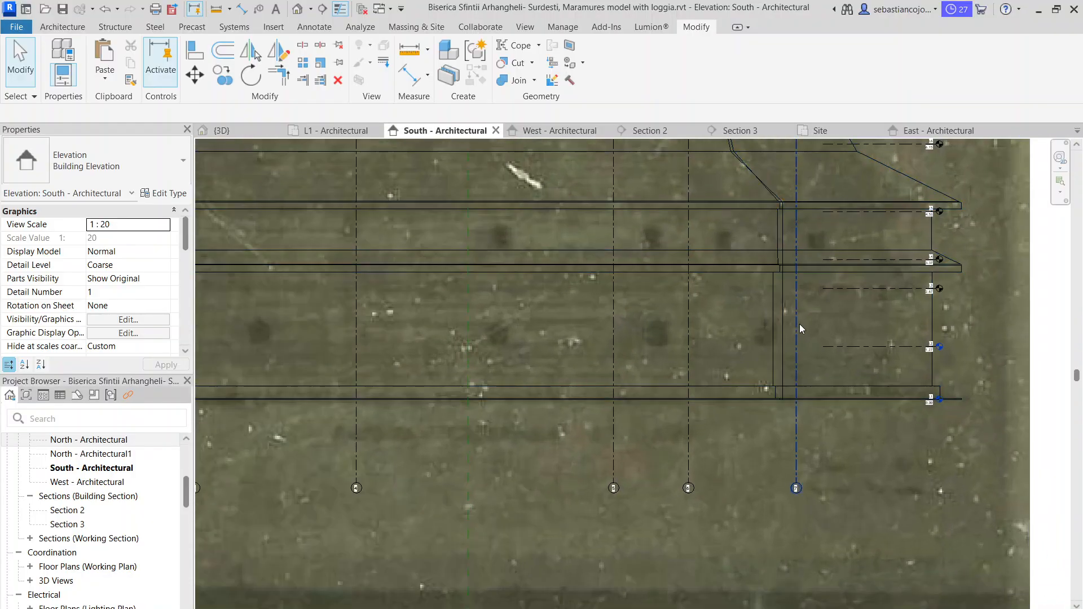
- Examine the south elevation against the reference drawing and photo of the church behind it
scroll(488, 278, down, 5)
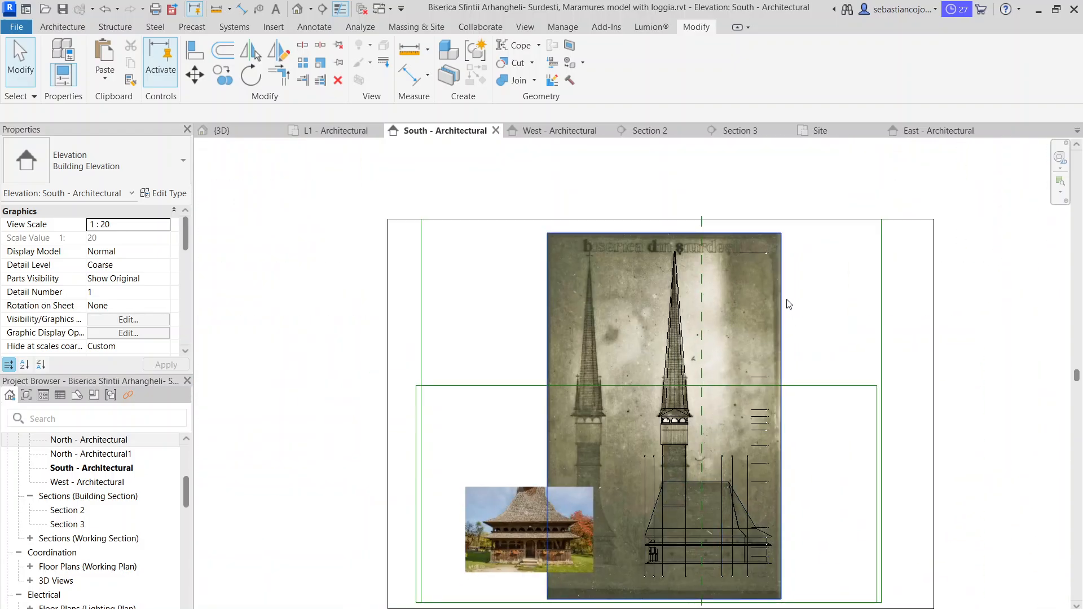
scroll(746, 340, up, 4)
scroll(746, 517, down, 2)
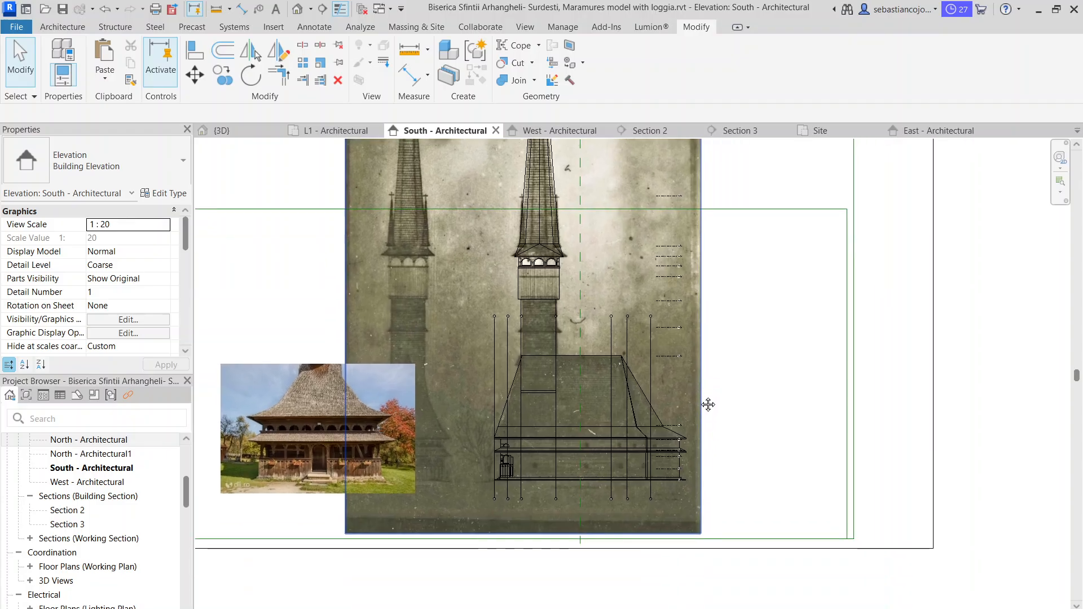
scroll(666, 198, up, 3)
scroll(709, 259, down, 1)
click(742, 287)
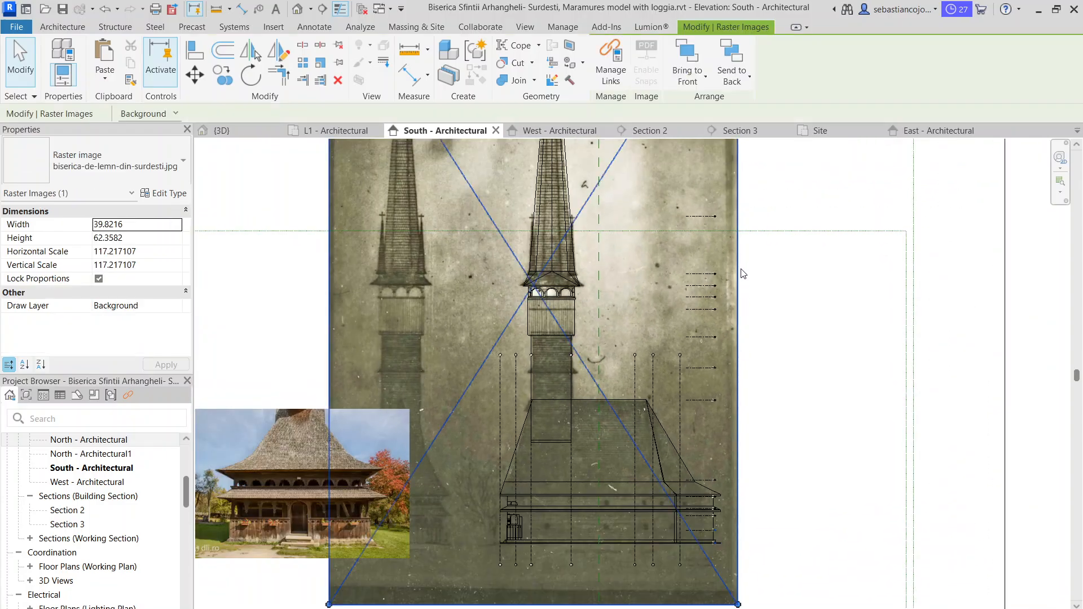
key(Escape)
middle_drag(543, 499, 557, 316)
scroll(604, 364, up, 4)
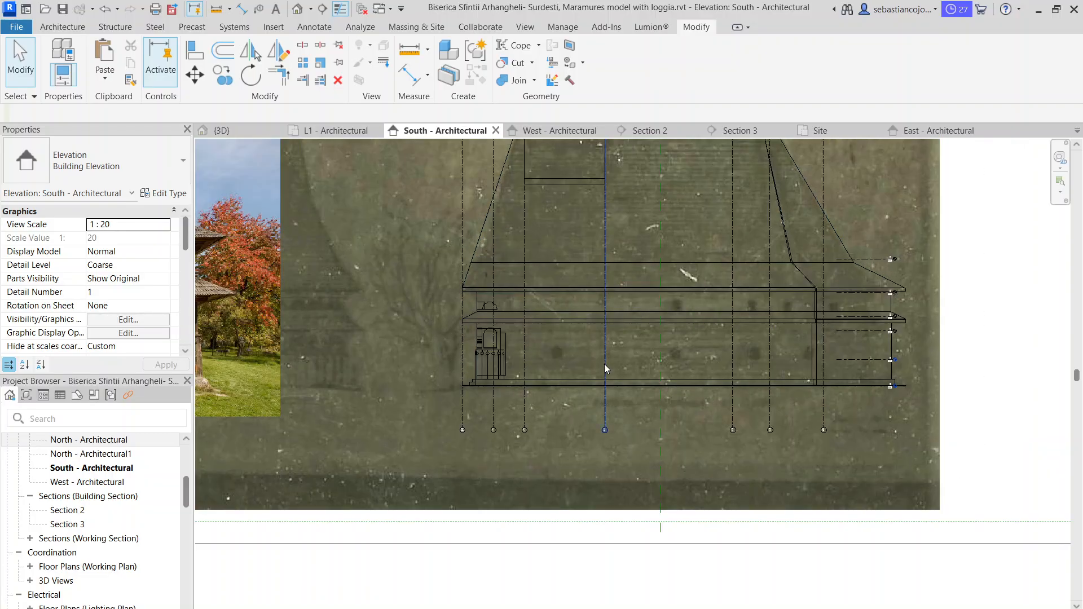
- Inspect the lower walls from the loggia to the far end for the window positions in the reference image
scroll(580, 364, down, 1)
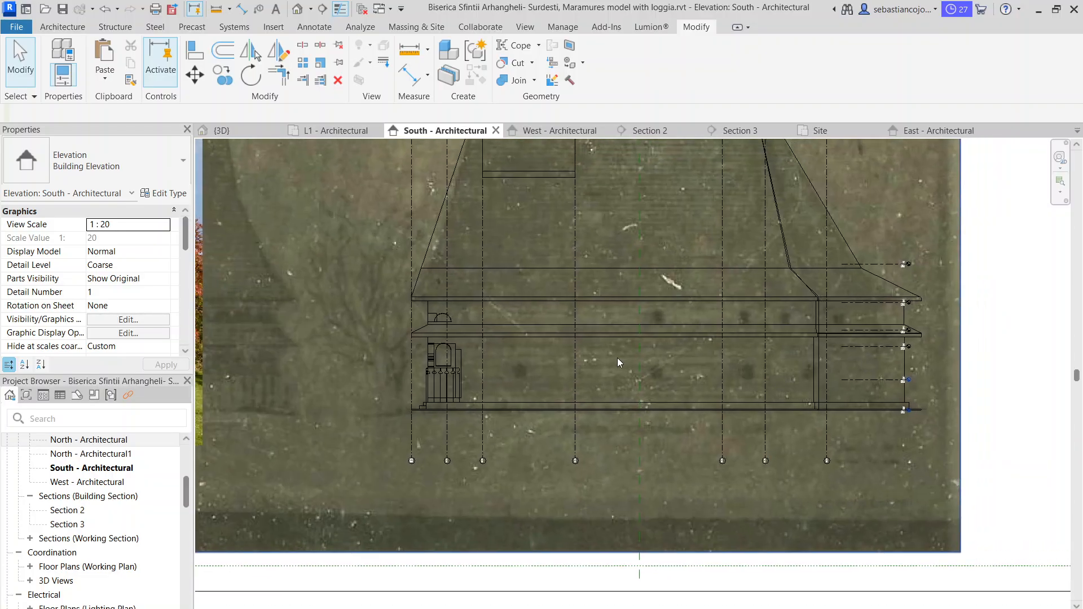
scroll(541, 351, up, 2)
scroll(513, 340, down, 1)
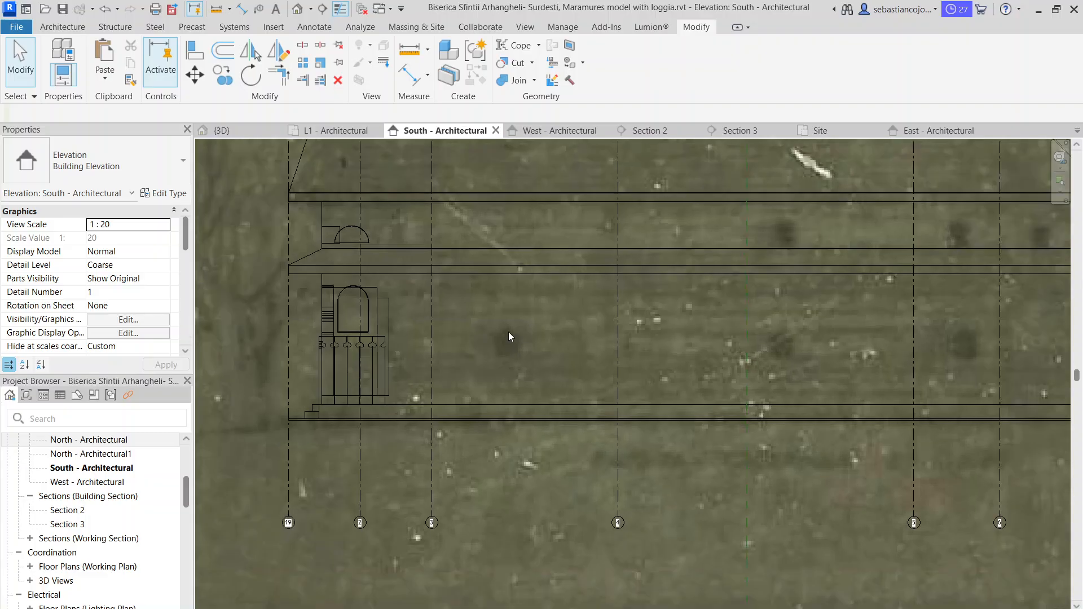
middle_drag(749, 338, 638, 336)
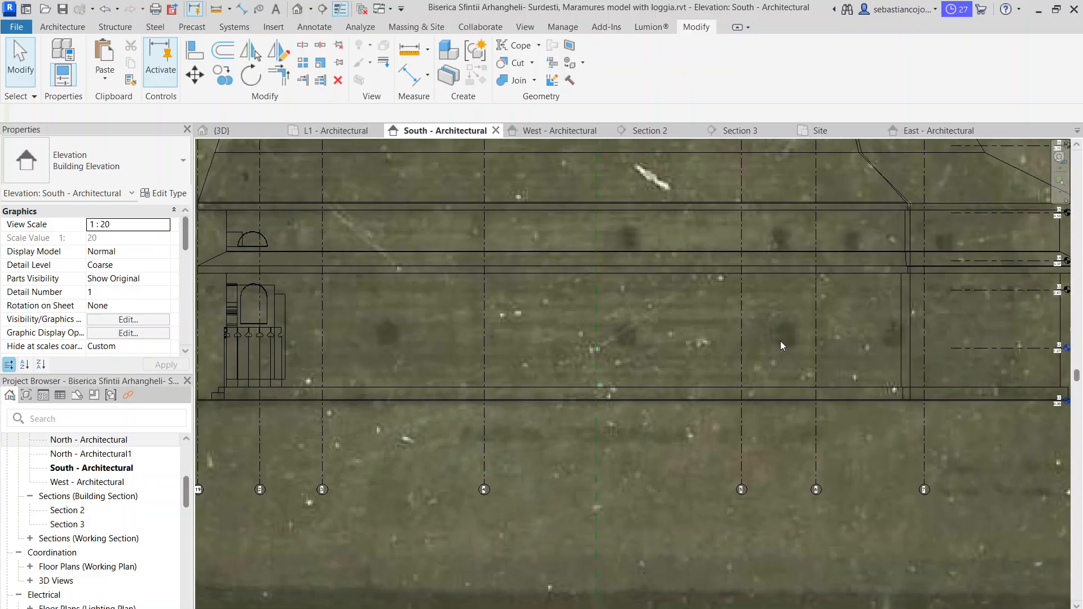
scroll(881, 345, down, 2)
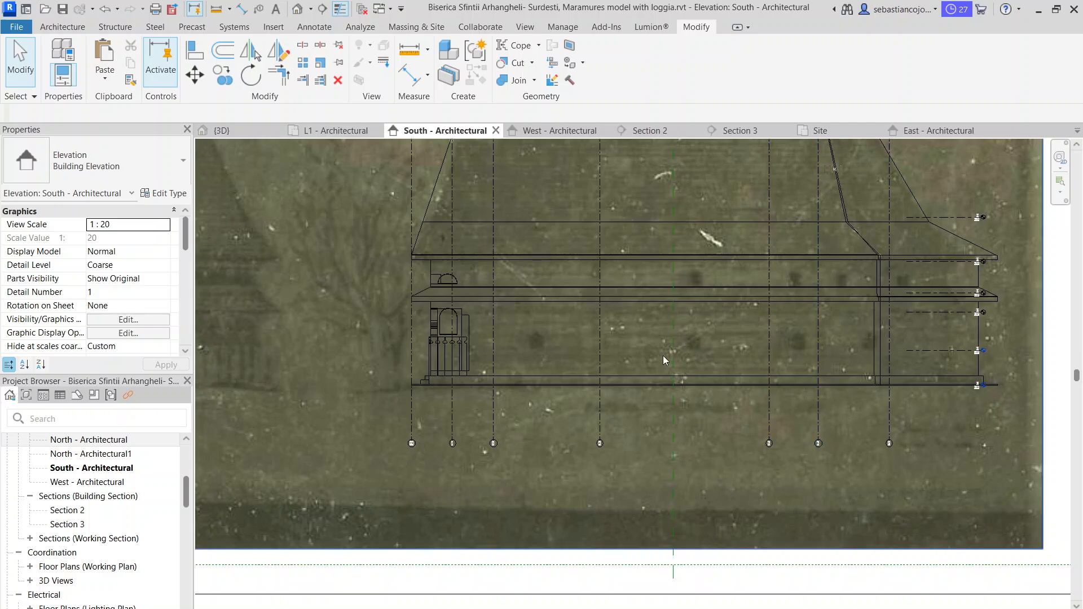
scroll(527, 347, up, 1)
middle_drag(527, 347, 871, 350)
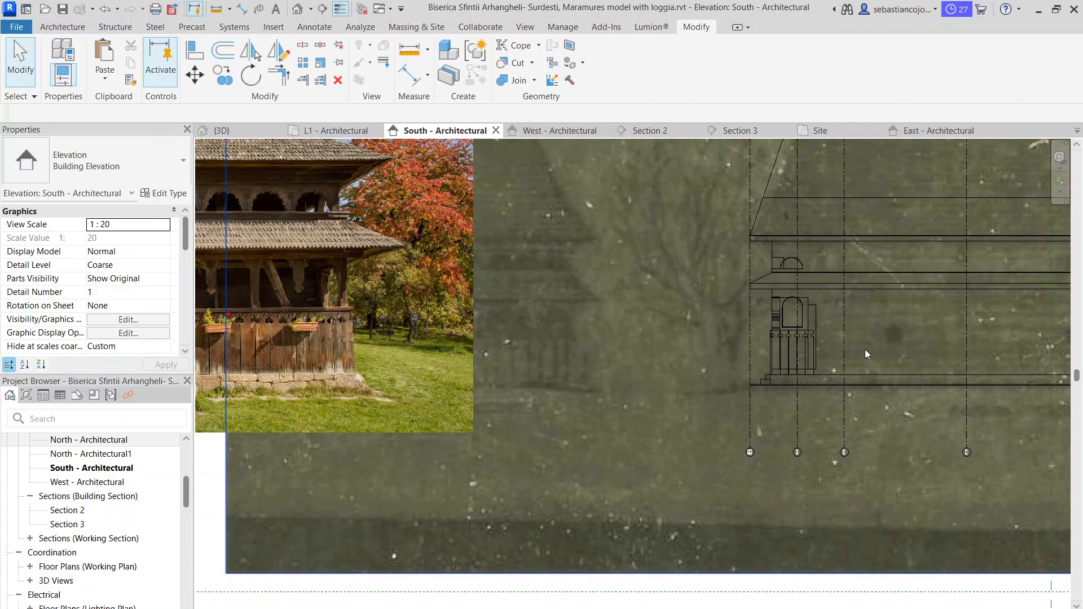
scroll(842, 351, up, 2)
scroll(836, 344, down, 3)
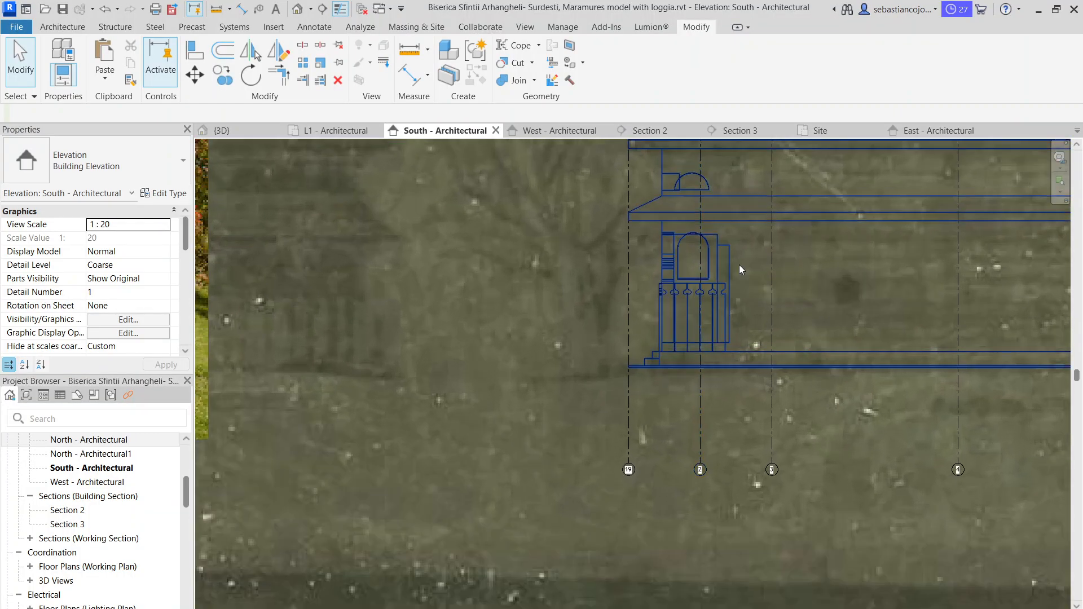
scroll(739, 265, up, 2)
middle_drag(739, 265, 539, 294)
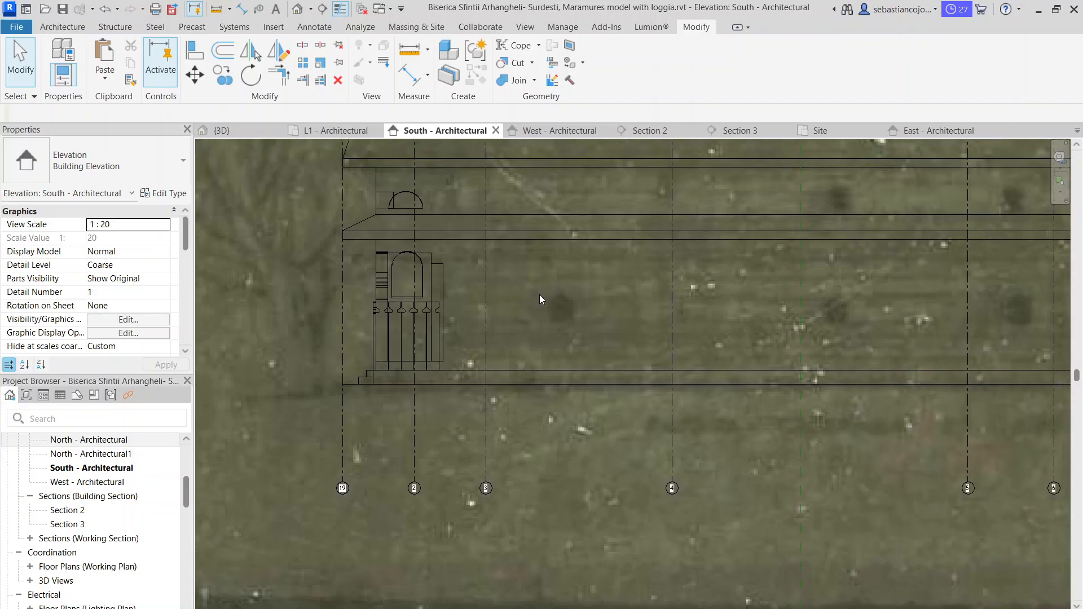
scroll(695, 316, down, 3)
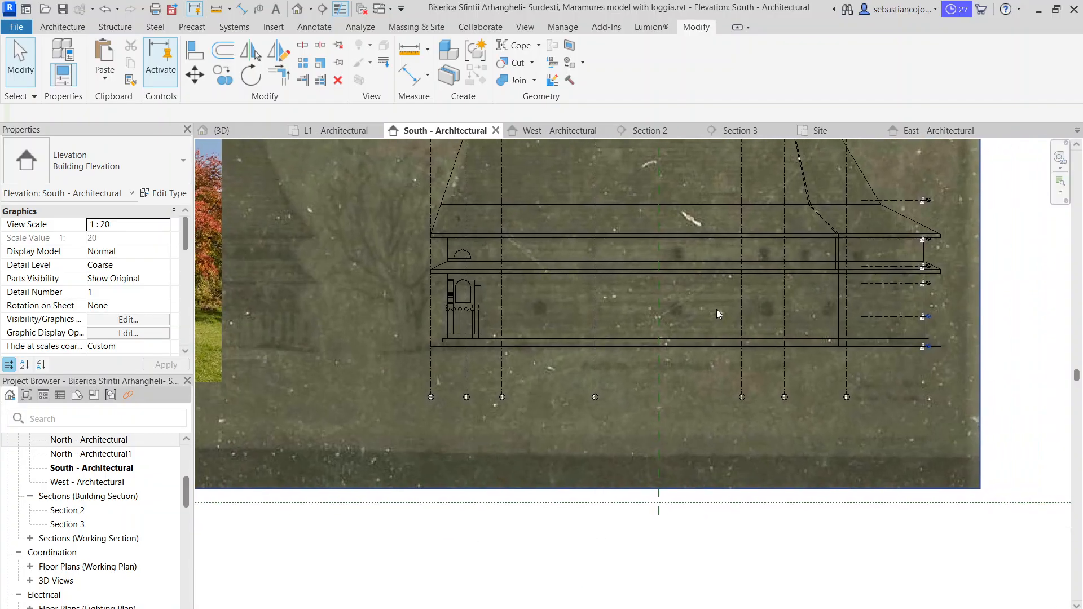
scroll(682, 258, up, 3)
scroll(682, 276, down, 2)
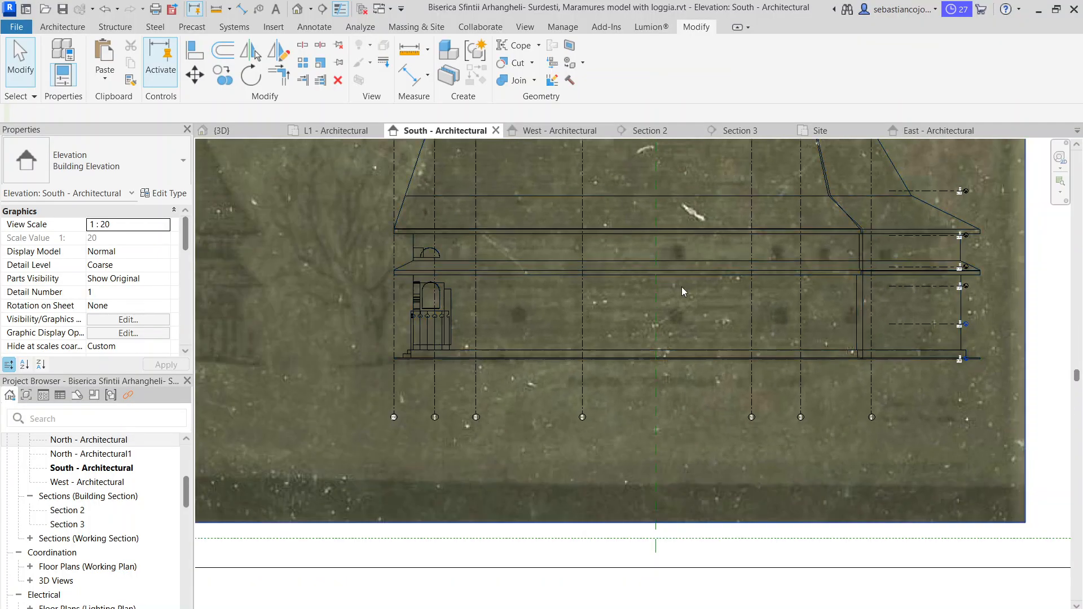
scroll(584, 316, up, 2)
scroll(308, 243, down, 1)
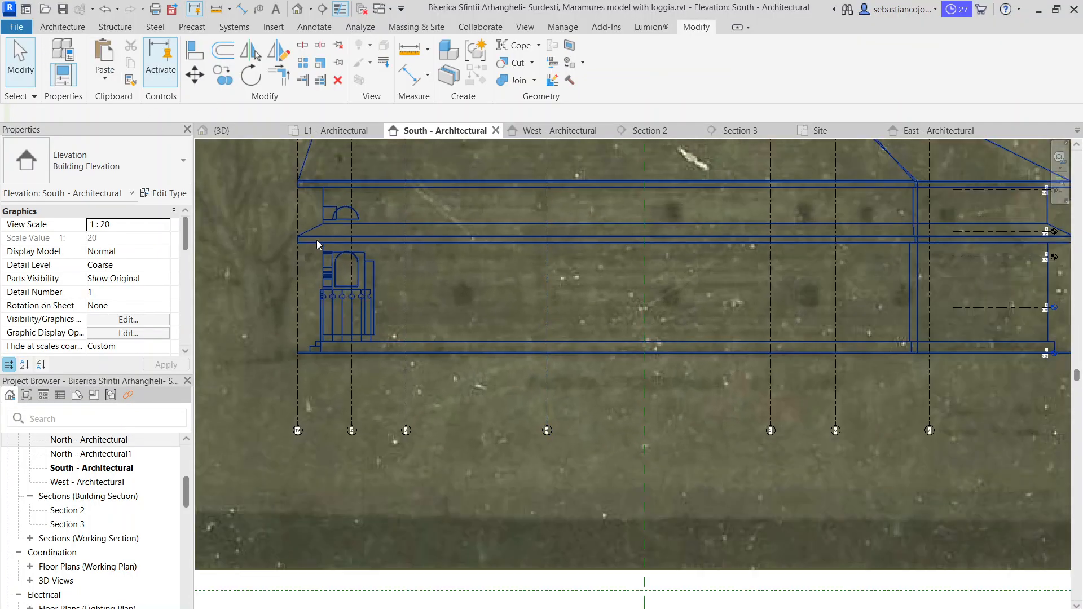
- Open the church's generic model for in-place editing and display the full set of form creation tools
click(316, 238)
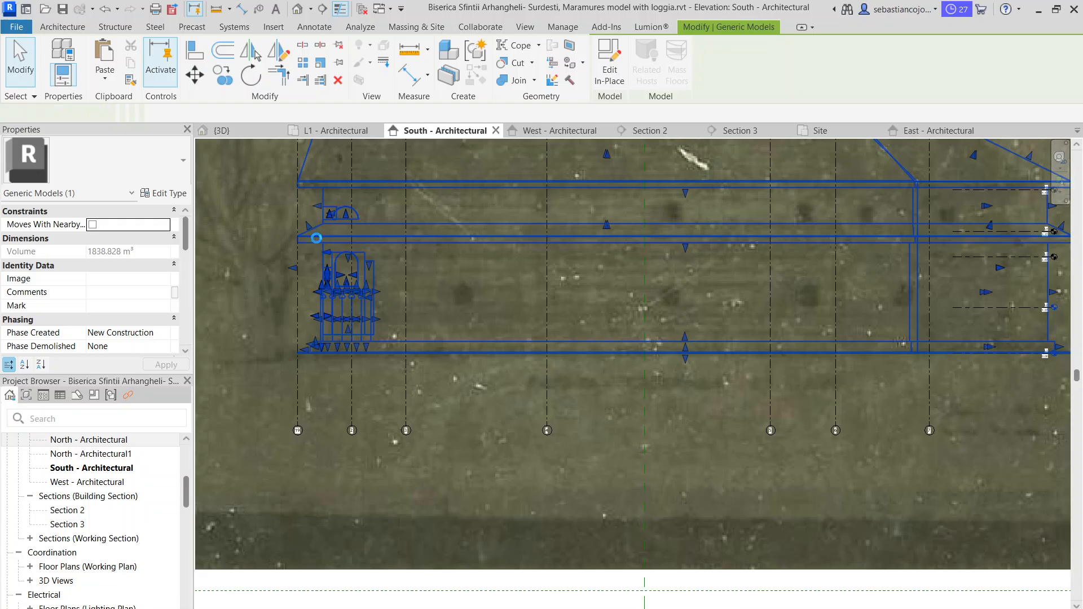
double_click(317, 238)
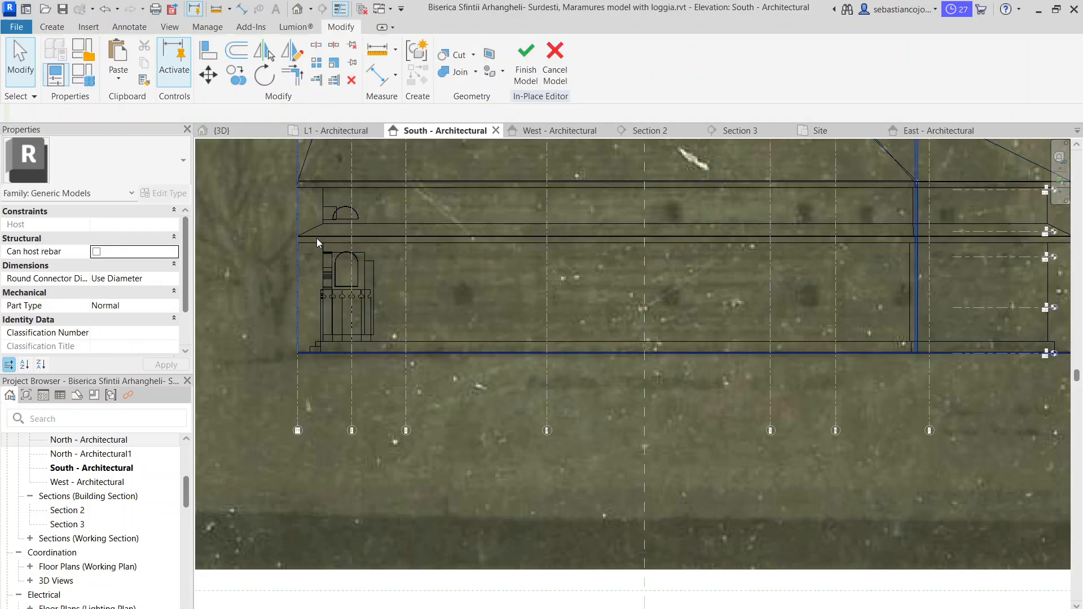
click(61, 29)
mouse_move(102, 55)
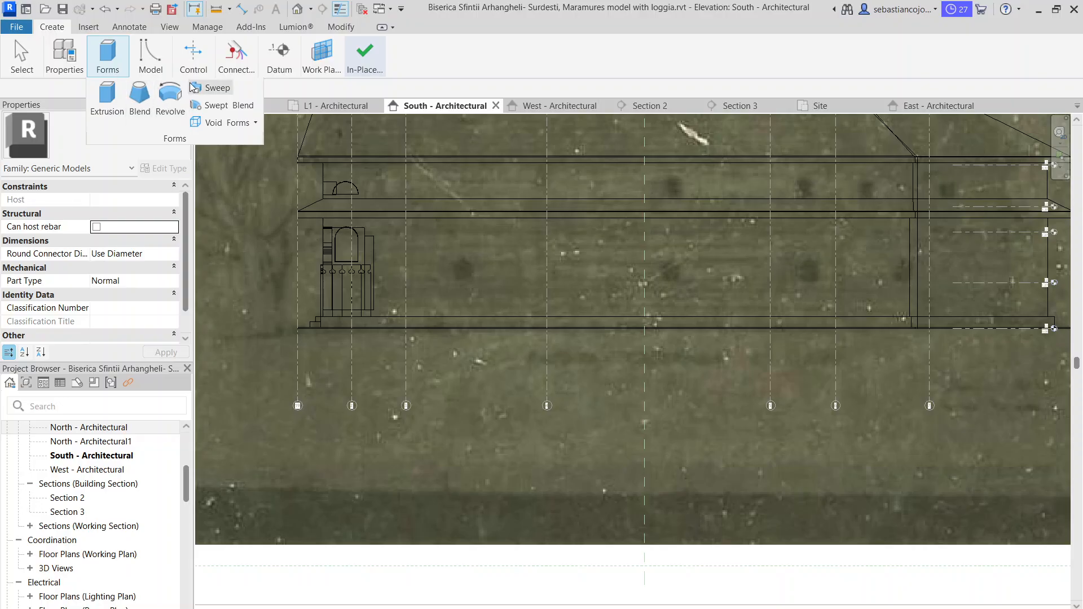
click(382, 27)
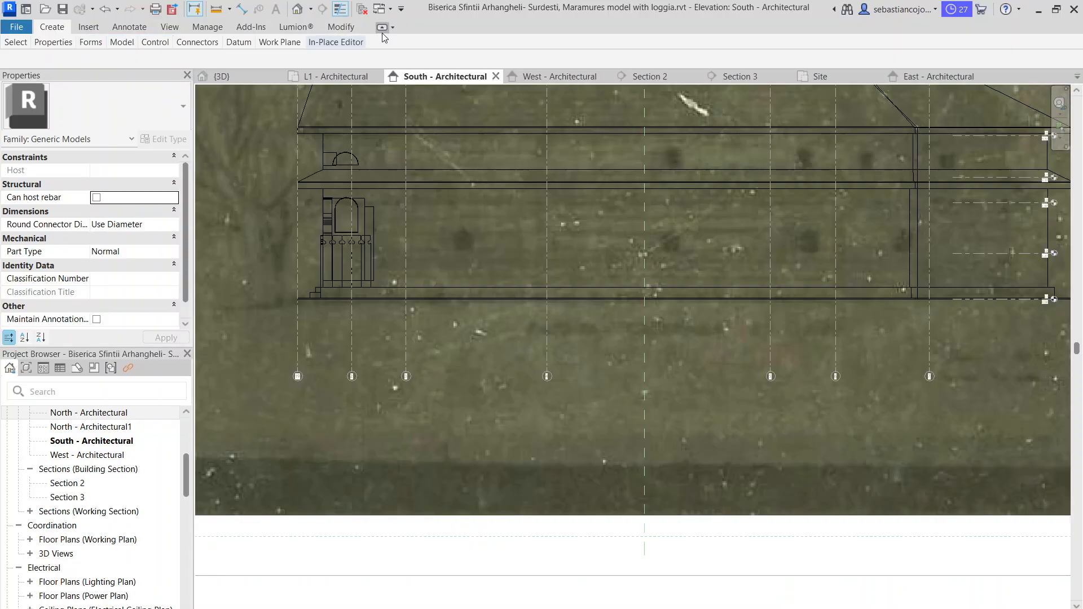
click(379, 28)
click(379, 29)
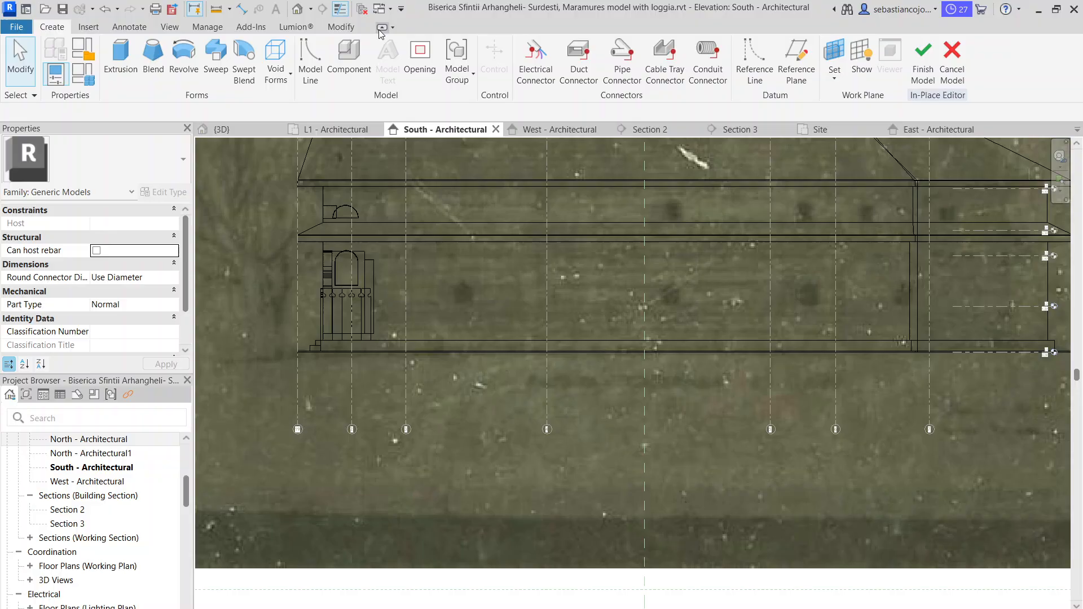
- Start a void extrusion on the picked face of the south wall, using the Rectangle tool near the lower window by the loggia
click(276, 62)
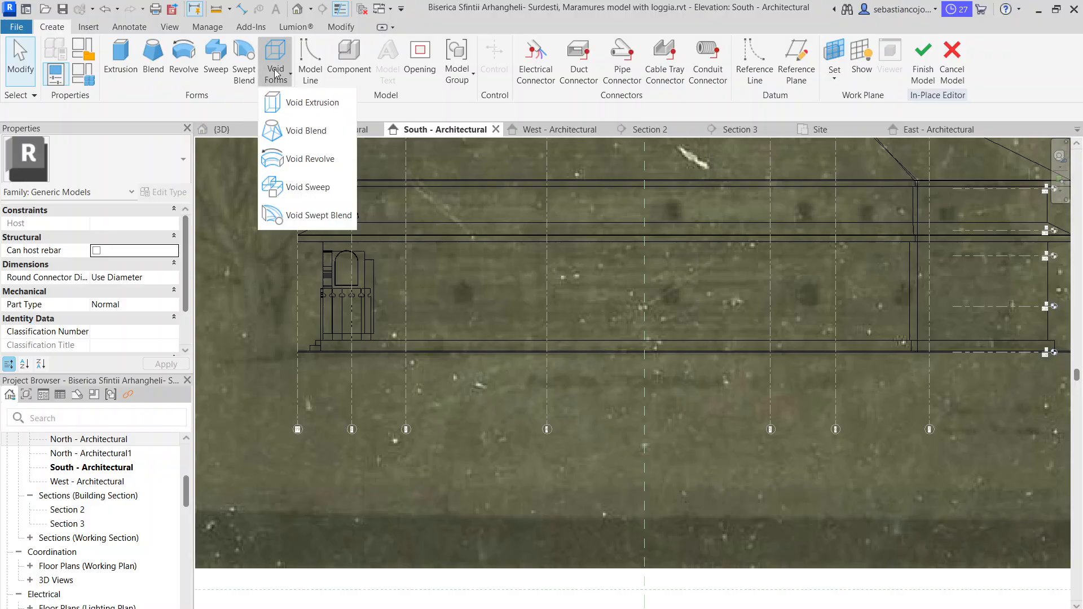
click(291, 104)
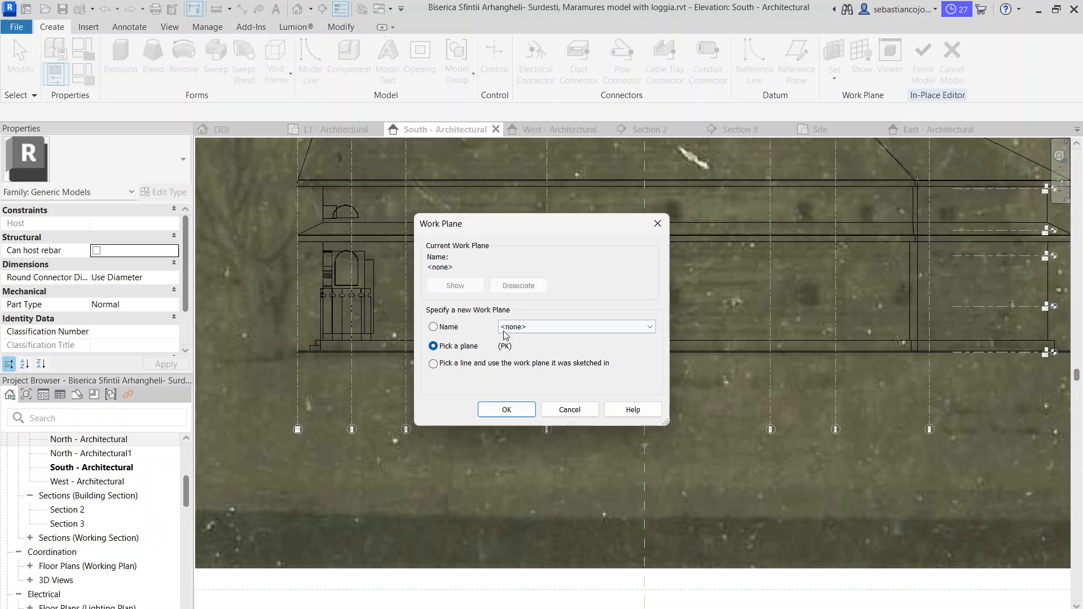
click(506, 409)
scroll(329, 249, up, 2)
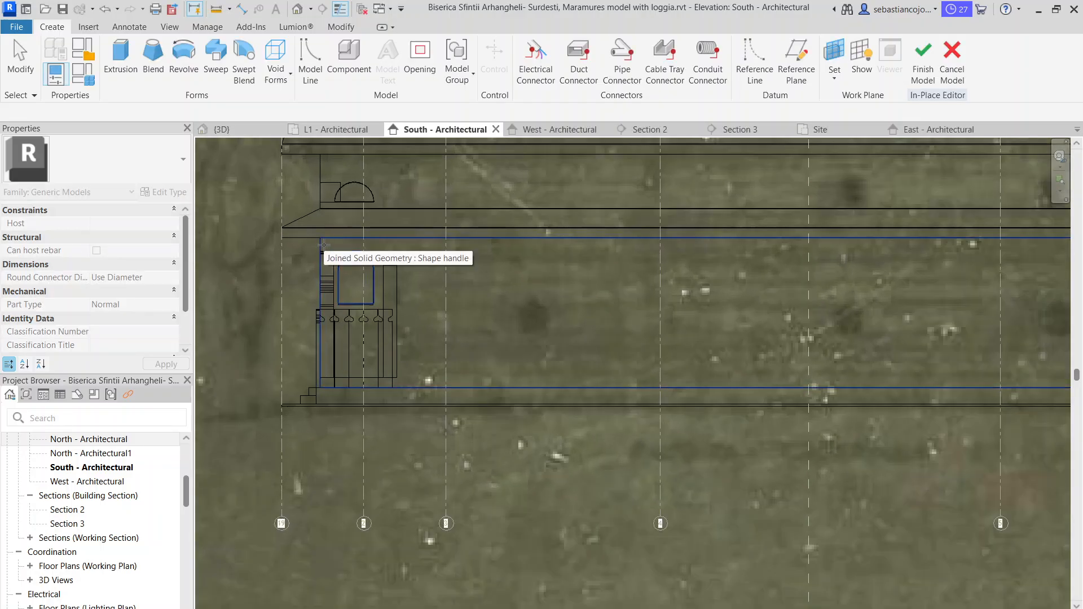
click(329, 248)
click(568, 48)
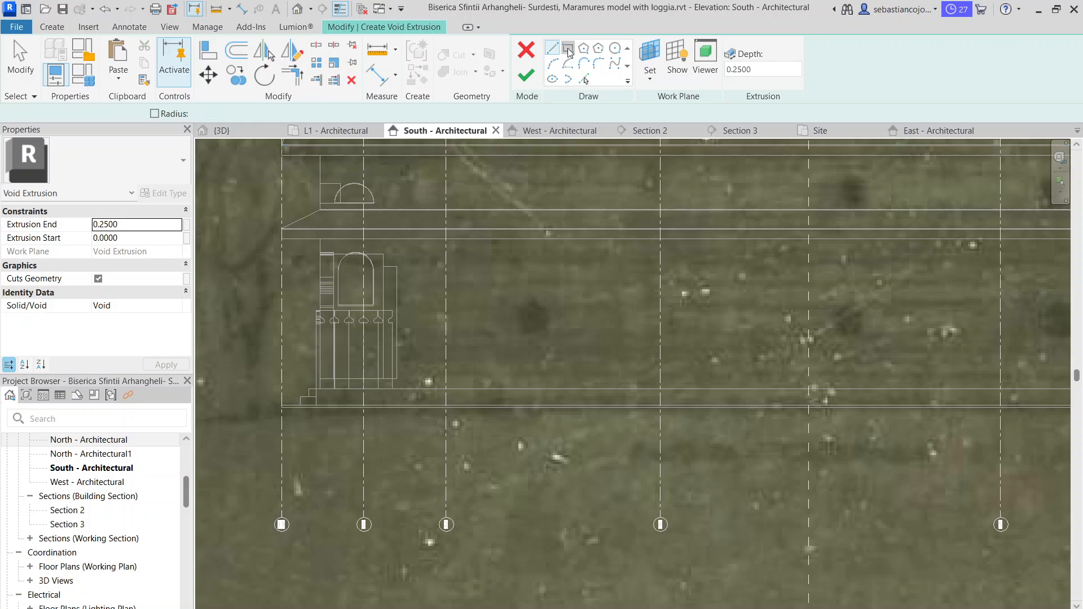
scroll(520, 347, up, 2)
scroll(528, 291, up, 3)
scroll(515, 309, down, 2)
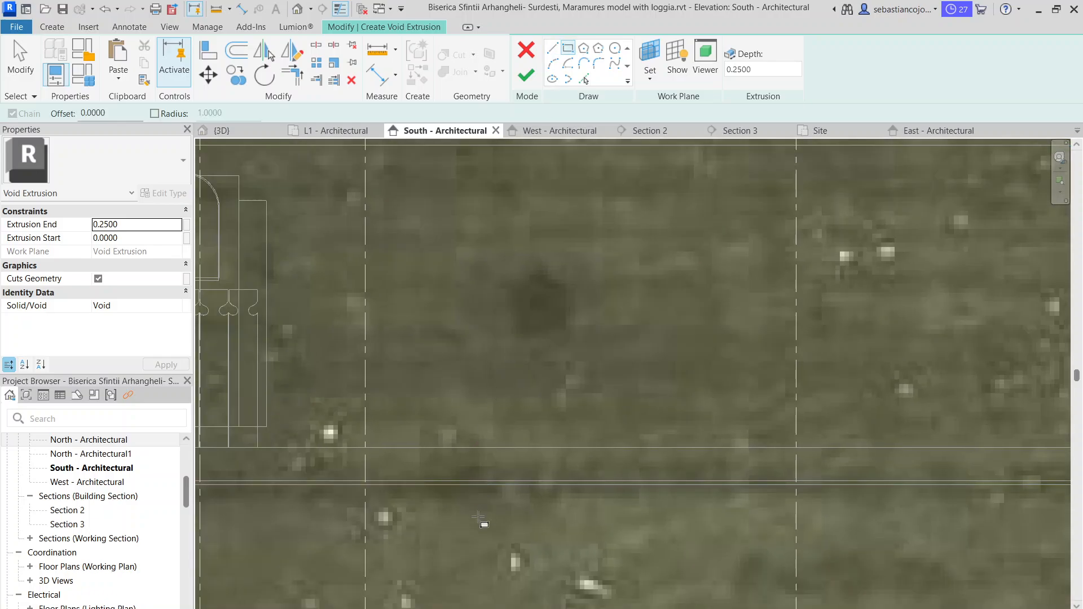
- Switch to Firefox and view the whole reference photo taken inside the church's loggia
key(alt+Tab)
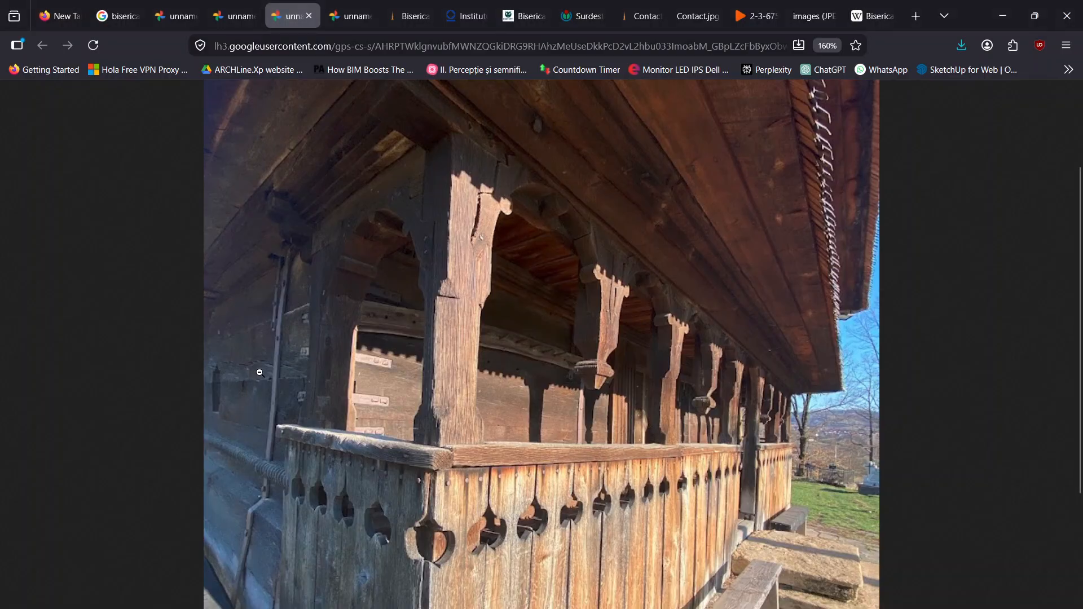
click(174, 17)
scroll(363, 338, down, 10)
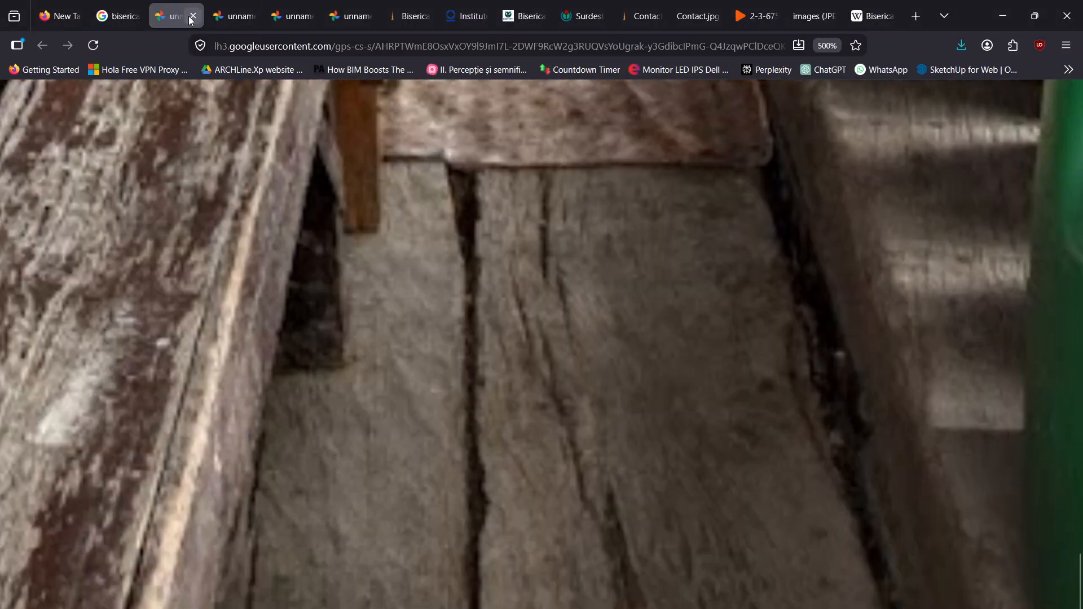
key(ctrl+0)
click(363, 405)
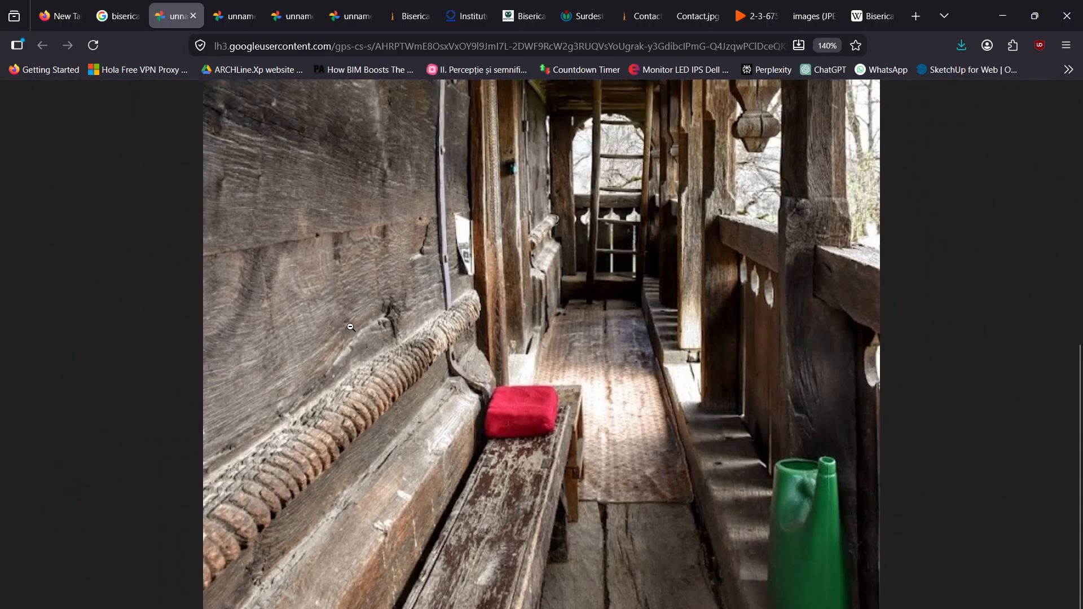
- Examine the small windows along the side wall in the enlarged exterior photo of the church
click(233, 17)
ctrl+scroll(428, 307, up, 2)
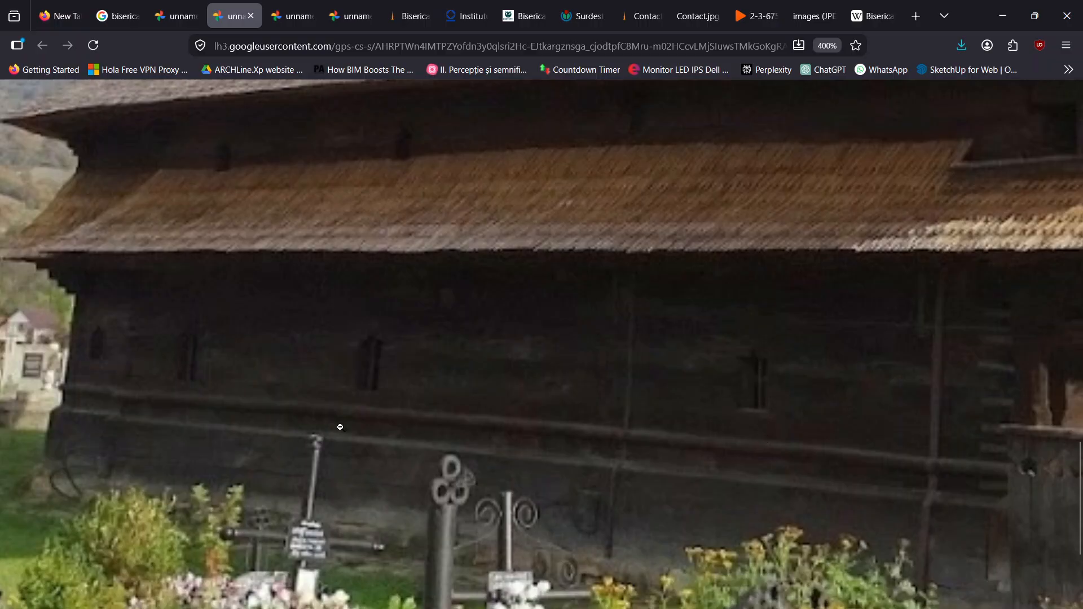
scroll(315, 367, down, 3)
scroll(694, 460, up, 3)
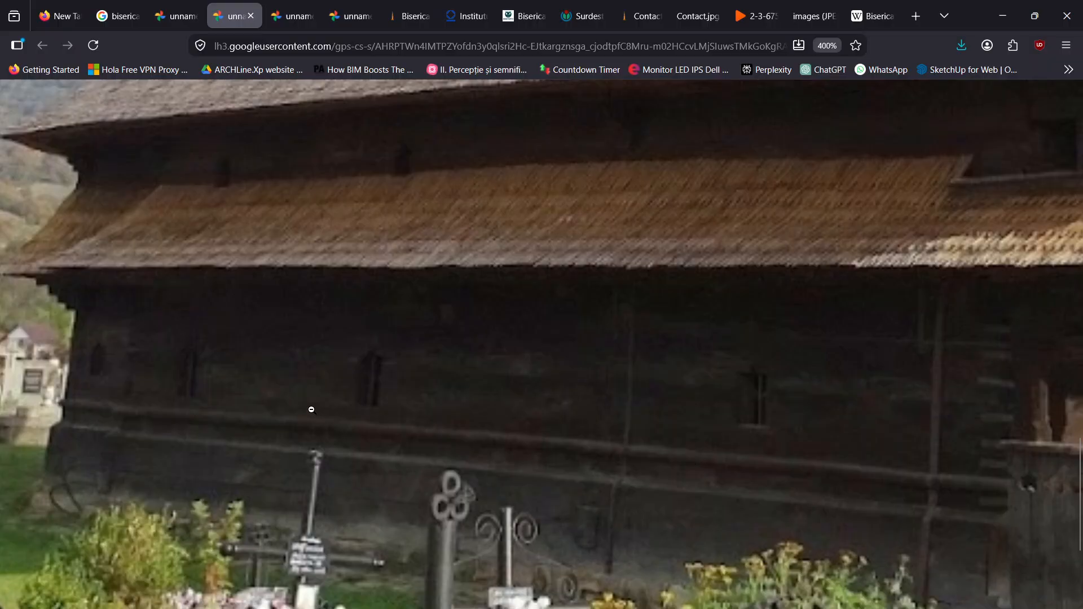
scroll(466, 358, up, 5)
scroll(465, 358, down, 5)
ctrl+scroll(465, 360, down, 2)
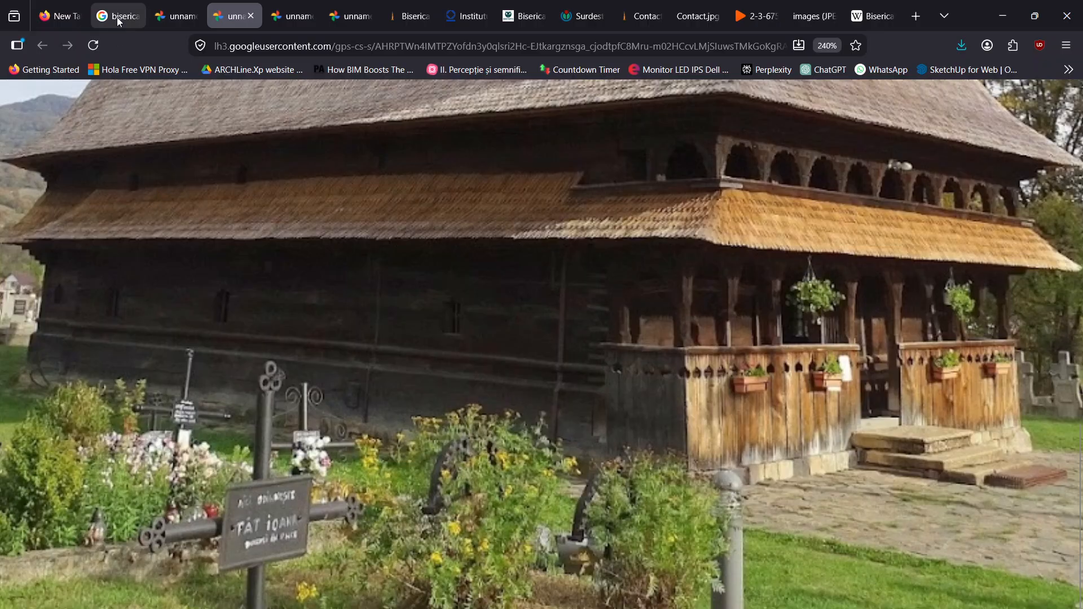
- View the interior photo showing a window and the exterior corner photo in the church's Google photo gallery
click(43, 4)
click(174, 16)
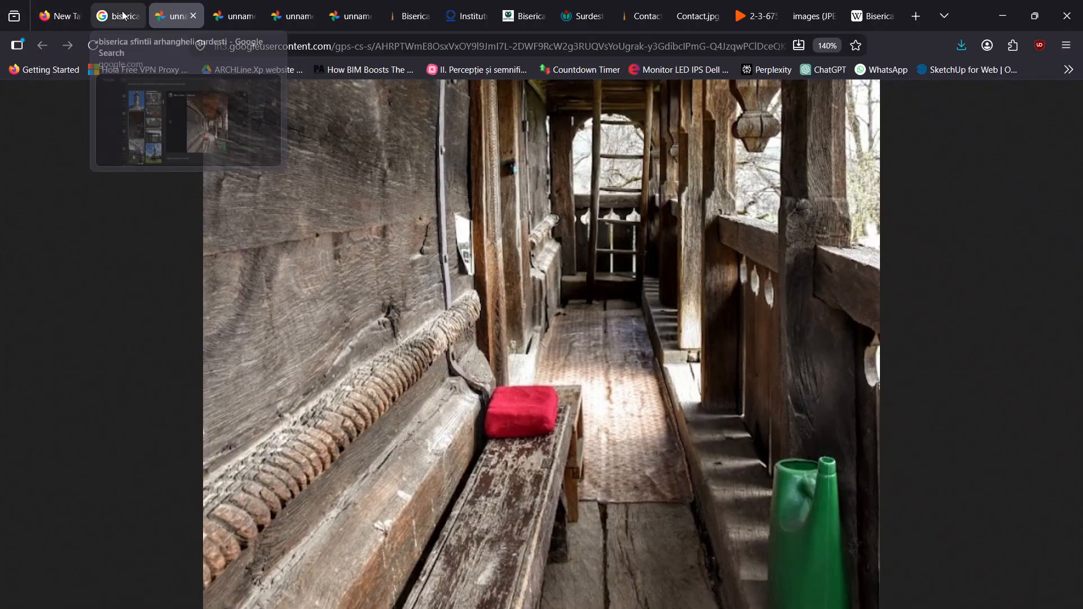
click(115, 16)
scroll(267, 355, down, 5)
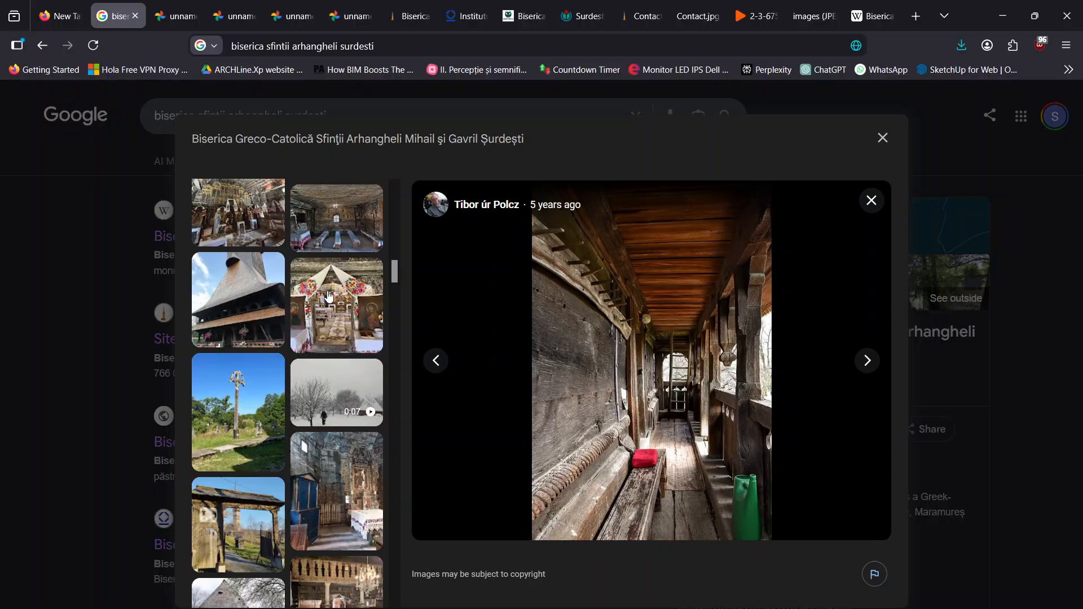
click(342, 233)
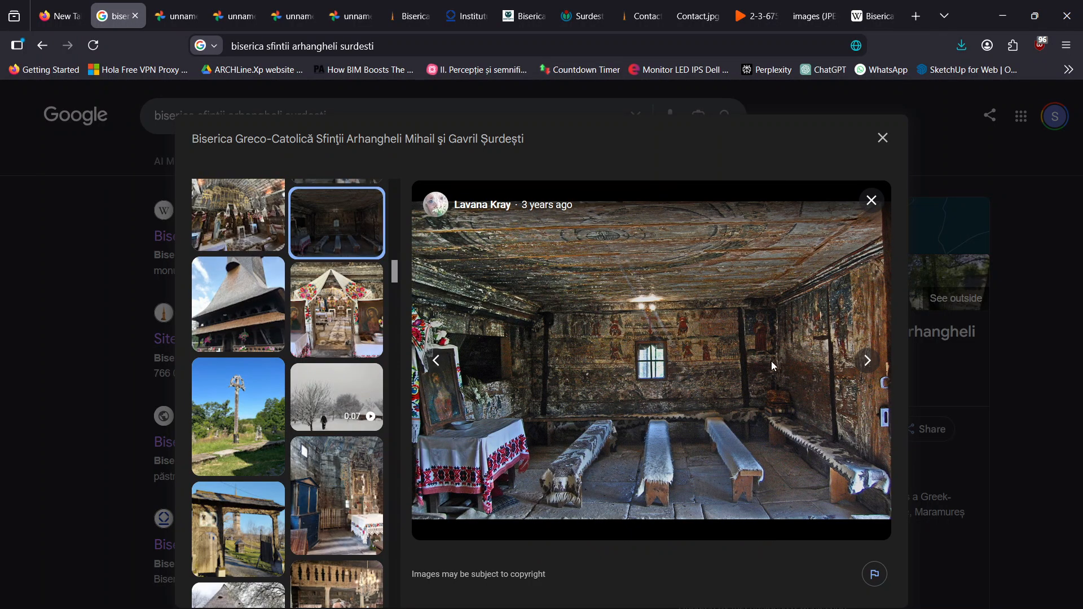
ctrl+scroll(678, 401, up, 3)
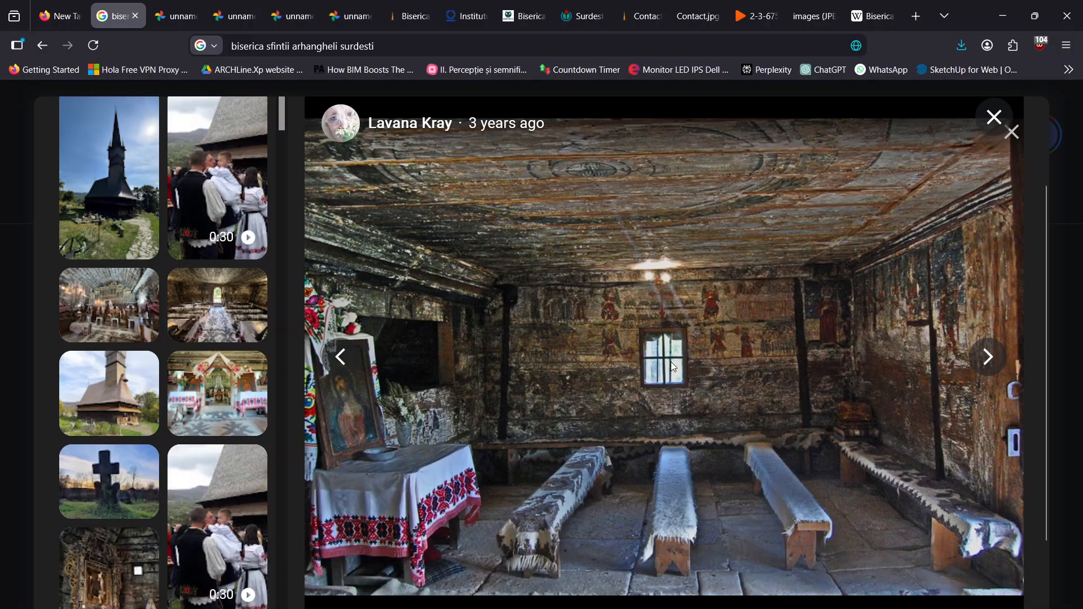
click(102, 384)
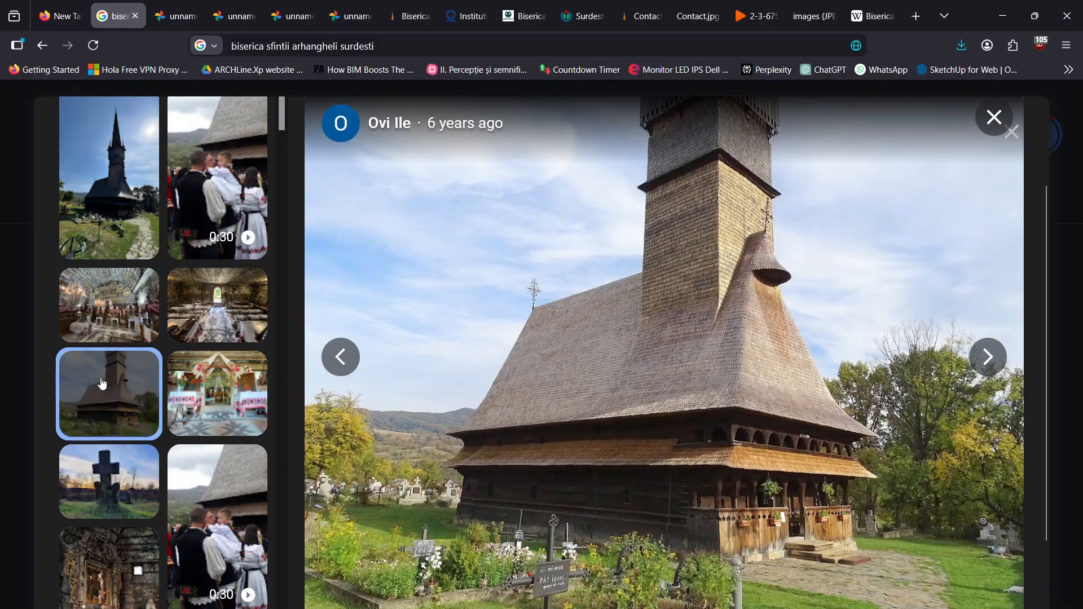
- View the entrance room and altar interior photos in the church's Google photo gallery, checking the windows
click(173, 294)
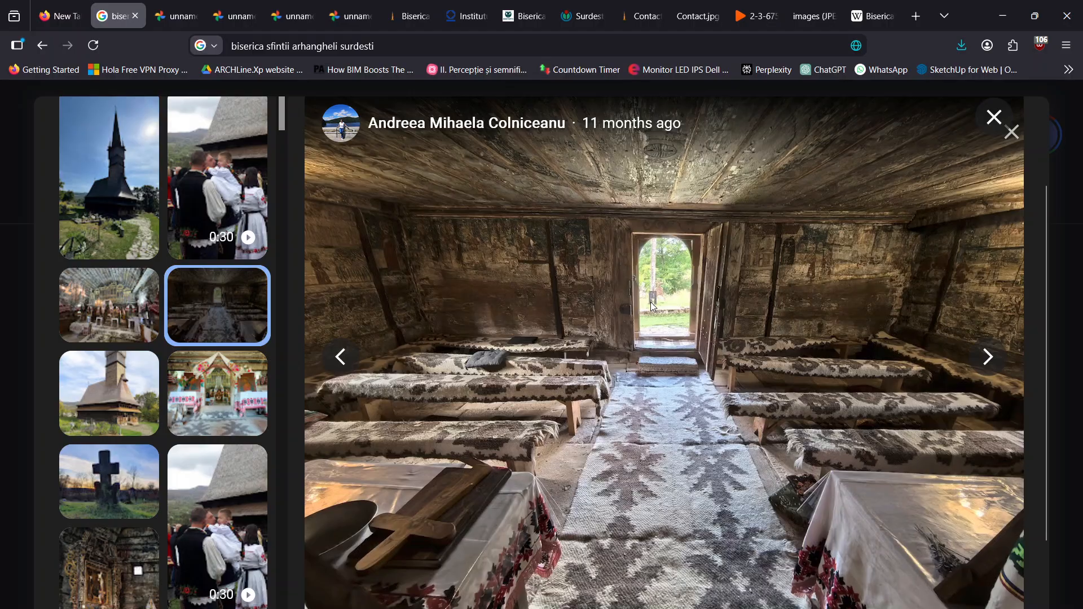
scroll(653, 306, down, 2)
scroll(94, 439, down, 2)
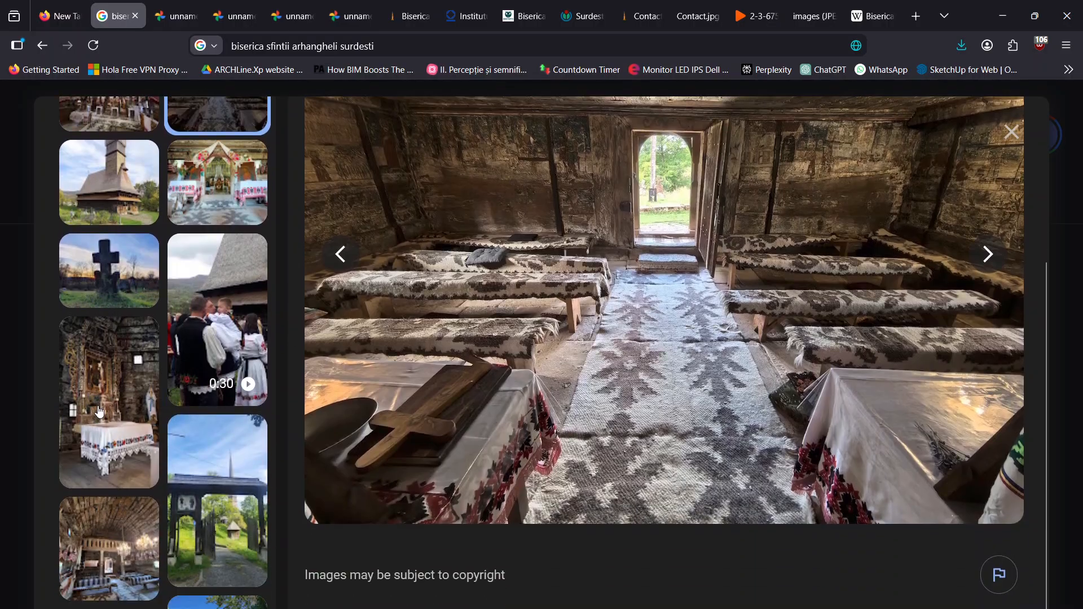
click(126, 380)
scroll(129, 377, down, 5)
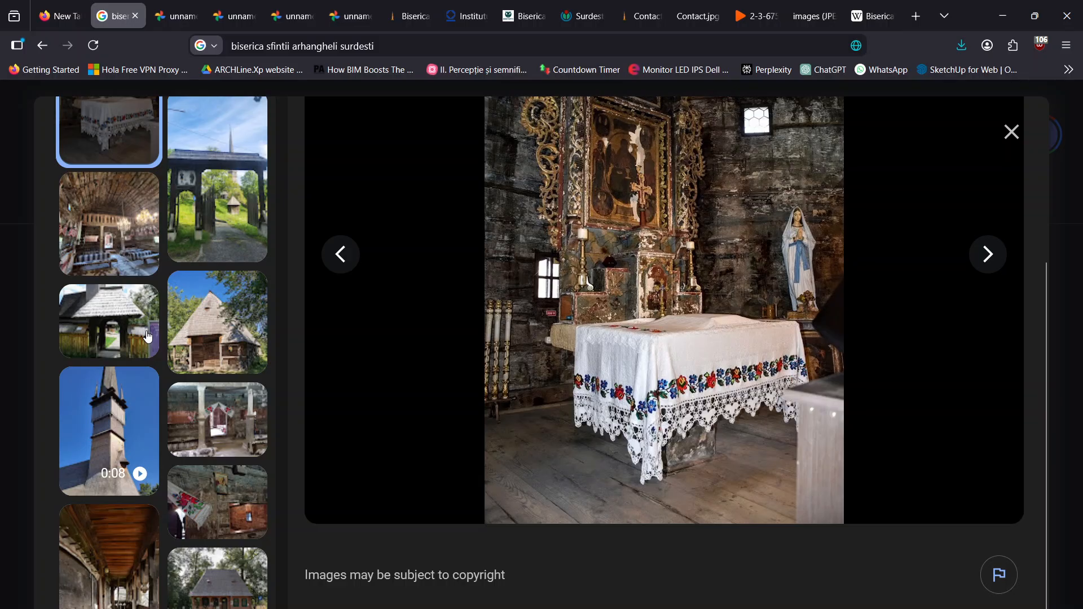
- Play the gallery's exterior and interior church videos, and view the loggia photo in its own browser tab
click(118, 418)
scroll(141, 395, down, 2)
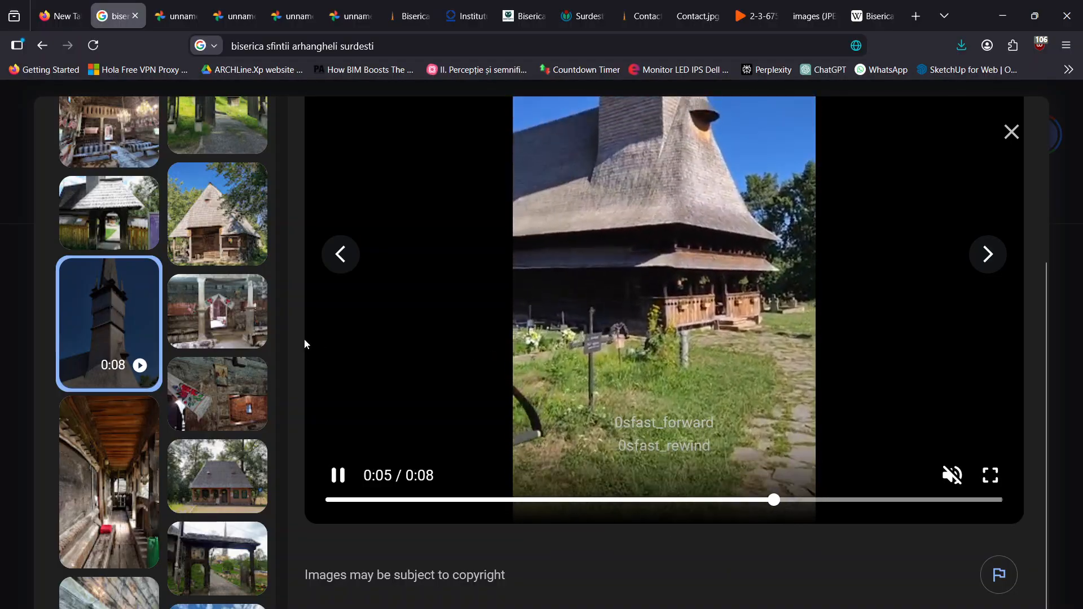
scroll(147, 378, down, 3)
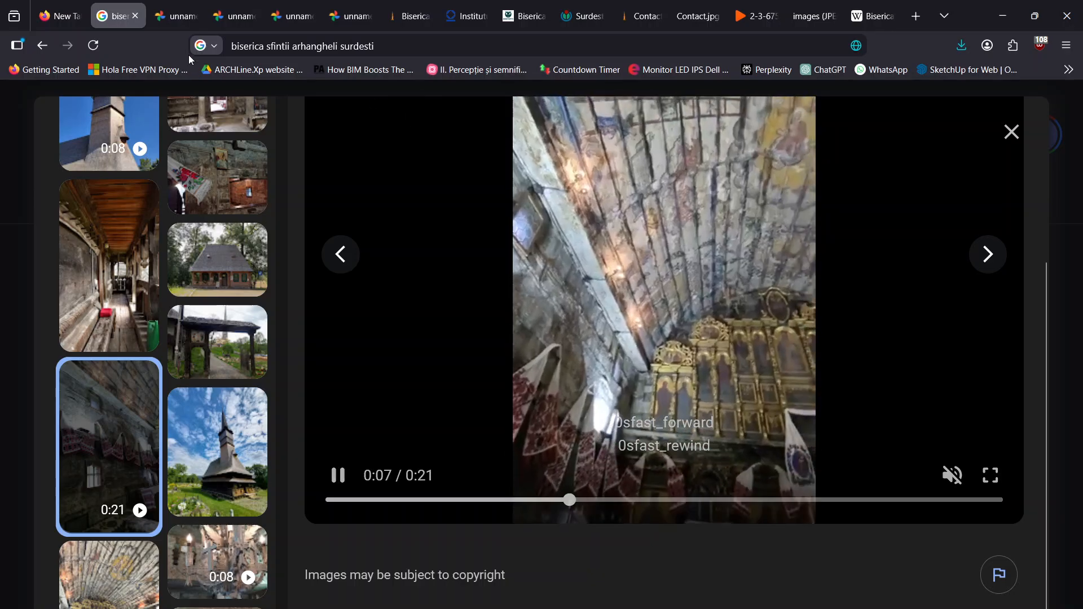
click(169, 17)
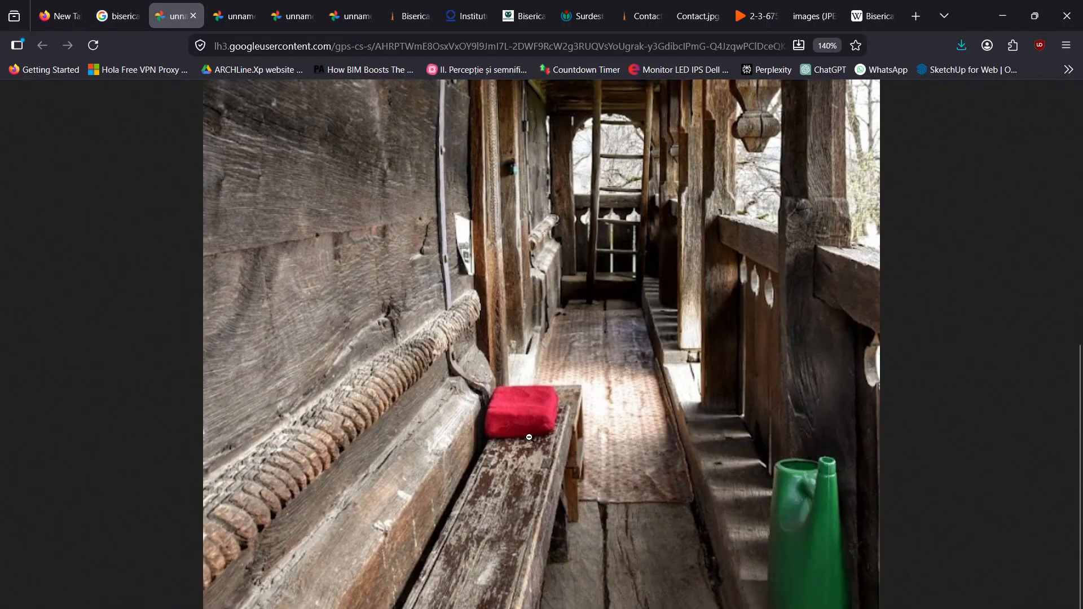
scroll(529, 437, up, 2)
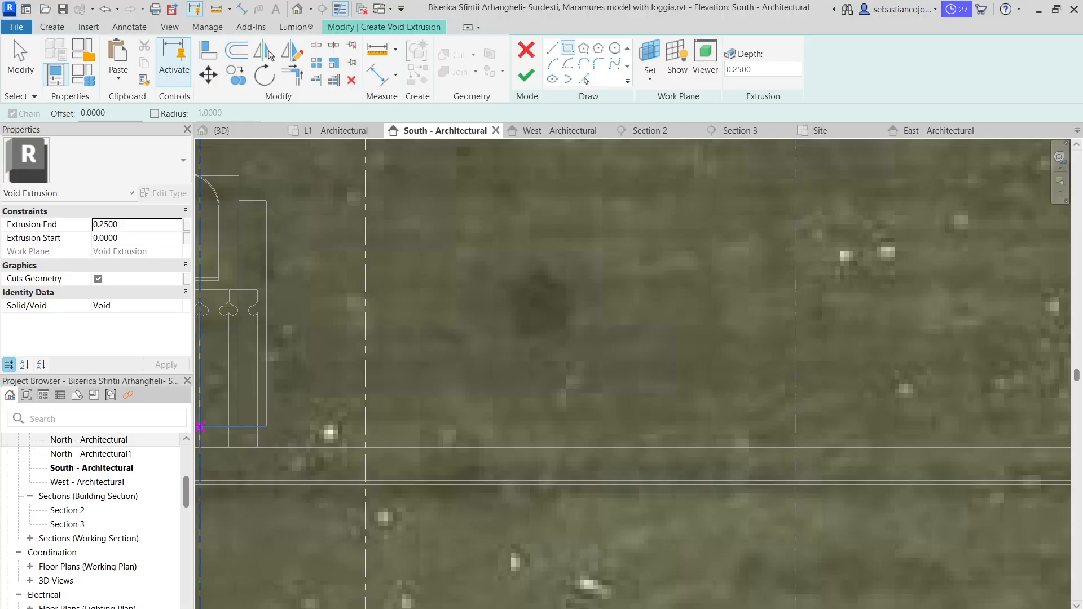
- In Revit, sketch the void extrusion's rectangular outline around the dark window spot on the south wall beside the loggia
scroll(490, 337, up, 3)
click(498, 325)
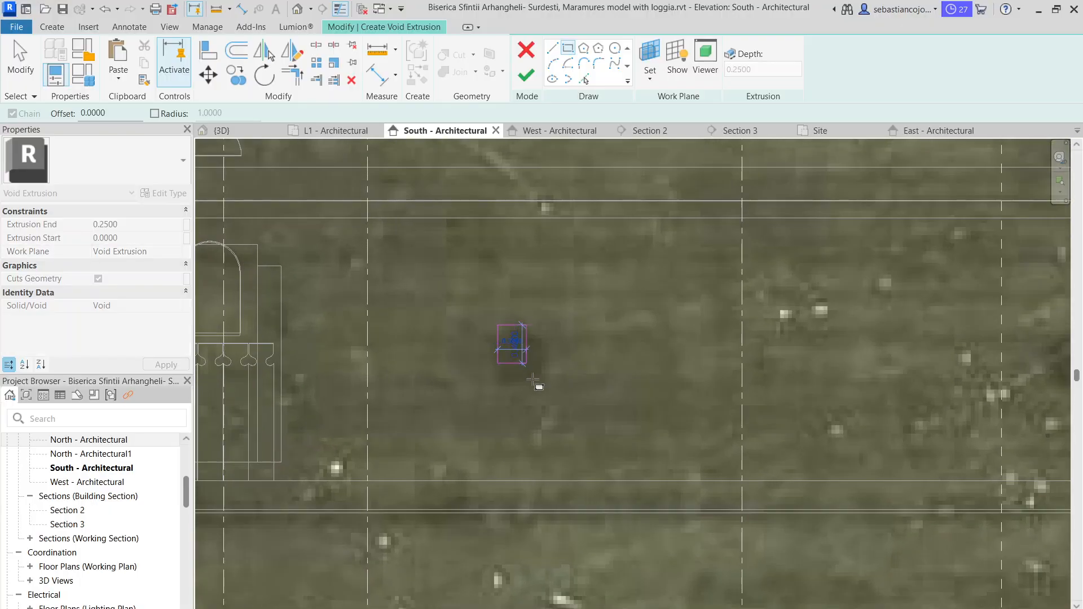
click(546, 383)
scroll(519, 321, up, 2)
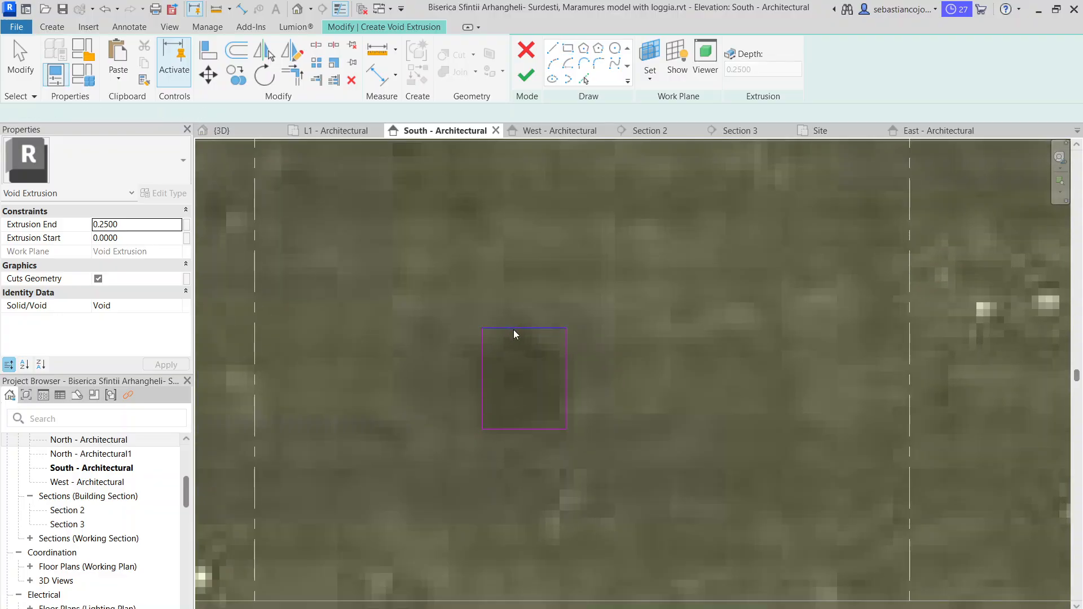
key(Escape)
click(541, 348)
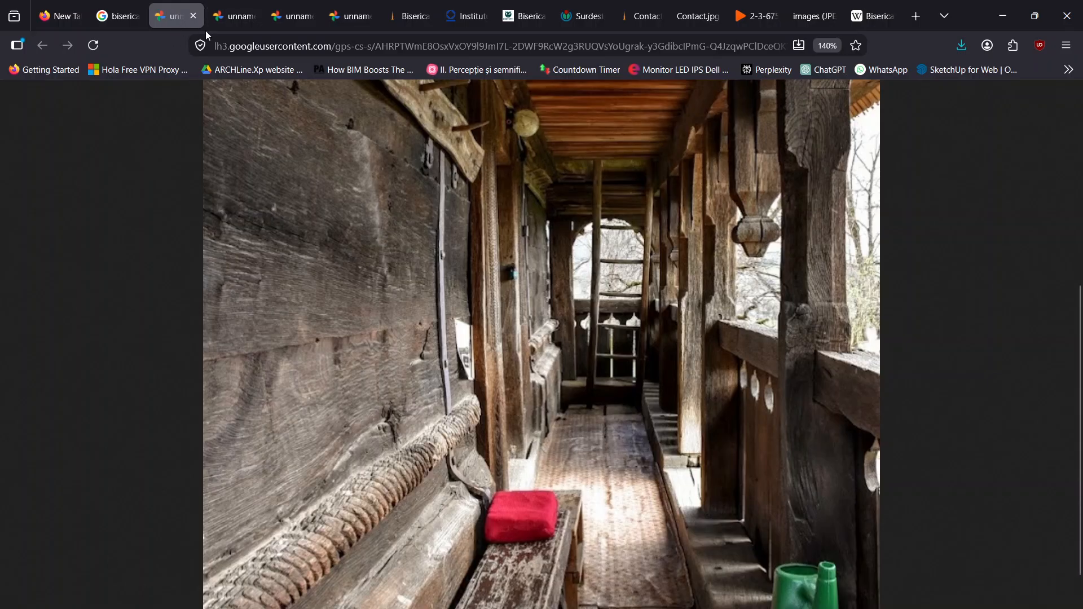
- Return to the church's photo gallery in Firefox and view the nave photo with the balcony and chandeliers
click(59, 16)
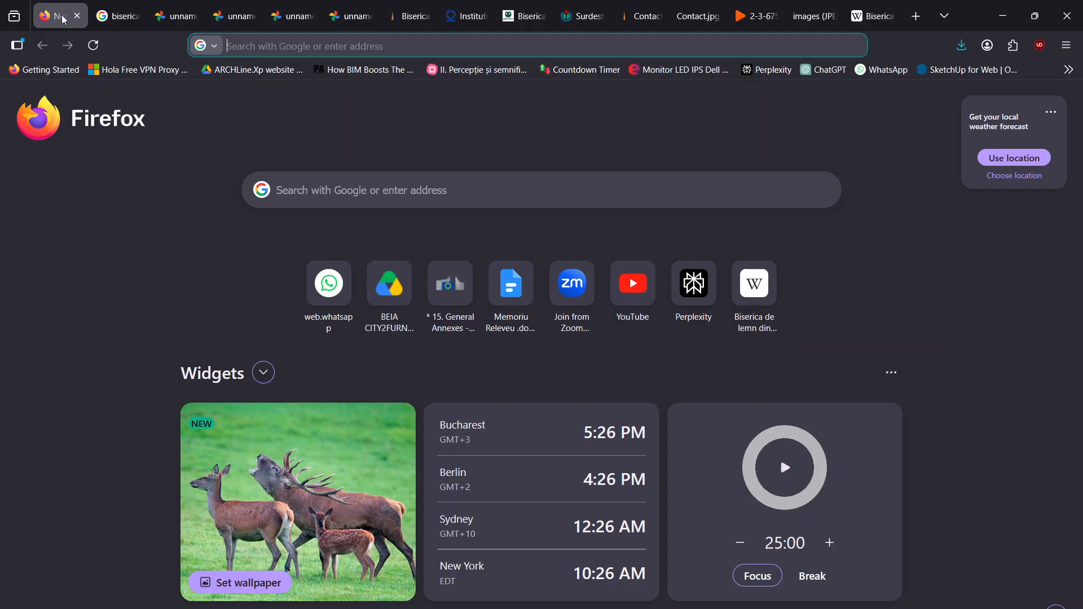
click(186, 11)
click(228, 16)
click(168, 21)
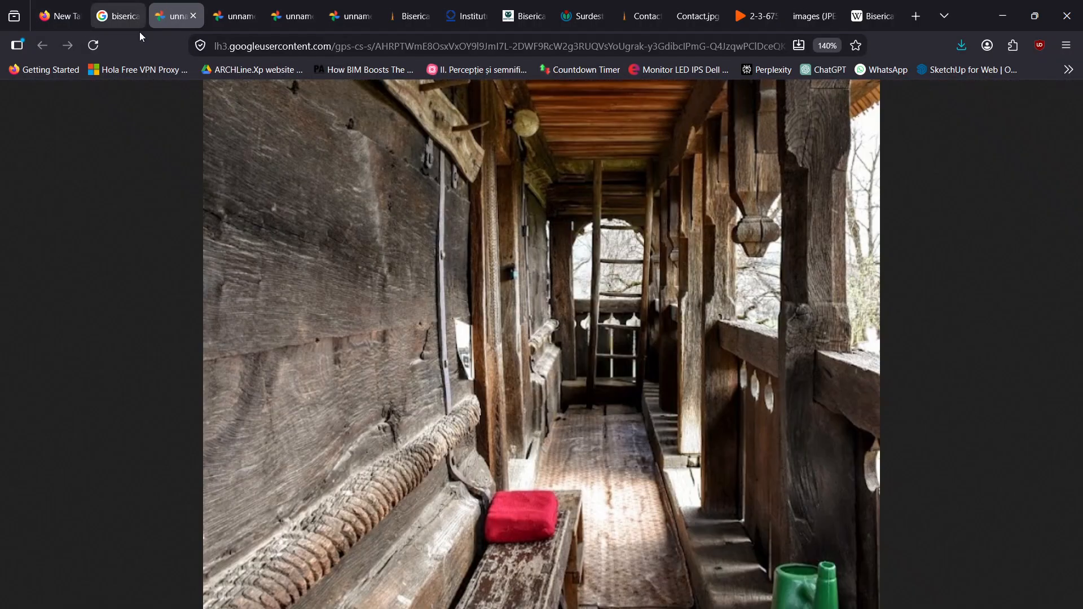
click(117, 15)
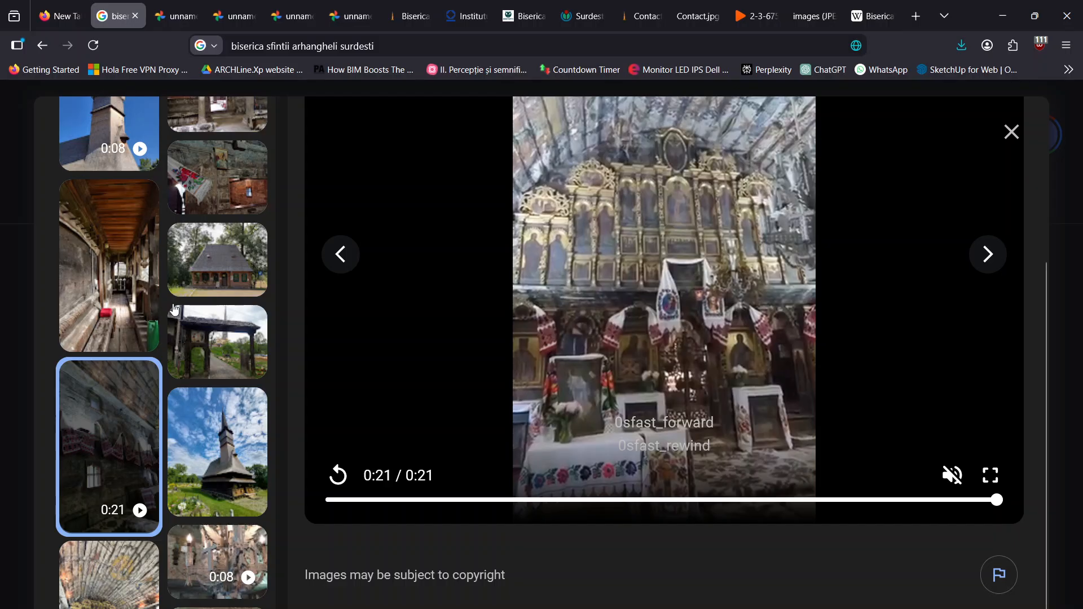
scroll(141, 280, up, 1)
scroll(141, 280, up, 3)
scroll(158, 265, up, 3)
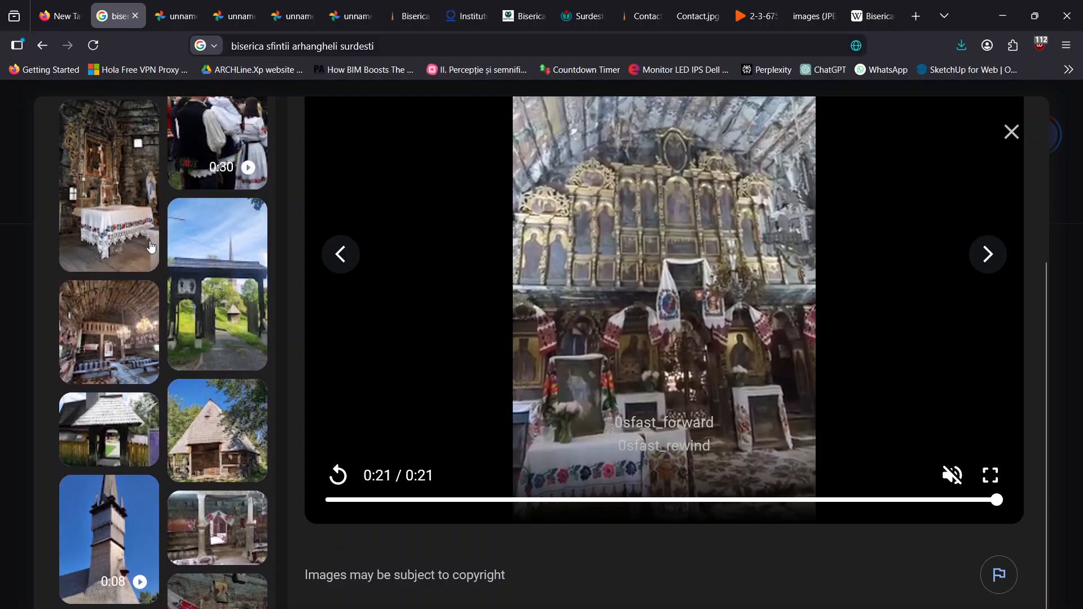
click(93, 341)
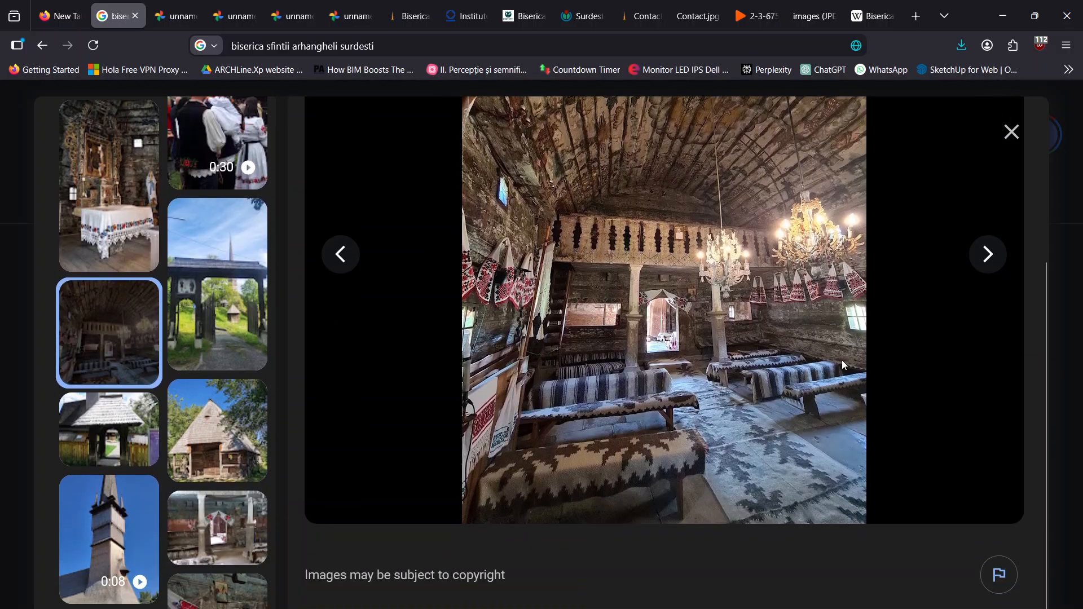
- Open the nave balcony photo in a new browser tab and examine its side wall windows enlarged
right_click(845, 358)
click(900, 376)
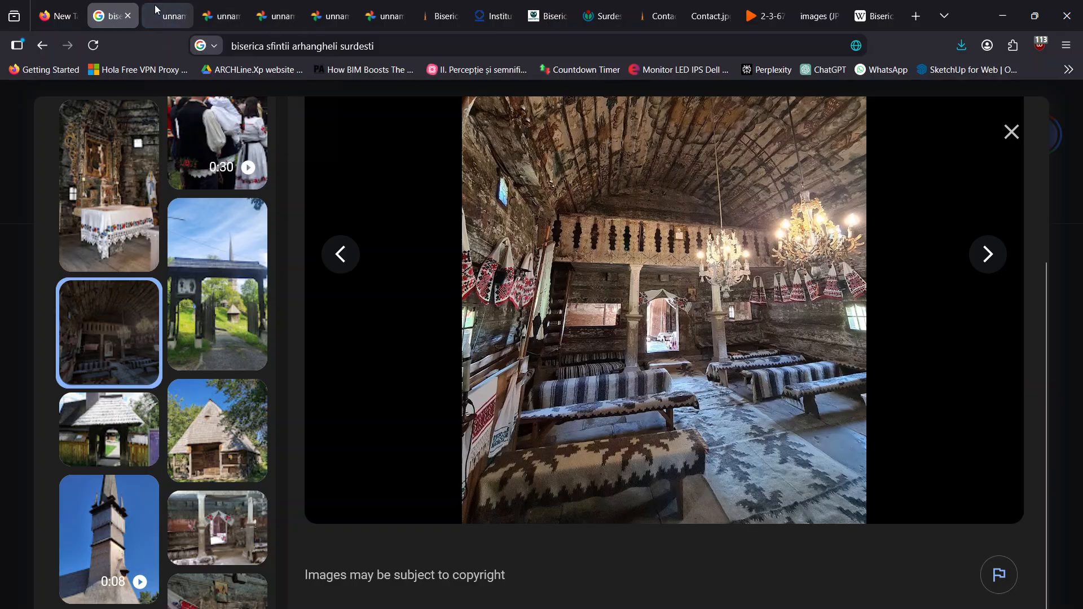
click(165, 16)
ctrl+scroll(610, 449, up, 4)
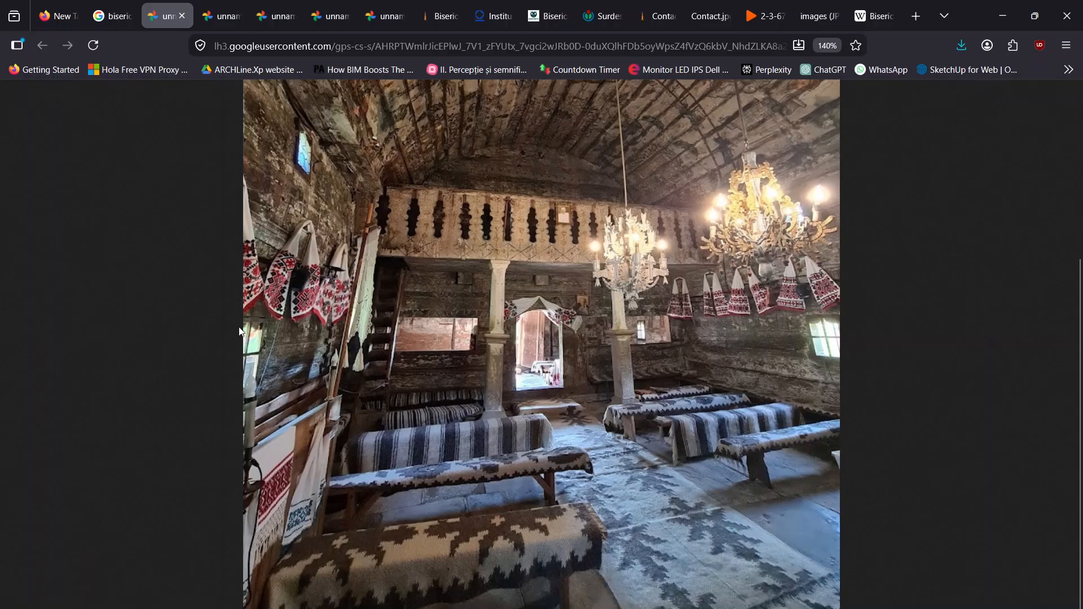
click(262, 333)
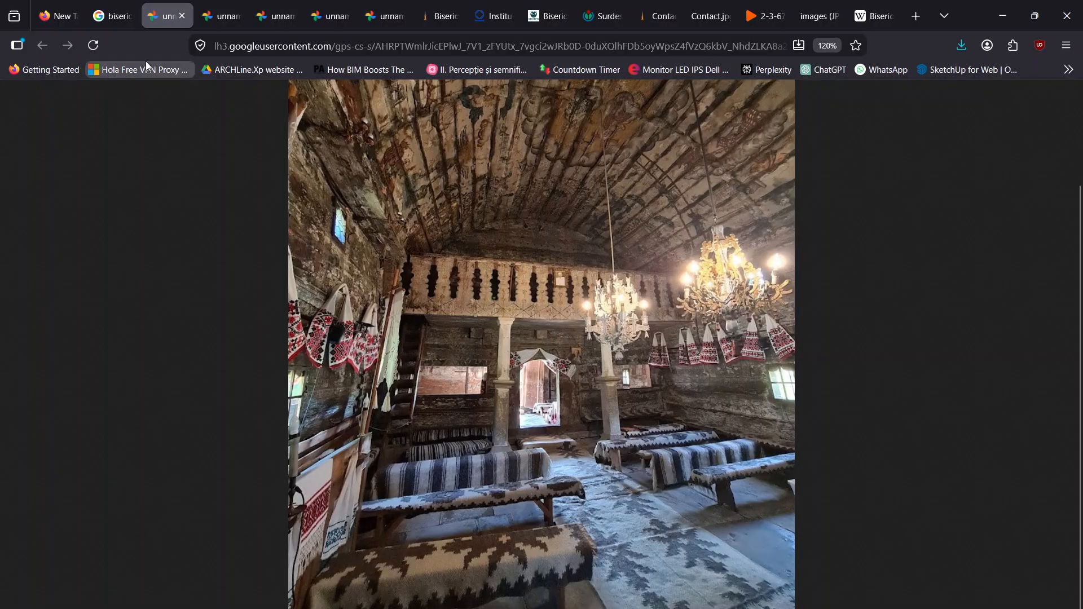
- Go back to the photo gallery and view the iconostasis photo and the entrance room photo
click(111, 16)
scroll(146, 305, up, 5)
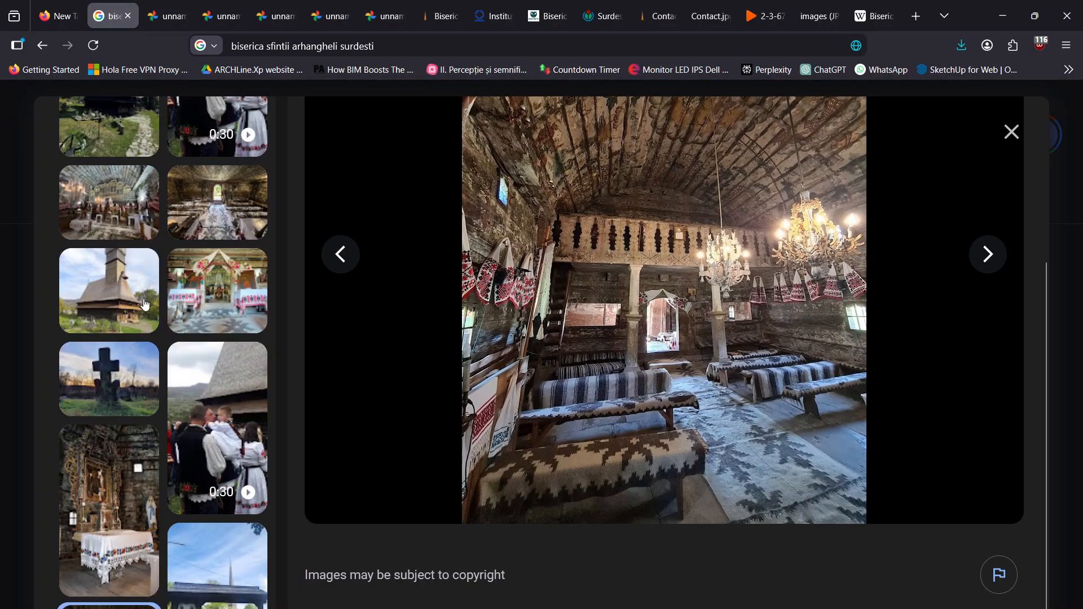
click(124, 205)
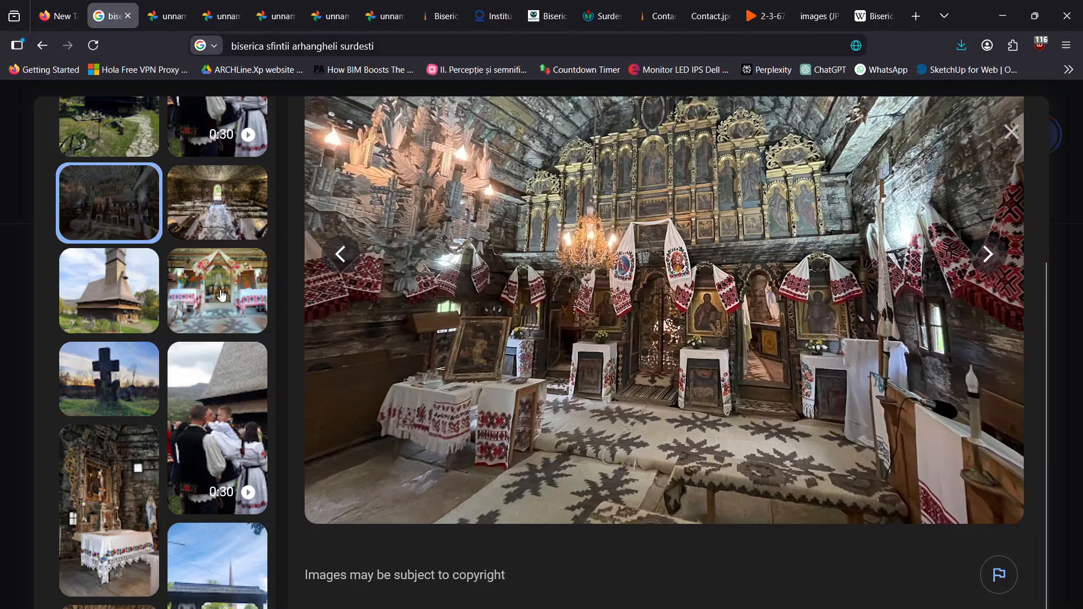
scroll(169, 299, up, 4)
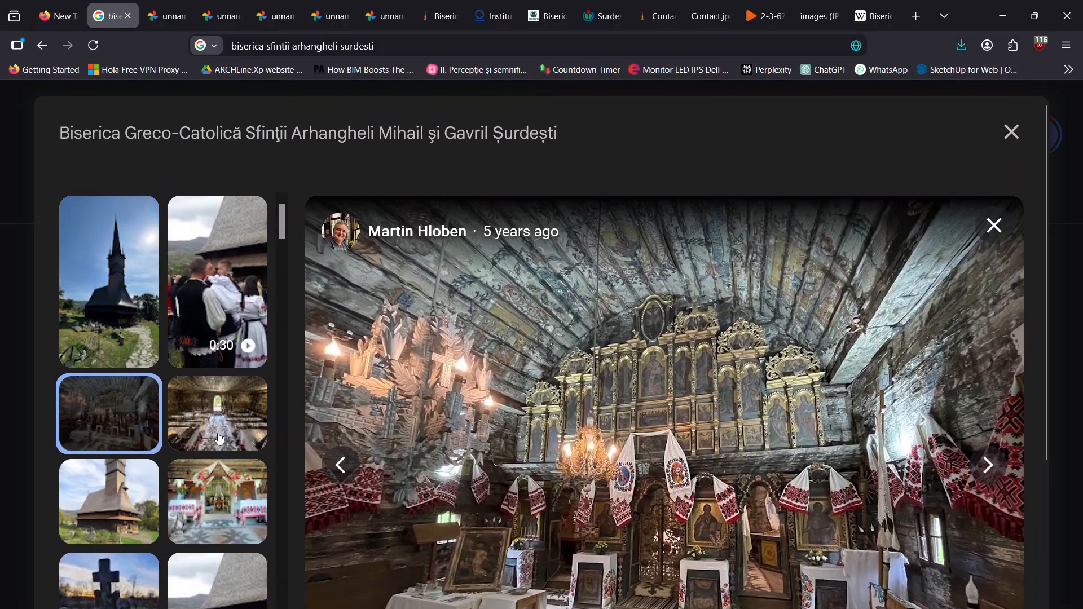
click(218, 439)
- View the gallery photos of the painted wall with the framed portrait and of the nave's doorway
scroll(178, 316, down, 10)
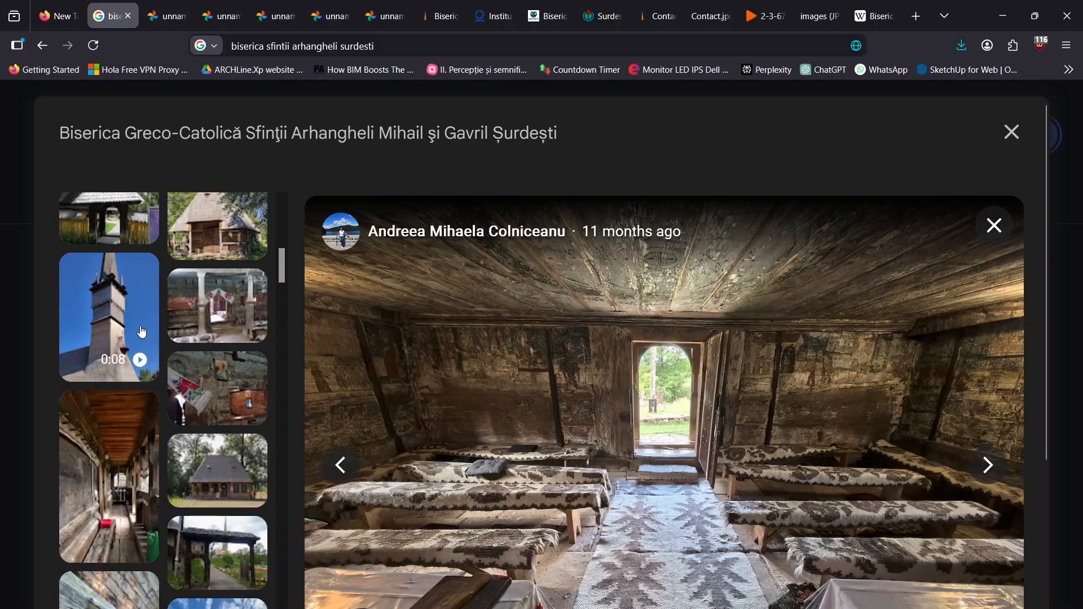
scroll(184, 305, up, 3)
click(213, 376)
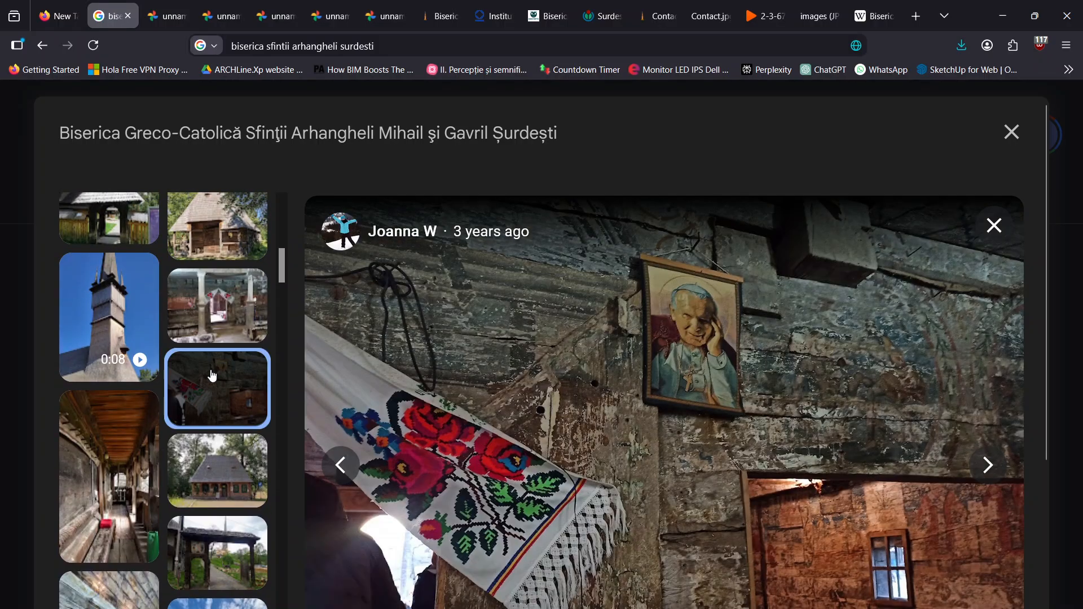
click(230, 299)
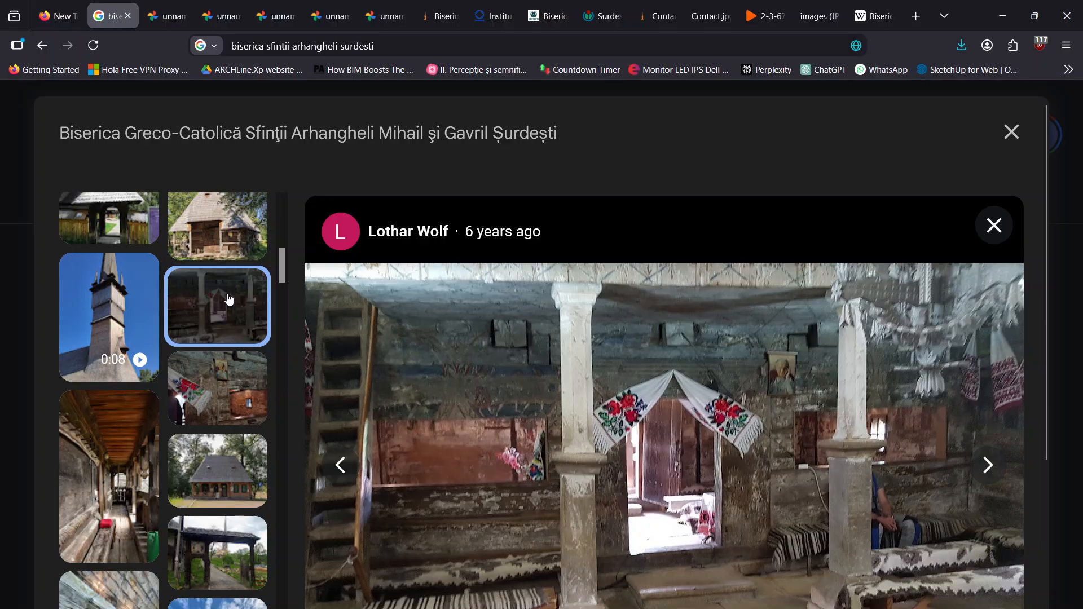
- Look further through the gallery at the altar photo with the blue cabinet and the nave balcony photo
scroll(228, 299, down, 8)
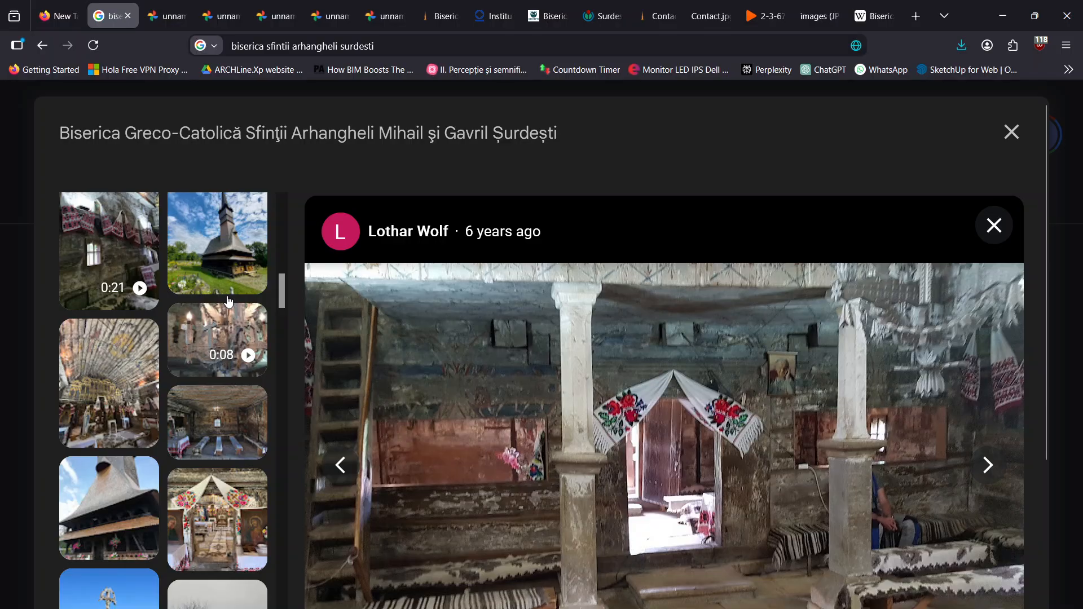
scroll(228, 300, down, 4)
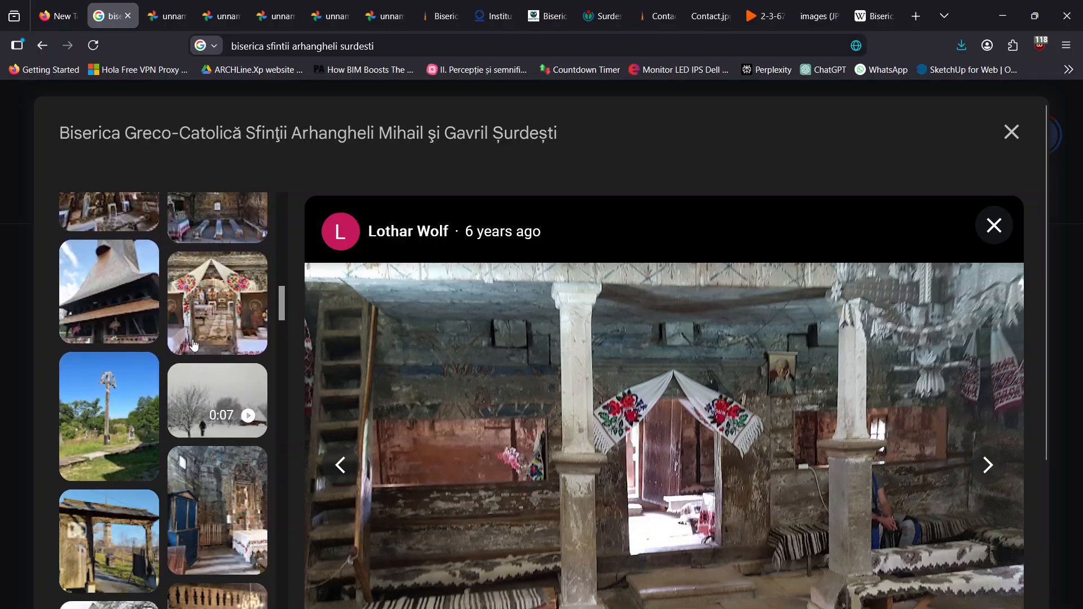
scroll(197, 333, down, 2)
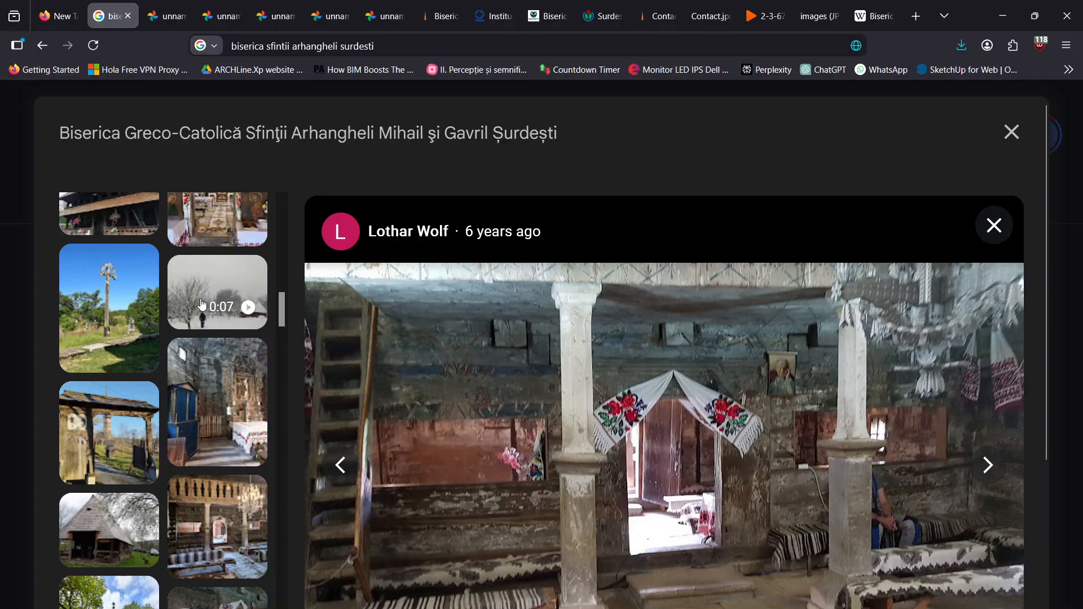
click(198, 321)
scroll(196, 332, down, 2)
click(196, 344)
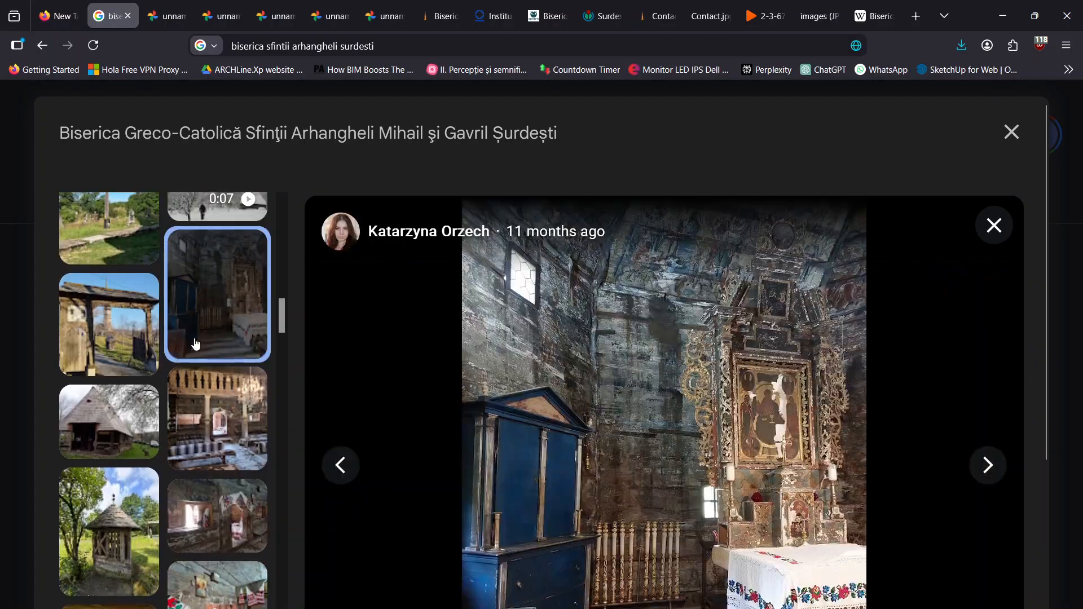
click(184, 427)
scroll(183, 411, down, 5)
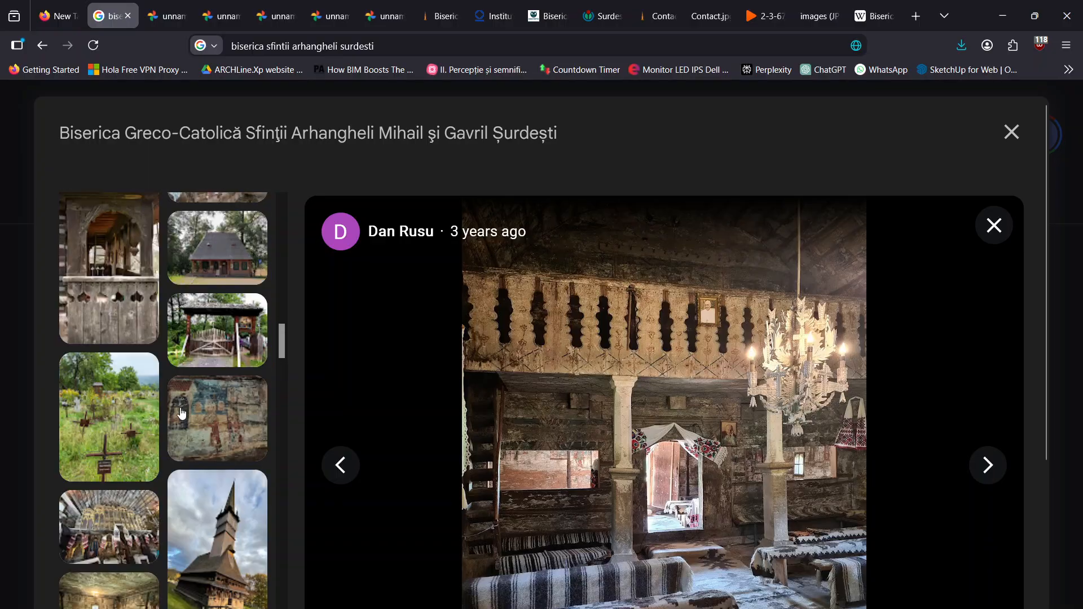
- View the exterior corner photo of the church and the frontal photo of the balcony above the nave doorway
click(191, 358)
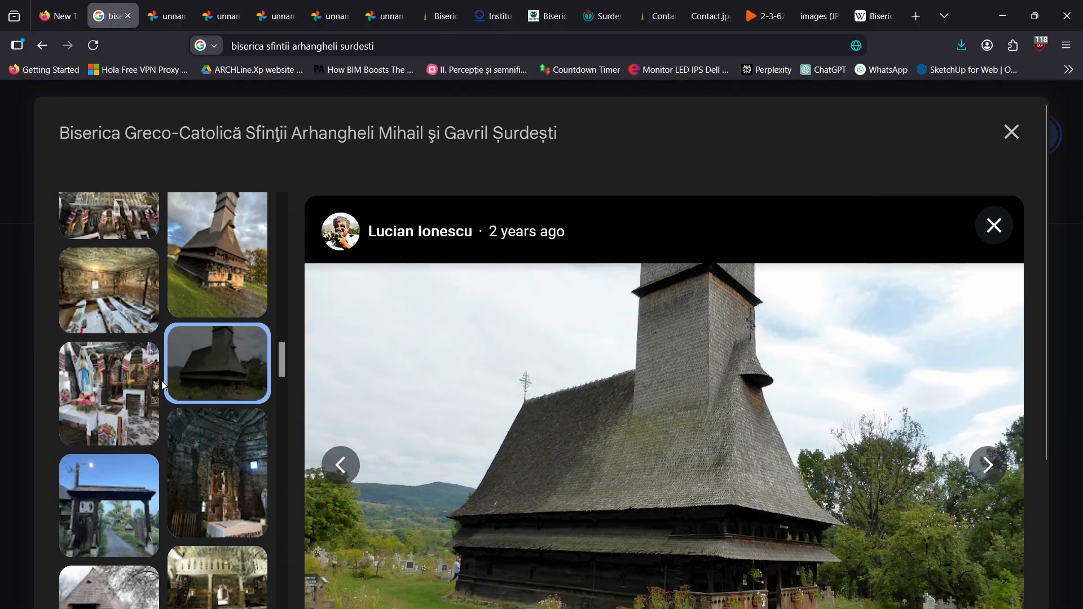
scroll(163, 381, down, 4)
click(204, 395)
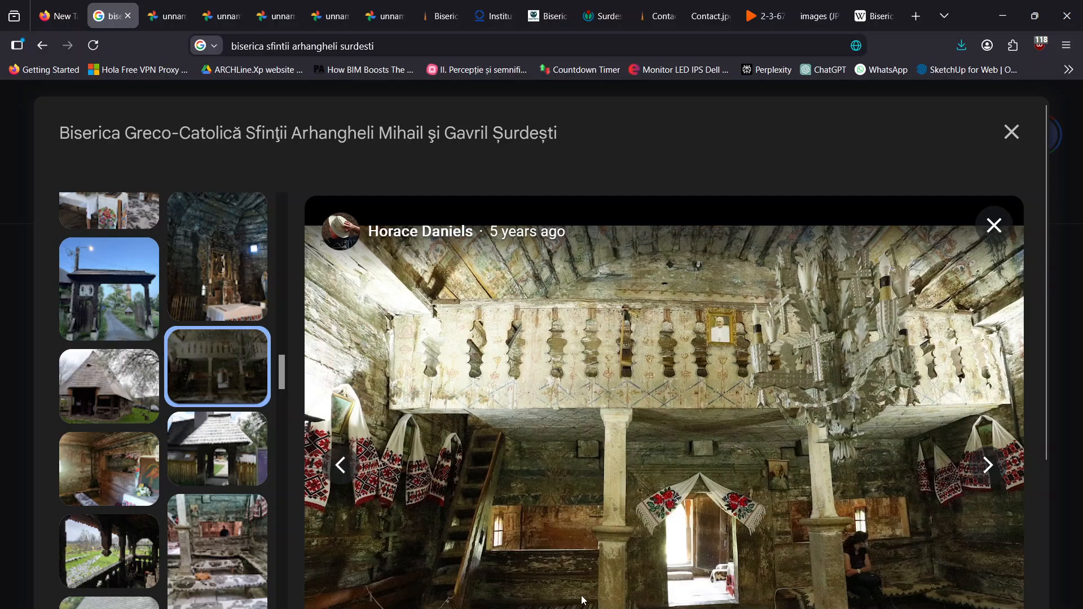
- Enlarge the gallery page and examine the window in the interior photo with the framed icon
ctrl+scroll(583, 600, up, 2)
scroll(550, 394, down, 7)
scroll(546, 342, up, 5)
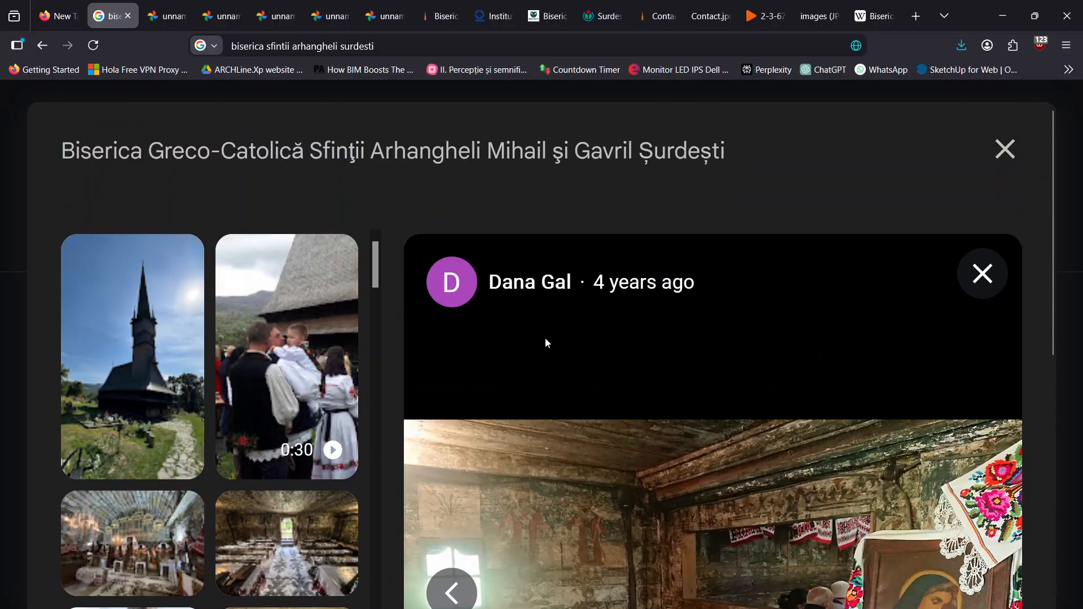
scroll(458, 388, down, 3)
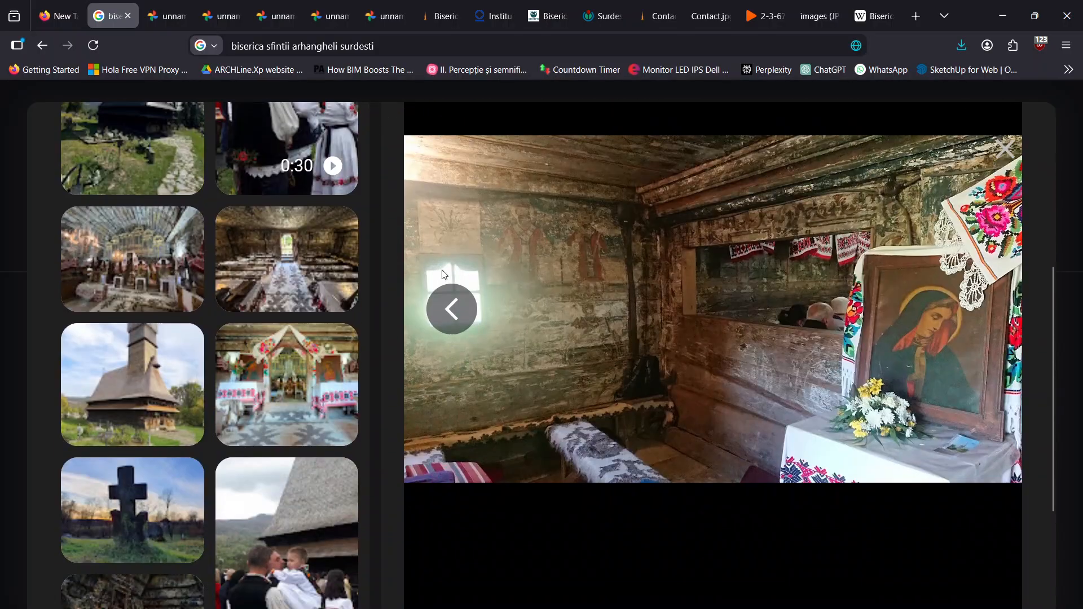
- View the enlarged entrance room photo and play the 30-second video of the church exterior
click(304, 290)
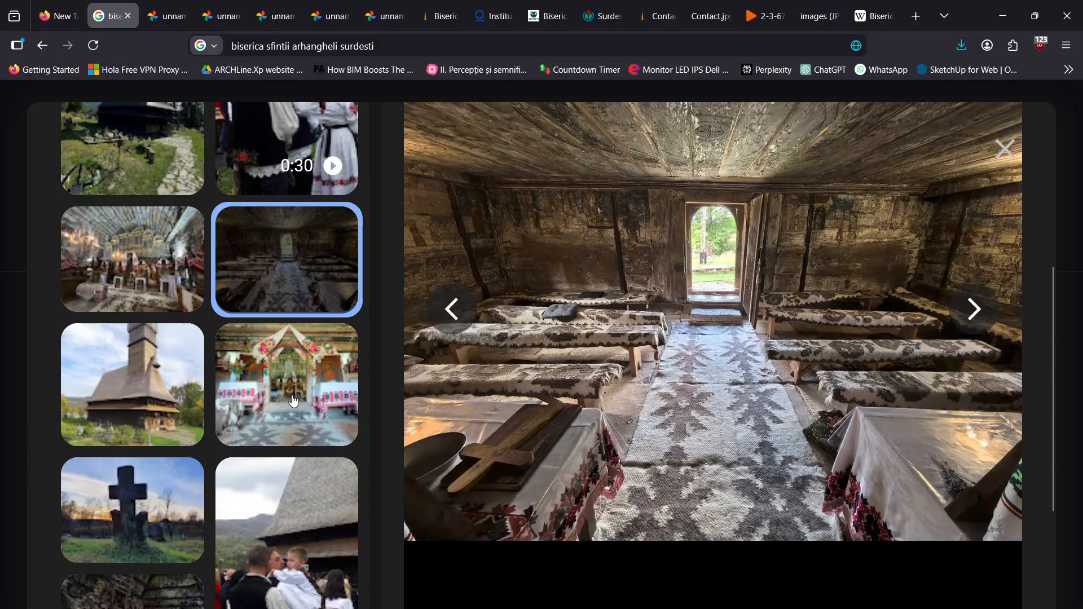
click(294, 401)
scroll(295, 394, down, 5)
click(294, 388)
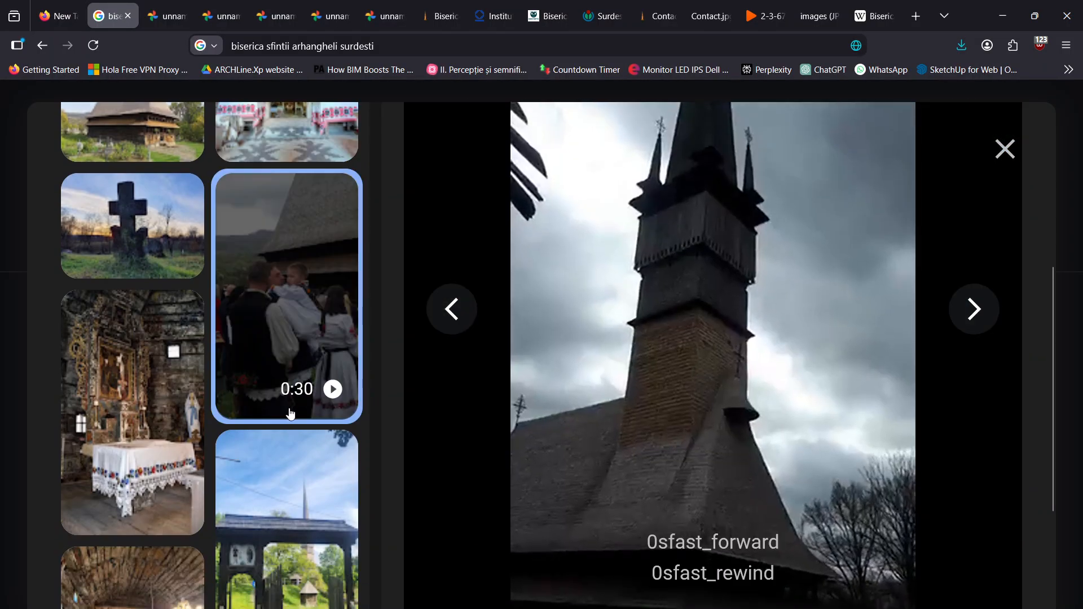
- View the gallery photo of the nave with benches and chandeliers and the photo of the wall opening beside the framed portrait
scroll(291, 414, down, 5)
click(164, 363)
scroll(202, 331, down, 5)
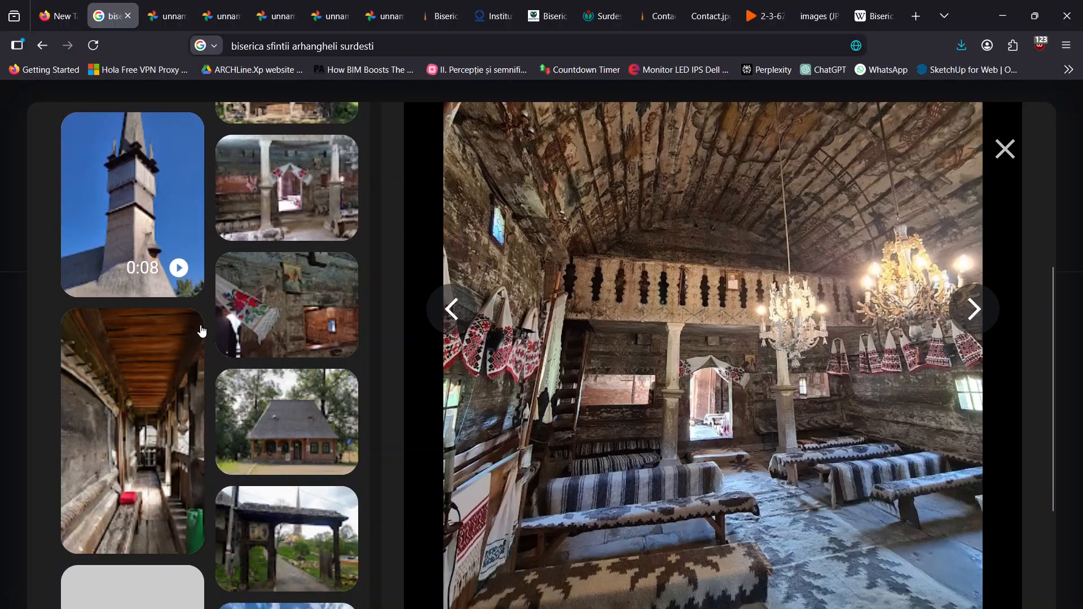
click(257, 298)
scroll(312, 326, down, 5)
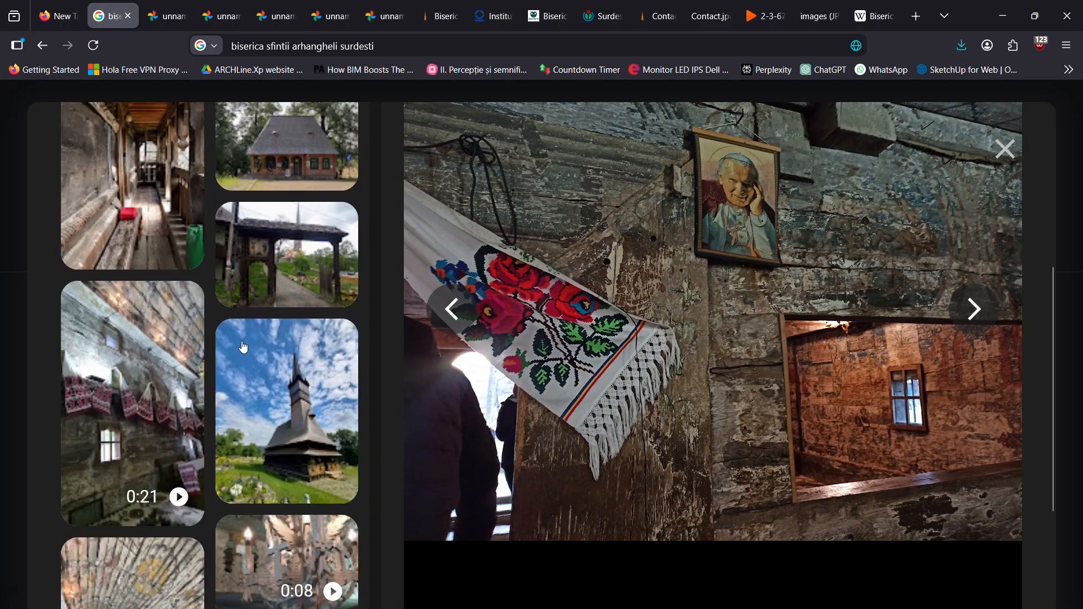
- Play the 21-second video of the nave's wall windows and return to the void extrusion sketch in Revit
click(170, 411)
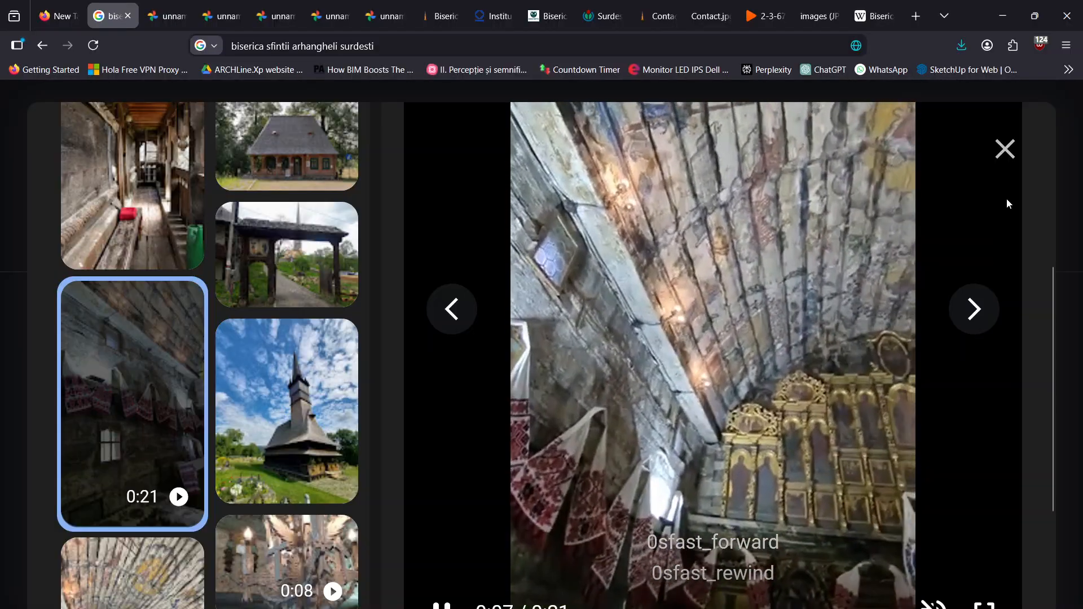
click(1005, 148)
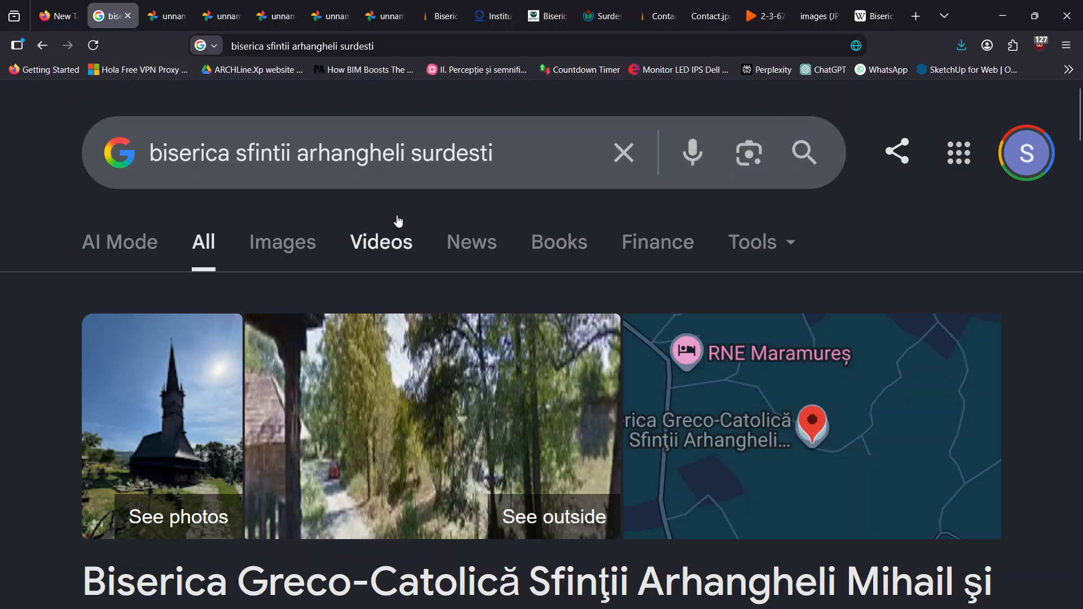
scroll(429, 271, down, 3)
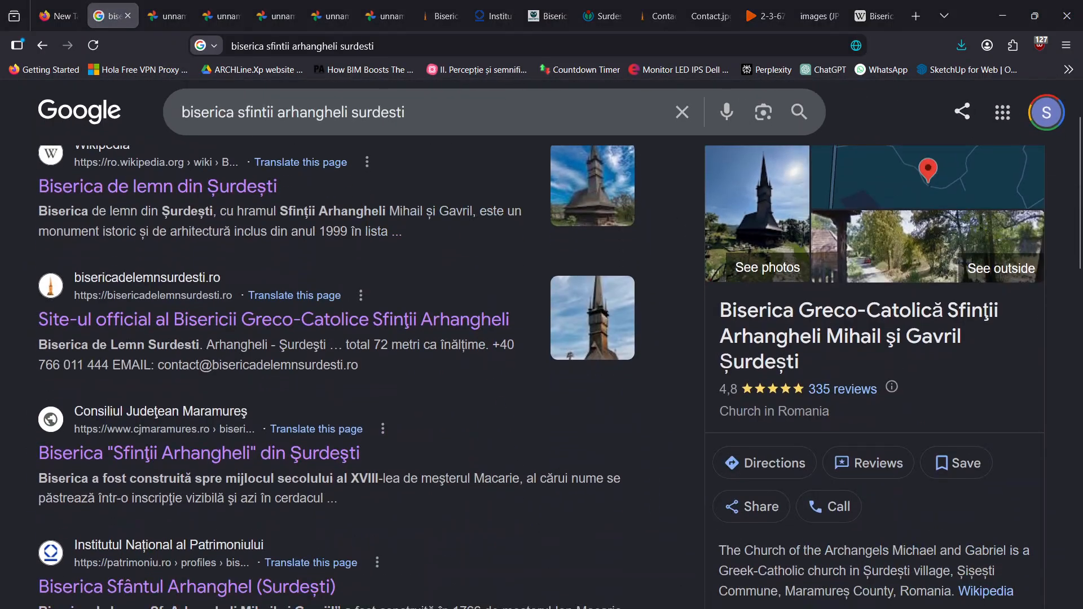
key(alt+Tab)
scroll(522, 378, down, 3)
scroll(522, 338, up, 4)
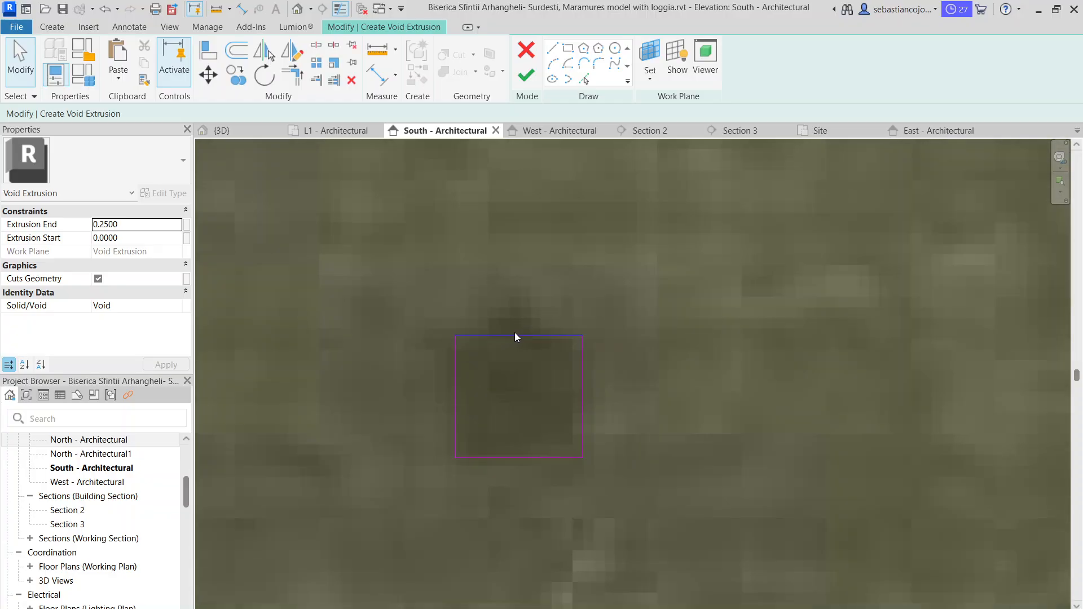
- Try replacing the void sketch's top edge with an arc from the upper-left corner to a raised central apex
click(515, 335)
click(573, 218)
click(552, 63)
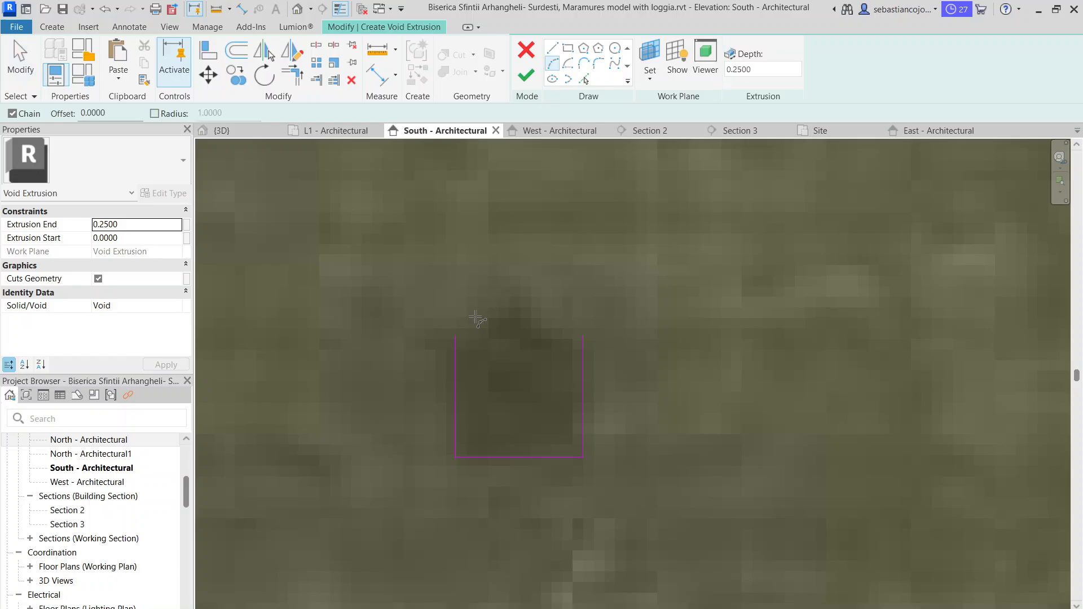
click(455, 335)
click(524, 303)
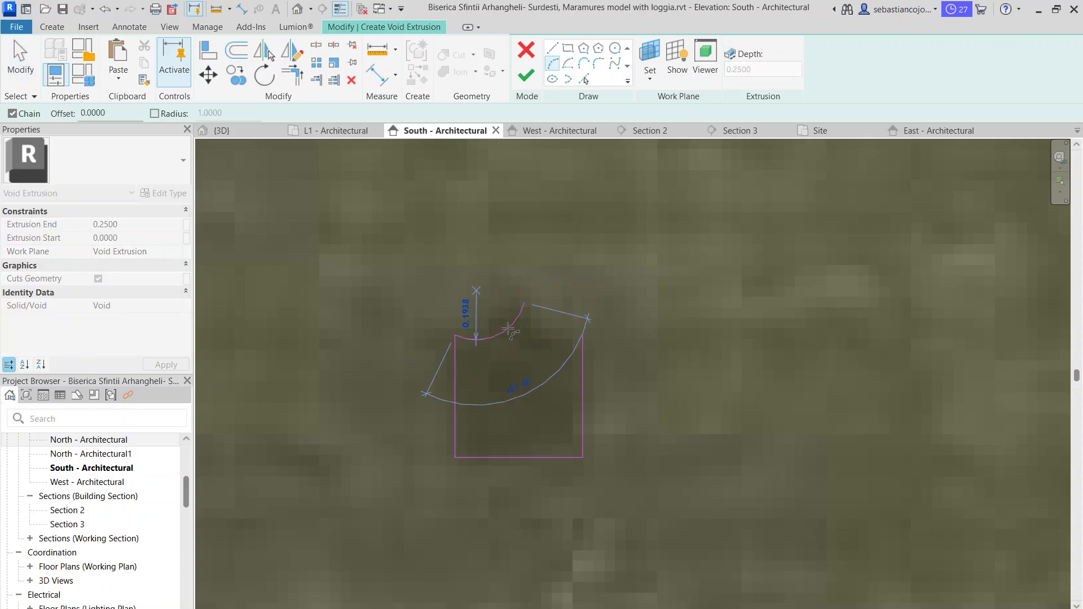
click(506, 326)
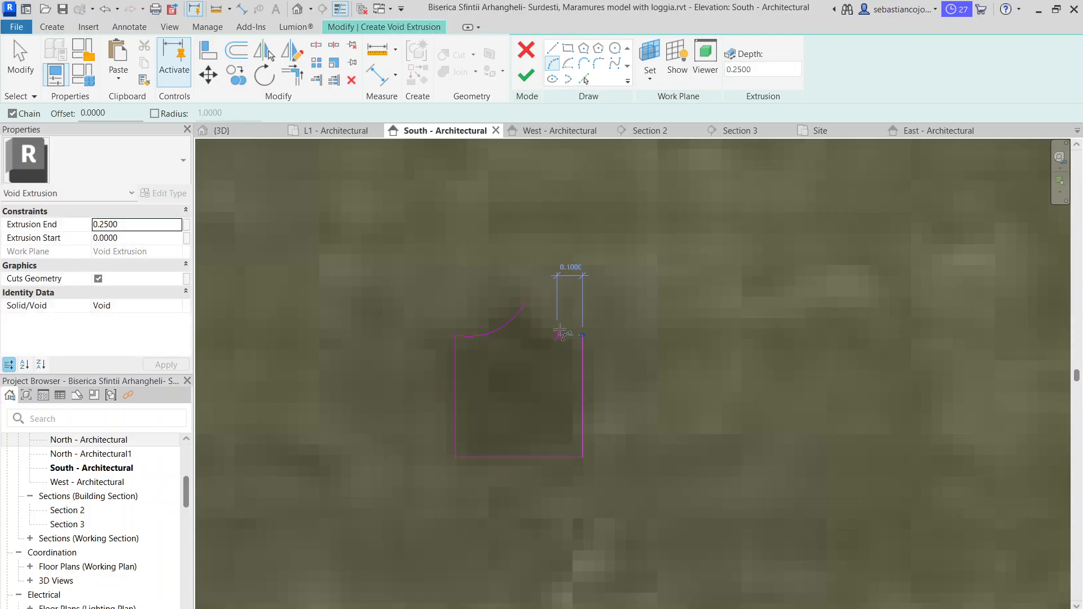
key(Escape)
key(Escape)
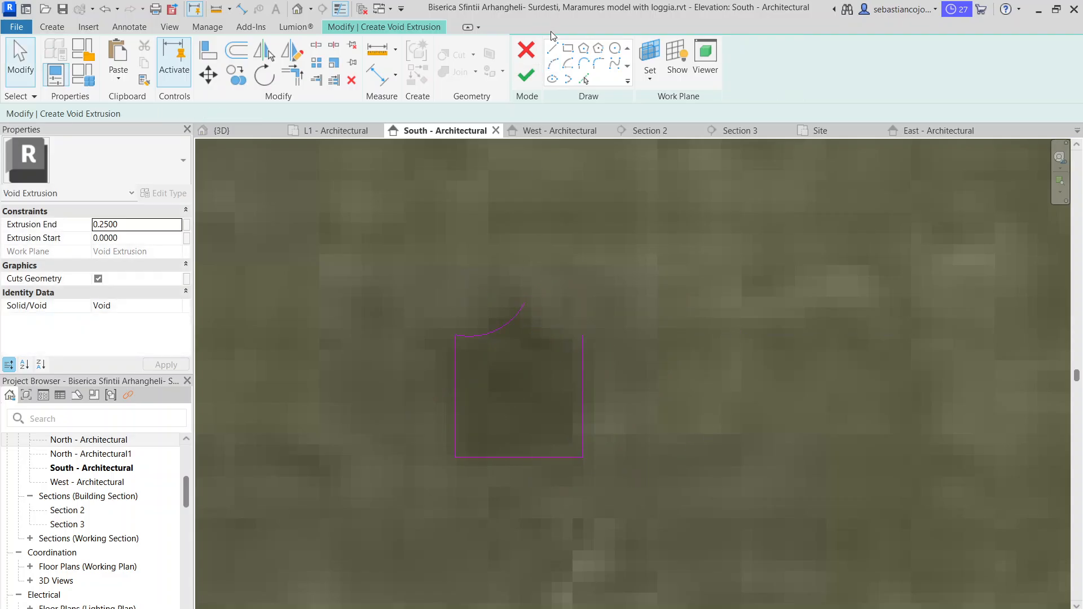
- Try a straight sloping line about 0.28 m long from the arc's apex to the sketch's right side
click(552, 48)
click(525, 303)
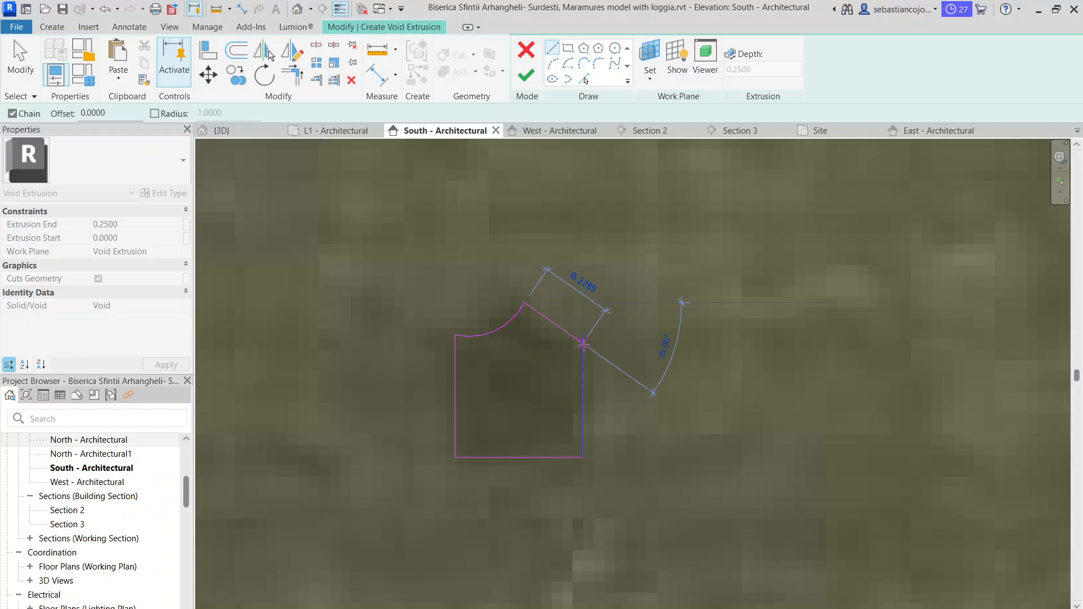
scroll(583, 345, up, 3)
click(584, 351)
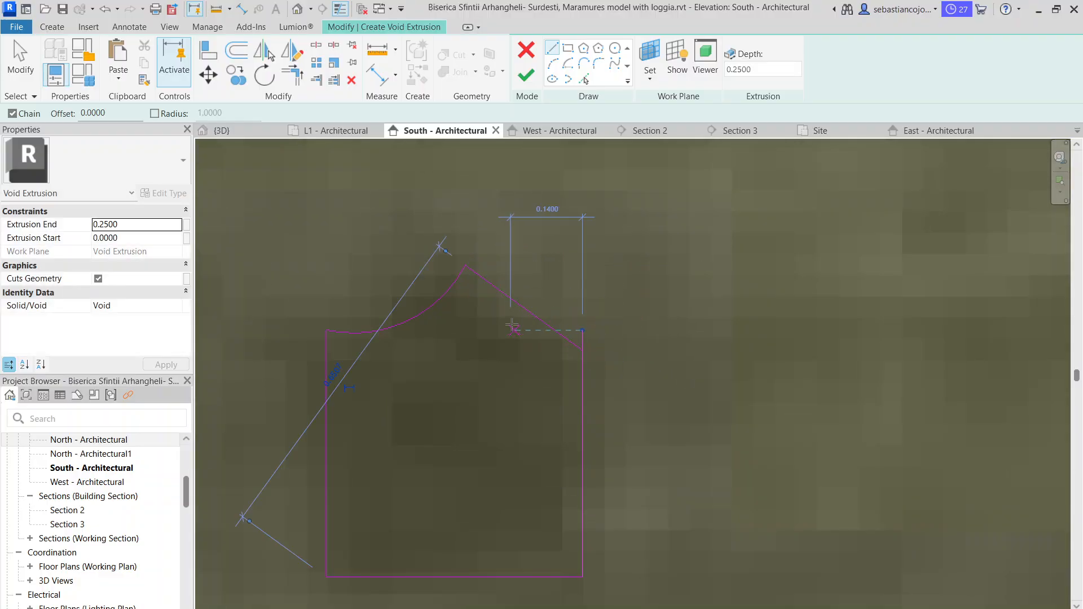
key(Escape)
key(Escape)
- Delete the sloping line and the arc from the top of the void sketch
click(525, 302)
click(568, 244)
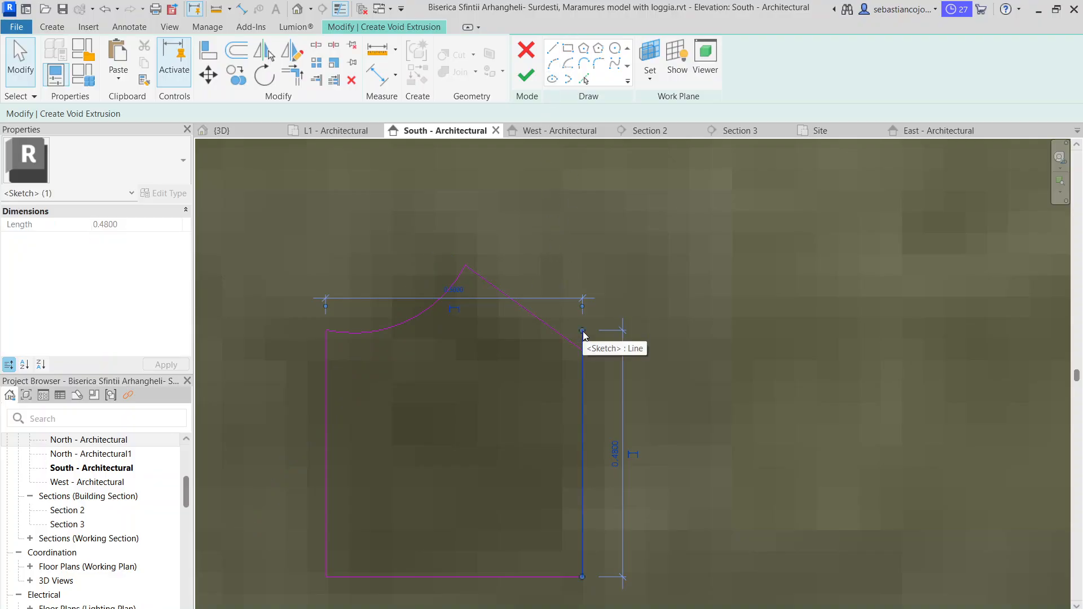
click(543, 316)
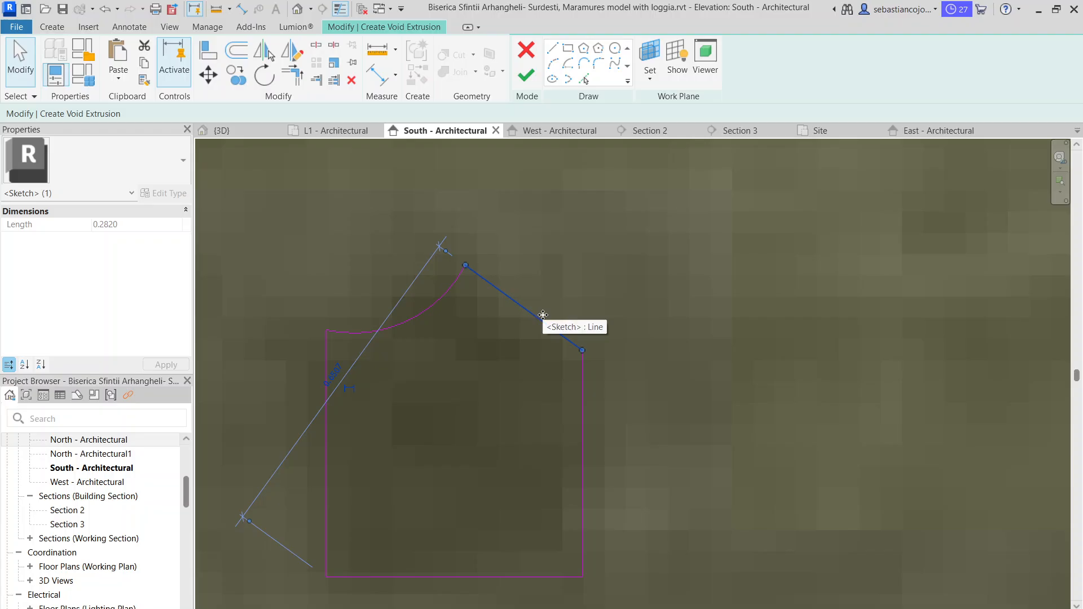
key(Delete)
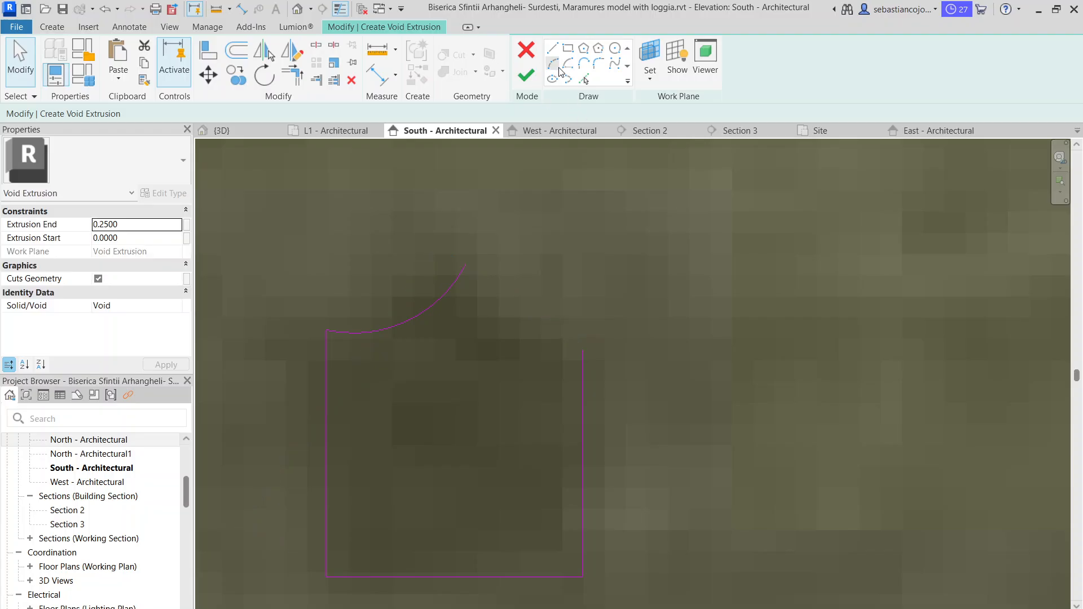
click(420, 316)
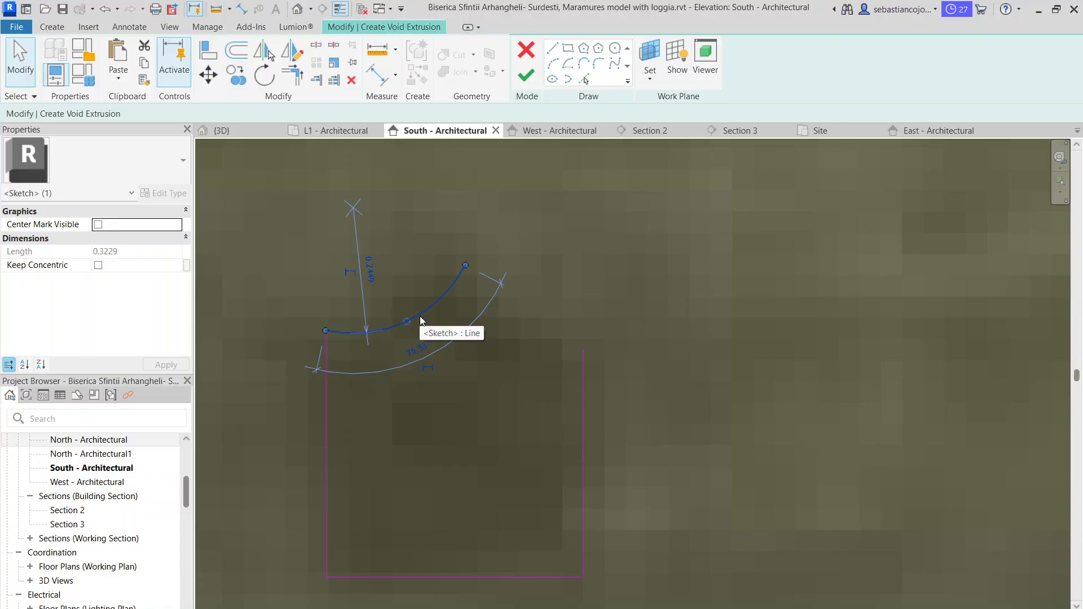
key(Delete)
- Extend the sketch's right side level with the left, close the top with a straight edge and finish the void extrusion
scroll(518, 319, down, 3)
click(547, 358)
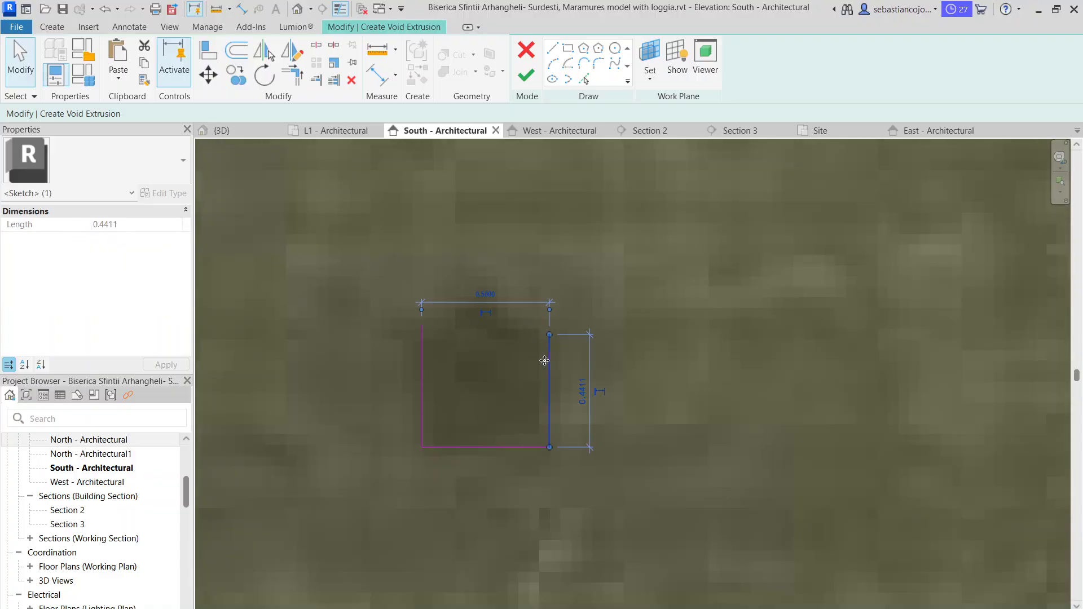
drag(550, 334, 549, 325)
click(551, 48)
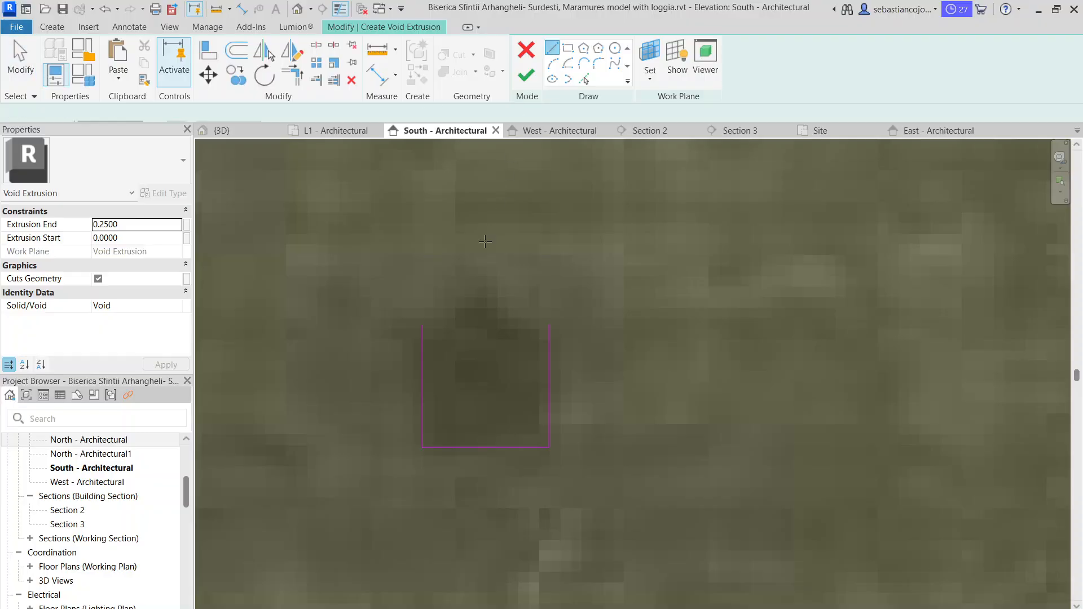
click(430, 325)
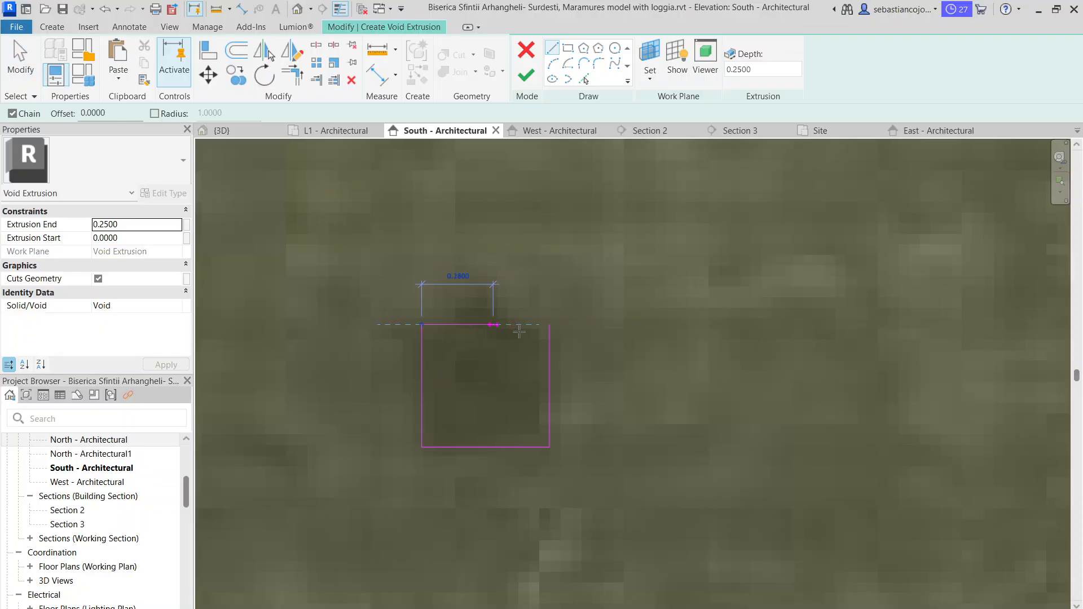
scroll(544, 311, down, 3)
click(545, 309)
key(Escape)
key(Escape)
scroll(547, 226, down, 3)
click(526, 74)
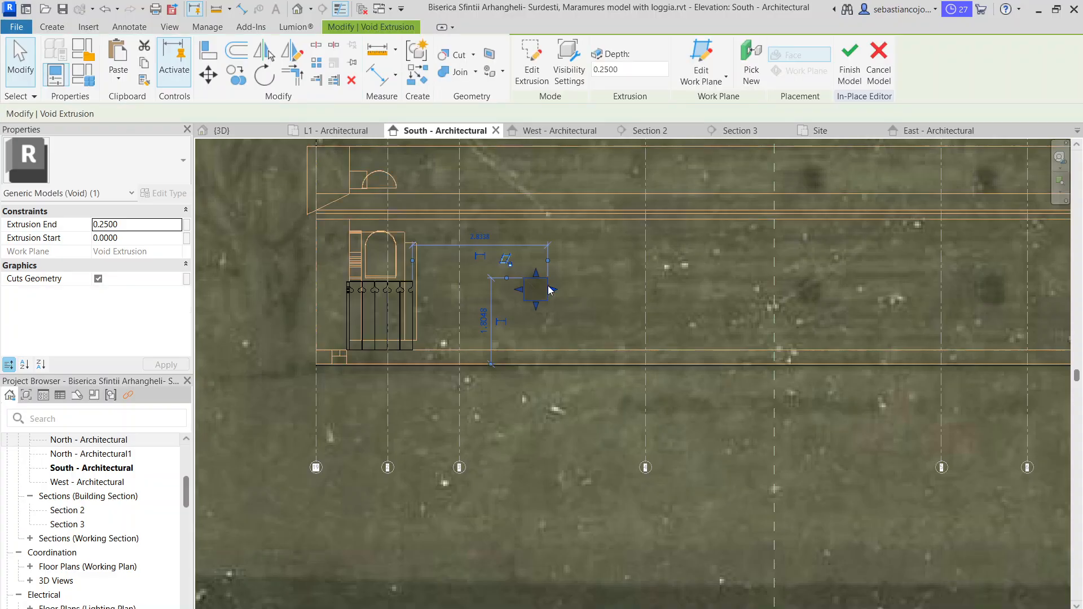
- Copy the window void horizontally to the three remaining lower-row window positions shown on the reference photo
scroll(547, 289, up, 1)
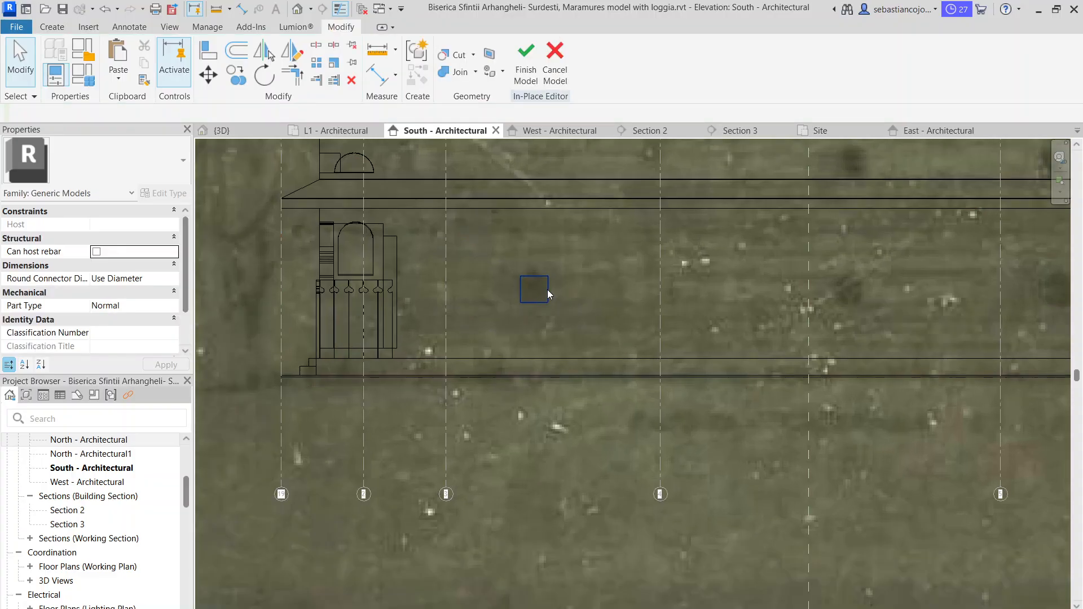
click(233, 79)
click(519, 306)
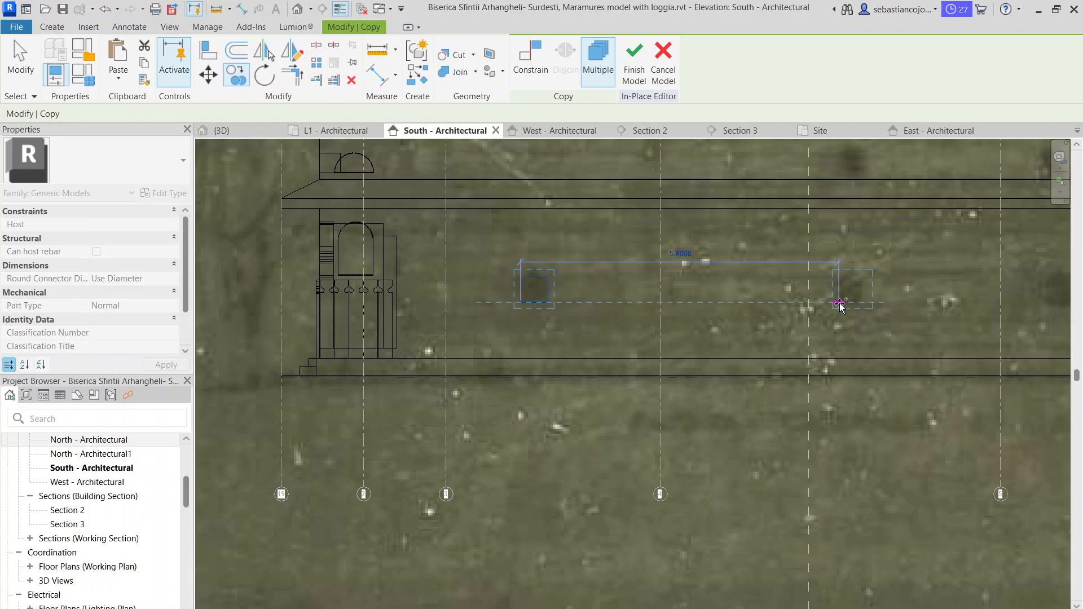
click(838, 306)
middle_drag(1017, 303, 724, 319)
click(770, 319)
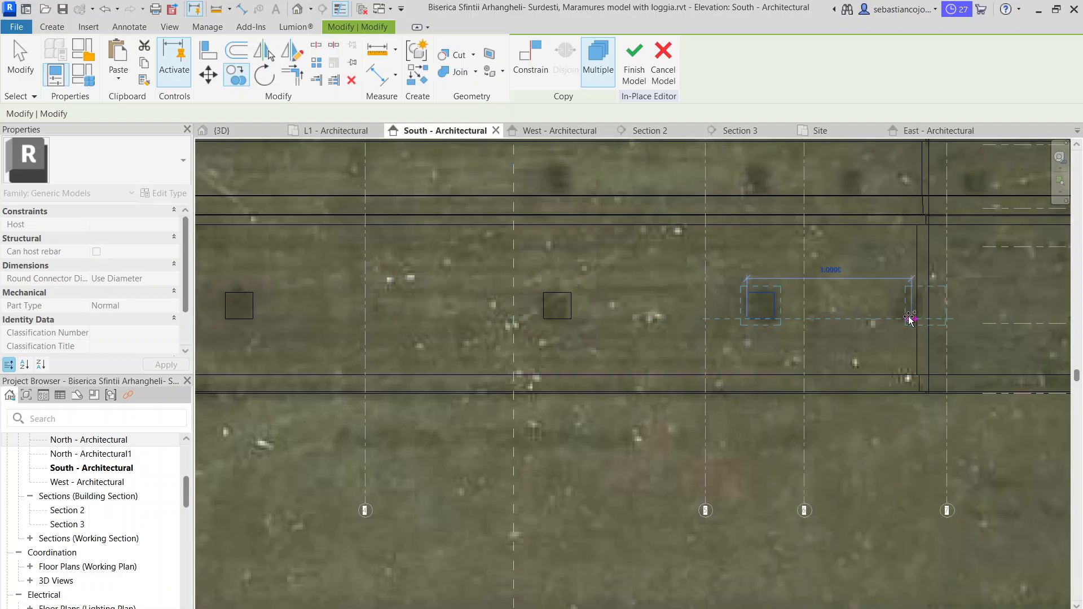
scroll(818, 316, down, 3)
- Copy the void to the four upper-row window positions on the reference photo, including the one past the wall corner
scroll(699, 264, up, 5)
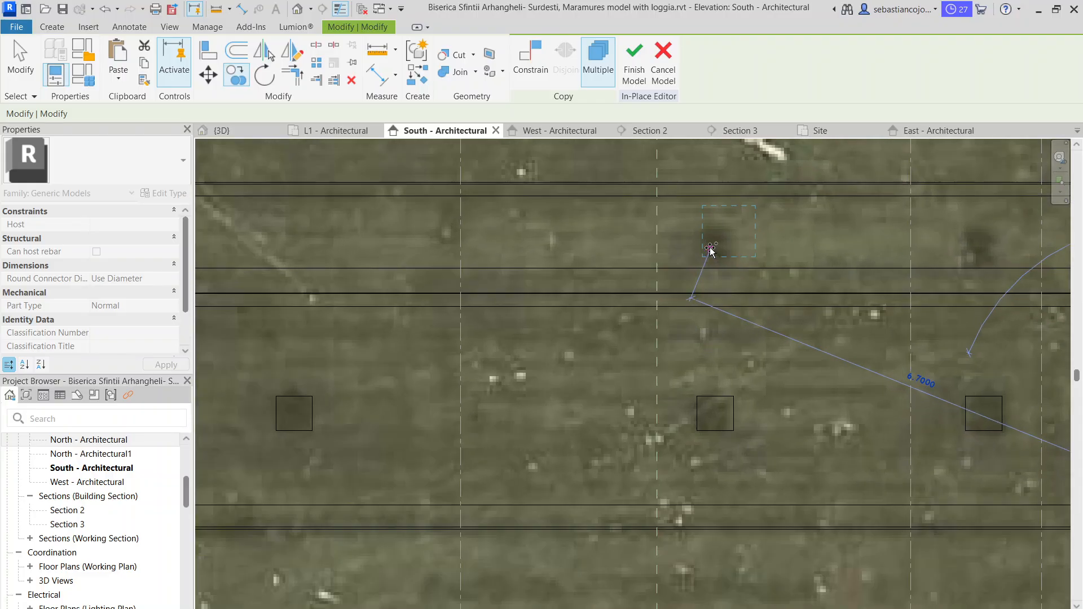
click(699, 263)
middle_drag(700, 263, 368, 293)
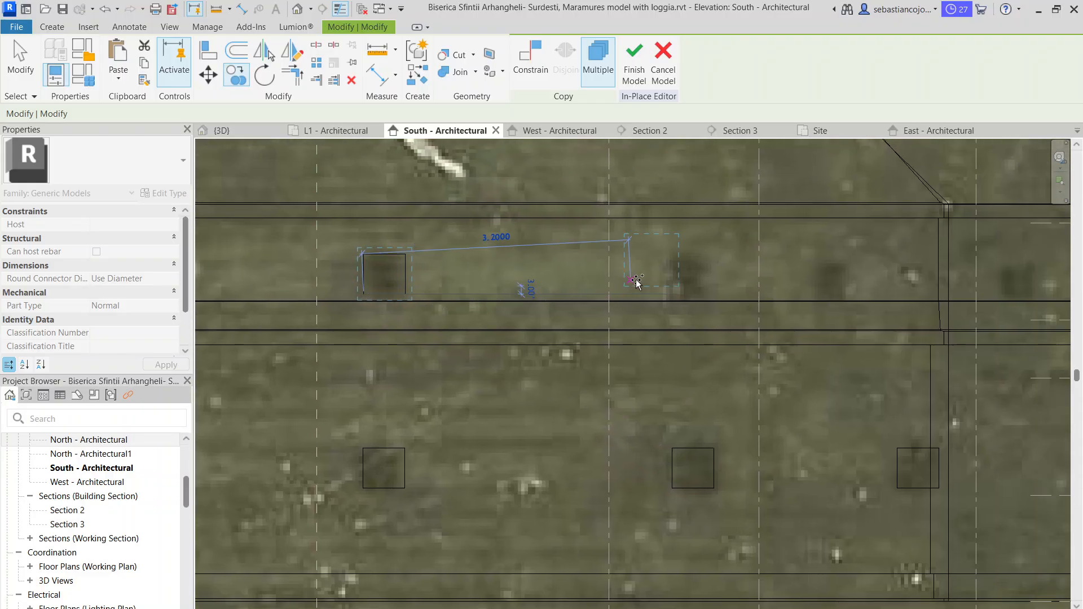
click(667, 290)
click(823, 281)
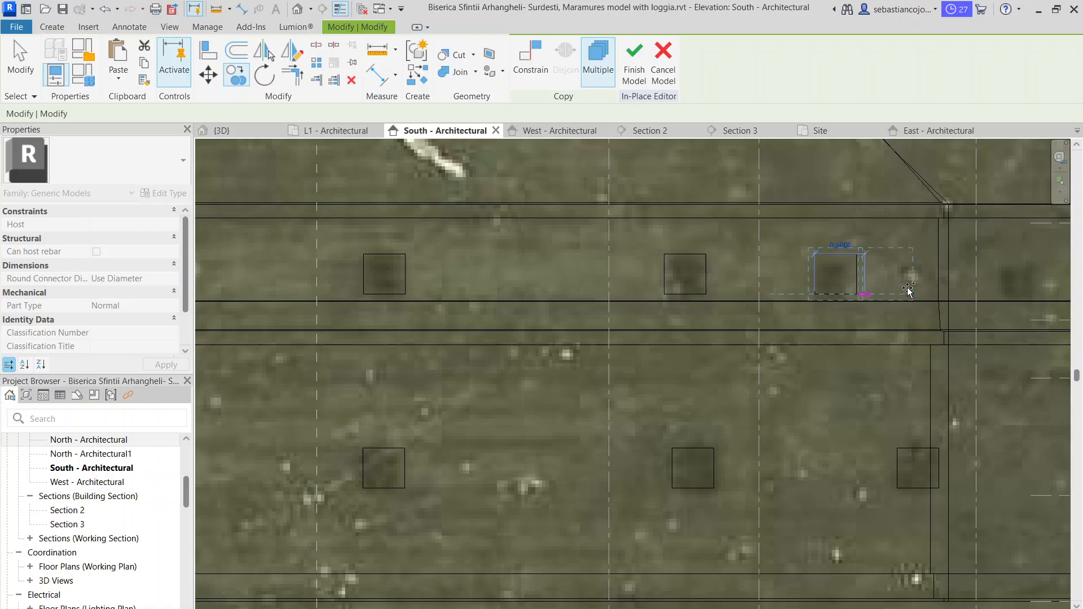
middle_drag(824, 280, 554, 293)
click(728, 299)
scroll(731, 291, down, 2)
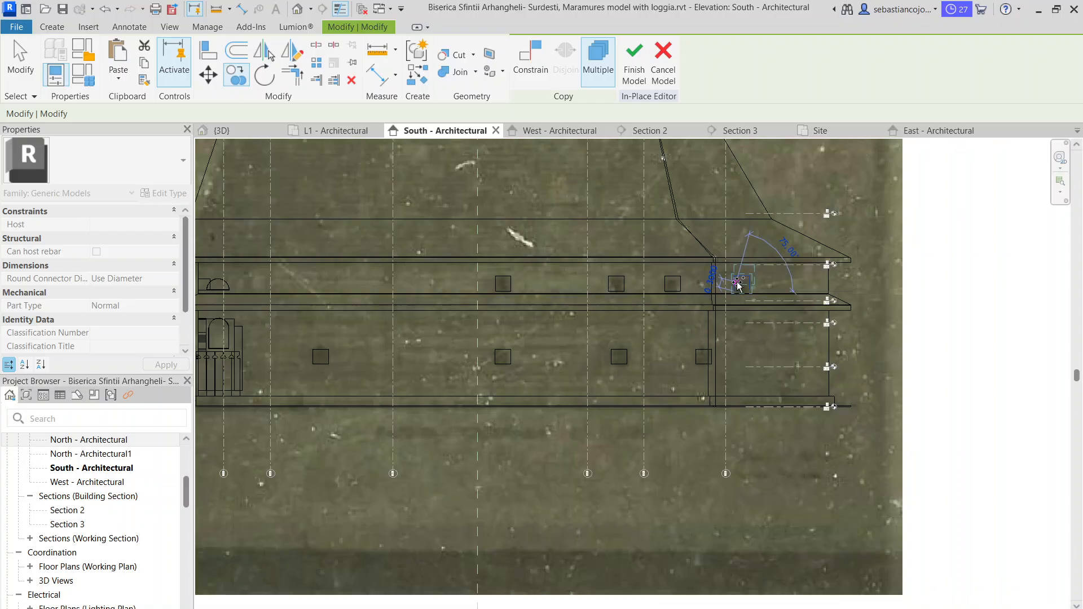
key(Escape)
- Examine the upper-row void placed past the wall corner against the window on the reference photo
scroll(756, 286, up, 2)
click(756, 286)
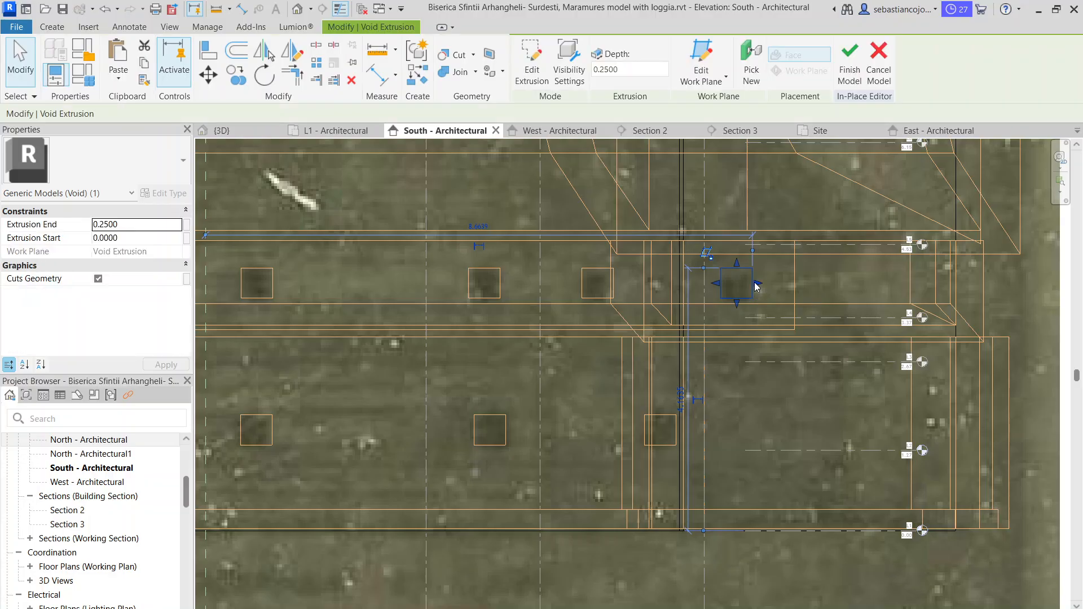
key(Escape)
scroll(755, 279, up, 1)
click(754, 278)
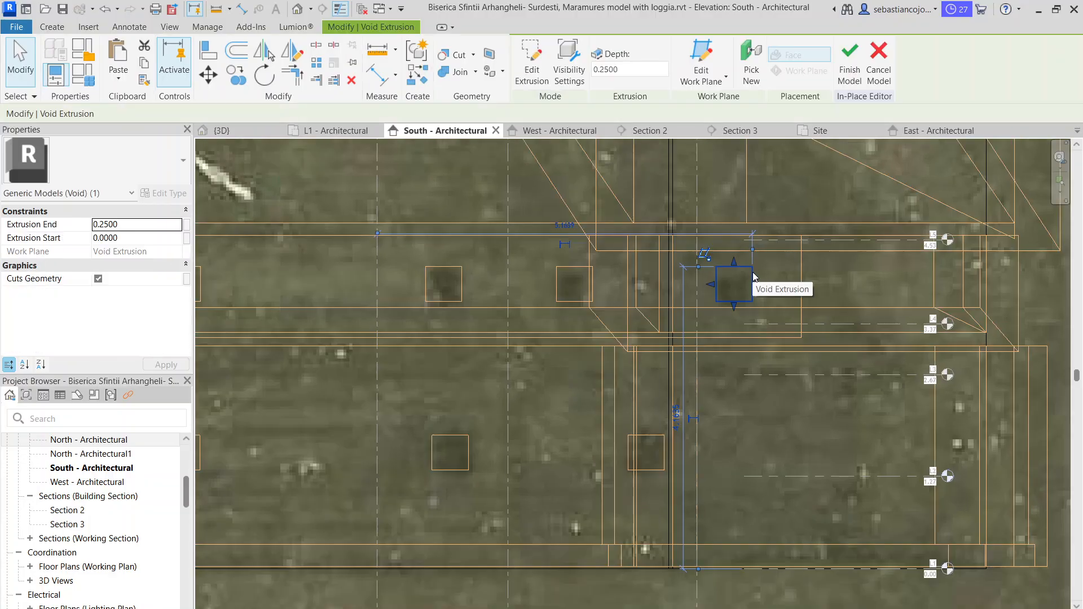
key(Escape)
scroll(750, 273, down, 2)
scroll(700, 351, up, 4)
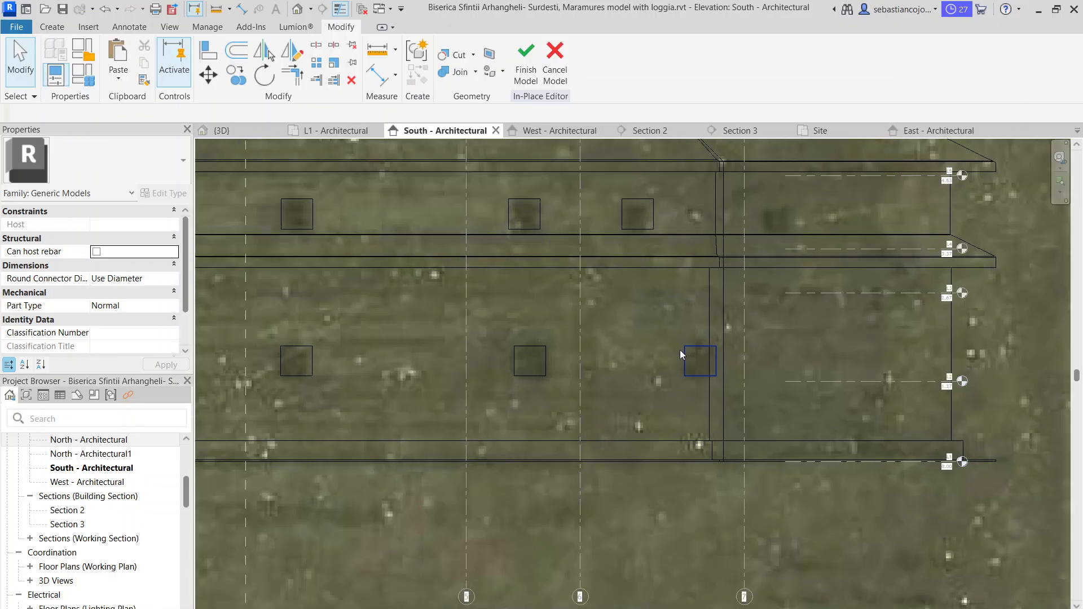
- Shift the easternmost lower-row window void slightly east so its outer edge lines up with the adjacent vertical edge
click(699, 366)
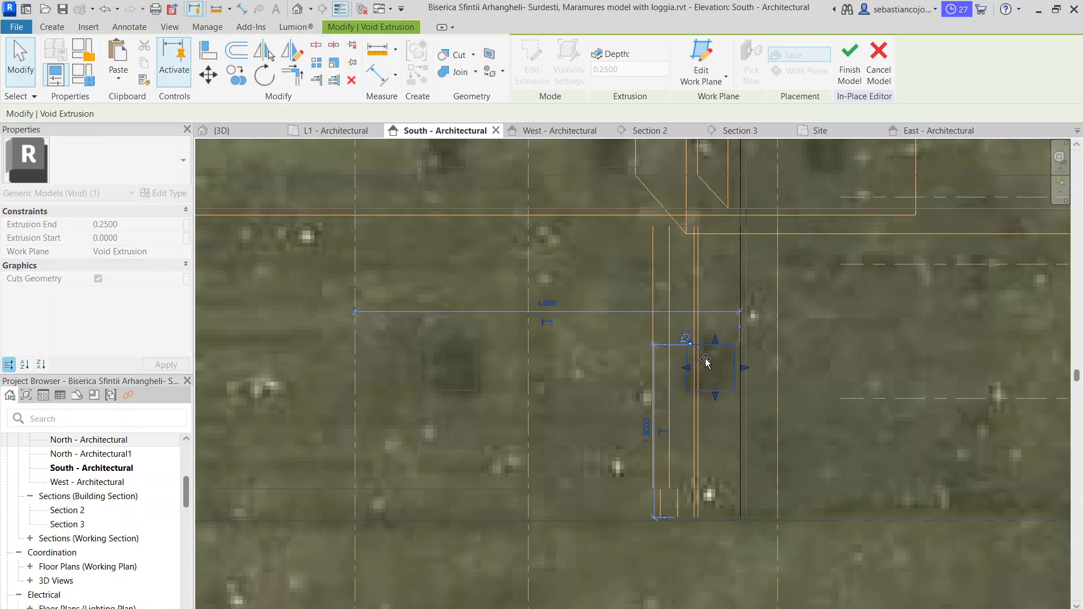
drag(709, 363, 743, 365)
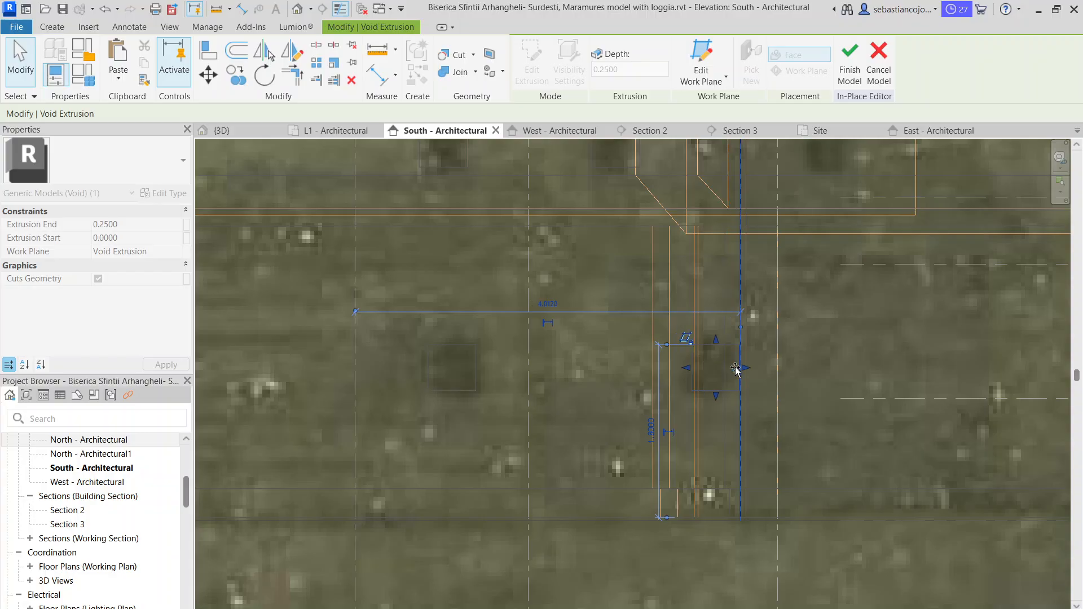
scroll(739, 369, up, 3)
key(Escape)
click(743, 370)
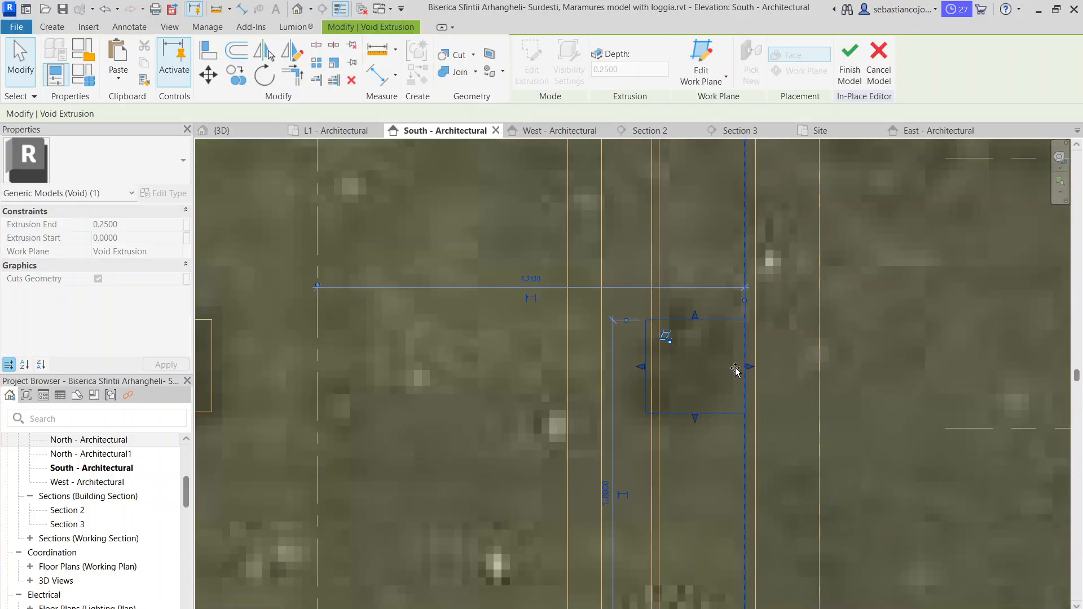
key(Escape)
- Start an extrusion and sketch a short vertical line about 0.11 m outside the west edge of the westernmost lower-row window void
scroll(735, 369, down, 3)
scroll(735, 364, down, 3)
scroll(451, 361, up, 5)
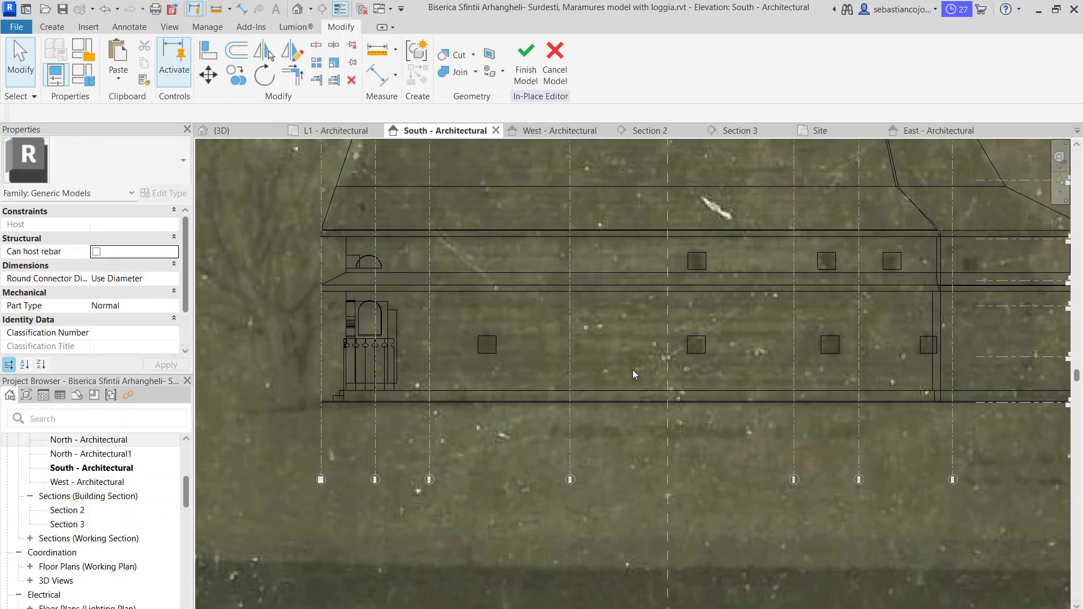
click(50, 27)
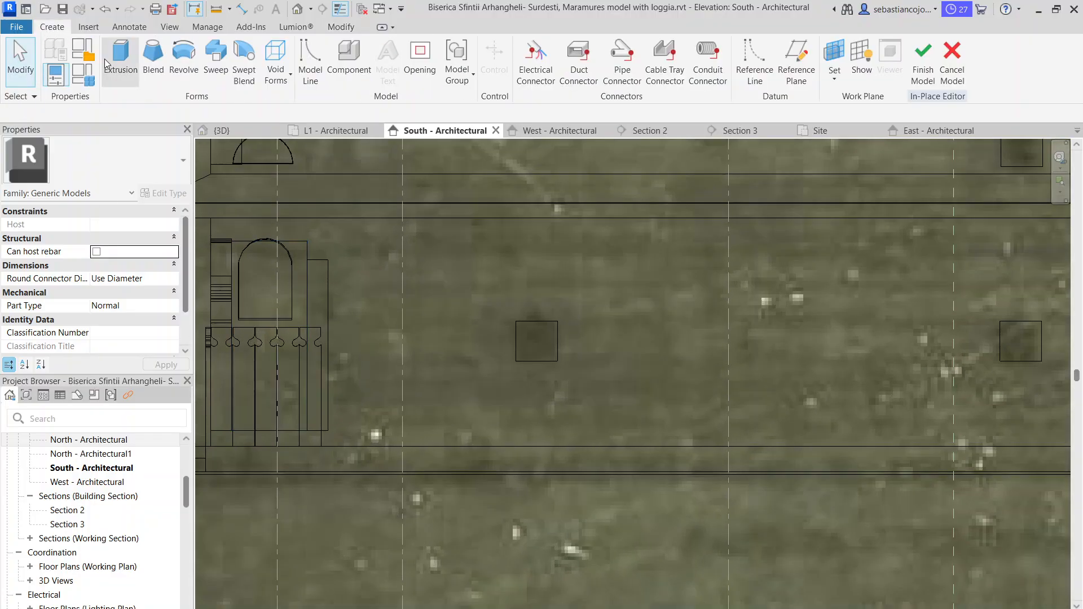
click(120, 59)
click(505, 407)
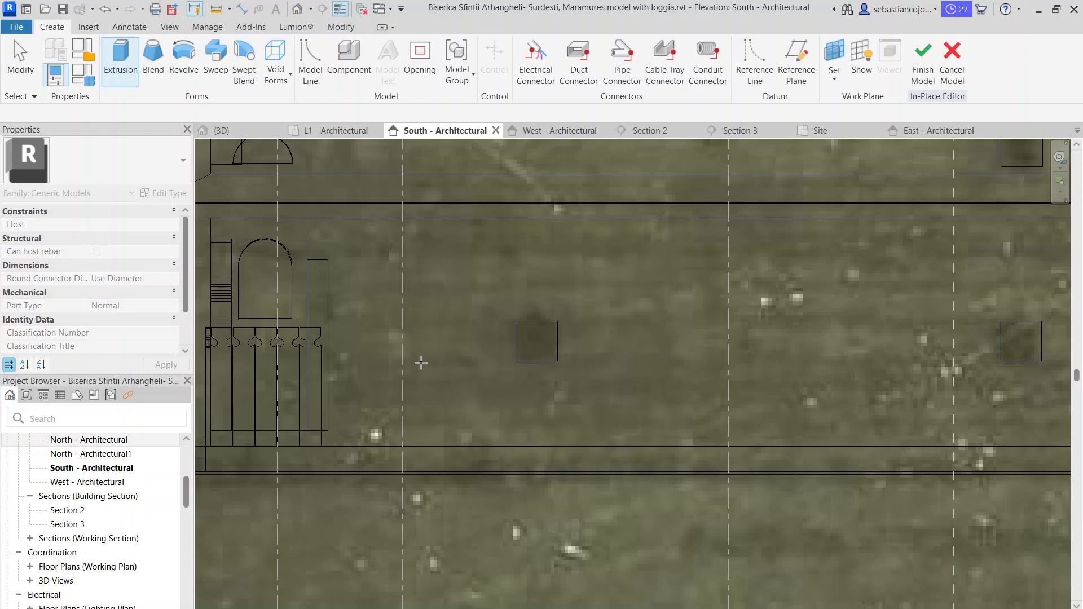
scroll(506, 405, down, 1)
click(282, 272)
scroll(519, 319, up, 2)
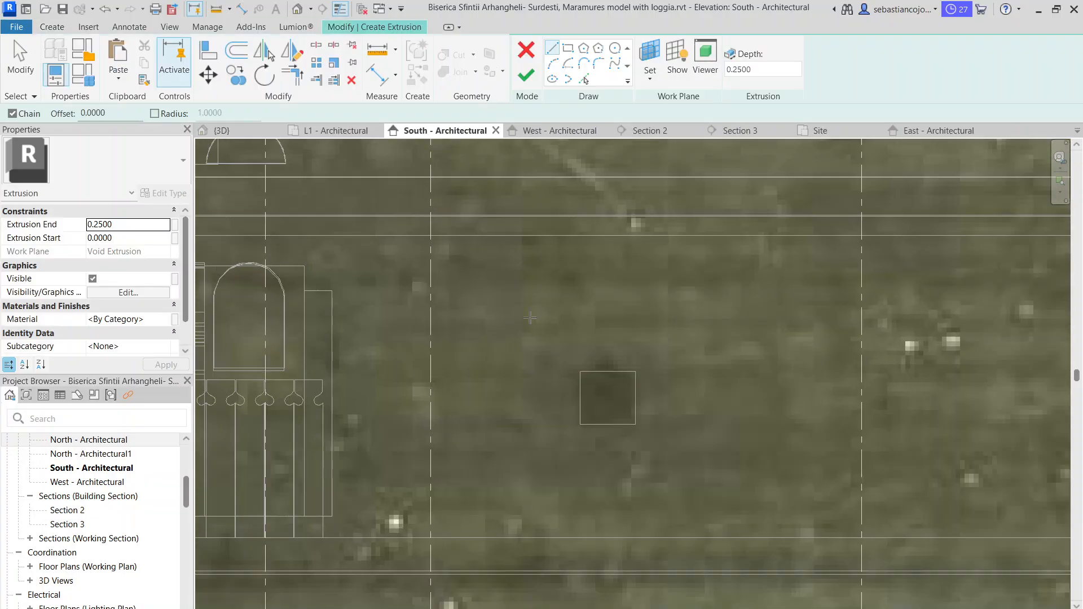
scroll(579, 340, up, 1)
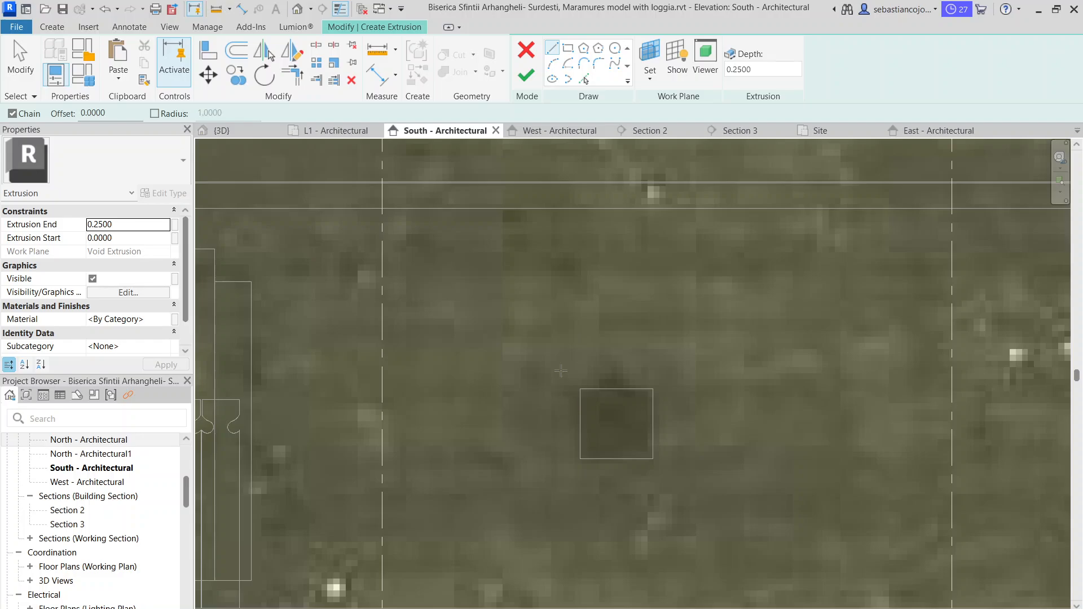
click(563, 394)
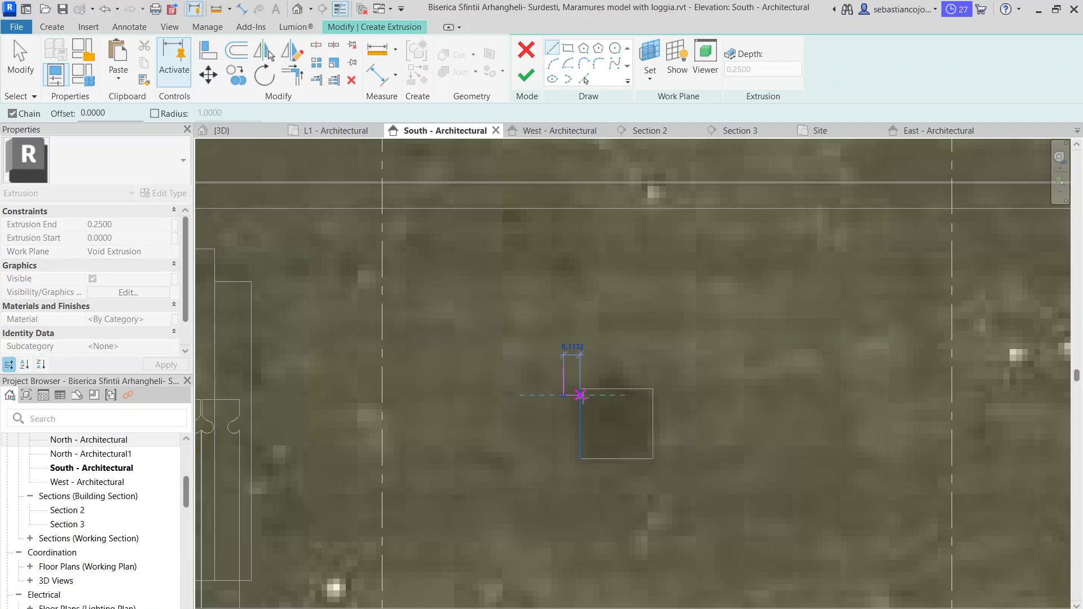
click(563, 367)
key(Escape)
key(Escape)
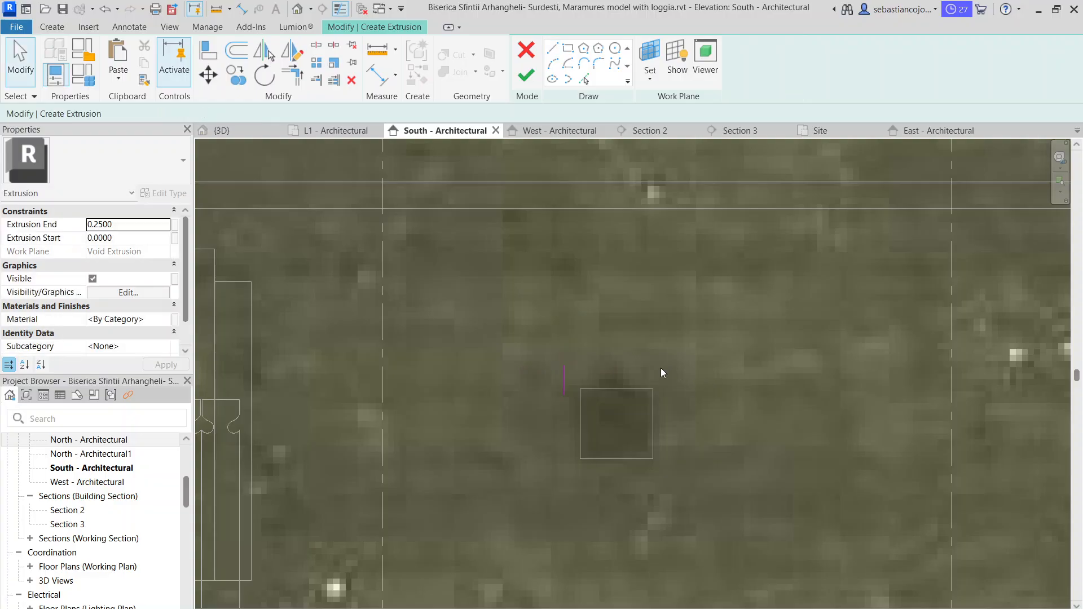
- Extend the sketch with a horizontal line above the westernmost lower-row window void and a short vertical line down its east side
click(552, 48)
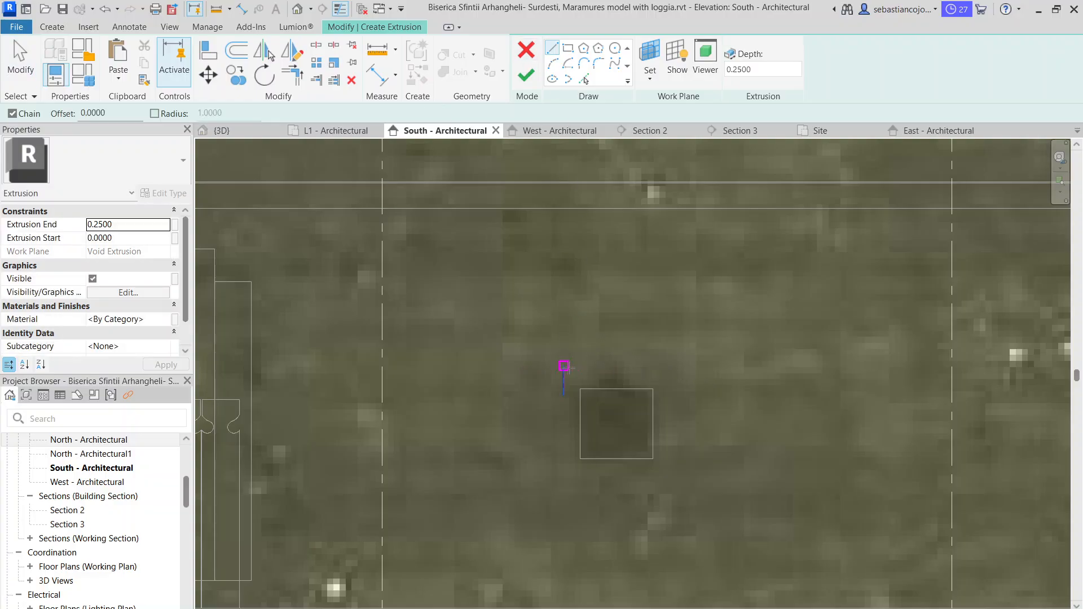
click(563, 366)
click(666, 367)
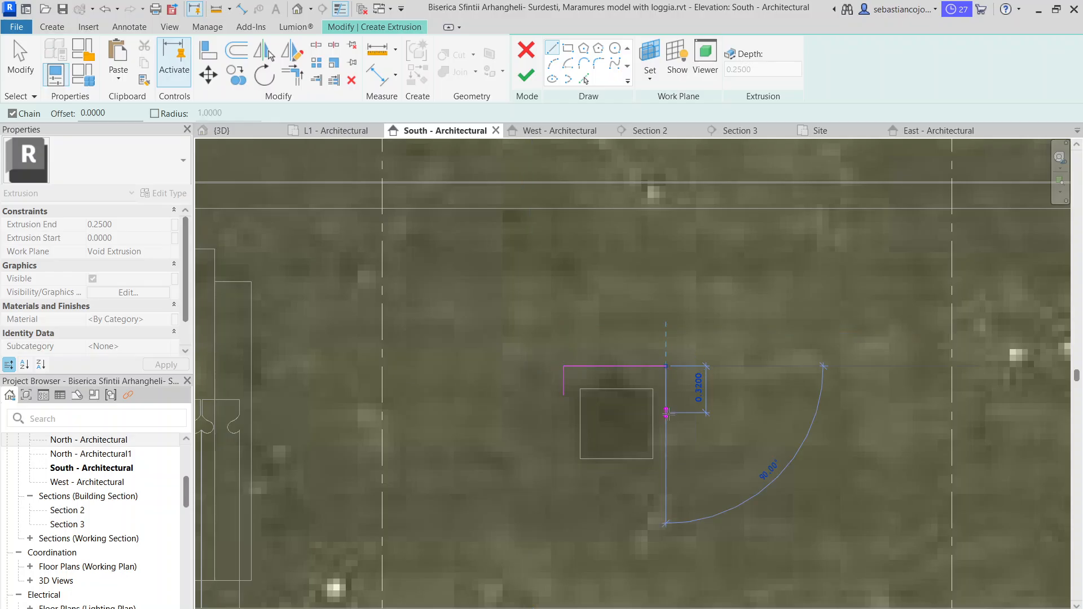
click(666, 395)
key(Escape)
key(Escape)
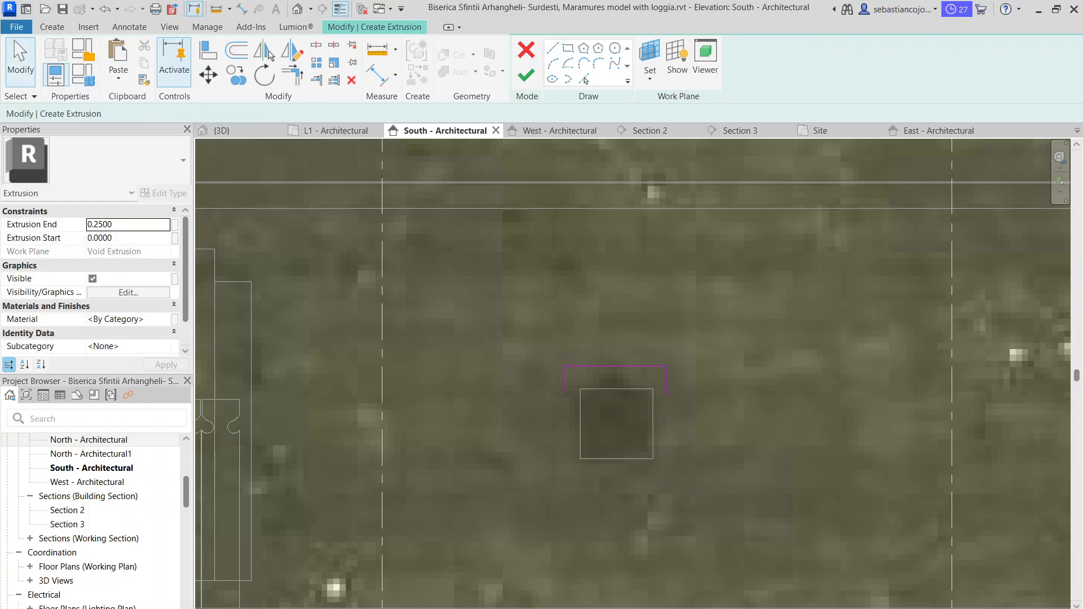
- Switch to the browser and examine the window openings on the church's interior and exterior photos
key(alt+Tab)
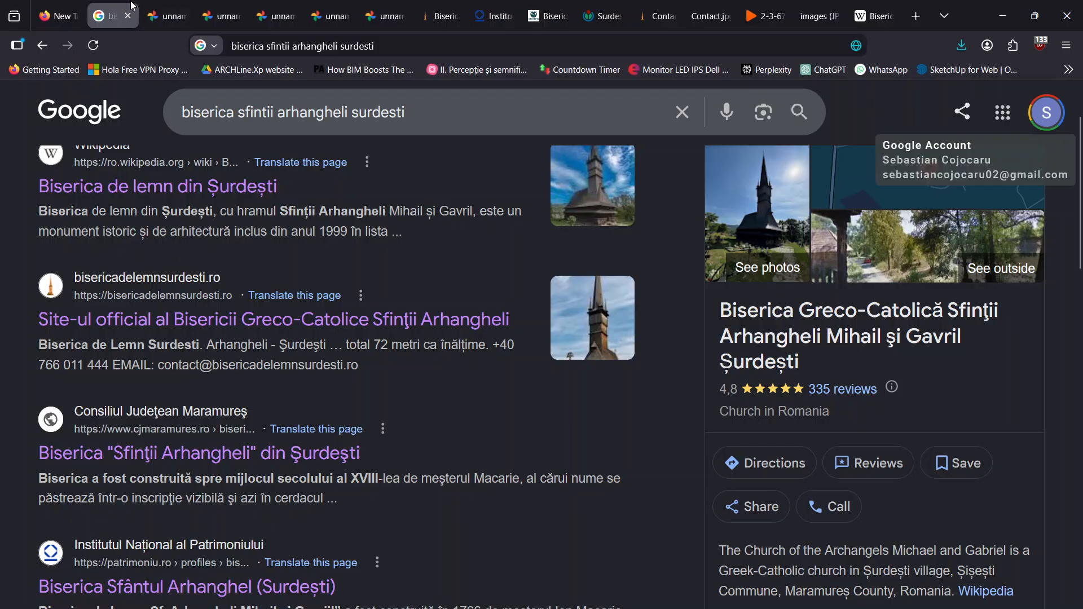
click(148, 7)
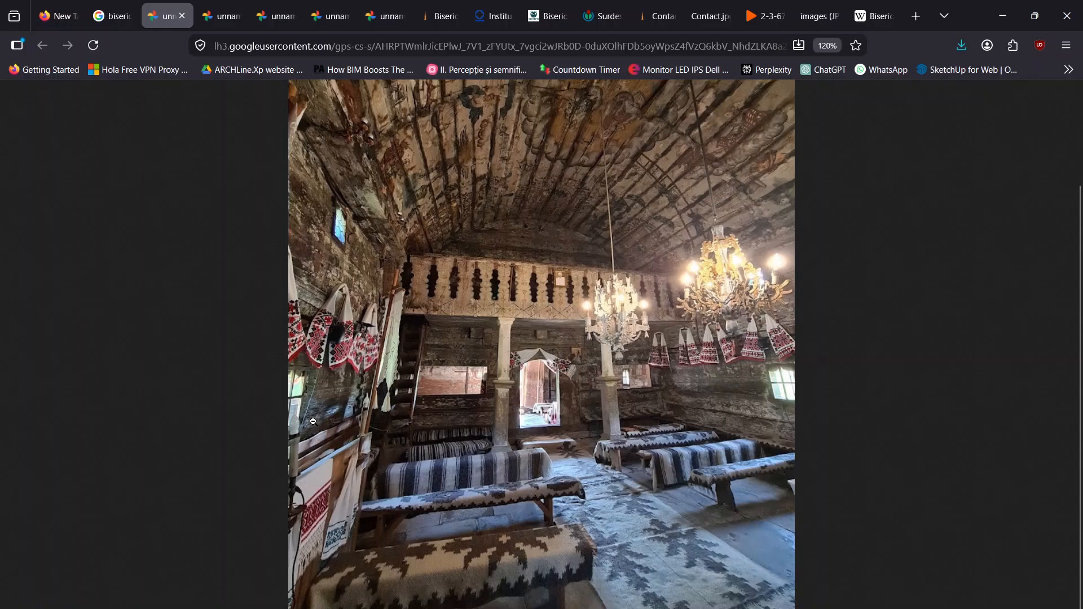
ctrl+scroll(800, 405, up, 6)
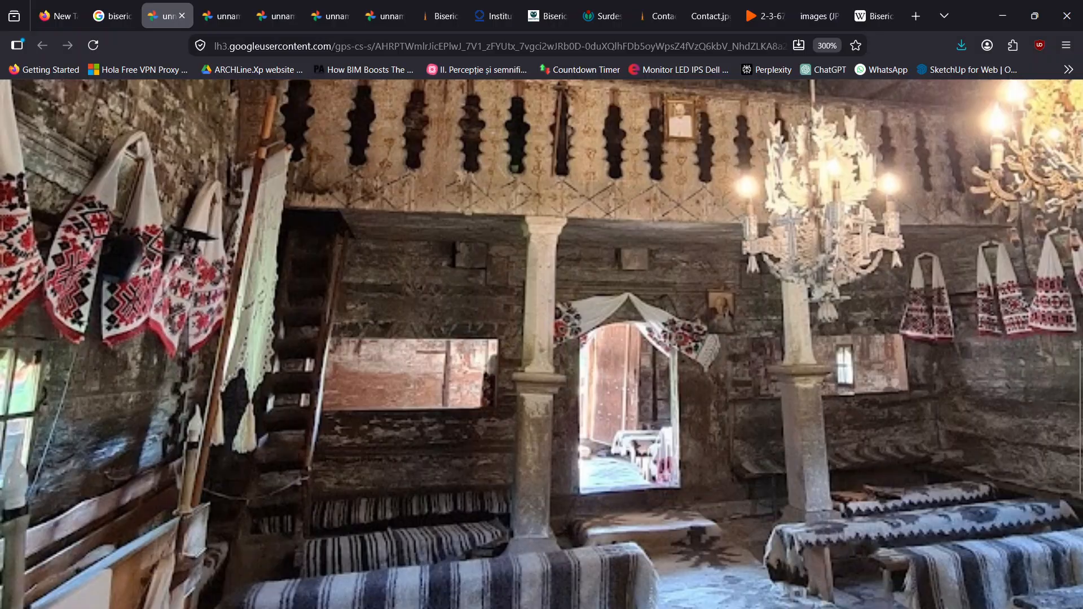
scroll(541, 344, right, 3)
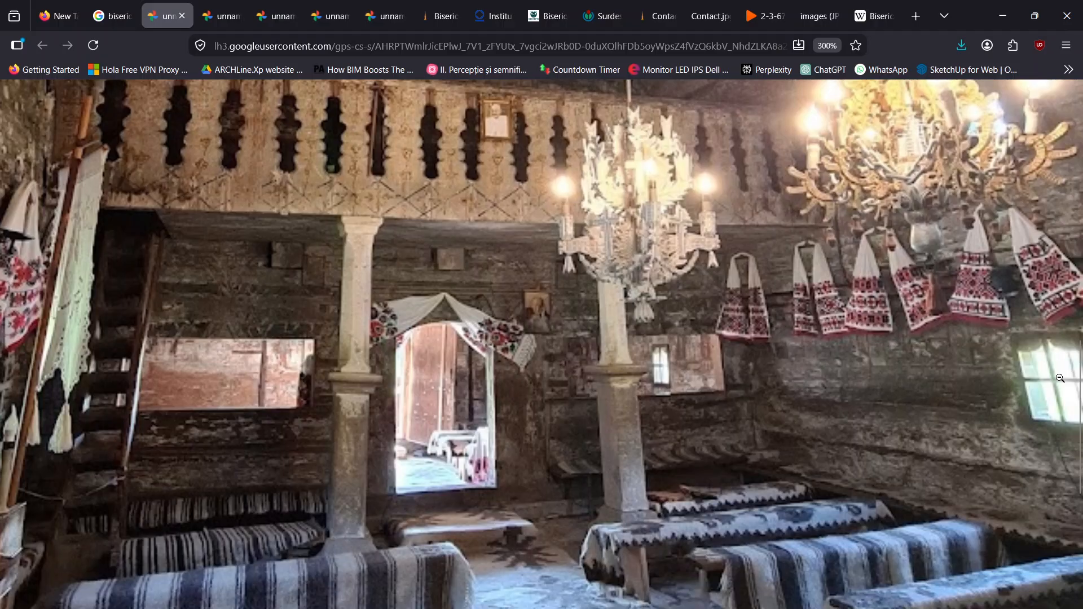
ctrl+scroll(25, 397, down, 8)
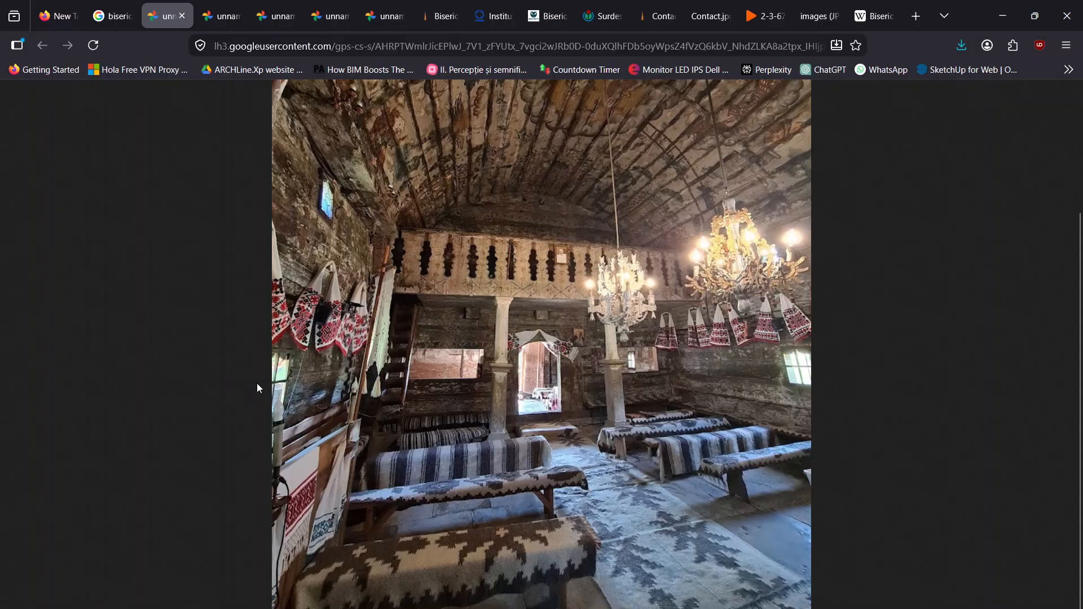
ctrl+scroll(256, 383, up, 4)
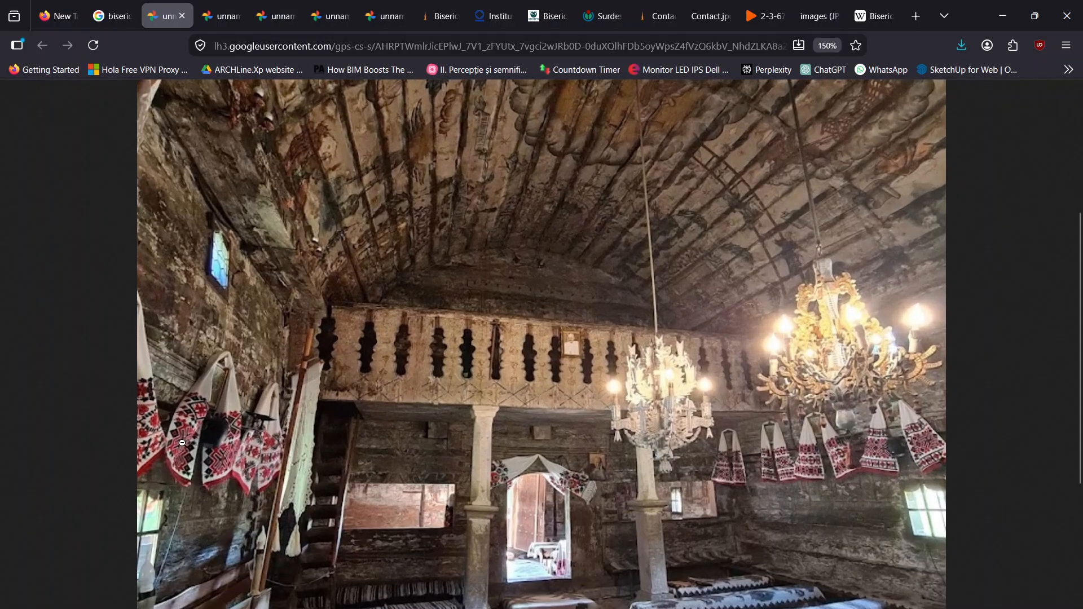
click(219, 21)
click(280, 5)
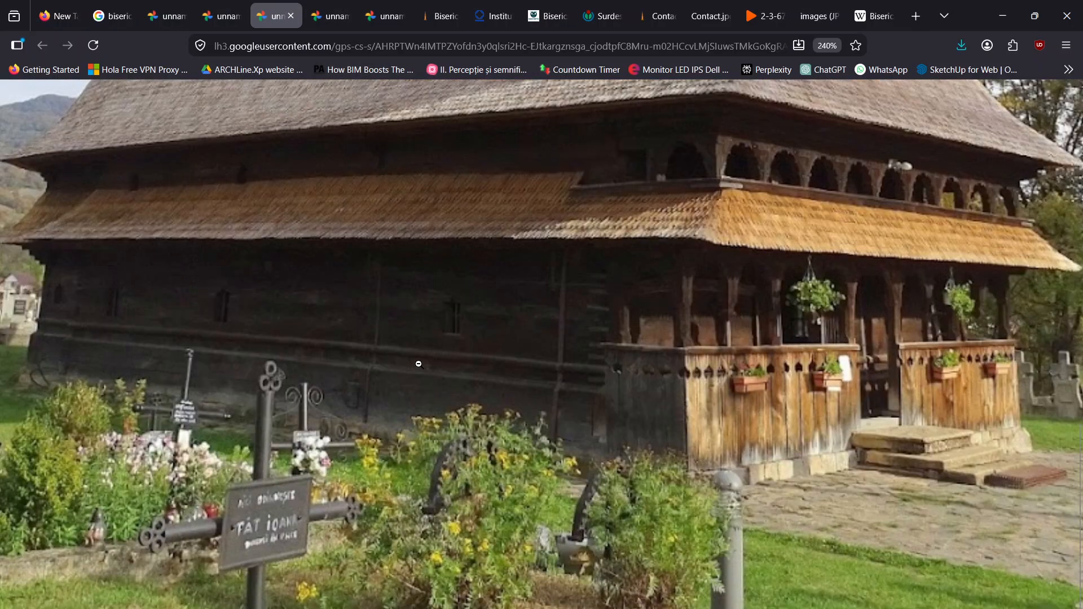
click(377, 20)
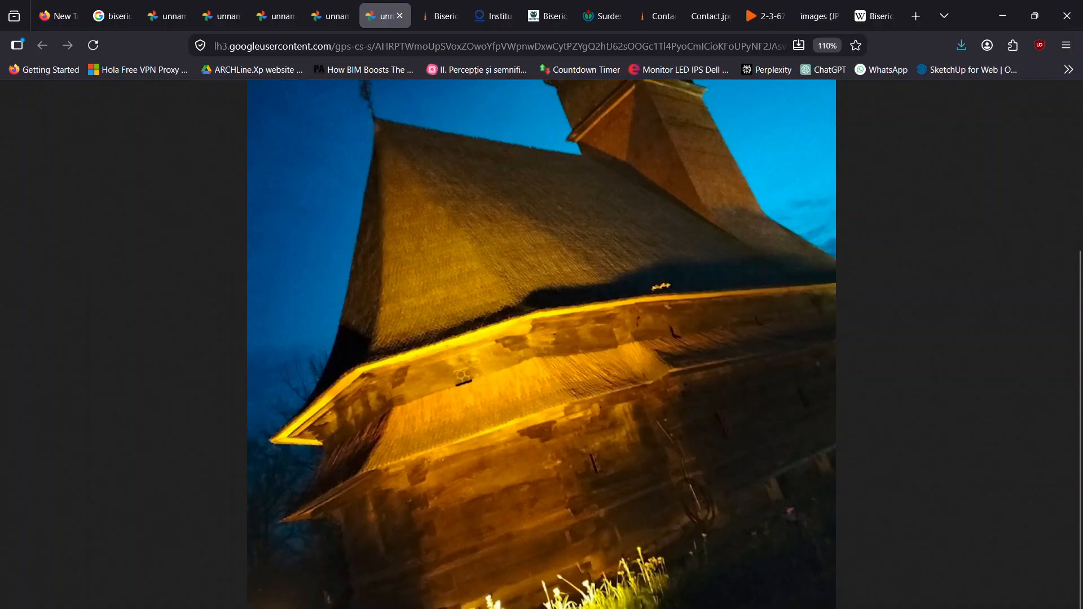
mouse_move(581, 607)
click(581, 608)
- Return to Revit and delete the three sketched lines around the westernmost lower-row window void
scroll(574, 347, down, 8)
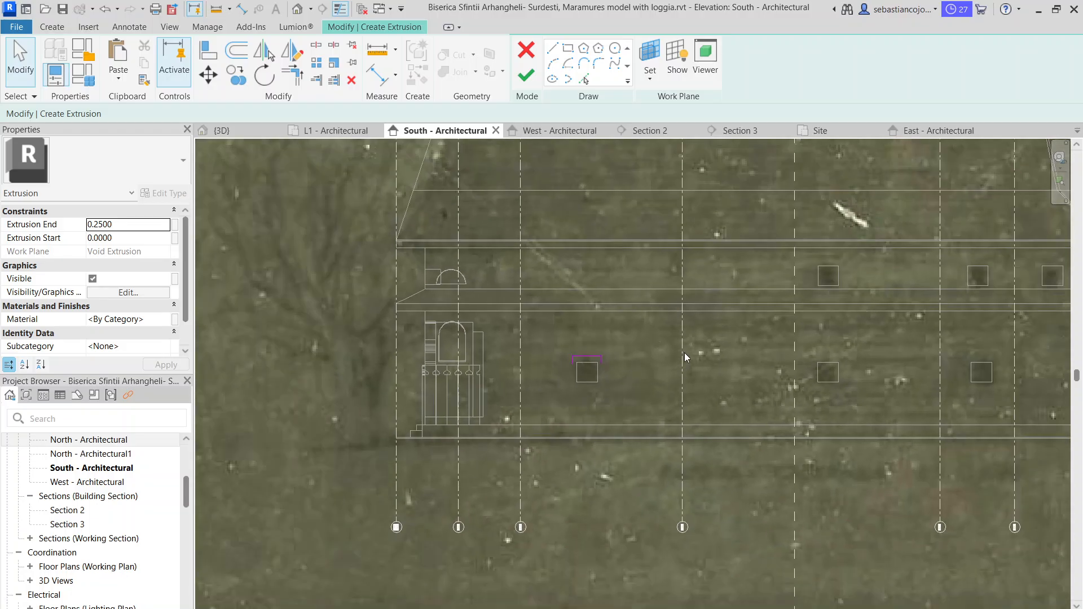
scroll(571, 344, up, 5)
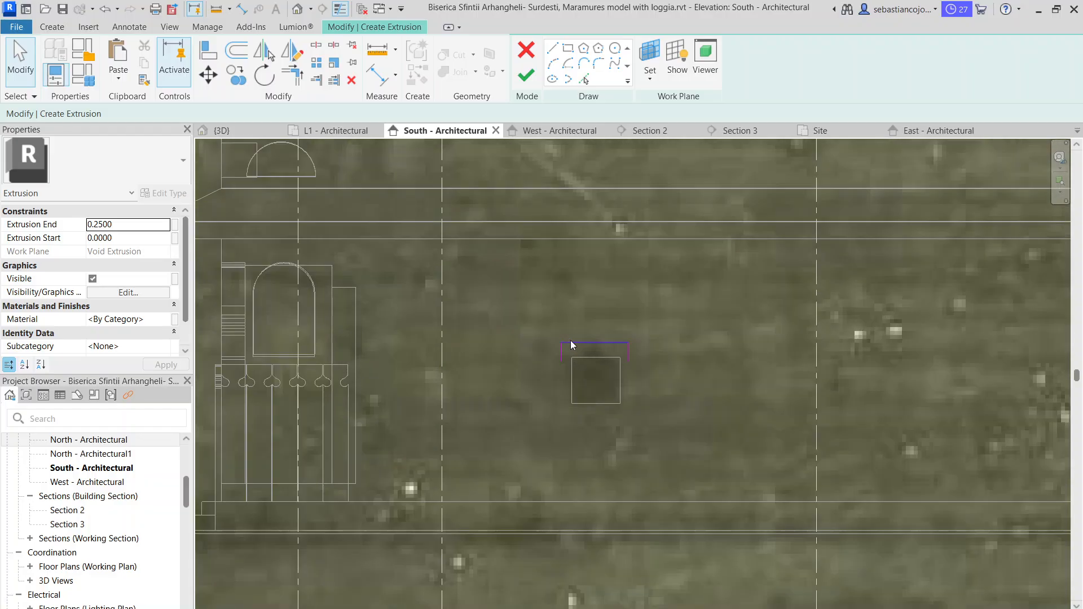
drag(620, 389, 651, 387)
key(Delete)
- Try to finish the empty extrusion sketch in the south elevation
scroll(642, 386, down, 2)
scroll(605, 404, down, 2)
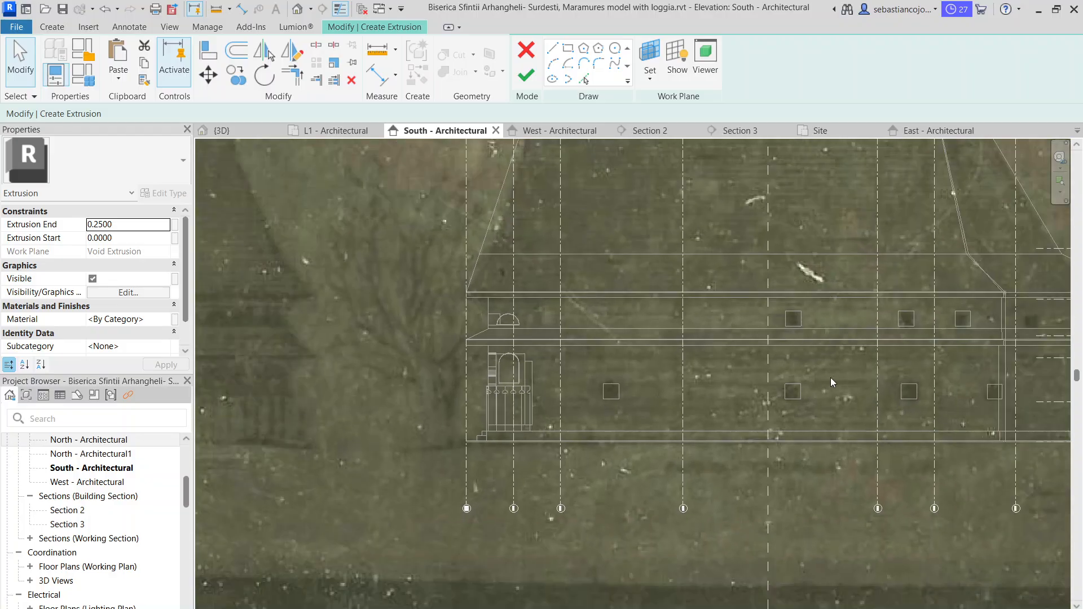
middle_drag(813, 372, 566, 373)
scroll(566, 374, up, 1)
click(525, 80)
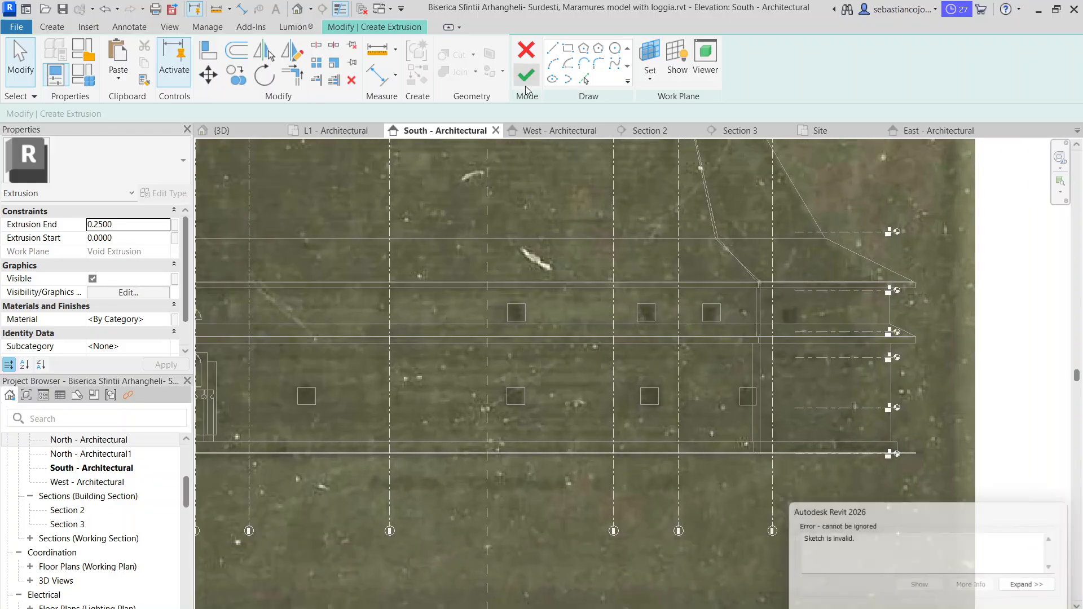
key(Escape)
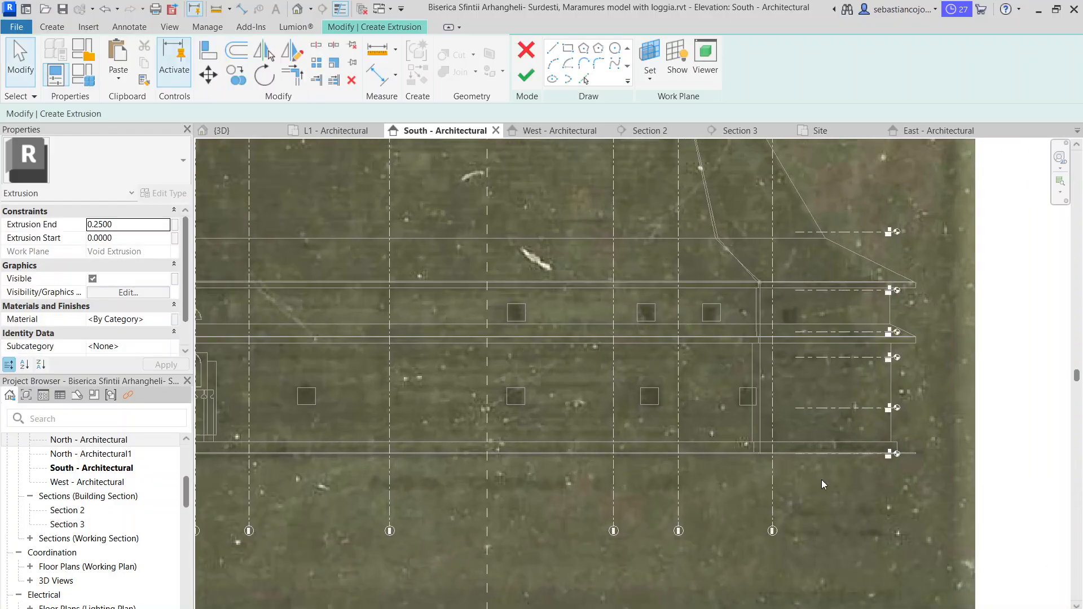
click(527, 80)
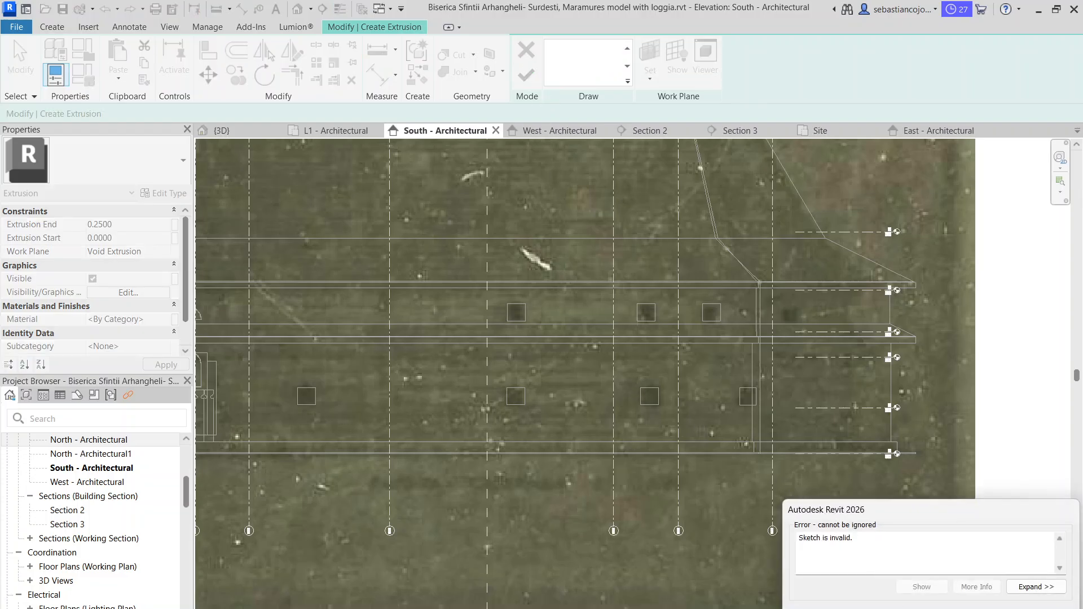
scroll(606, 371, down, 4)
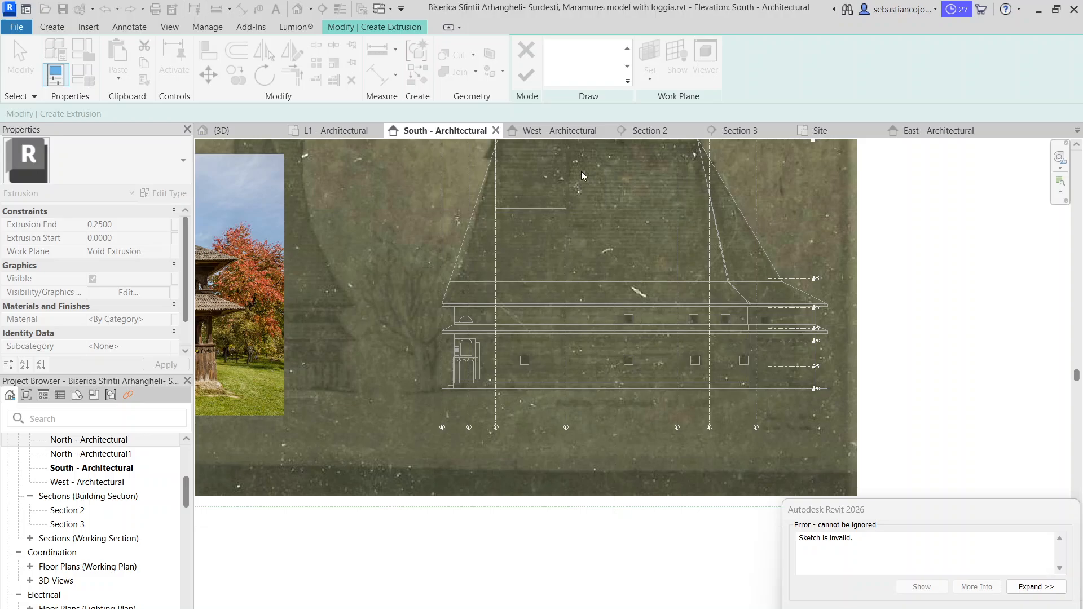
- Switch to the 3D view and quit the empty extrusion sketch, discarding it
click(226, 132)
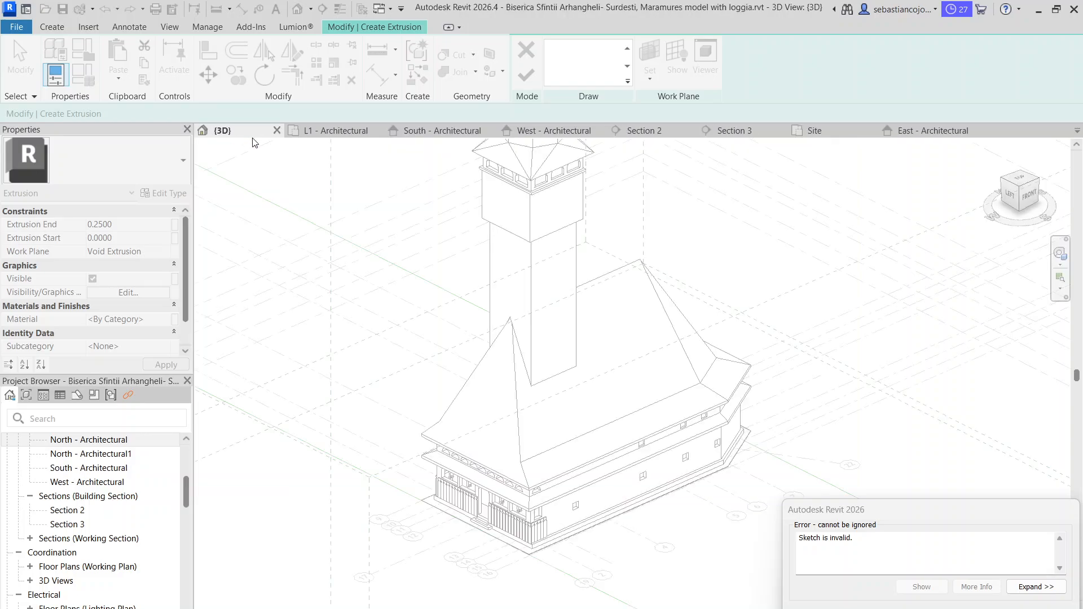
click(1021, 608)
scroll(569, 484, up, 5)
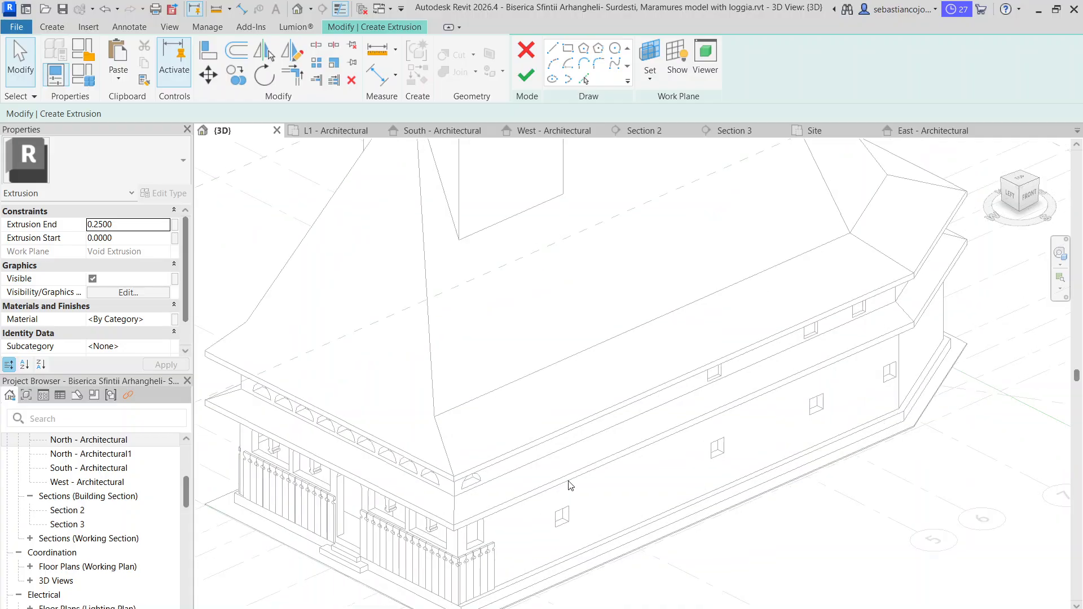
click(529, 74)
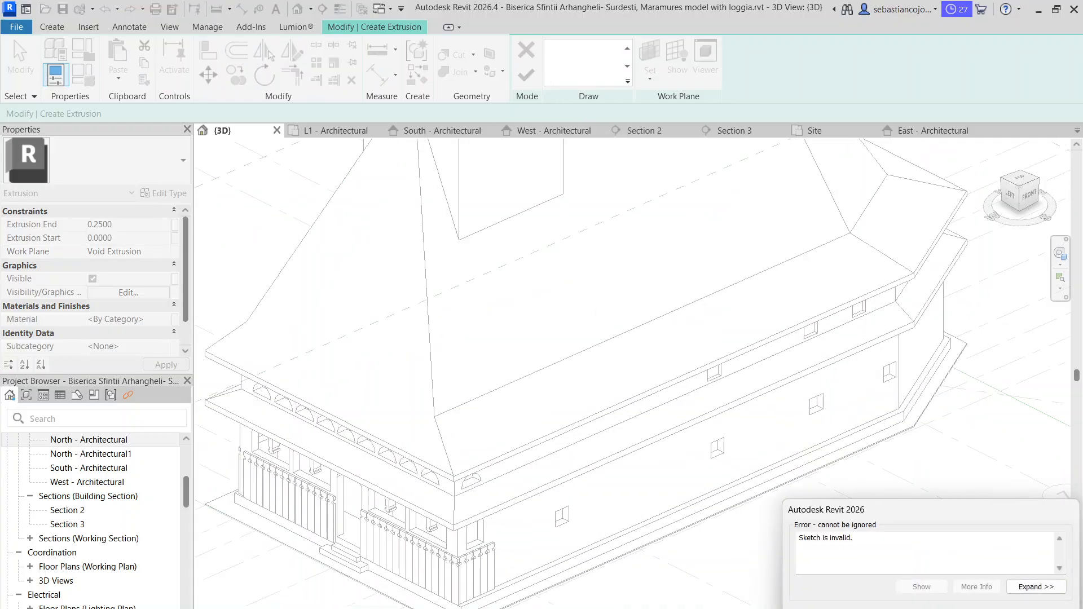
click(976, 608)
click(587, 341)
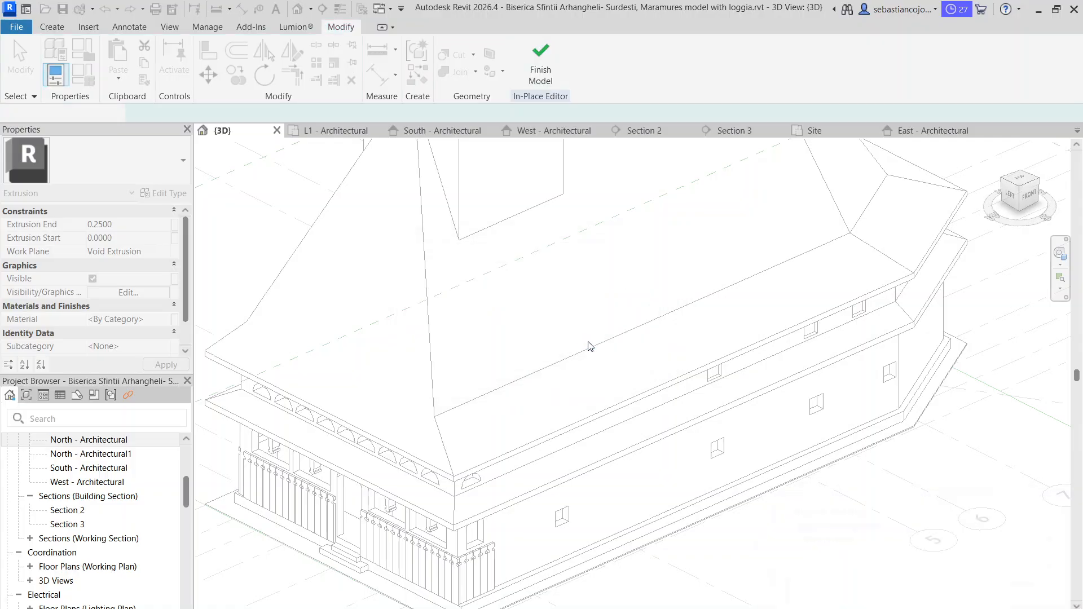
- Inspect the north side of the church in 3D and open the North - Architectural elevation at the window rows
scroll(619, 510, down, 1)
shift+middle_drag(571, 515, 860, 480)
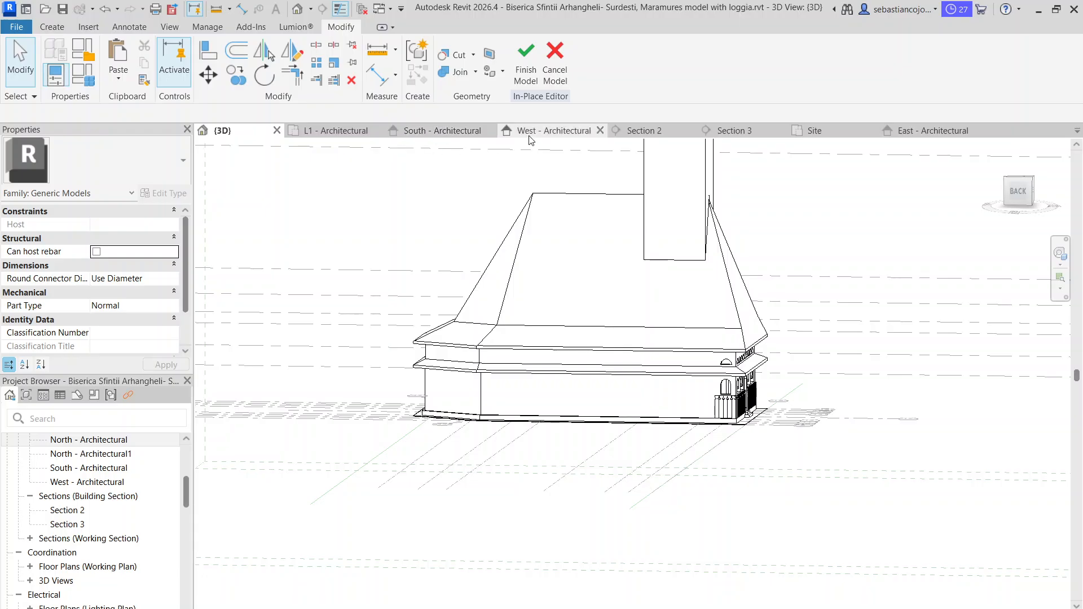
scroll(118, 458, down, 2)
scroll(104, 496, up, 5)
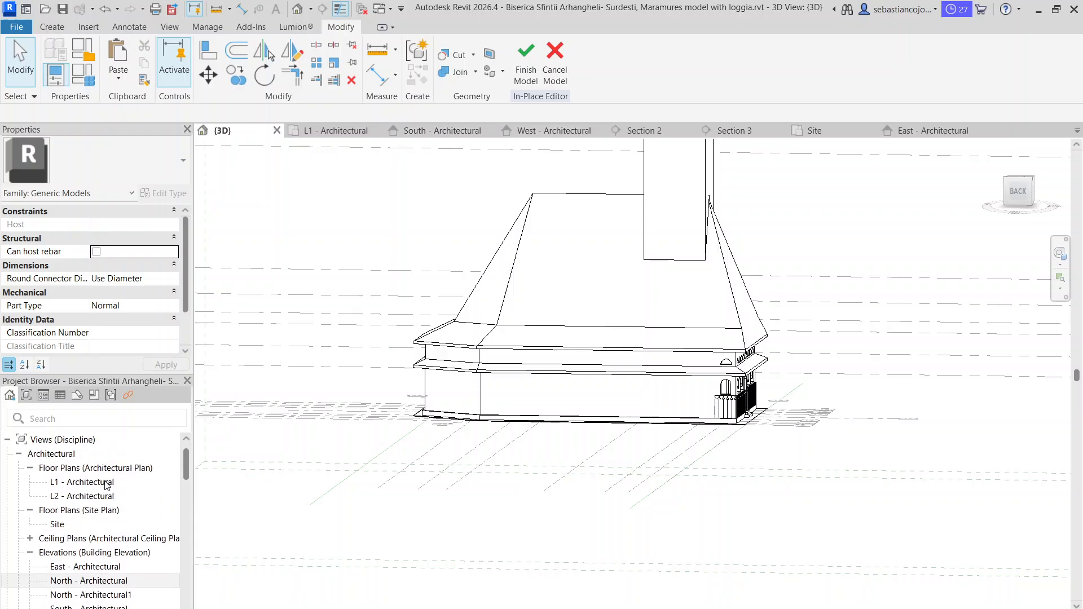
scroll(107, 487, down, 3)
double_click(90, 510)
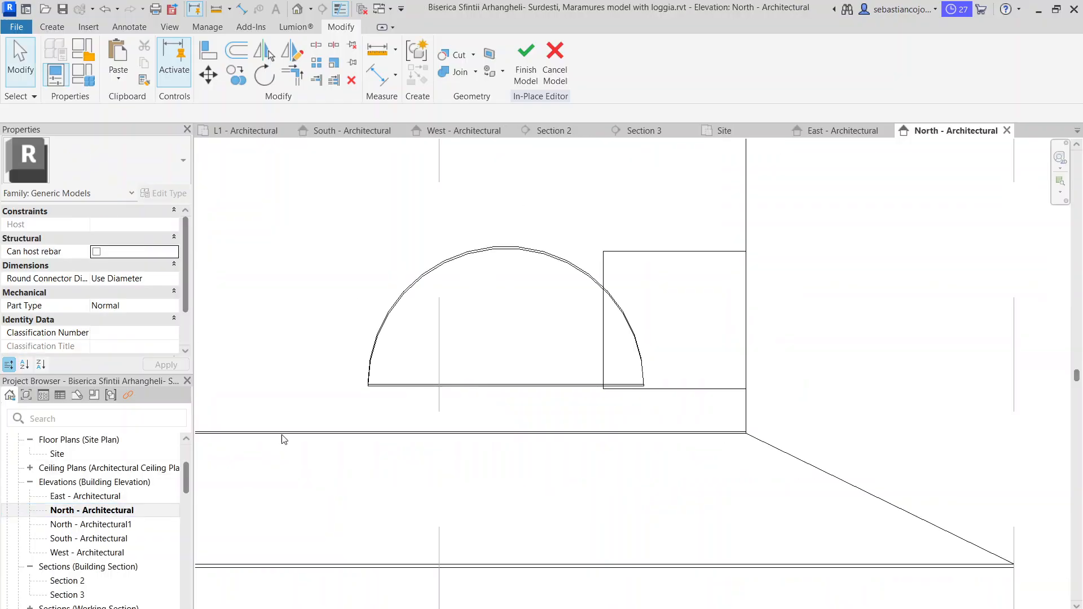
scroll(671, 309, down, 8)
middle_drag(505, 433, 734, 386)
scroll(735, 387, down, 1)
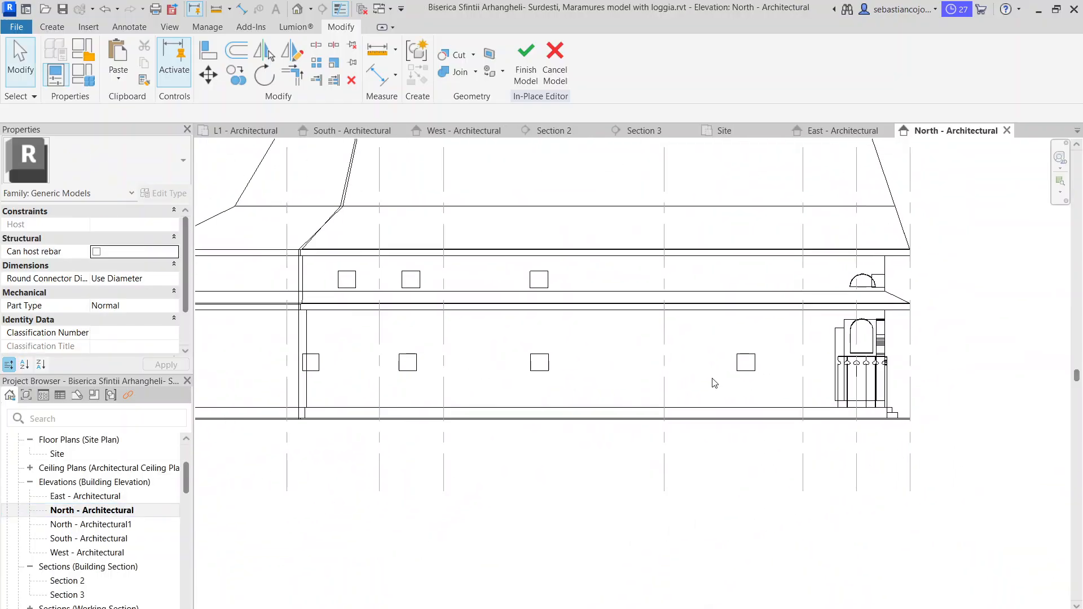
scroll(550, 368, up, 2)
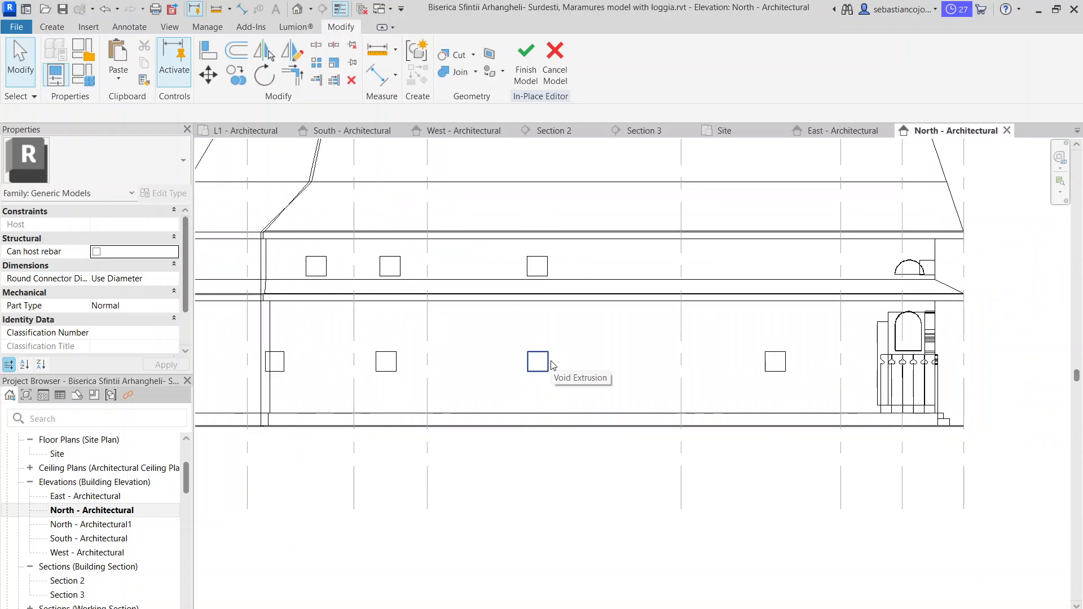
- Start a new void extrusion similar to the existing void of the second lower-row window from the loggia
click(548, 366)
scroll(546, 365, up, 2)
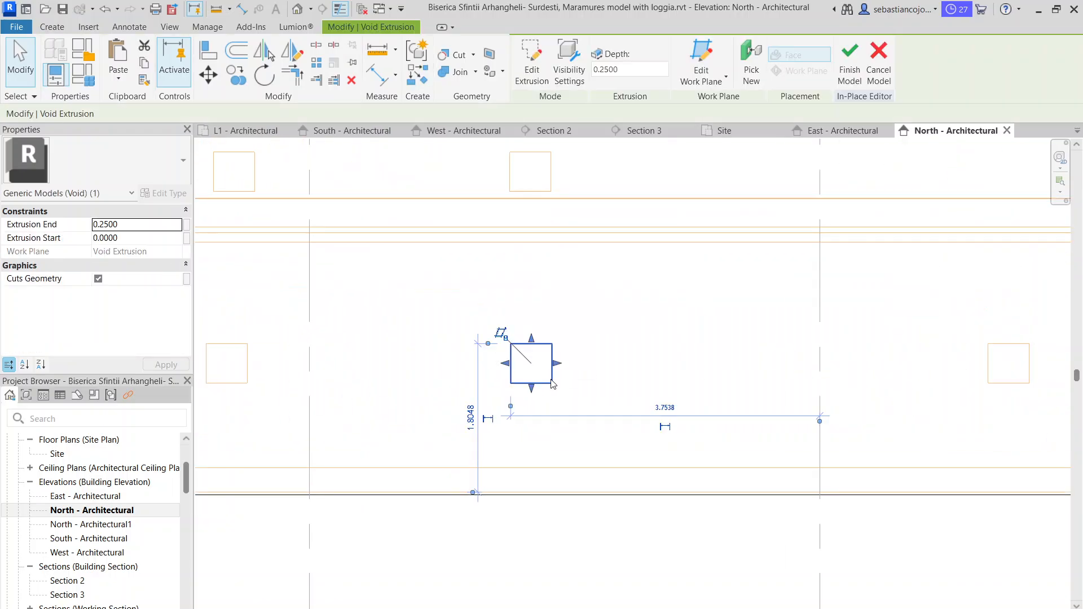
right_click(553, 379)
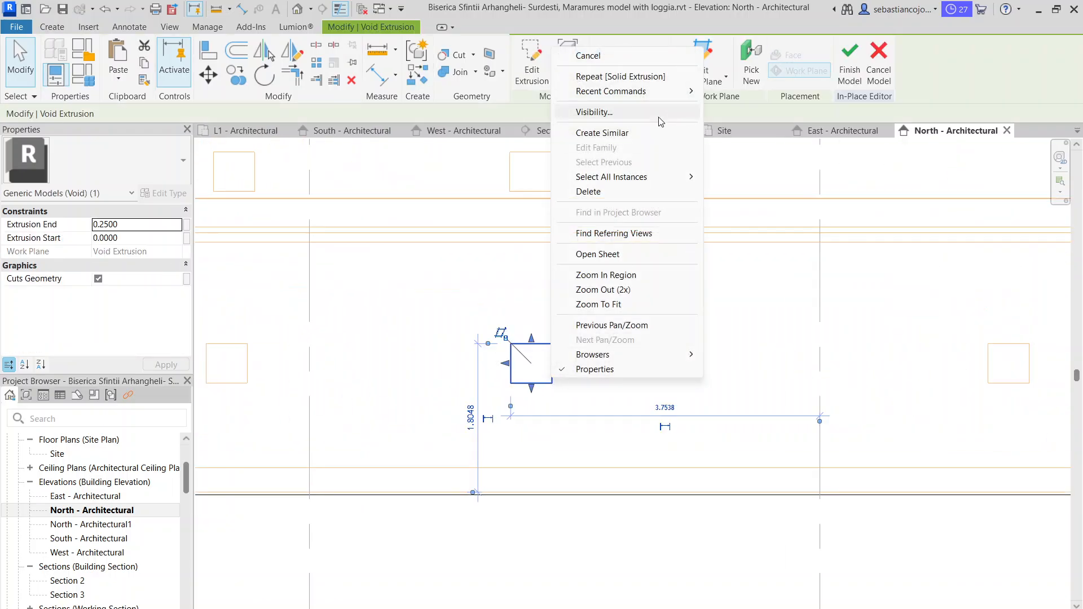
click(632, 133)
click(483, 416)
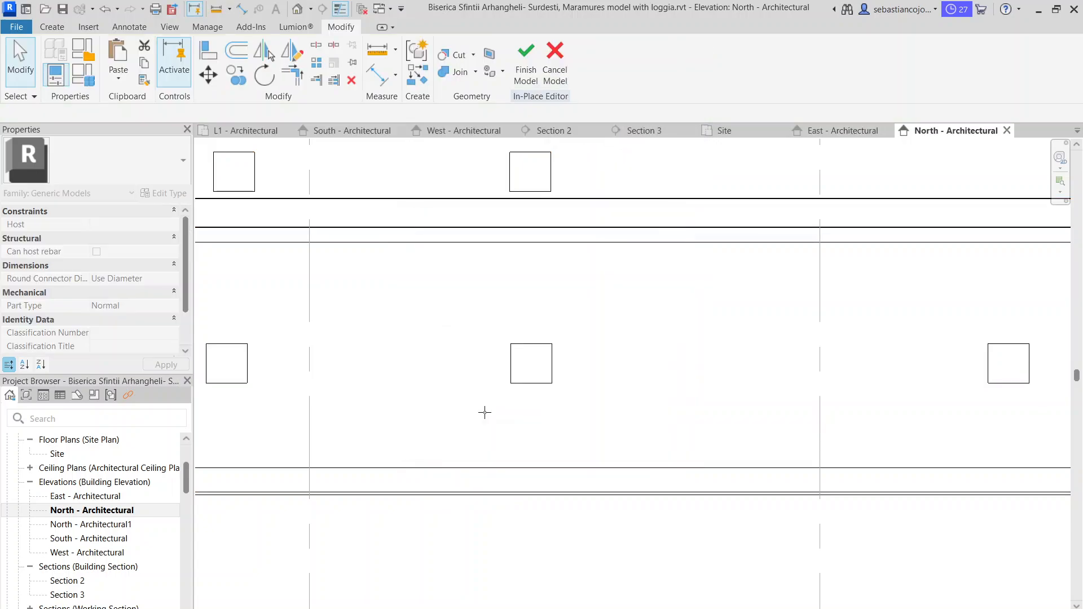
scroll(483, 411, down, 3)
scroll(870, 333, up, 3)
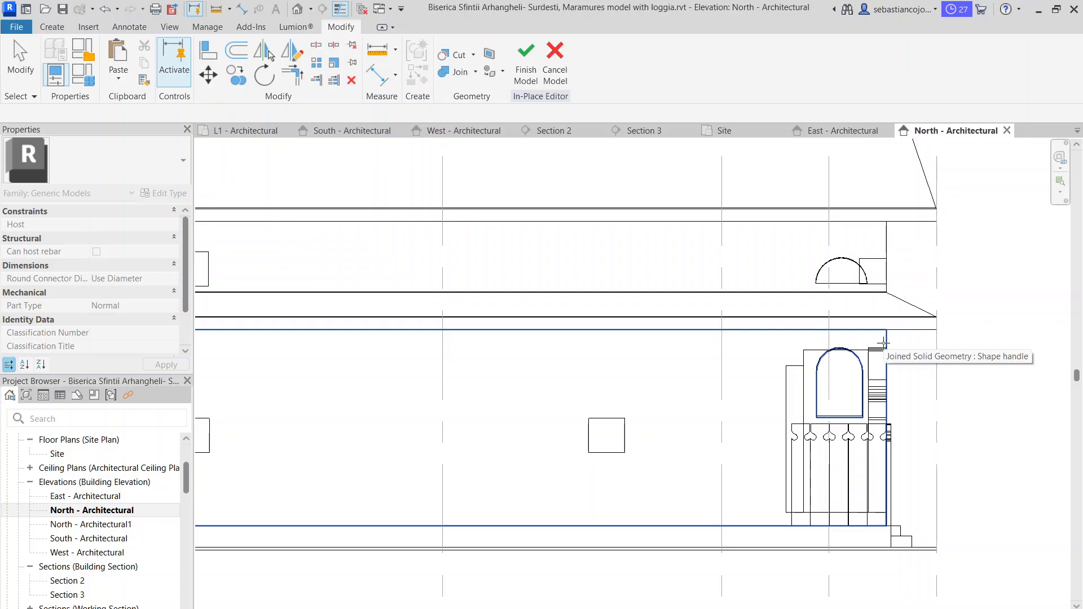
- Switch the elevation to Hidden Line and pick the north wall face as the work plane for the void extrusion
click(270, 608)
click(308, 547)
scroll(425, 496, up, 1)
middle_drag(425, 496, 800, 432)
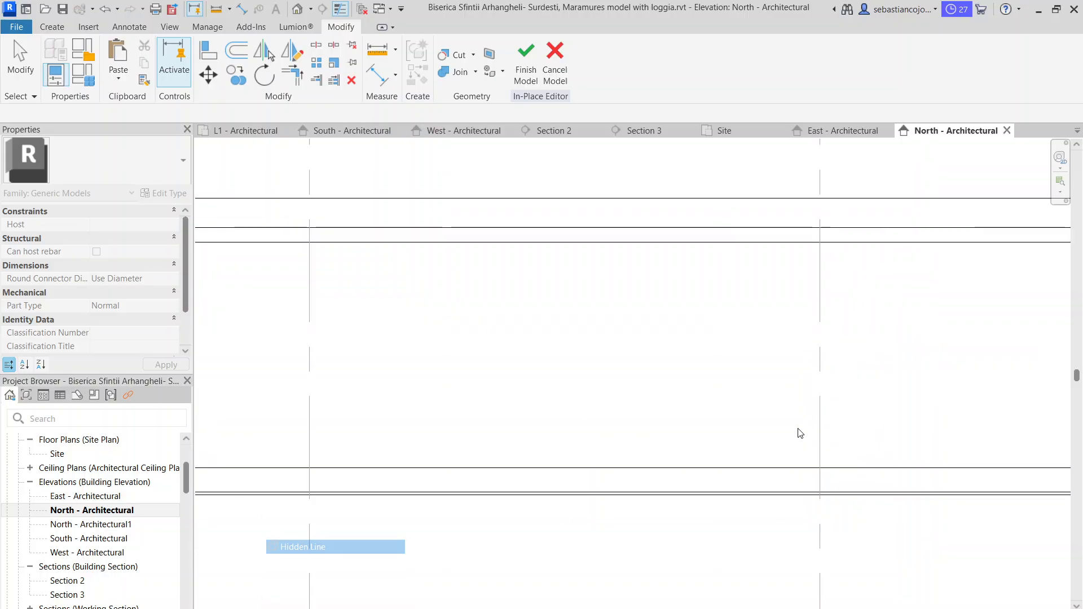
key(Return)
click(507, 410)
scroll(399, 466, down, 3)
scroll(750, 382, up, 4)
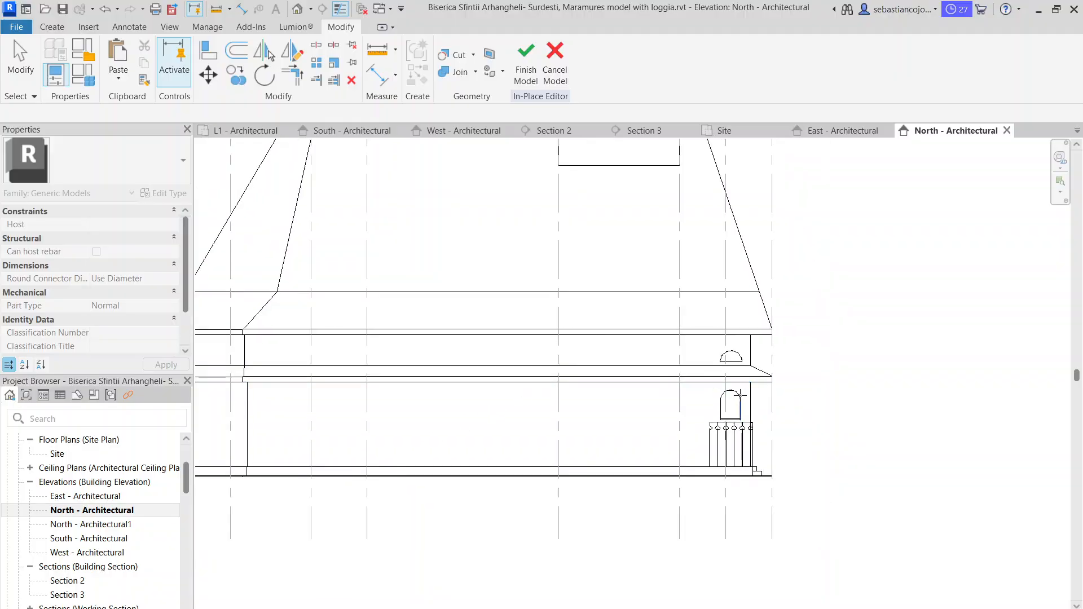
click(759, 387)
scroll(554, 478, down, 2)
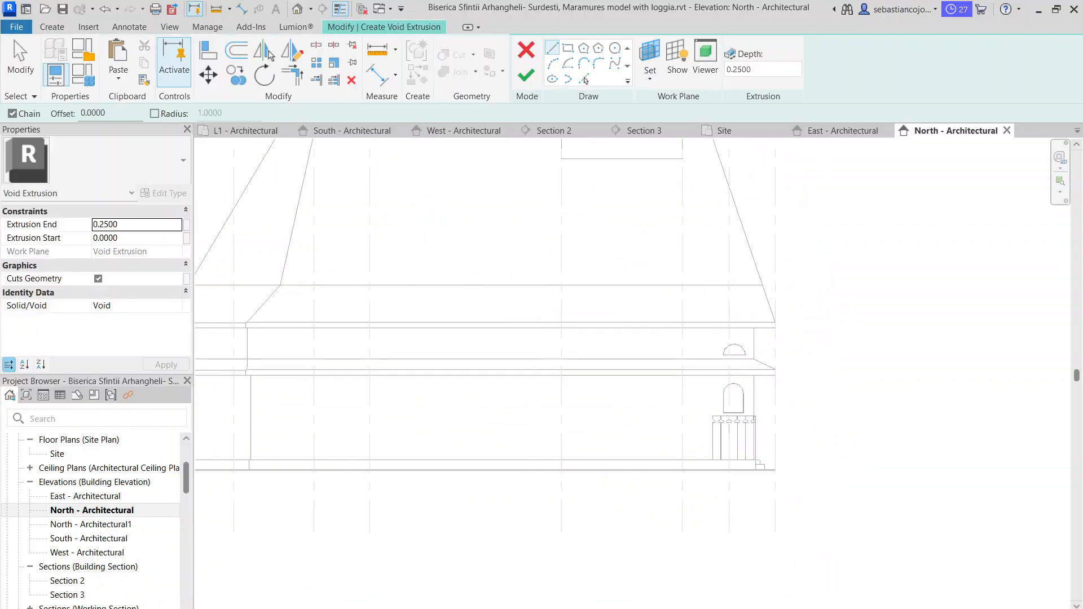
- Switch to Wireframe, sketch a 0.50 by 0.48 rectangle over the lower-row window nearest the loggia, and finish the 0.25 deep void
click(270, 608)
click(299, 532)
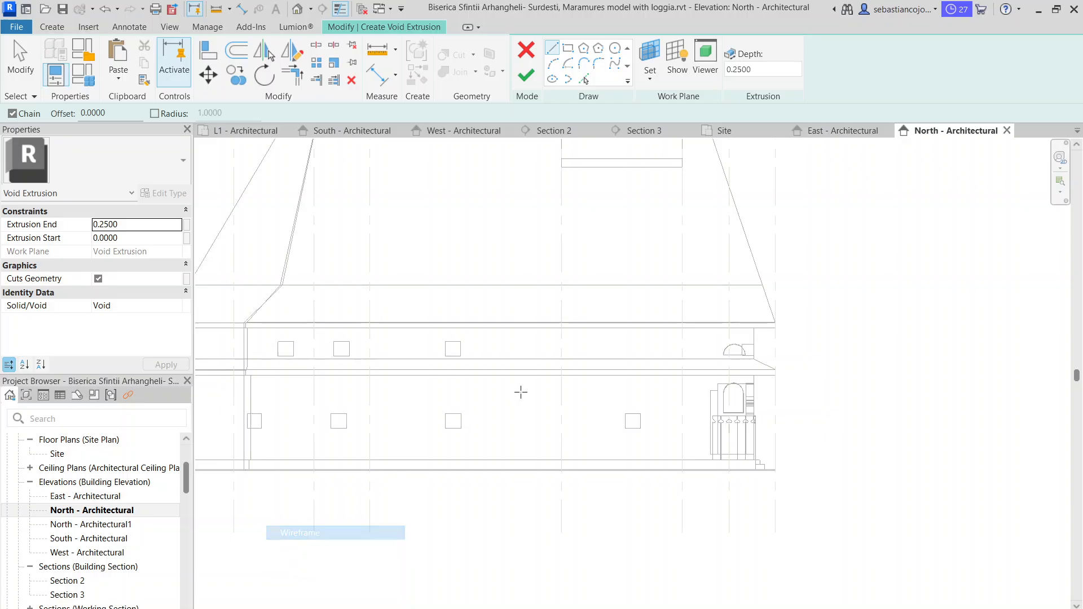
scroll(603, 398, up, 3)
click(567, 48)
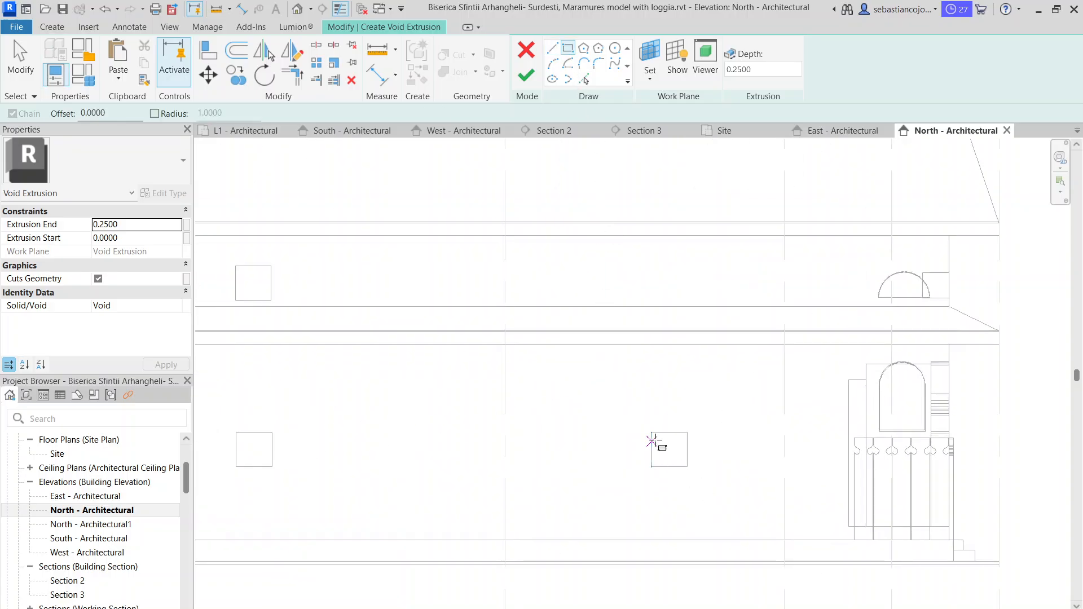
click(651, 433)
click(687, 467)
click(526, 75)
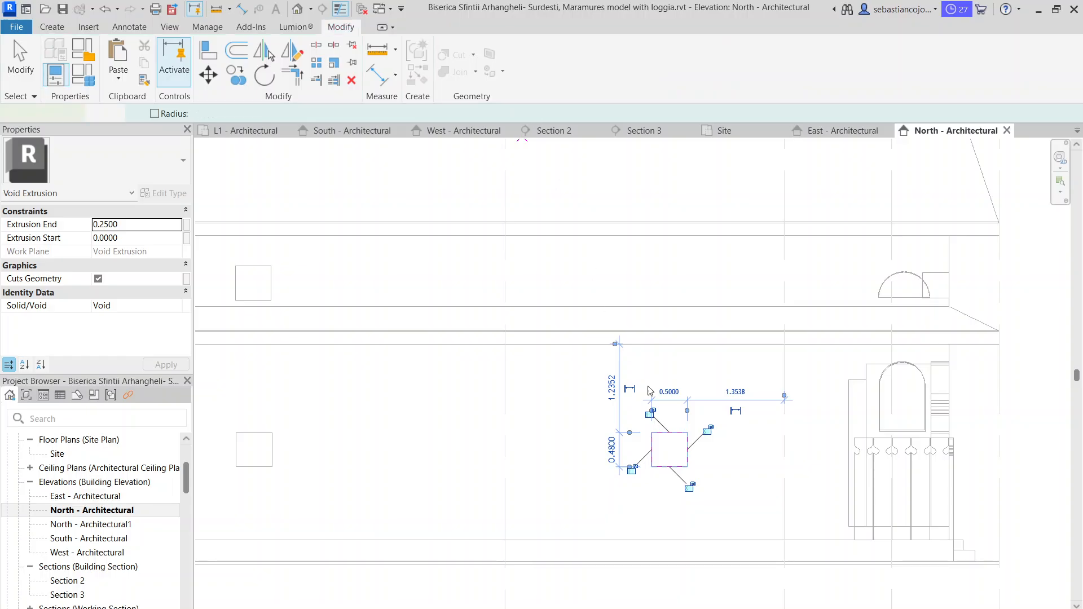
- Copy the new void to the next lower-row window, the upper-row window above it, and the next upper-row window to the east
scroll(687, 462, down, 4)
scroll(687, 464, up, 1)
click(687, 463)
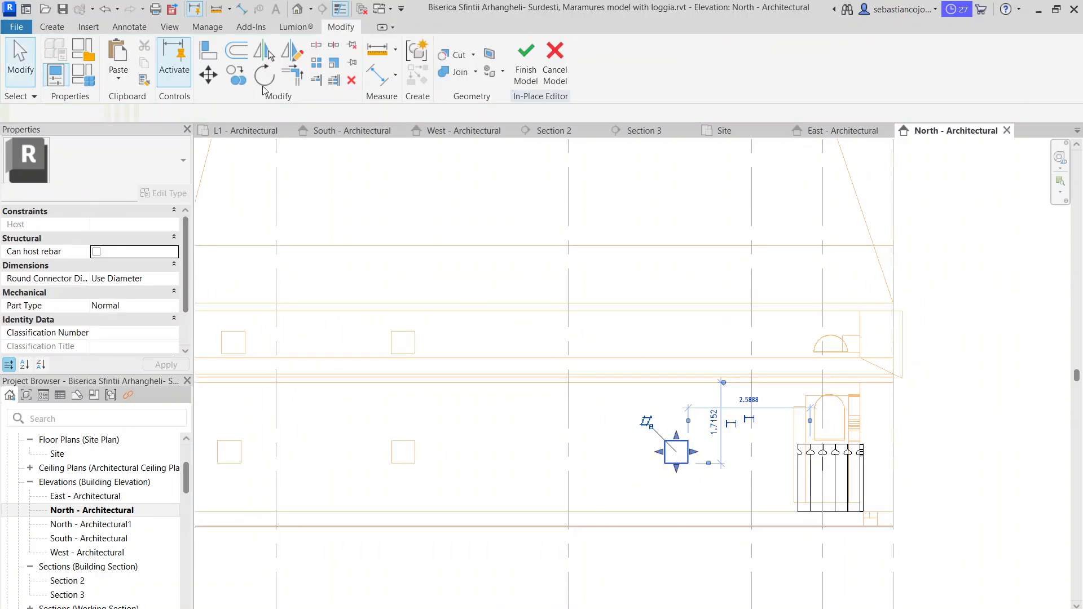
click(236, 75)
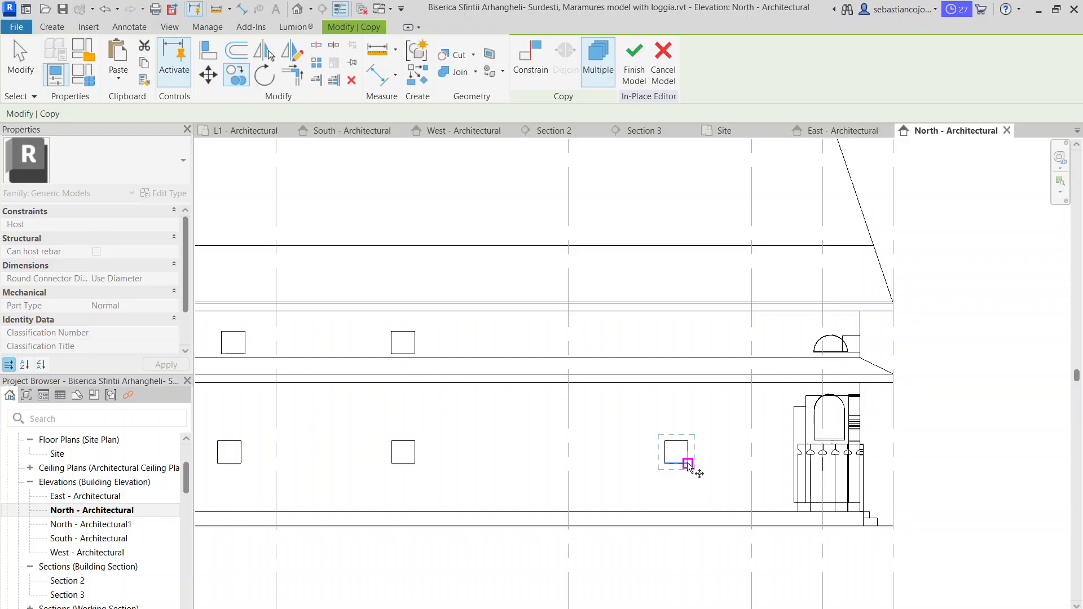
click(687, 463)
click(415, 465)
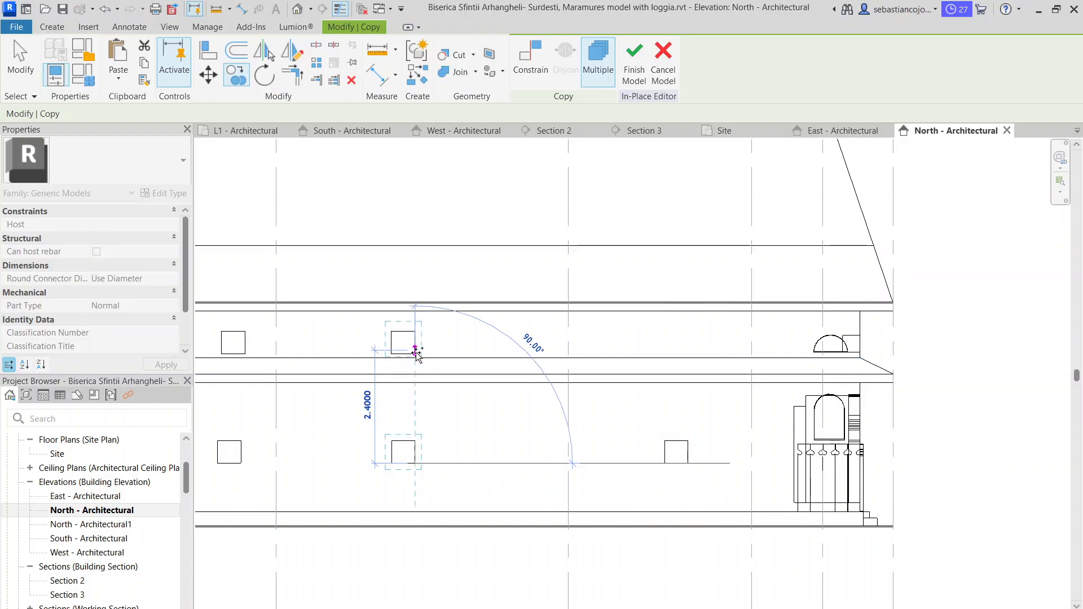
click(415, 349)
scroll(621, 339, up, 5)
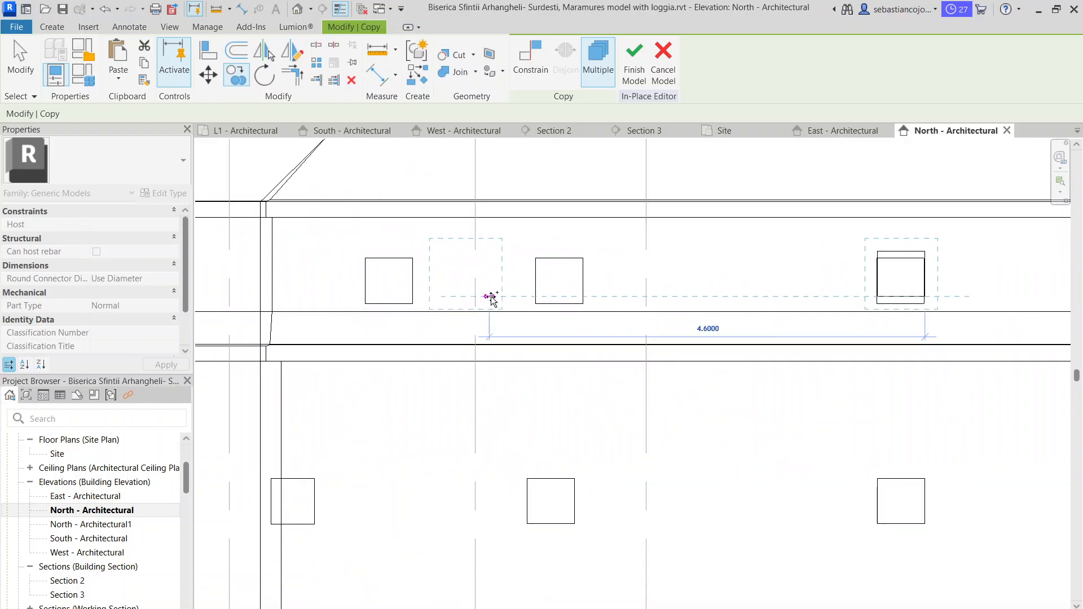
click(595, 299)
key(Escape)
- Move the two copied upper-row voids down to line up with the existing window outlines
scroll(586, 300, up, 2)
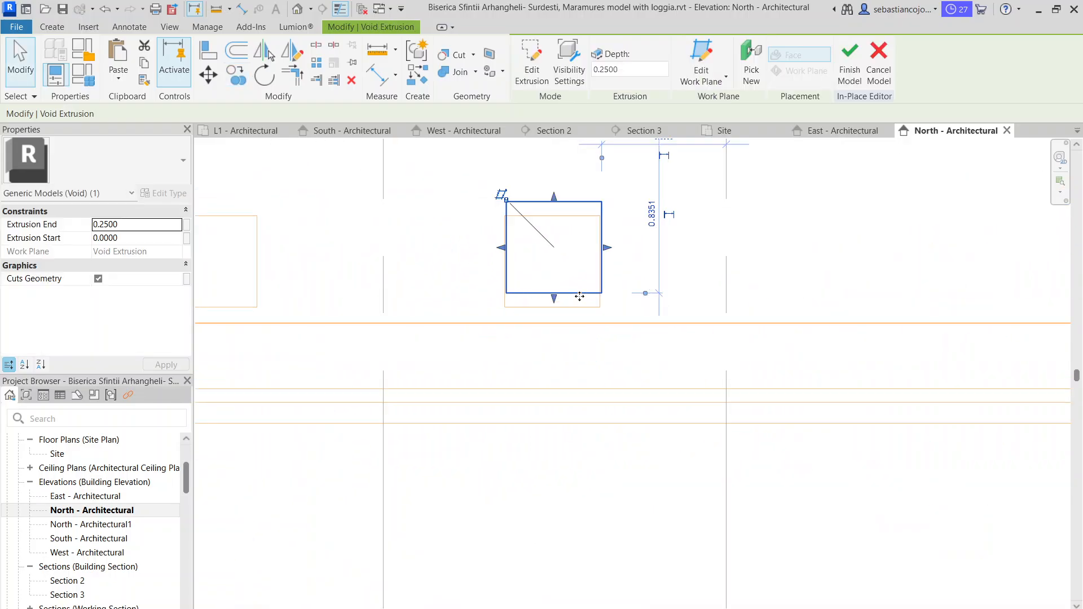
drag(581, 294, 573, 314)
click(581, 308)
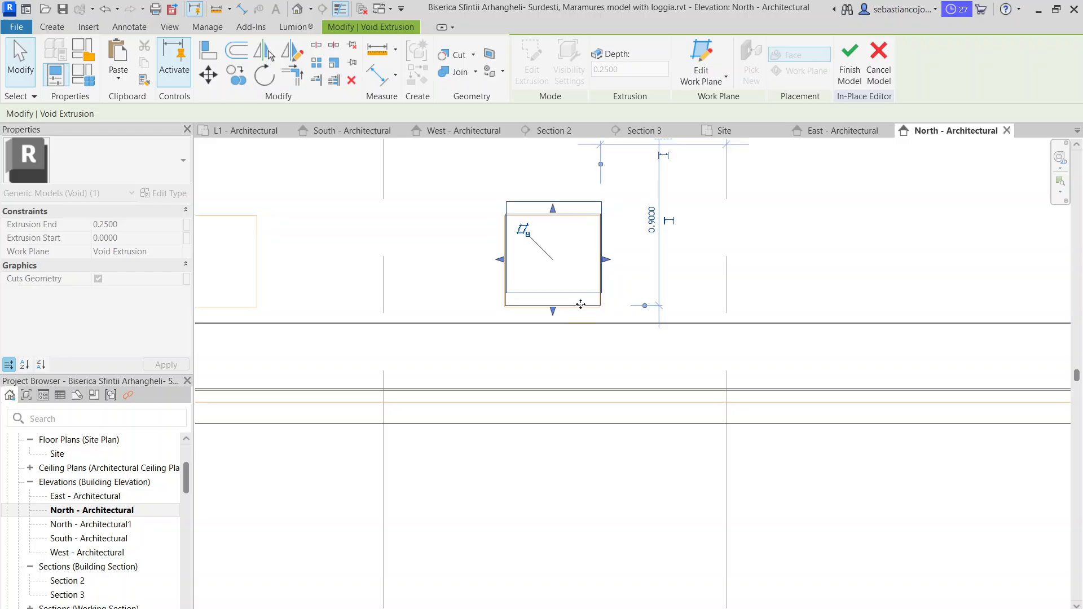
scroll(561, 285, down, 3)
scroll(562, 285, up, 3)
drag(729, 297, 730, 307)
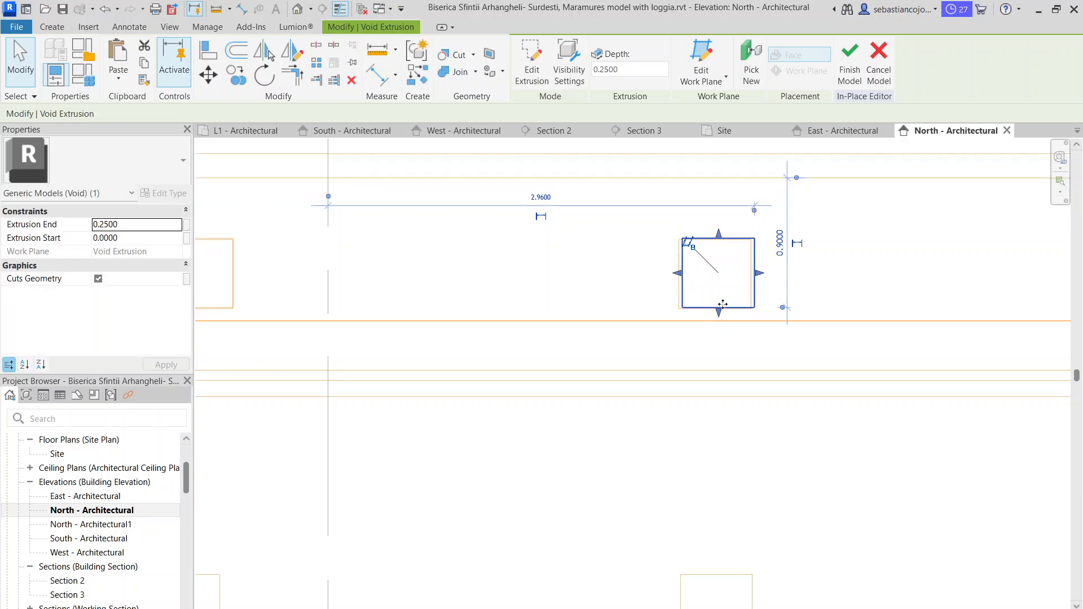
- Copy the void to the two remaining lower-row window positions toward the east corner of the north wall
click(236, 76)
click(753, 308)
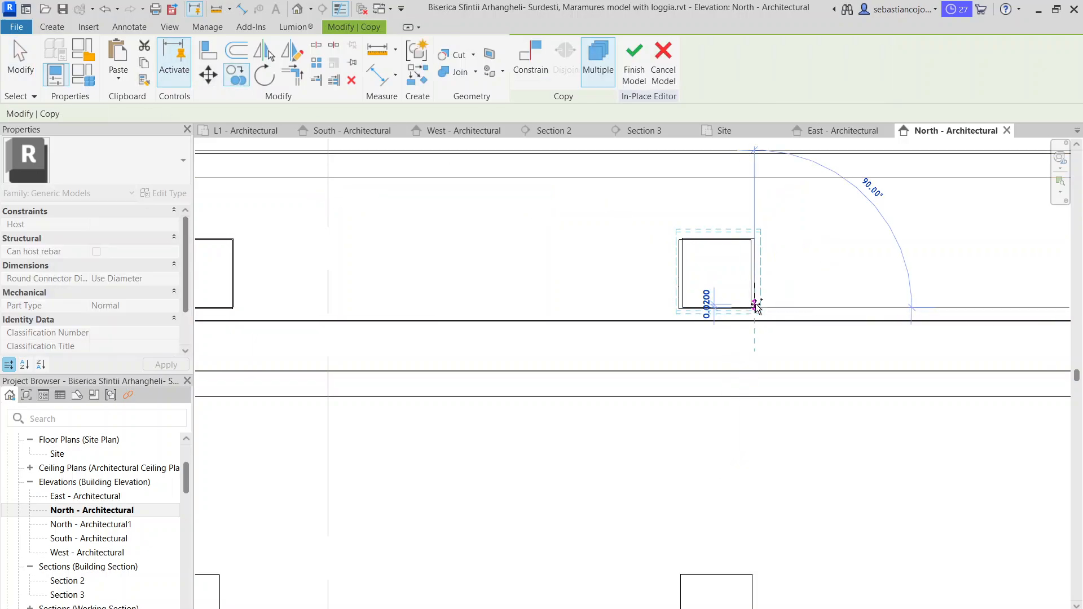
scroll(716, 333, down, 3)
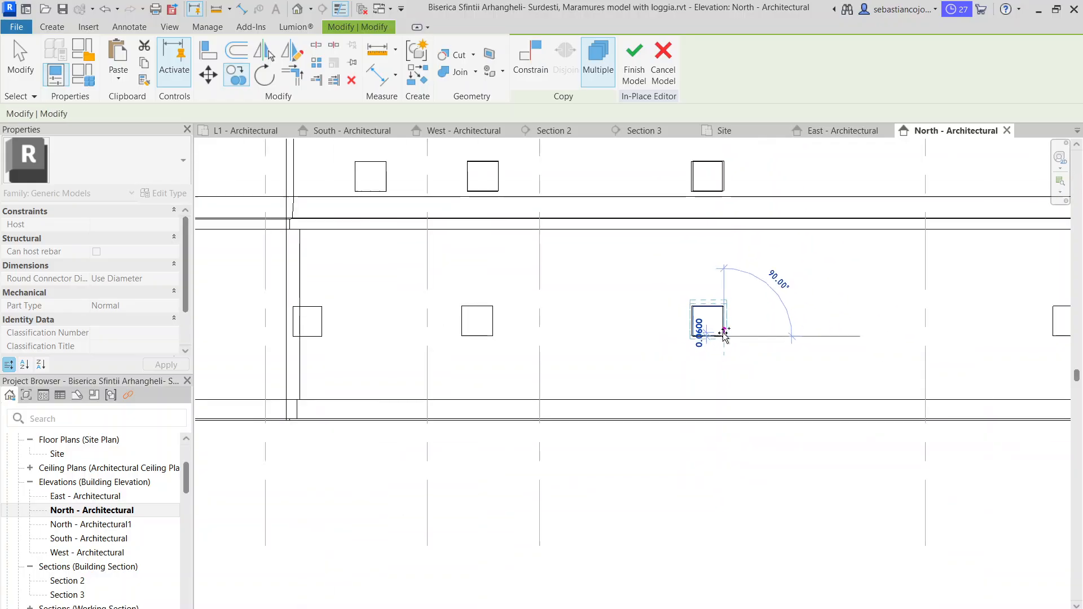
click(536, 341)
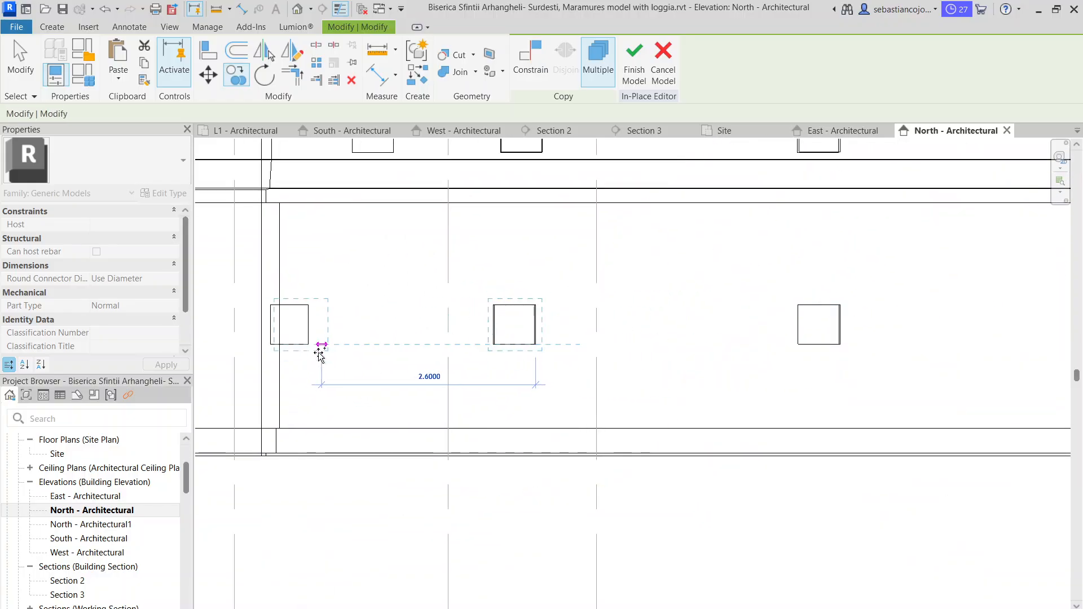
scroll(308, 348, down, 3)
scroll(351, 306, up, 3)
click(350, 307)
key(Escape)
- Move the easternmost lower-row void slightly toward the loggia so that it sits over the existing window outline
scroll(350, 294, up, 4)
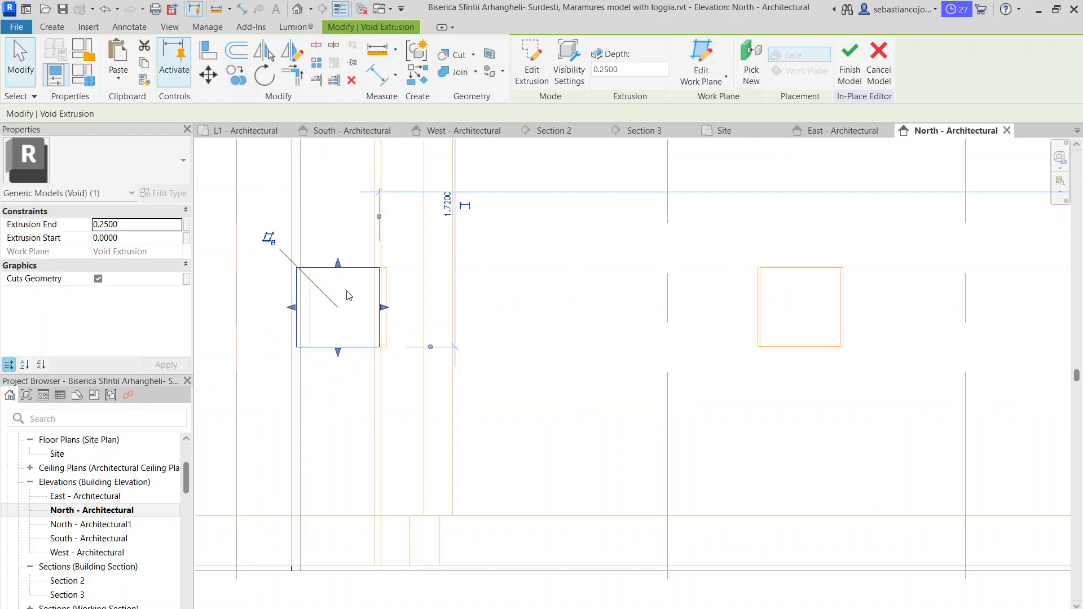
mouse_move(385, 276)
mouse_down()
mouse_move(422, 279)
mouse_move(404, 280)
mouse_up()
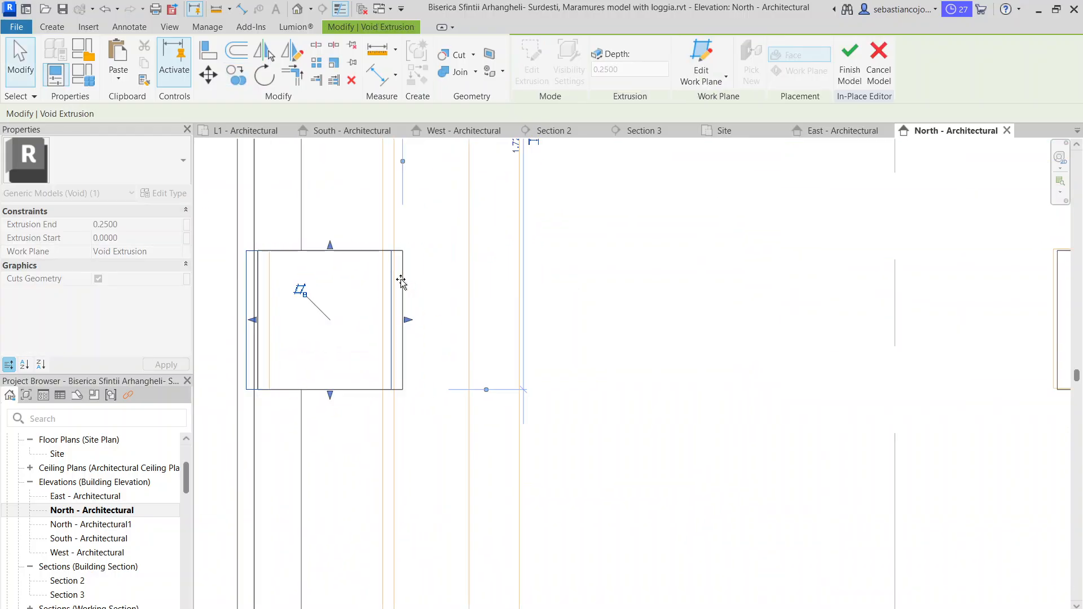
scroll(401, 281, down, 3)
scroll(401, 281, down, 5)
key(Escape)
- Open the 3D view and shift the easternmost lower-row void away from the wall corner
scroll(454, 218, up, 3)
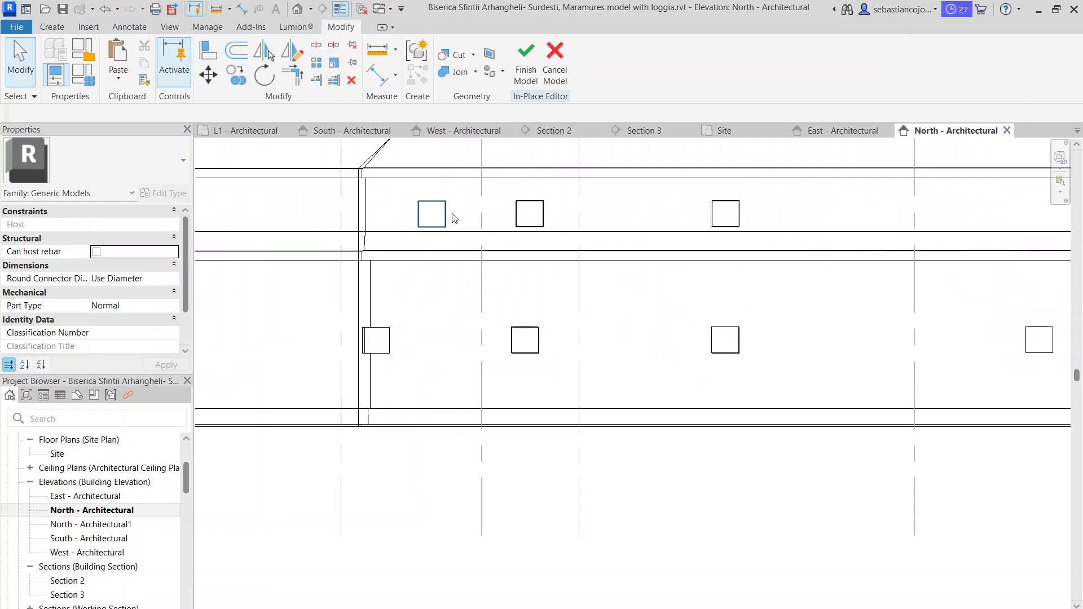
scroll(403, 347, down, 2)
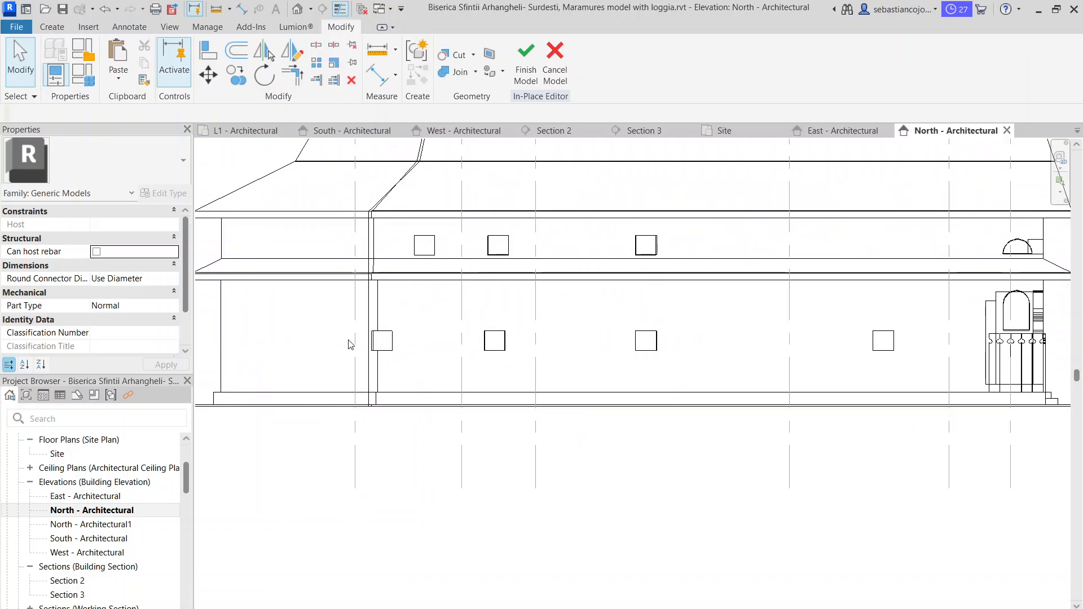
scroll(449, 242, down, 3)
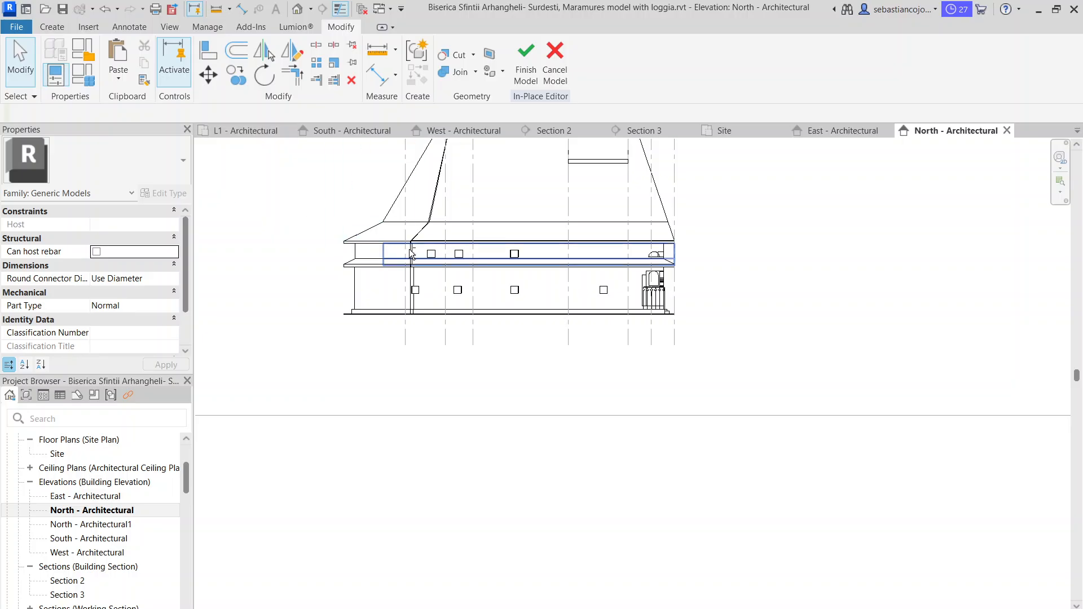
middle_drag(432, 270, 414, 334)
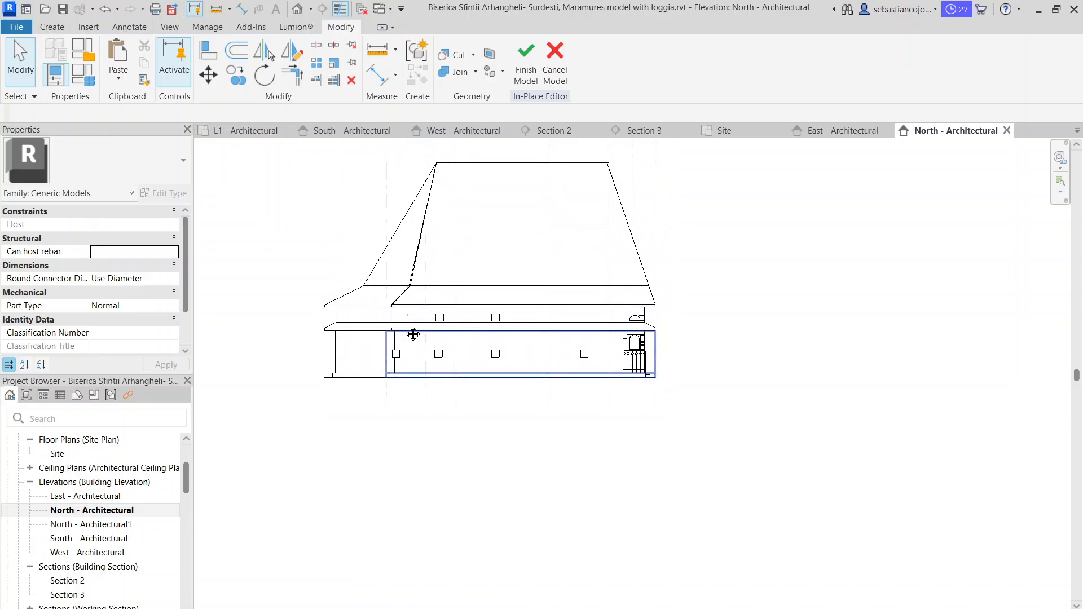
click(308, 9)
scroll(507, 384, up, 5)
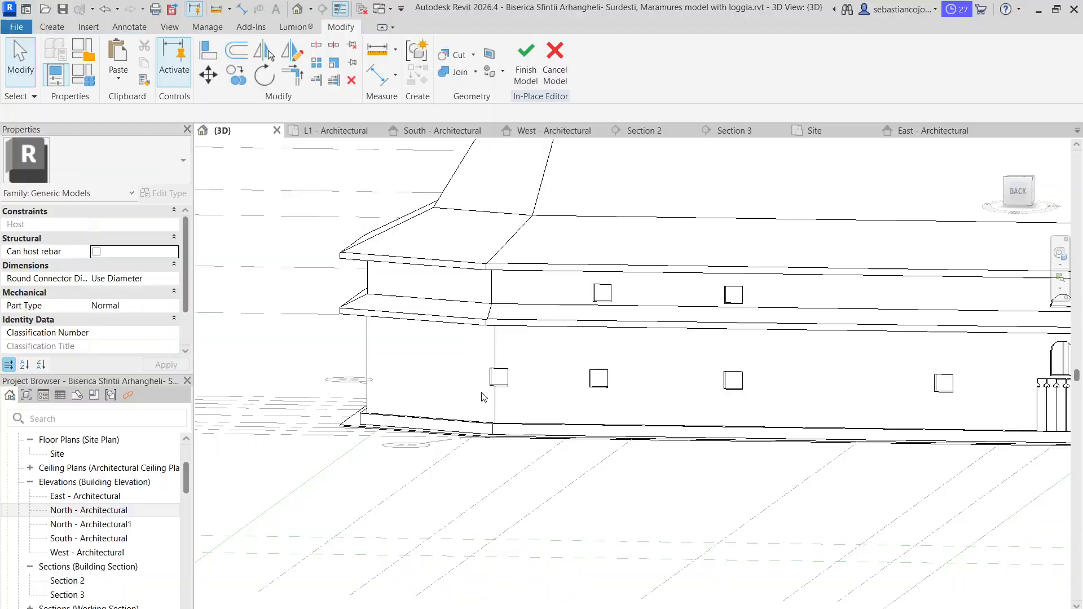
click(513, 378)
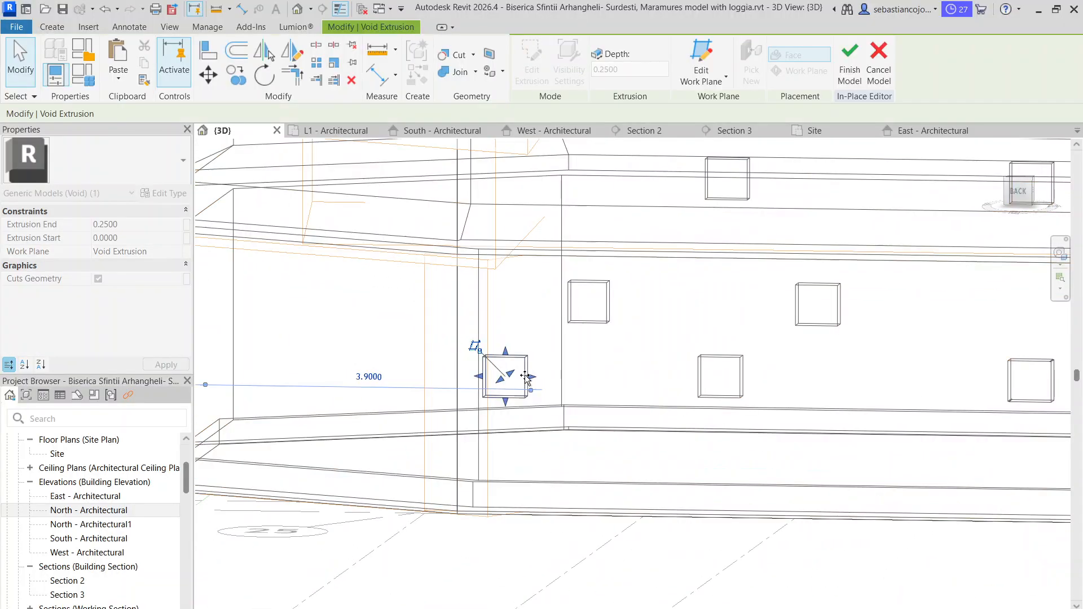
scroll(525, 378, down, 8)
key(Escape)
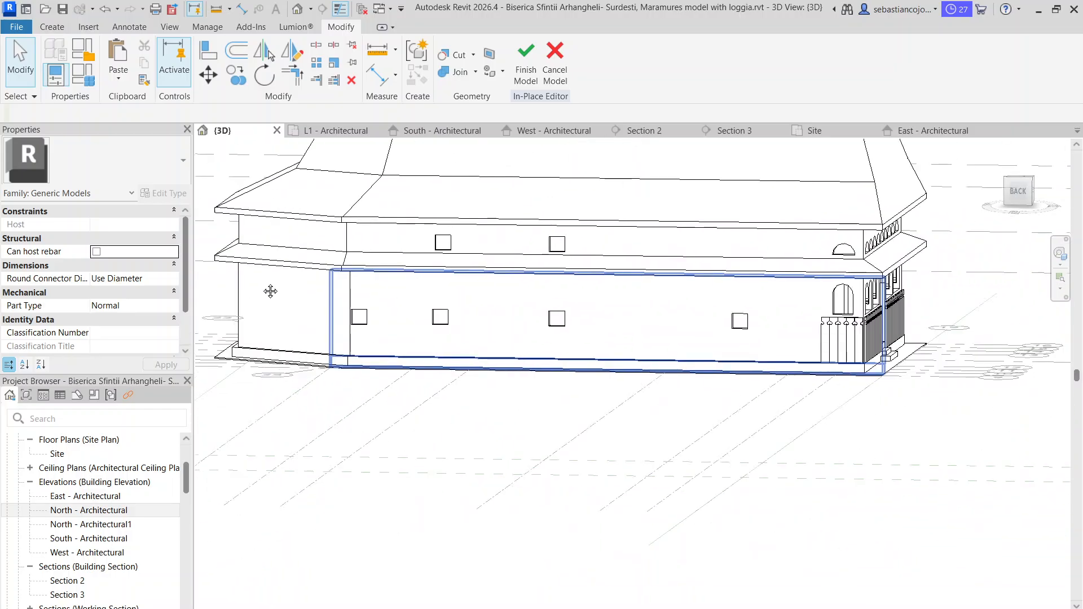
- Switch to the browser, examine the night photo of the church and the photo of its loggia, and return to Revit
middle_drag(270, 291, 559, 351)
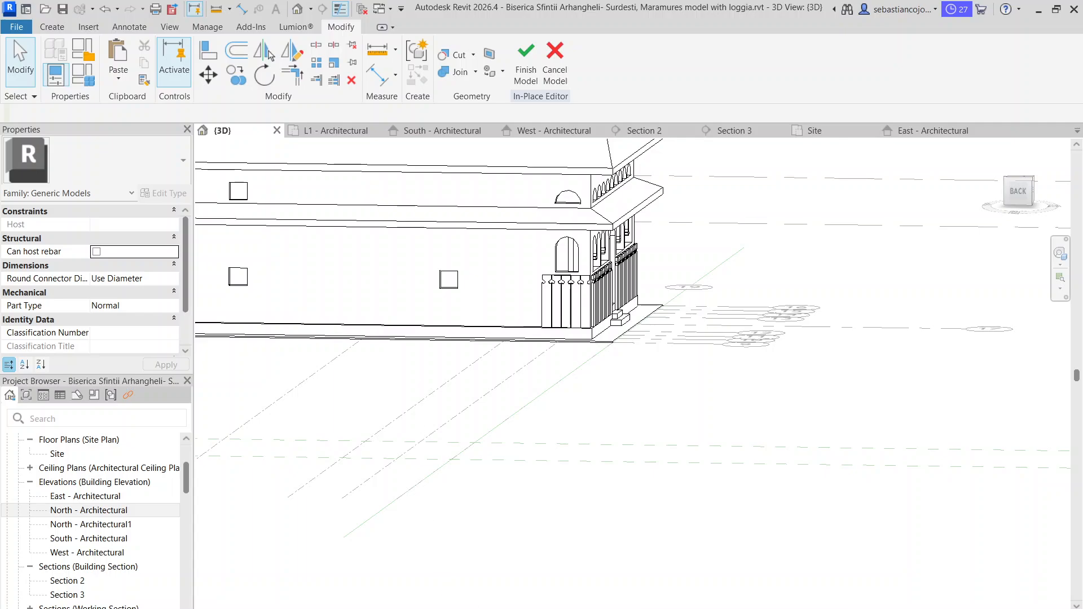
key(alt+Tab)
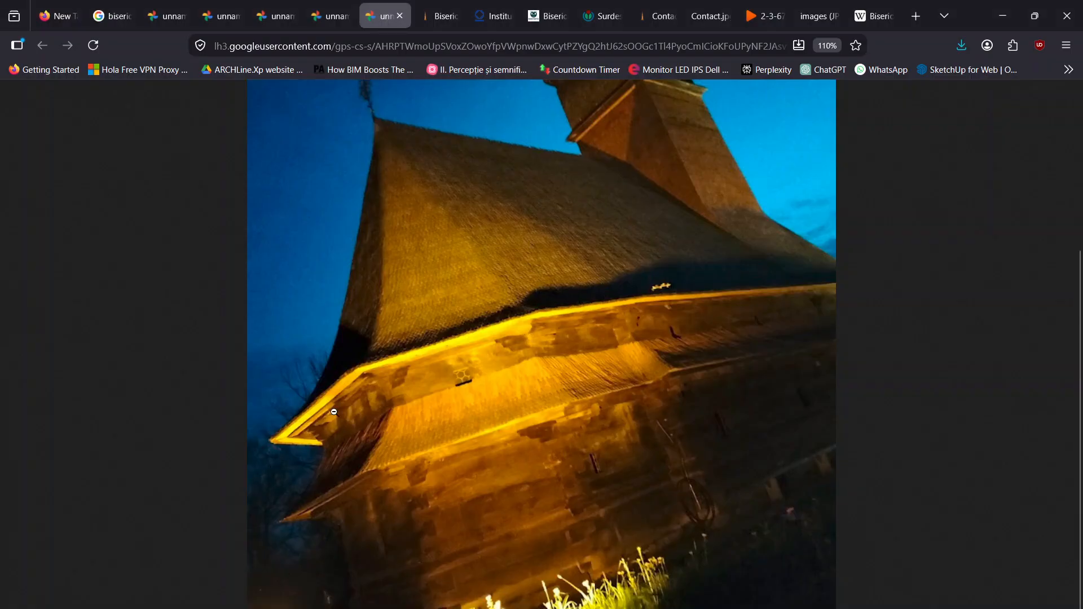
click(314, 22)
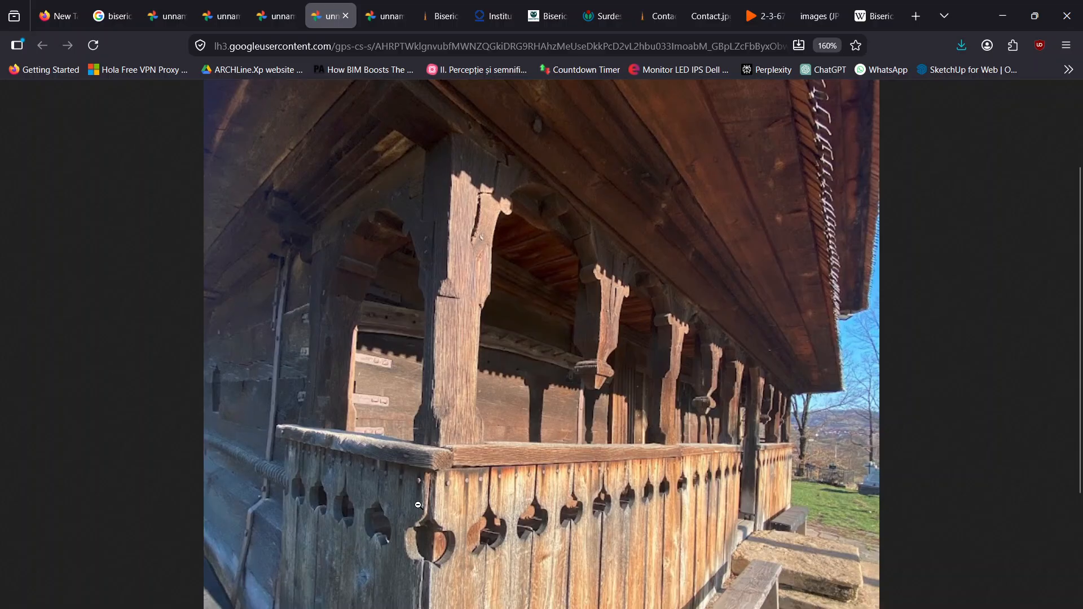
key(alt+Tab)
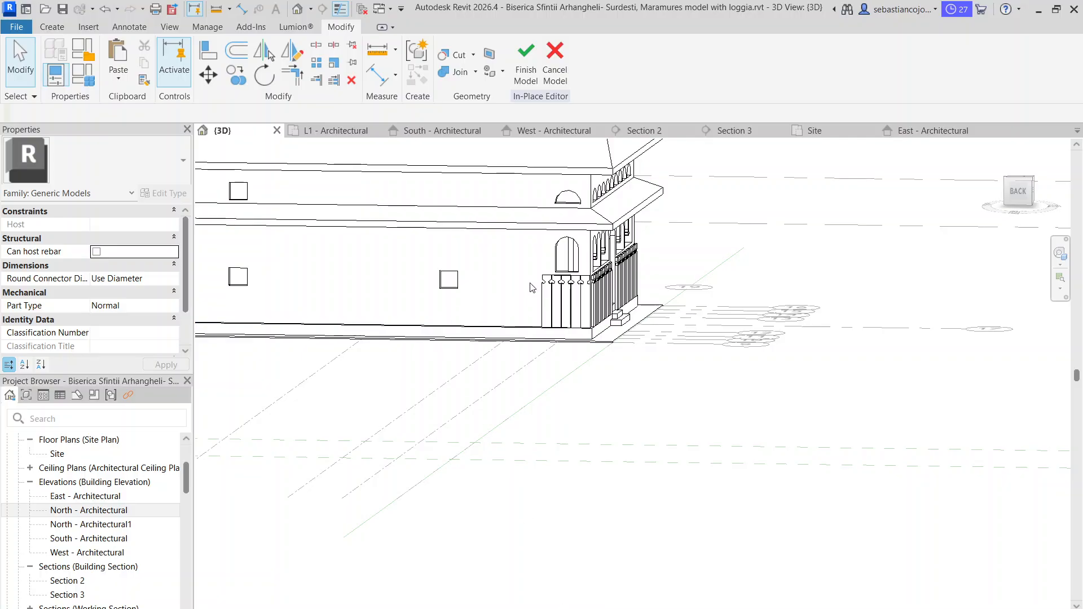
- Raise the lower-row window void nearest the loggia on the north wall by about half its height or more
shift+middle_drag(530, 288, 526, 324)
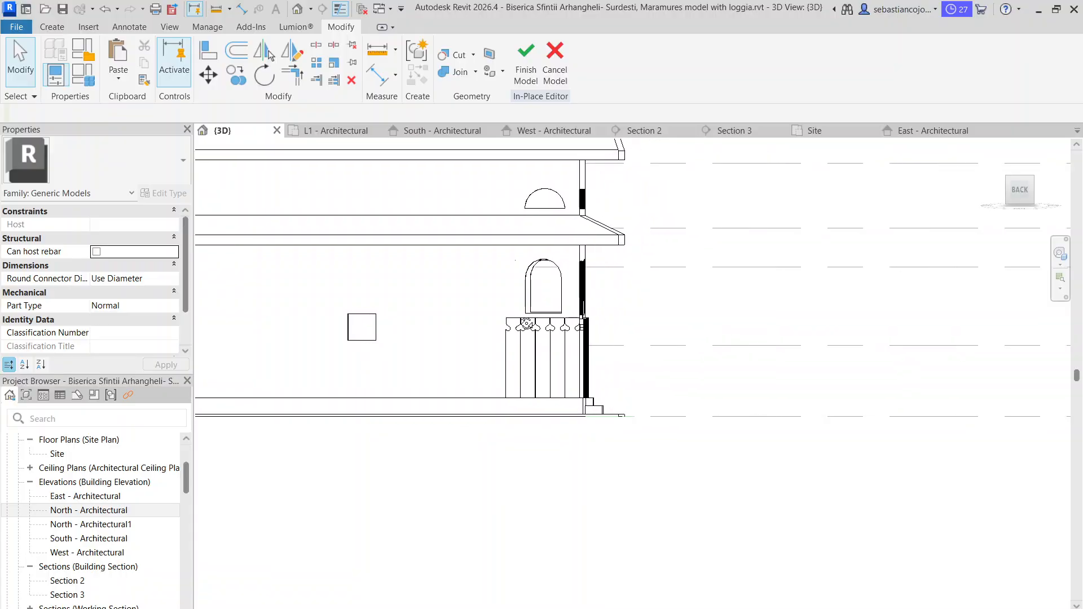
click(376, 330)
scroll(380, 299, down, 5)
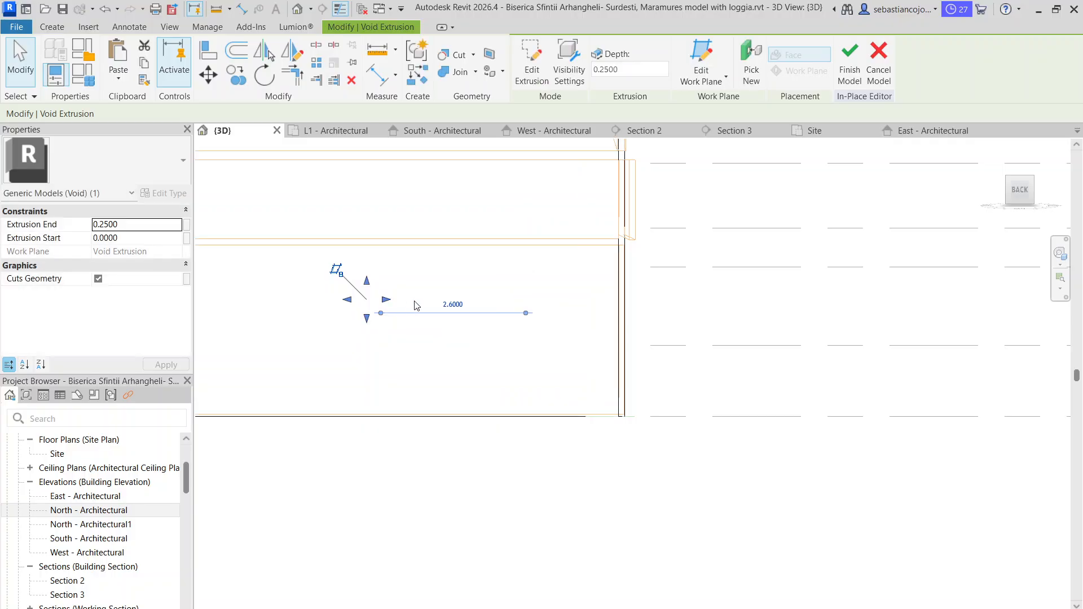
key(Escape)
middle_drag(419, 284, 438, 281)
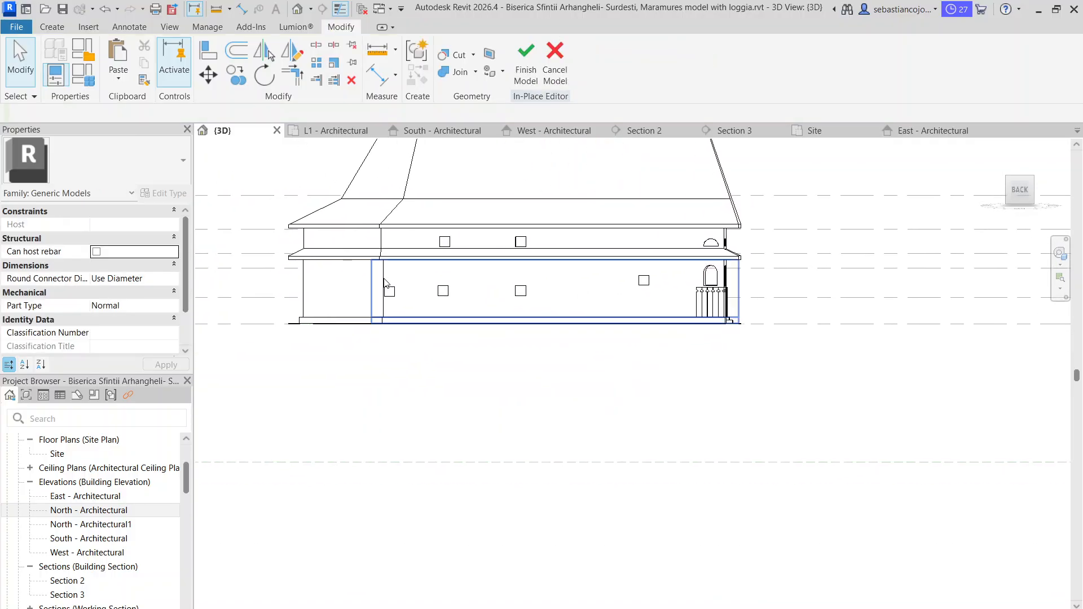
scroll(545, 308, up, 3)
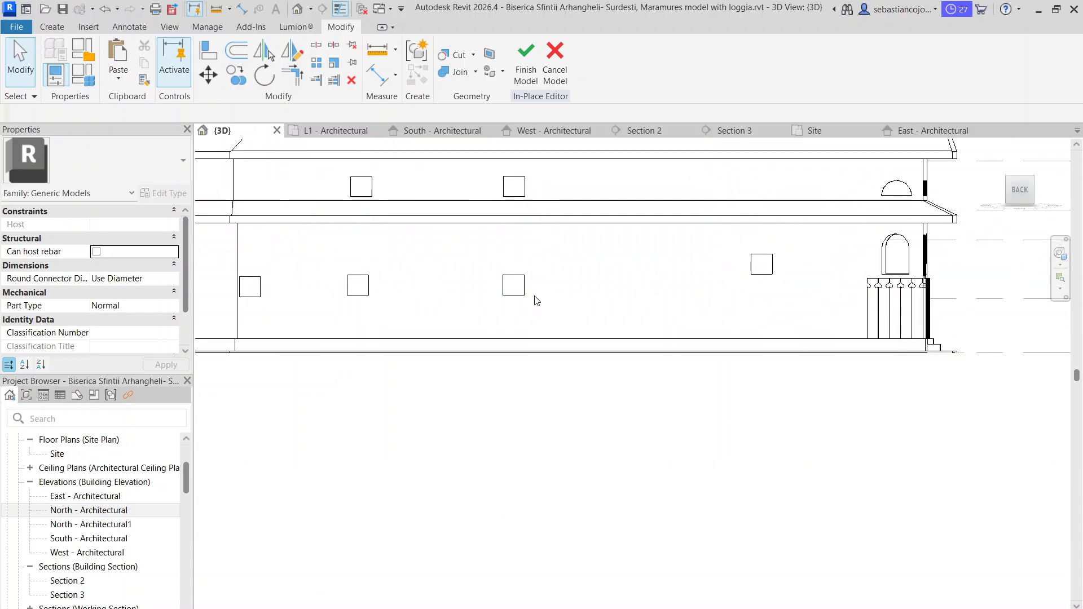
click(524, 292)
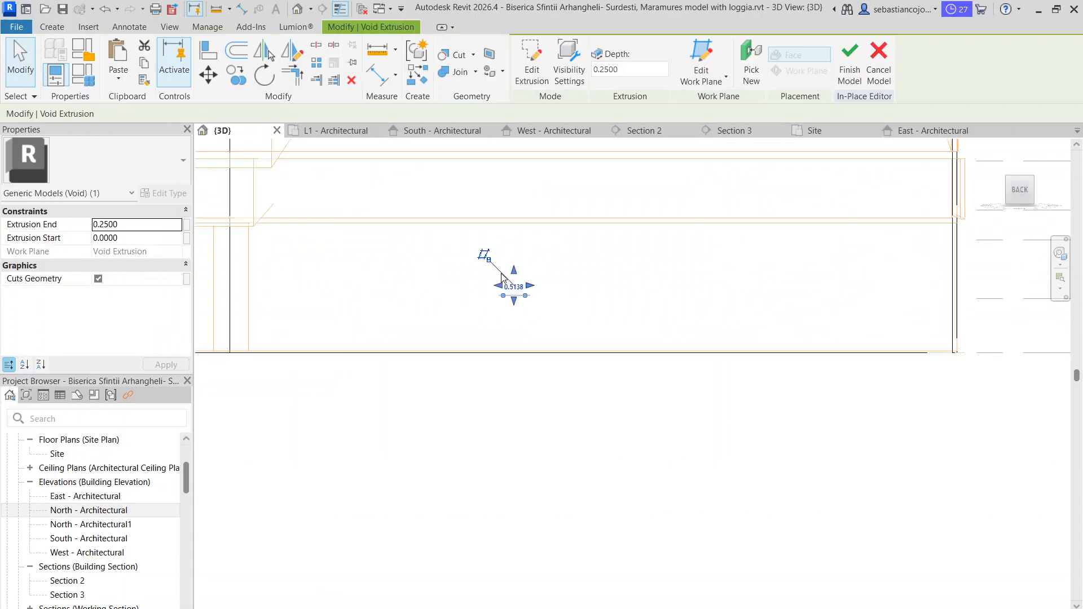
scroll(501, 277, down, 3)
key(Escape)
scroll(501, 305, up, 3)
click(515, 288)
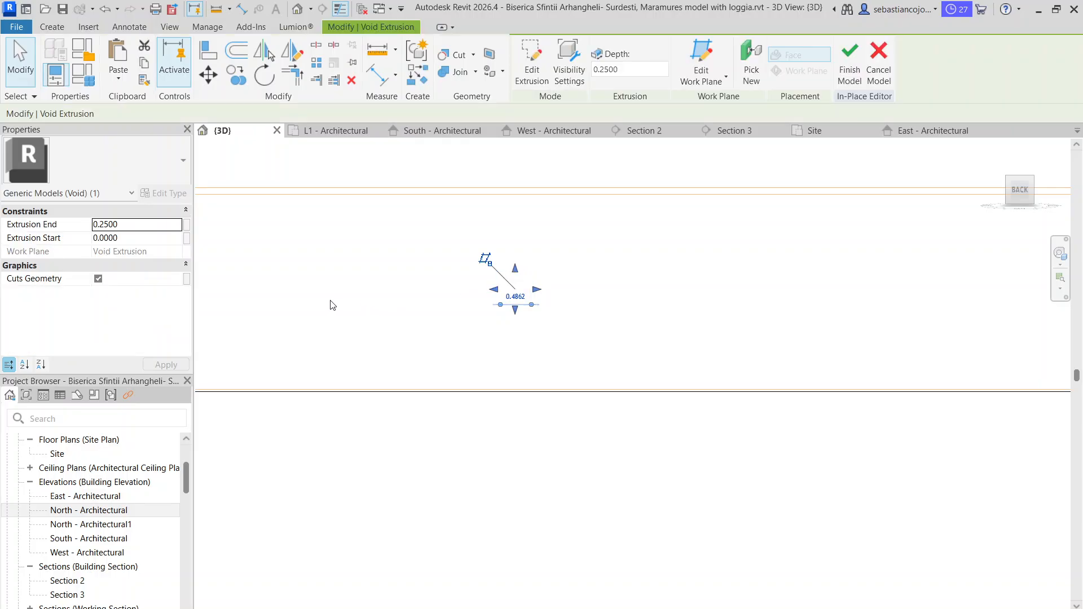
scroll(508, 277, up, 2)
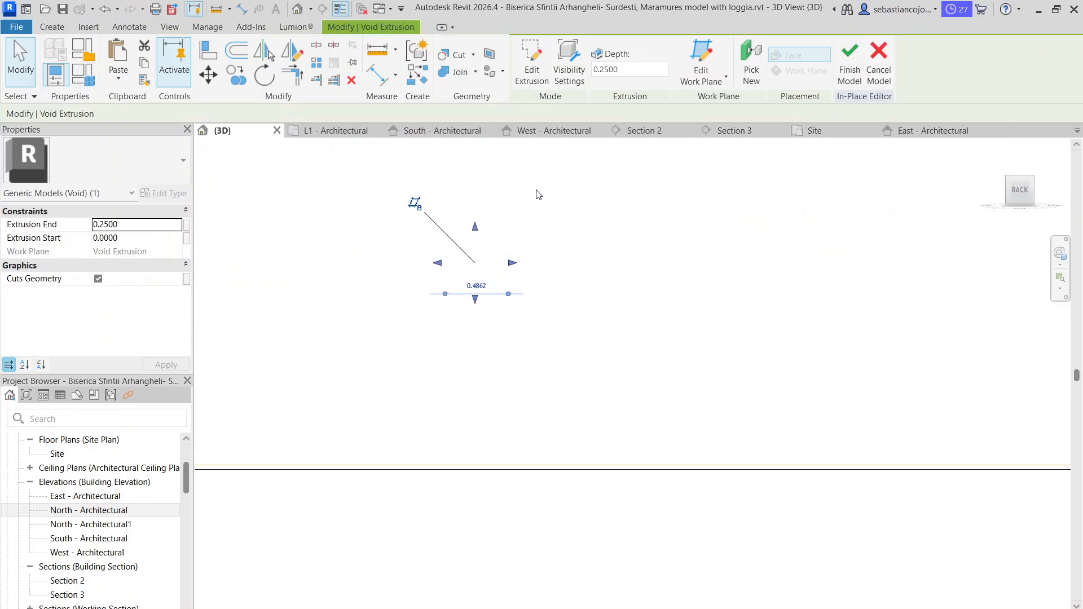
scroll(500, 259, down, 2)
key(Escape)
click(488, 266)
scroll(469, 254, up, 3)
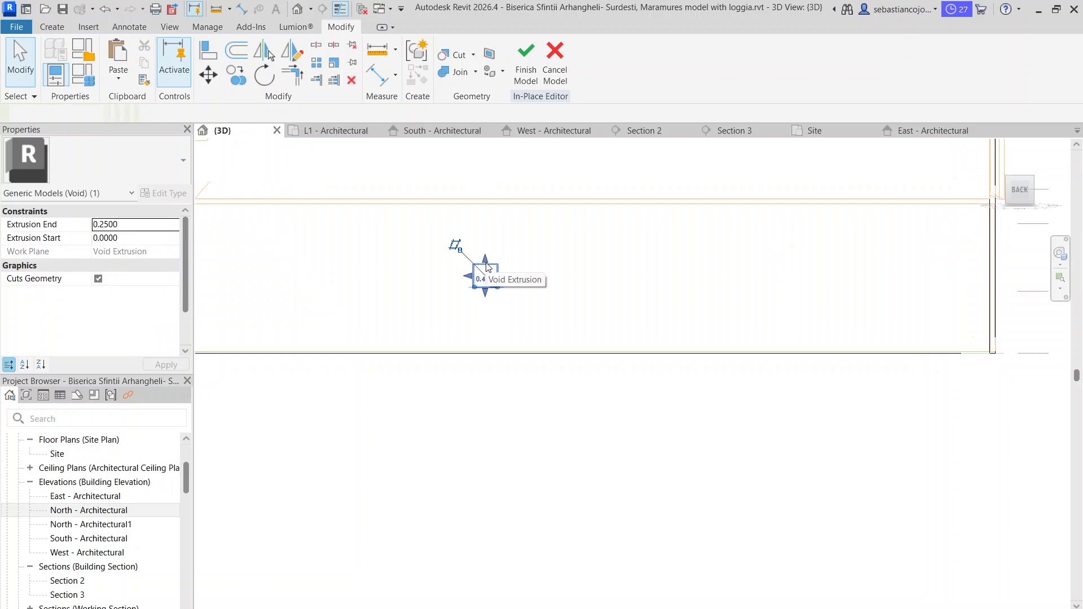
key(Escape)
scroll(502, 350, down, 3)
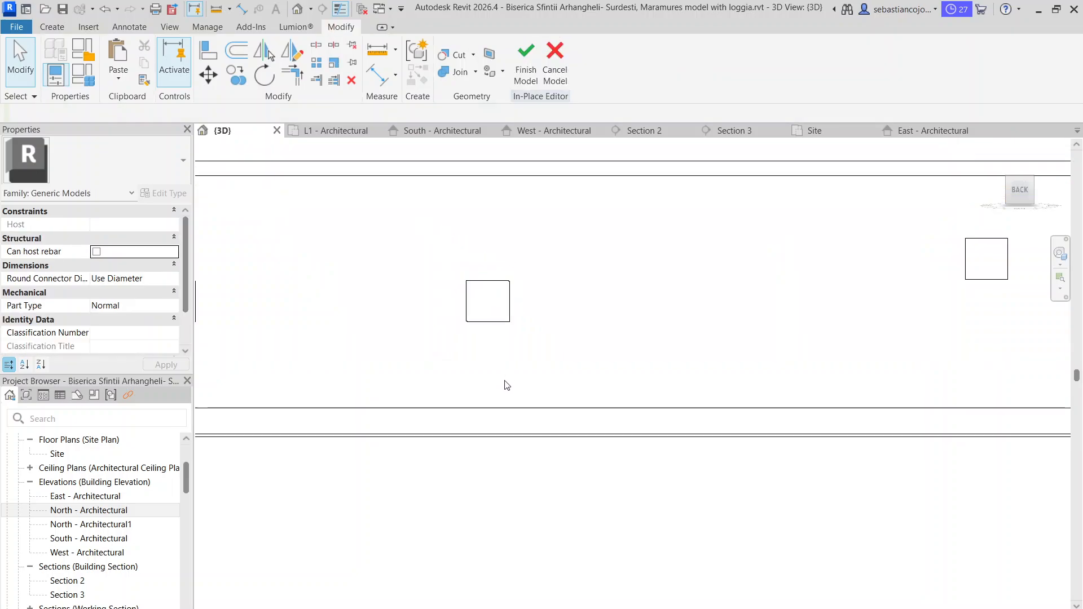
- Raise the north wall's third lower-row void from the east corner to about the height of the one near the loggia
scroll(505, 361, up, 2)
click(510, 345)
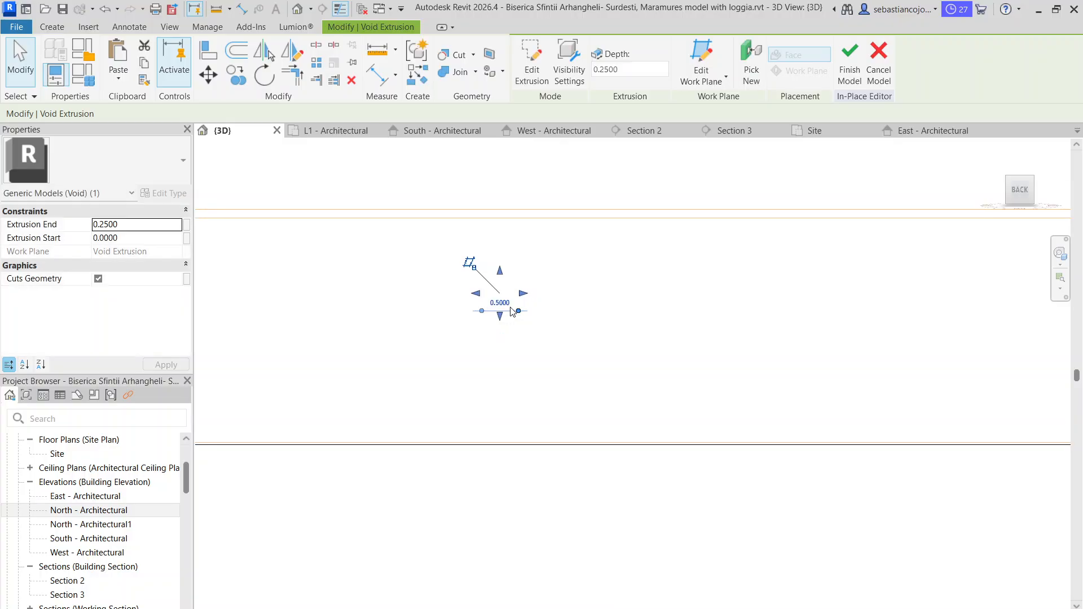
scroll(510, 310, down, 4)
click(467, 363)
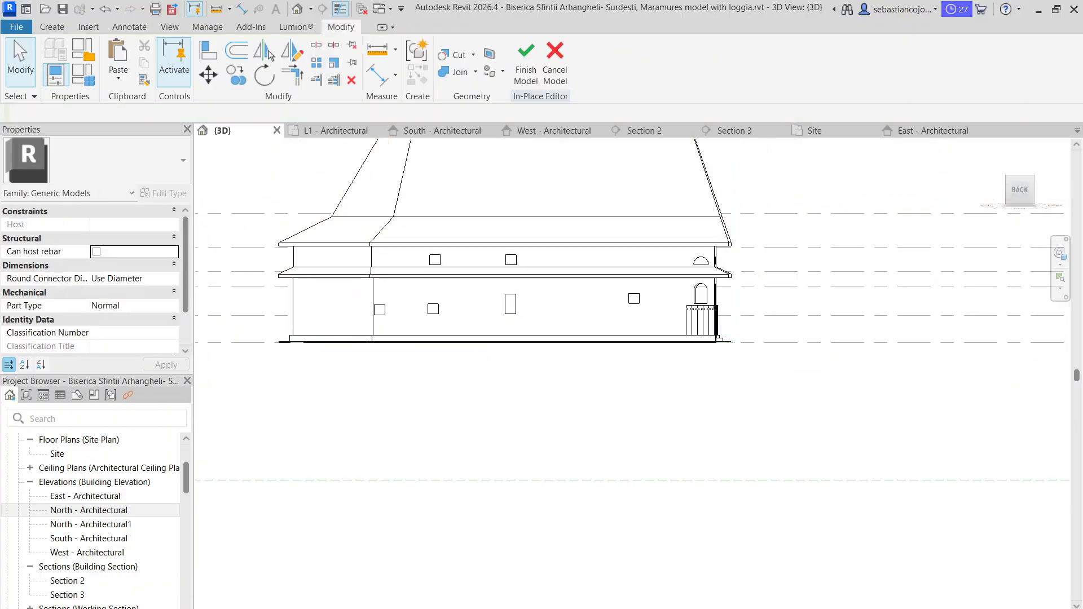
- Switch the 3D view to the Wireframe visual style so that the openings of both long walls show through
click(270, 606)
click(305, 545)
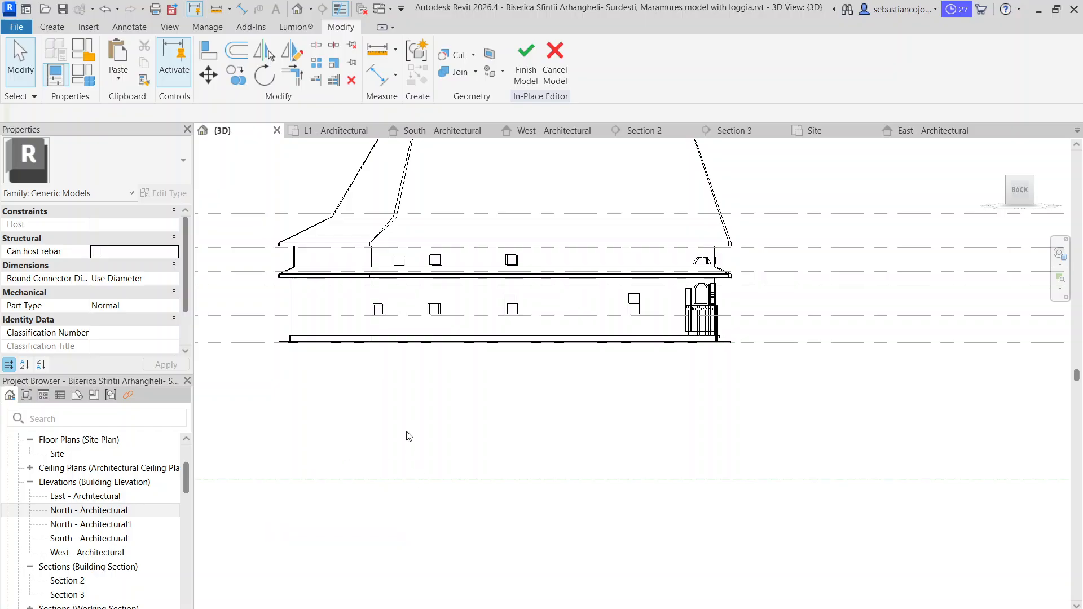
scroll(510, 342, up, 5)
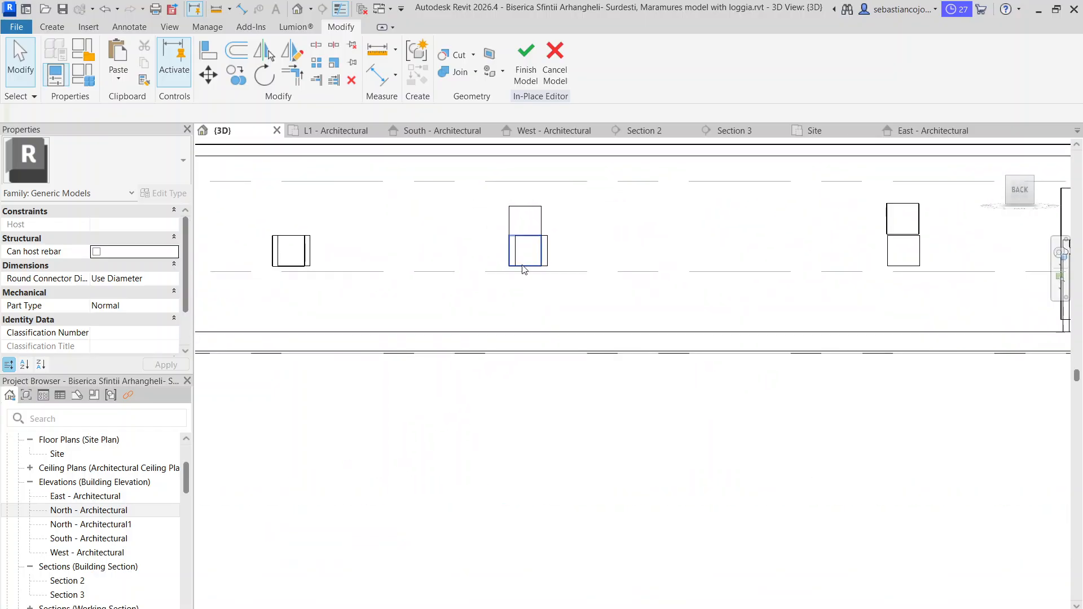
- Delete the duplicate void left directly below the raised third lower-row void on the north wall
click(524, 265)
key(Escape)
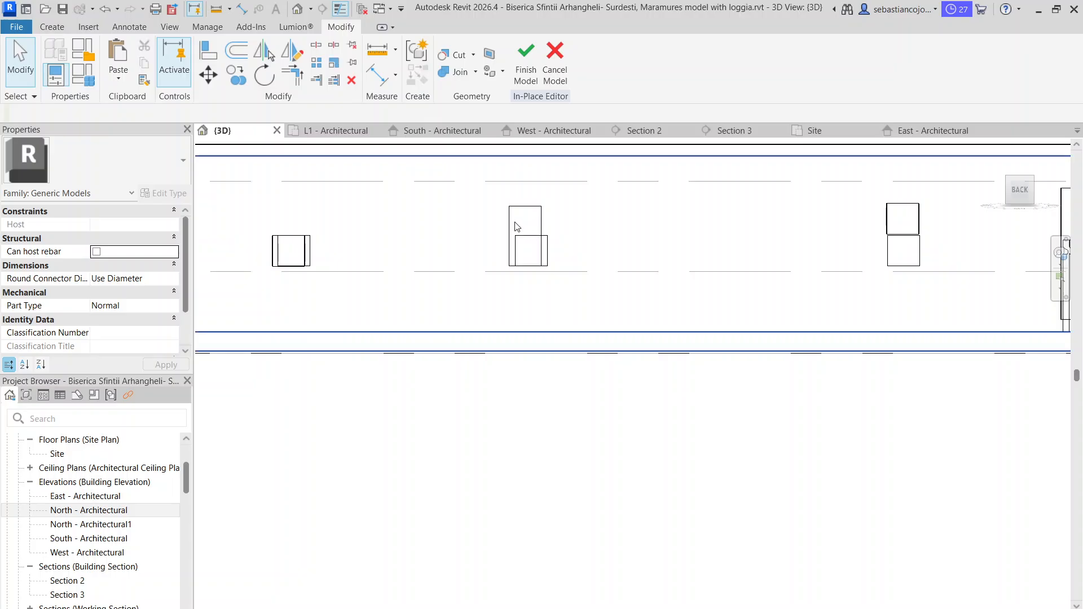
click(522, 265)
scroll(499, 206, up, 3)
key(Escape)
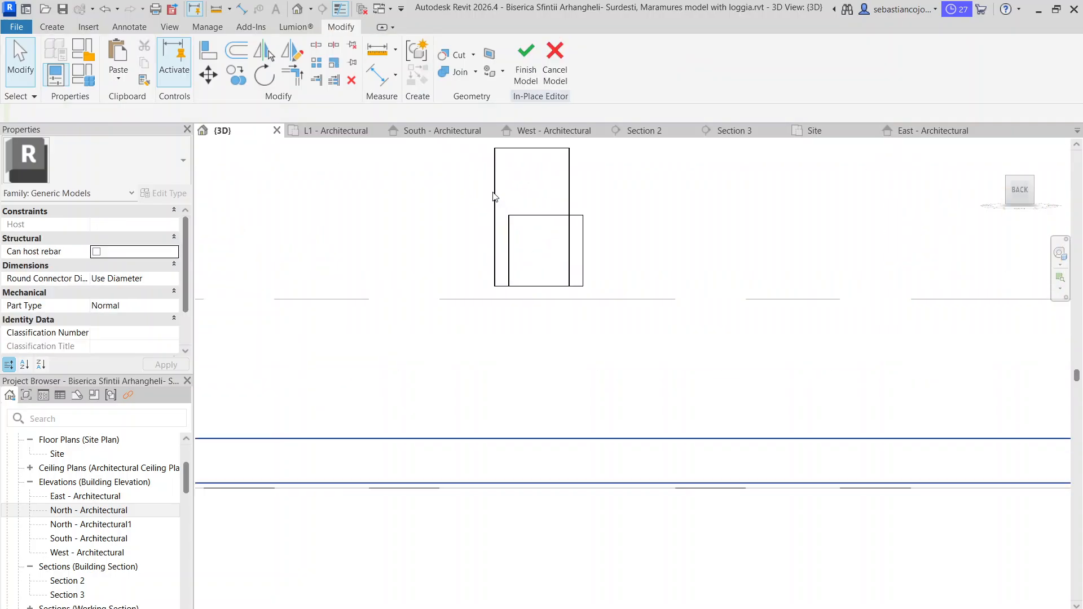
click(517, 149)
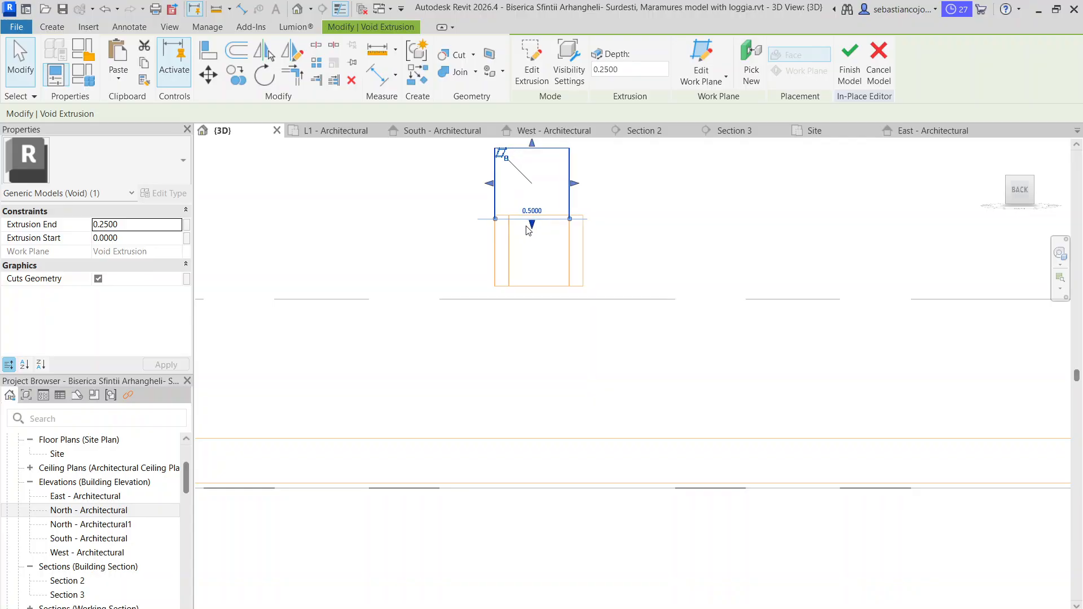
key(Escape)
click(569, 271)
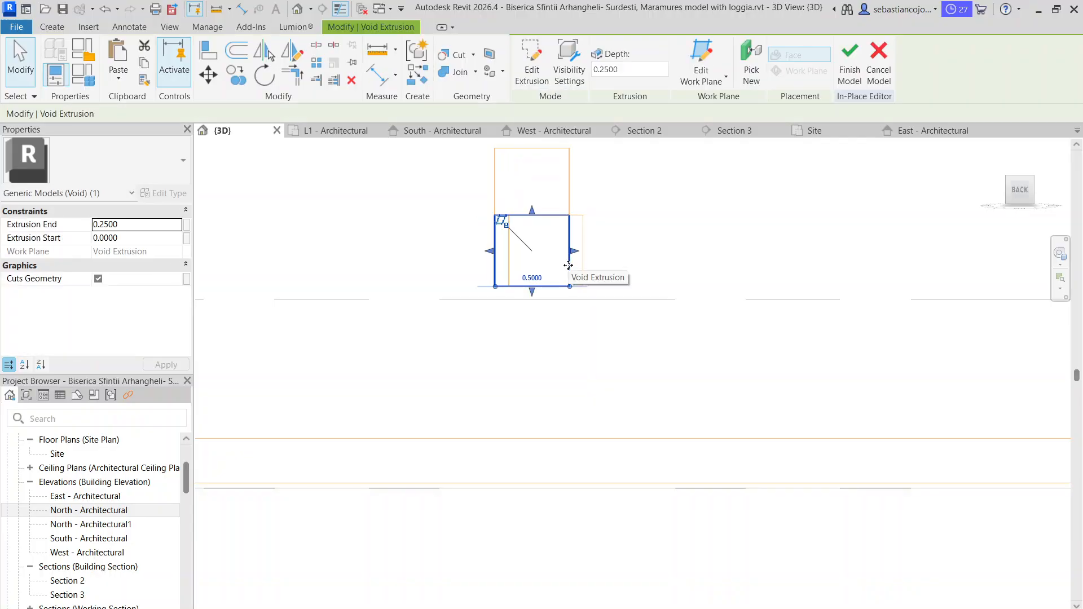
scroll(570, 269, down, 2)
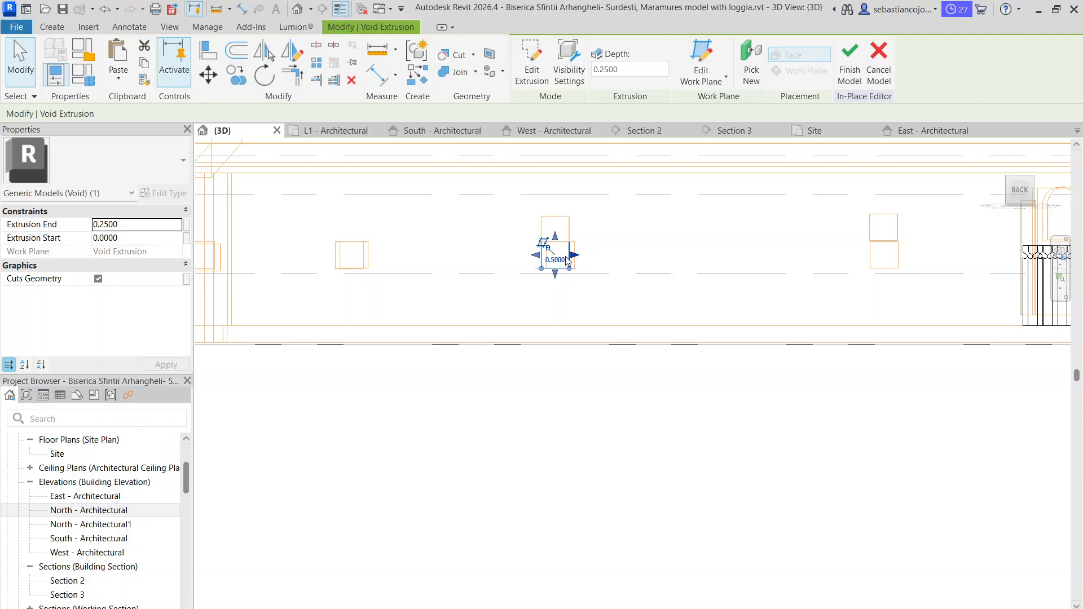
key(Escape)
- Raise the matching third lower-row void on the south wall to the height of its north wall counterpart
scroll(587, 257, up, 3)
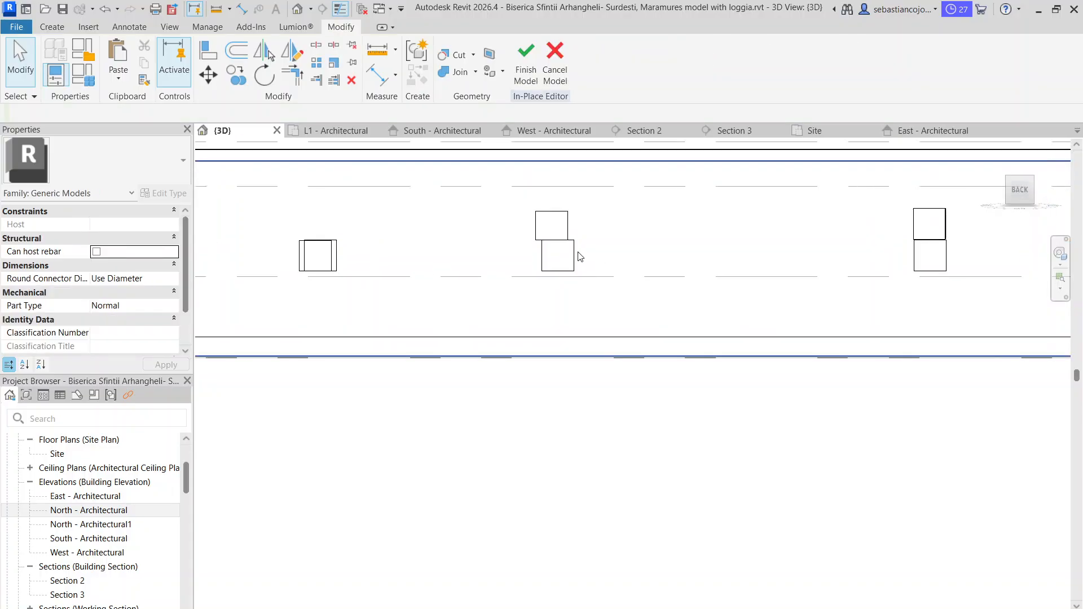
click(572, 218)
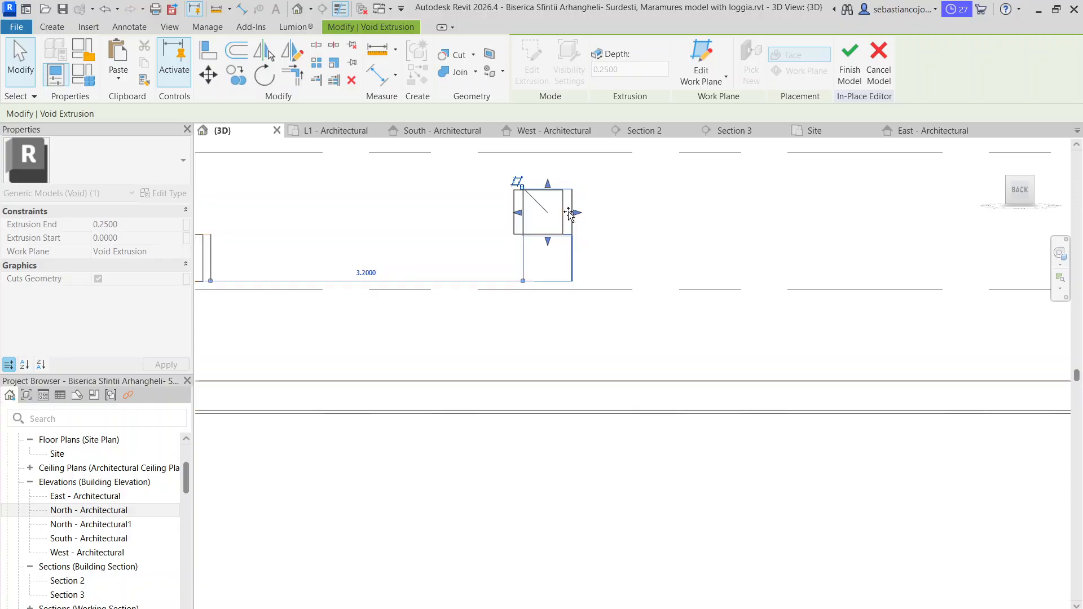
scroll(571, 217, down, 4)
key(Escape)
- Raise the south wall's lower-row void nearest the loggia so that it lines up with the raised north wall void
scroll(719, 244, up, 2)
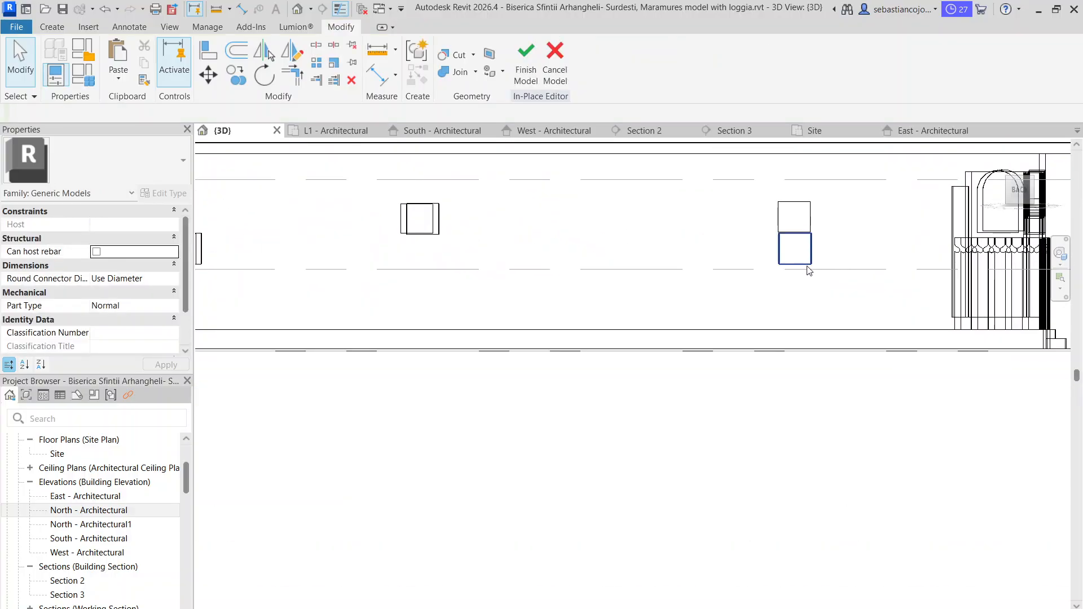
click(770, 219)
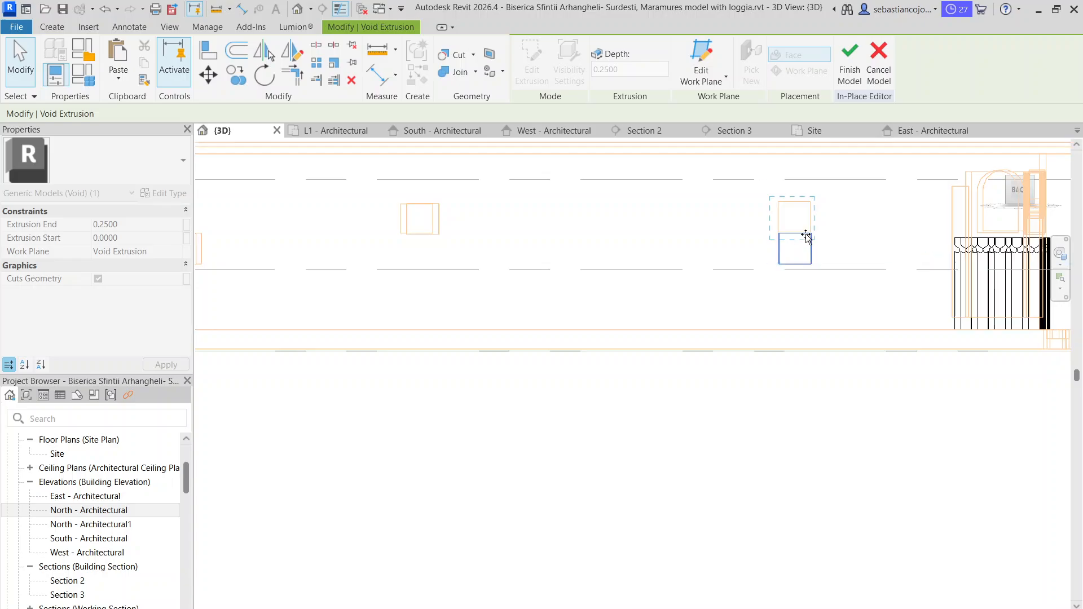
scroll(807, 236, up, 4)
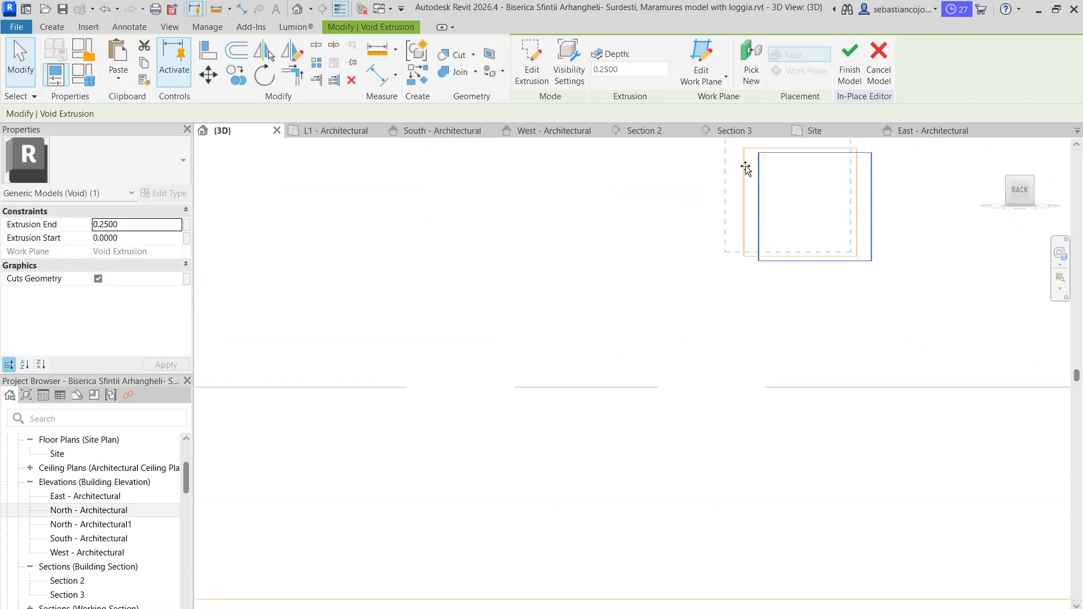
scroll(754, 194, down, 5)
key(Escape)
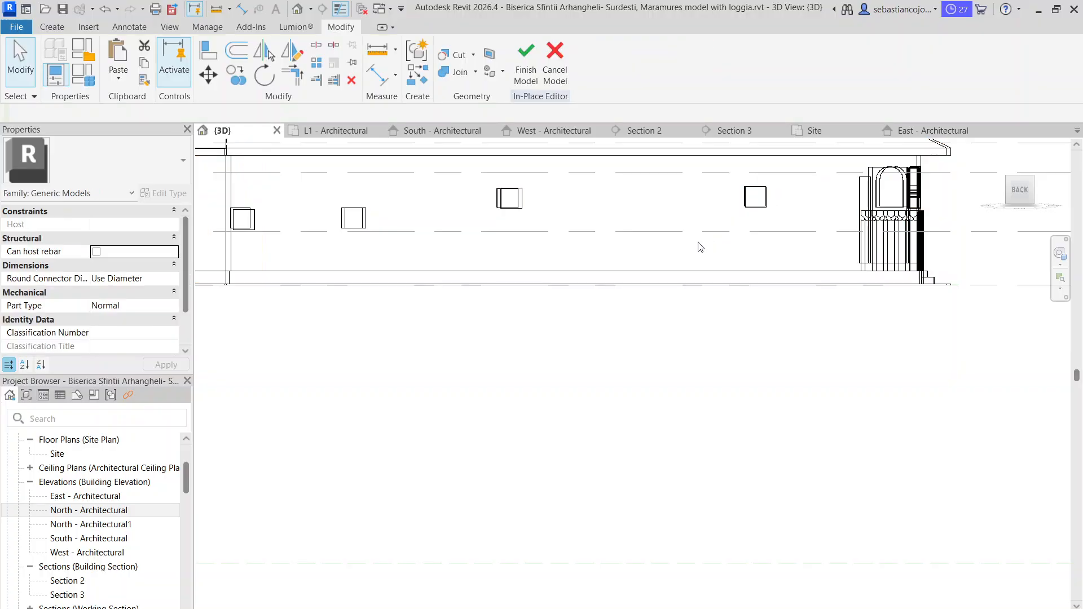
- Select the four lower-row voids nearest the east end on both walls and raise them together to the height of the others
scroll(700, 247, up, 5)
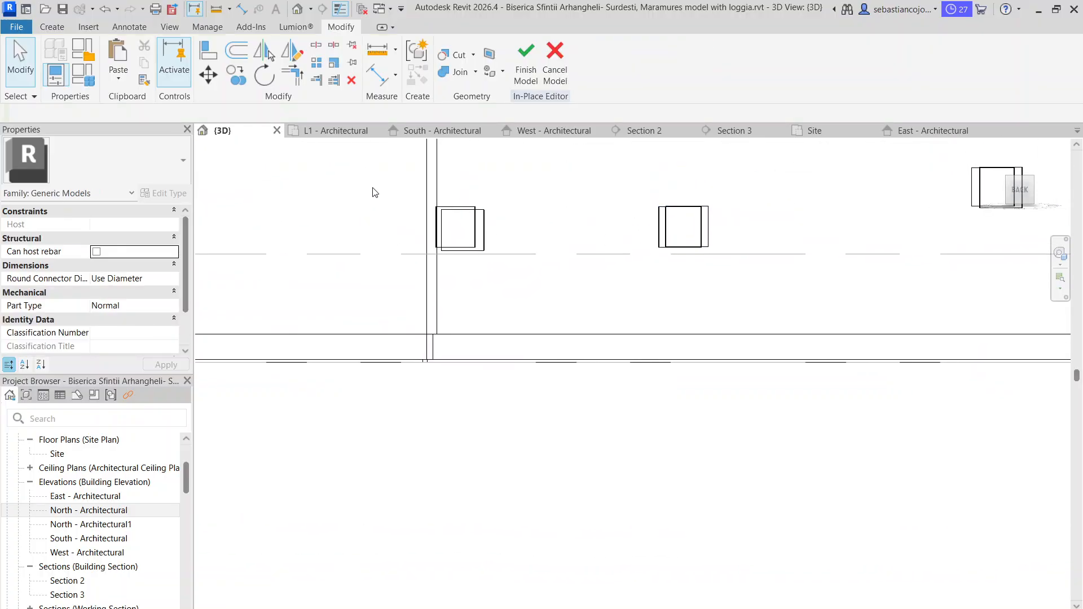
drag(373, 192, 820, 293)
scroll(709, 233, up, 1)
click(708, 232)
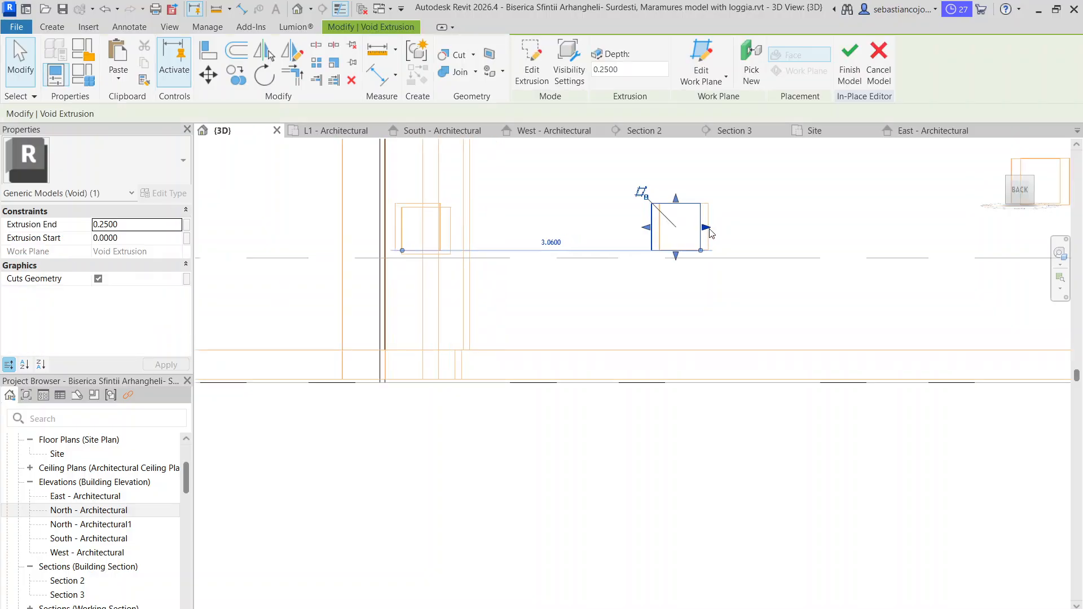
ctrl+click(707, 243)
scroll(706, 243, up, 2)
scroll(663, 260, down, 3)
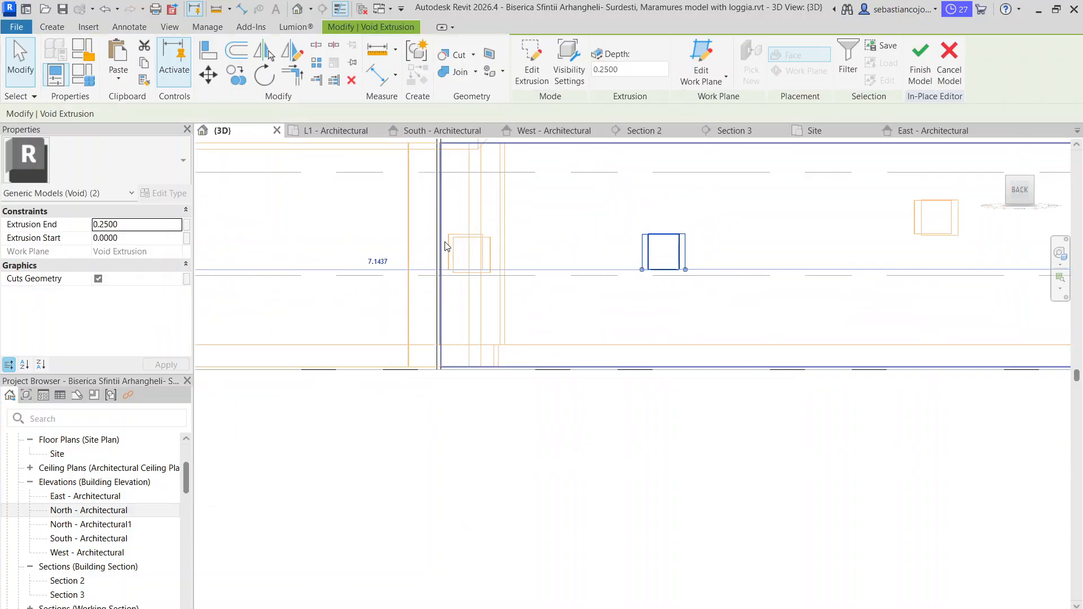
scroll(449, 245, up, 2)
ctrl+click(453, 252)
scroll(459, 259, down, 2)
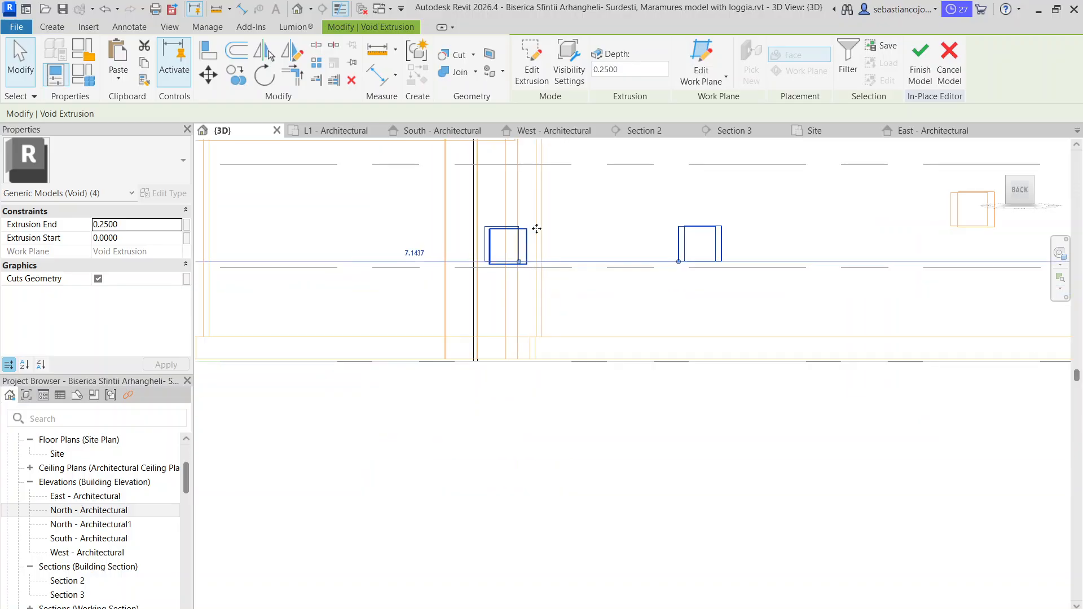
scroll(723, 235, up, 1)
ctrl+drag(670, 246, 680, 198)
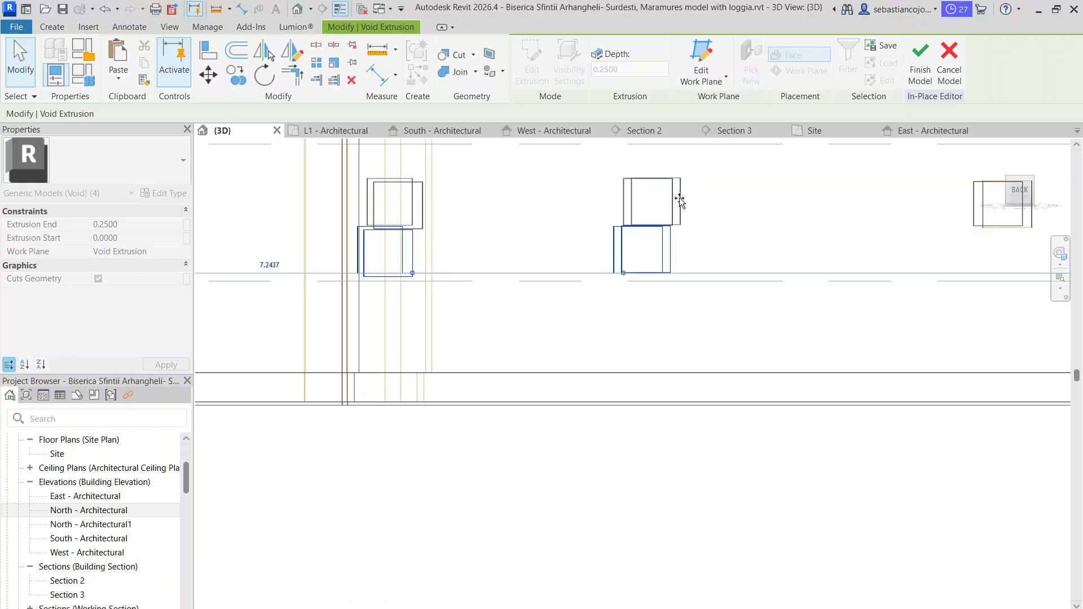
click(733, 242)
- Shift the north wall's third lower-row void toward the loggia so that it nearly overlaps the matching void on the south wall
scroll(573, 278, down, 6)
scroll(574, 278, down, 3)
scroll(683, 260, up, 5)
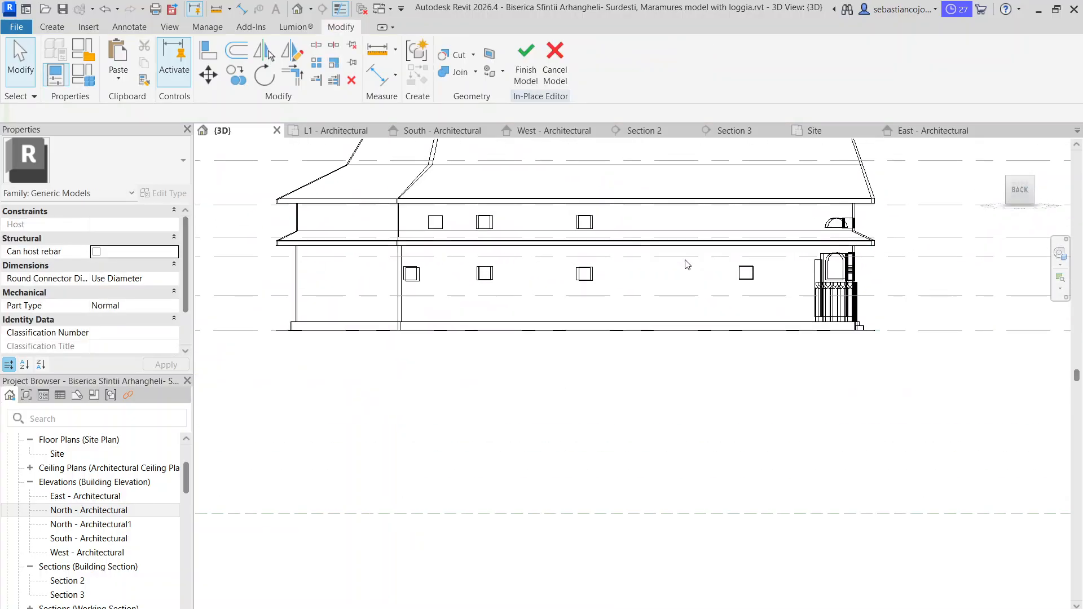
scroll(686, 263, down, 1)
scroll(592, 272, up, 10)
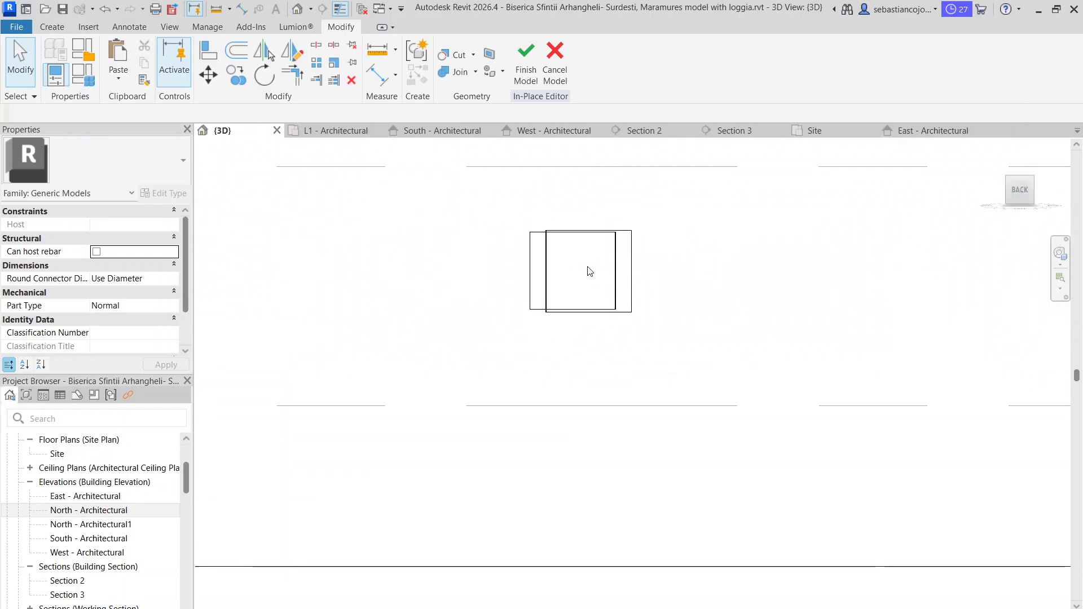
click(612, 274)
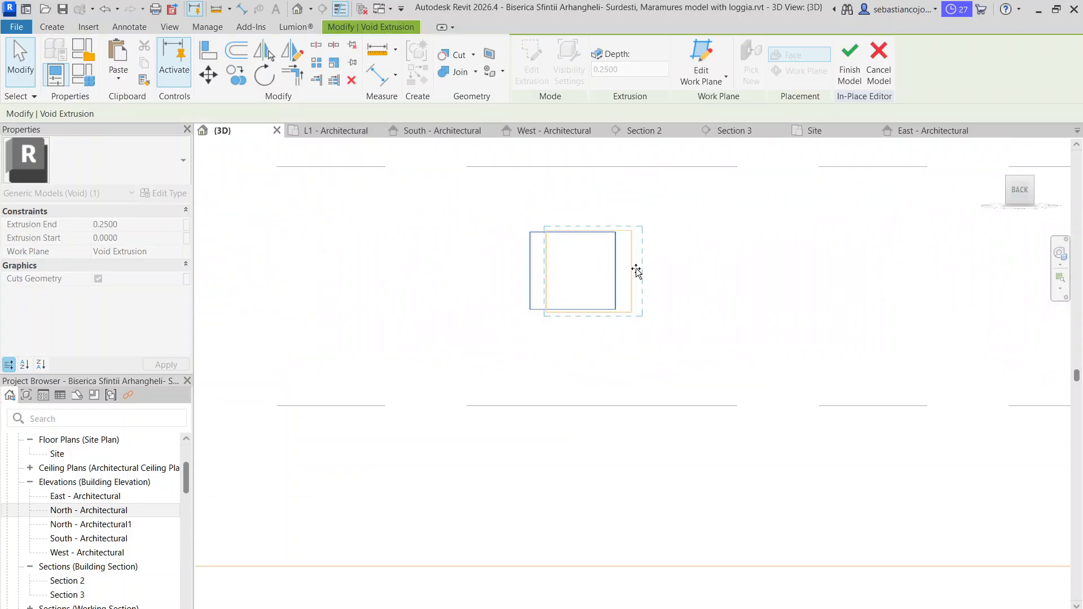
drag(637, 265, 635, 265)
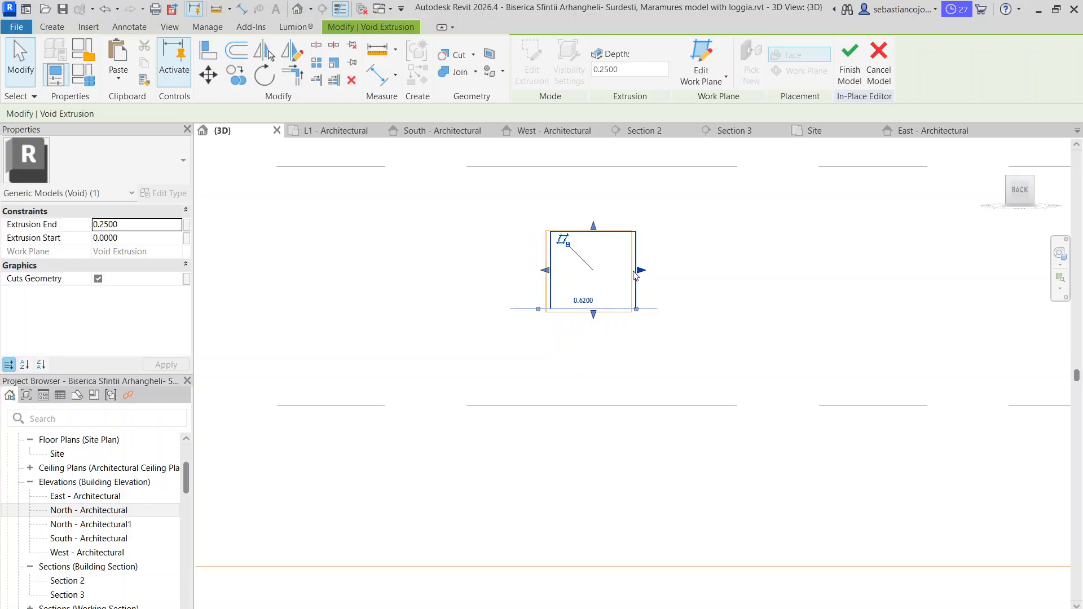
- Shift the second lower-row void from the east end toward the loggia to line up with its counterpart on the opposite wall
scroll(559, 296, down, 3)
scroll(408, 288, up, 6)
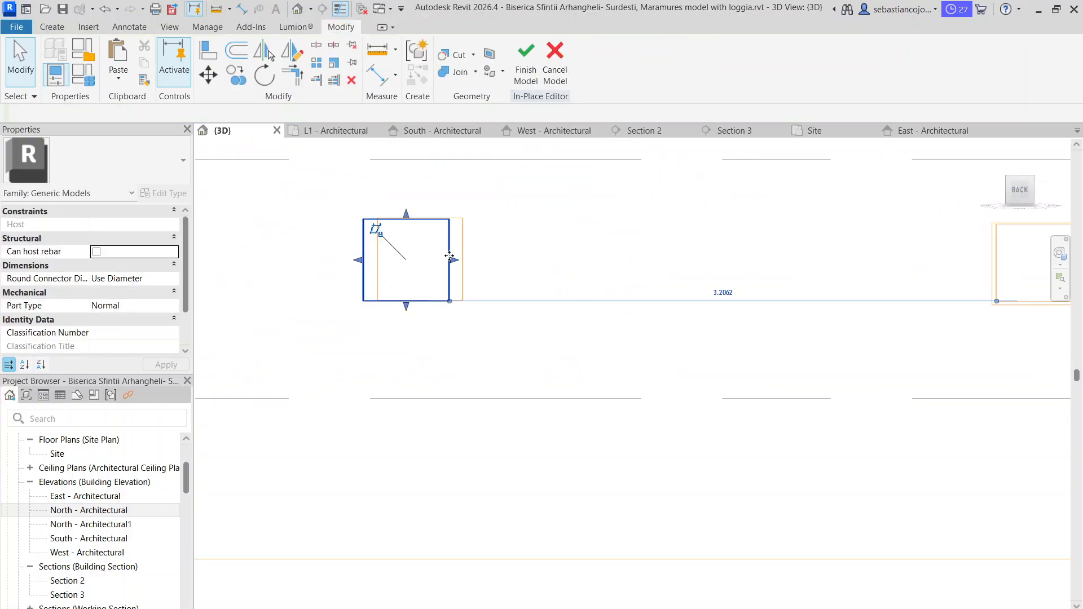
drag(473, 258, 464, 258)
scroll(464, 258, down, 4)
scroll(317, 275, up, 3)
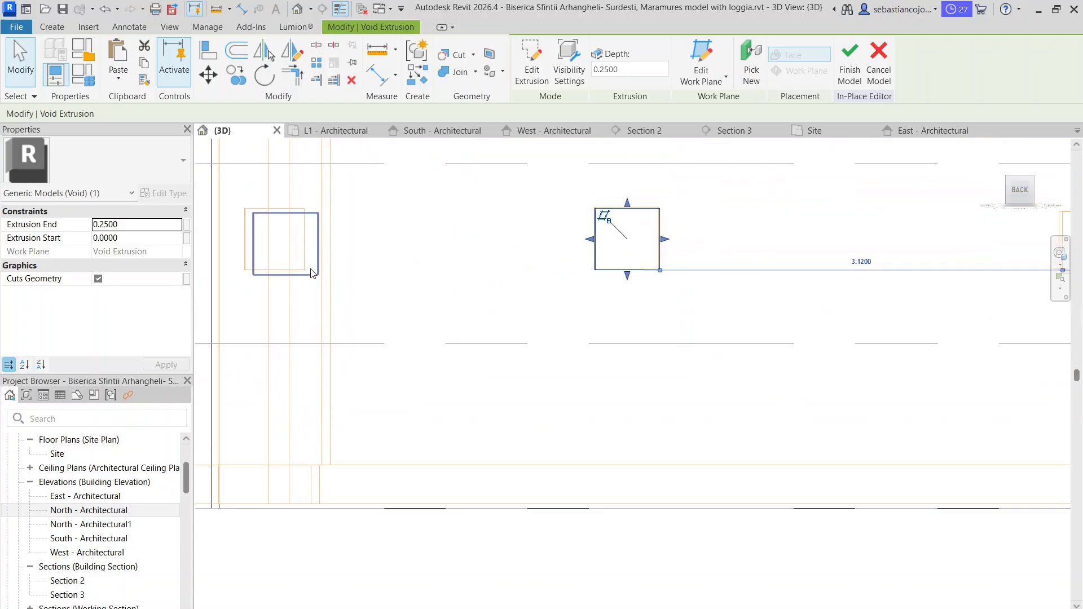
- Shift the lower-row void nearest the east end to line up with its counterpart on the opposite wall
click(317, 274)
key(Escape)
scroll(317, 243, down, 4)
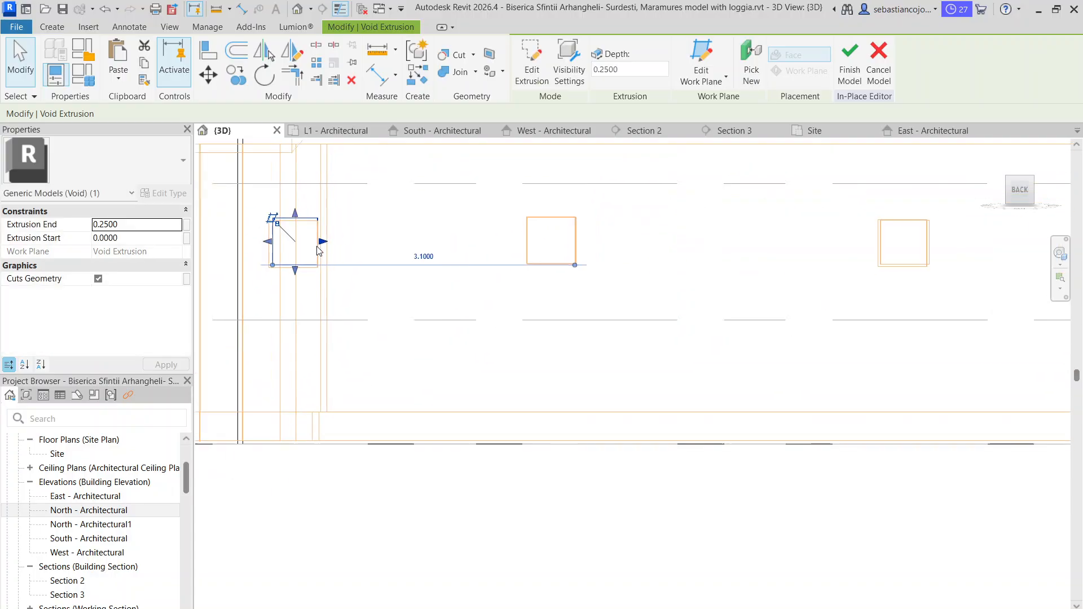
scroll(367, 239, down, 3)
scroll(389, 198, up, 6)
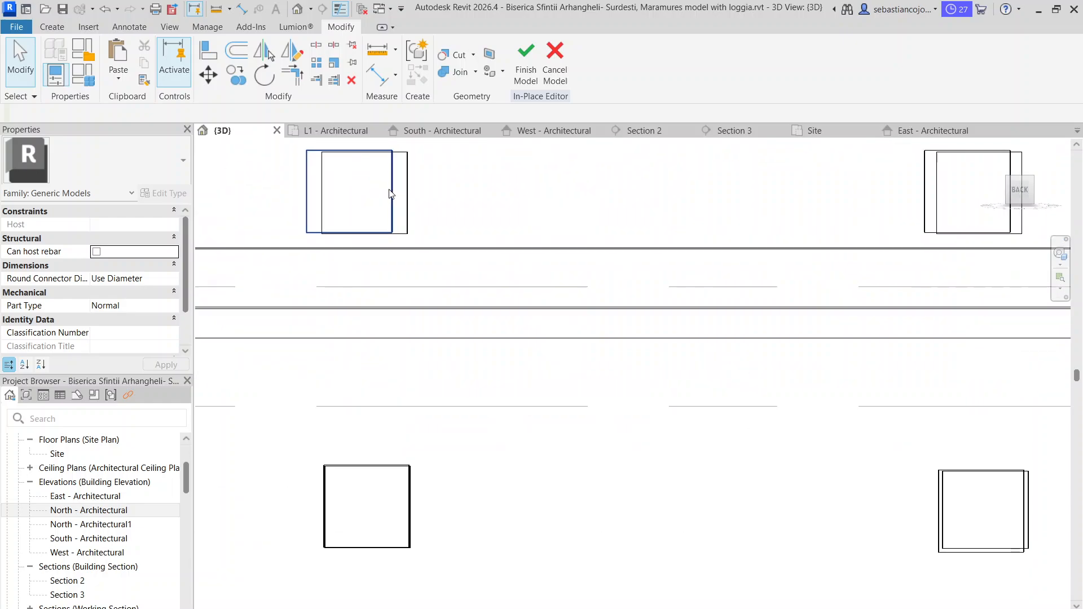
- Align two mismatched upper-row voids with their counterparts on the opposite wall, and finish the in-place void model
click(420, 196)
scroll(373, 175, down, 5)
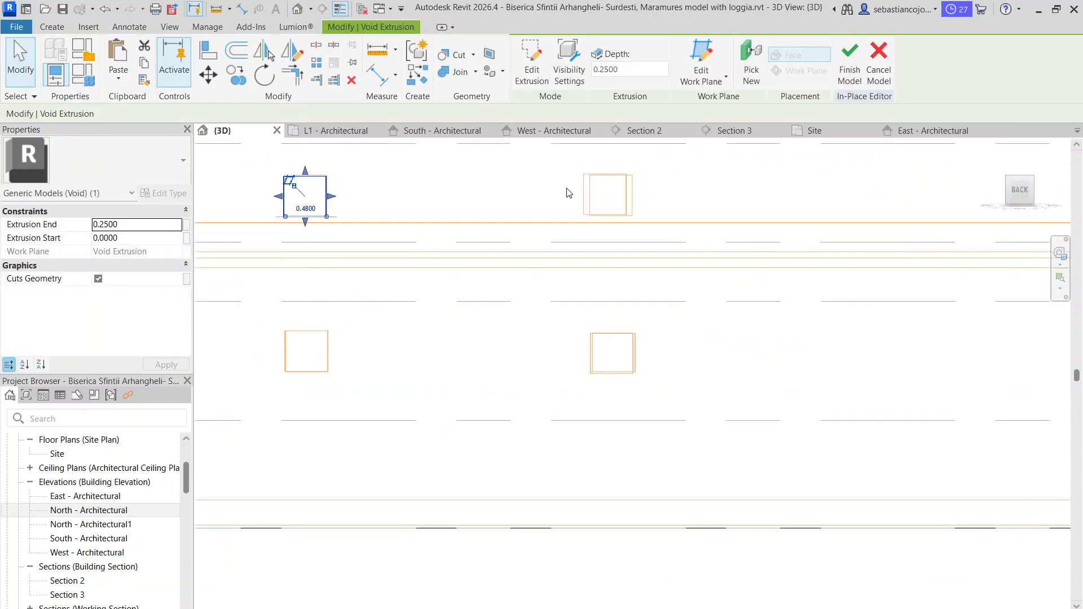
scroll(569, 191, up, 3)
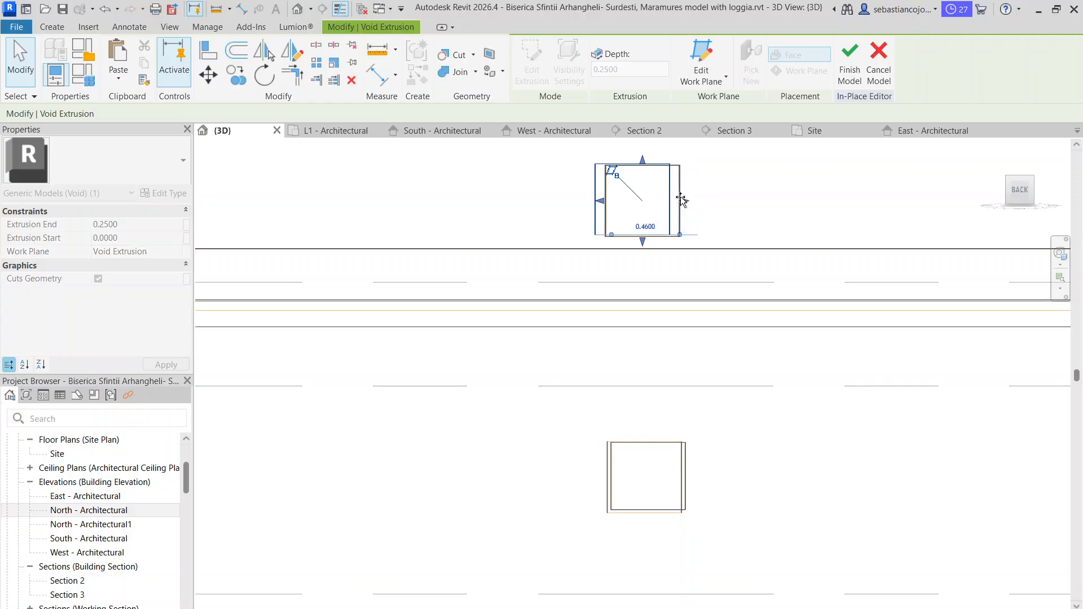
key(Escape)
scroll(701, 205, down, 5)
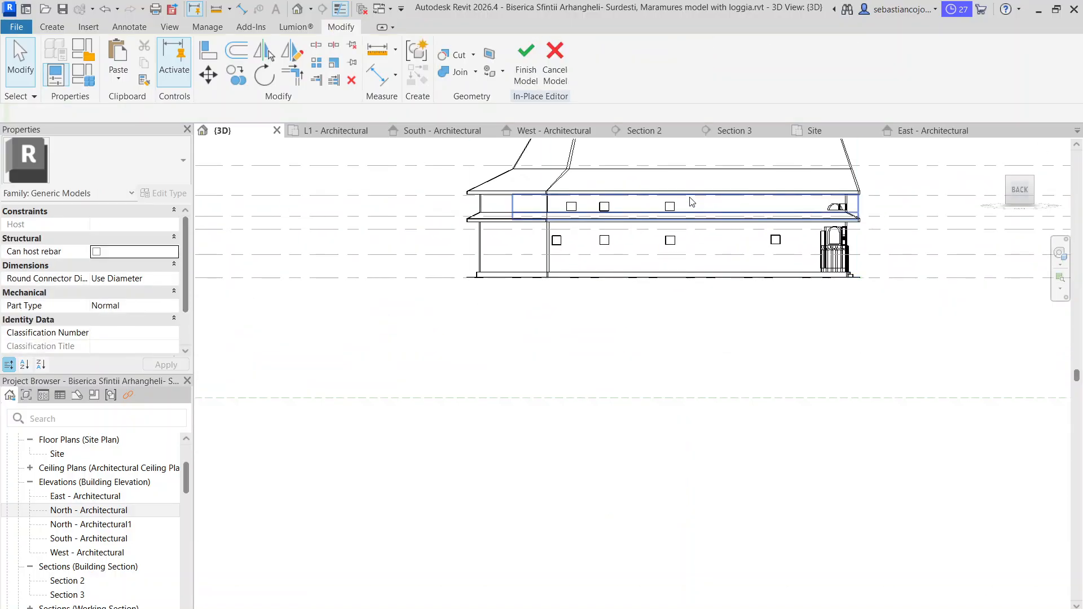
scroll(677, 226, up, 3)
scroll(534, 239, down, 4)
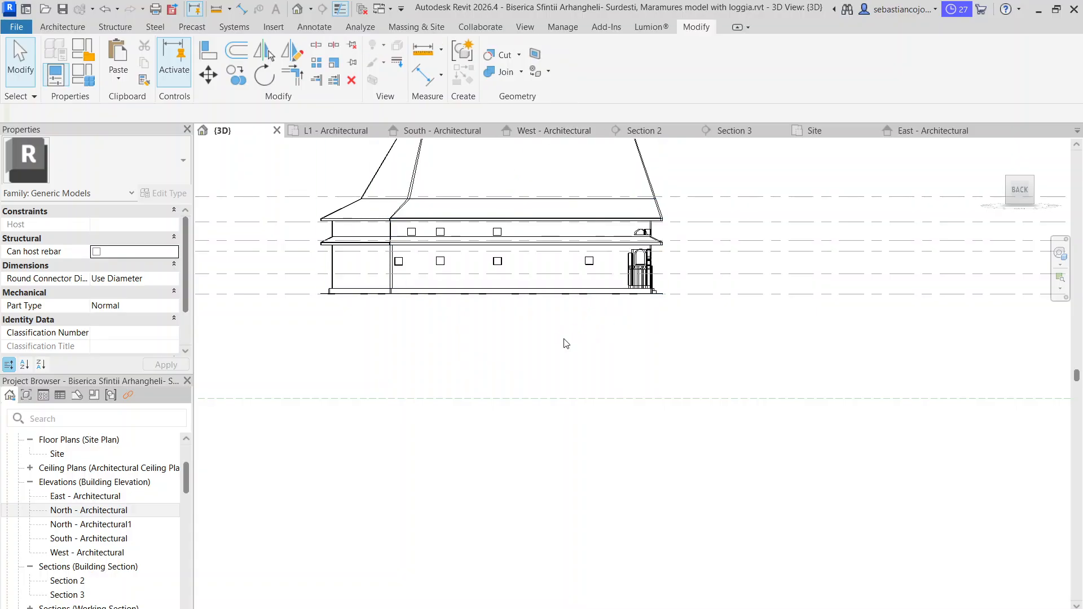
- Switch the 3D view's visual style to Hidden Line and examine the cut window openings along the north wall
shift+middle_drag(563, 340, 206, 561)
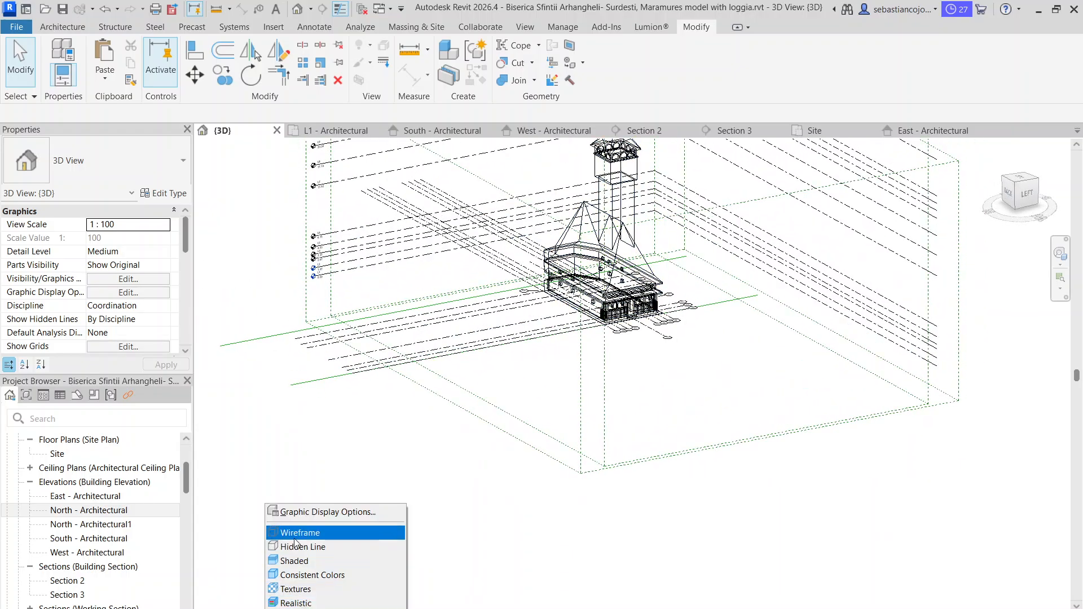
click(303, 547)
scroll(599, 298, up, 7)
scroll(530, 341, down, 4)
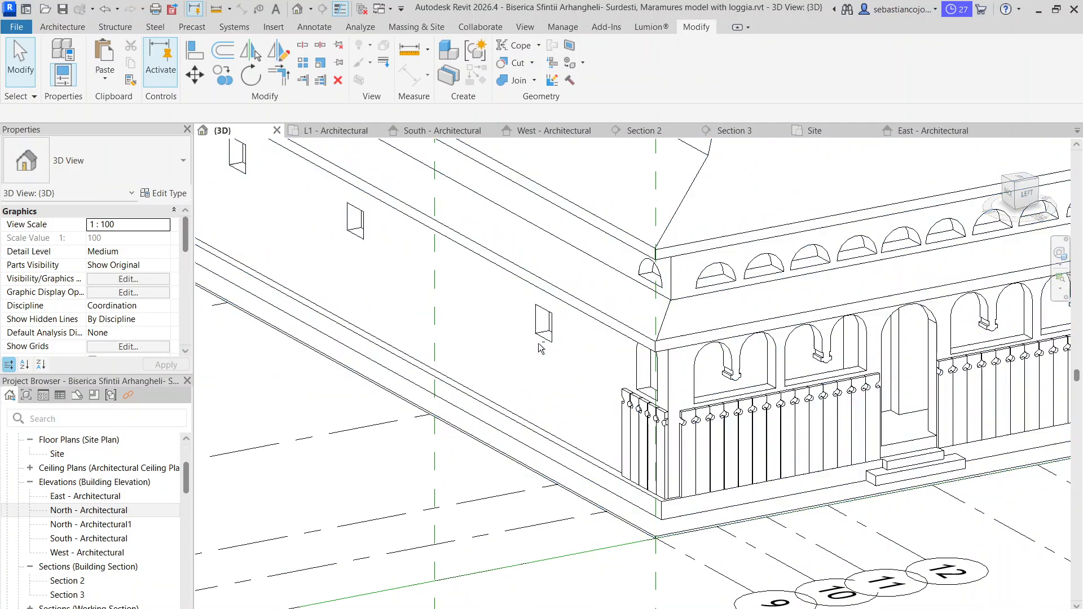
scroll(446, 242, up, 8)
scroll(524, 335, down, 4)
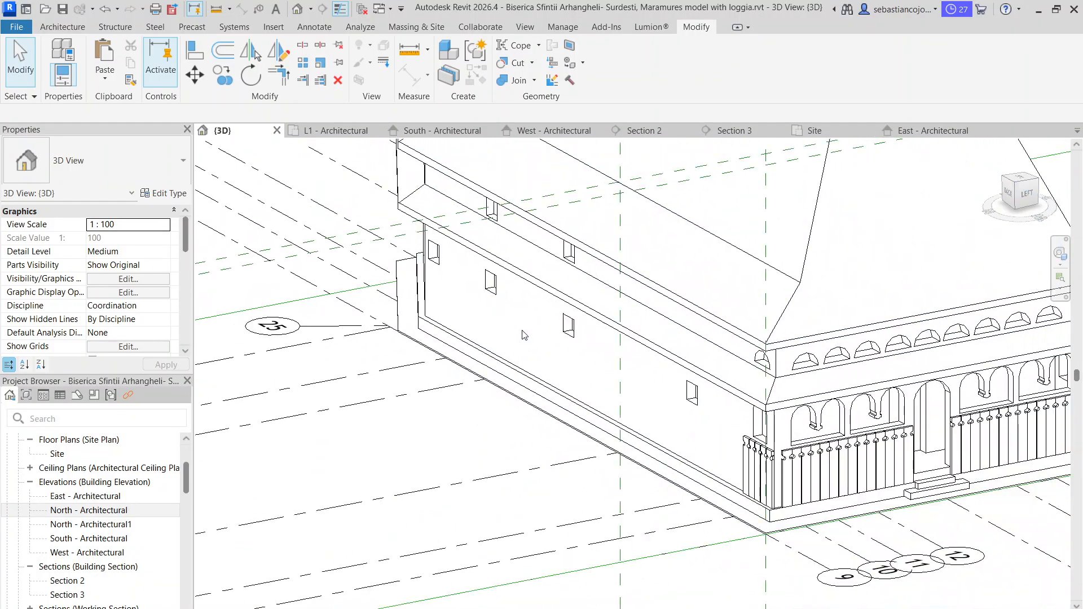
shift+middle_drag(525, 335, 485, 390)
scroll(696, 354, up, 4)
scroll(789, 361, up, 1)
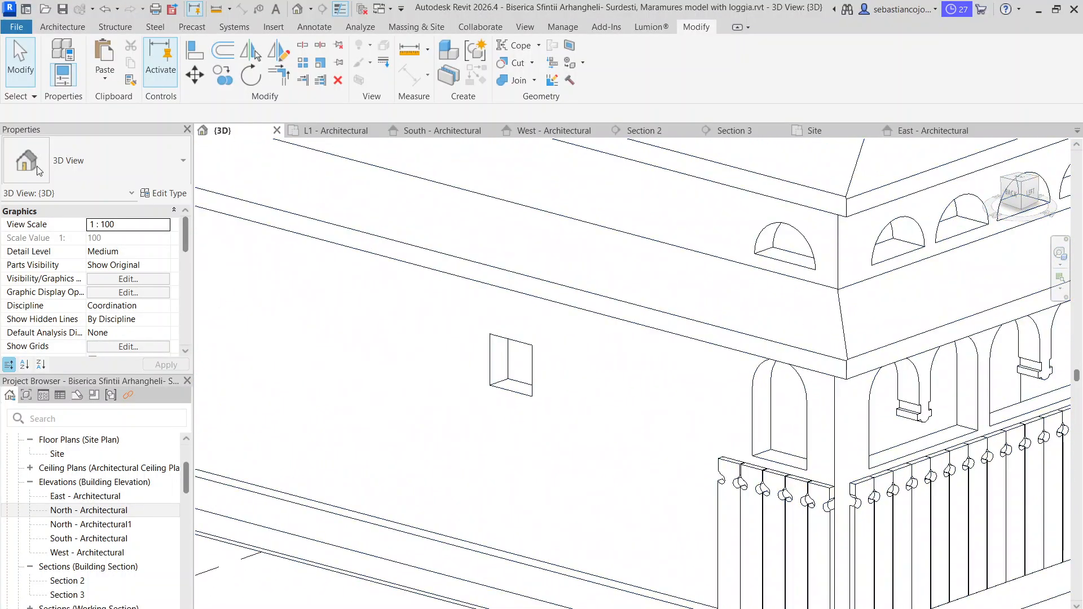
- Start an in-place Generic Models extrusion with its work plane on the sill of the north wall's lower opening nearest the loggia
click(66, 28)
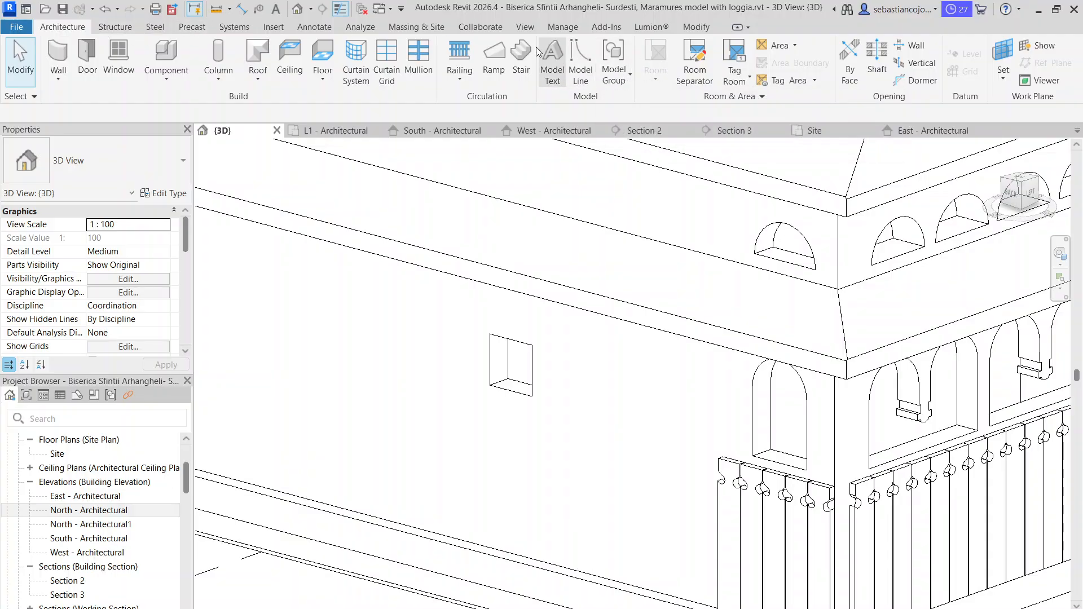
click(491, 380)
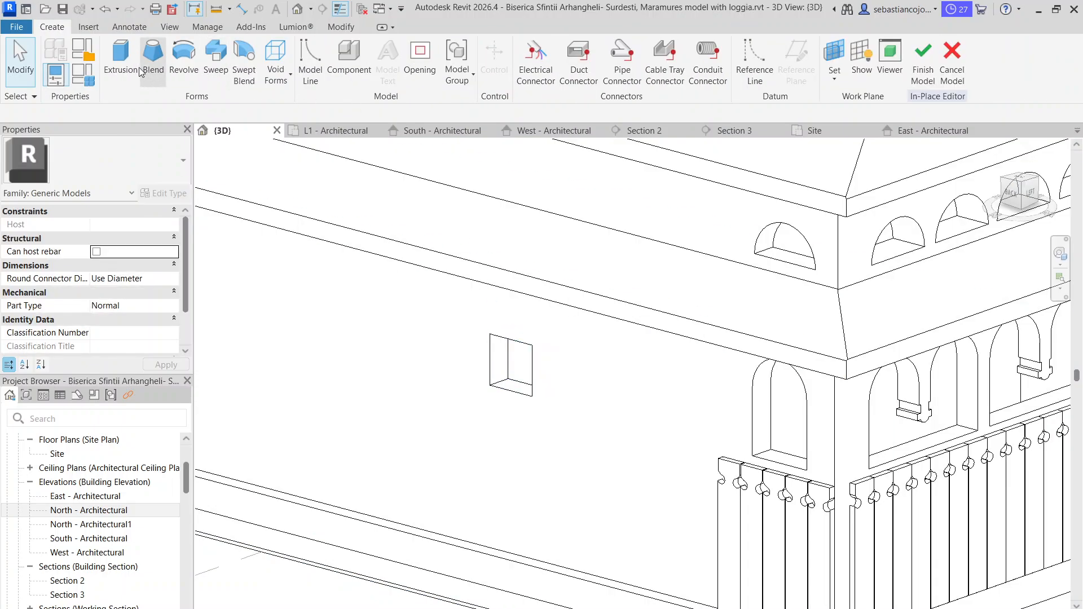
click(138, 68)
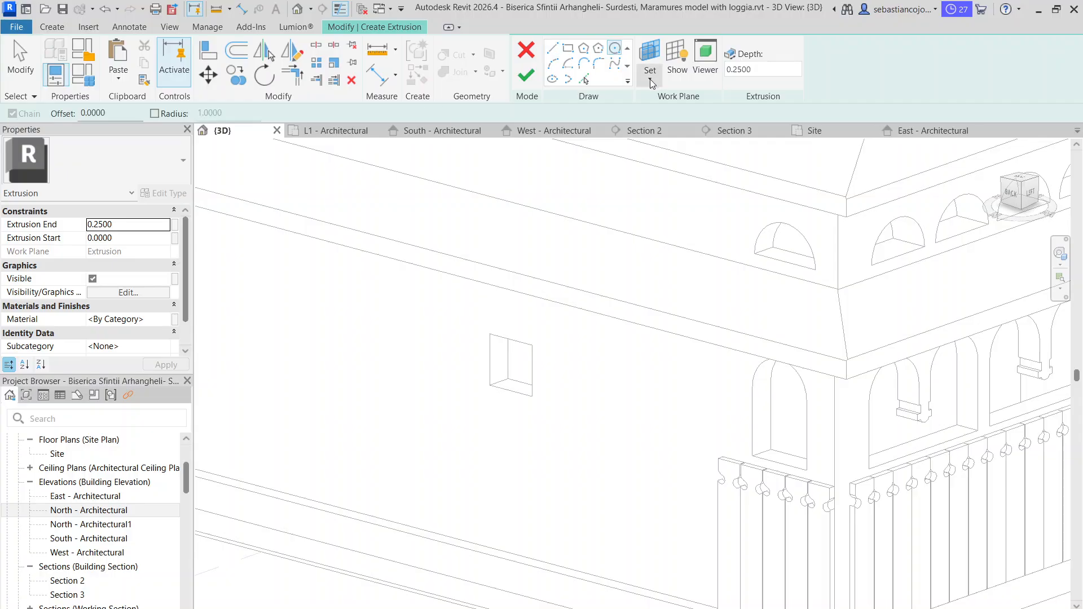
click(649, 83)
click(685, 125)
scroll(493, 366, up, 4)
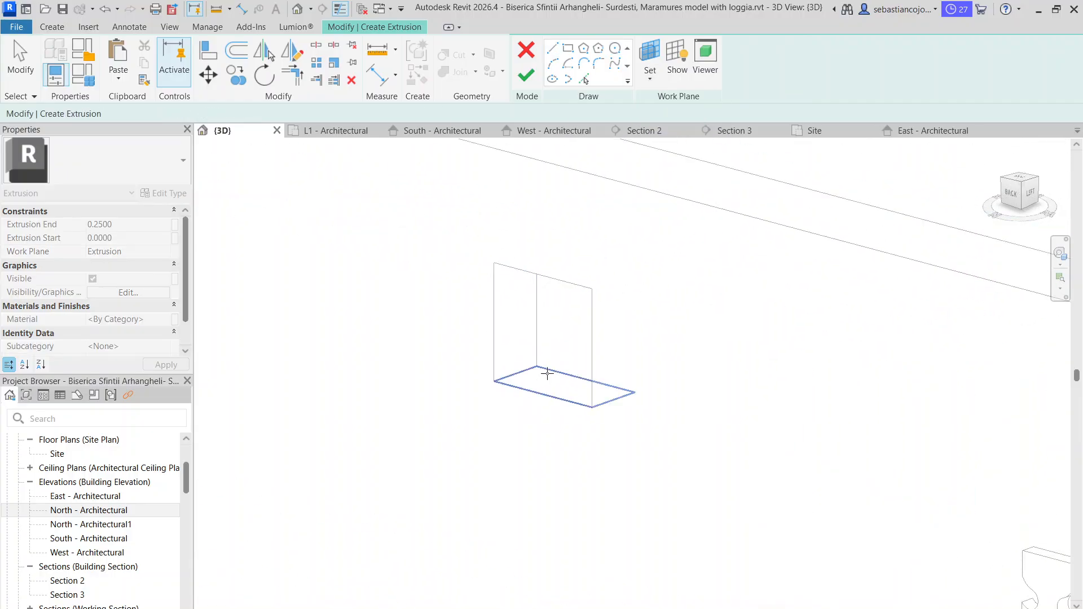
click(547, 373)
click(546, 403)
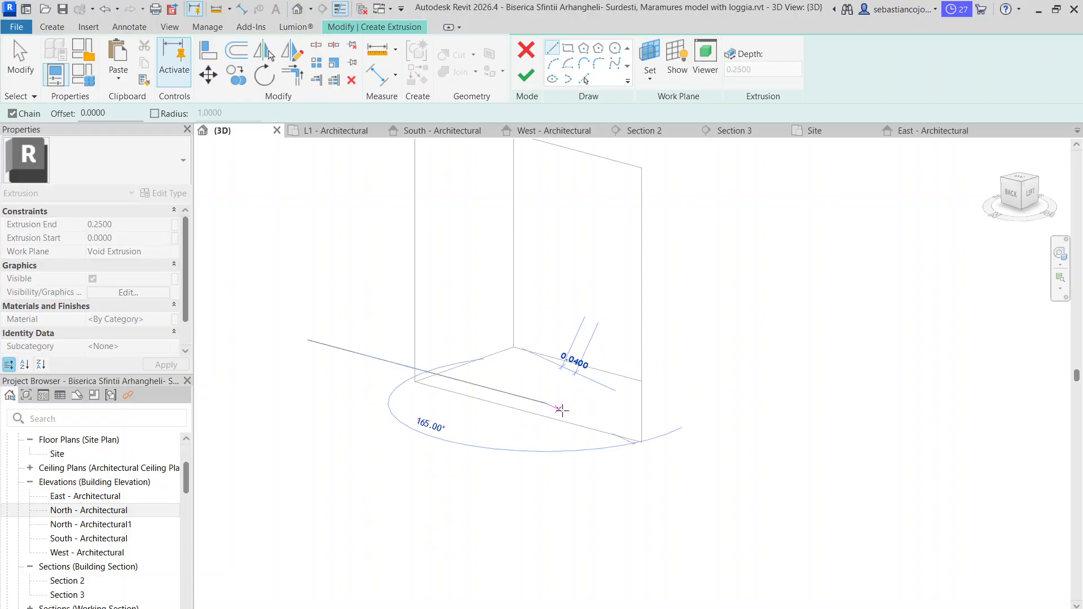
key(Escape)
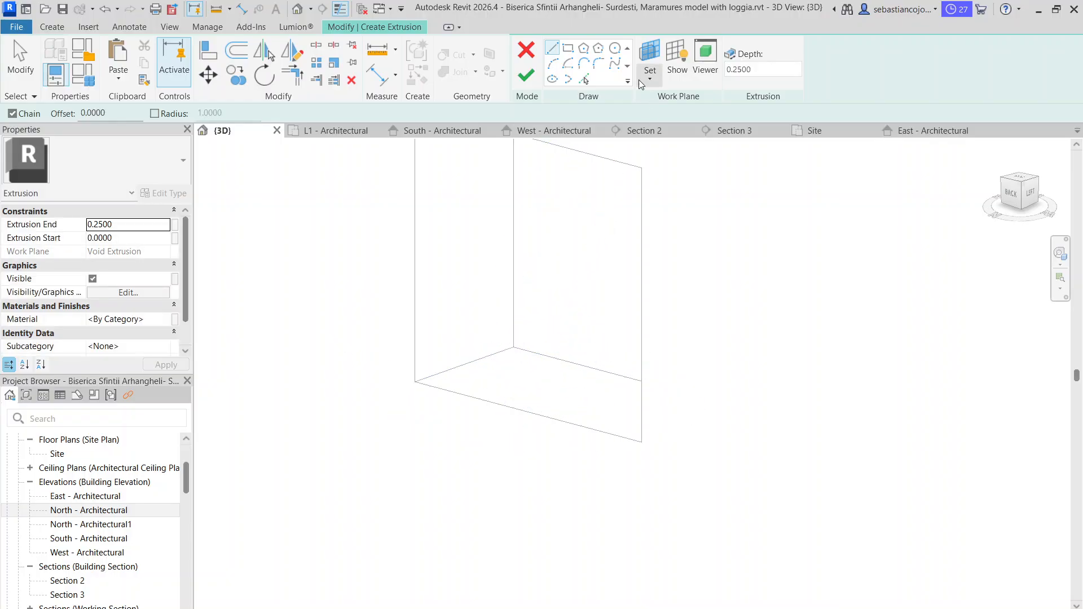
- Sketch a circle with a radius of about 0.02 in the middle of the opening's sill
click(614, 48)
click(538, 406)
scroll(544, 407, up, 2)
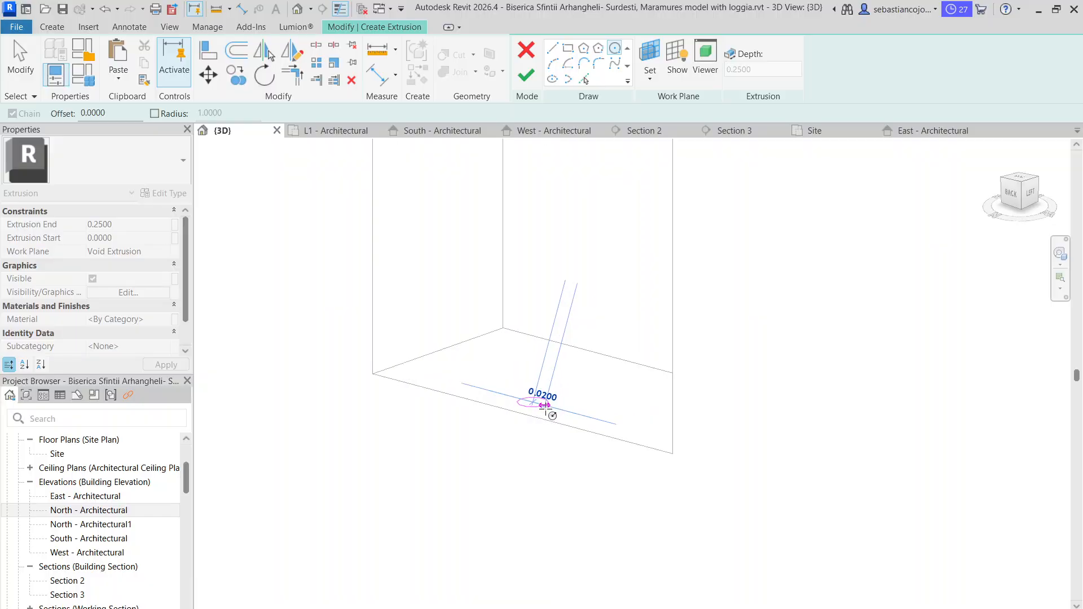
click(546, 410)
key(Escape)
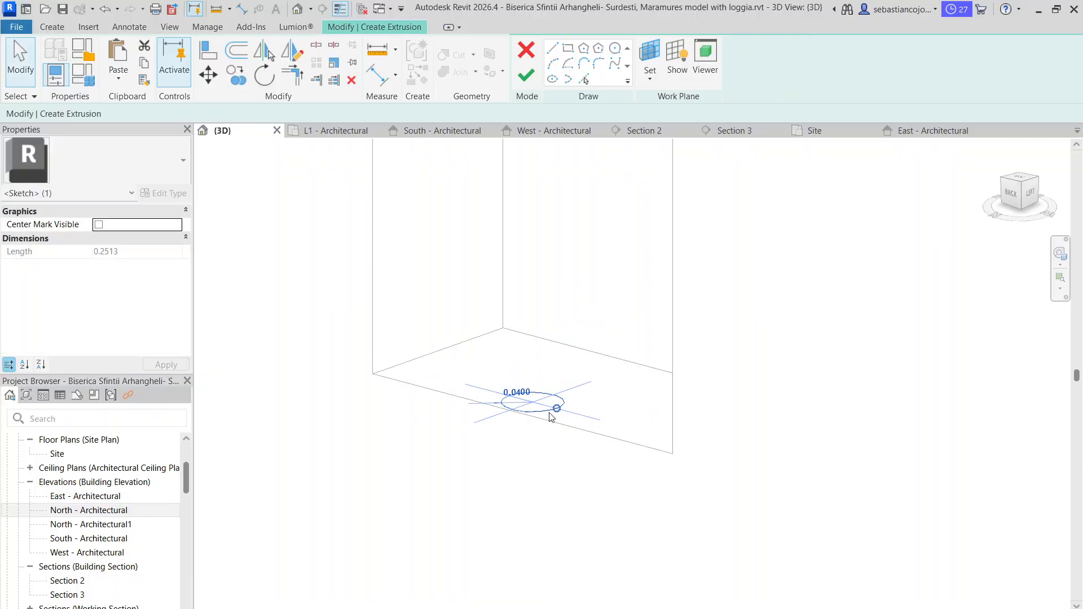
drag(549, 412, 542, 407)
scroll(542, 407, down, 3)
click(547, 329)
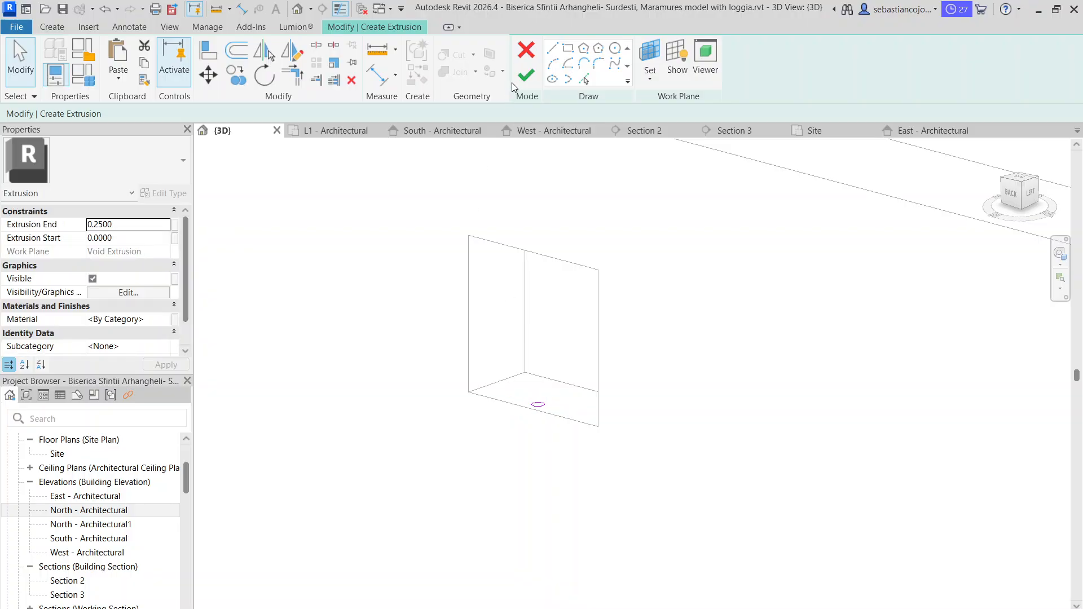
- Finish the circular extrusion and stretch its top to the head of the opening, about 0.48 high
click(525, 77)
drag(538, 279, 538, 243)
scroll(555, 282, down, 3)
click(603, 380)
scroll(602, 380, down, 3)
drag(598, 402, 633, 379)
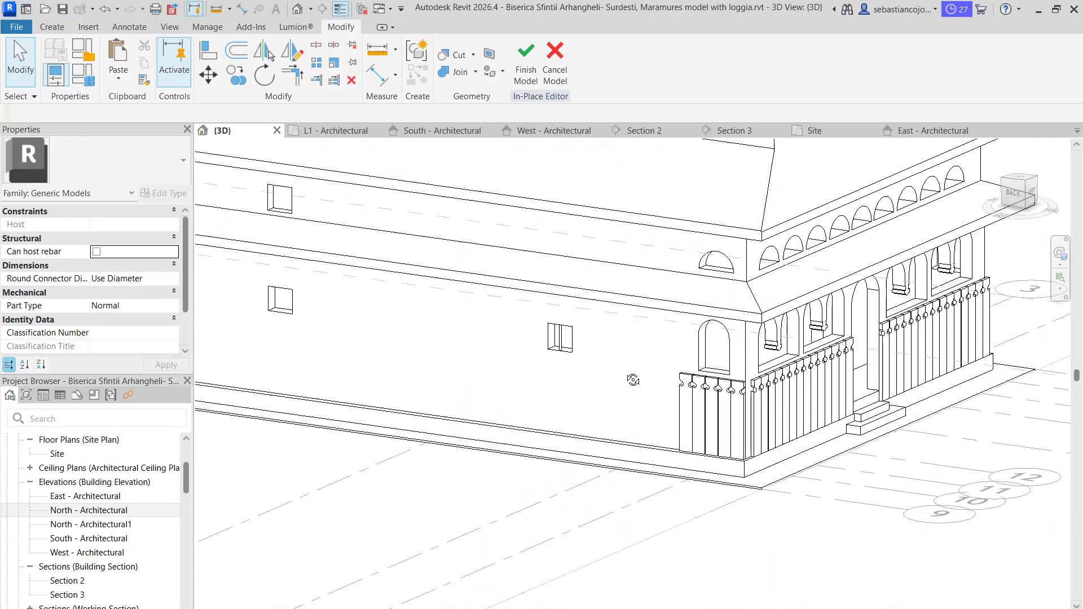
- Copy the round bar from its base centre into the middle of the second lower-row opening on the north wall
shift+middle_drag(634, 379, 638, 397)
scroll(568, 329, up, 3)
click(540, 288)
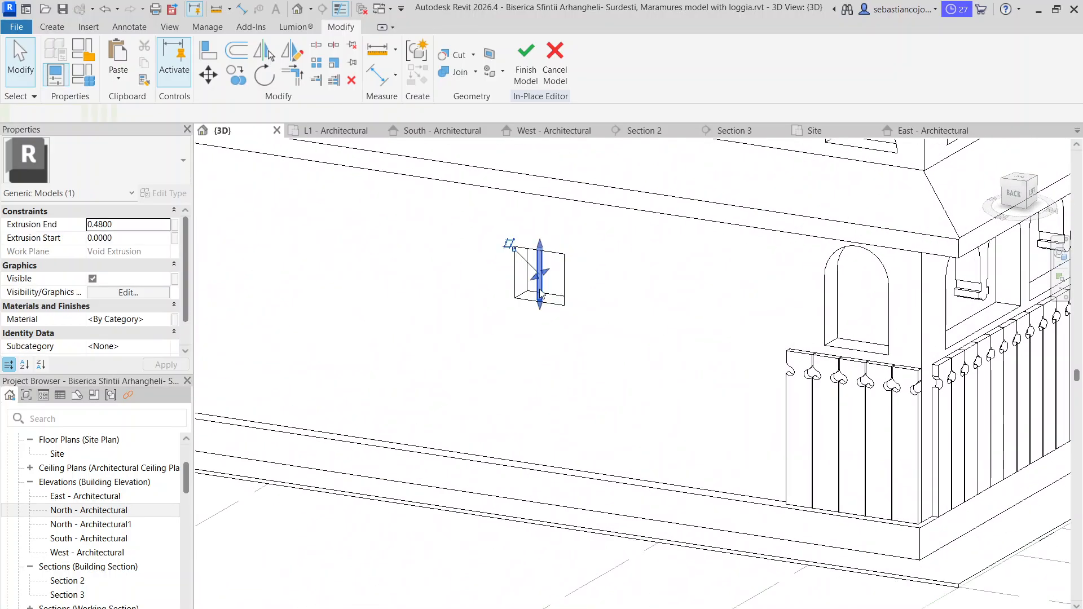
key(c)
key(o)
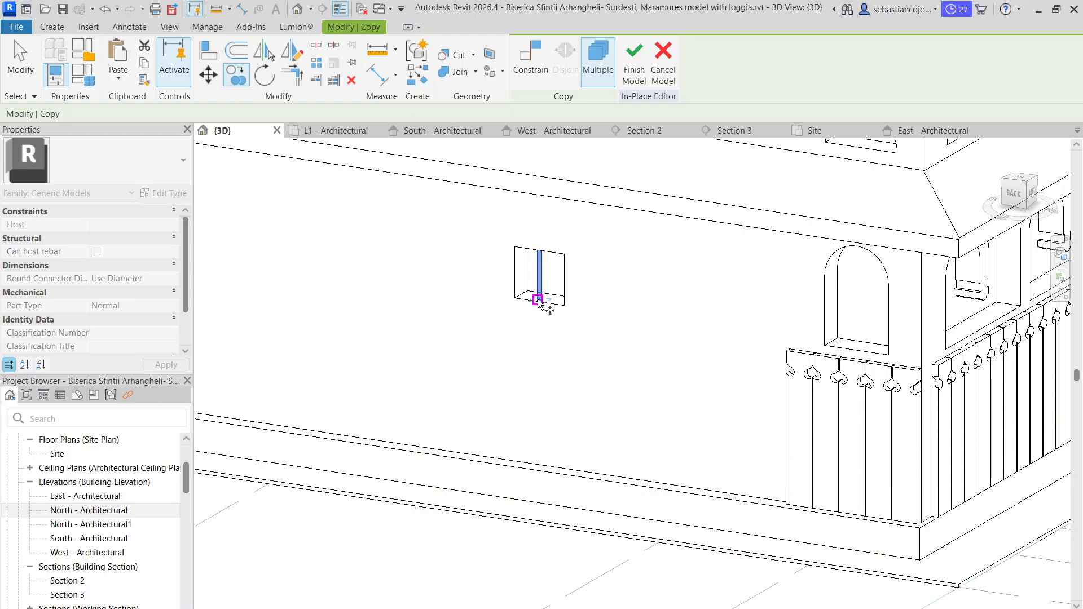
scroll(537, 315, down, 3)
scroll(260, 278, up, 4)
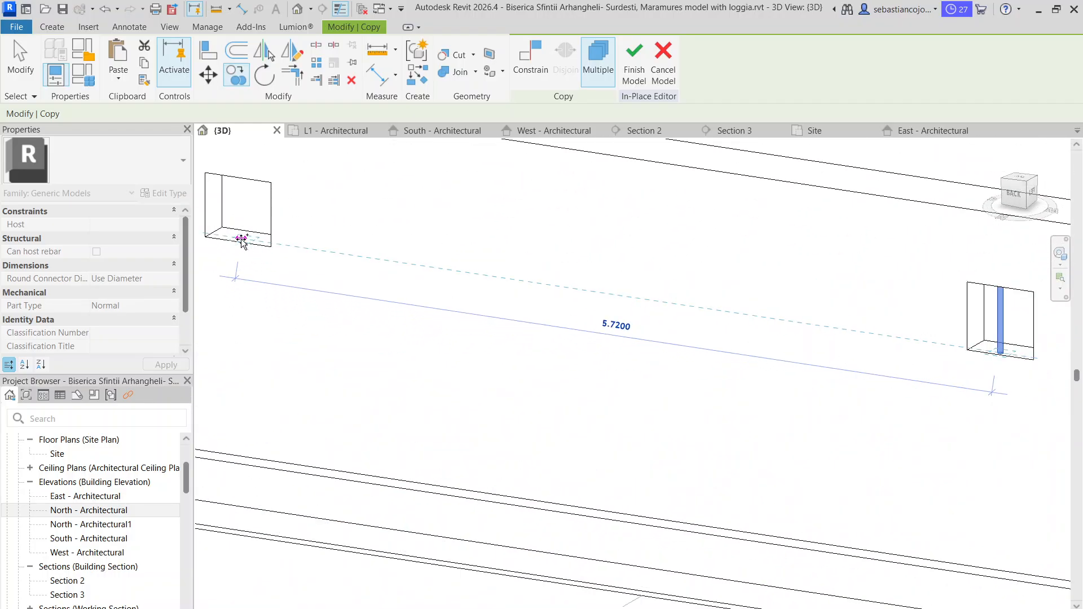
click(240, 240)
- Place further bar copies in the north wall's two remaining lower-row openings toward the east end
scroll(288, 282, down, 4)
middle_drag(286, 287, 821, 331)
scroll(639, 281, up, 4)
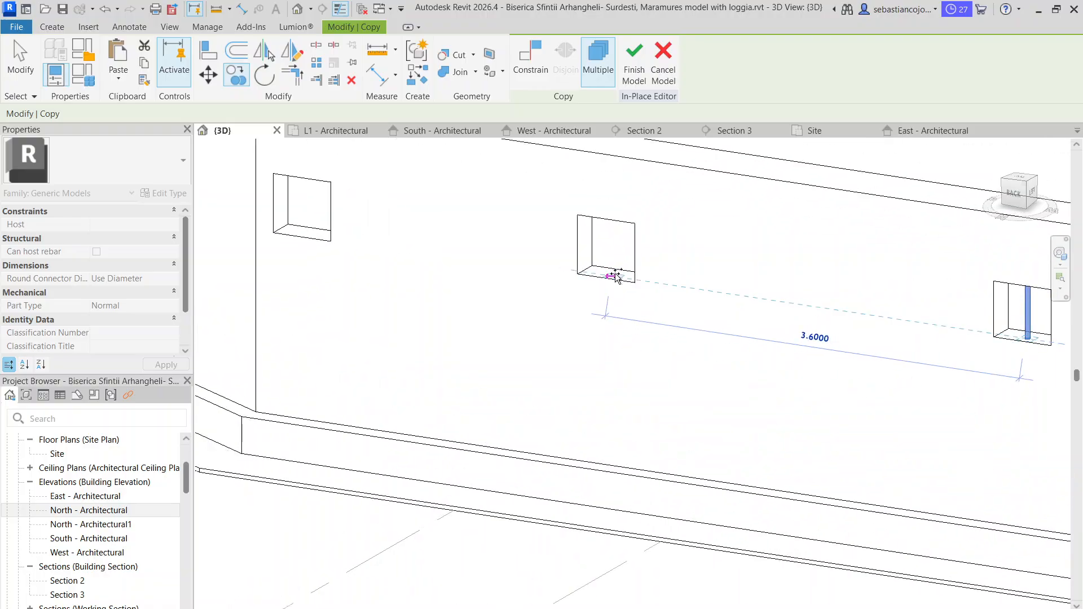
click(611, 275)
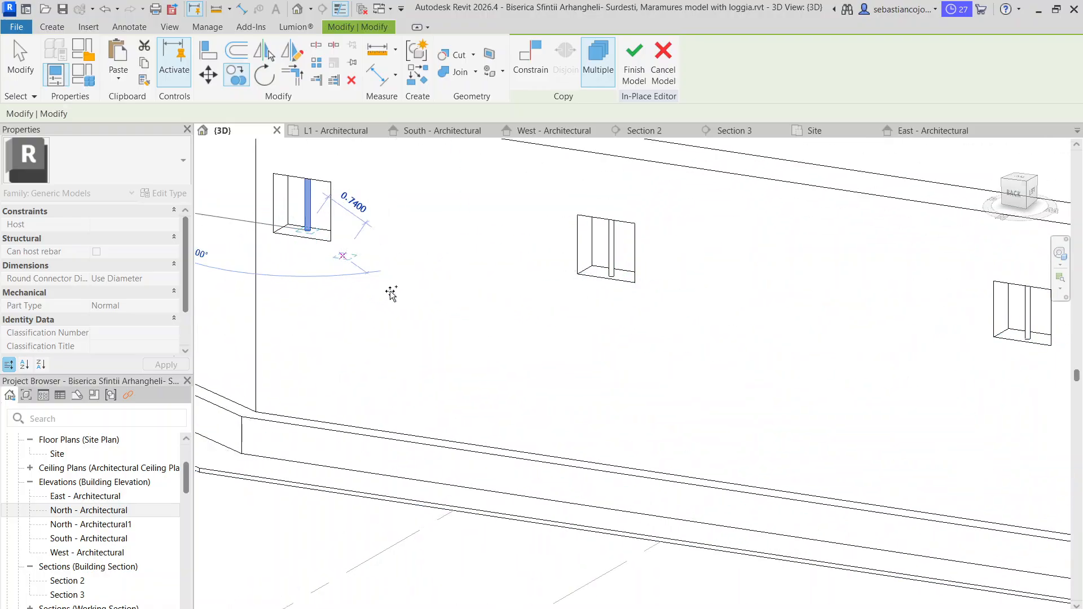
- Place a copy of the bar on the sill of the south wall's lower-row opening nearest the loggia
scroll(445, 319, down, 4)
scroll(445, 318, down, 2)
shift+middle_drag(518, 338, 865, 346)
scroll(865, 345, down, 2)
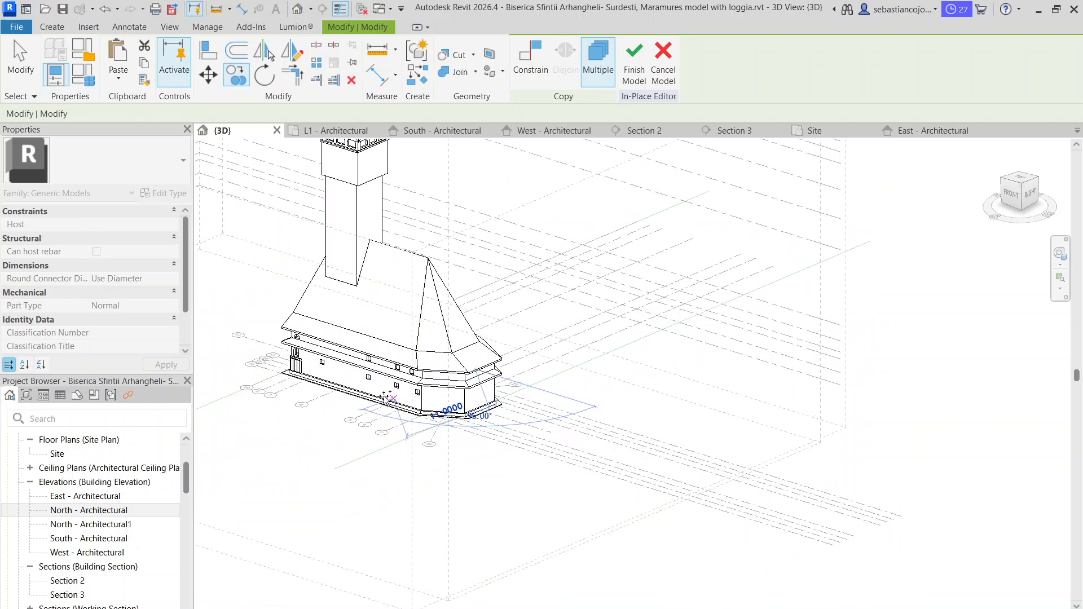
scroll(299, 356, up, 4)
scroll(324, 372, up, 5)
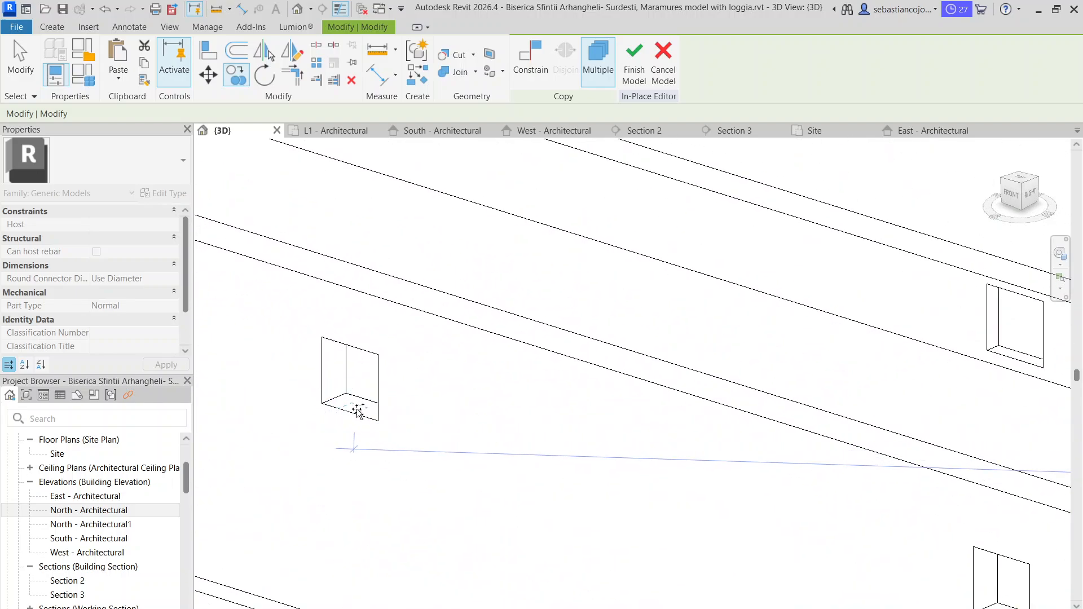
scroll(358, 410, up, 2)
scroll(359, 391, up, 2)
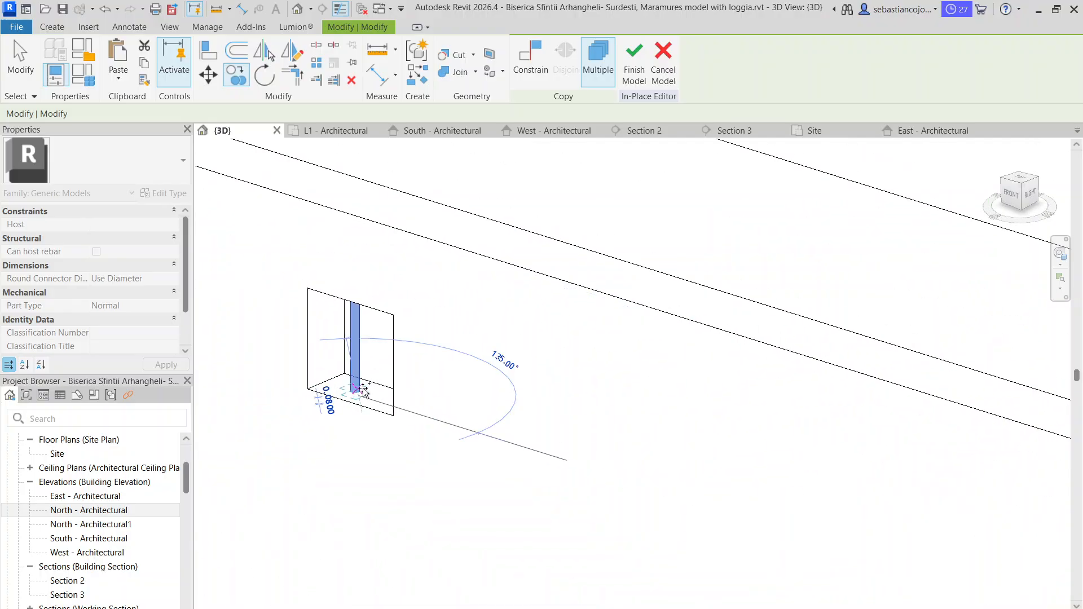
- Copy the bar into the three remaining lower-row openings along the south wall
scroll(361, 389, down, 3)
scroll(633, 448, up, 5)
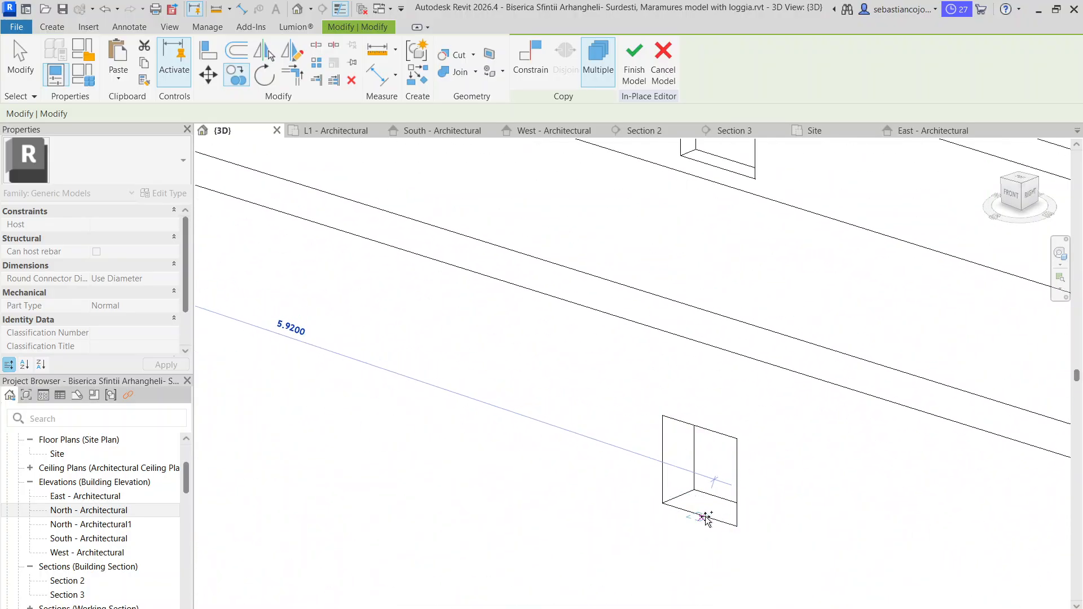
scroll(708, 510, up, 2)
scroll(706, 514, down, 3)
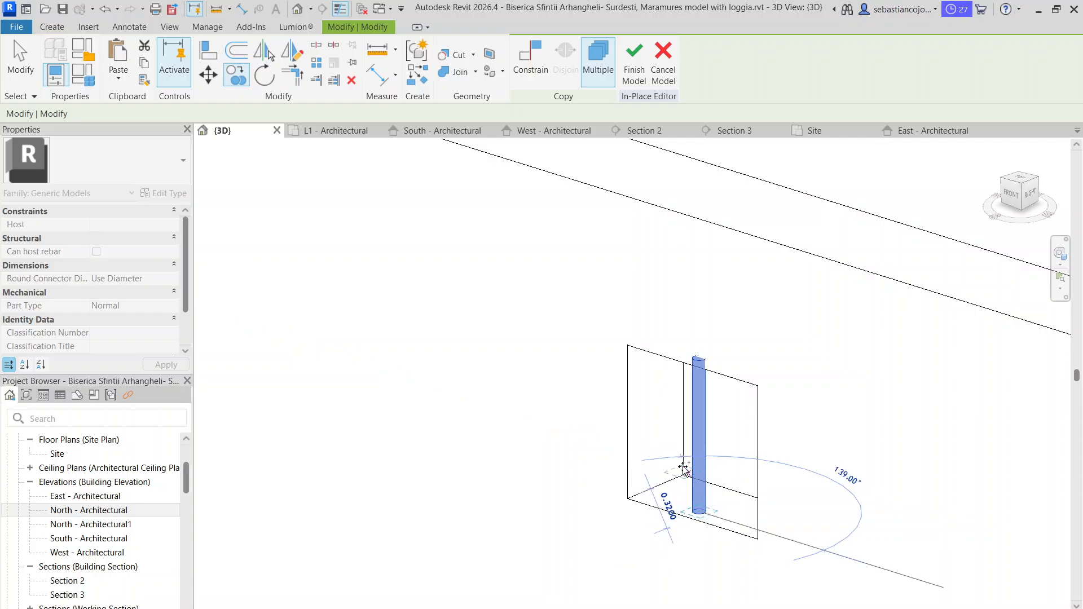
scroll(451, 313, up, 3)
scroll(470, 314, up, 2)
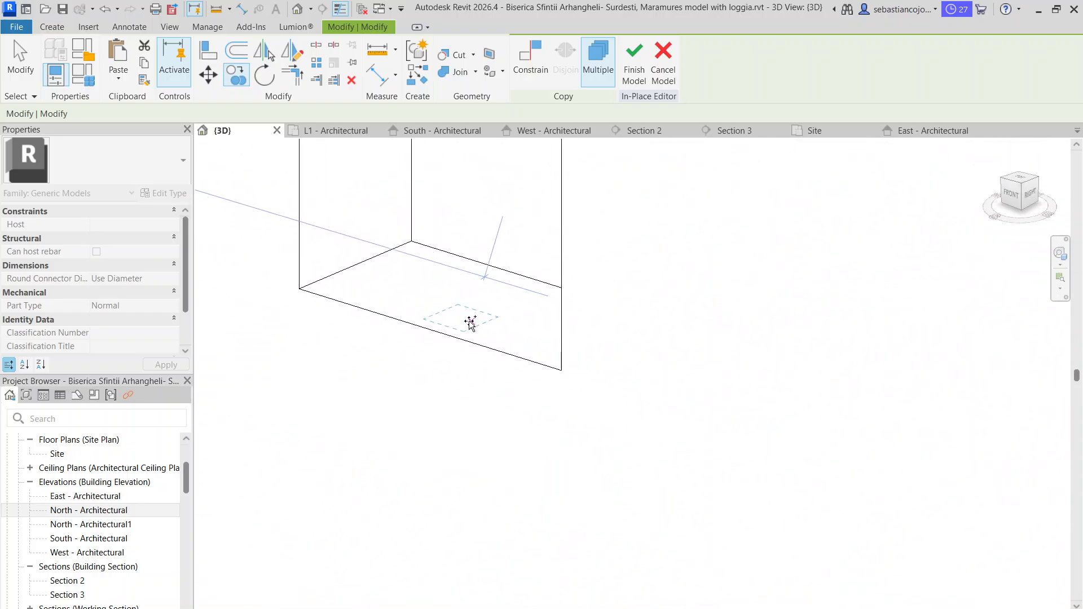
scroll(568, 314, down, 3)
scroll(906, 433, up, 3)
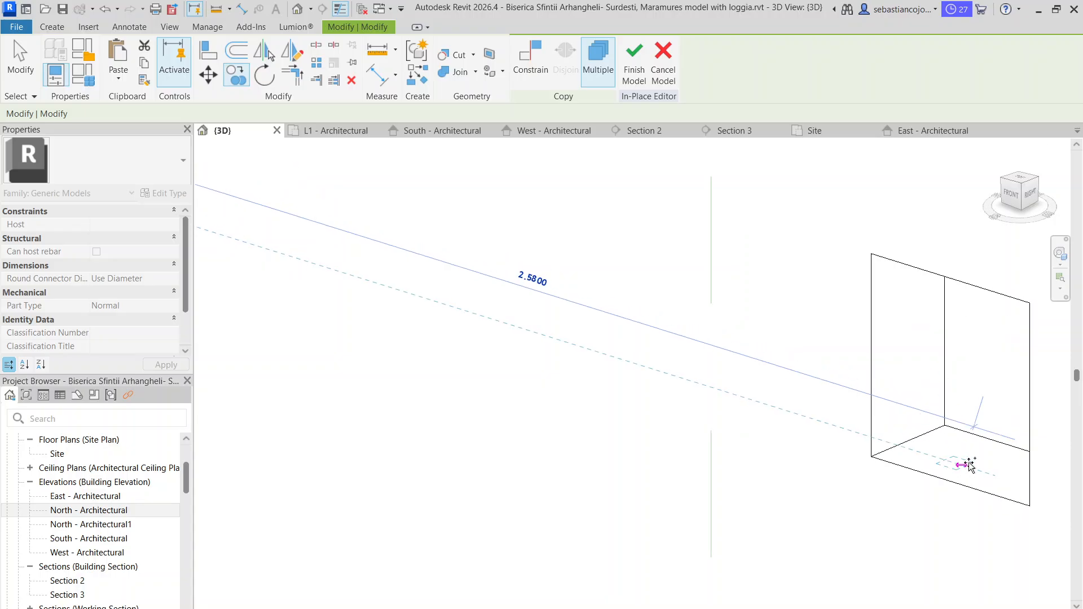
scroll(963, 465, up, 2)
scroll(919, 442, down, 4)
- Shorten the last copied bar on the south wall so its top meets the upper edge of its lower-row opening
scroll(665, 363, up, 5)
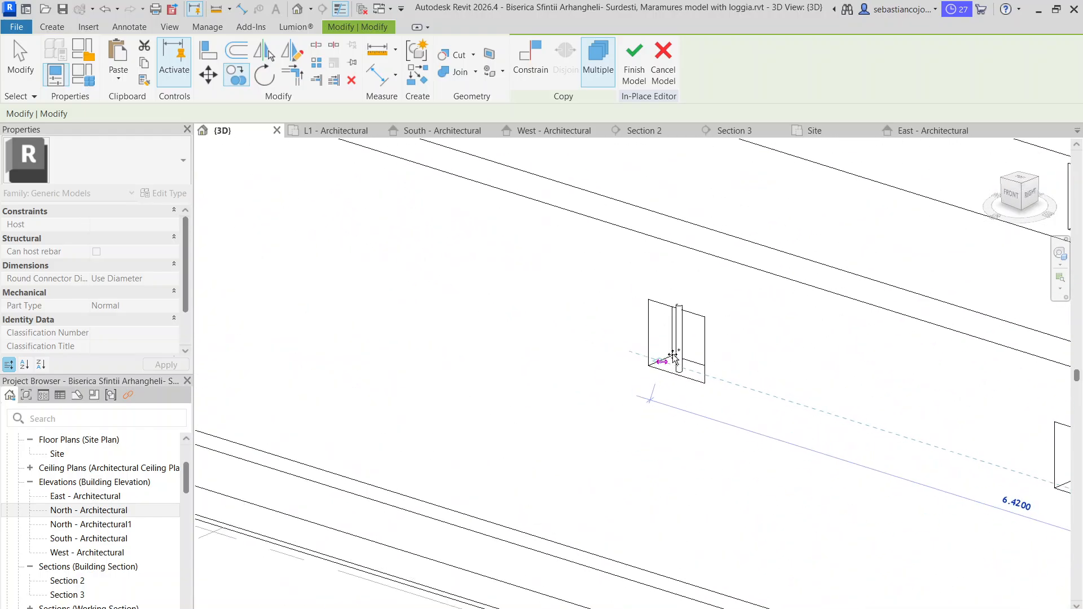
click(708, 433)
drag(709, 434, 700, 428)
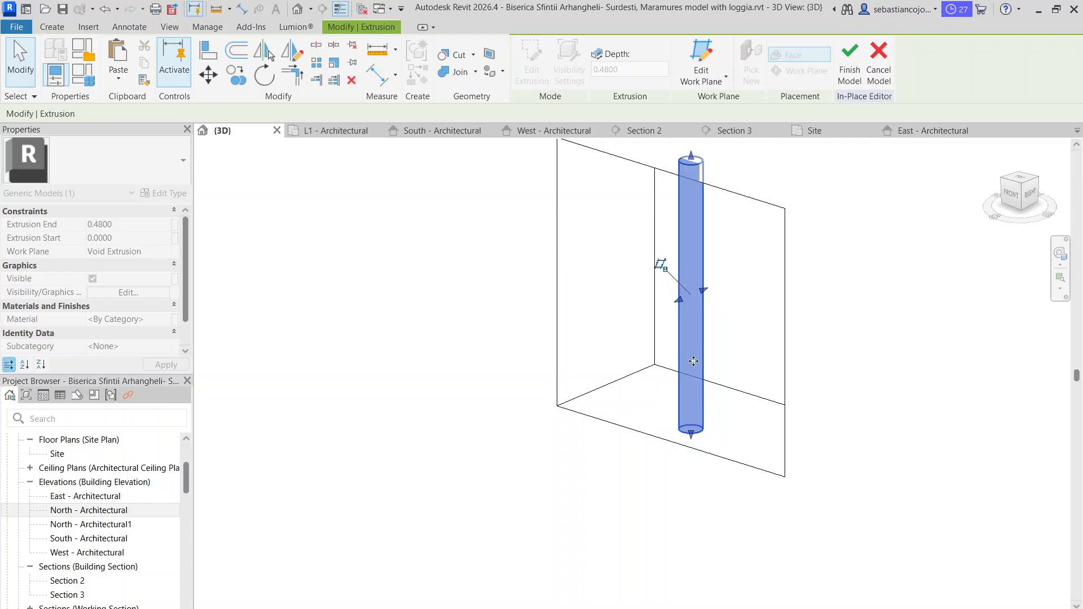
key(Escape)
click(687, 165)
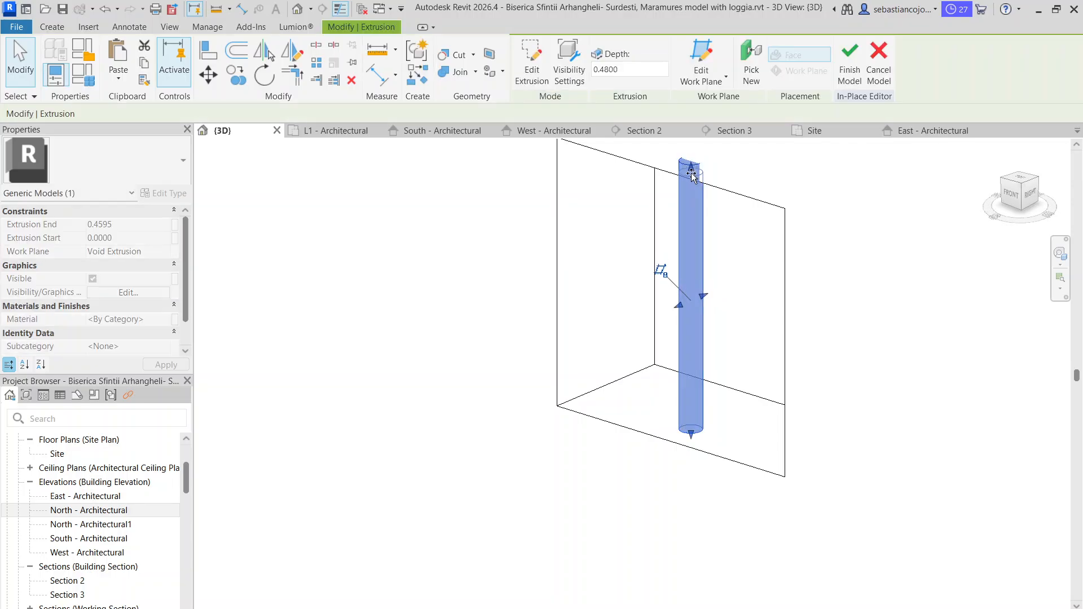
click(744, 280)
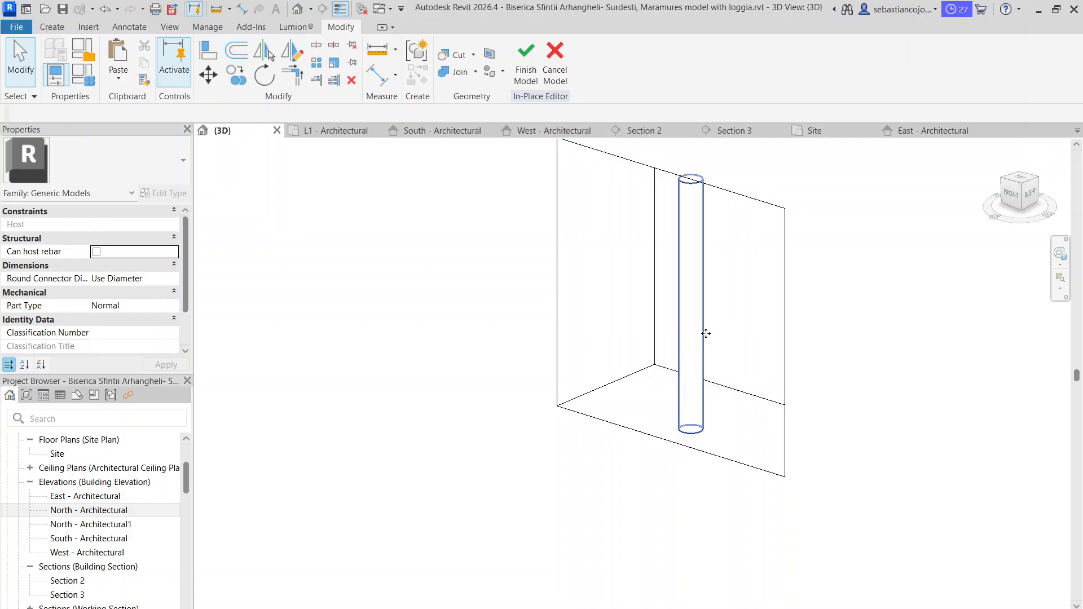
drag(705, 333, 709, 320)
click(741, 319)
scroll(742, 319, down, 3)
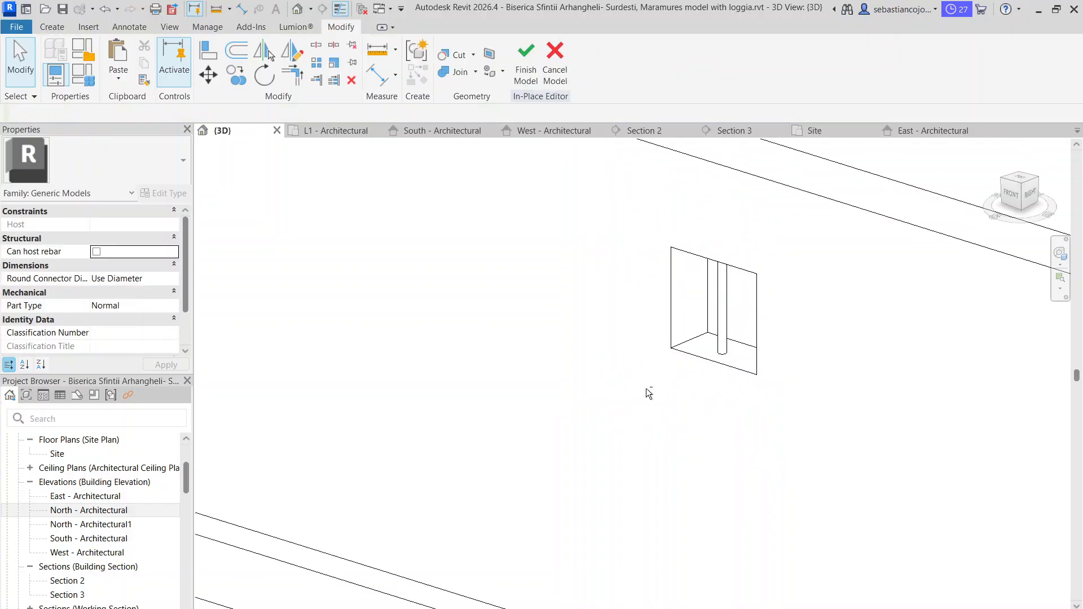
- Start an extrusion similar to a lower-row bar on the south wall, based on the sill of the upper-row opening directly above
shift+middle_drag(648, 391, 481, 370)
scroll(630, 354, down, 5)
scroll(621, 354, up, 8)
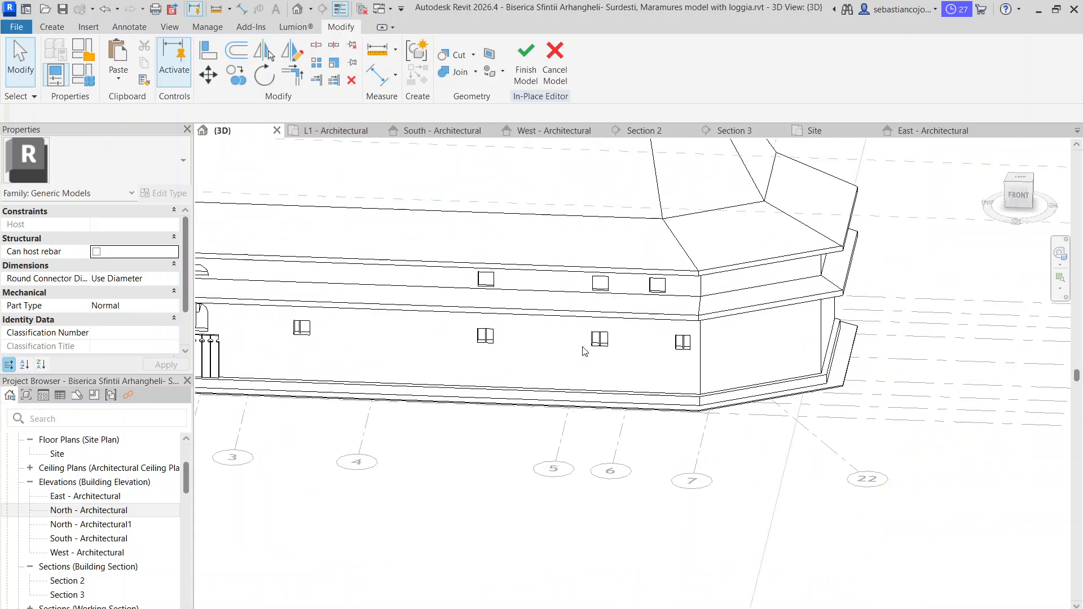
click(369, 319)
right_click(386, 333)
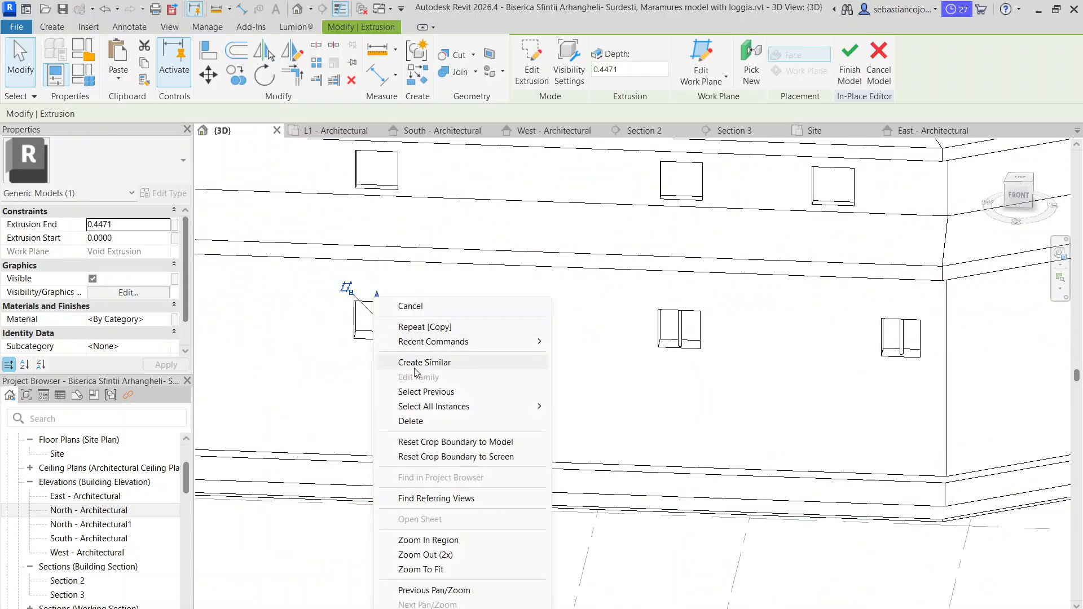
click(394, 362)
scroll(390, 336, up, 4)
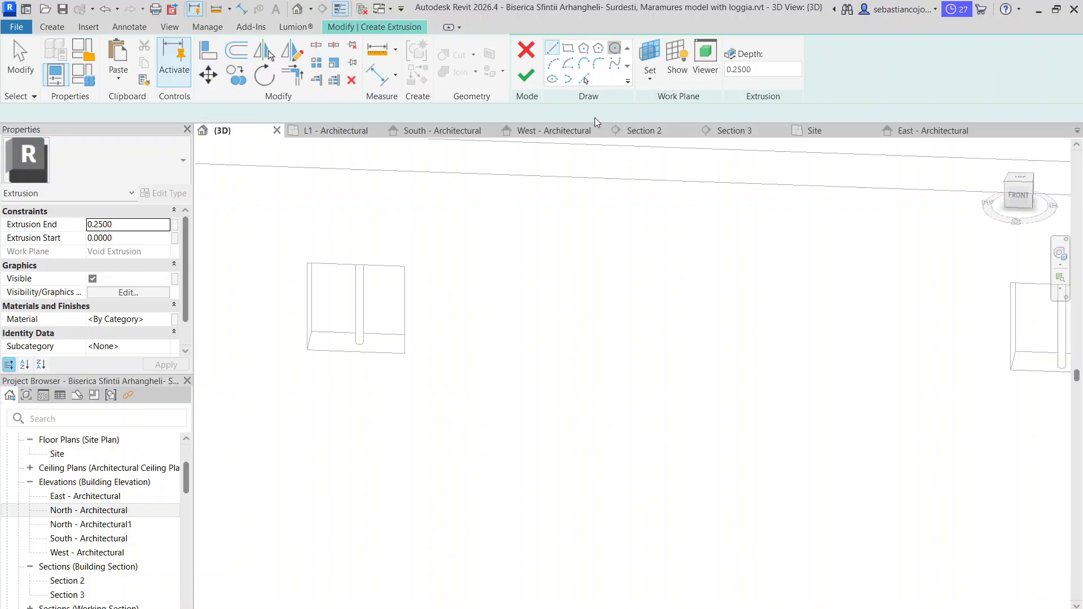
key(Escape)
scroll(508, 326, down, 3)
scroll(443, 217, up, 3)
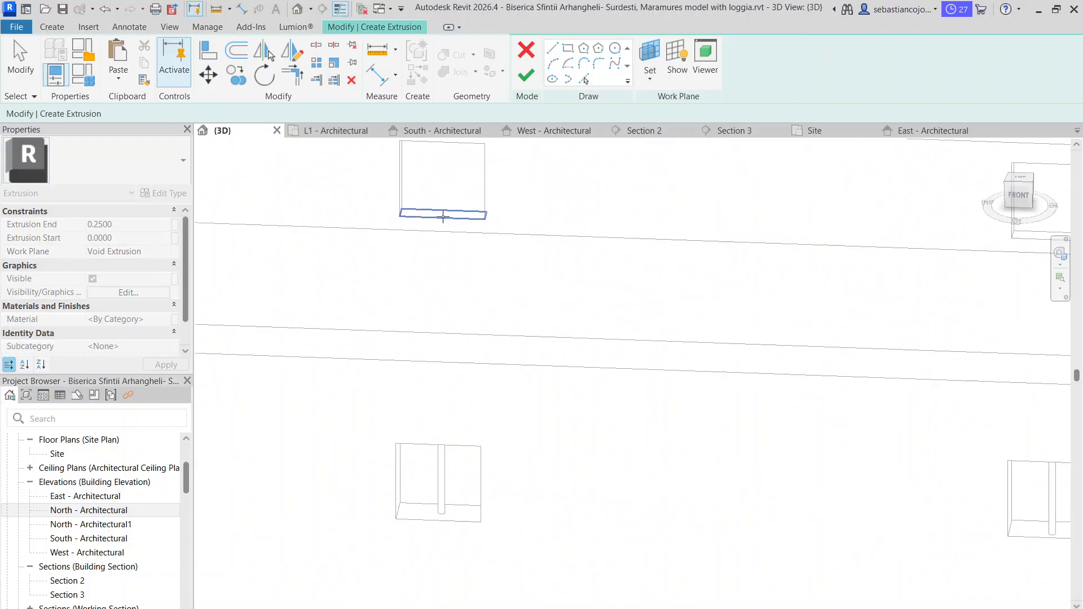
key(l)
key(i)
scroll(439, 213, up, 2)
- Sketch a circle of 0.02 radius in the middle of the upper opening's sill and extrude it 0.48 up to the opening's top
click(615, 48)
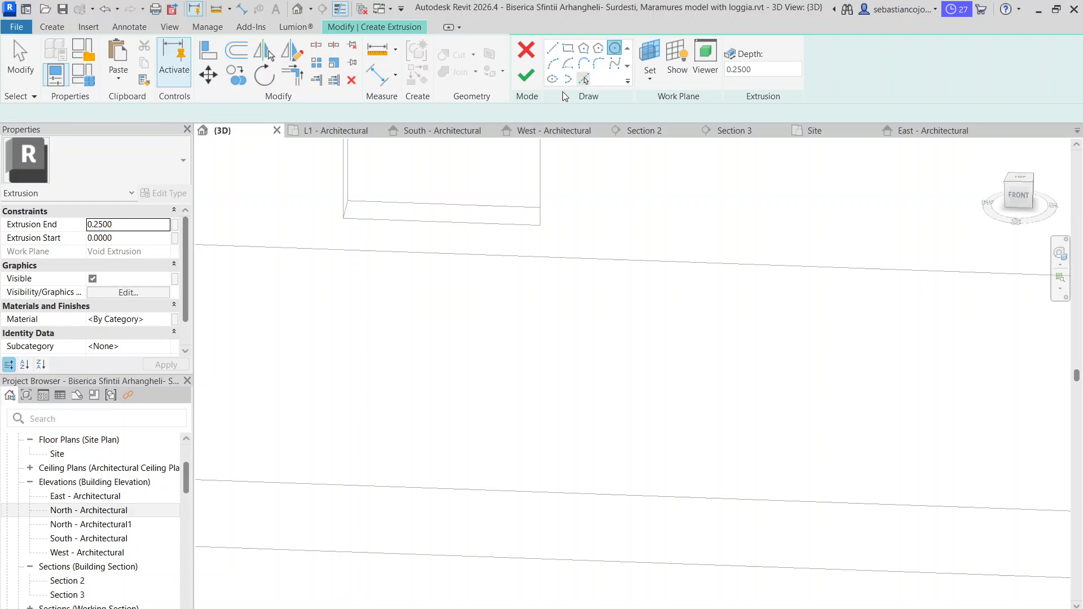
scroll(458, 229, up, 2)
click(459, 224)
click(475, 225)
scroll(471, 226, down, 3)
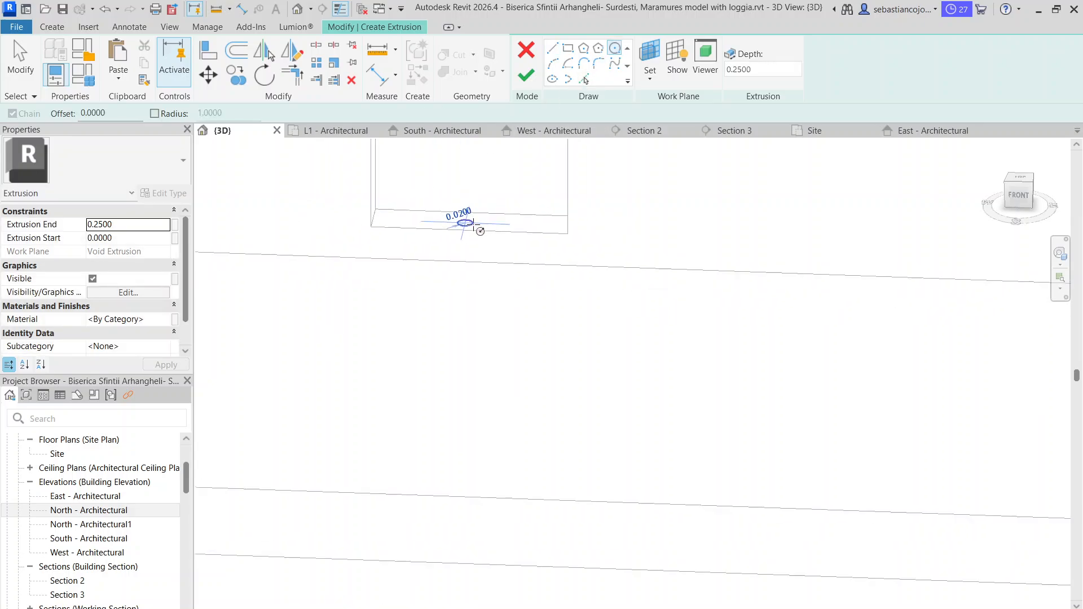
click(525, 75)
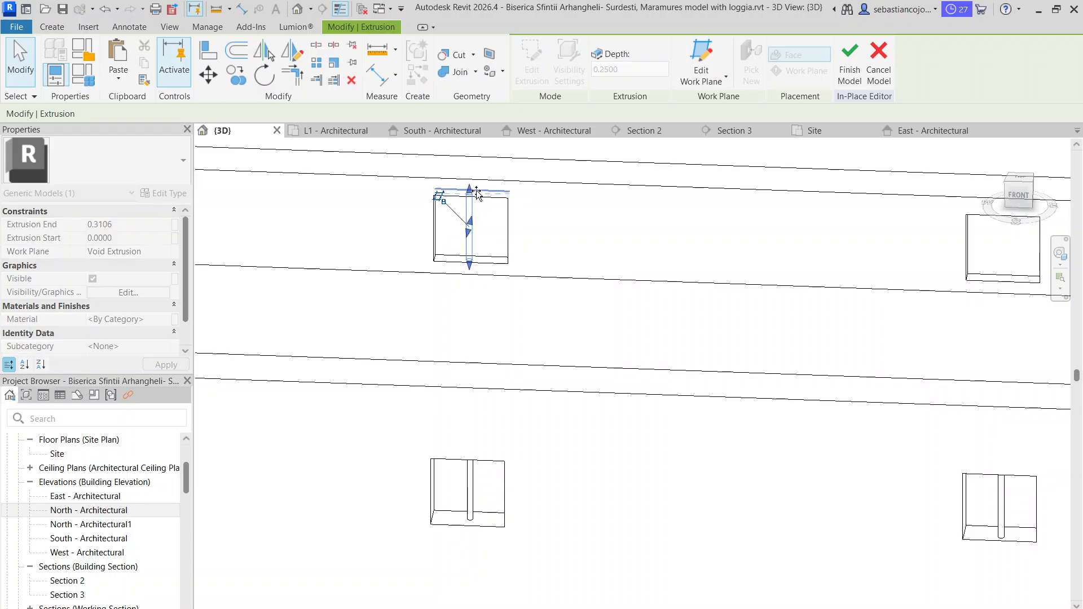
scroll(474, 225, down, 2)
key(Escape)
- Copy the new bar from its base into the south wall's two other upper-row openings toward the east end
click(476, 228)
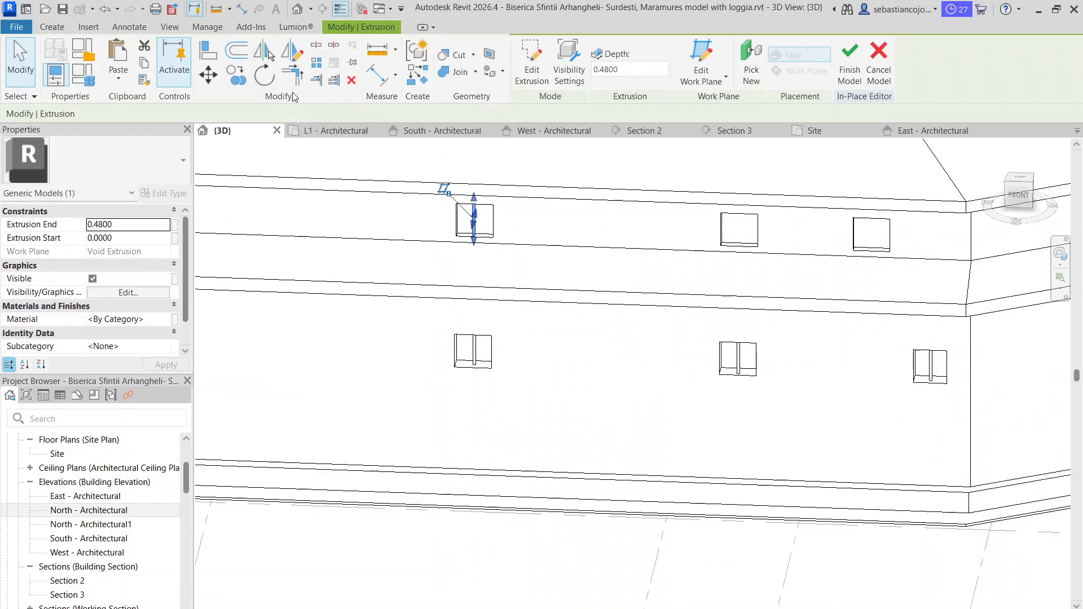
click(236, 75)
scroll(481, 237, up, 1)
click(481, 238)
scroll(769, 290, up, 2)
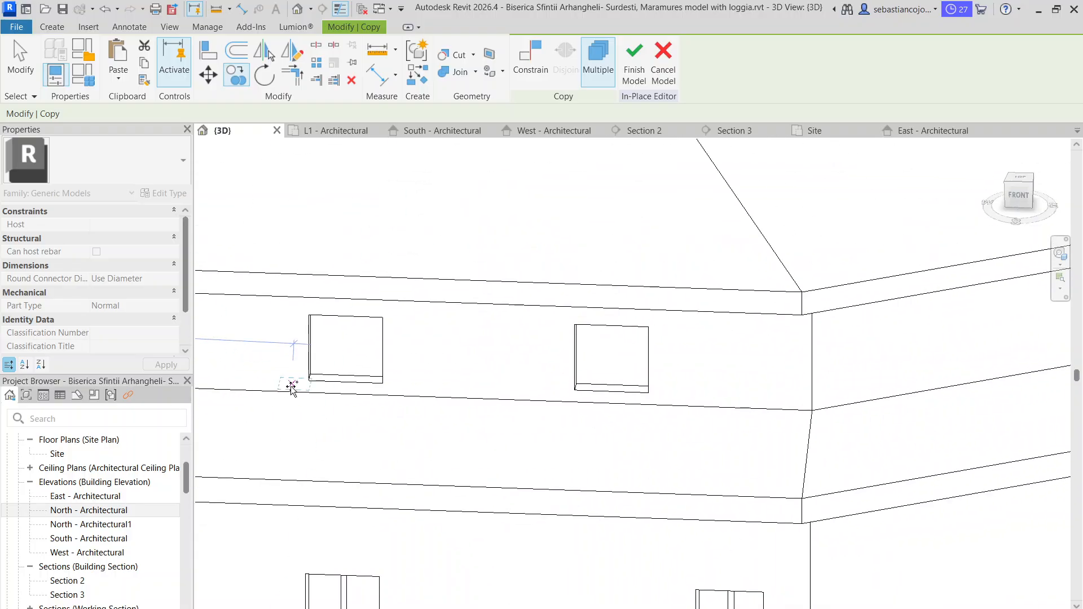
scroll(292, 386, up, 2)
click(389, 366)
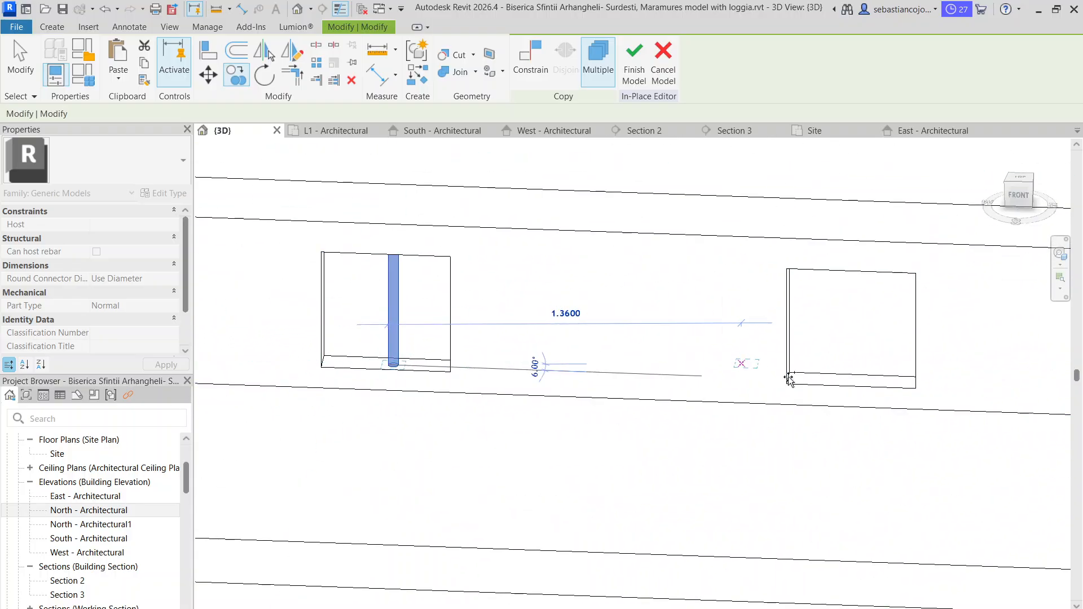
click(859, 376)
- Shift the bar in the easternmost upper-row opening of the south wall sideways to the middle of its sill
scroll(683, 358, down, 1)
scroll(759, 368, up, 1)
scroll(759, 368, up, 2)
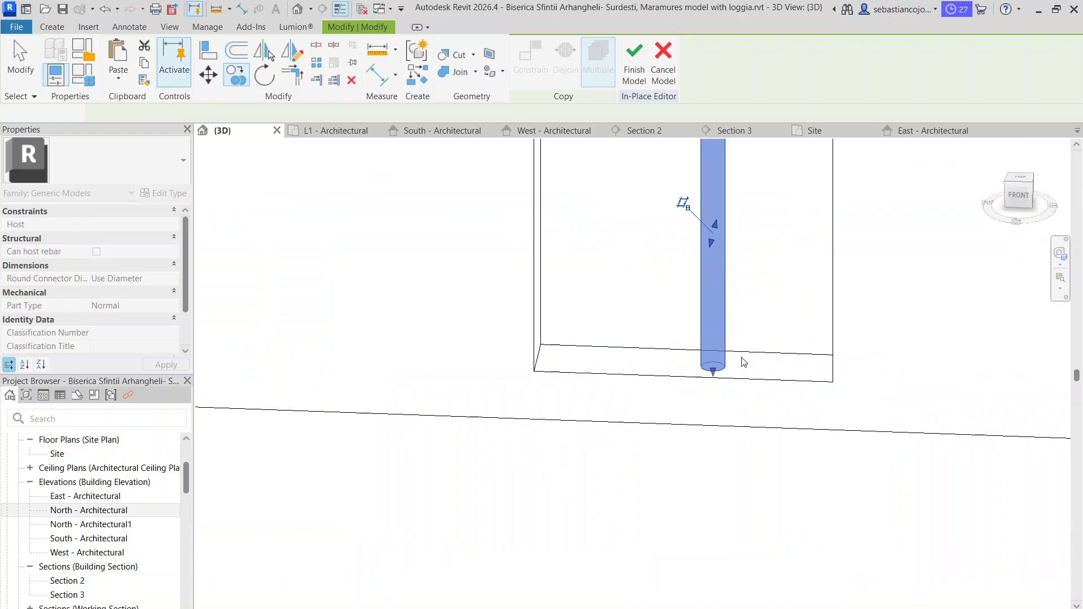
click(691, 316)
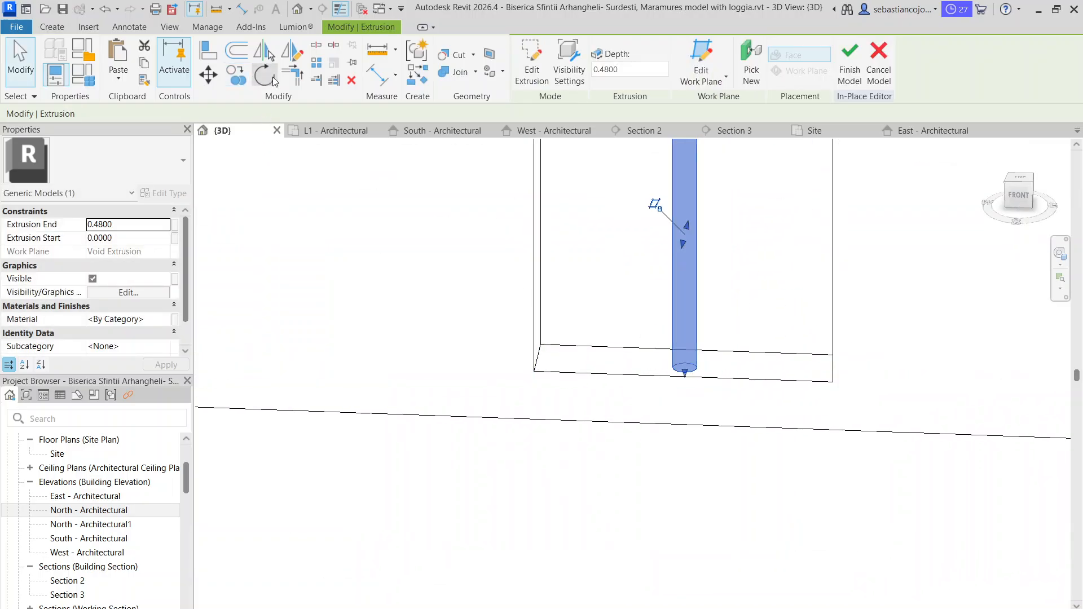
- Copy that bar from its base centre onto the sill of the north wall's upper-row opening nearest the east end
key(c)
key(o)
click(684, 370)
scroll(655, 394, down, 4)
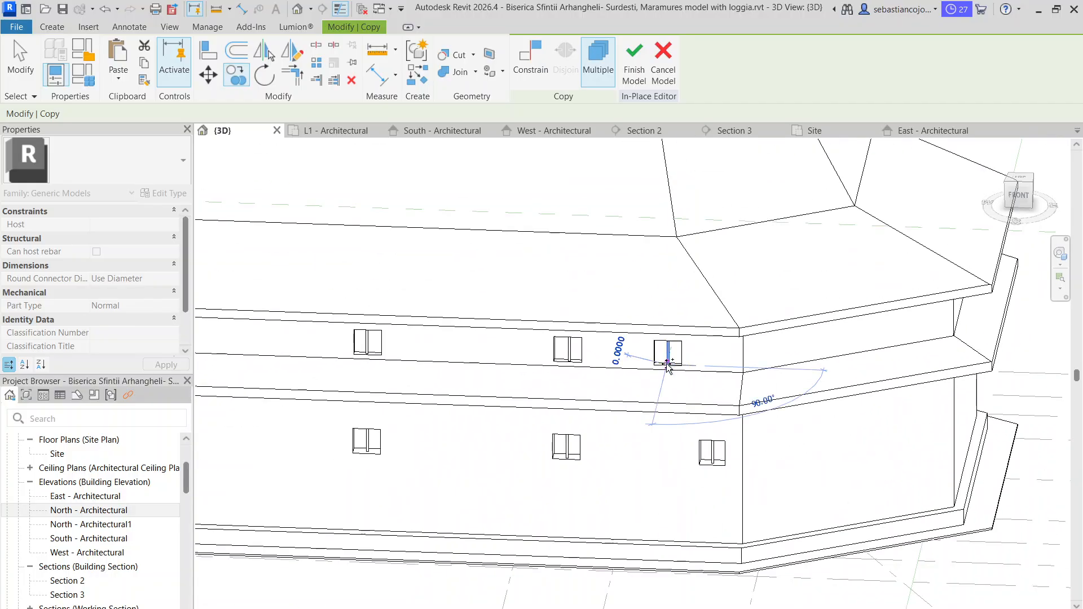
shift+middle_drag(501, 385, 790, 395)
scroll(687, 324, up, 5)
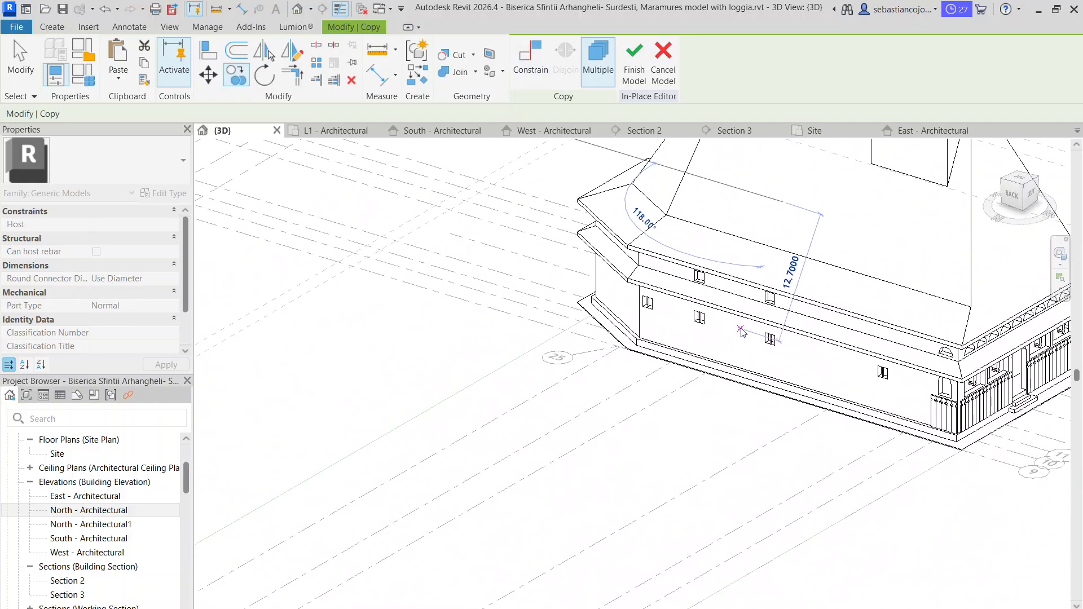
scroll(685, 324, up, 4)
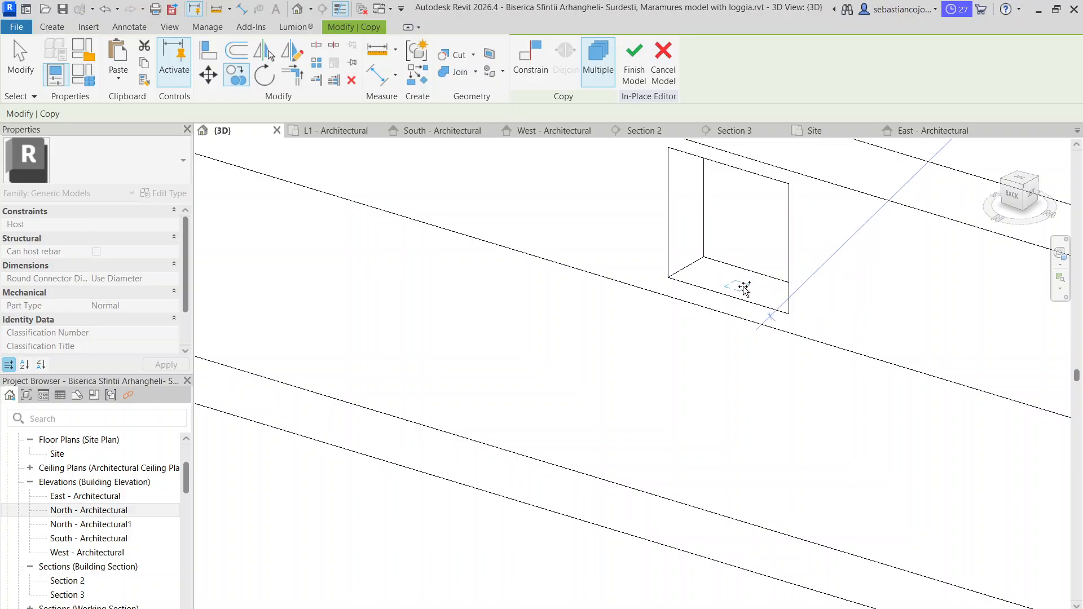
click(743, 289)
- Place another copy of the bar in the north wall's upper-row opening nearer the loggia and end the copying
scroll(581, 309, down, 6)
scroll(949, 372, up, 5)
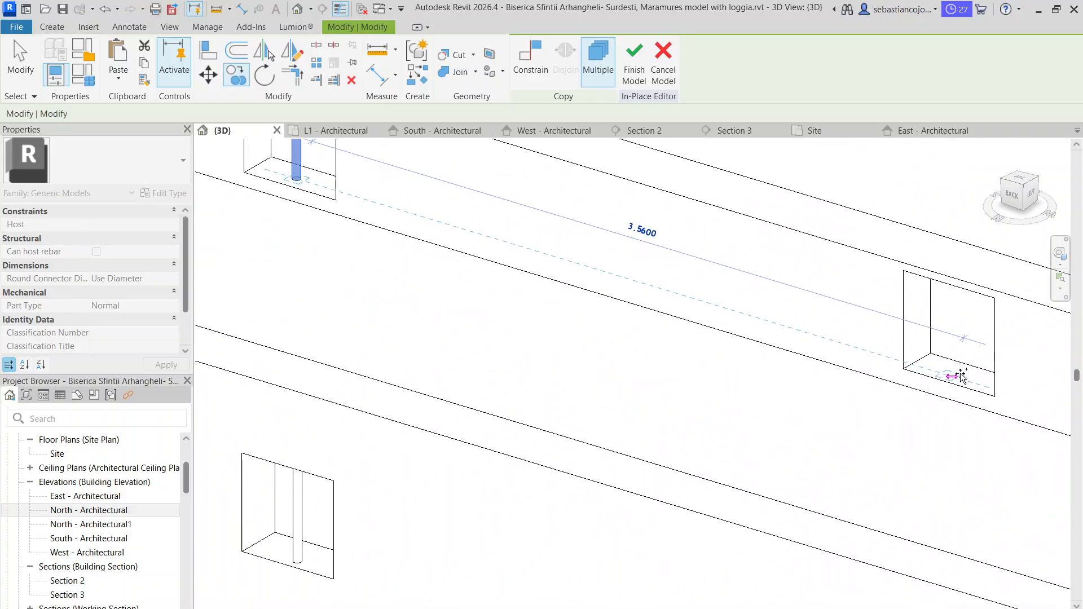
click(962, 375)
scroll(592, 379, down, 5)
scroll(671, 369, up, 2)
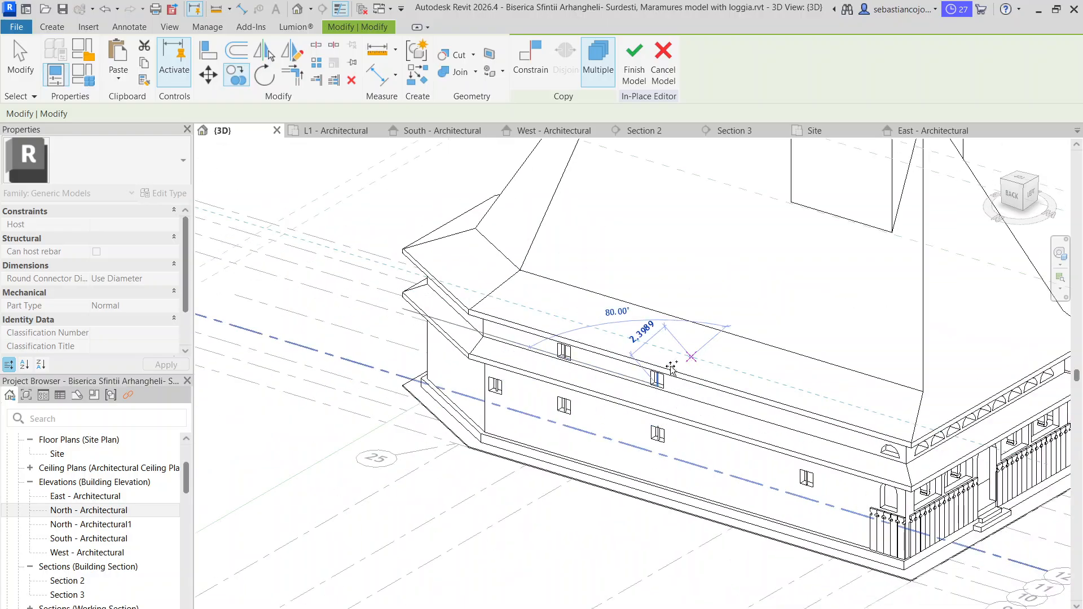
click(671, 368)
scroll(583, 323, down, 5)
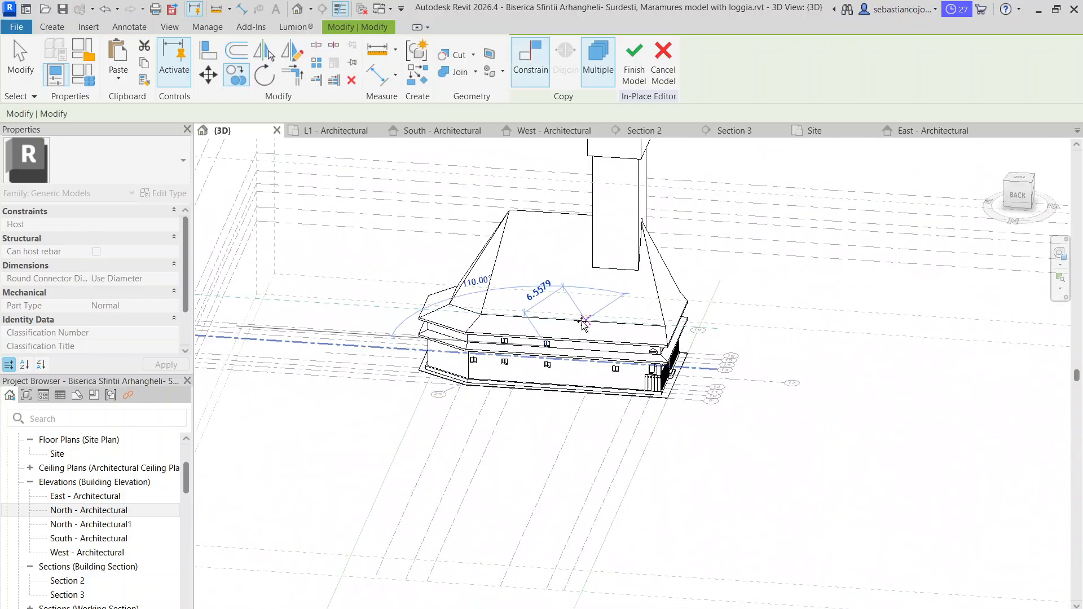
scroll(584, 323, down, 3)
key(Escape)
key(Escape)
- Check the bars along the south wall and finish the in-place model, keeping its changes
shift+middle_drag(692, 378, 358, 377)
scroll(704, 432, up, 5)
scroll(704, 432, down, 3)
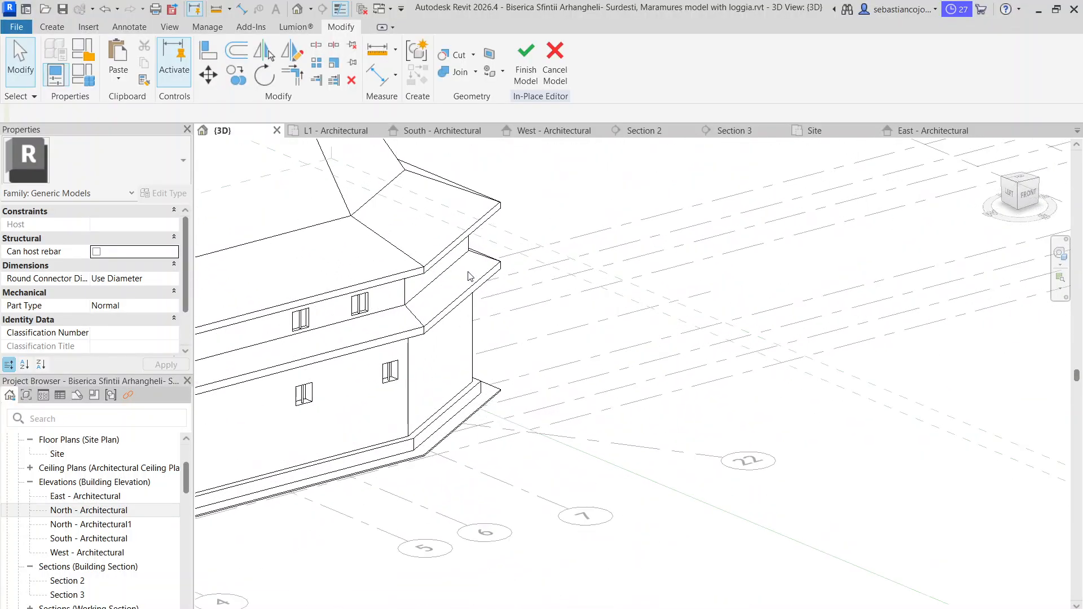
middle_drag(429, 426, 594, 437)
scroll(591, 436, up, 1)
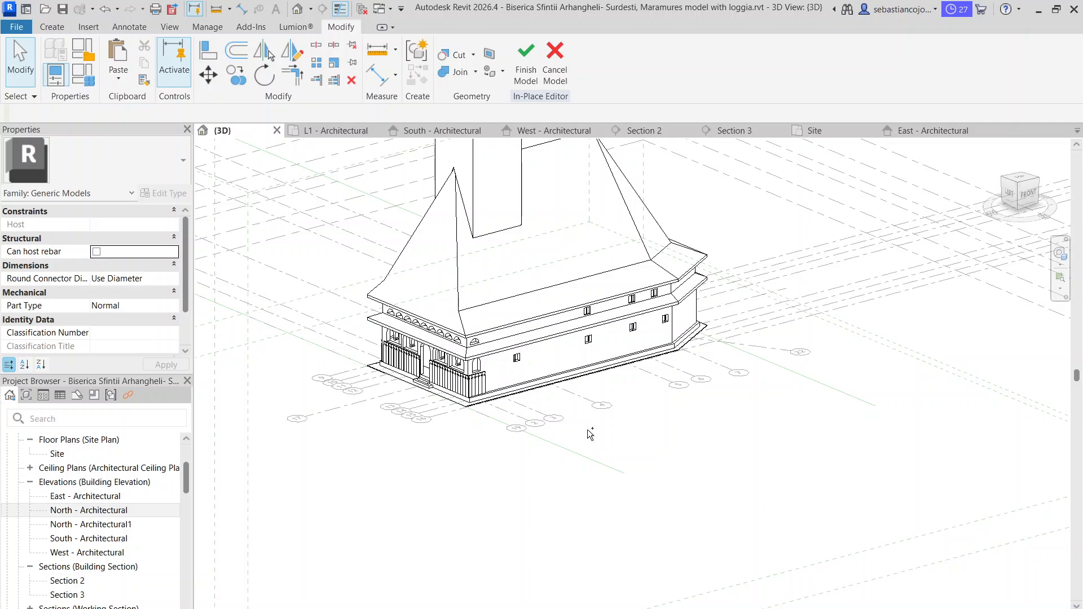
click(555, 62)
key(Return)
click(526, 72)
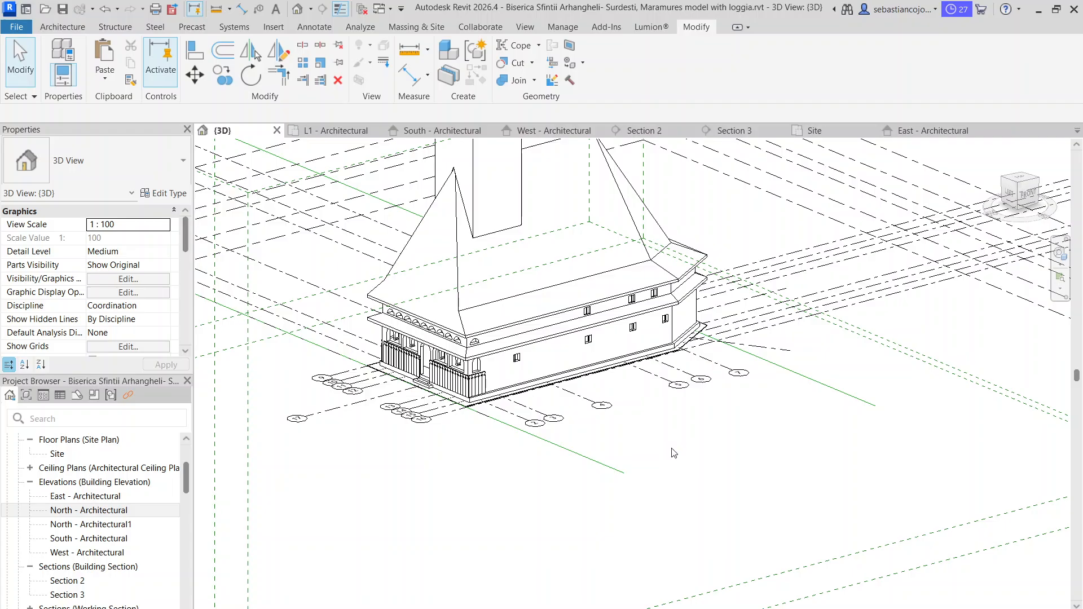
- Examine the finished church model from the outside, from the windowed walls up to the tower gallery and spire
scroll(673, 449, down, 5)
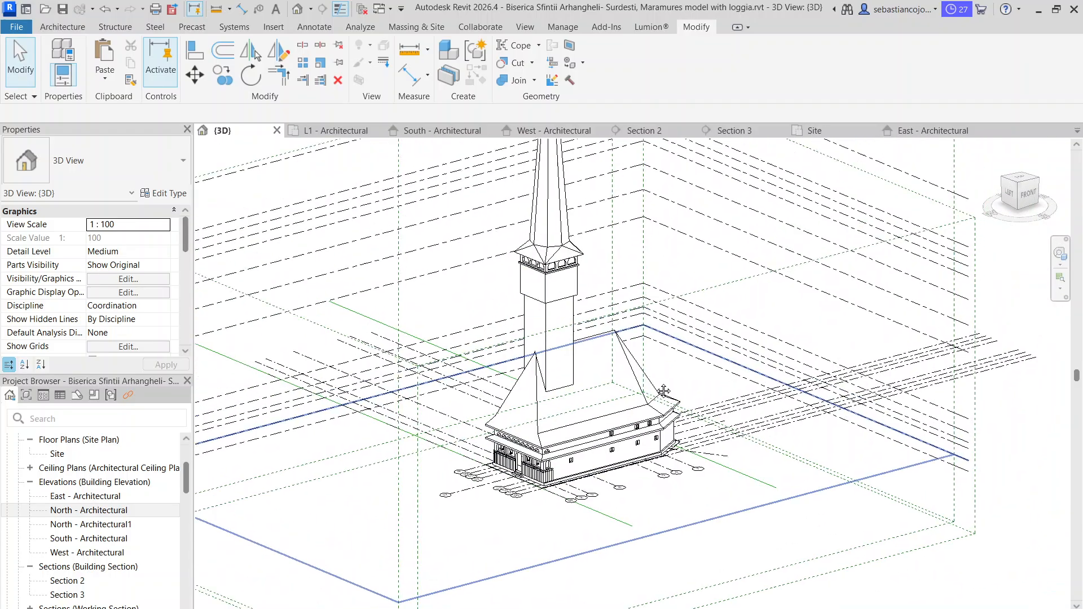
scroll(562, 344, up, 5)
scroll(562, 344, down, 3)
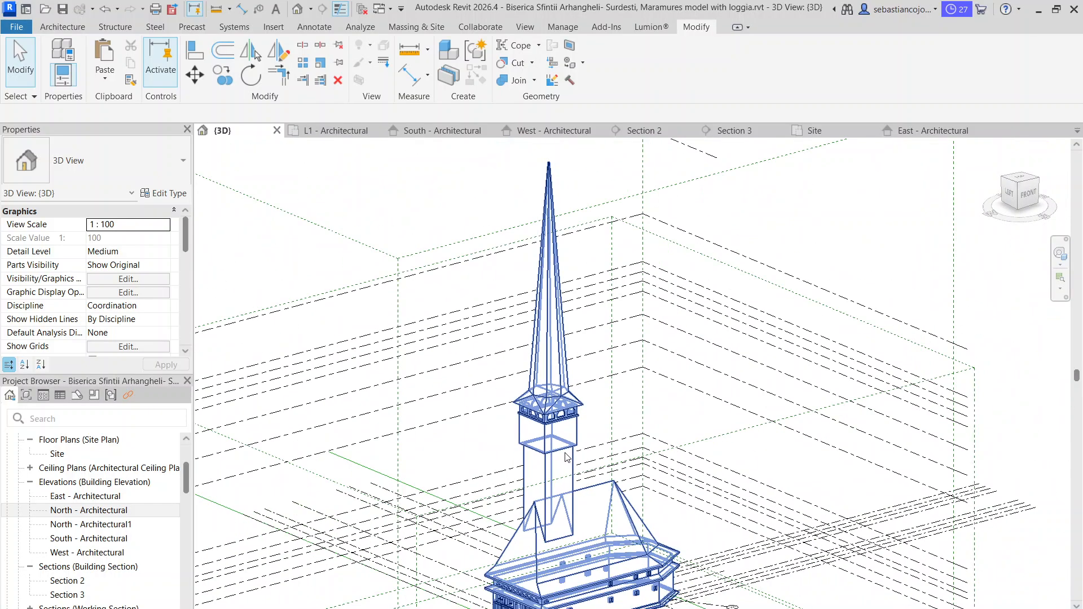
scroll(593, 589, up, 3)
scroll(617, 496, down, 2)
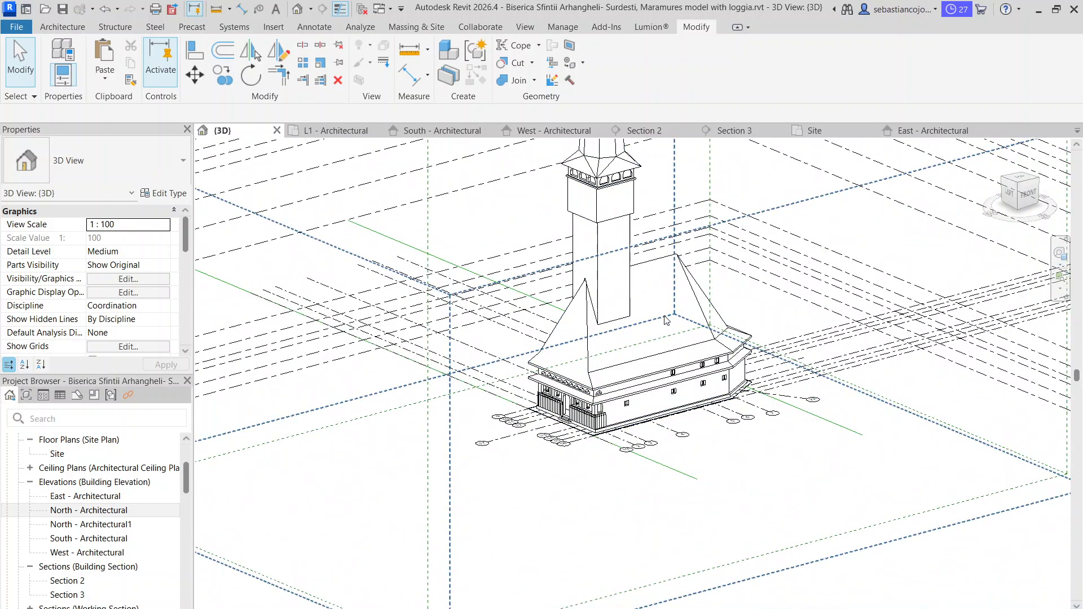
middle_drag(667, 321, 665, 403)
scroll(666, 402, down, 2)
scroll(610, 306, up, 5)
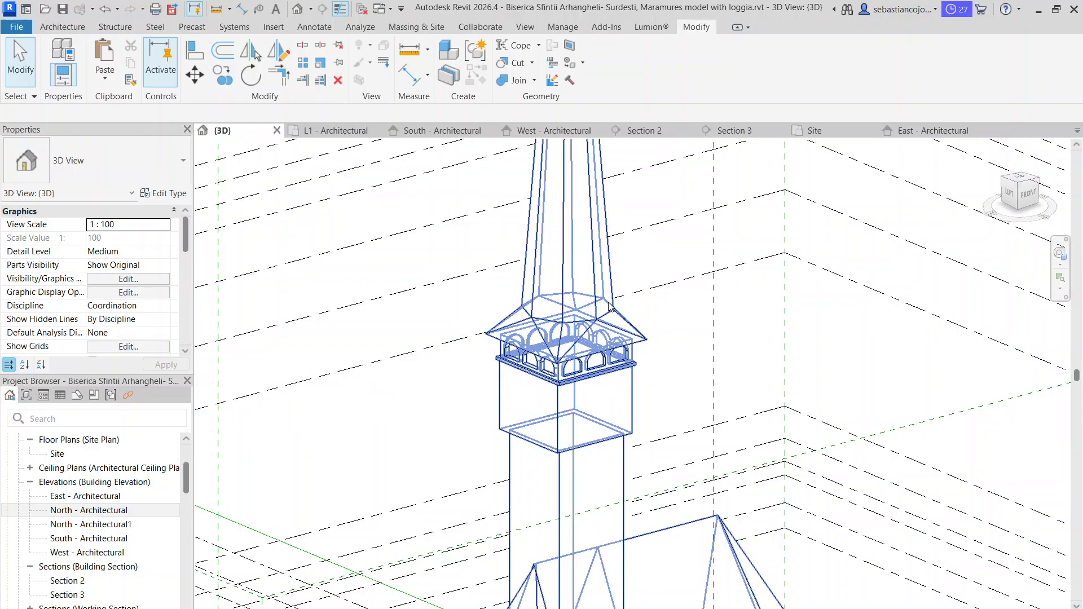
scroll(695, 305, down, 1)
middle_drag(692, 325, 687, 370)
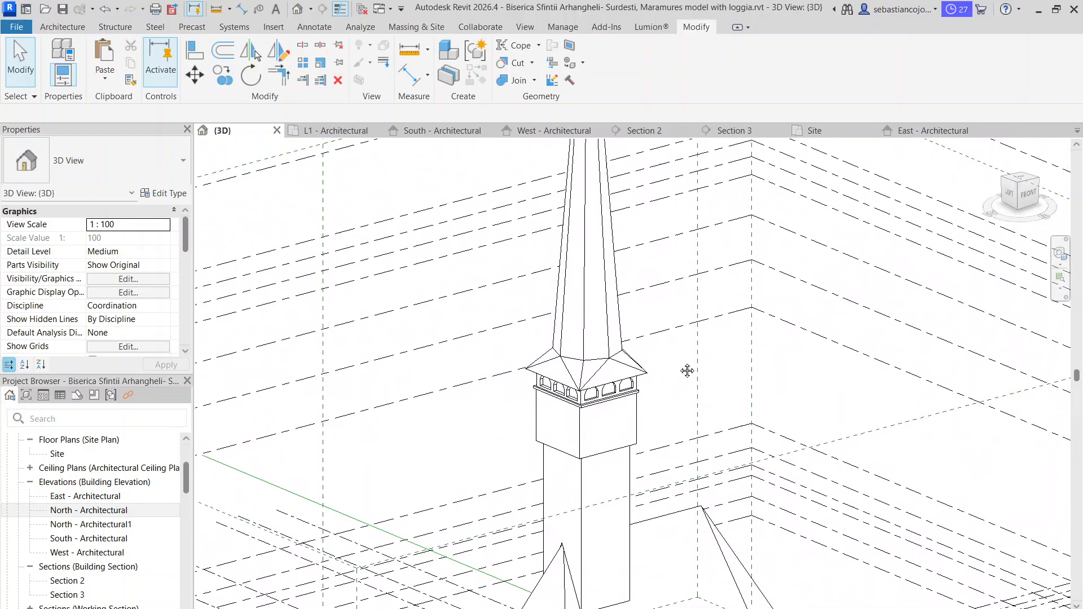
- Switch to the browser and examine the reference photos of the wooden church, especially its tower and roof
key(alt+Tab)
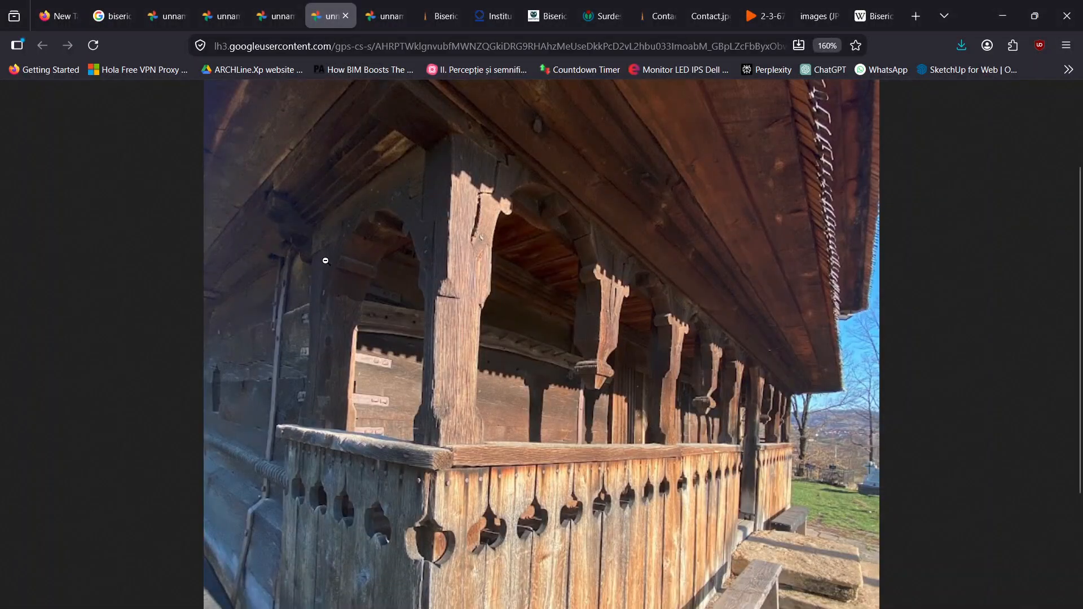
click(163, 15)
click(221, 16)
click(276, 16)
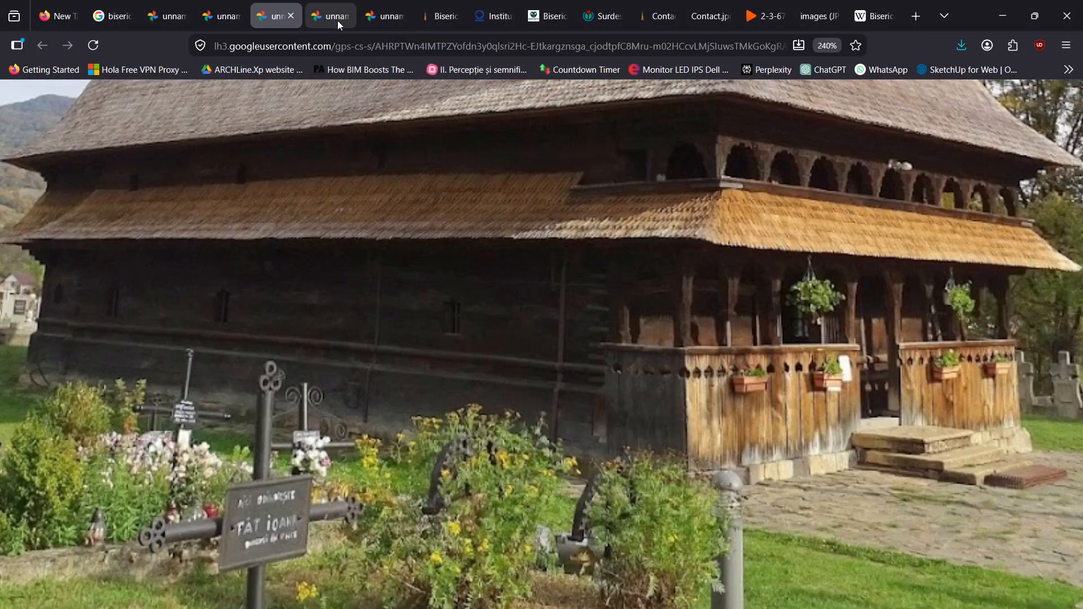
scroll(510, 269, up, 10)
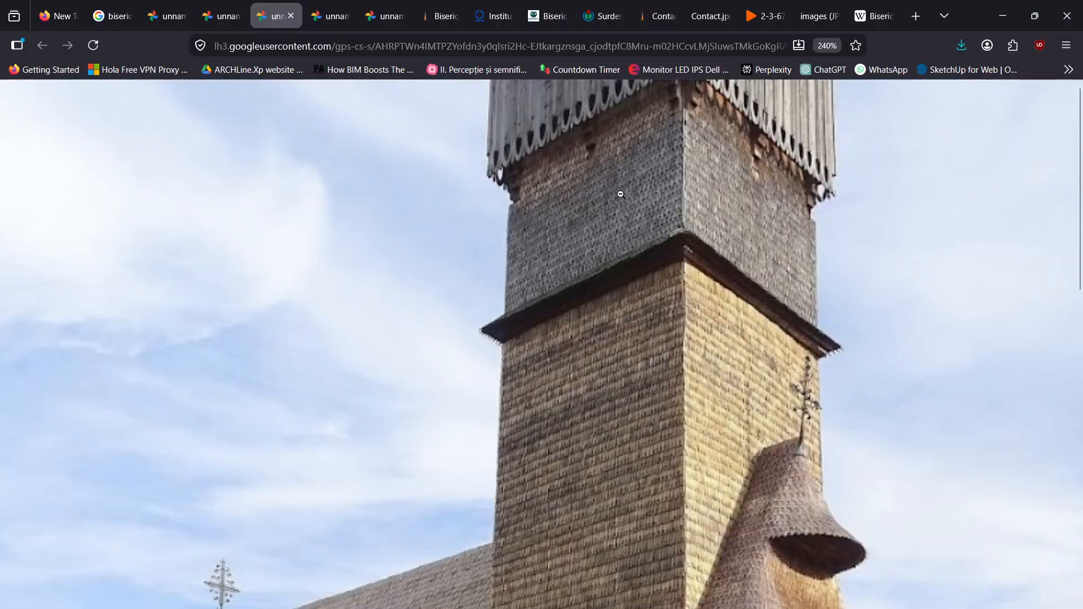
ctrl+scroll(594, 322, down, 7)
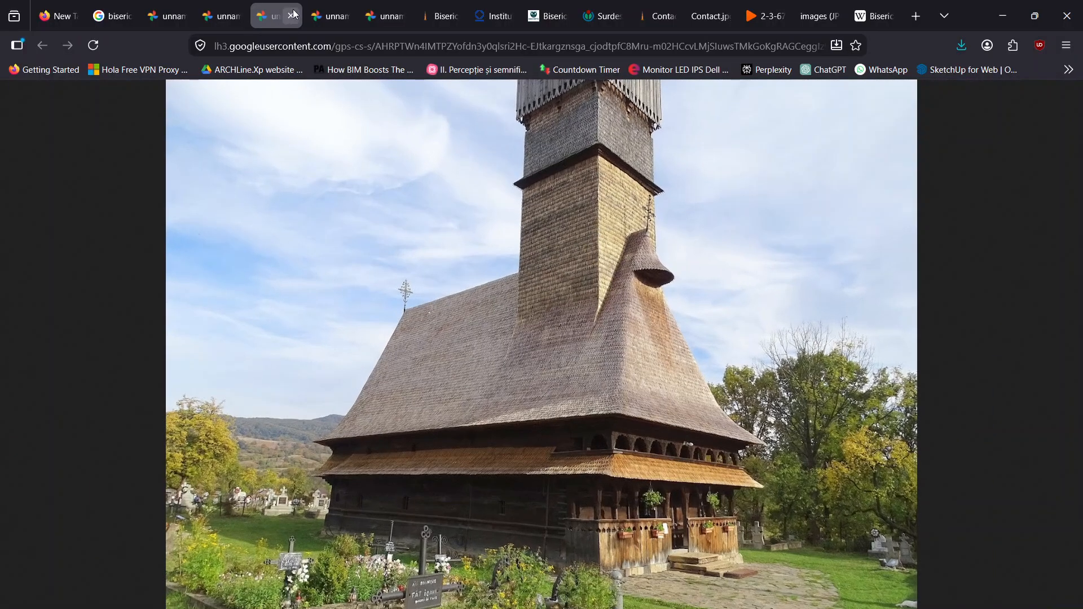
- Look through the close-up photos of the church's loggia and shingled roof, and the article's pictures of the tower and corner turrets
click(331, 8)
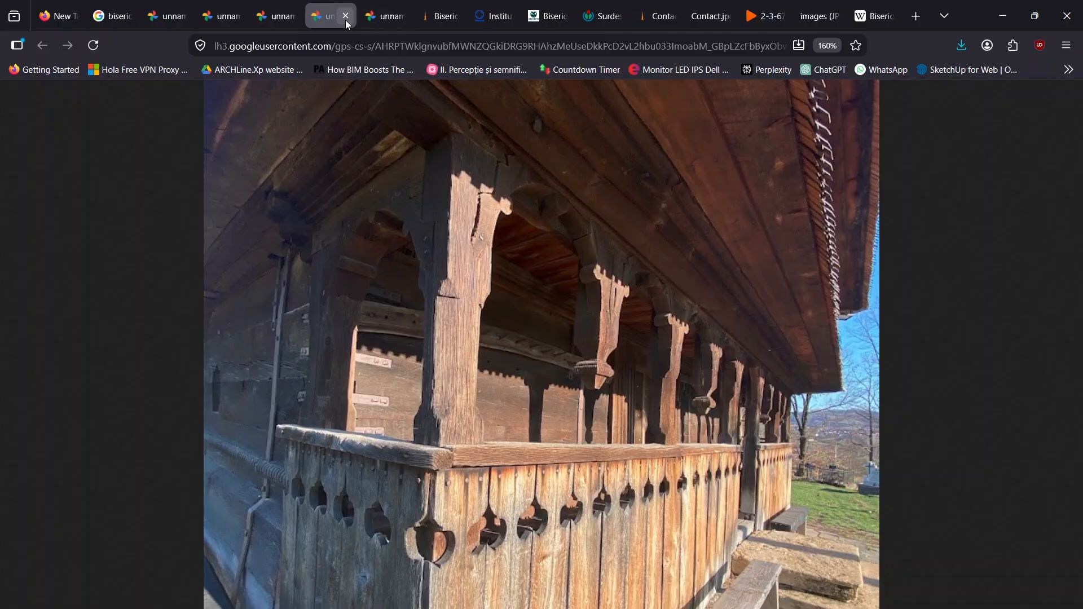
click(382, 23)
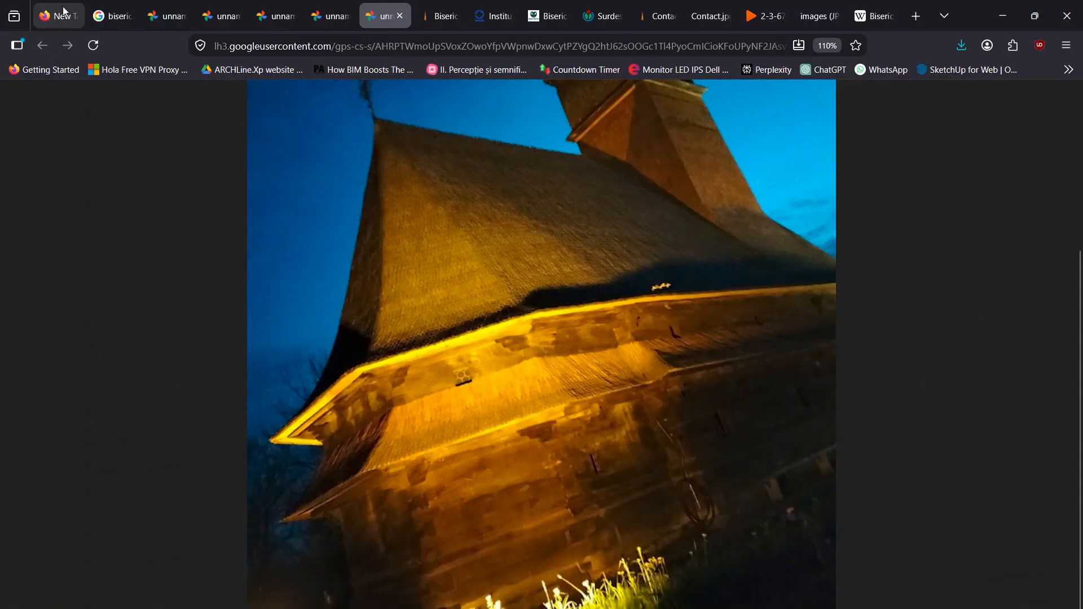
click(493, 15)
click(550, 17)
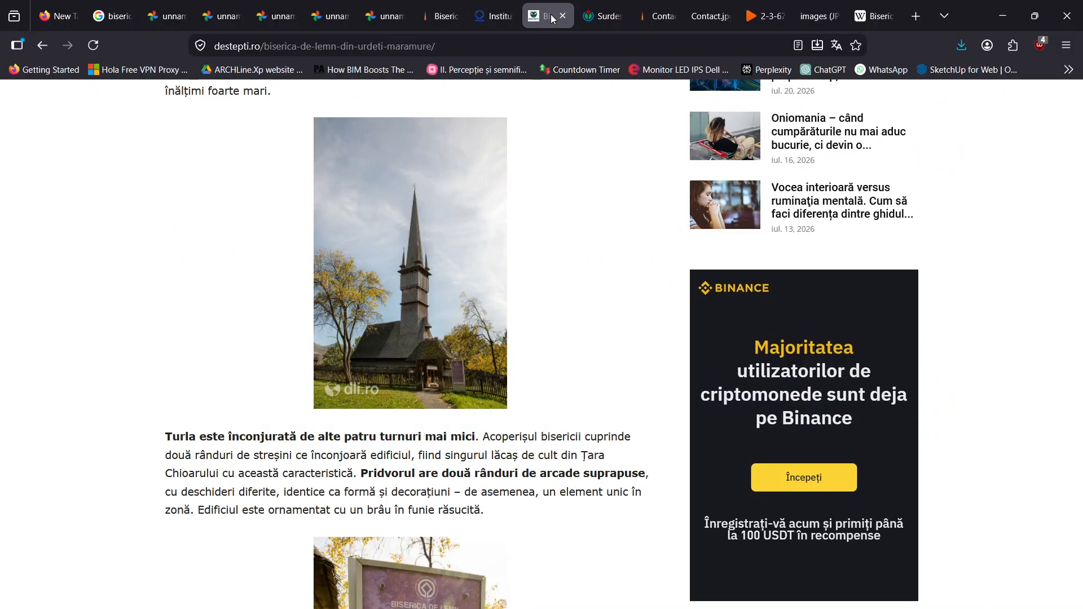
ctrl+scroll(434, 195, up, 5)
scroll(406, 308, down, 5)
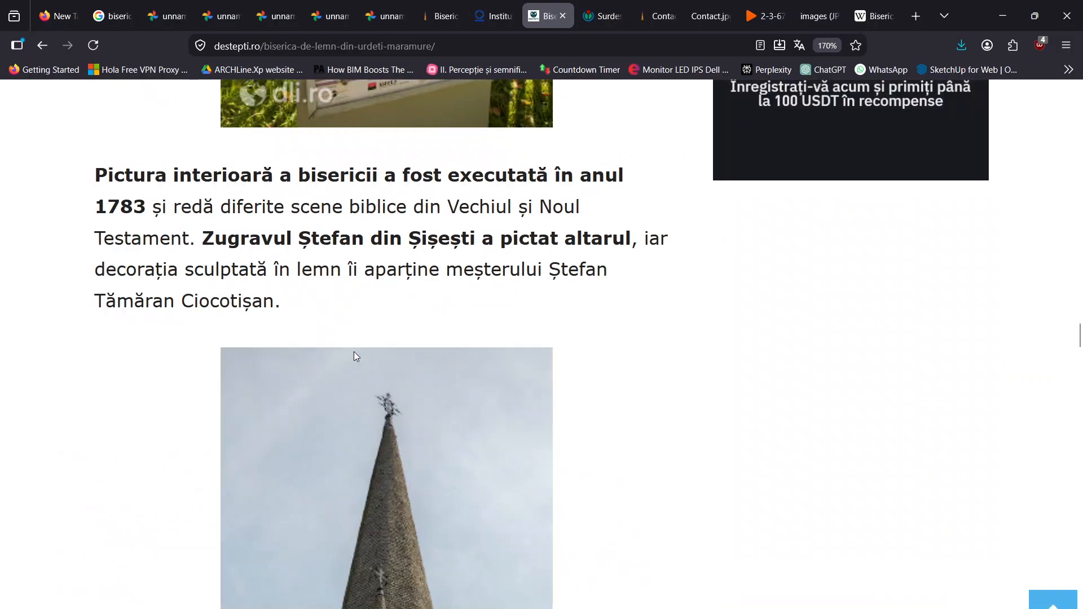
scroll(348, 475, down, 5)
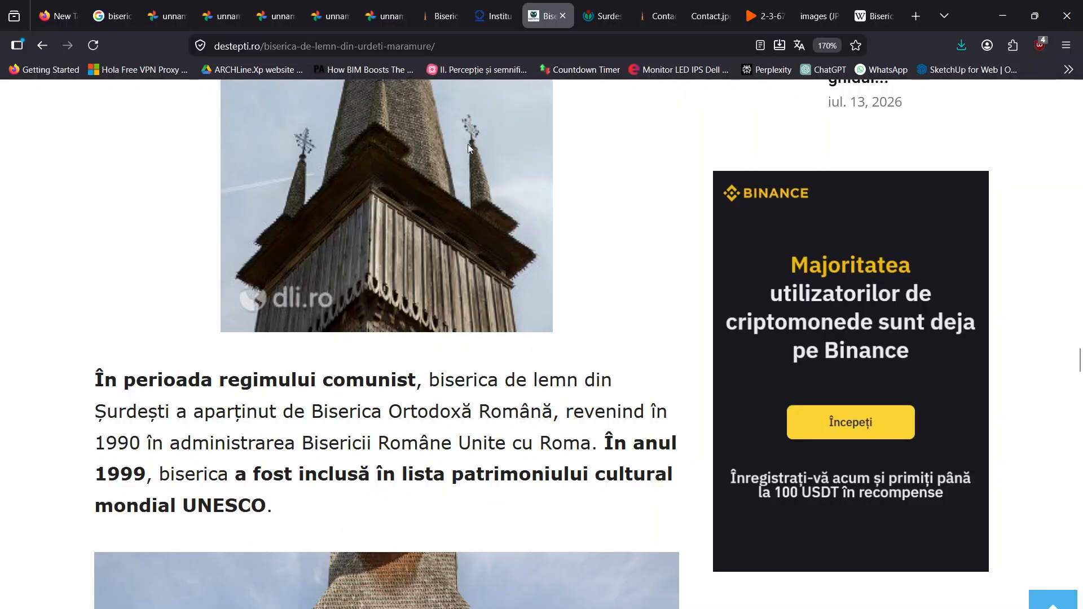
scroll(474, 186, down, 1)
scroll(497, 209, up, 7)
- Compare the loggia arcade photo with the tower pictures on the heritage institute's page and the church's own website
click(608, 13)
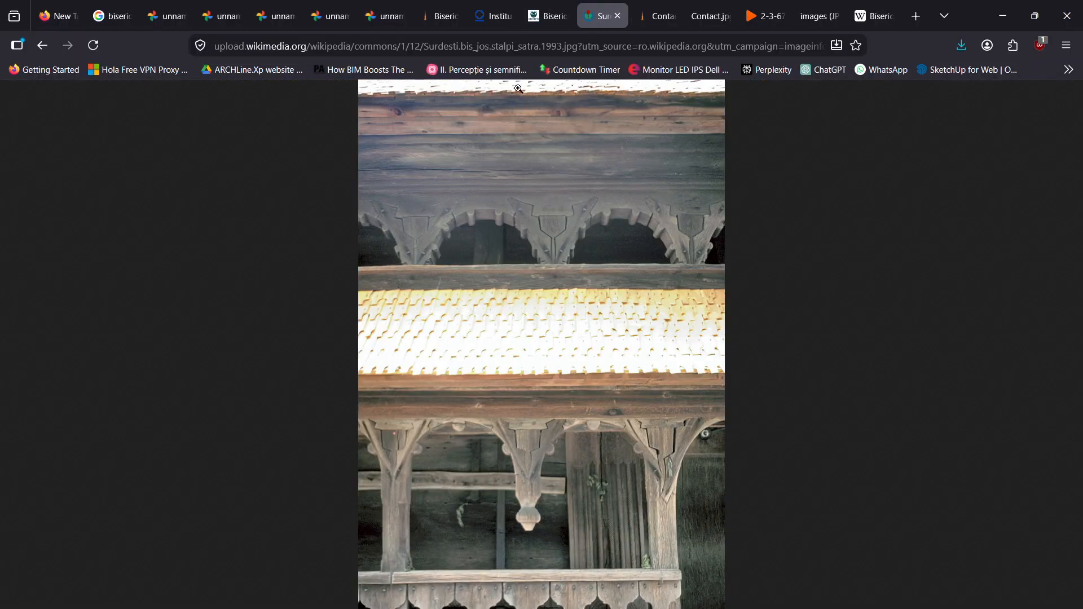
click(546, 16)
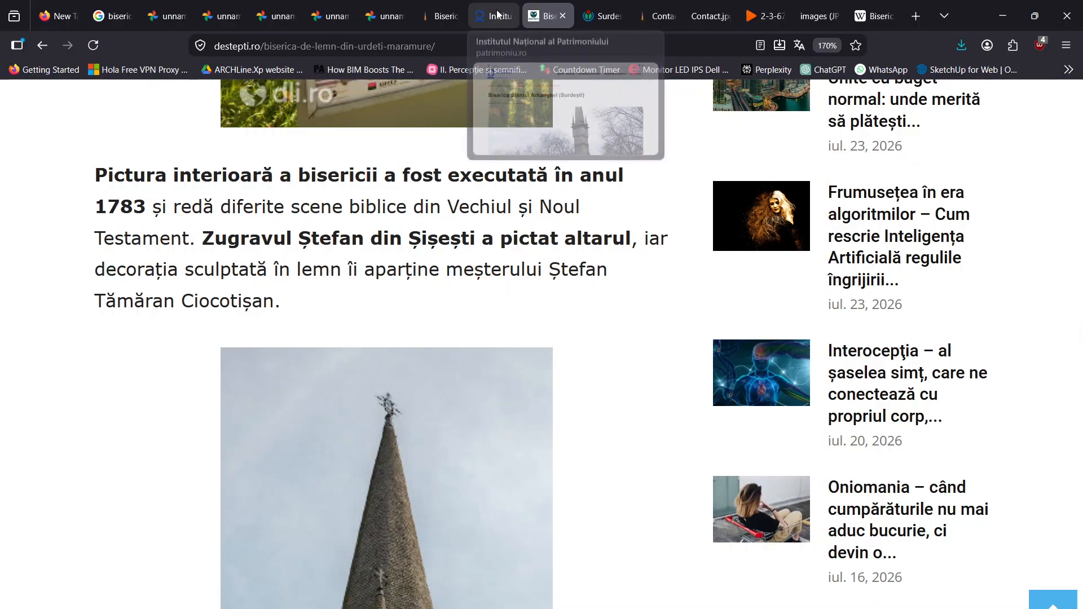
click(498, 14)
scroll(619, 330, down, 3)
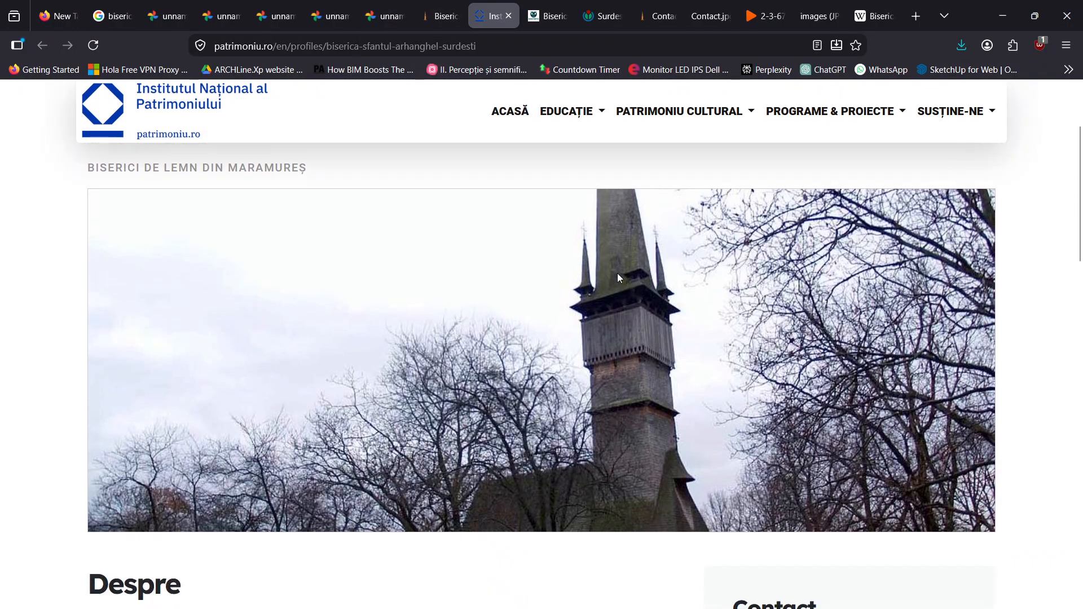
scroll(582, 276, up, 3)
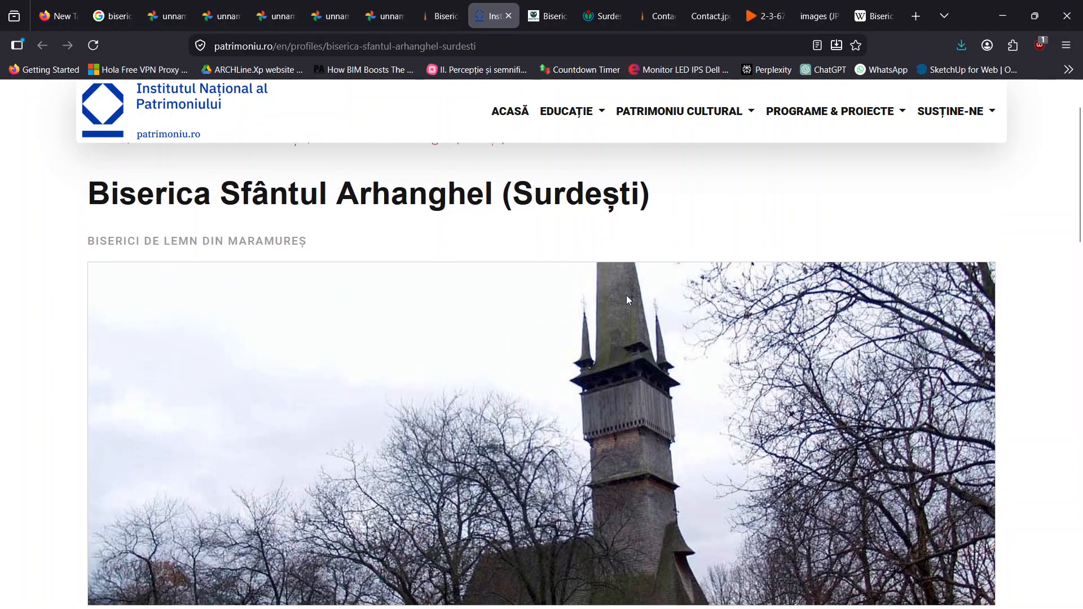
click(394, 17)
click(419, 7)
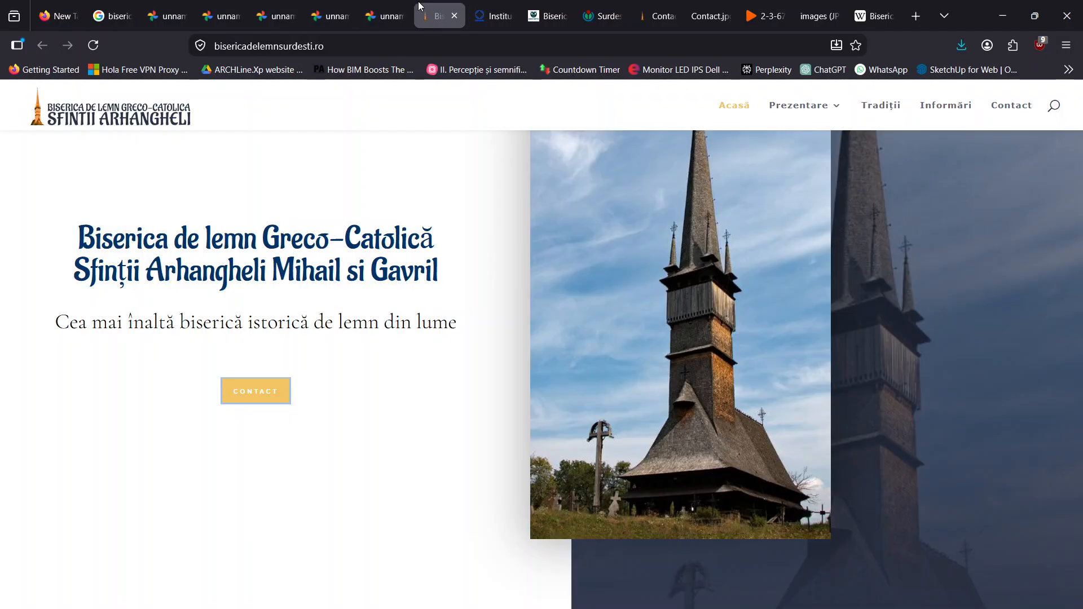
click(367, 10)
click(272, 16)
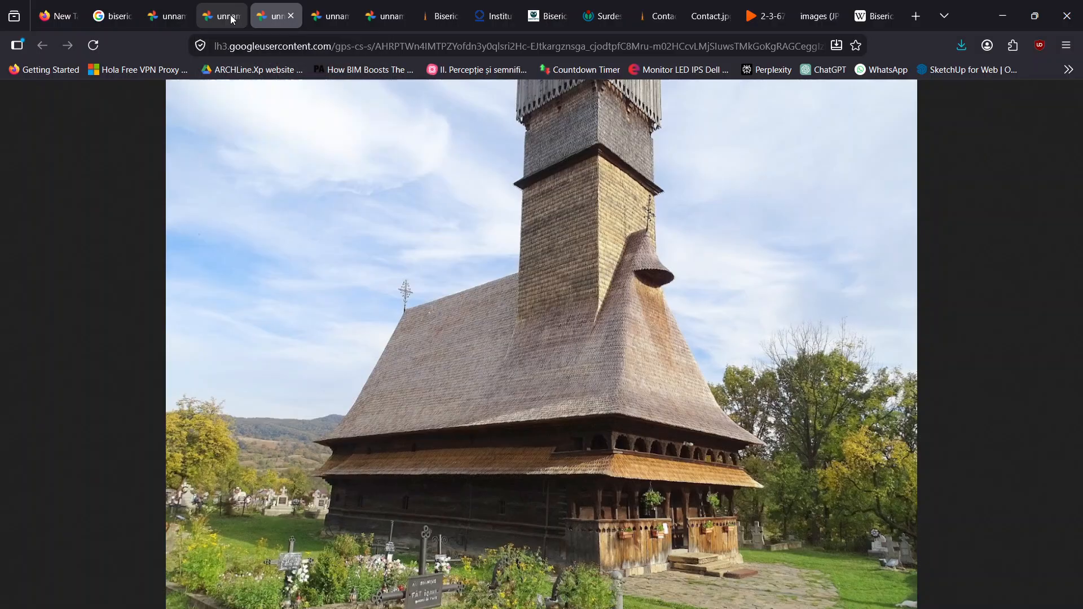
click(234, 19)
- Switch back to Revit and open the church tower's in-place model for editing in the 3D view
click(562, 600)
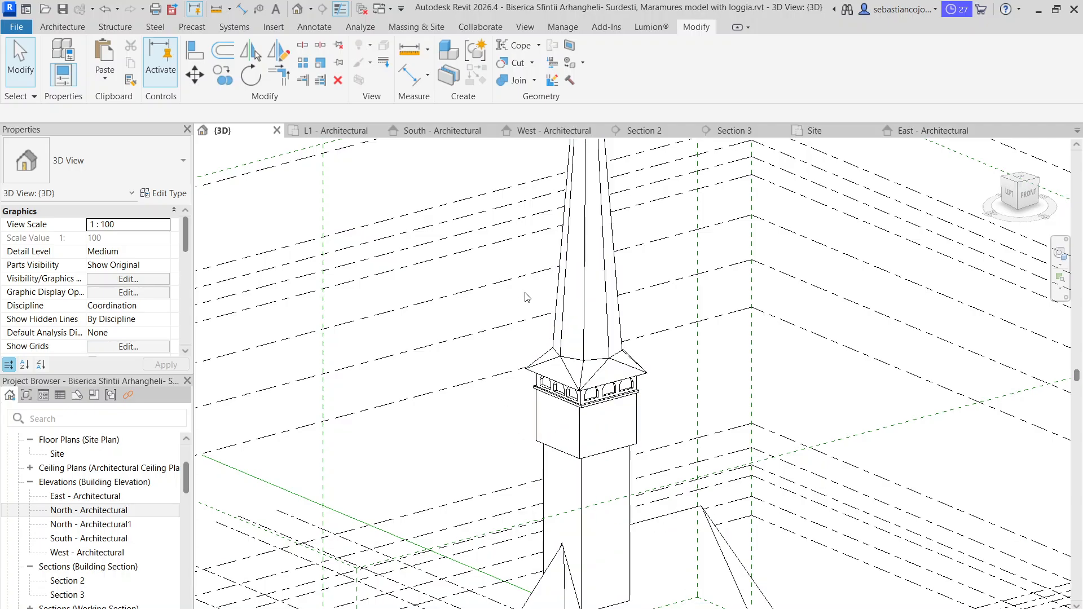
scroll(564, 316, up, 4)
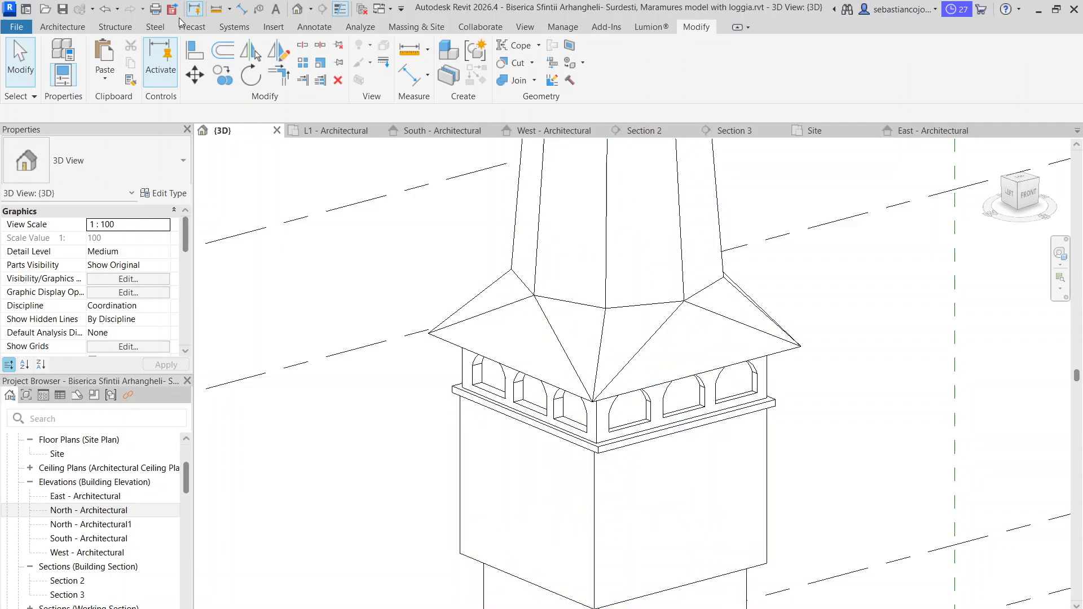
click(62, 27)
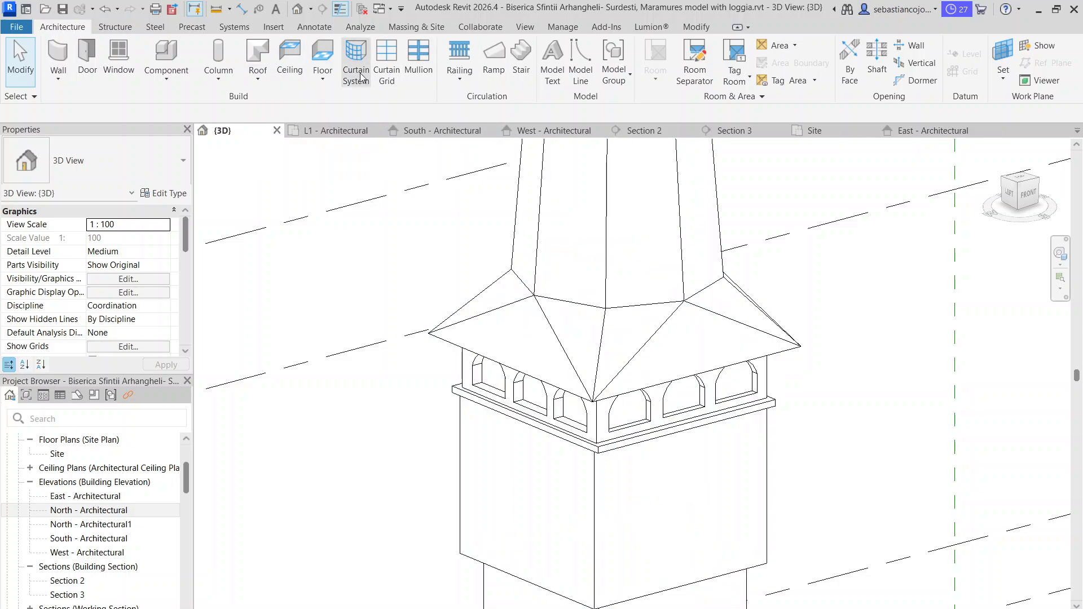
click(604, 236)
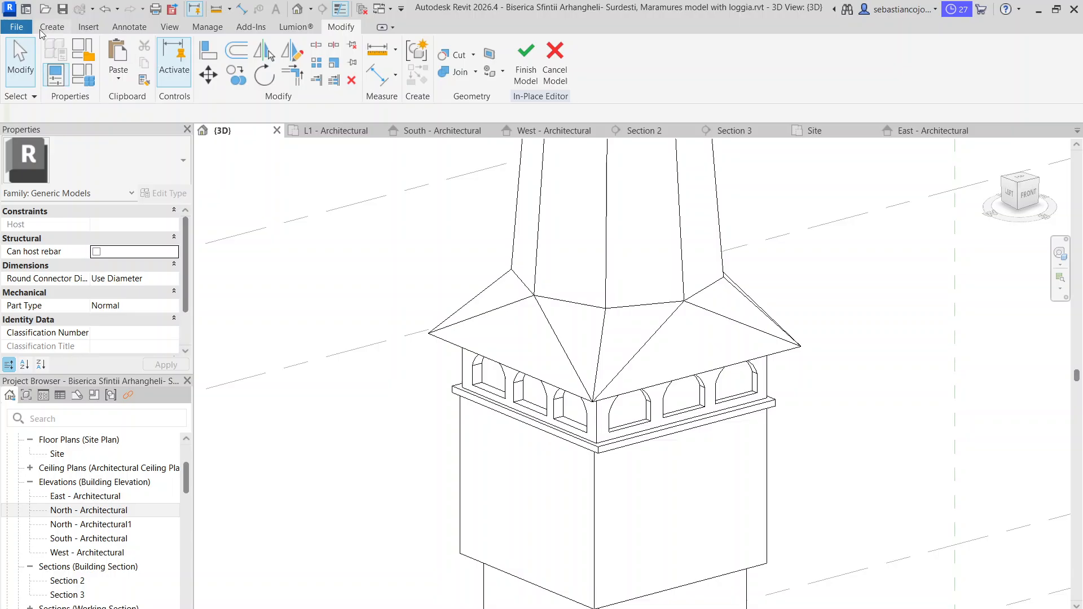
click(41, 29)
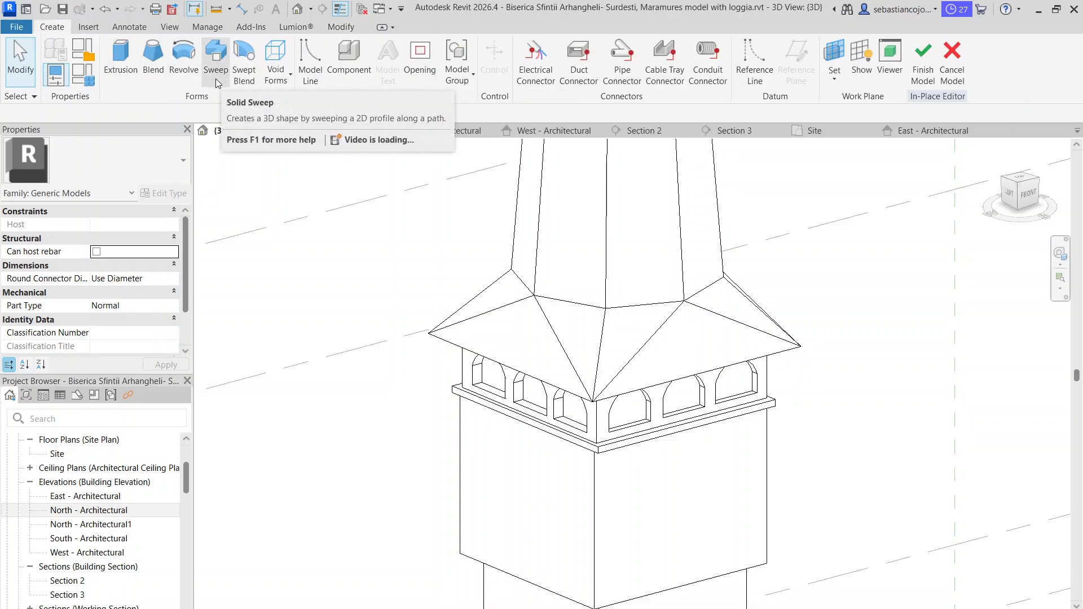
click(236, 68)
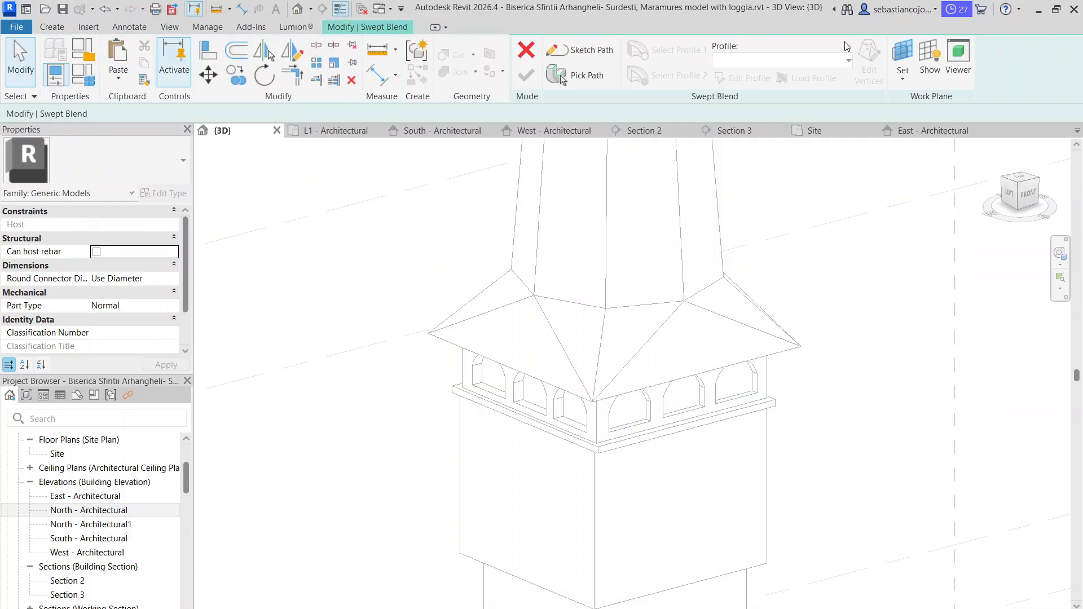
click(909, 79)
click(911, 132)
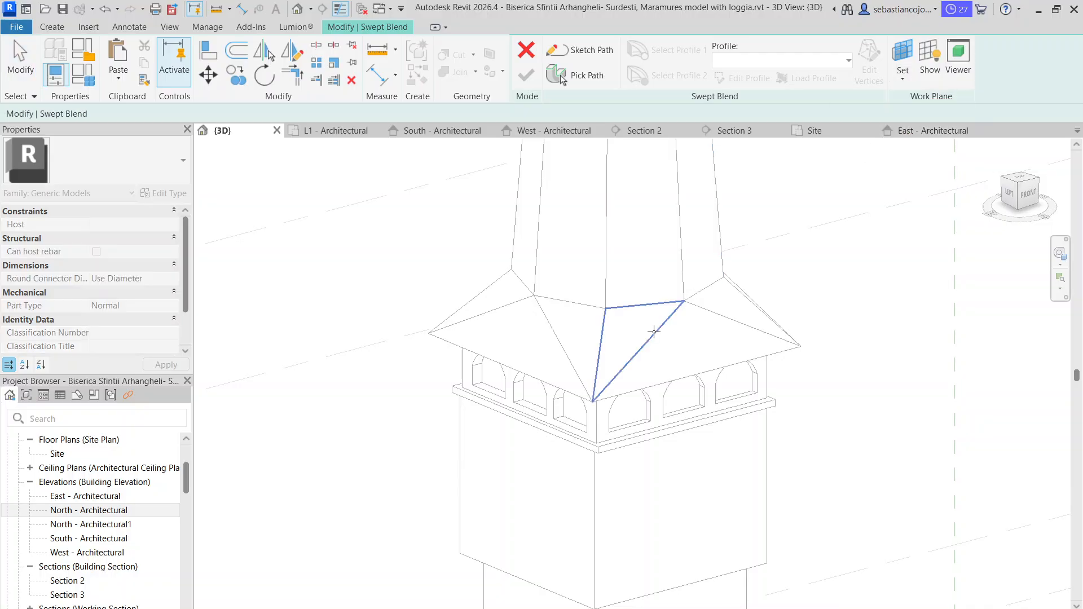
click(669, 214)
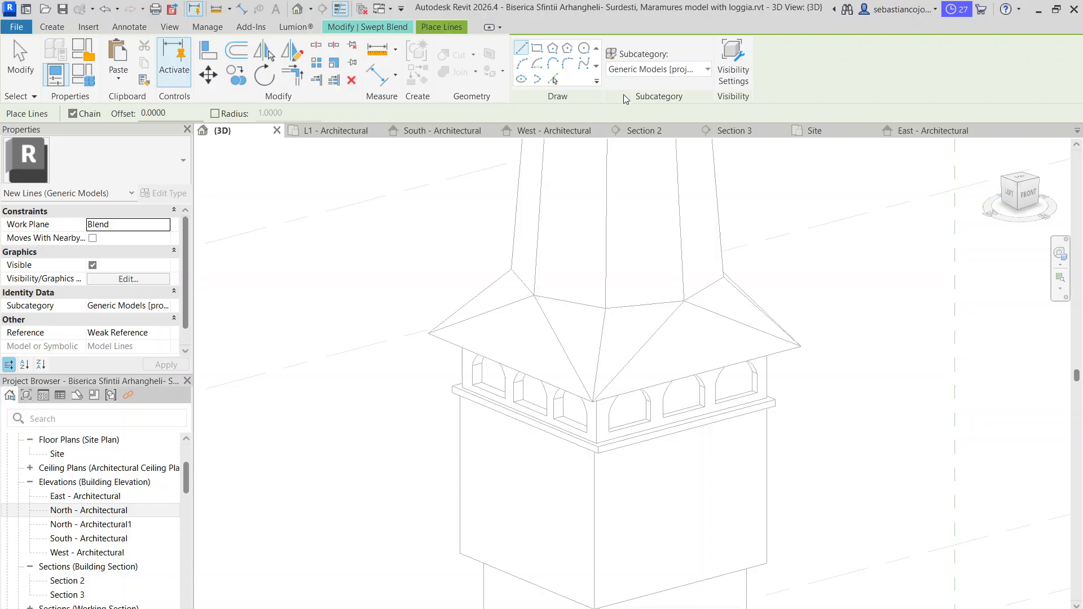
click(538, 48)
scroll(609, 346, up, 4)
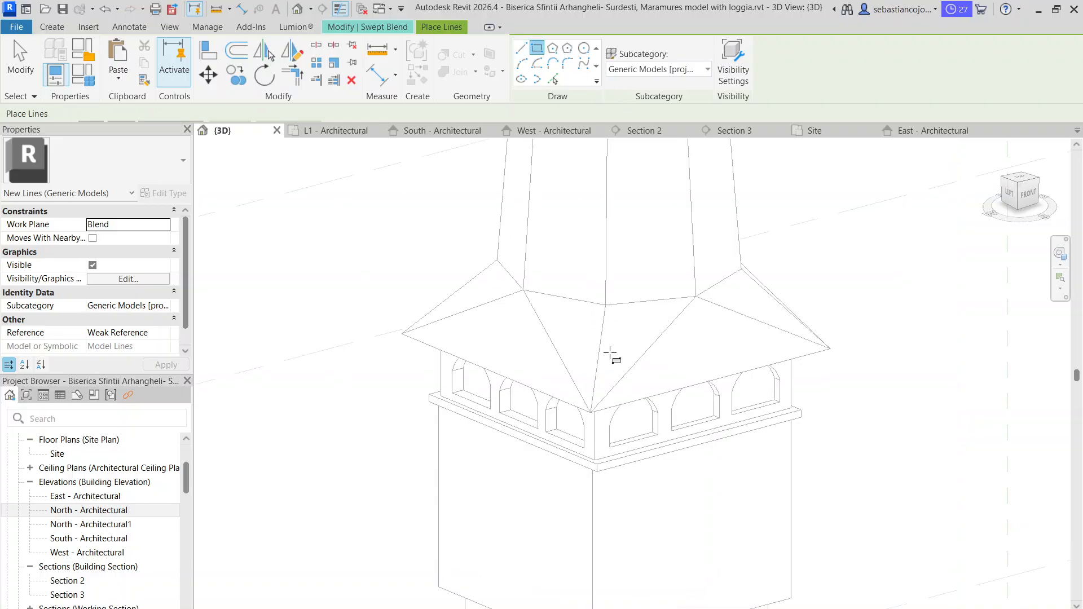
click(617, 336)
click(647, 356)
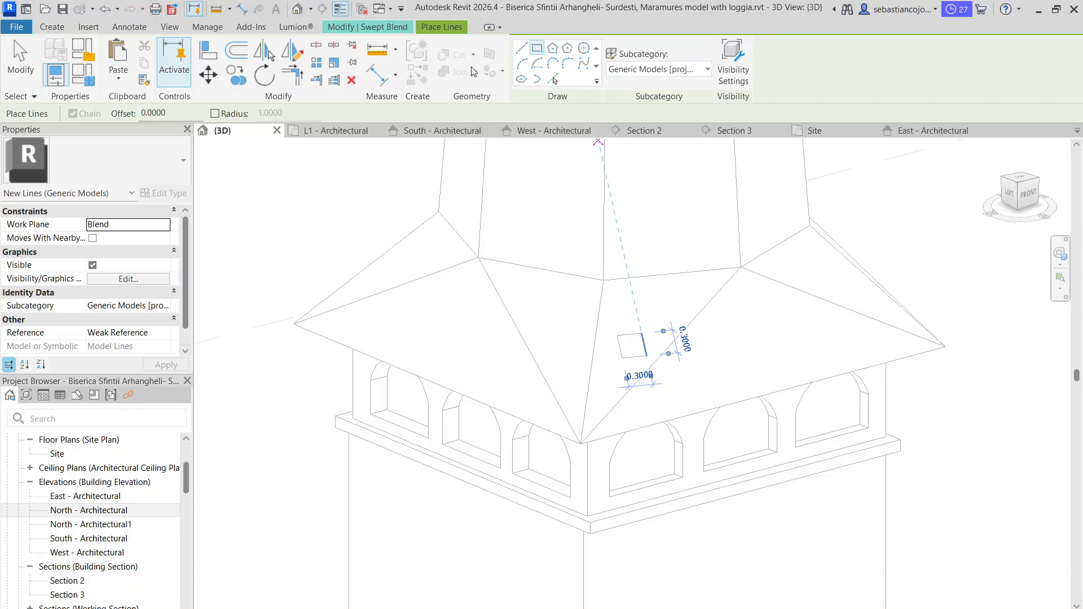
key(Escape)
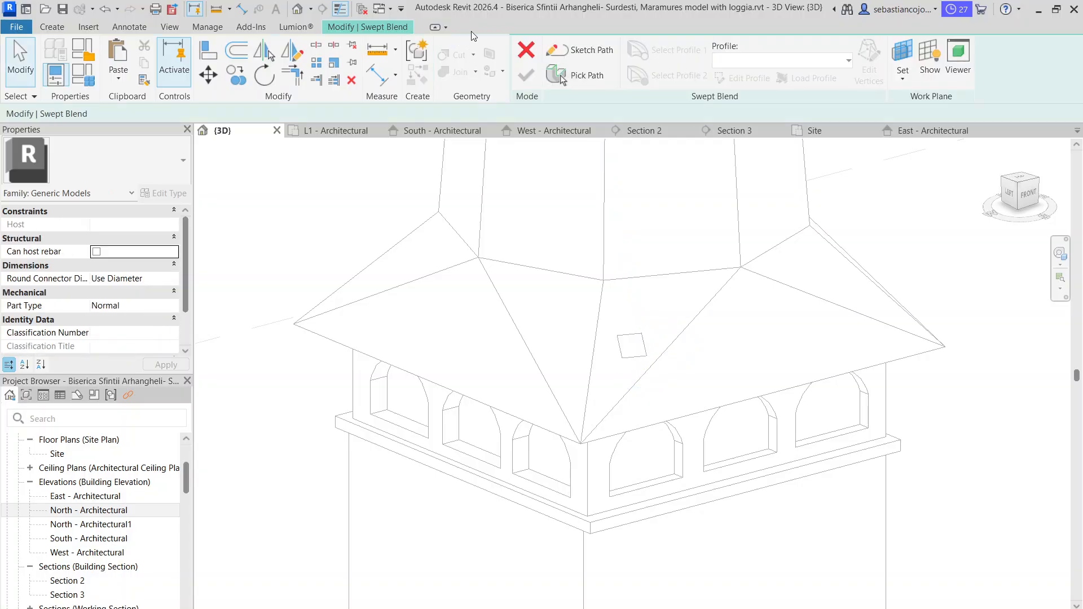
click(526, 50)
click(575, 336)
scroll(603, 338, down, 3)
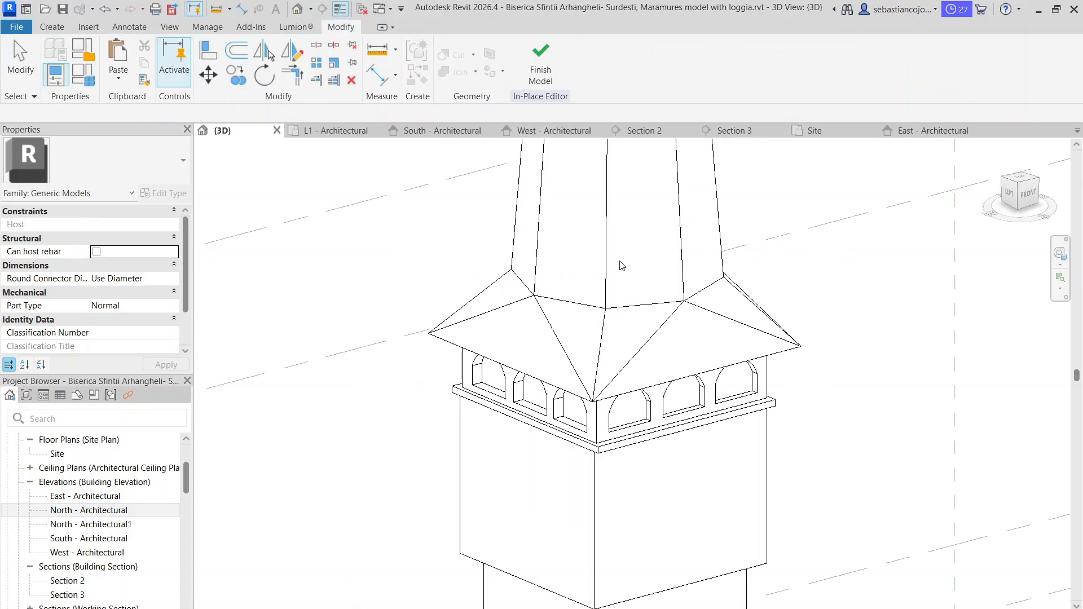
scroll(621, 266, down, 2)
- Begin a solid extrusion and pick the horizontal base plane of the tower's flared roof as its work plane
click(52, 27)
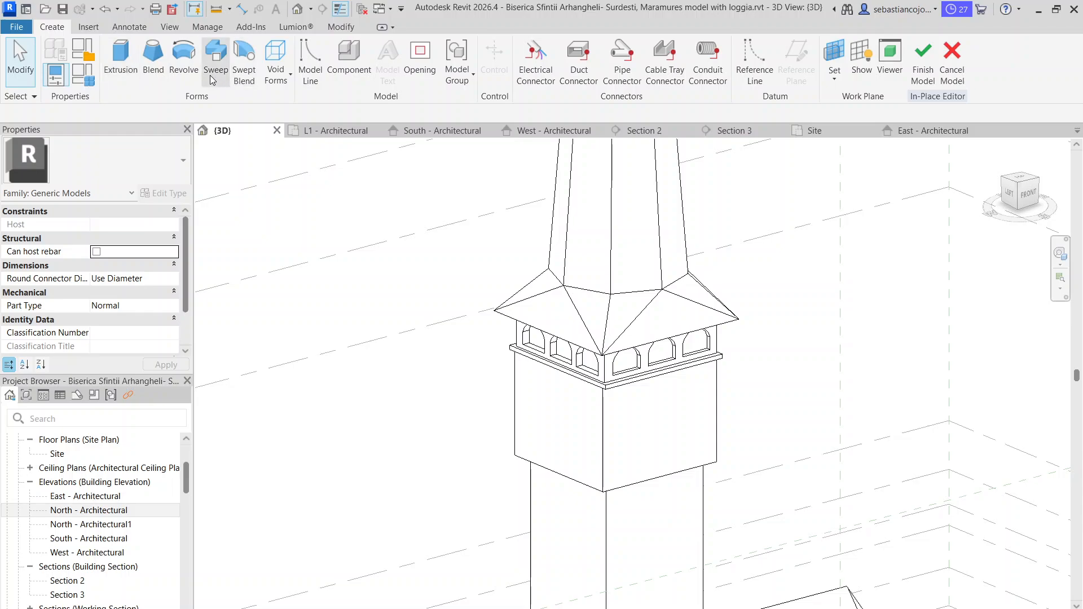
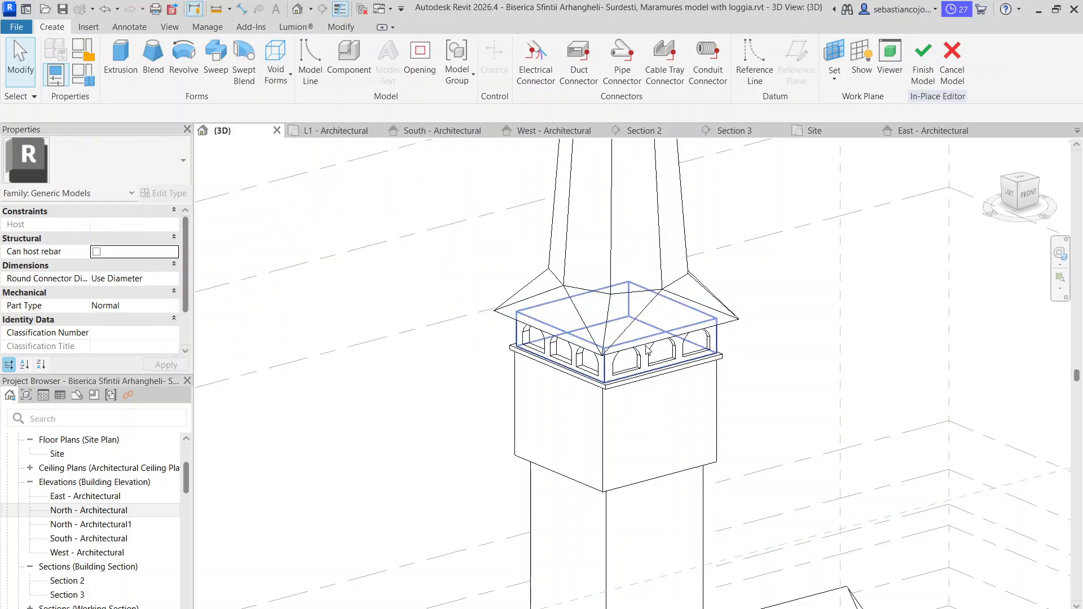
scroll(623, 345, up, 3)
scroll(583, 330, down, 3)
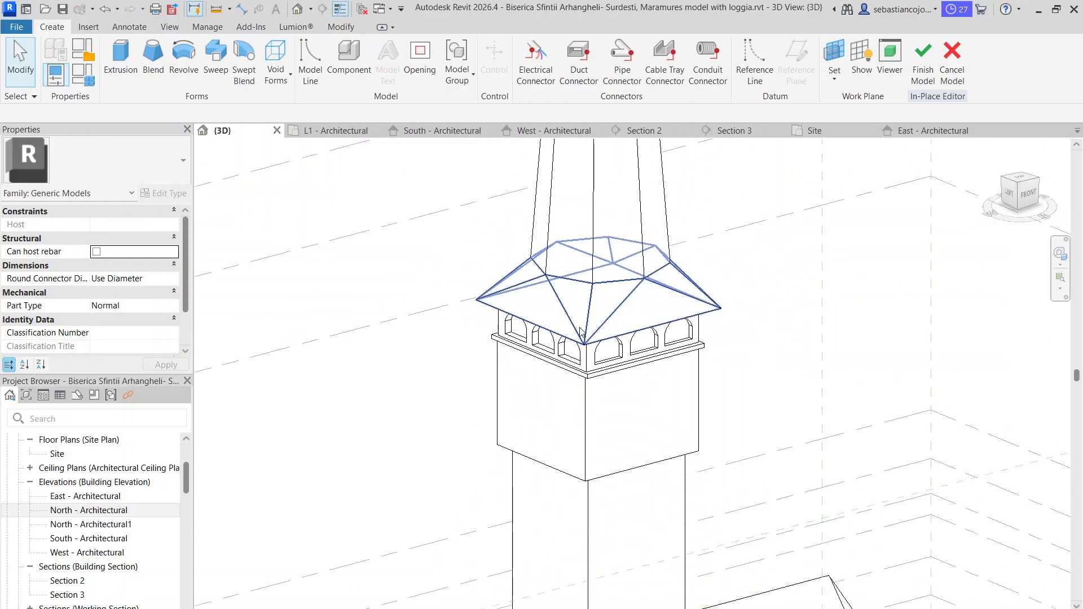
scroll(582, 332, up, 3)
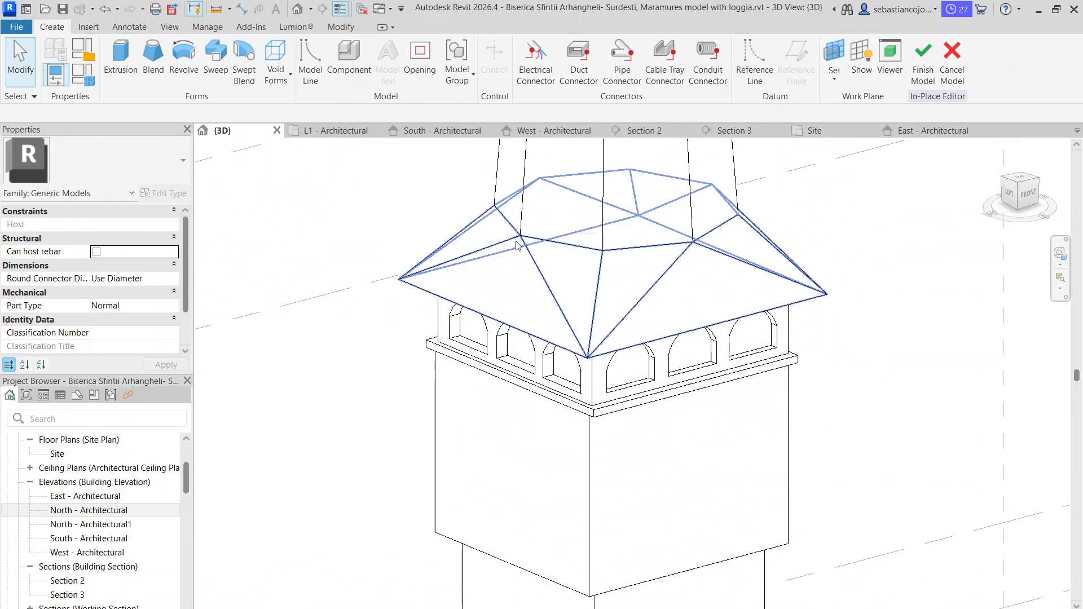
click(275, 68)
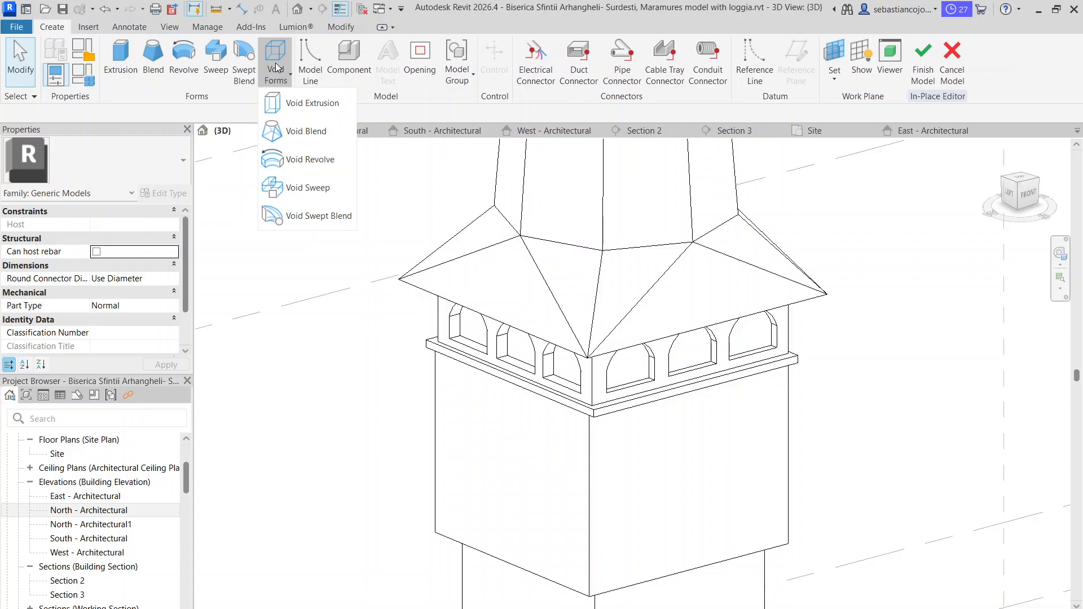
click(120, 61)
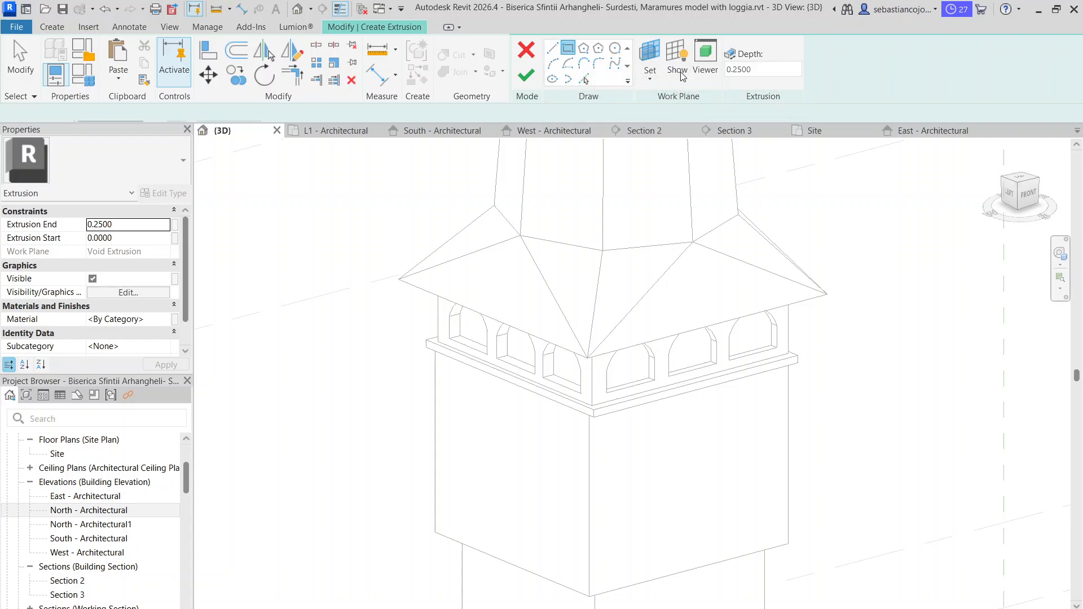
click(649, 78)
click(659, 131)
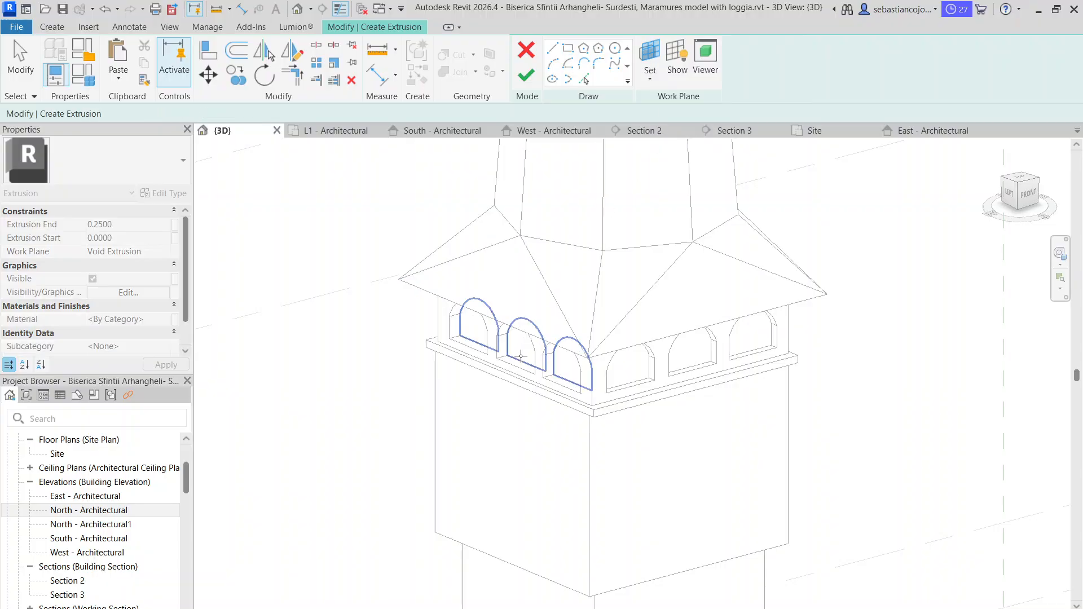
click(613, 343)
- Sketch a rectangle about 0.8 by 0.7 m near the tower roof's front corner and finish the extrusion with a 0.25 m depth
scroll(598, 326, up, 2)
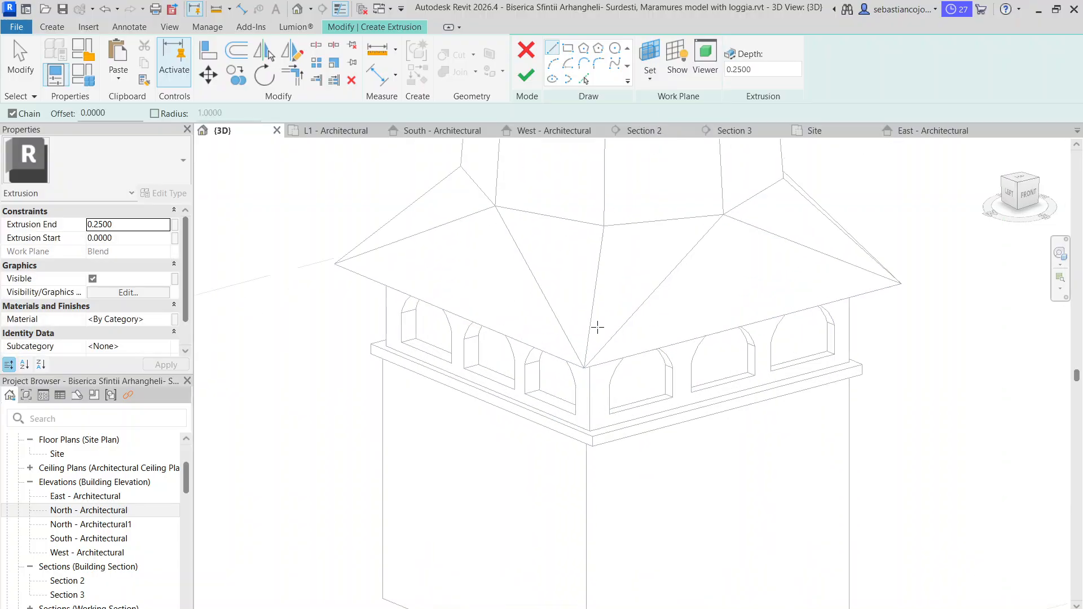
click(569, 49)
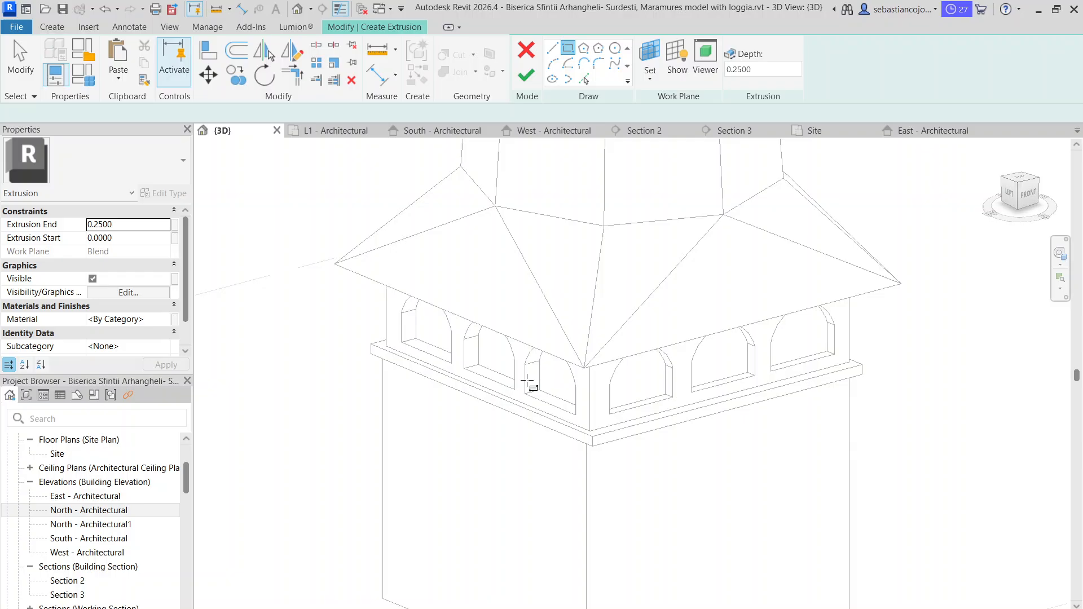
click(541, 320)
click(606, 332)
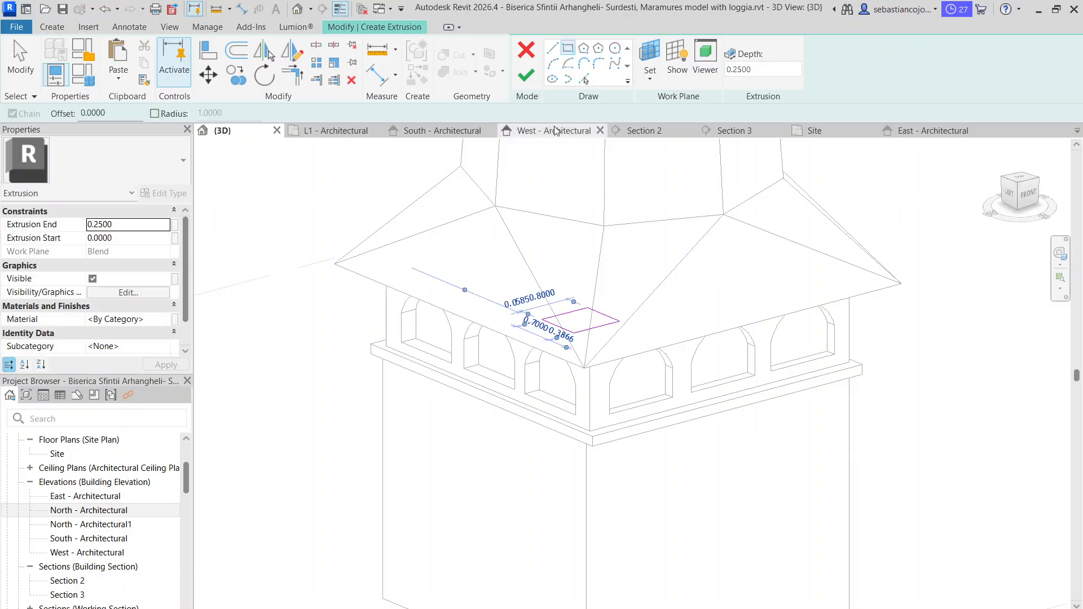
click(526, 75)
- Stretch the new corner extrusion vertically to a depth of about 1.91 m so it rises through the tower's sloping roof
drag(582, 294, 581, 223)
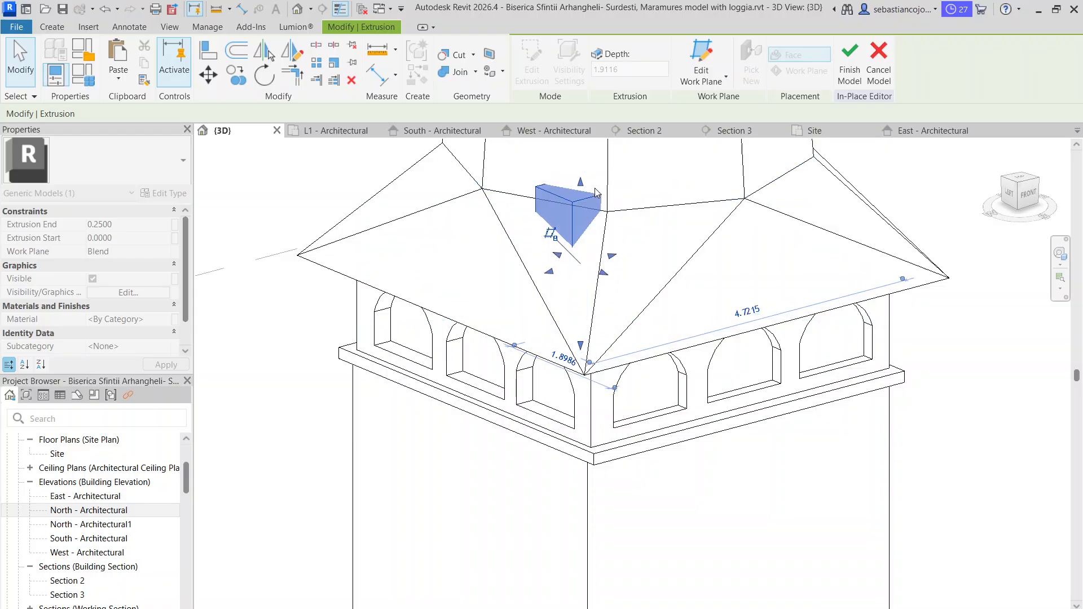
scroll(568, 217, up, 3)
scroll(558, 200, down, 4)
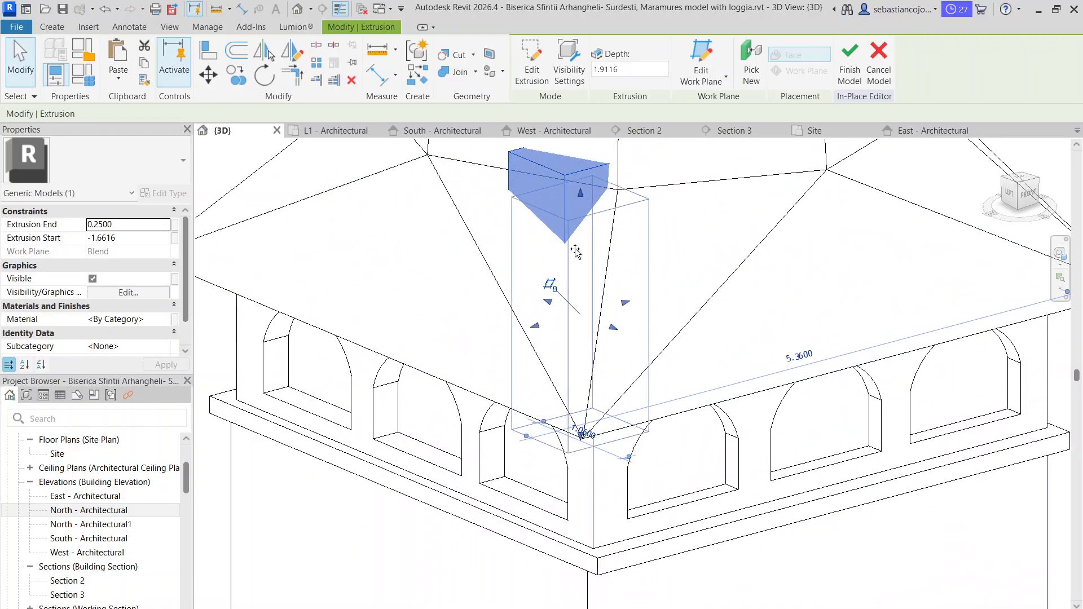
- Pull the corner extrusion's lower face up so the block is about 1.66 m deep
shift+middle_drag(581, 339, 540, 435)
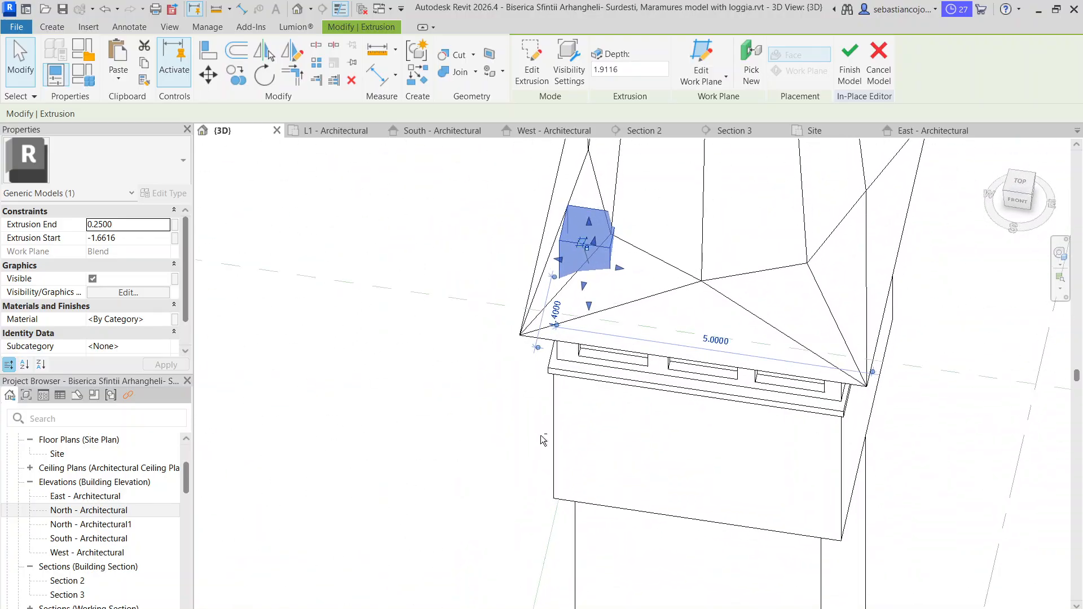
scroll(569, 225, up, 3)
shift+middle_drag(572, 225, 632, 355)
click(667, 311)
click(623, 370)
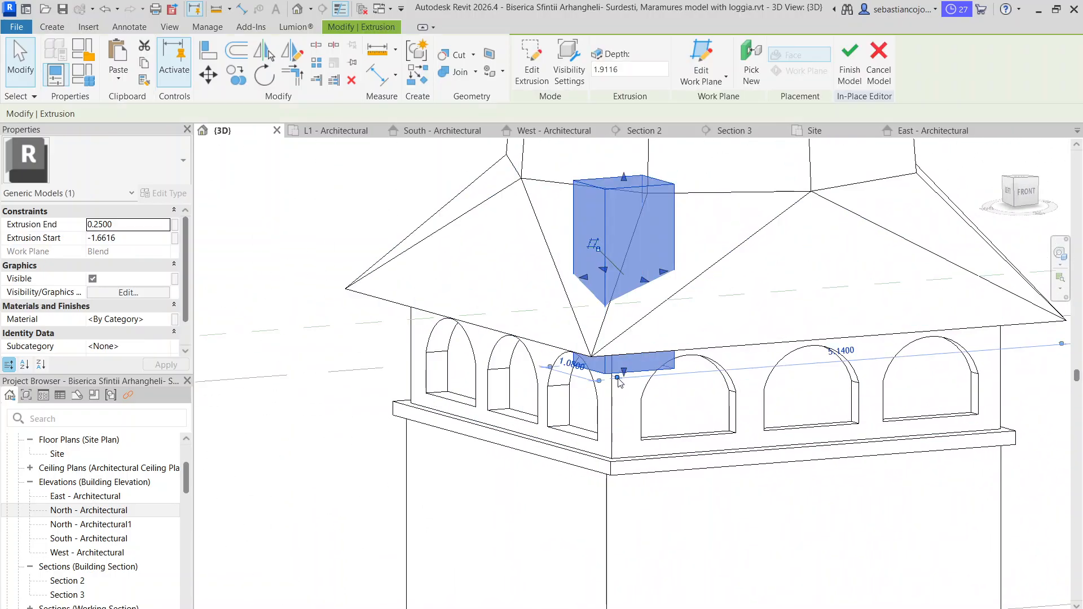
drag(621, 380, 623, 348)
mouse_move(693, 321)
shift+middle_down()
mouse_move(710, 297)
mouse_move(691, 309)
shift+middle_up()
click(700, 316)
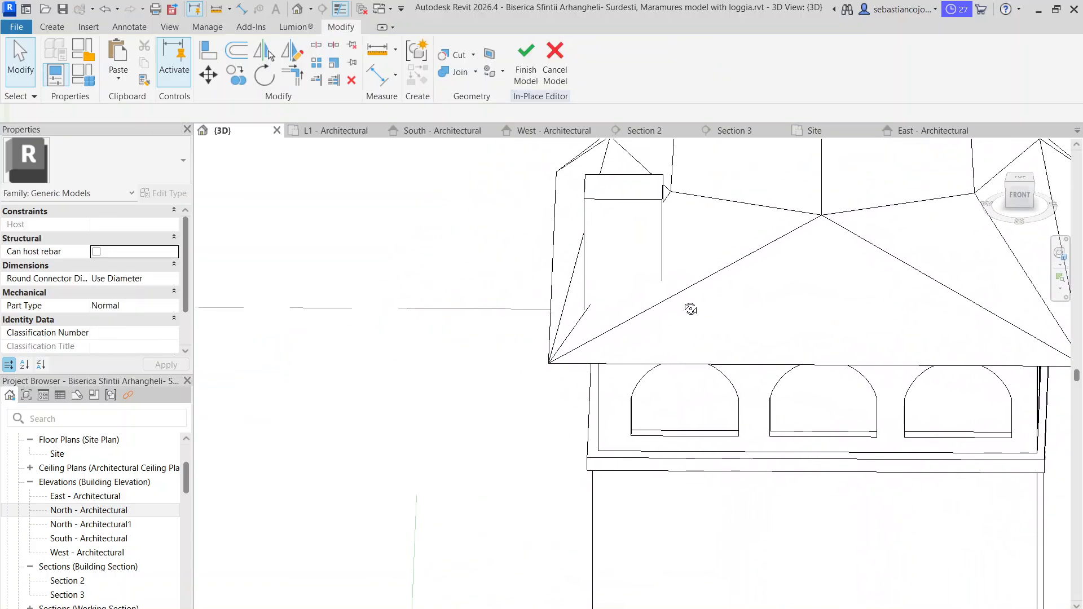
- Try to join the tower's flared roof with the corner extrusion
click(708, 269)
ctrl+click(604, 203)
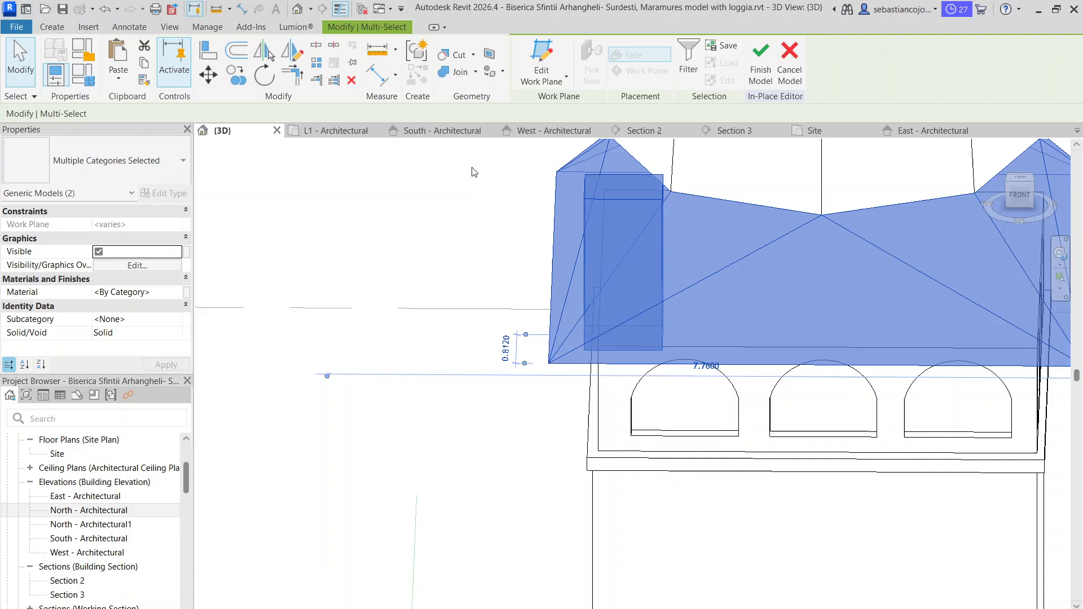
click(463, 72)
scroll(670, 278, down, 4)
shift+middle_drag(671, 277, 606, 316)
scroll(694, 274, up, 2)
key(Escape)
click(643, 266)
key(Escape)
scroll(593, 399, up, 2)
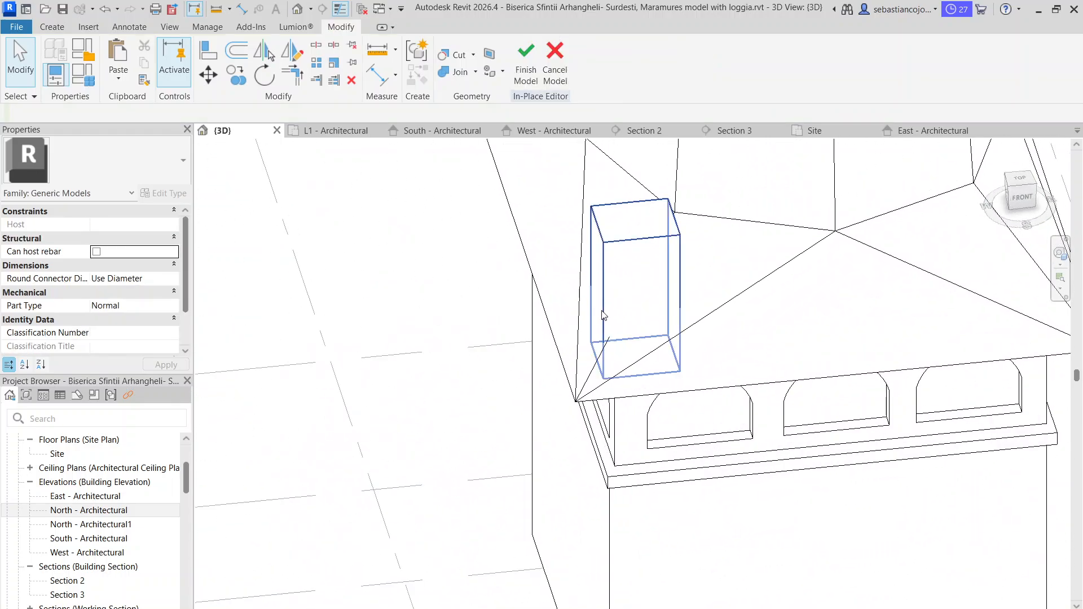
click(612, 315)
key(Escape)
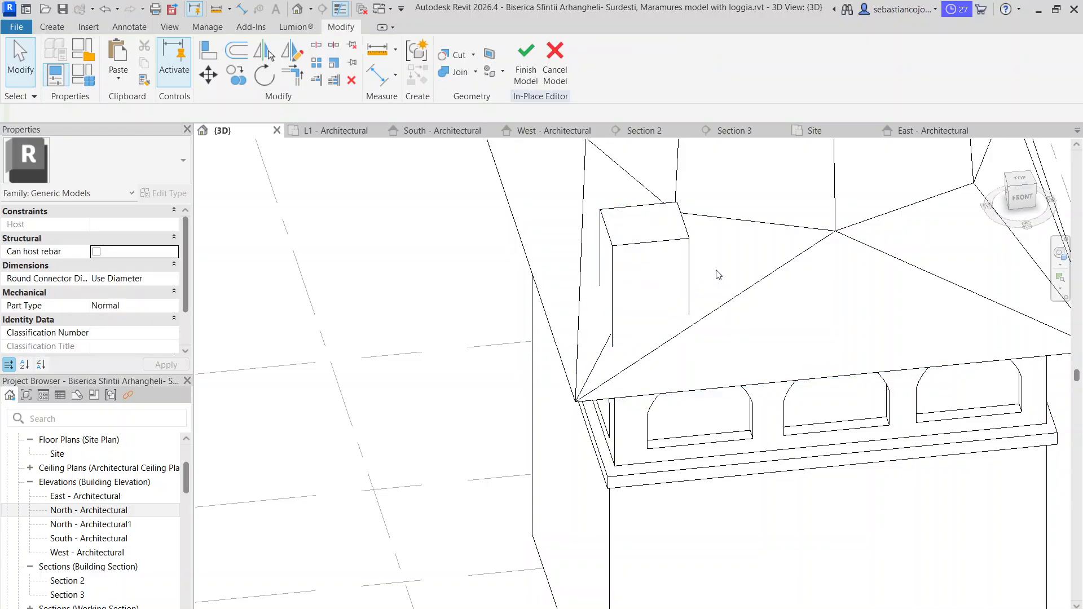
- Try to cut the tower's flared roof and the corner extrusion against each other with Cut Geometry, repeating the attempt once
scroll(718, 273, down, 3)
shift+middle_drag(634, 309, 727, 293)
scroll(707, 283, up, 2)
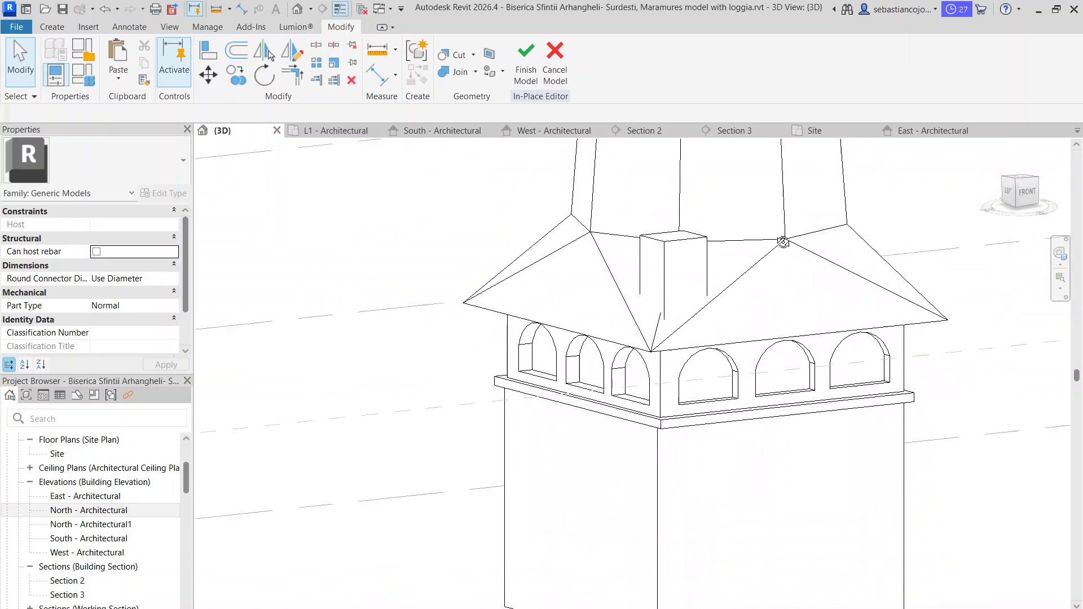
scroll(728, 293, up, 2)
click(701, 270)
click(736, 286)
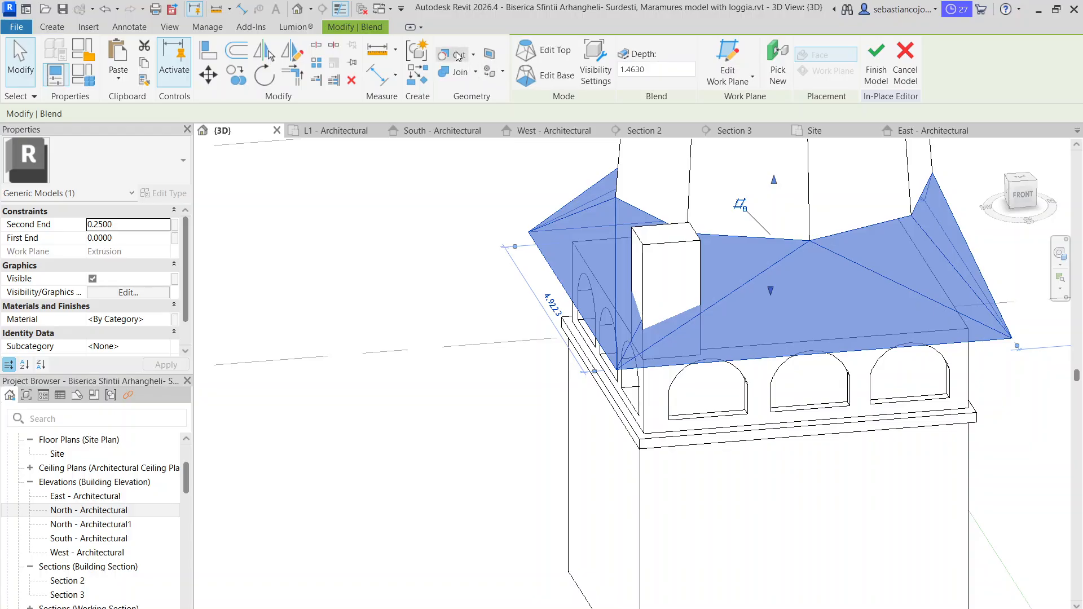
click(458, 55)
click(725, 304)
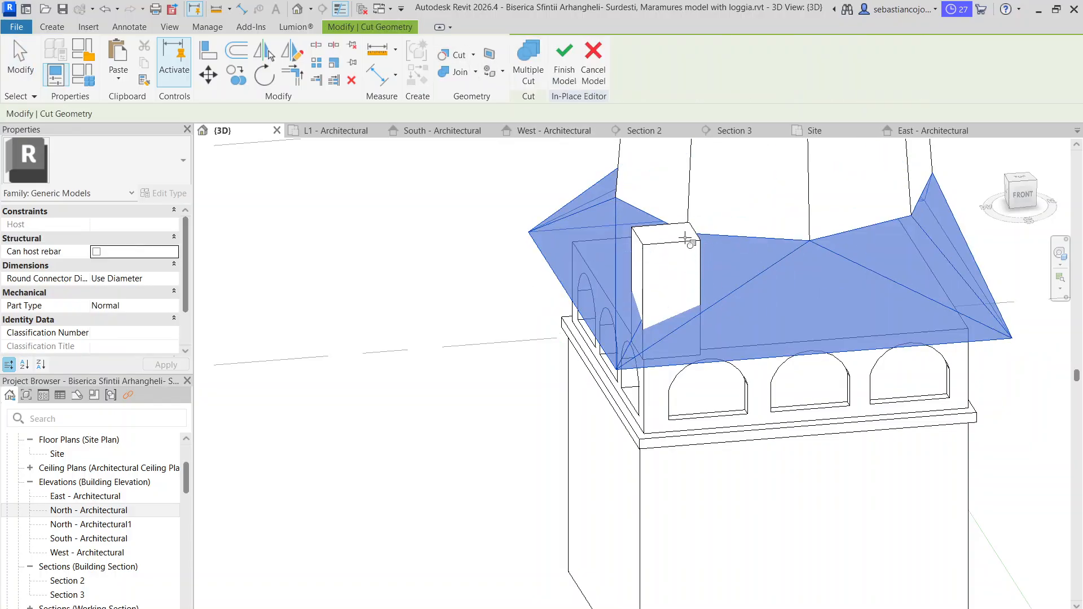
click(686, 240)
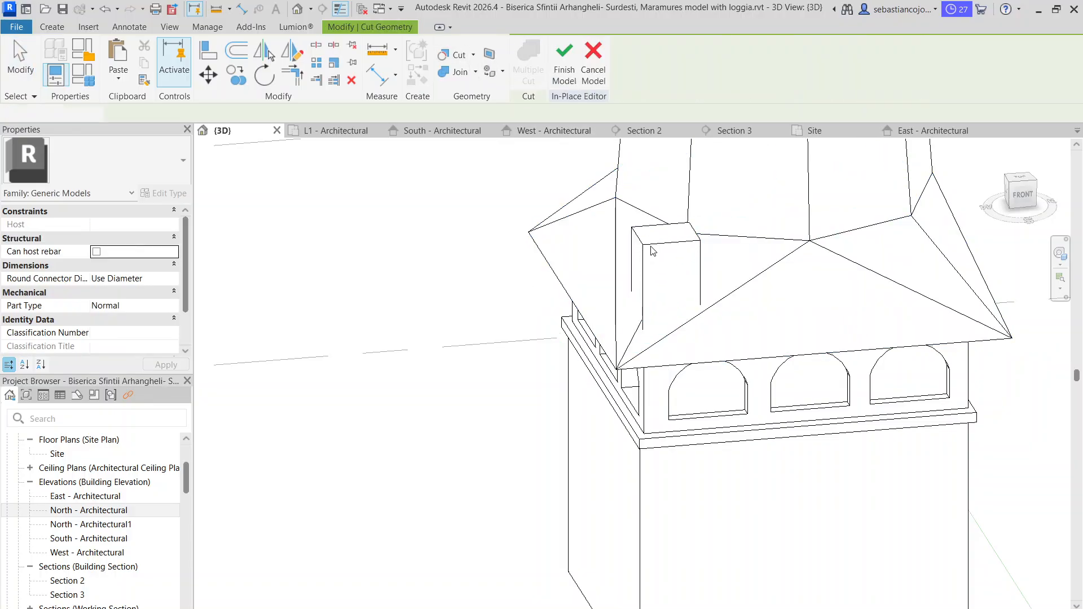
click(455, 57)
click(748, 285)
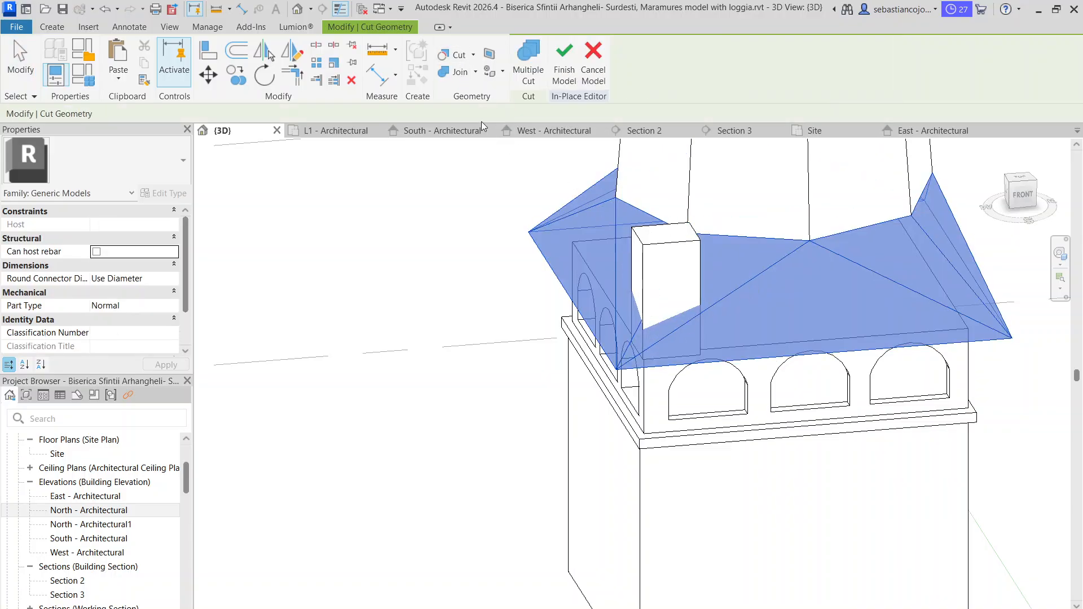
click(679, 239)
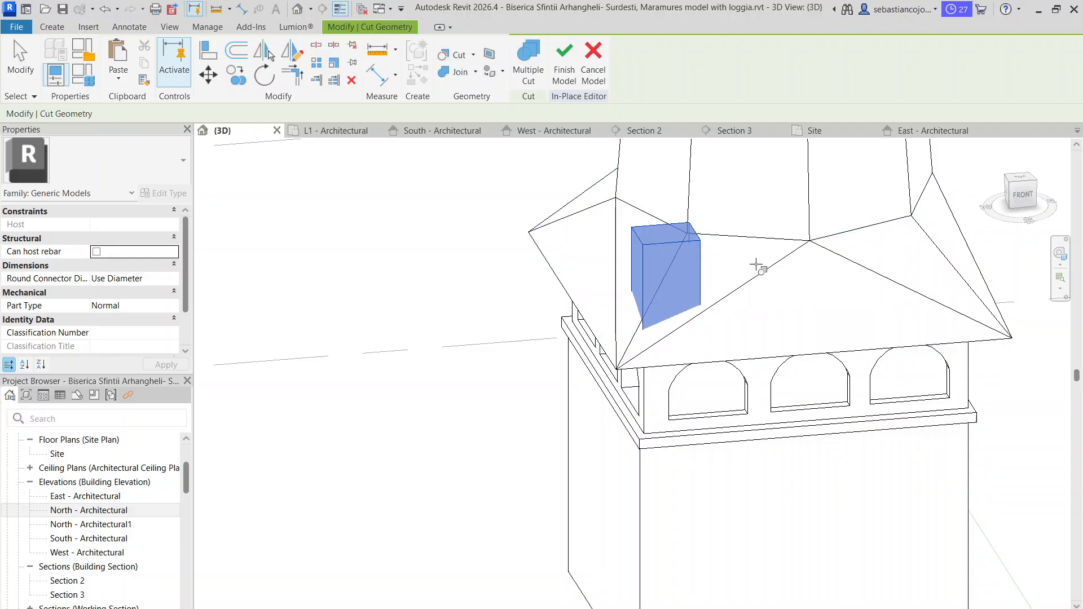
click(704, 269)
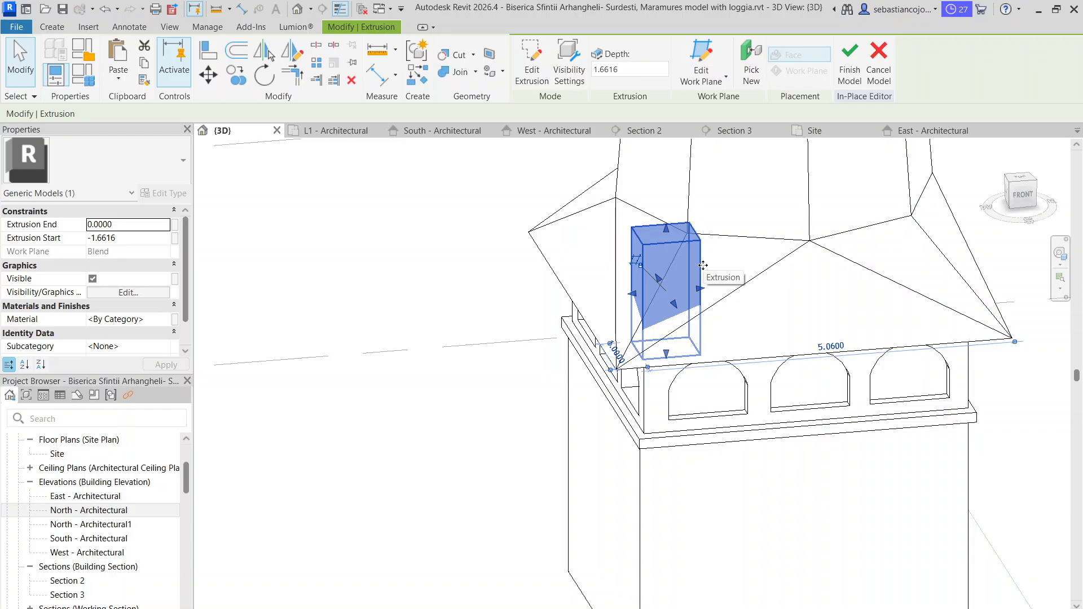
key(Escape)
- Delete the solid corner extrusion from the tower roof
scroll(774, 279, down, 5)
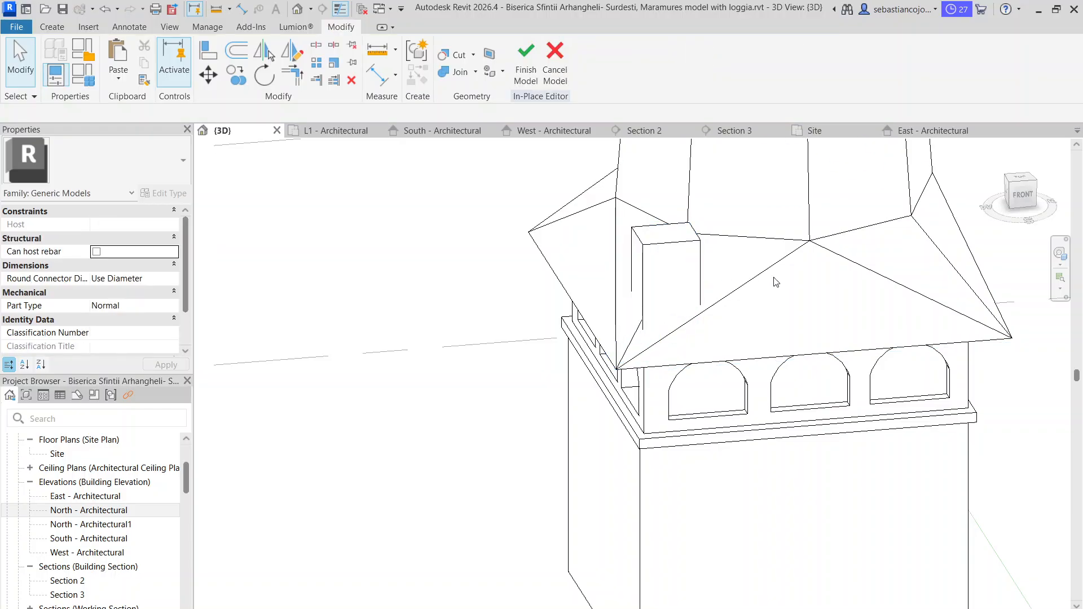
mouse_move(773, 283)
shift+middle_down()
mouse_move(921, 471)
mouse_move(904, 426)
mouse_move(784, 293)
mouse_move(757, 313)
mouse_move(784, 287)
shift+middle_up()
scroll(773, 303, up, 5)
click(783, 287)
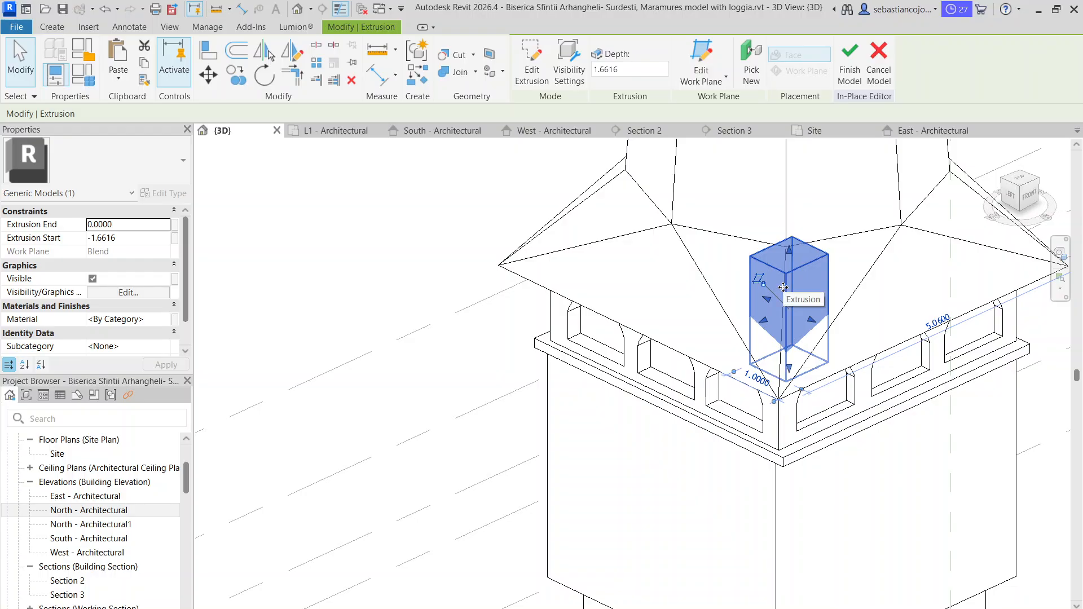
key(Delete)
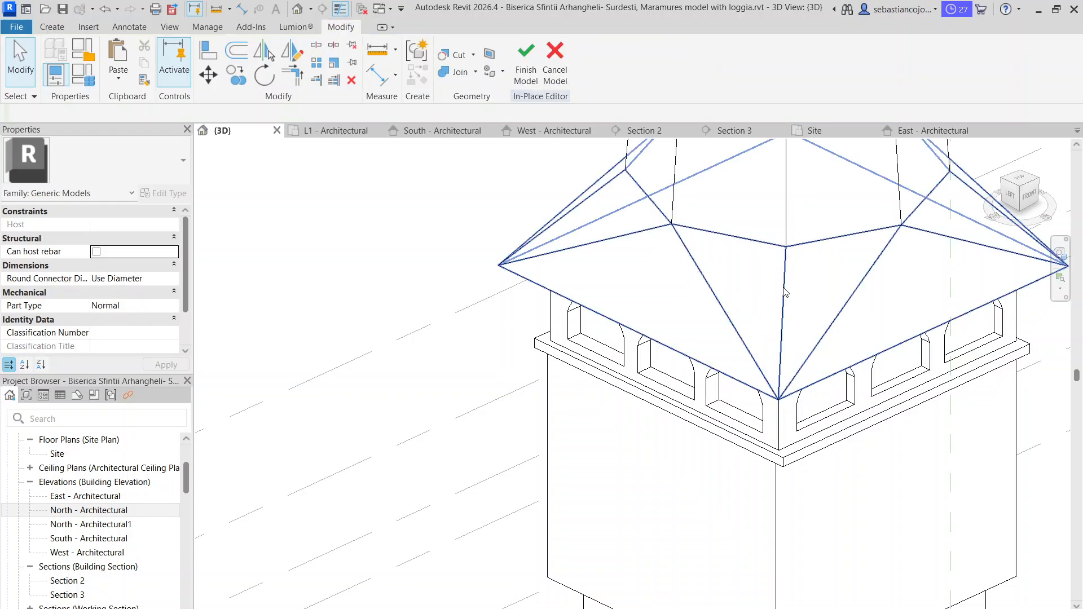
- Begin a void extrusion and pick a horizontal plane at the base of the tower's flared roof as its work plane
click(61, 26)
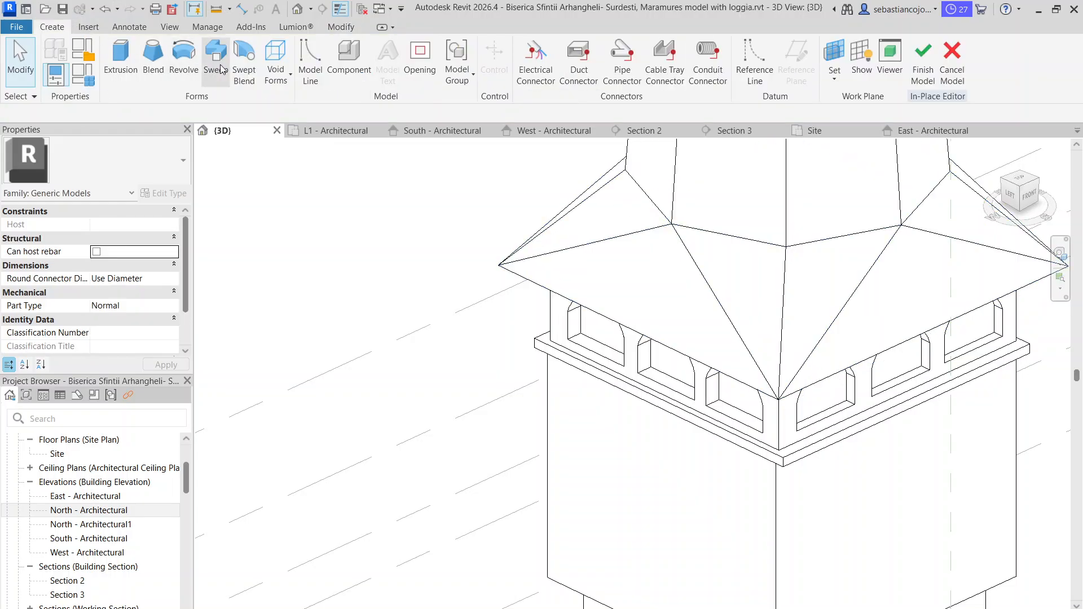
click(276, 62)
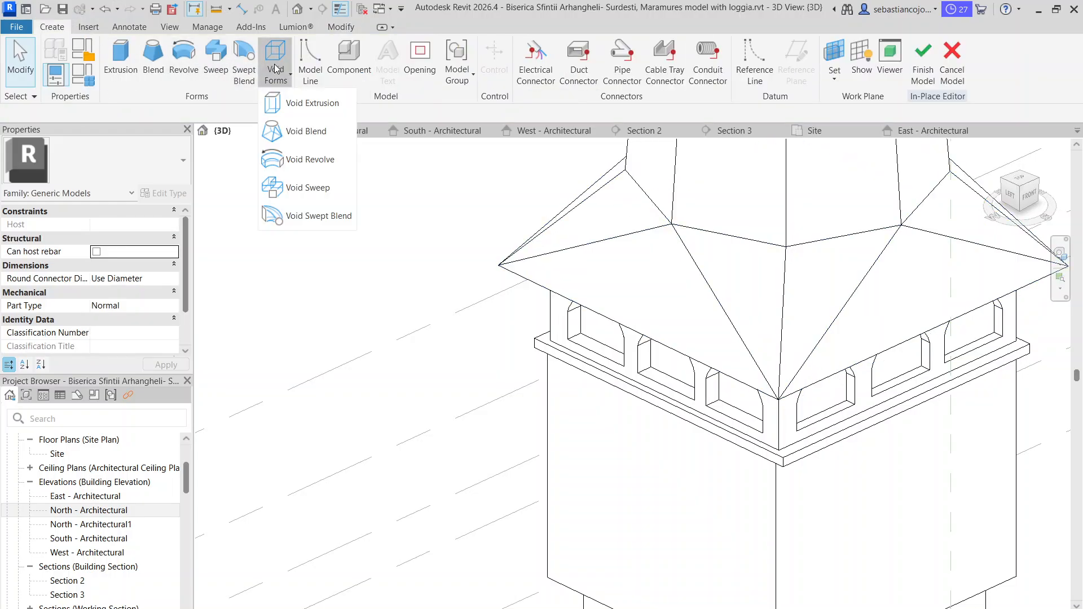
click(299, 104)
click(654, 83)
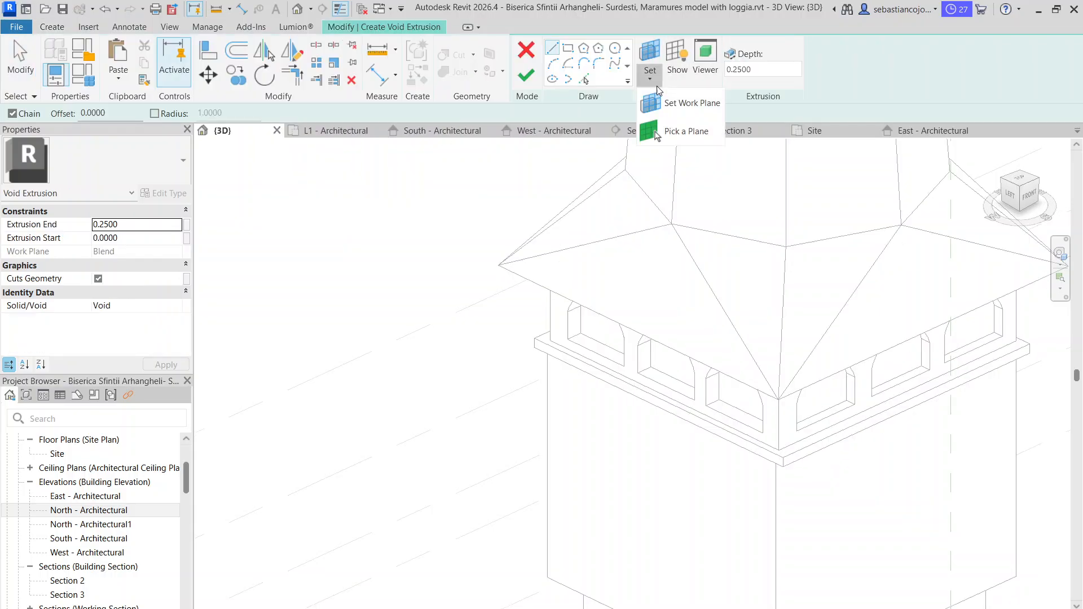
click(668, 133)
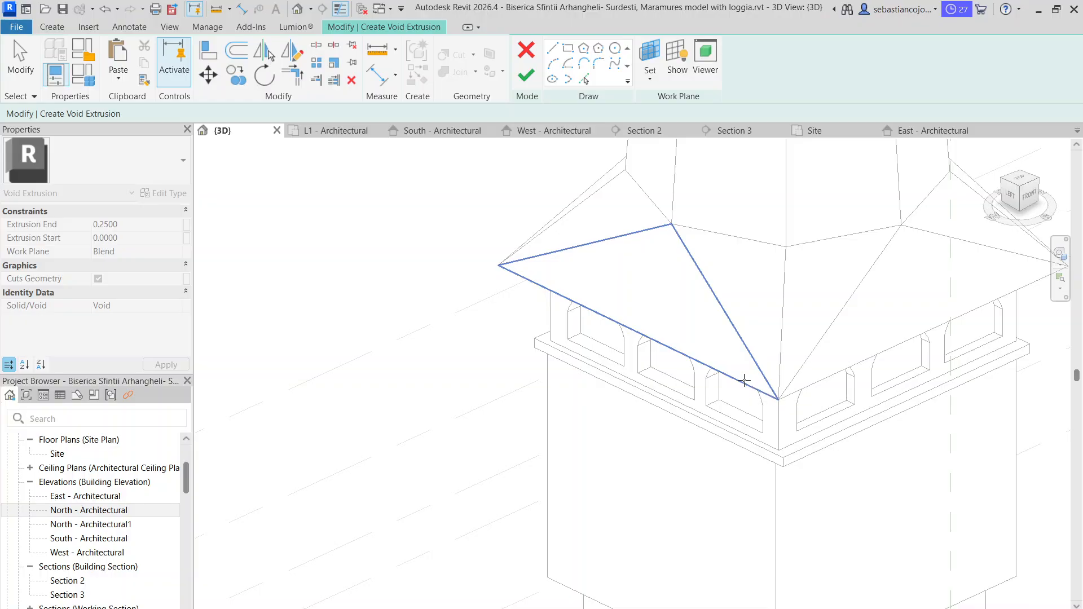
click(697, 404)
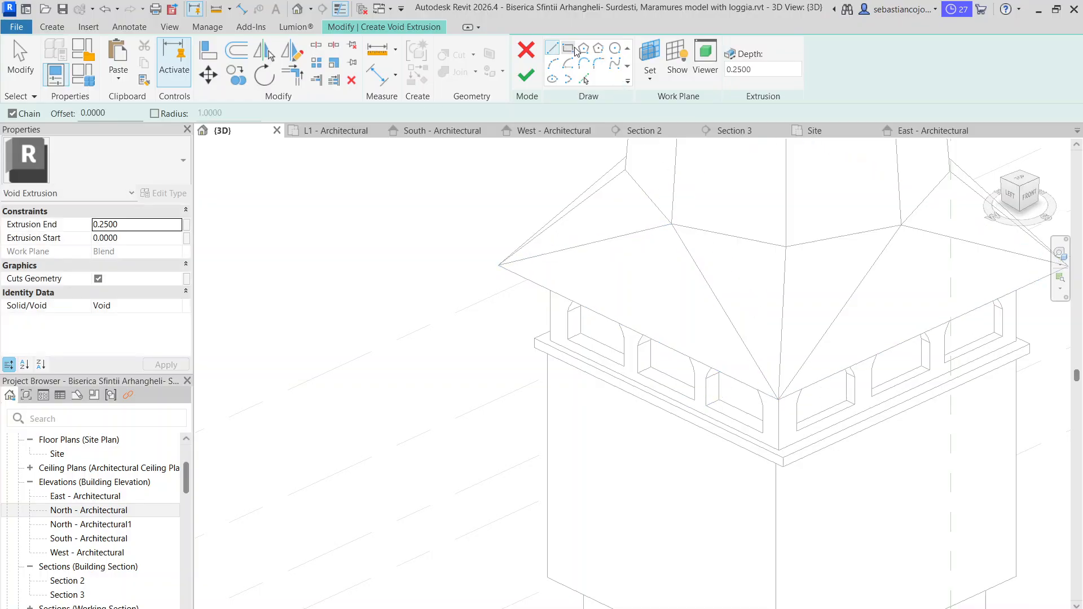
- Sketch a rectangle about 0.5 by 0.5 m near the tower roof's front corner and finish the void extrusion with a 0.25 m depth
click(766, 353)
click(802, 349)
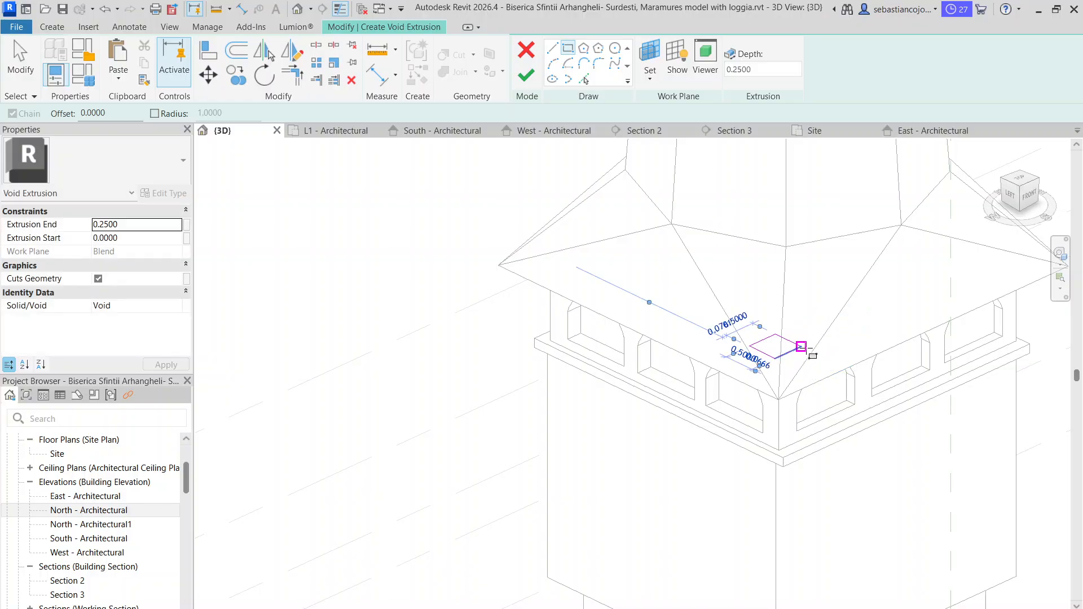
key(Escape)
scroll(749, 341, up, 2)
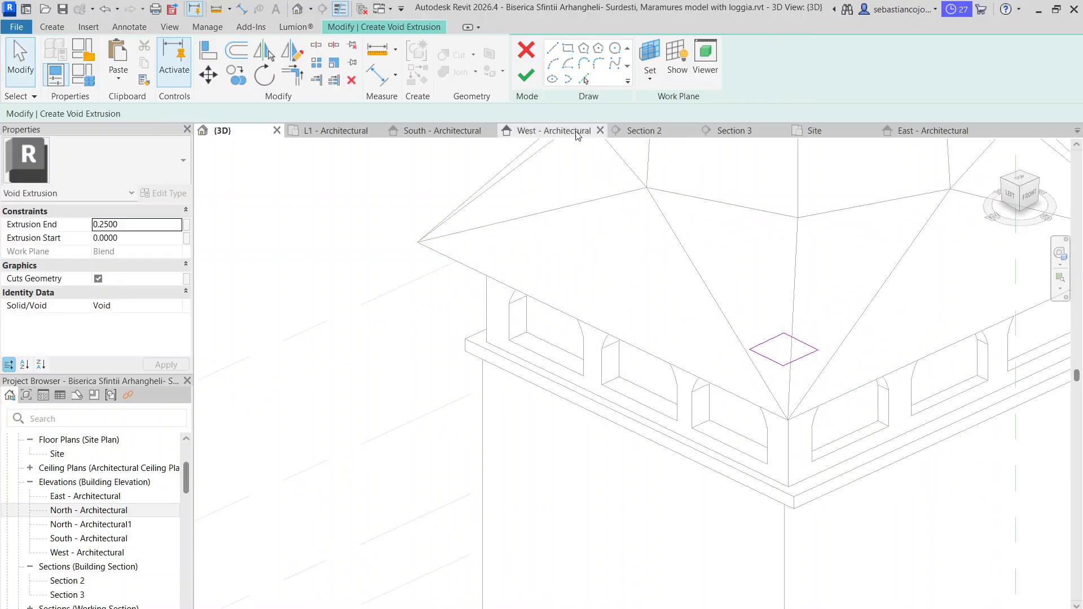
click(529, 76)
- Stretch the void extrusion upward to a depth of about 1.72 m so it cuts through the roof's corner slopes
drag(804, 338, 804, 231)
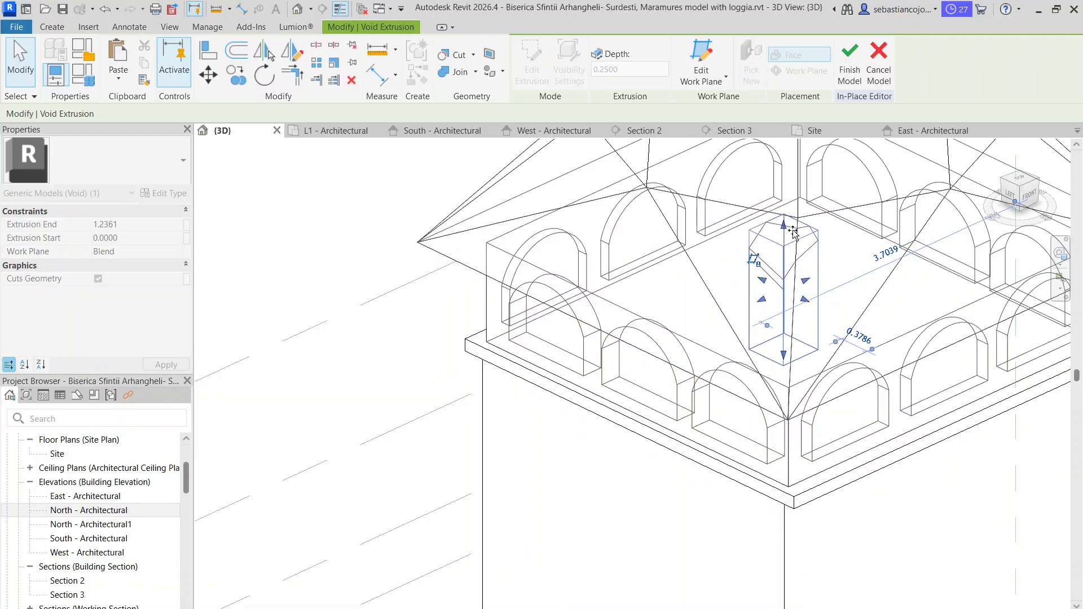
shift+middle_drag(805, 232, 766, 256)
drag(765, 256, 766, 234)
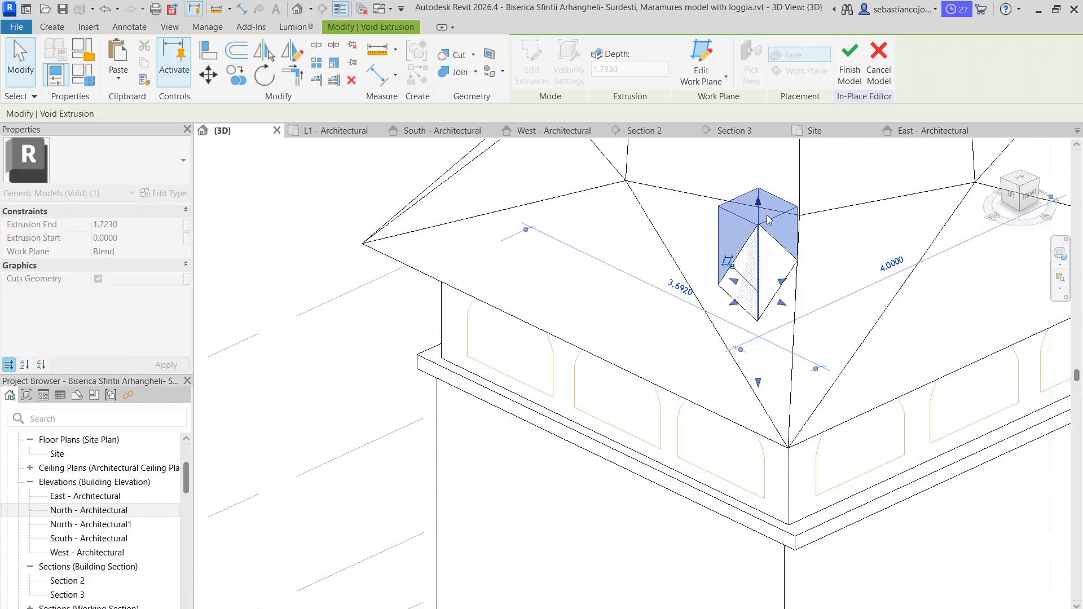
key(Escape)
- Stretch the side faces of the void extrusion to enlarge its footprint near the roof corner
scroll(835, 273, down, 3)
shift+middle_drag(836, 273, 783, 285)
click(781, 282)
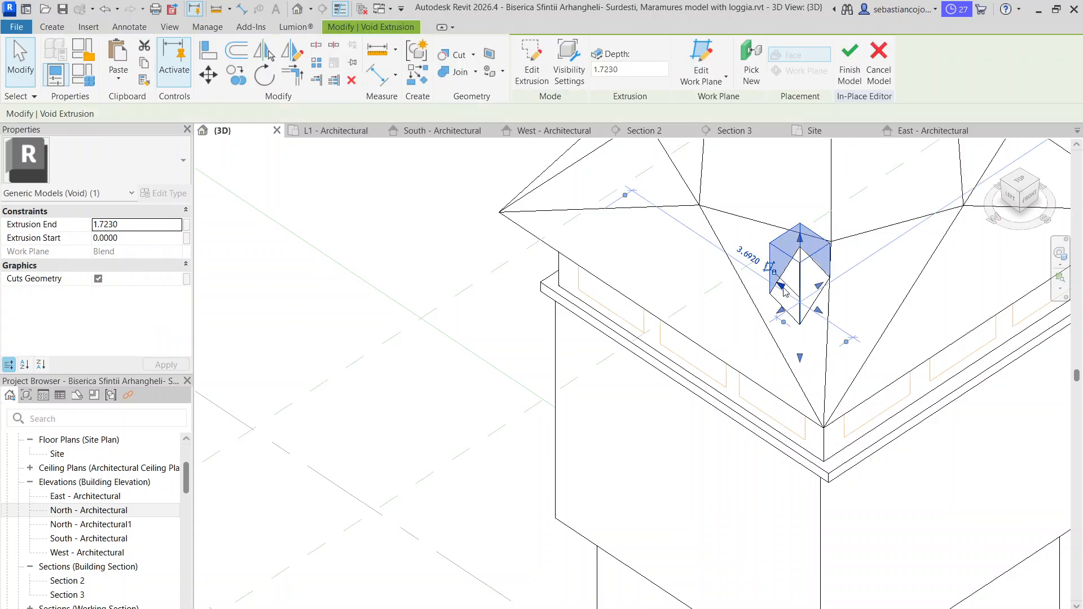
drag(774, 280, 770, 310)
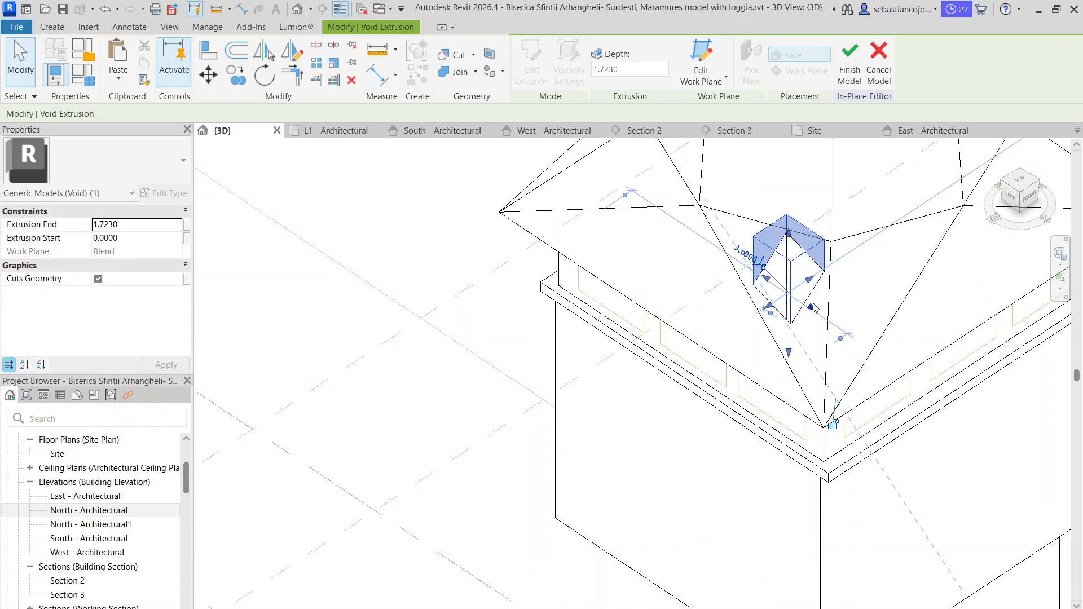
key(Escape)
scroll(857, 293, down, 3)
click(834, 290)
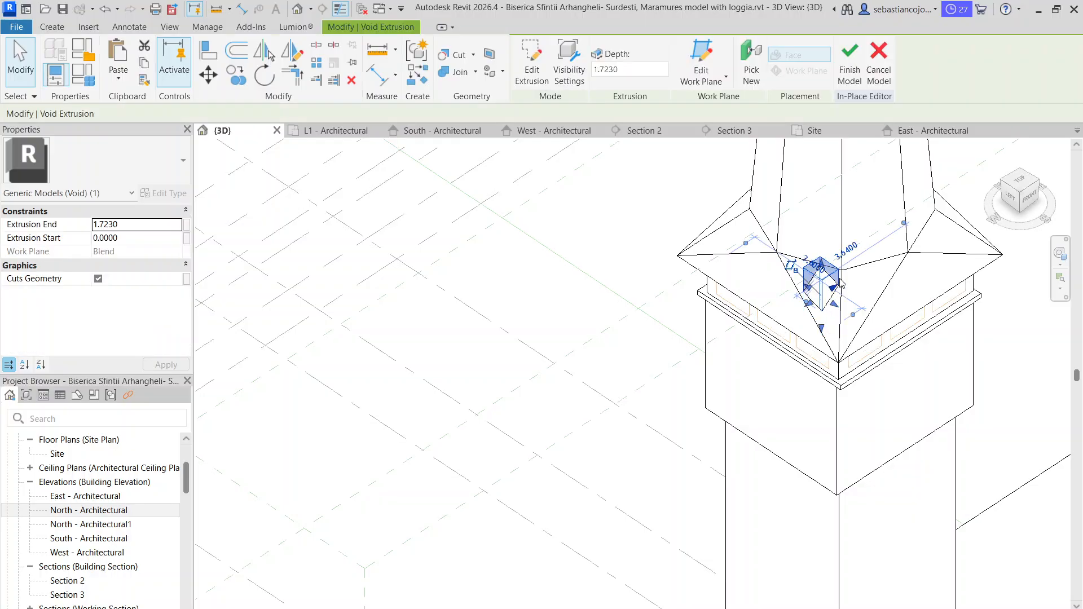
scroll(846, 288, up, 5)
drag(877, 291, 871, 291)
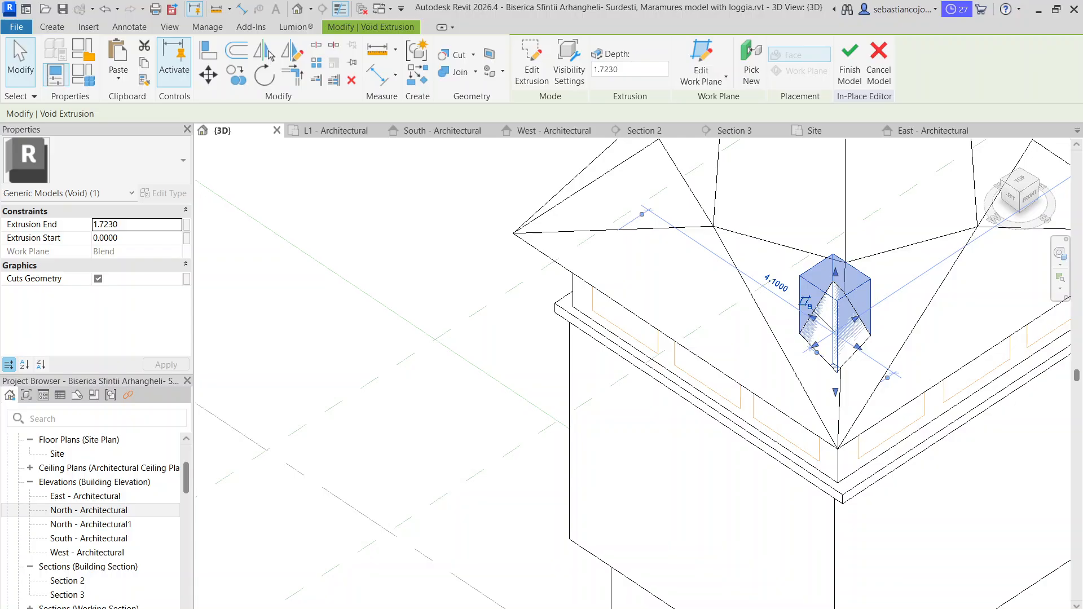
- Switch to the browser and examine the church reference photos for how the corner turrets meet the tower roof around the spire
key(alt+Tab)
click(173, 8)
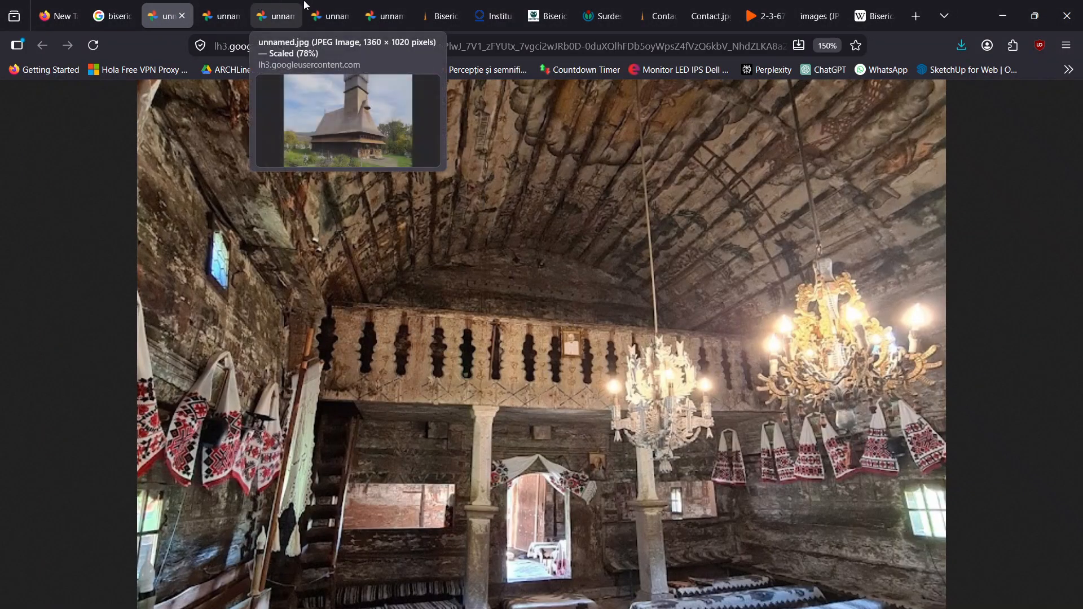
click(274, 16)
click(239, 18)
click(260, 17)
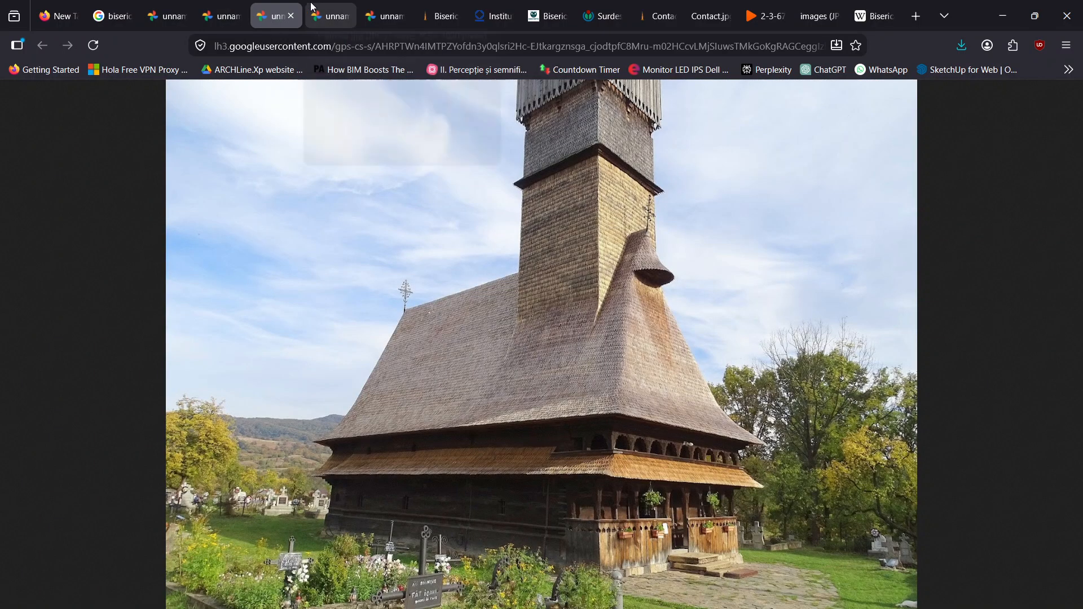
click(330, 16)
click(437, 10)
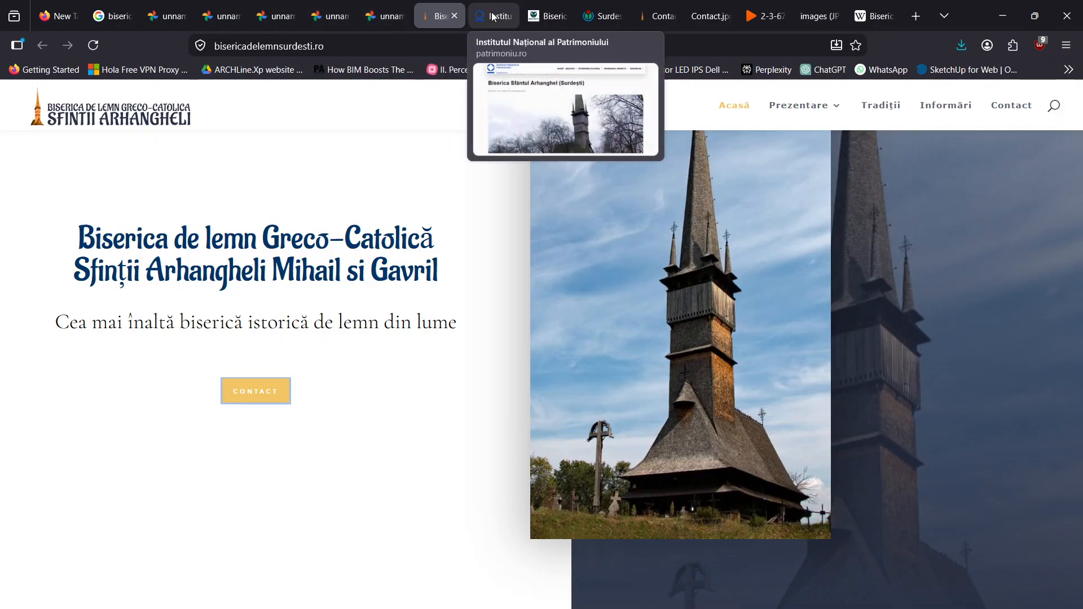
click(492, 17)
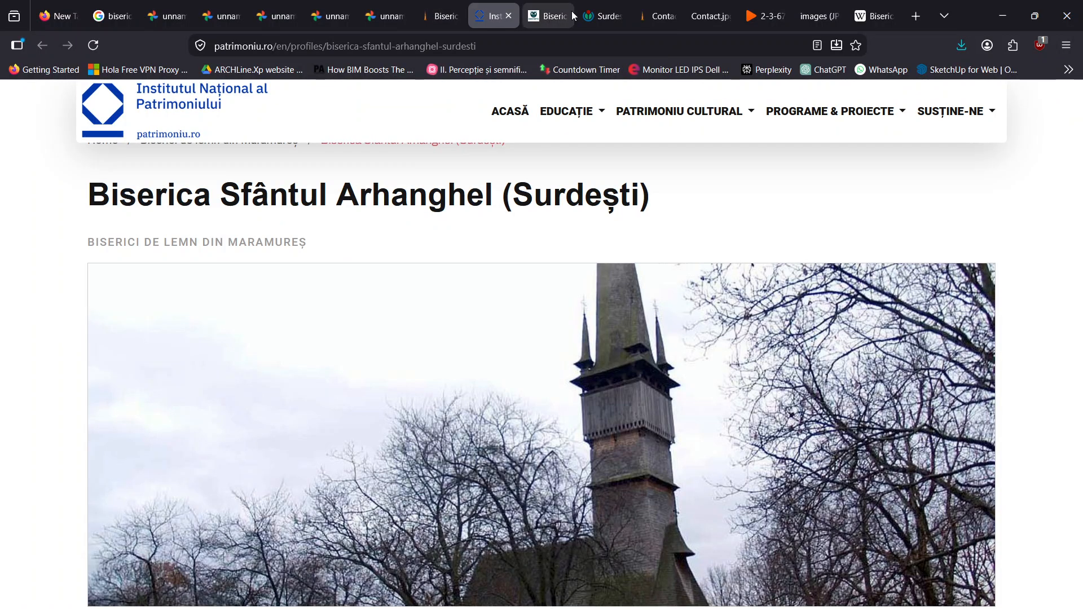
click(571, 13)
scroll(466, 367, down, 5)
scroll(467, 360, up, 3)
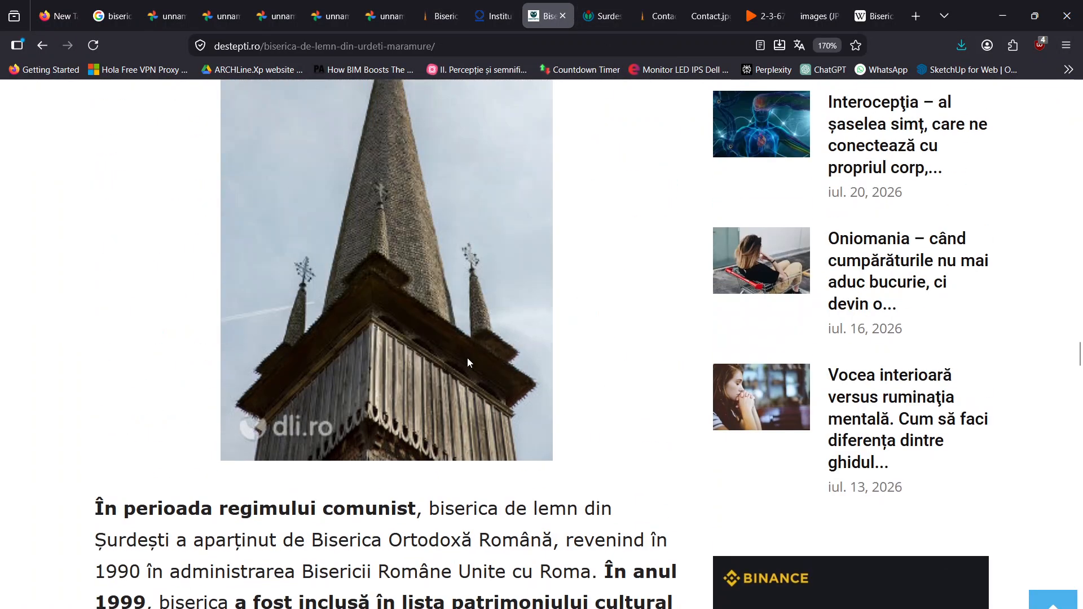
scroll(464, 315, down, 6)
scroll(463, 314, up, 6)
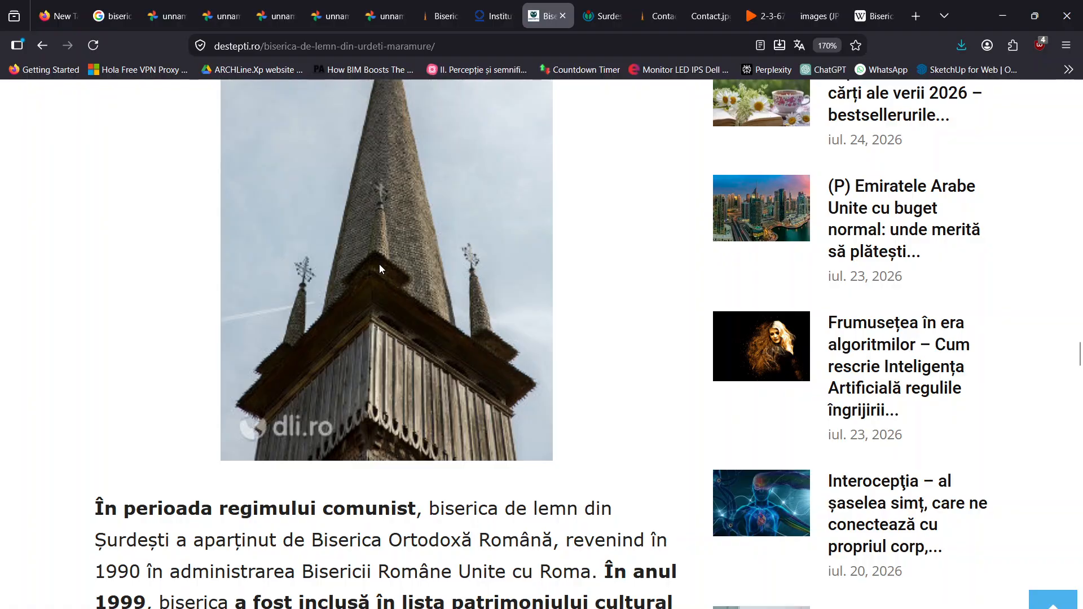
- Look through the remaining tower photos in the article and on the church website for turret details
scroll(383, 272, down, 10)
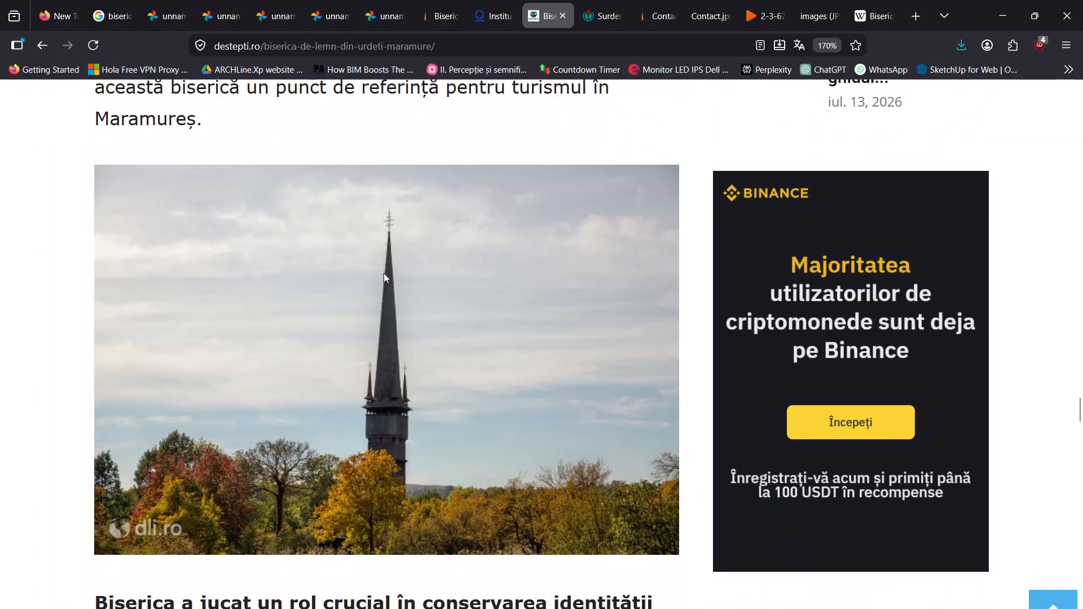
scroll(384, 276, down, 15)
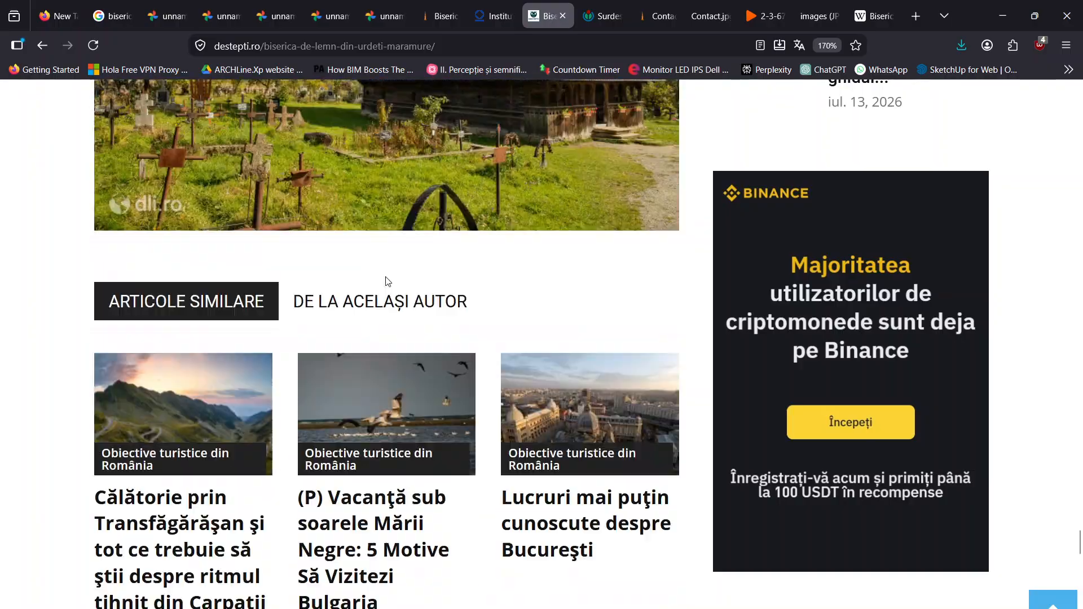
click(601, 16)
key(ctrl+Tab)
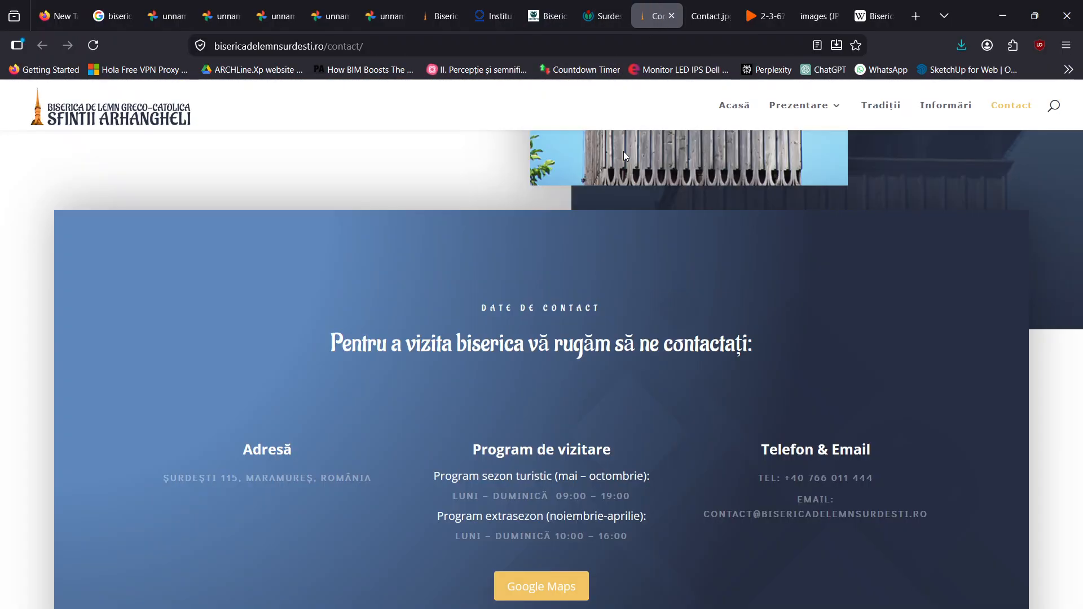
scroll(671, 274, down, 2)
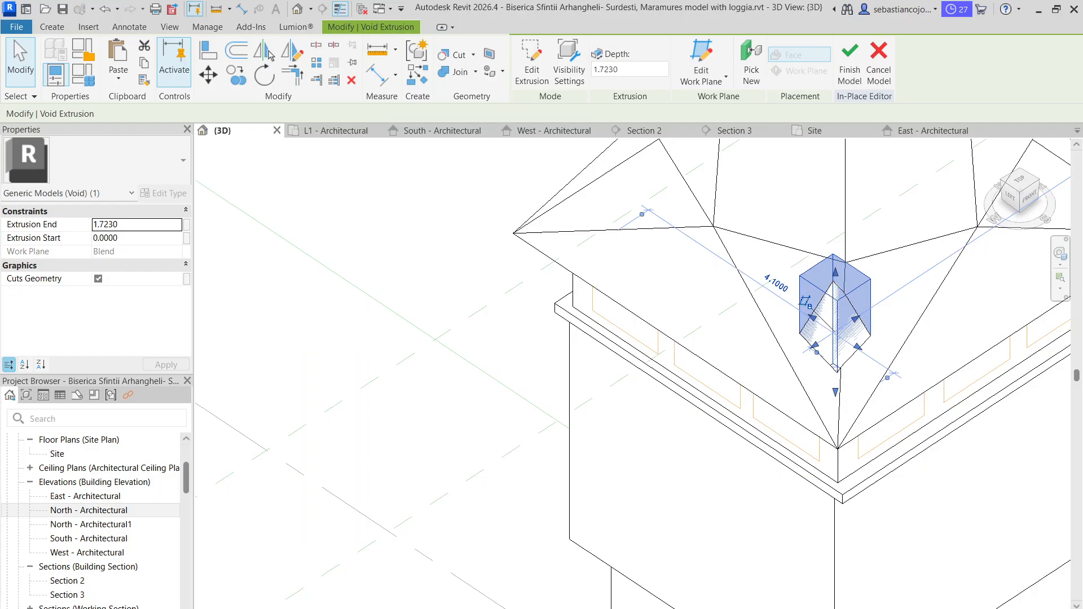
- Switch back to Revit and stretch the void extrusion's side face slightly towards the roof's front corner
scroll(873, 306, up, 3)
click(870, 309)
scroll(869, 318, up, 2)
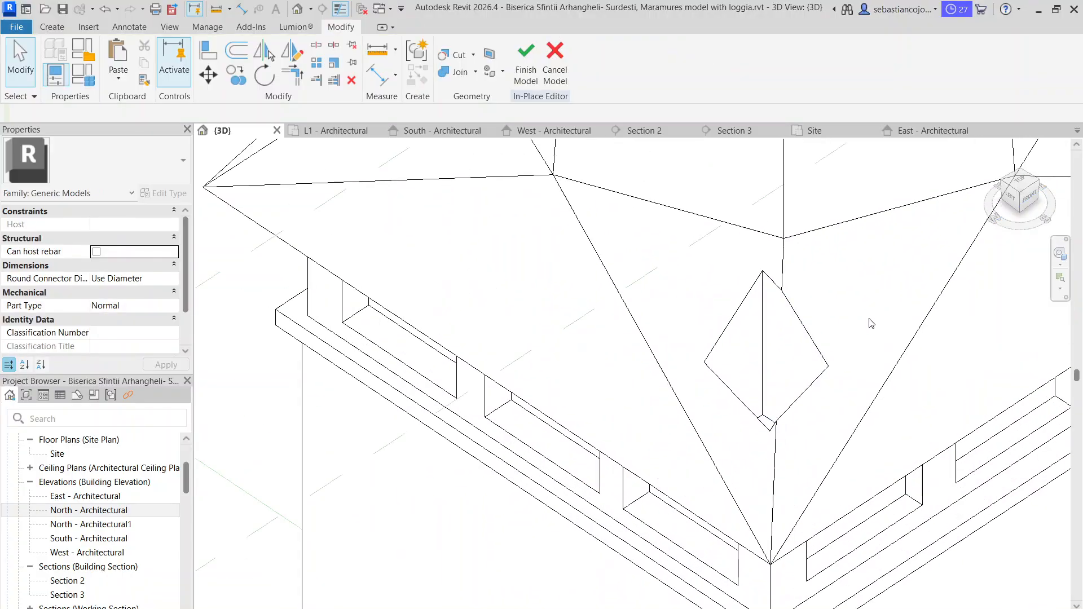
middle_drag(842, 323, 752, 316)
mouse_move(700, 303)
mouse_down()
mouse_move(732, 313)
mouse_move(705, 312)
mouse_up()
scroll(705, 312, down, 3)
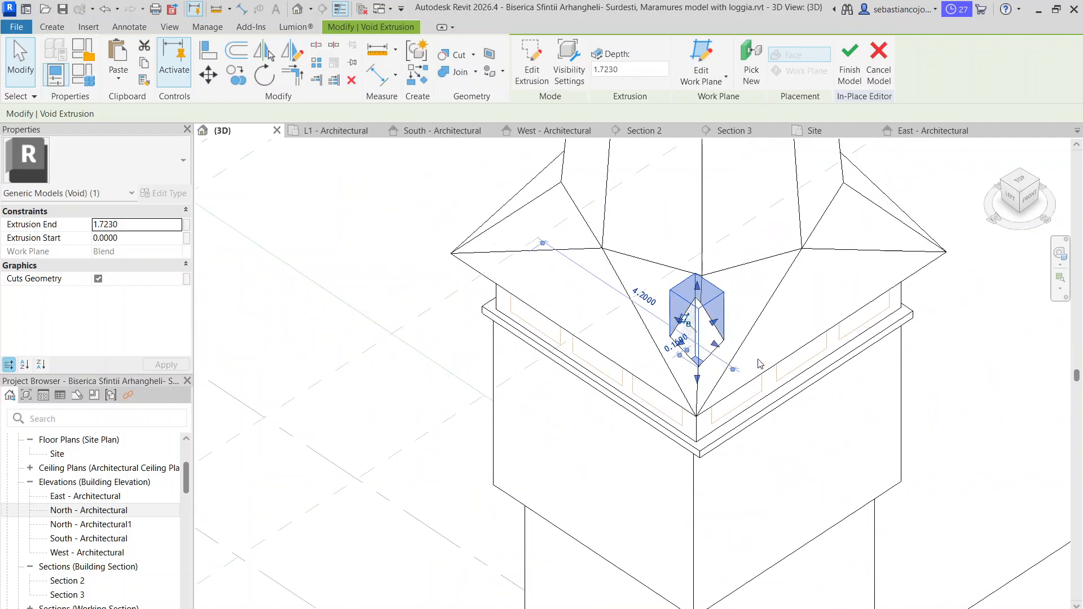
- Stretch another side face of the void outward from a top view to balance its footprint on the roof's corner ridge
shift+middle_drag(761, 368, 739, 374)
scroll(787, 478, down, 2)
scroll(749, 398, up, 5)
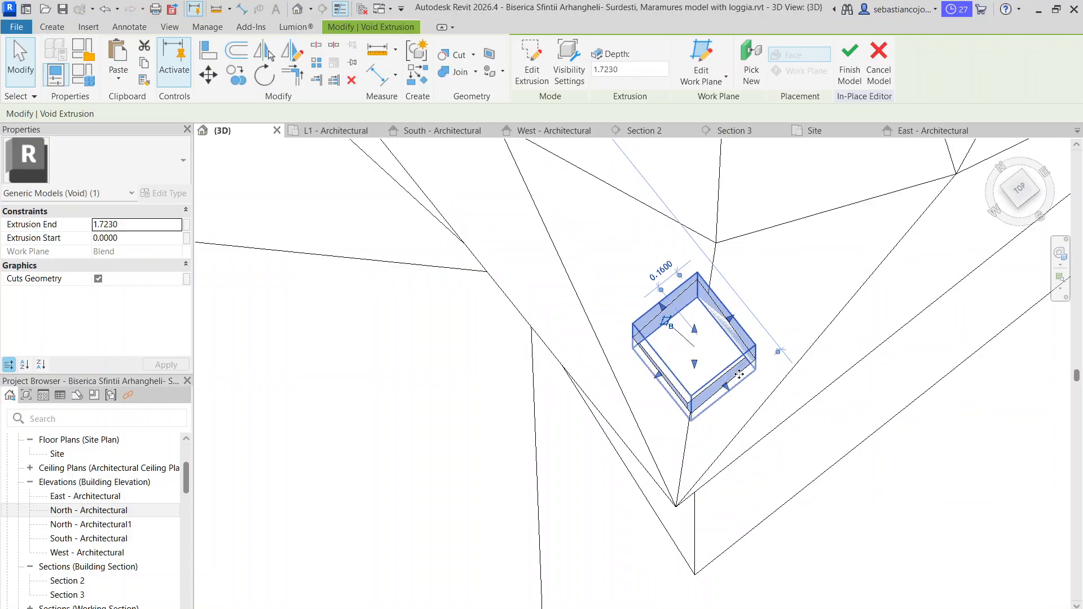
drag(754, 363, 750, 368)
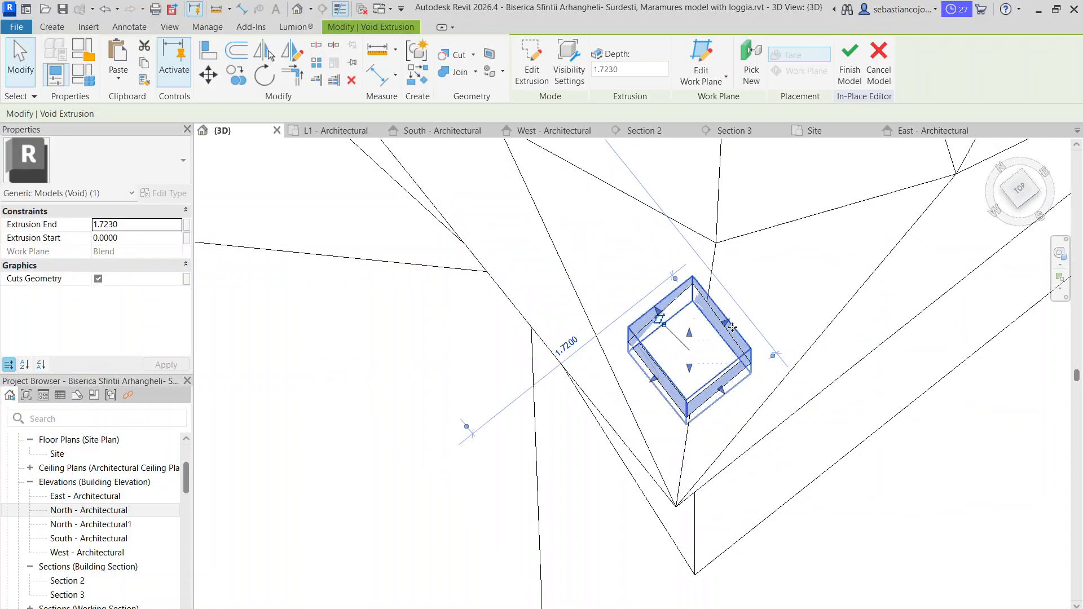
drag(726, 324, 742, 316)
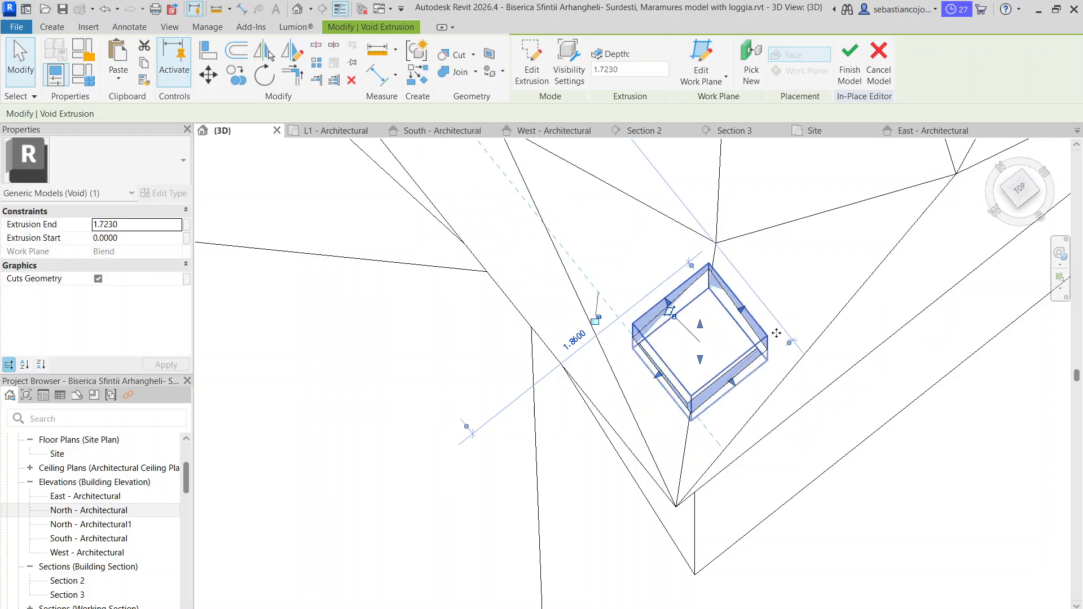
click(778, 293)
shift+middle_drag(779, 293, 767, 373)
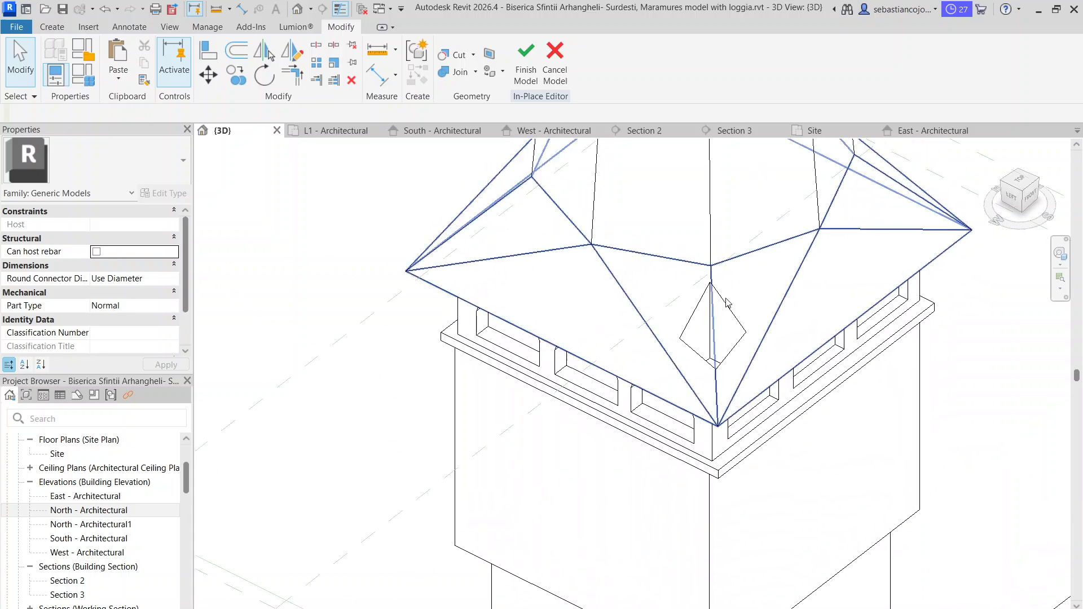
- Raise the void extrusion's bottom face to an extrusion start of about 0.36 m
scroll(713, 355, up, 4)
click(723, 346)
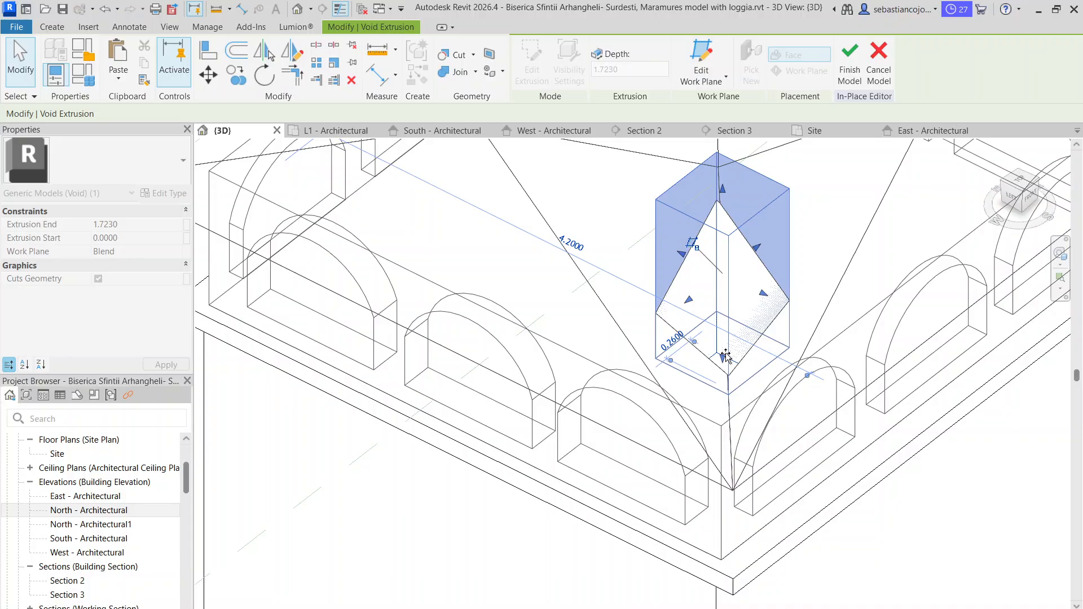
drag(726, 355, 726, 354)
click(820, 246)
scroll(785, 293, down, 4)
shift+middle_drag(787, 294, 765, 307)
click(763, 306)
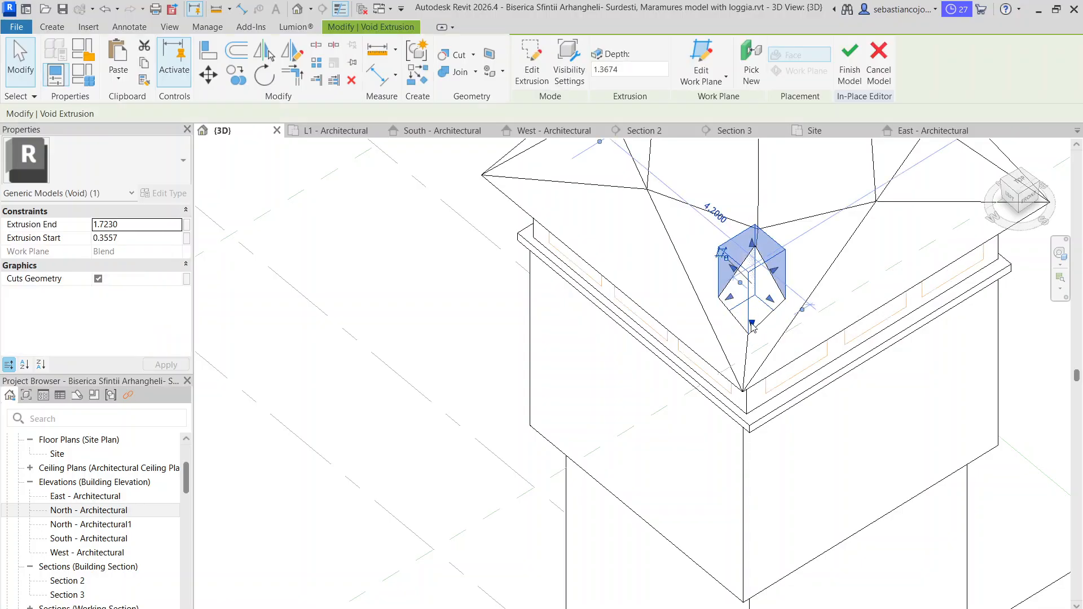
- Fine-tune the void's bottom face to an extrusion start of about 0.52 m so its floor meets the roof's corner ridge
scroll(759, 316, up, 3)
drag(756, 326, 764, 270)
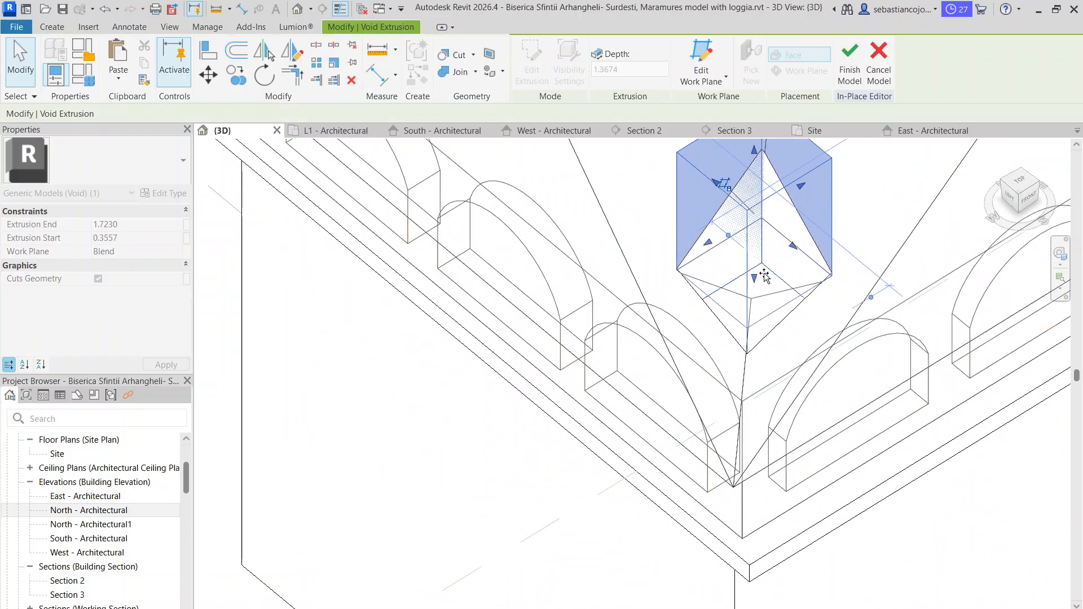
click(802, 323)
scroll(794, 315, down, 3)
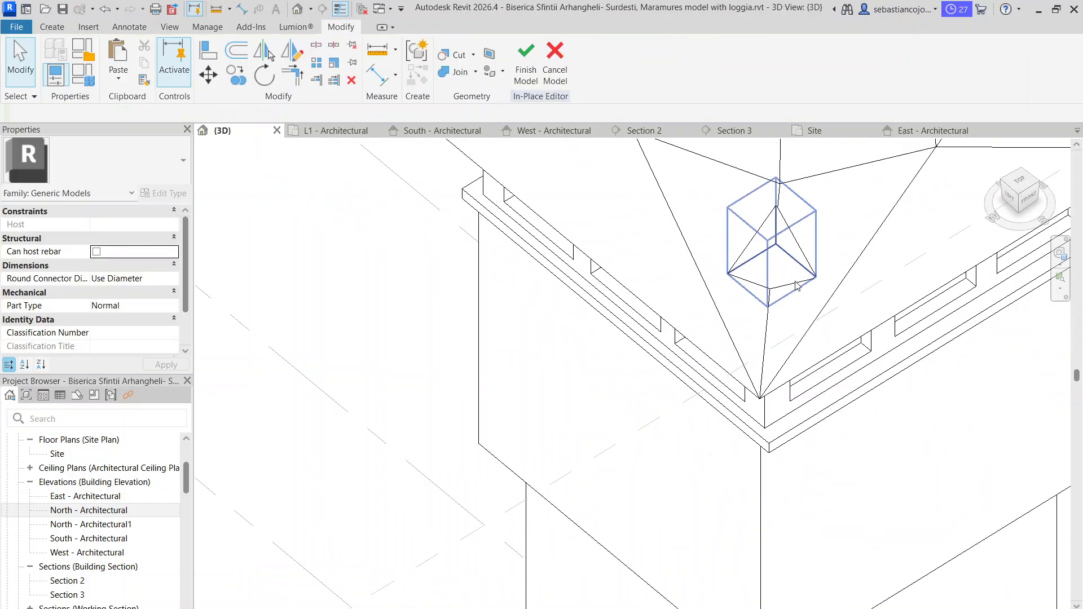
shift+middle_drag(798, 307, 760, 290)
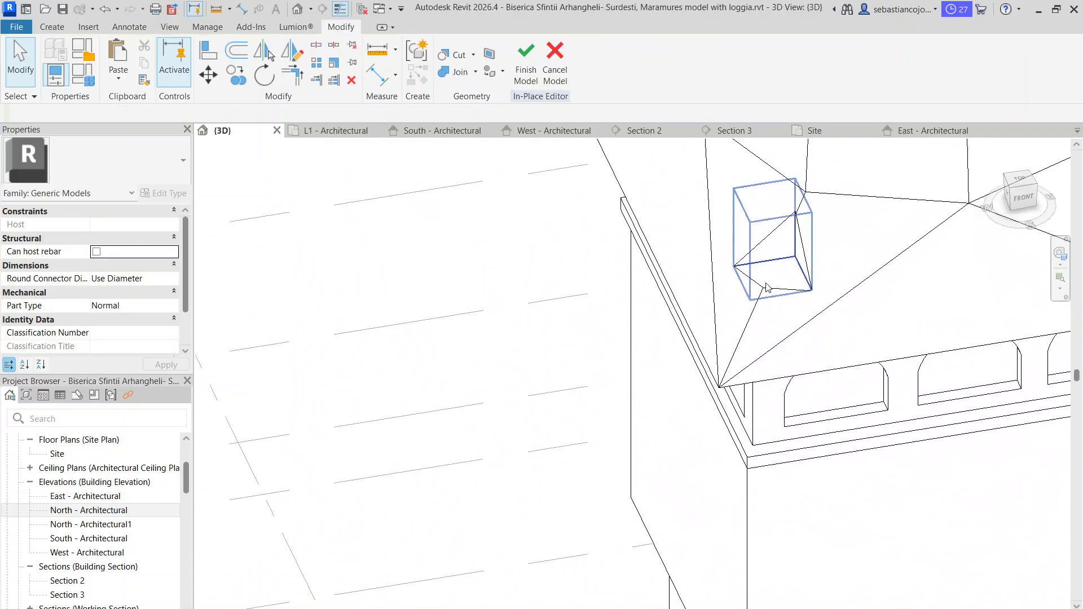
click(768, 288)
scroll(775, 282, up, 2)
drag(776, 282, 778, 305)
click(757, 355)
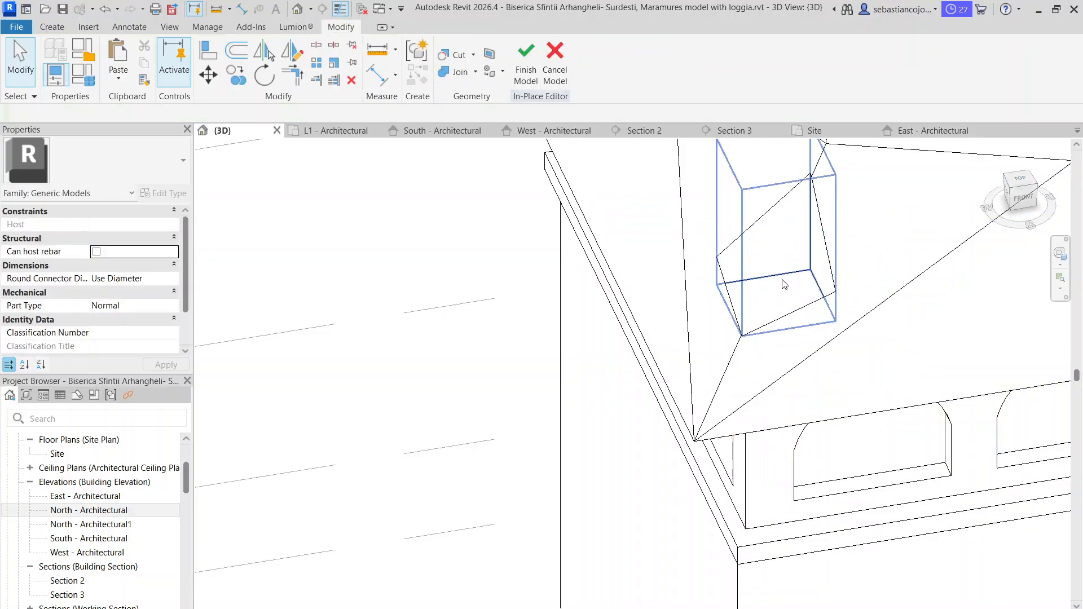
shift+middle_drag(772, 340, 610, 422)
click(804, 297)
key(c)
key(o)
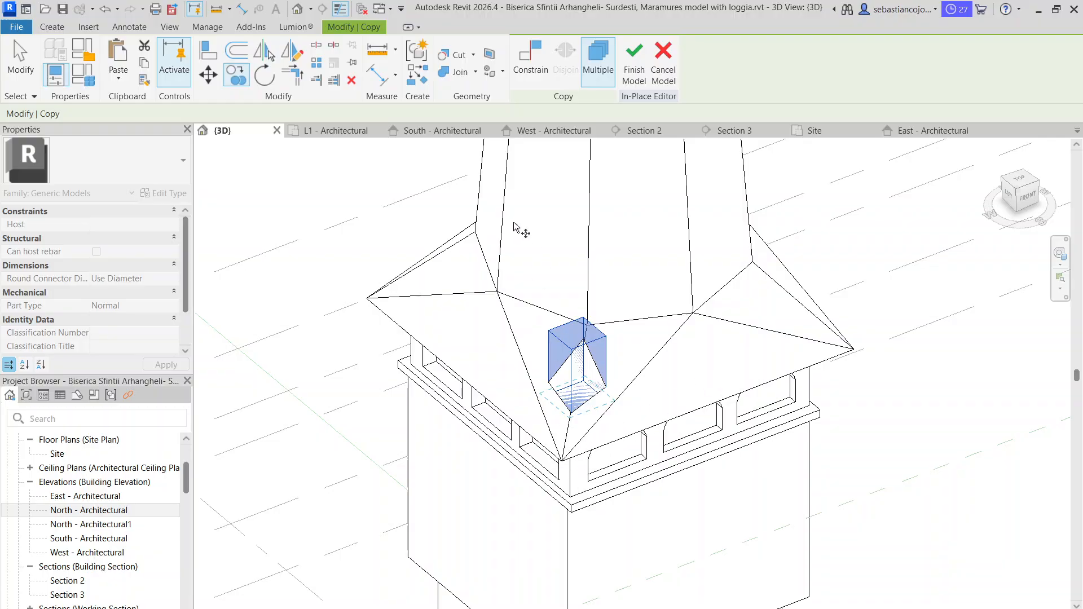
click(330, 133)
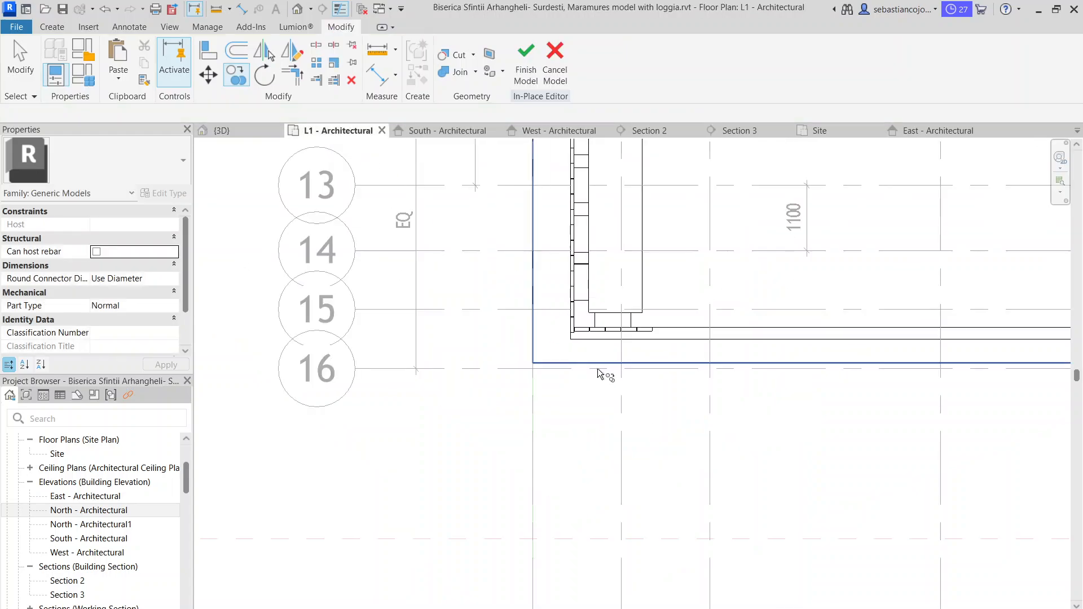
scroll(599, 370, down, 4)
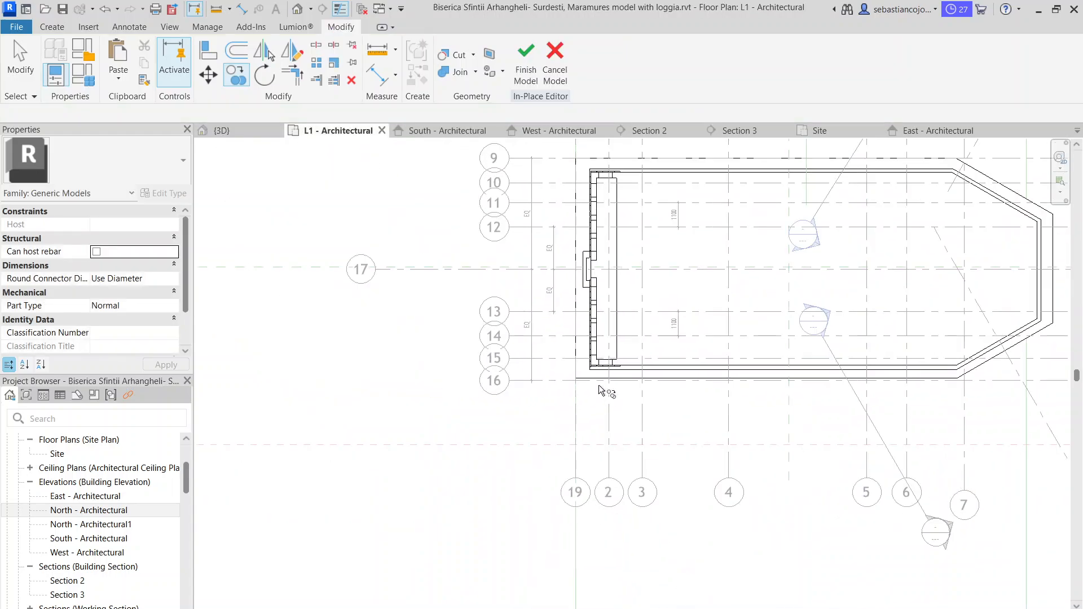
- In the Site plan, mirror a copy of the corner void across the spire's vertical centre axis
click(856, 133)
scroll(648, 437, up, 6)
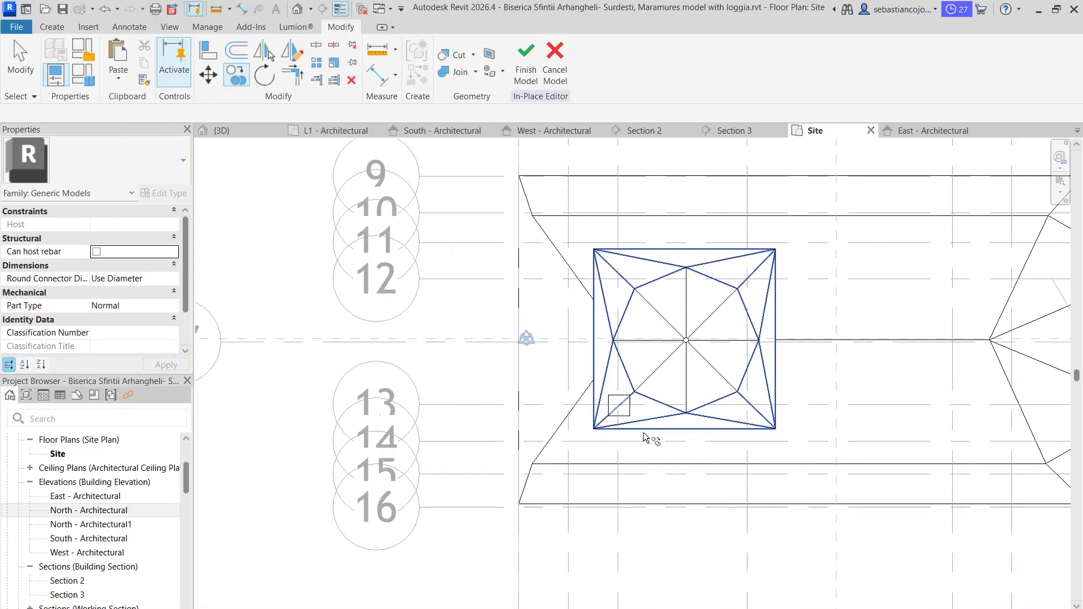
click(626, 401)
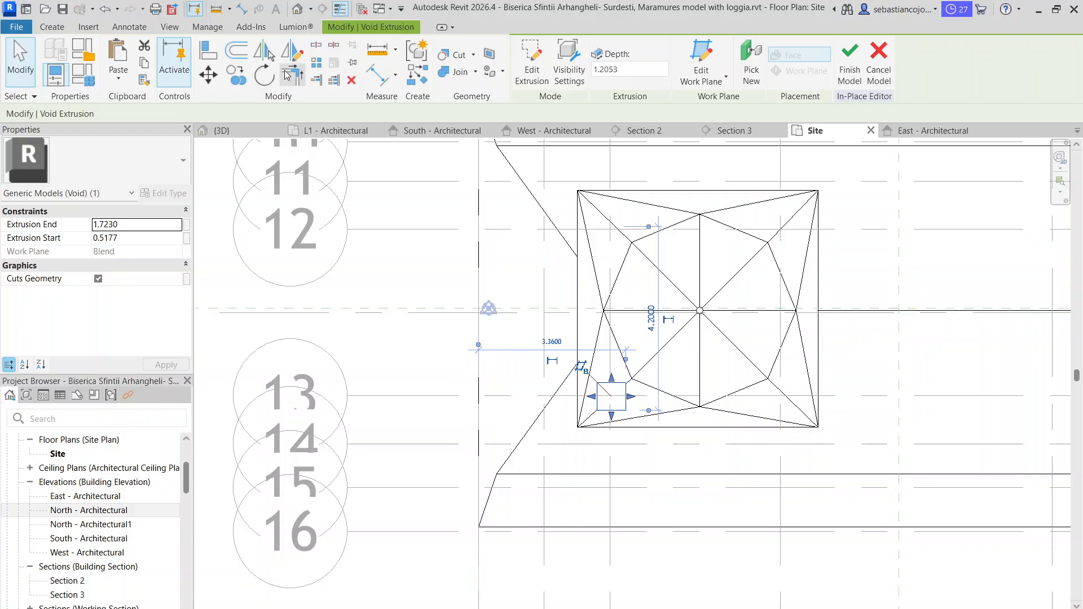
click(291, 56)
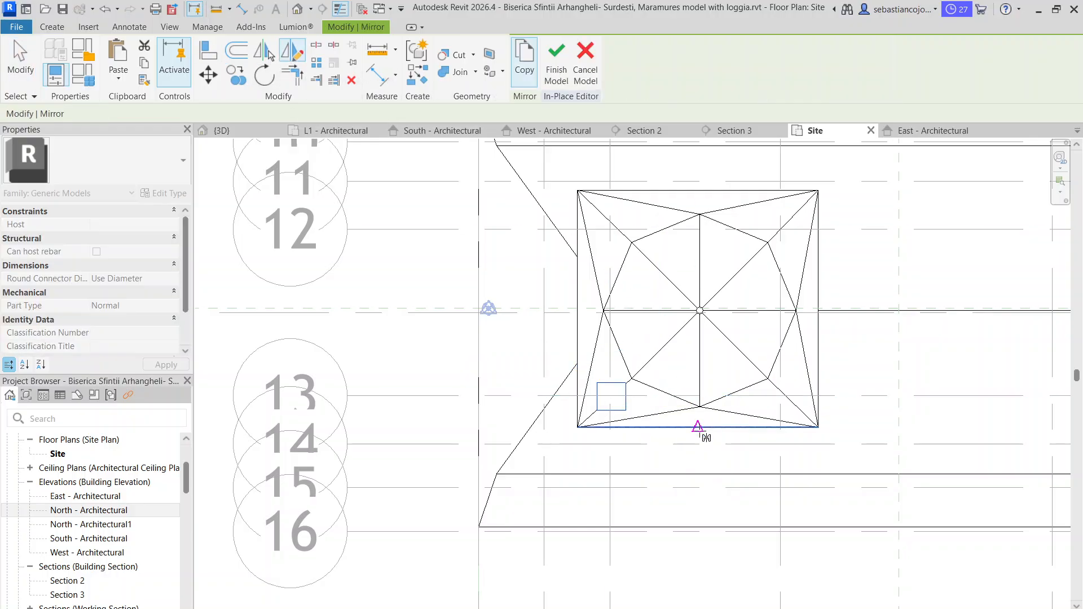
click(700, 313)
click(711, 399)
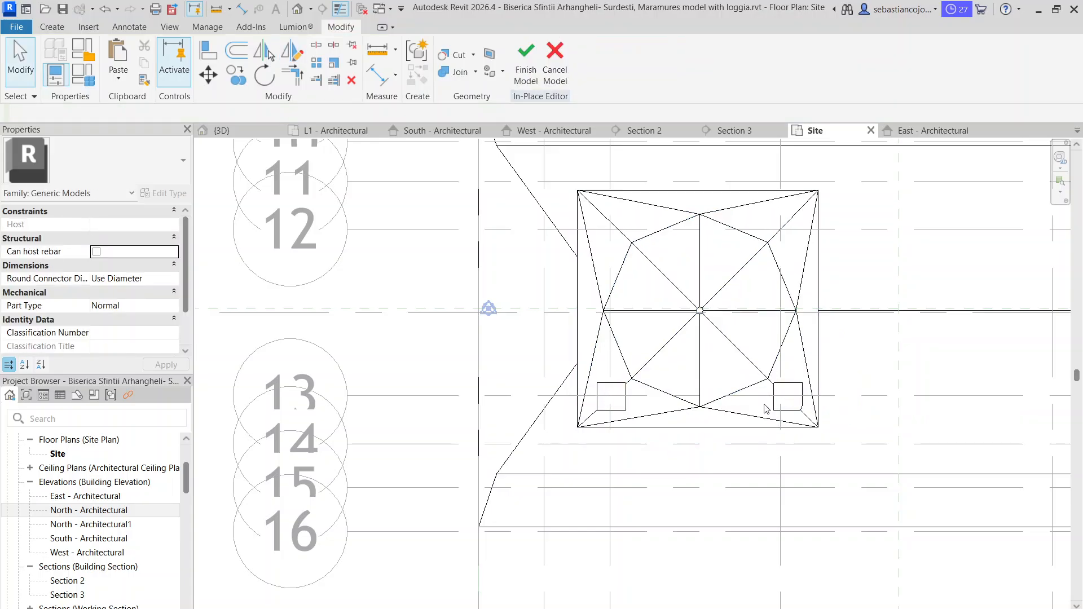
- Mirror copies of both voids across the spire's horizontal centre axis to the other two corners and return to the 3D view
click(774, 402)
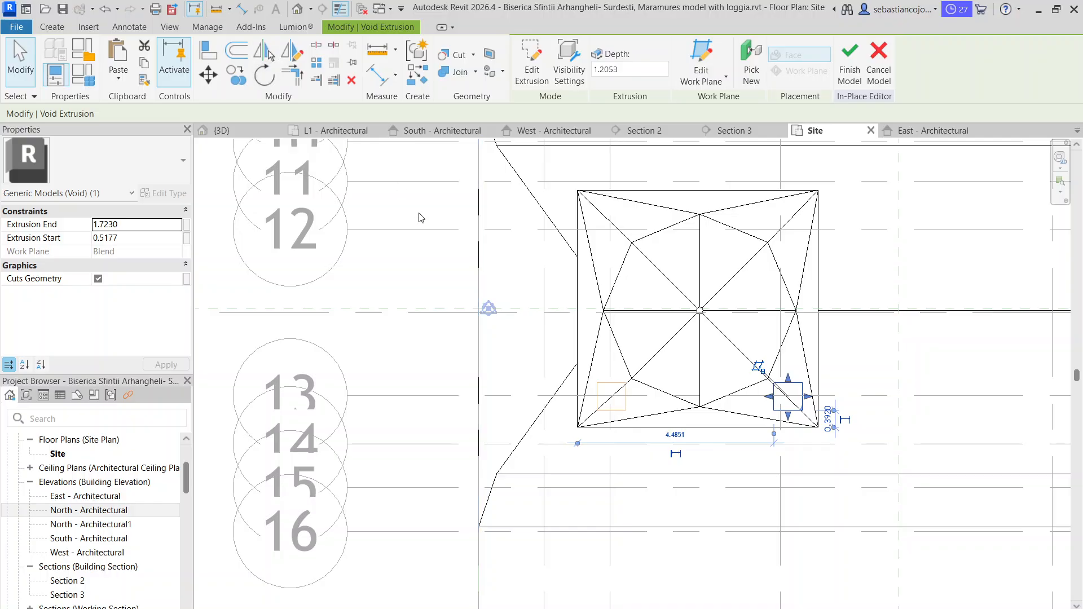
ctrl+click(626, 403)
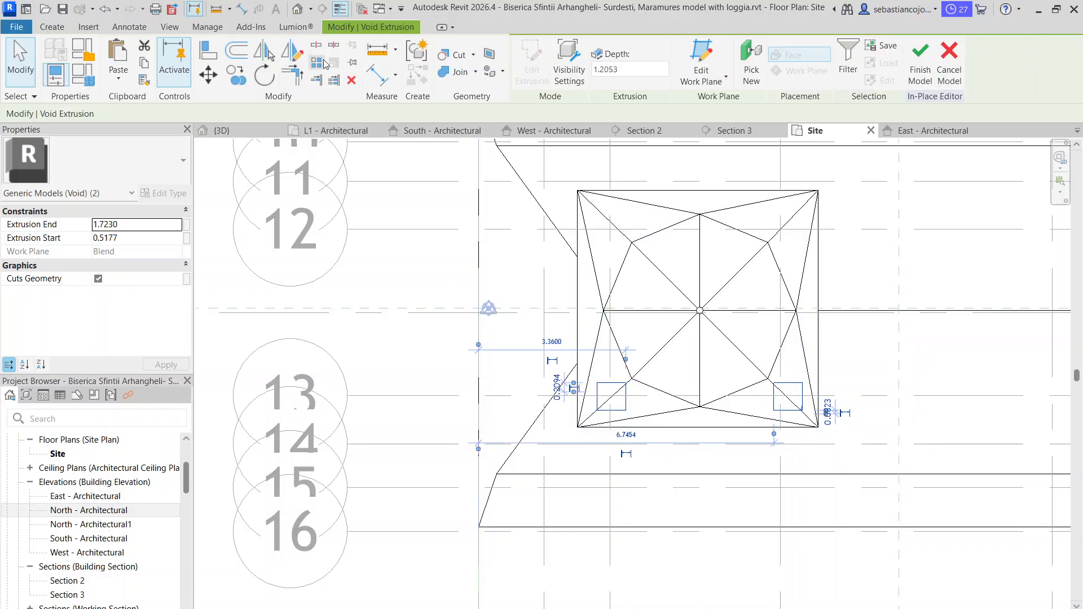
click(303, 60)
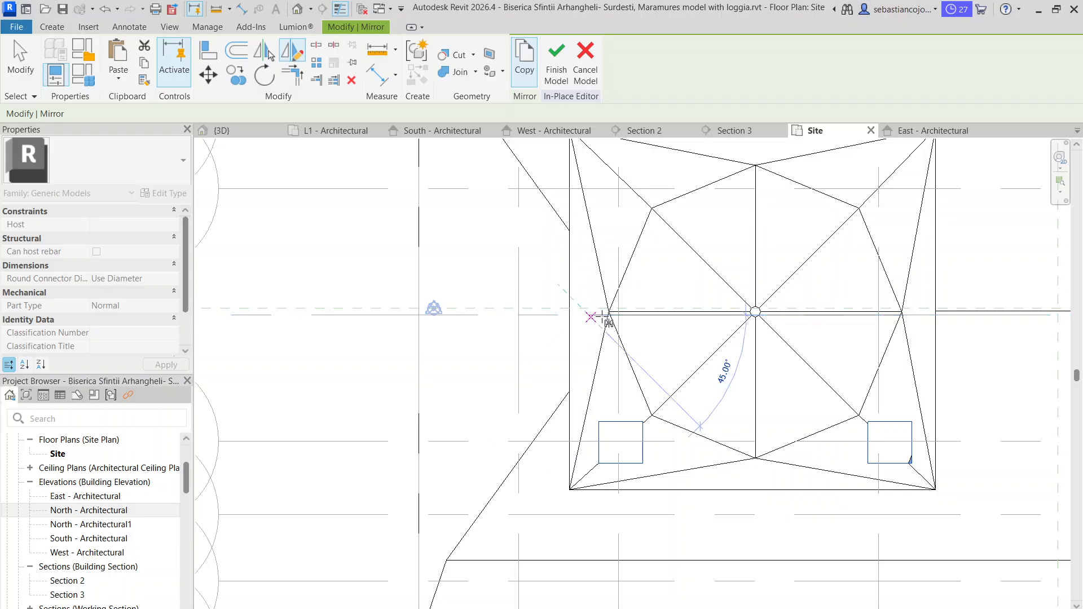
click(871, 314)
scroll(840, 311, down, 3)
key(Escape)
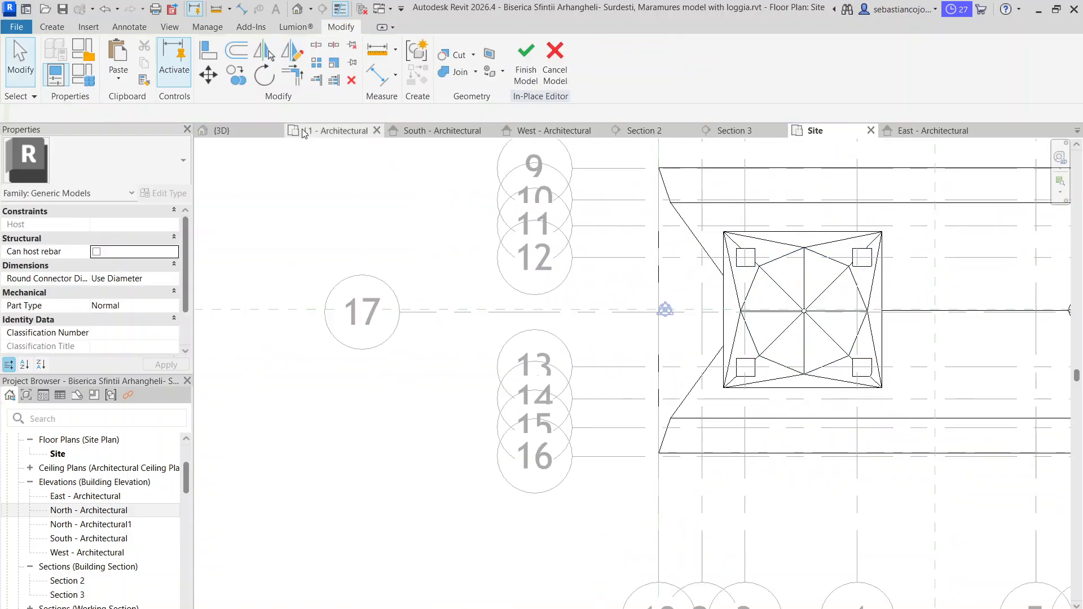
click(250, 129)
shift+middle_drag(428, 339, 580, 338)
scroll(575, 350, up, 3)
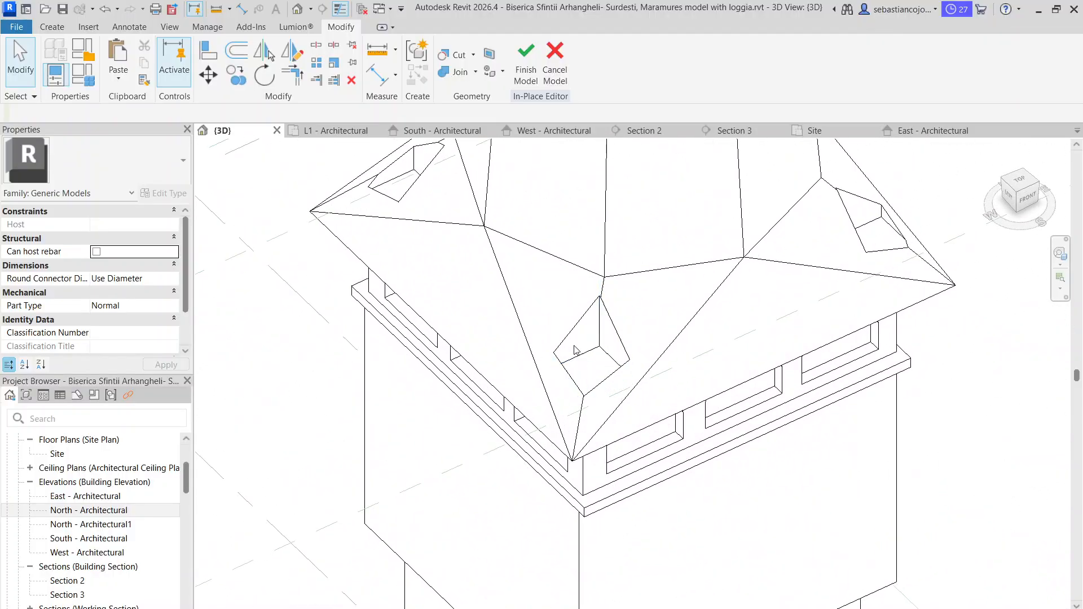
- Start a solid extrusion on the front corner cut's floor and sketch a rectangle of about 0.66 by 0.62 m over it
click(52, 27)
click(120, 60)
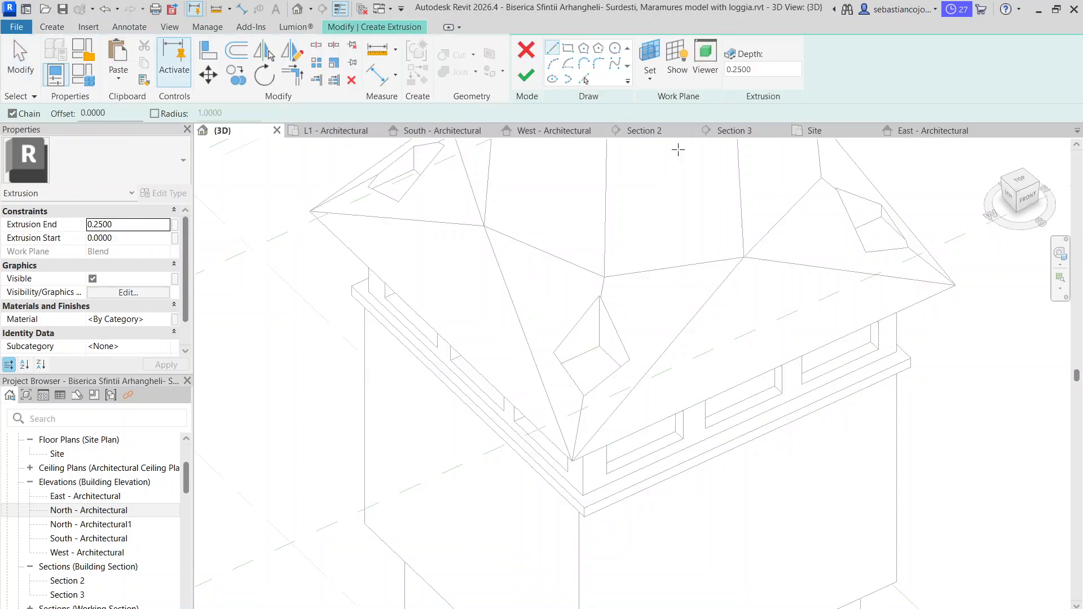
click(650, 78)
click(685, 133)
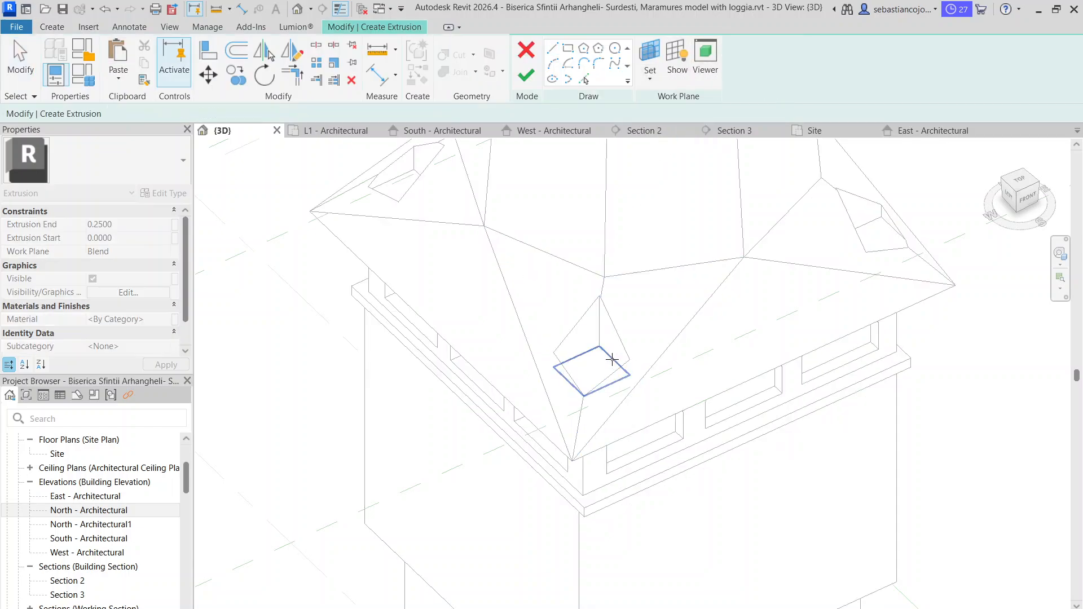
click(612, 360)
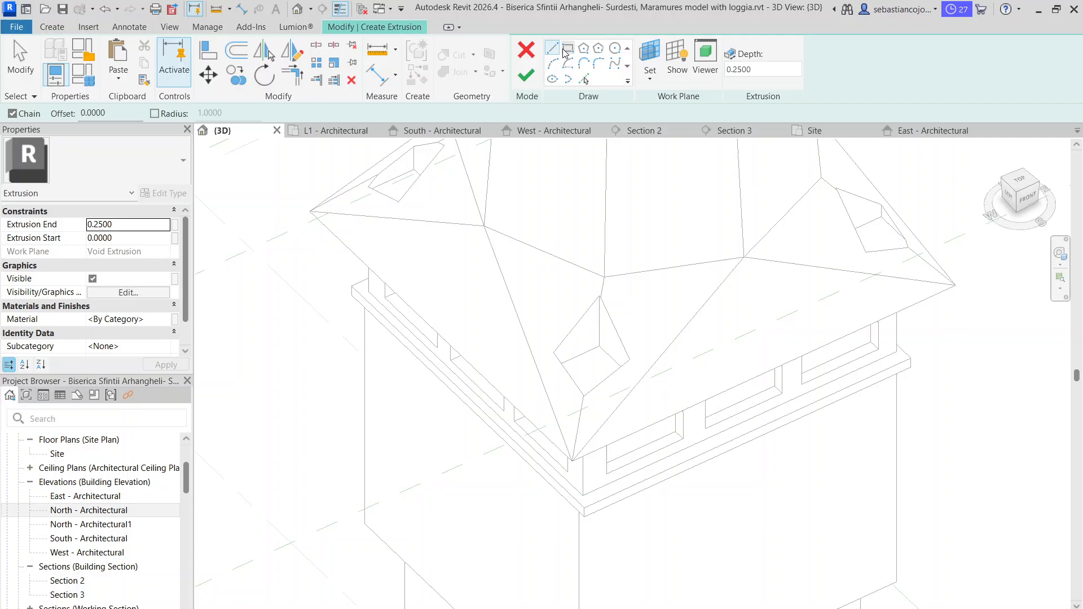
click(597, 349)
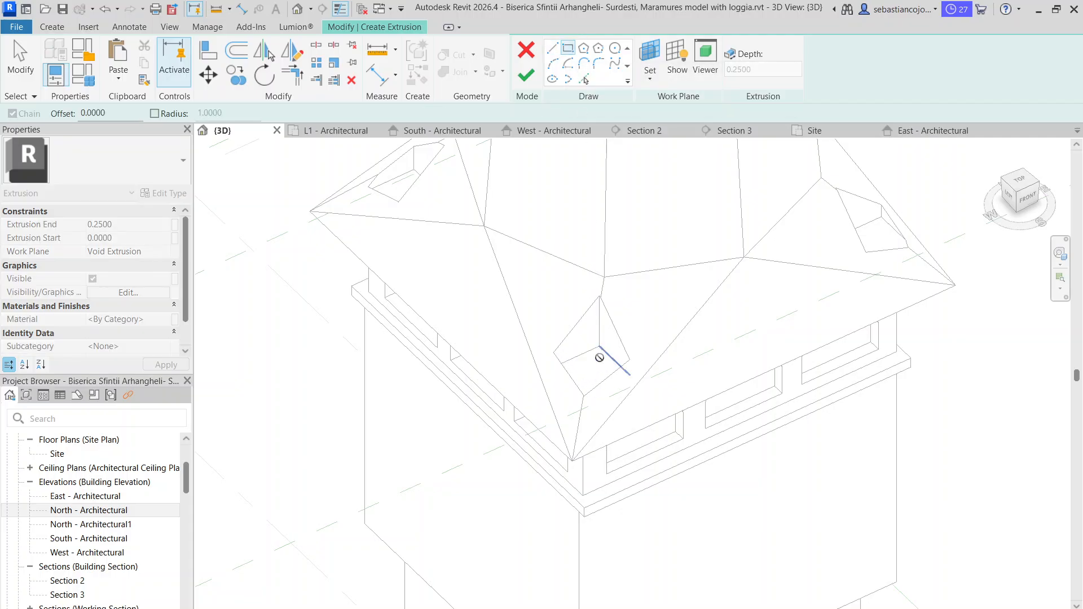
click(583, 394)
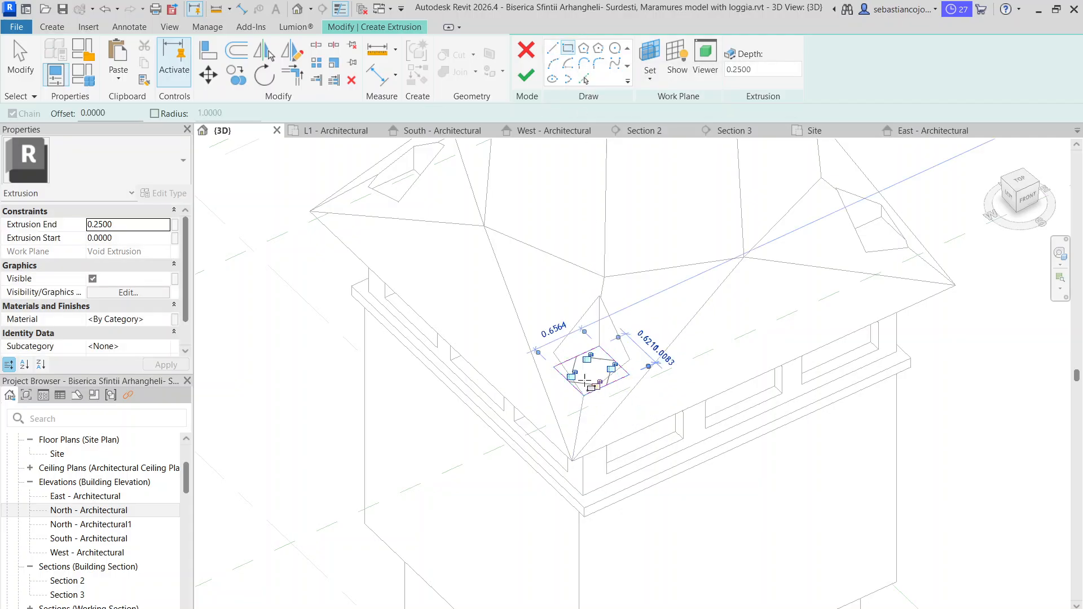
- Finish the solid extrusion and stretch it upward to a depth of about 1.66 m as the turret body
click(526, 75)
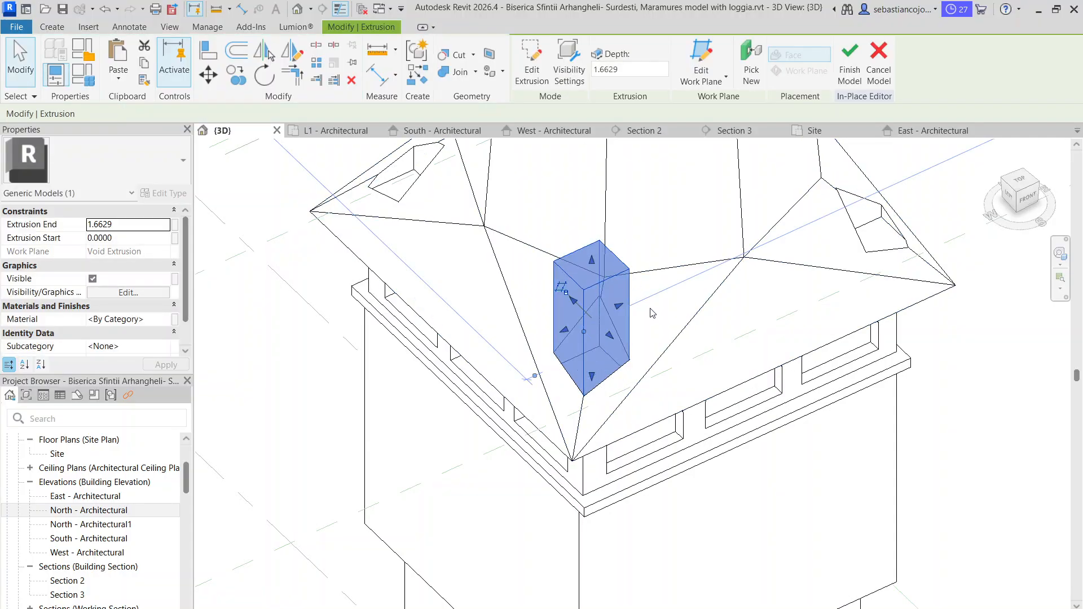
click(666, 329)
shift+middle_drag(646, 330, 524, 393)
scroll(718, 326, up, 3)
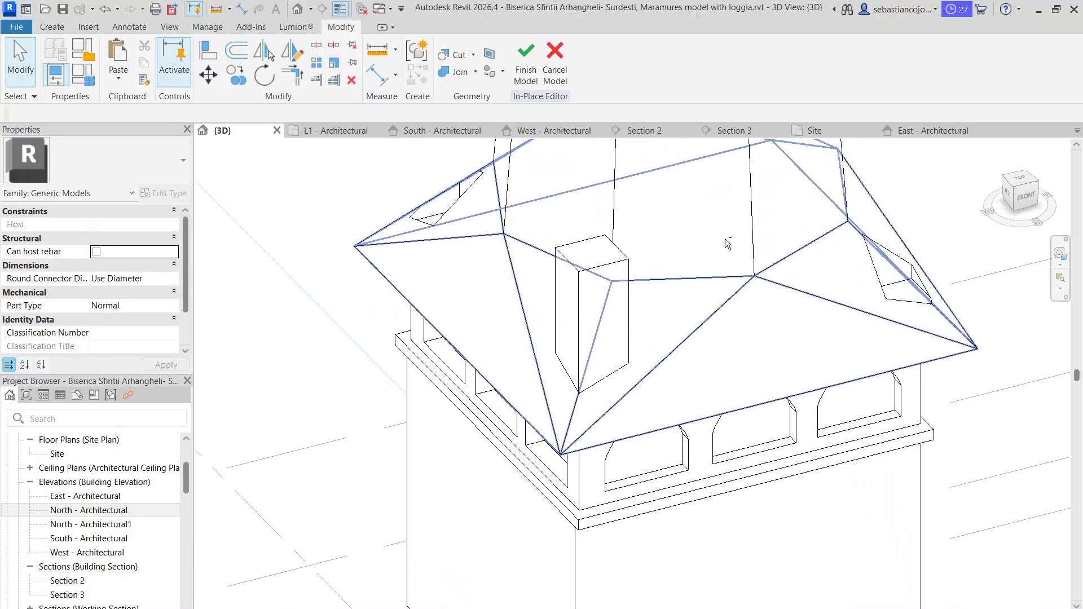
- Lower the top of the front corner turret body to an extrusion depth of about 1.04 m
scroll(524, 393, up, 4)
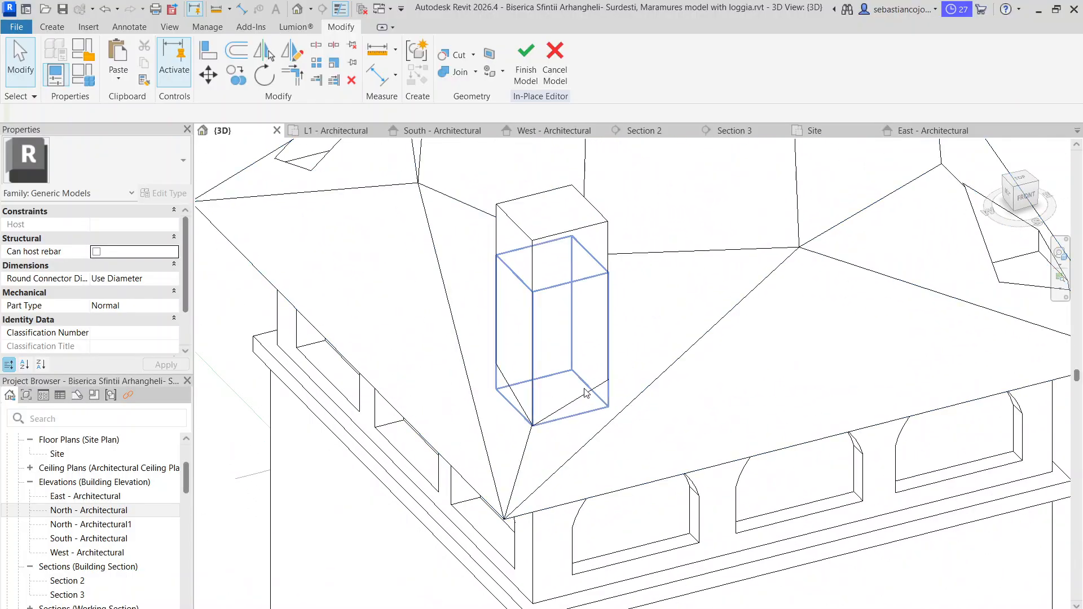
click(571, 224)
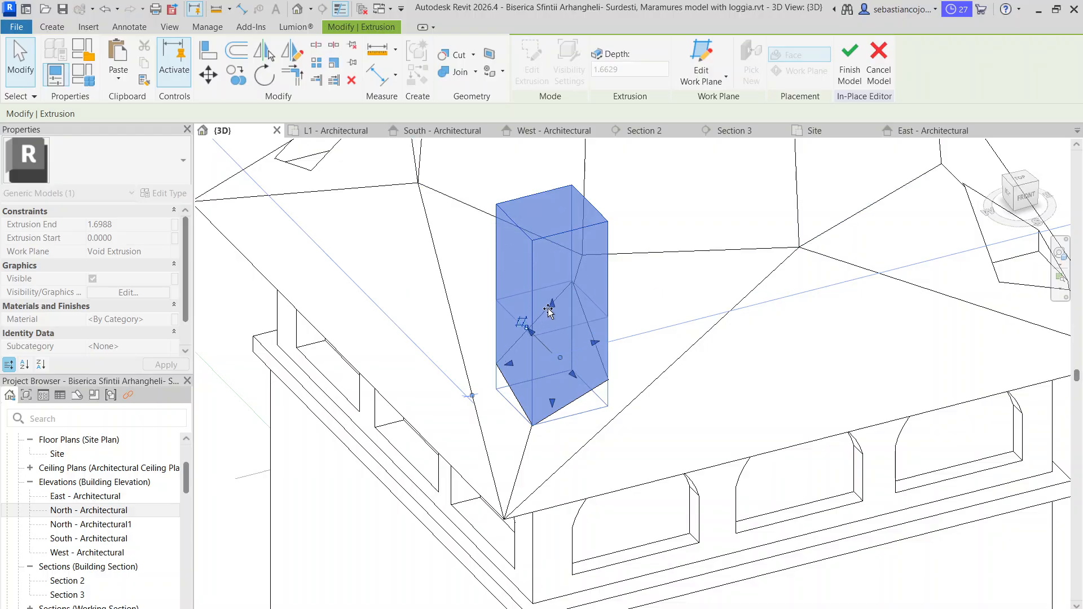
scroll(554, 285, down, 2)
key(Escape)
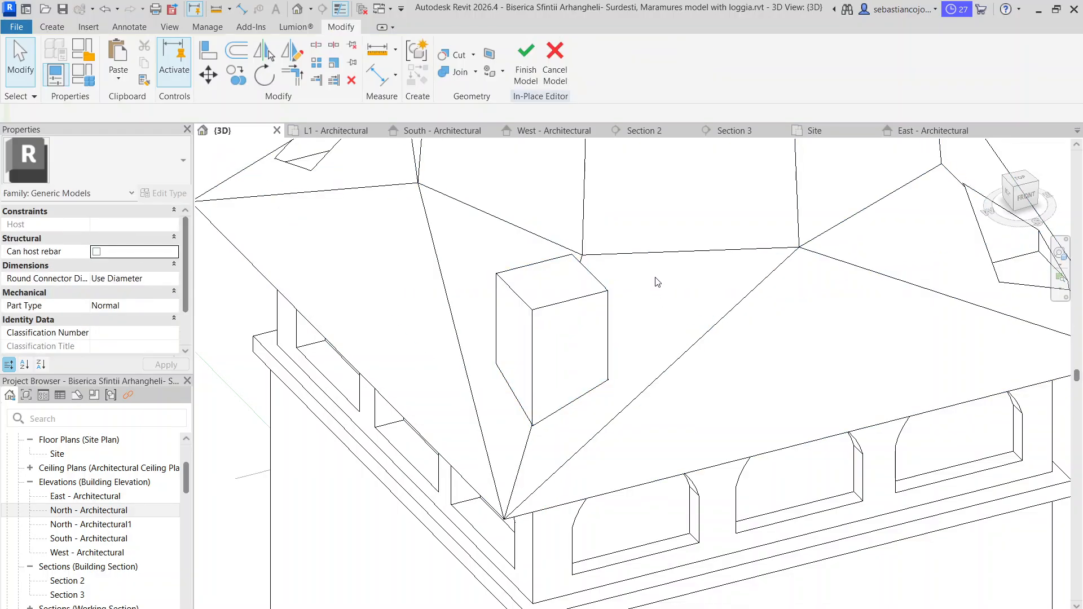
- In the Site plan, copy the turret body onto the voids at the other three corners of the tower roof
shift+middle_drag(655, 282, 680, 270)
shift+middle_drag(610, 322, 614, 302)
click(606, 299)
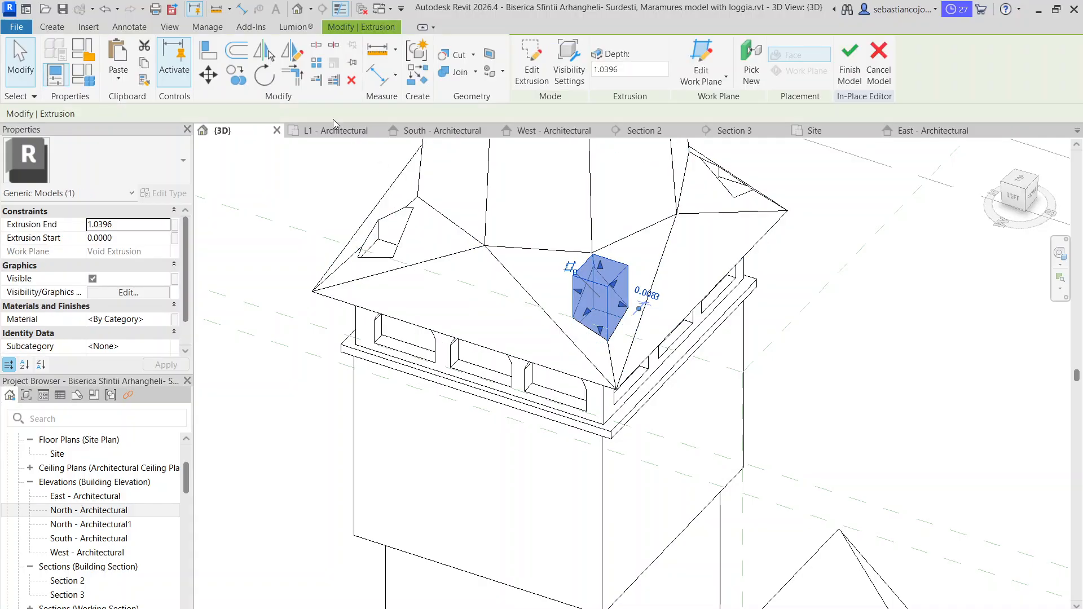
click(812, 130)
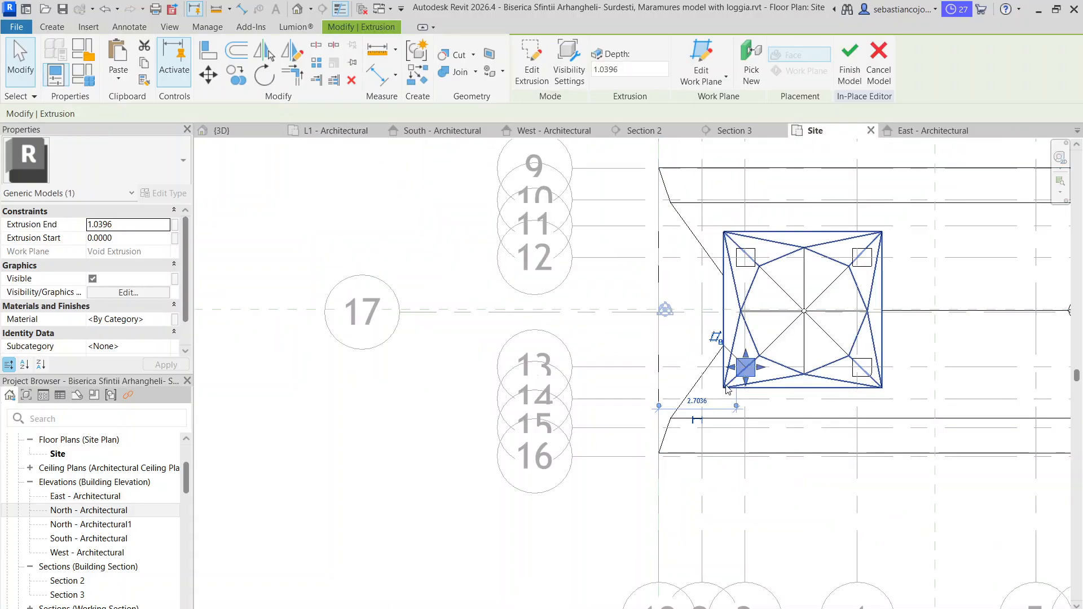
scroll(814, 336, up, 3)
scroll(815, 336, down, 1)
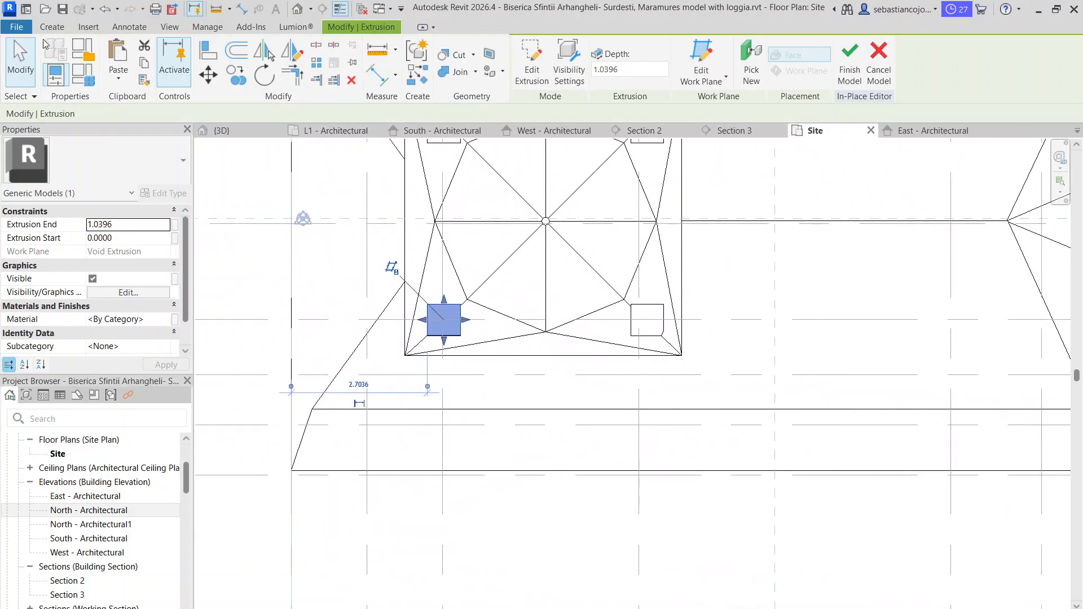
click(241, 82)
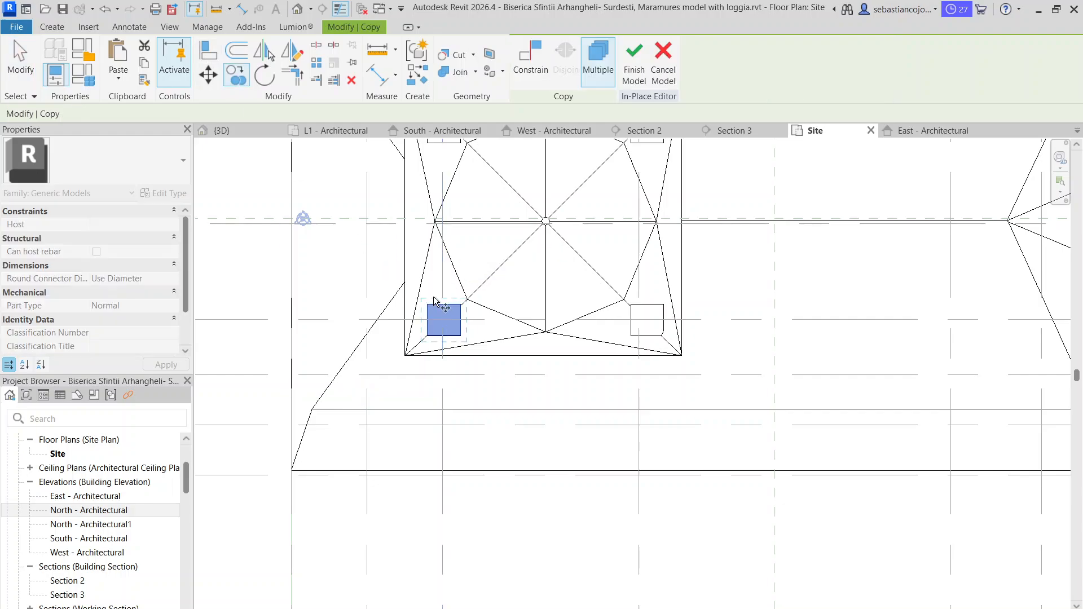
click(632, 304)
scroll(634, 285, up, 1)
scroll(634, 260, down, 1)
click(634, 248)
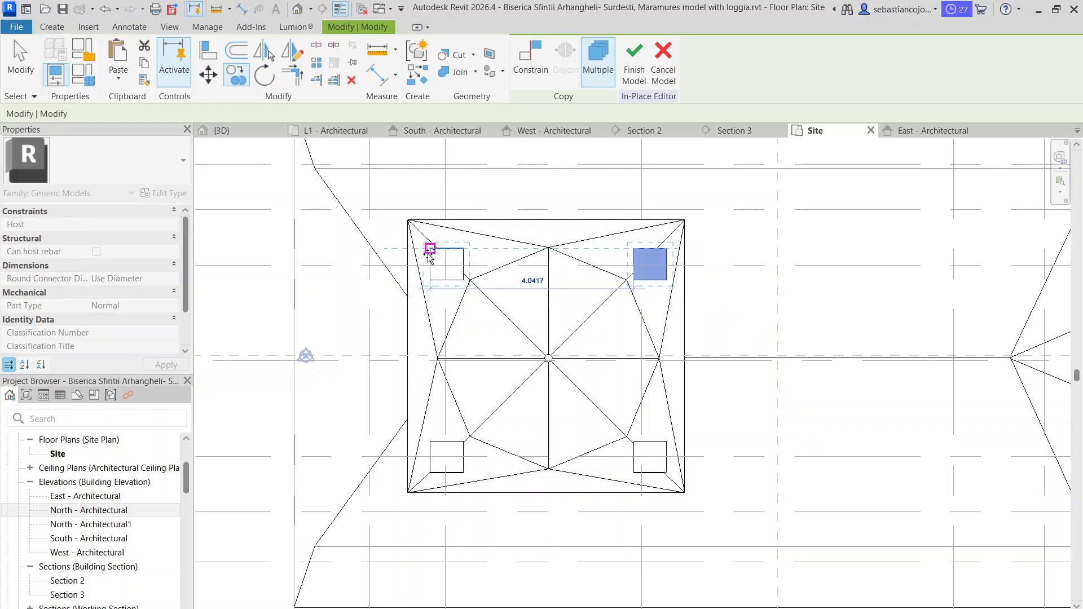
click(429, 252)
key(Escape)
key(Escape)
- Nudge the north-east turret body slightly north-west of its void and pull its east face inward to narrow it
scroll(647, 271, up, 2)
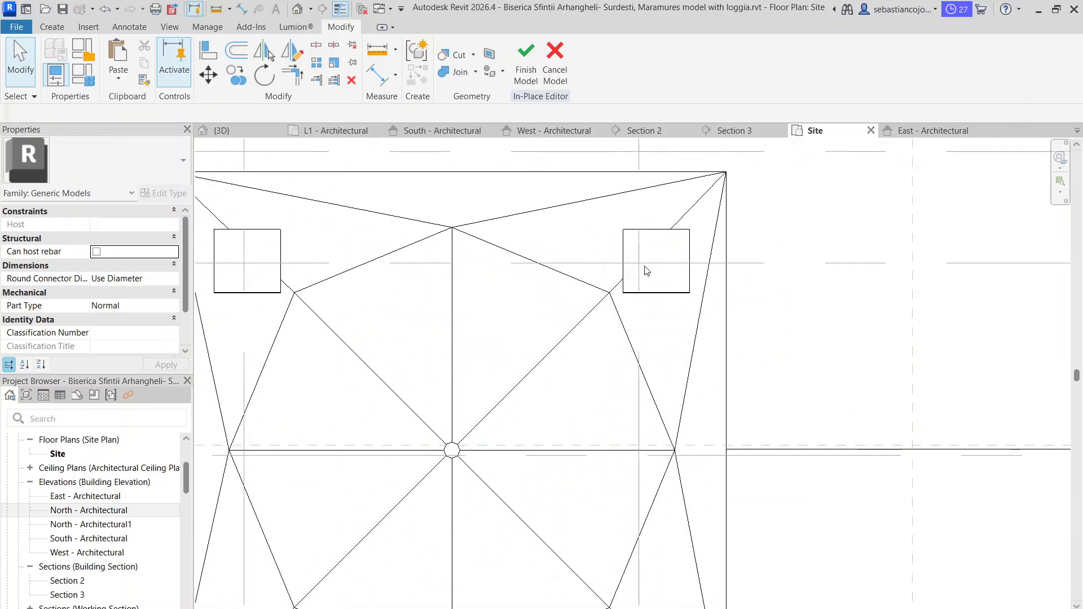
scroll(654, 232, down, 2)
scroll(423, 496, down, 1)
scroll(421, 499, up, 3)
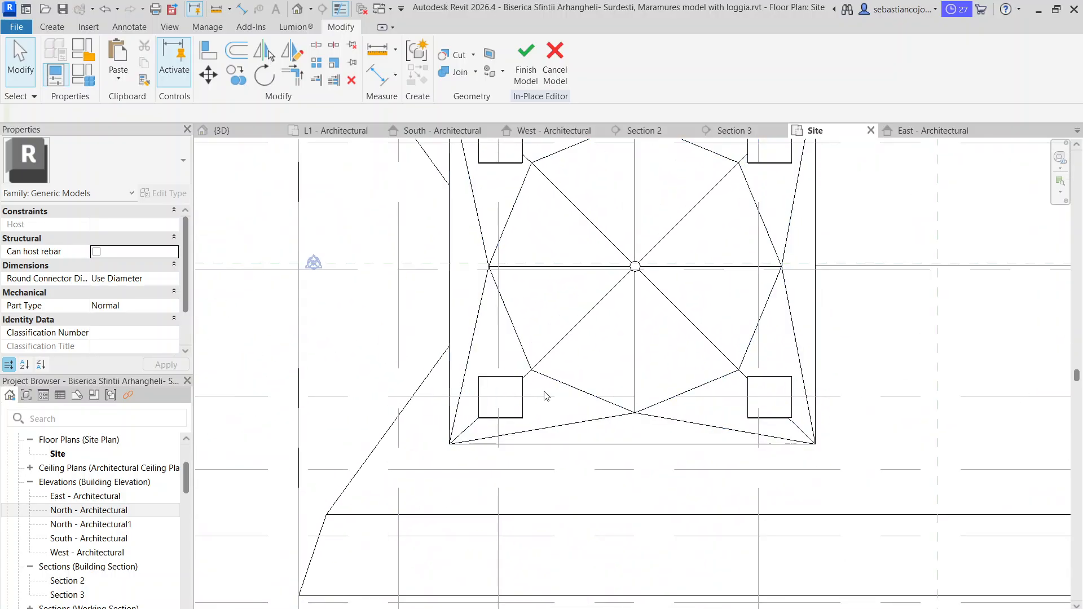
scroll(642, 331, down, 1)
scroll(679, 284, up, 4)
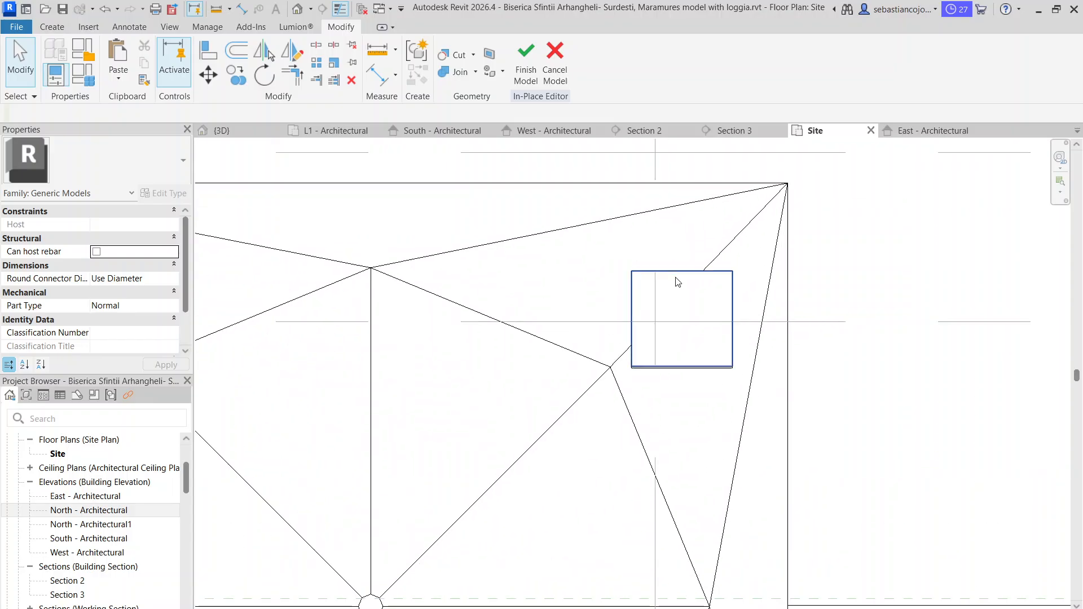
click(665, 308)
scroll(650, 284, up, 2)
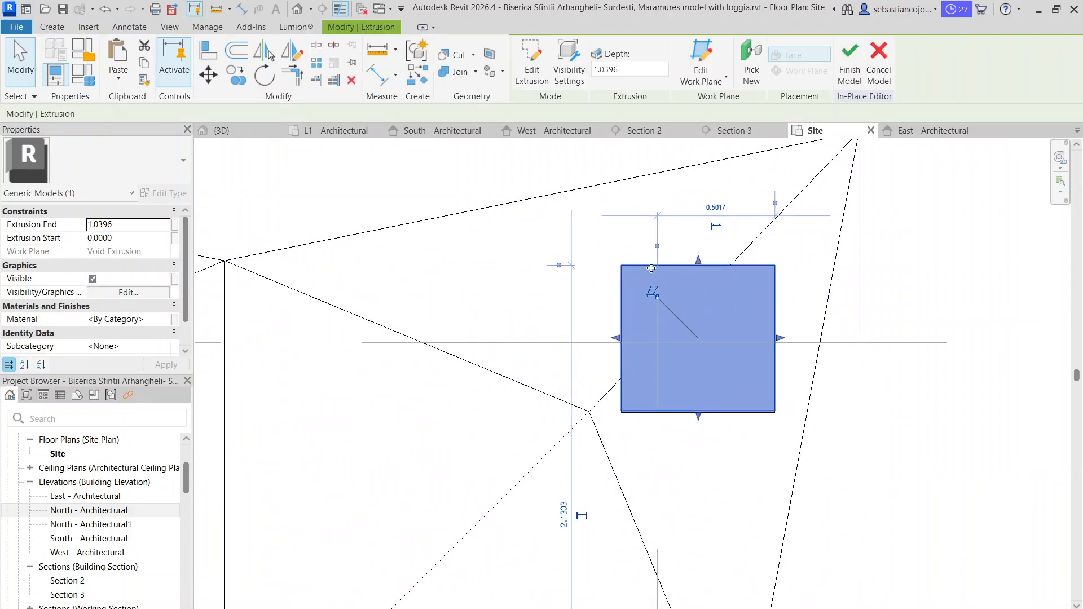
drag(630, 247, 641, 248)
click(771, 319)
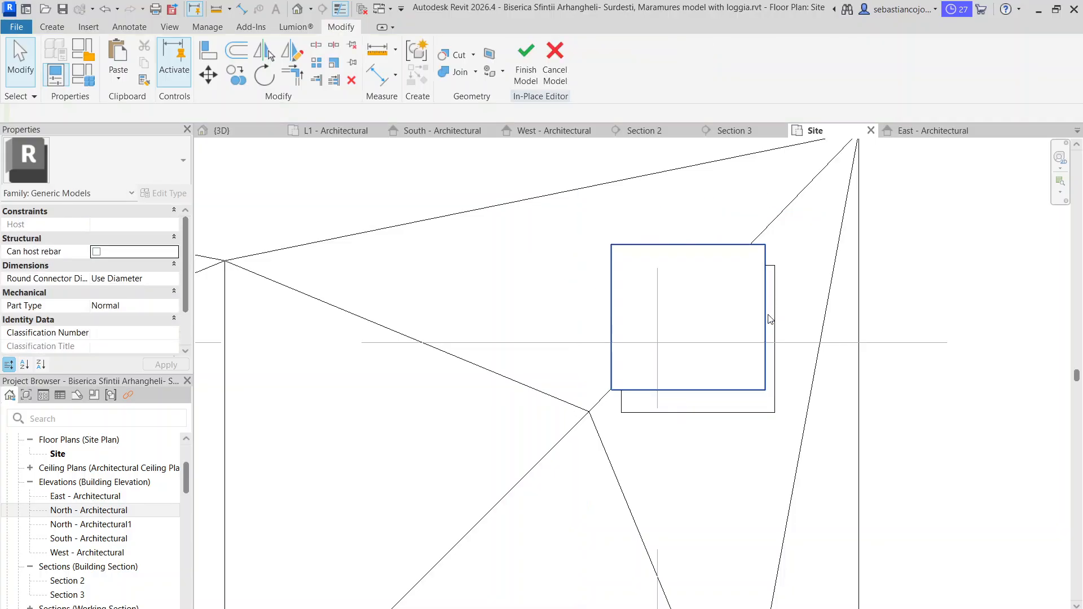
click(766, 303)
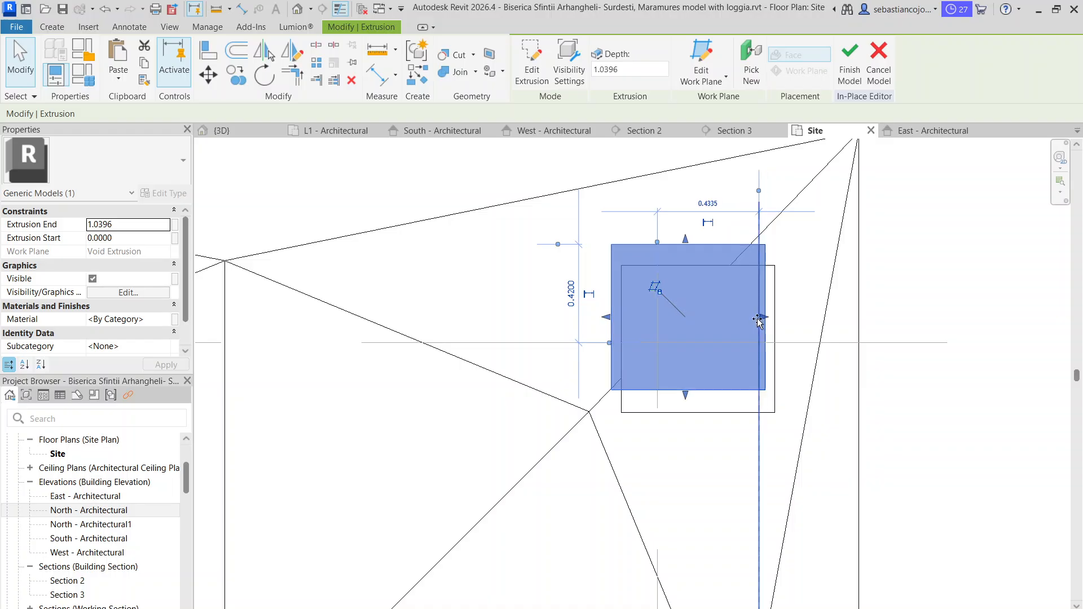
- Stretch all four sides of the north-east corner void to match the edges of its turret body
click(761, 340)
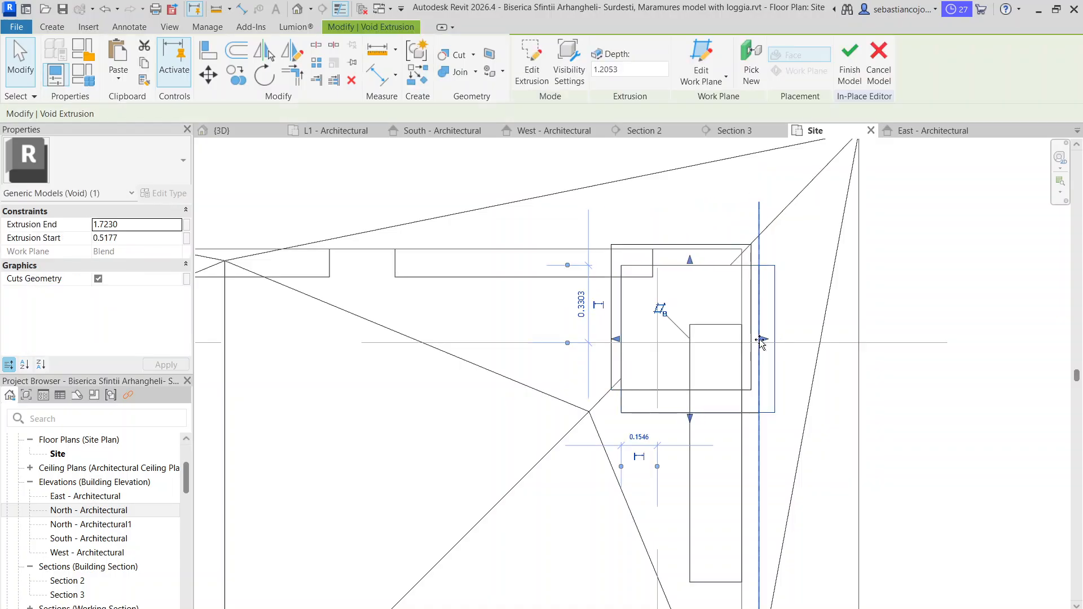
drag(761, 341, 757, 340)
drag(616, 339, 605, 339)
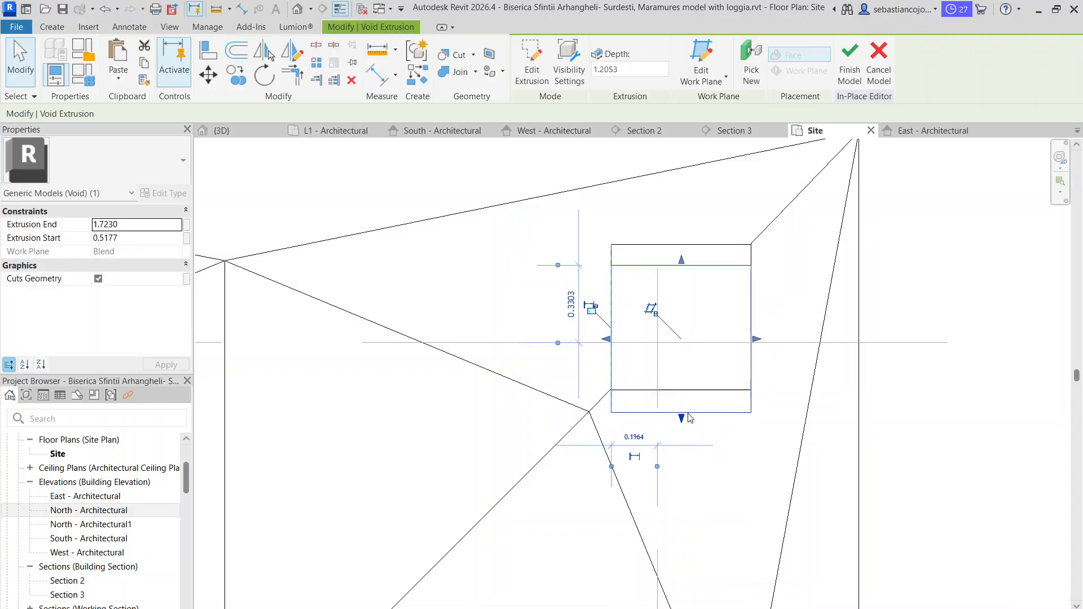
drag(688, 416, 688, 392)
drag(682, 259, 686, 245)
click(780, 296)
scroll(744, 299, down, 5)
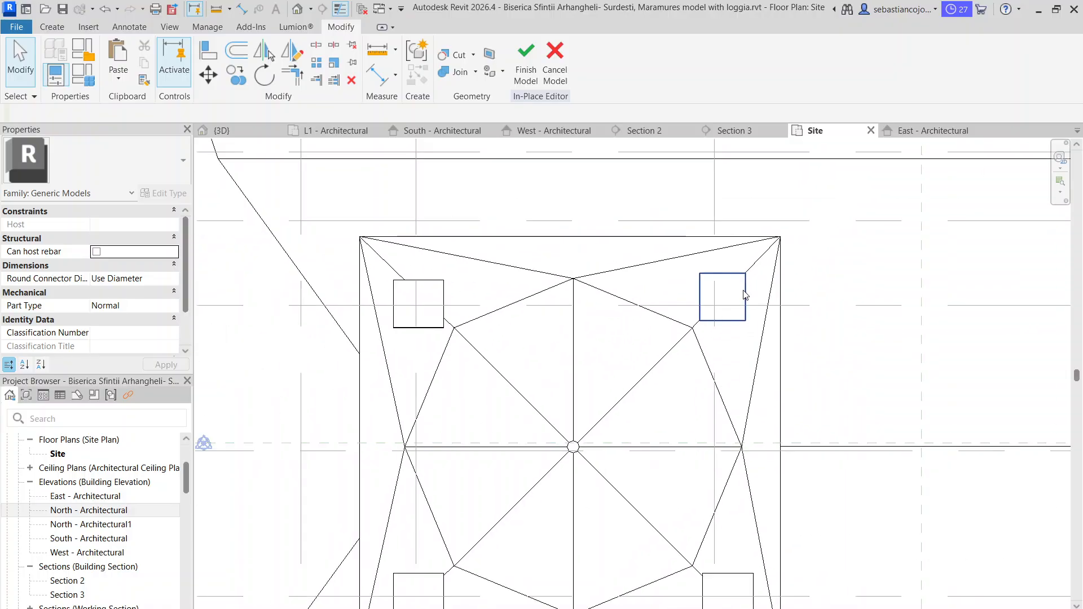
- Select the south-east turret body and pull its east face inward to narrow it
scroll(744, 294, down, 2)
scroll(750, 344, up, 6)
click(770, 345)
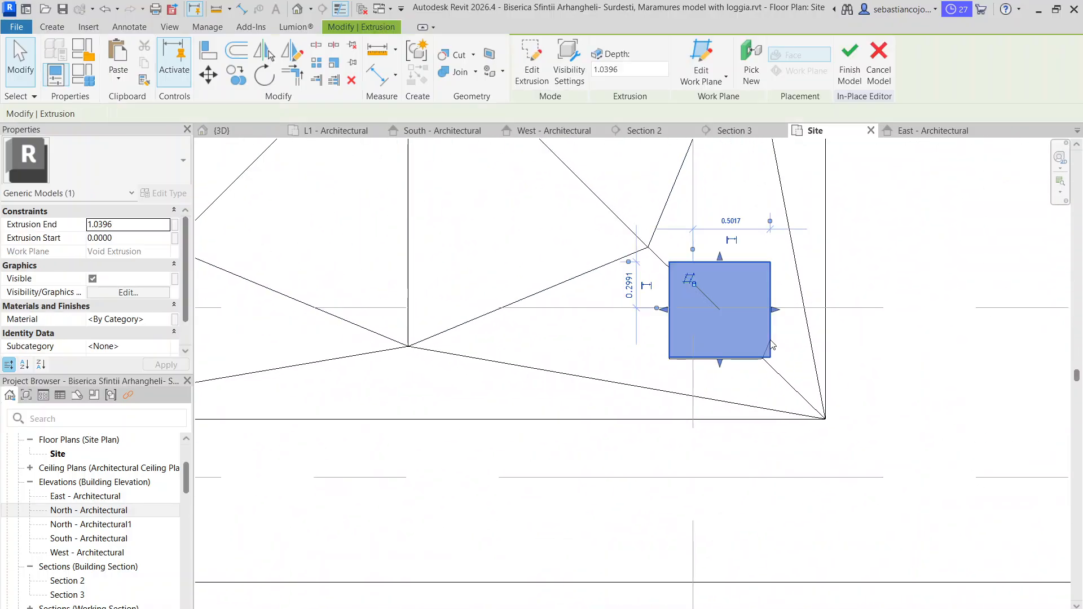
scroll(772, 345, up, 3)
drag(774, 288, 762, 297)
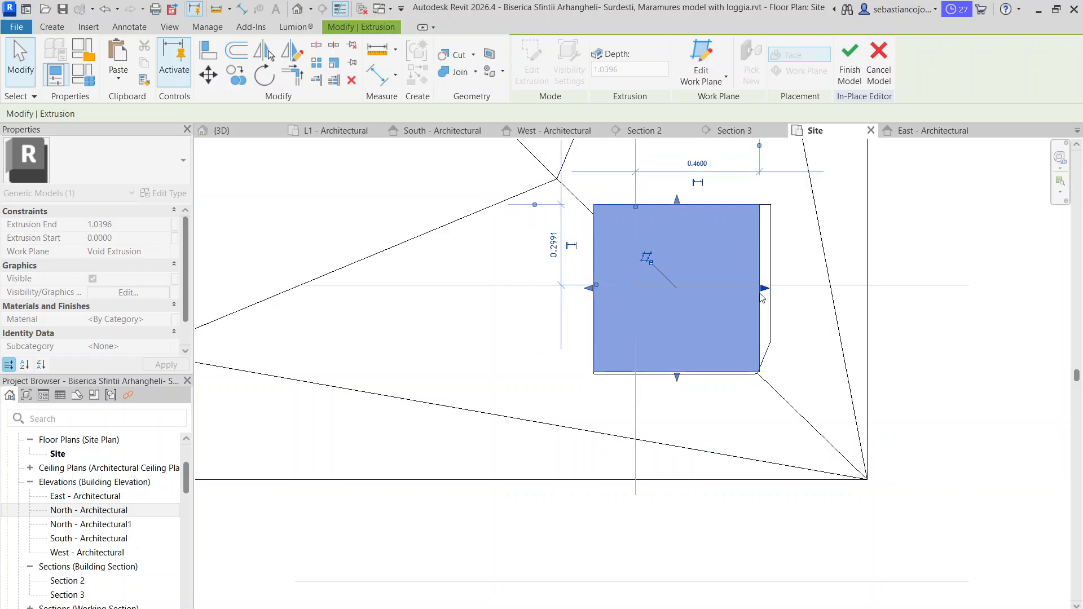
- Pull the upper edge of the lower-right corner block inward so its corner meets the roof's hip line in the Site plan
scroll(762, 298, up, 3)
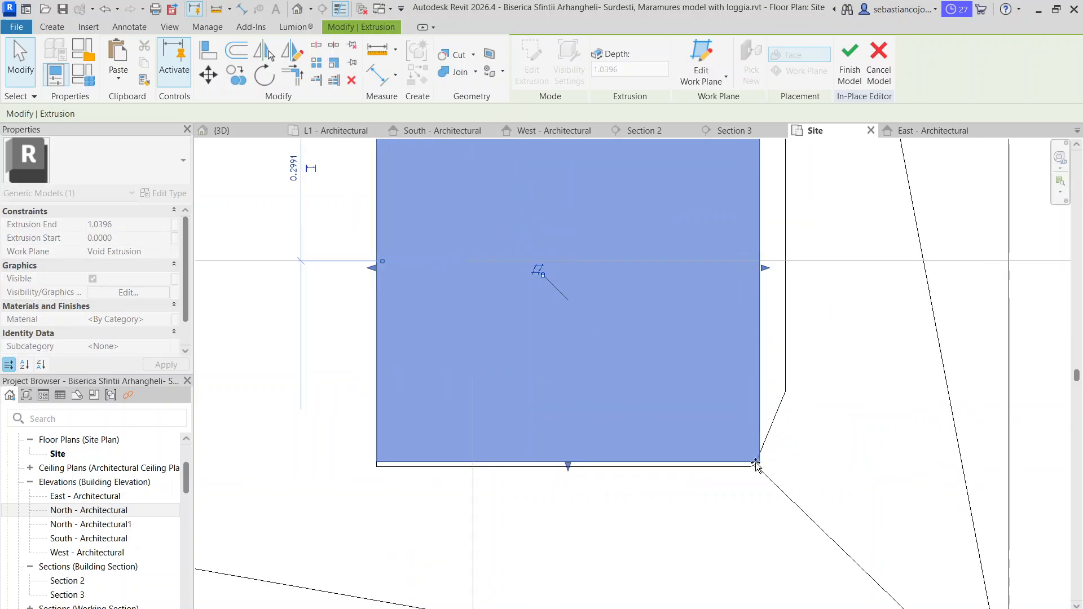
key(Escape)
scroll(756, 438, down, 3)
click(622, 363)
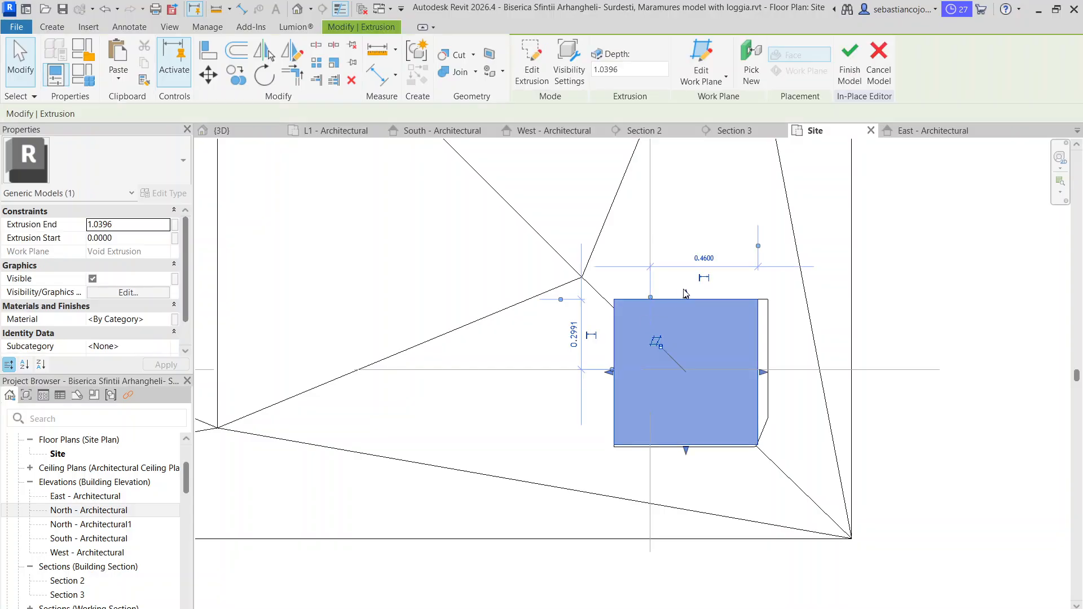
key(Escape)
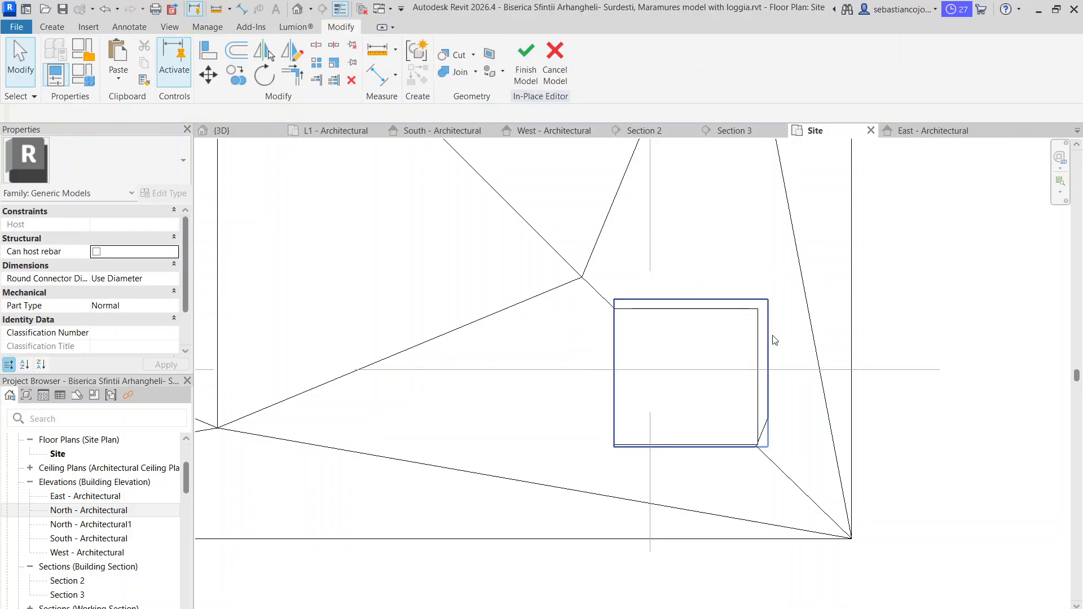
- Resize the void extrusion at the lower-right corner so its edges match the outline of the solid block
click(772, 340)
drag(761, 378, 763, 378)
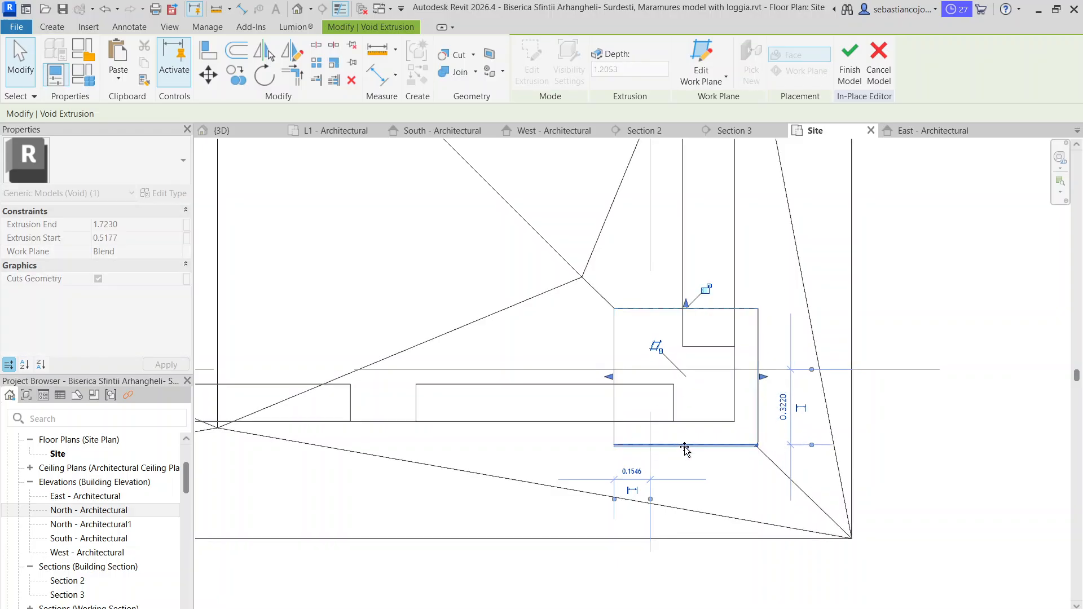
scroll(684, 445, down, 3)
key(Escape)
- Move the upper and lower edges of the upper-left corner block so its corners meet the roof's hip line
scroll(759, 388, up, 3)
scroll(759, 387, down, 3)
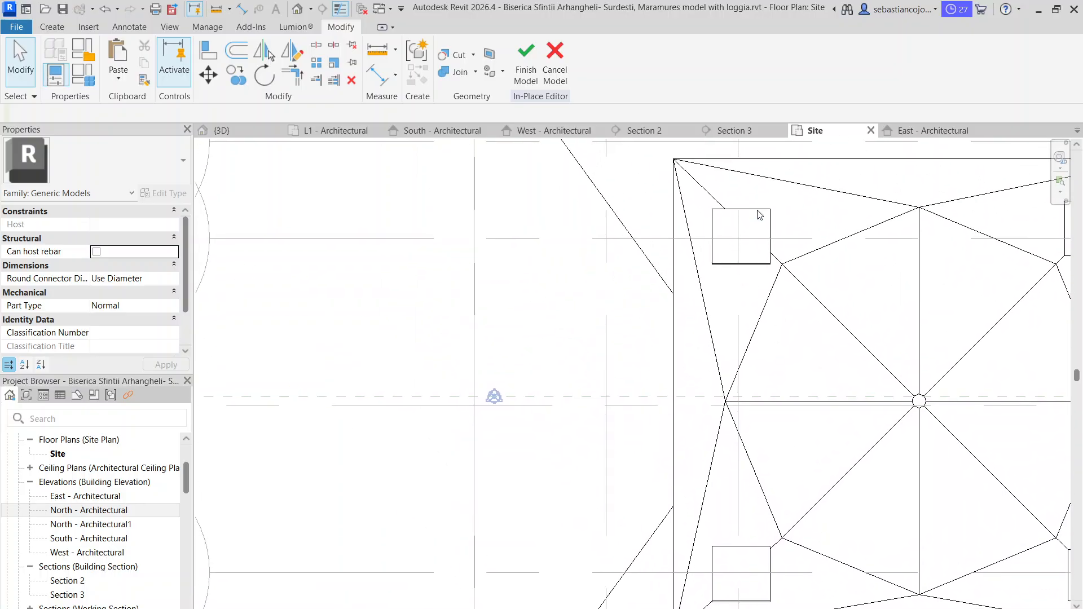
scroll(735, 227, up, 6)
click(765, 295)
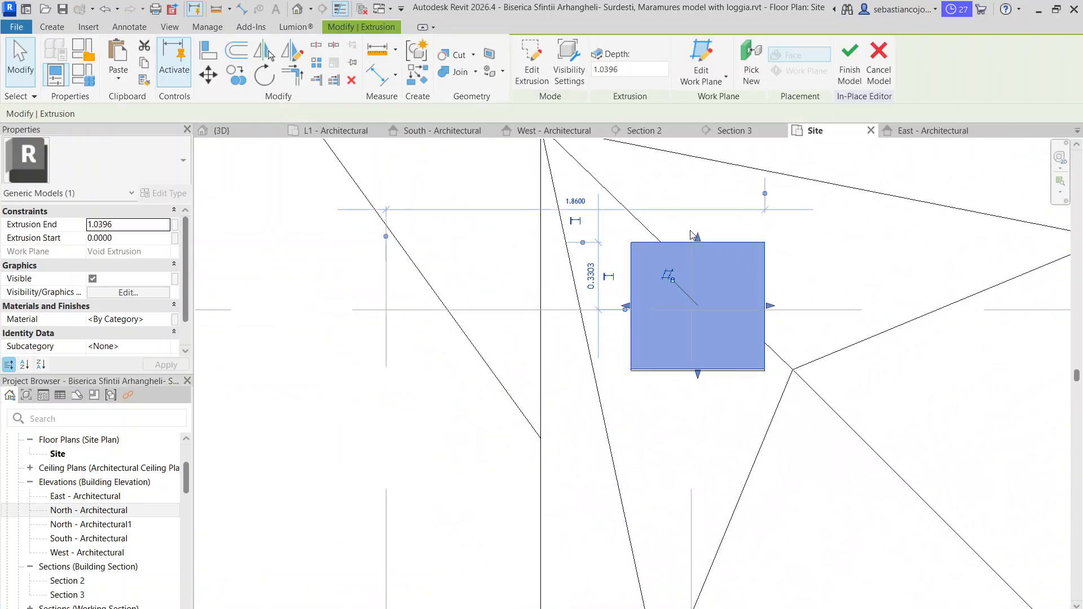
drag(697, 230, 698, 214)
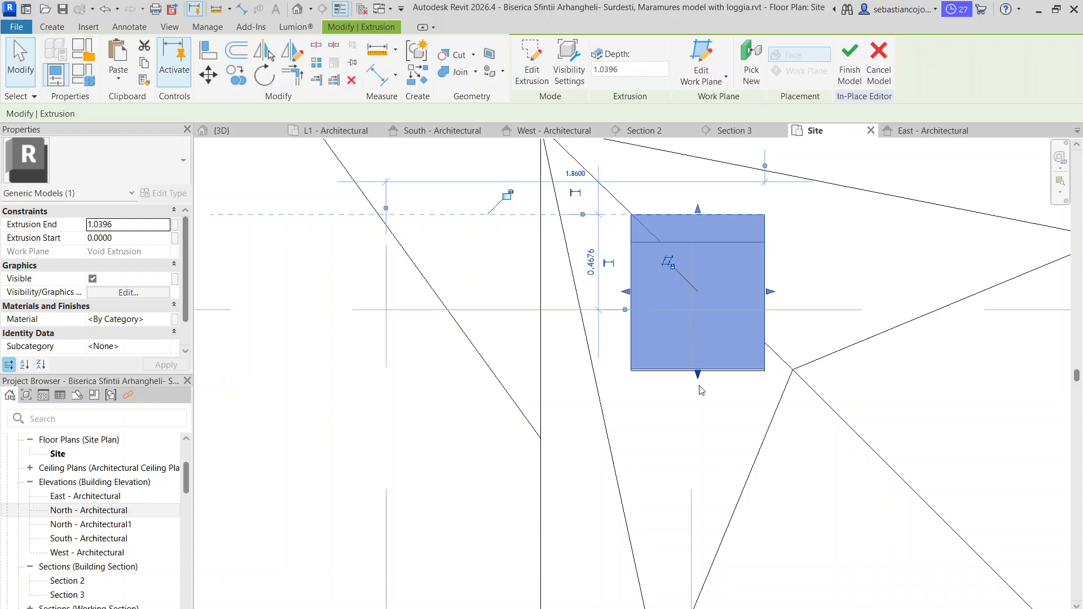
drag(698, 374, 705, 345)
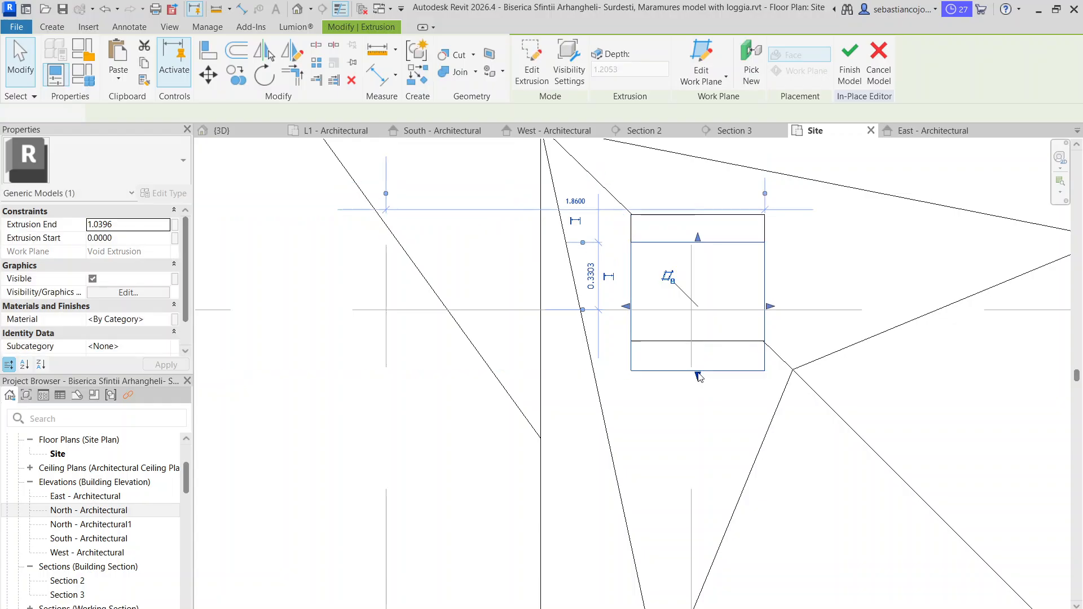
- Align the upper-left void extrusion's upper and lower edges with the solid block around it
click(701, 344)
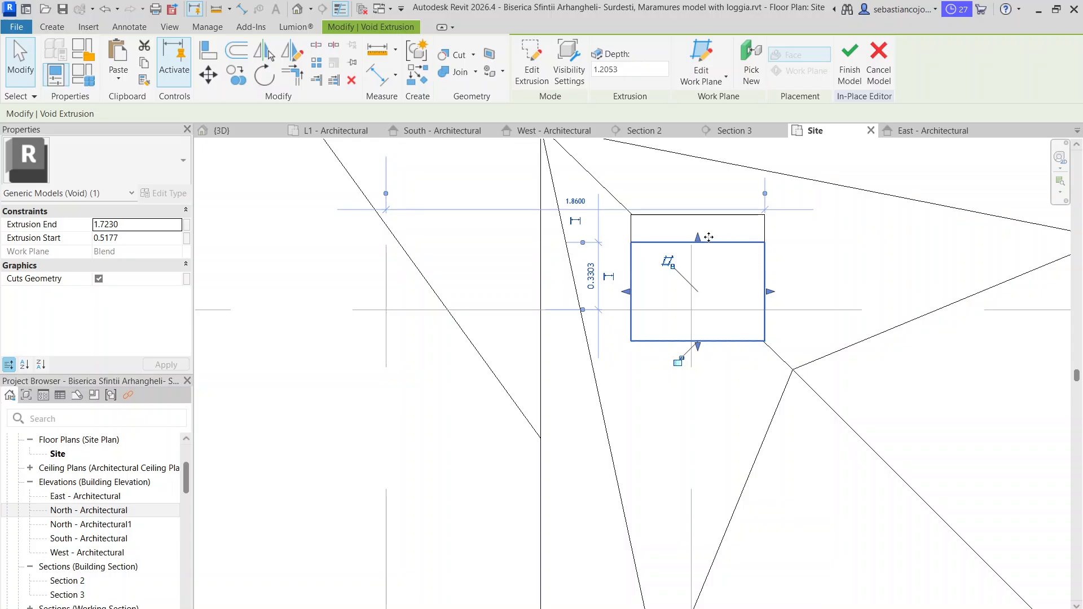
drag(700, 238, 701, 209)
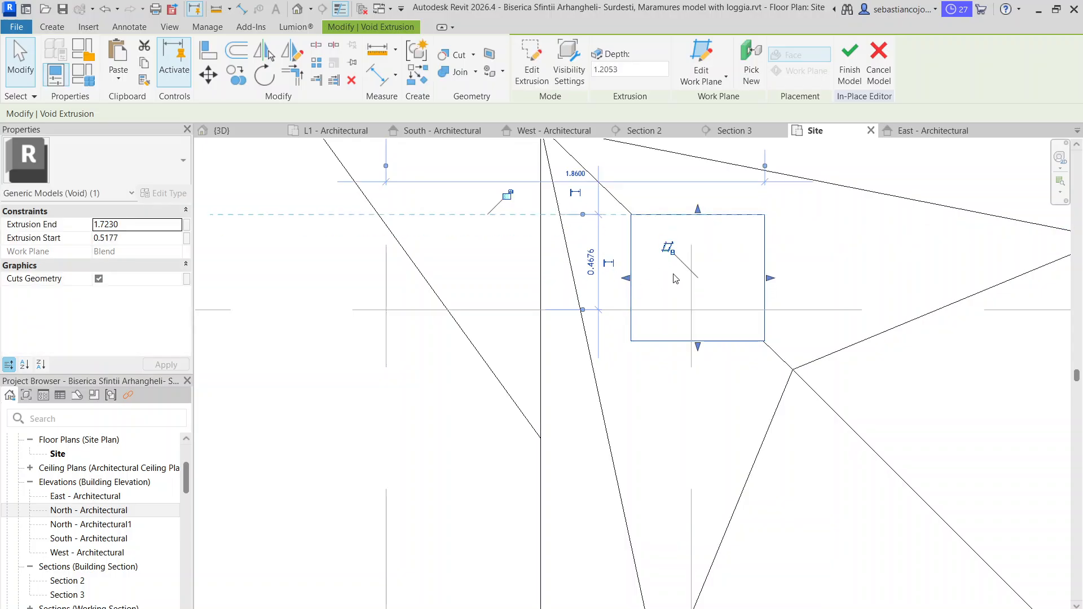
key(Escape)
- Check the alignment of the four corner blocks with the tower roof's hip lines in the Site plan
scroll(762, 343, down, 5)
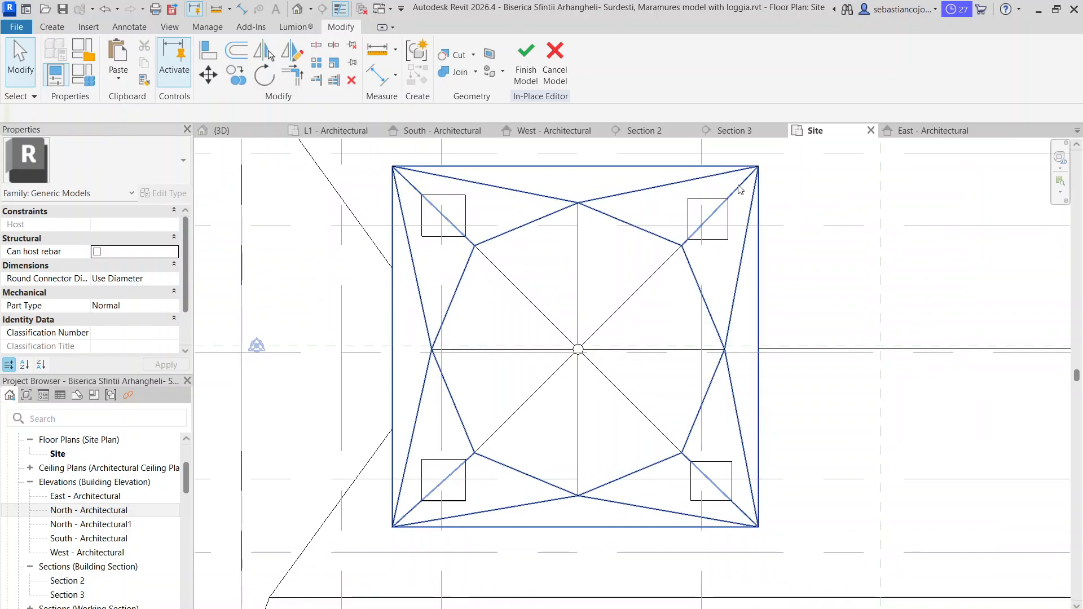
scroll(731, 203, down, 3)
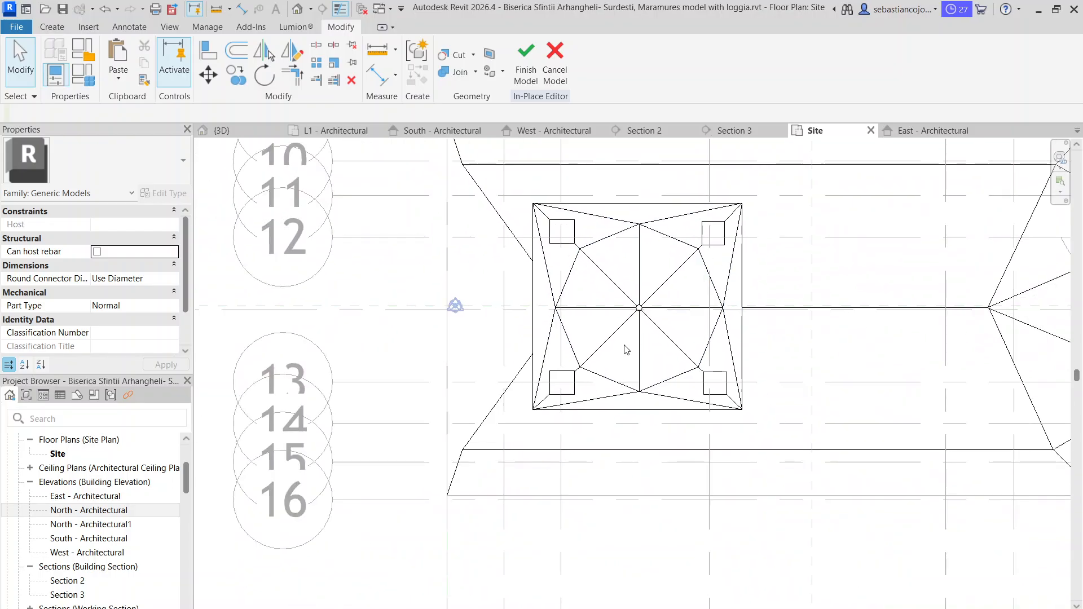
click(690, 404)
key(Escape)
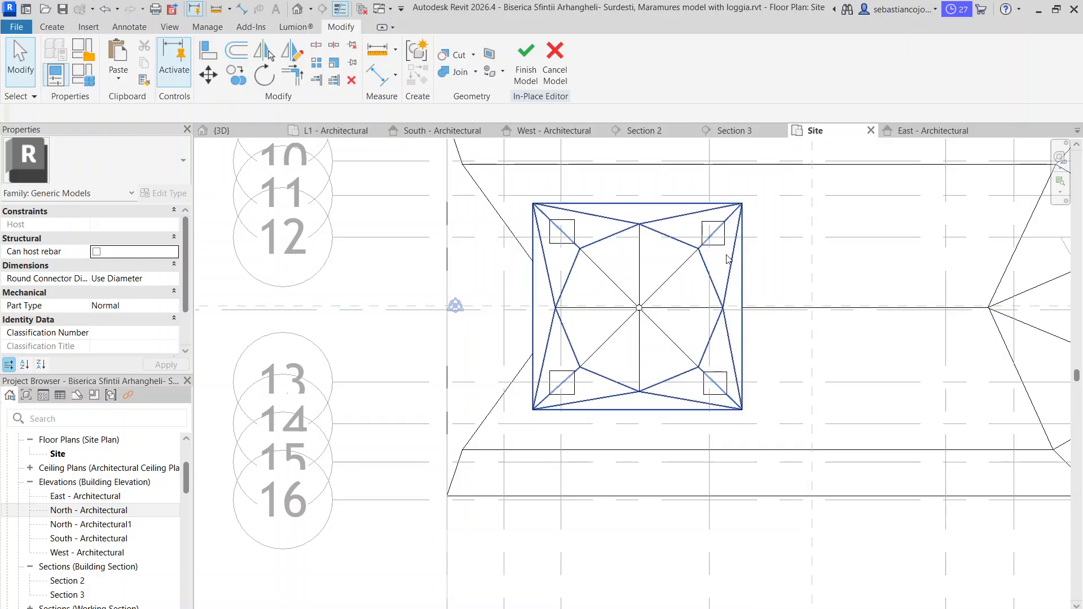
scroll(655, 291, up, 2)
click(633, 293)
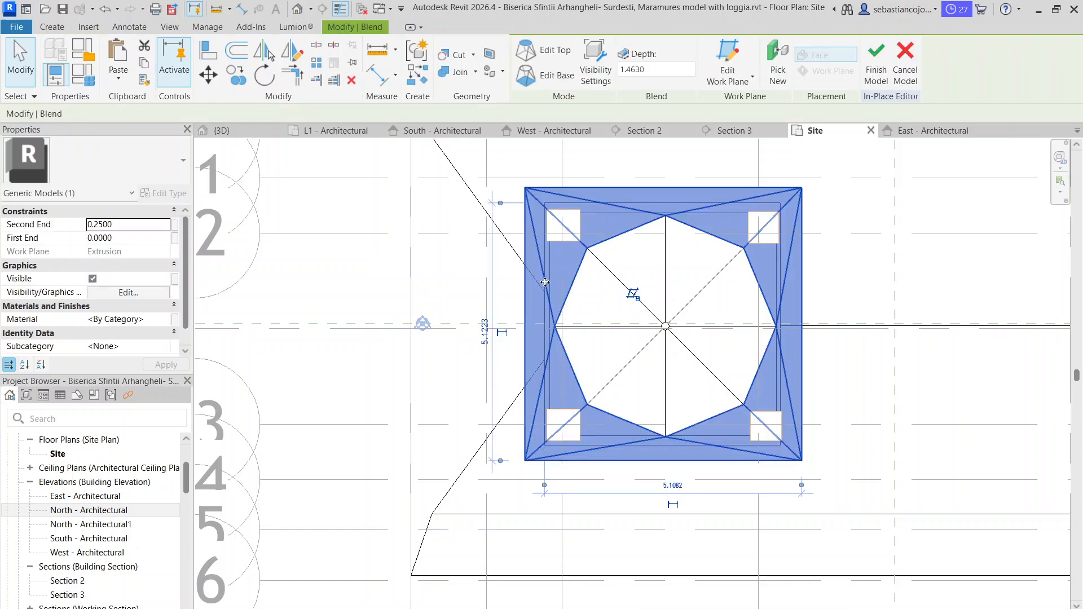
key(Escape)
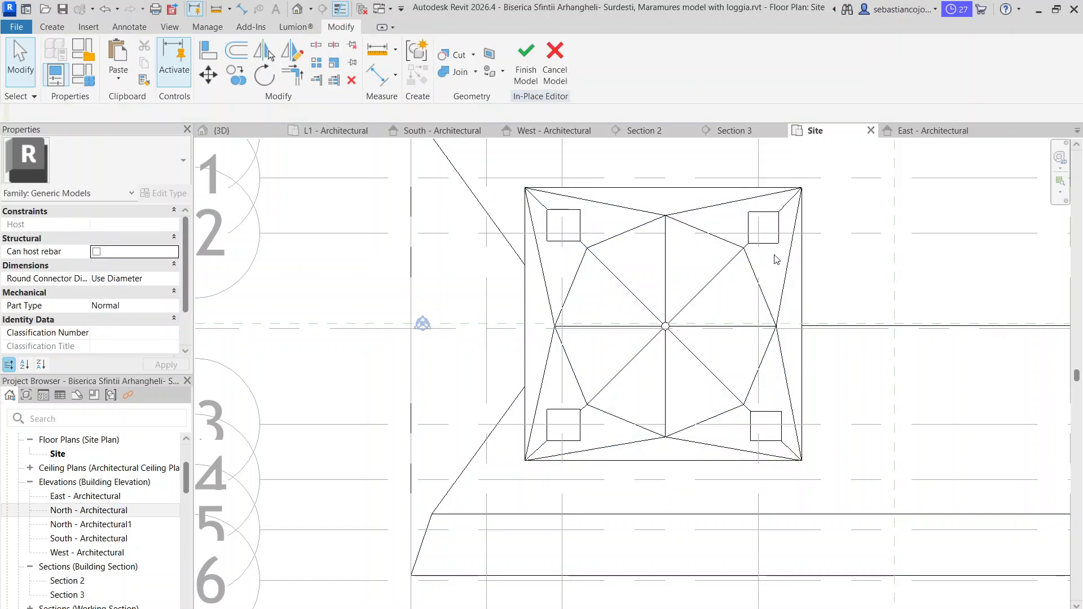
click(776, 246)
key(Escape)
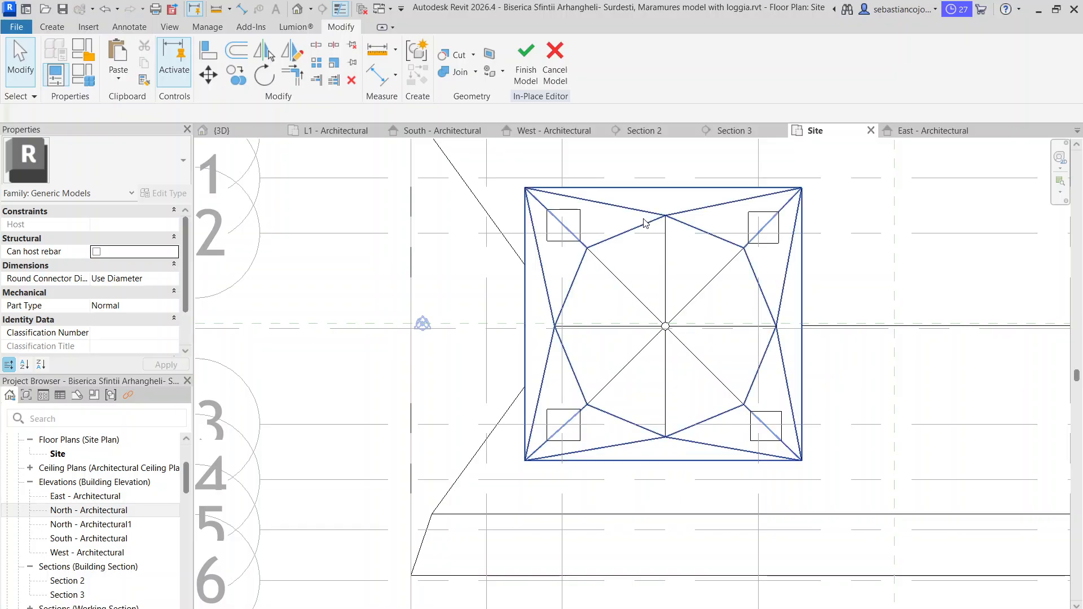
- Examine the corner blocks on the tower roof in the 3D view
click(228, 137)
shift+middle_drag(672, 266, 559, 406)
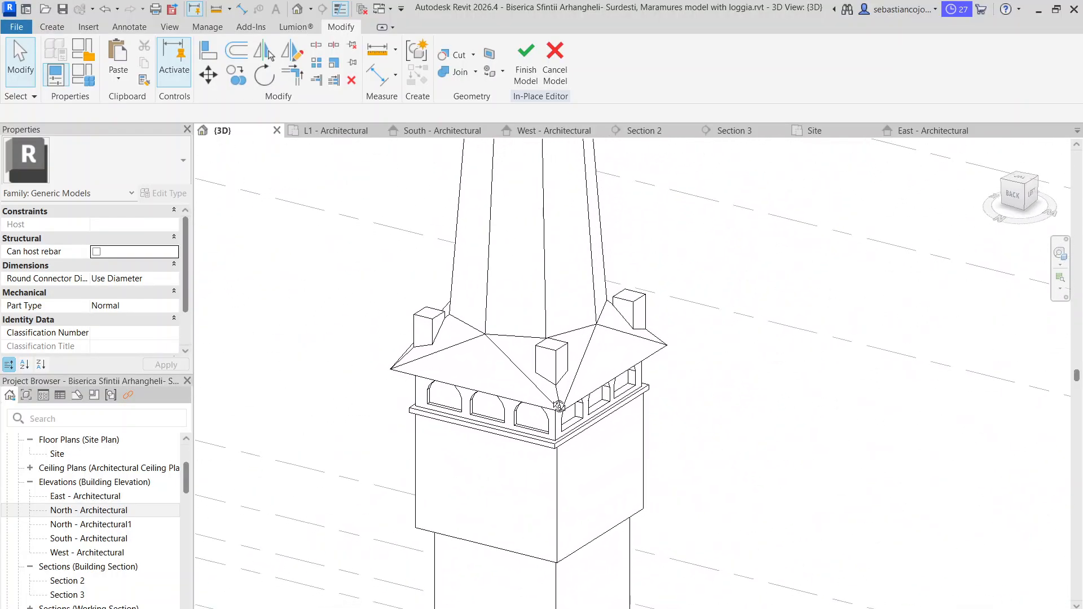
scroll(558, 364, up, 3)
shift+middle_drag(567, 357, 580, 375)
scroll(579, 374, down, 3)
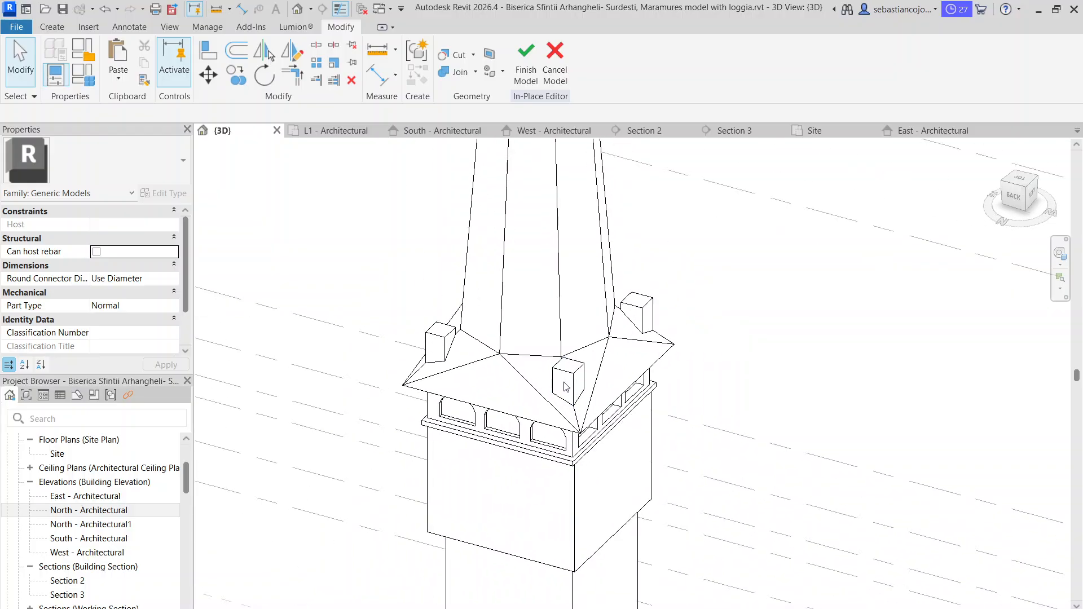
scroll(558, 398, up, 3)
scroll(604, 323, down, 5)
scroll(572, 338, up, 4)
scroll(618, 324, down, 1)
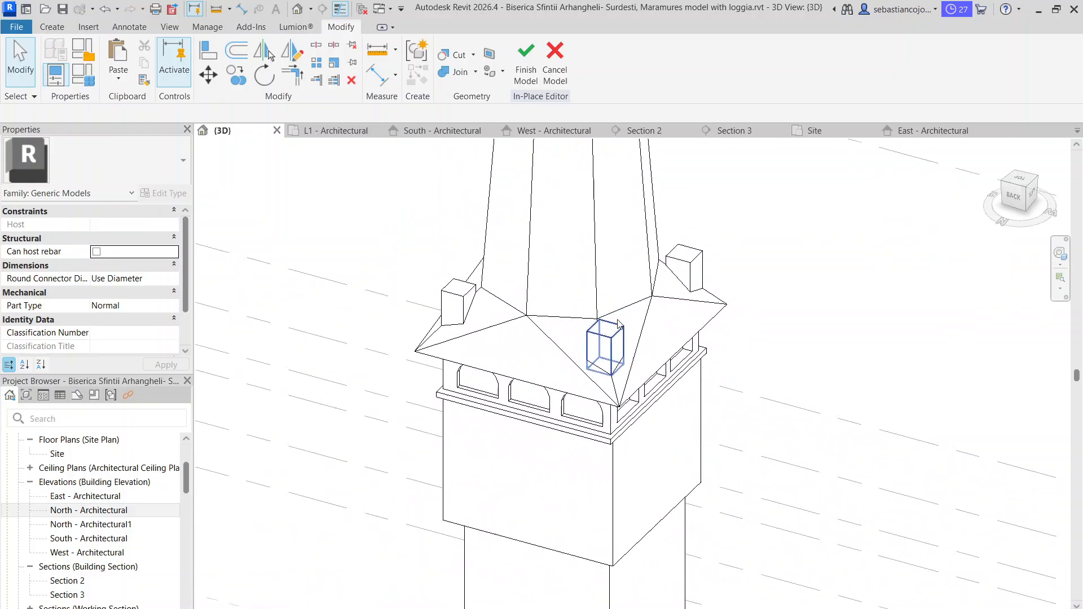
scroll(617, 320, down, 1)
click(627, 310)
click(624, 284)
click(657, 332)
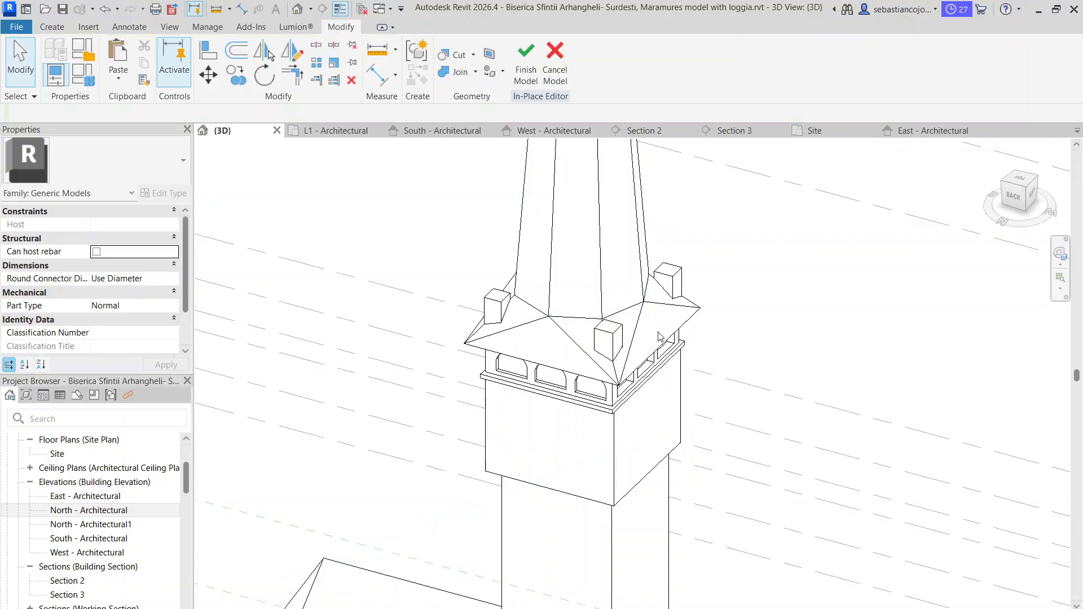
scroll(598, 339, up, 2)
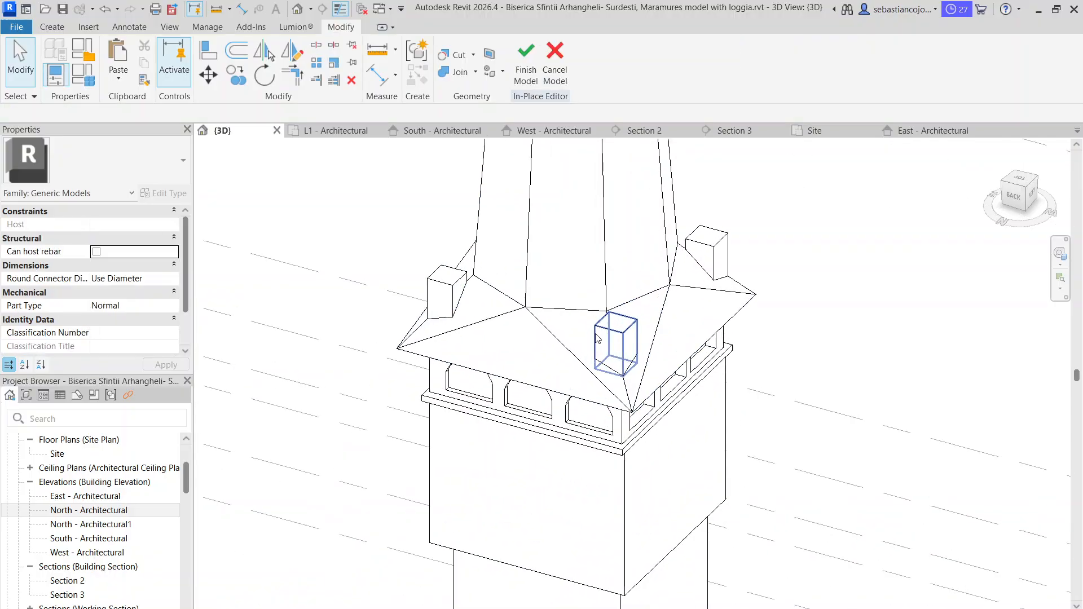
scroll(567, 364, up, 2)
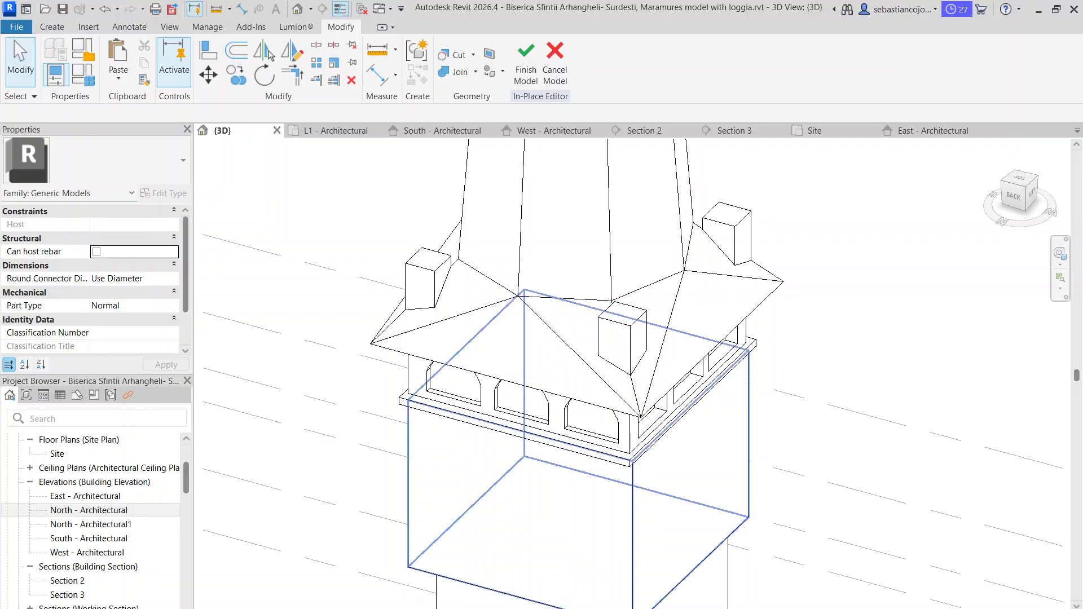
- Switch to the browser and enlarge the church's Contact page to study the small corner turrets in the tower photo
key(alt+Tab)
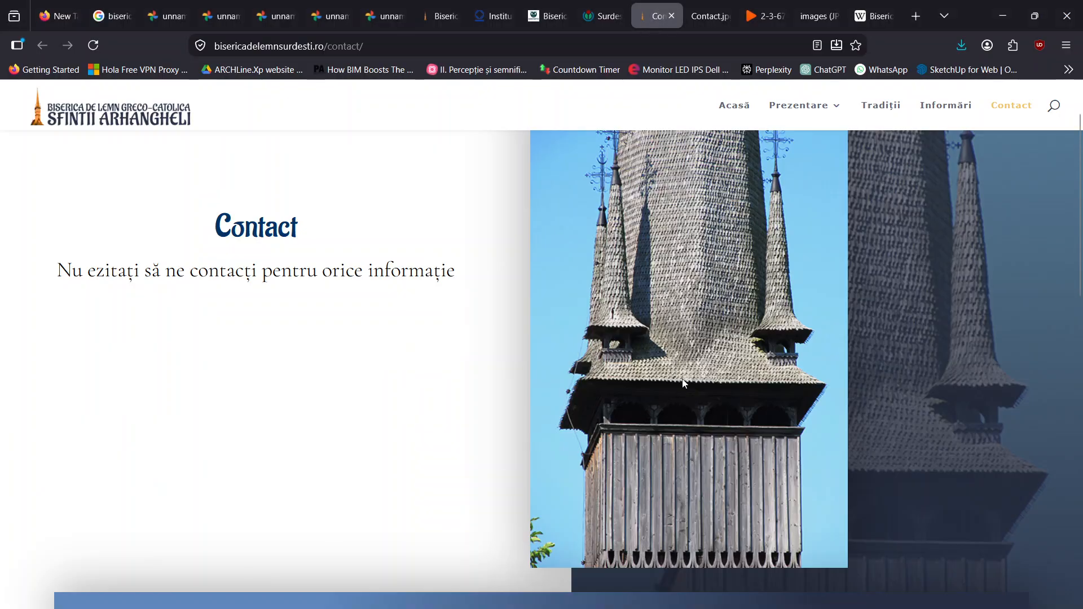
ctrl+scroll(611, 363, up, 4)
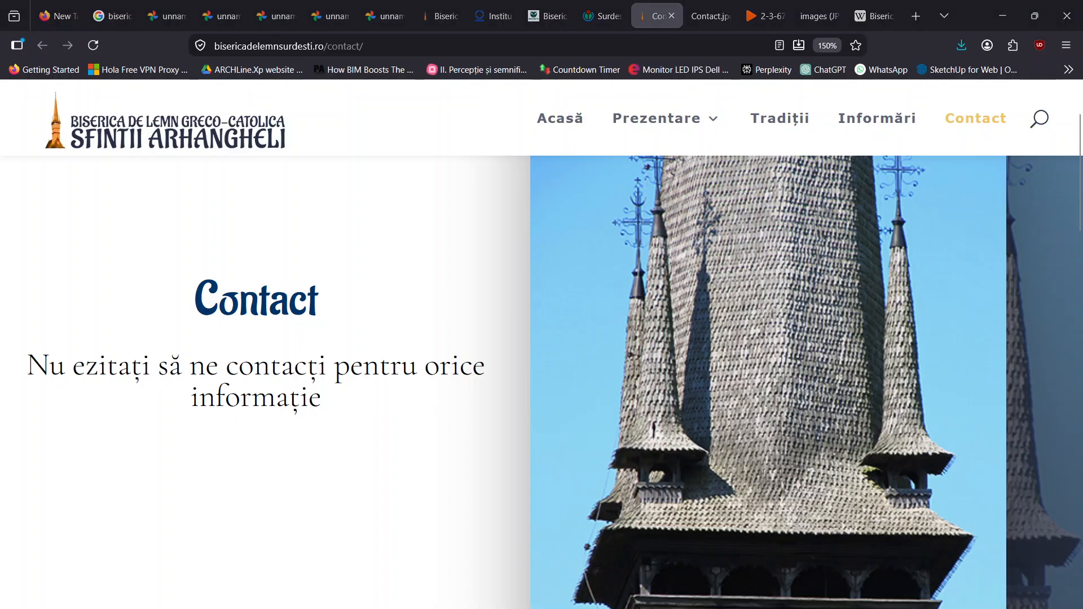
- Switch back to Revit and extrude a rectangle tracing the nearest corner block's top face, using that face as the work plane
key(alt+Tab)
scroll(622, 332, up, 2)
middle_drag(651, 286, 617, 418)
click(53, 27)
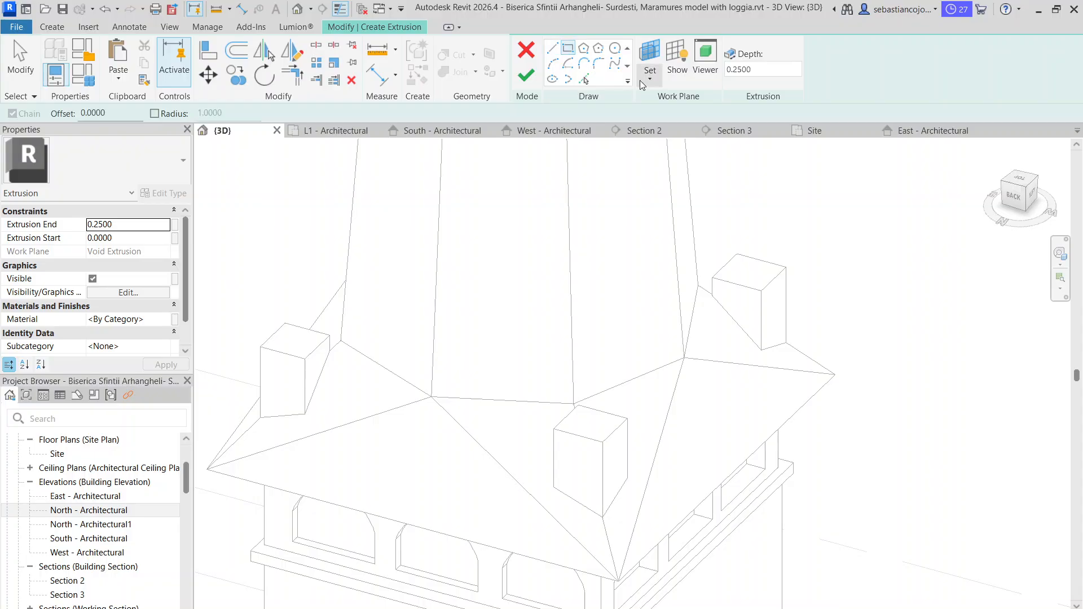
click(650, 79)
click(682, 131)
click(564, 422)
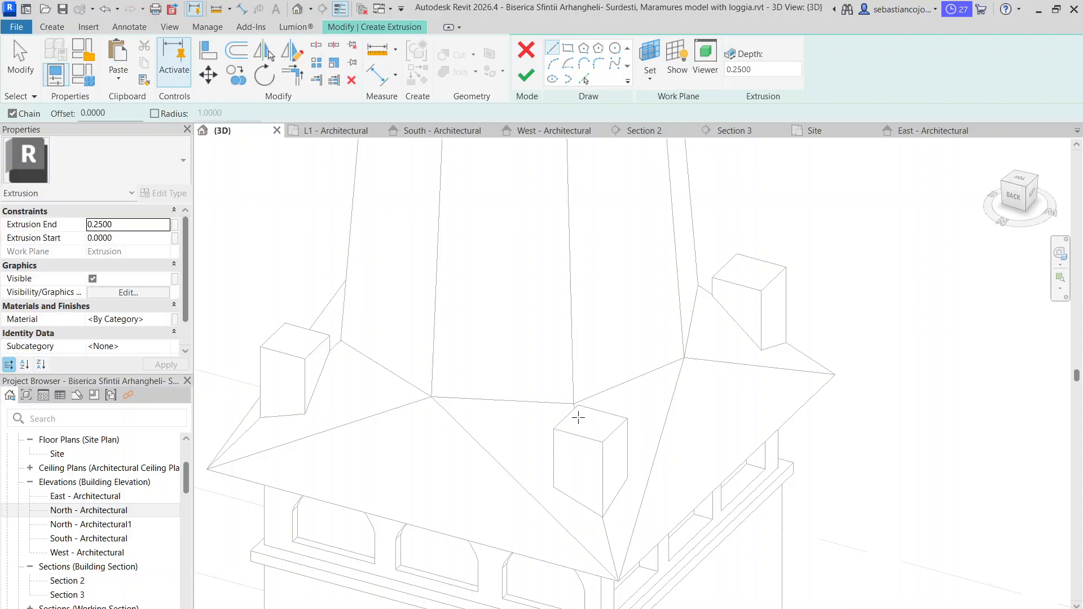
click(577, 403)
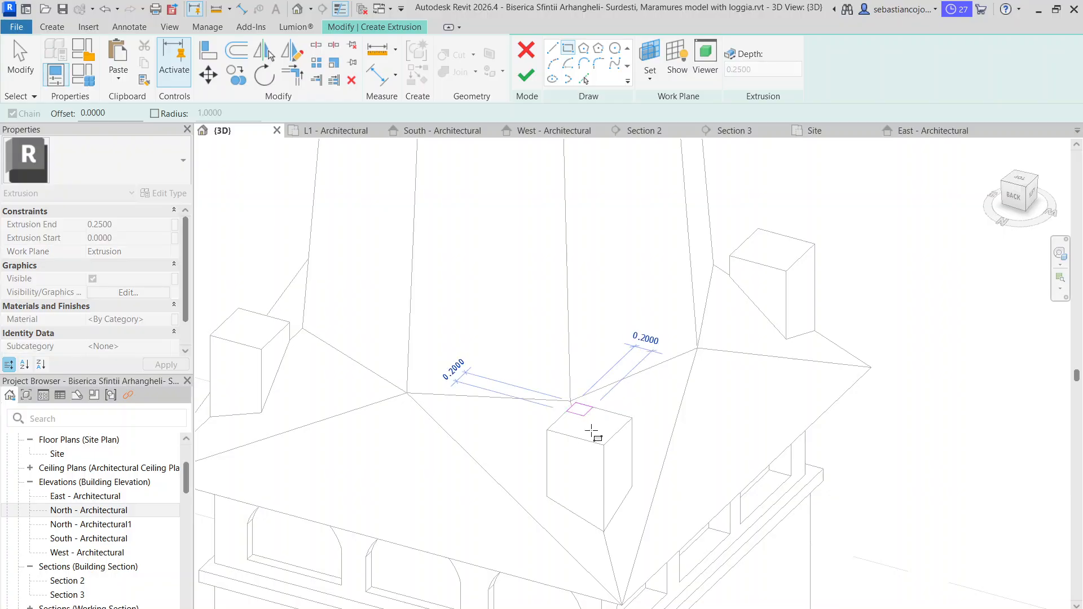
click(603, 445)
click(526, 75)
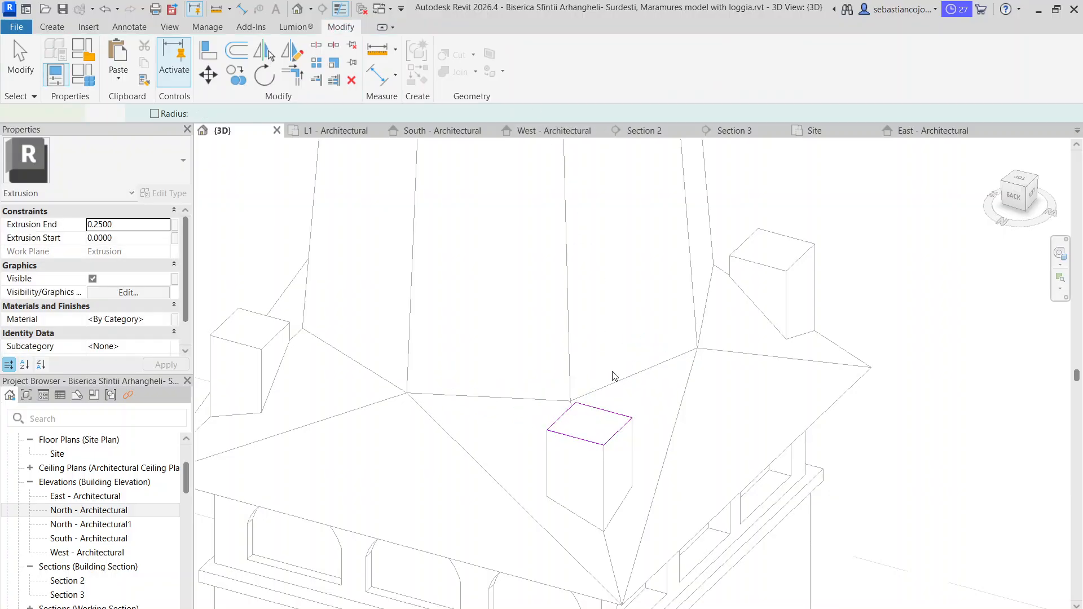
- Stretch the new extrusion upward to make the stacked block on the corner block taller
scroll(612, 375, up, 3)
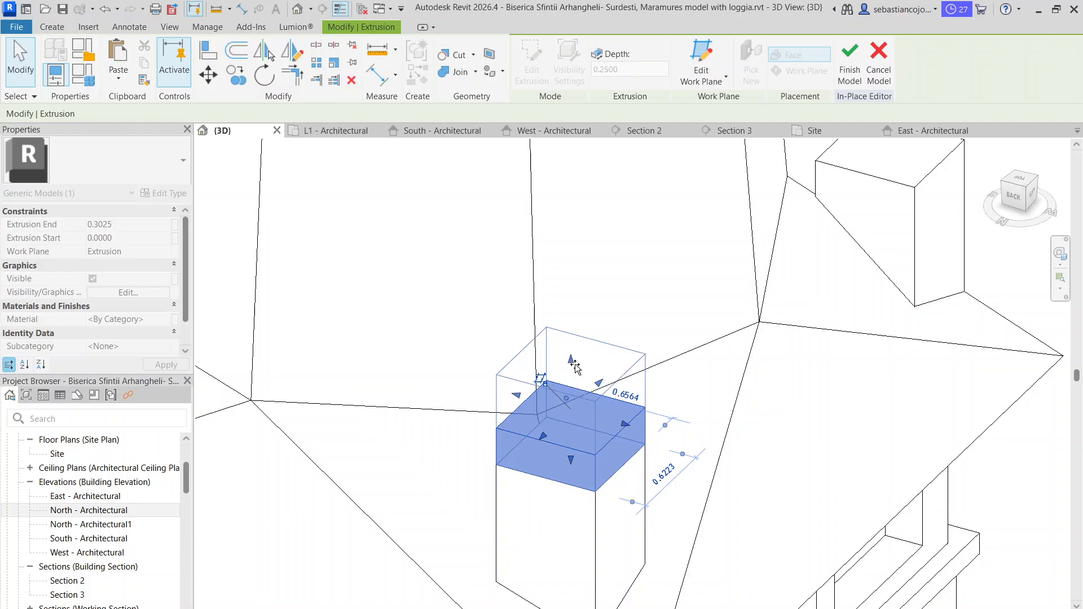
drag(575, 364, 576, 364)
scroll(576, 365, down, 3)
key(Escape)
scroll(576, 394, up, 1)
- Start a void extrusion on the stacked block's back-facing side and sketch its base line just above the lower edge
click(52, 26)
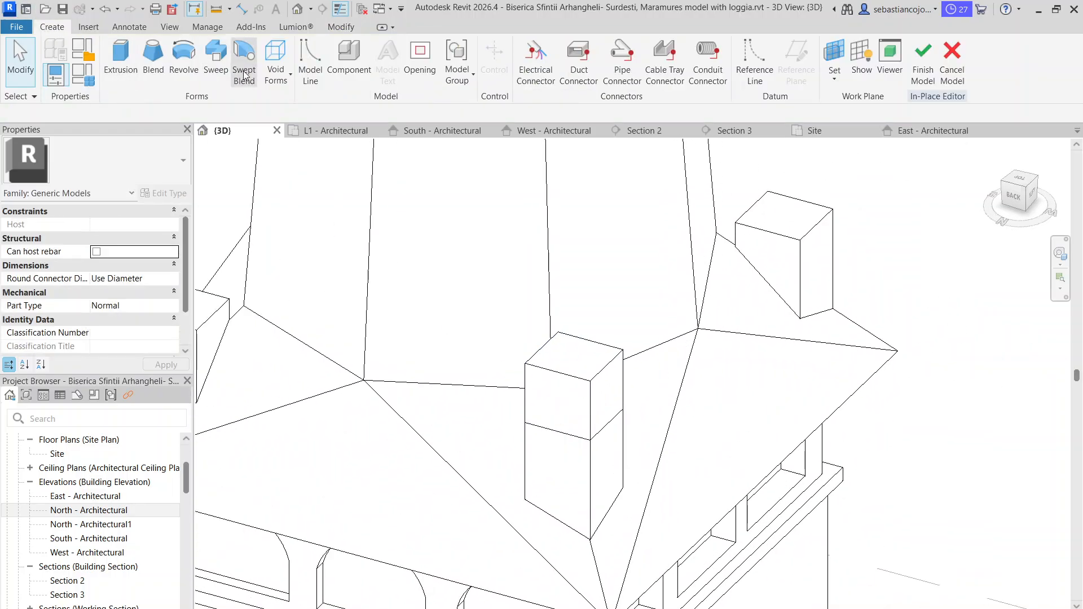
click(275, 60)
click(299, 102)
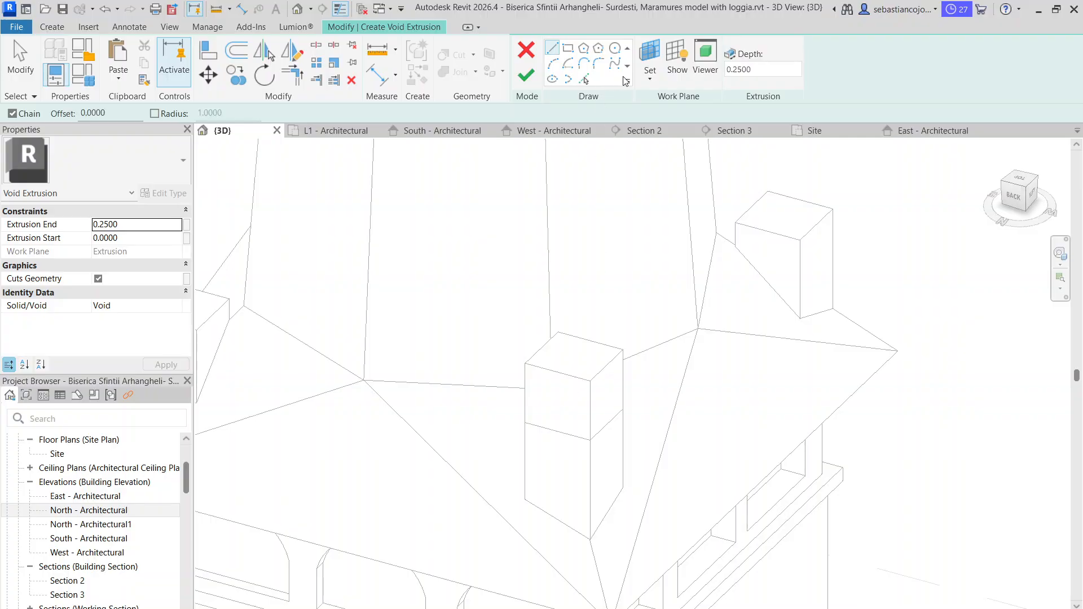
click(650, 70)
click(668, 133)
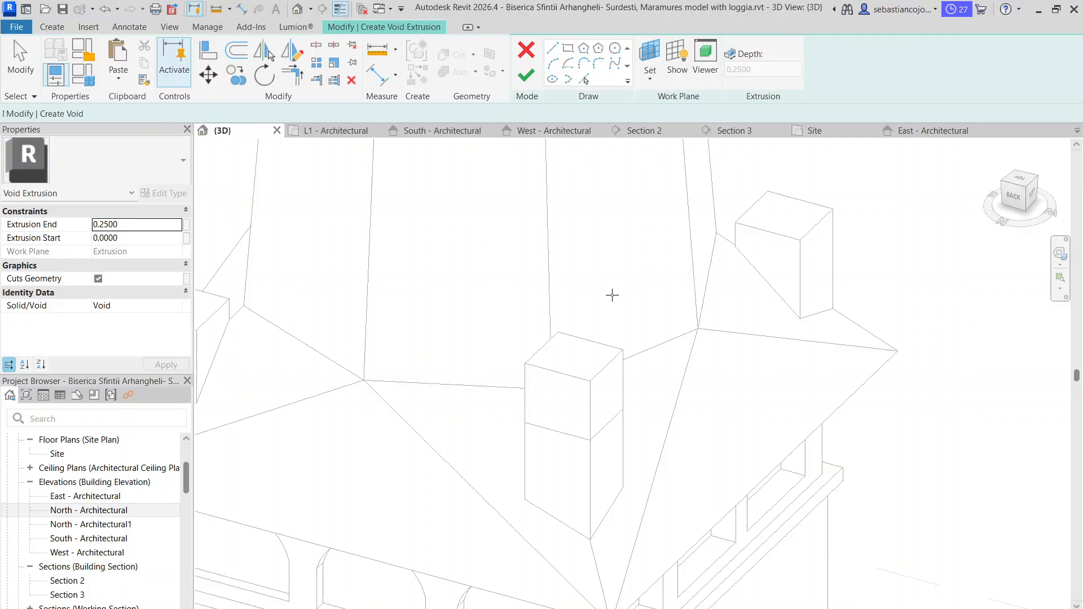
click(584, 384)
click(524, 420)
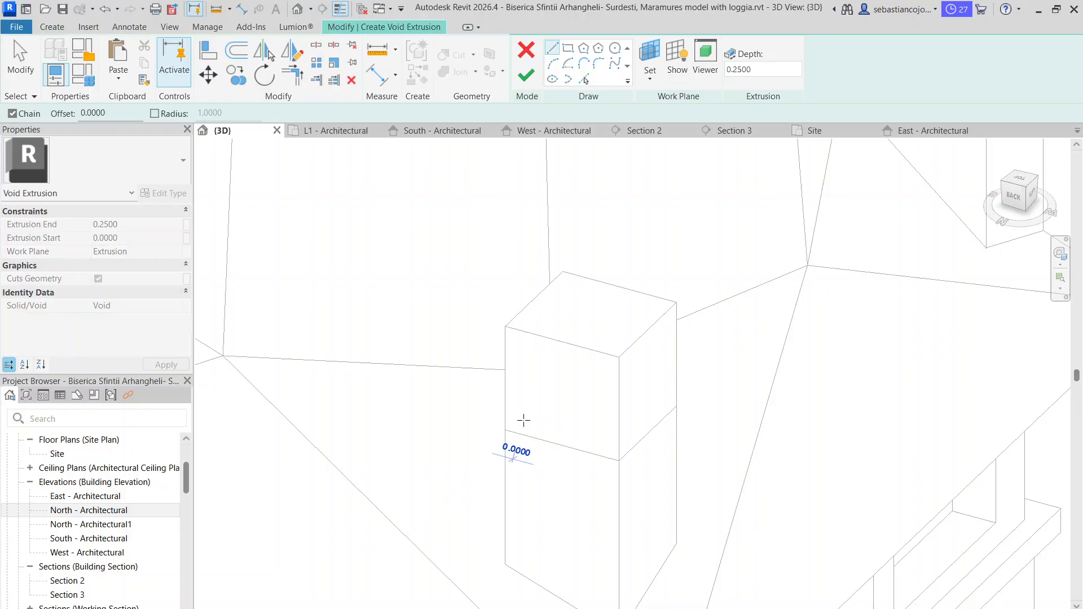
click(593, 440)
key(Escape)
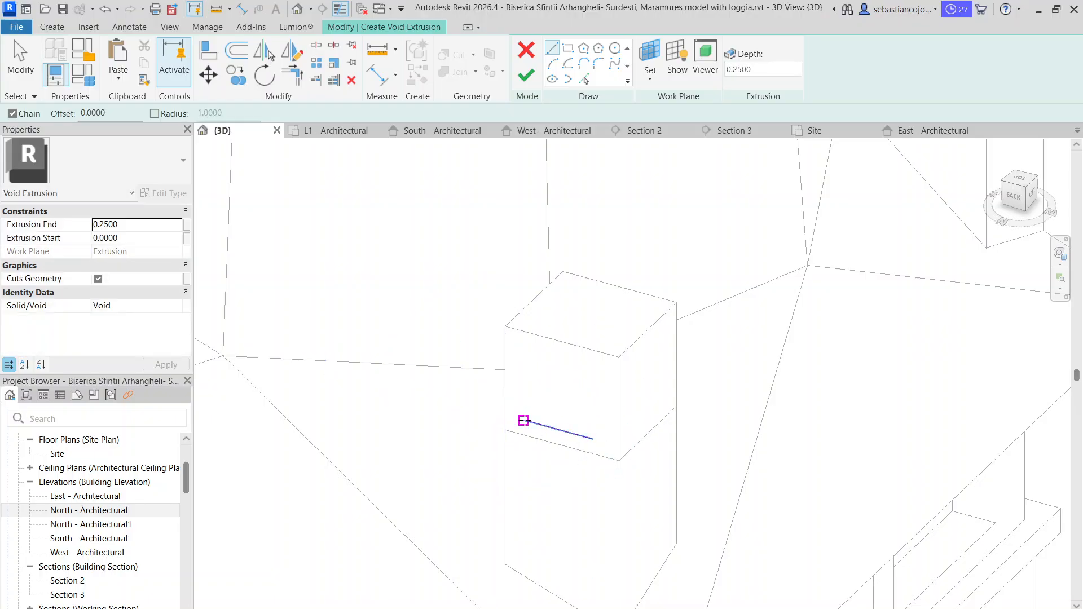
- Draw a vertical side line upward from each end of the void profile's base line
click(523, 420)
click(523, 380)
key(Escape)
click(592, 440)
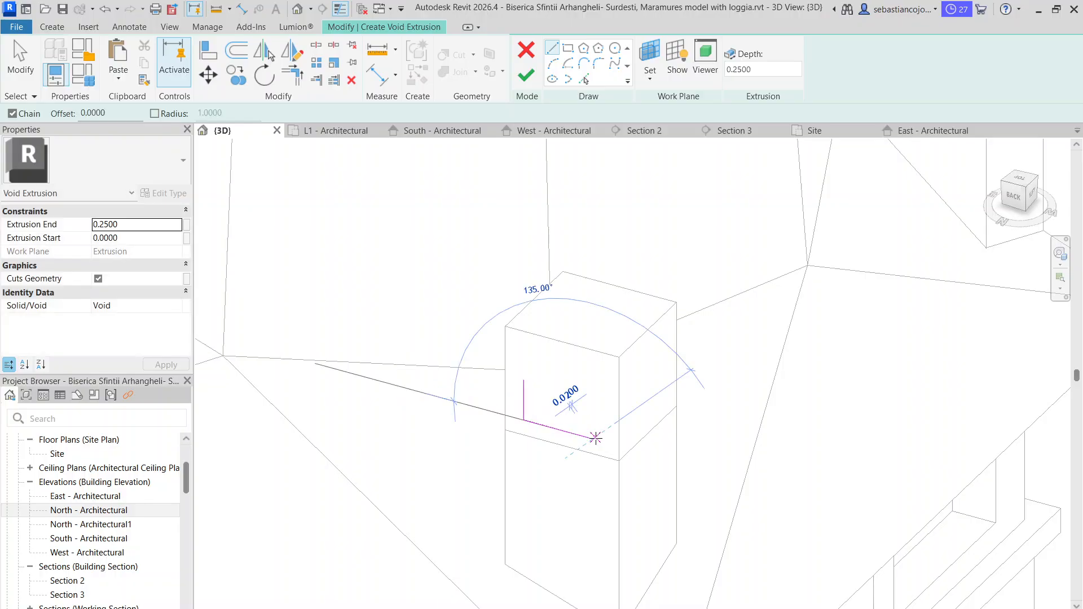
click(590, 401)
key(Escape)
key(Escape)
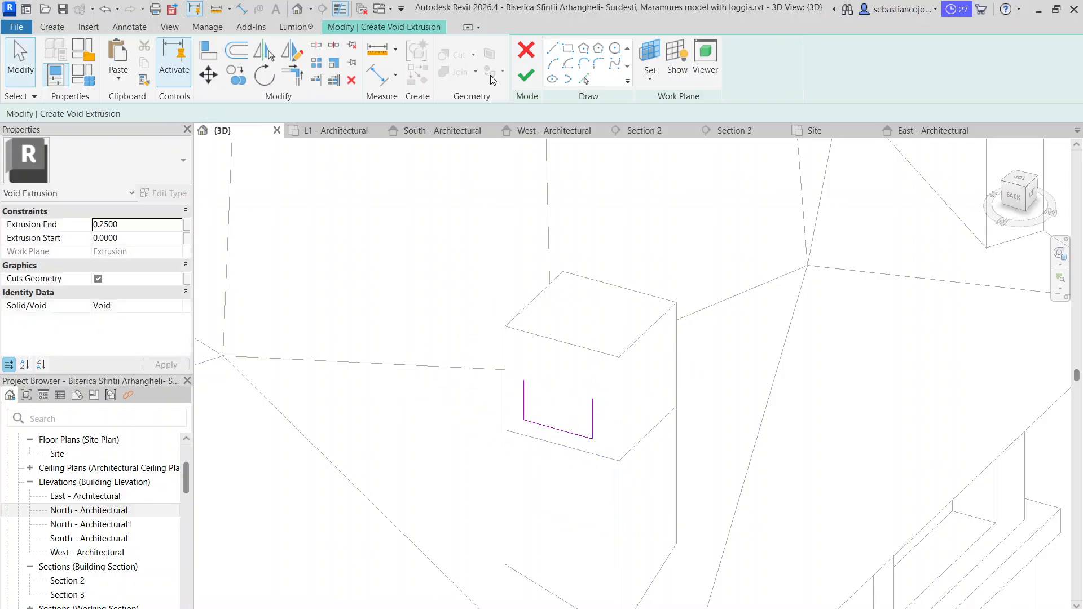
- Close the void profile with an arc bulging upward between the tops of the two side lines
click(553, 64)
click(521, 382)
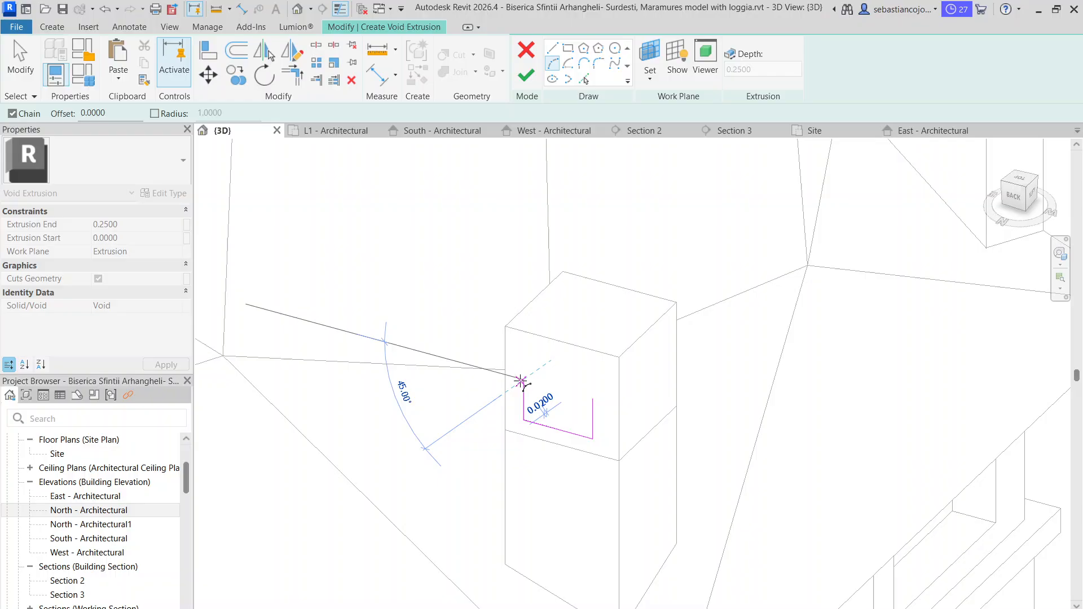
click(592, 398)
click(552, 361)
key(Escape)
key(Escape)
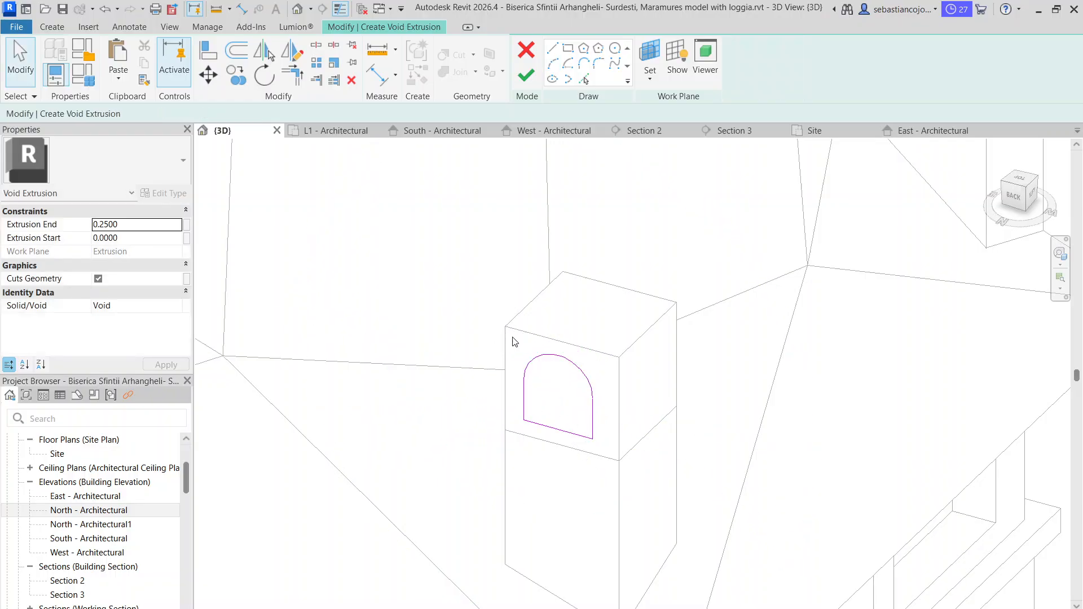
- Move the arched profile's far side outward to widen it and centre the whole profile on the block's back face
drag(510, 333, 615, 478)
scroll(593, 437, up, 2)
click(603, 415)
mouse_move(594, 410)
mouse_down()
mouse_move(626, 414)
mouse_move(607, 417)
mouse_up()
drag(427, 239, 649, 529)
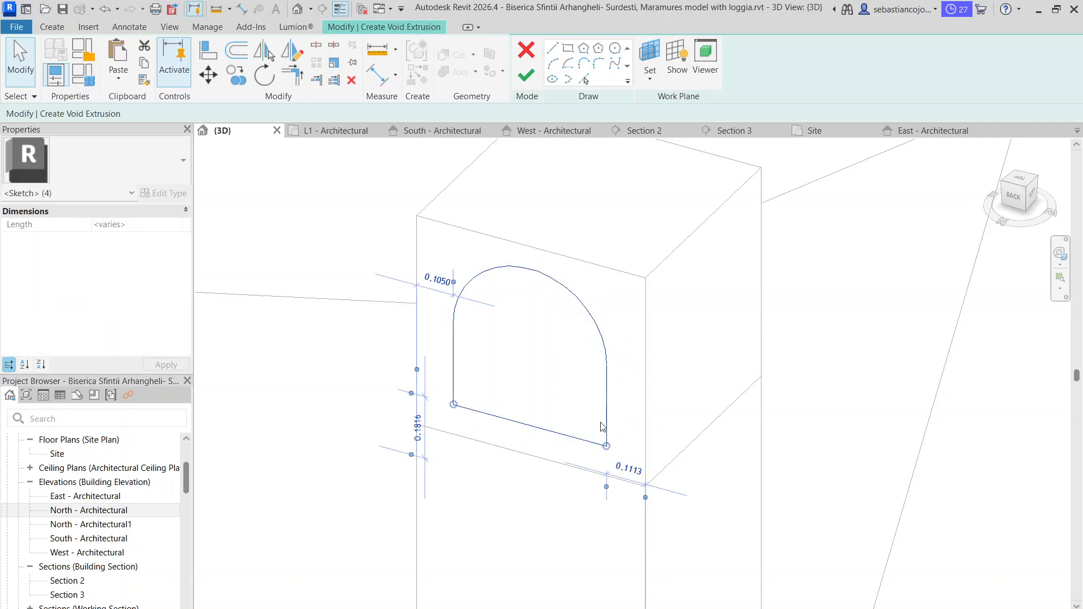
mouse_move(601, 426)
mouse_down()
mouse_move(625, 429)
mouse_move(608, 421)
mouse_up()
scroll(608, 421, down, 3)
key(Escape)
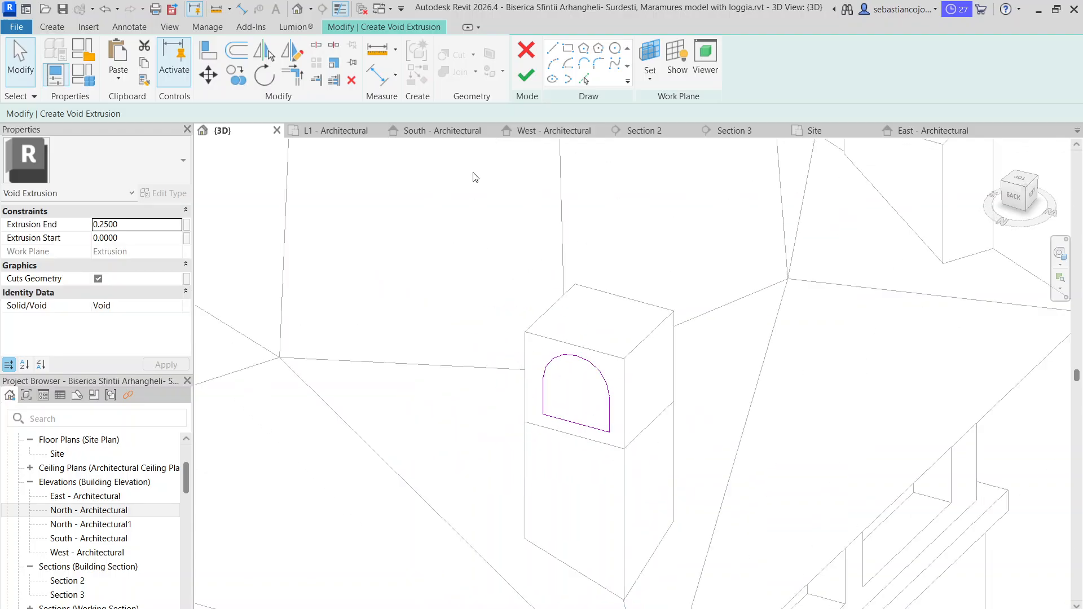
- Finish the arched void and stretch both ends through the whole stacked block, about 0.90 deep
click(536, 79)
shift+middle_drag(561, 320, 648, 310)
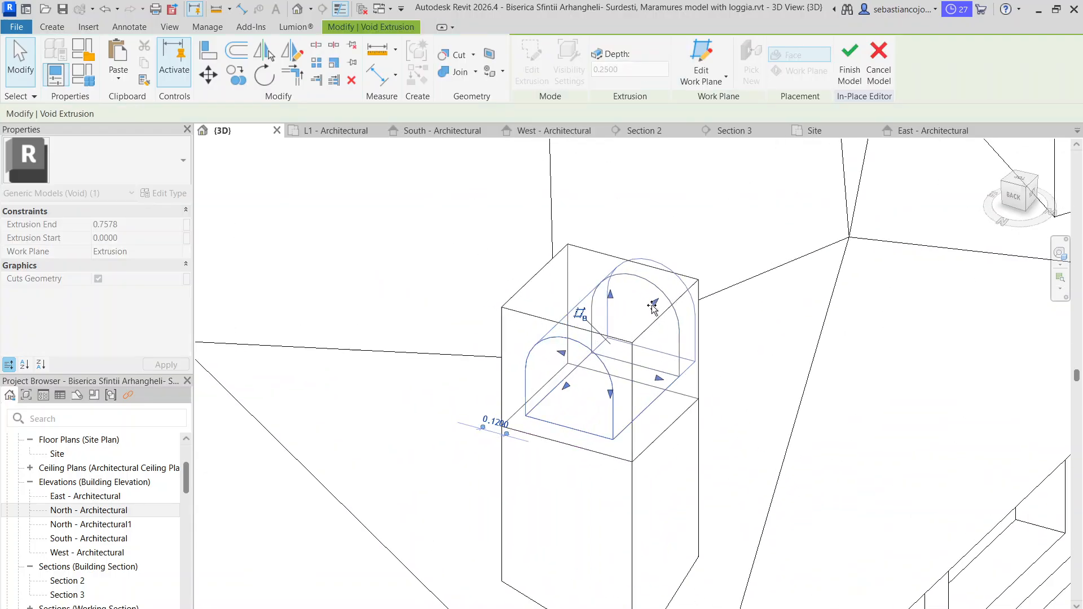
drag(650, 309, 650, 310)
drag(565, 387, 557, 402)
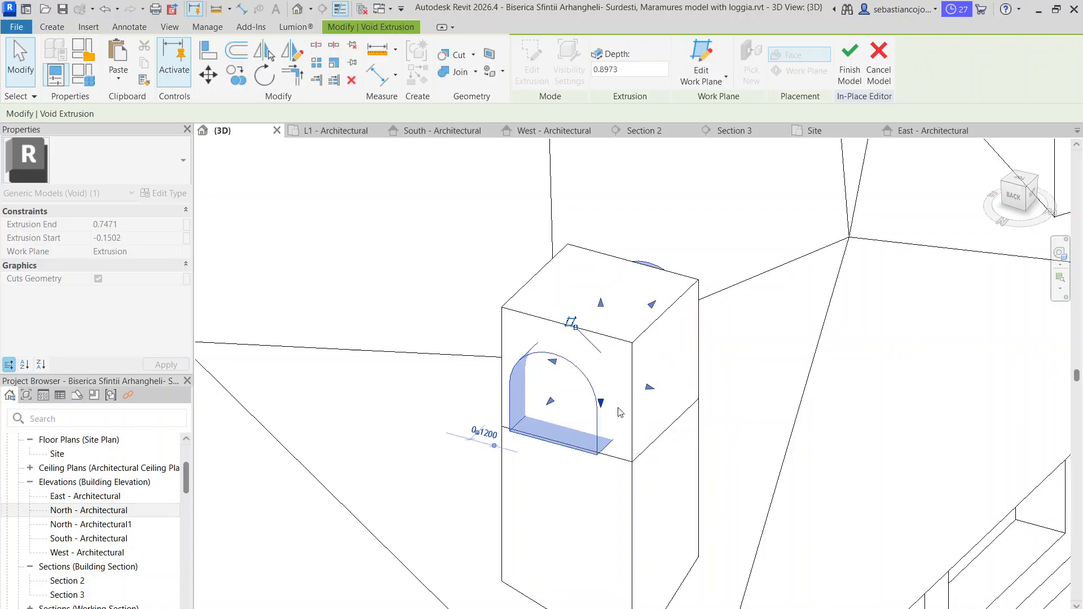
click(643, 423)
scroll(614, 388, down, 4)
shift+middle_drag(622, 417, 637, 437)
scroll(525, 406, up, 1)
scroll(527, 410, up, 1)
click(560, 395)
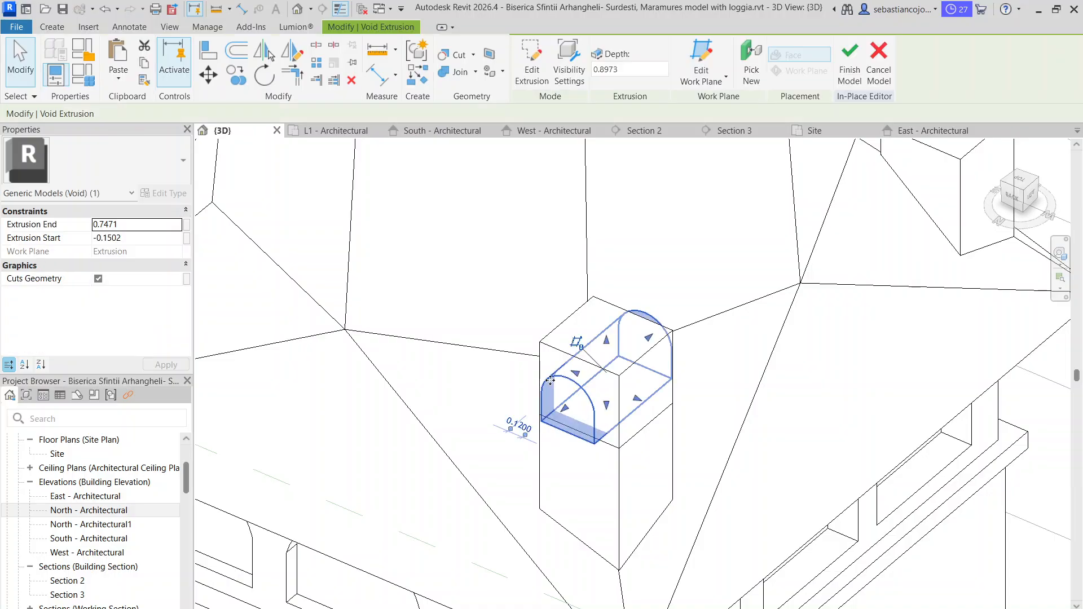
key(Escape)
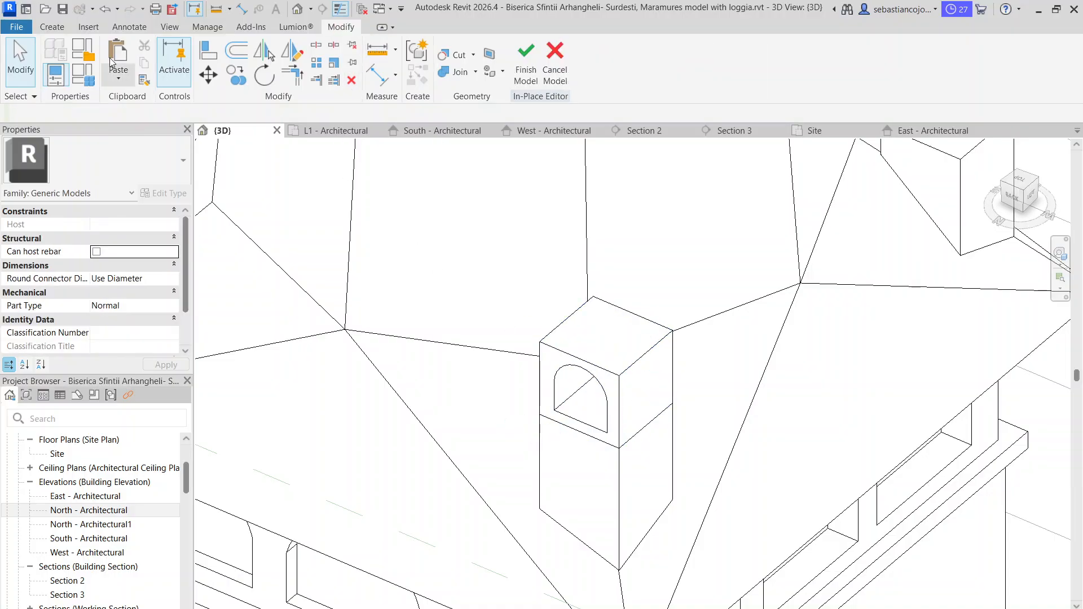
- Start a second void extrusion on the stacked block's left-facing side, using that face as the work plane, and sketch a rectangle on it
click(52, 26)
click(275, 56)
click(299, 101)
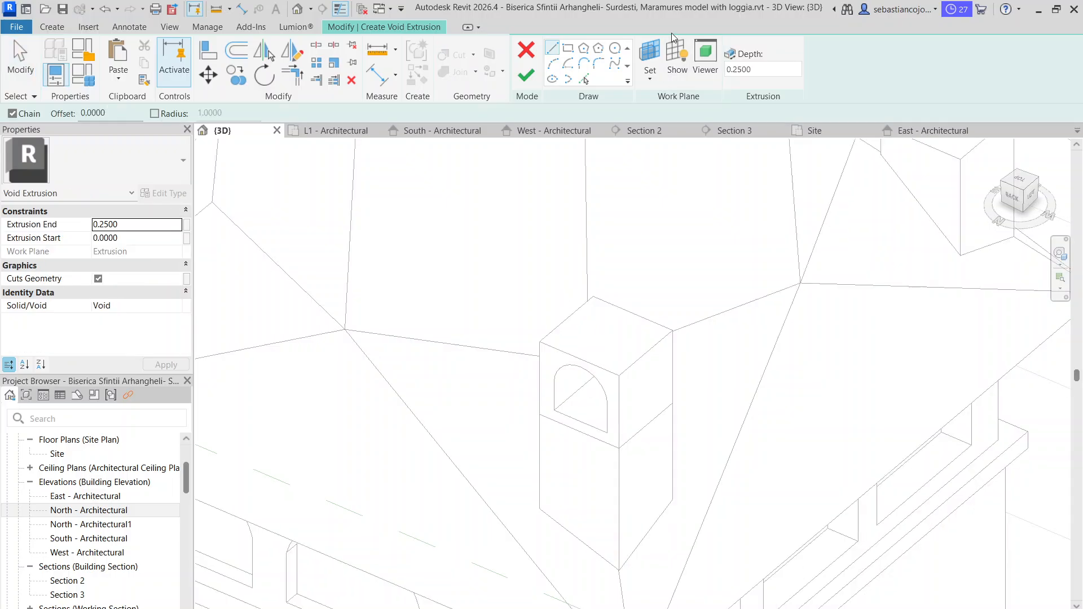
click(660, 78)
click(696, 128)
click(639, 364)
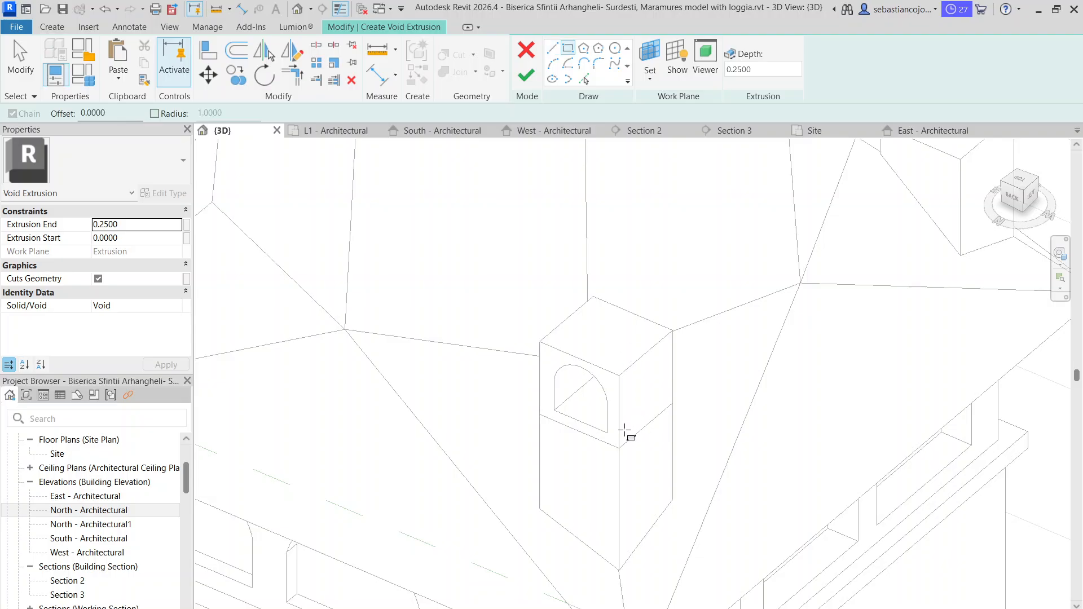
shift+middle_drag(646, 426, 569, 408)
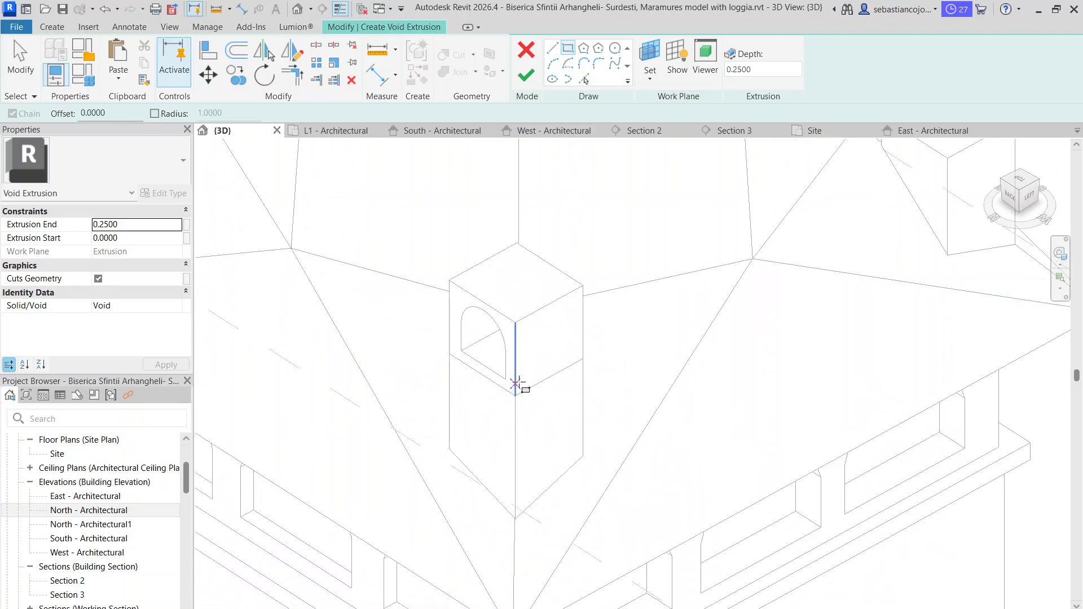
click(516, 384)
click(571, 311)
key(Escape)
- Adjust the rectangle's edges to about 0.46 wide with even side margins, lowering its top edge
click(522, 367)
scroll(564, 341, up, 3)
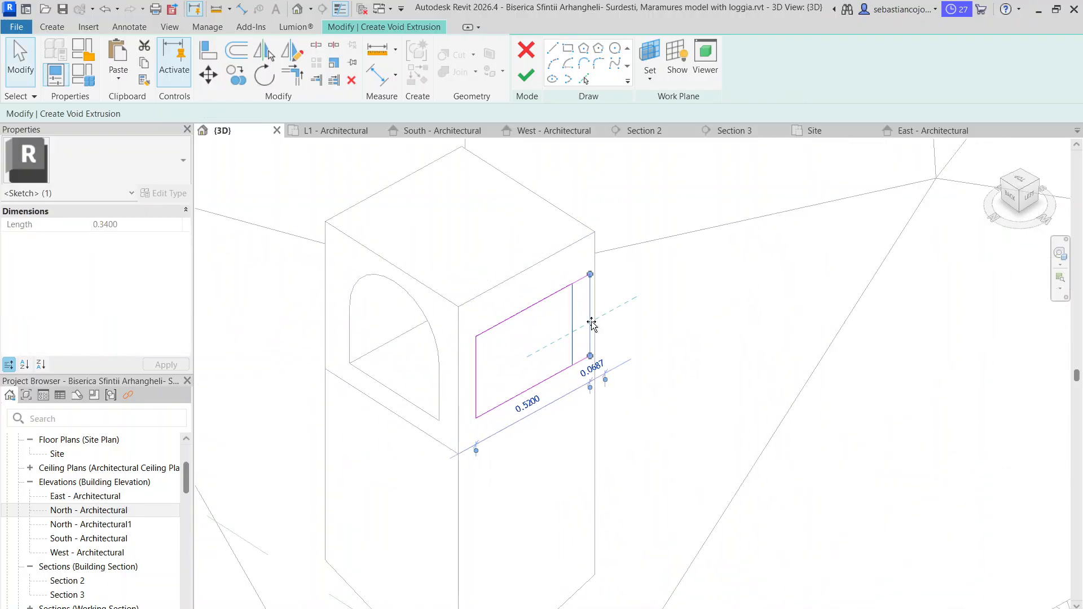
click(576, 322)
click(528, 311)
drag(535, 325, 527, 425)
click(523, 376)
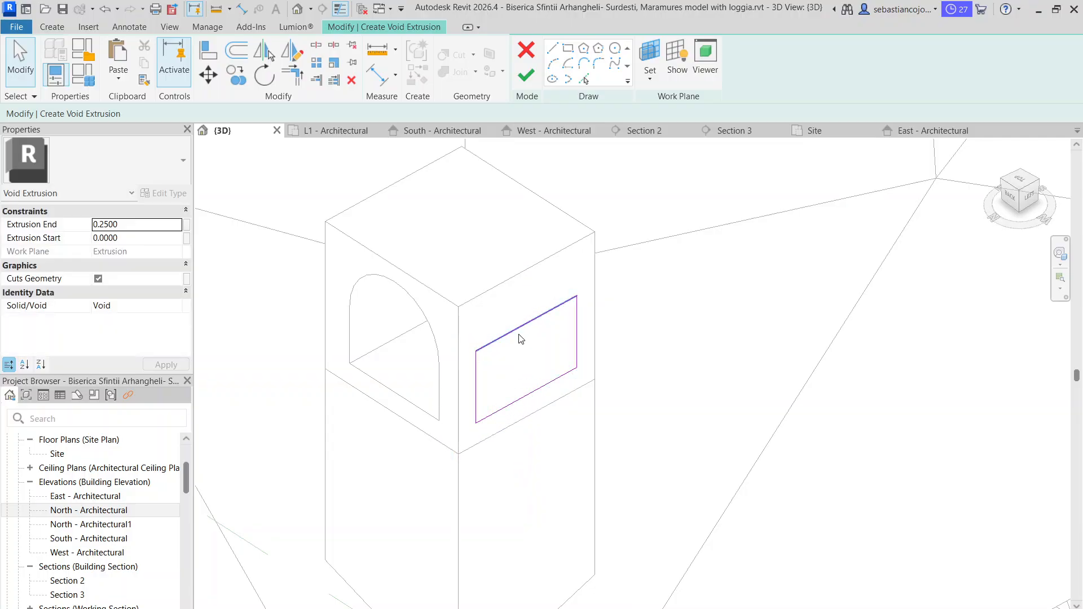
- Draw an arc over the rectangle's top edge, joining its two upper corners
click(520, 327)
click(552, 63)
click(476, 350)
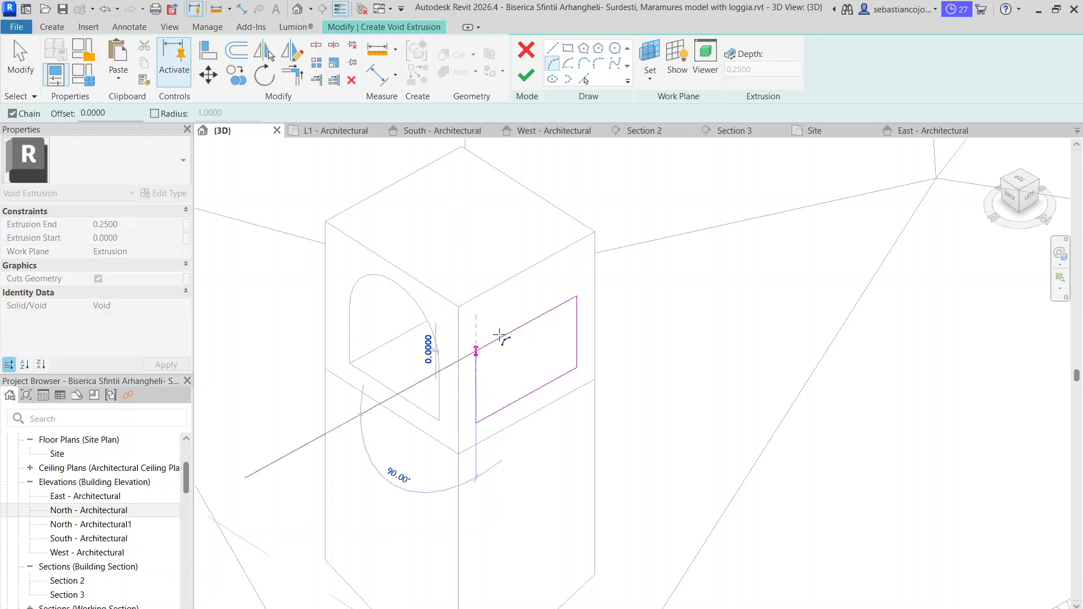
click(577, 296)
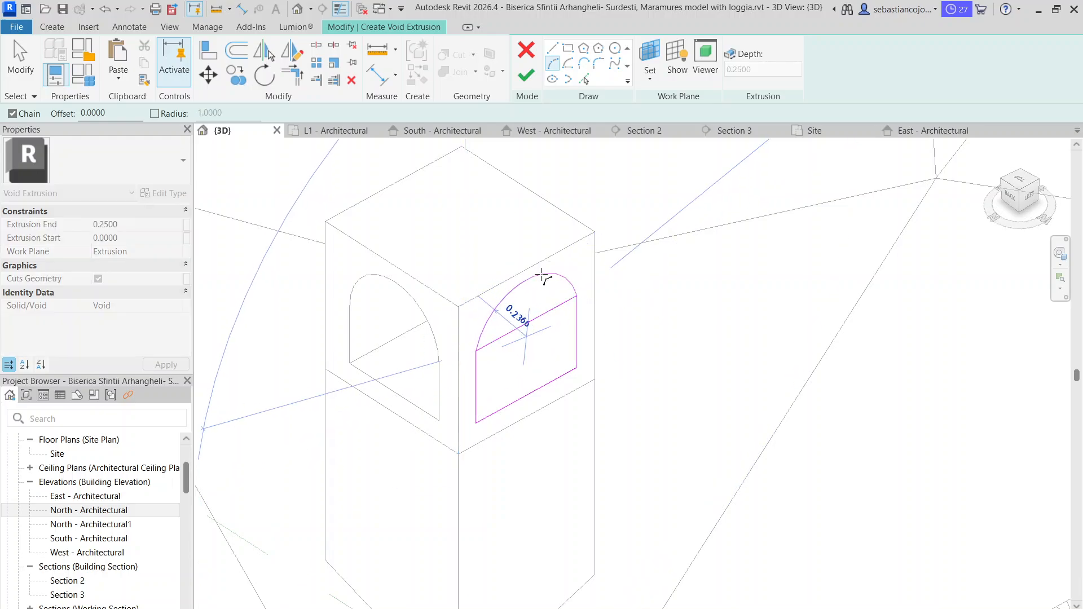
click(542, 274)
key(Escape)
- Lower the rectangle's top line to about 0.26 above its base so the arch starts level with the neighbouring opening
scroll(541, 274, down, 3)
mouse_move(541, 274)
shift+middle_down()
mouse_move(519, 278)
mouse_move(568, 314)
mouse_move(558, 251)
shift+middle_up()
scroll(519, 278, down, 3)
scroll(530, 178, up, 5)
scroll(541, 210, up, 3)
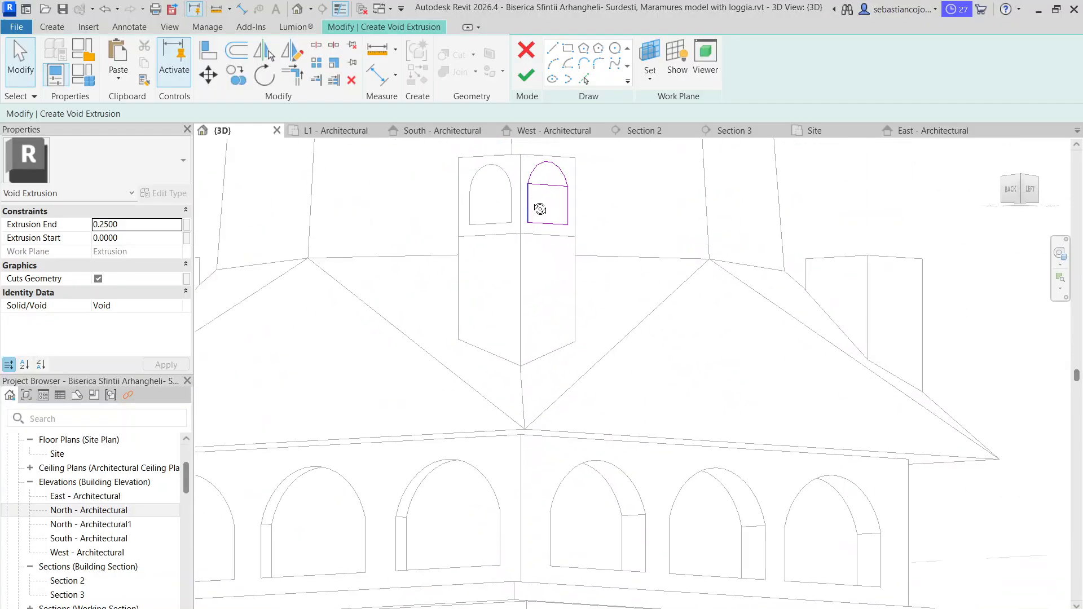
scroll(535, 213, up, 3)
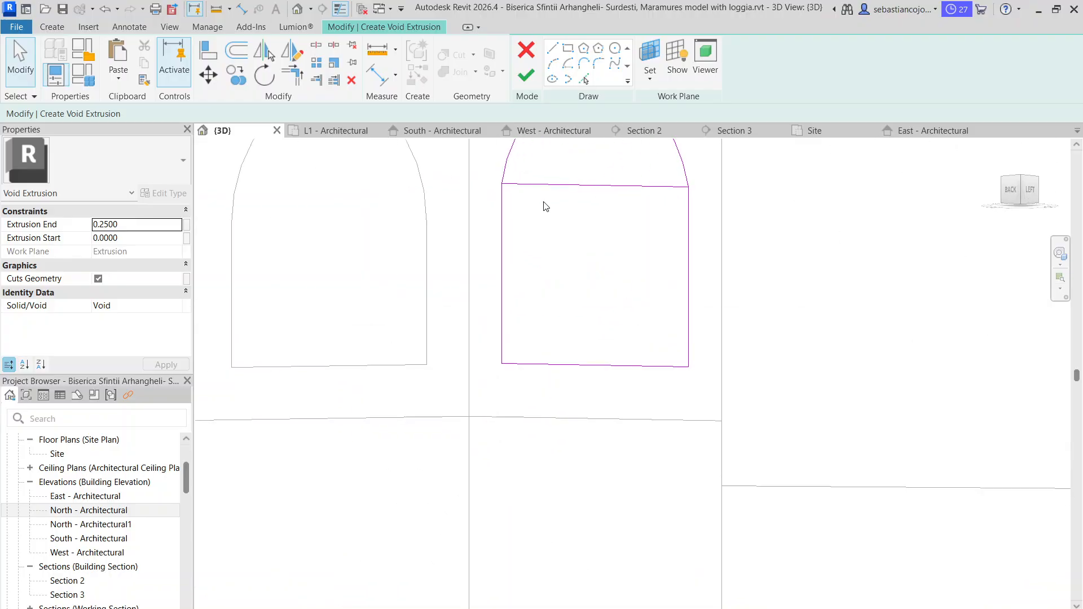
click(552, 233)
mouse_move(570, 180)
mouse_down()
mouse_move(561, 203)
mouse_move(570, 212)
mouse_up()
mouse_move(577, 168)
mouse_down()
mouse_move(551, 201)
mouse_move(547, 254)
mouse_move(561, 211)
mouse_up()
- Delete the arc and redraw it as a semicircle of radius 0.23 between the ends of the lowered top line
click(514, 194)
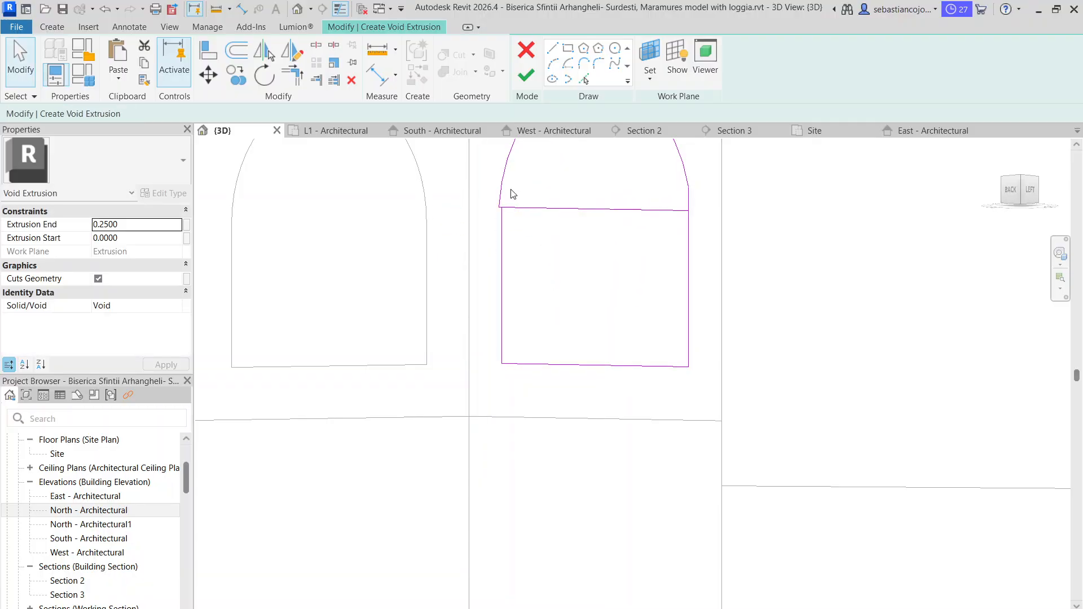
click(509, 186)
scroll(542, 209, down, 3)
scroll(566, 313, up, 1)
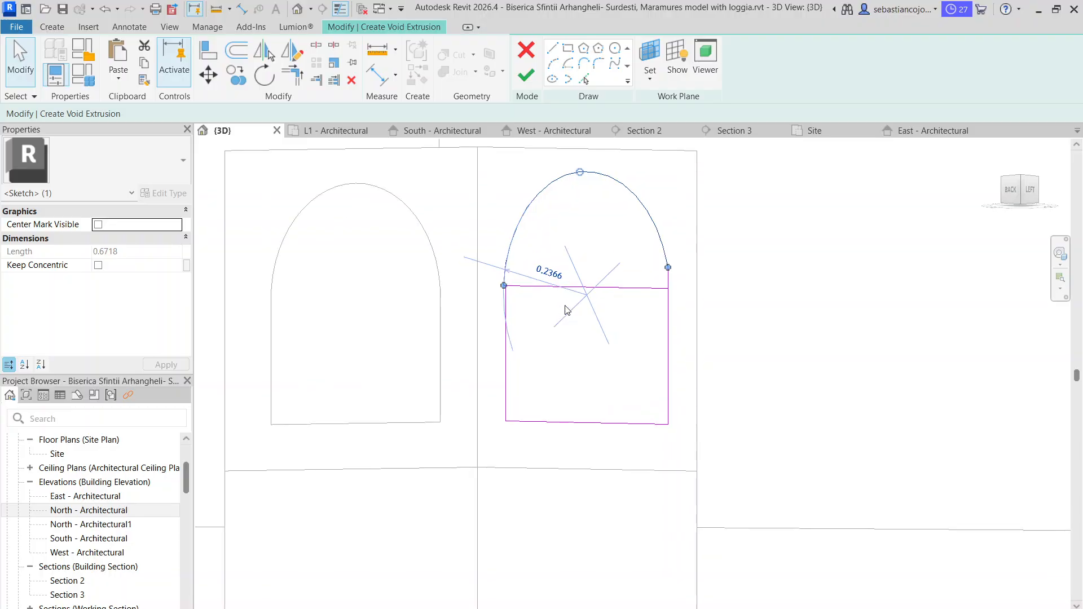
key(Delete)
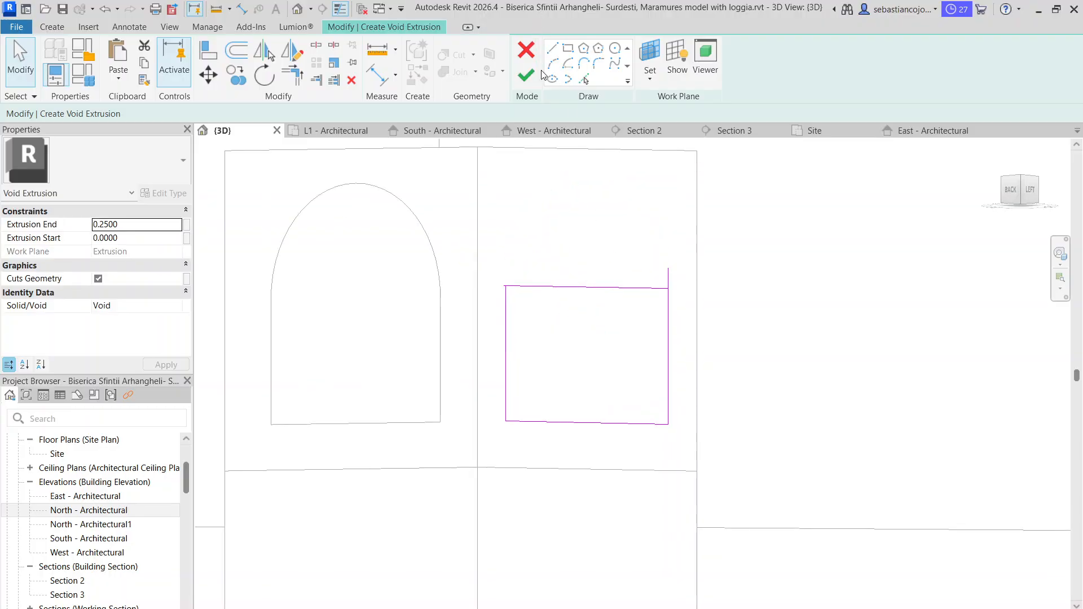
click(506, 286)
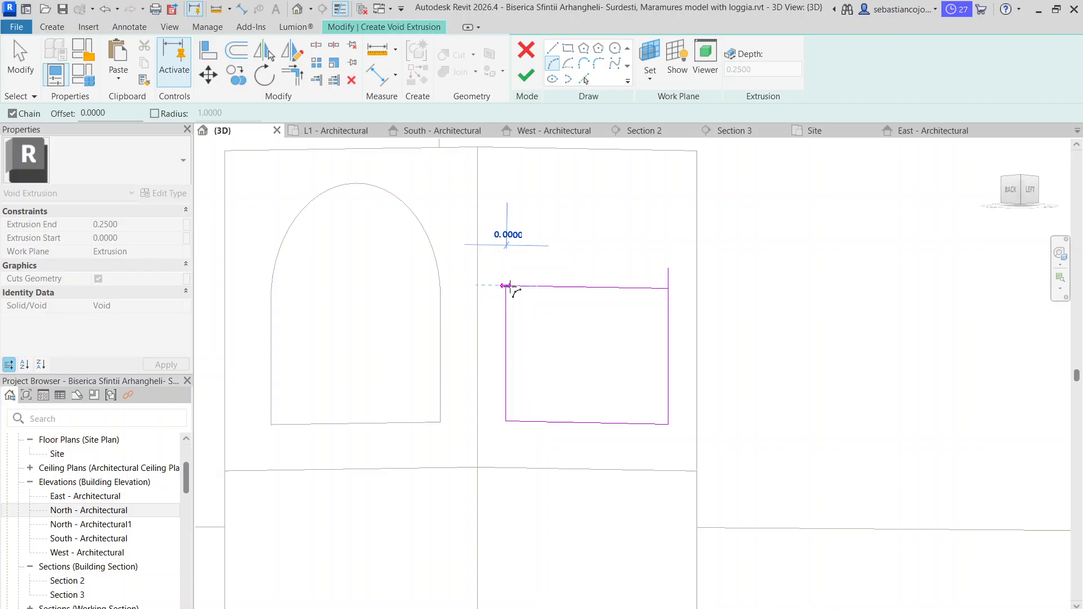
click(668, 288)
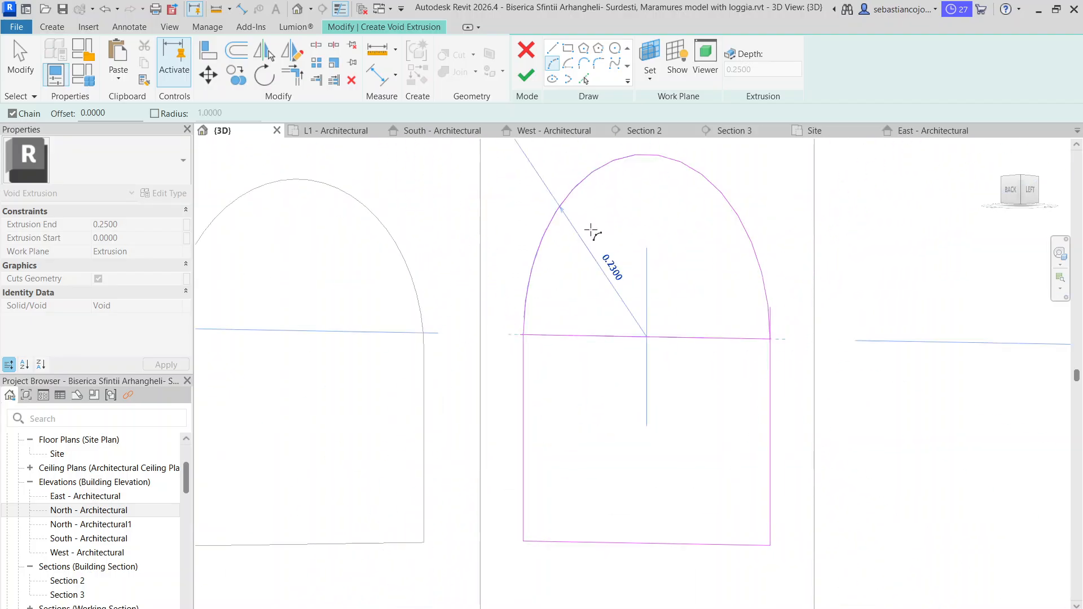
scroll(615, 194, up, 2)
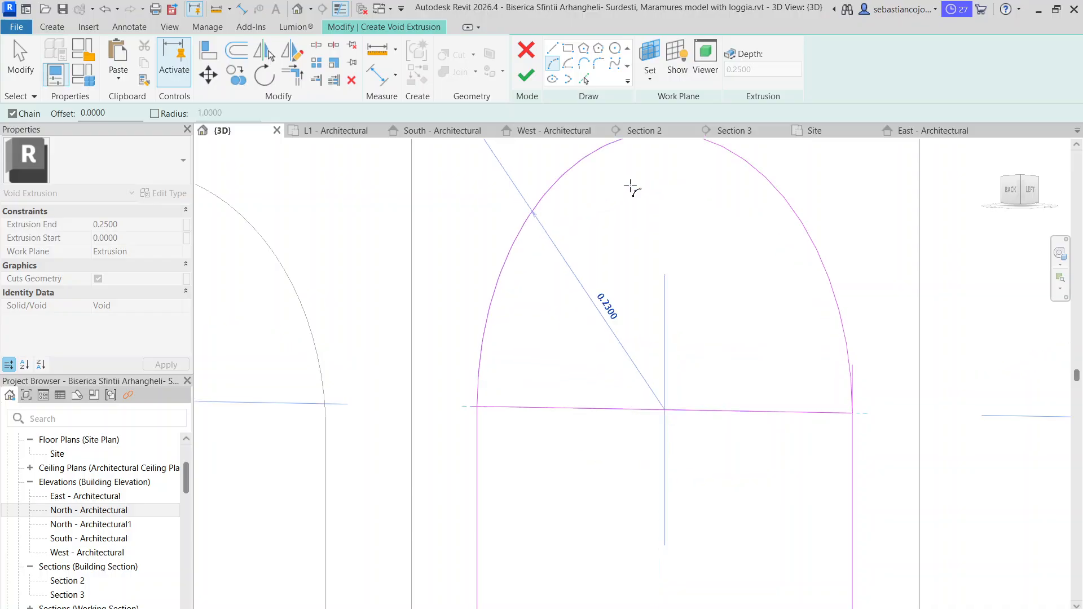
click(631, 187)
scroll(638, 243, down, 3)
key(Escape)
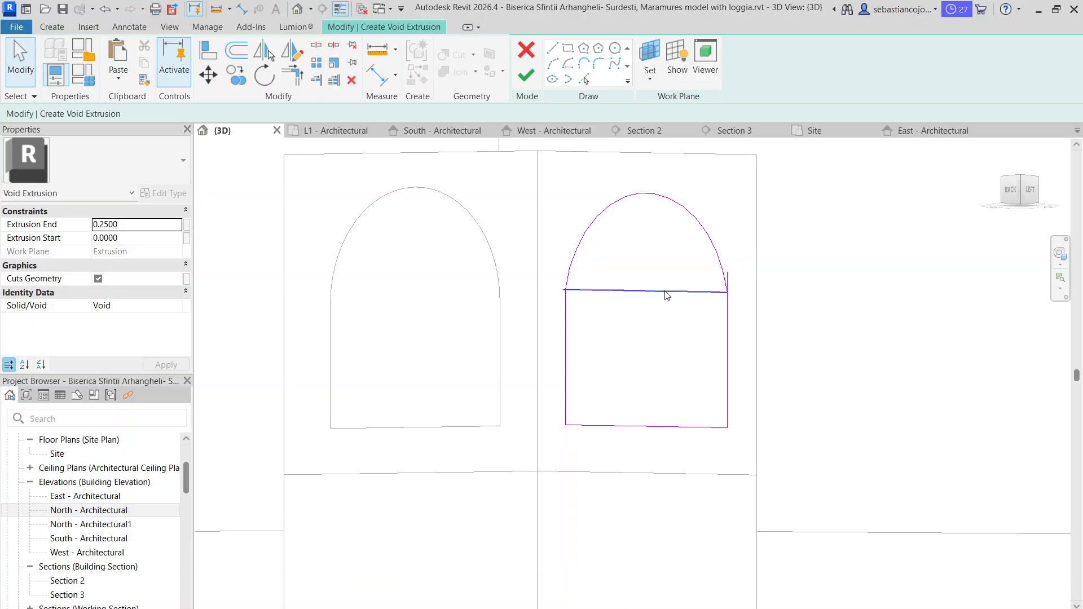
- Delete the straight line beneath the arc and shorten the overhanging side line to the arc's endpoint
click(666, 292)
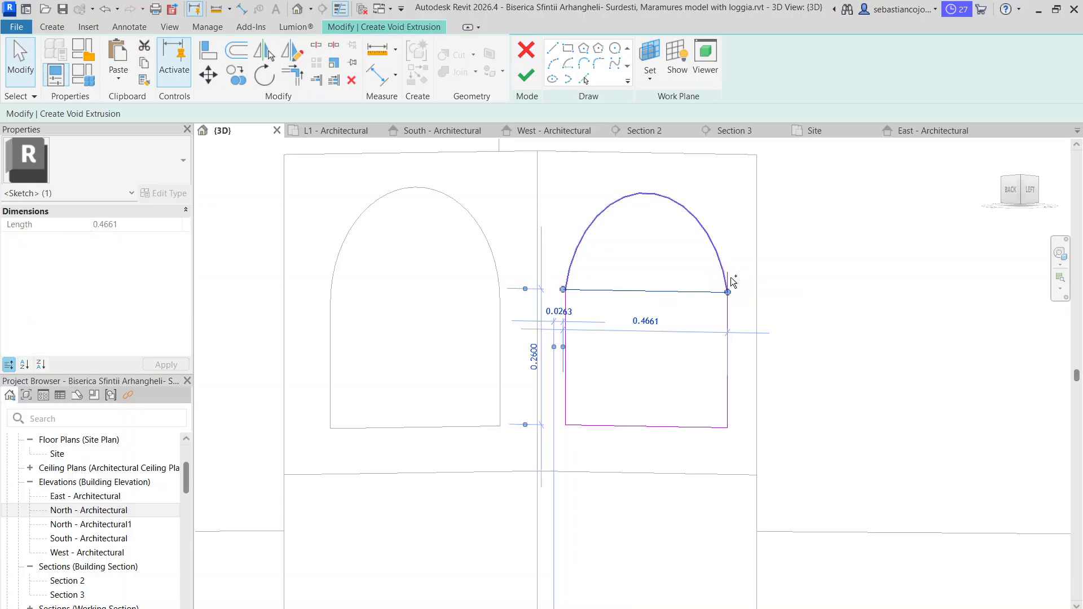
key(Delete)
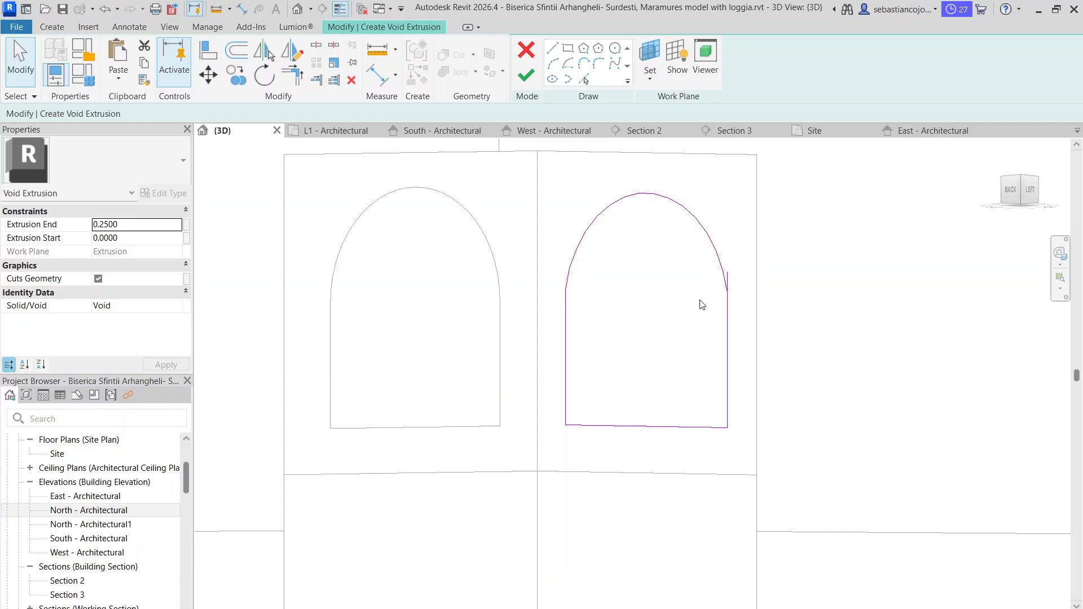
click(728, 304)
drag(727, 272, 725, 290)
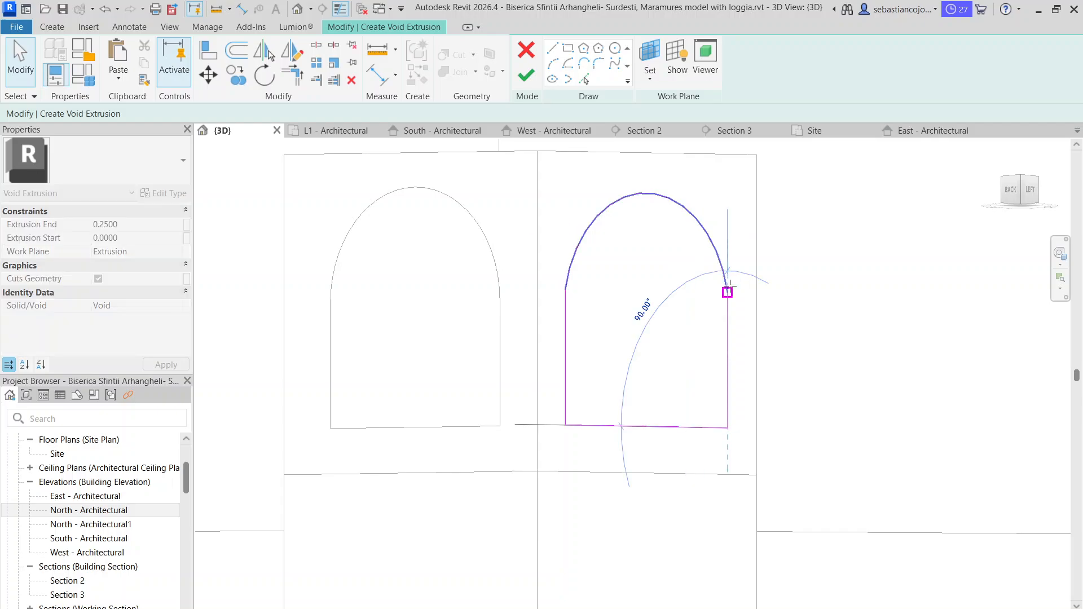
scroll(684, 338, down, 3)
click(646, 315)
- Finish the second arched void and extend it through the stacked block so the openings cross inside it
shift+middle_drag(645, 314, 641, 466)
scroll(642, 466, down, 5)
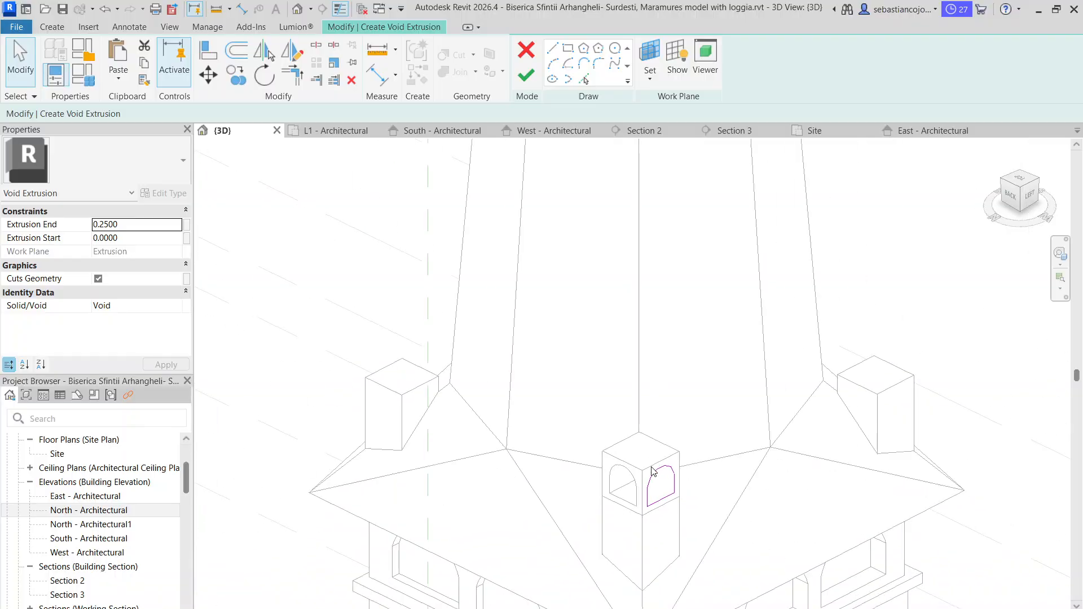
scroll(642, 466, up, 4)
click(526, 75)
scroll(584, 214, up, 3)
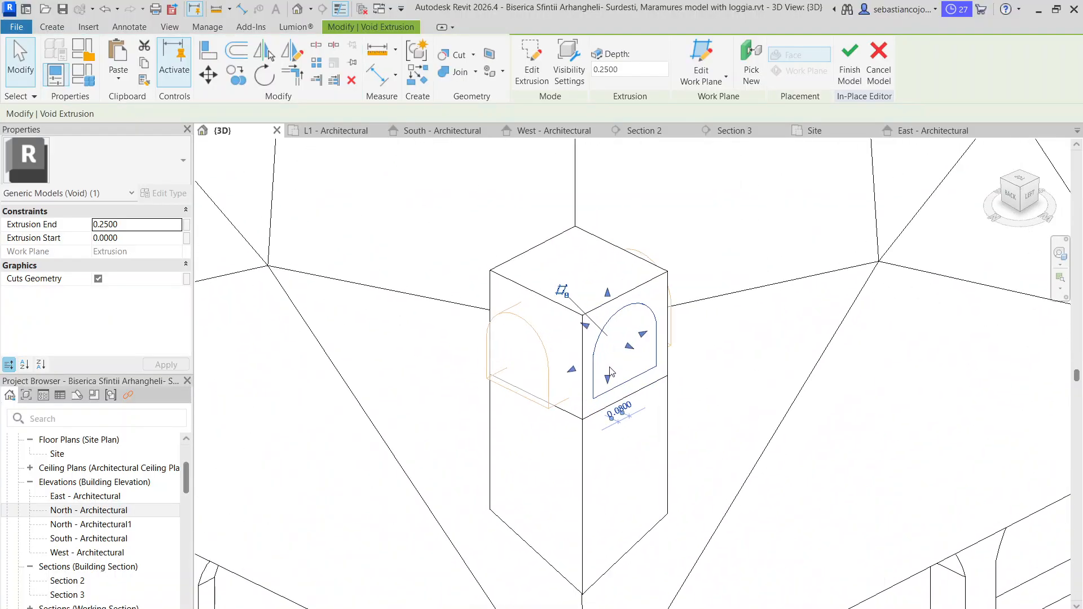
key(Escape)
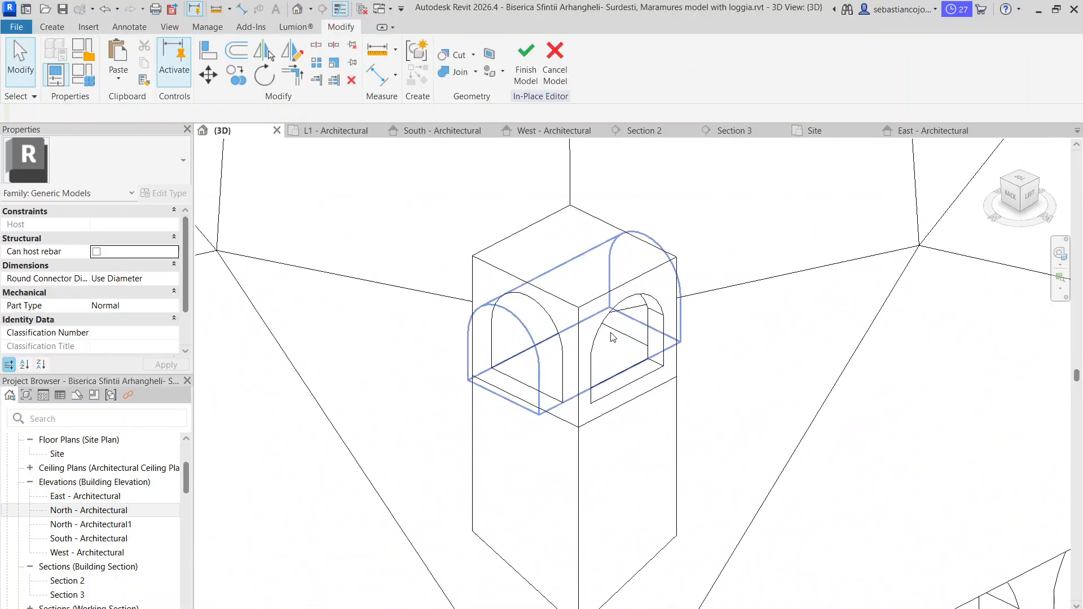
click(645, 377)
drag(584, 321, 494, 374)
key(Escape)
scroll(493, 373, down, 5)
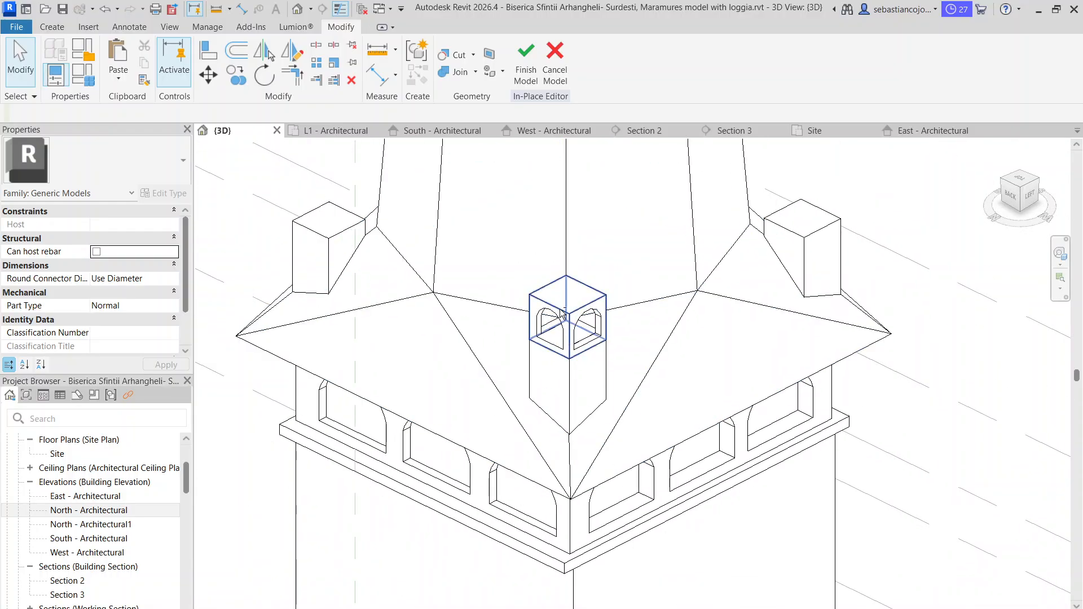
shift+middle_drag(564, 339, 651, 363)
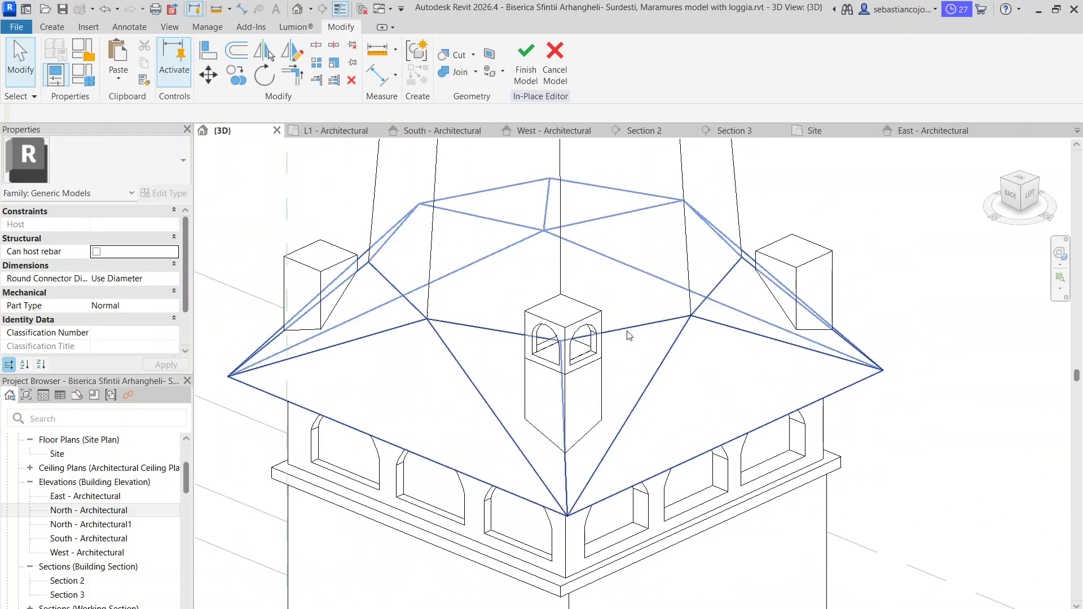
scroll(556, 333, up, 2)
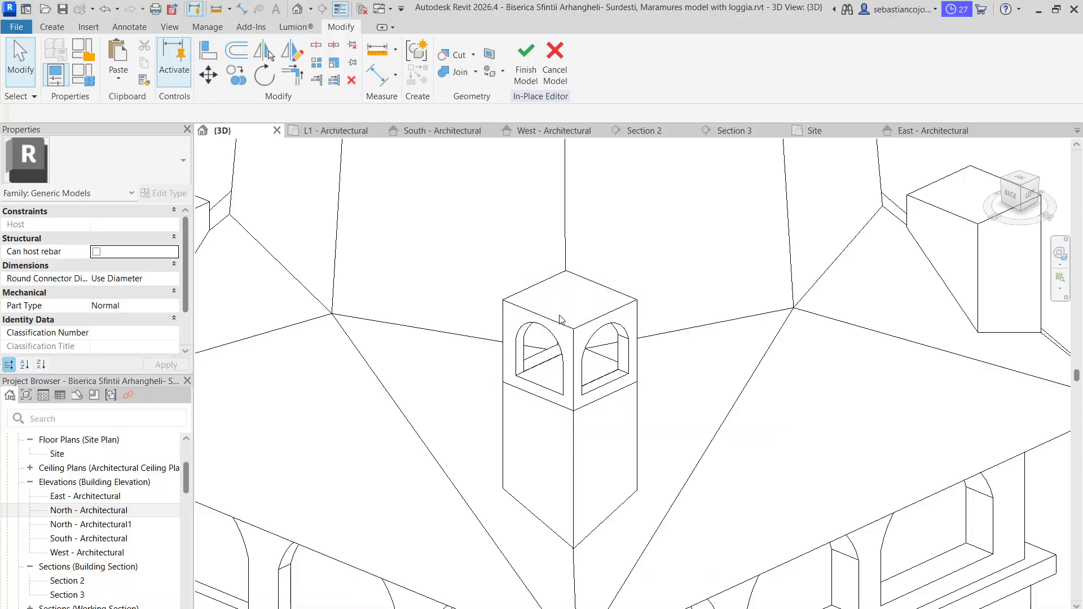
- Copy the arched block with its two void extrusions from the finished corner turret onto the plain back-right turret post
scroll(564, 321, down, 2)
click(566, 330)
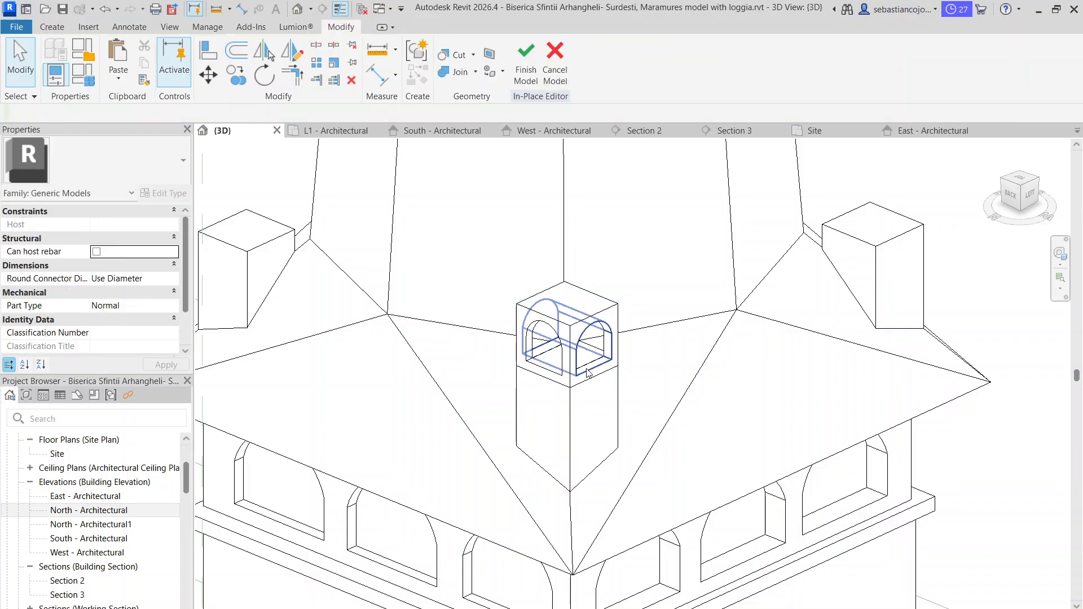
click(548, 372)
scroll(548, 372, up, 2)
ctrl+click(581, 395)
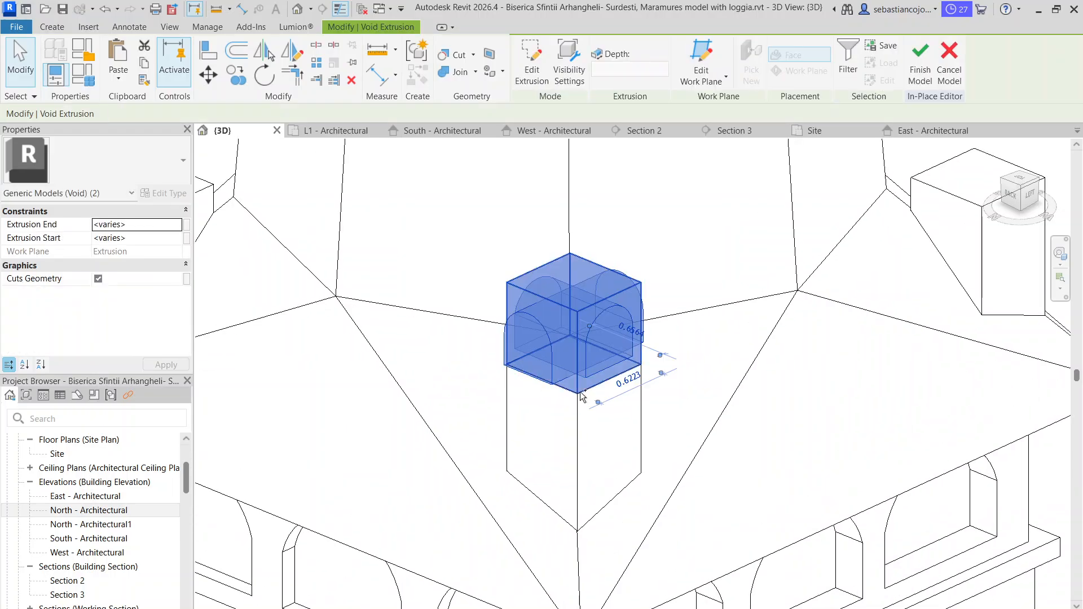
ctrl+click(581, 395)
click(235, 83)
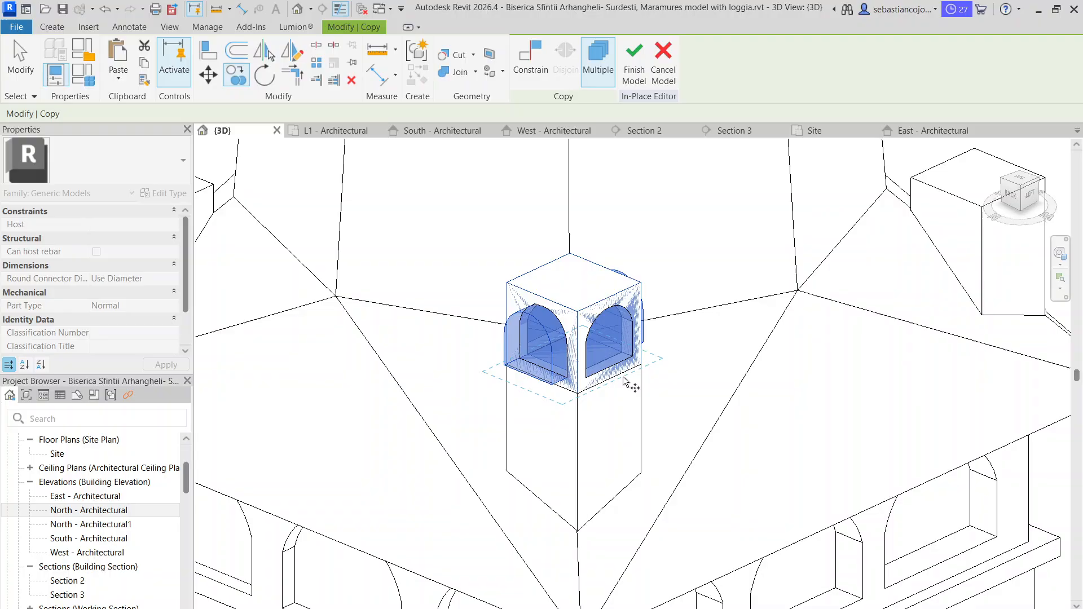
click(578, 395)
scroll(578, 395, down, 3)
scroll(423, 339, up, 3)
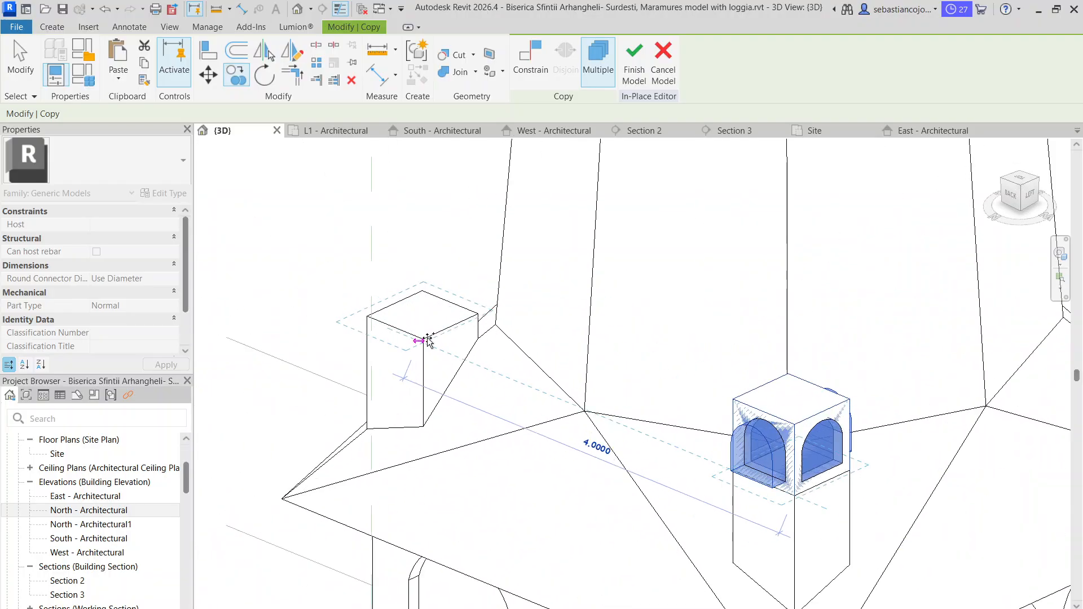
scroll(423, 340, up, 4)
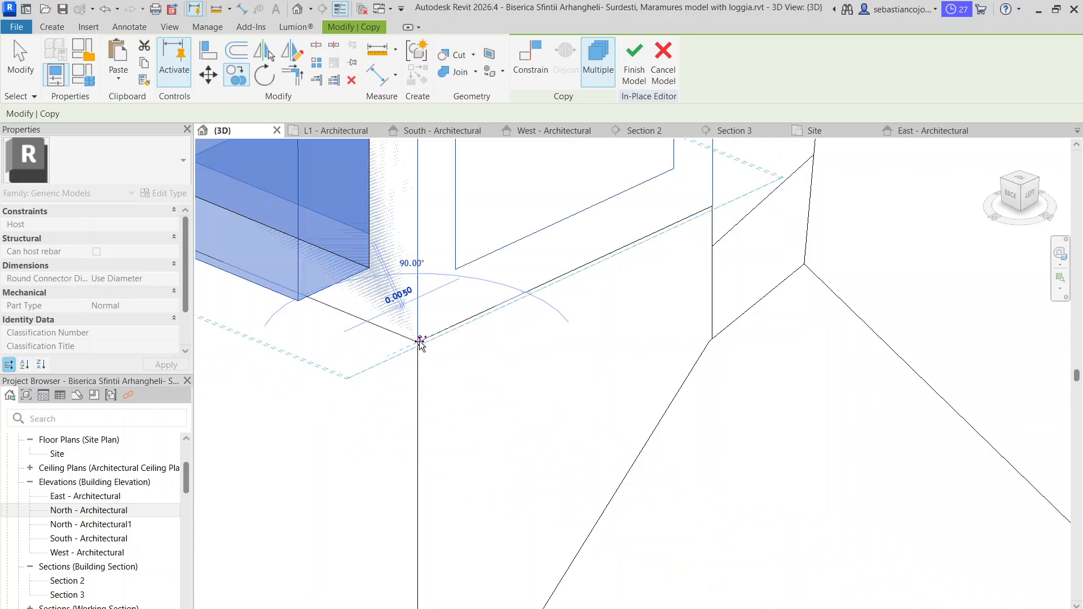
- Place another copy of the arched block and its voids on top of the plain front-left turret post
scroll(421, 341, down, 4)
scroll(558, 363, up, 4)
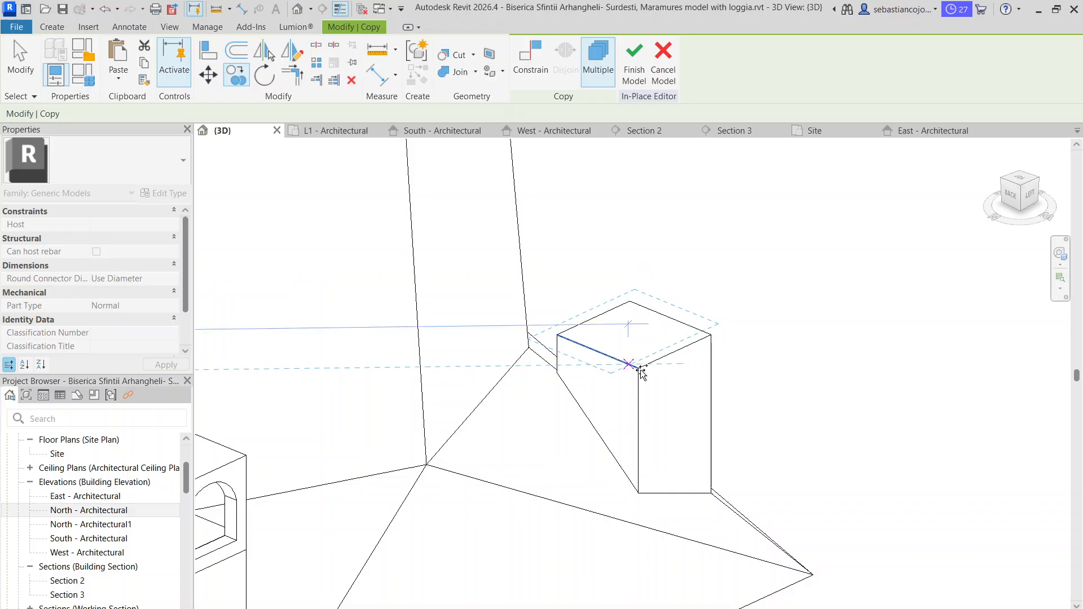
scroll(641, 372, up, 3)
scroll(638, 366, up, 2)
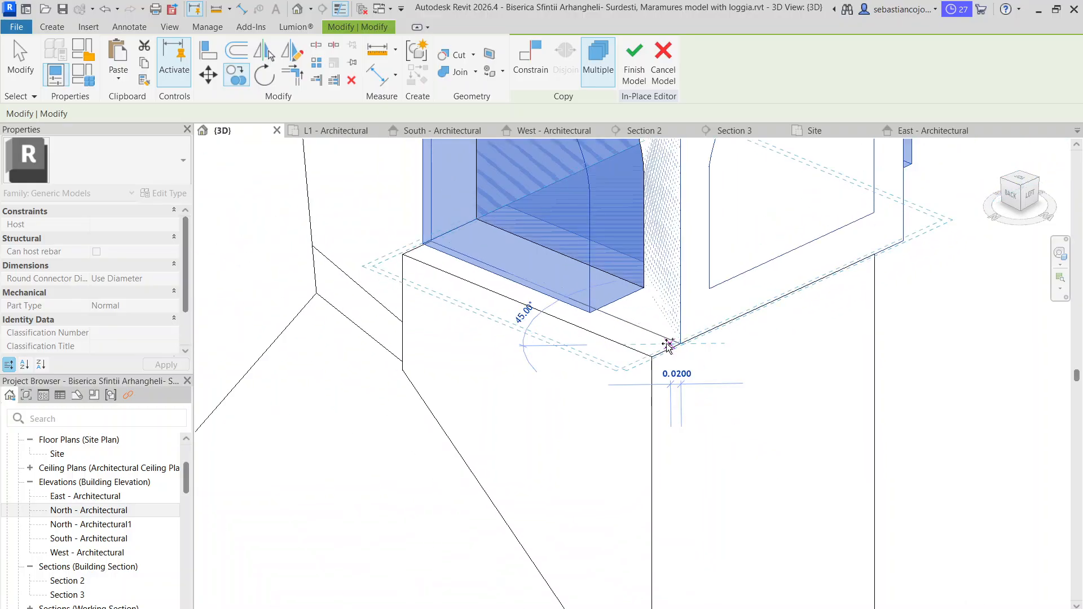
click(669, 336)
drag(669, 336, 624, 362)
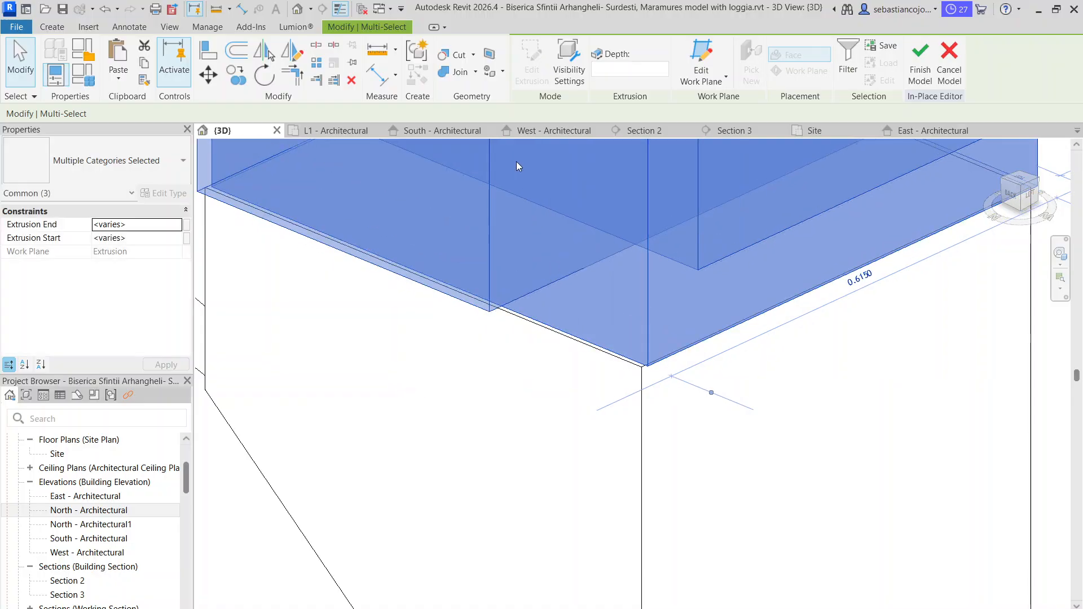
- Move the front-left copy of the block and voids so its lower corner meets the corner of the post
click(231, 80)
scroll(656, 374, up, 3)
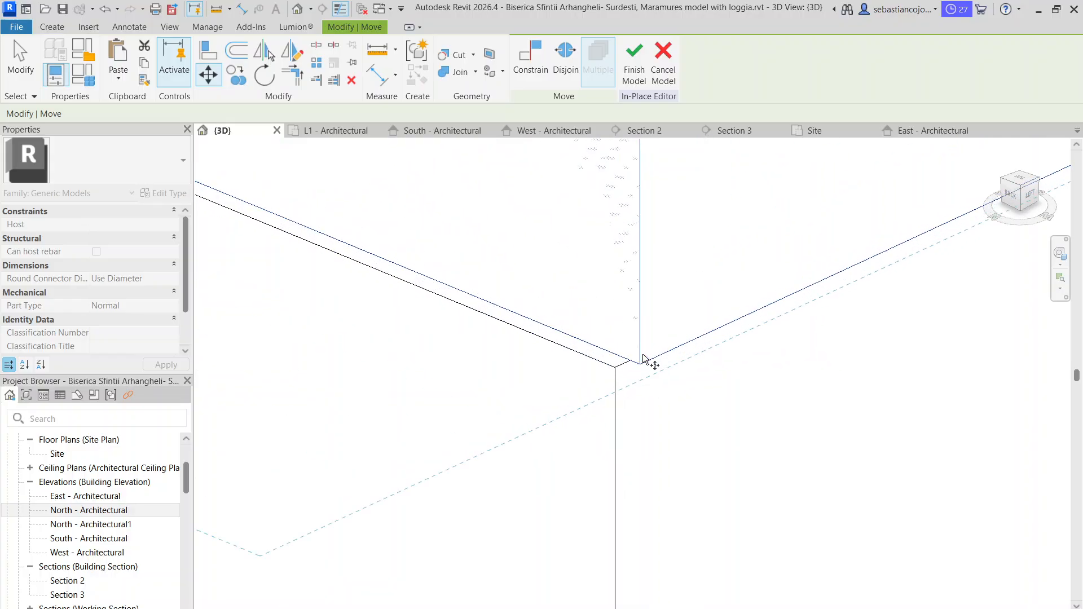
click(640, 364)
click(615, 366)
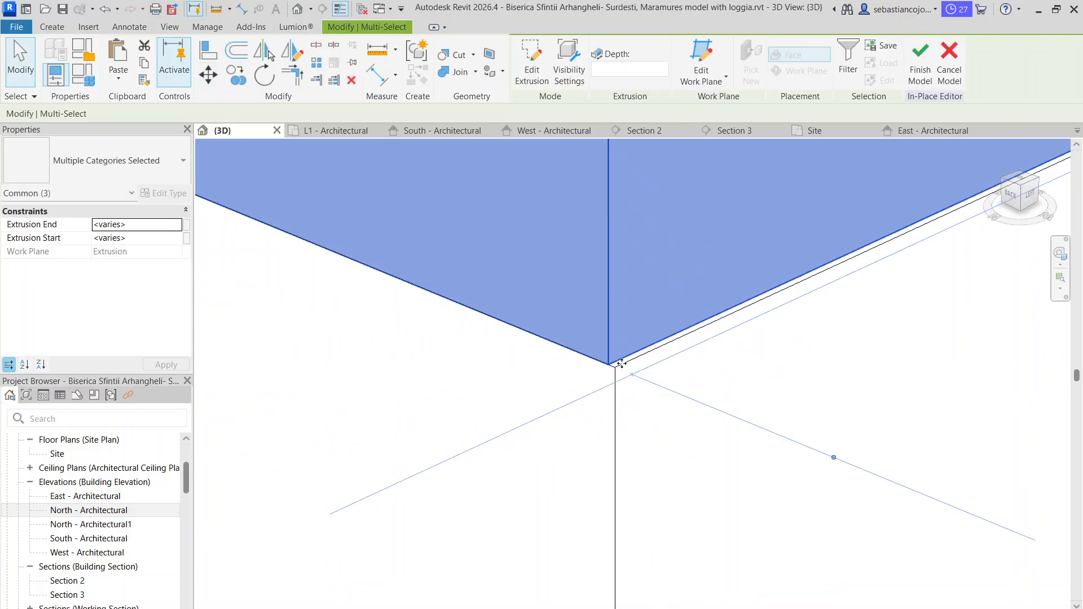
click(208, 75)
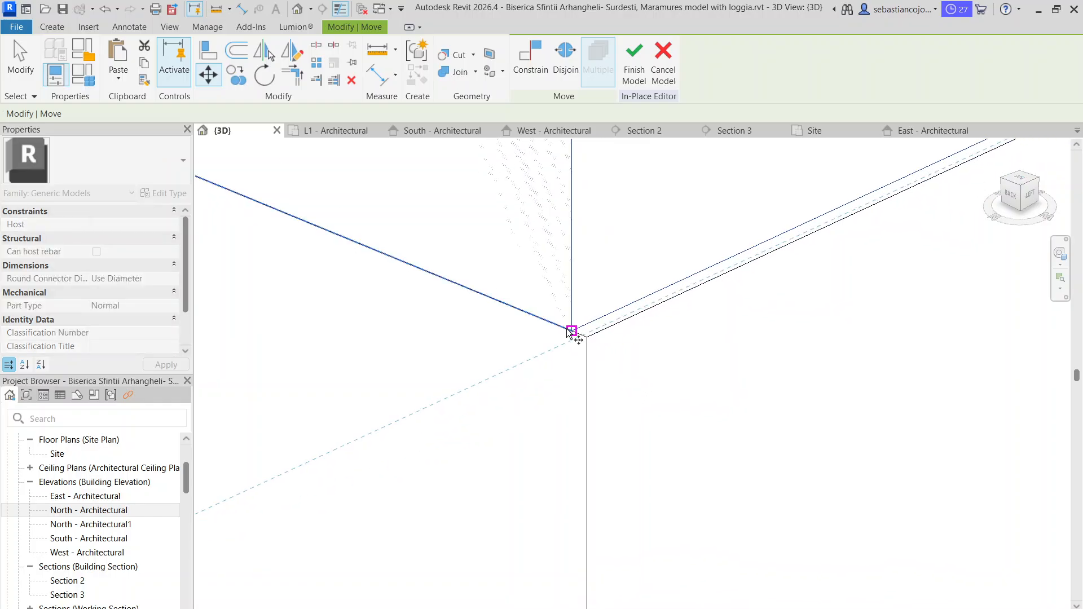
click(572, 331)
click(597, 346)
scroll(615, 386, down, 3)
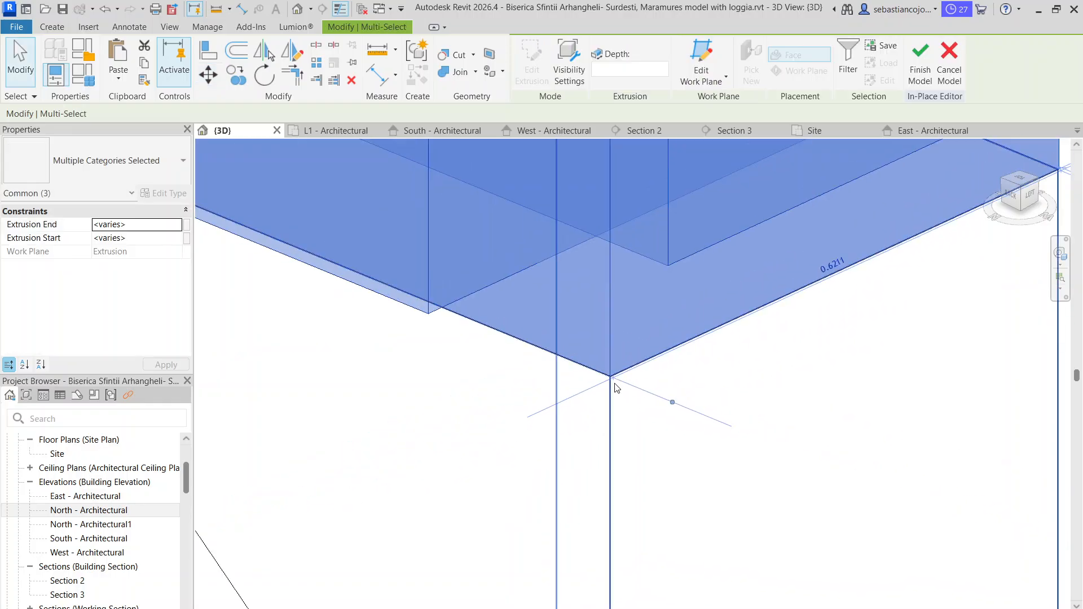
- Copy the aligned block and voids from the front-left turret onto the last plain turret post
click(236, 74)
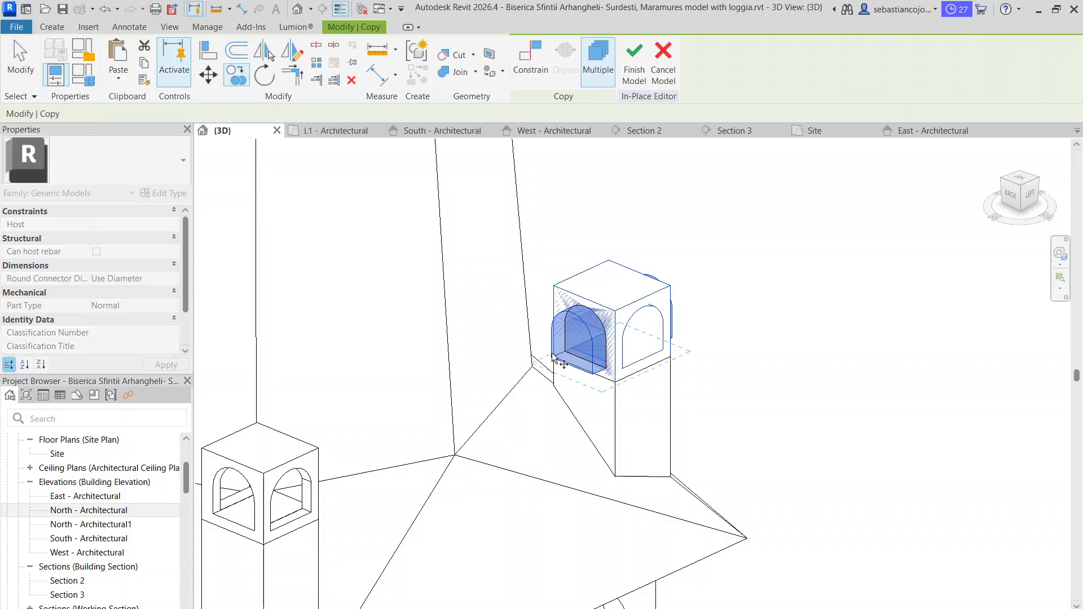
scroll(619, 383, up, 4)
click(616, 387)
scroll(616, 388, down, 5)
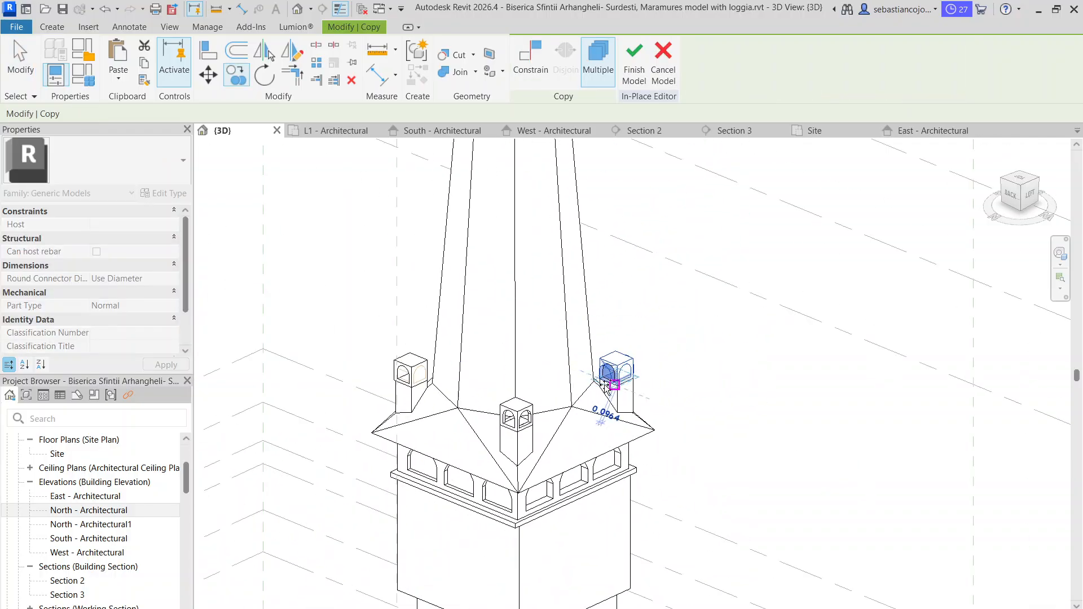
shift+middle_drag(491, 415, 583, 431)
scroll(510, 411, up, 5)
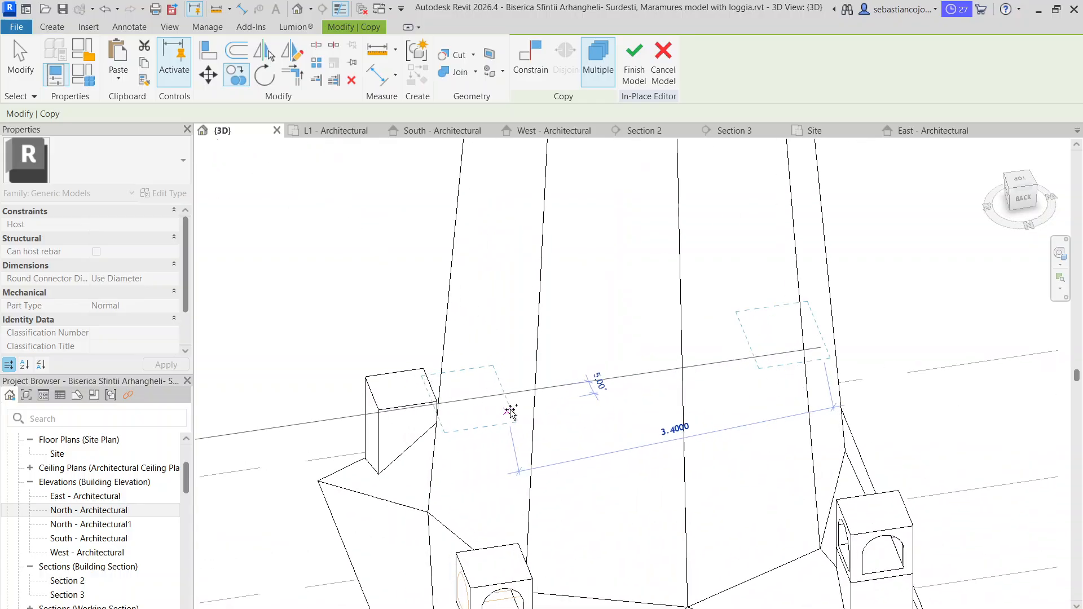
scroll(430, 387, up, 4)
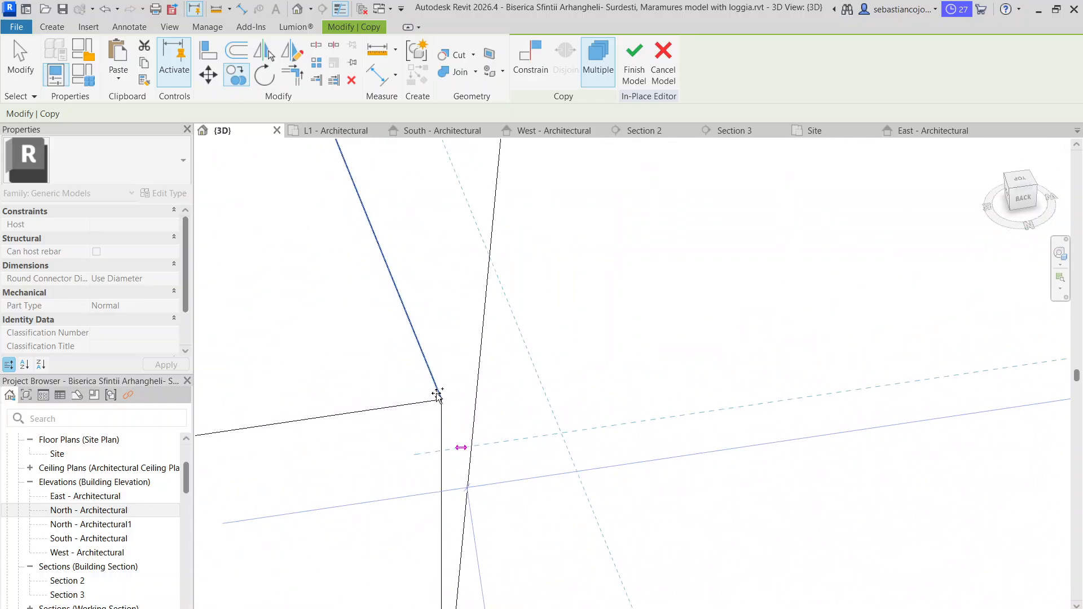
click(438, 382)
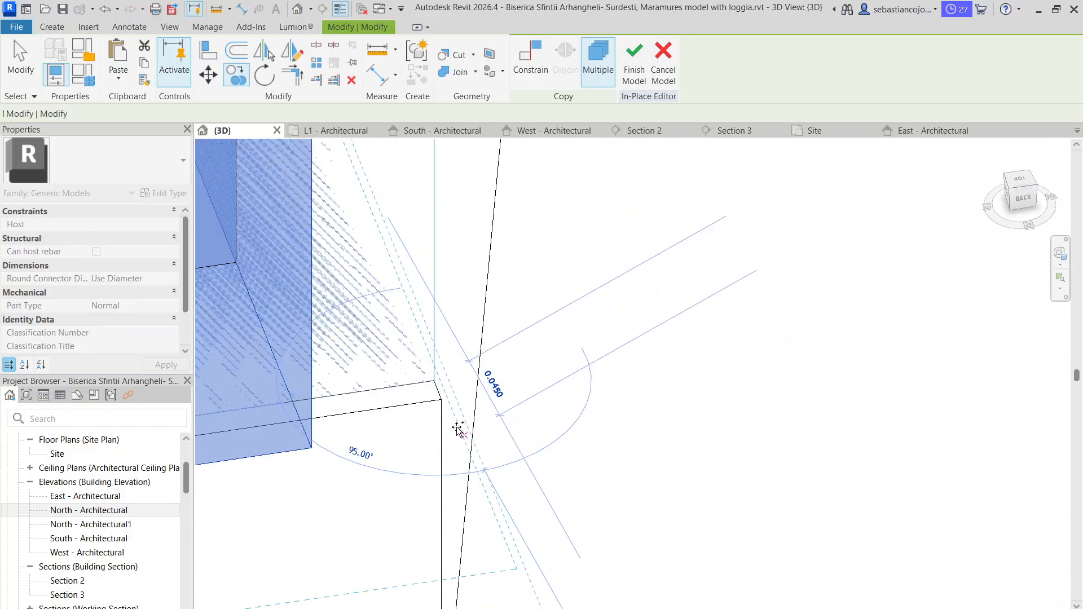
- Move the copied block and voids so their lower corner meets the last post's top corner
click(208, 75)
scroll(458, 387, up, 3)
click(413, 378)
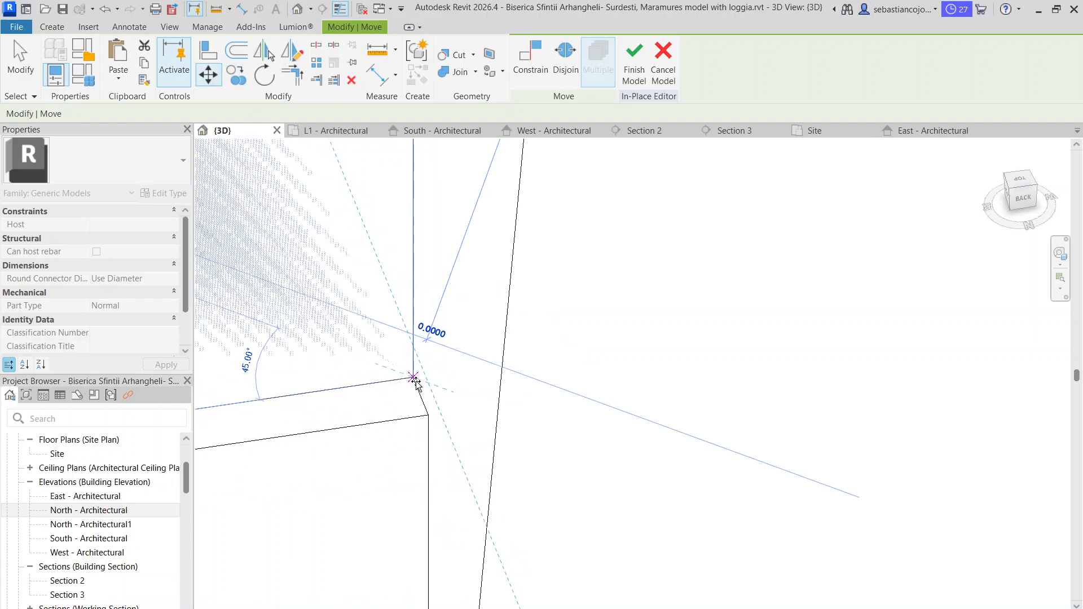
click(429, 410)
scroll(462, 367, down, 6)
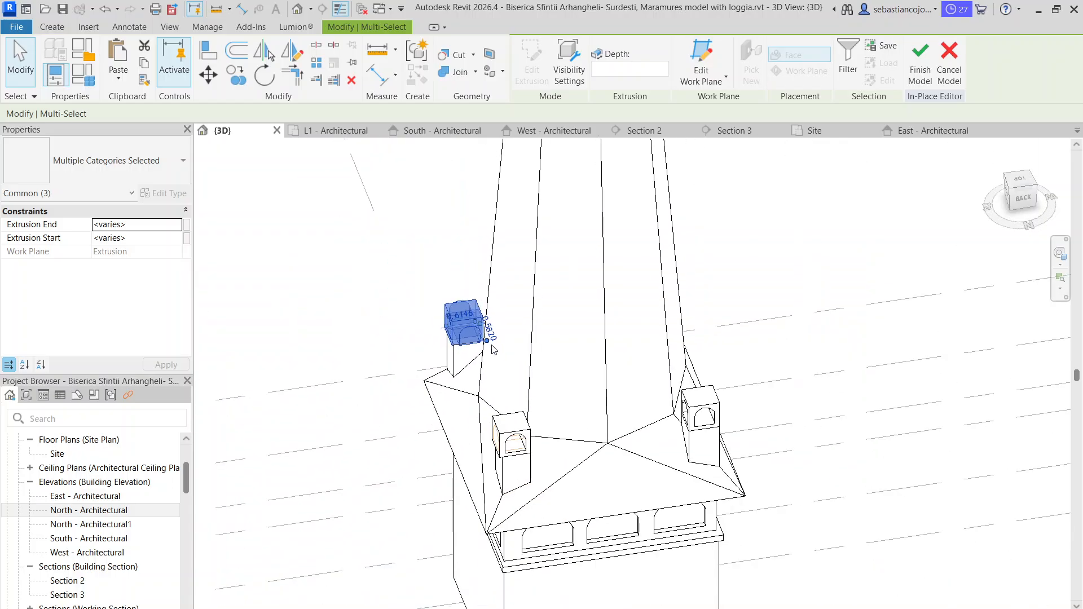
- Stretch the copied block on the back-right turret so its side faces sit flush with the post below
scroll(564, 477, up, 2)
shift+middle_drag(581, 475, 488, 424)
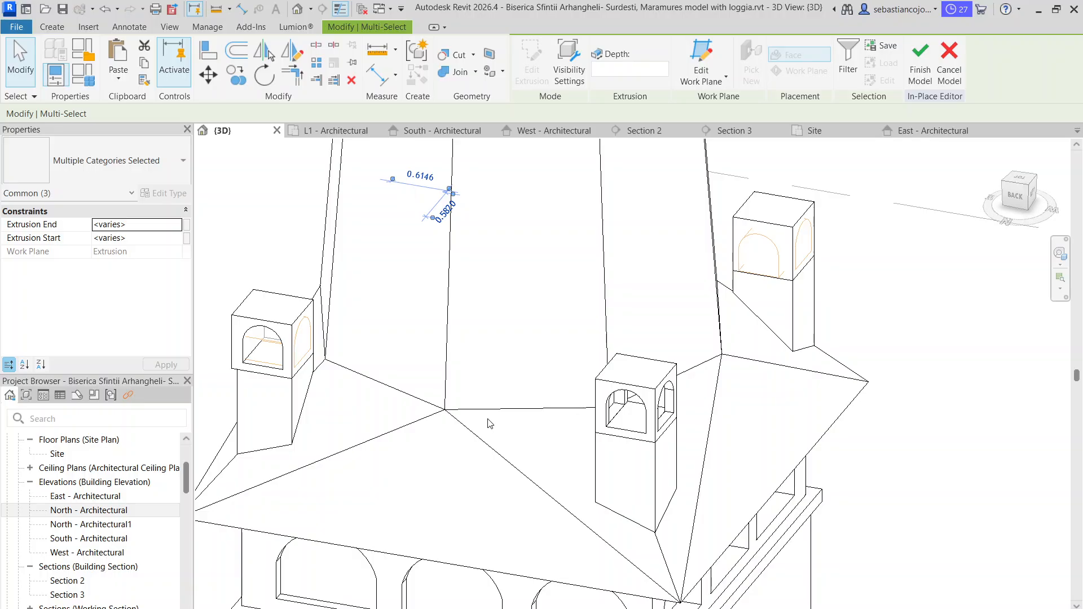
scroll(469, 418, down, 4)
shift+middle_drag(372, 485, 582, 418)
scroll(650, 361, up, 3)
key(Escape)
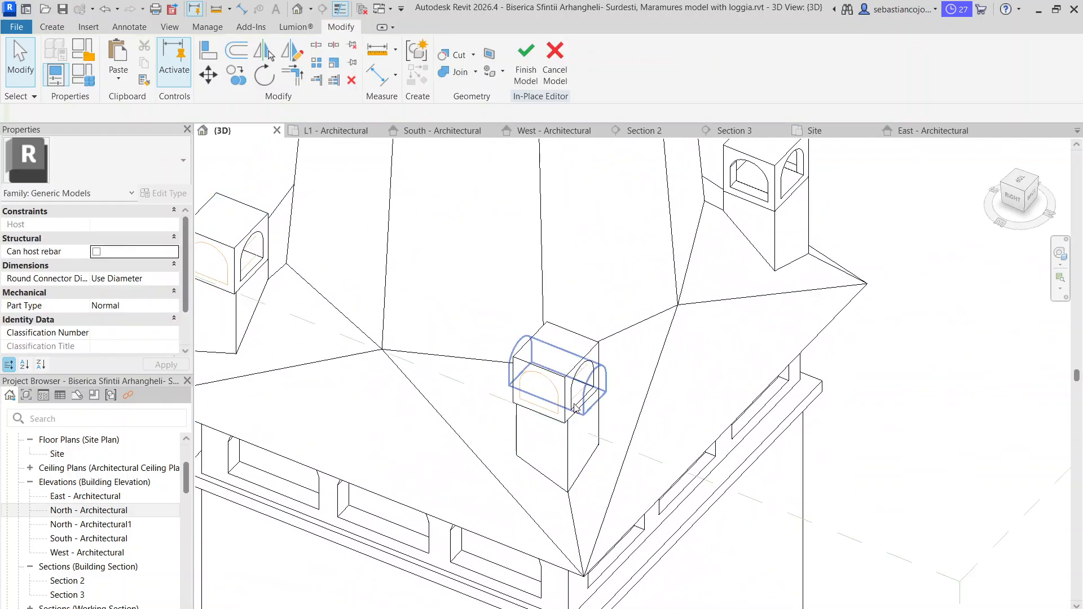
scroll(573, 407, up, 2)
click(532, 355)
scroll(530, 367, up, 2)
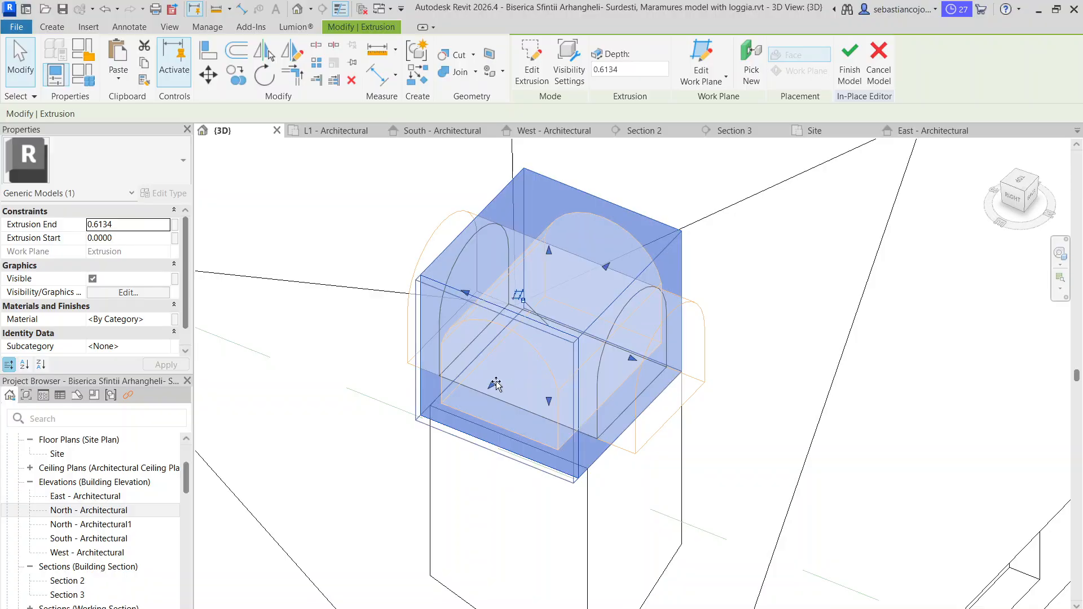
click(628, 531)
scroll(645, 400, down, 2)
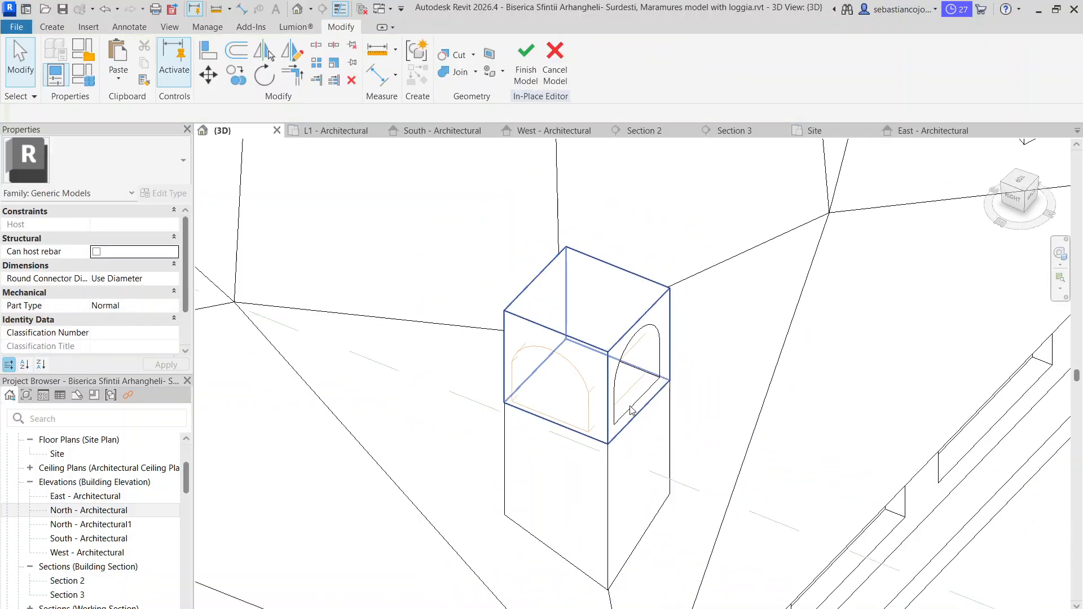
- Cut the back-right turret's block with its remaining uncut arched void using Cut Geometry
click(505, 483)
click(584, 315)
click(561, 356)
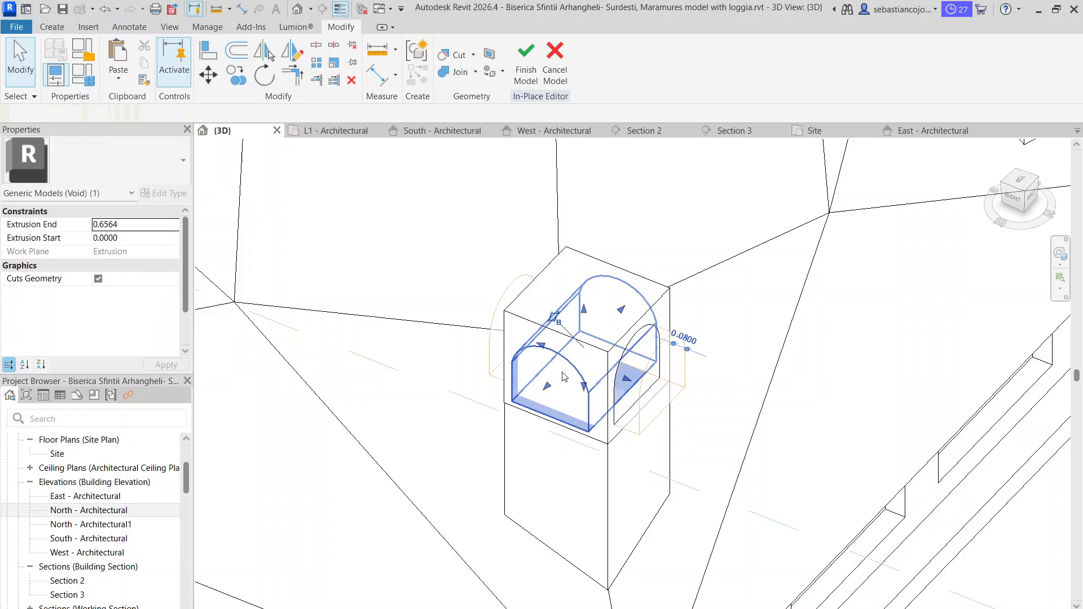
shift+middle_drag(603, 435, 705, 435)
click(664, 453)
click(648, 345)
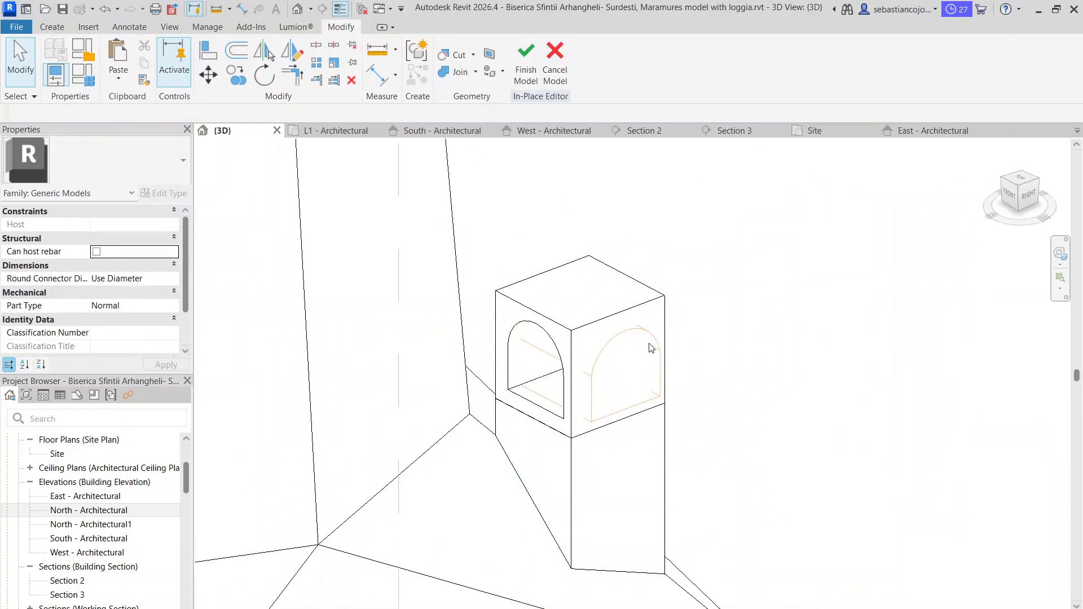
click(651, 337)
click(446, 61)
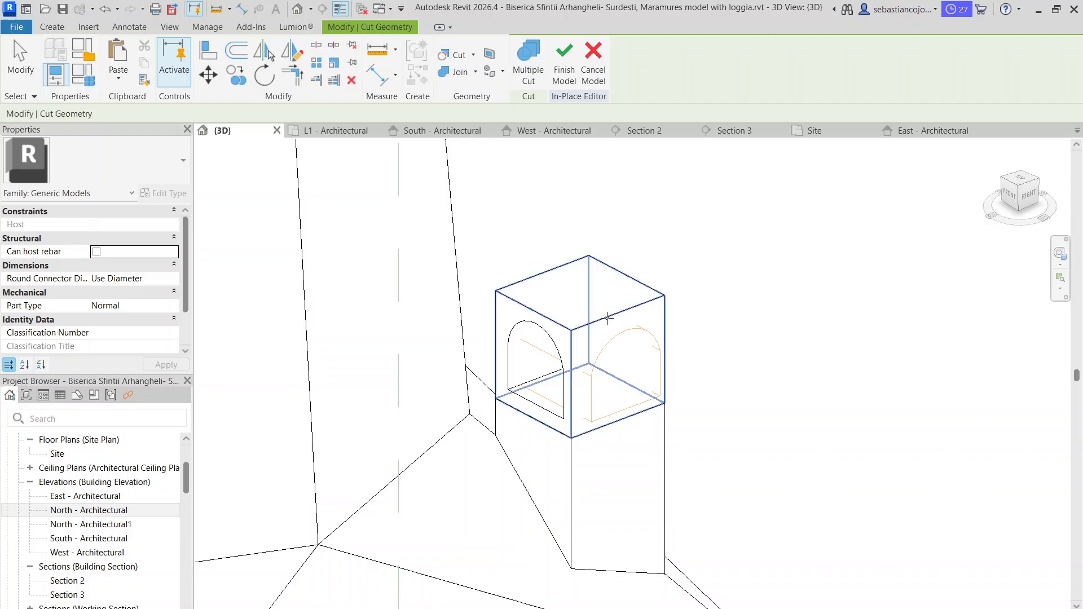
click(607, 319)
click(600, 406)
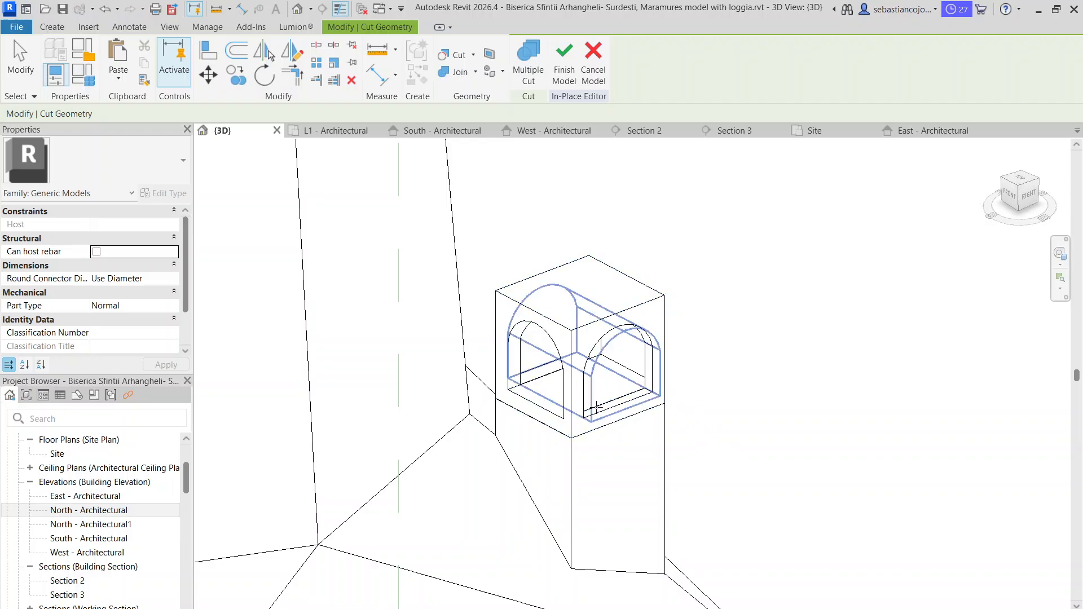
scroll(649, 423, down, 3)
middle_drag(611, 473, 788, 397)
scroll(546, 437, up, 2)
scroll(671, 388, down, 1)
scroll(672, 388, down, 2)
key(Escape)
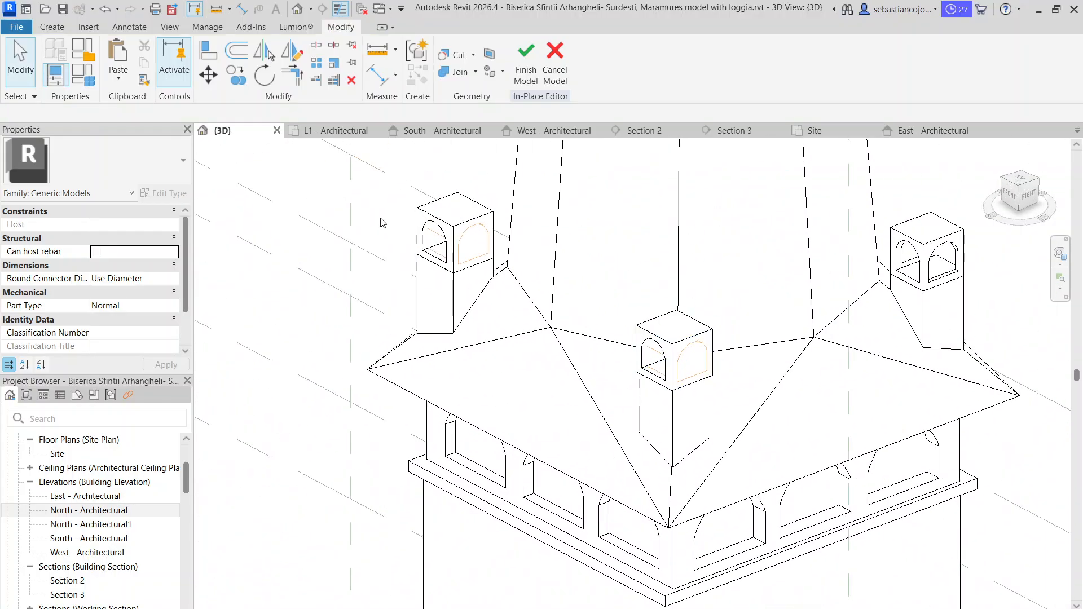
- Pull the front-right turret block's outer faces in line with the faces of the post beneath it
scroll(621, 361, up, 4)
click(604, 346)
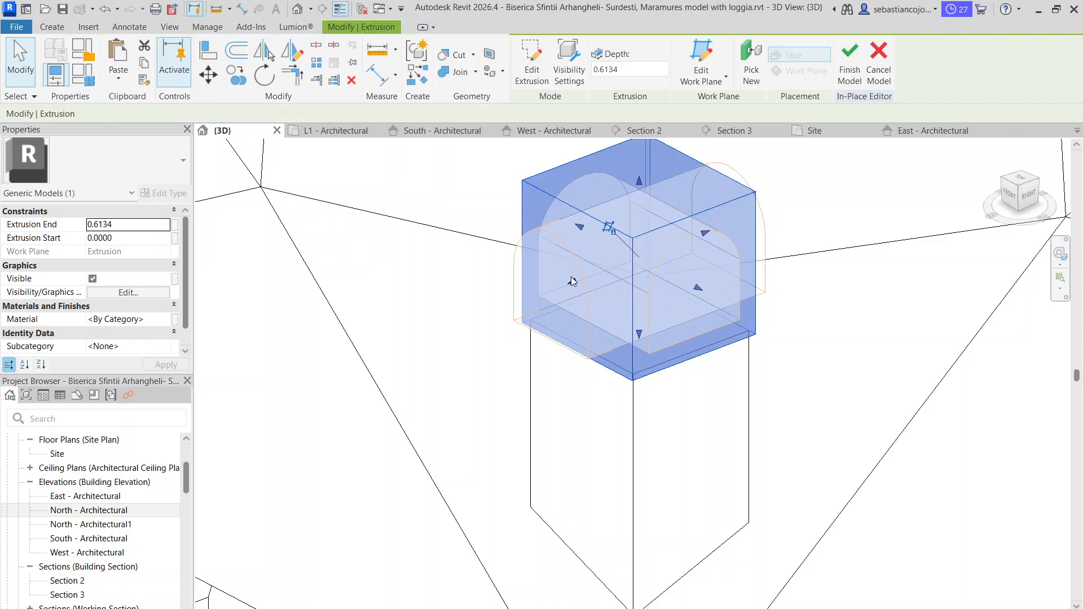
drag(573, 282, 594, 287)
click(684, 418)
click(701, 288)
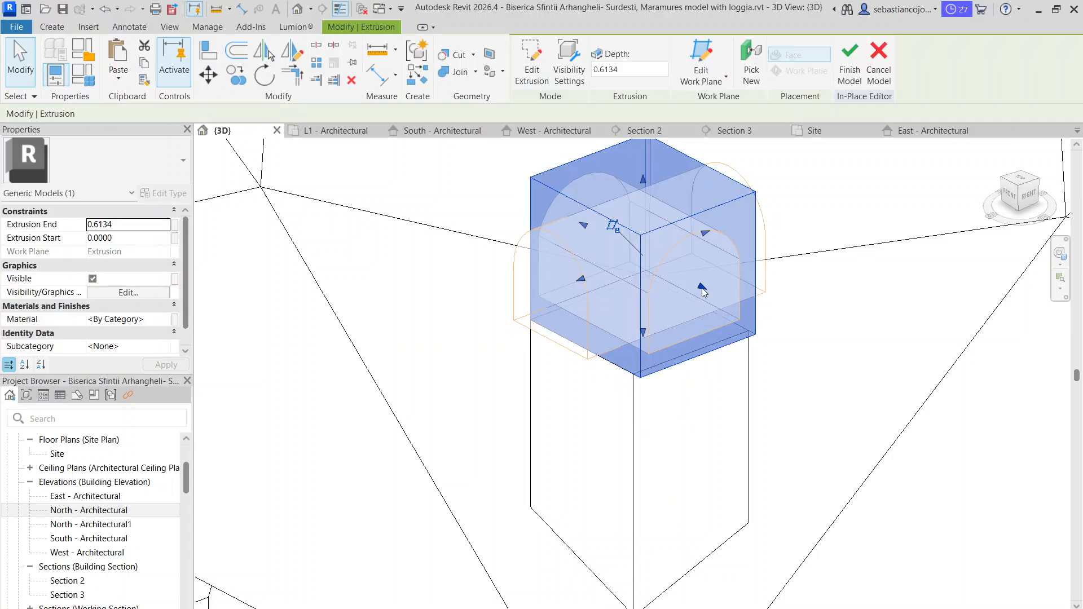
click(704, 413)
scroll(677, 479, down, 5)
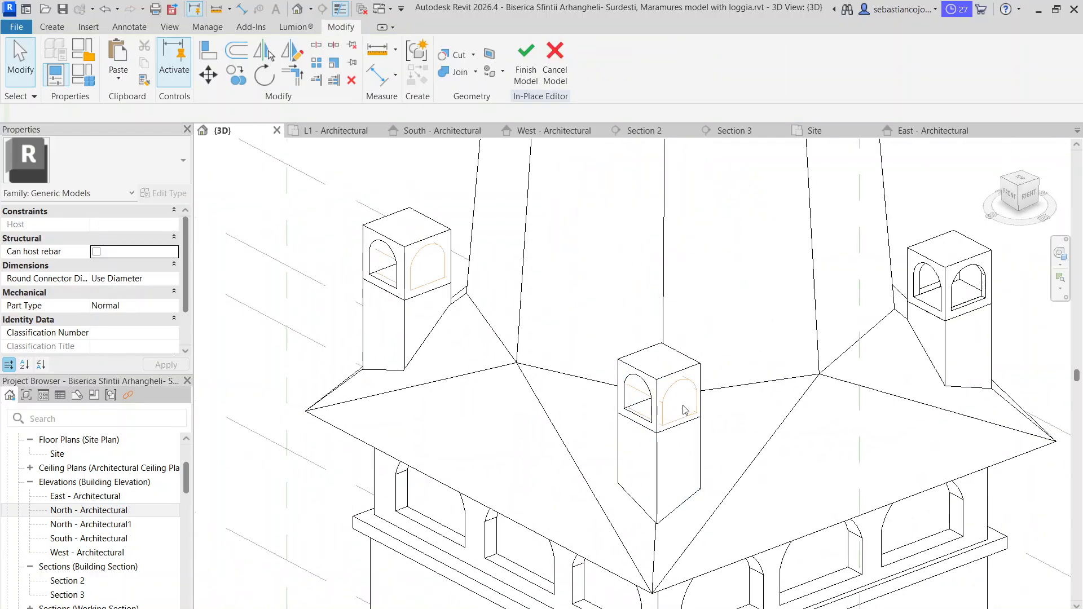
- Adjust the uncut arched void in the front-right turret block to a depth of about 0.654
scroll(694, 483, up, 3)
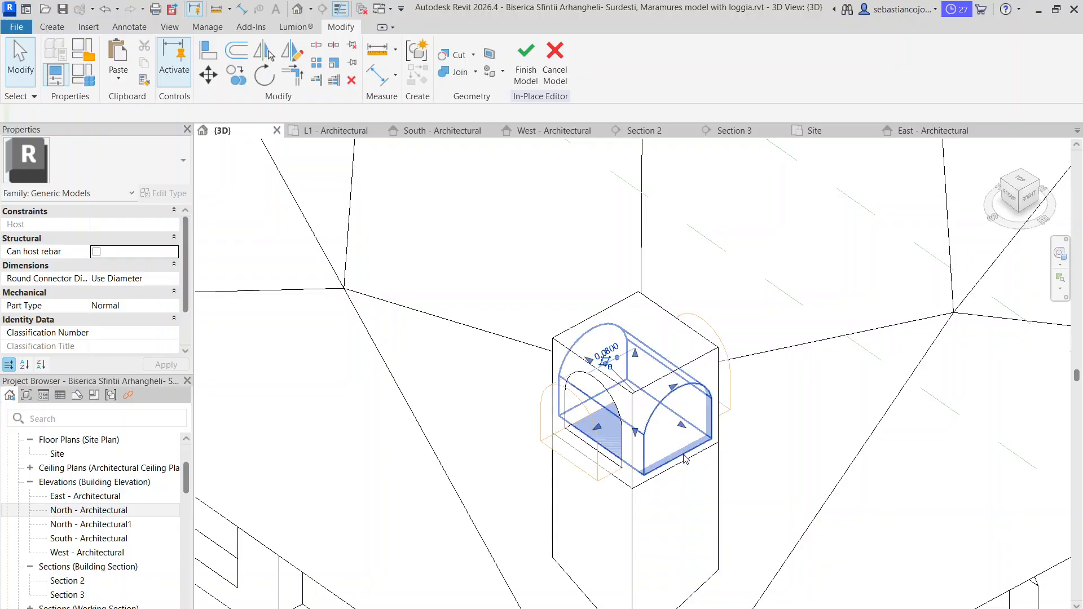
click(685, 451)
scroll(683, 434, up, 2)
drag(676, 424, 674, 422)
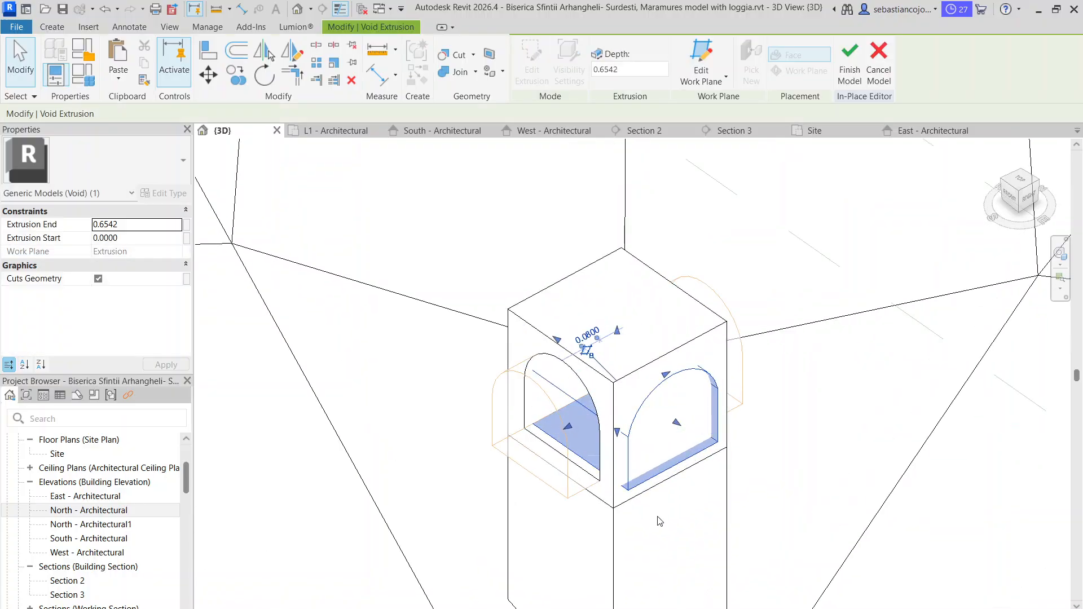
click(658, 522)
- Cut the front-right turret's block with its remaining arched void so the second opening passes through
scroll(694, 423, down, 4)
shift+middle_drag(759, 451, 549, 361)
middle_drag(654, 294, 697, 504)
scroll(690, 331, up, 1)
click(689, 332)
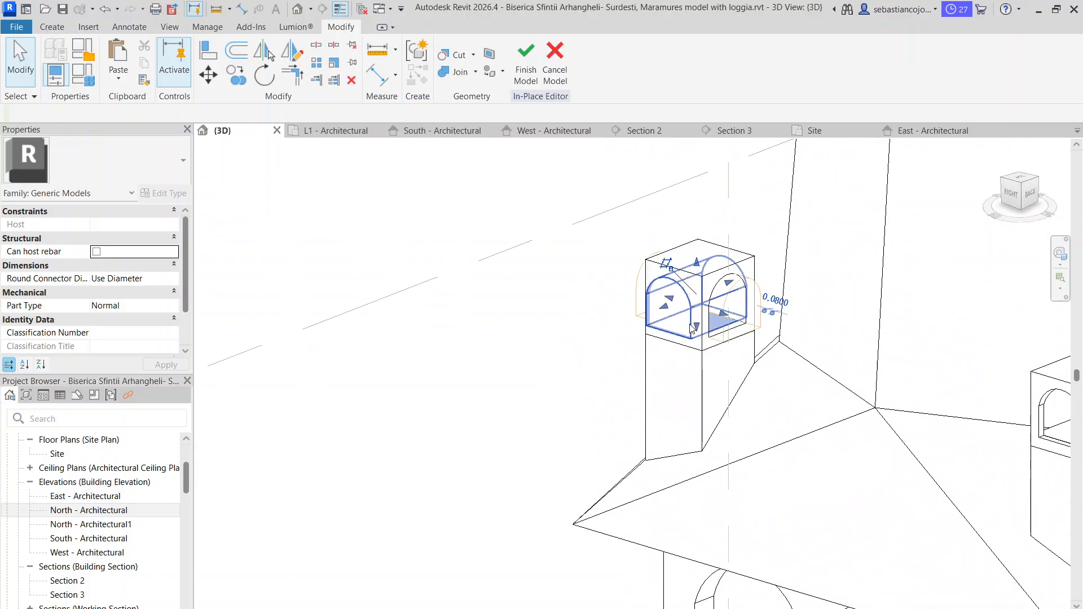
click(458, 58)
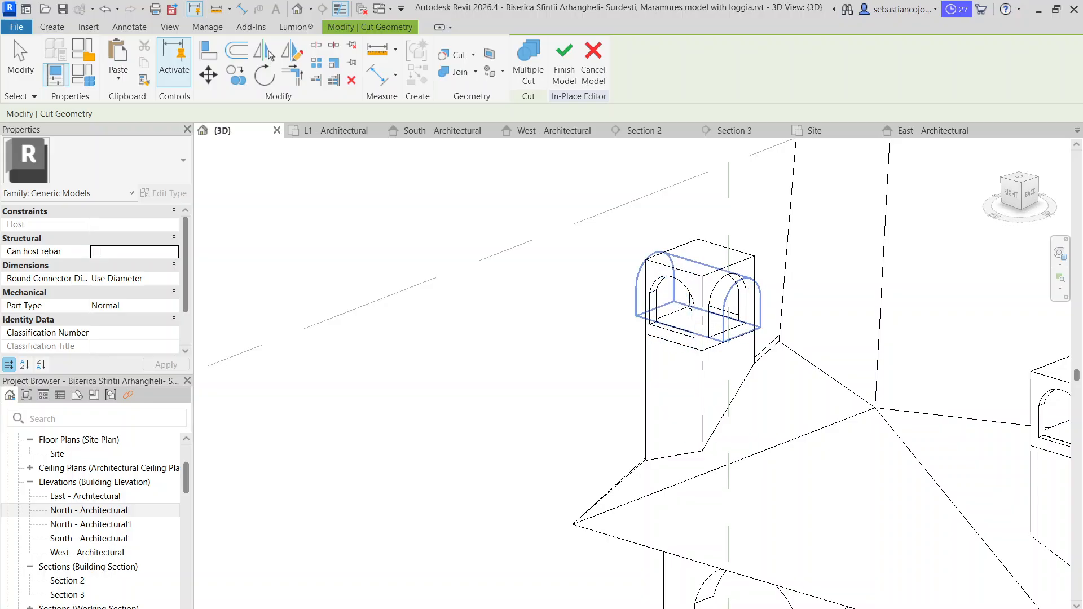
- Cut the front-left turret's block with its arched void using Cut Geometry
key(Escape)
scroll(689, 310, up, 3)
scroll(696, 375, down, 2)
shift+middle_drag(671, 419, 767, 404)
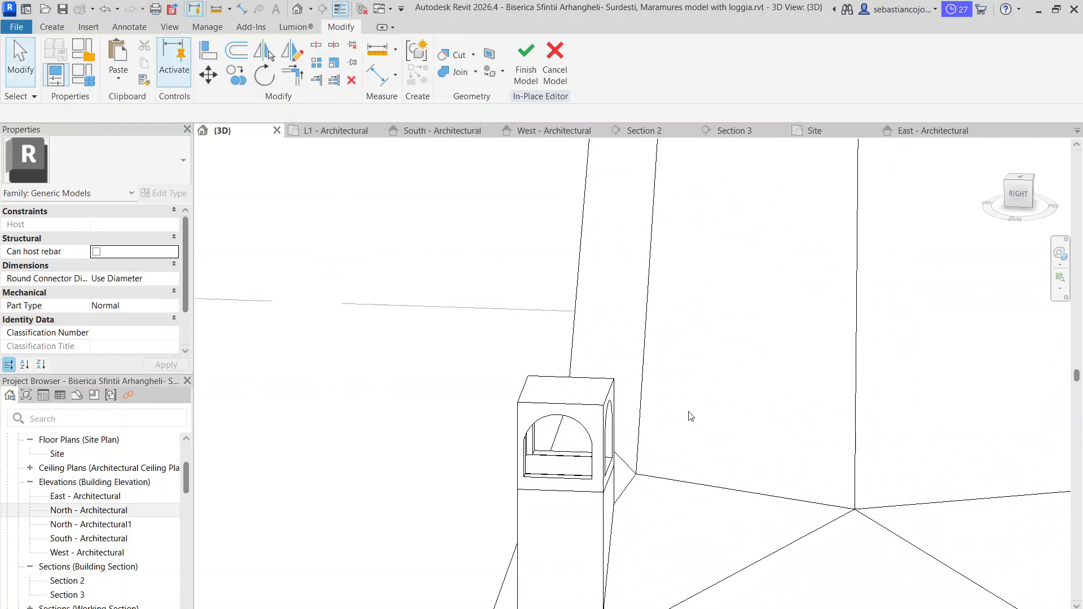
scroll(690, 416, down, 2)
shift+middle_drag(695, 429, 510, 389)
scroll(764, 381, down, 2)
scroll(801, 436, up, 5)
click(776, 406)
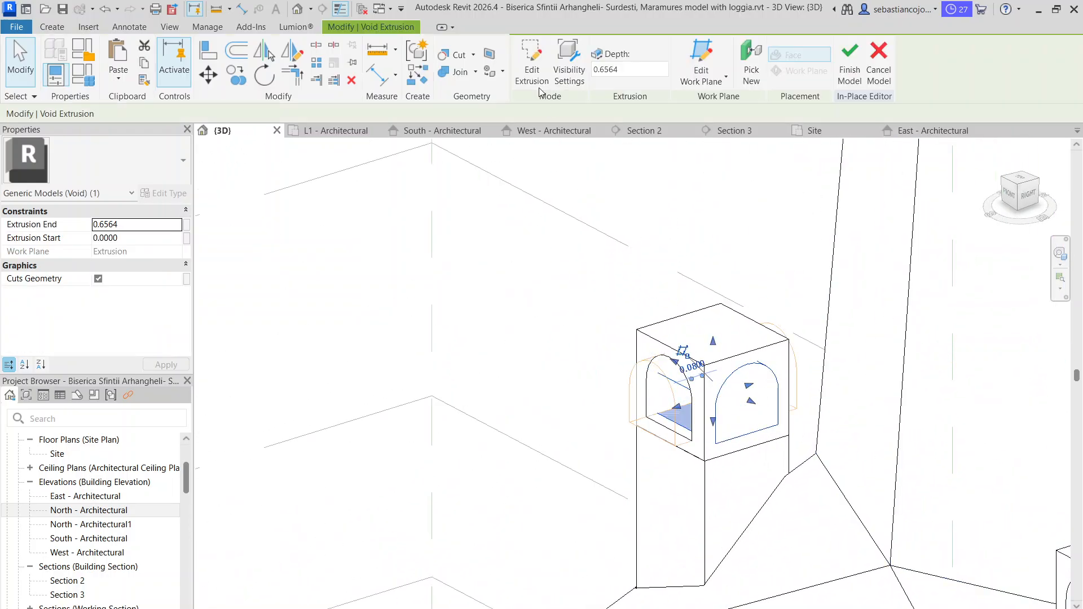
click(463, 59)
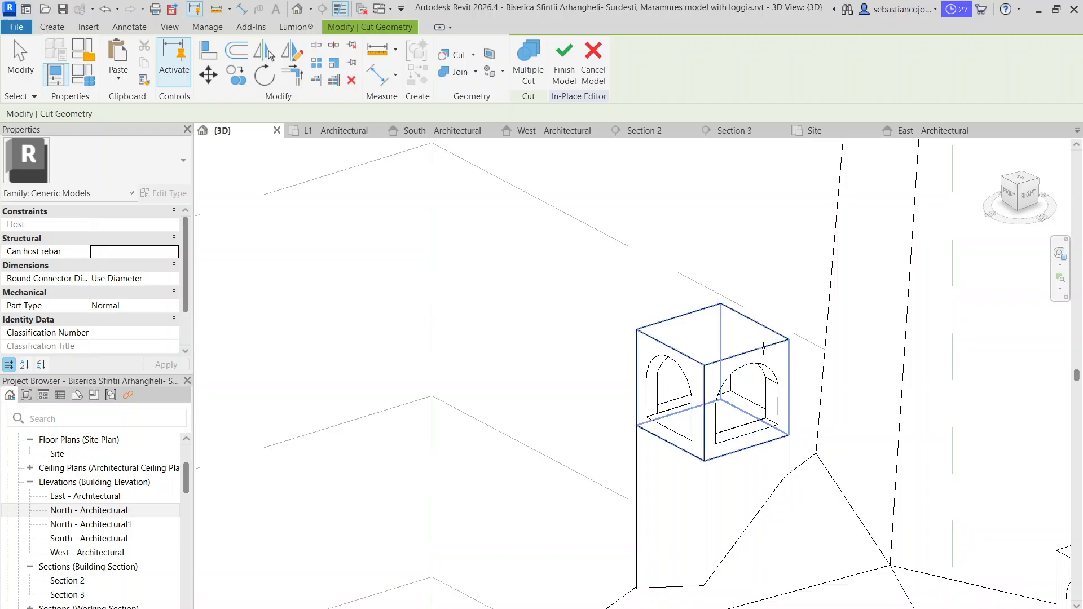
scroll(667, 277, down, 3)
key(Escape)
- Inspect the turret openings around the tower and finish editing the in-place model
scroll(686, 359, down, 3)
shift+middle_drag(734, 407, 979, 443)
middle_drag(959, 445, 701, 322)
scroll(702, 270, up, 5)
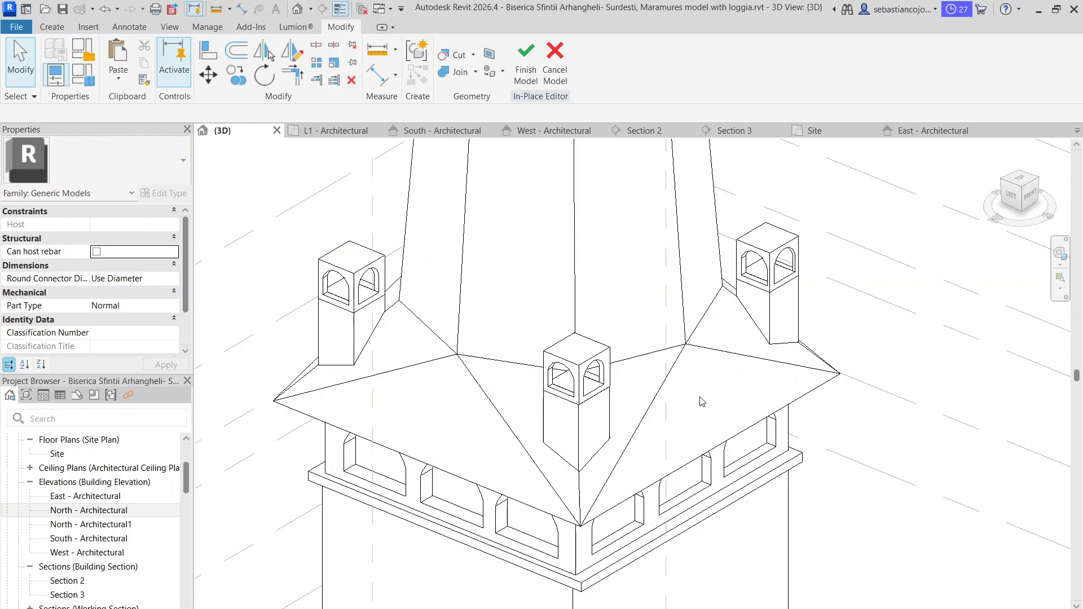
shift+middle_drag(701, 401, 443, 399)
scroll(444, 398, down, 3)
middle_drag(571, 347, 798, 401)
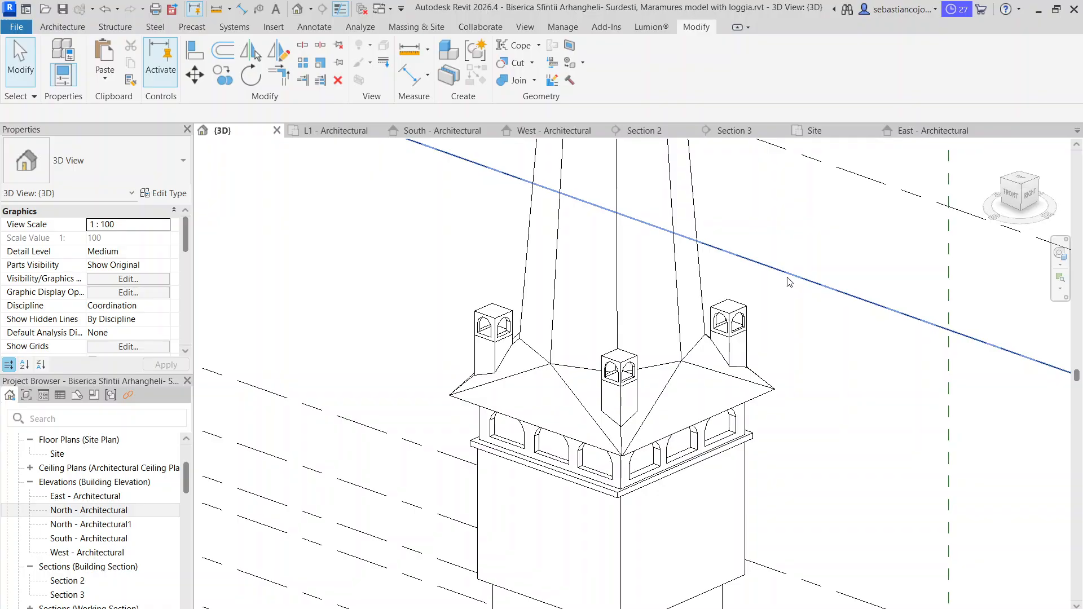
scroll(778, 267, down, 7)
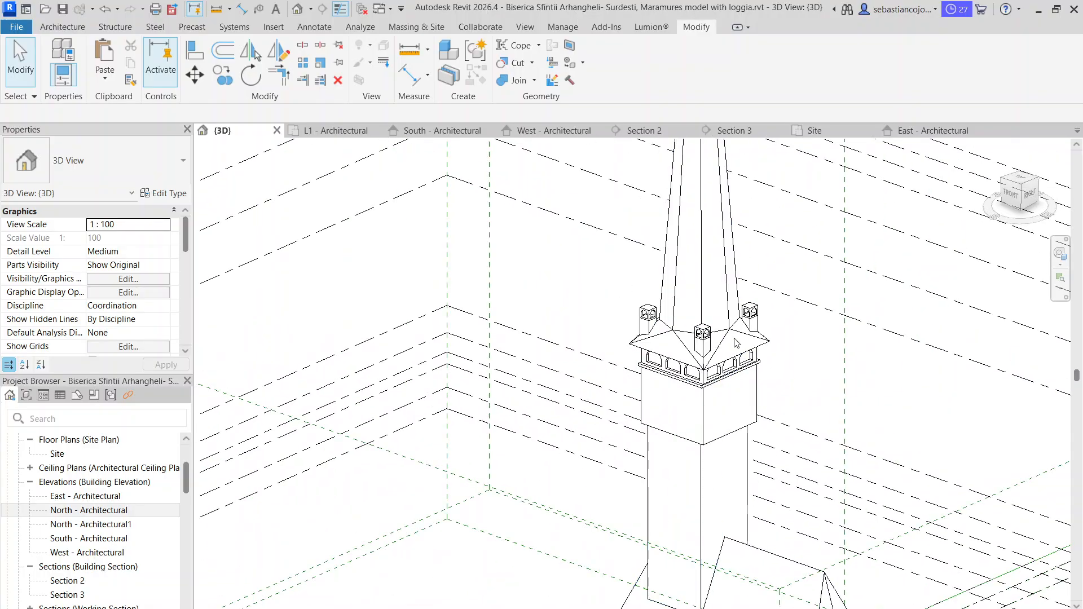
scroll(725, 333, up, 4)
scroll(845, 309, up, 5)
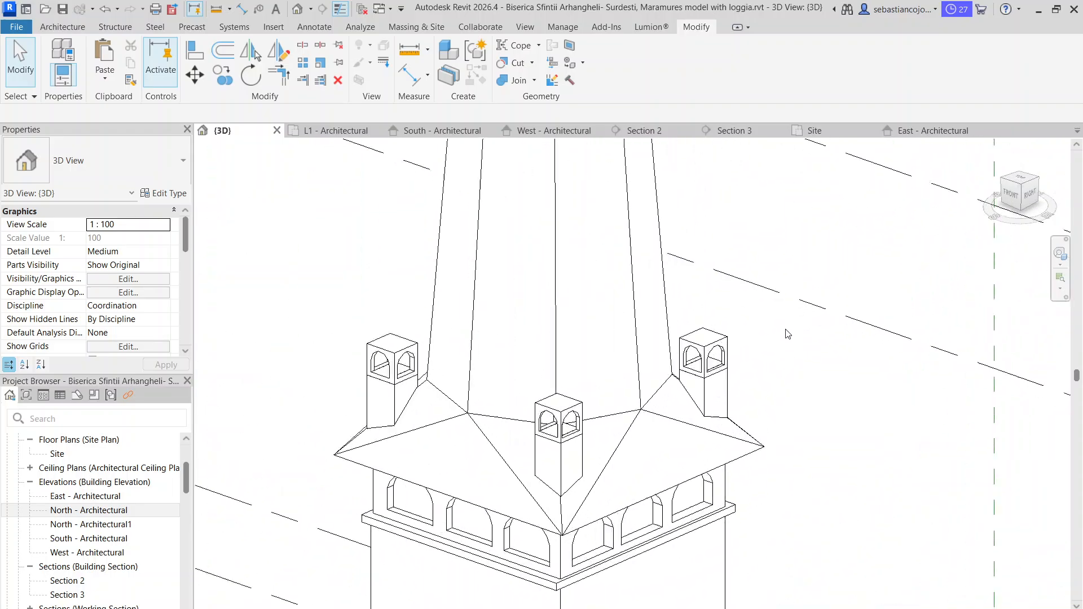
- Check the turret roofs in the browser's reference photo and reopen the tower's in-place model in Revit for editing
key(alt+Tab)
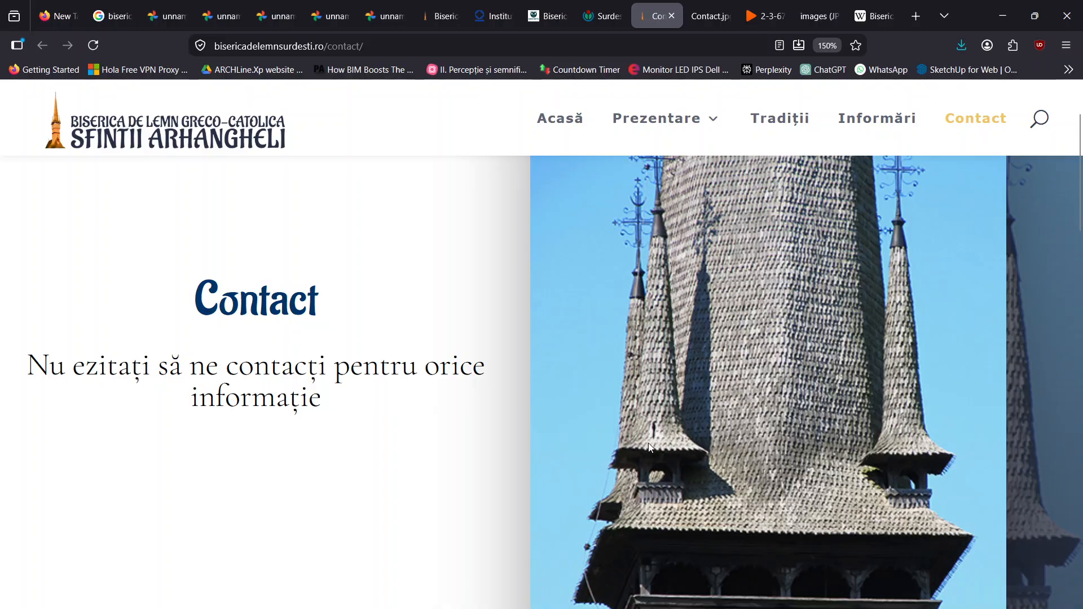
key(alt+Tab)
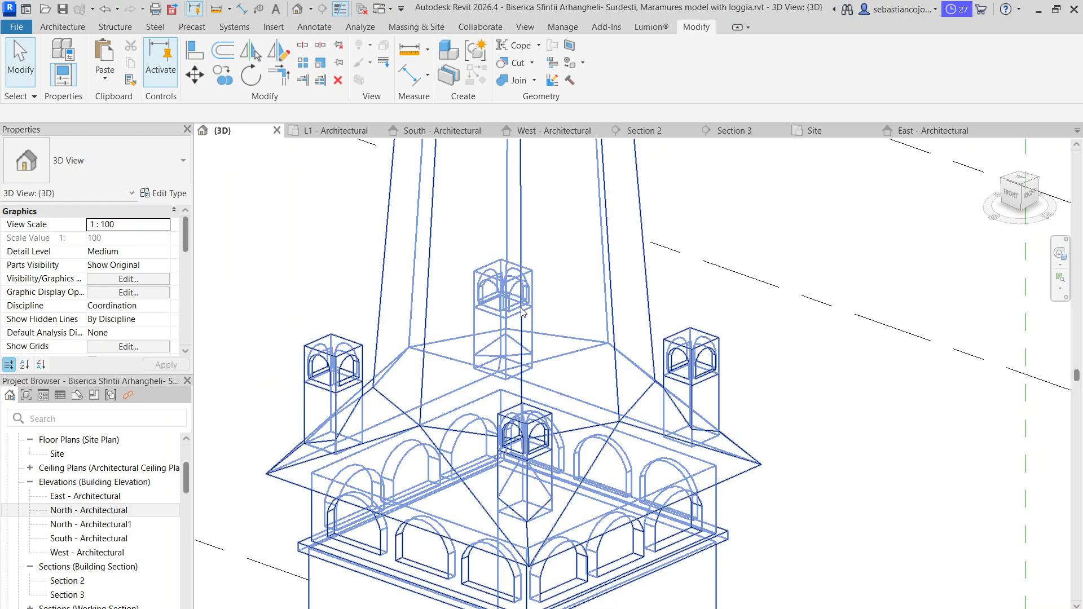
click(520, 309)
scroll(520, 307, down, 5)
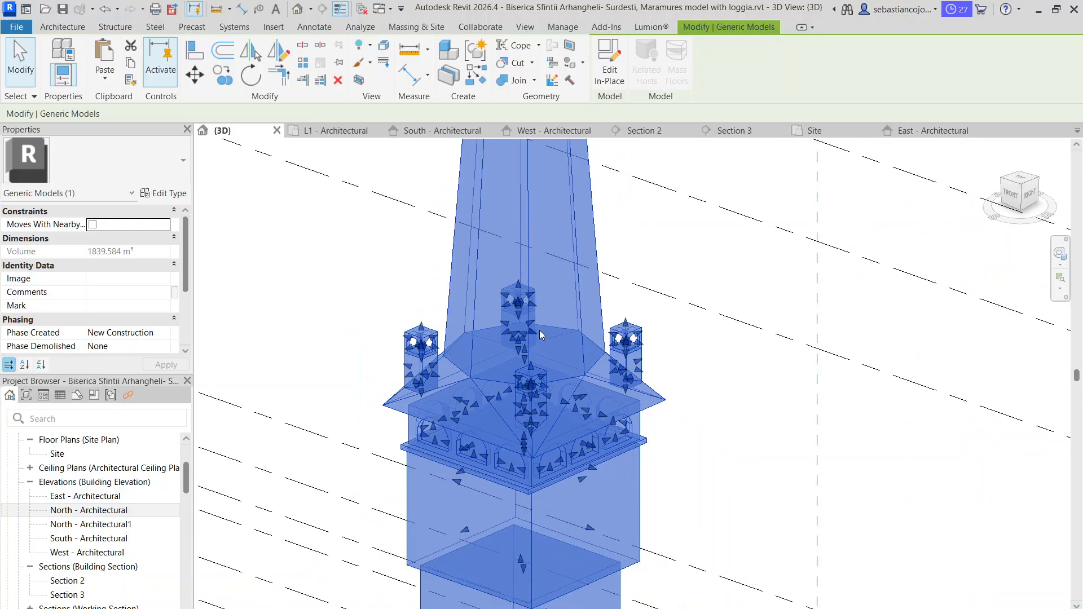
key(Escape)
click(556, 454)
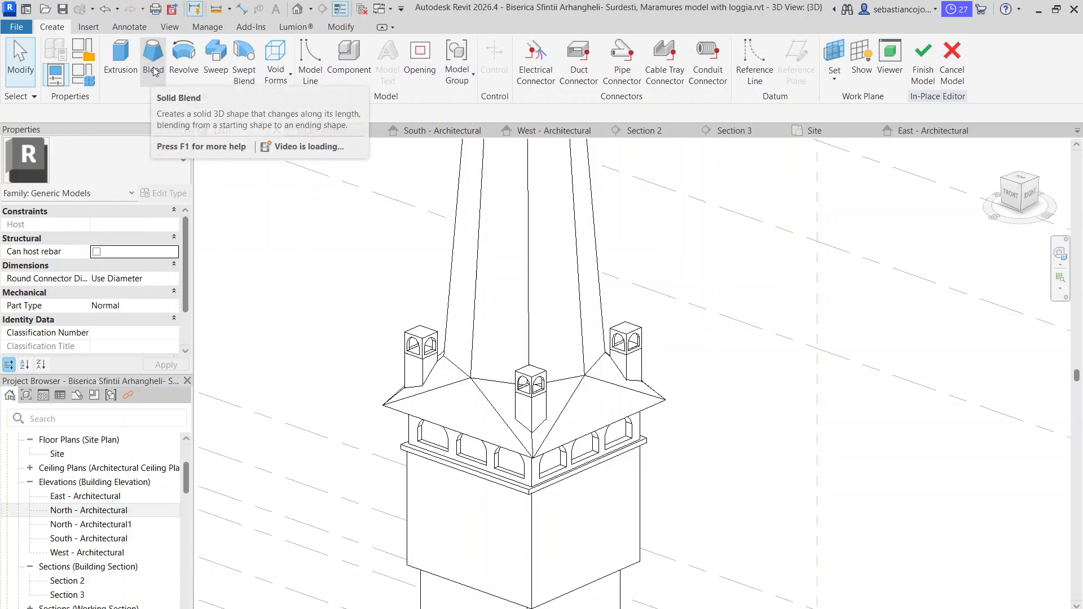
scroll(573, 427, up, 5)
scroll(516, 331, up, 1)
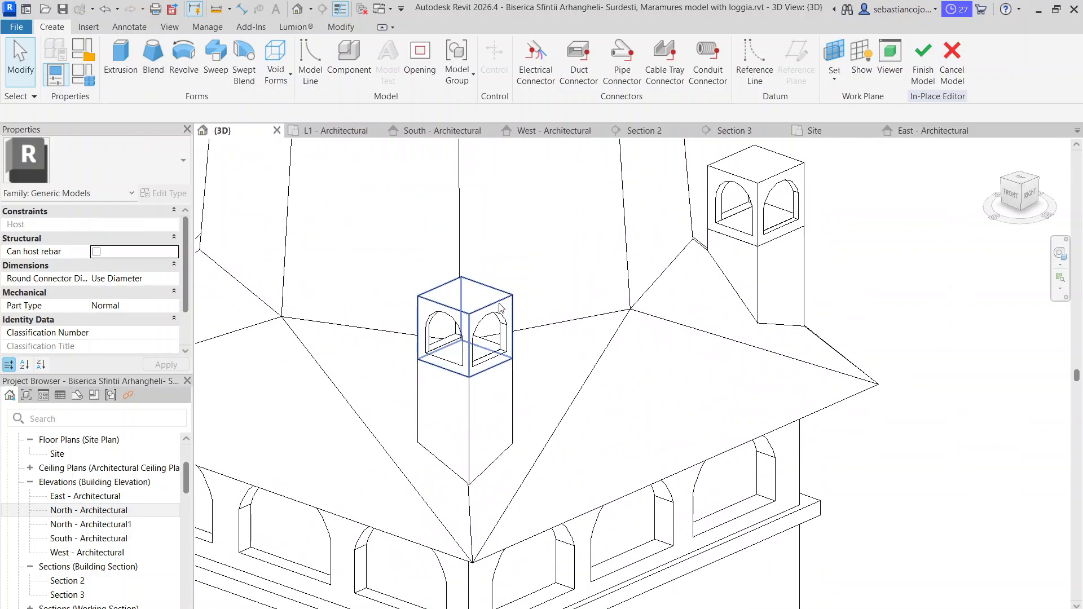
- Start a solid Blend for the turret roof and compare its intended shape with the church photo in the browser
click(153, 59)
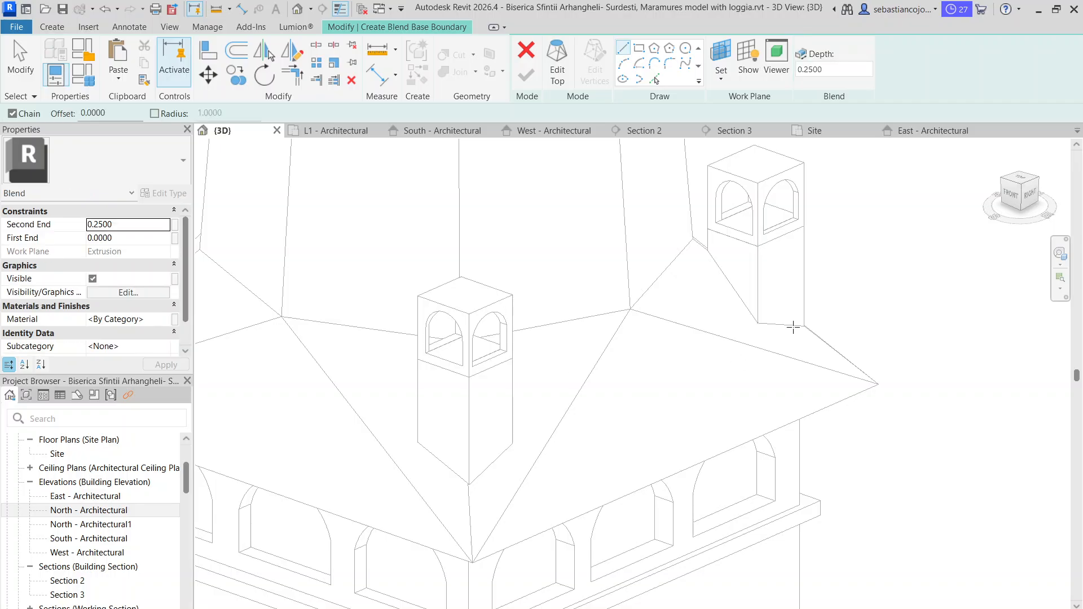
scroll(542, 406, down, 3)
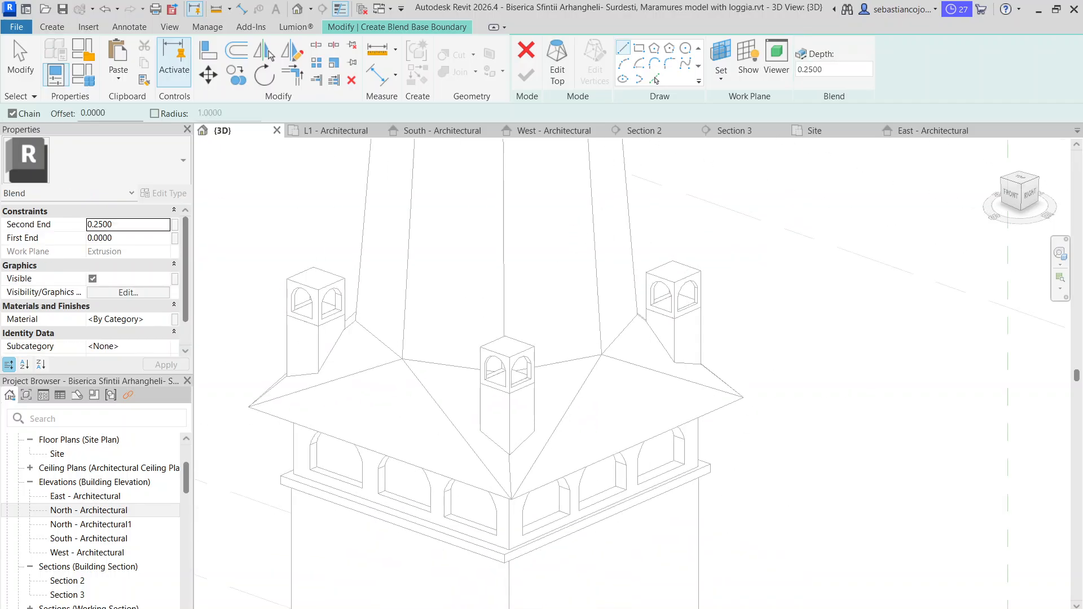
key(alt+Tab)
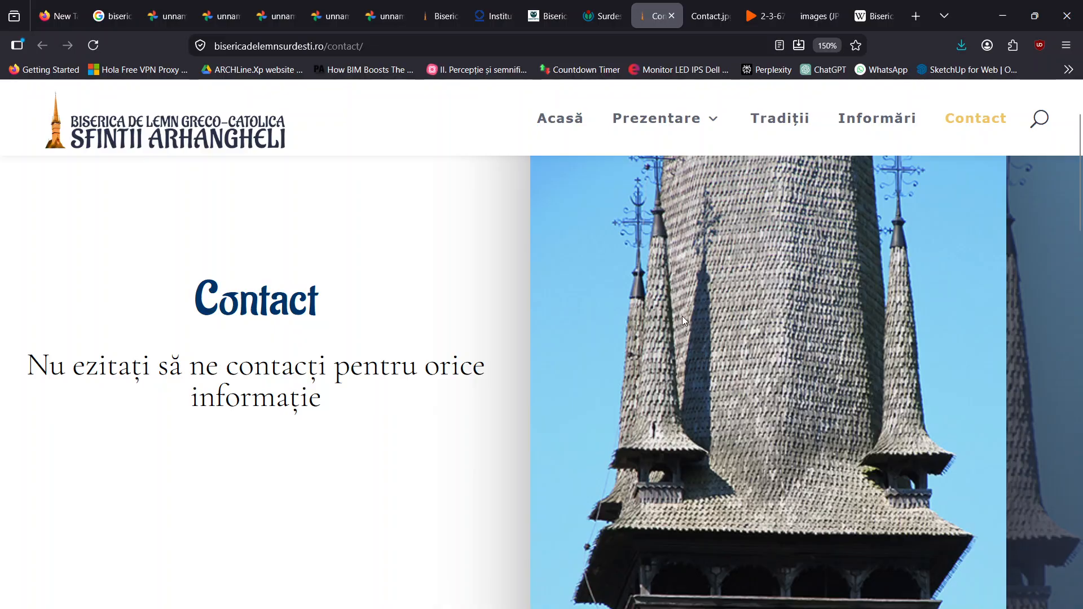
scroll(678, 378, up, 2)
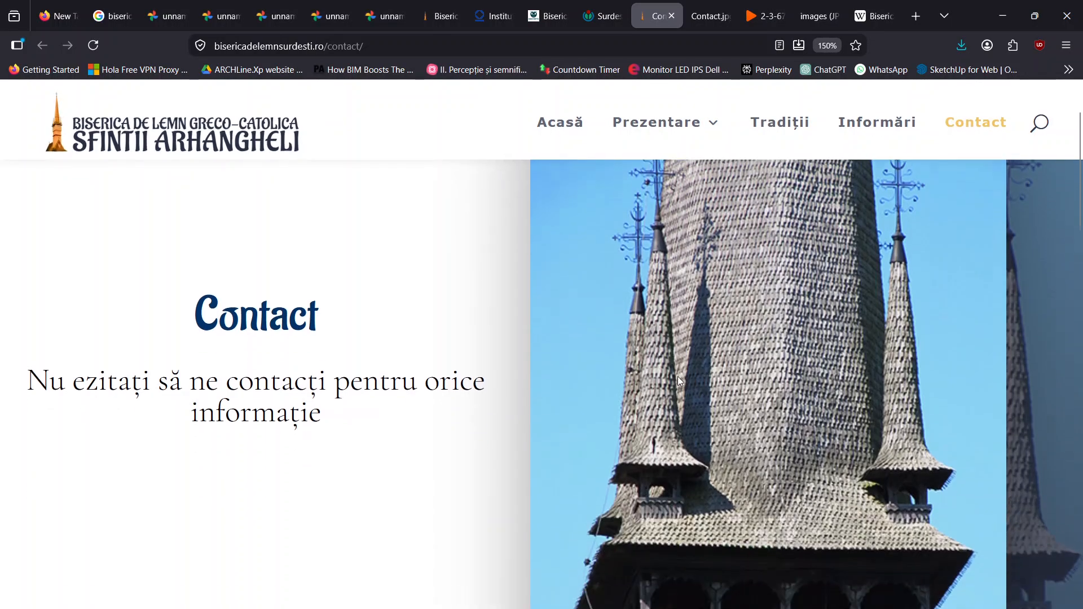
scroll(678, 377, down, 1)
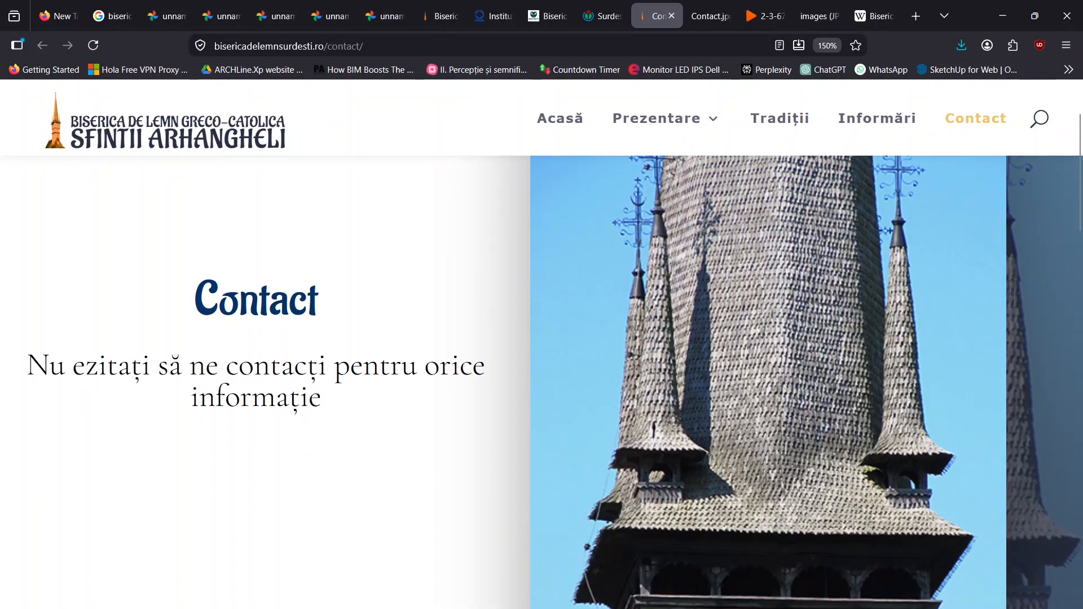
key(alt+Tab)
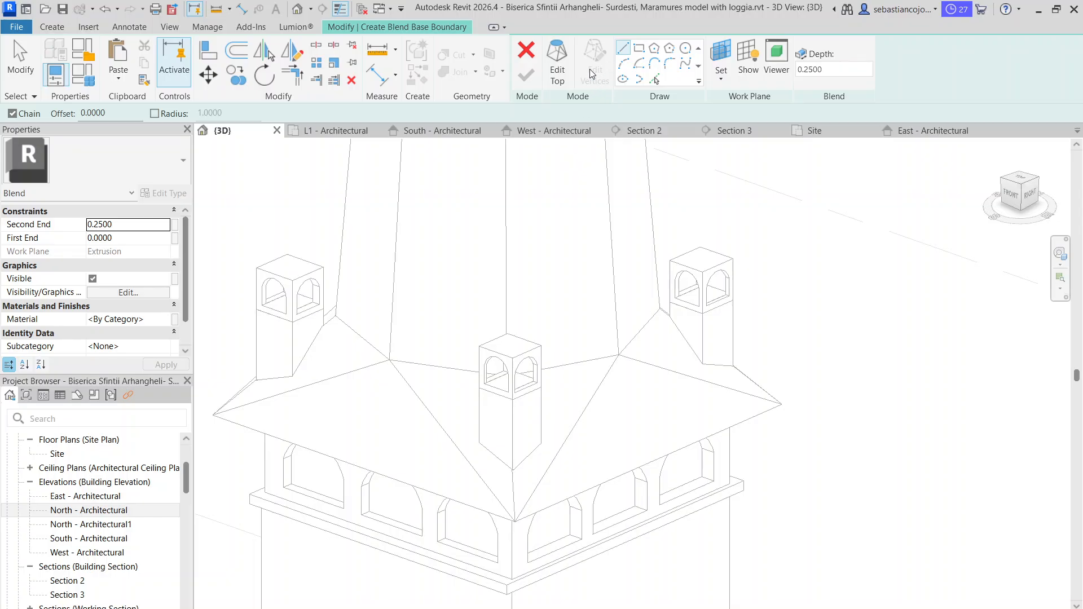
- Set the work plane to the front-right turret's top face and sketch a rectangle tracing that face as the blend's base boundary
click(642, 51)
scroll(525, 278, up, 4)
click(721, 73)
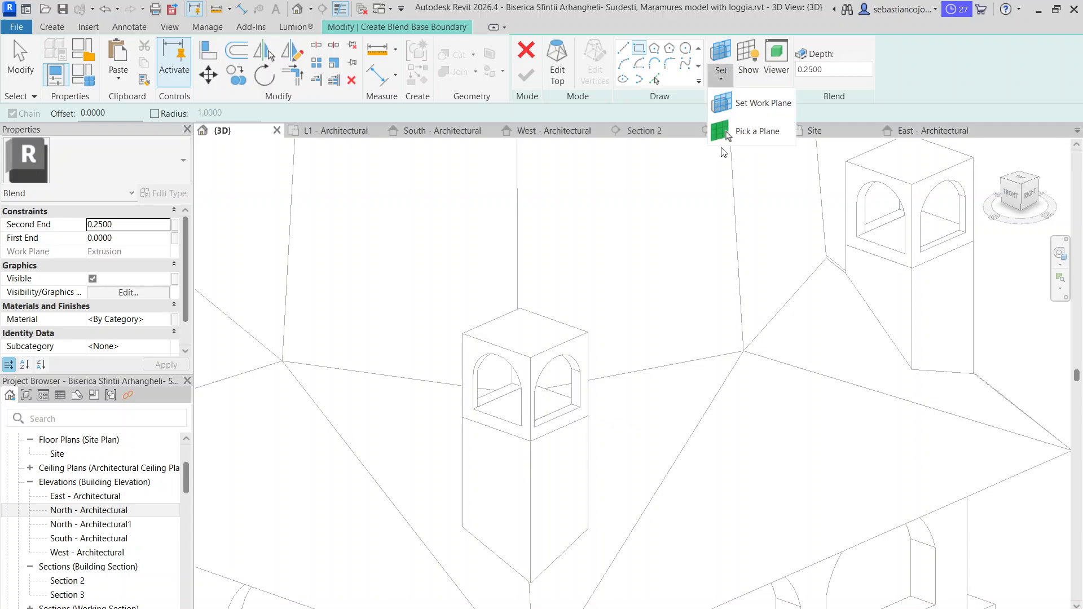
click(727, 135)
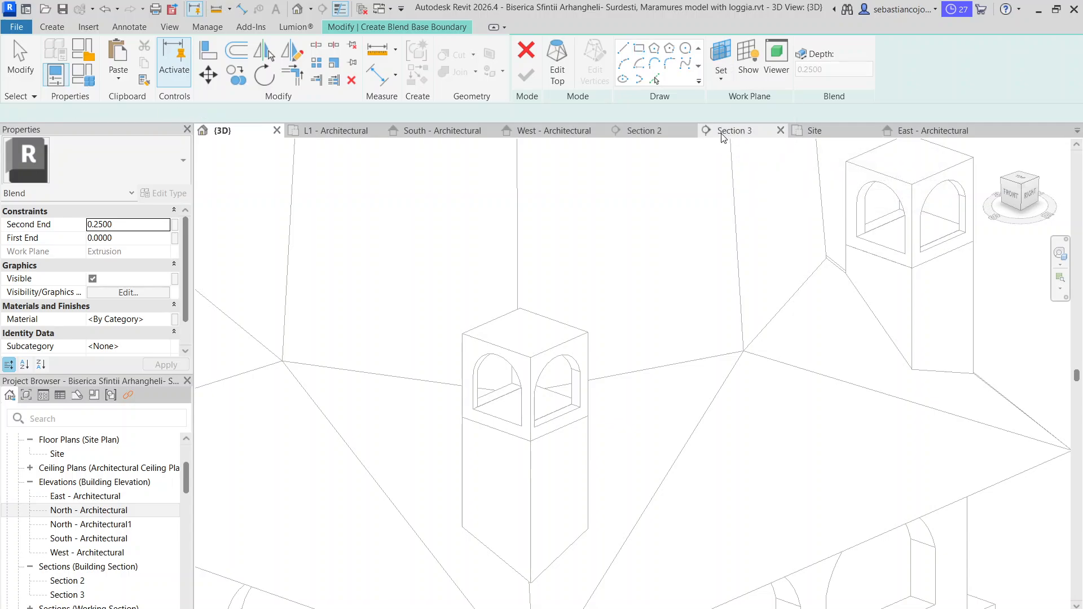
click(506, 319)
click(639, 48)
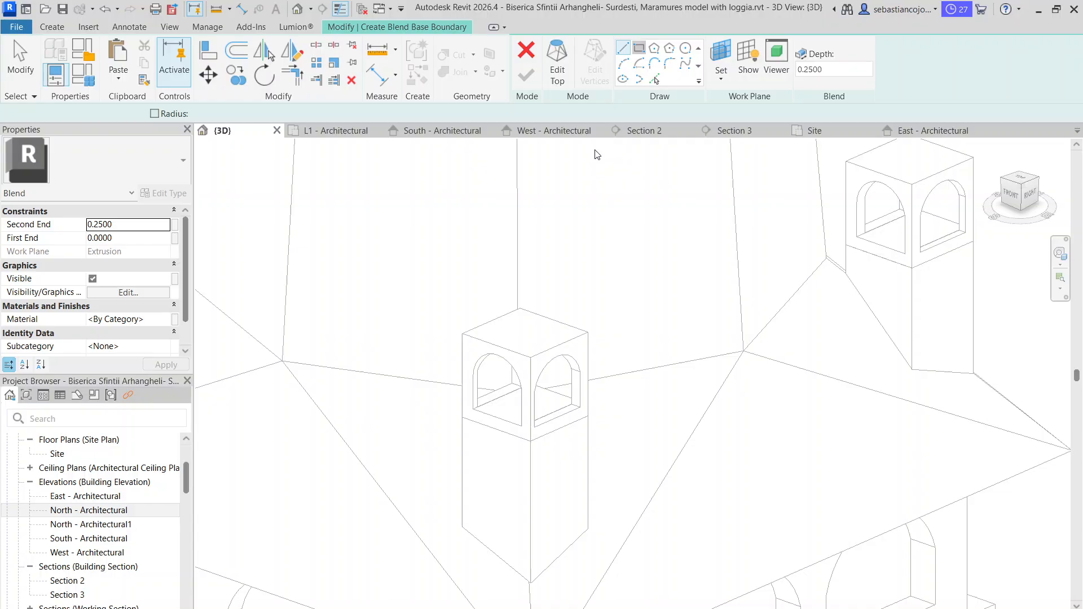
click(519, 308)
click(530, 358)
key(Escape)
key(Escape)
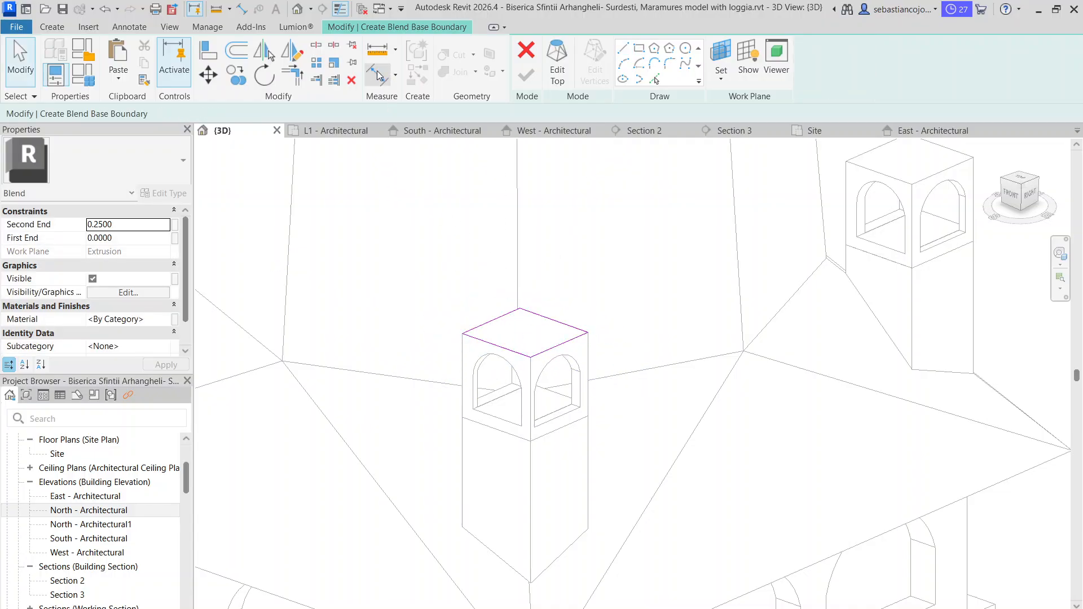
- Offset a copy of the base rectangle outward by 0.2 on all sides of the turret top
key(o)
key(f)
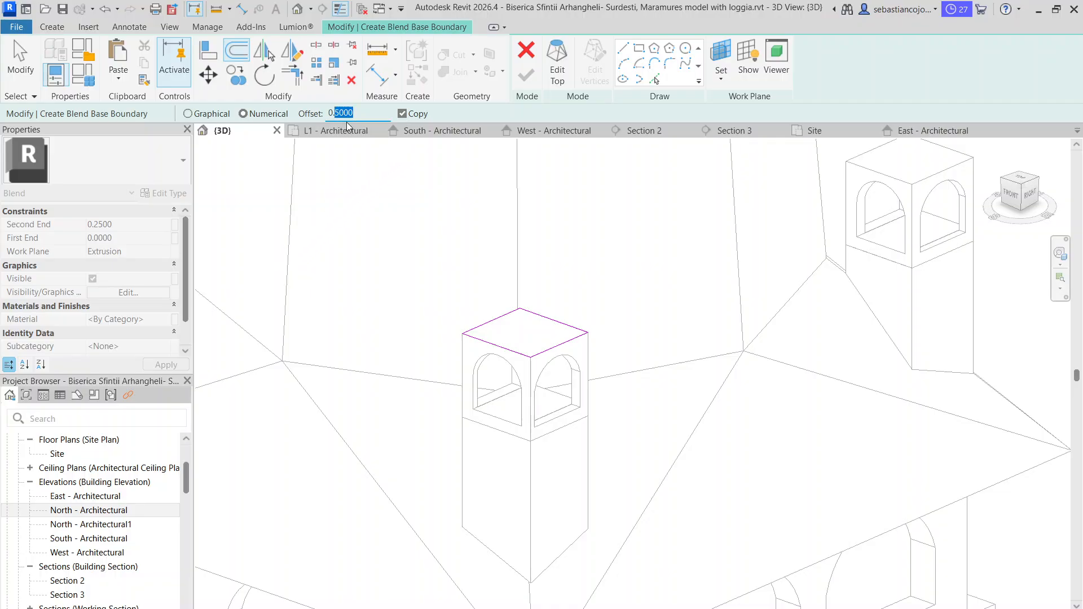
text(.2)
click(496, 322)
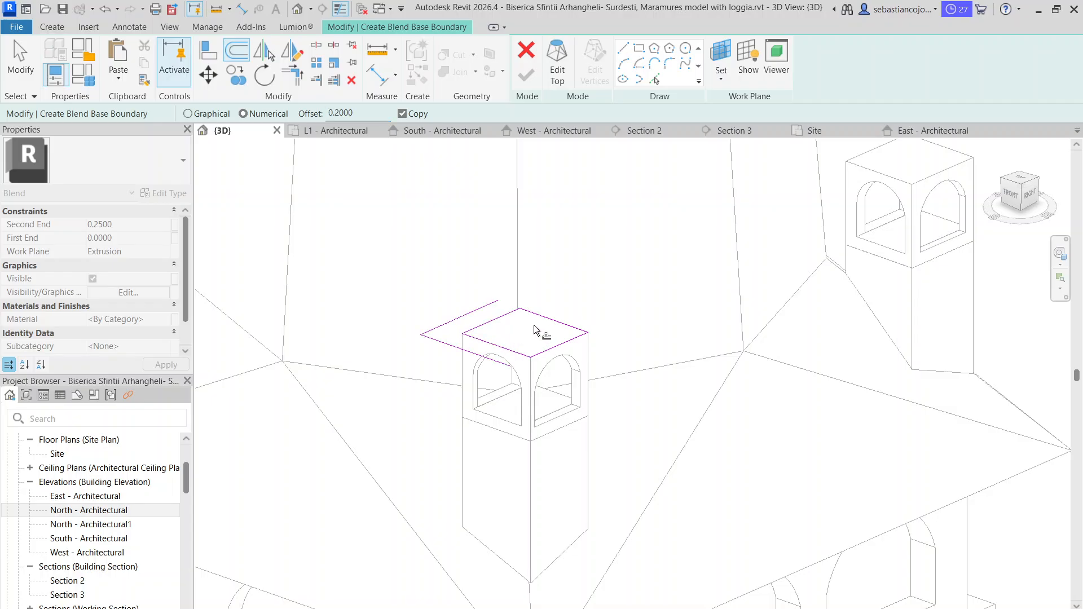
click(563, 348)
key(Escape)
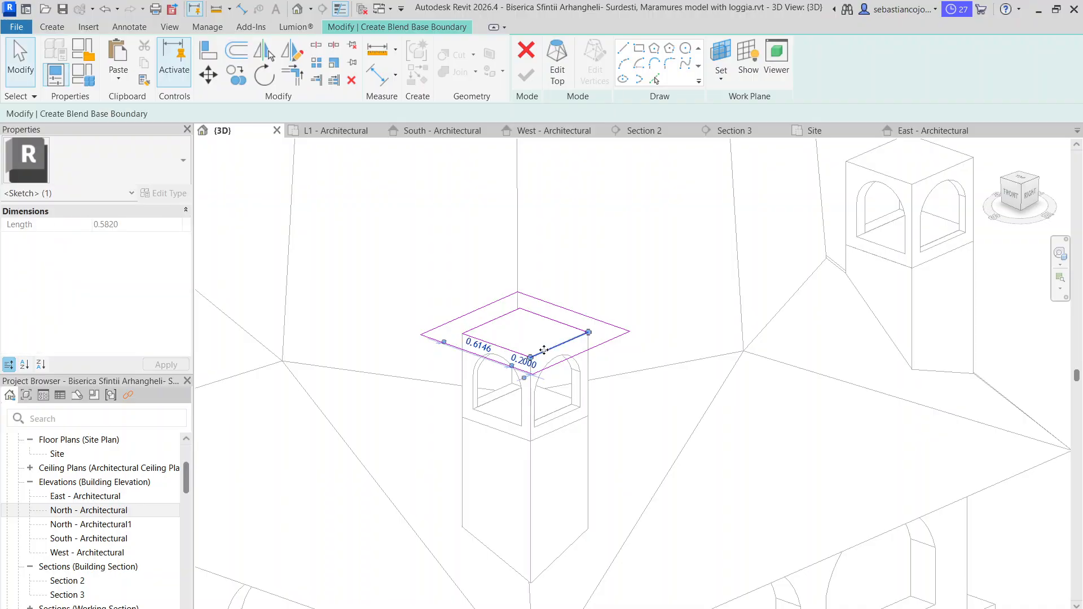
- Delete the four lines of the original inner rectangle from the blend's base sketch
ctrl+click(492, 320)
ctrl+click(554, 321)
ctrl+click(496, 345)
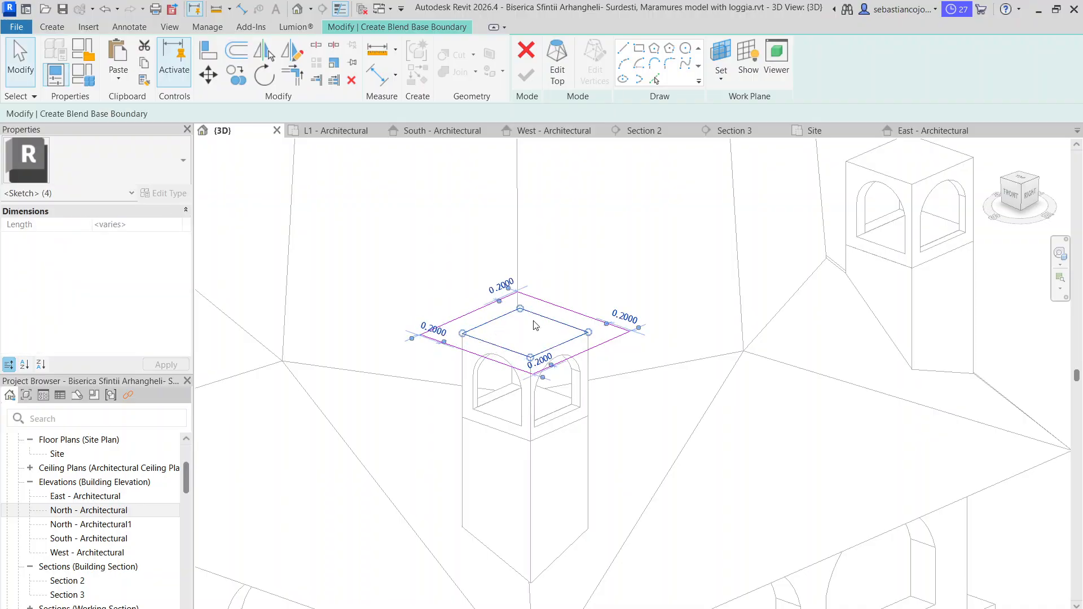
key(Delete)
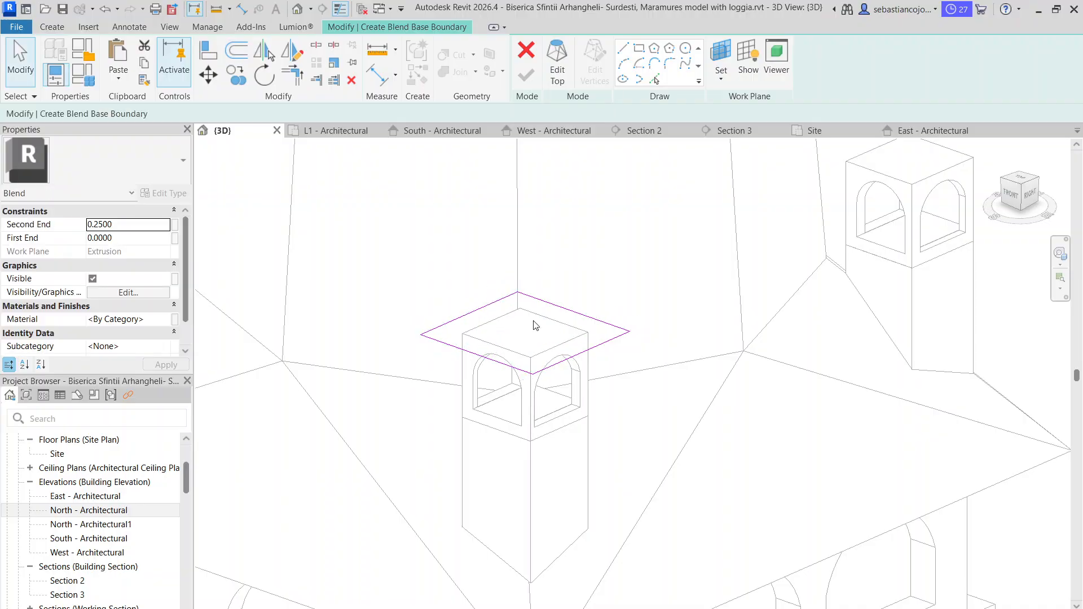
- Switch the turret roof blend from the base boundary to editing its top boundary
click(554, 68)
scroll(566, 222, down, 5)
scroll(566, 254, up, 3)
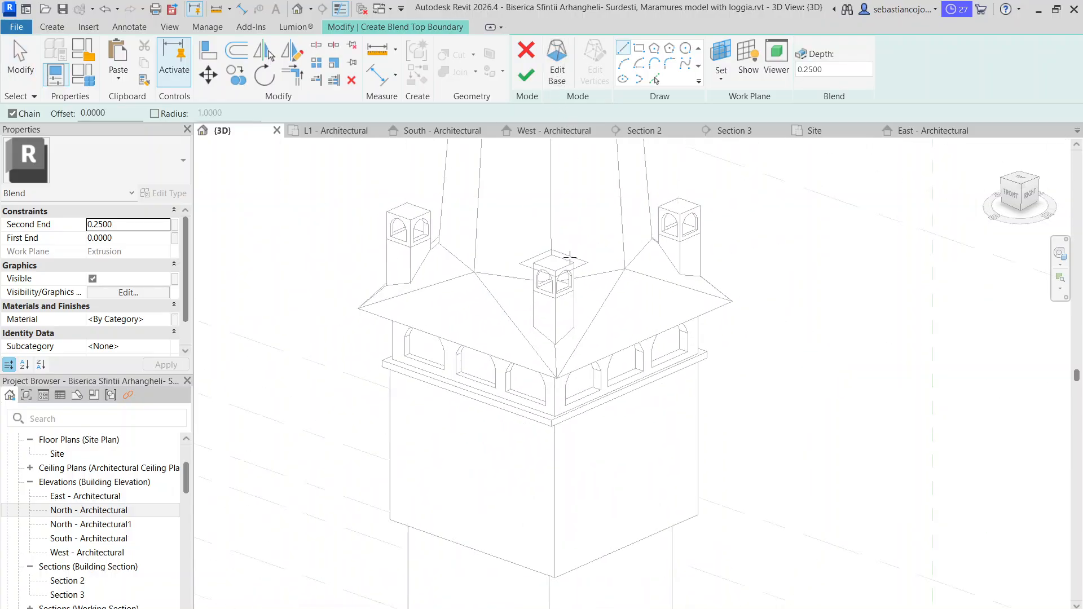
scroll(626, 246, down, 2)
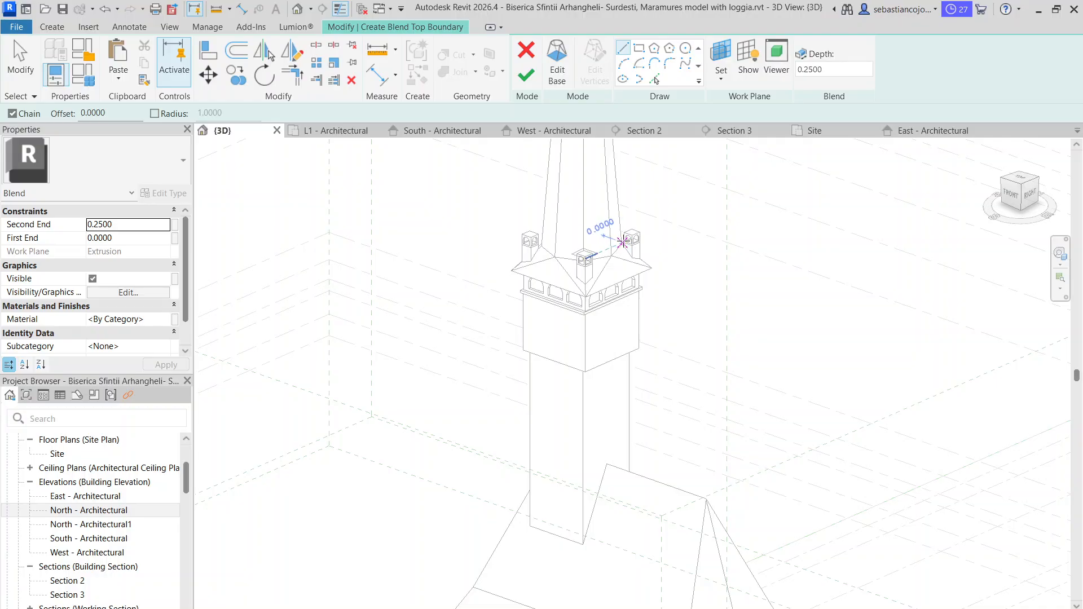
scroll(622, 241, up, 2)
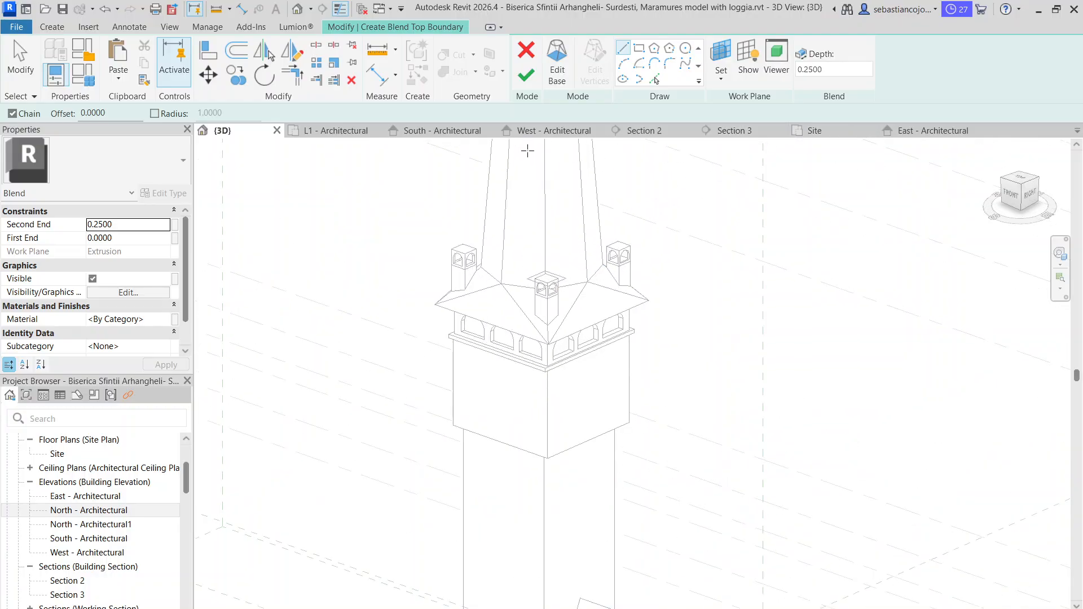
- Examine the corner turrets against the historical image in the South - Architectural elevation and return to the 3D view
click(426, 131)
scroll(505, 339, down, 3)
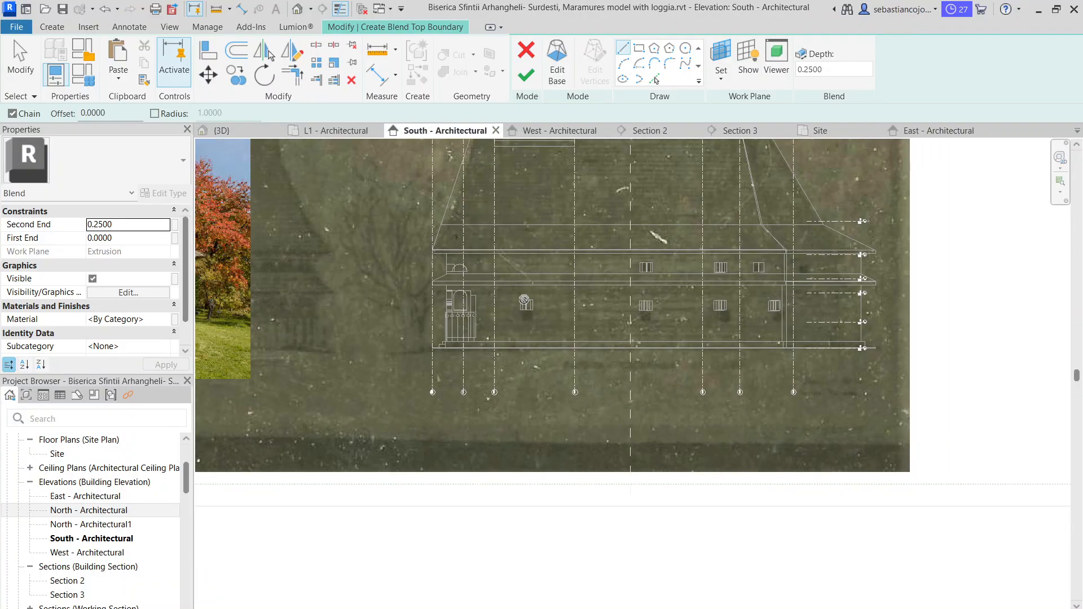
scroll(505, 339, down, 1)
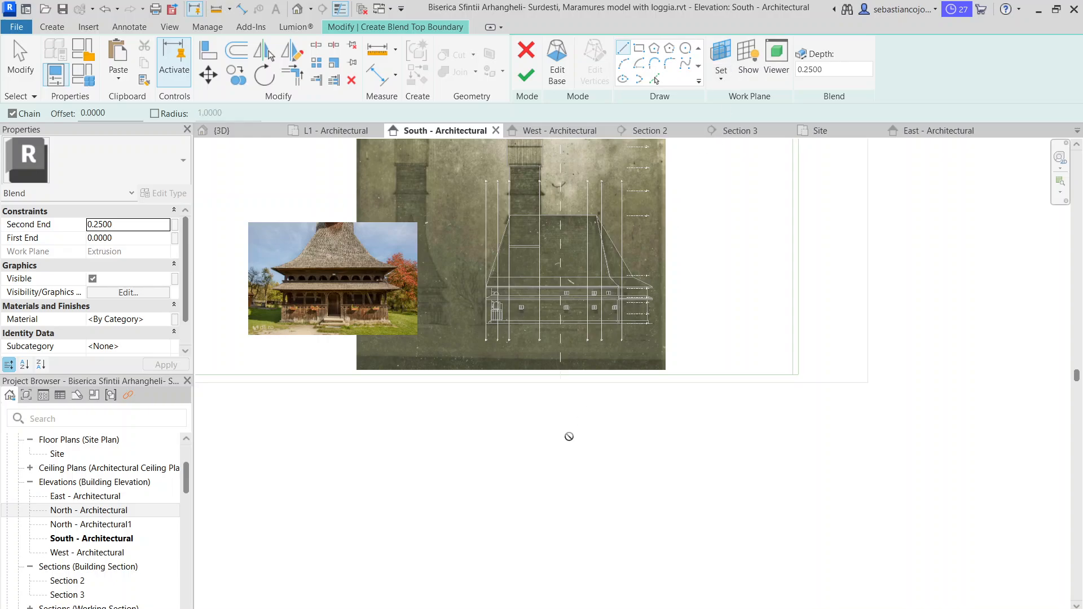
scroll(566, 438, down, 3)
scroll(603, 359, up, 5)
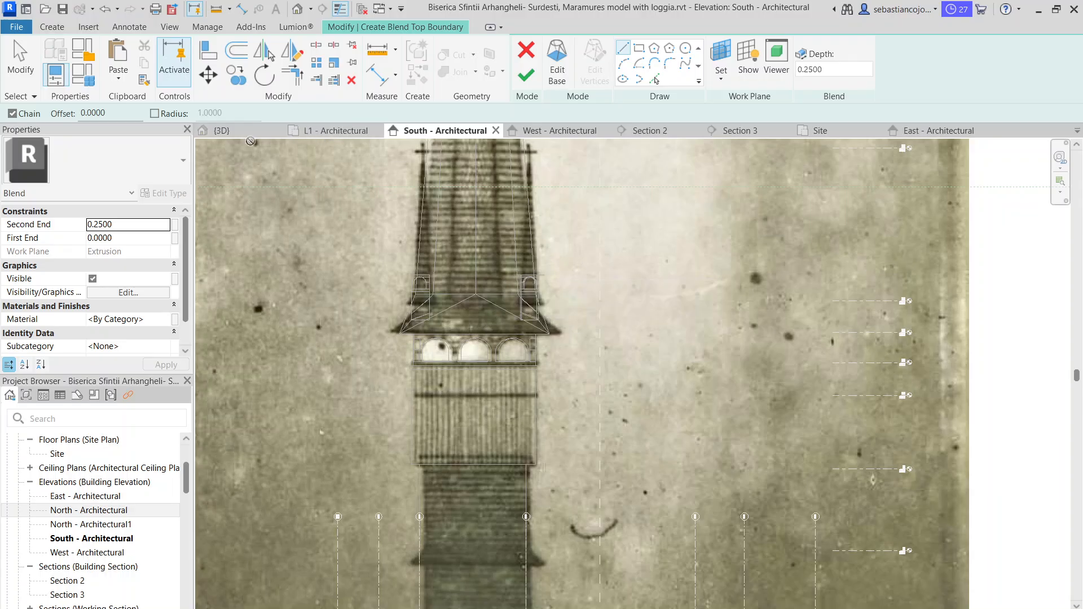
click(249, 131)
scroll(564, 288, up, 3)
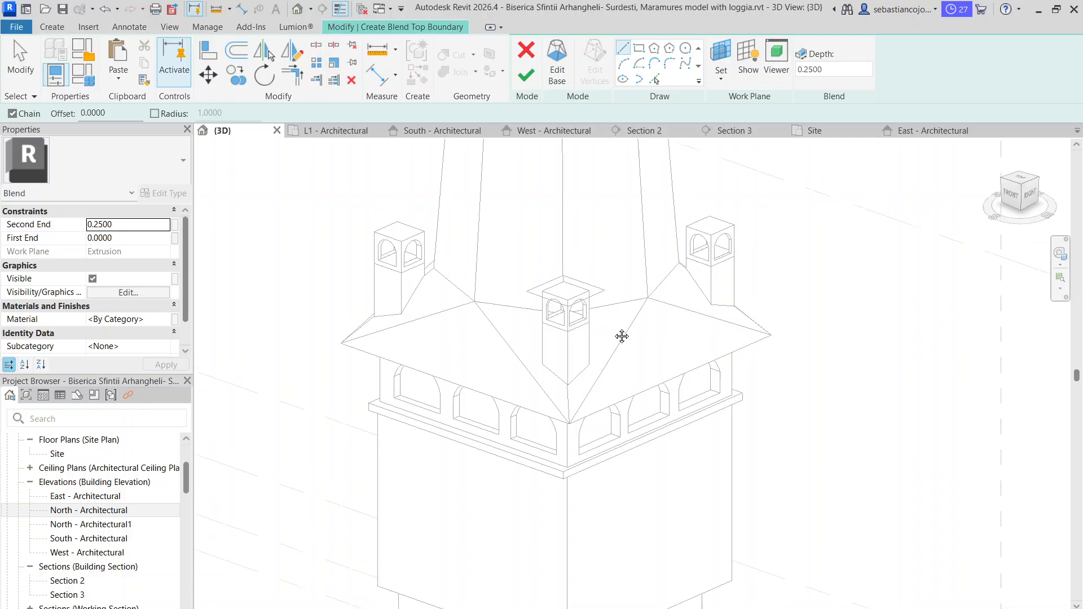
scroll(593, 335, down, 5)
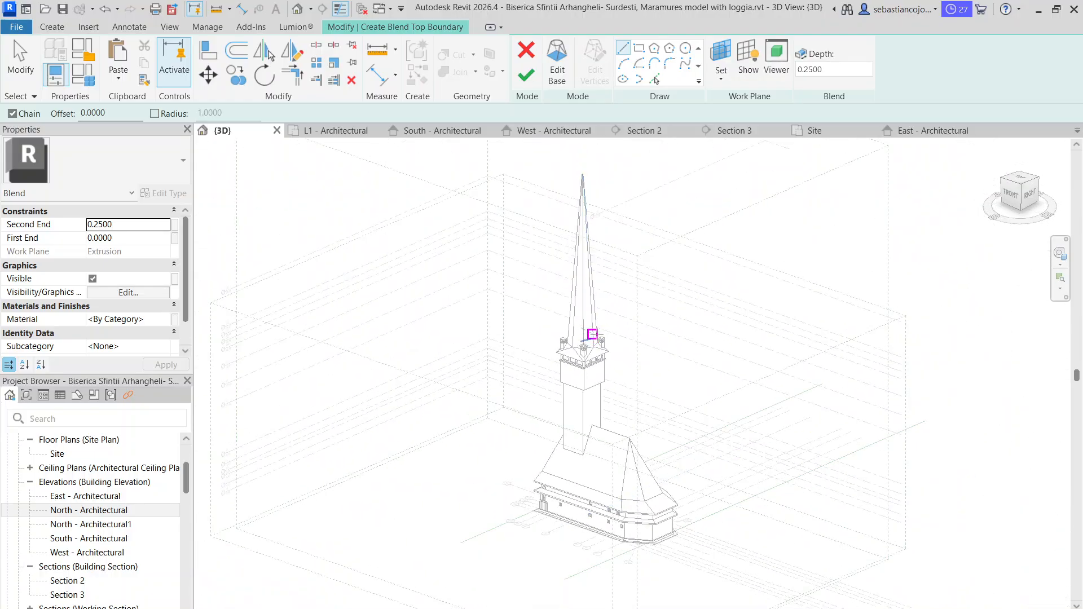
- Discard the unfinished turret roof blend and finish the in-place turret model
click(592, 334)
scroll(587, 344, up, 4)
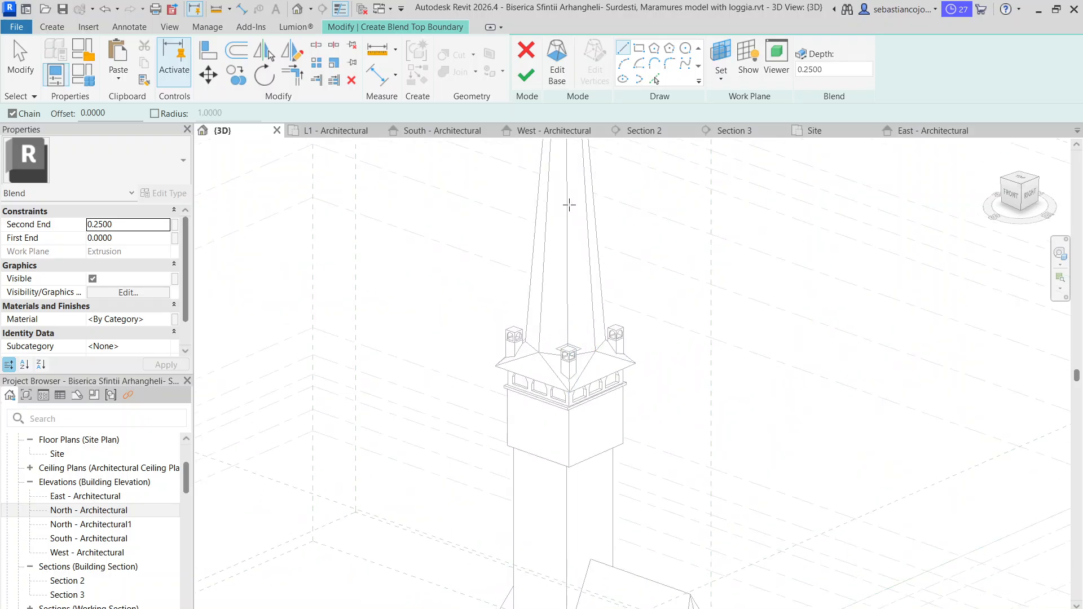
click(527, 51)
click(576, 336)
scroll(587, 339, up, 3)
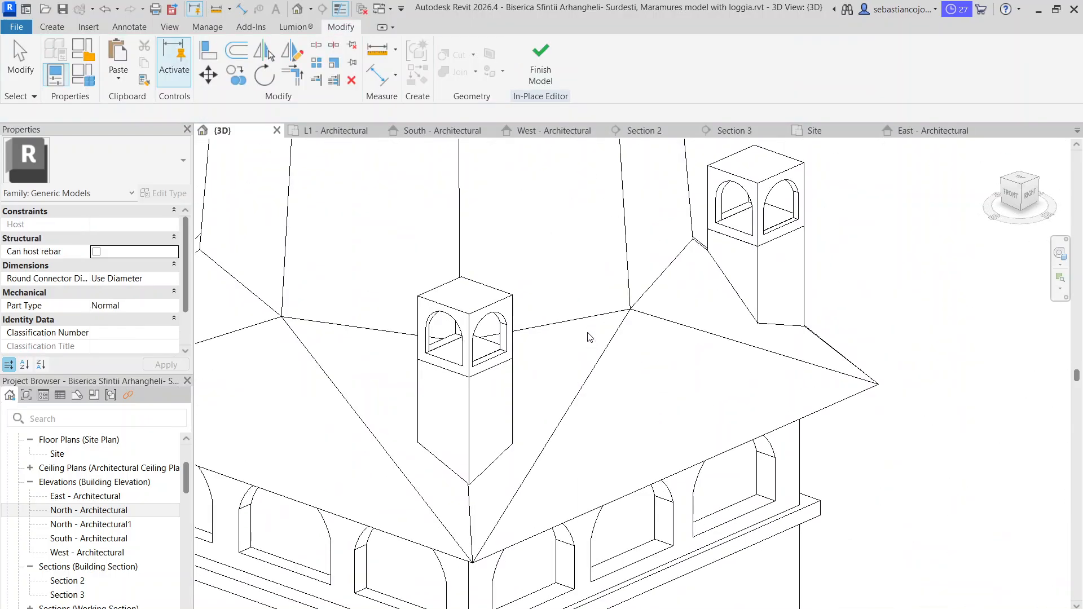
scroll(592, 398, down, 4)
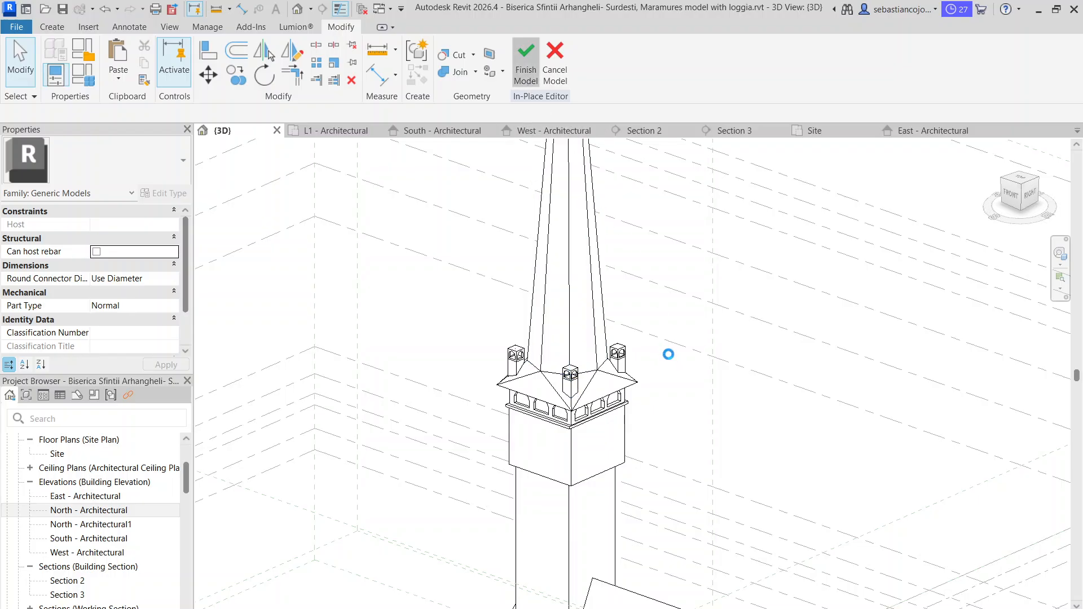
- Copy level L13 upward by 1.0000 in the South - Architectural elevation
click(443, 130)
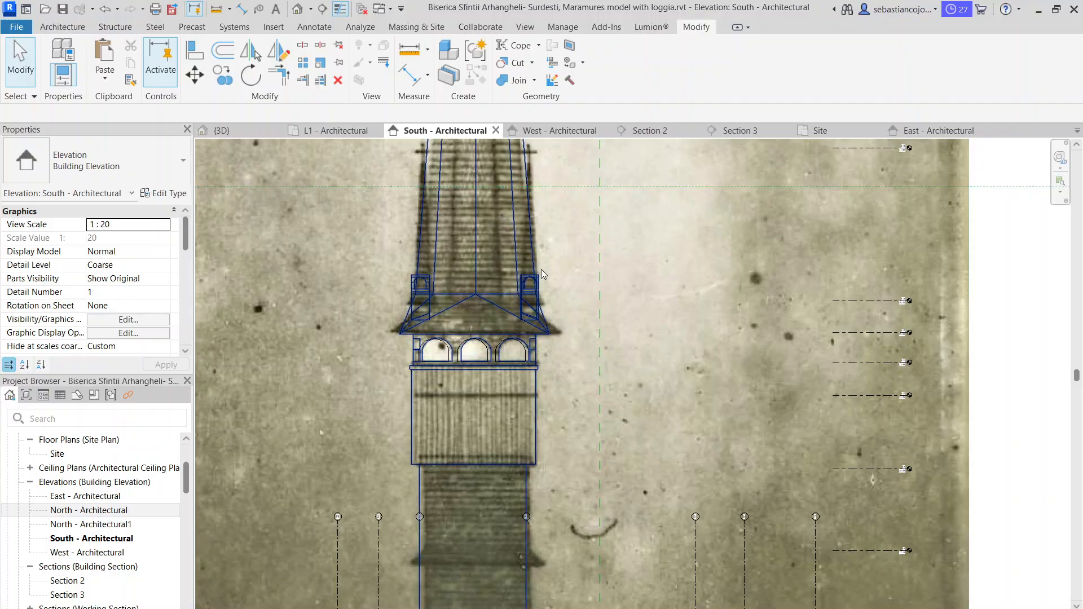
scroll(540, 274, down, 2)
click(762, 301)
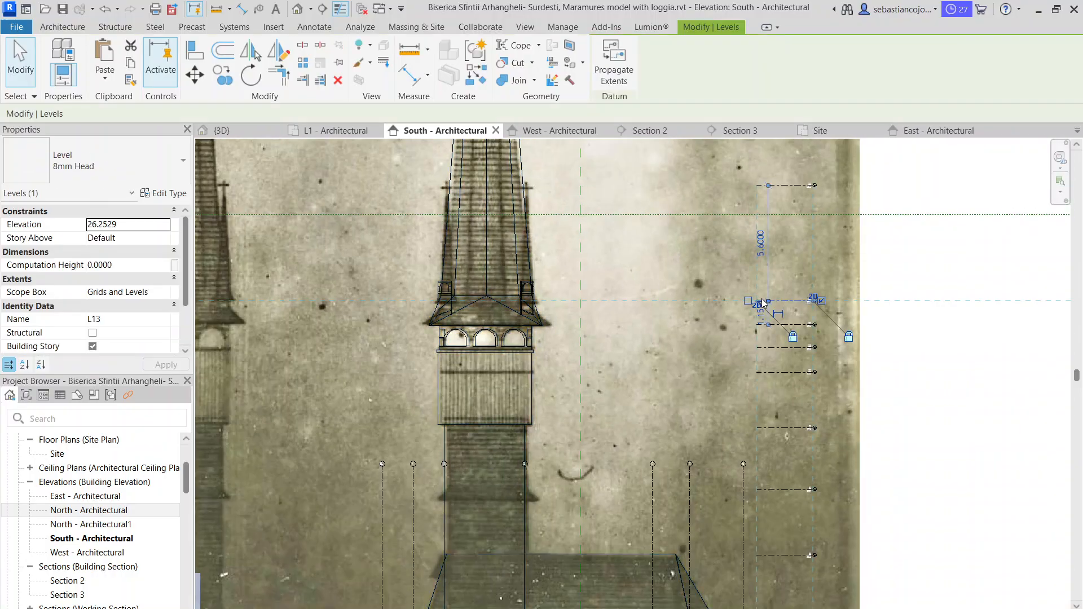
scroll(761, 302, up, 1)
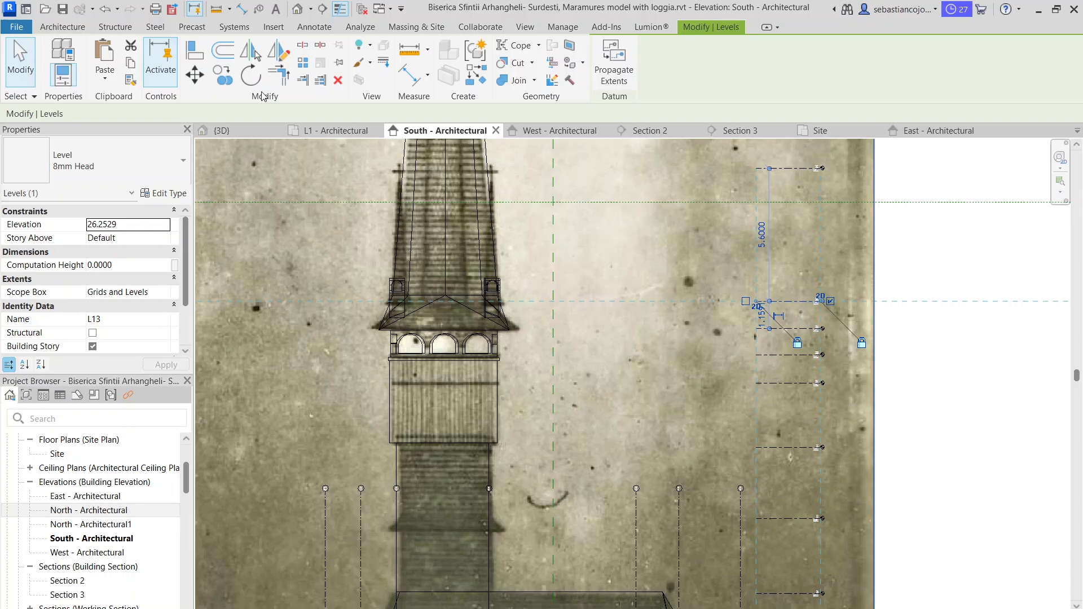
click(223, 75)
scroll(756, 302, up, 1)
click(761, 299)
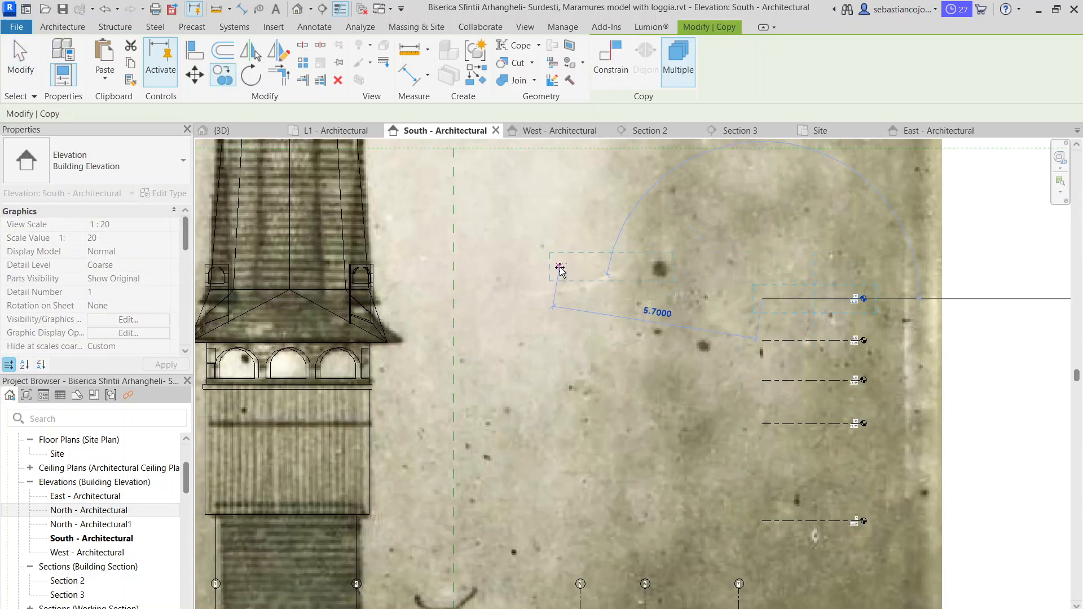
click(762, 264)
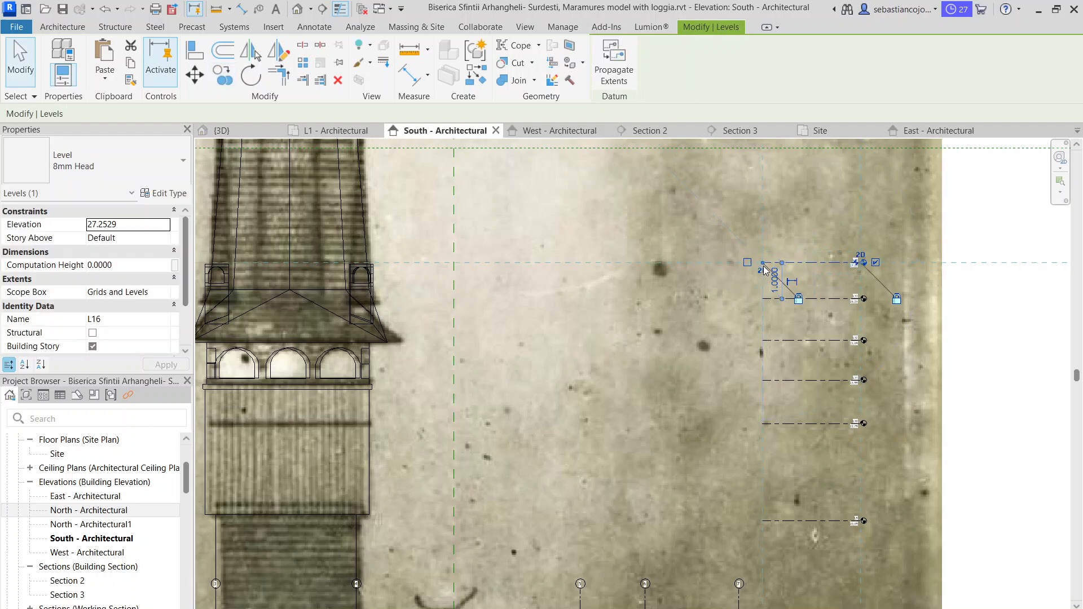
click(764, 270)
click(767, 263)
scroll(764, 263, down, 1)
click(771, 276)
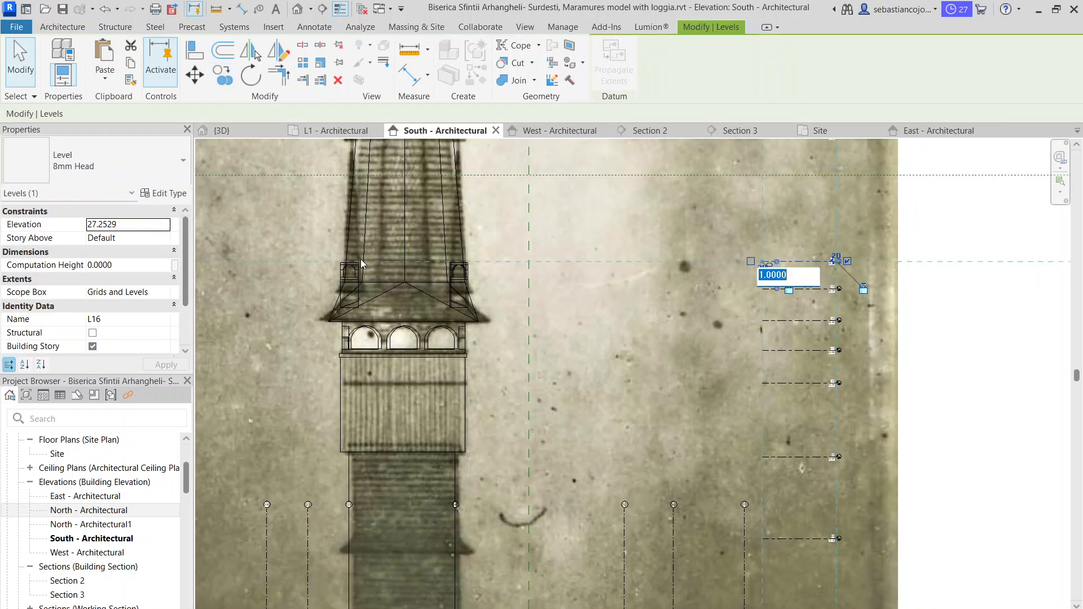
key(Escape)
scroll(790, 274, up, 1)
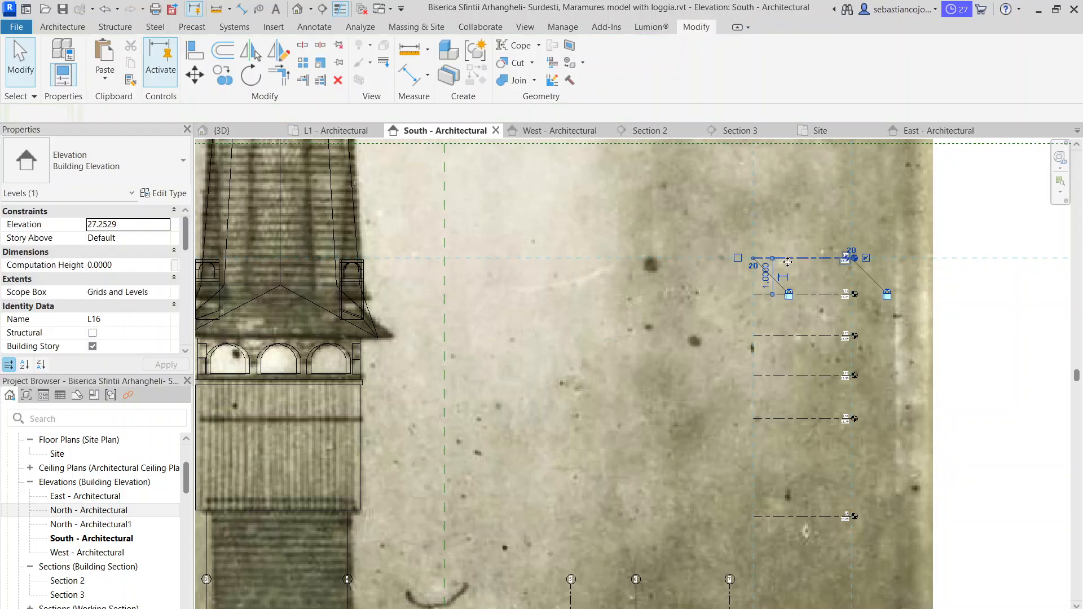
drag(756, 260, 323, 261)
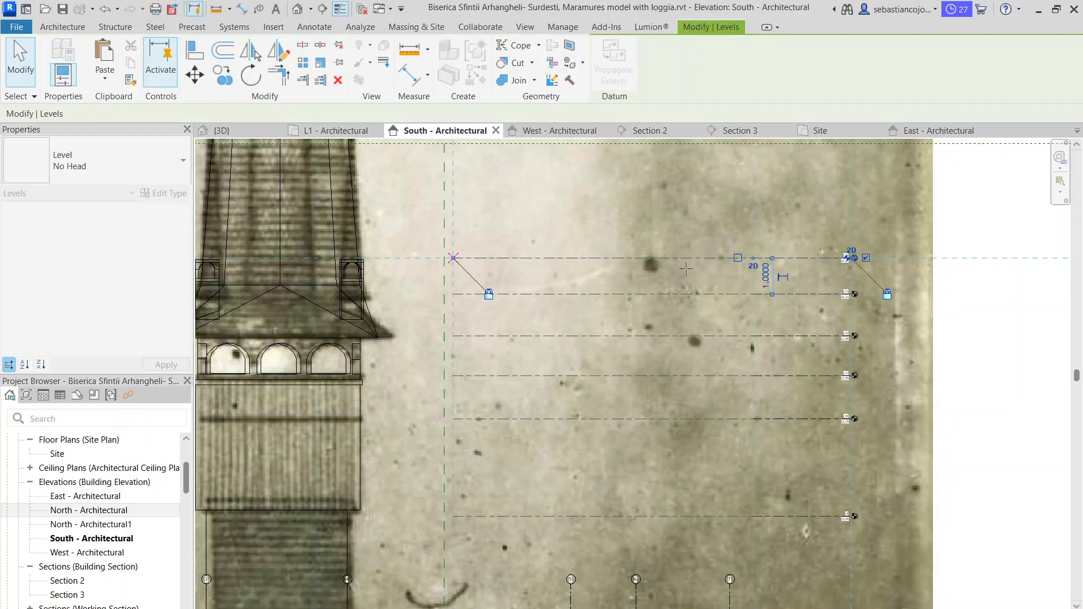
drag(686, 269, 758, 262)
click(777, 265)
- Unlock the end of level L16 from the other levels and extend its line to the nearer corner turret
click(777, 261)
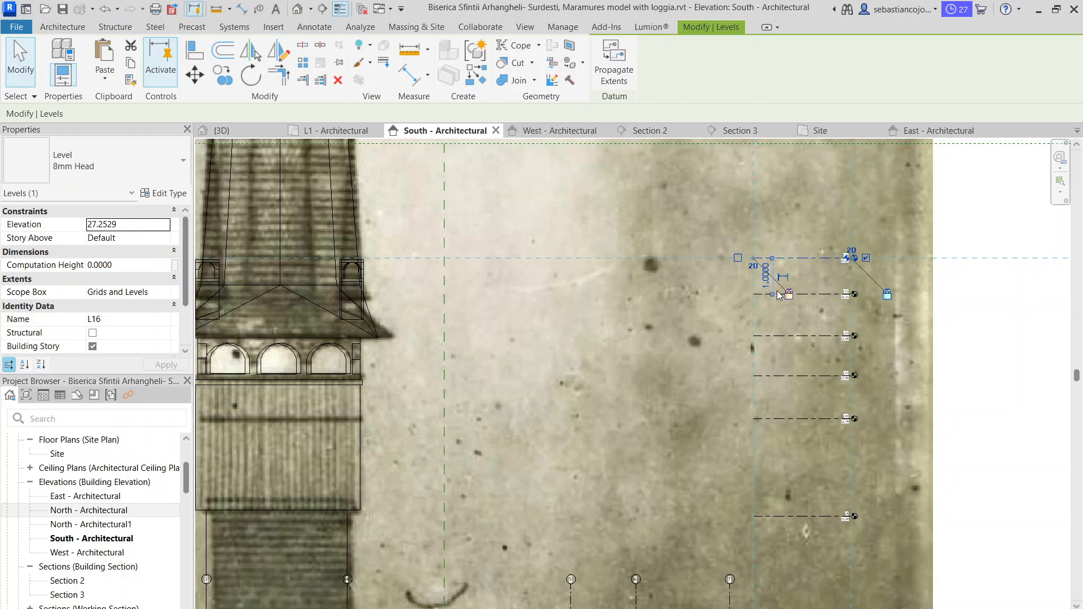
drag(753, 261, 553, 269)
drag(367, 265, 361, 259)
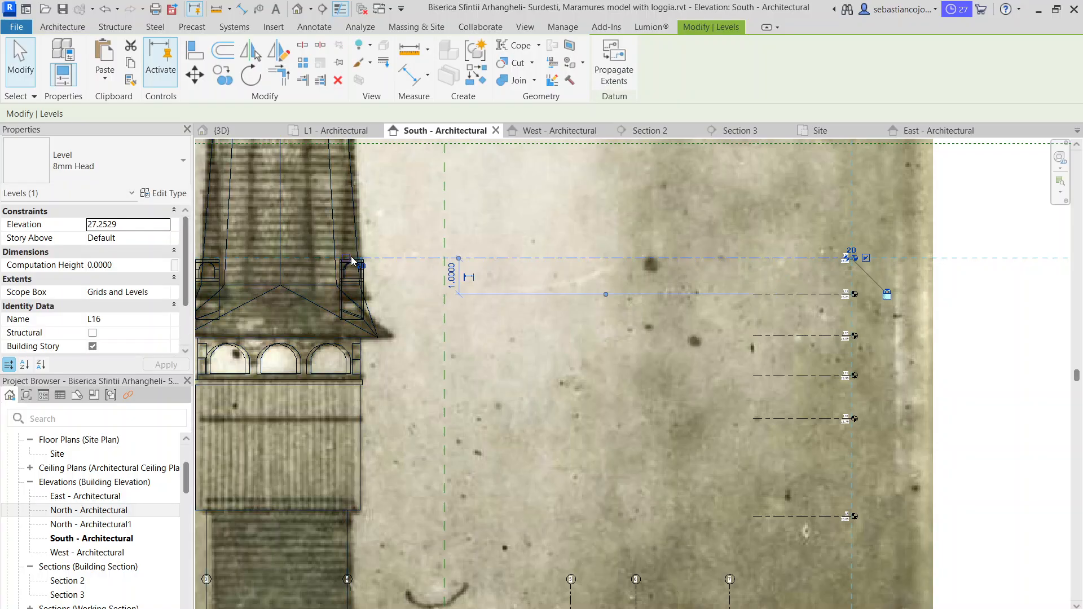
- Lower level L16 to the top edge of the turret, at elevation 27.2113
scroll(364, 259, up, 8)
scroll(471, 246, up, 3)
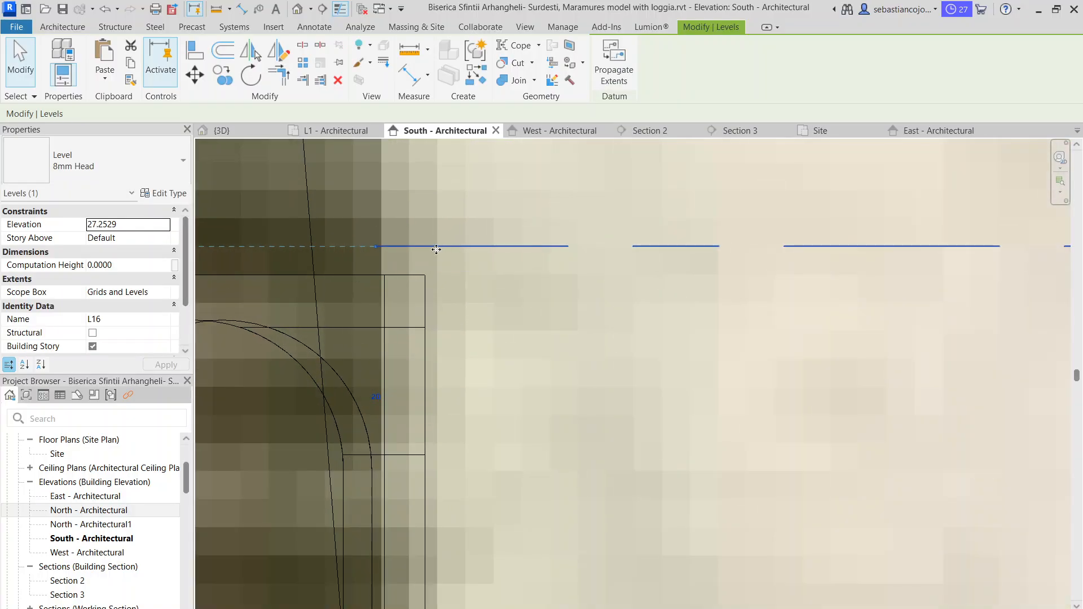
drag(435, 244, 428, 275)
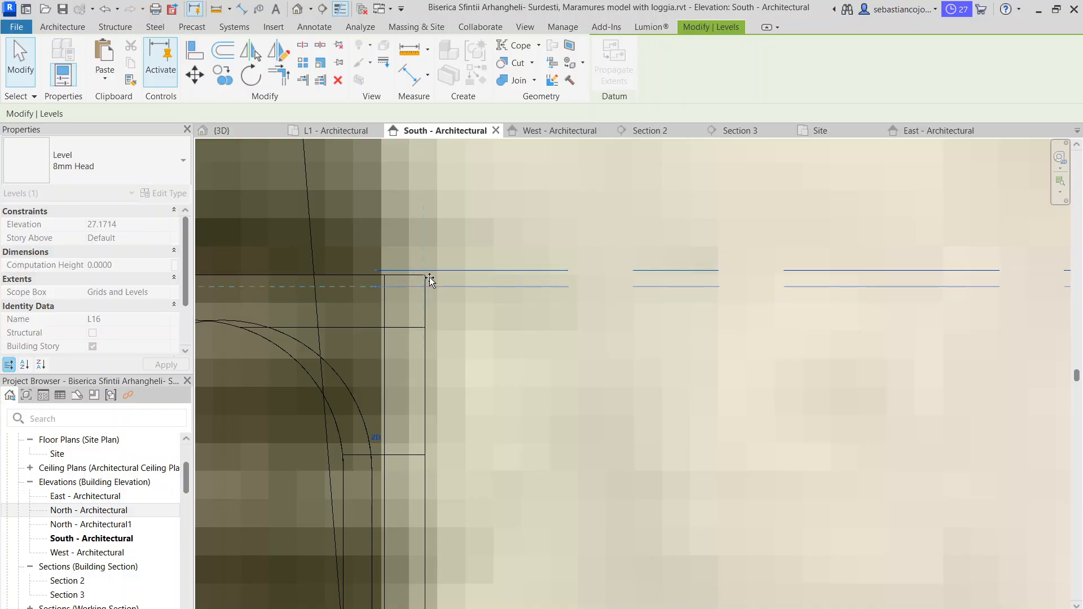
key(Escape)
scroll(443, 273, down, 4)
- Copy level L16 upward by 0.2000 above the turret top
click(457, 271)
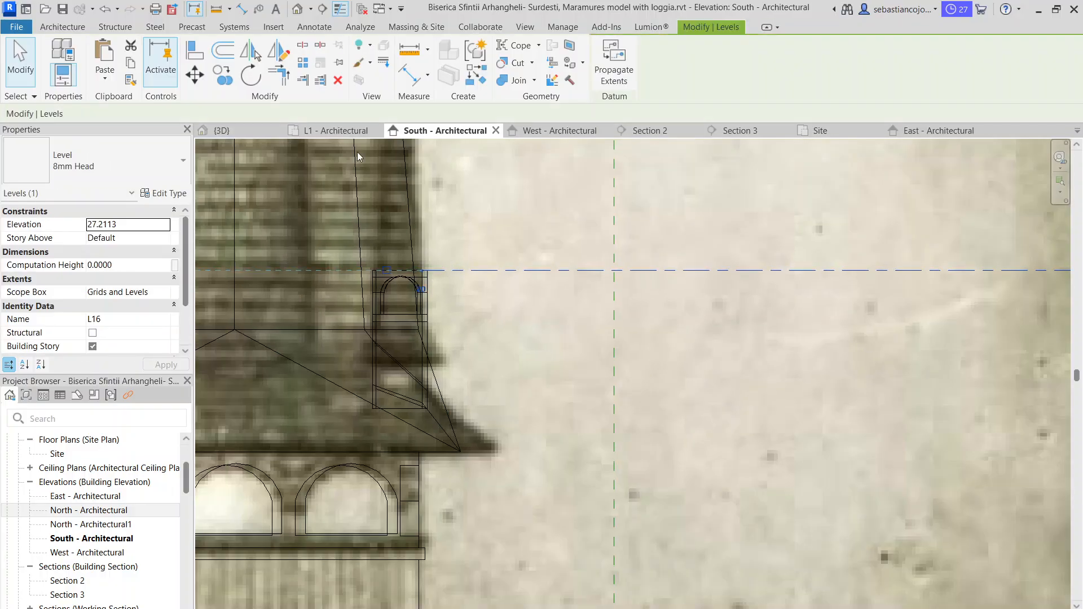
key(c)
key(o)
click(454, 271)
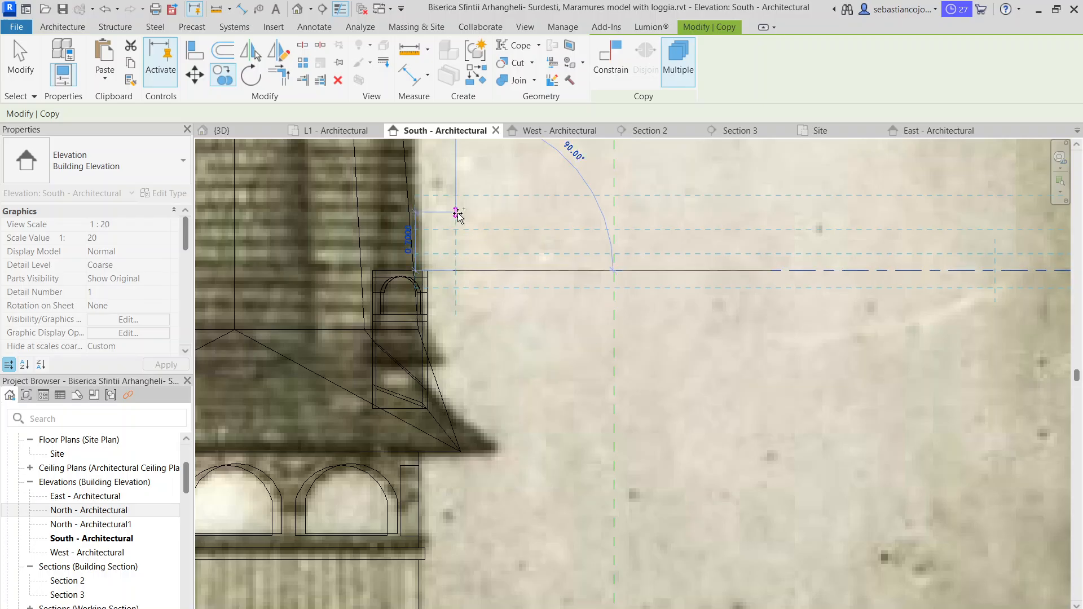
scroll(451, 250, up, 2)
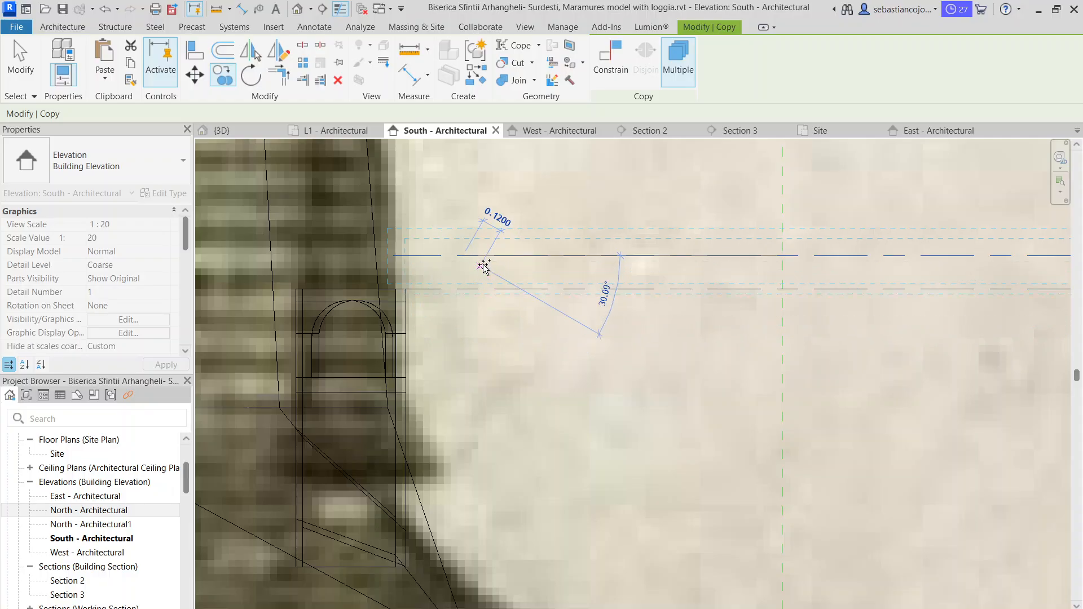
- Place a further level copy 3.9000 above the previous one, near the turret pinnacle's cross in the historical image
scroll(483, 266, down, 2)
scroll(490, 262, down, 2)
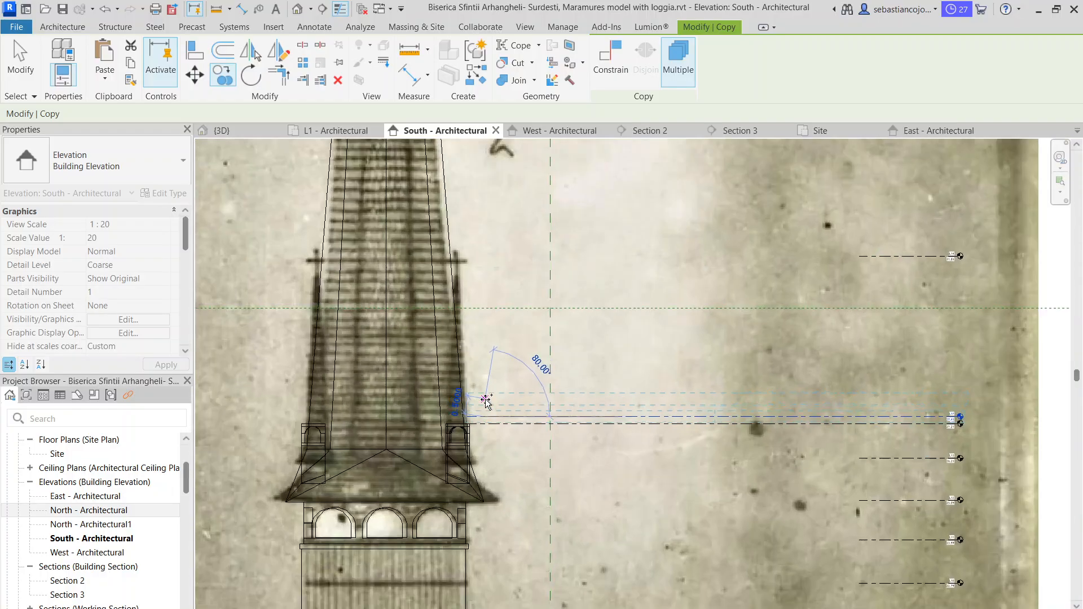
scroll(482, 292, up, 2)
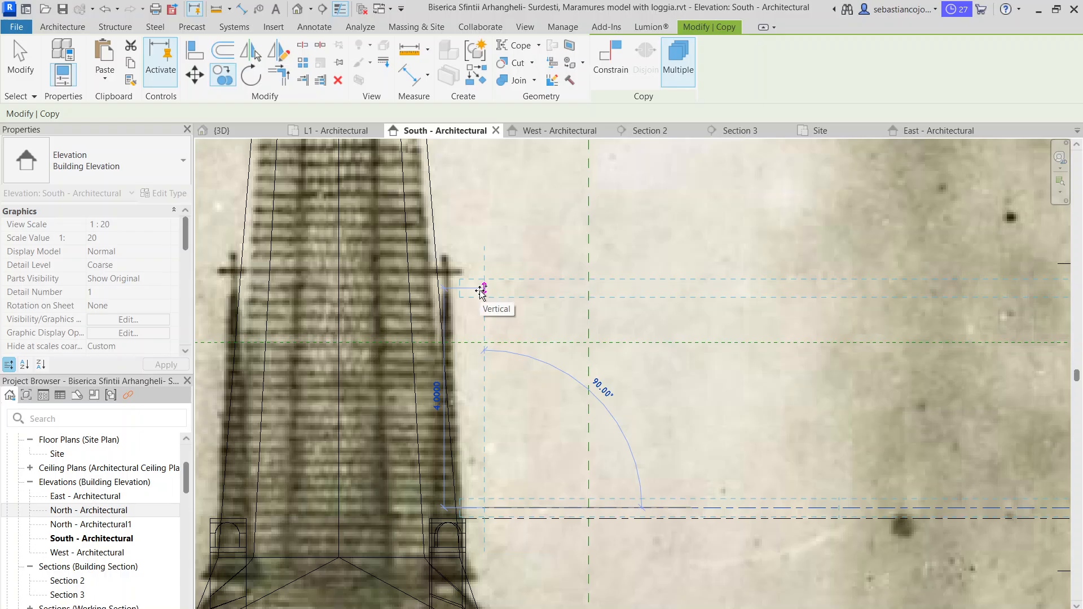
scroll(480, 291, down, 3)
scroll(485, 316, up, 1)
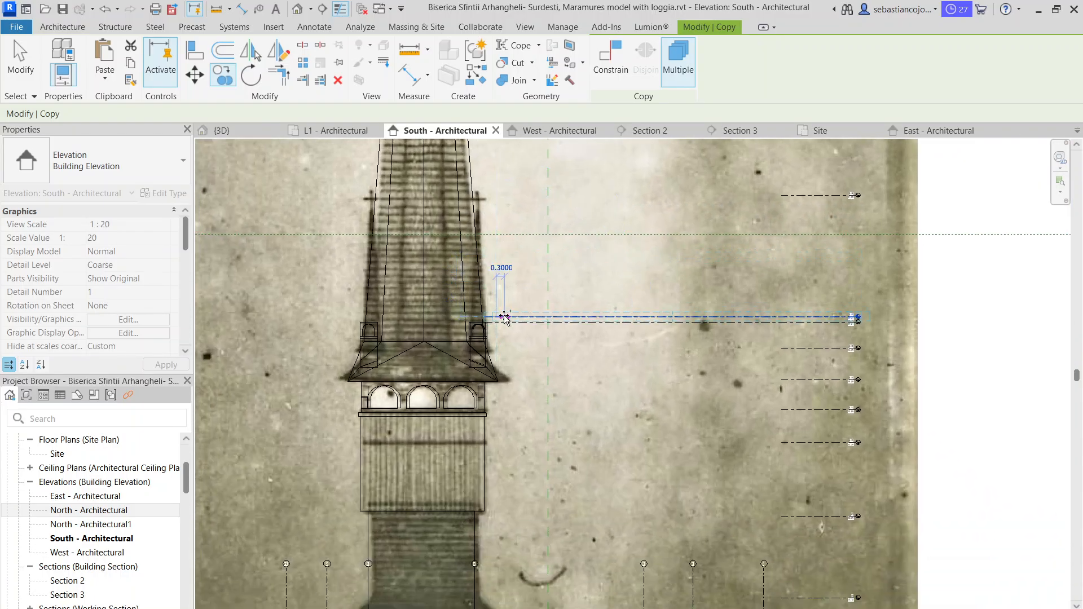
scroll(505, 310, up, 3)
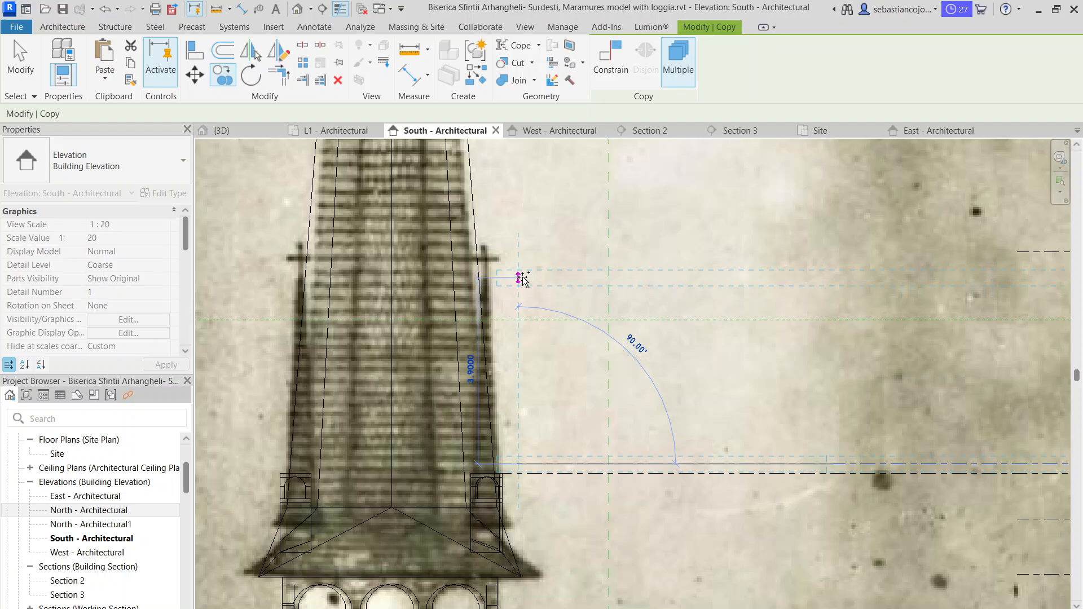
click(520, 278)
scroll(527, 318, down, 3)
key(Escape)
key(Escape)
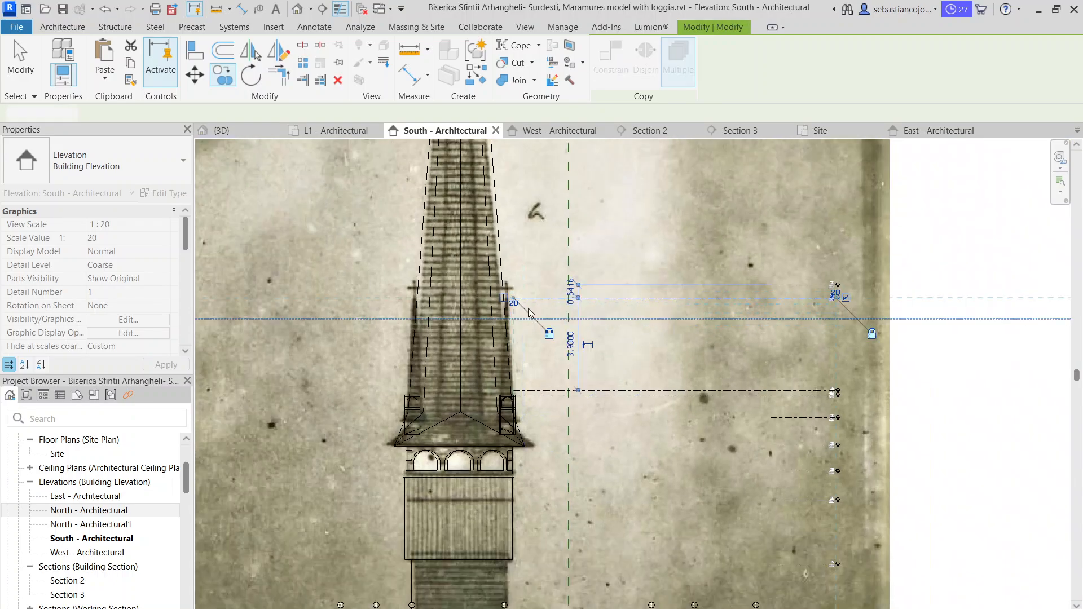
- Move level L16 down to elevation 26.1113, matching the turret's lower dark edge in the historical image
scroll(540, 414, up, 3)
middle_drag(539, 418, 540, 282)
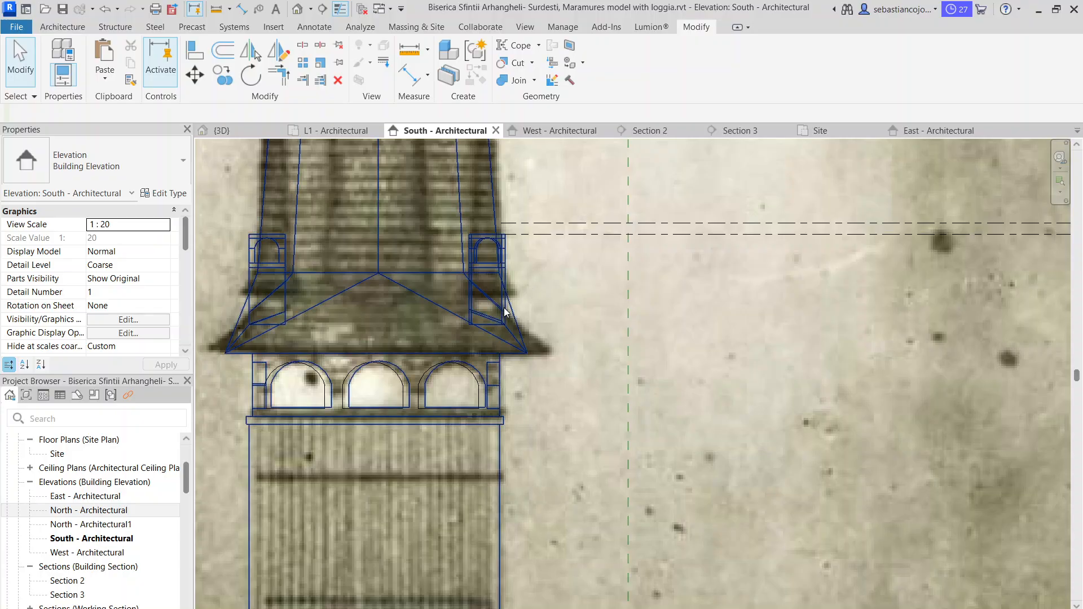
scroll(496, 296, up, 2)
scroll(496, 296, up, 1)
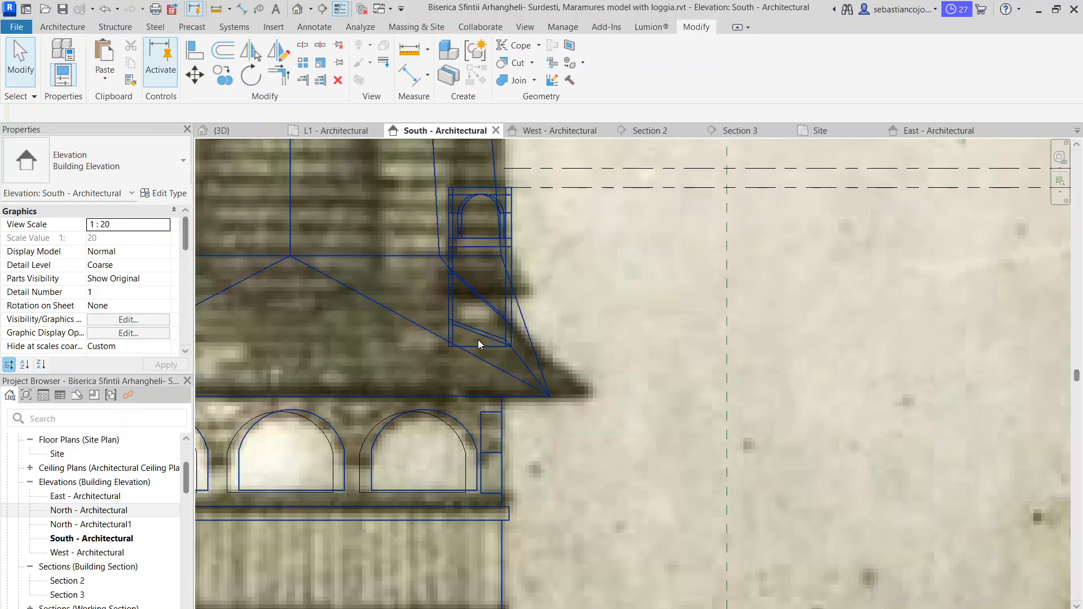
scroll(478, 340, down, 1)
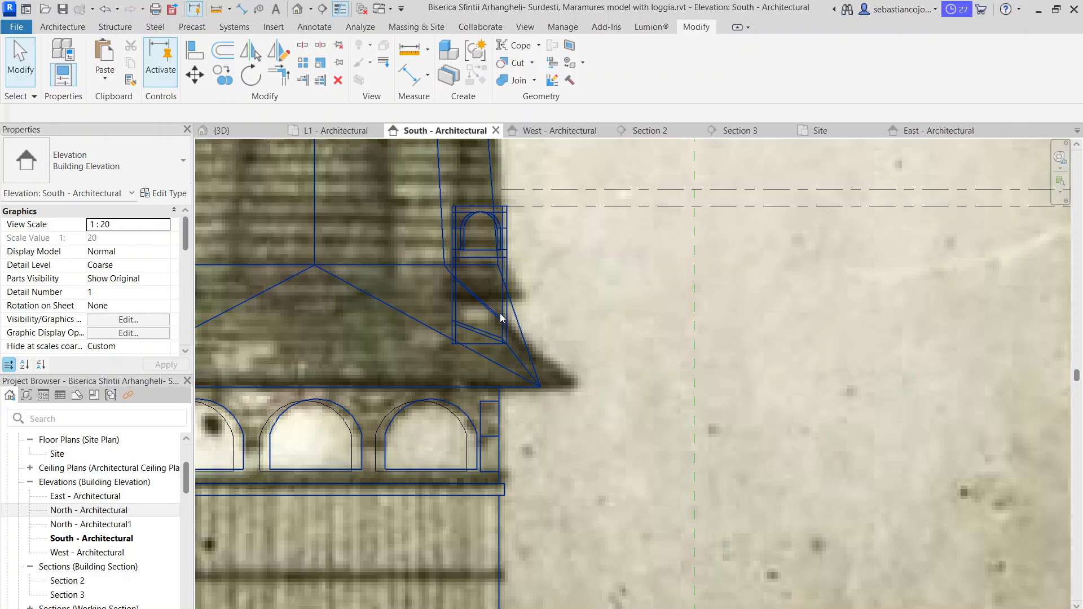
scroll(522, 286, down, 3)
scroll(550, 268, up, 1)
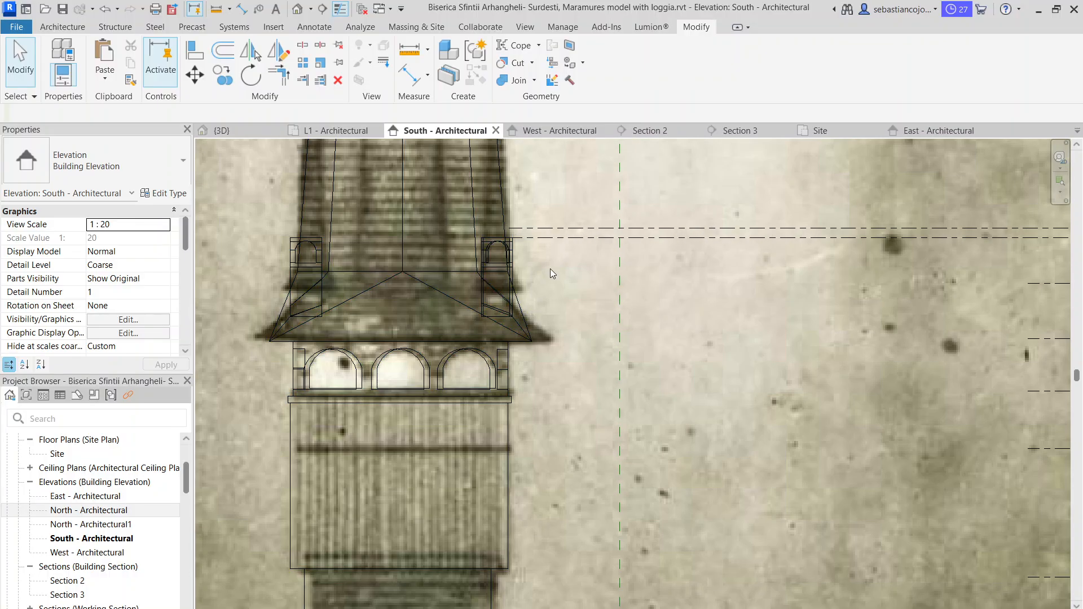
click(564, 233)
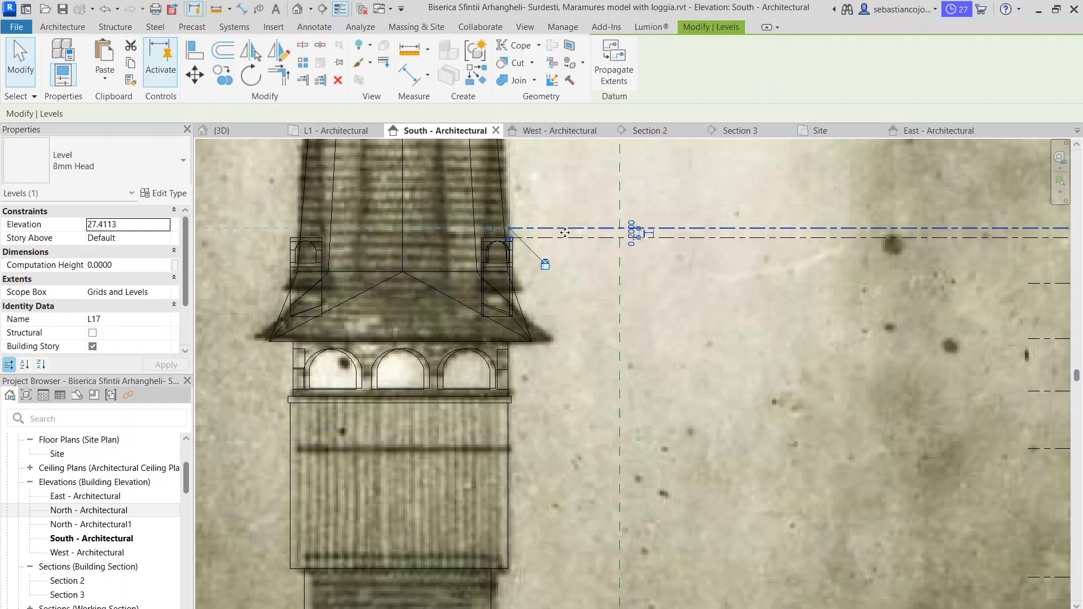
click(553, 243)
scroll(553, 244, up, 2)
click(552, 239)
drag(553, 239, 553, 323)
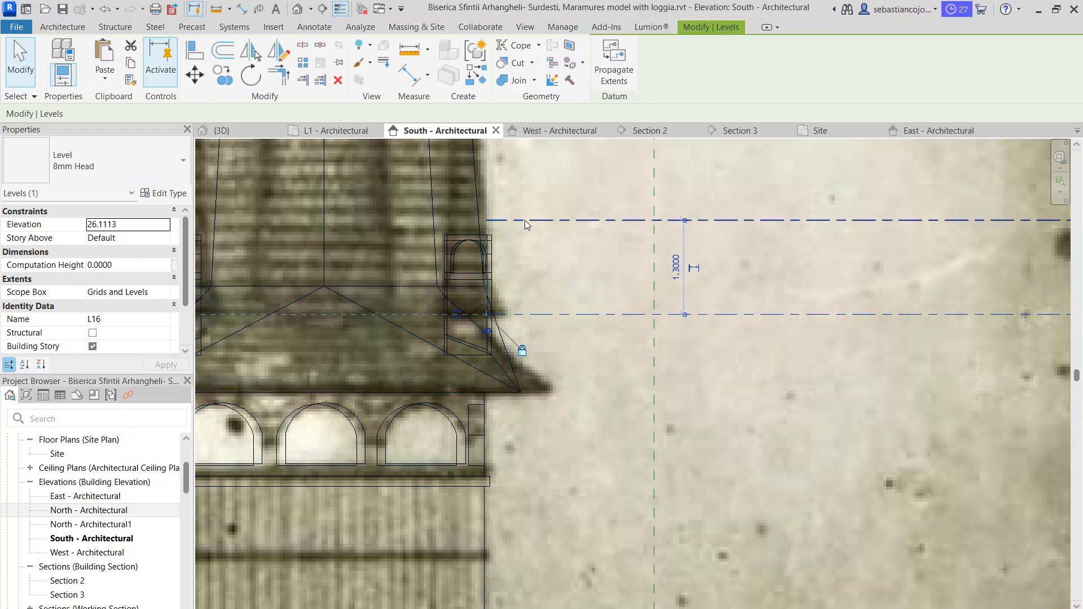
- Move level L17 down to elevation 26.5113, 0.4000 above level L16
scroll(525, 220, up, 1)
drag(522, 216, 519, 294)
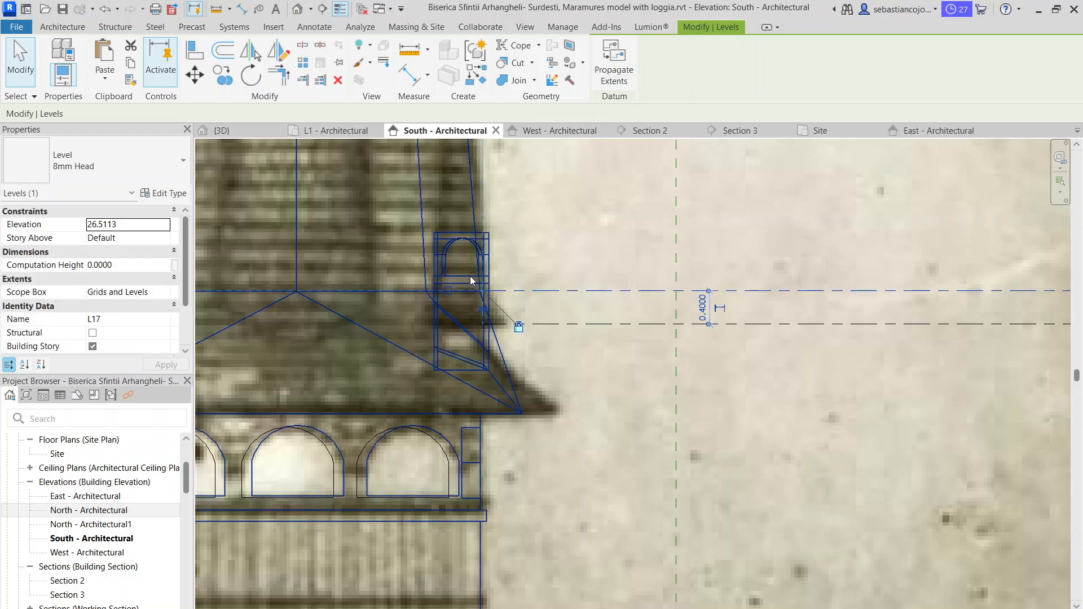
click(536, 349)
scroll(435, 271, down, 2)
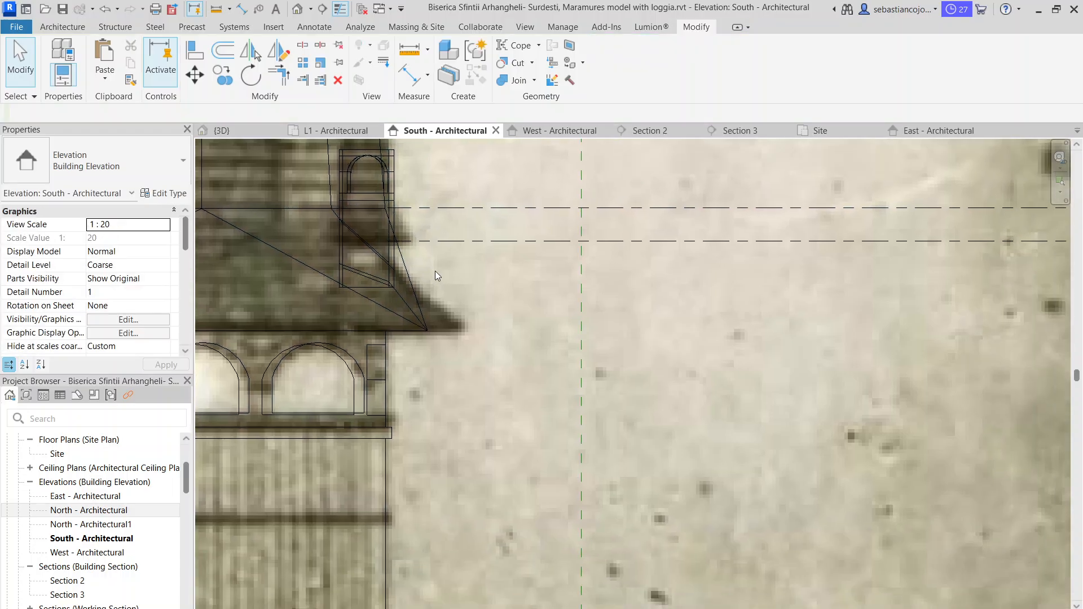
- Copy level L16 about 0.32 downward, onto the sloping edge of the main tower roof
click(455, 243)
scroll(447, 269, down, 2)
scroll(448, 269, up, 3)
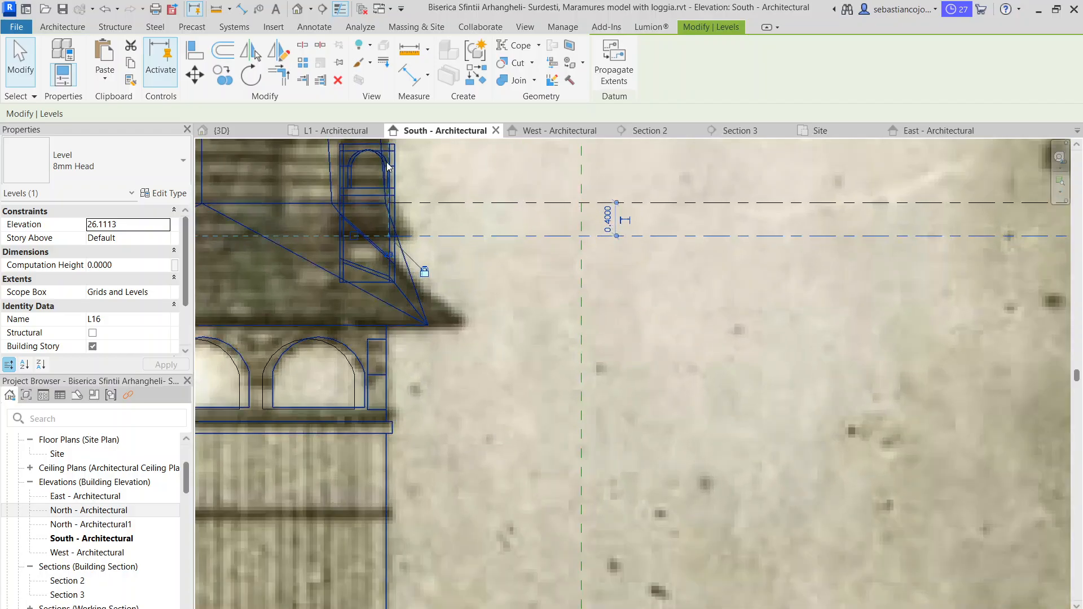
click(223, 75)
click(405, 236)
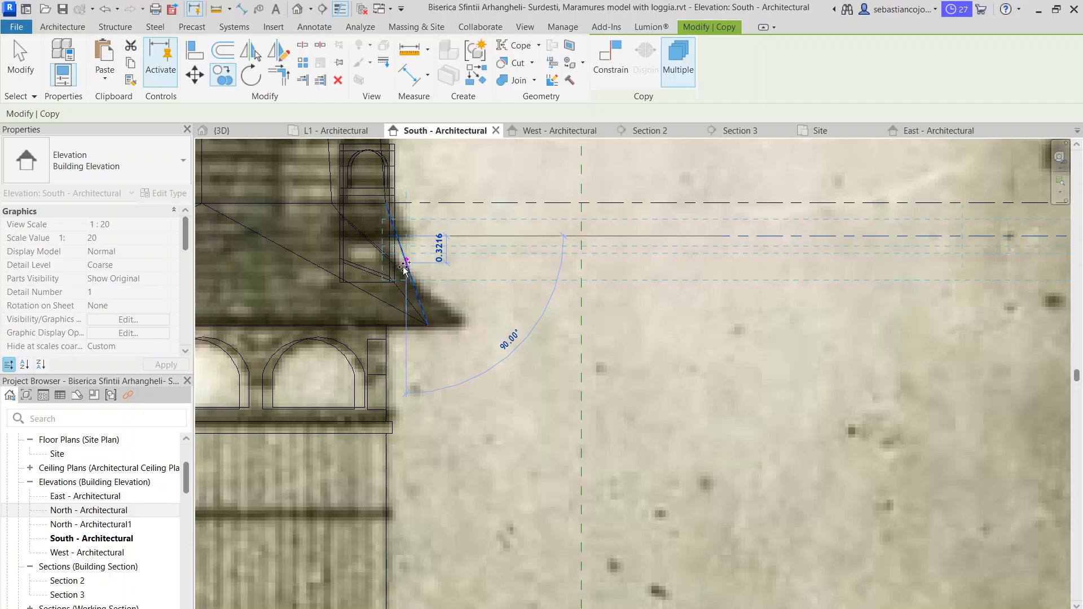
click(405, 262)
scroll(410, 260, up, 3)
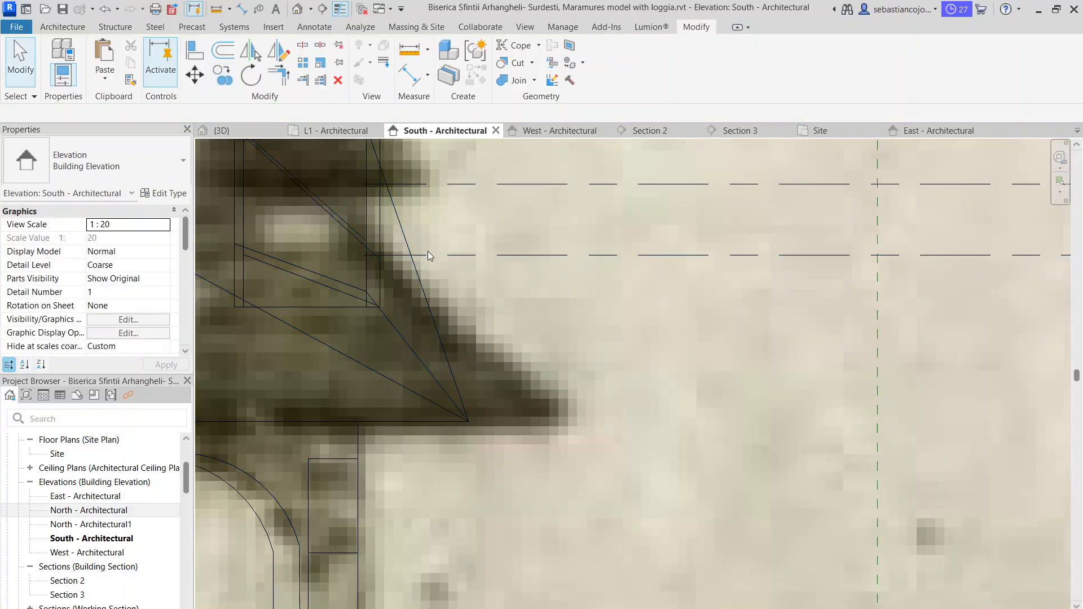
scroll(423, 257, down, 5)
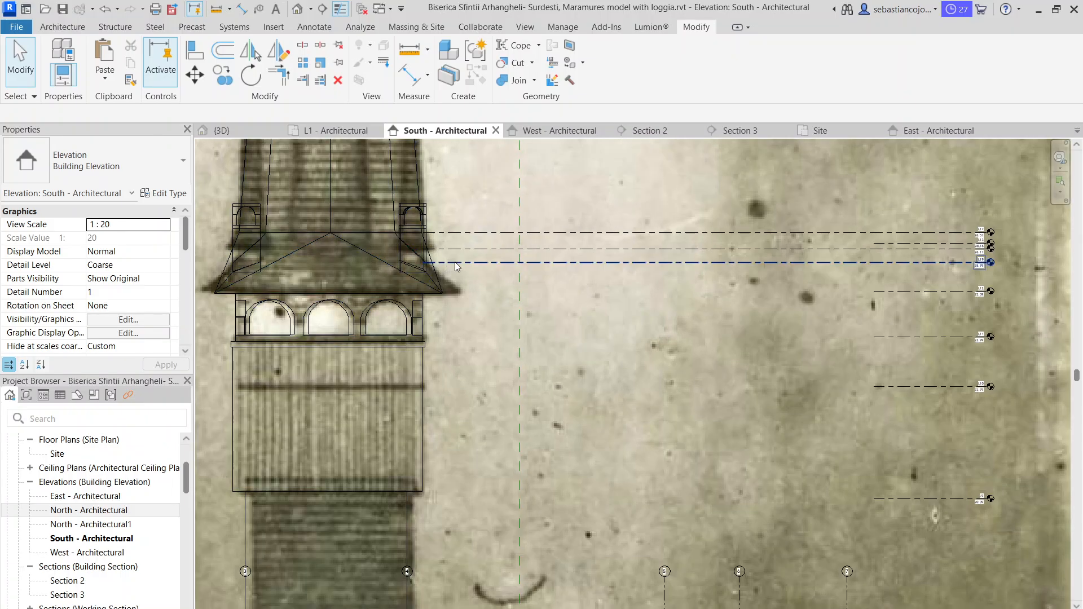
- Stretch level L19's line across the full width of the tower and open the turret's generic model for in-place editing
click(429, 263)
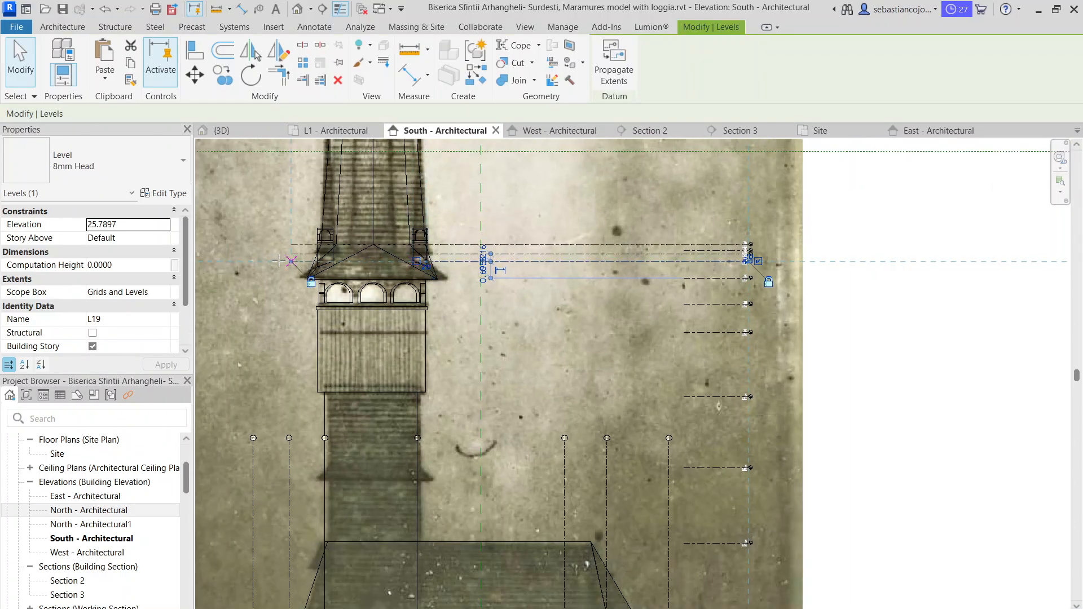
key(Escape)
scroll(429, 235, up, 3)
scroll(419, 219, up, 3)
click(419, 219)
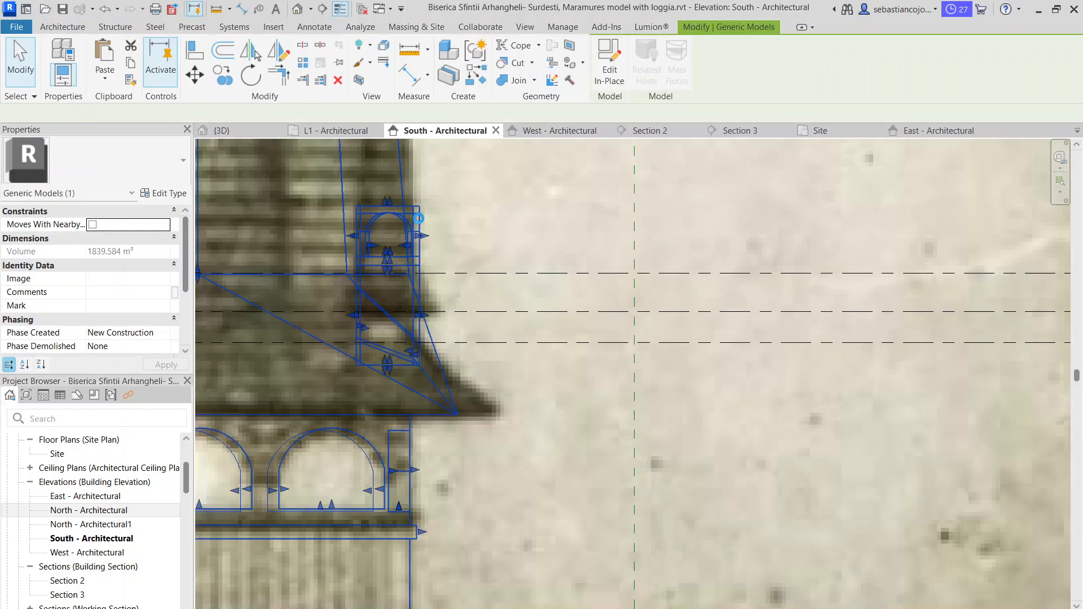
double_click(418, 219)
scroll(388, 272, up, 2)
- Shorten both overlapping turret base extrusions down to level L19, giving each an Extrusion End of 0.2321
click(432, 295)
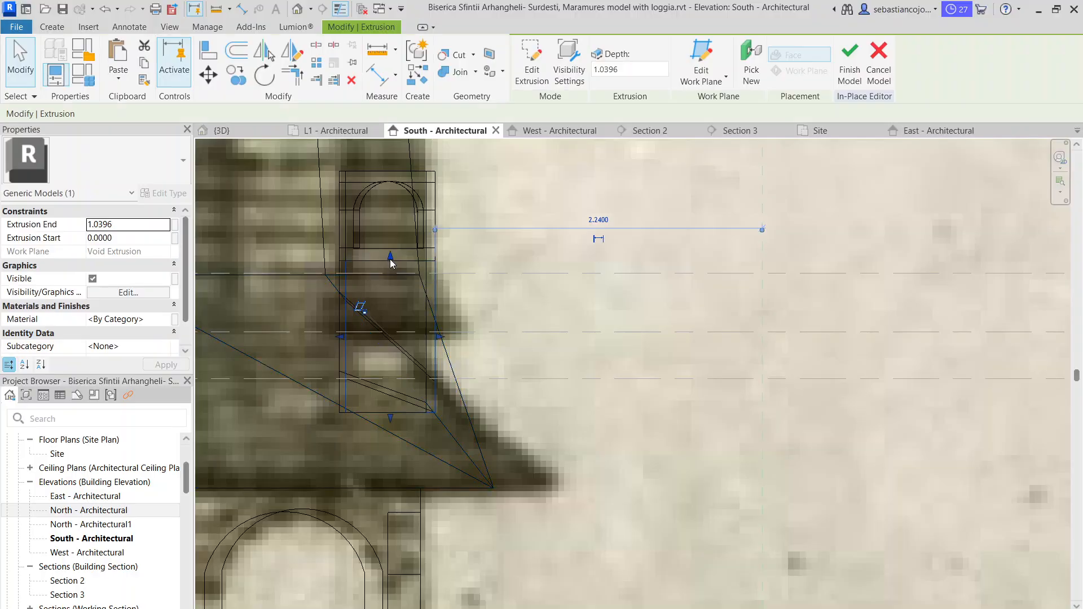
drag(390, 264, 388, 376)
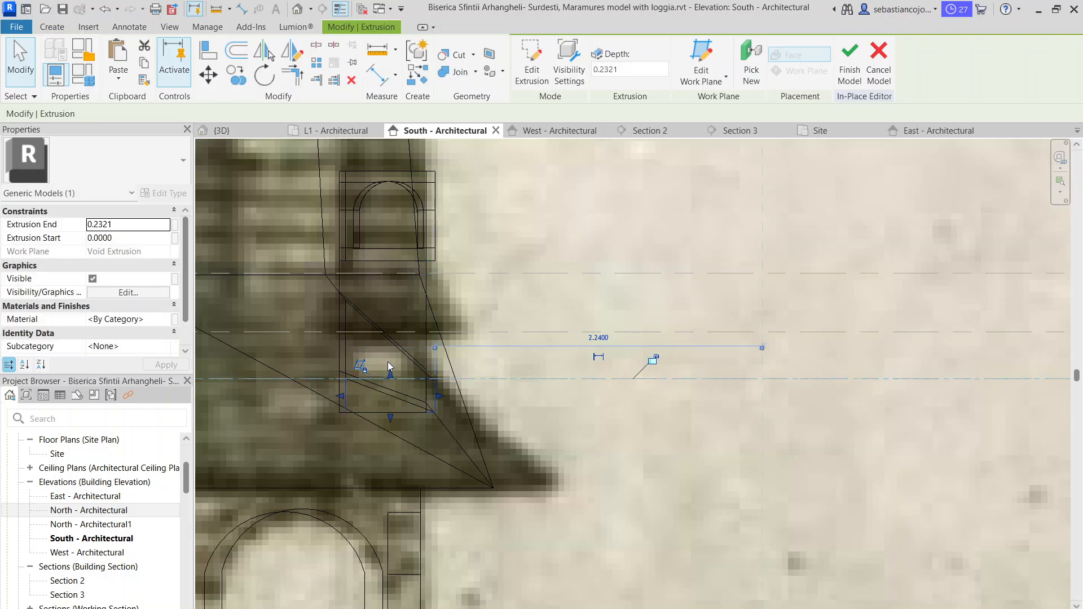
key(Escape)
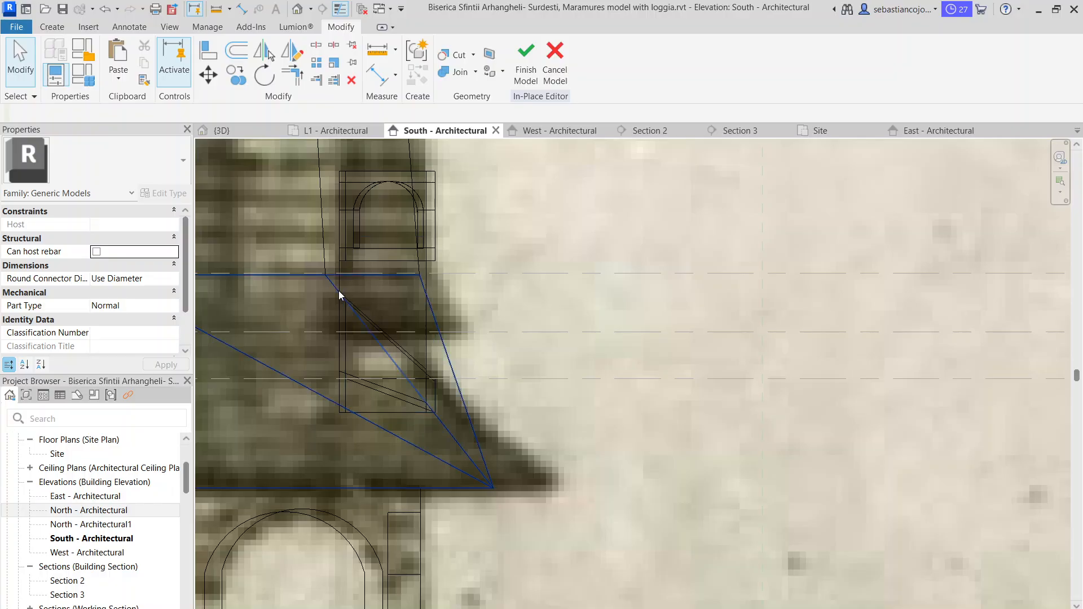
click(429, 273)
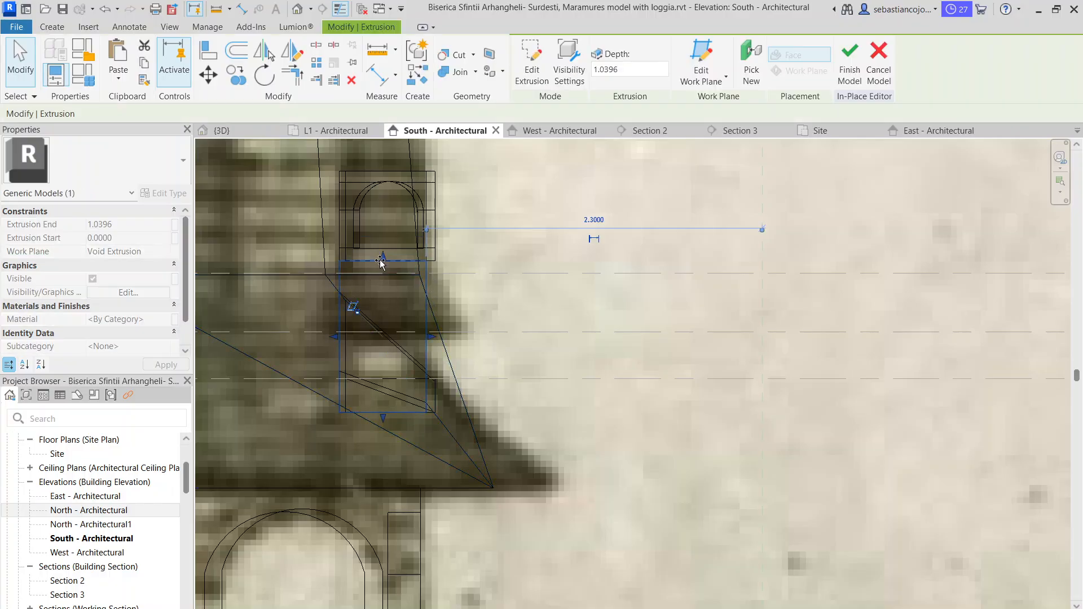
drag(383, 336, 384, 374)
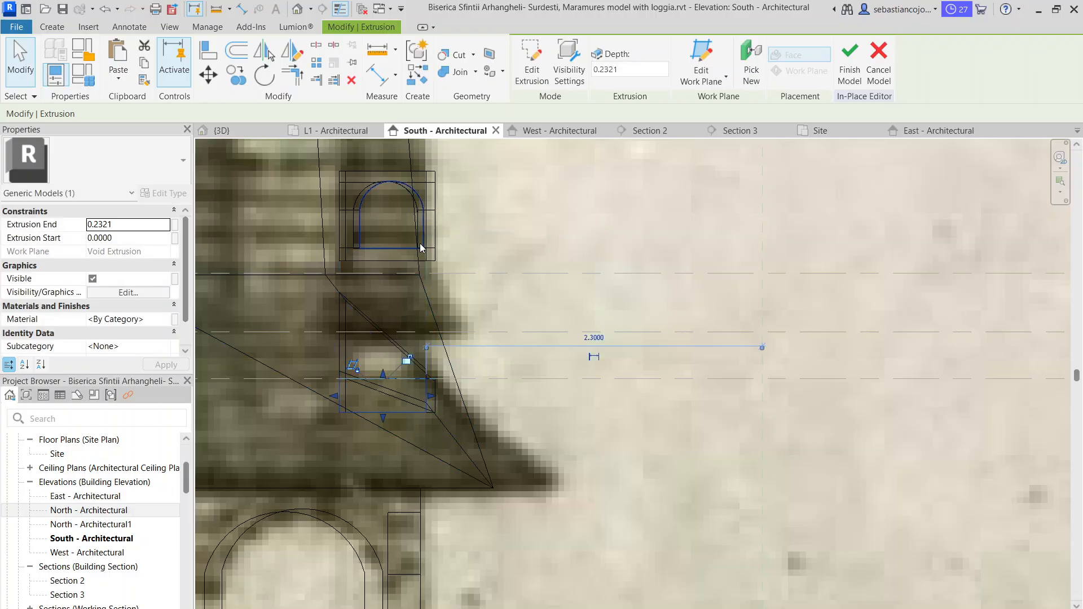
- In the 3D view, extend the front turret's box down to its shortened base, with an Extrusion Start of -0.8076
scroll(404, 267, down, 3)
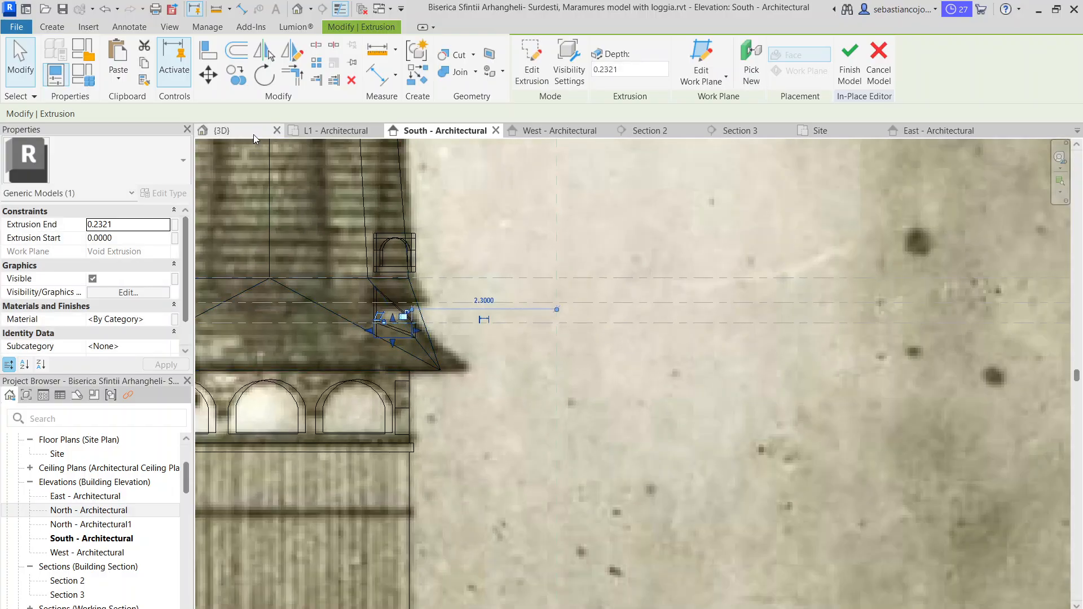
click(253, 134)
scroll(587, 334, up, 6)
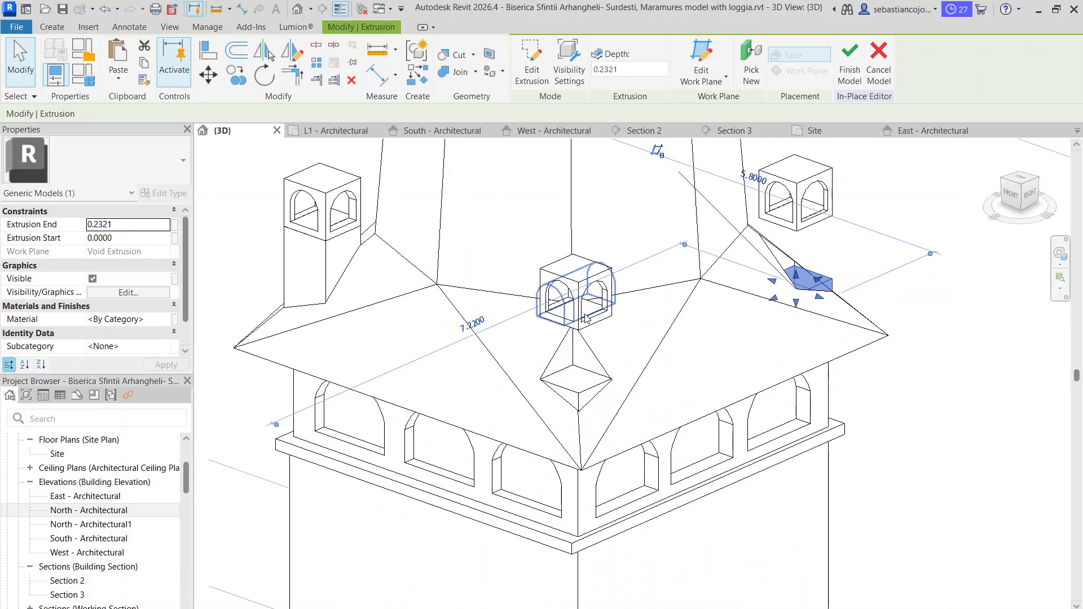
scroll(586, 331, up, 2)
click(584, 328)
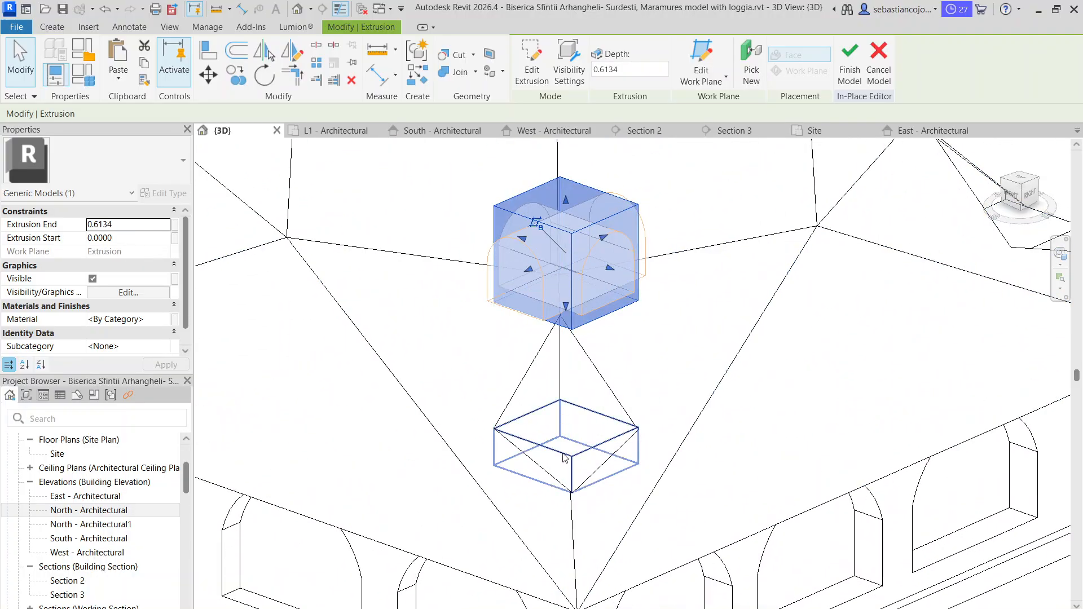
scroll(563, 452, up, 1)
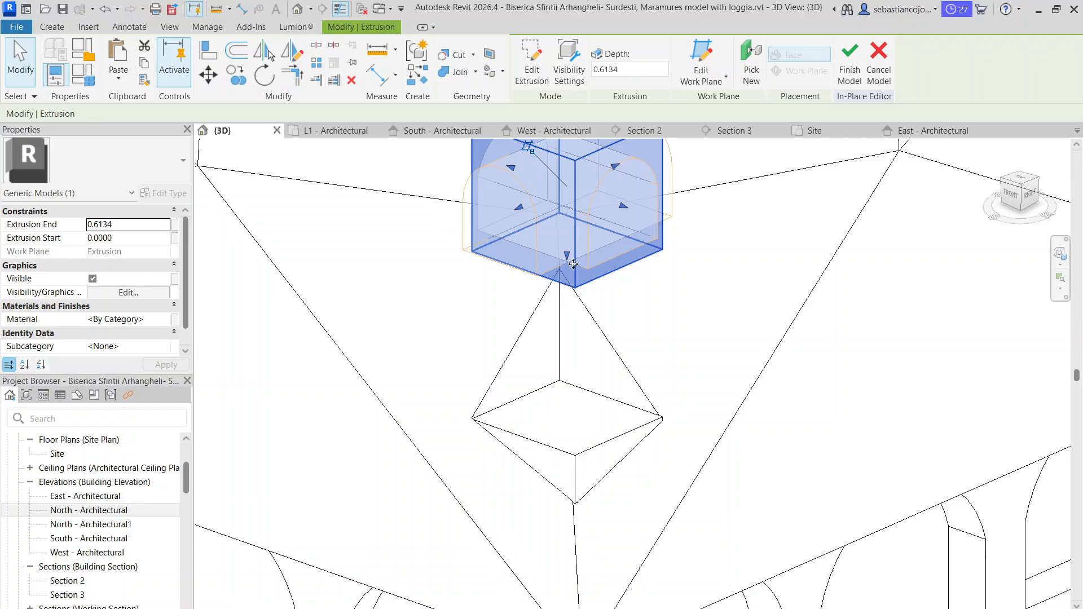
drag(573, 264, 573, 424)
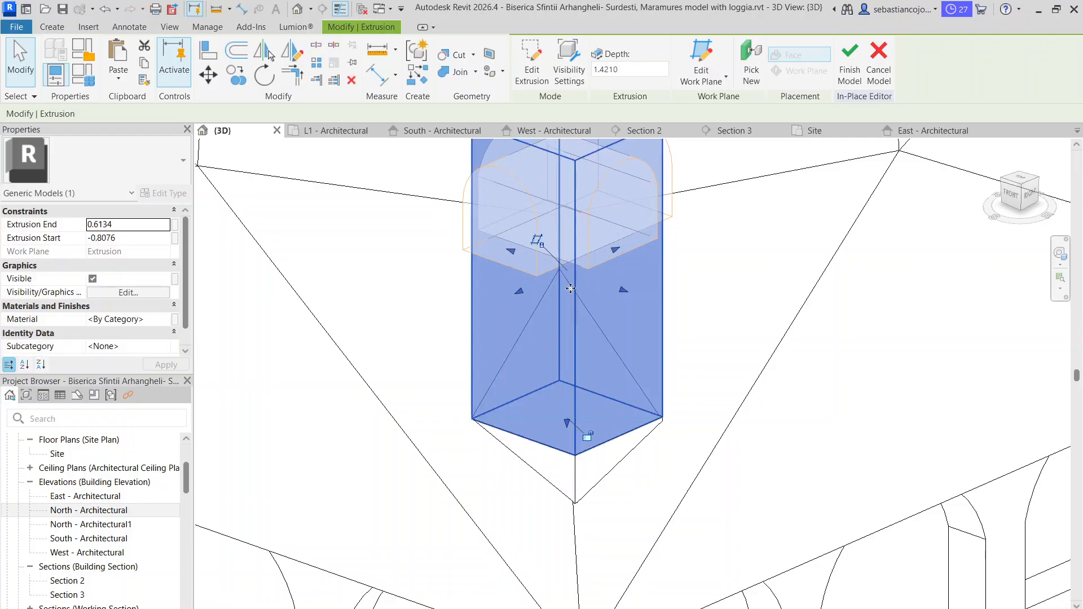
key(ctrl+z)
- In the South elevation, move the two arched void extrusions of the overlapping turrets down to level L19
click(540, 260)
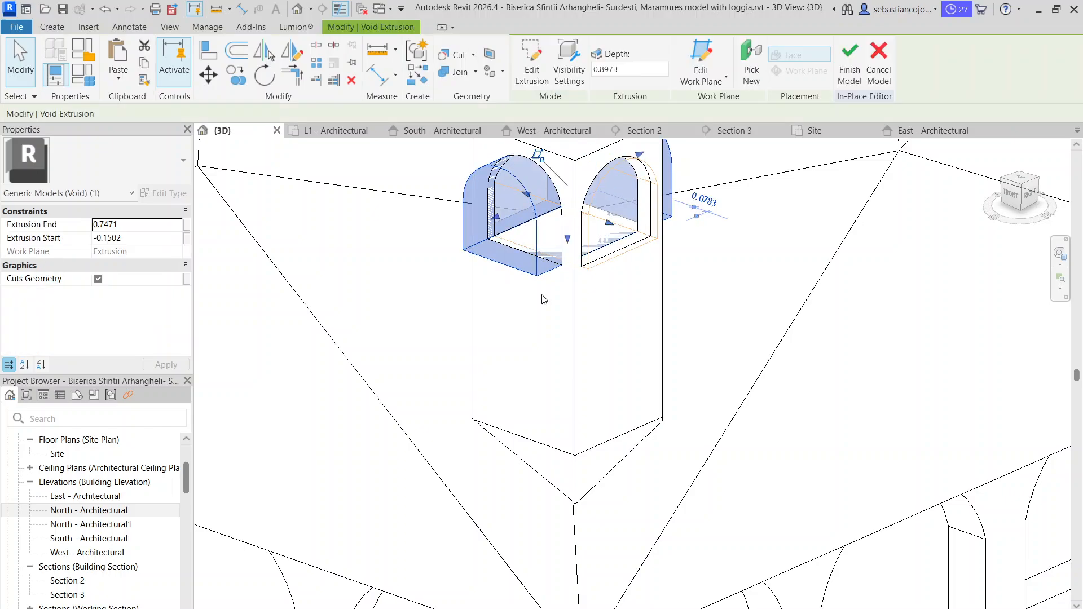
scroll(545, 297, down, 3)
scroll(563, 339, up, 2)
scroll(564, 357, up, 1)
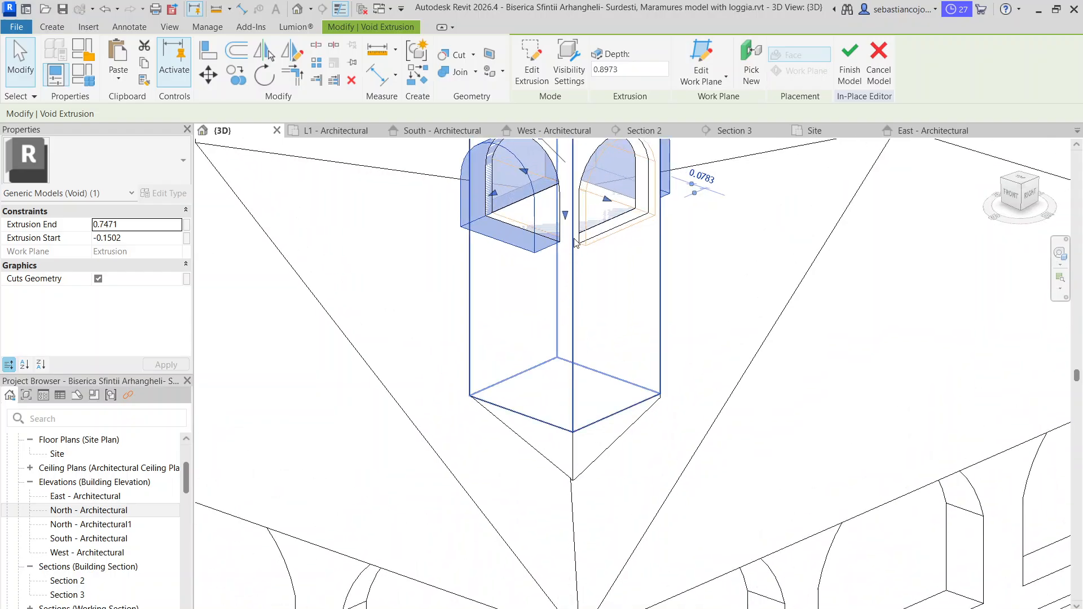
scroll(553, 333, down, 2)
click(451, 130)
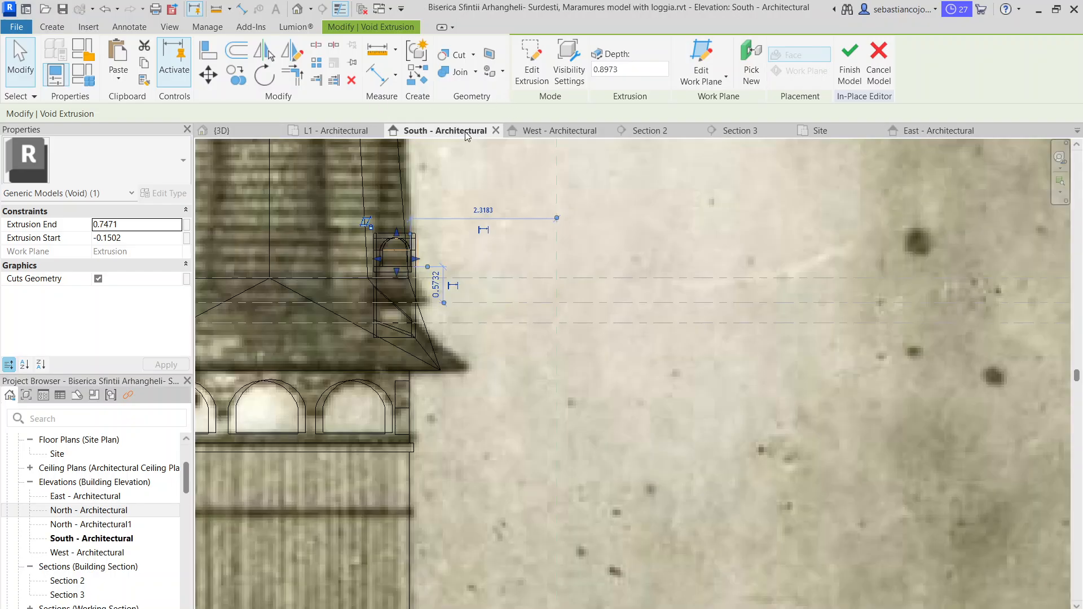
scroll(411, 269, up, 4)
key(Escape)
scroll(411, 269, up, 1)
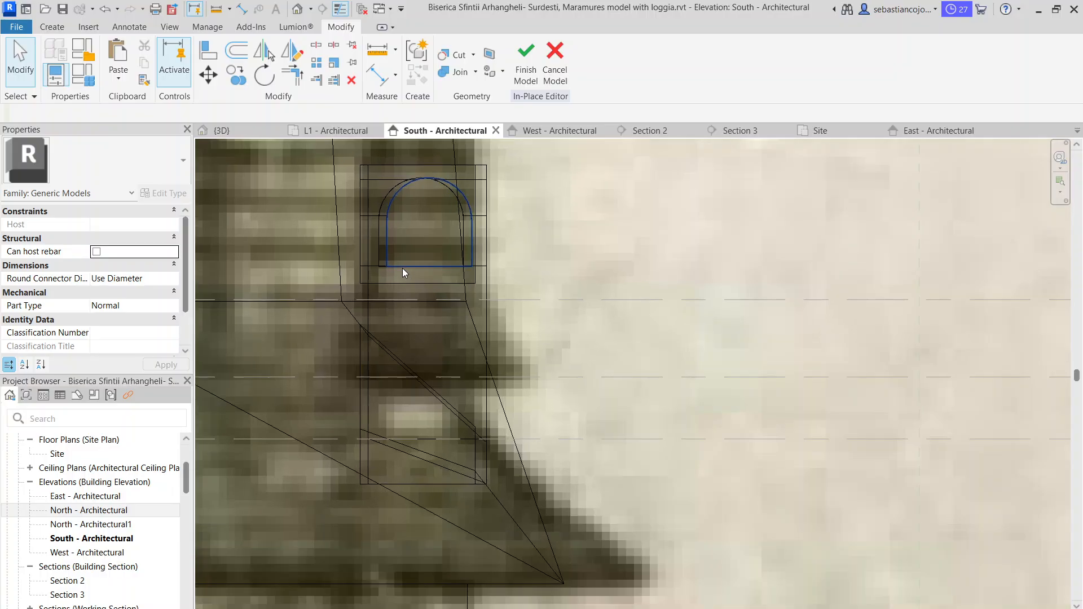
click(388, 187)
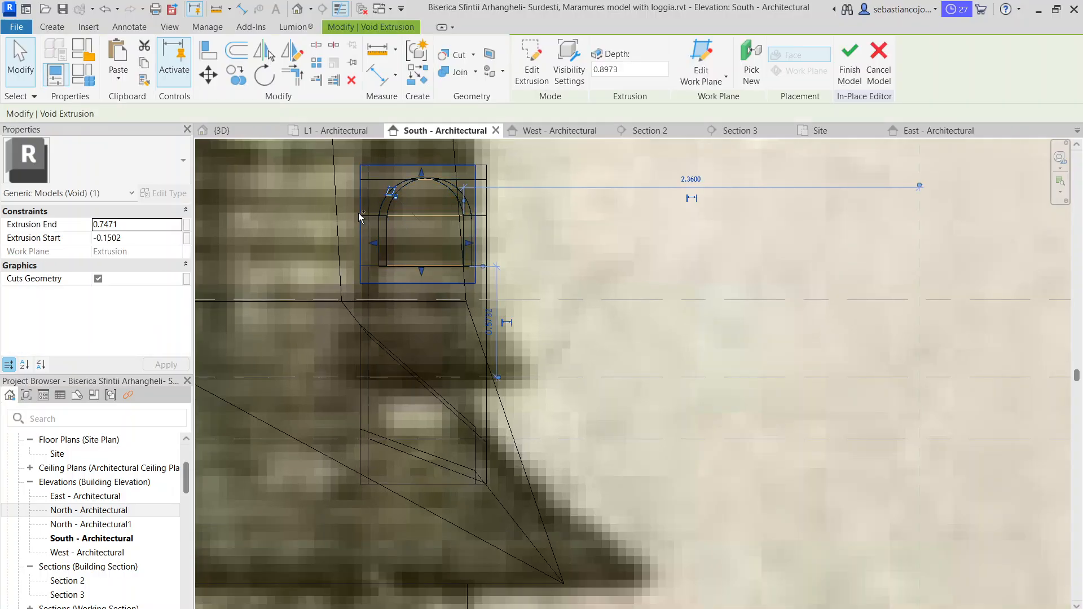
scroll(374, 222, up, 2)
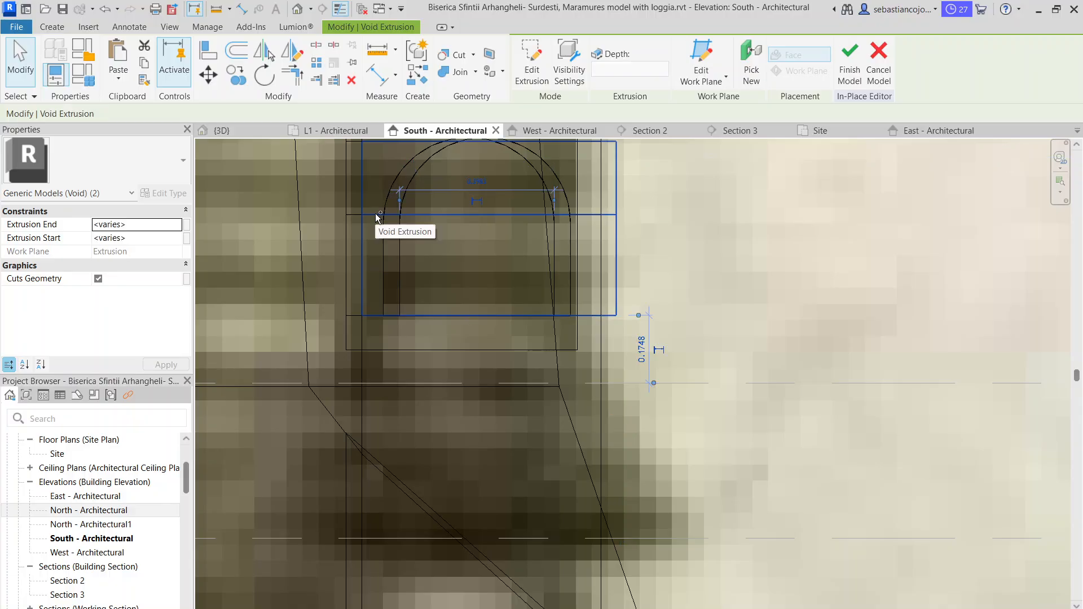
ctrl+click(377, 218)
scroll(418, 260, down, 3)
drag(421, 289, 430, 389)
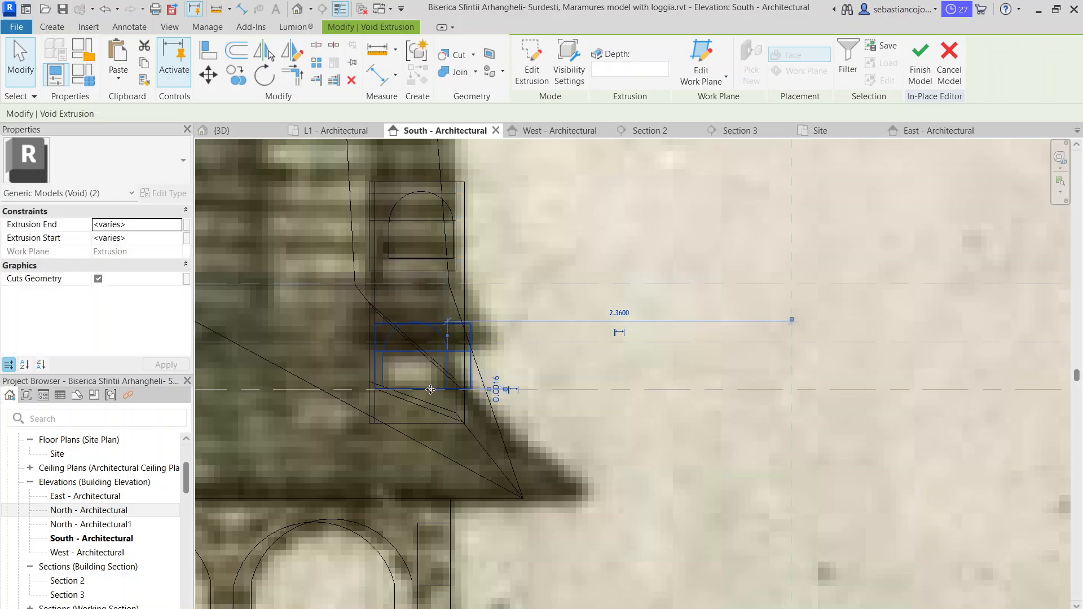
scroll(398, 259, up, 1)
scroll(398, 258, down, 3)
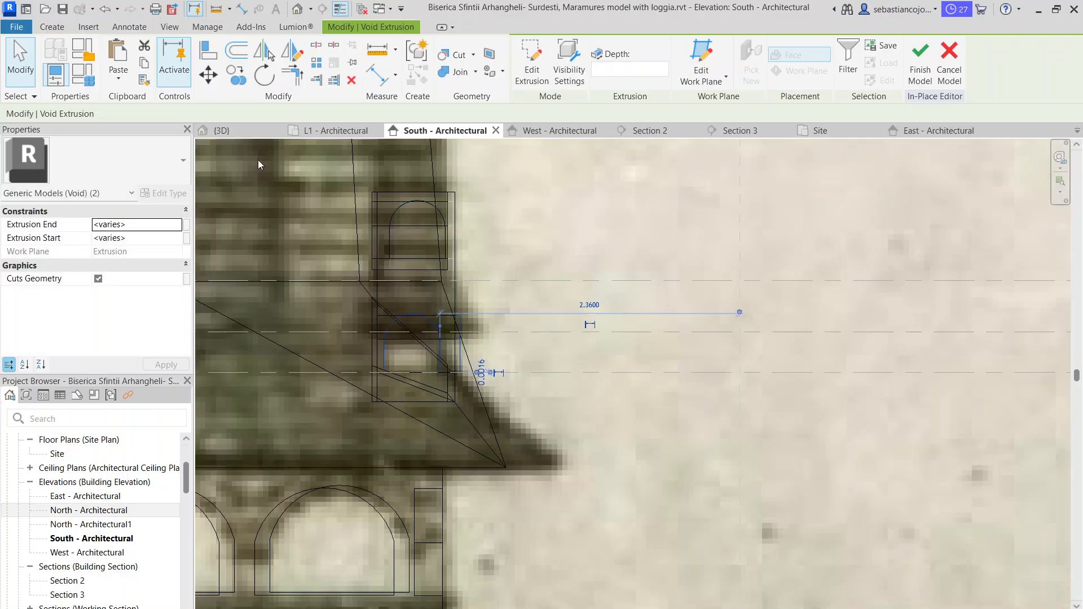
- In the 3D view, move the front turret's remaining arched void down beside the arch already lowered
click(255, 131)
scroll(523, 268, up, 2)
scroll(524, 268, down, 2)
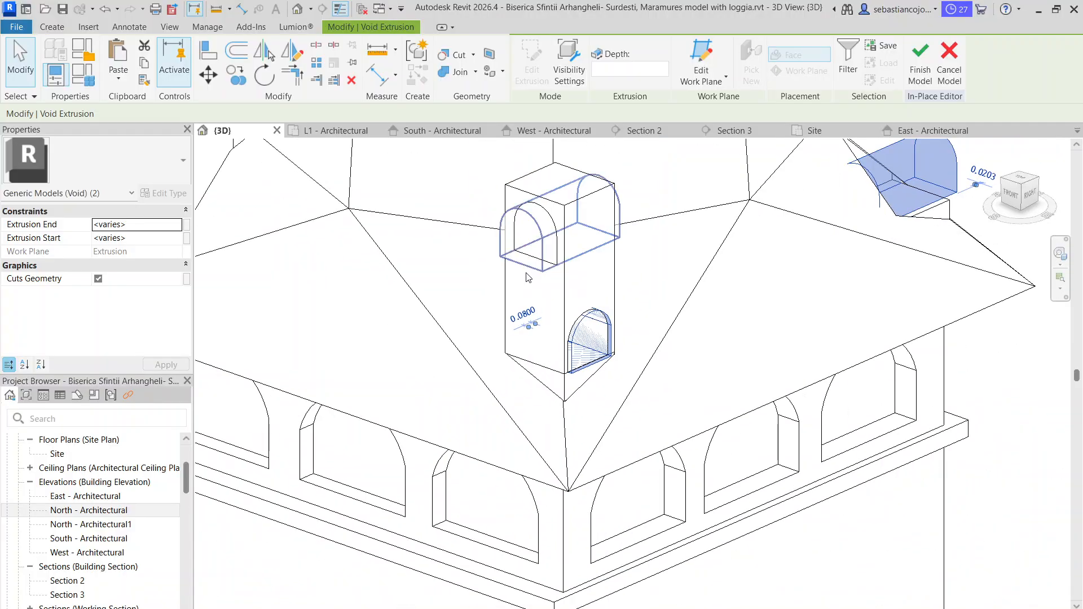
drag(527, 271, 529, 373)
scroll(541, 282, down, 2)
- Lower the top of the front turret's box extrusion to just above its lowered arches
click(553, 228)
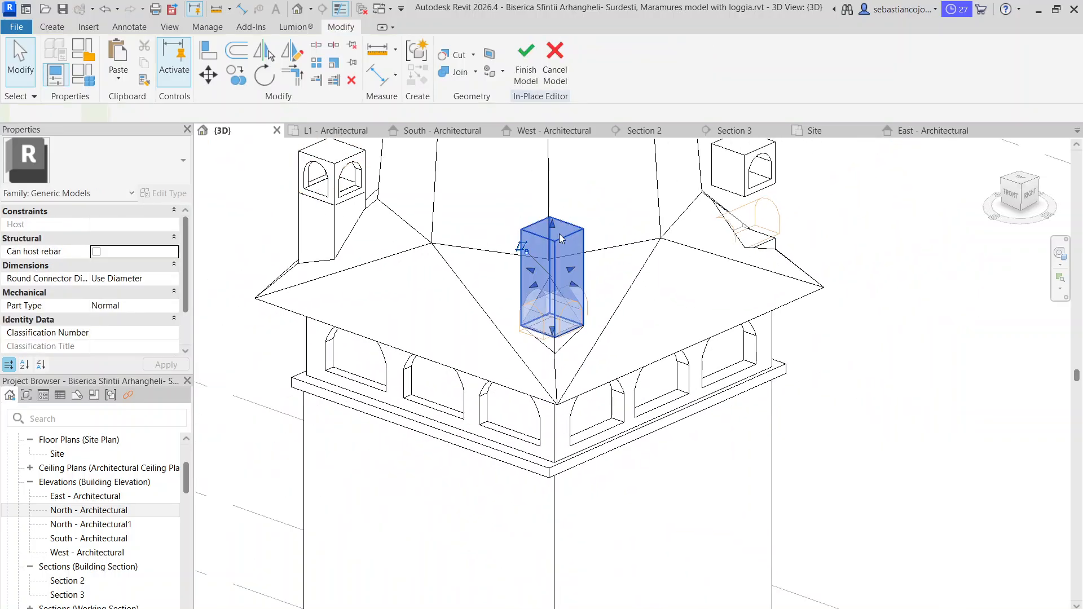
scroll(553, 228, up, 2)
drag(553, 228, 556, 330)
click(621, 315)
scroll(617, 333, down, 3)
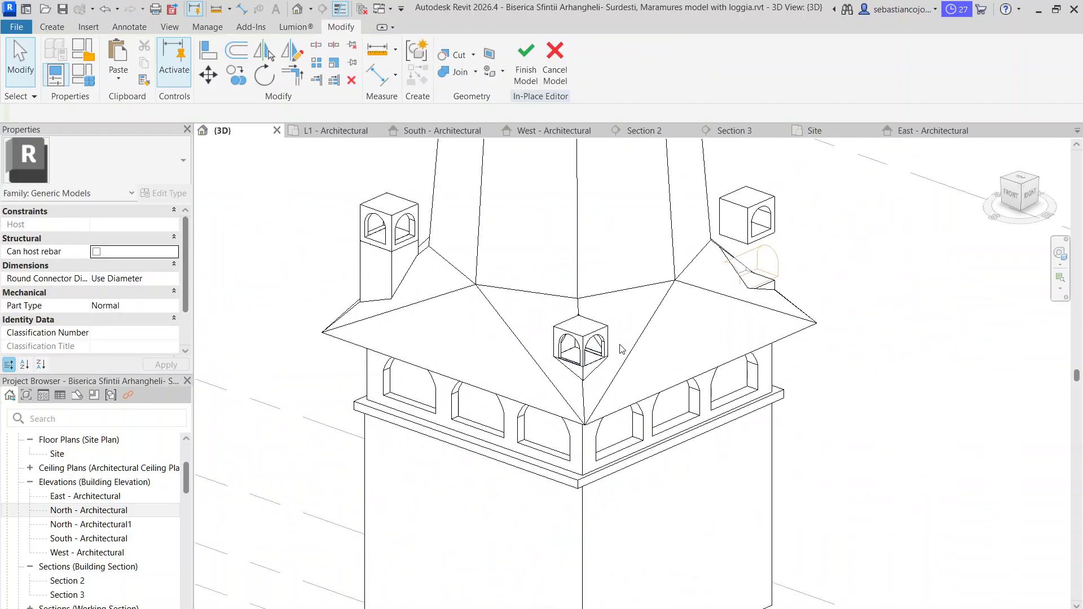
- Extend the box of the neighbouring right-back corner turret down to its shortened base, with an Extrusion Start of -0.8076
scroll(498, 331, up, 2)
scroll(654, 301, down, 3)
shift+middle_drag(654, 301, 598, 226)
scroll(597, 225, up, 3)
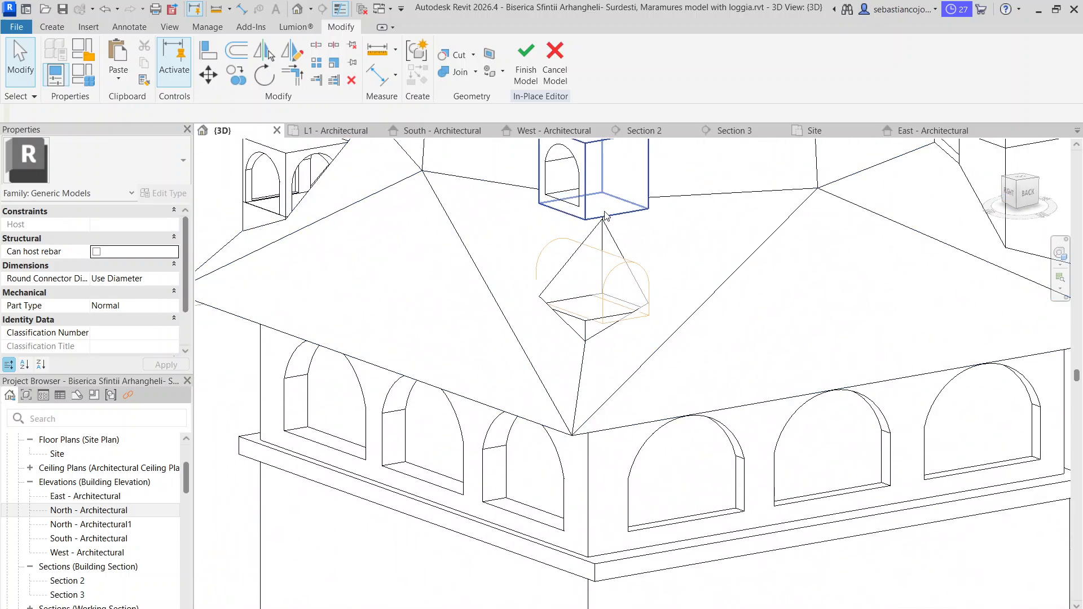
click(601, 298)
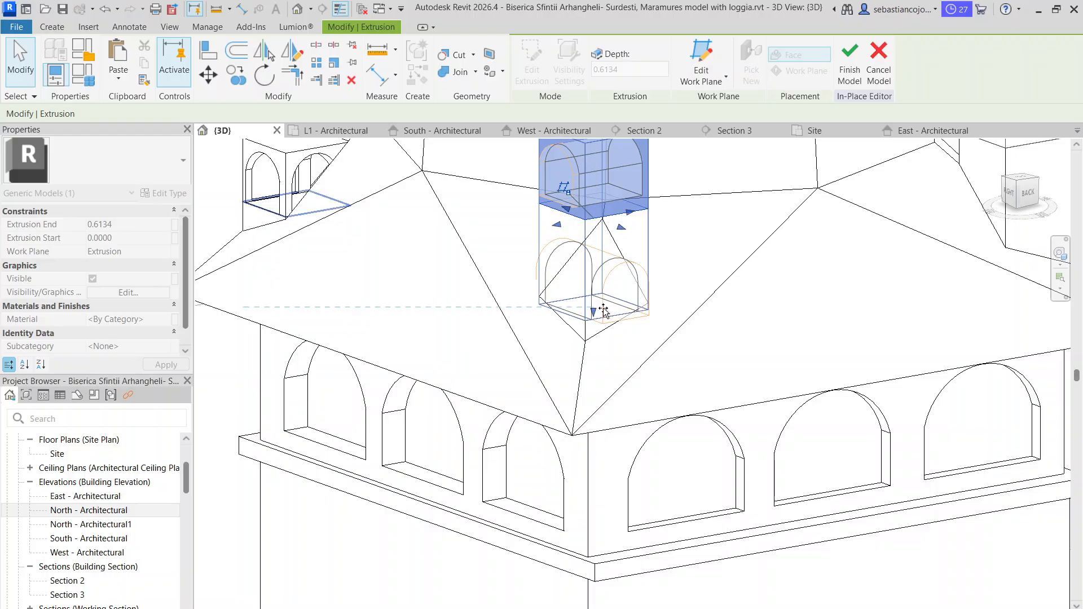
drag(603, 309, 574, 210)
key(Escape)
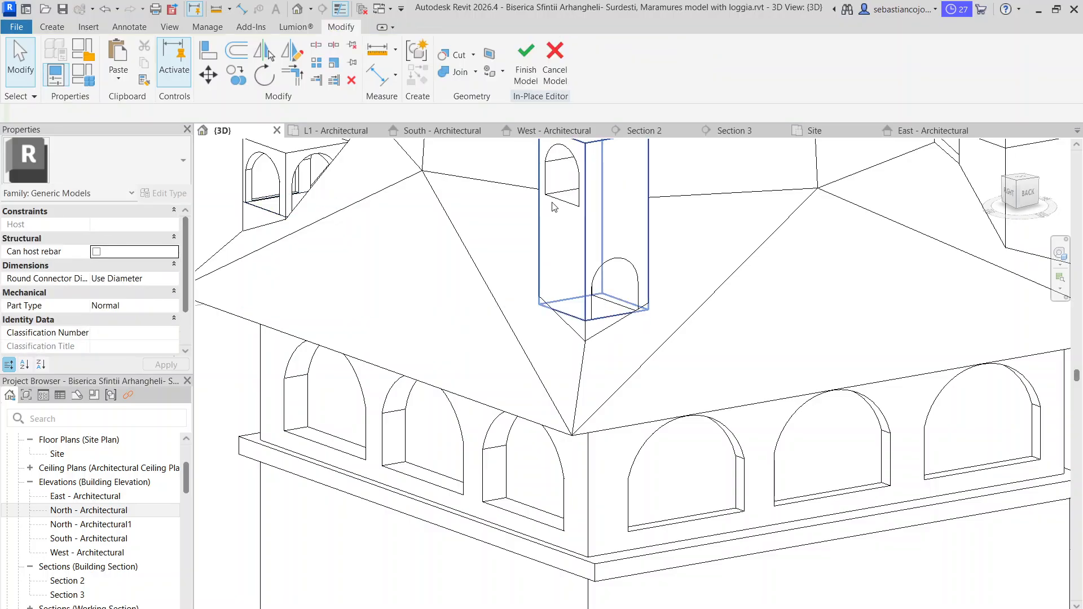
- Move the remaining arched void of the right-back turret down beside its lowered arch
scroll(550, 216, up, 2)
click(571, 242)
drag(571, 243, 567, 347)
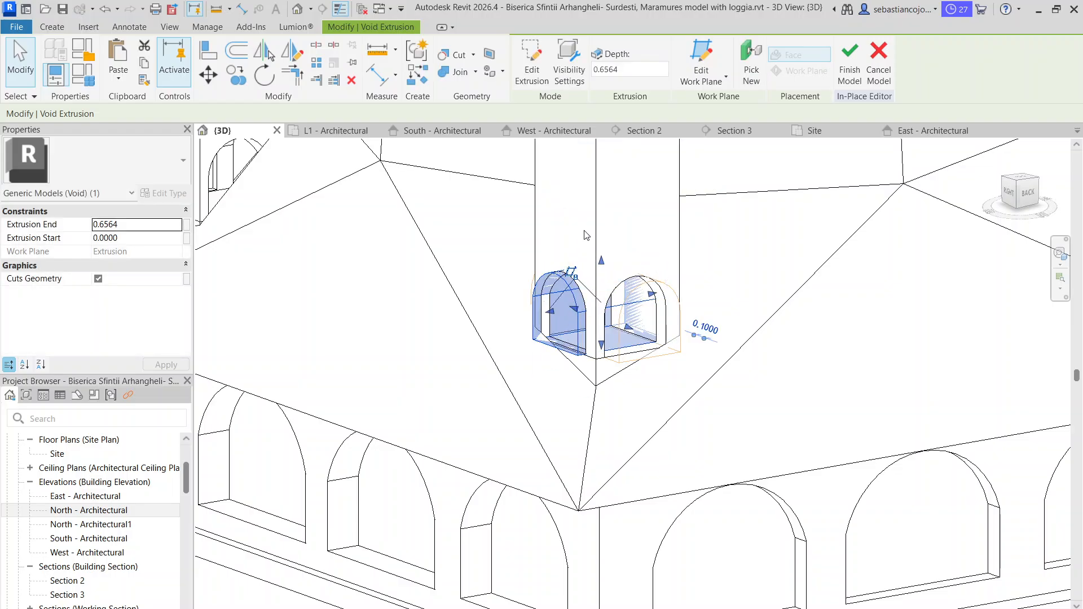
click(583, 231)
- Lower the top of the right-back turret's box extrusion to just above its lowered arches
scroll(582, 231, down, 3)
shift+middle_drag(582, 232, 684, 365)
scroll(541, 279, up, 4)
shift+middle_drag(497, 269, 563, 277)
scroll(563, 277, down, 5)
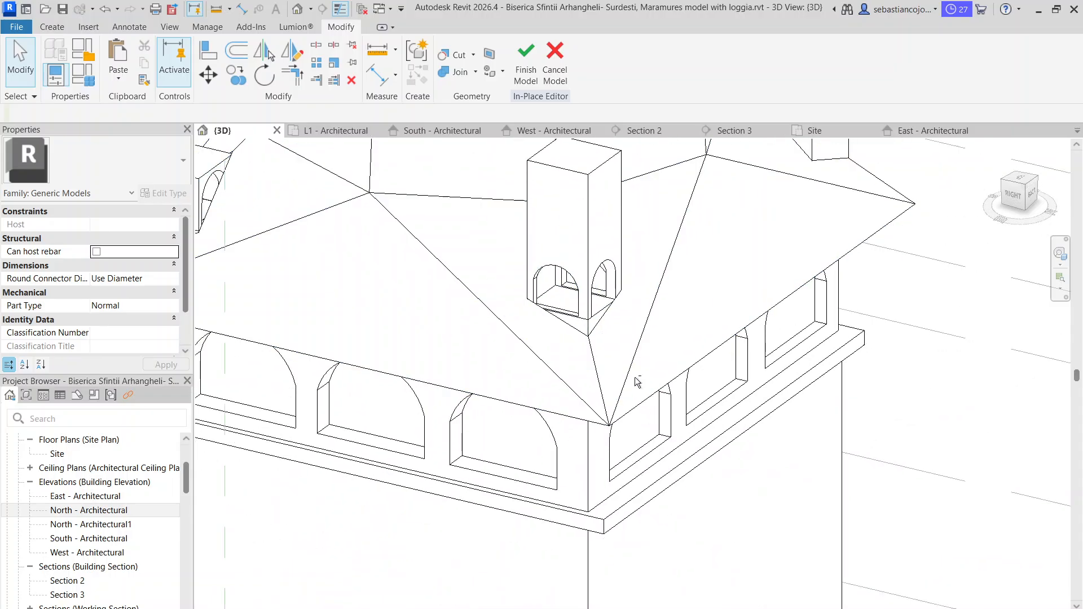
scroll(559, 270, up, 5)
scroll(578, 247, down, 3)
click(577, 260)
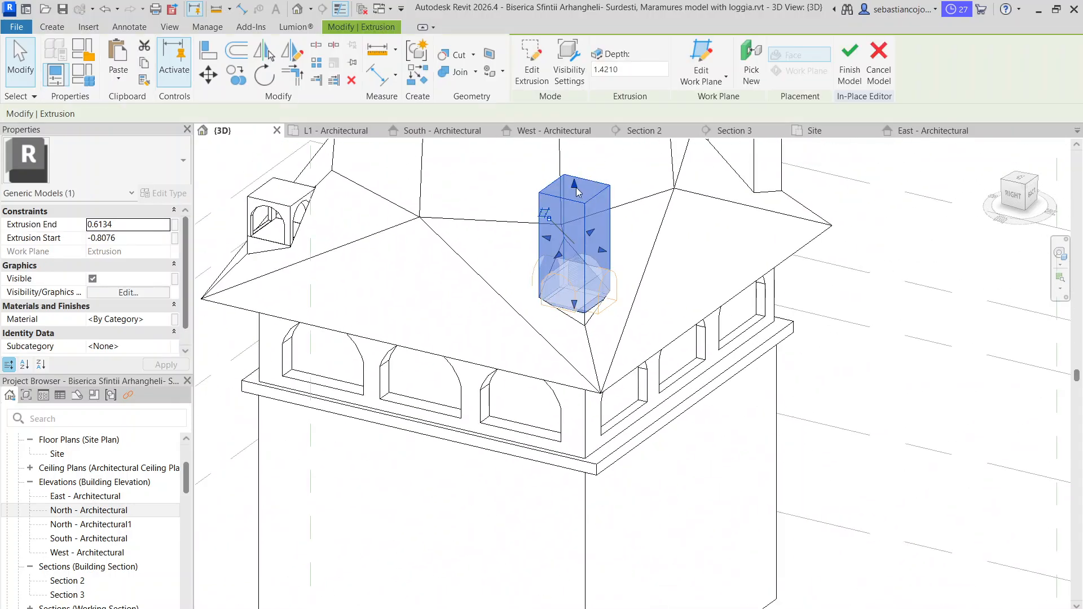
click(631, 255)
- Try to shorten the next back corner turret's base extrusion to an Extrusion End of 0.2567
scroll(631, 255, down, 5)
shift+middle_drag(509, 210, 429, 248)
scroll(630, 304, up, 5)
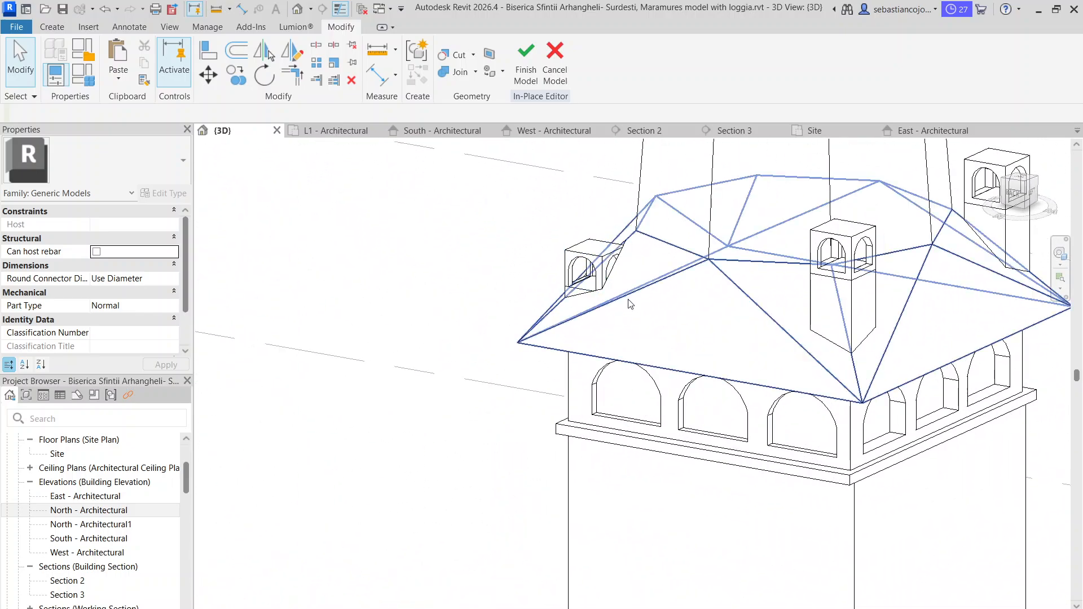
scroll(634, 310, down, 3)
scroll(817, 279, up, 2)
middle_drag(806, 291, 629, 306)
click(625, 307)
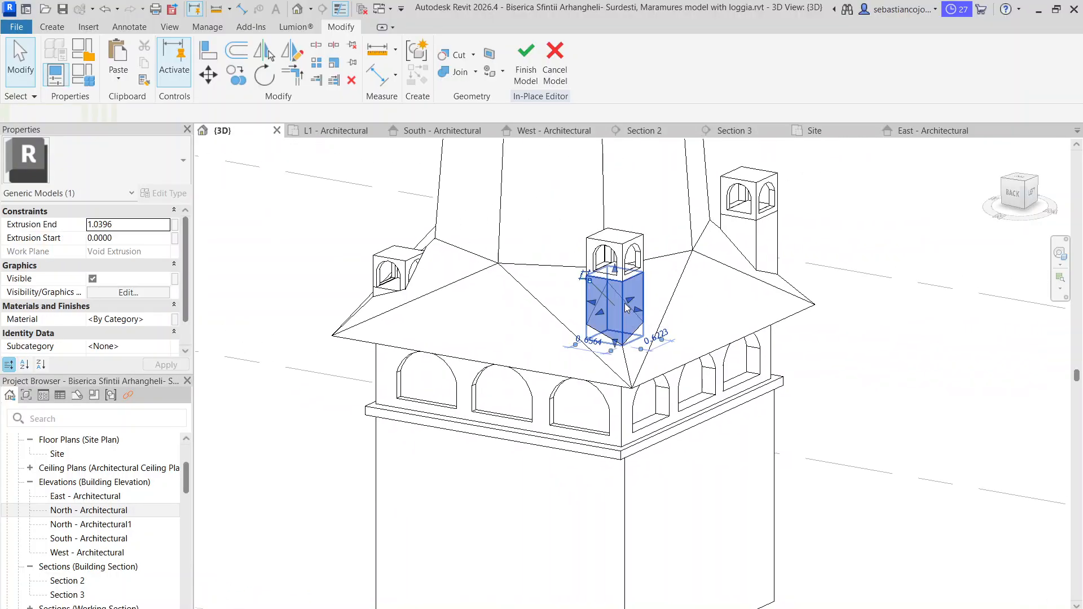
shift+middle_drag(480, 322, 624, 366)
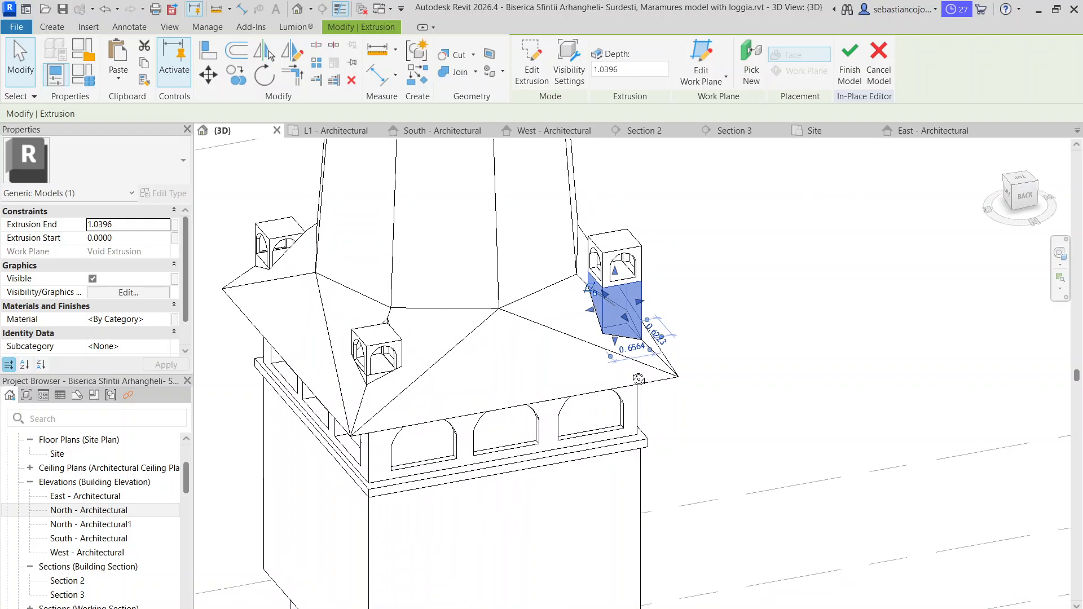
scroll(379, 381, up, 4)
scroll(379, 377, down, 4)
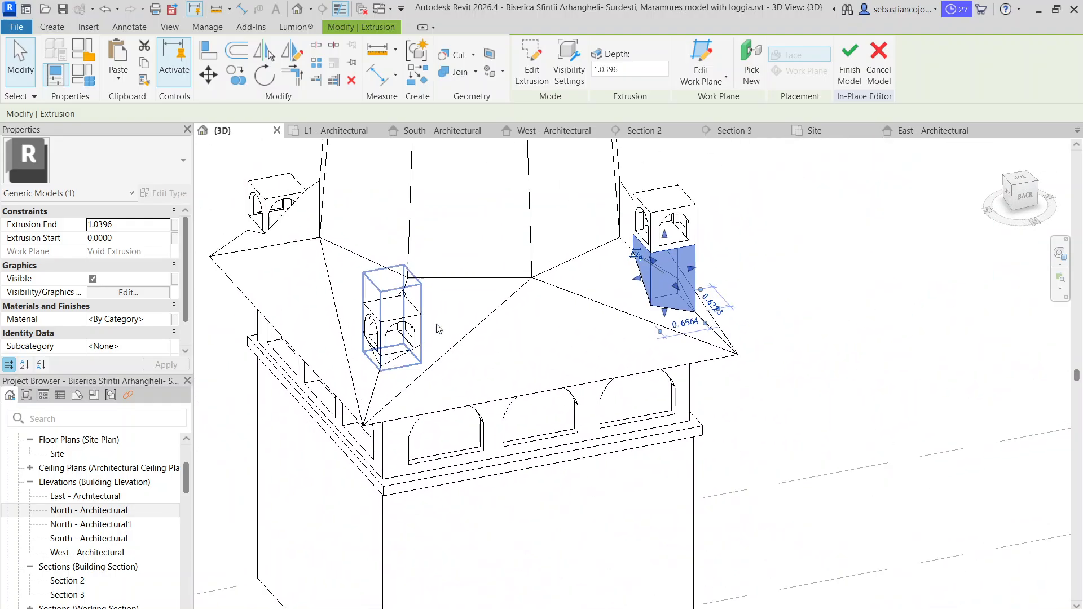
scroll(677, 247, up, 3)
mouse_move(646, 326)
mouse_down()
mouse_move(648, 350)
mouse_move(651, 331)
mouse_up()
scroll(652, 331, down, 4)
shift+middle_drag(648, 316, 704, 296)
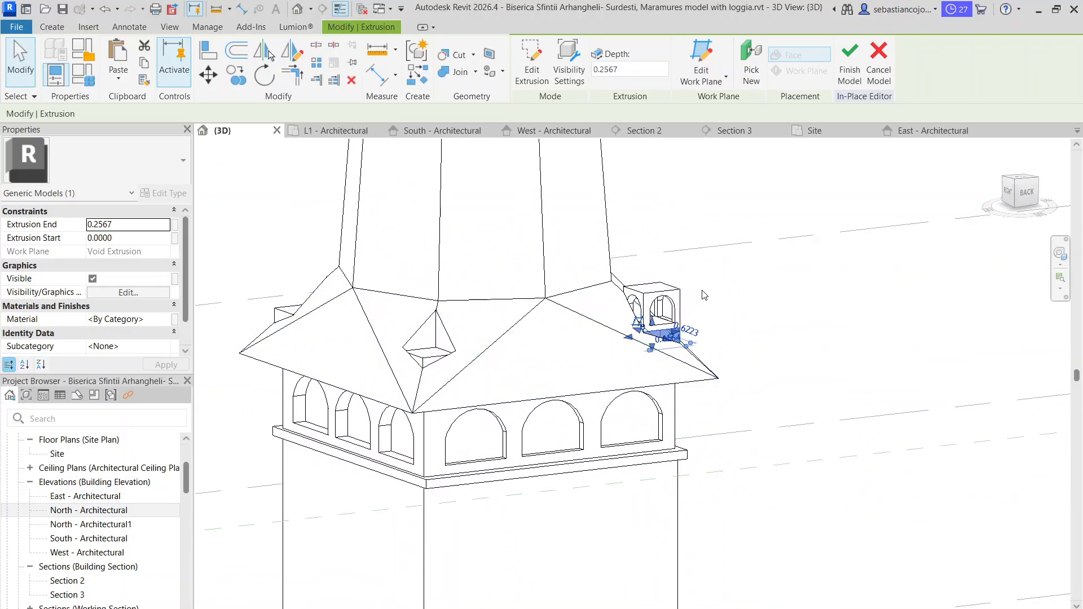
scroll(776, 301, up, 5)
click(776, 302)
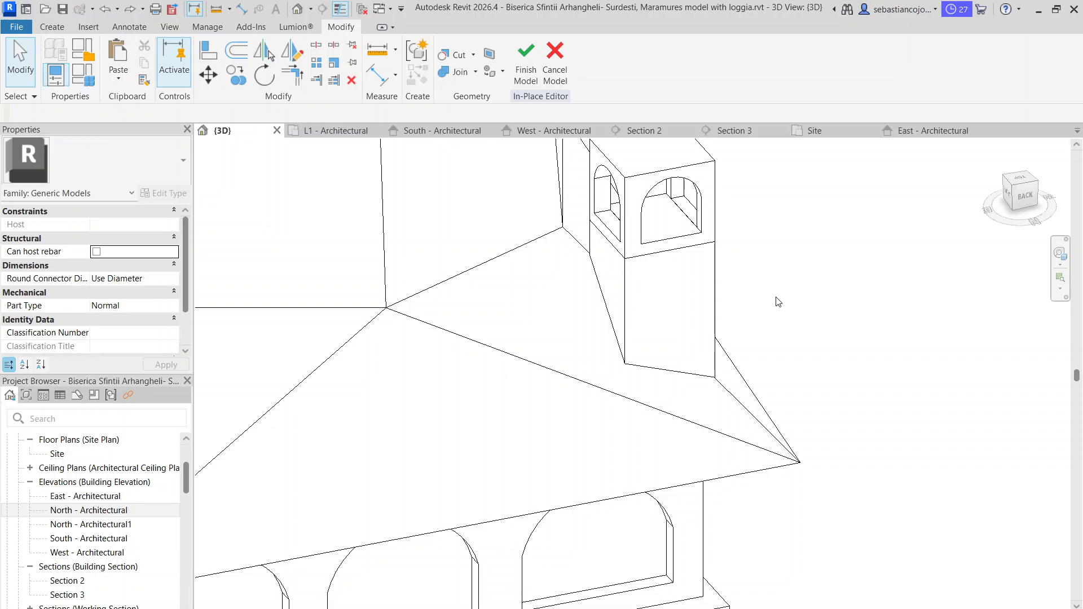
- Delete the tall base extrusion beneath the left-back corner turret's box
scroll(778, 301, down, 5)
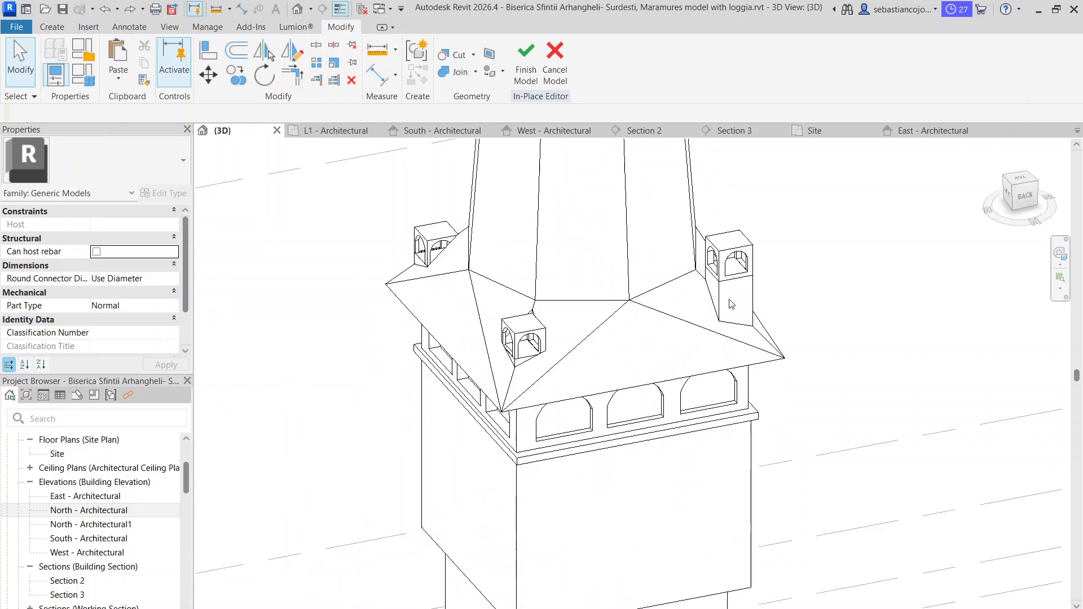
click(721, 300)
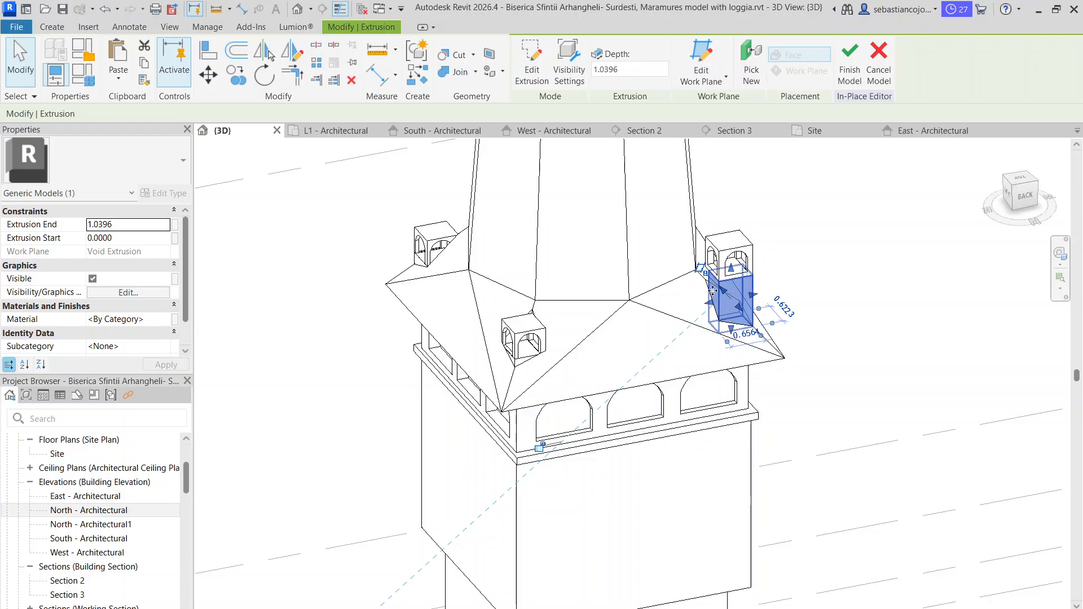
scroll(712, 291, up, 3)
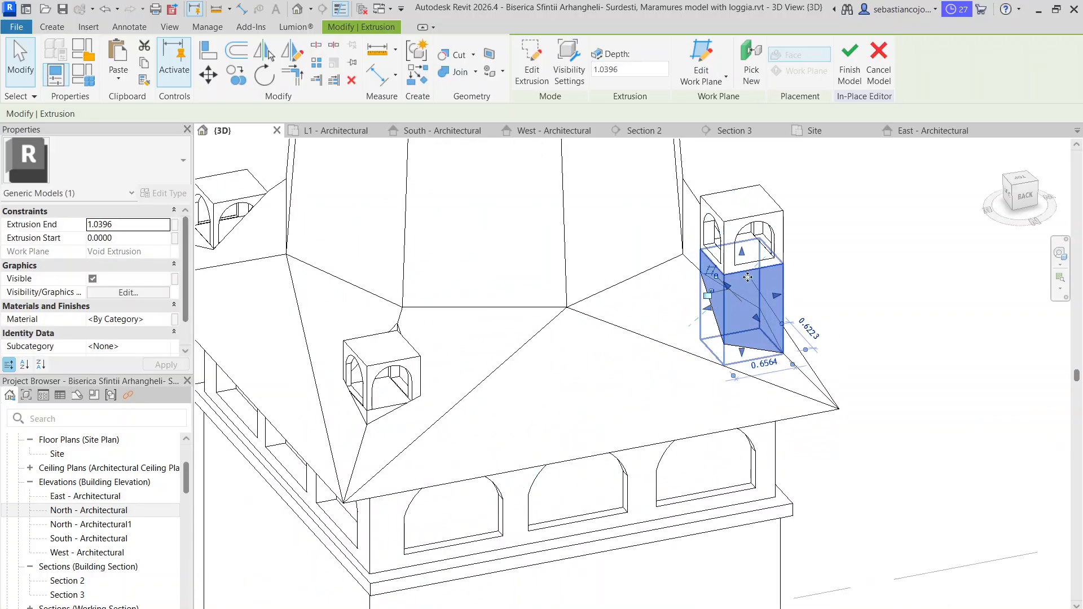
key(Escape)
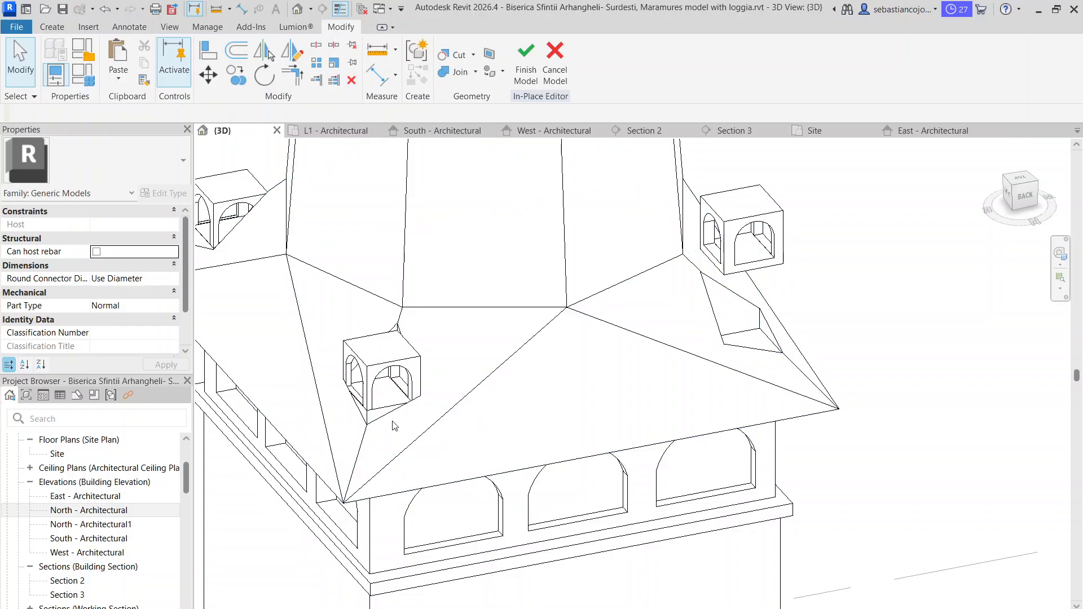
double_click(366, 422)
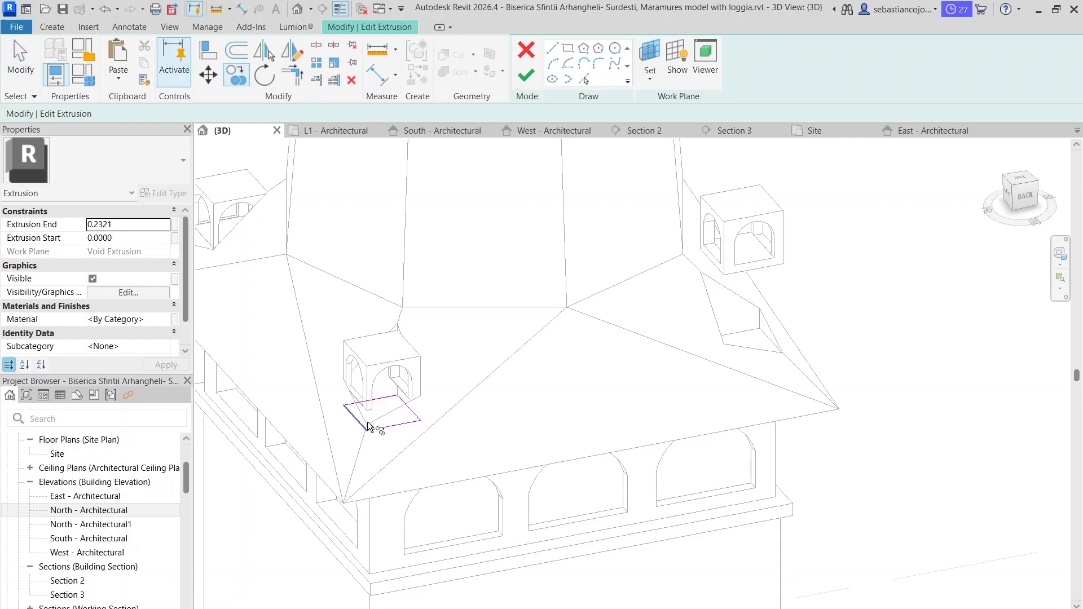
click(525, 75)
key(Escape)
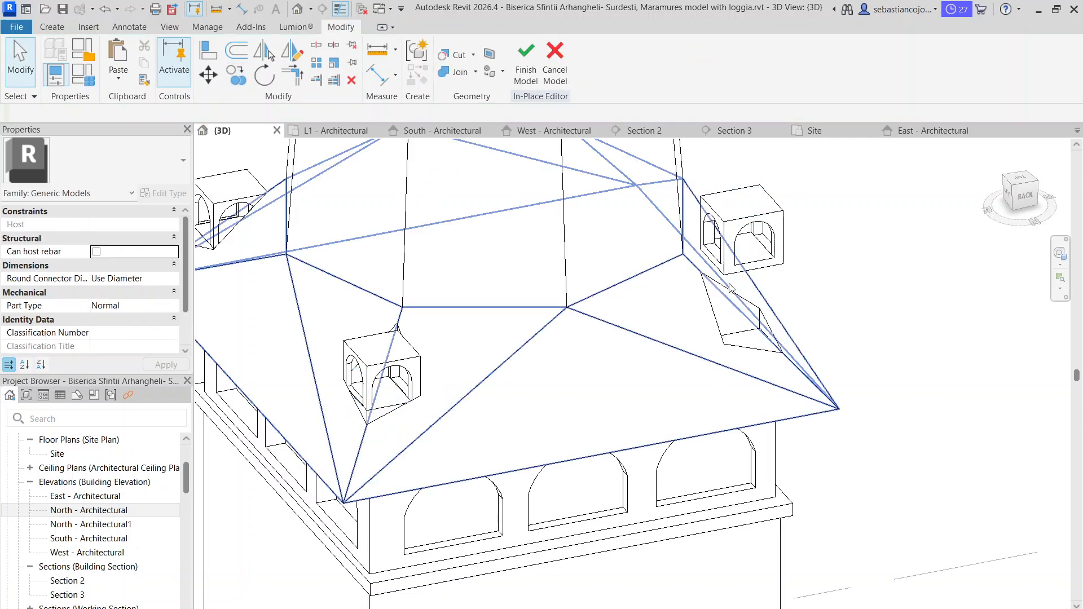
- Try to lower the top of the void extrusion beneath the left-back turret's box to an Extrusion End of 1.1399
click(715, 305)
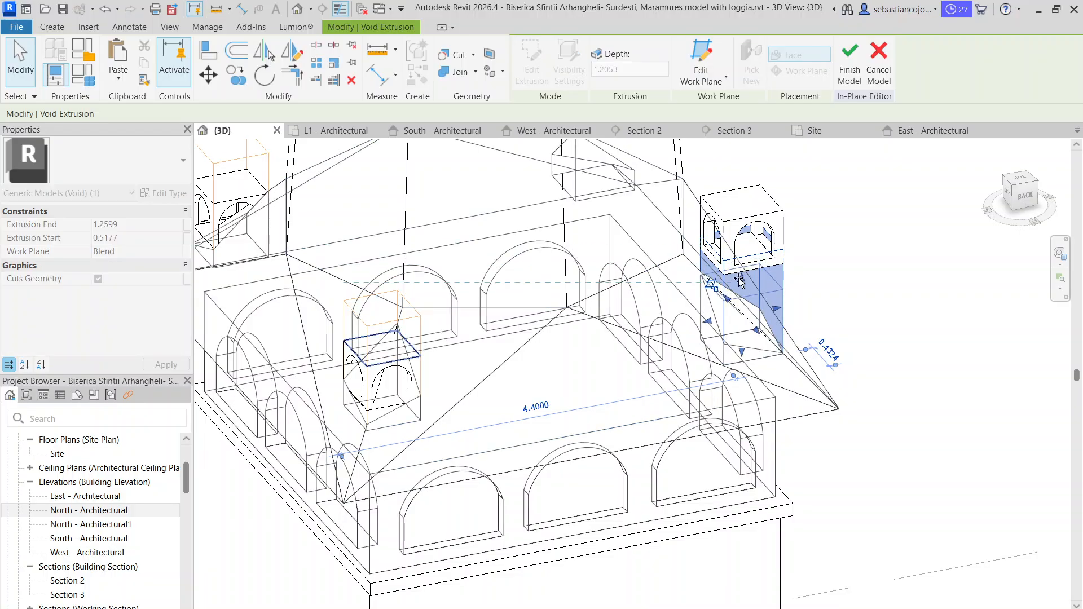
drag(736, 259, 741, 297)
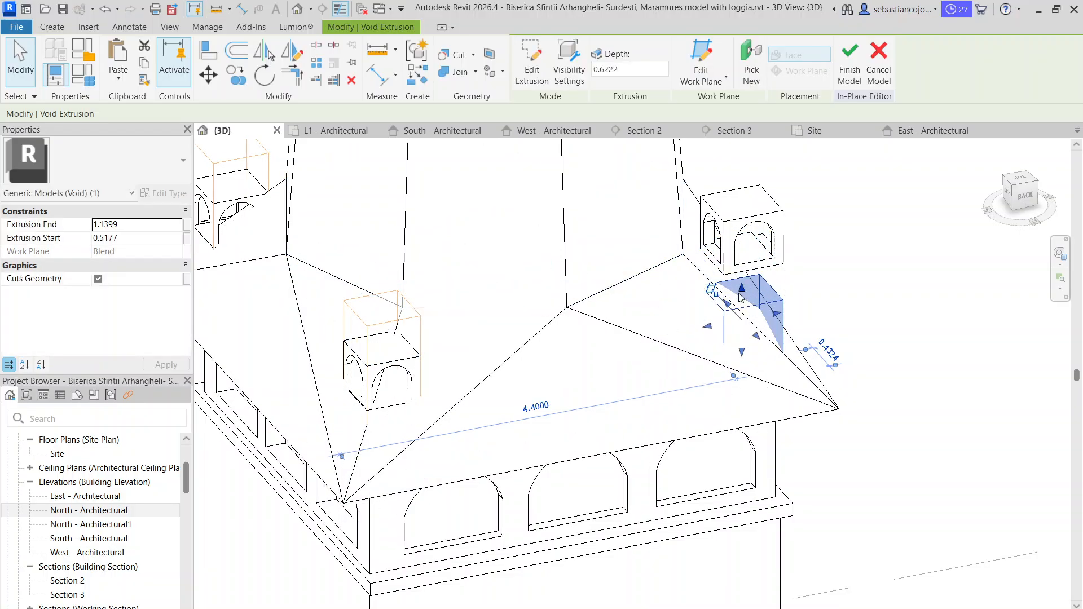
key(Escape)
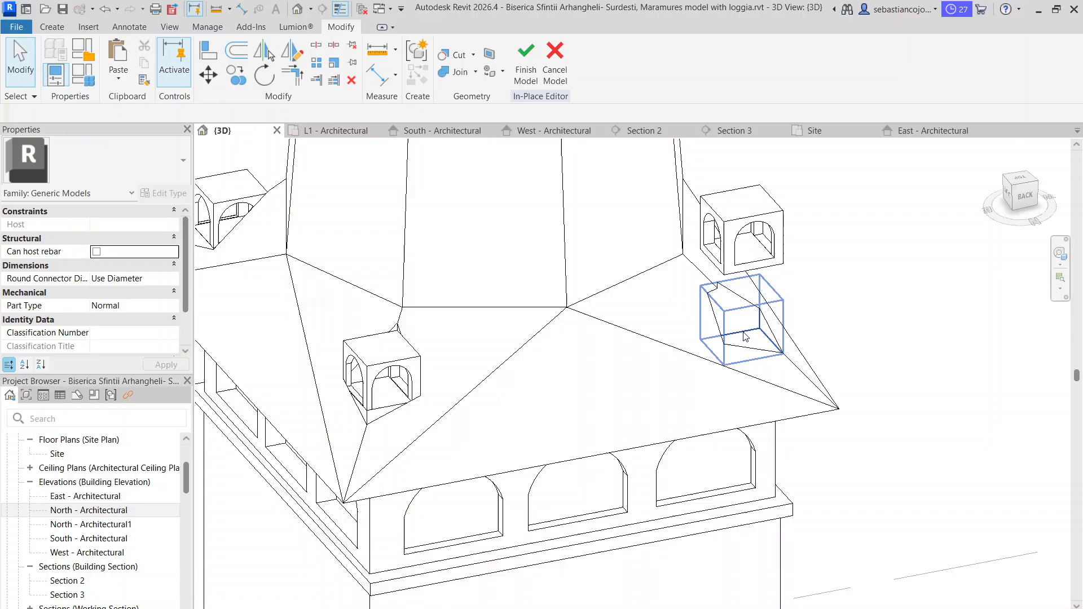
click(728, 297)
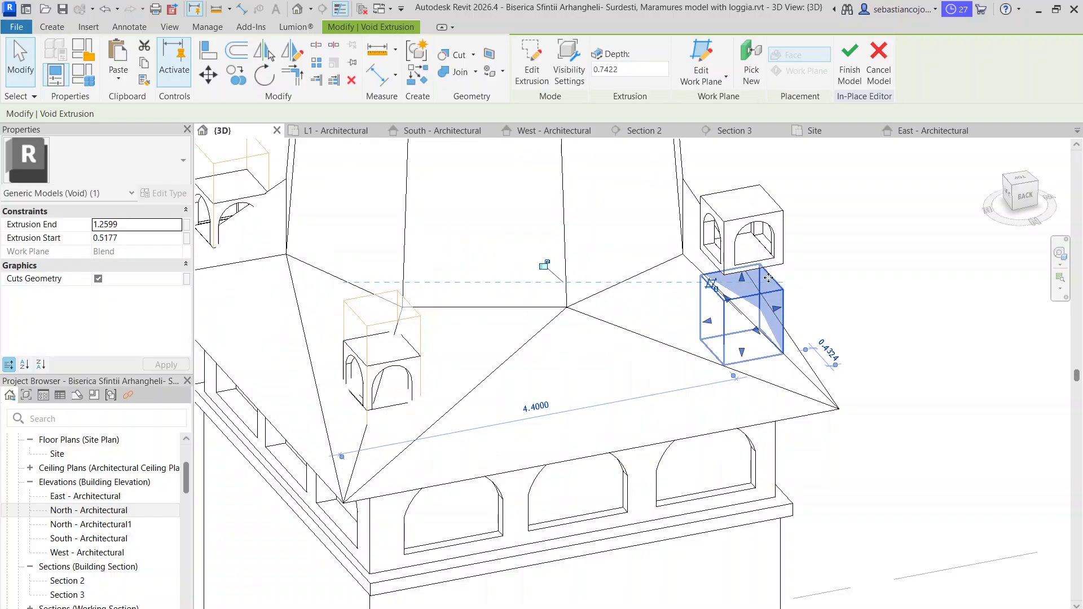
click(822, 266)
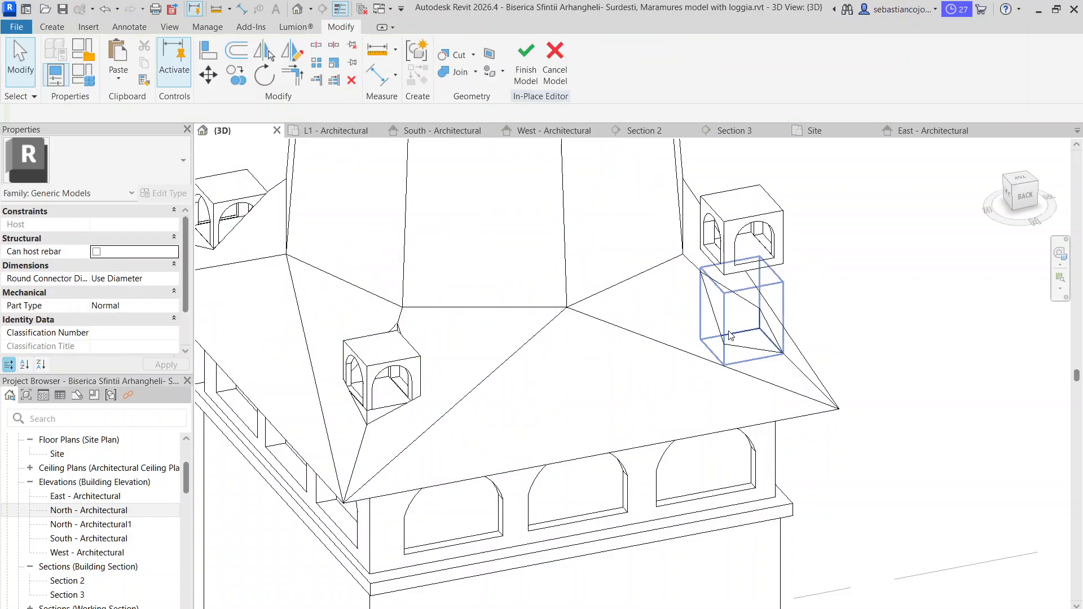
- Copy the right-back turret's shortened base extrusion over to the roof corner beneath the left-back turret's box
scroll(422, 418, down, 2)
double_click(393, 407)
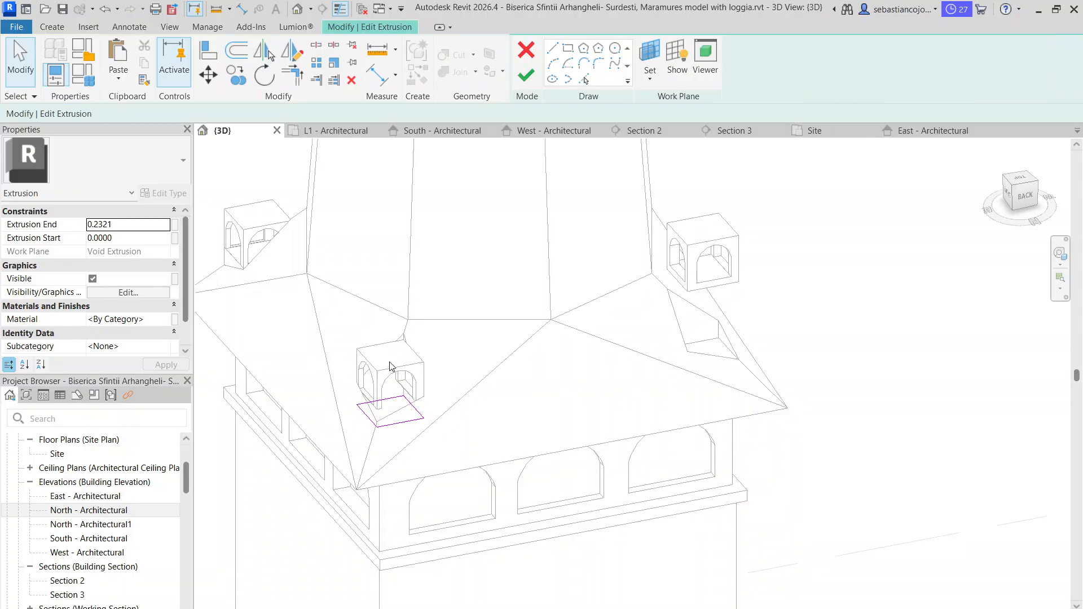
click(524, 78)
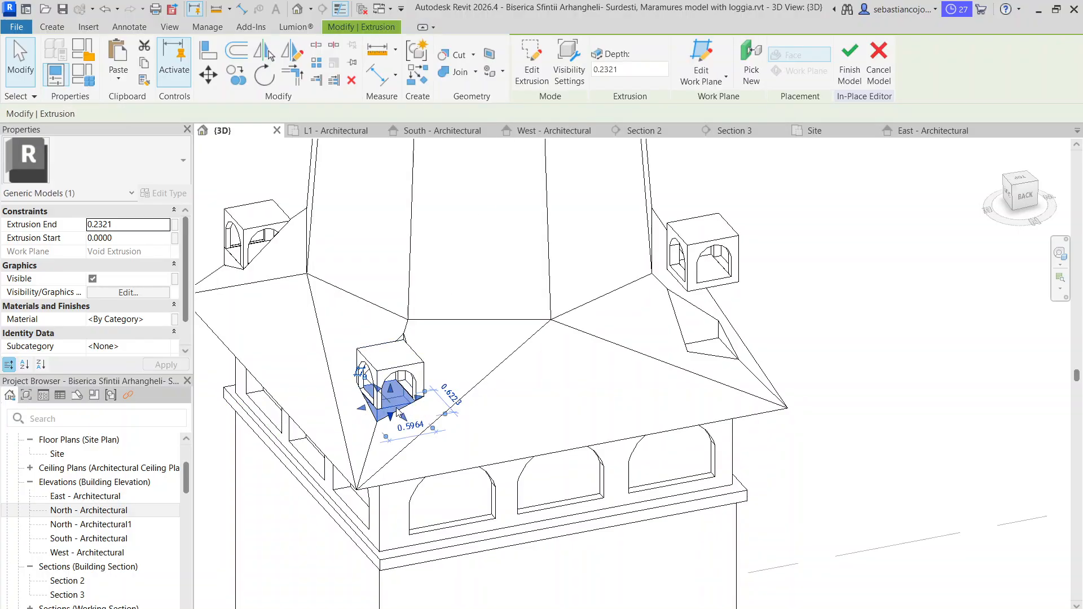
click(232, 71)
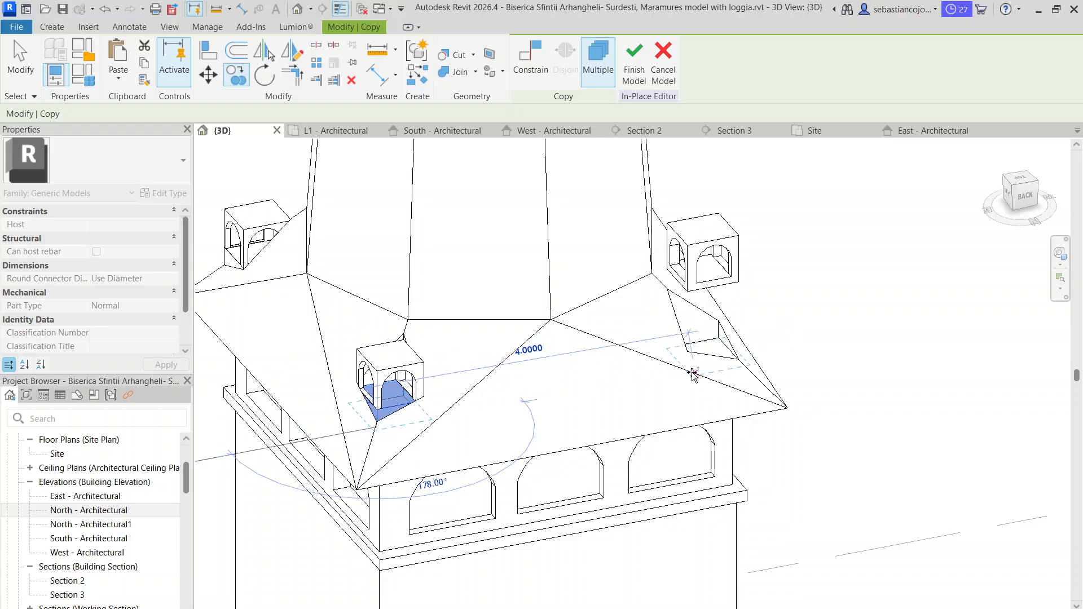
scroll(693, 373, up, 3)
click(727, 338)
scroll(789, 298, up, 2)
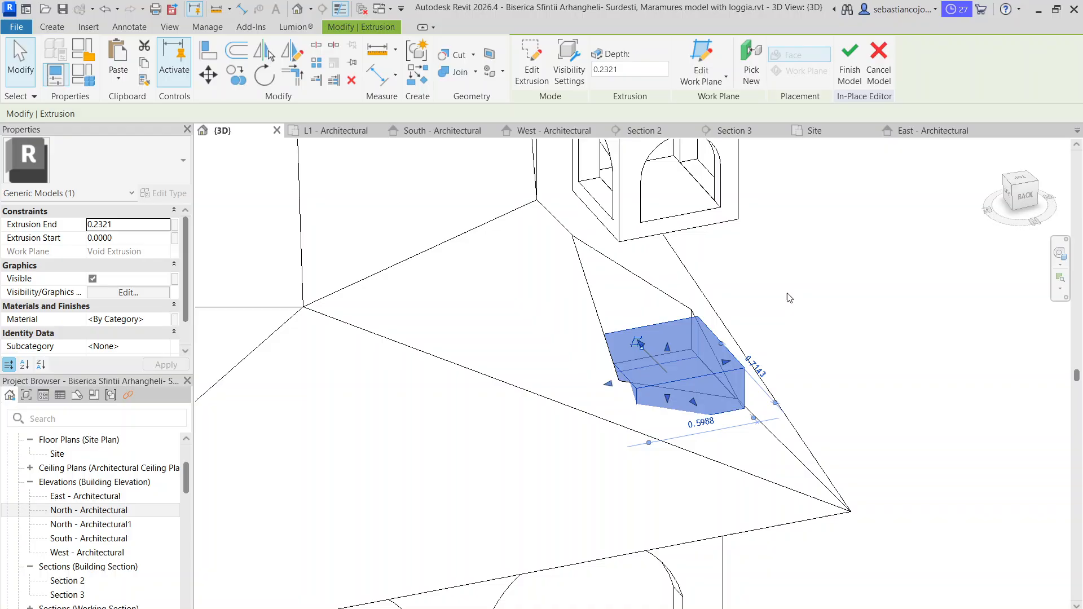
- Align the copied base extrusion in plan with the square footprint of the left-back turret's box
click(1022, 180)
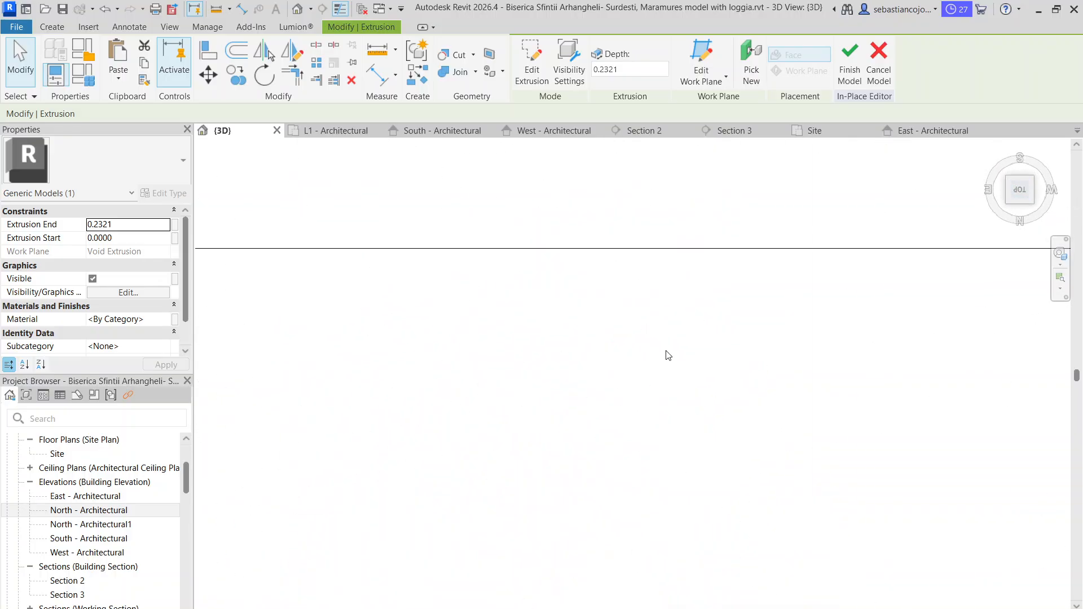
scroll(710, 434, down, 4)
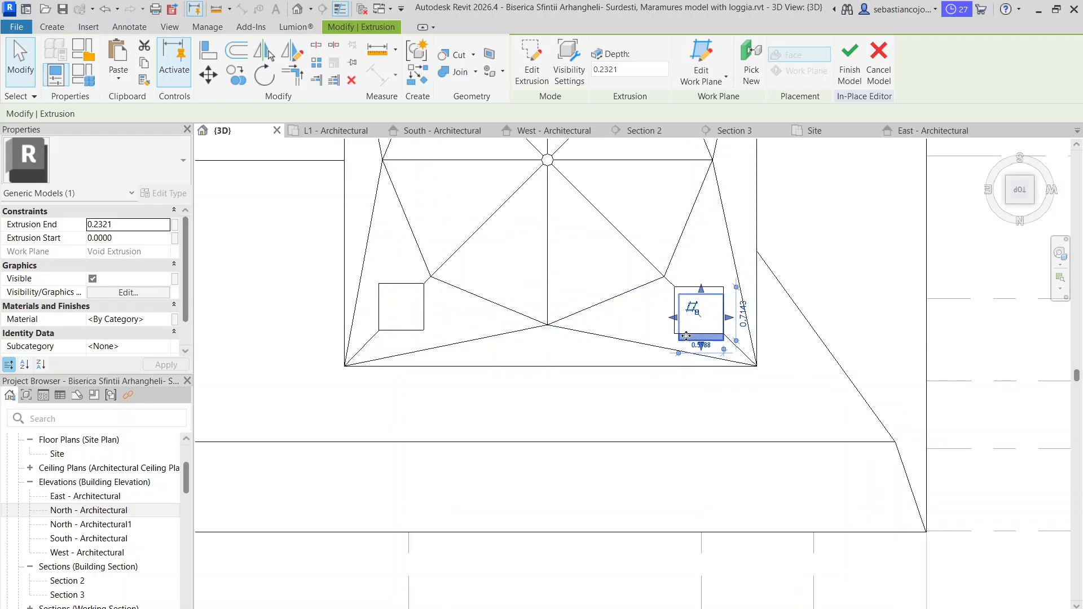
scroll(683, 341, up, 2)
mouse_move(683, 341)
mouse_down()
mouse_move(671, 302)
mouse_move(676, 325)
mouse_up()
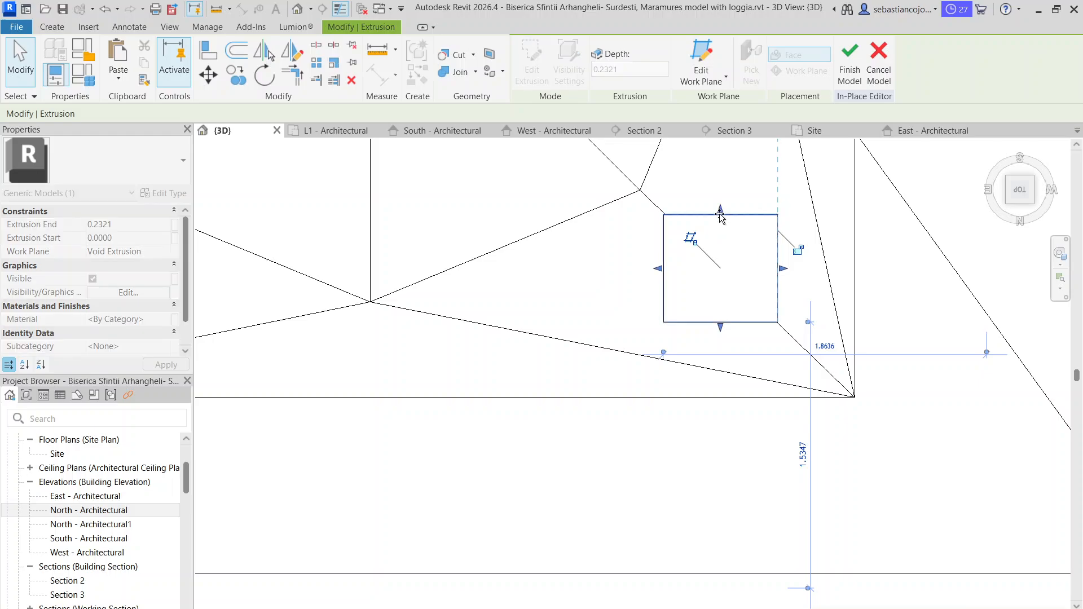
- Extend the left-back turret's box down to its copied base, giving the extrusion a depth of 1.4210
scroll(260, 206, down, 3)
shift+middle_drag(265, 241, 483, 306)
middle_drag(529, 355, 615, 469)
scroll(553, 306, up, 2)
click(551, 324)
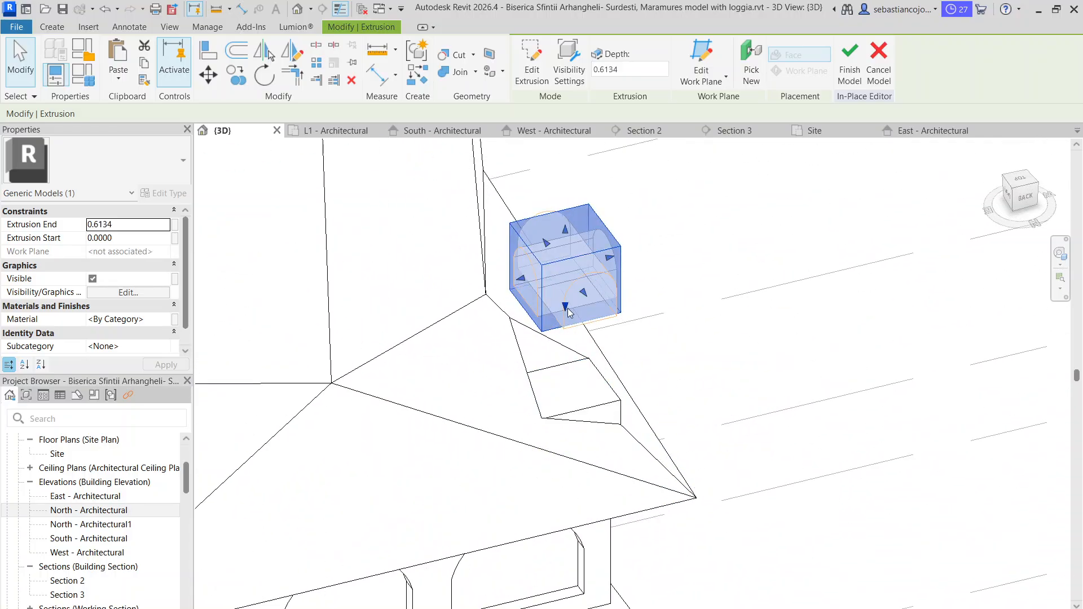
drag(565, 307, 570, 395)
key(Escape)
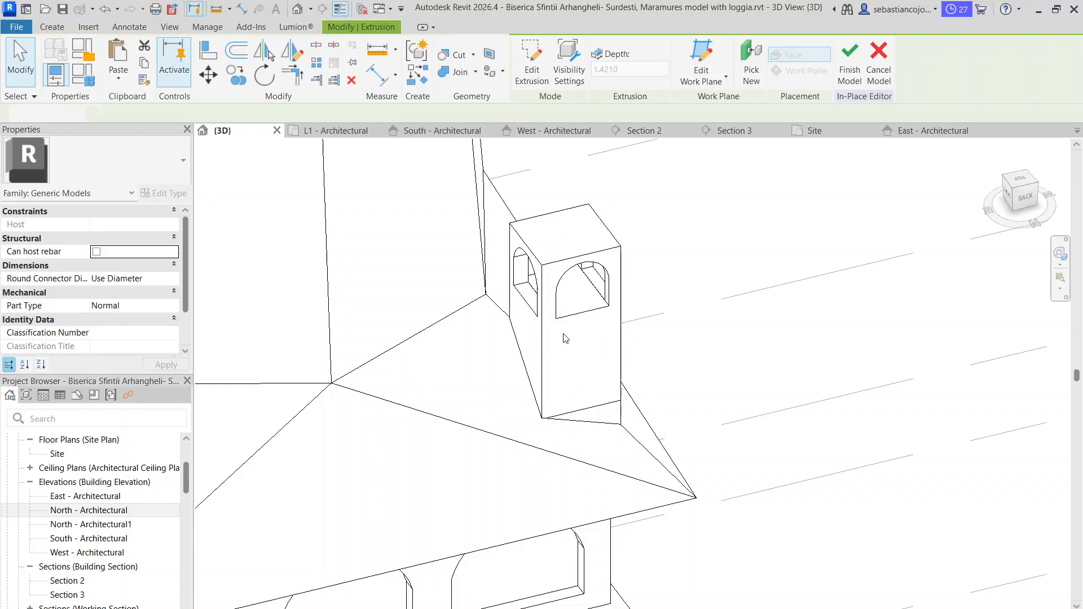
scroll(565, 339, up, 2)
- Move the arched void facing the back of the left-back turret down to the bottom of its box
click(1024, 198)
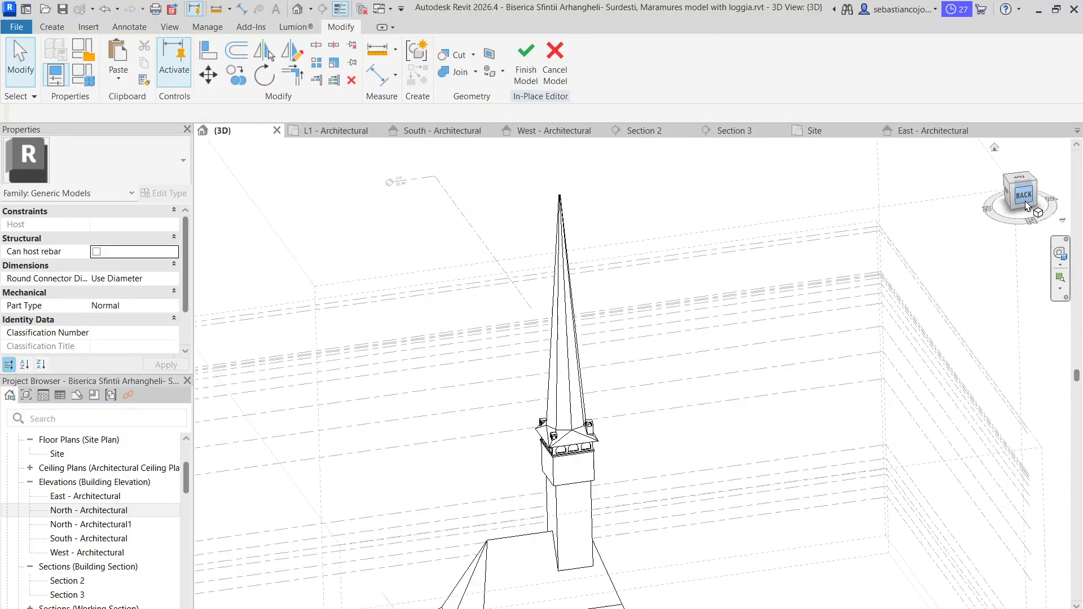
scroll(704, 316, up, 4)
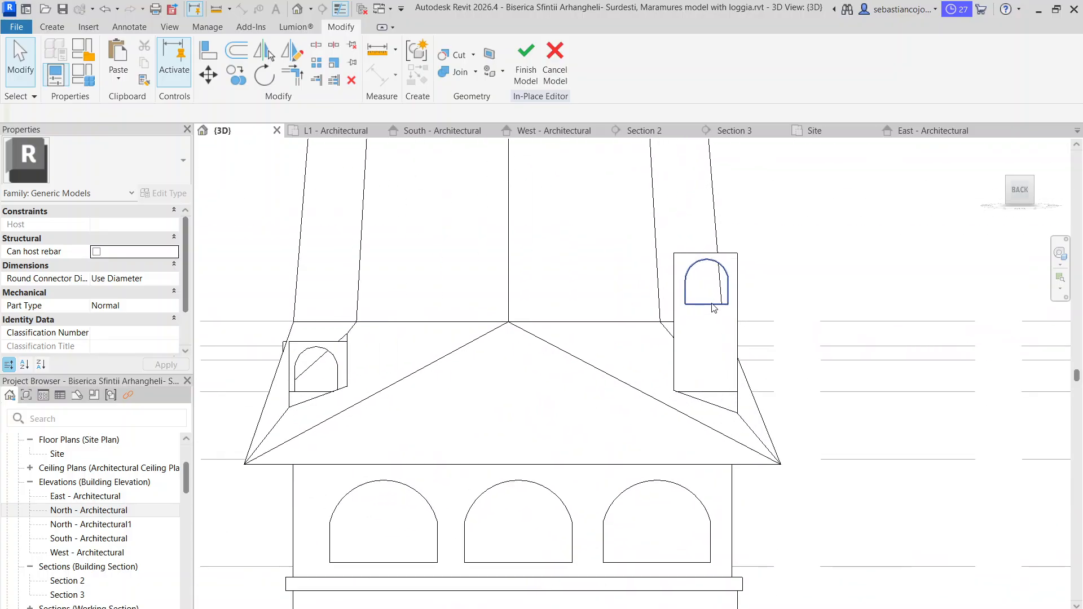
drag(708, 307, 706, 481)
- Move the left-facing arched void of the left-back turret down to the top of its base
scroll(684, 331, down, 5)
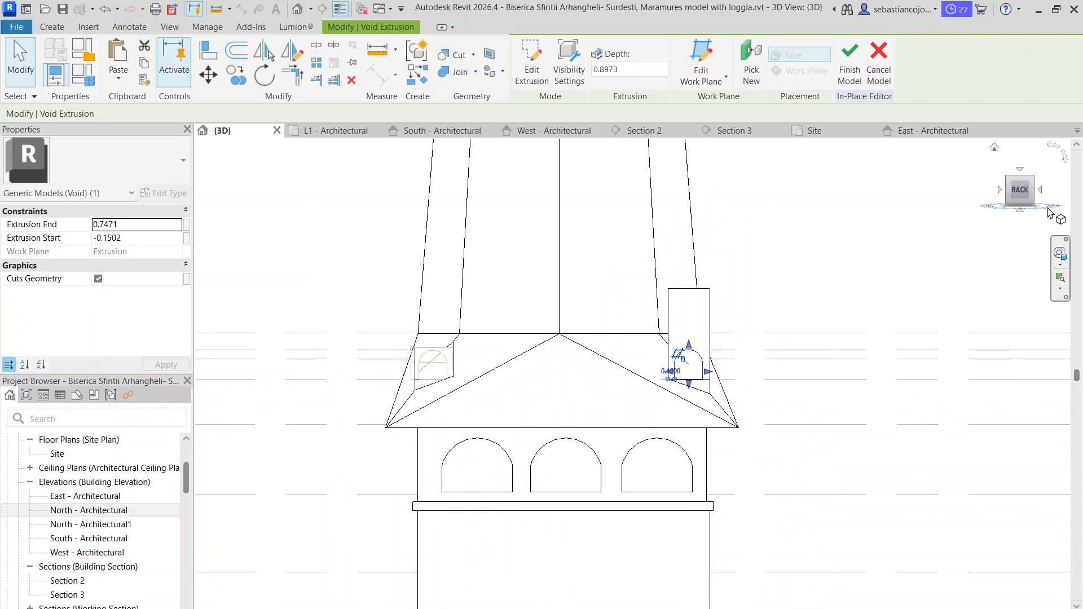
click(1049, 197)
click(1040, 191)
scroll(350, 338, down, 3)
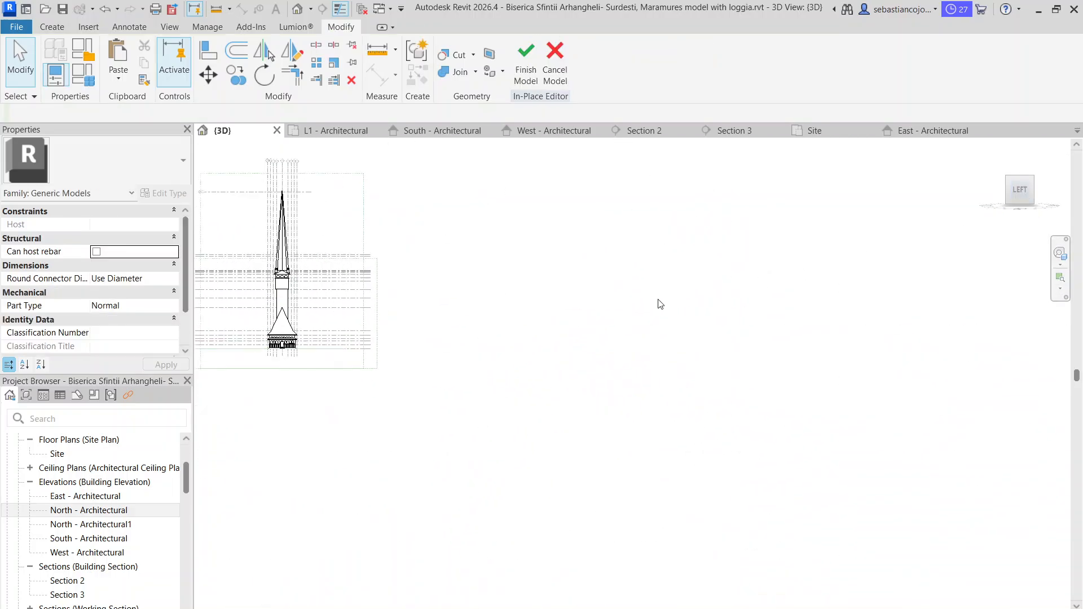
middle_drag(352, 340, 743, 450)
scroll(744, 450, up, 8)
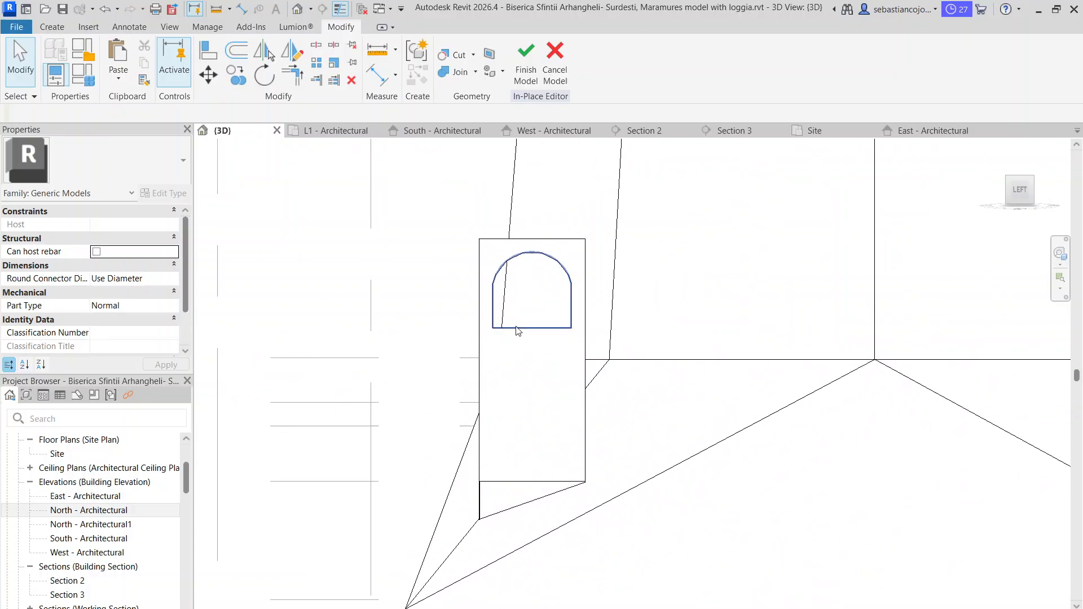
click(520, 331)
drag(520, 332, 555, 480)
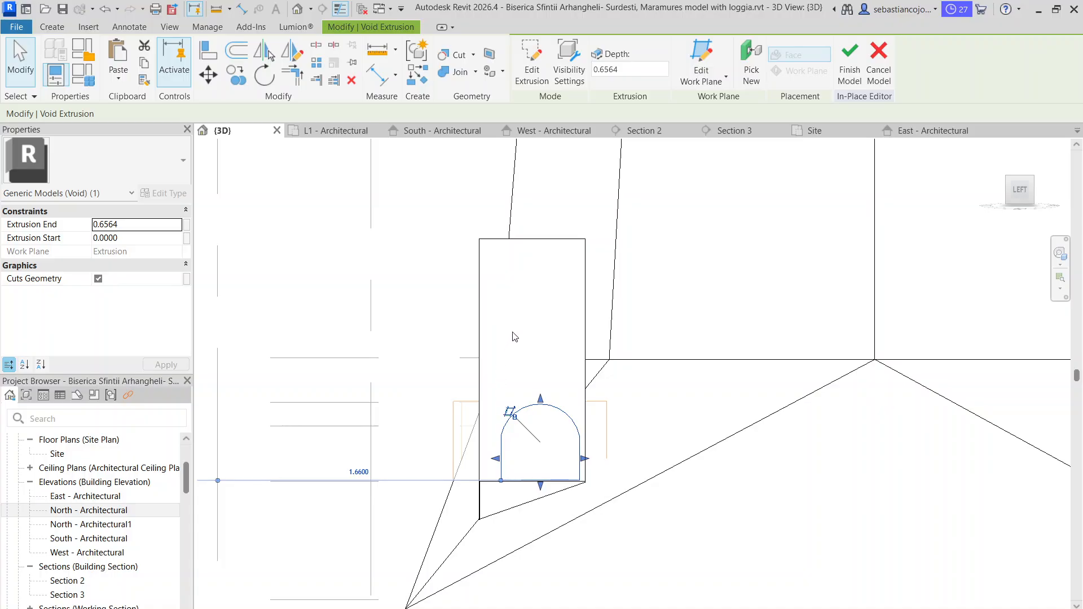
key(Escape)
- Centre the lowered left-facing arched void horizontally within the left-back turret's box
scroll(533, 487, up, 3)
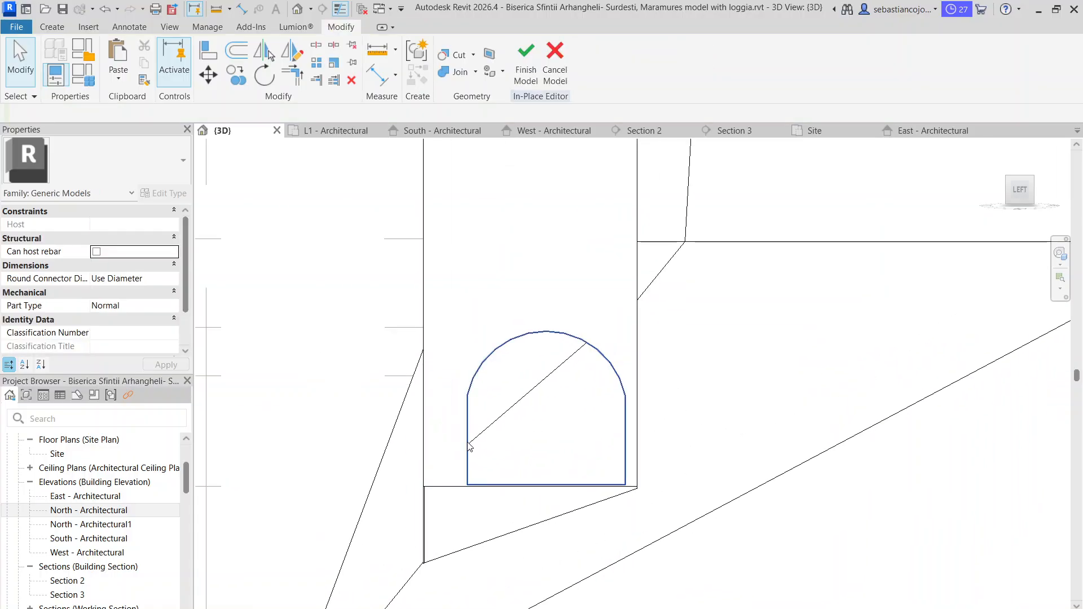
click(468, 446)
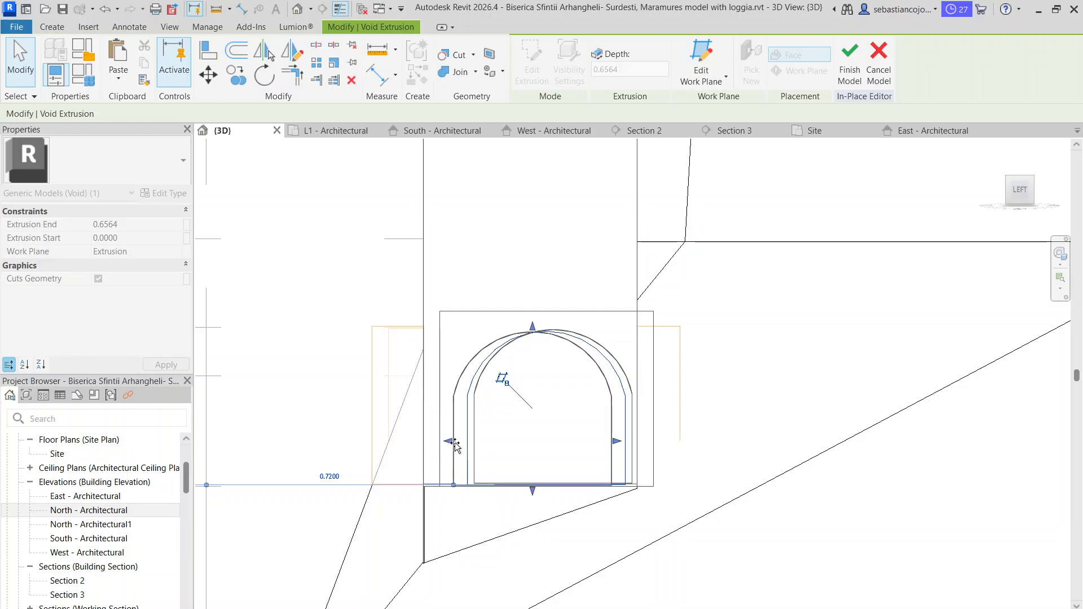
scroll(544, 327, down, 5)
key(Escape)
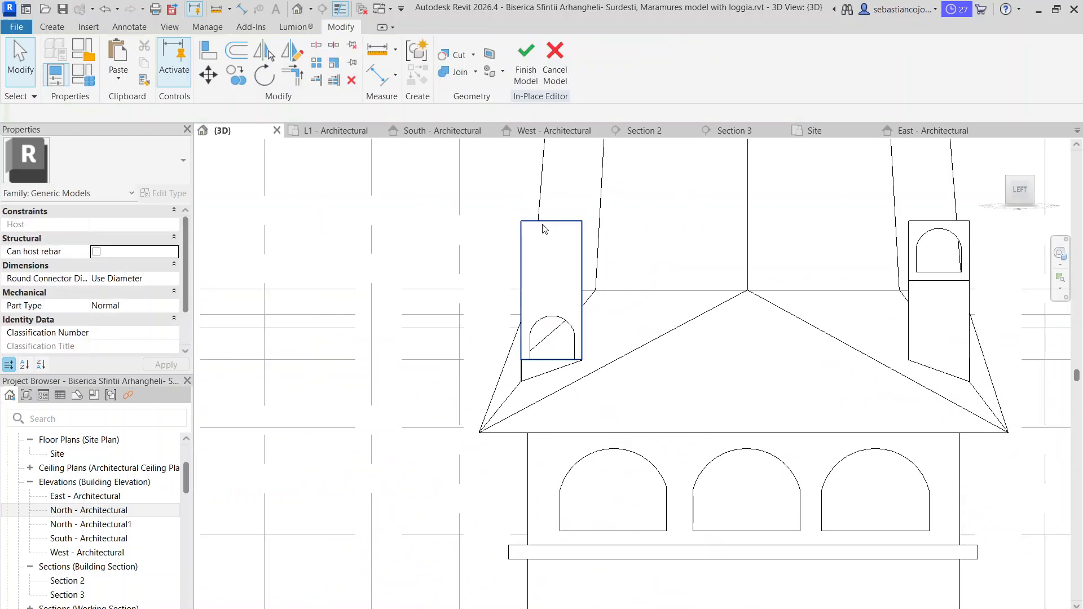
- Lower the top of the left-back turret's box to just above its arches, with an Extrusion End of -0.2974
click(544, 229)
drag(558, 307, 555, 310)
scroll(555, 312, up, 4)
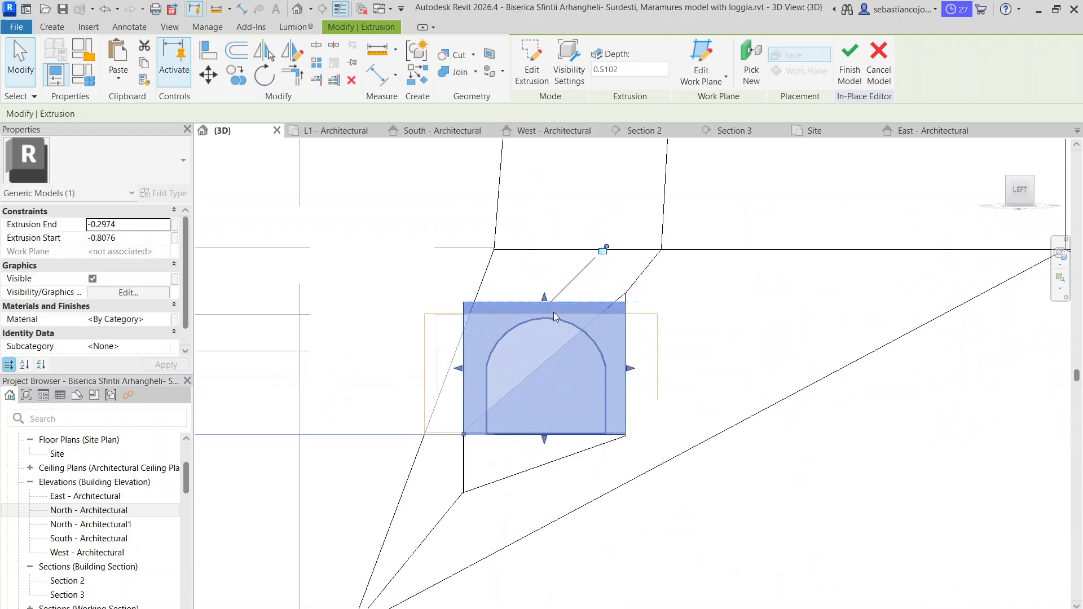
key(Escape)
- Shorten the left-front corner turret's base extrusion to an Extrusion End of 0.2393, level with the left-back turret's base
scroll(499, 306, down, 6)
scroll(749, 282, up, 4)
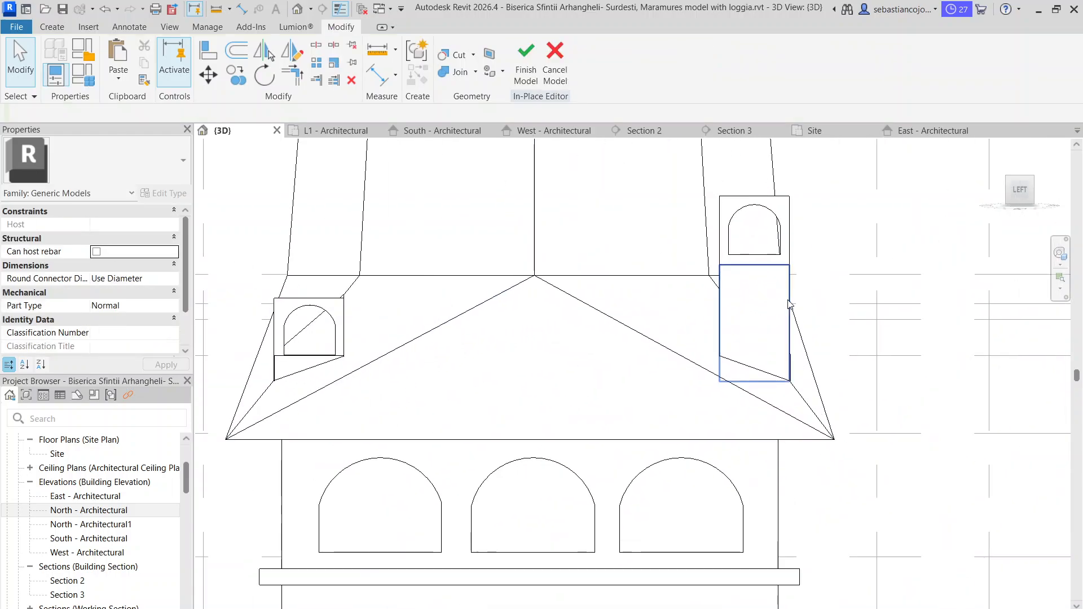
click(776, 323)
drag(755, 269, 755, 338)
scroll(755, 337, down, 5)
shift+middle_drag(755, 337, 523, 357)
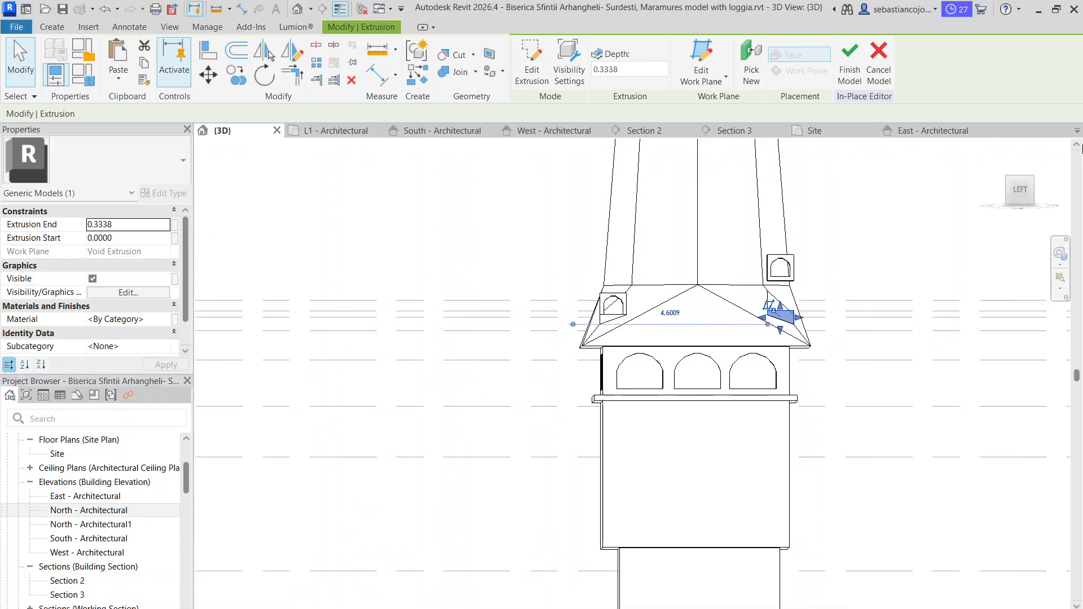
click(1020, 196)
scroll(737, 258, down, 5)
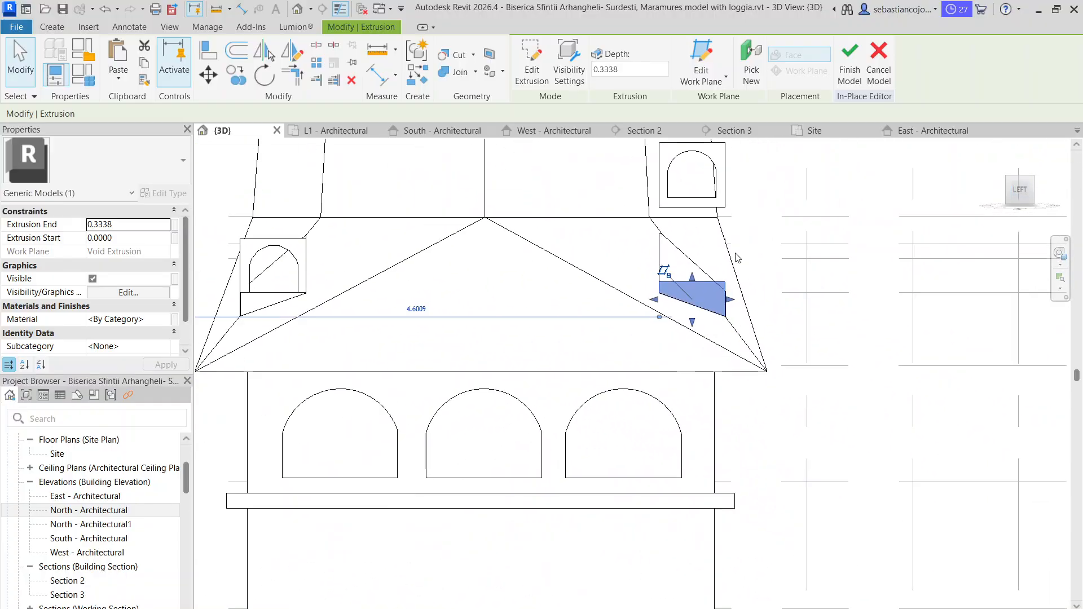
drag(694, 288, 693, 291)
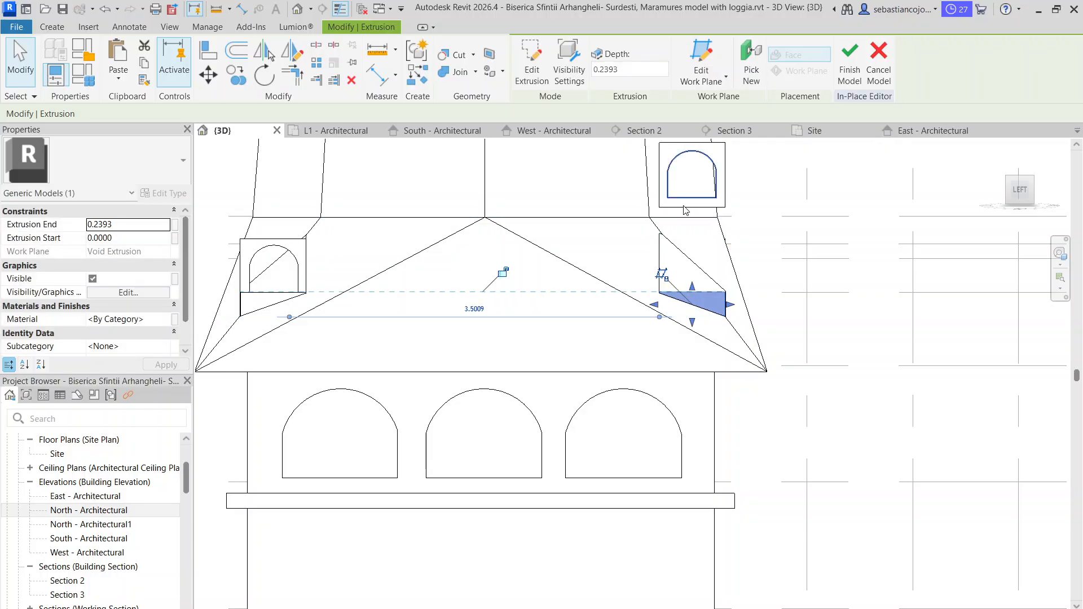
- Extend the left-front corner turret's box down to the top of its base, with an Extrusion Start of -0.8003
click(683, 206)
click(684, 213)
click(683, 208)
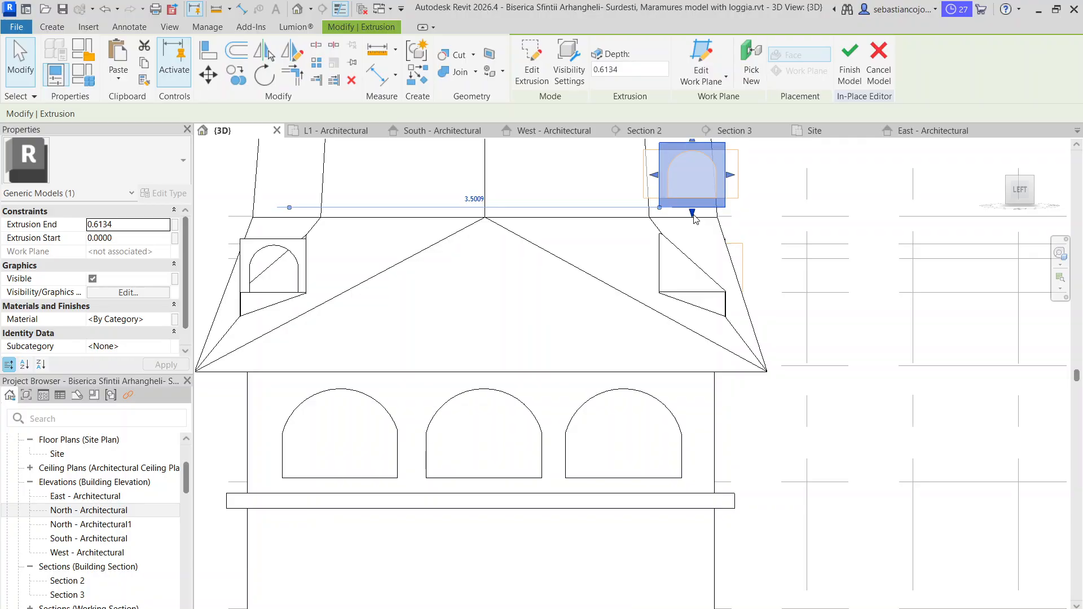
drag(694, 214, 691, 296)
- Move the left-facing arched void of the left-front turret down to the top of its base
click(697, 181)
drag(690, 199, 694, 293)
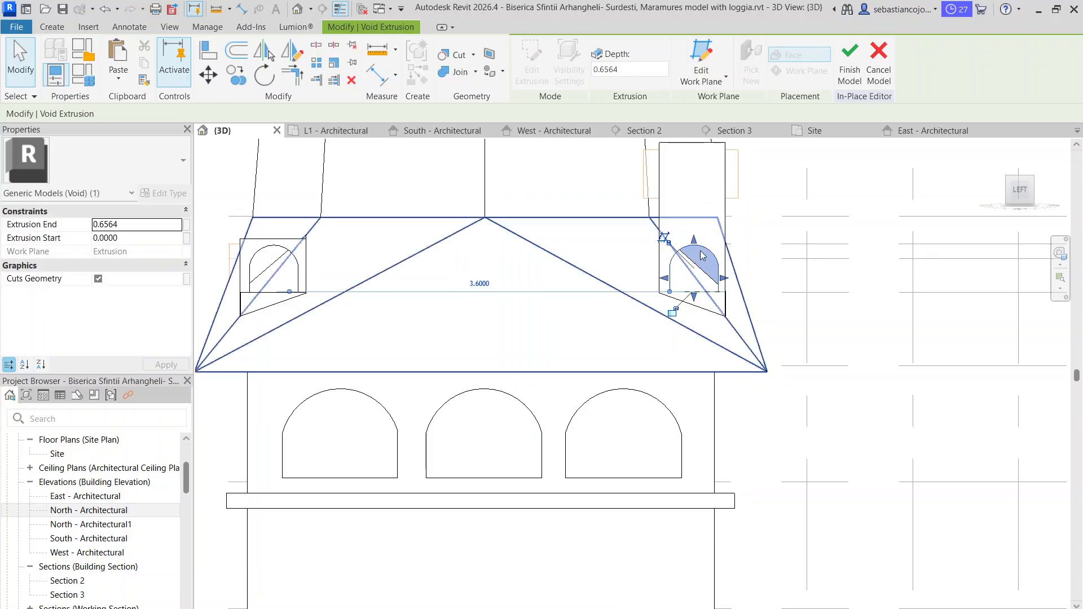
click(781, 175)
- From the front view, move the front-facing arched void of the left-front turret down onto the top of its base
click(1040, 190)
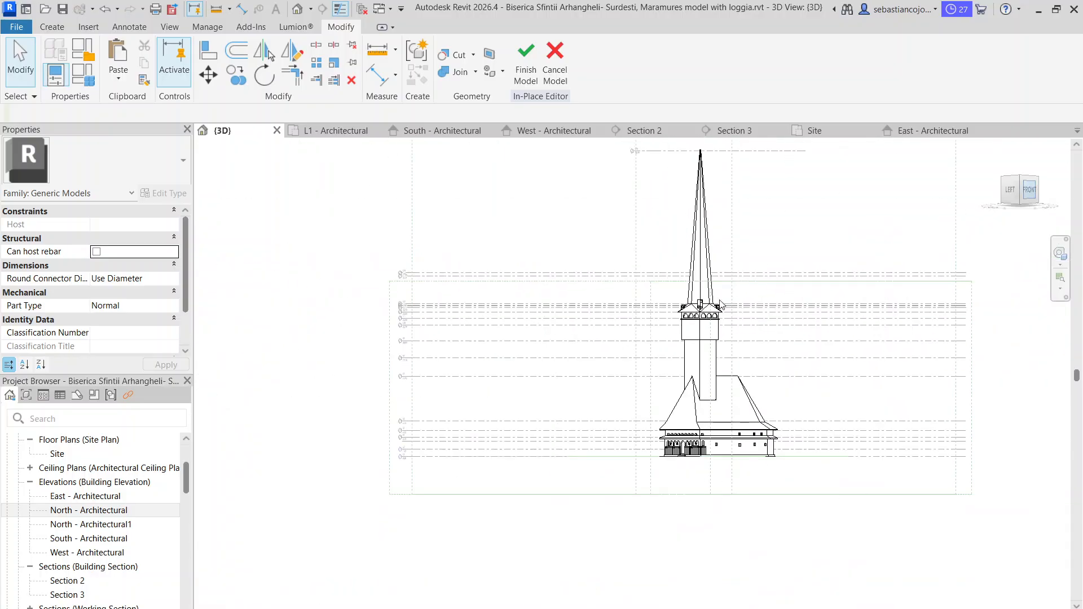
scroll(524, 313, up, 3)
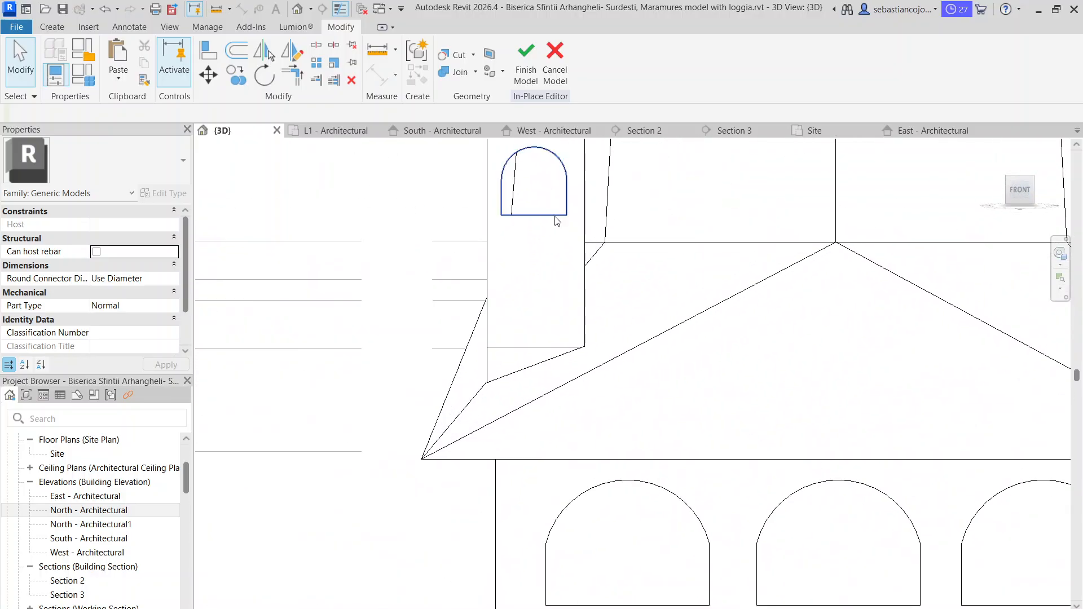
click(553, 215)
drag(557, 342, 550, 348)
drag(538, 352, 538, 349)
key(Escape)
- Lower the top of the left-front turret's box to just above its arches, with an Extrusion End of -0.2974
scroll(552, 277, down, 4)
click(551, 214)
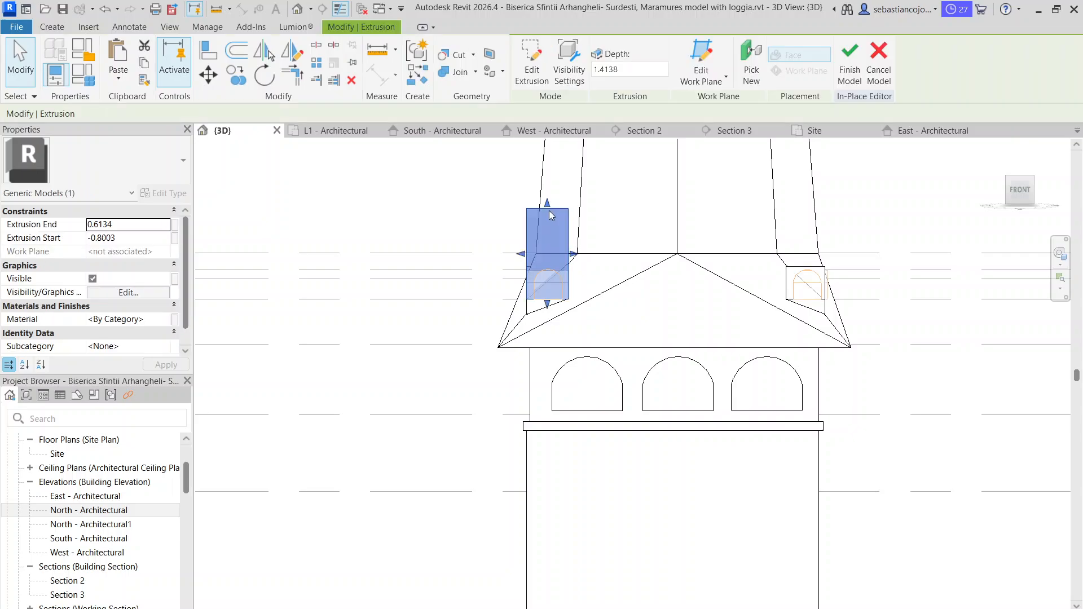
drag(731, 262, 787, 270)
scroll(725, 282, up, 3)
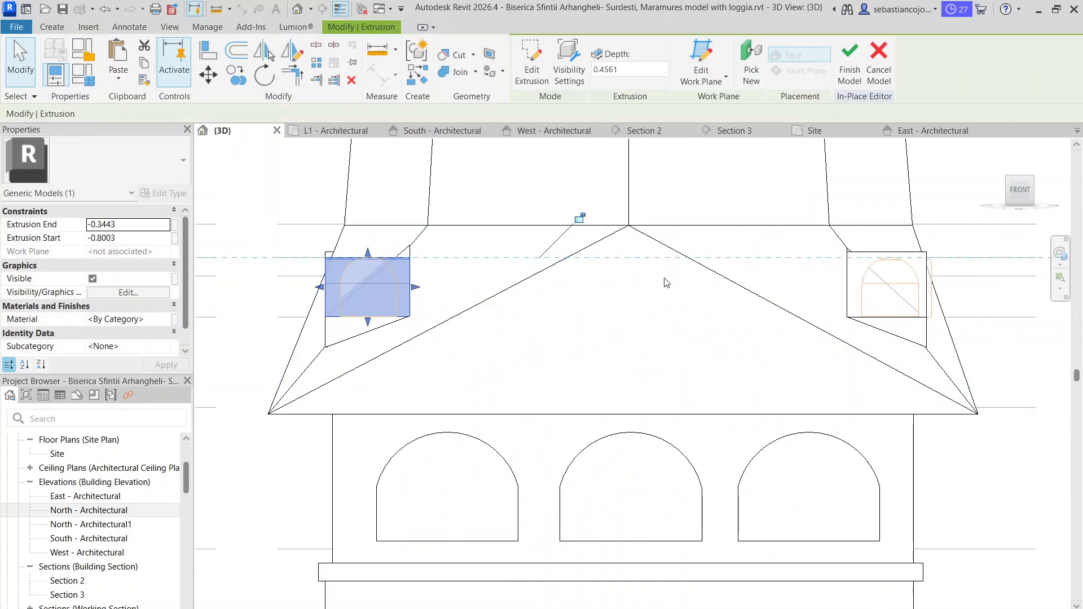
drag(367, 252, 370, 246)
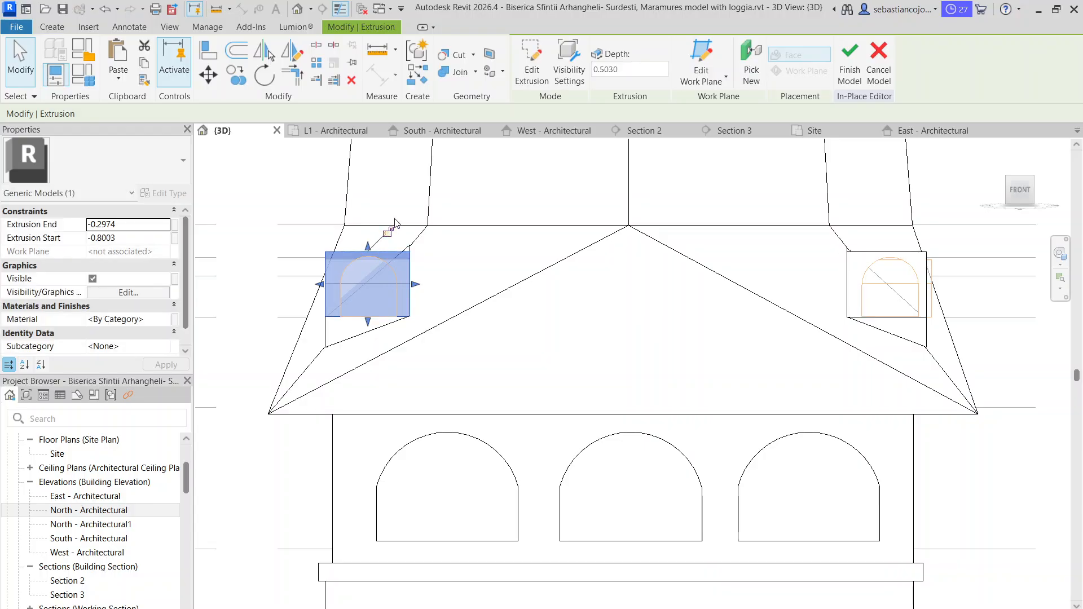
click(452, 184)
key(Escape)
- Finish the in-place model and inspect the lowered corner turrets from an angled 3D view
scroll(408, 242, up, 5)
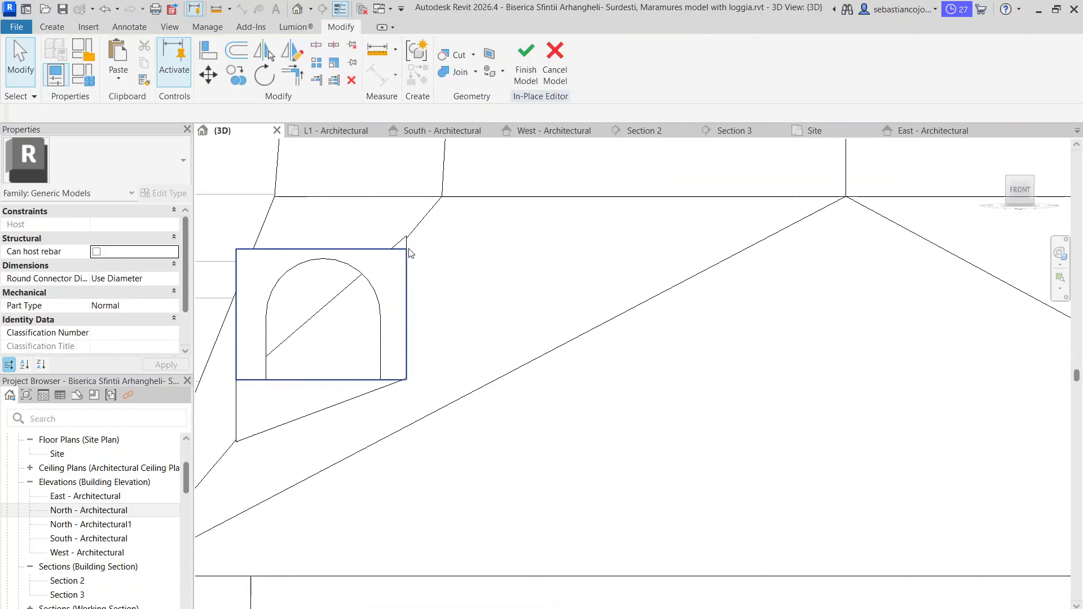
scroll(408, 242, down, 10)
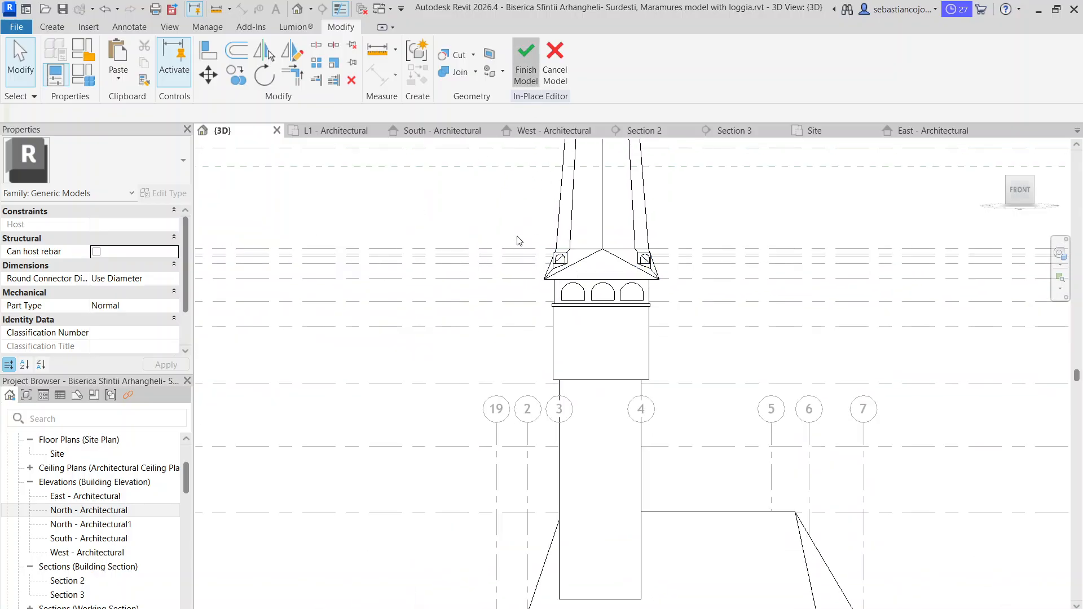
scroll(517, 233, down, 8)
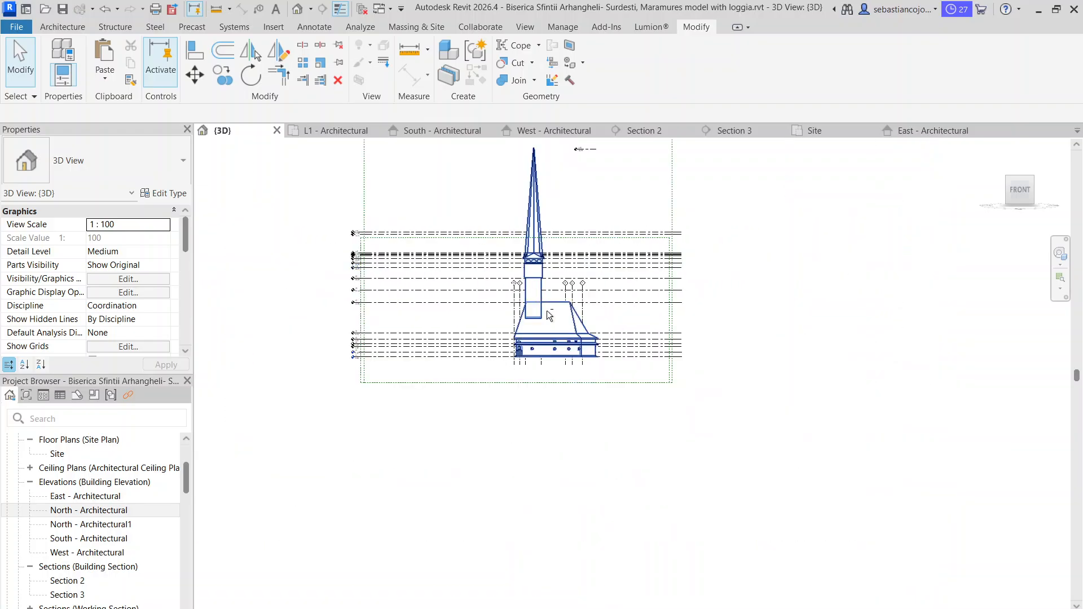
shift+middle_drag(547, 310, 656, 431)
click(654, 427)
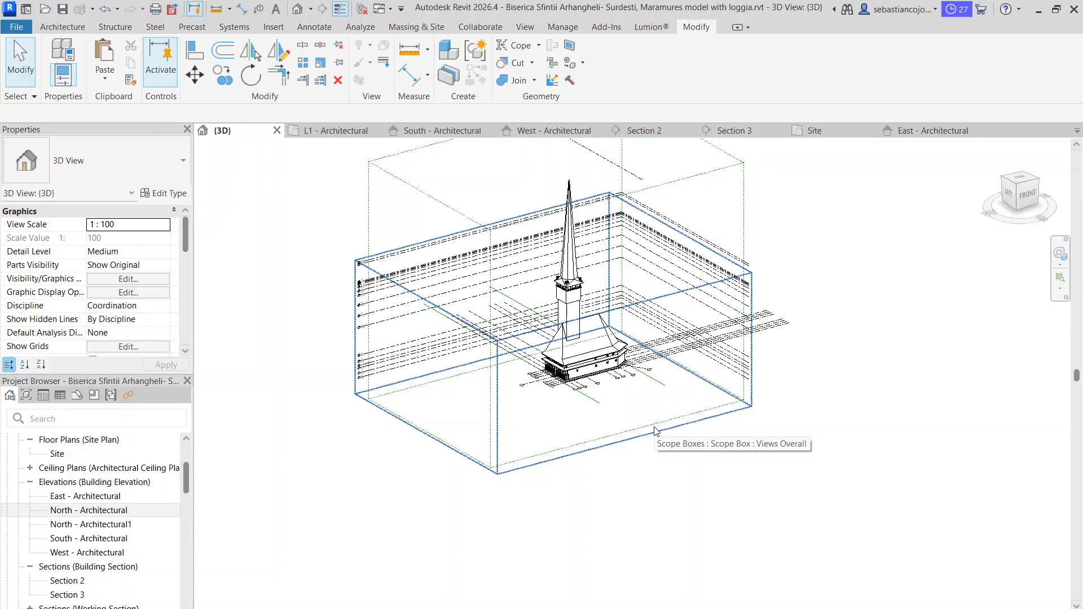
scroll(569, 290, up, 8)
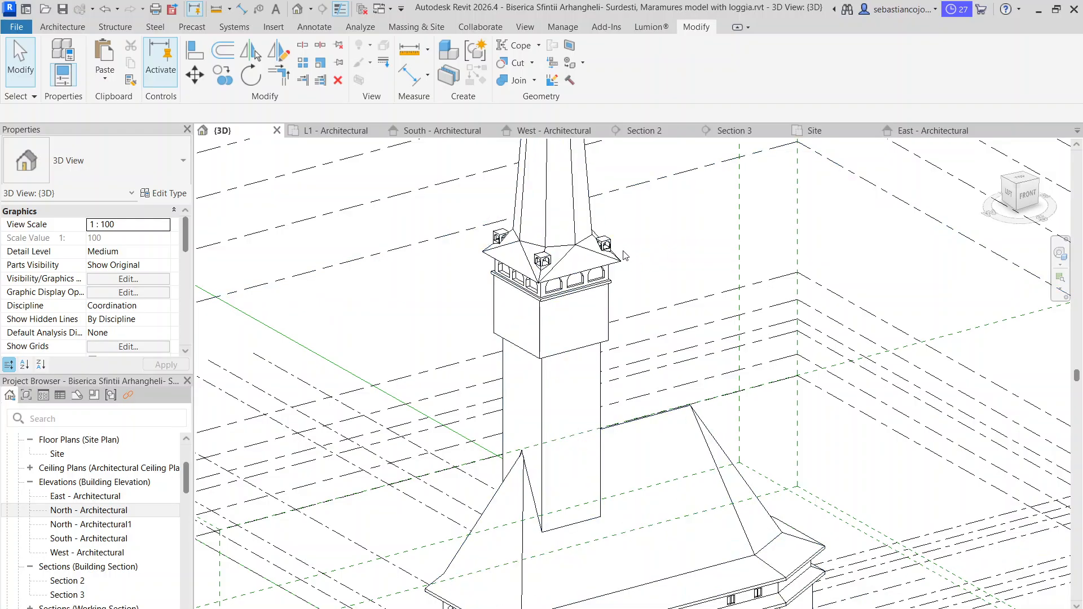
scroll(625, 255, up, 4)
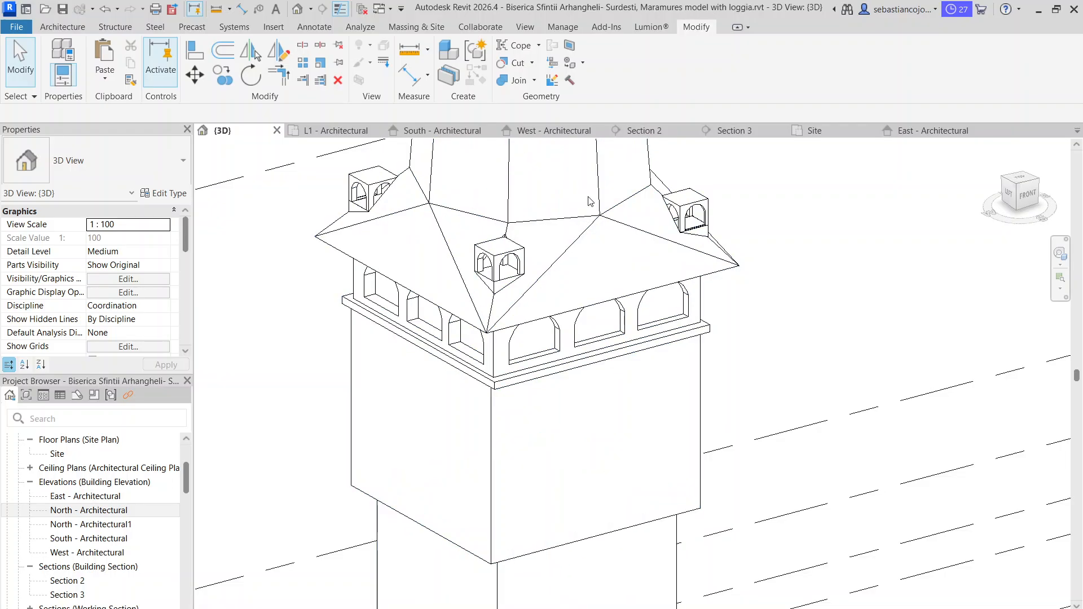
- Compare the lowered corner turrets with the historical image in the South elevation
click(442, 130)
scroll(515, 299, up, 4)
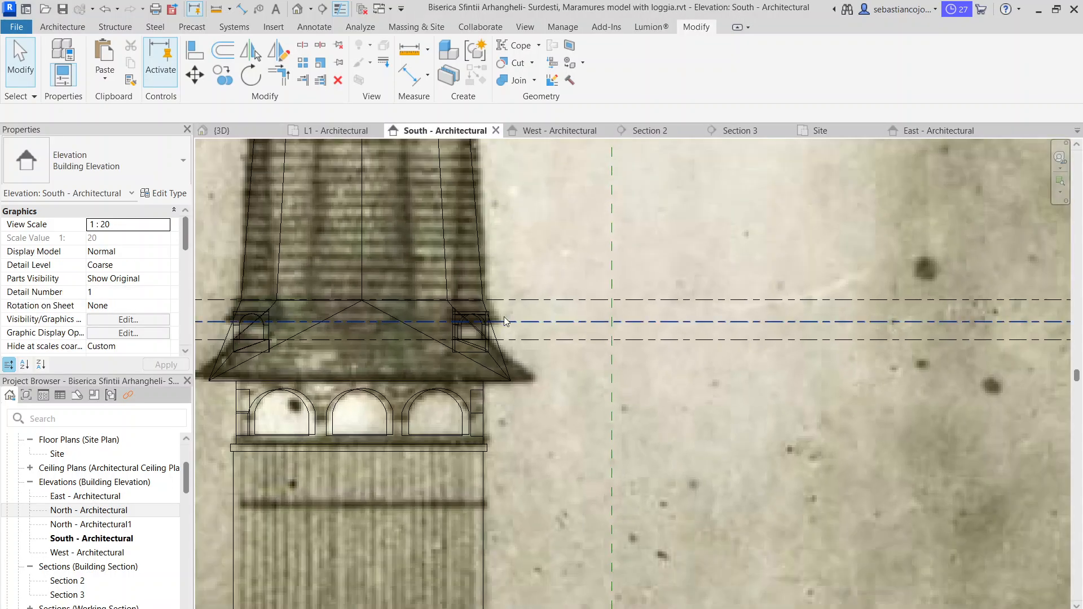
scroll(654, 284, down, 3)
scroll(406, 299, up, 2)
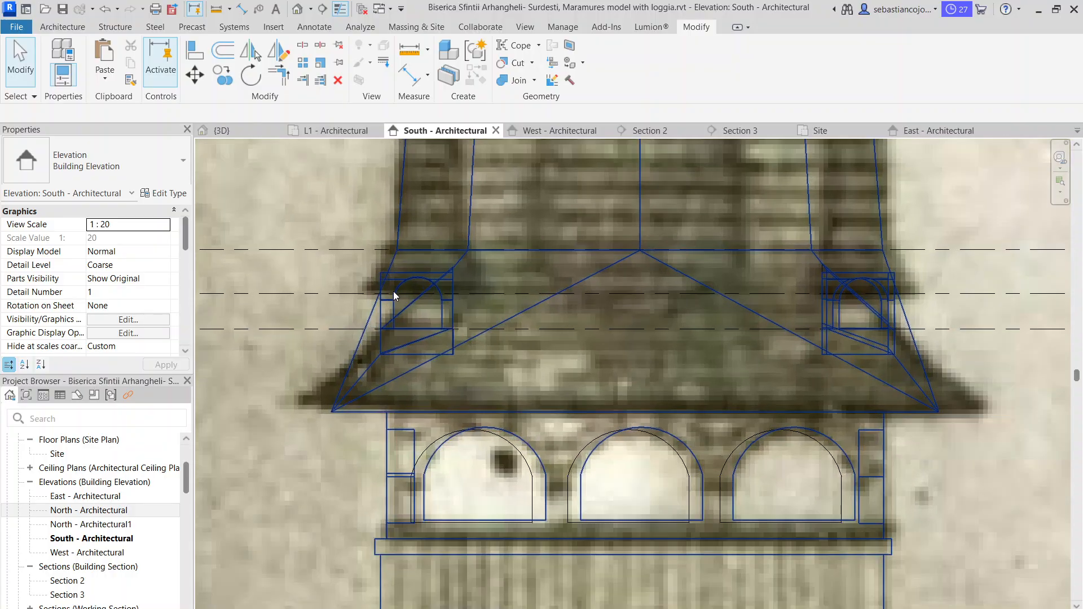
scroll(422, 278, up, 4)
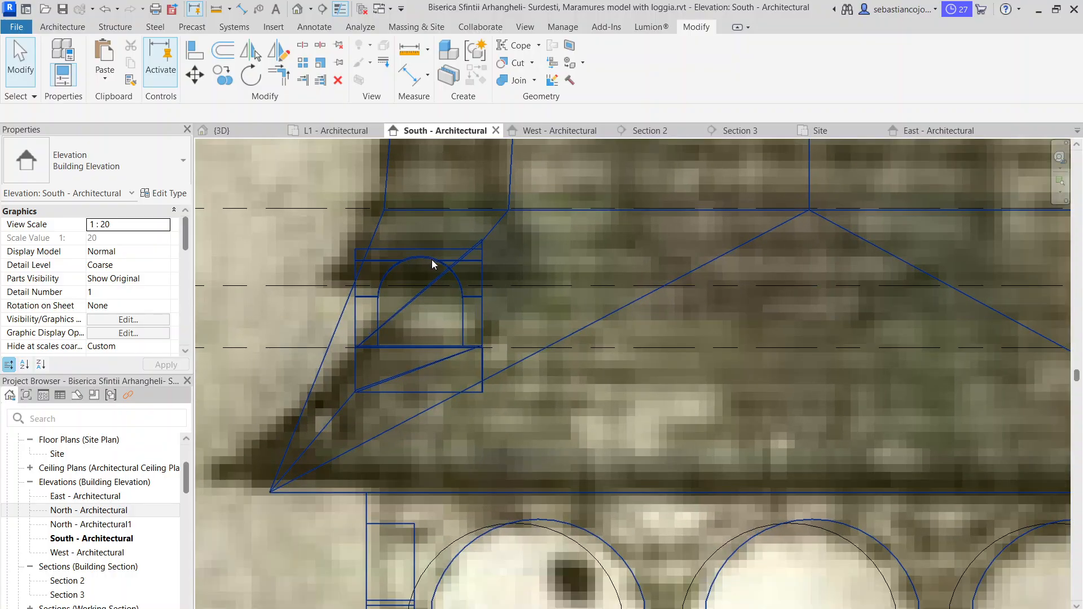
scroll(438, 338, down, 2)
scroll(427, 279, up, 1)
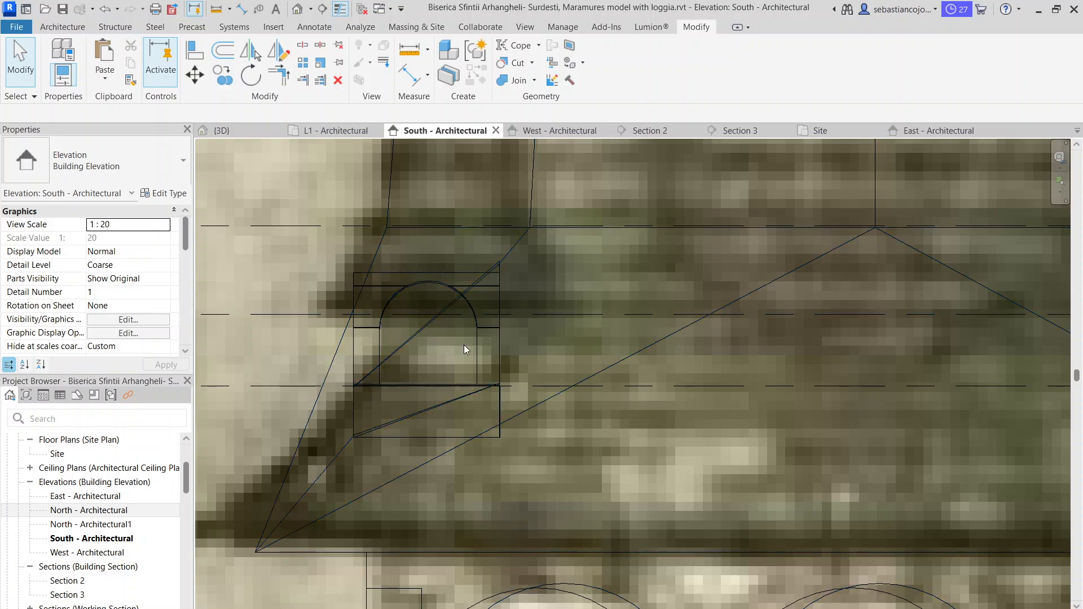
scroll(479, 350, up, 2)
- Reopen the turret model for in-place editing and lower the arc of the left turret's arched void sketch to match the historical image
click(477, 338)
scroll(477, 339, up, 1)
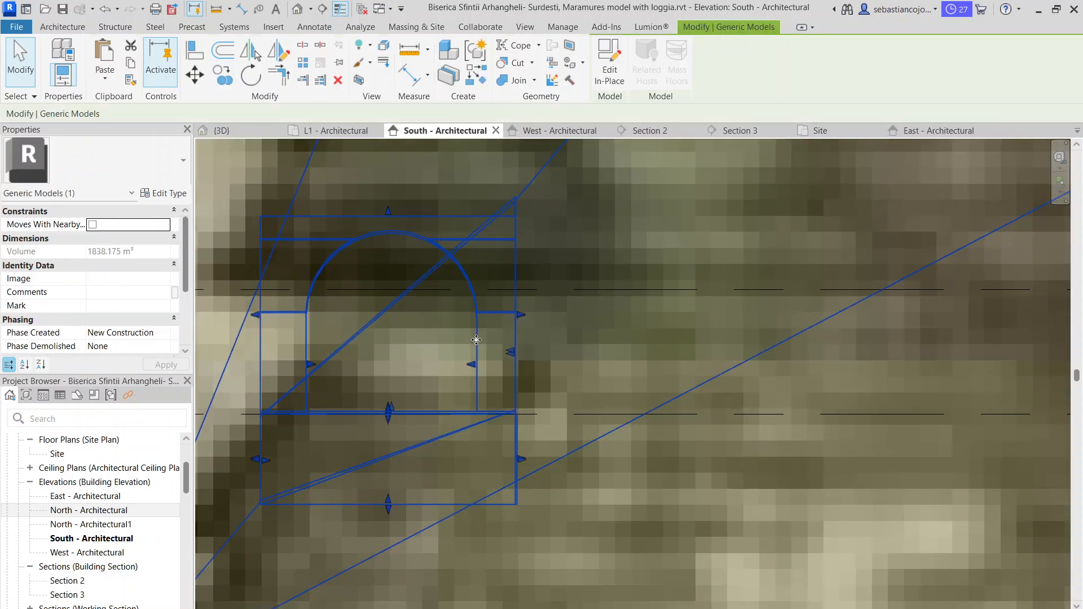
scroll(476, 337, down, 3)
scroll(477, 335, up, 2)
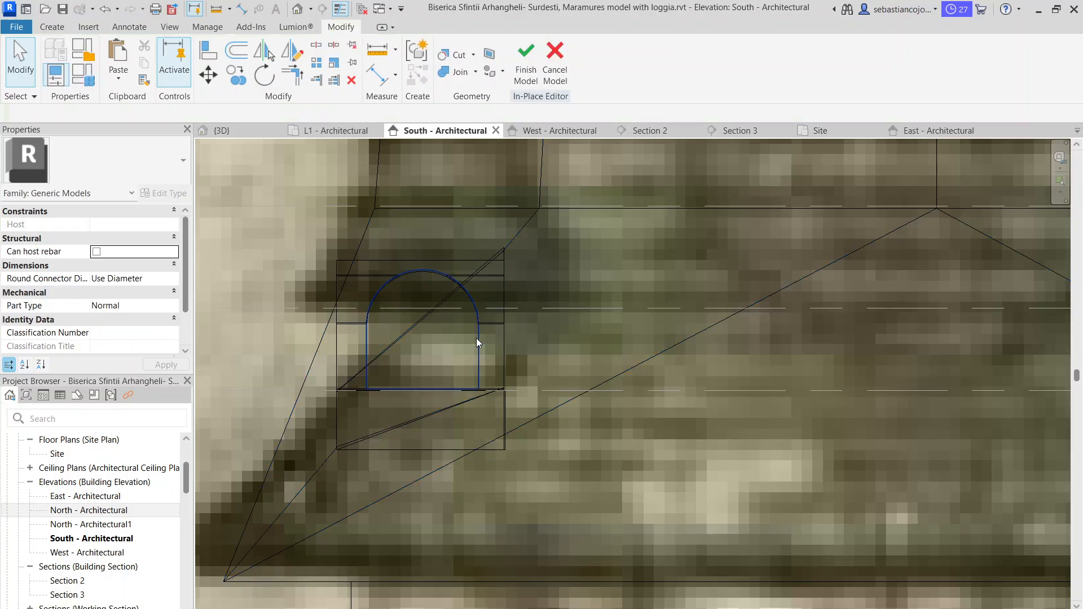
click(424, 334)
scroll(425, 334, up, 1)
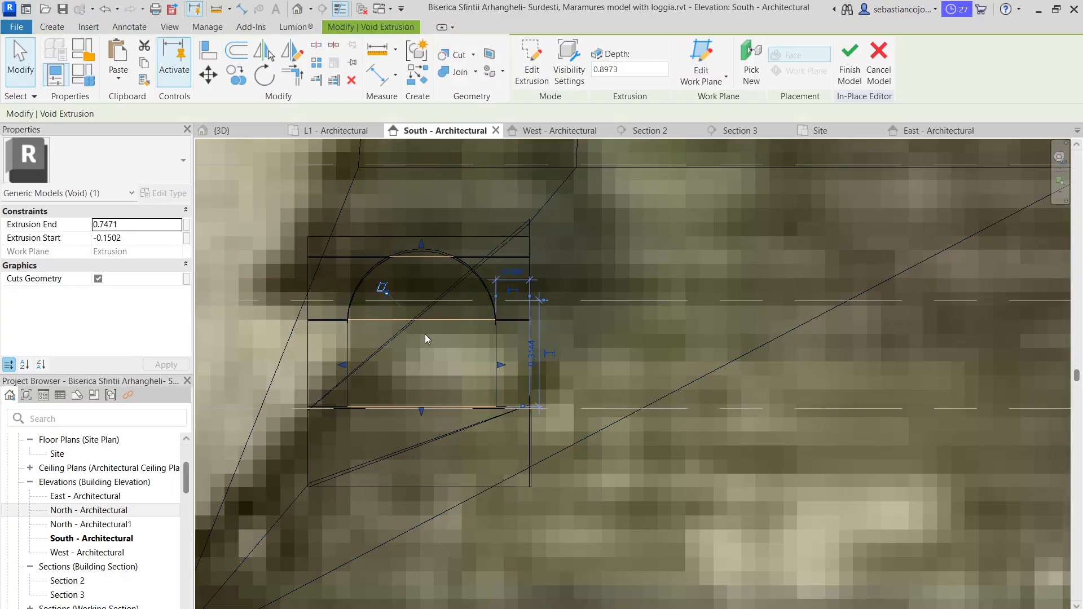
double_click(347, 327)
click(402, 257)
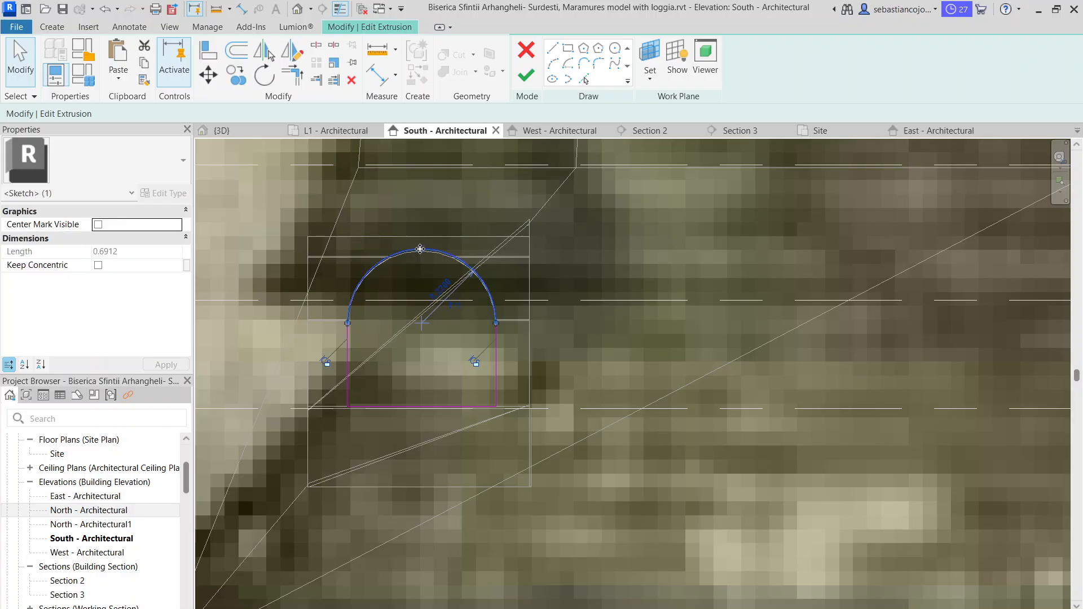
mouse_move(402, 258)
mouse_down()
mouse_move(424, 285)
mouse_move(421, 302)
mouse_move(418, 292)
mouse_up()
click(529, 81)
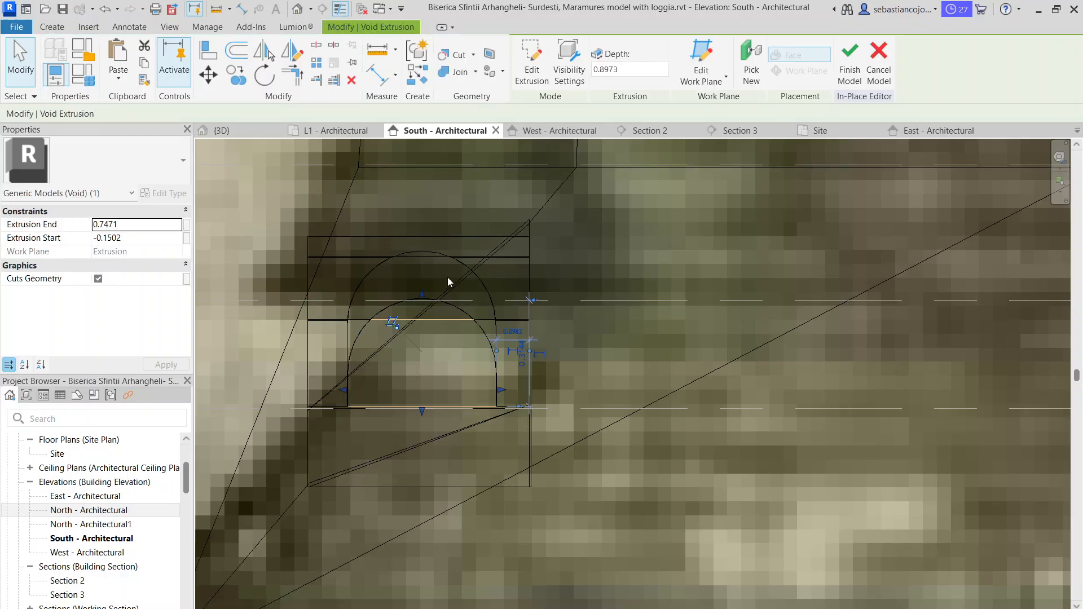
- Lower the arc of the second, overlapping arched void at the left turret to match the first lowered arch
click(424, 259)
click(429, 256)
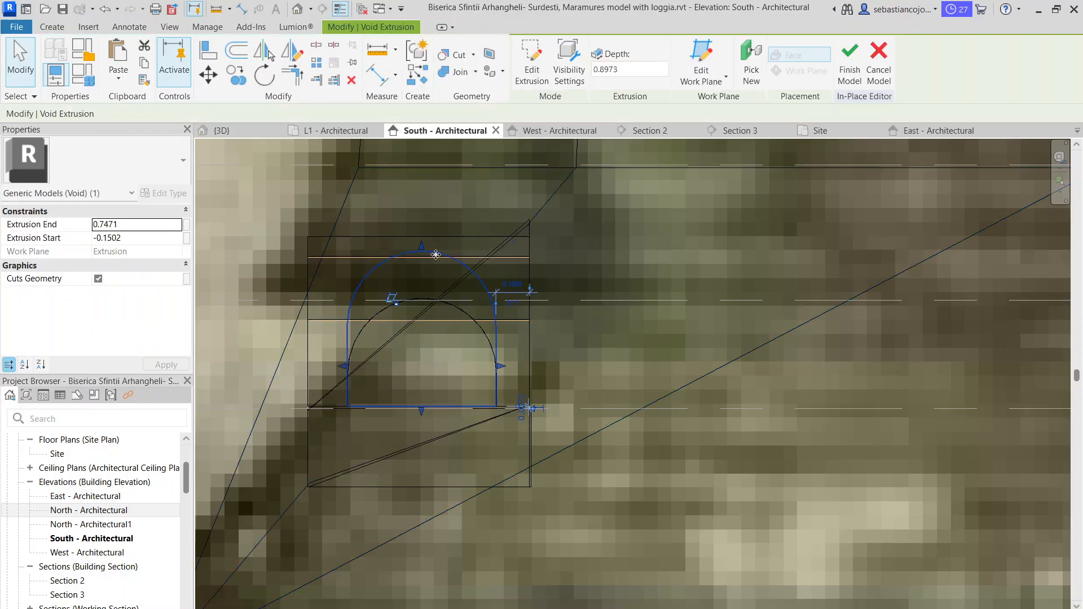
double_click(435, 254)
click(431, 255)
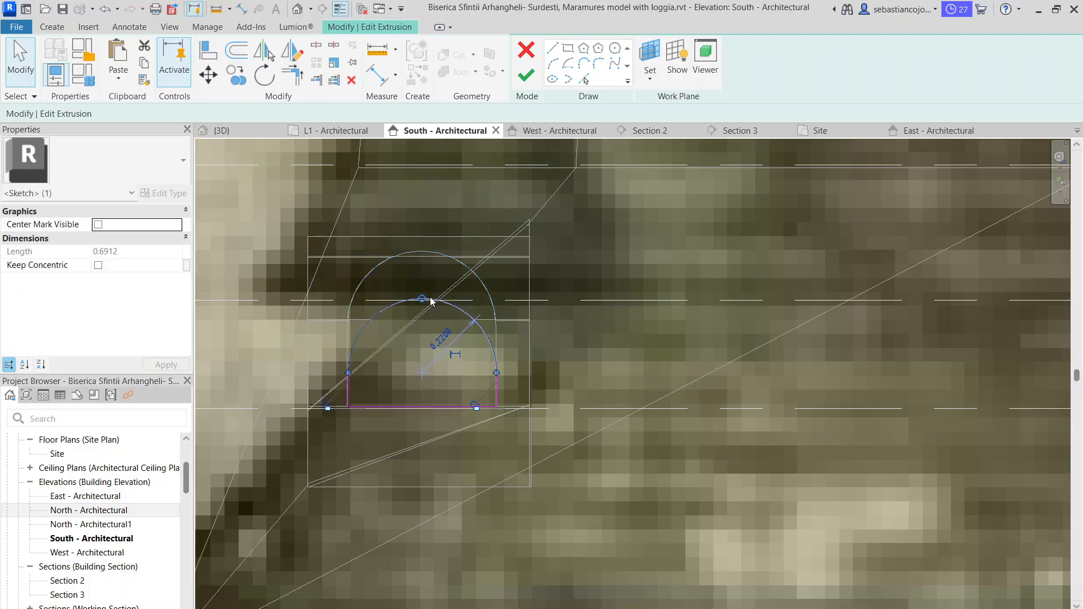
click(525, 81)
key(Escape)
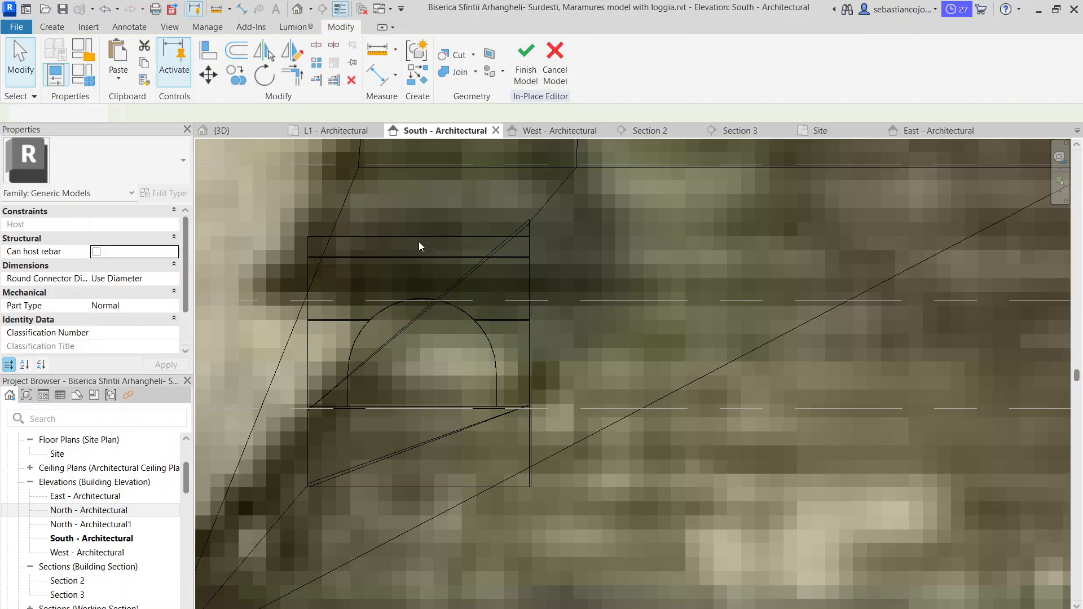
- Lower the top of the left turret's box and of its side-facing void to just above the lowered arches
click(423, 236)
drag(423, 233, 423, 288)
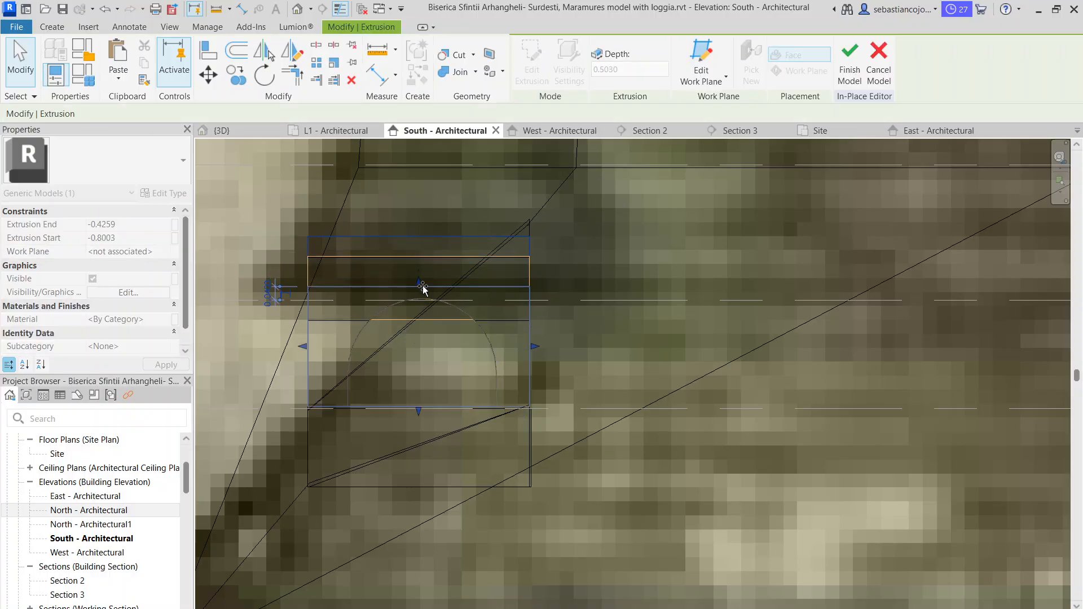
click(424, 246)
click(423, 258)
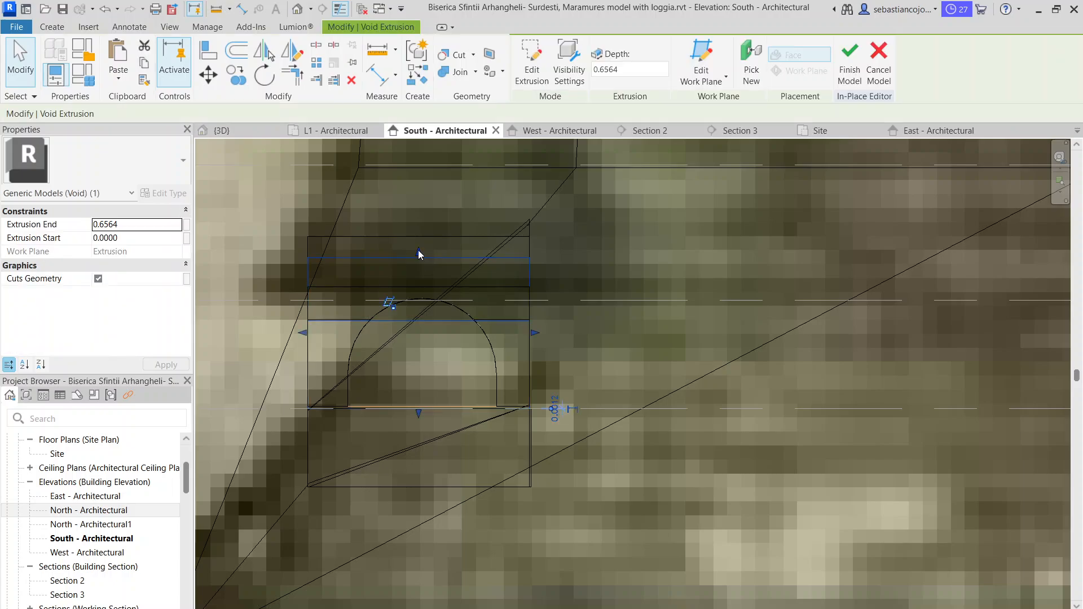
drag(419, 276, 421, 290)
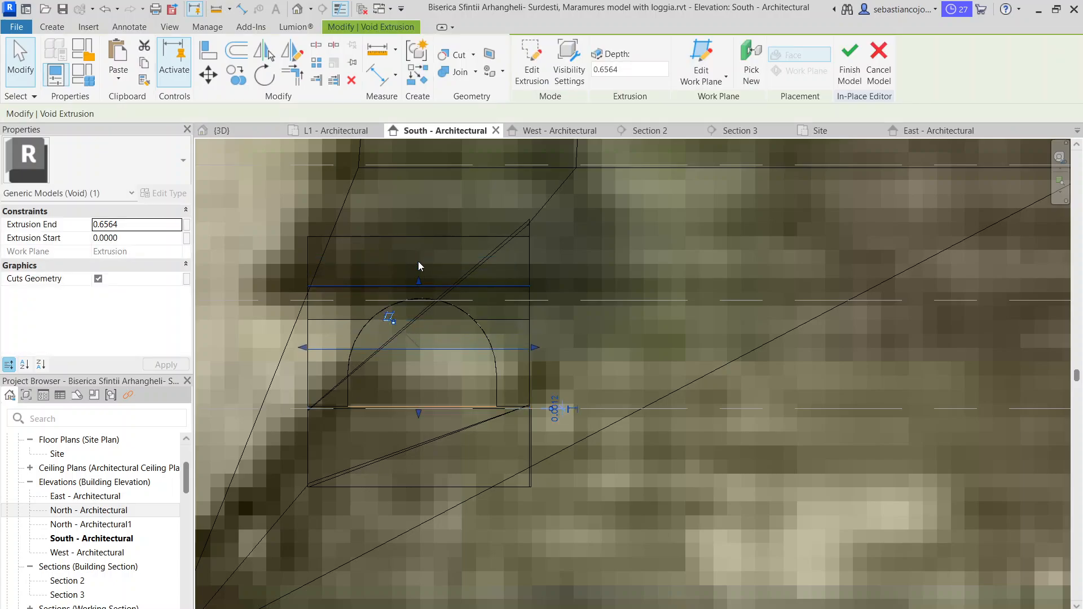
- Lower the top of the remaining overlapping box at the left turret to the same level as the first one
click(425, 235)
click(420, 285)
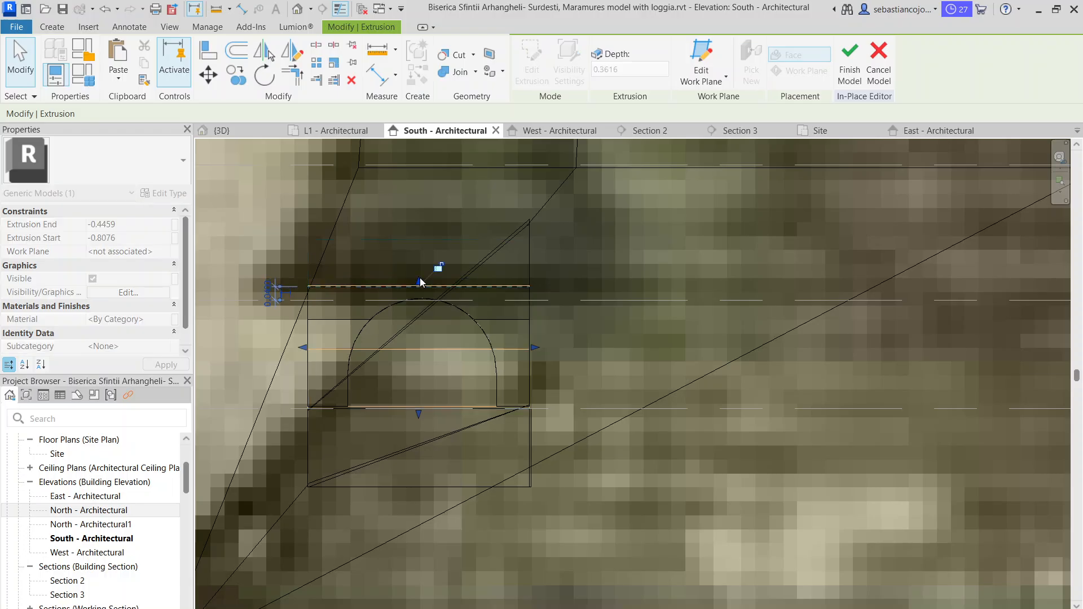
click(423, 242)
- Lower the arc of the right turret's first arched void sketch to match the opening in the historical image
scroll(424, 249, down, 4)
scroll(451, 273, down, 3)
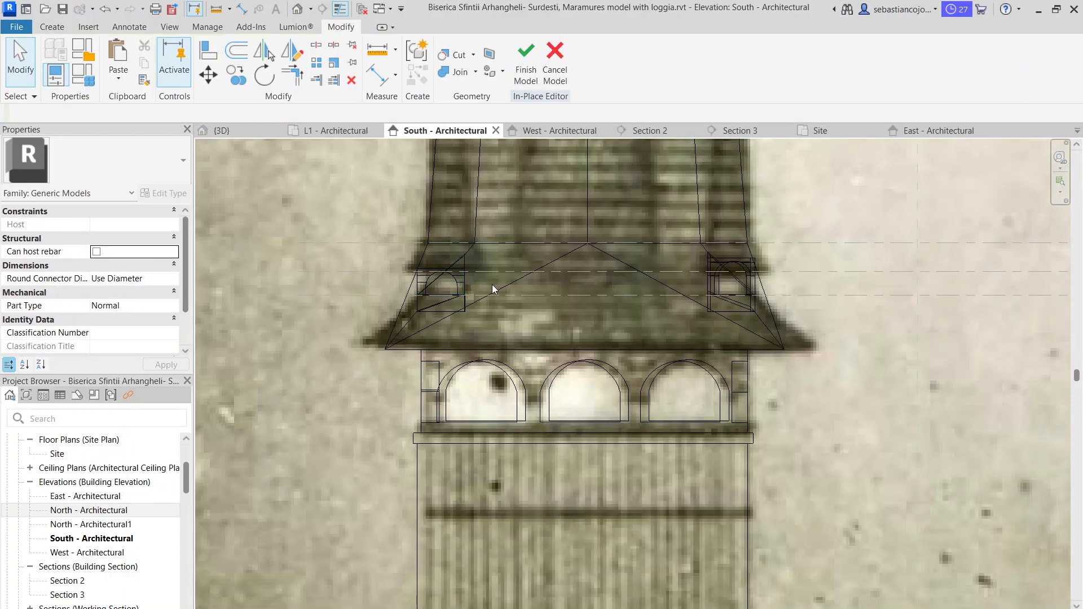
scroll(757, 274, up, 3)
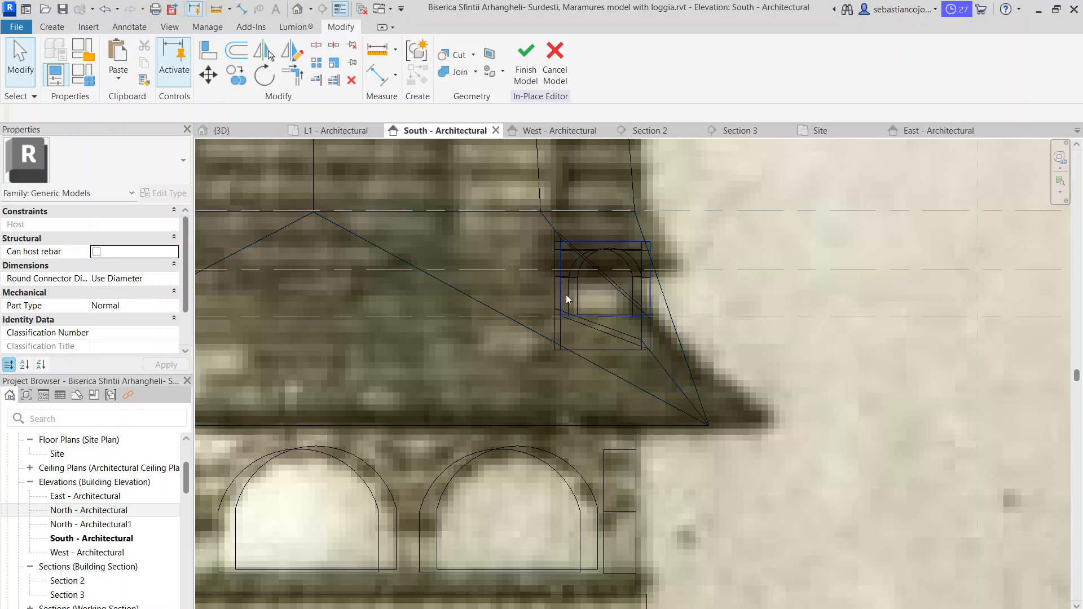
scroll(558, 285, up, 2)
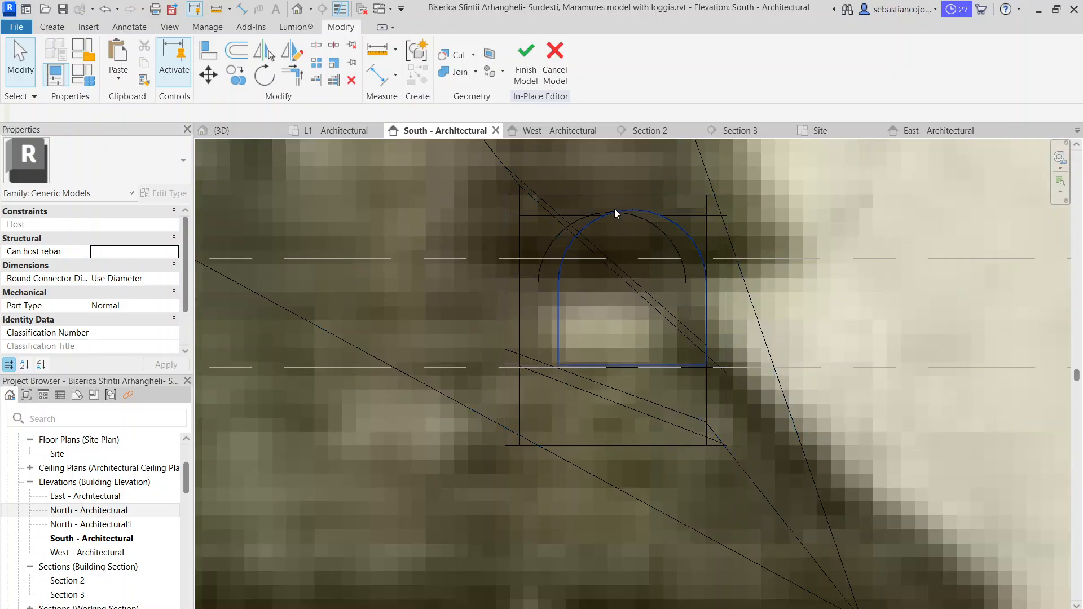
double_click(614, 208)
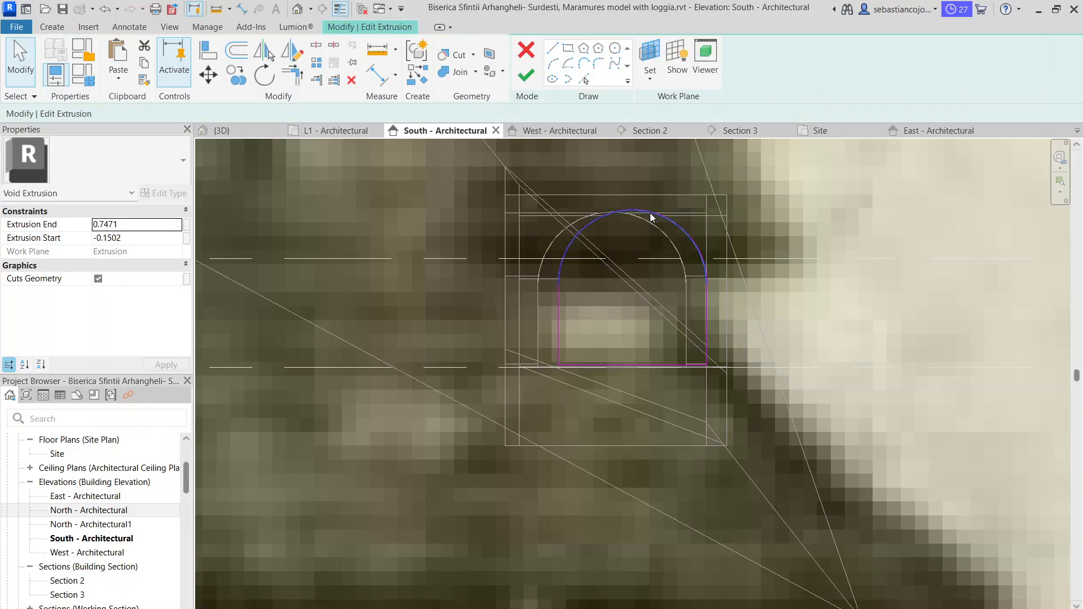
drag(646, 212, 637, 265)
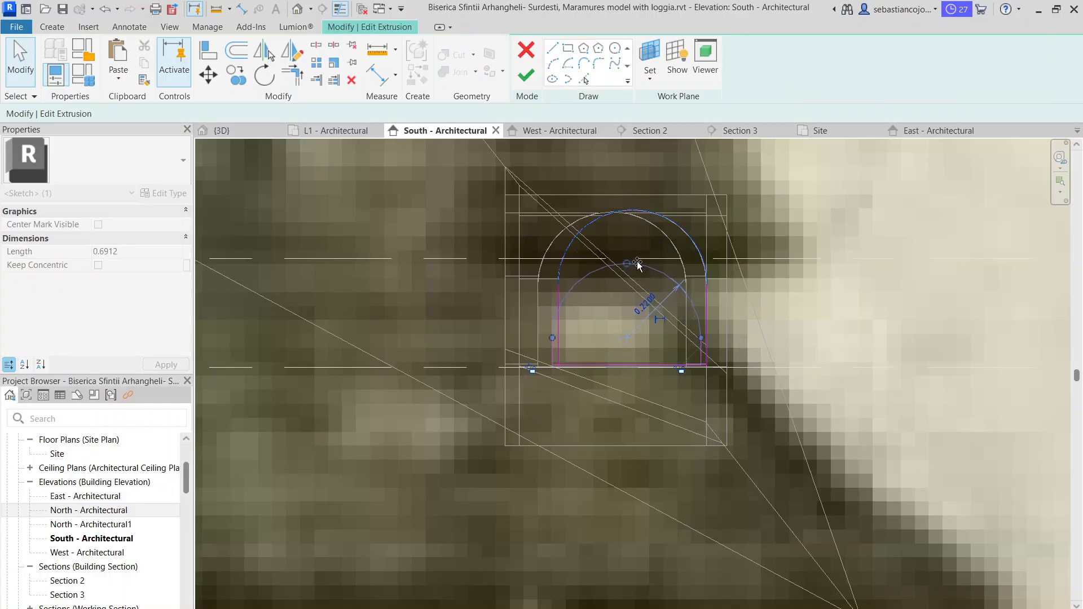
click(646, 230)
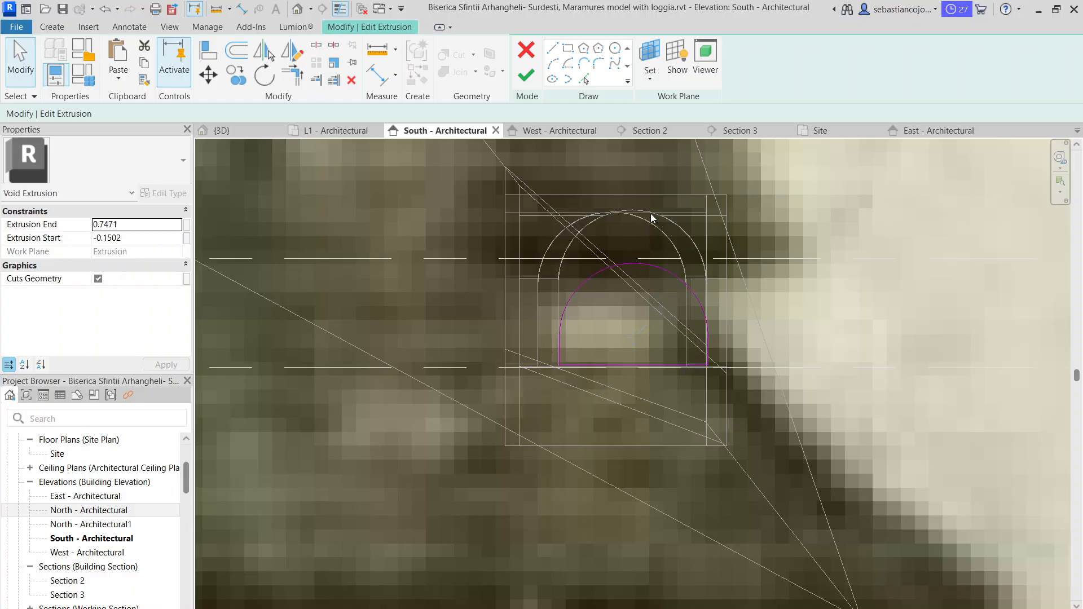
click(527, 80)
- Lower the arc of the second, overlapping arched void at the right turret to match the first lowered arch
click(626, 211)
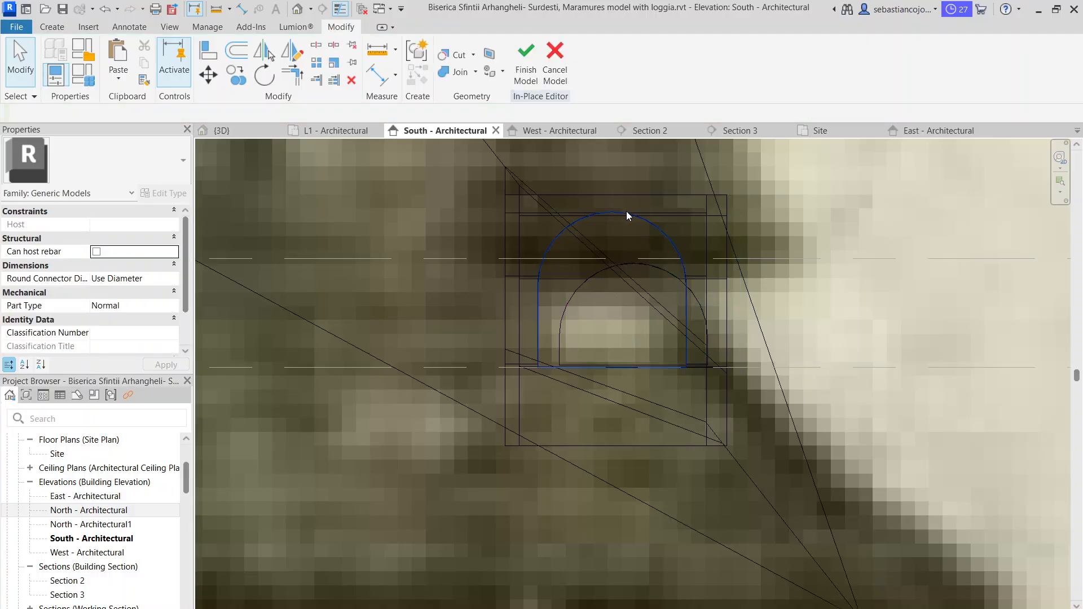
click(630, 215)
double_click(630, 216)
click(663, 267)
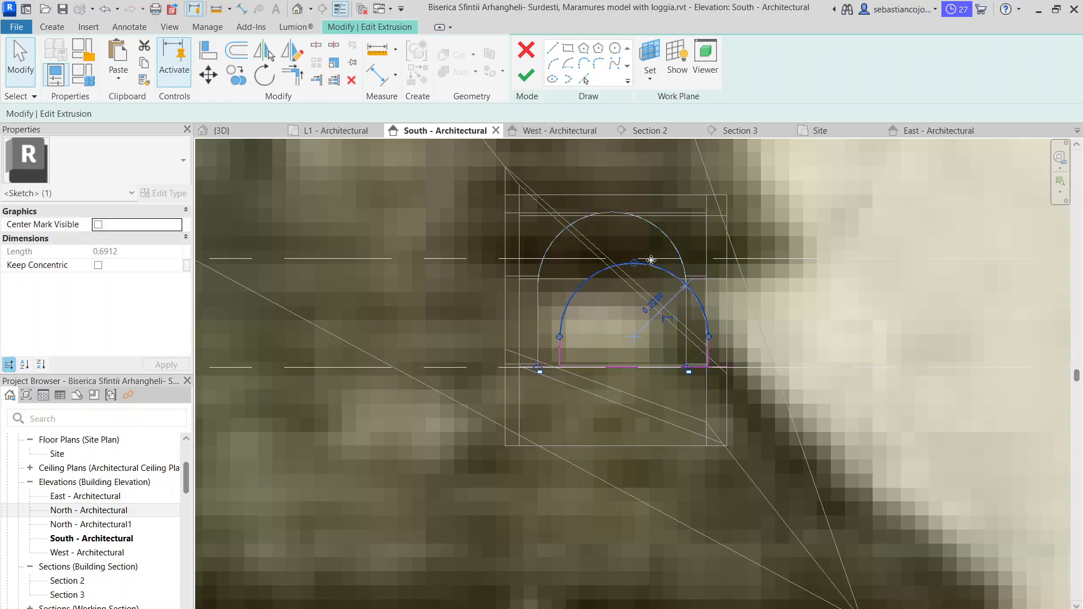
click(527, 81)
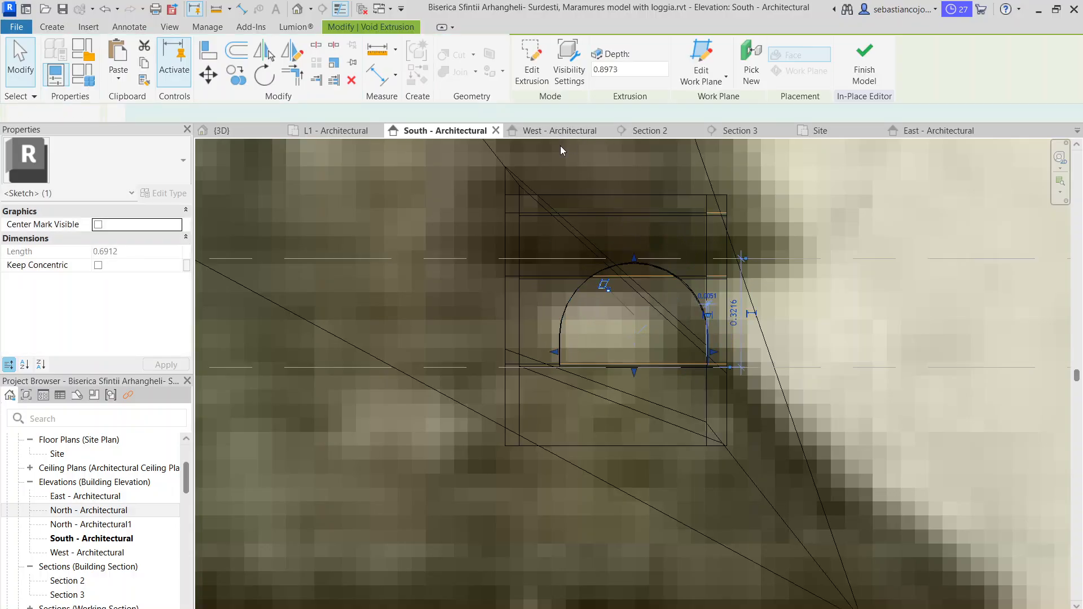
- Lower the top of the side-facing void at the right turret to just above the lowered arches
click(607, 219)
drag(629, 211, 628, 256)
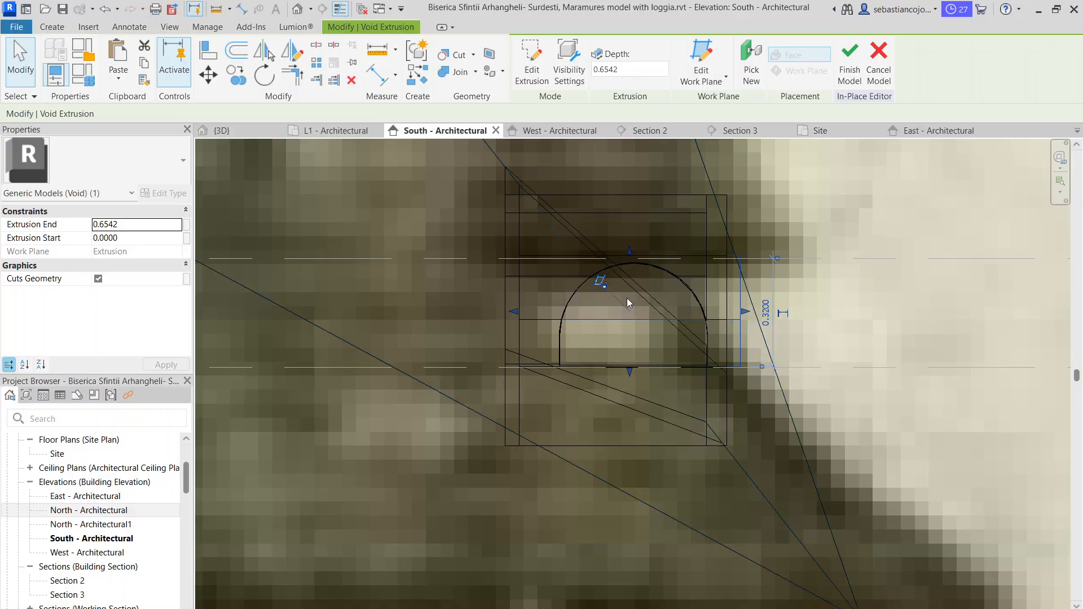
middle_drag(627, 298, 570, 200)
click(586, 252)
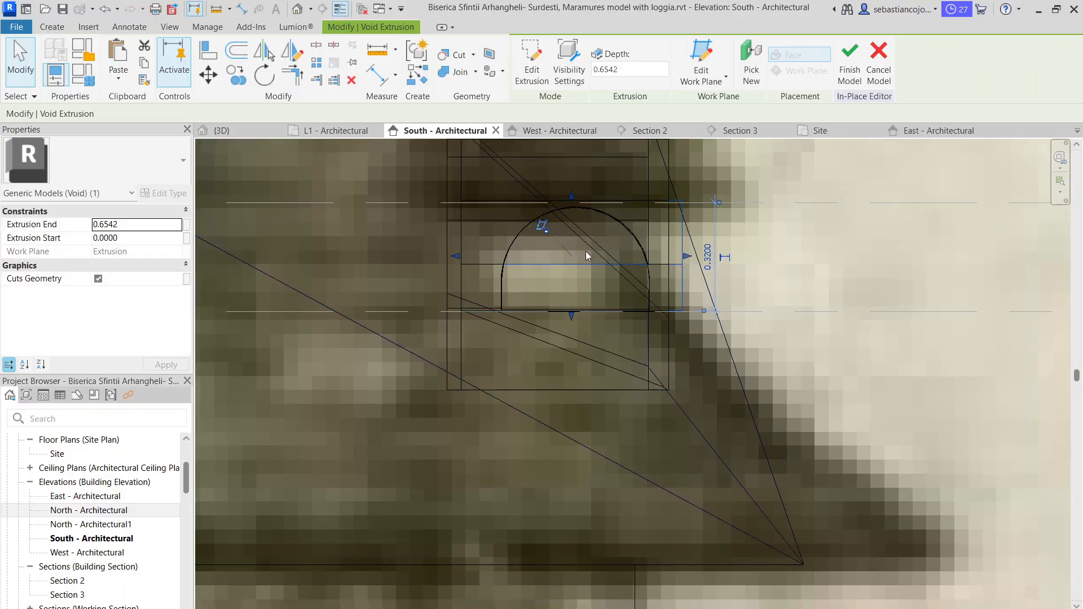
- Edit one of the right turret's arched void sketches again and lower its arc slightly further
double_click(626, 231)
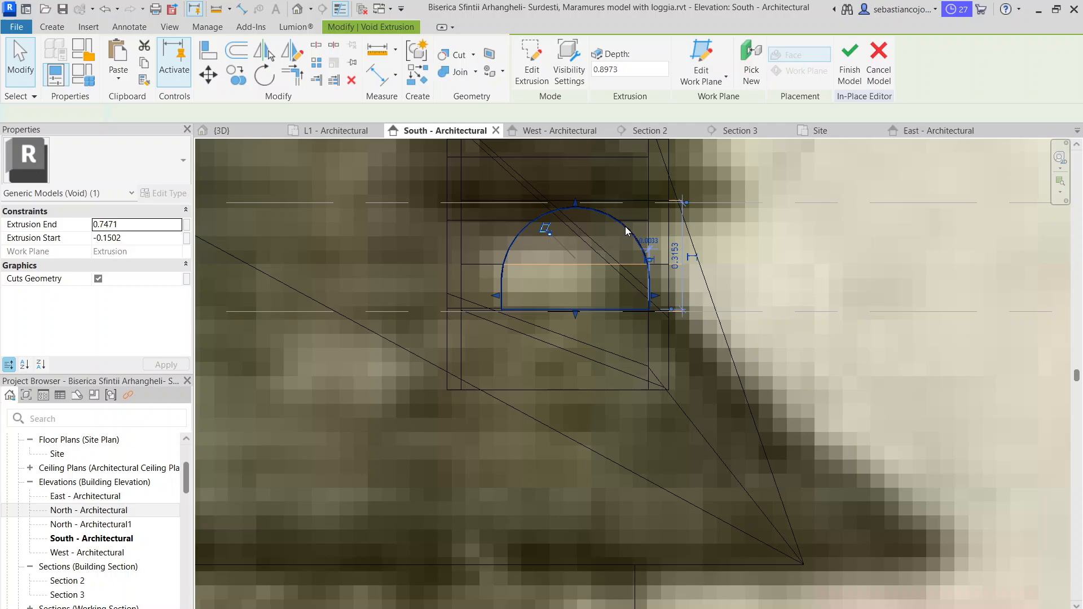
click(591, 222)
drag(587, 220, 590, 225)
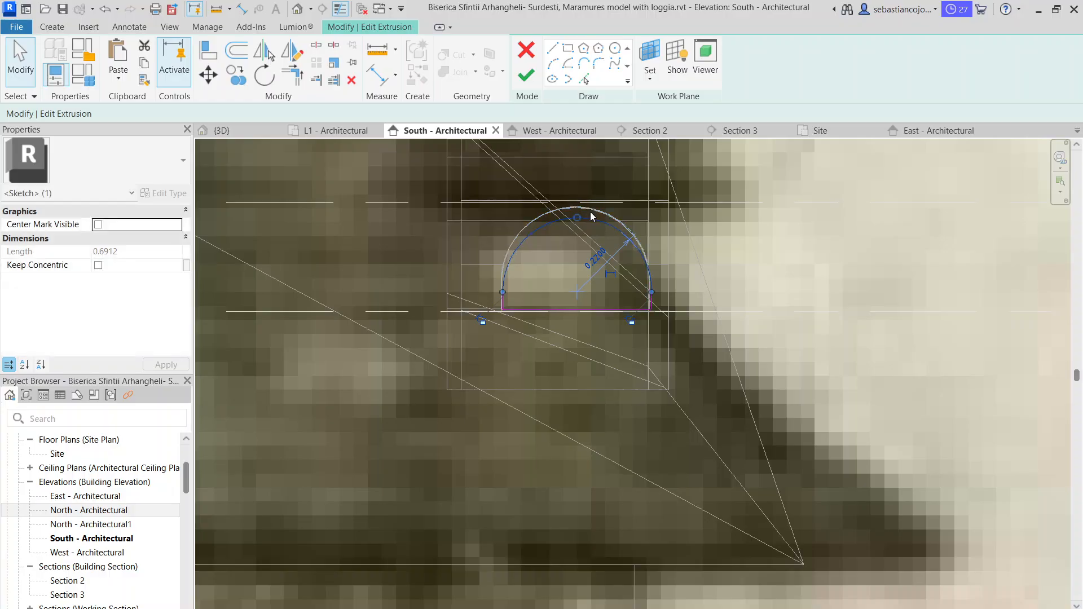
click(590, 212)
click(527, 77)
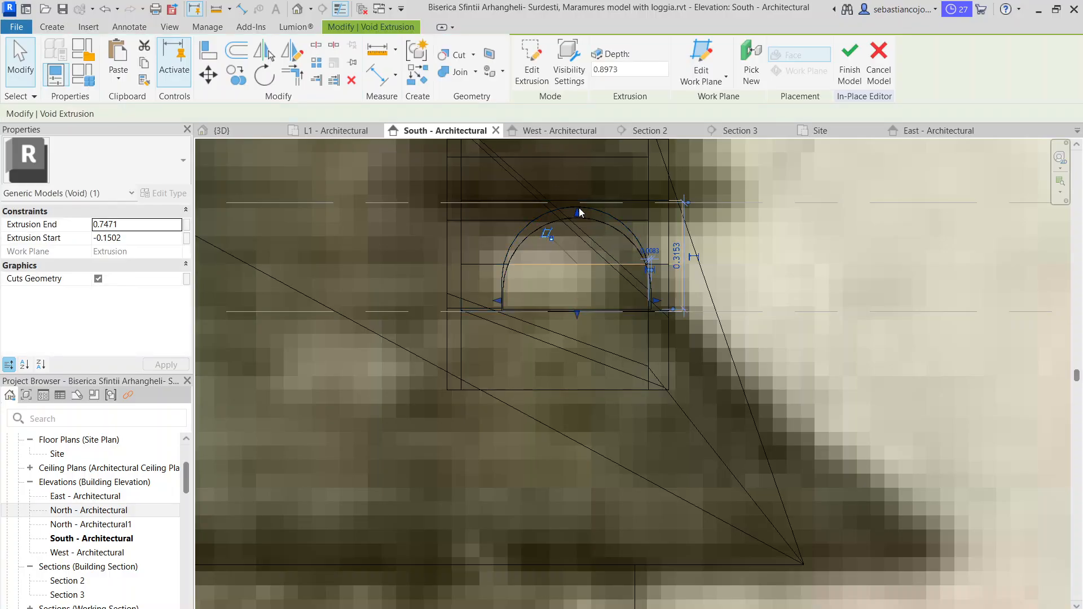
- Lower the arc of the other arched void at the right turret to match the slightly lower first arch
double_click(599, 211)
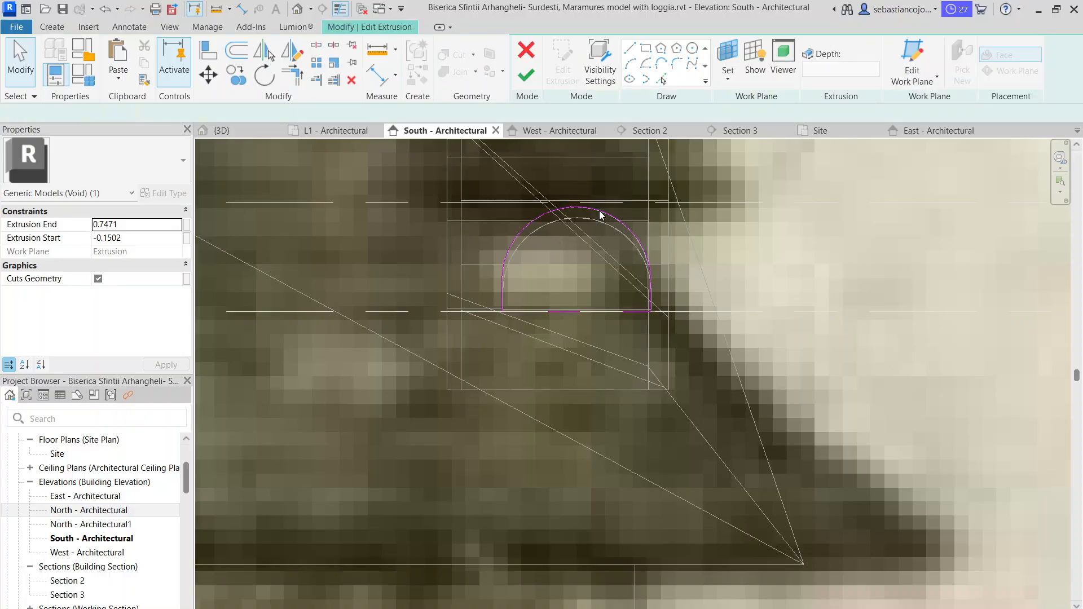
click(600, 217)
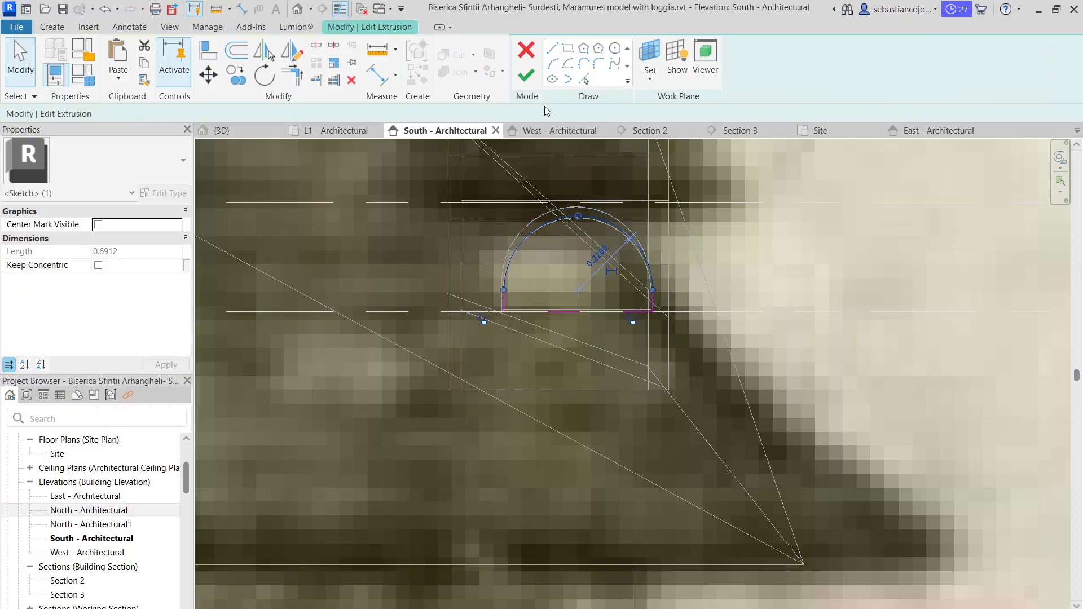
click(526, 76)
scroll(570, 203, down, 2)
key(Escape)
scroll(543, 198, up, 4)
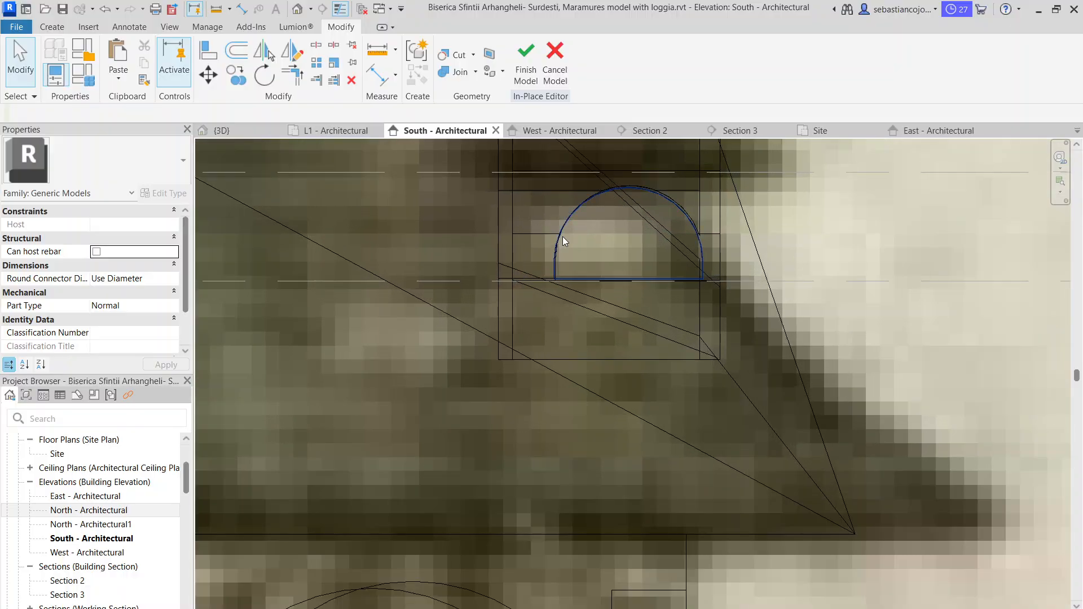
click(563, 236)
click(554, 257)
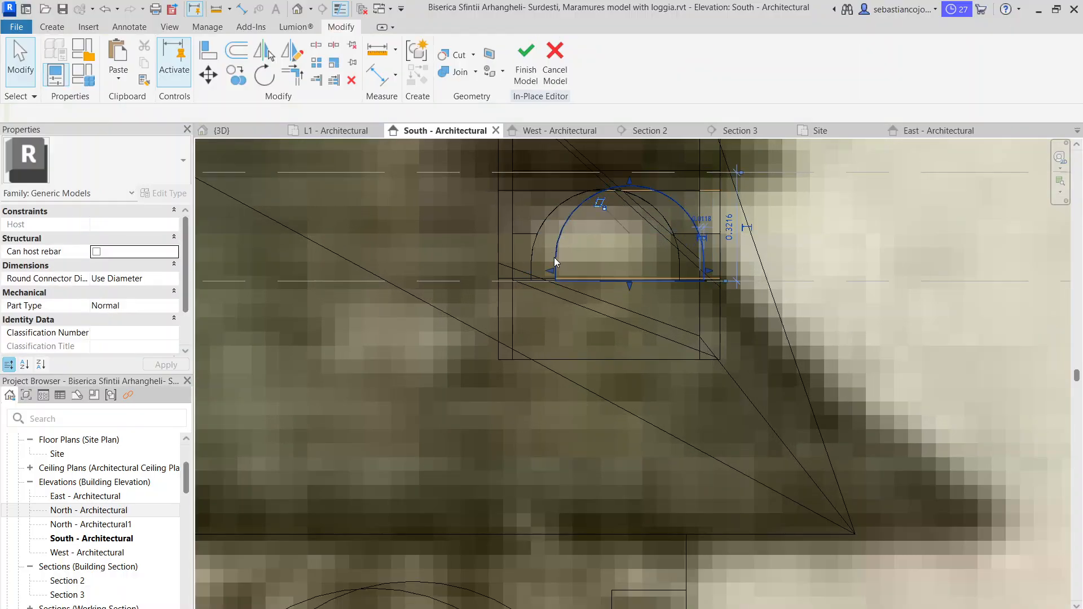
click(553, 258)
key(Escape)
scroll(563, 253, down, 4)
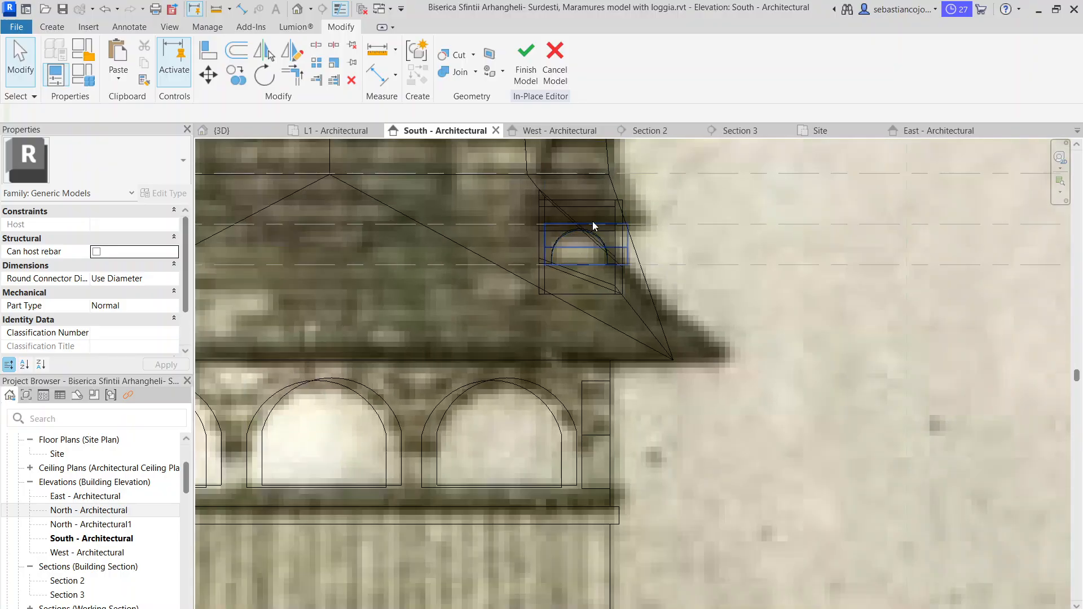
scroll(594, 260, down, 4)
- Lower the top of the tall void extrusion at the left turret to the base line of the spire
scroll(409, 269, up, 6)
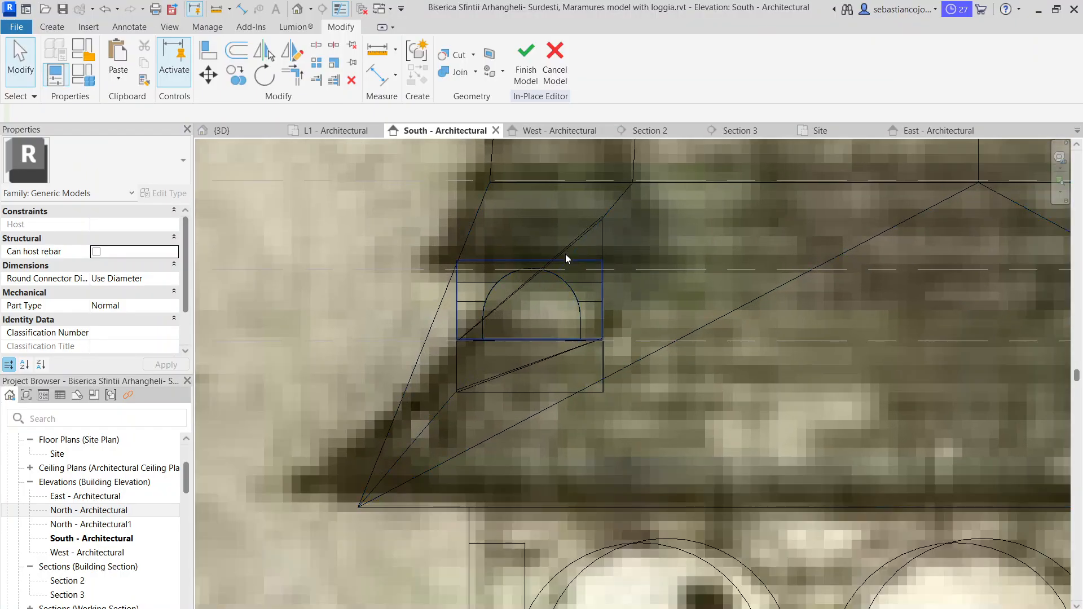
scroll(601, 240, down, 5)
click(593, 243)
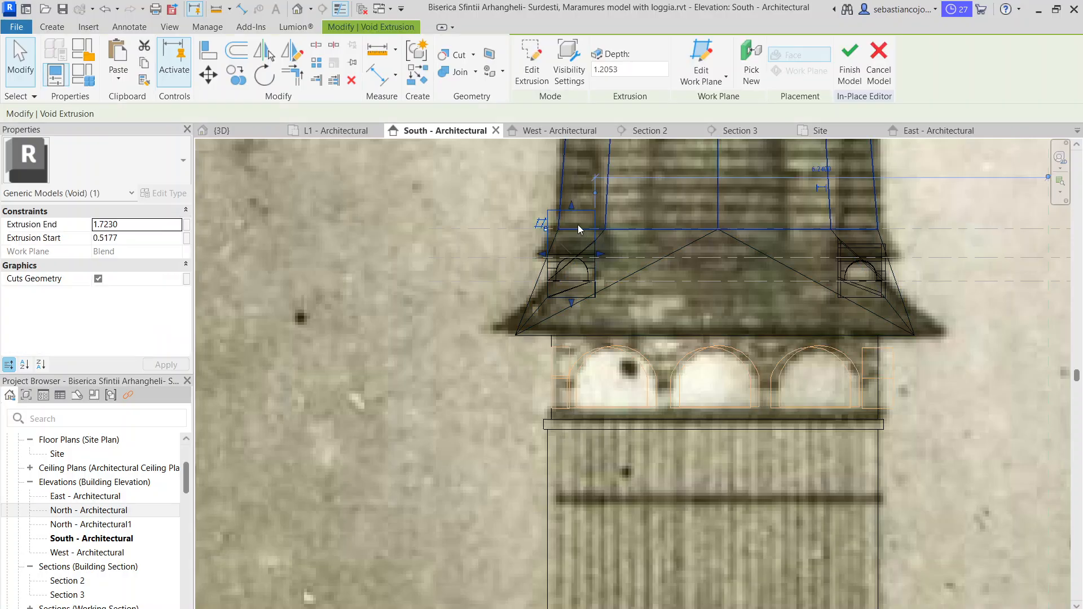
scroll(578, 224, up, 4)
drag(567, 194, 566, 244)
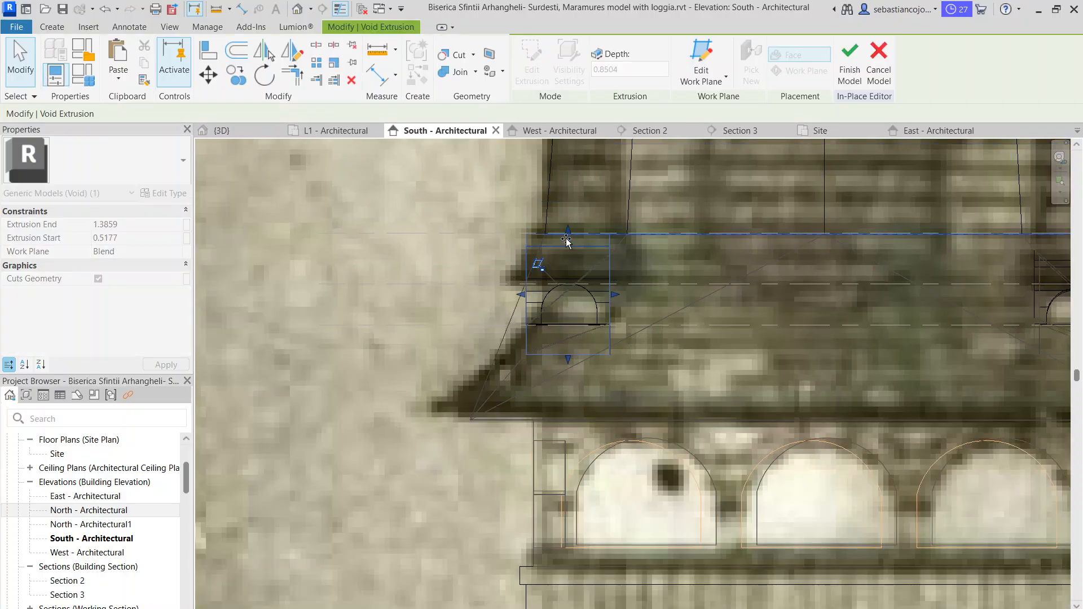
scroll(563, 245, down, 3)
key(Escape)
- Compare the corner turrets' boxes and arches with the historical image in the South and West elevations
scroll(557, 258, down, 4)
scroll(587, 251, up, 6)
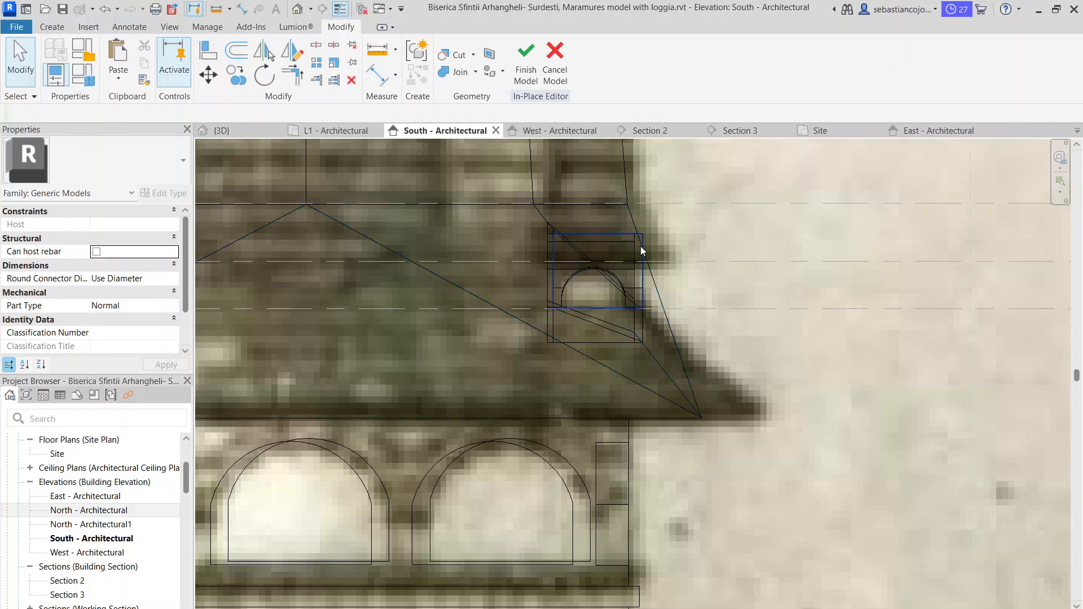
scroll(621, 265, down, 4)
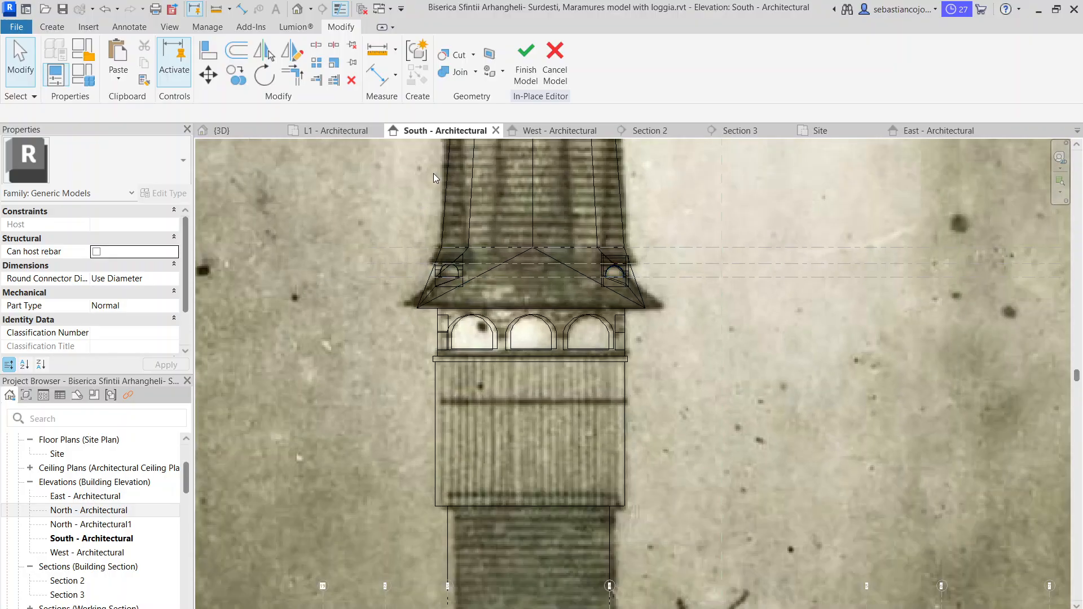
scroll(433, 175, down, 3)
click(538, 132)
scroll(538, 271, down, 8)
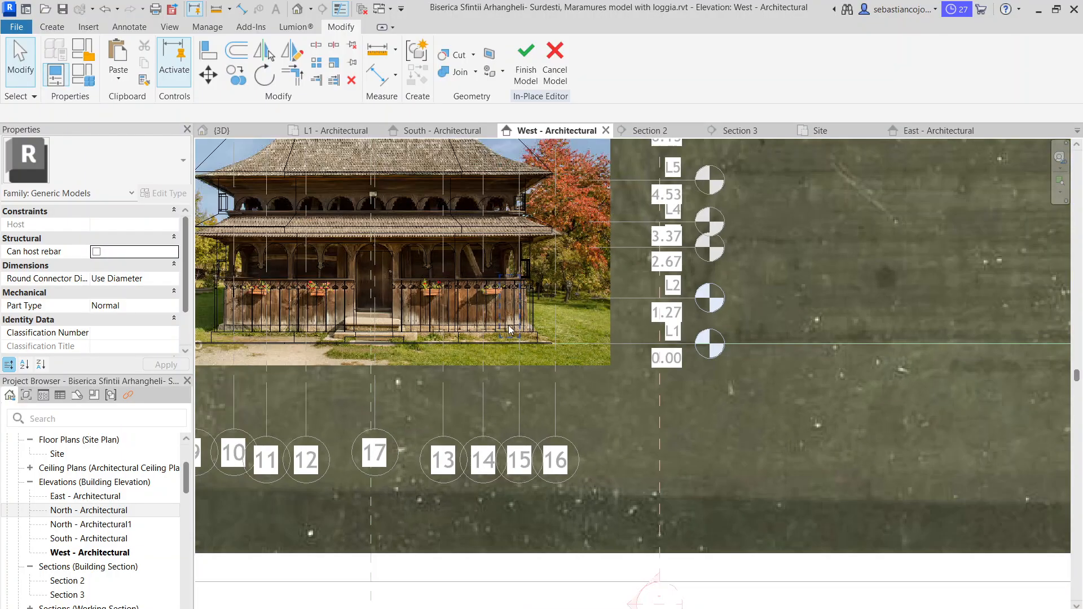
scroll(485, 469, up, 3)
scroll(488, 210, up, 8)
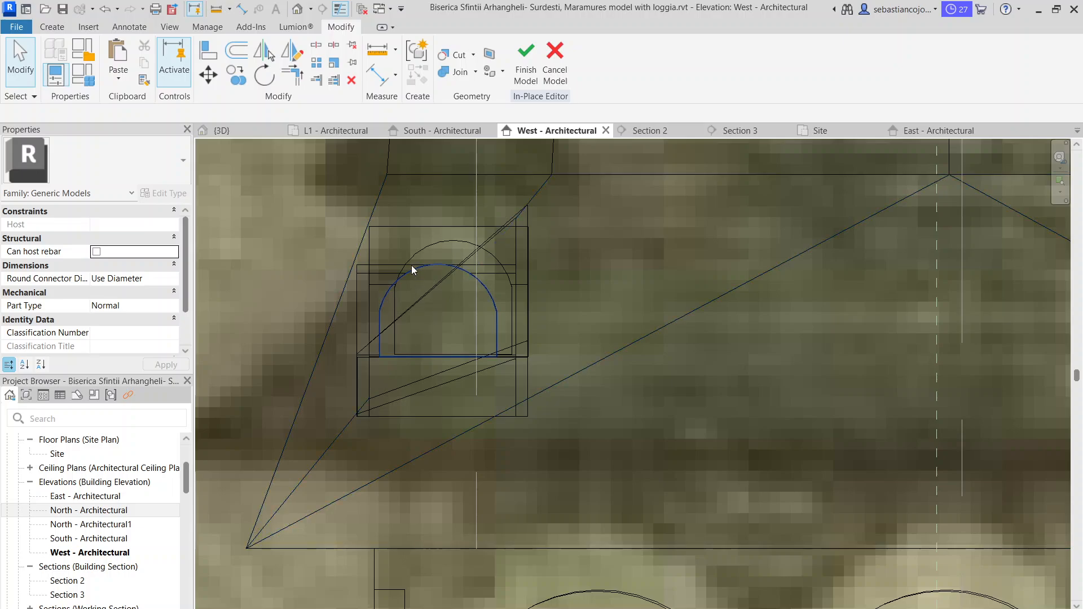
scroll(401, 285, down, 3)
scroll(404, 293, down, 5)
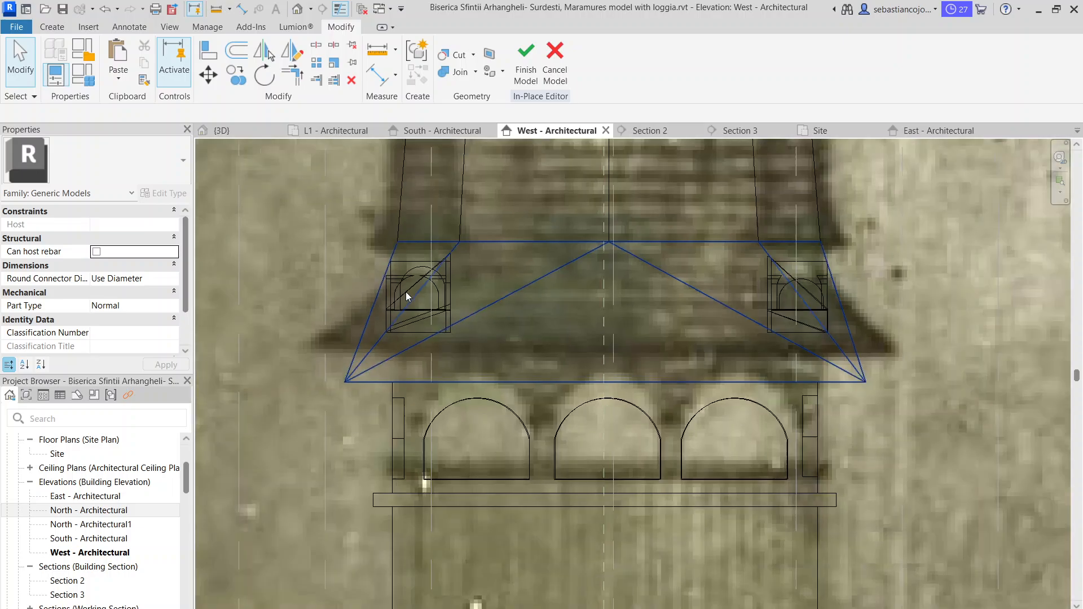
middle_drag(544, 296, 732, 300)
scroll(448, 281, up, 5)
middle_drag(314, 319, 463, 307)
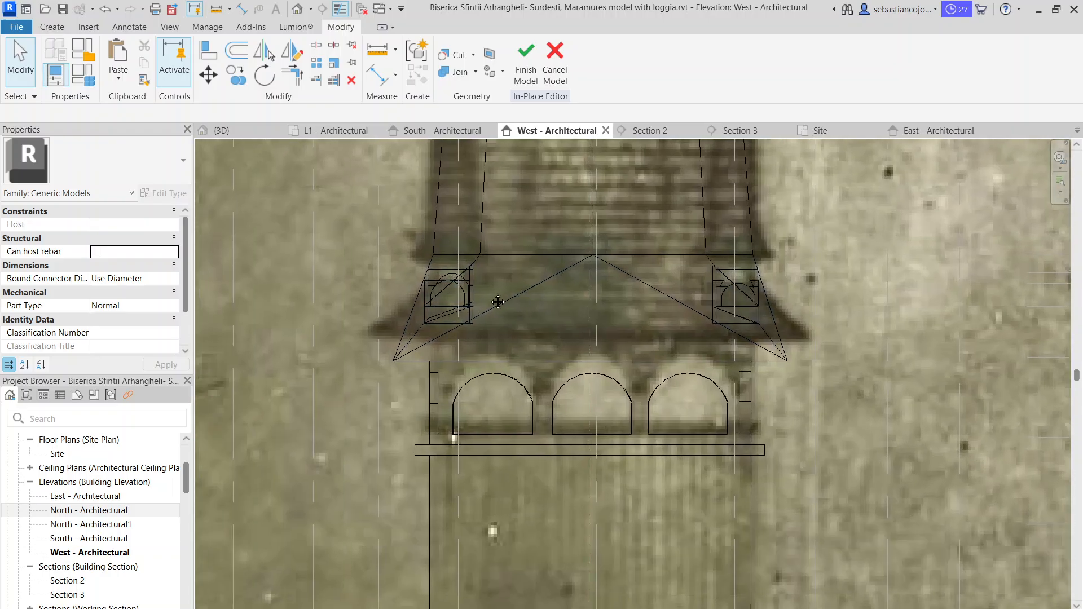
scroll(491, 273, down, 6)
scroll(458, 304, up, 5)
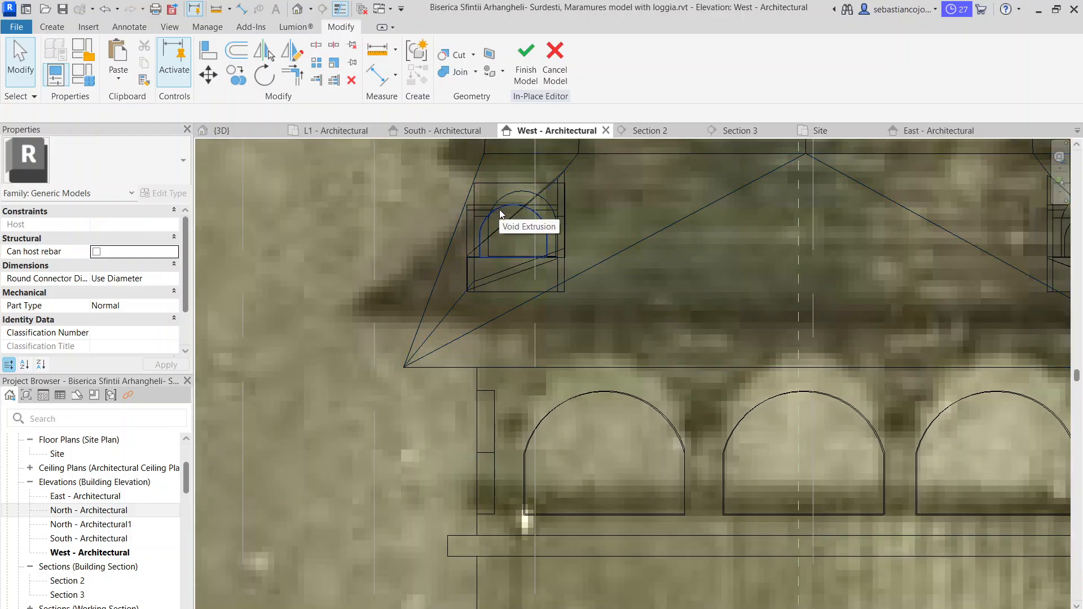
scroll(463, 293, down, 5)
scroll(483, 265, up, 4)
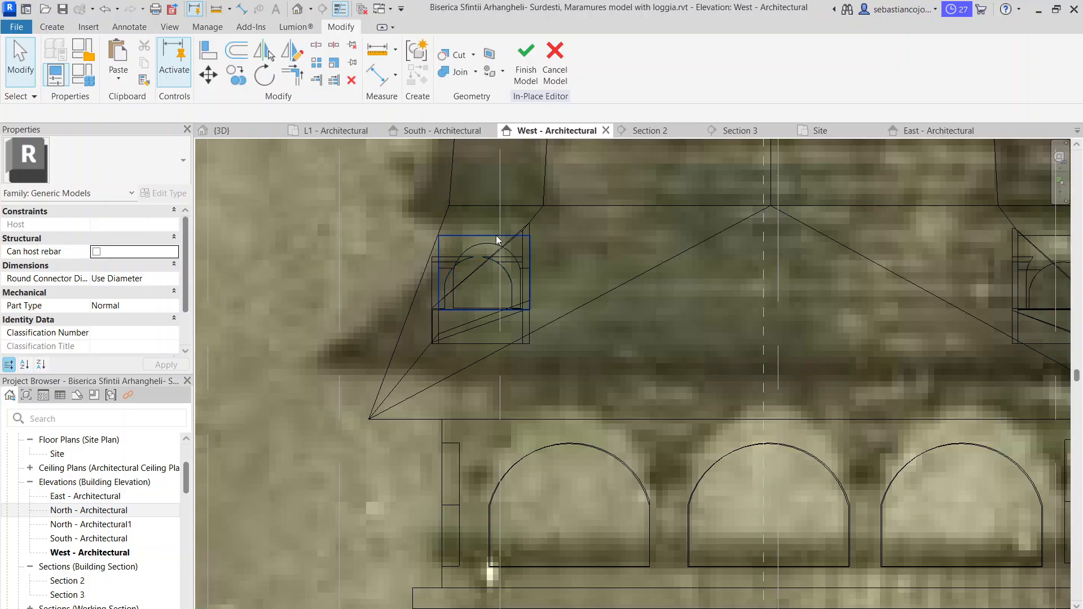
scroll(486, 254, down, 4)
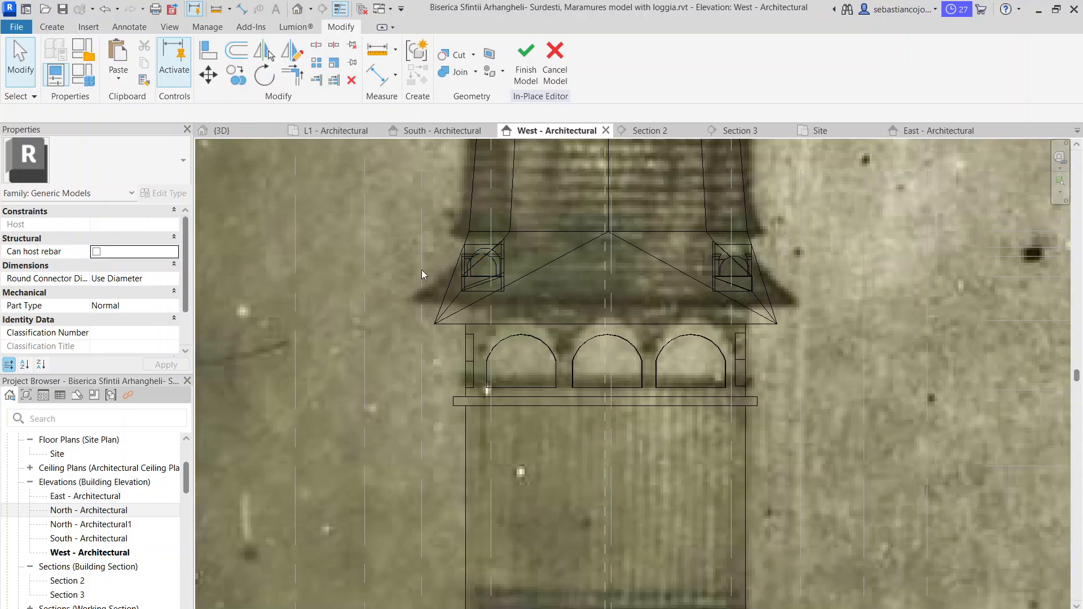
- Return to the South elevation and undo the recent turret void and arch edits back to the left turret's box change
click(415, 131)
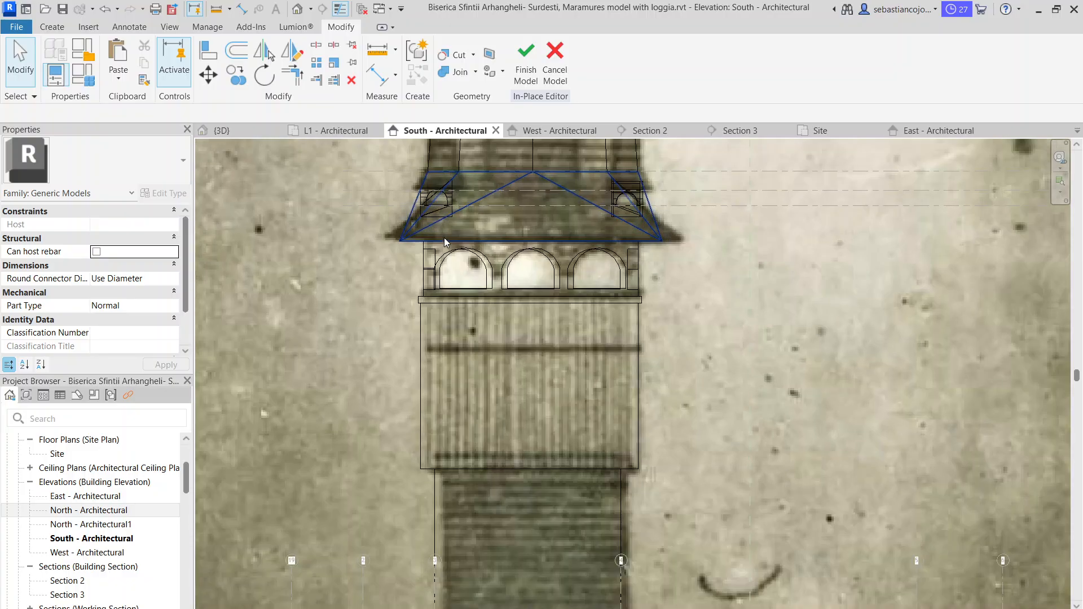
scroll(443, 238, up, 2)
scroll(354, 256, down, 1)
middle_drag(352, 255, 280, 414)
key(ctrl+z)
key(ctrl+z)
key(ctrl+z)
key(ctrl+z)
key(ctrl+z)
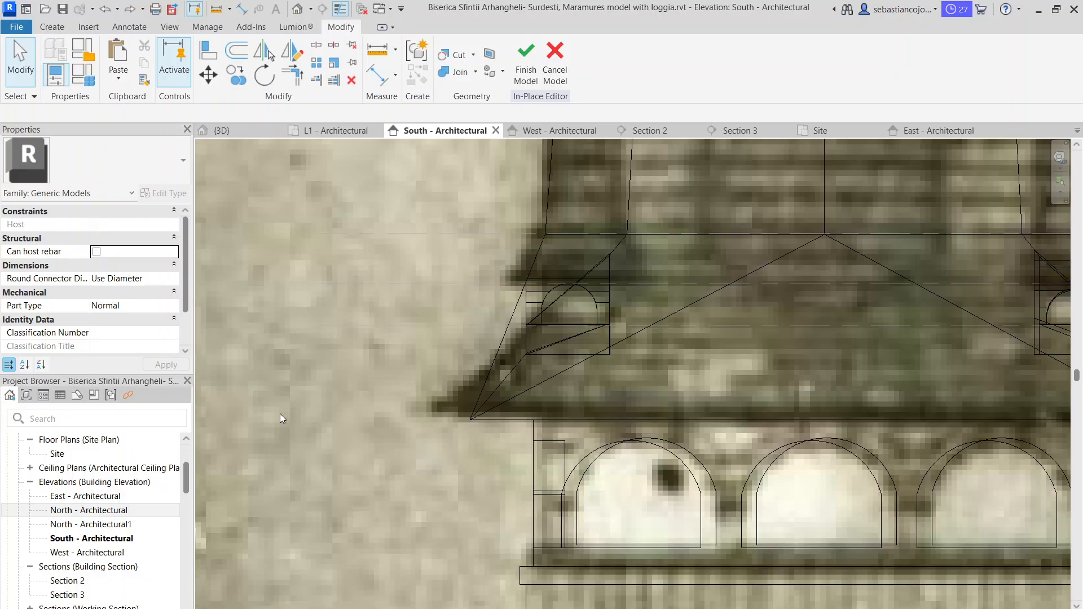
key(ctrl+z)
key(ctrl+z)
key(ctrl+z)
key(ctrl+z)
key(ctrl+z)
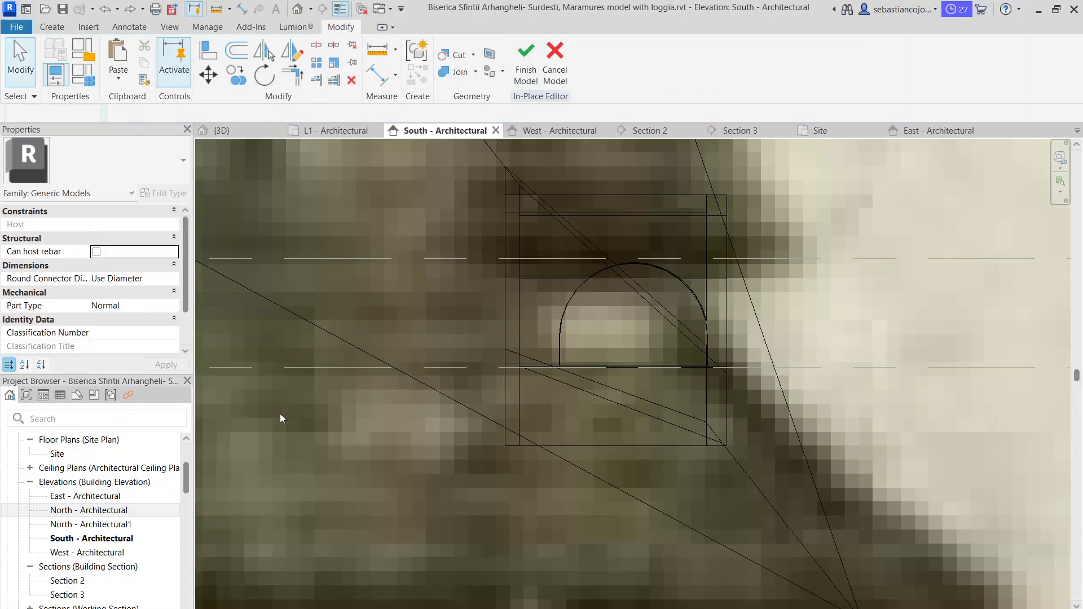
key(ctrl+z)
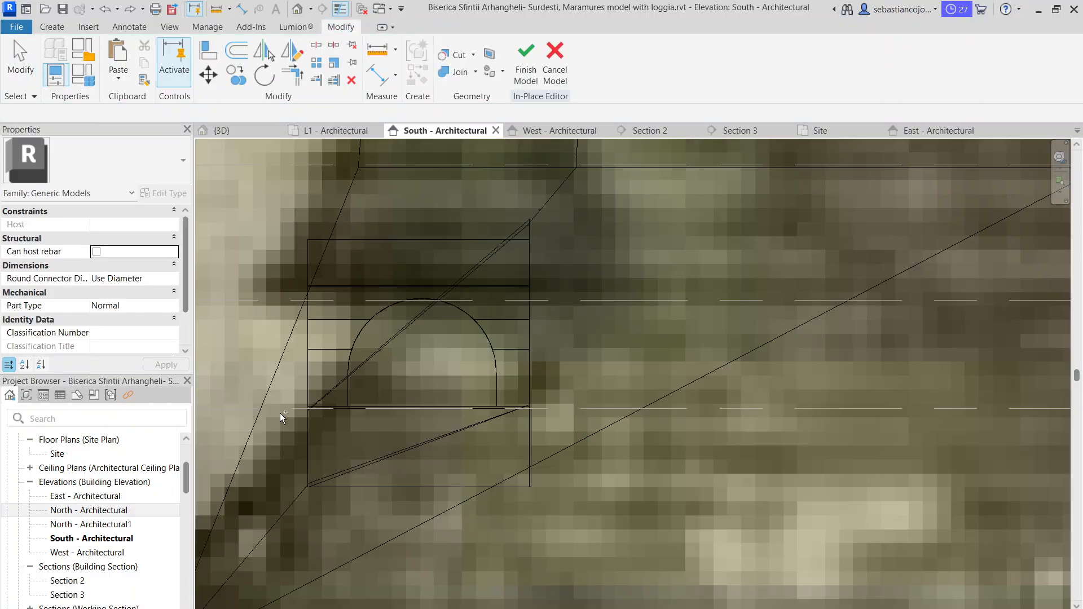
- Undo the earlier changes to the left turret's box, void extrusion and arch in the South elevation
key(ctrl+z)
key(ctrl+z)
key(ctrl+z)
key(ctrl+z)
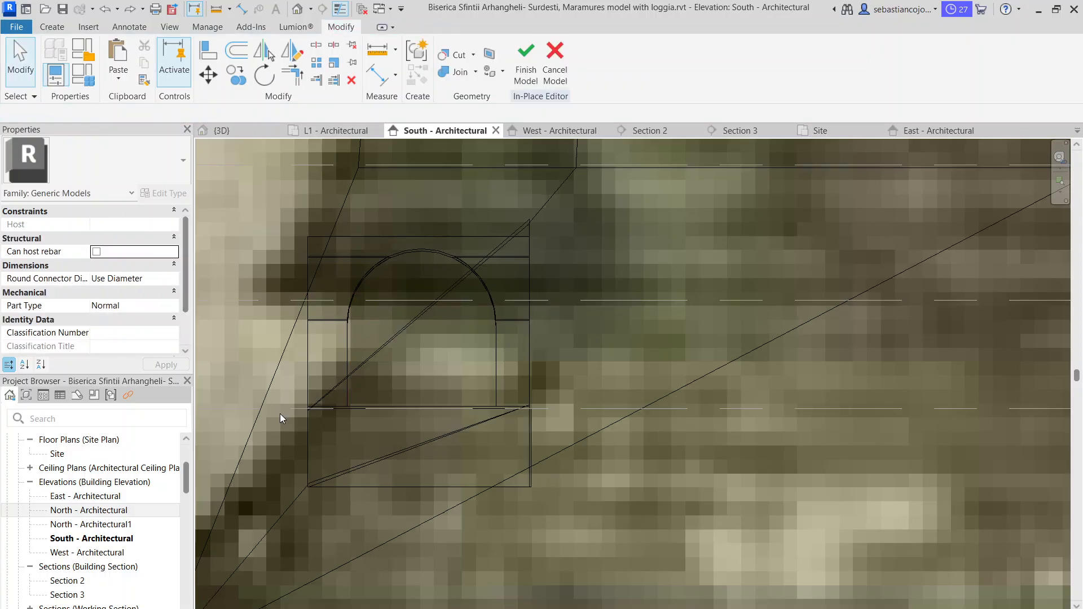
scroll(280, 414, down, 5)
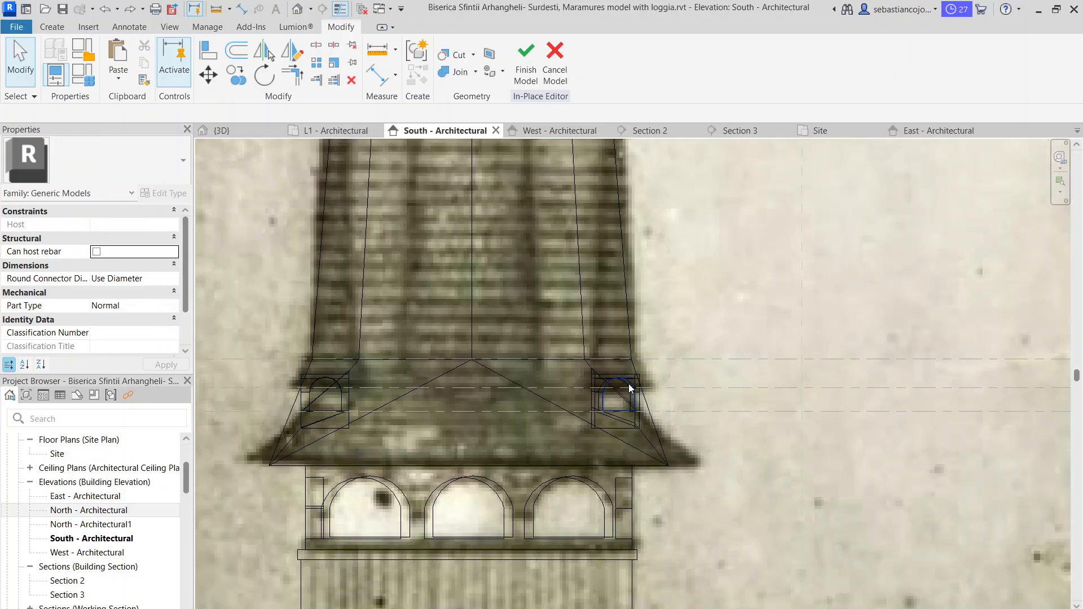
scroll(421, 266, down, 3)
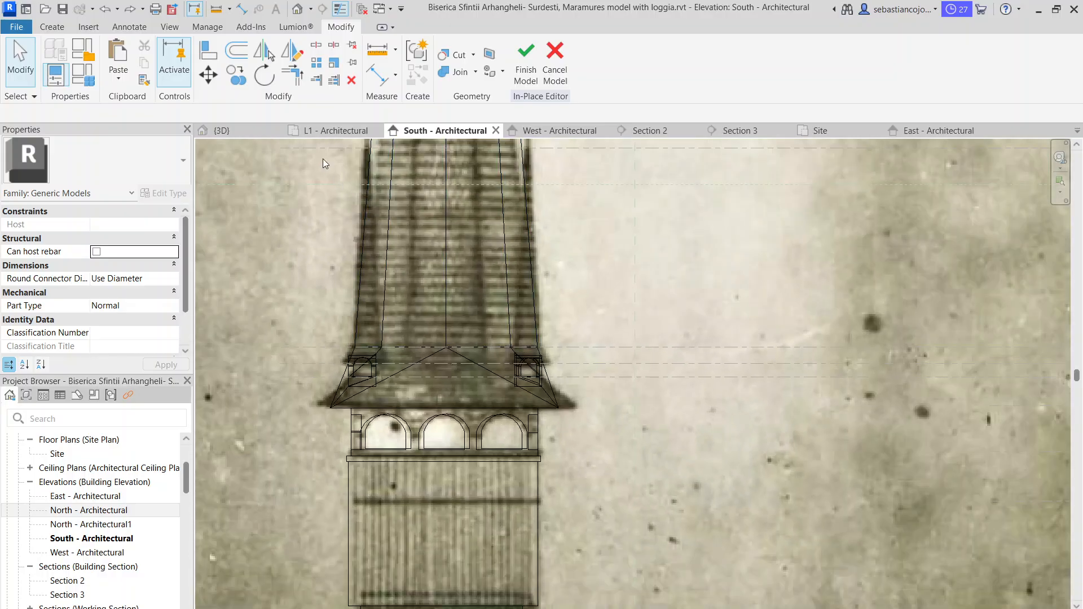
- Inspect the corner turrets' boxes and arched voids from the back of the tower in the 3D view
click(243, 131)
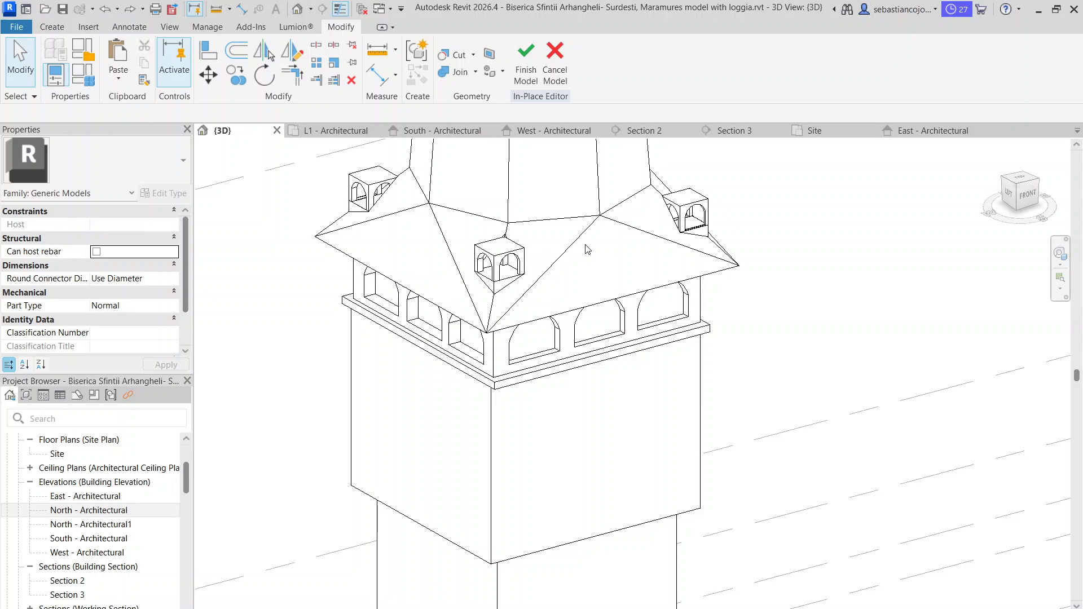
scroll(520, 294, down, 4)
shift+middle_drag(522, 296, 790, 316)
scroll(608, 146, up, 3)
scroll(752, 257, up, 3)
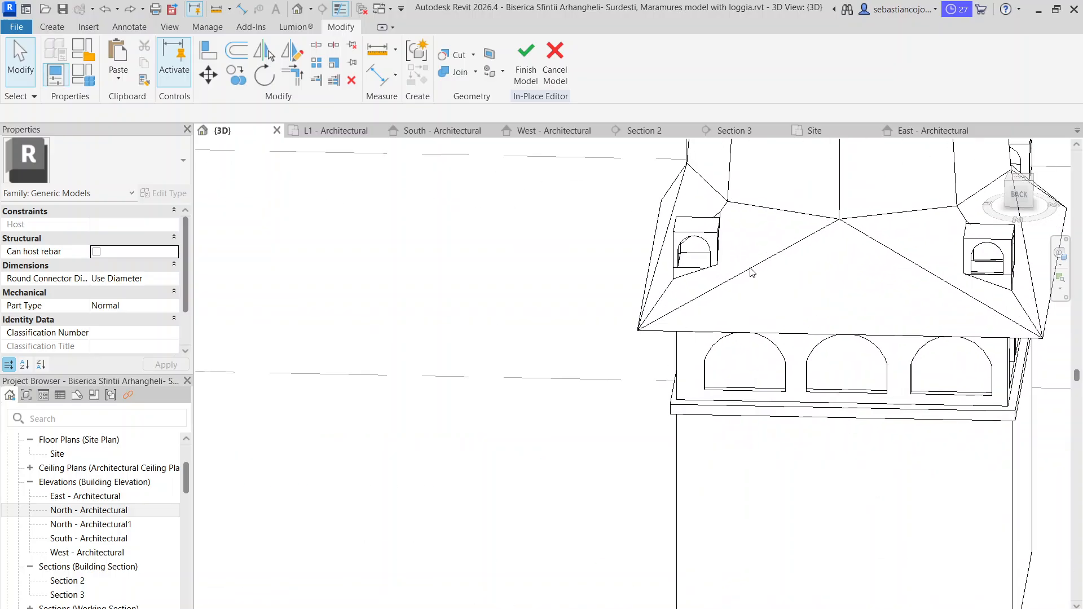
scroll(715, 242, up, 3)
scroll(717, 244, up, 2)
click(719, 248)
scroll(727, 265, up, 2)
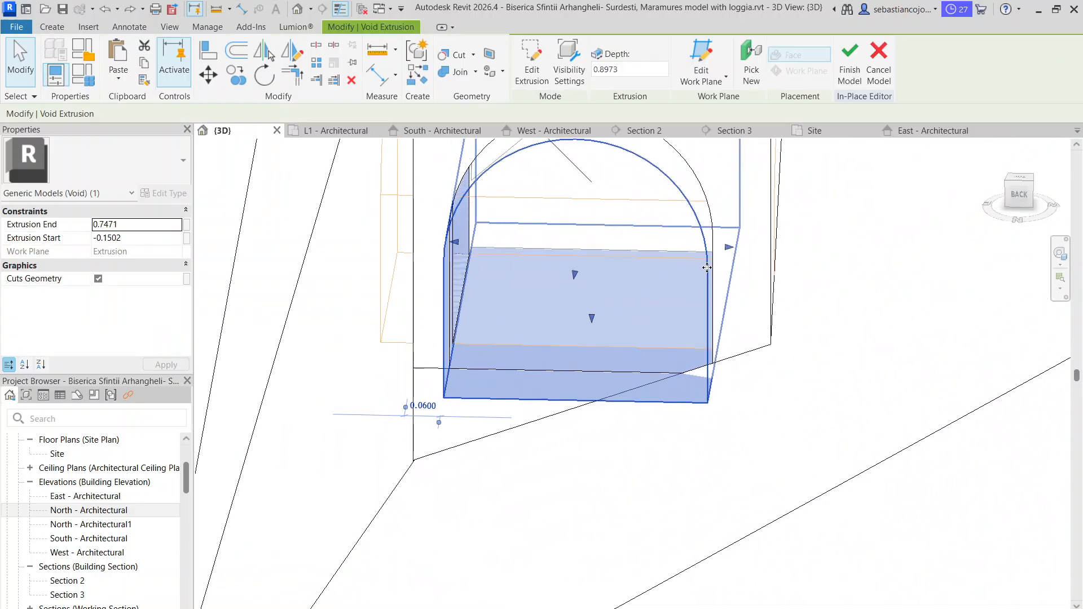
key(Escape)
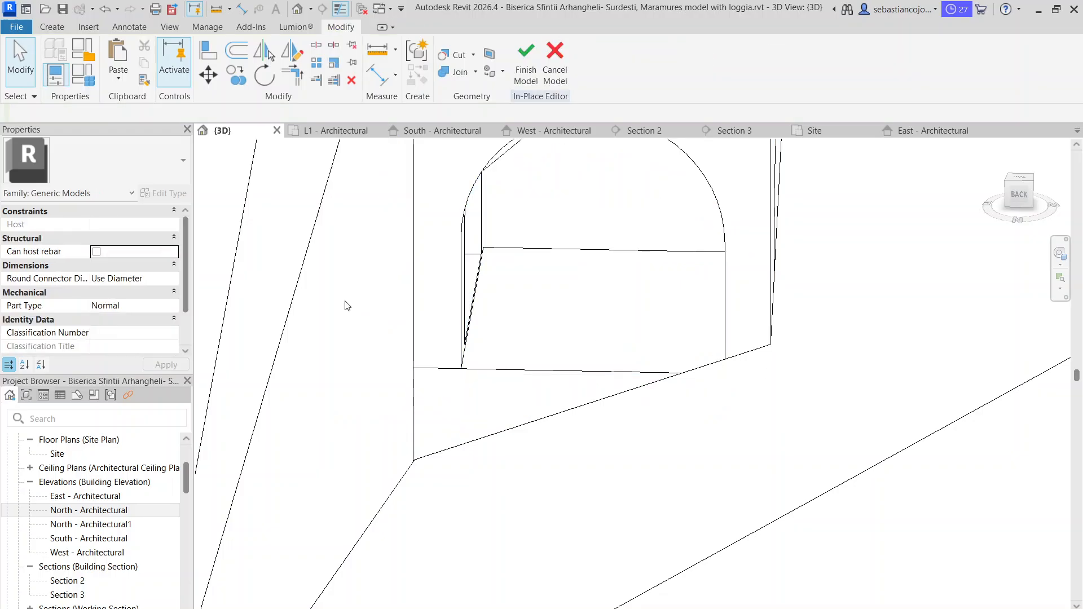
- Finish the in-place tower model and review the corner turrets from several sides in 3D
scroll(410, 303, down, 3)
scroll(410, 303, down, 3)
scroll(554, 320, down, 3)
shift+middle_drag(556, 320, 673, 302)
scroll(675, 305, down, 3)
scroll(417, 310, up, 3)
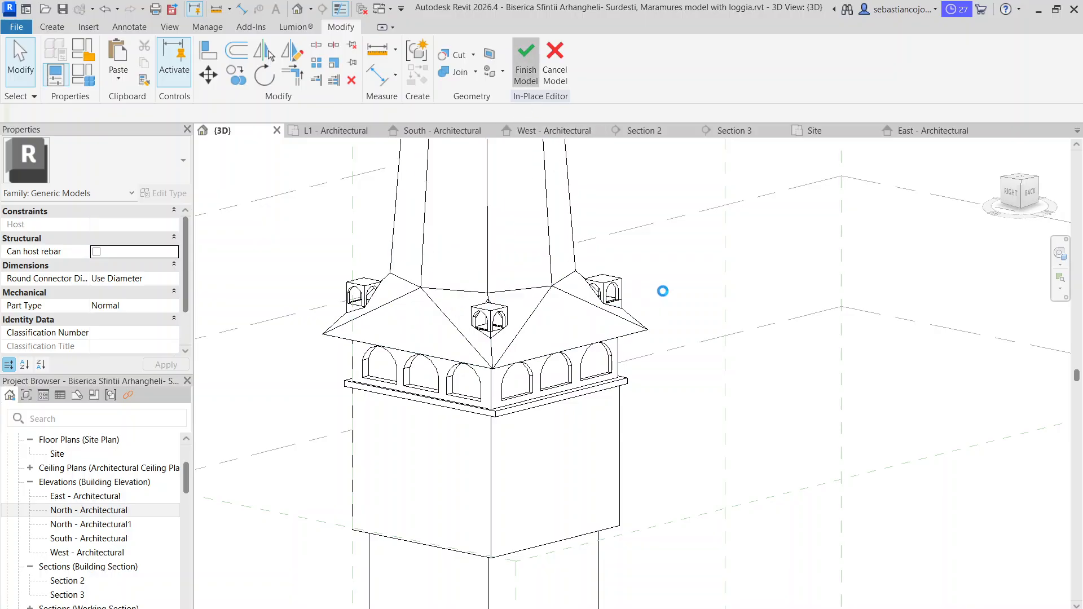
scroll(597, 277, up, 7)
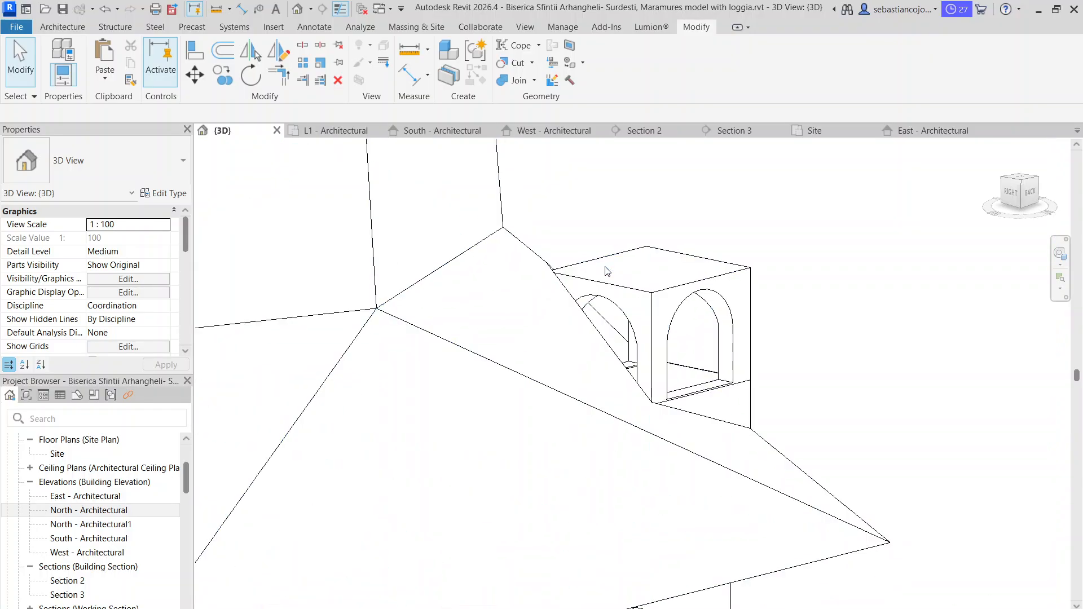
scroll(605, 271, down, 4)
shift+middle_drag(692, 290, 656, 301)
scroll(573, 305, down, 4)
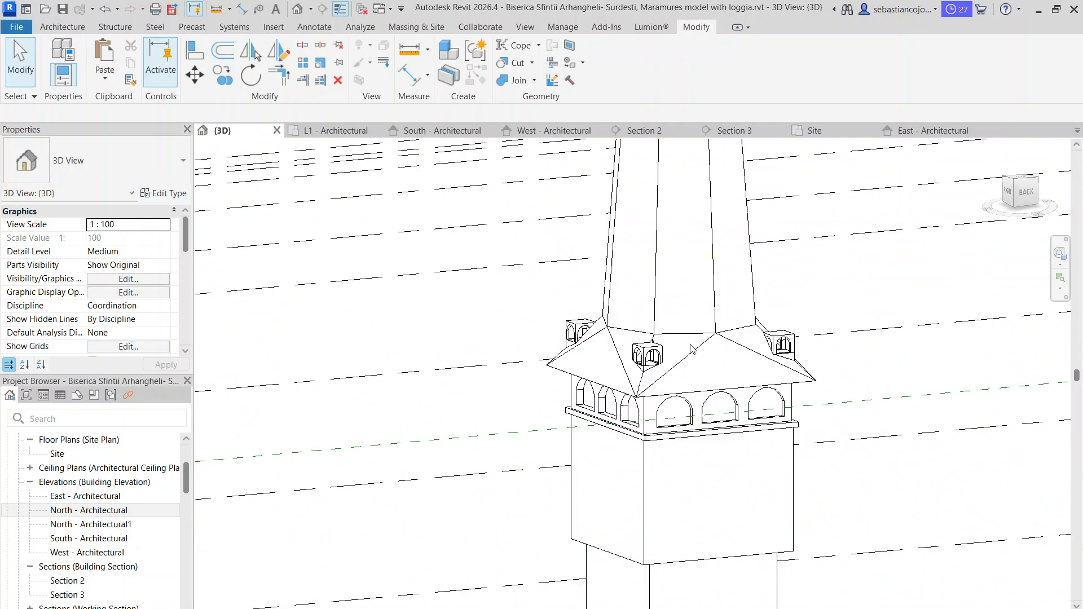
shift+middle_drag(822, 366, 653, 396)
scroll(655, 399, down, 5)
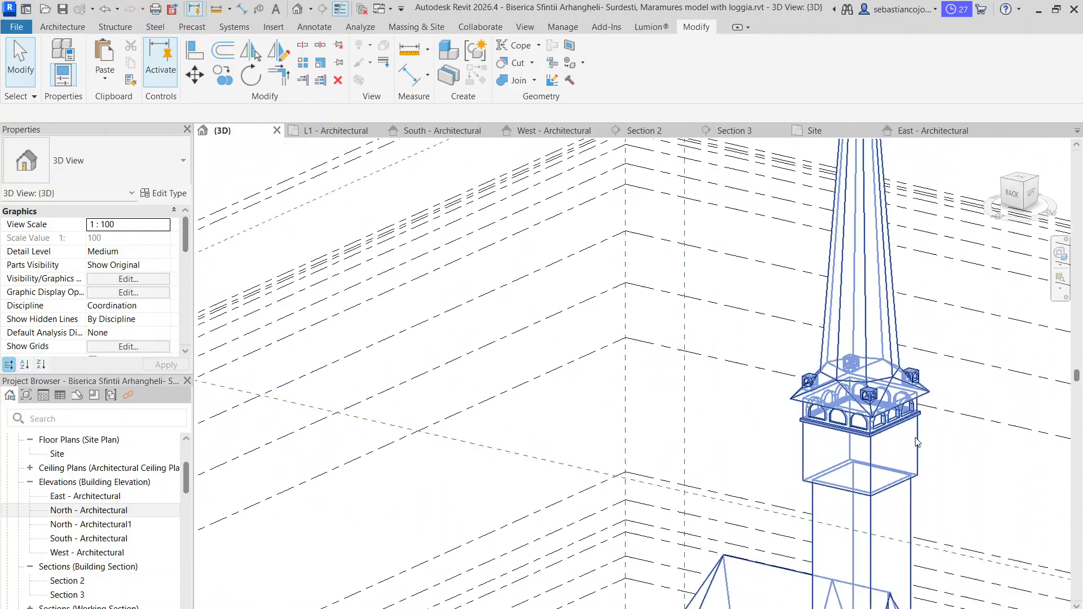
- Reopen the in-place tower model for editing and raise the top of the nearest corner turret's box slightly
scroll(814, 358, up, 7)
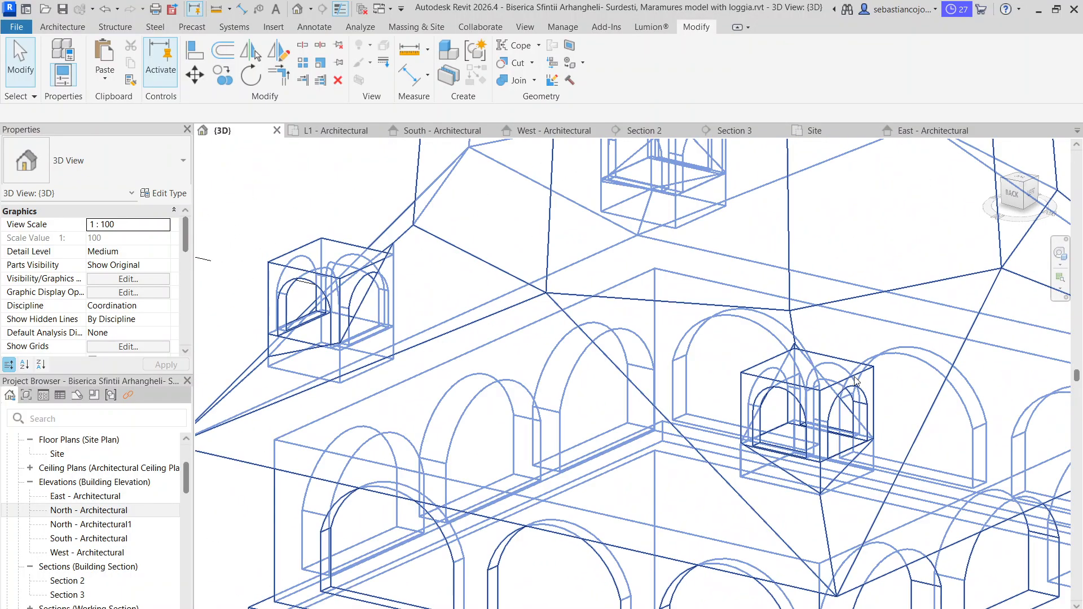
click(855, 379)
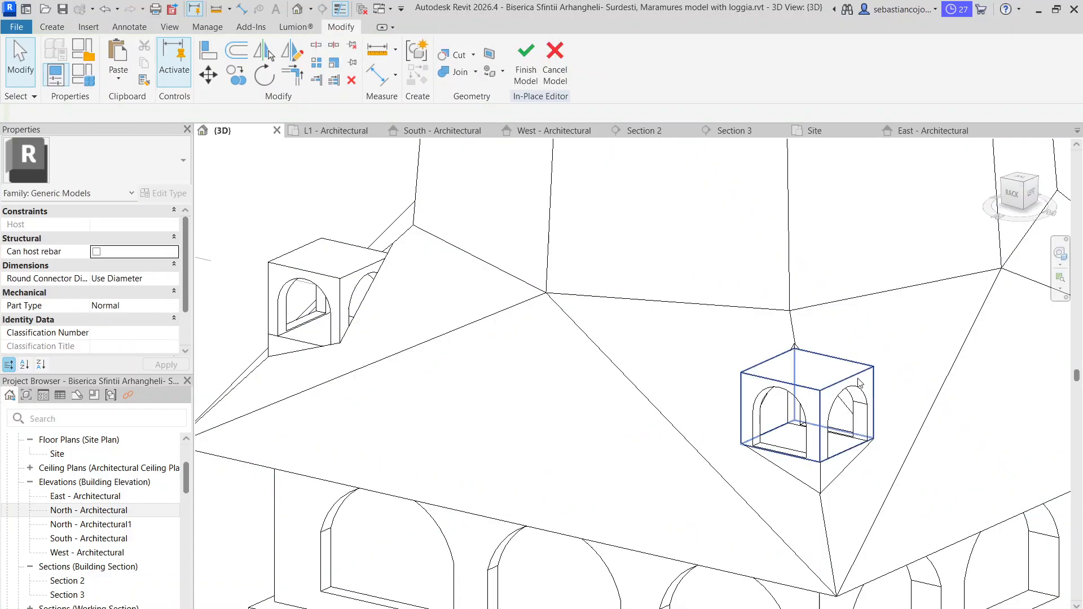
click(809, 372)
scroll(814, 370, up, 2)
drag(802, 365, 803, 314)
scroll(658, 363, down, 4)
scroll(491, 291, up, 2)
- Raise the tops of the turret boxes on both sides of the nearest one, the second to a depth of about 0.60
click(491, 291)
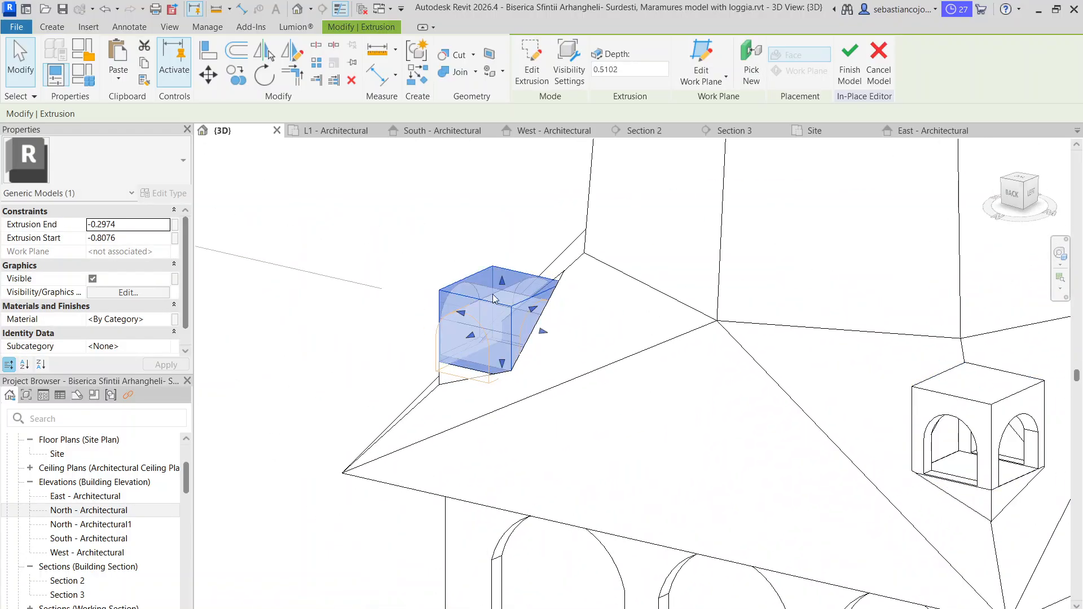
drag(492, 288, 500, 280)
click(526, 239)
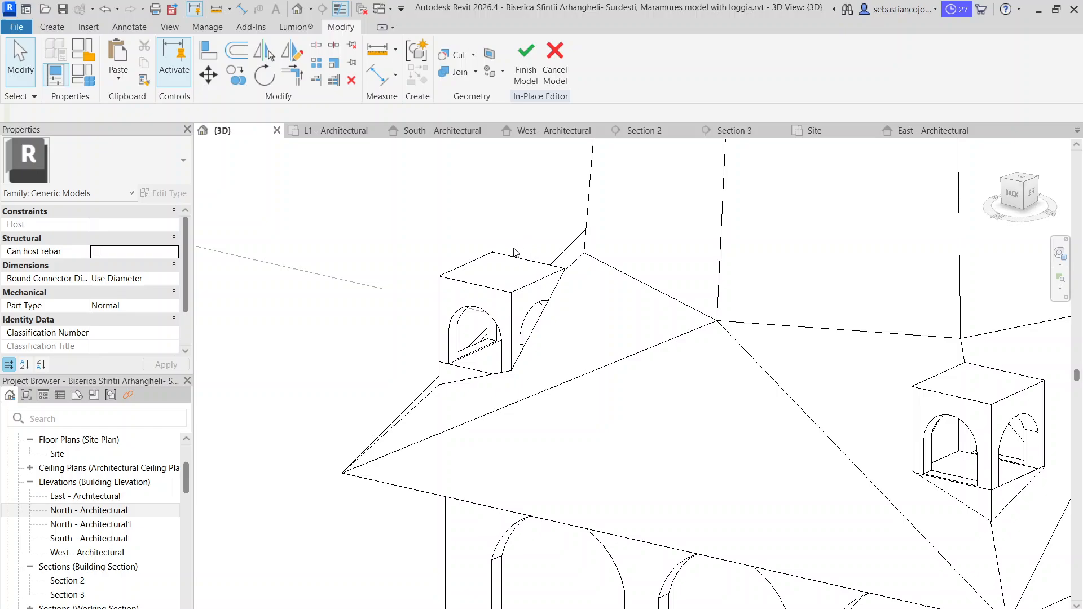
scroll(506, 275, down, 3)
scroll(779, 278, up, 3)
click(712, 295)
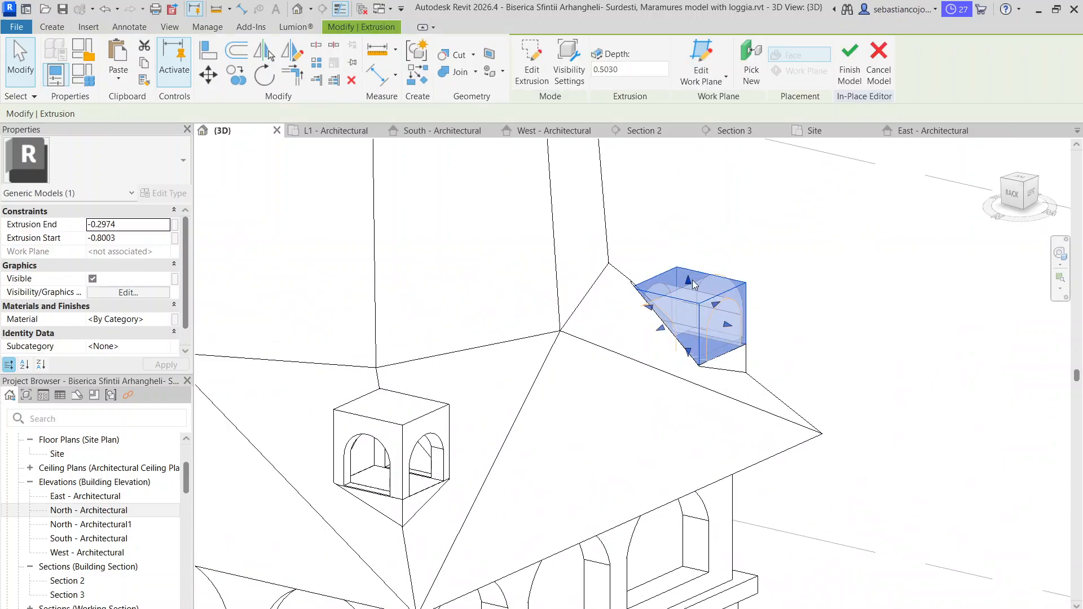
drag(688, 282, 692, 273)
scroll(693, 274, down, 3)
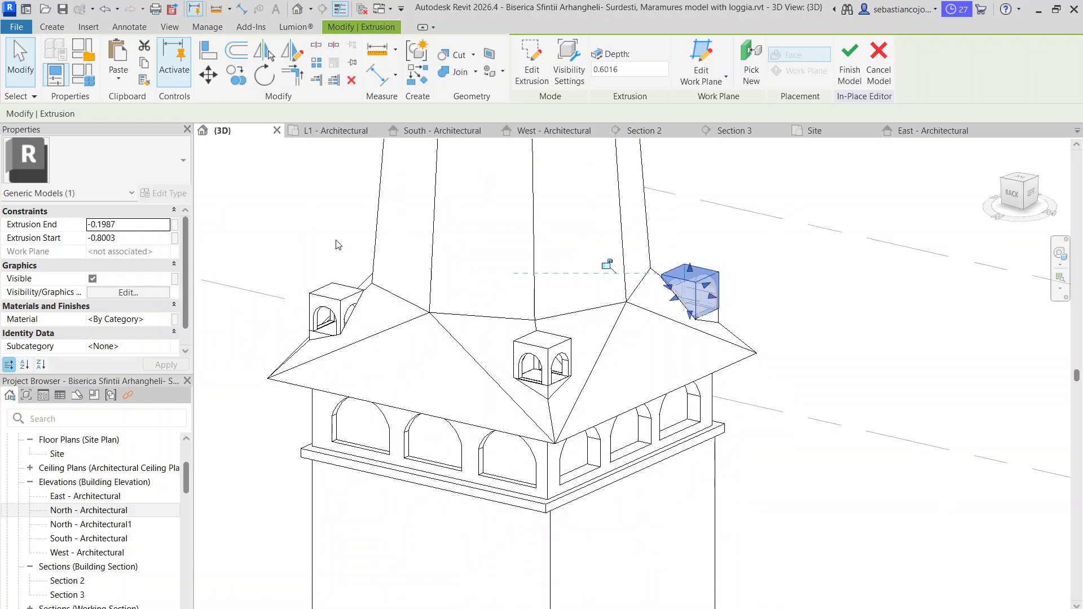
- Raise the top of the fourth corner turret's box to match the other three, checking them together in 3D
middle_drag(404, 296, 722, 377)
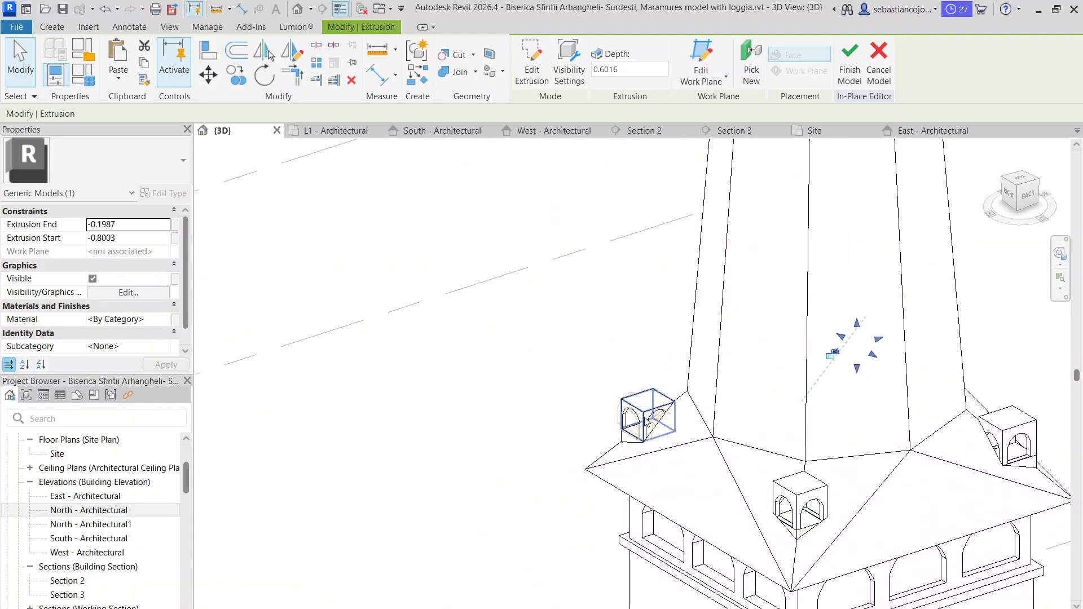
click(647, 395)
scroll(647, 392, up, 3)
key(Escape)
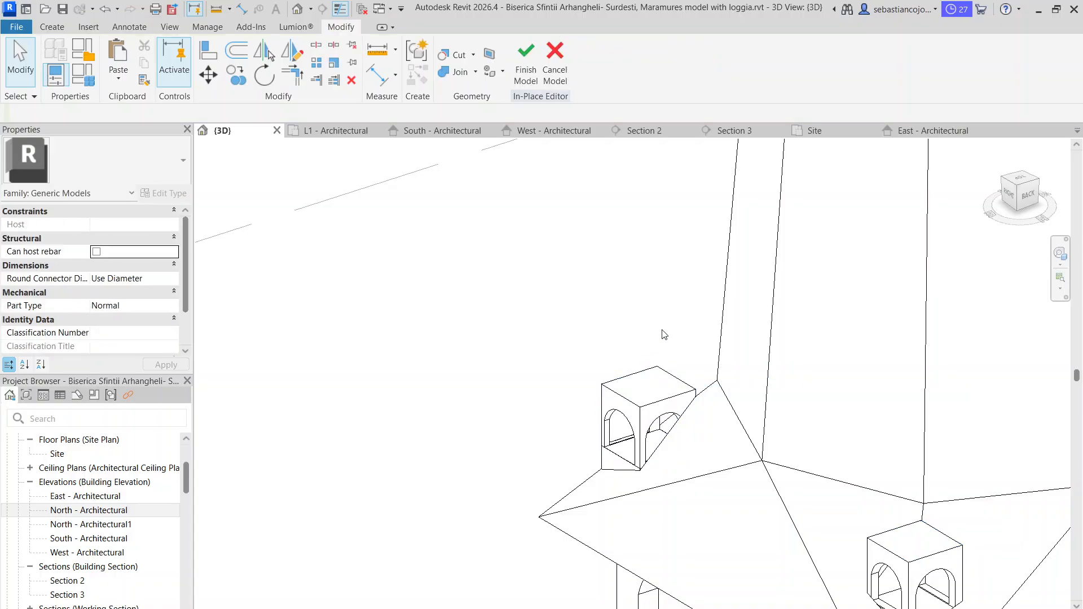
scroll(659, 344, down, 3)
scroll(603, 413, down, 4)
mouse_move(641, 372)
shift+middle_down()
mouse_move(669, 382)
mouse_move(657, 374)
shift+middle_up()
scroll(677, 386, up, 4)
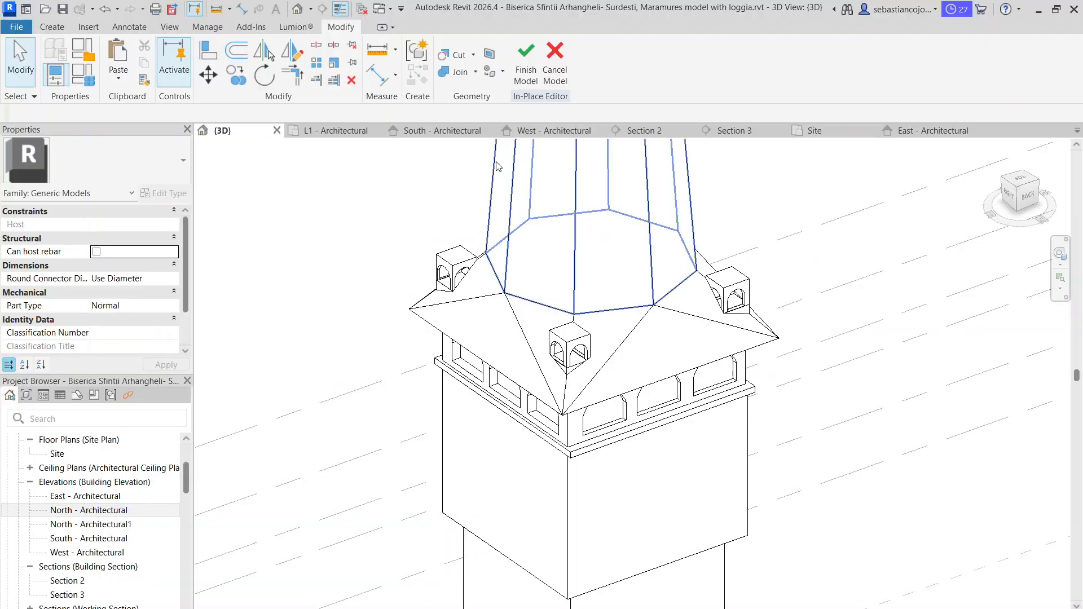
scroll(586, 354, up, 2)
scroll(587, 354, up, 2)
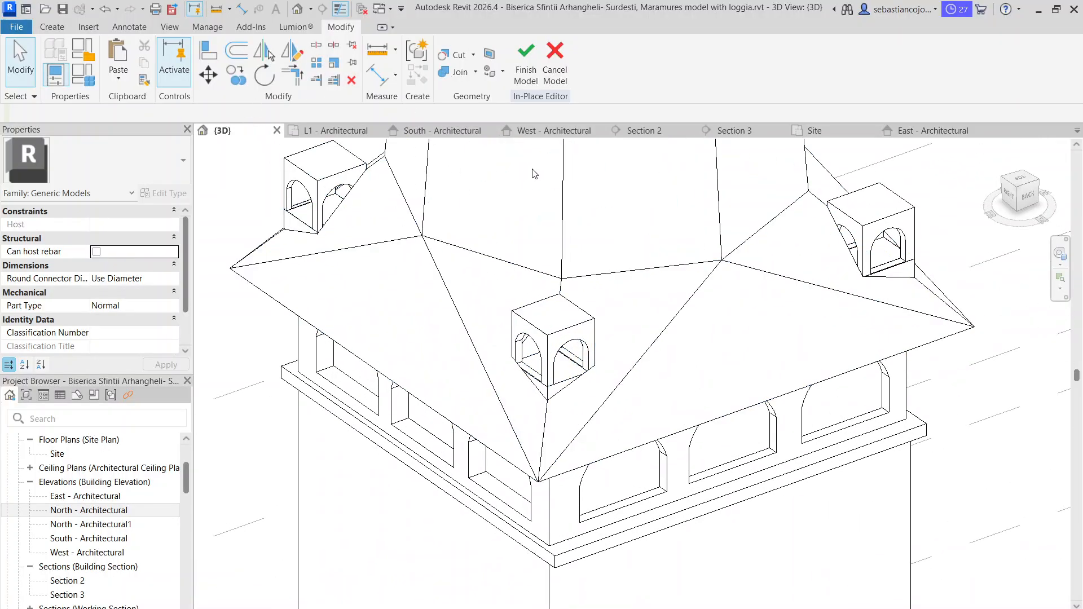
- Finish the in-place model and raise the level line at the turret arches to about the boxes' top in the South elevation
click(434, 131)
scroll(529, 324, down, 1)
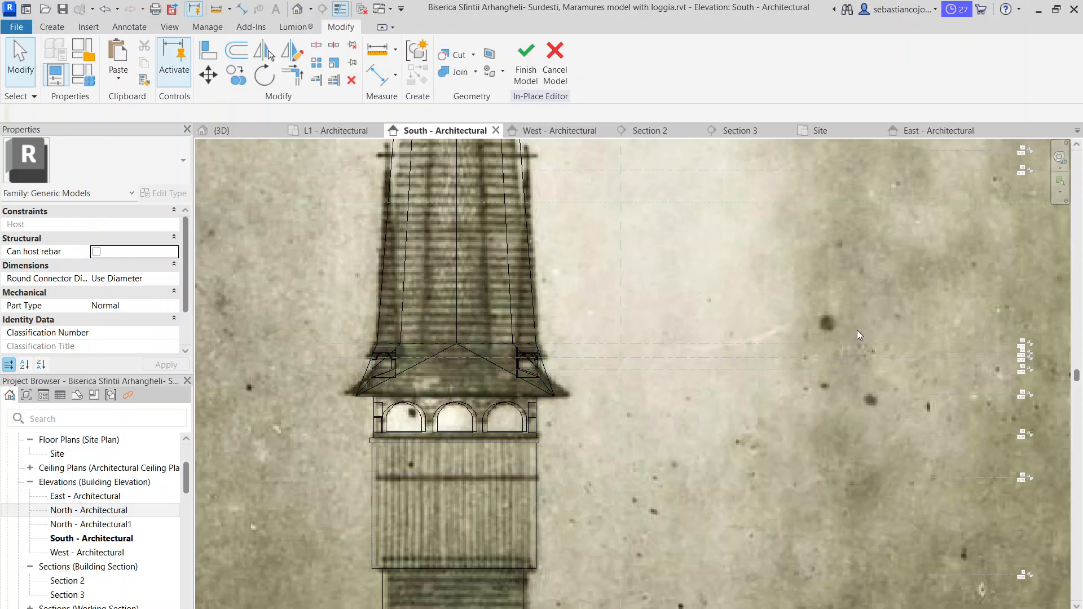
scroll(662, 212, down, 2)
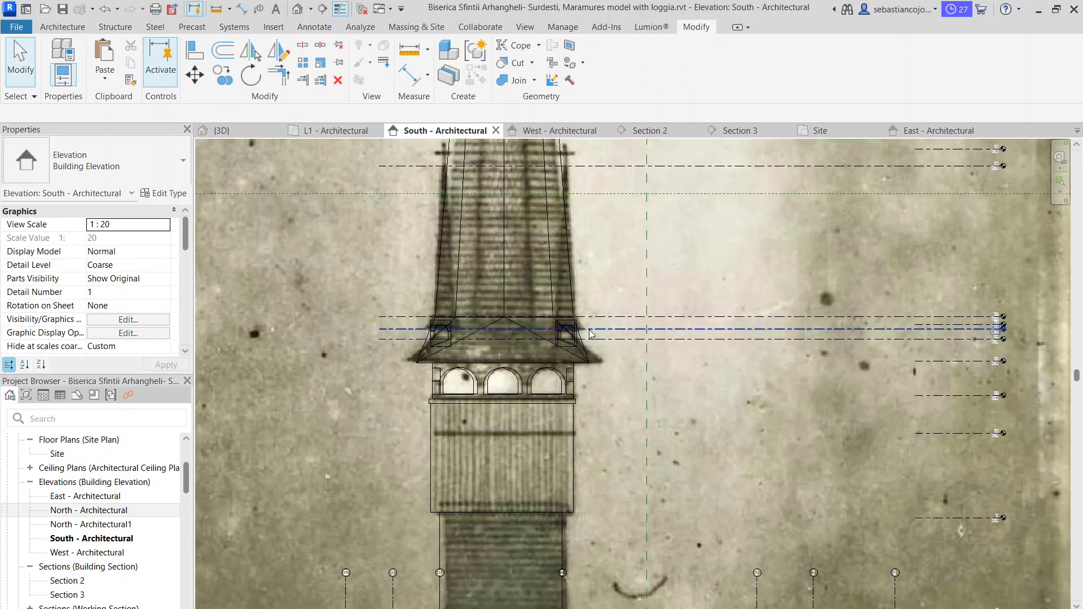
scroll(575, 338, up, 5)
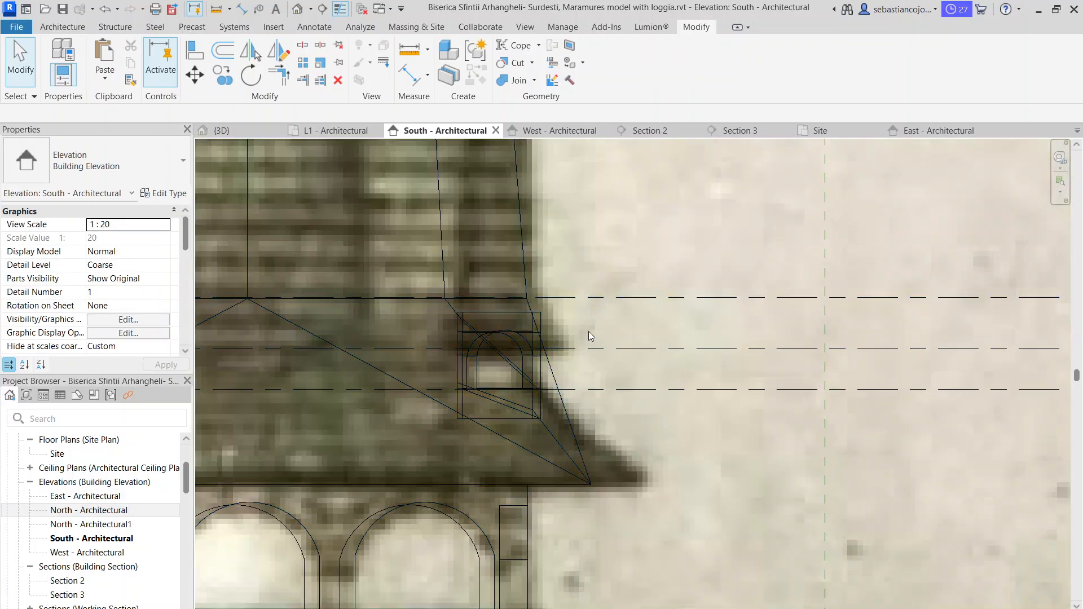
drag(579, 351, 587, 295)
scroll(574, 317, down, 5)
scroll(574, 317, up, 1)
- Move level L17 up from the spire's base line to an elevation of 26.7113
drag(586, 297, 564, 318)
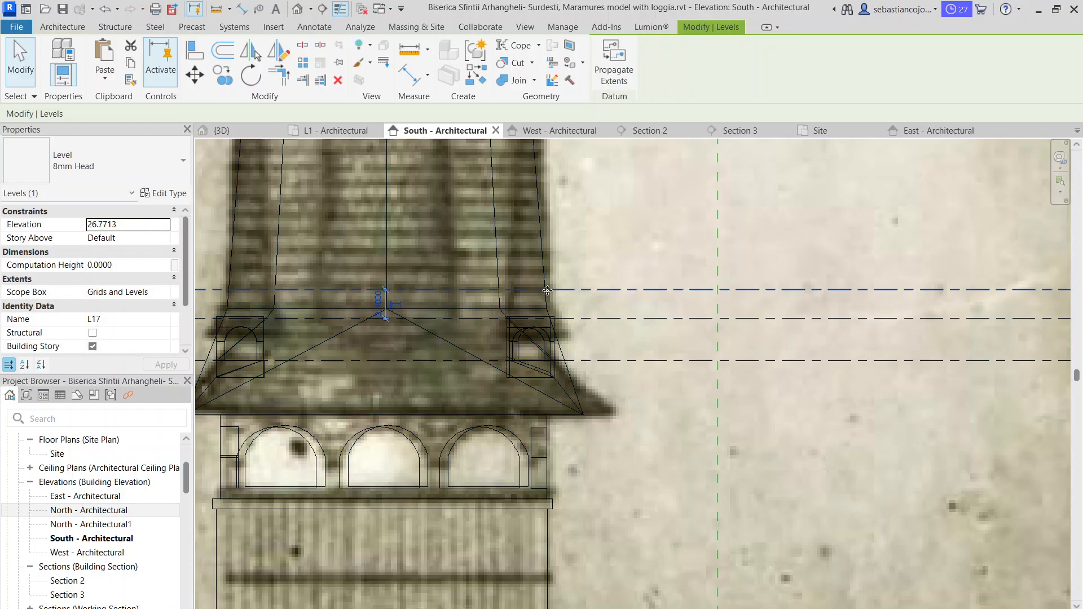
scroll(547, 291, up, 3)
drag(547, 290, 575, 299)
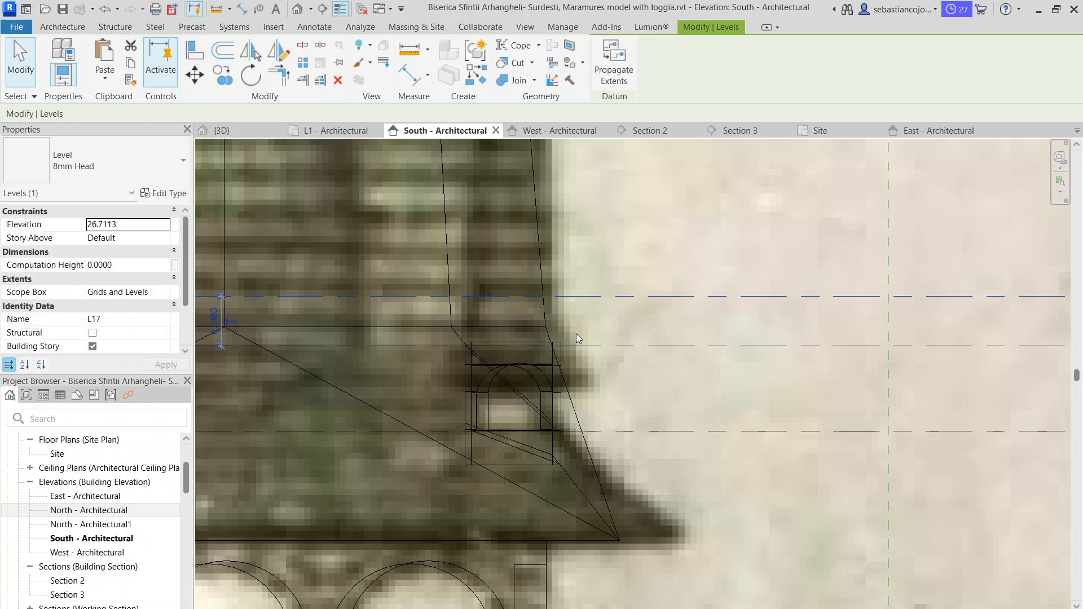
- Compare the tower, its turrets and the moved levels with the historical image in the South and West elevations
scroll(576, 334, down, 6)
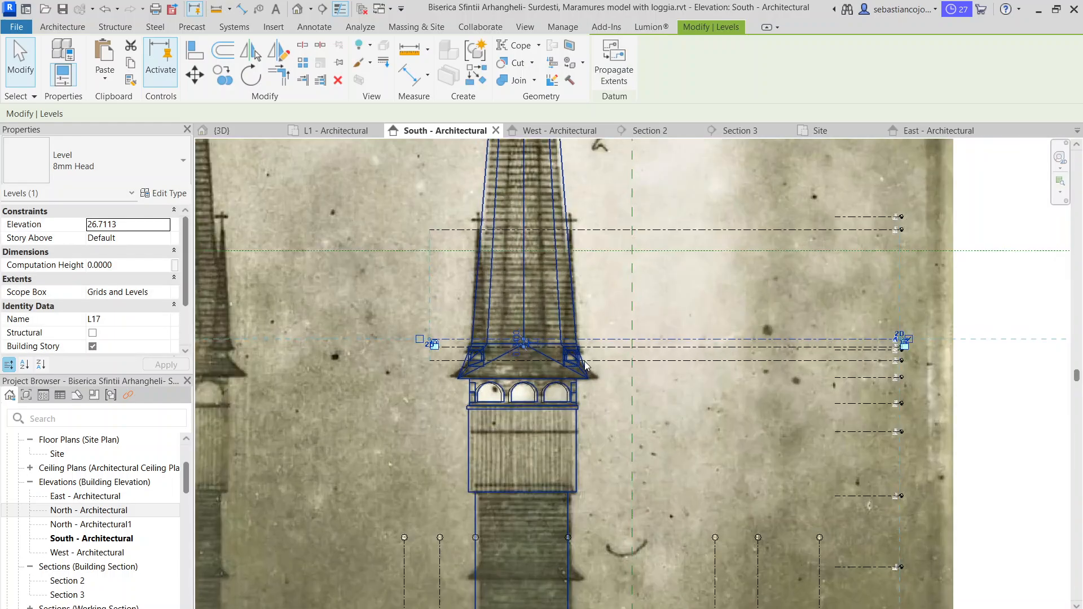
scroll(587, 366, down, 4)
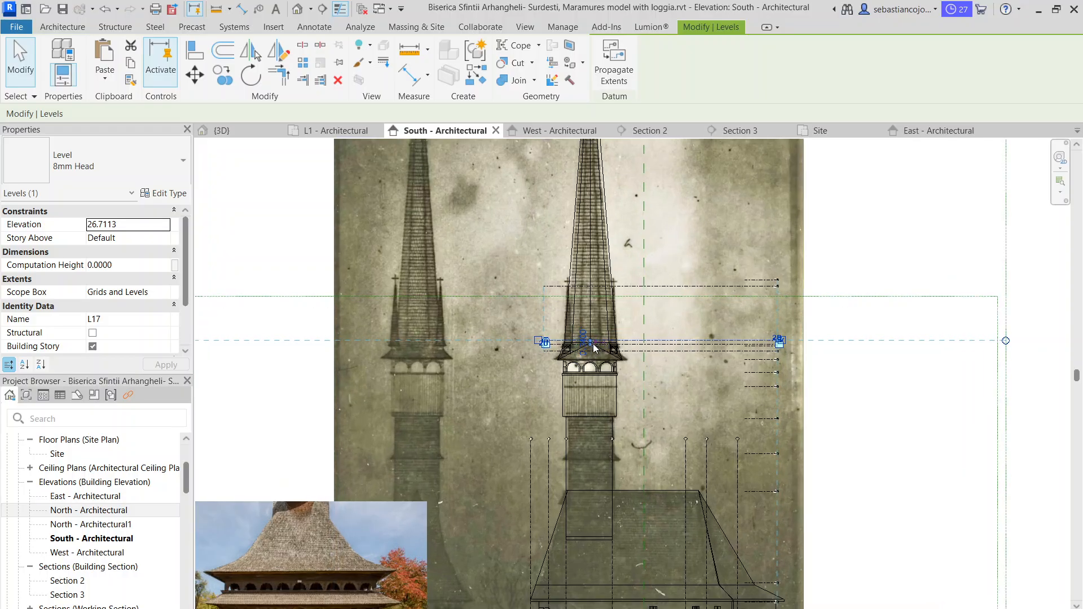
scroll(594, 348, up, 5)
scroll(654, 376, down, 3)
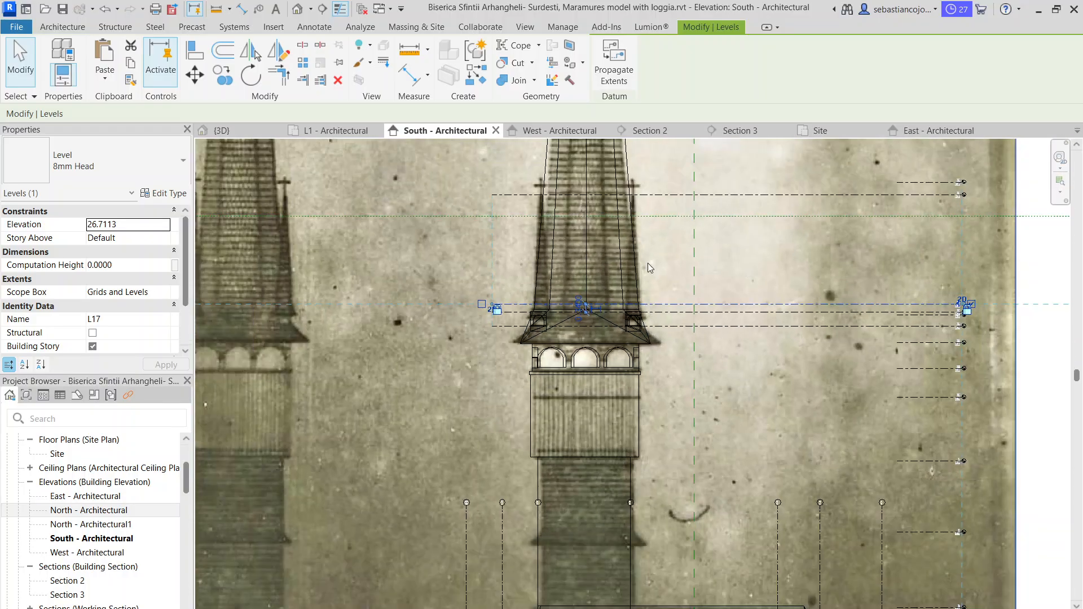
click(542, 131)
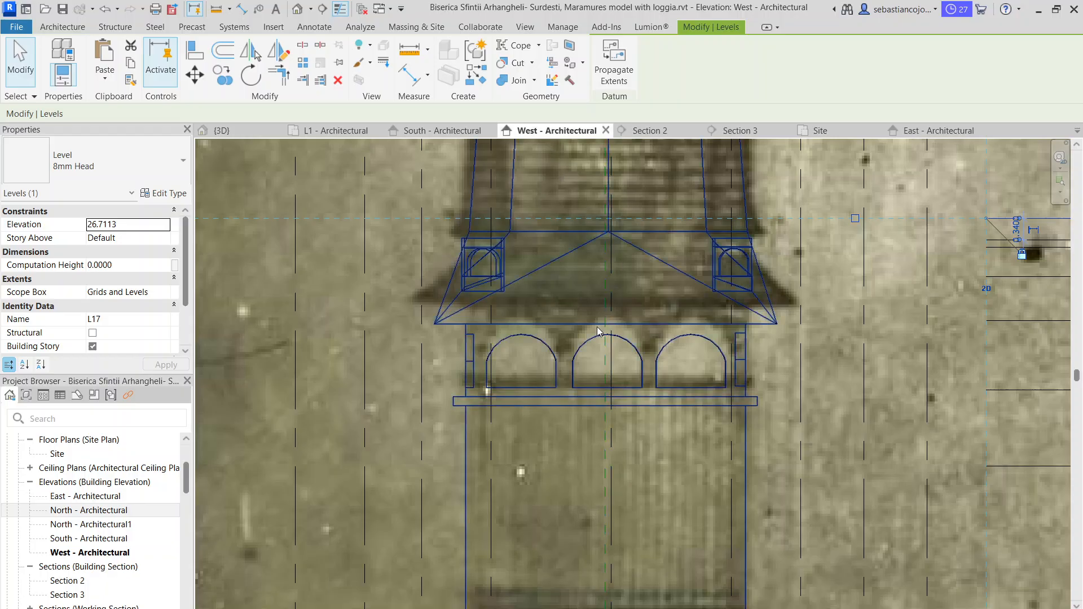
scroll(598, 331, down, 1)
middle_drag(716, 289, 533, 289)
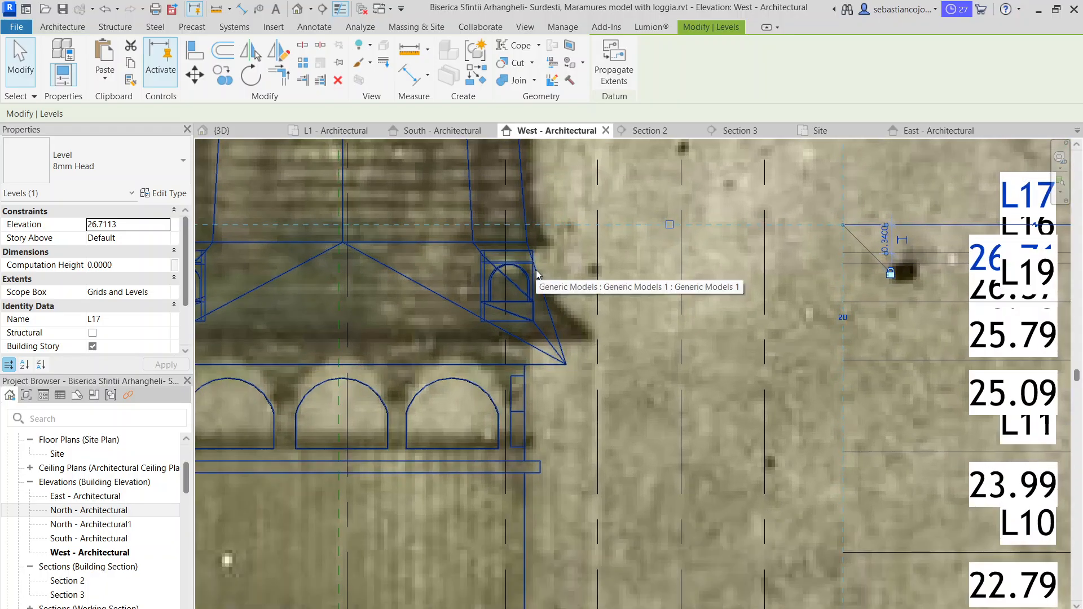
scroll(539, 276, down, 1)
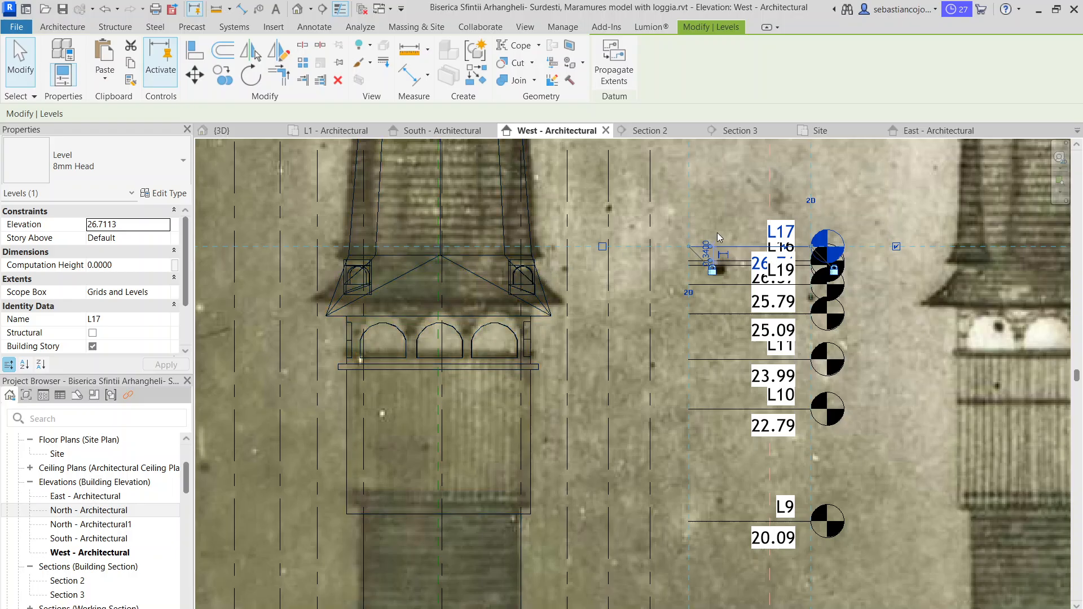
scroll(712, 254, down, 2)
scroll(716, 252, up, 2)
scroll(701, 242, down, 1)
middle_drag(701, 242, 561, 283)
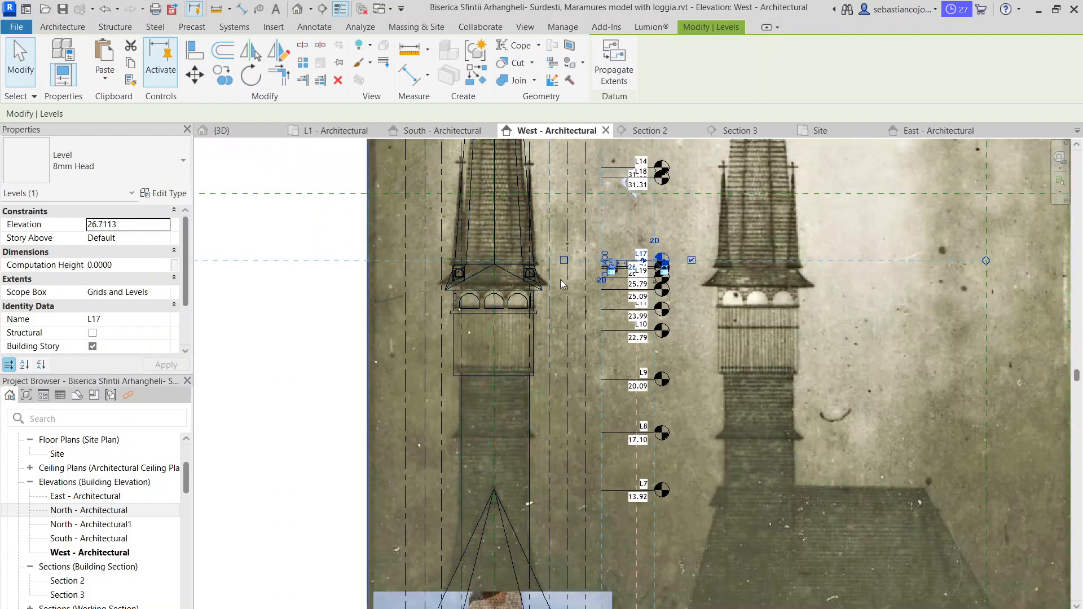
scroll(793, 387, up, 1)
middle_drag(793, 387, 797, 323)
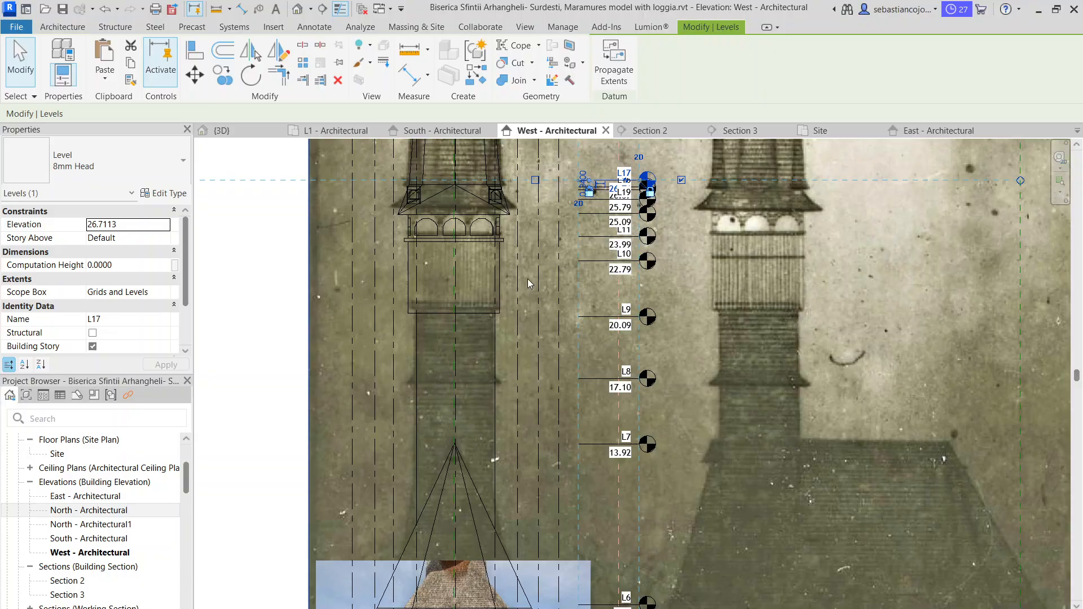
scroll(549, 234, down, 3)
scroll(480, 178, up, 5)
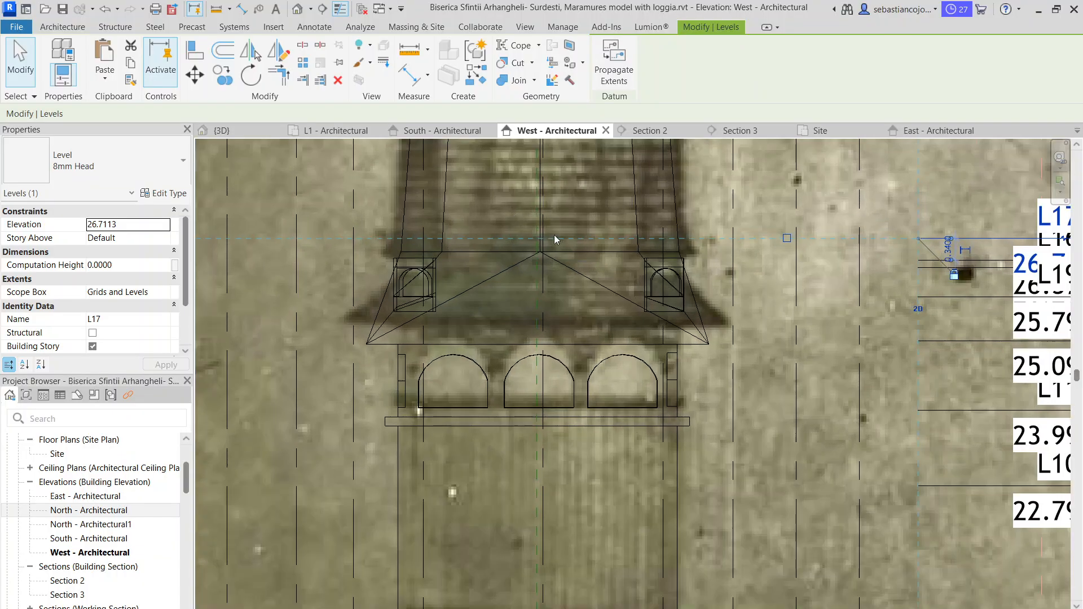
- Set the West elevation's view scale to 1:20 so the crowded level heads become smaller
scroll(661, 229, up, 2)
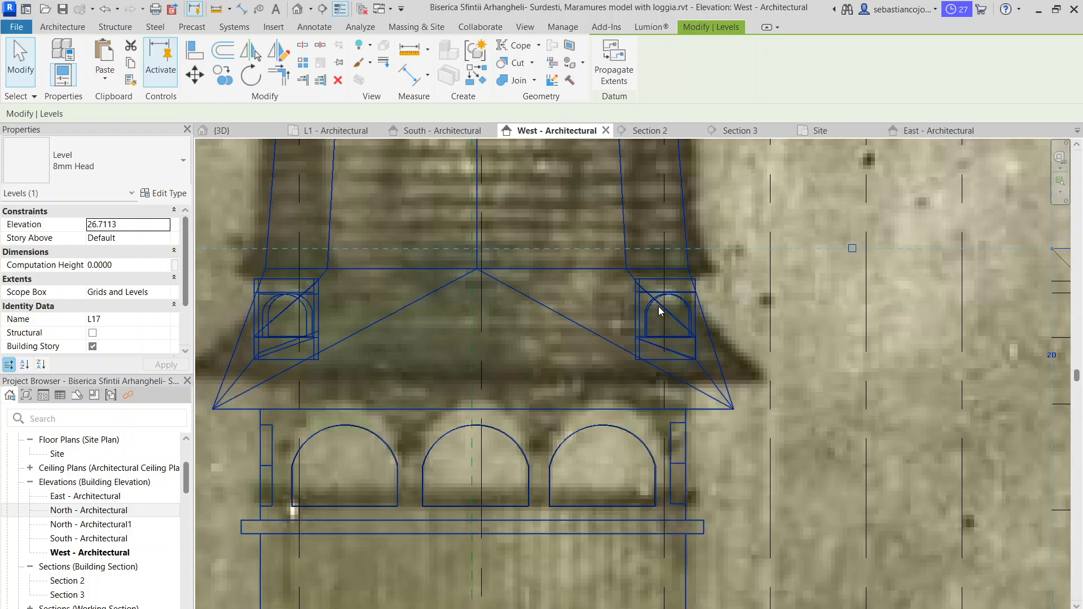
scroll(643, 268, down, 2)
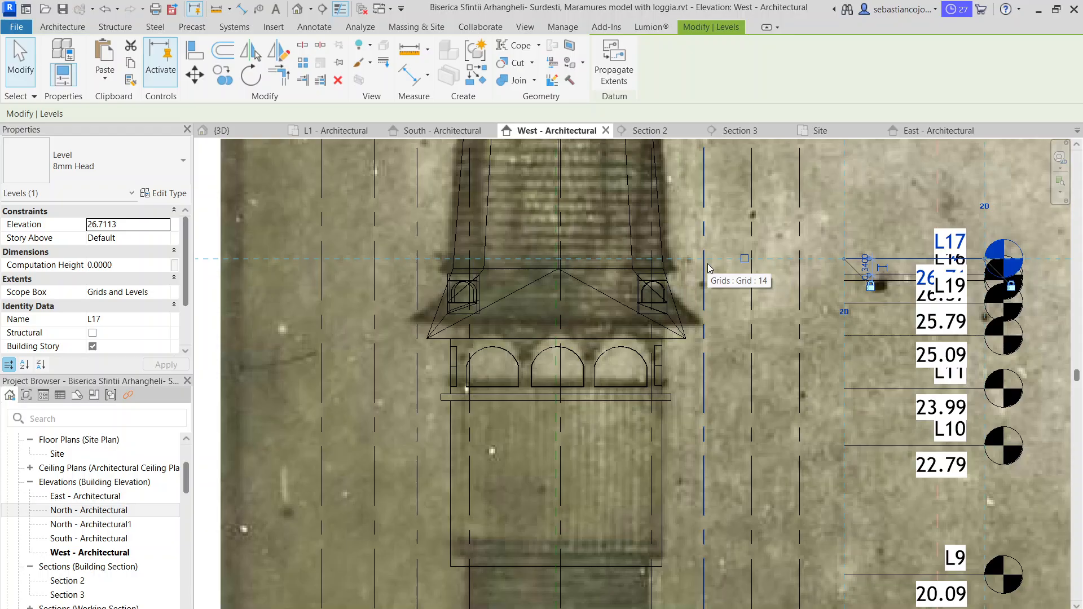
click(226, 607)
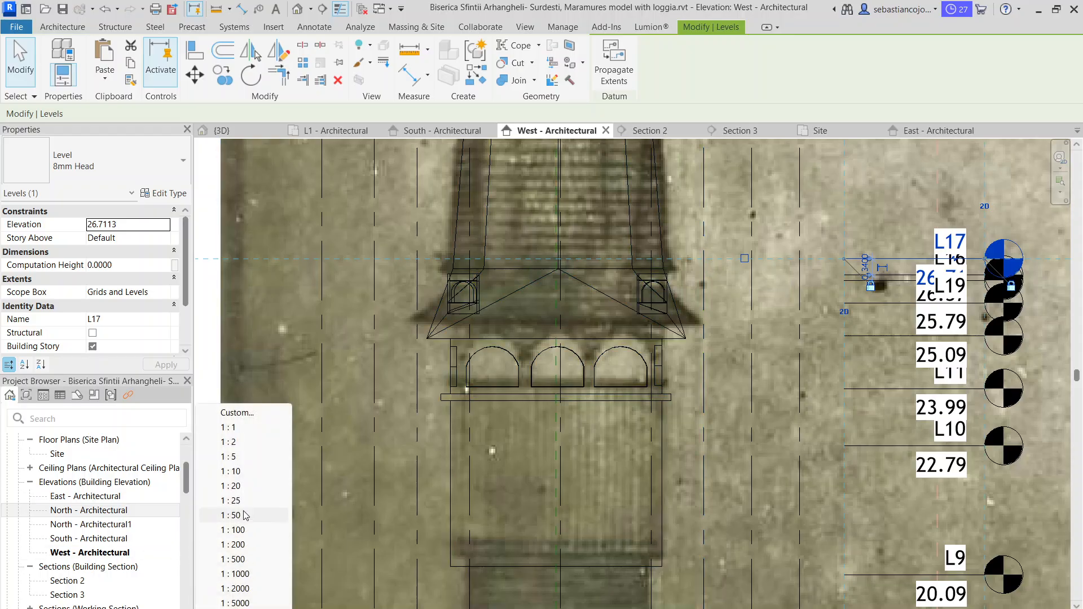
click(242, 437)
scroll(869, 258, up, 1)
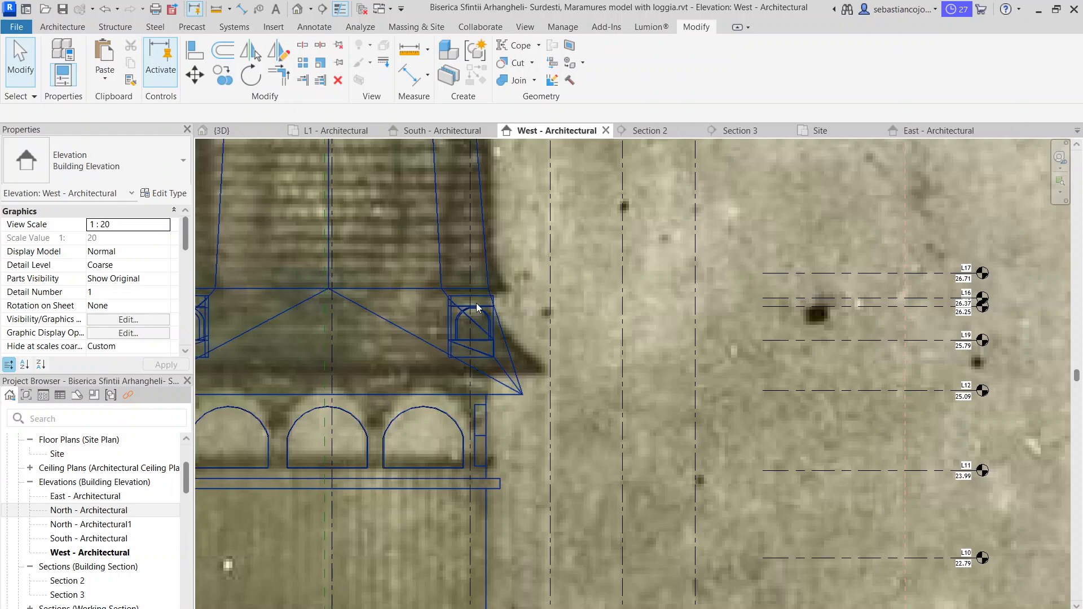
scroll(651, 273, down, 1)
scroll(769, 265, down, 1)
- Extend the near end of level L13's line toward the tower in the West elevation, stopping just beside its roof edge
click(766, 274)
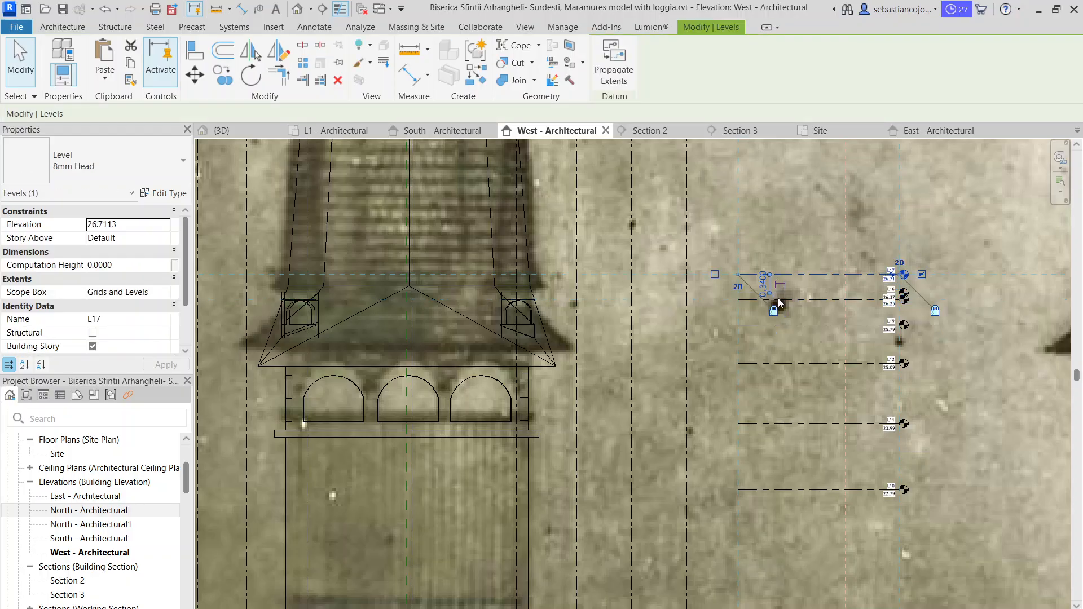
click(745, 286)
click(744, 275)
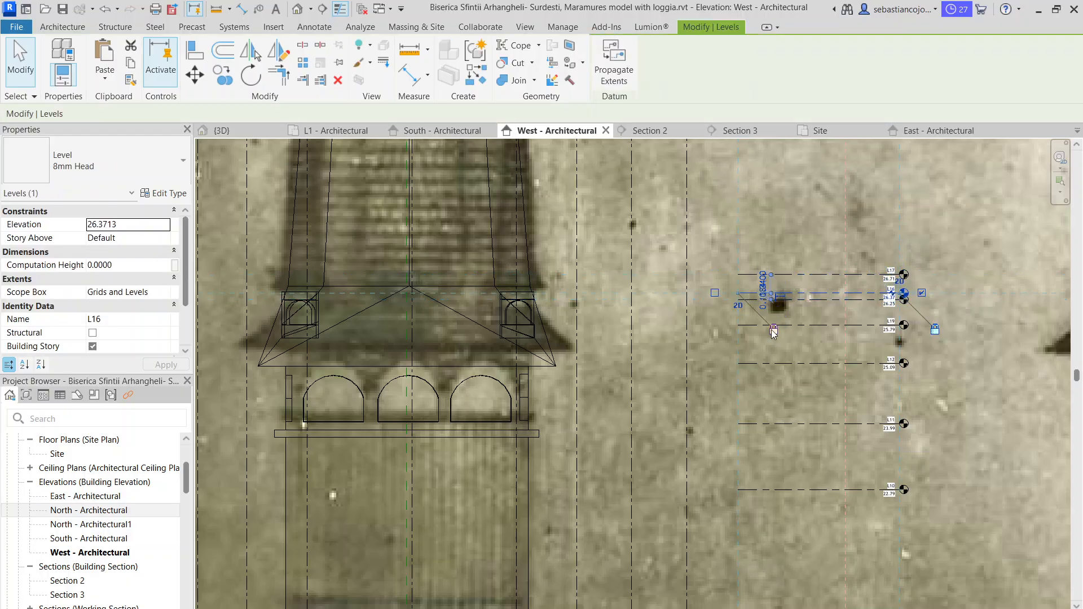
click(746, 313)
click(744, 300)
click(745, 313)
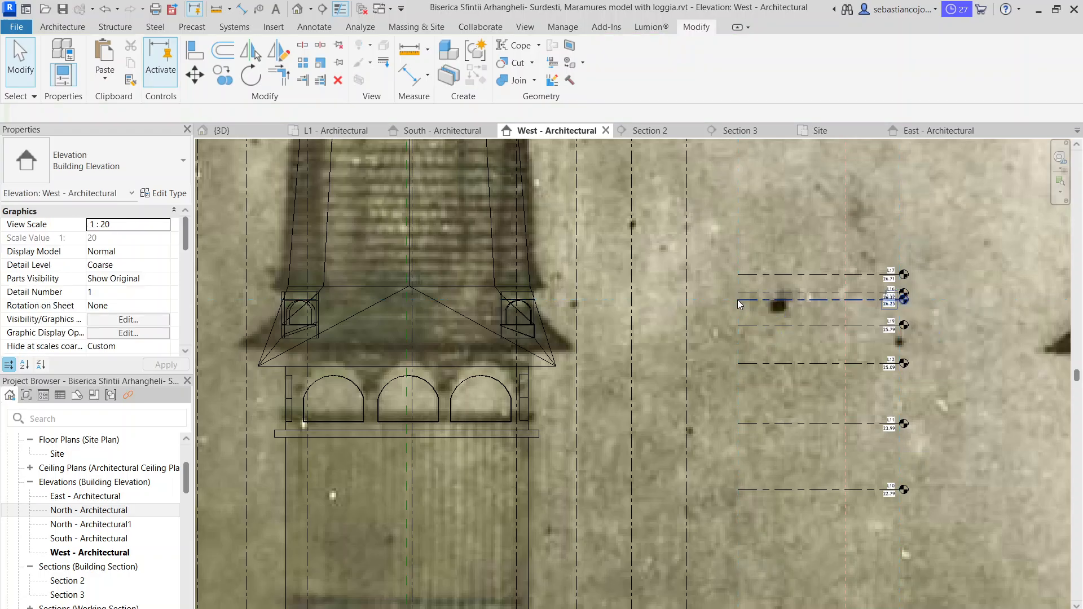
click(743, 299)
click(514, 297)
click(728, 299)
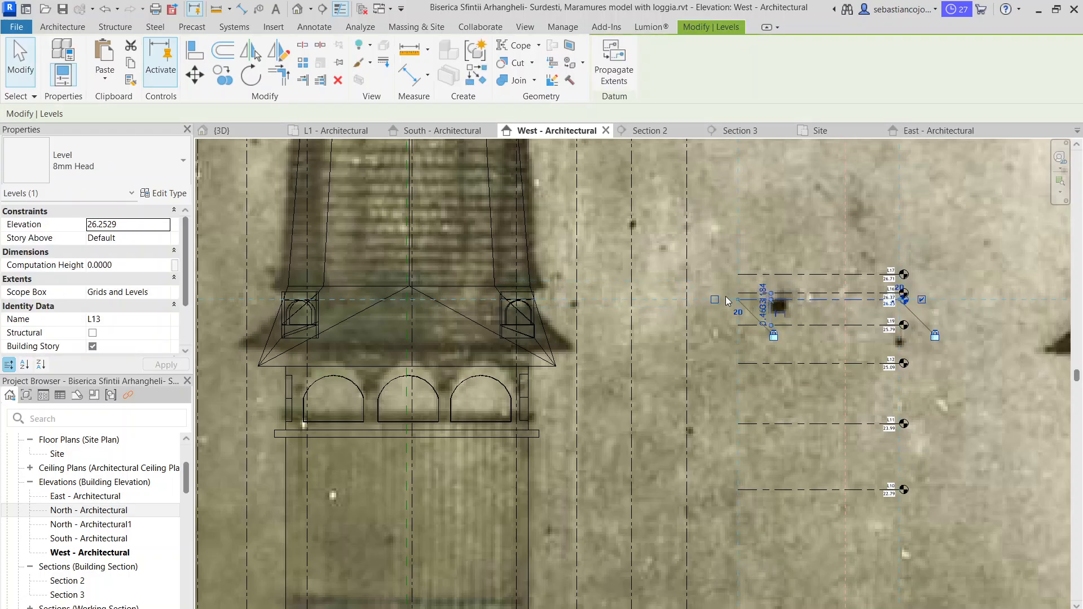
drag(738, 300, 523, 297)
key(Escape)
click(743, 299)
drag(739, 299, 585, 300)
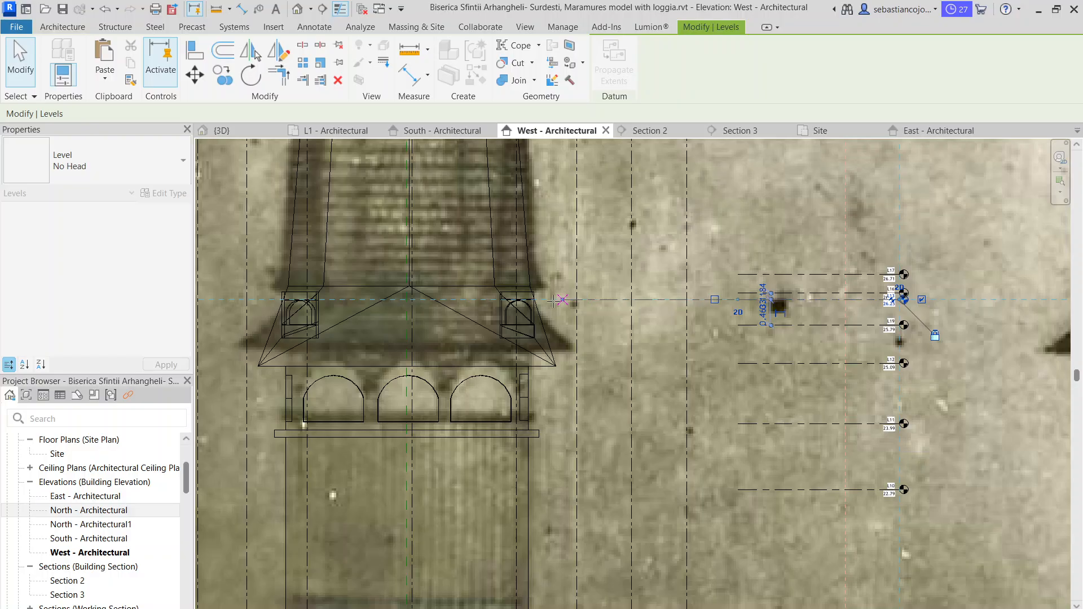
- Extend the lines of levels L16 and L17 toward the tower, aligning their ends with L13's extended end
click(736, 292)
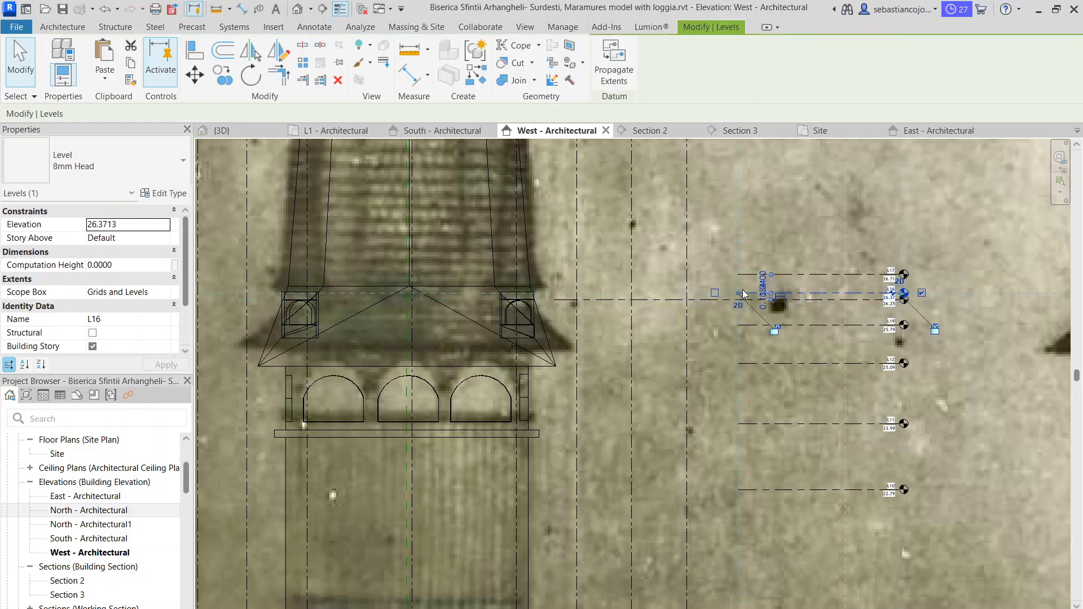
drag(743, 294, 564, 275)
click(689, 263)
click(750, 275)
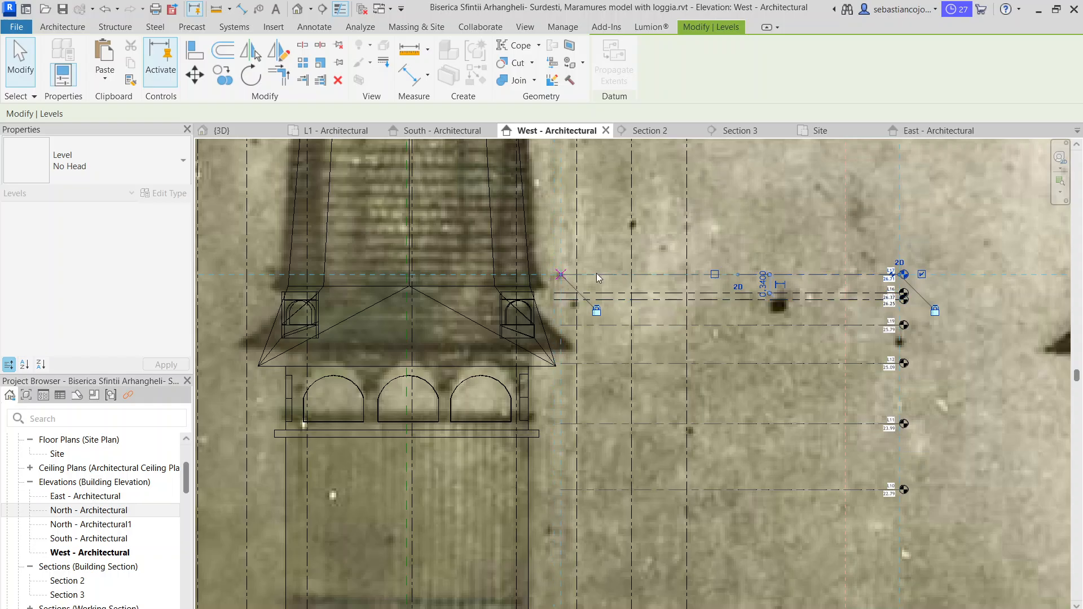
key(Escape)
click(765, 276)
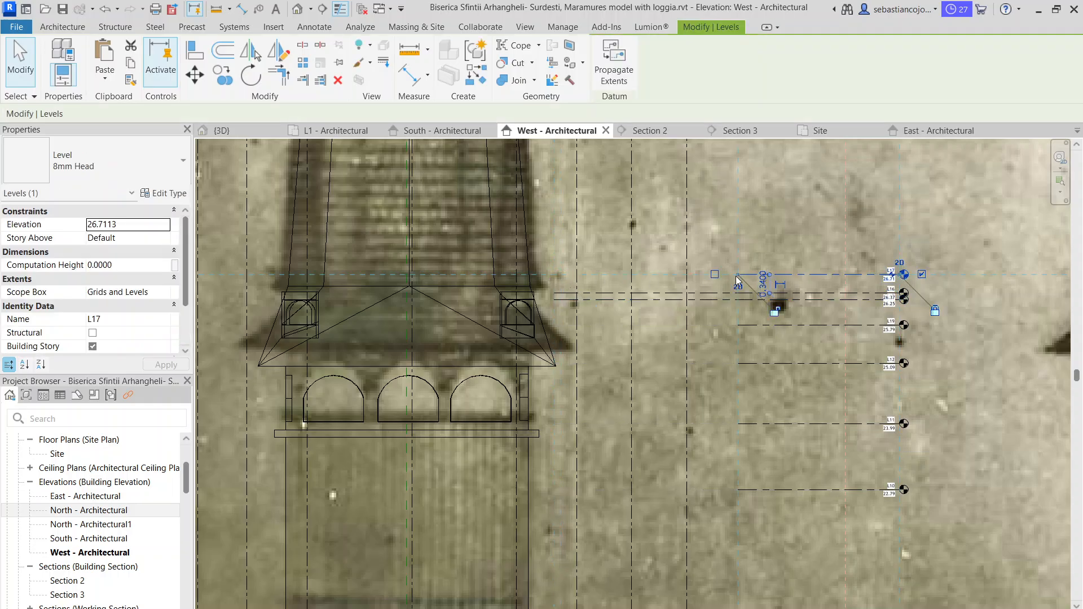
drag(738, 274, 555, 275)
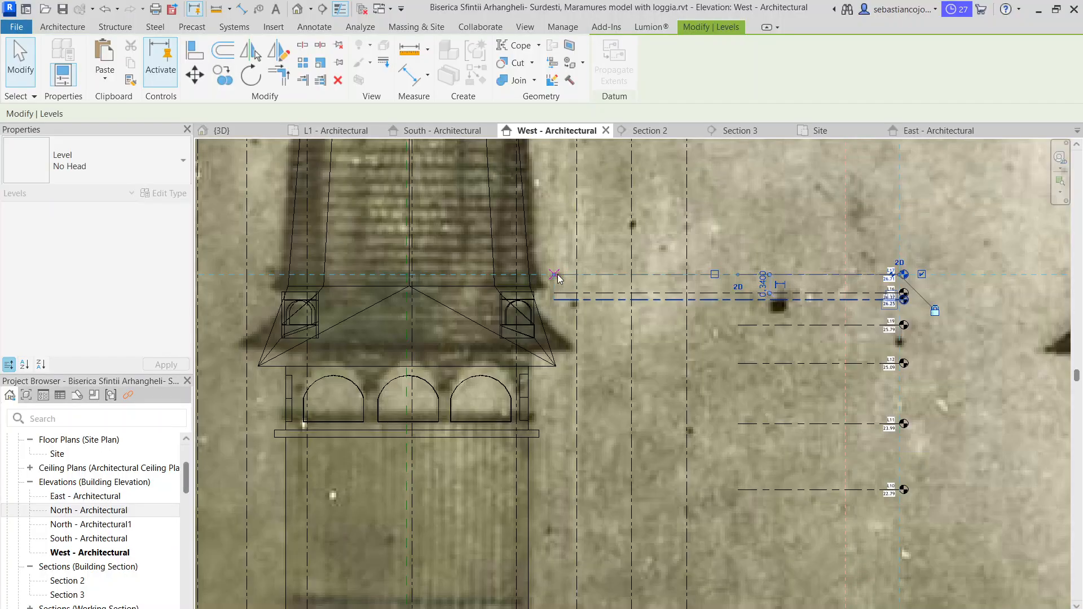
click(559, 251)
scroll(478, 216, down, 2)
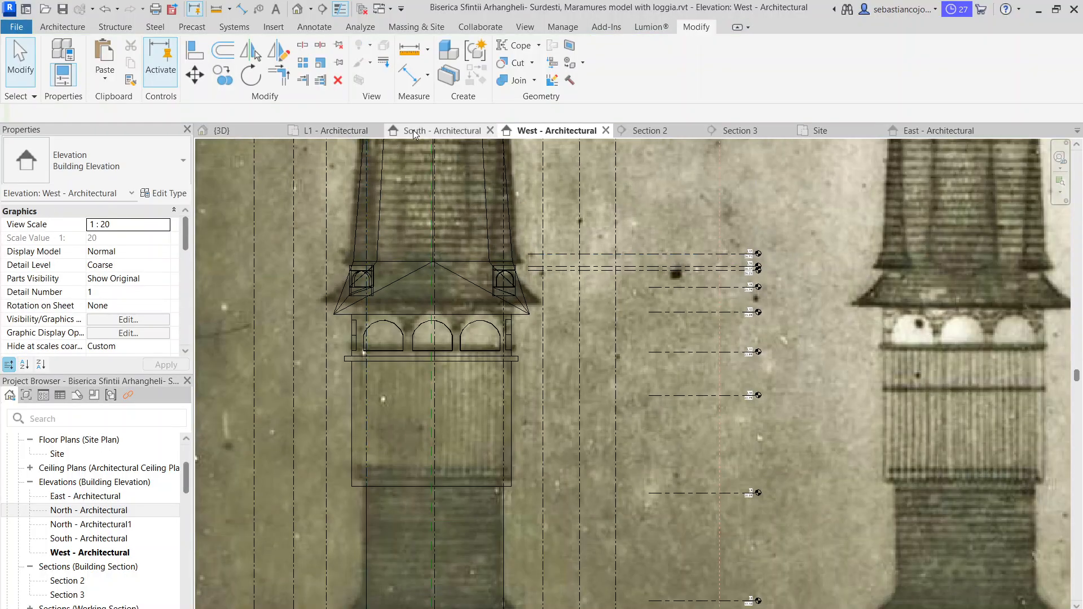
- Examine level L16 against the turret box and the historical image in the South elevation, tracing its line to the level head
click(442, 130)
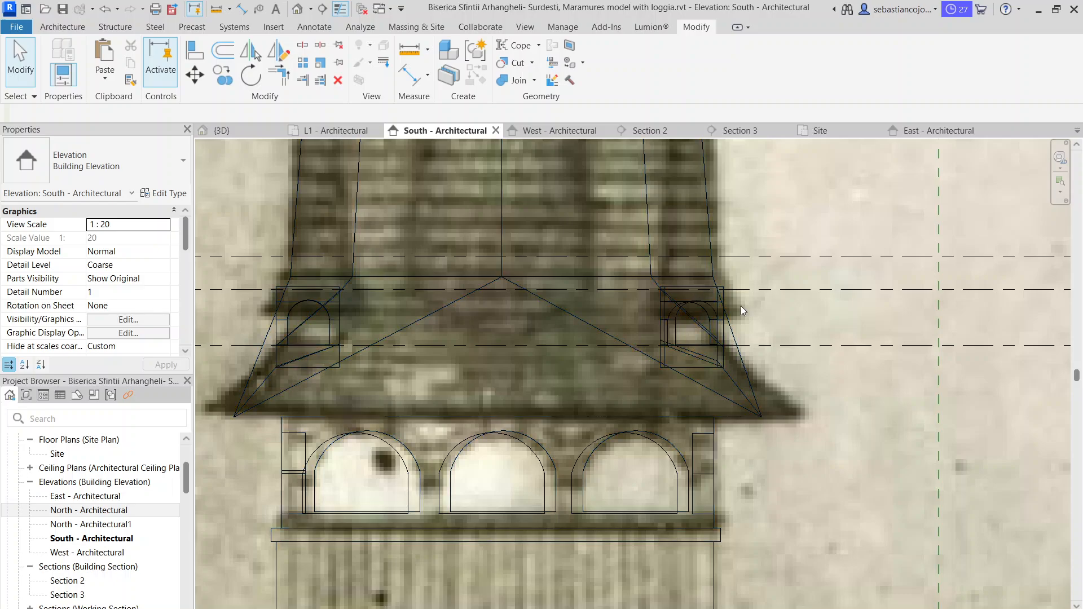
scroll(740, 306, down, 1)
middle_drag(740, 305, 443, 296)
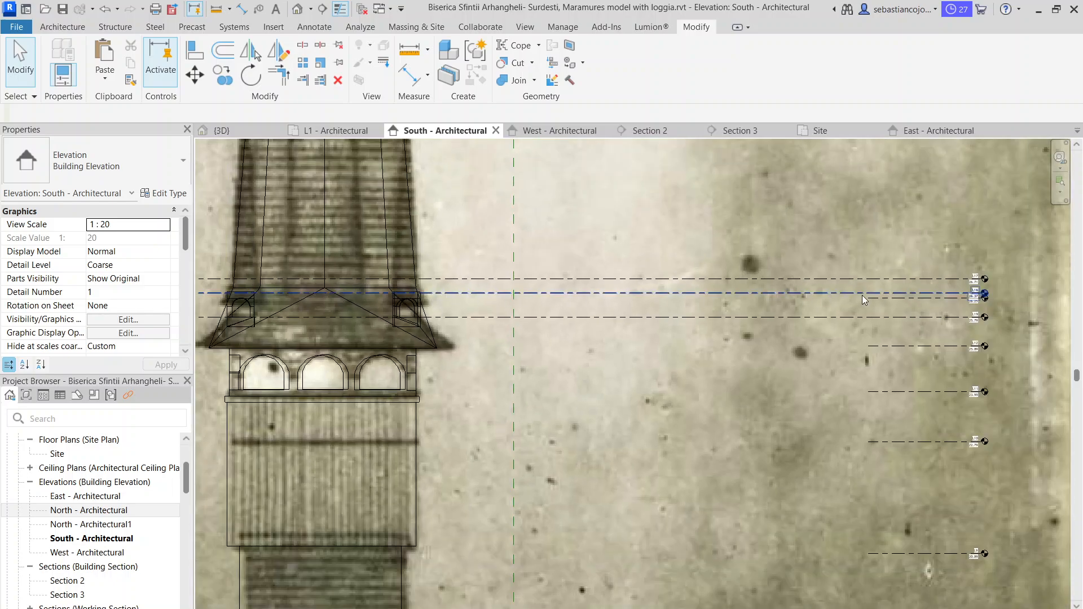
scroll(438, 296, up, 2)
click(436, 294)
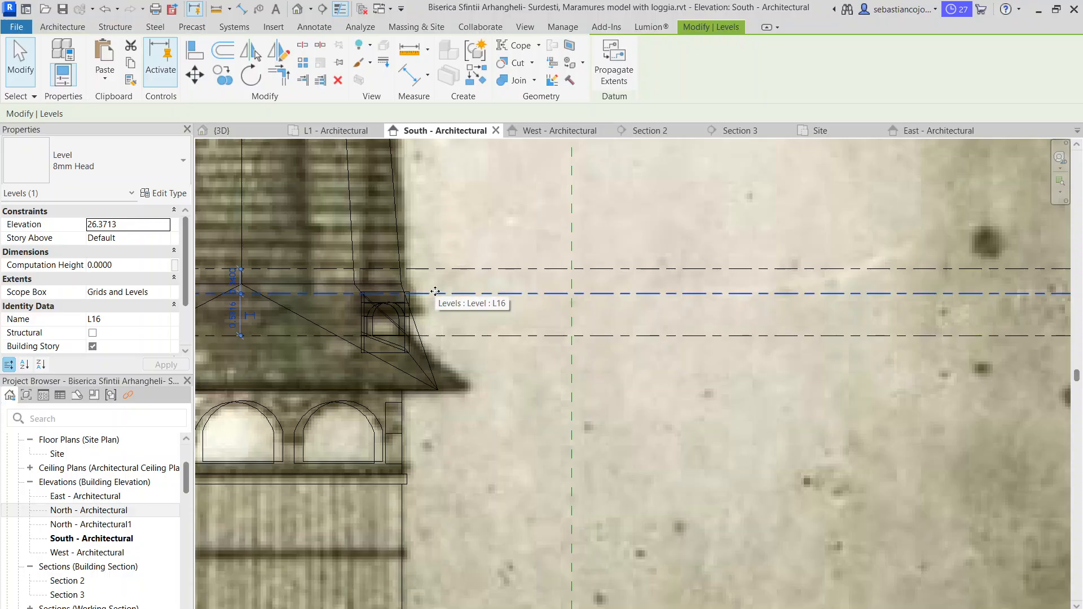
scroll(435, 291, down, 2)
click(432, 292)
scroll(432, 293, up, 2)
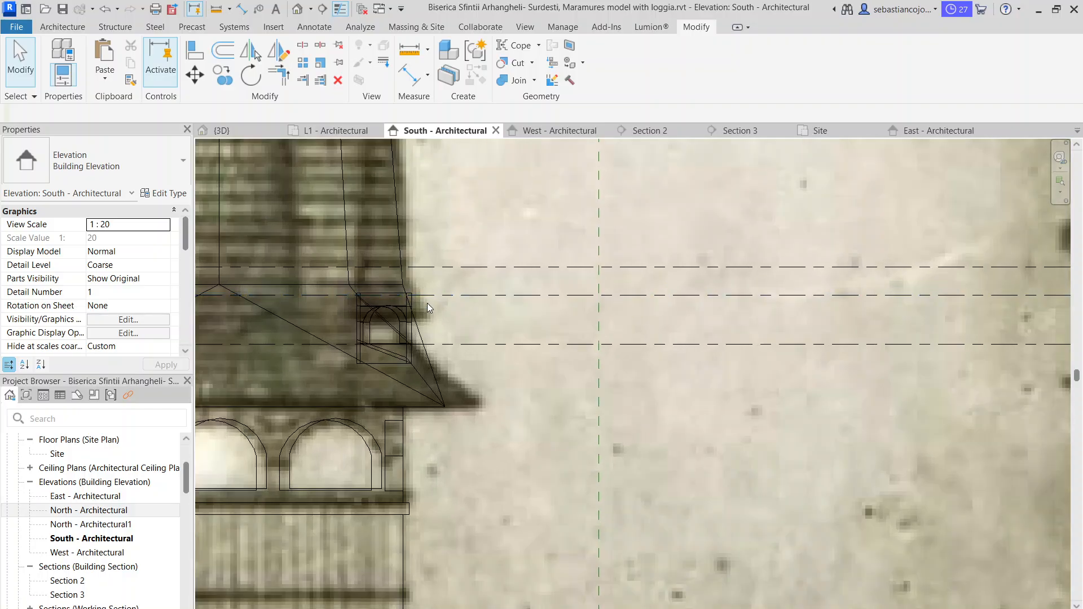
click(433, 295)
scroll(434, 295, down, 3)
scroll(797, 294, up, 2)
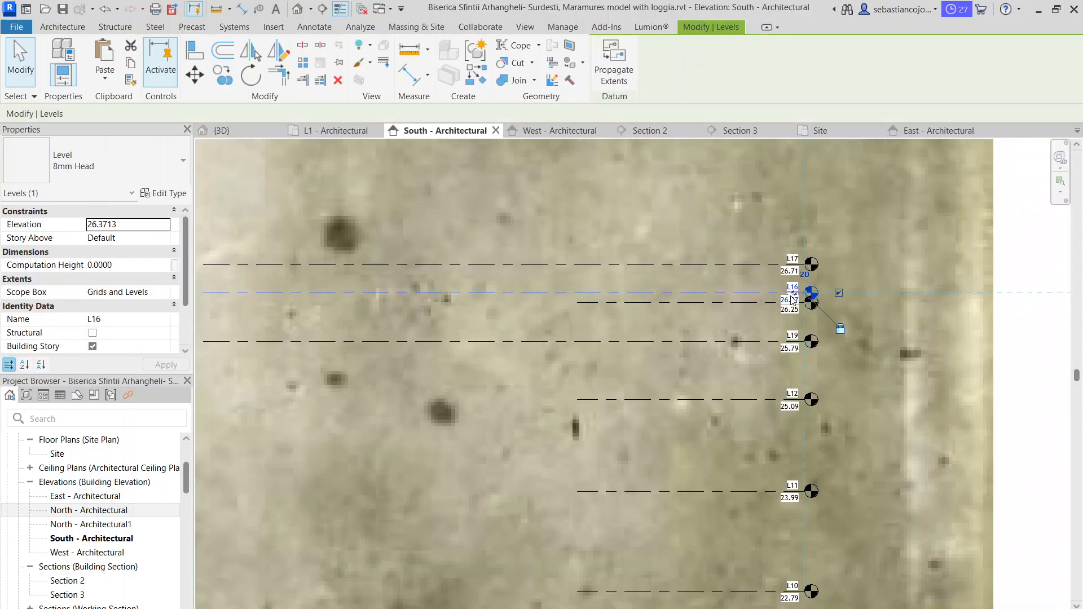
scroll(798, 294, down, 2)
scroll(458, 307, up, 5)
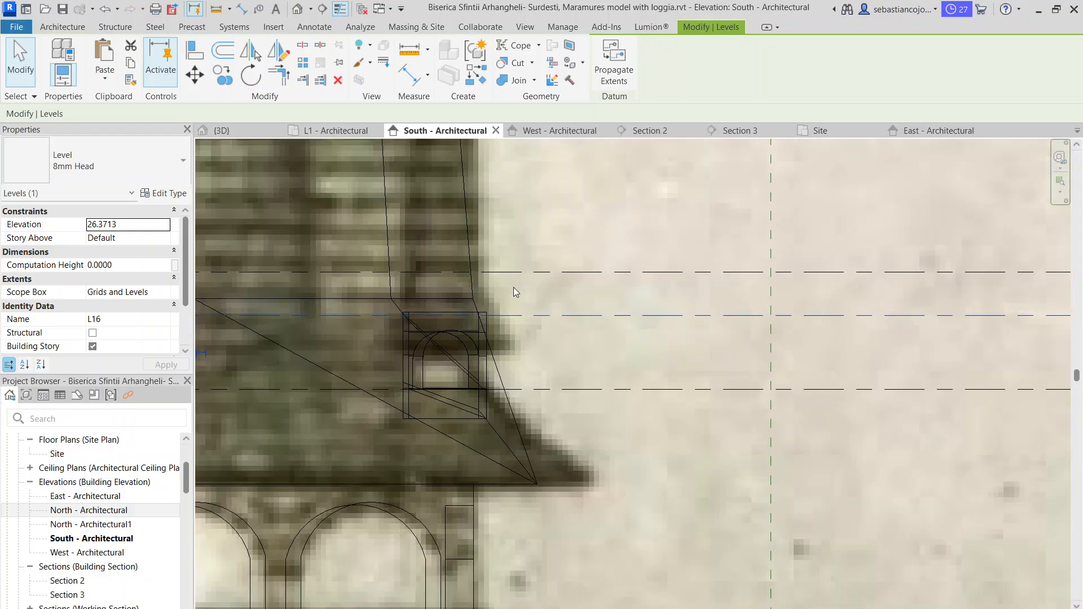
- Raise level L17 to an elevation of 26.7513 in the South elevation
click(513, 273)
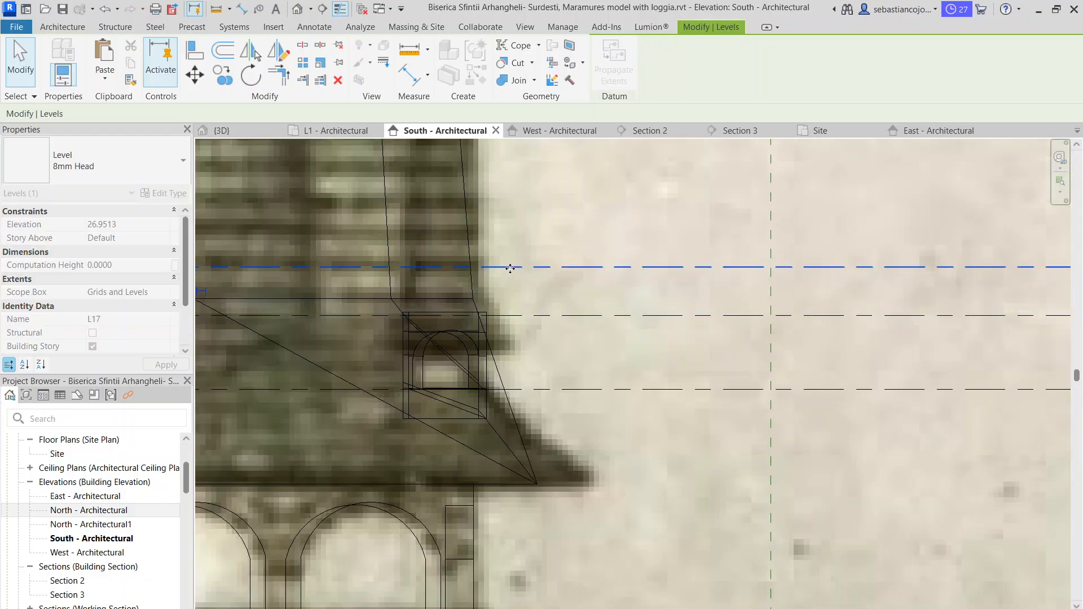
scroll(513, 270, down, 3)
scroll(972, 280, down, 4)
scroll(364, 293, up, 4)
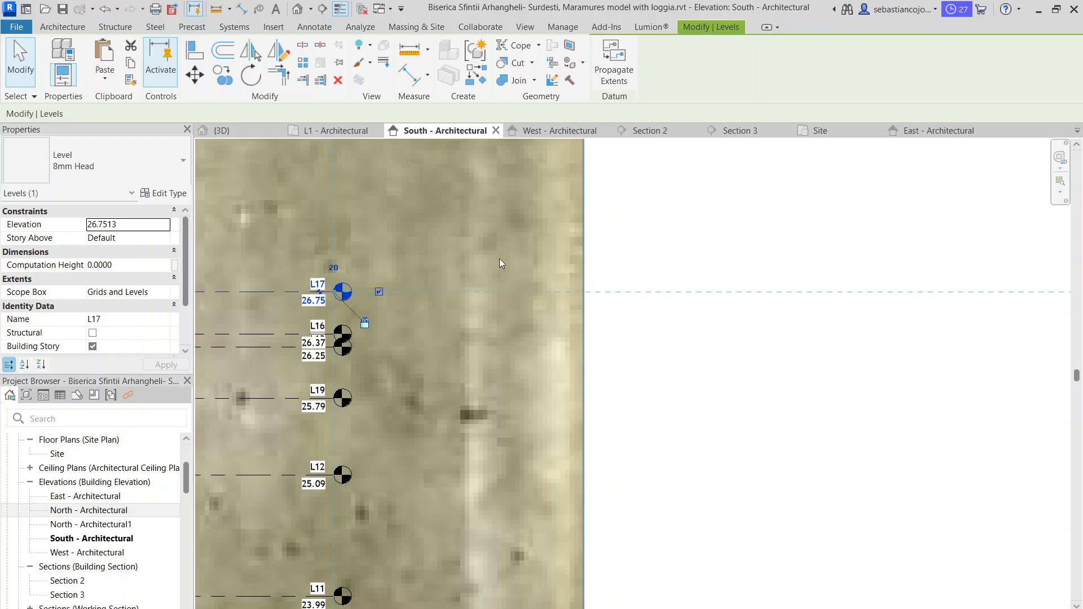
- Rename level L16 as "Small roof base"
middle_drag(357, 317, 855, 280)
click(789, 321)
click(813, 297)
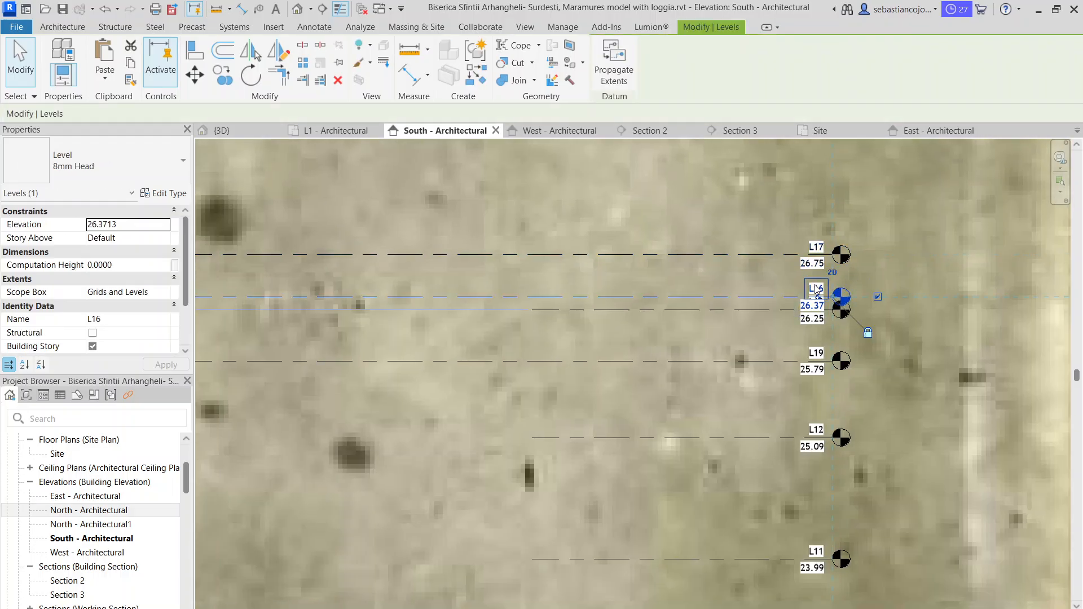
click(814, 284)
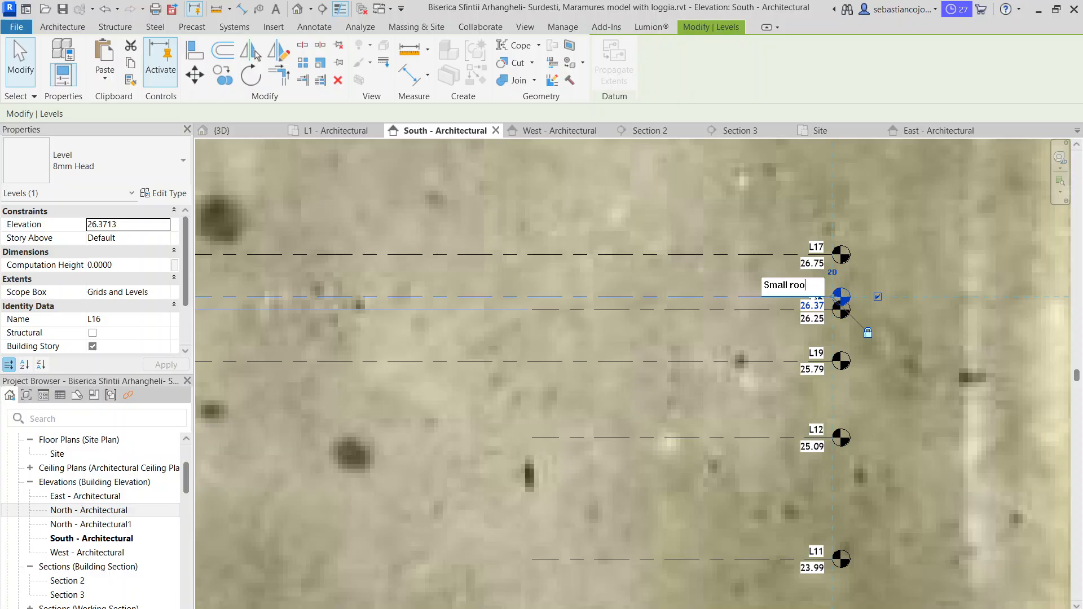
text(Small roof base)
key(Return)
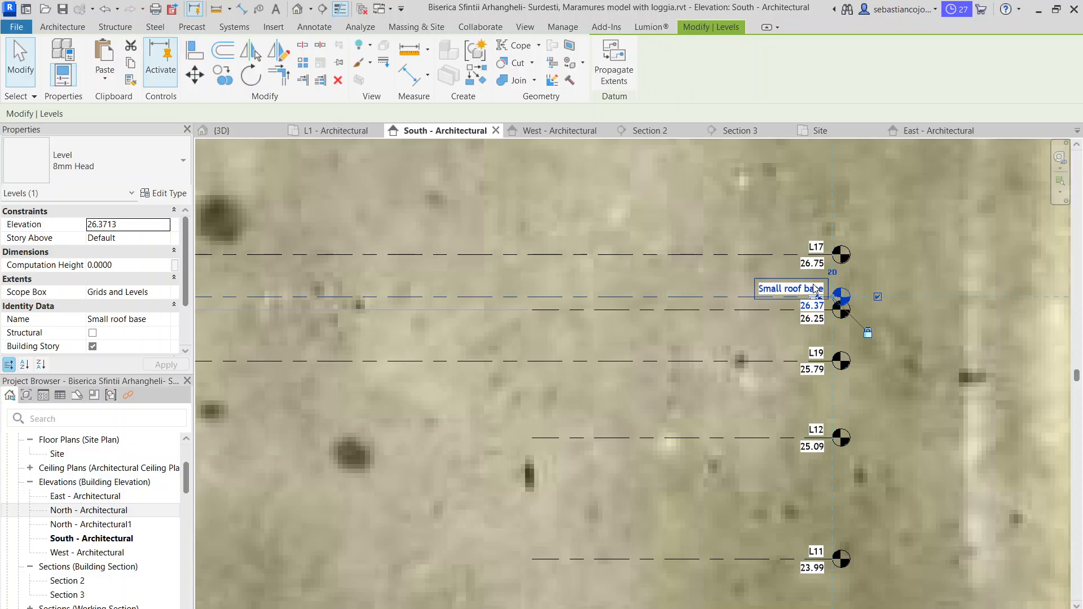
- Rename level L17 as "Inflection point"
double_click(812, 243)
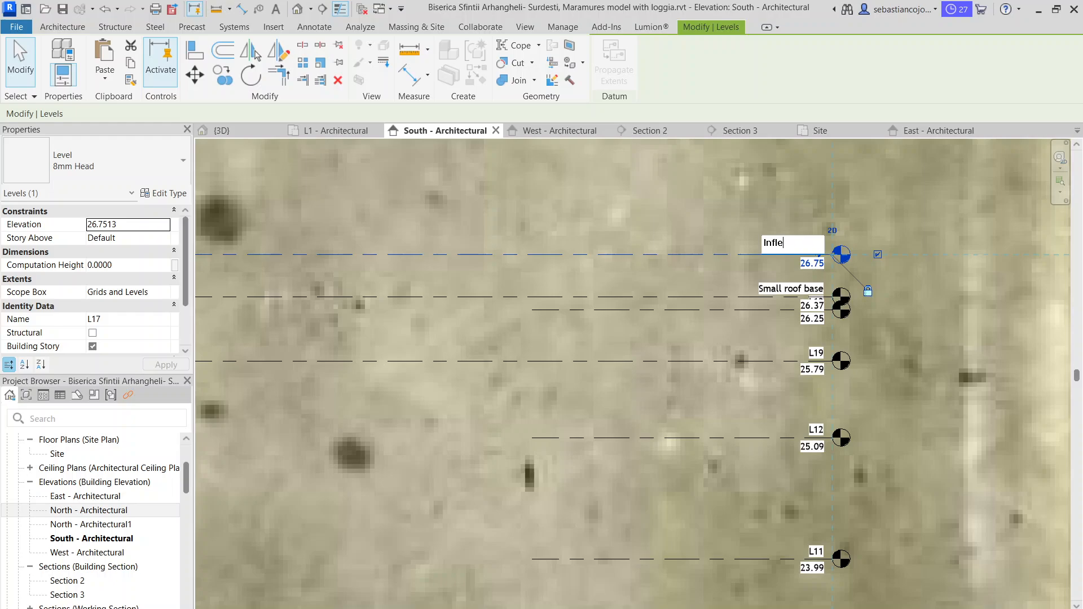
text(Inflection pon)
key(BackSpace)
text(int)
key(Return)
scroll(816, 289, down, 5)
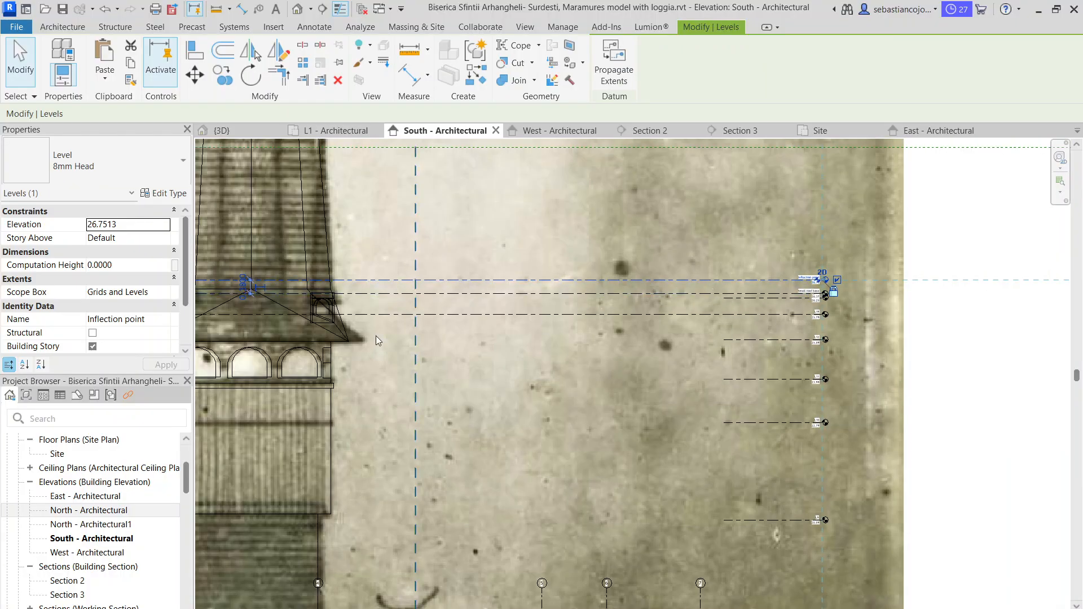
middle_drag(339, 293, 501, 328)
key(Escape)
scroll(503, 315, up, 3)
scroll(501, 315, down, 2)
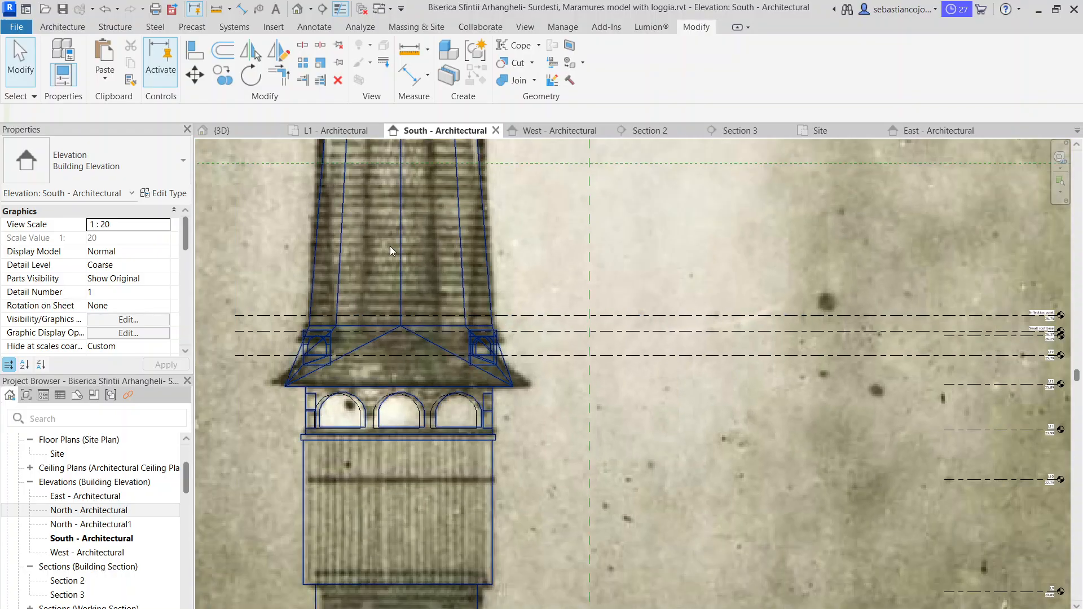
- Start a blend in the 3D view with the front turret box's top face as work plane and trace that face as a rectangular base
click(245, 132)
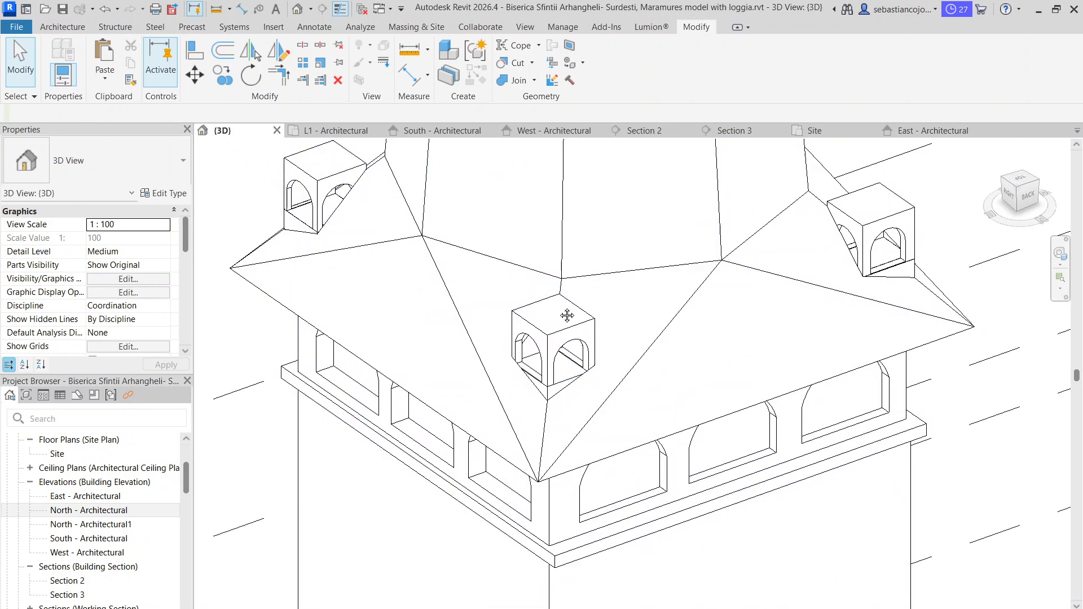
middle_drag(565, 314, 529, 336)
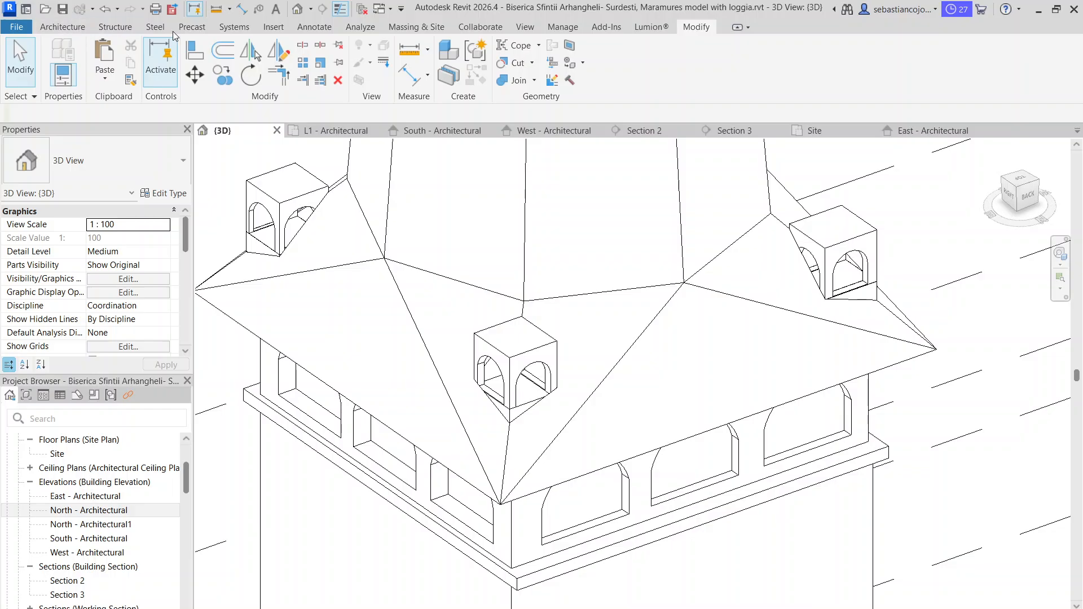
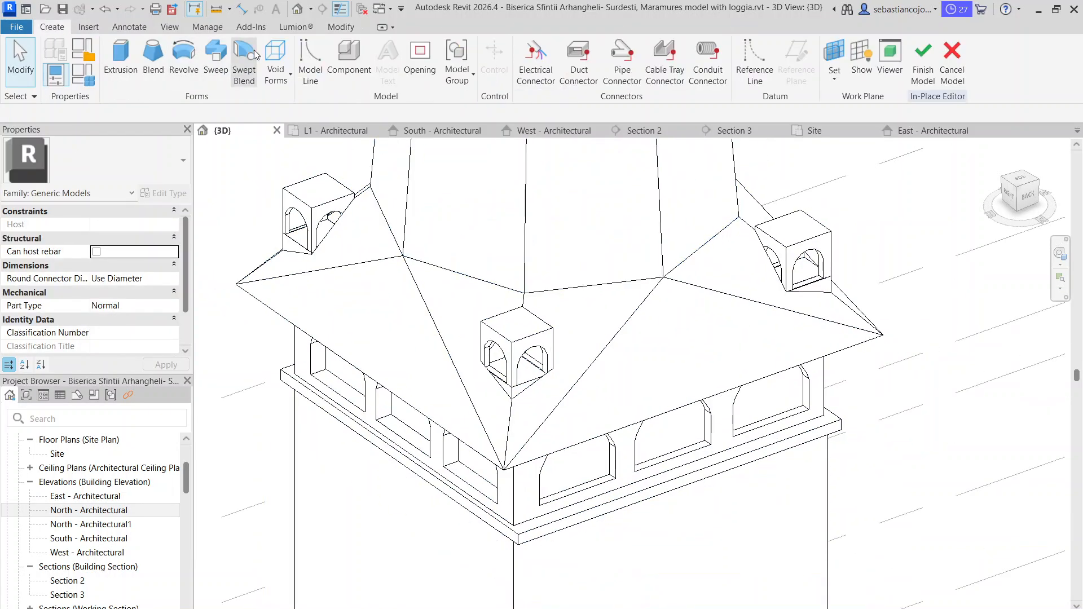
click(161, 64)
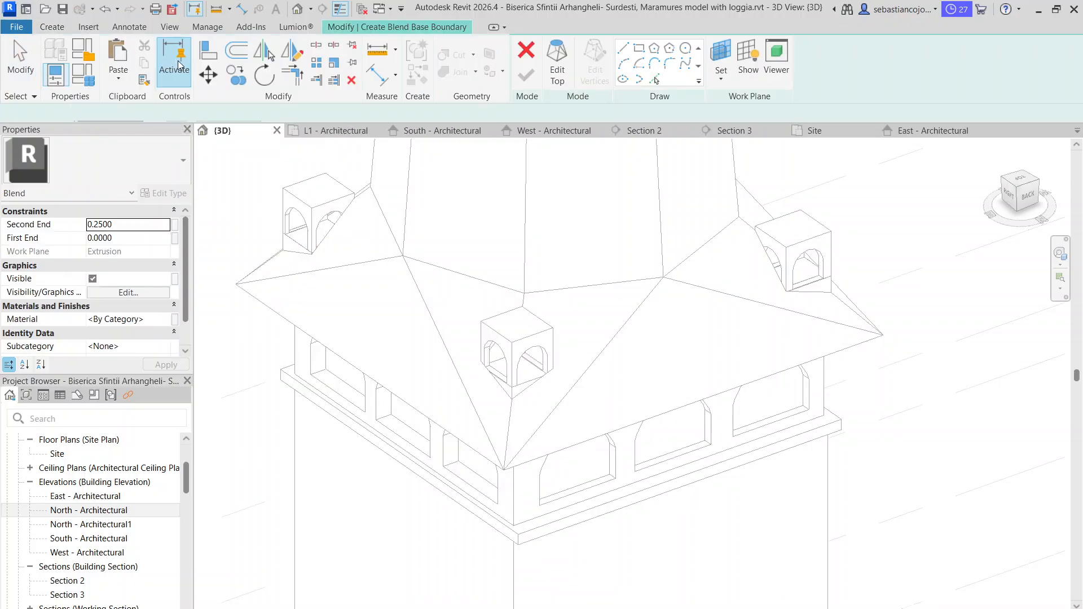
click(721, 79)
click(744, 128)
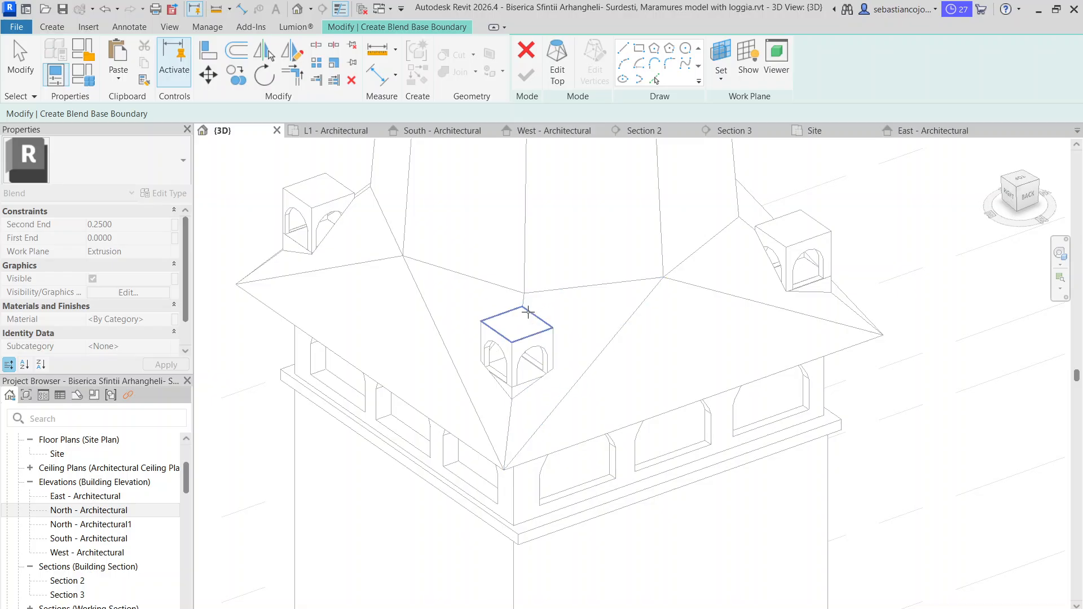
click(523, 317)
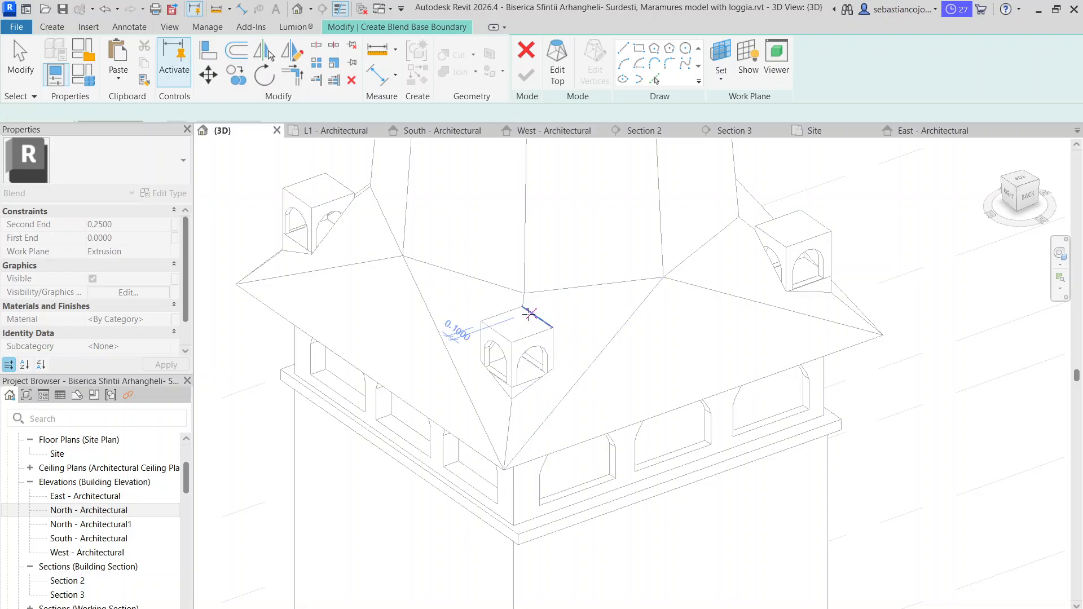
click(639, 49)
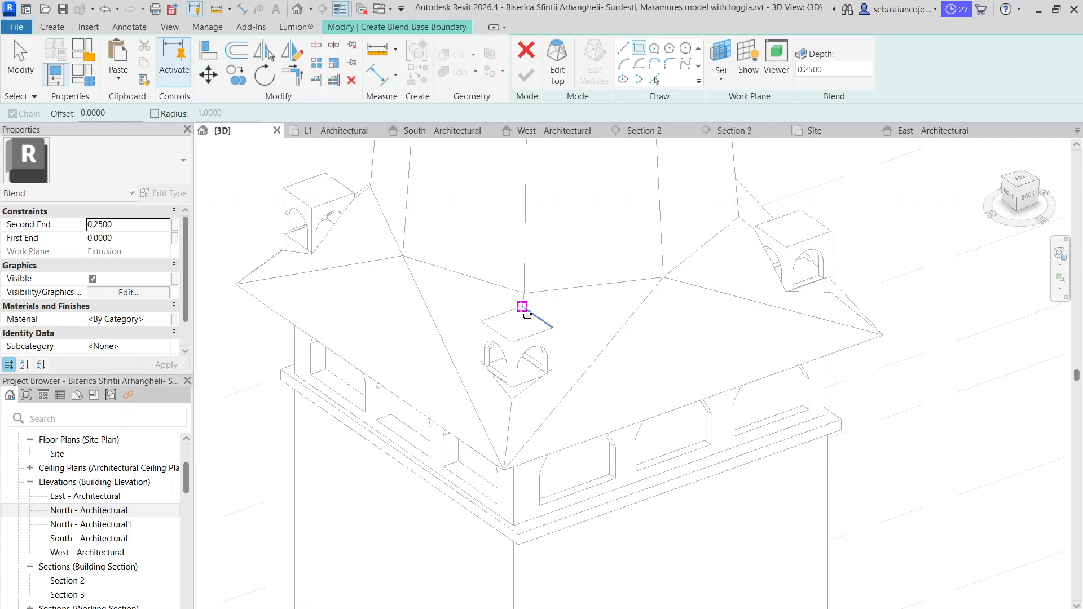
click(523, 307)
click(513, 341)
key(Escape)
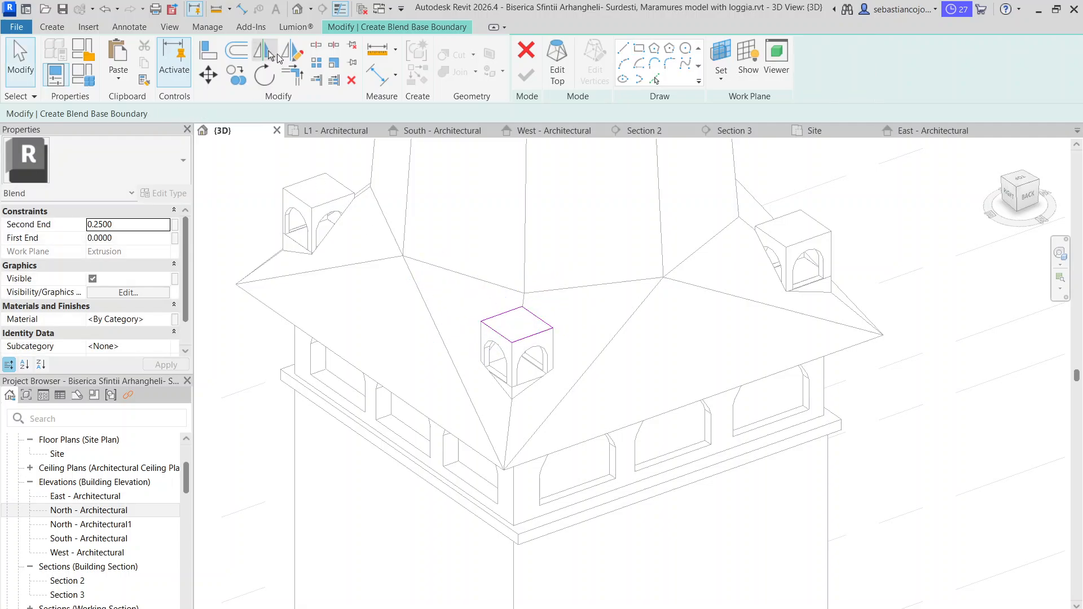
- Offset copies of the rectangular base sketch lines outward by 0.15 around the turret box's top
click(238, 51)
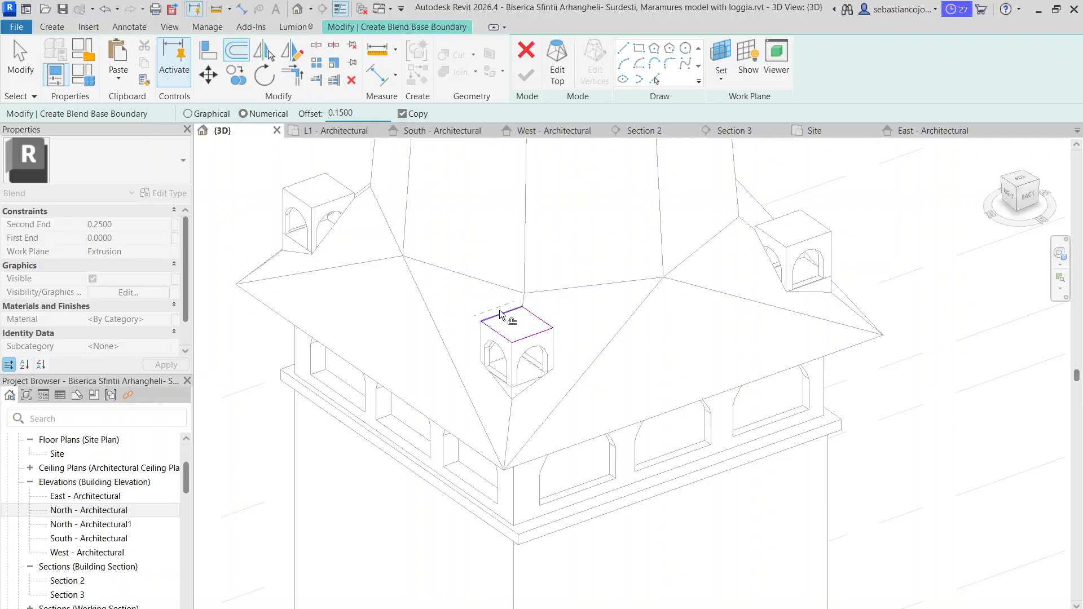
click(496, 330)
click(528, 338)
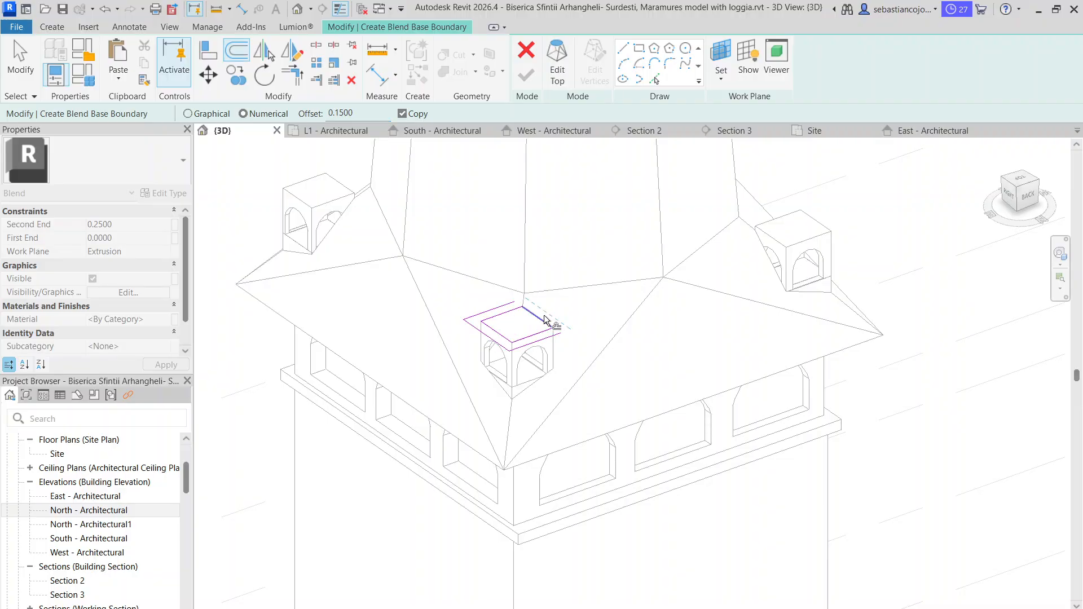
click(545, 318)
key(Escape)
- Delete the inner rectangle from the blend's base sketch, keeping only the offset outline
scroll(539, 322, up, 3)
click(538, 348)
ctrl+click(544, 314)
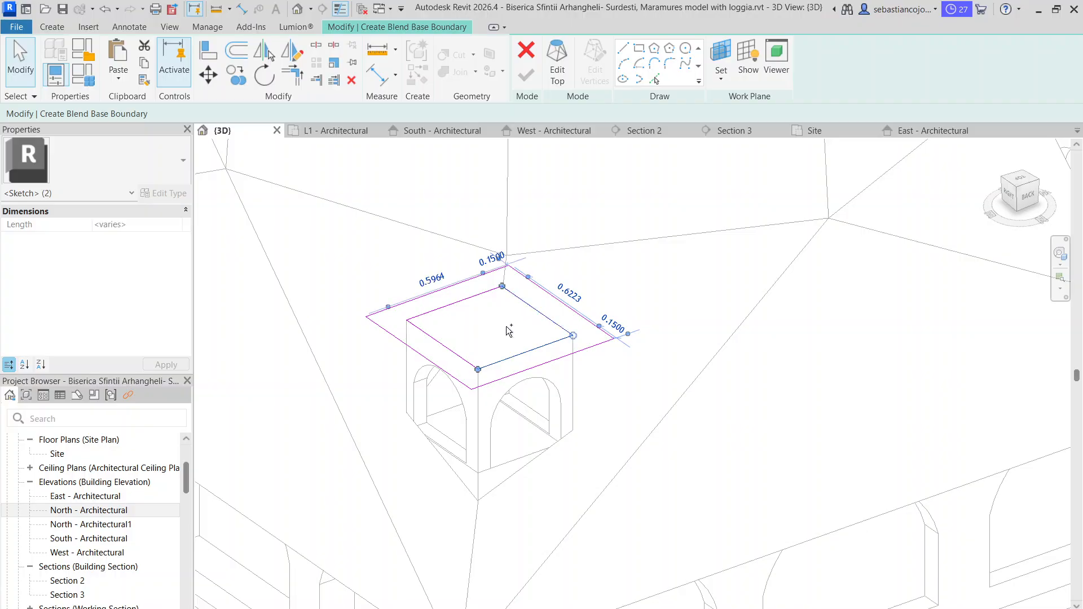
key(Delete)
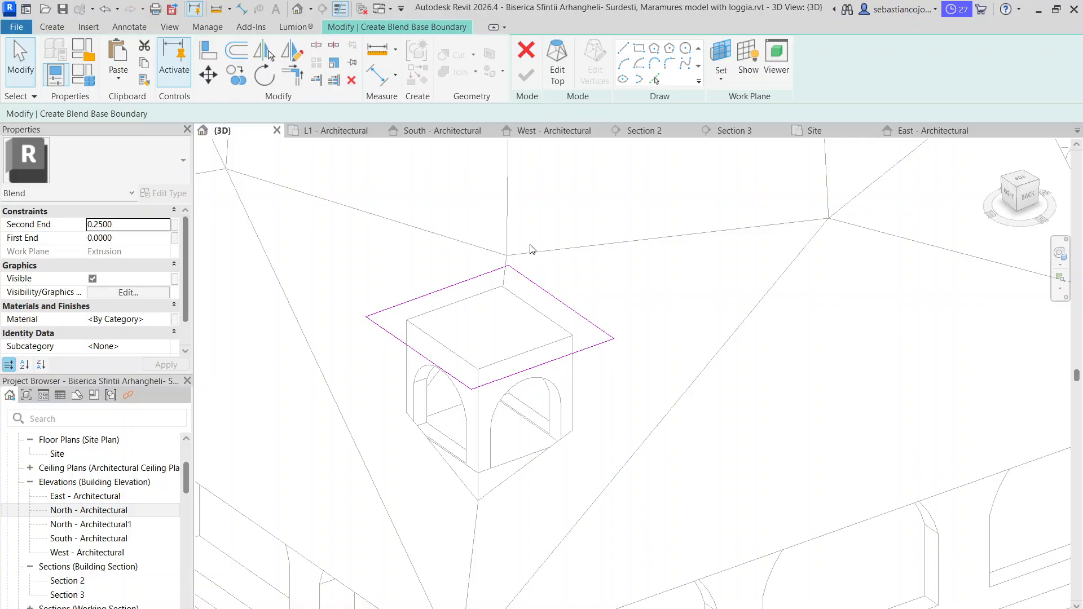
- Switch to the blend's top boundary and set its work plane to the level "Inflection point"
click(567, 70)
click(720, 80)
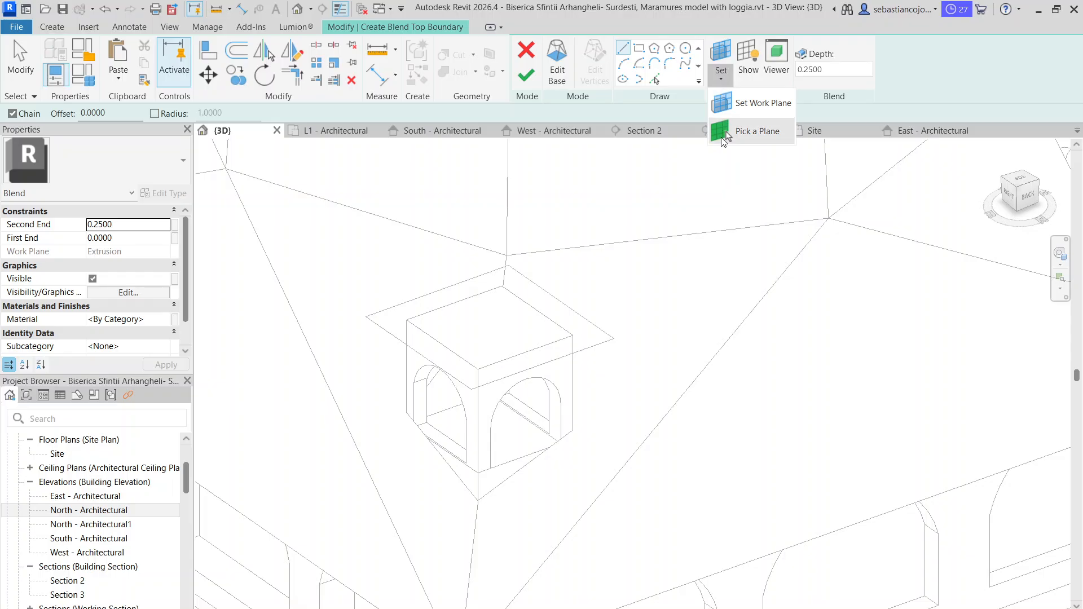
click(756, 131)
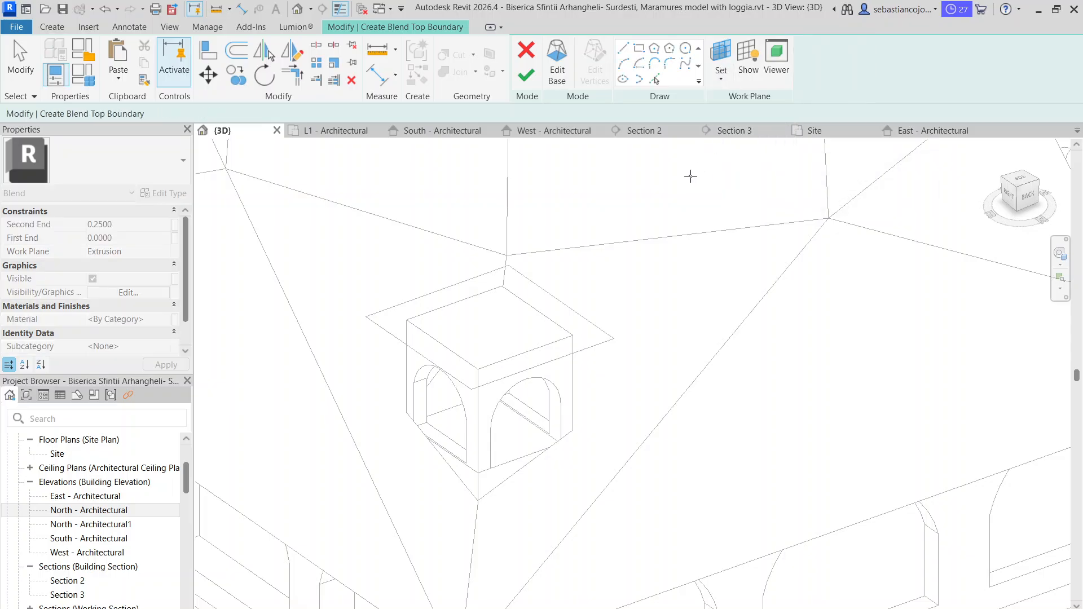
click(715, 83)
click(730, 103)
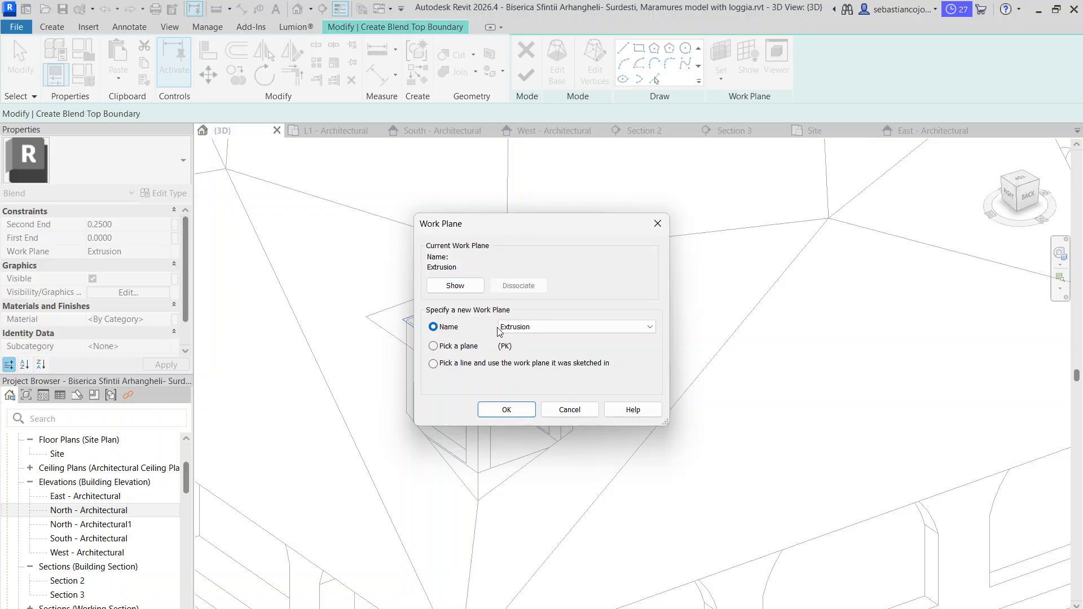
click(530, 327)
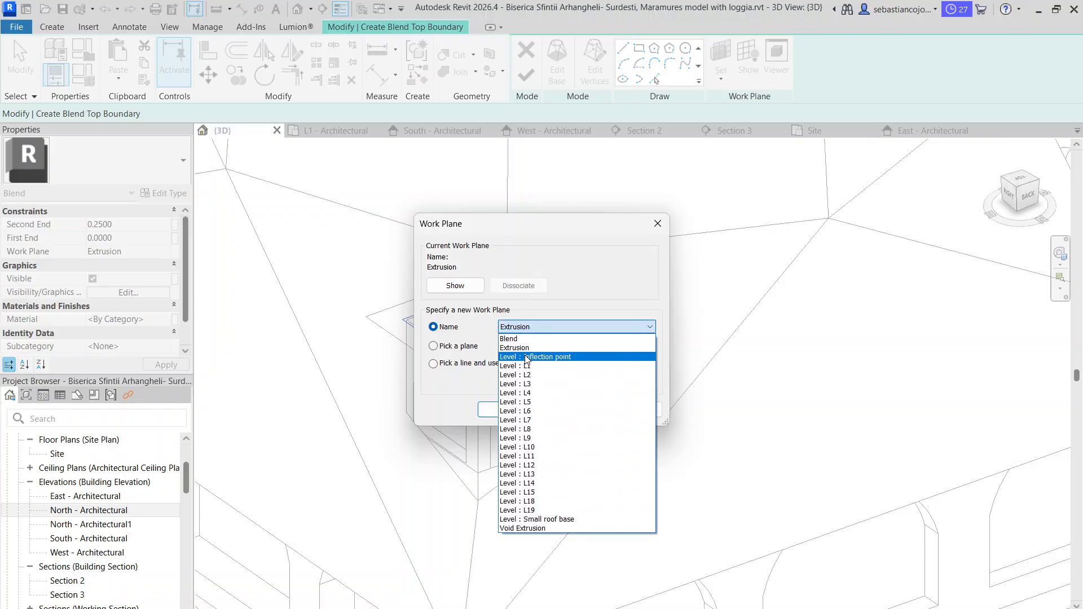
double_click(527, 357)
click(528, 410)
scroll(533, 305, down, 3)
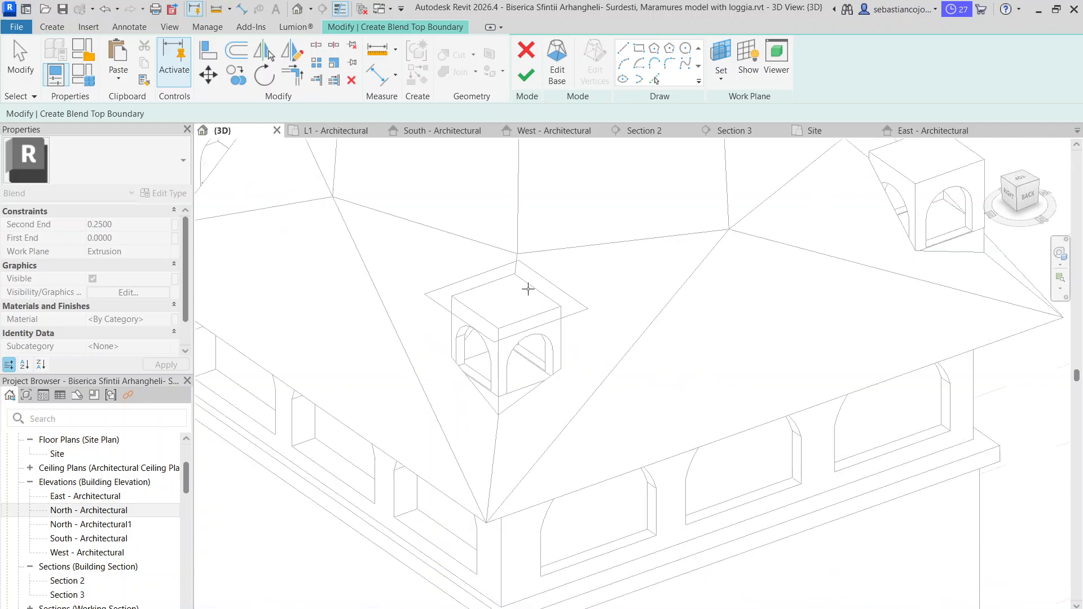
- Draw a circle of 0.3 radius above the front turret box as the blend's top boundary
click(685, 48)
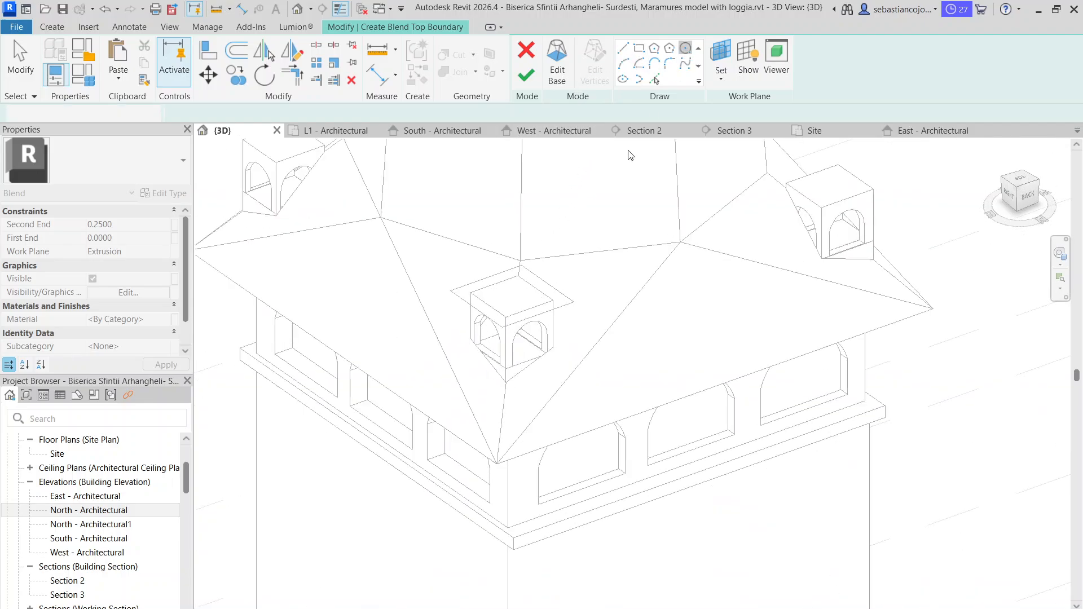
scroll(525, 272, up, 4)
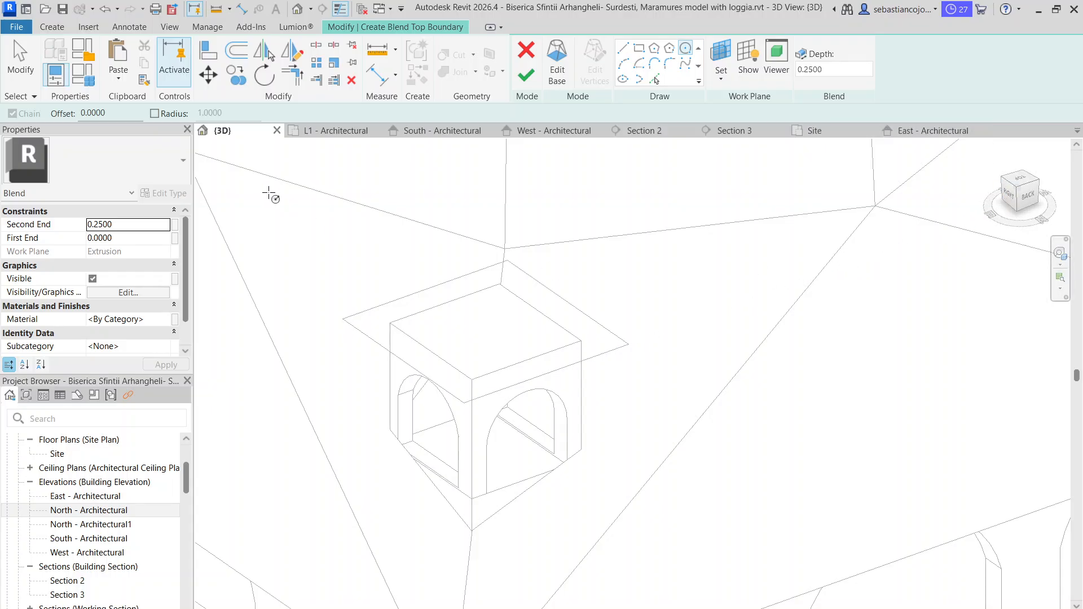
click(813, 131)
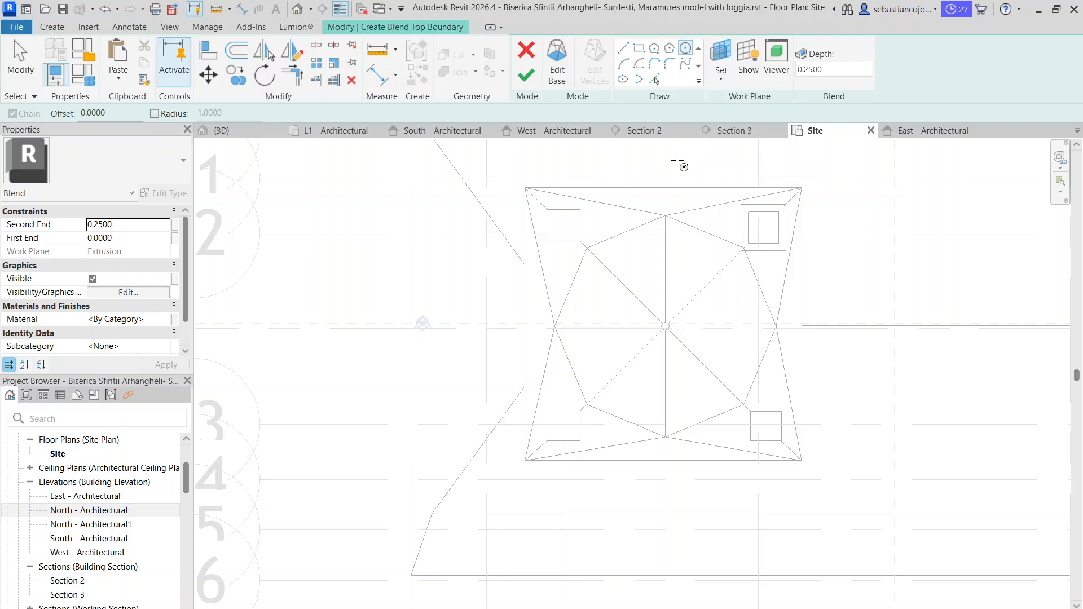
click(221, 130)
scroll(539, 339, down, 5)
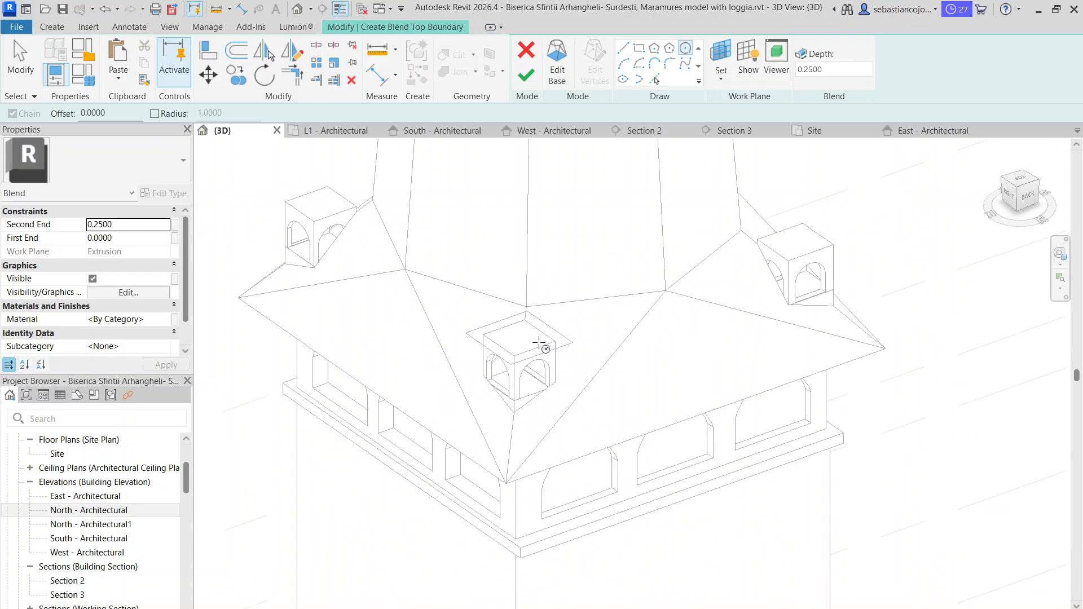
scroll(536, 340, up, 4)
click(515, 339)
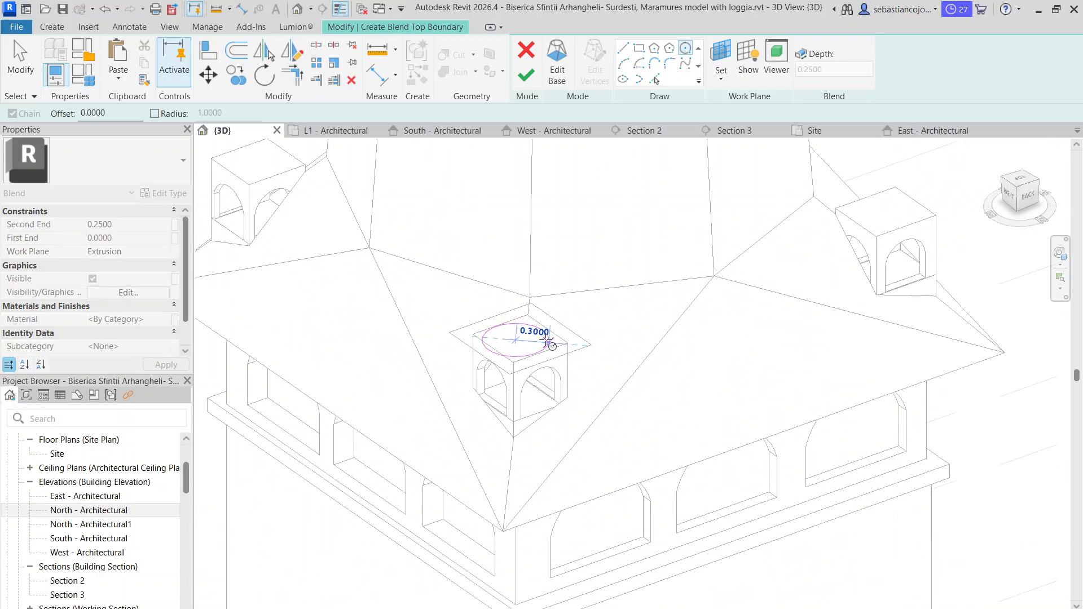
click(548, 337)
- Centre the top boundary circle over the turret box in the Site plan and shrink it slightly to fit inside the box outline
click(824, 130)
scroll(768, 259, up, 3)
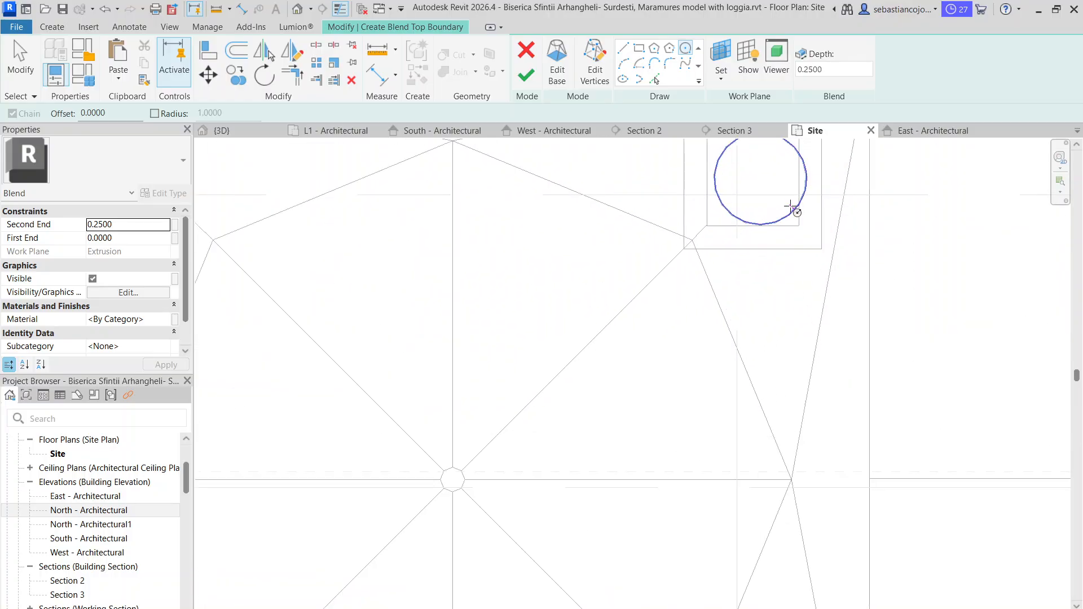
middle_drag(793, 210, 609, 427)
scroll(609, 427, up, 2)
click(627, 405)
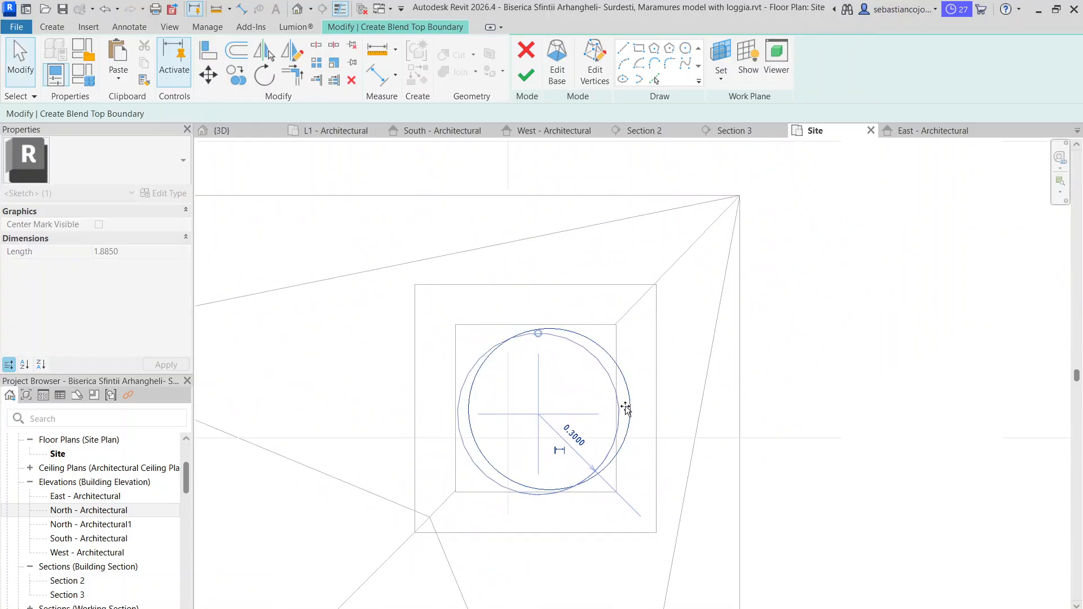
drag(625, 407, 618, 408)
drag(537, 333, 566, 348)
scroll(568, 341, down, 3)
key(Escape)
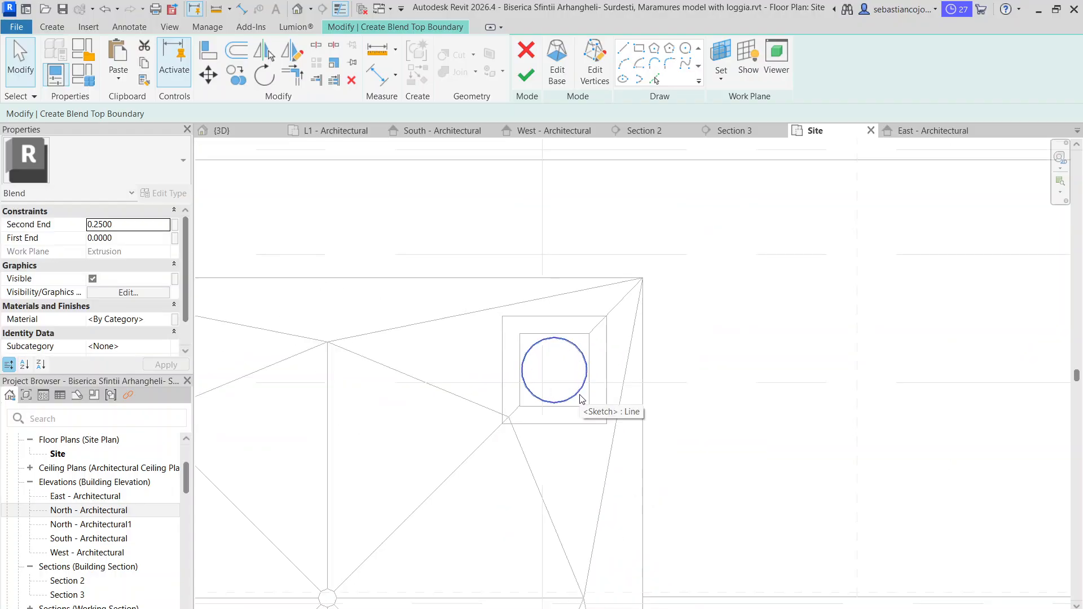
- Finish the blend roof with its circular top boundary over the corner turret and show it in the 3D view
scroll(585, 358, down, 2)
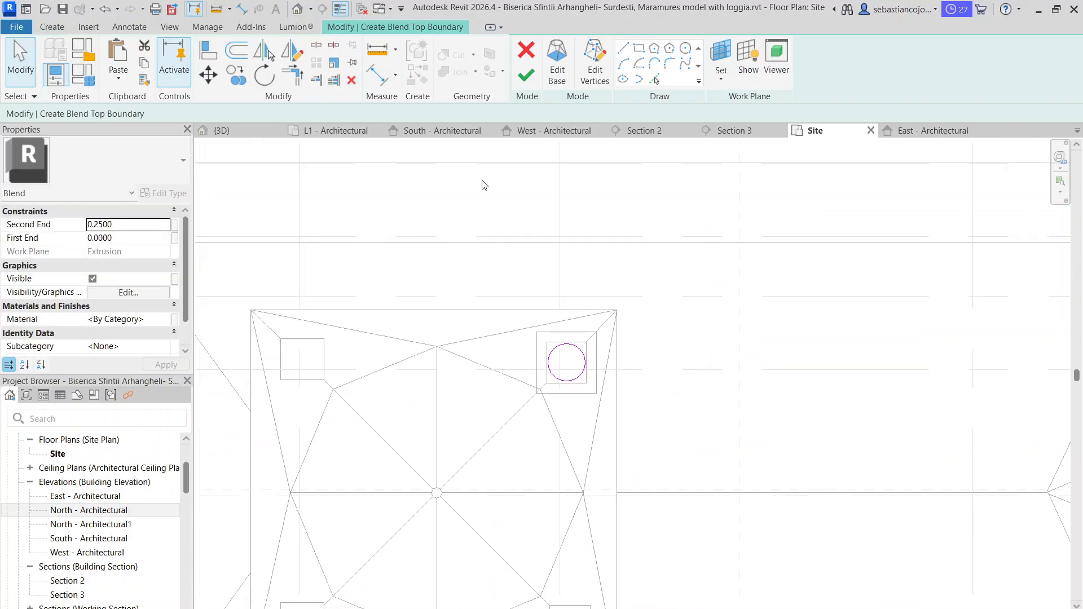
click(524, 79)
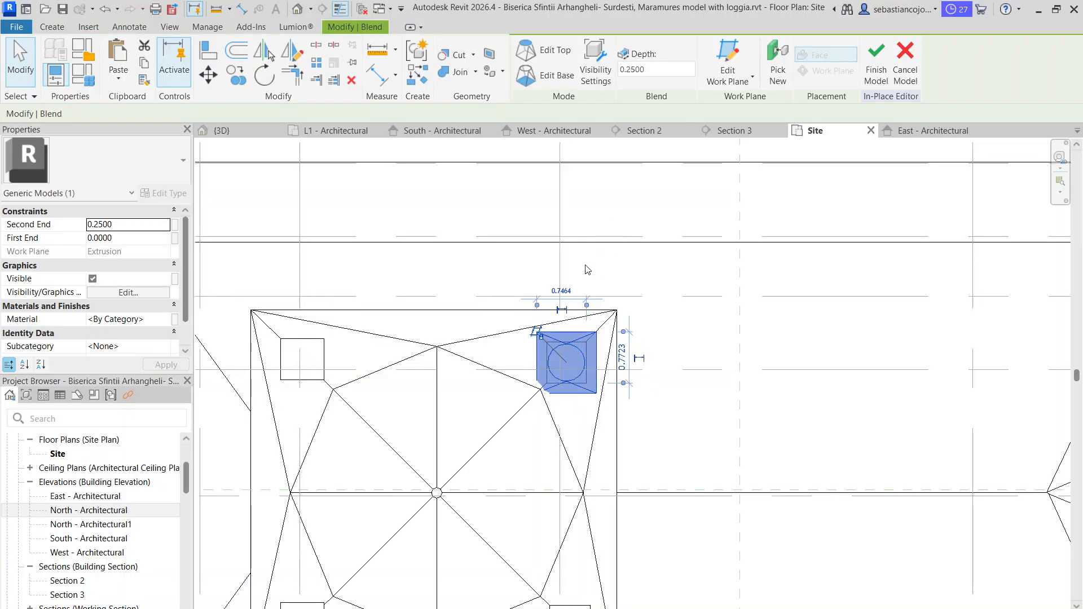
click(221, 130)
scroll(553, 329, up, 3)
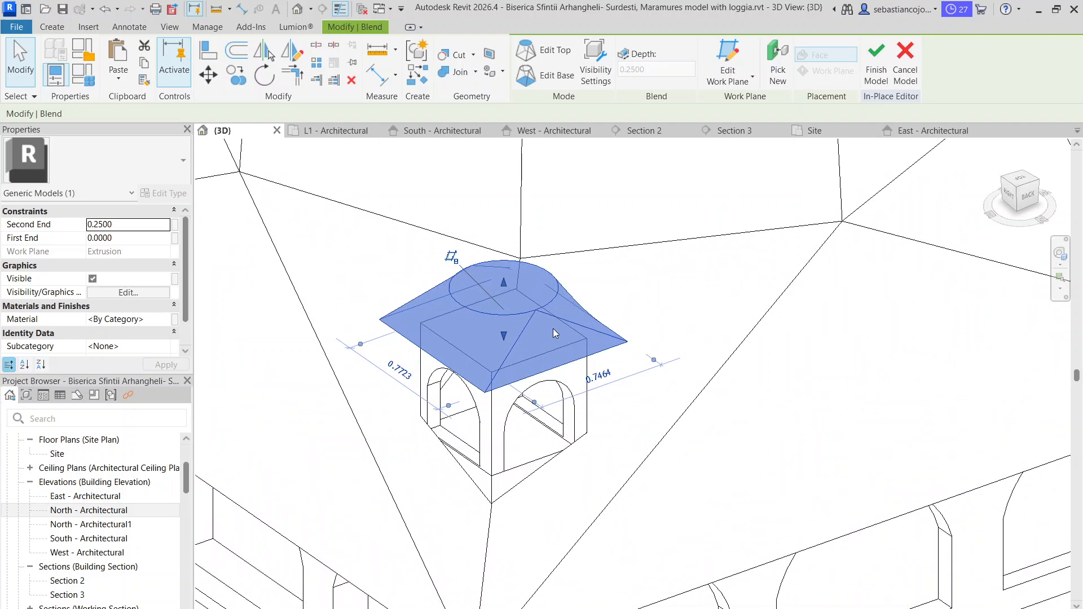
- Delete the square-to-round blend roof from the top of the corner turret
key(Escape)
scroll(546, 319, down, 3)
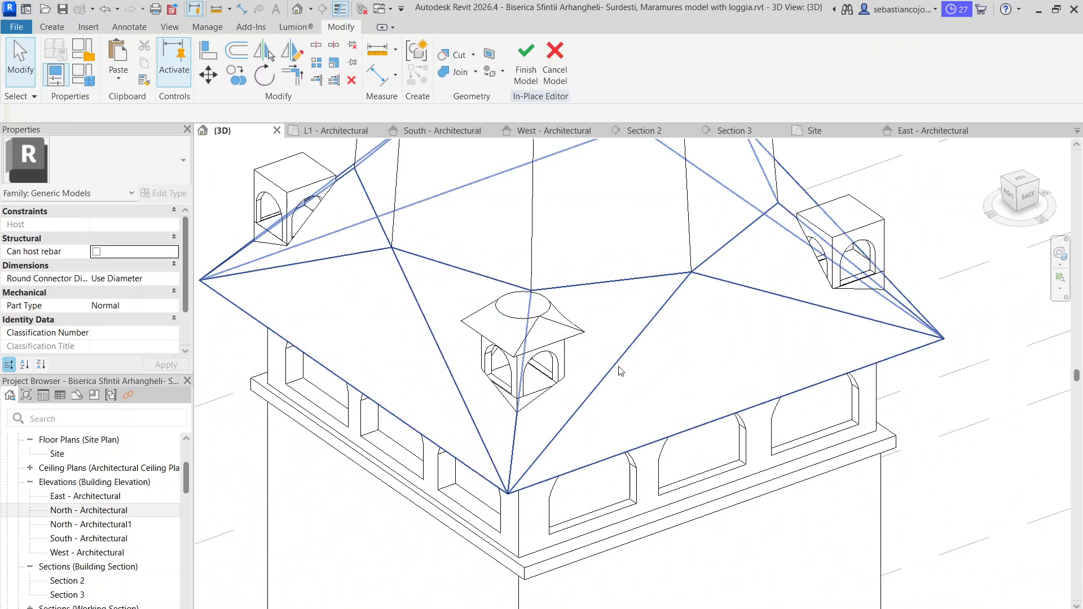
click(527, 331)
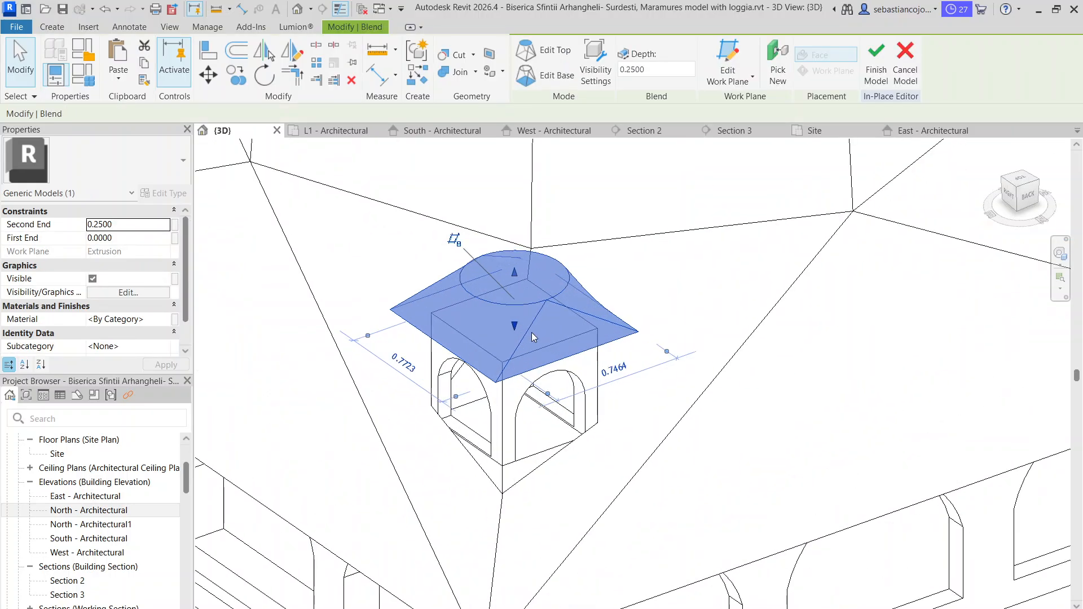
shift+middle_drag(531, 333, 338, 288)
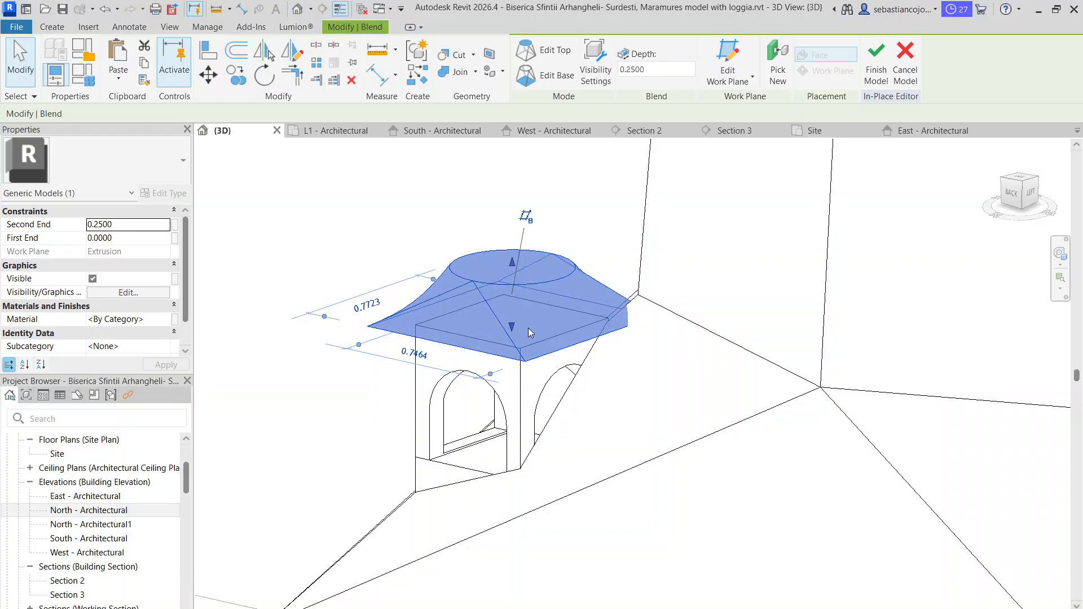
scroll(527, 327, down, 5)
shift+middle_drag(528, 327, 599, 357)
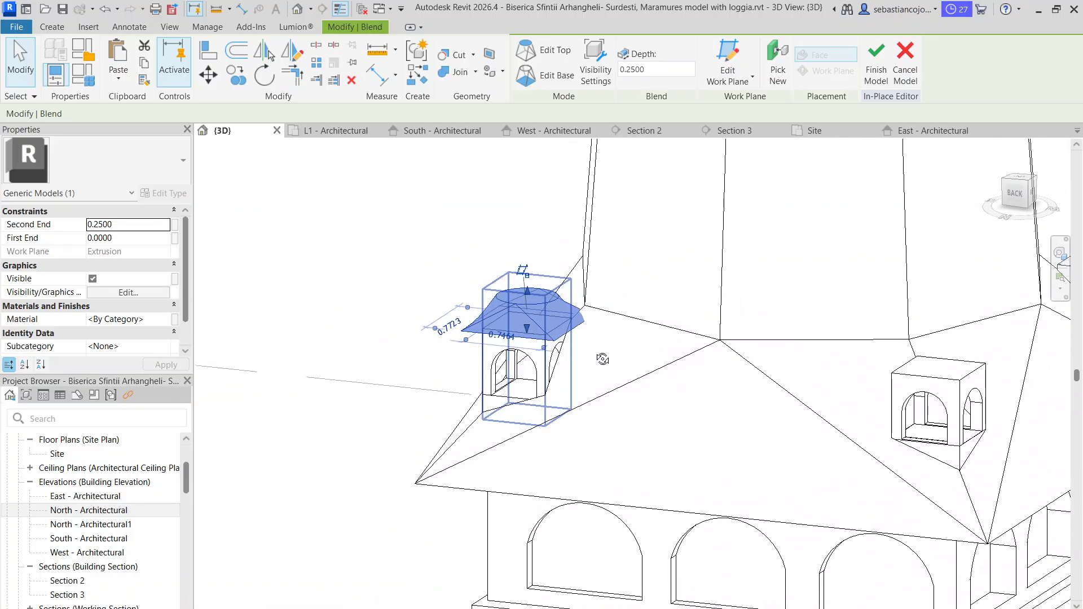
scroll(587, 333, up, 4)
scroll(580, 316, down, 3)
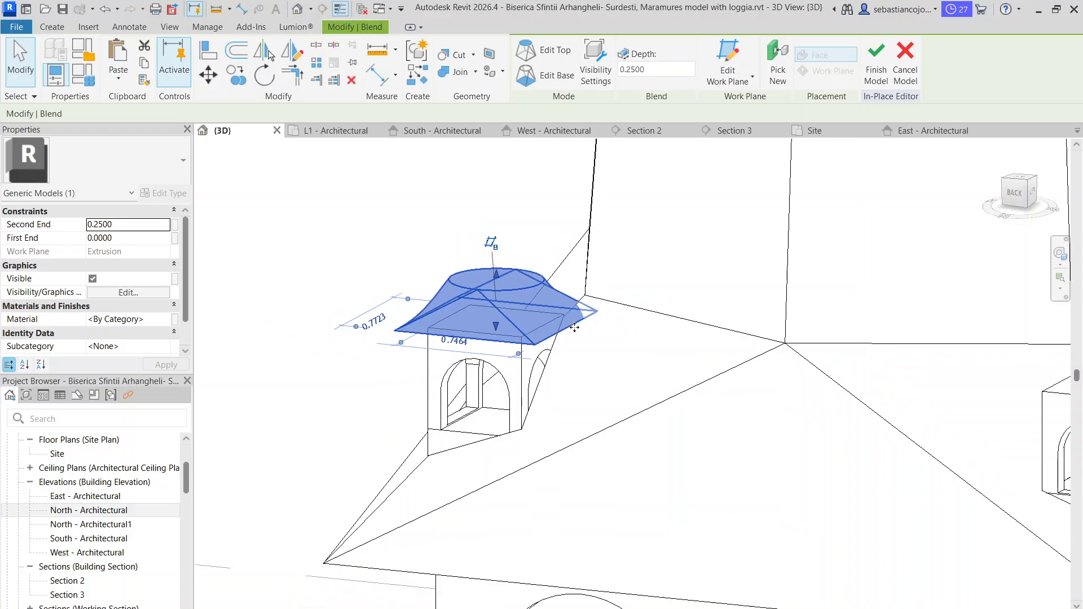
scroll(581, 317, up, 1)
scroll(571, 306, up, 2)
scroll(578, 327, down, 5)
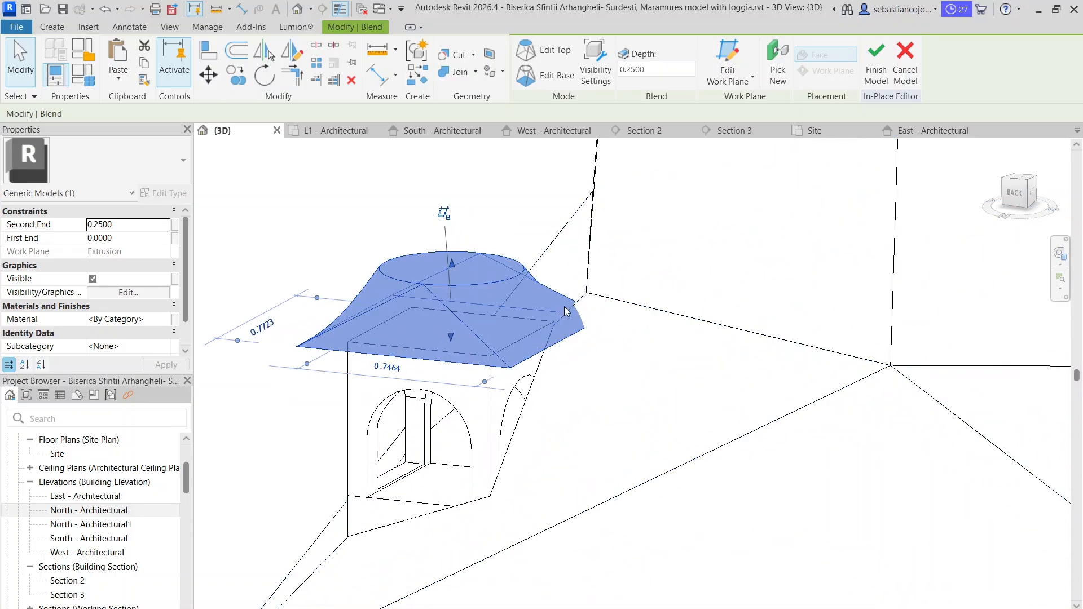
shift+middle_drag(587, 349, 544, 321)
scroll(543, 334, up, 3)
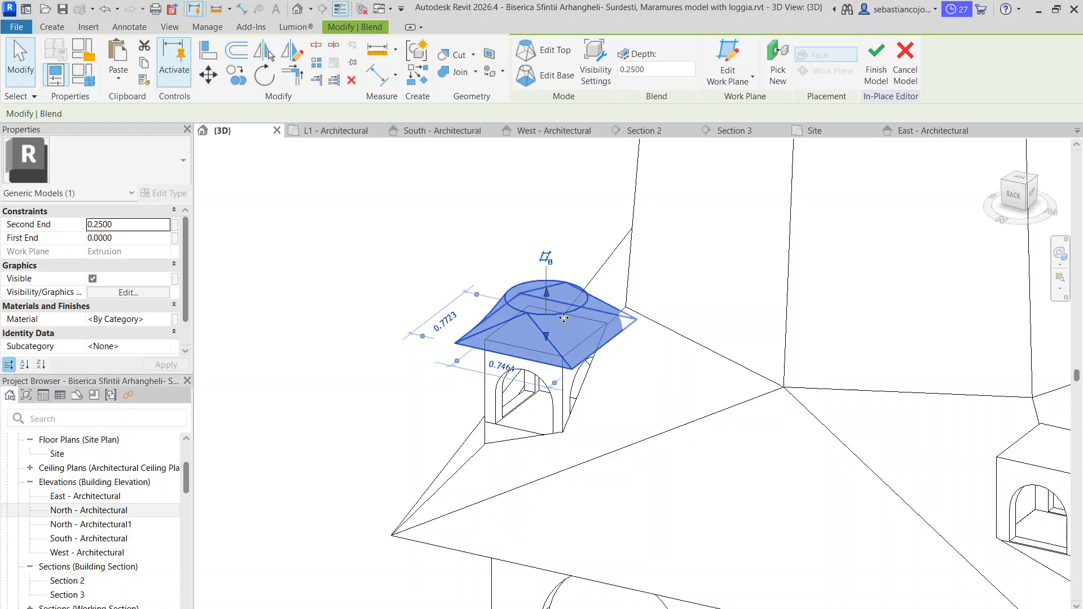
key(Delete)
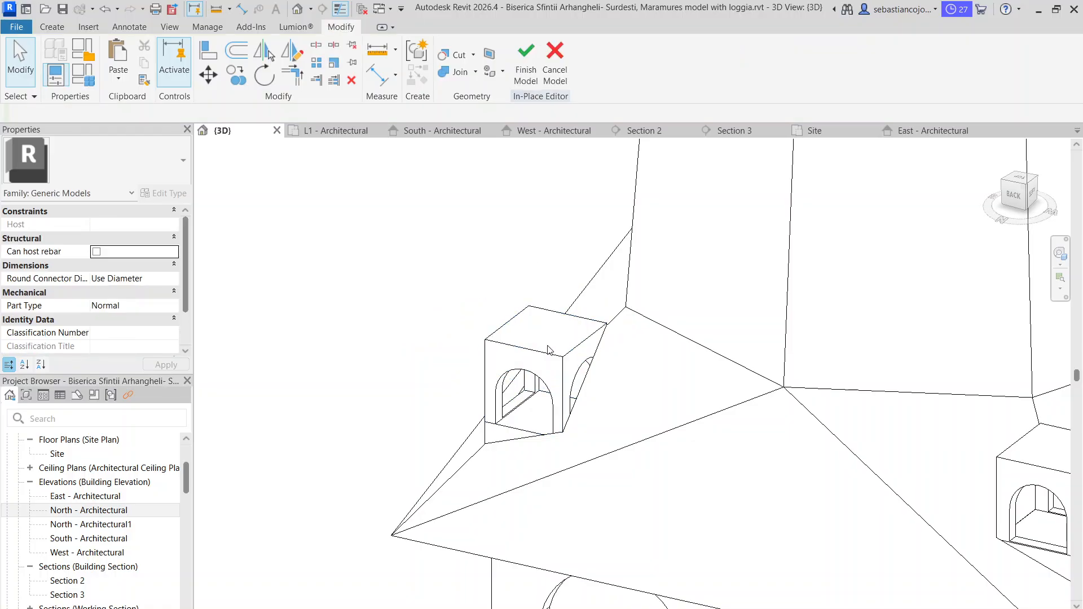
- Lower the top of the infill extrusion beneath the corner turret to a depth of about 0.23
click(515, 437)
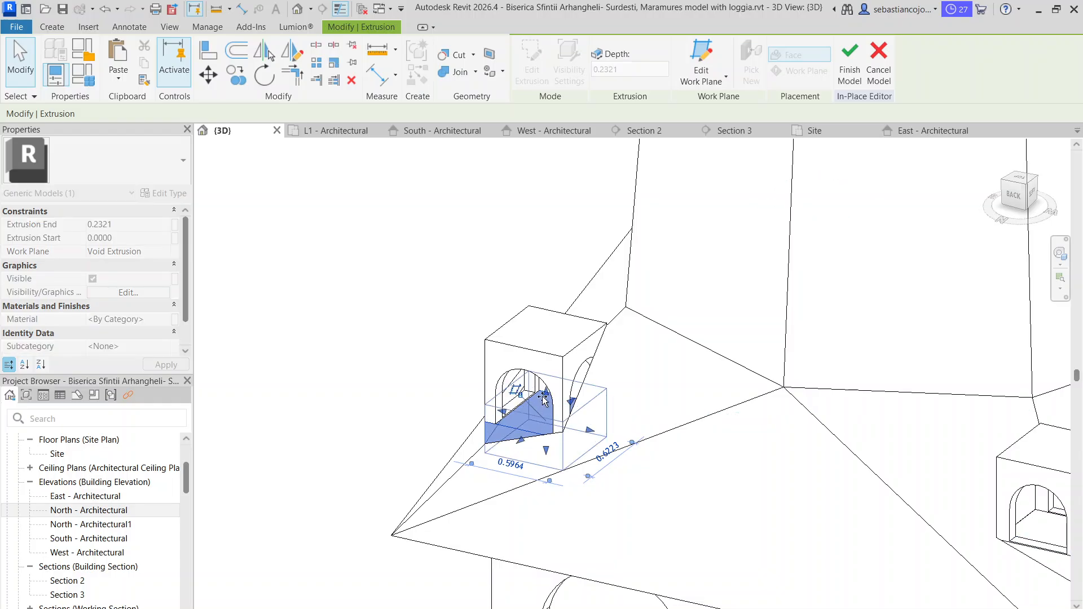
drag(545, 407, 545, 414)
scroll(545, 415, down, 4)
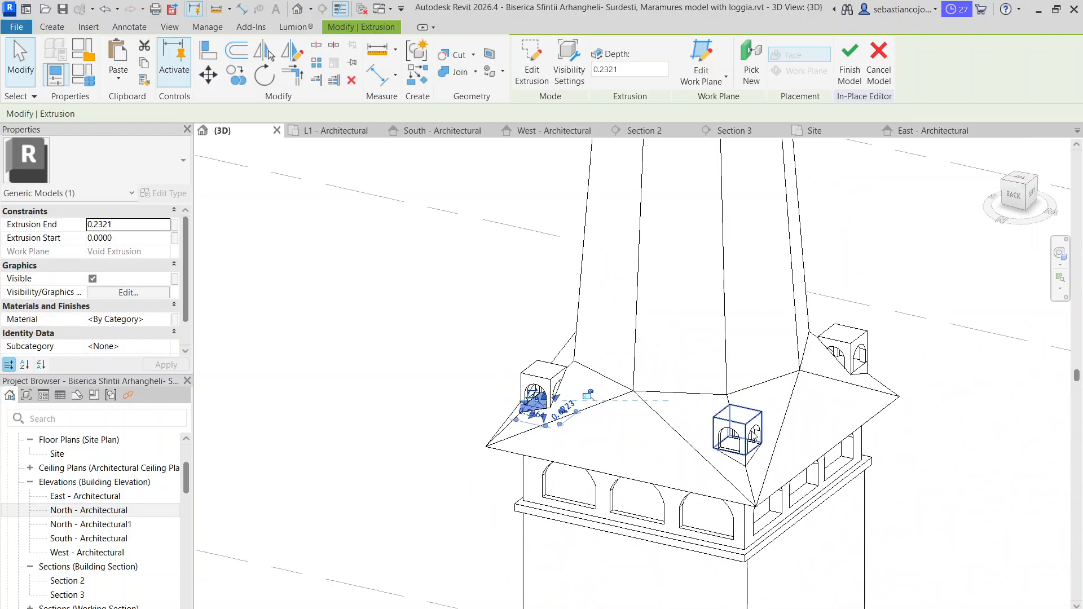
- Try raising the top of the infill extrusion beneath the neighbouring corner turret to a depth of about 0.36
key(Escape)
scroll(735, 454, up, 2)
click(743, 398)
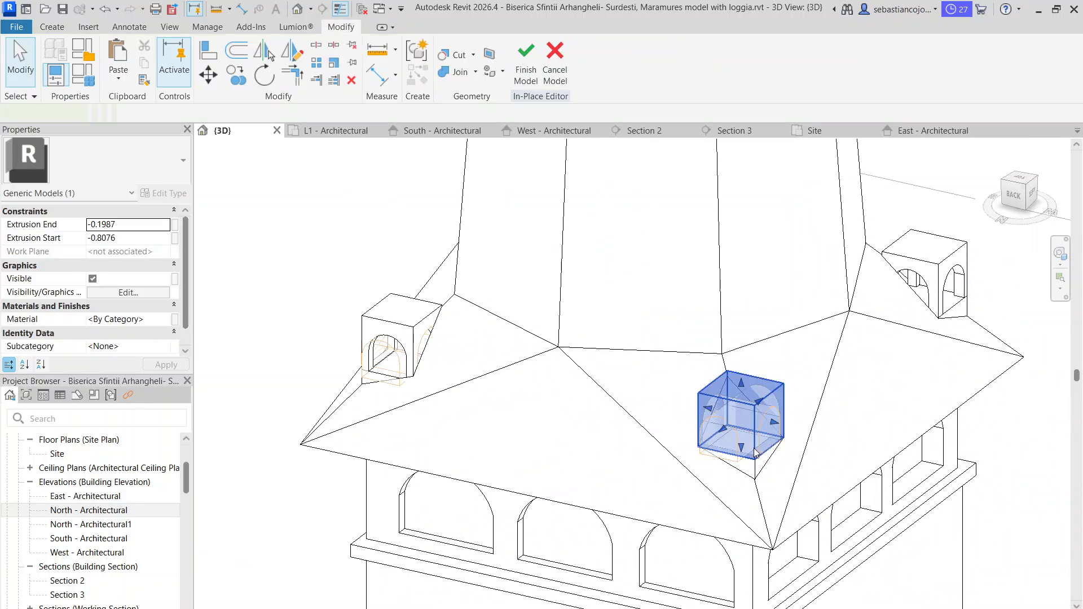
key(Escape)
scroll(739, 395, up, 3)
click(720, 439)
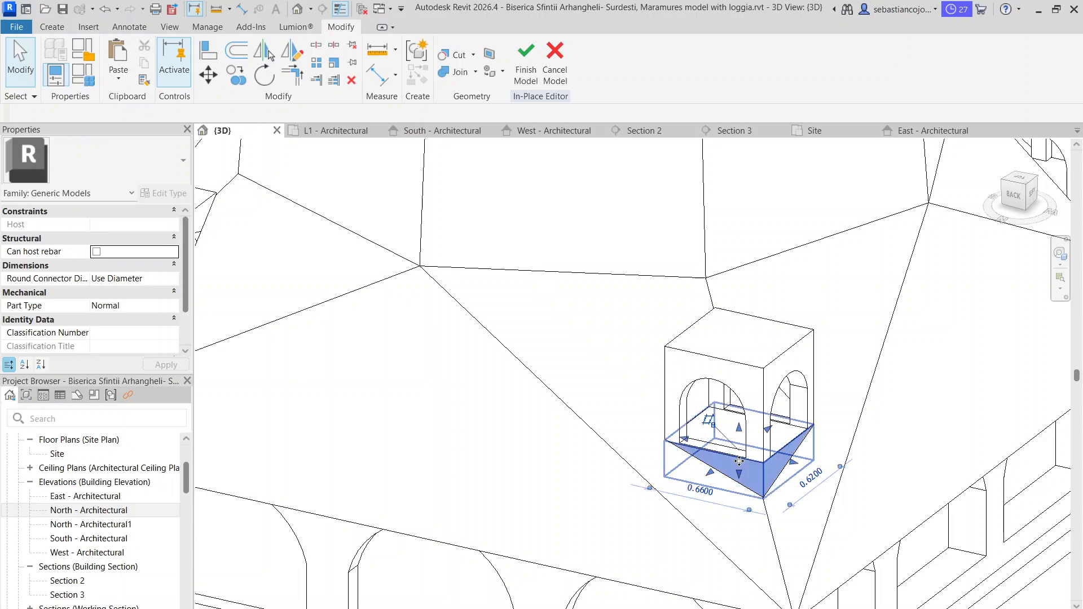
scroll(721, 439, down, 3)
drag(727, 541, 727, 527)
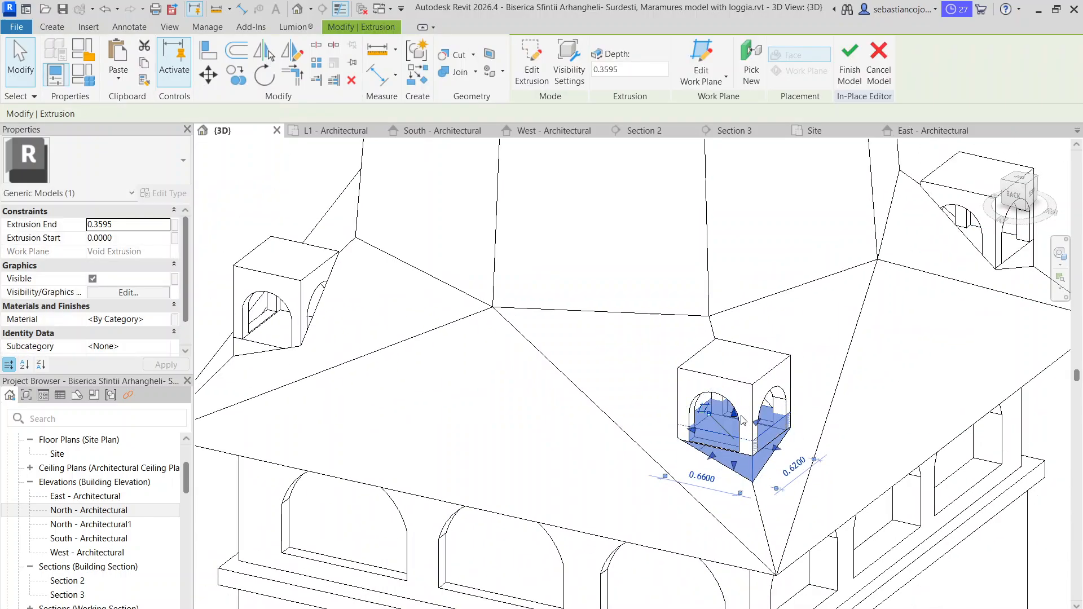
key(Escape)
scroll(742, 419, down, 2)
click(745, 451)
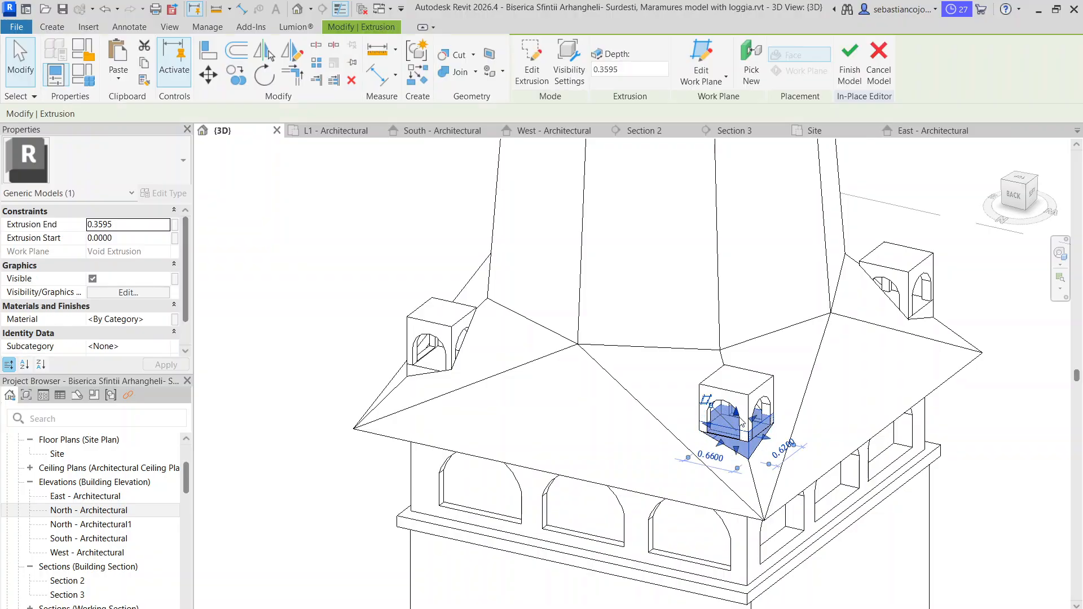
key(Escape)
- Stretch the box of the first corner turret upward to an extrusion end of about 0.11
scroll(395, 319, up, 3)
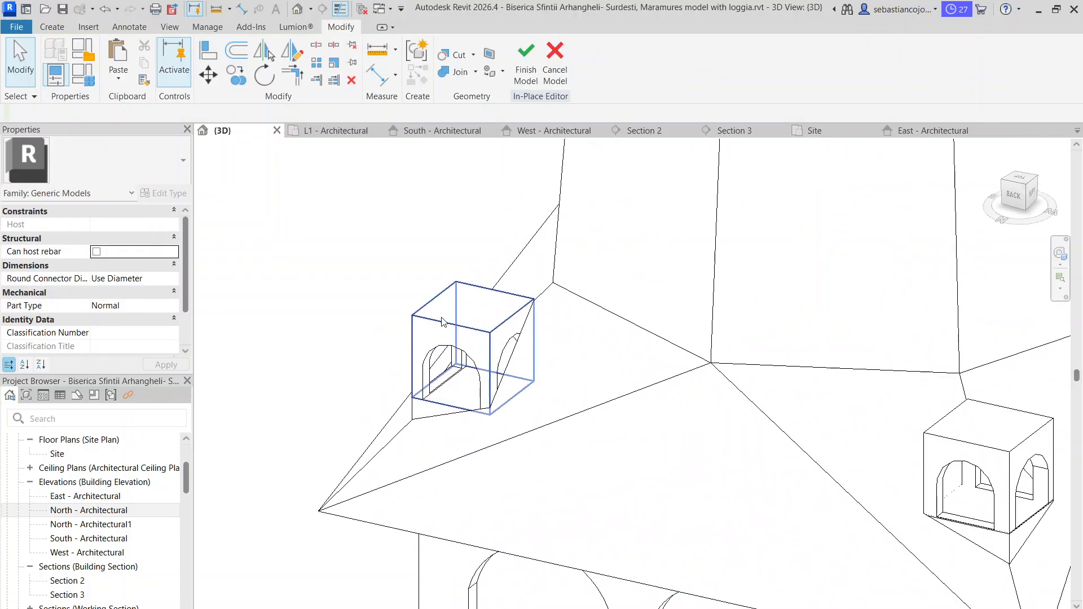
click(441, 317)
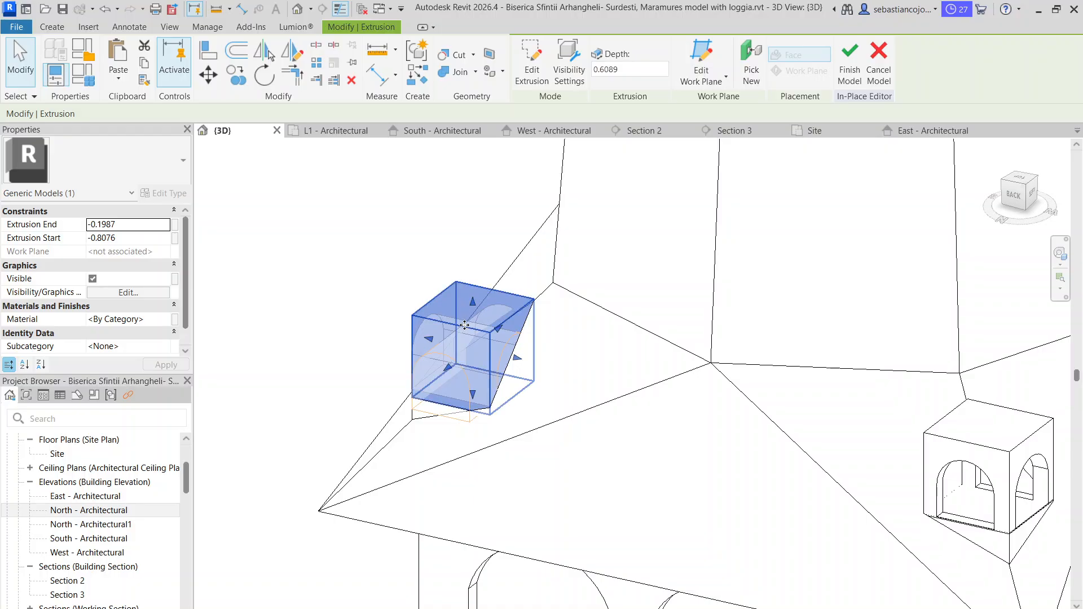
drag(473, 301, 474, 272)
scroll(480, 254, down, 3)
scroll(476, 257, up, 3)
- Raise the infill beneath the heightened turret to a depth of about 0.42 and the box's bottom to an extrusion start of about -0.62
click(471, 379)
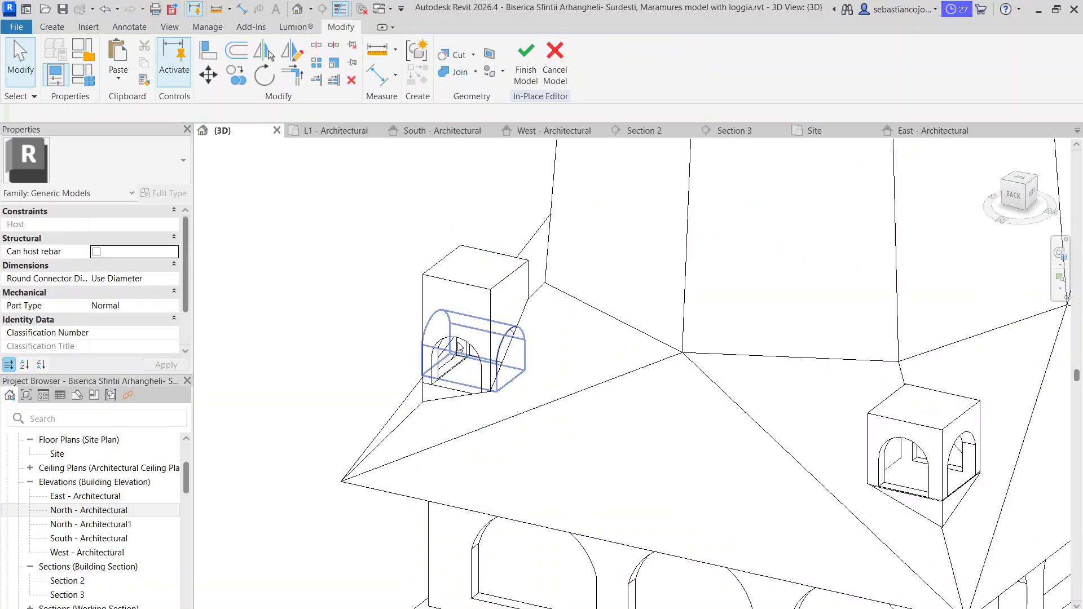
scroll(458, 343, down, 3)
scroll(454, 341, up, 4)
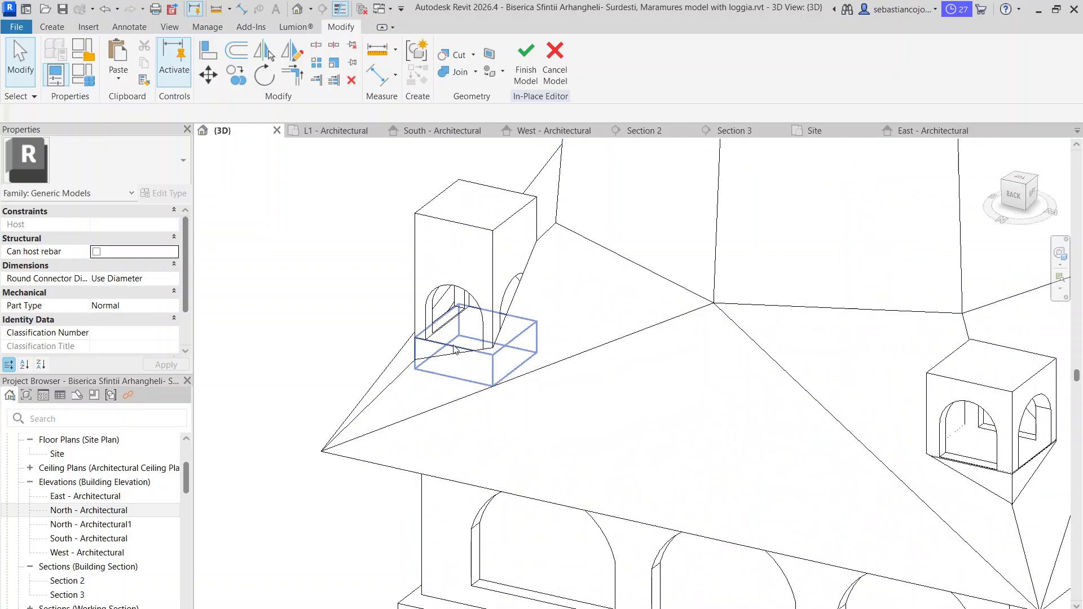
click(447, 334)
click(477, 305)
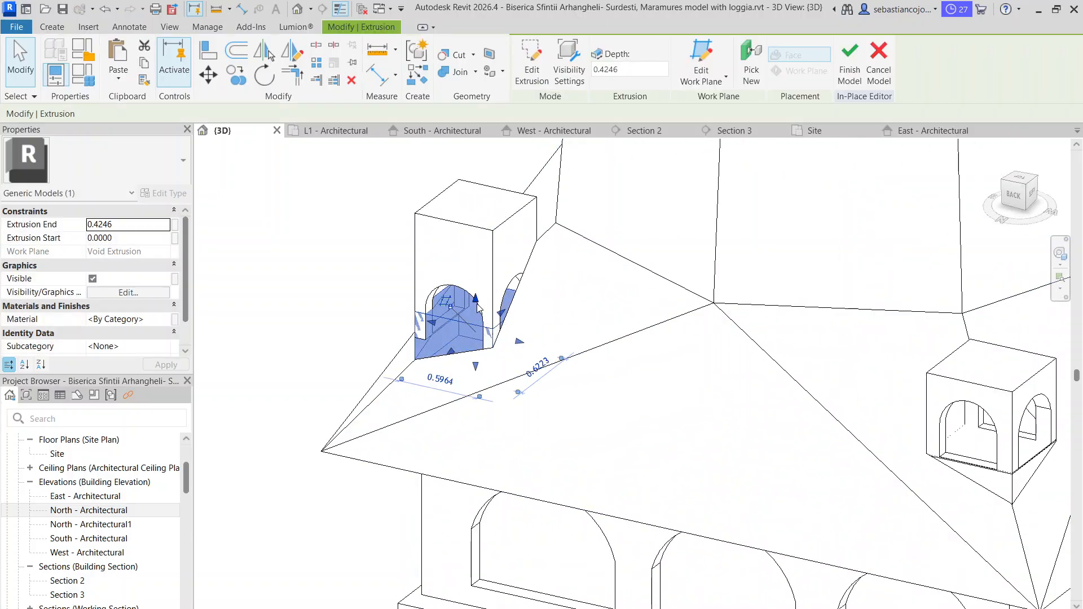
click(467, 228)
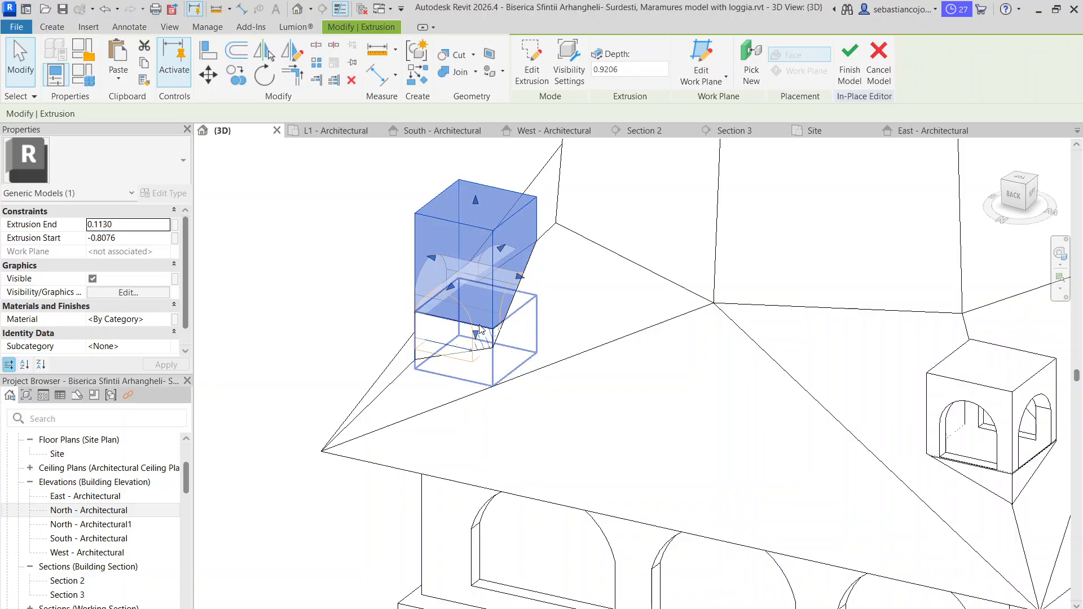
drag(480, 331, 458, 315)
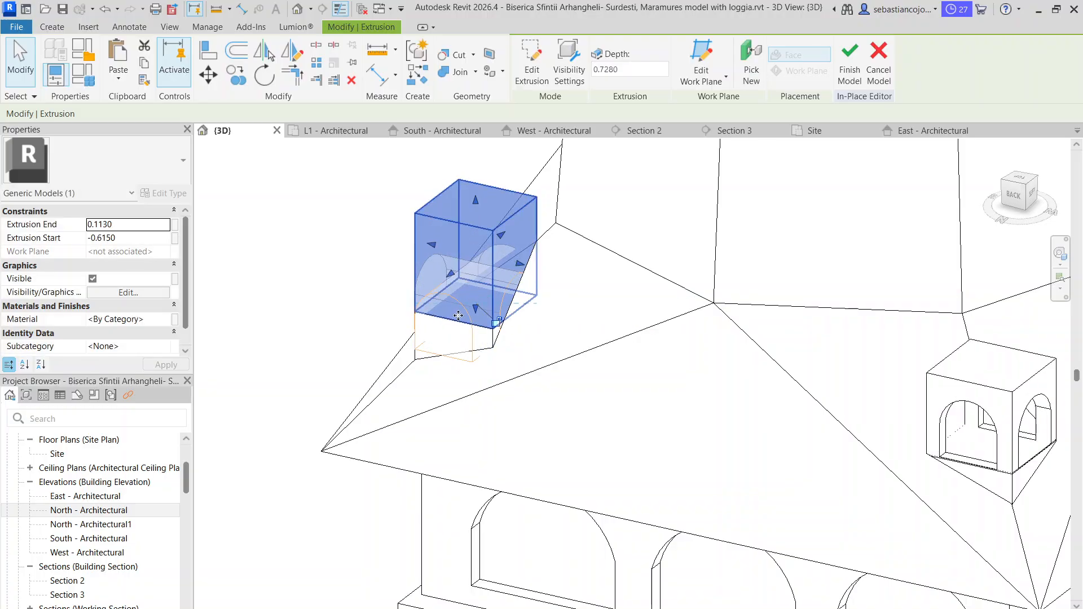
- Move the front arched void of the heightened turret up so its opening sits above the infill extrusion
click(449, 335)
click(471, 300)
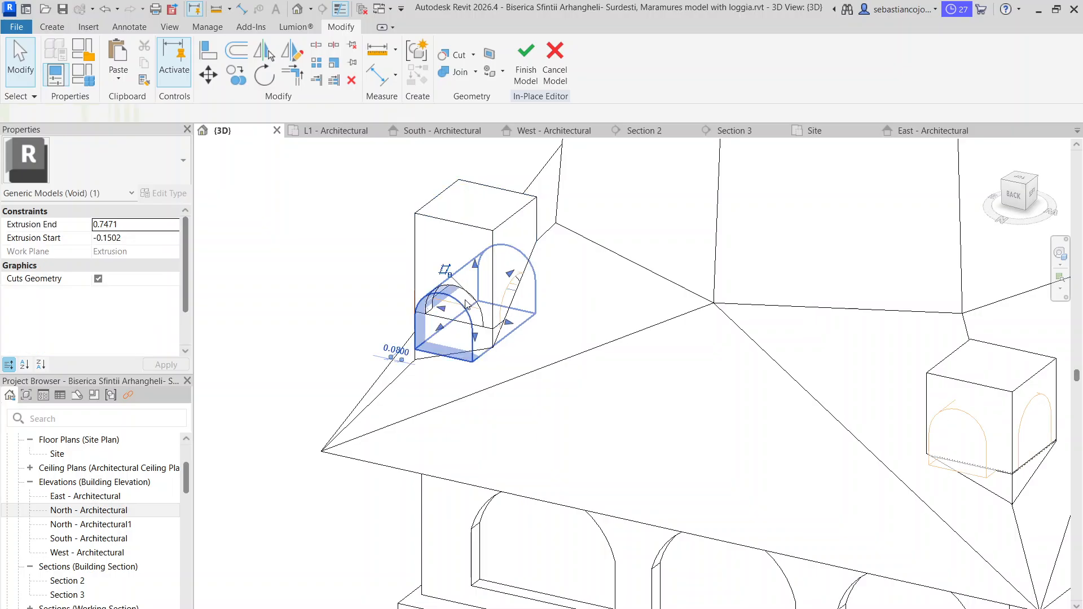
scroll(449, 350, down, 3)
shift+middle_drag(472, 375, 459, 347)
scroll(458, 347, up, 2)
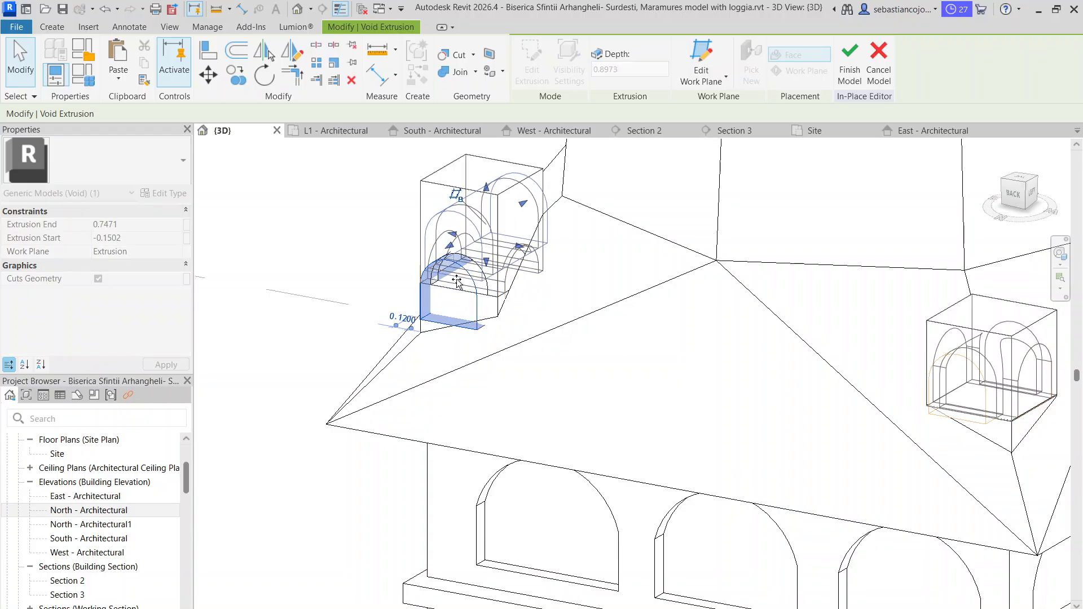
key(Escape)
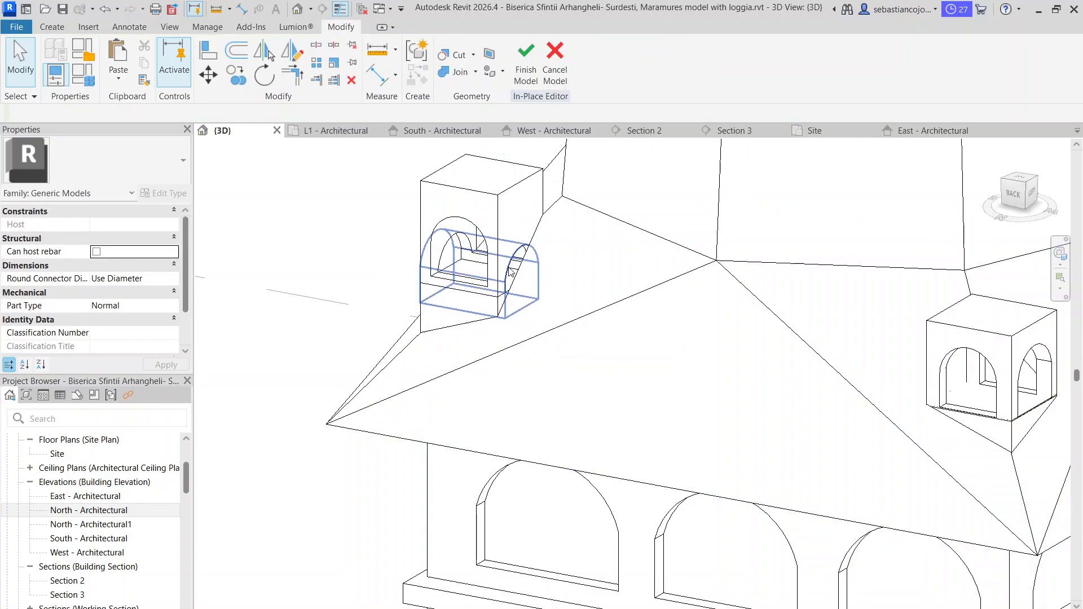
- Move the side arched void of the heightened turret up to the same level as the front opening
click(510, 271)
key(Escape)
click(512, 268)
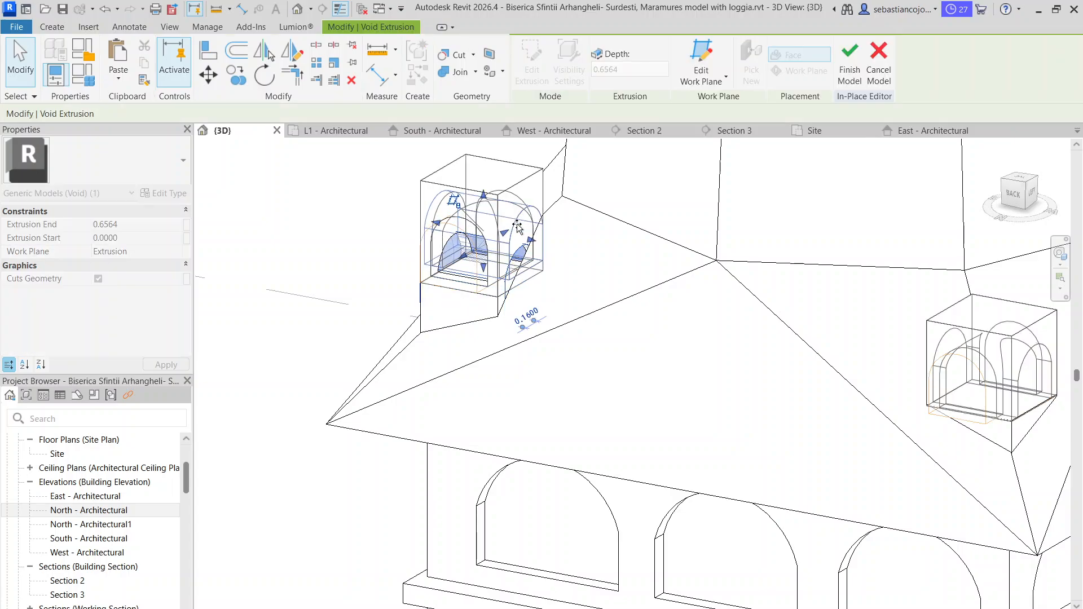
key(Escape)
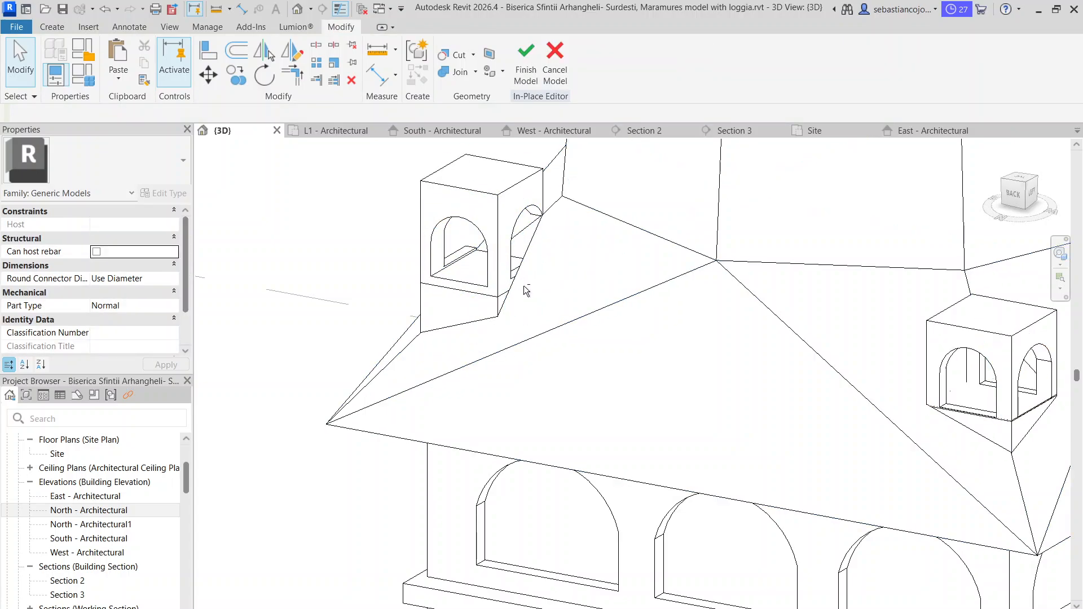
- Reposition the side arched void horizontally within the side wall of the heightened turret
shift+middle_drag(523, 285, 507, 316)
click(488, 287)
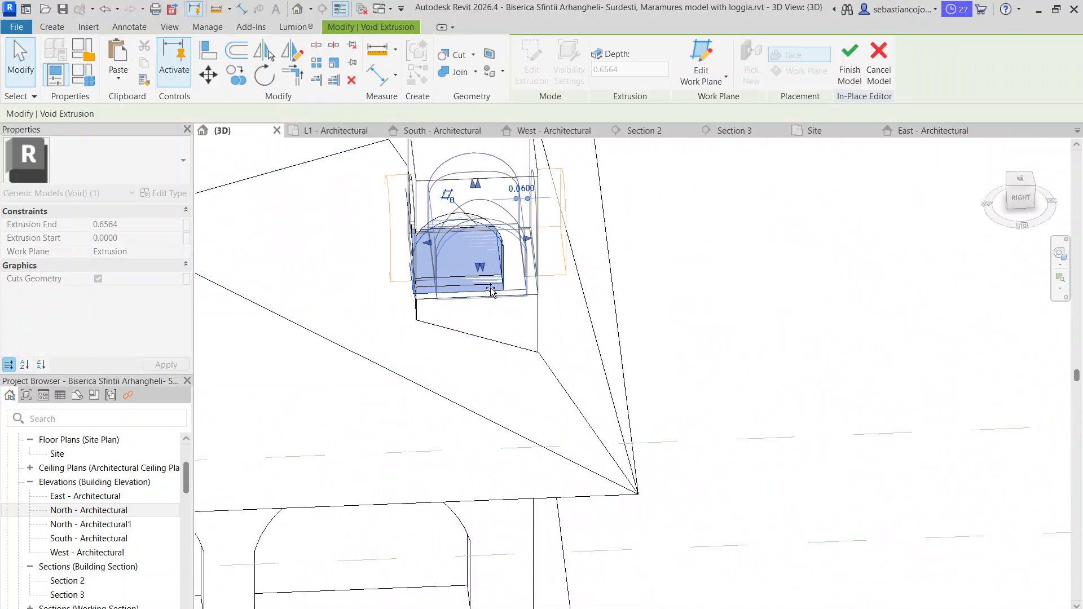
scroll(567, 338, down, 5)
shift+middle_drag(567, 344, 522, 329)
key(Escape)
scroll(529, 302, up, 5)
scroll(521, 329, up, 1)
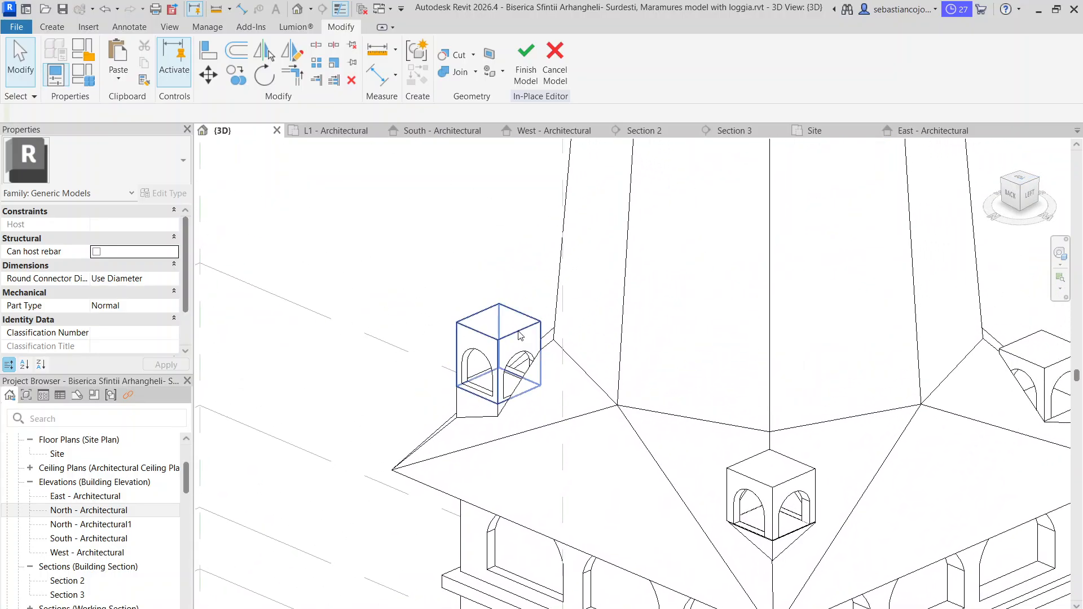
- Show the selected turret box in the South elevation and finish the in-place model
click(520, 336)
click(459, 132)
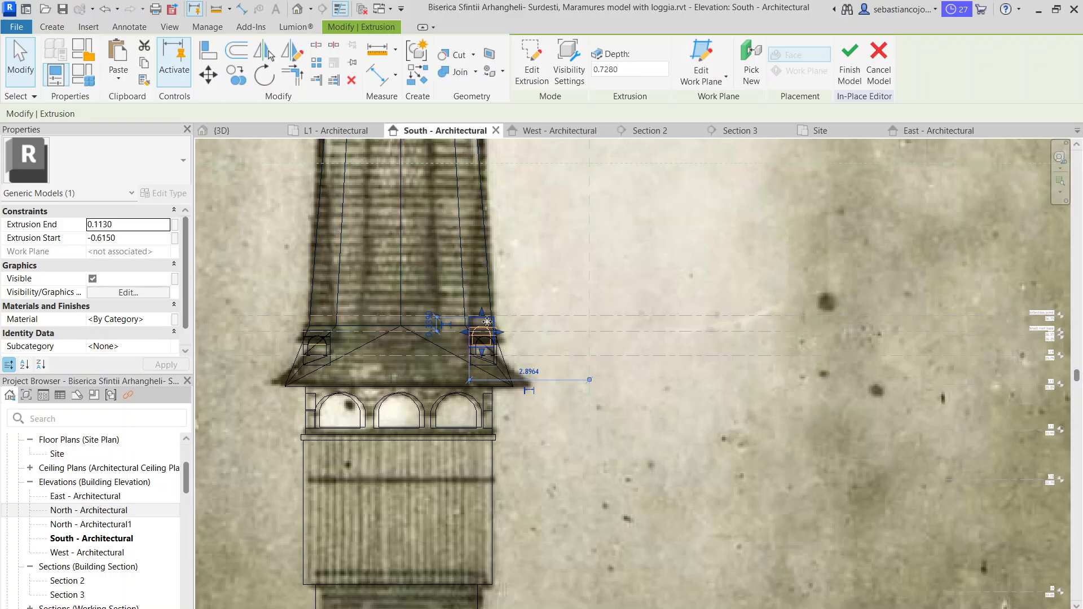
scroll(483, 314, up, 4)
right_click(517, 298)
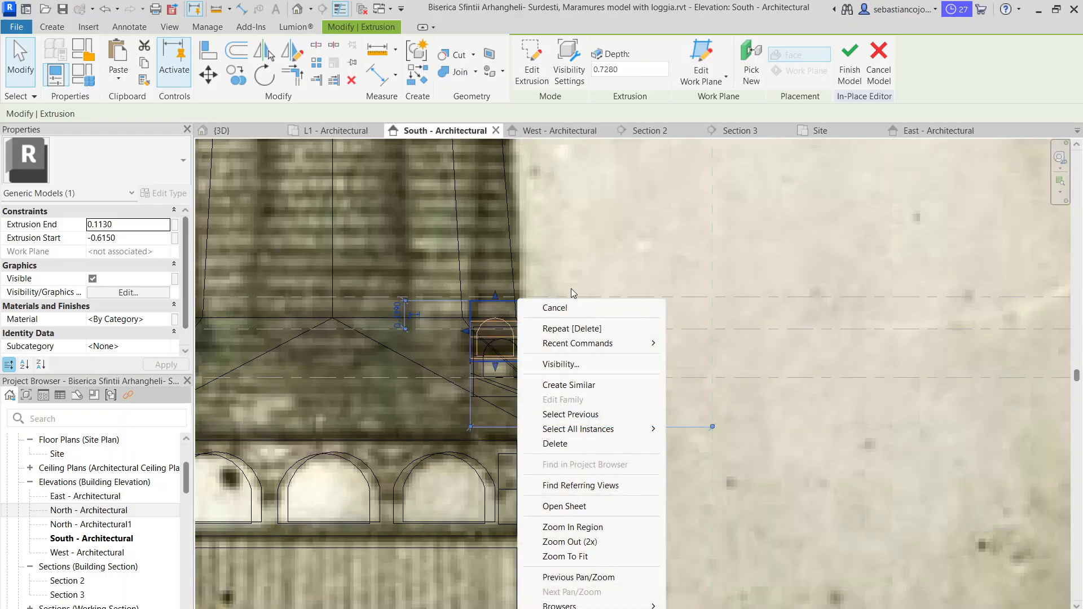
scroll(564, 293, down, 4)
key(Escape)
- Move the Inflection point level in the South elevation up to about 27.37
scroll(807, 299, up, 3)
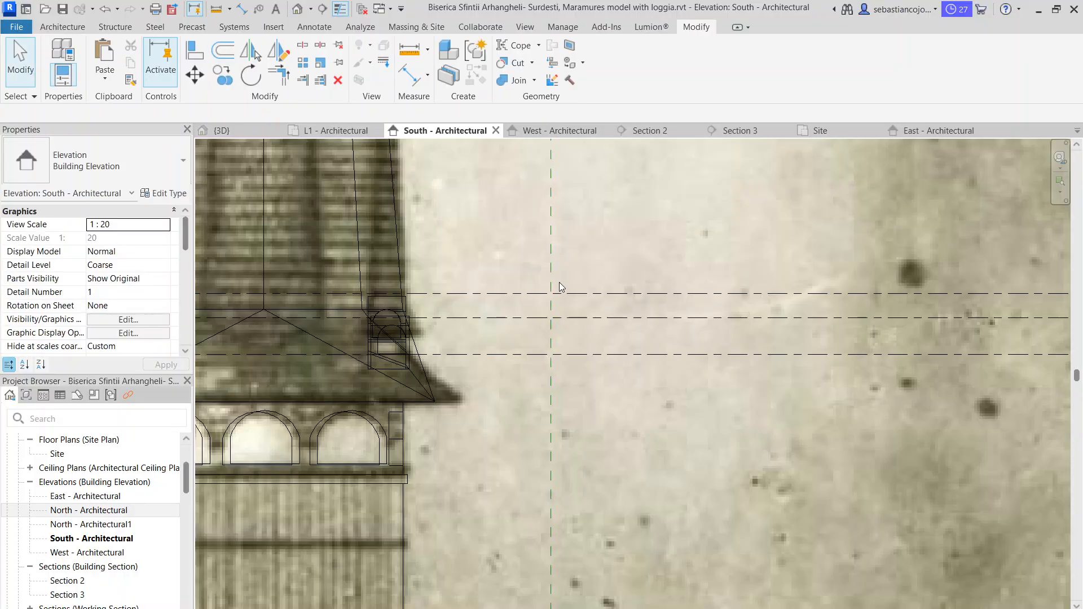
scroll(419, 306, down, 3)
scroll(491, 296, up, 2)
scroll(491, 297, down, 2)
scroll(762, 238, up, 4)
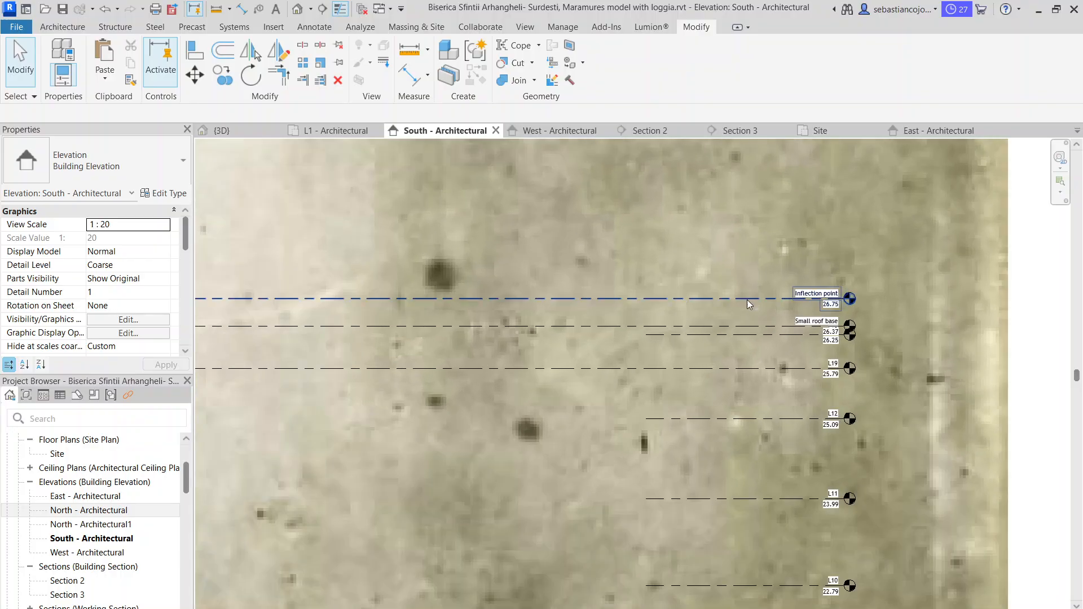
drag(681, 299, 683, 254)
- Move the Small roof base level up to about 26.77, near the top of the heightened turret
click(661, 326)
scroll(671, 305, down, 2)
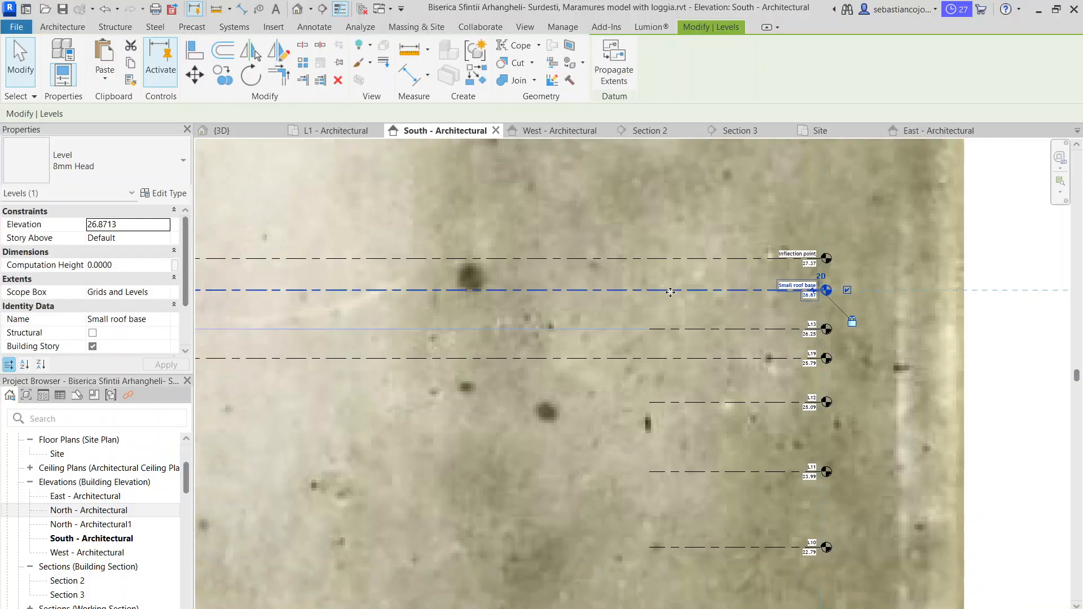
scroll(630, 254, up, 3)
scroll(630, 255, up, 4)
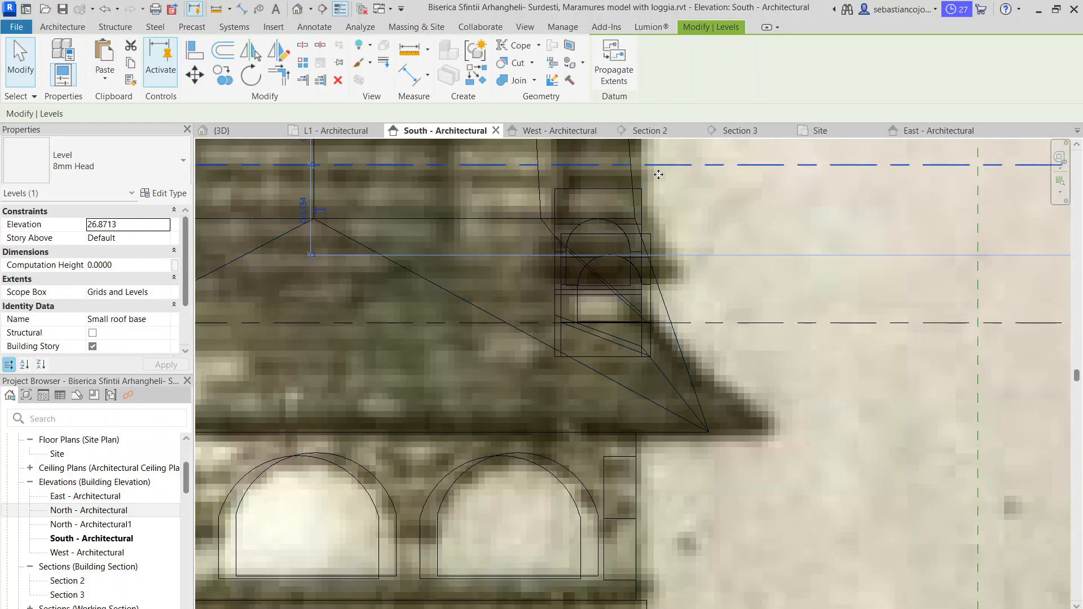
drag(658, 174, 662, 180)
scroll(661, 180, down, 4)
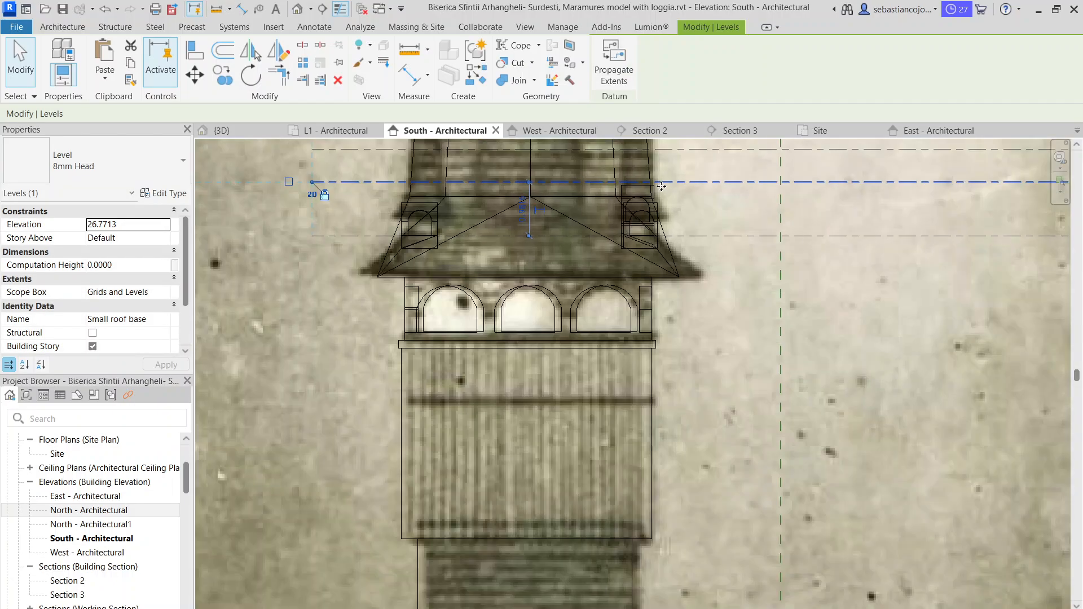
- Lower the Inflection point level to about 27.17, just above the Small roof base level
scroll(648, 232, up, 3)
scroll(648, 228, down, 2)
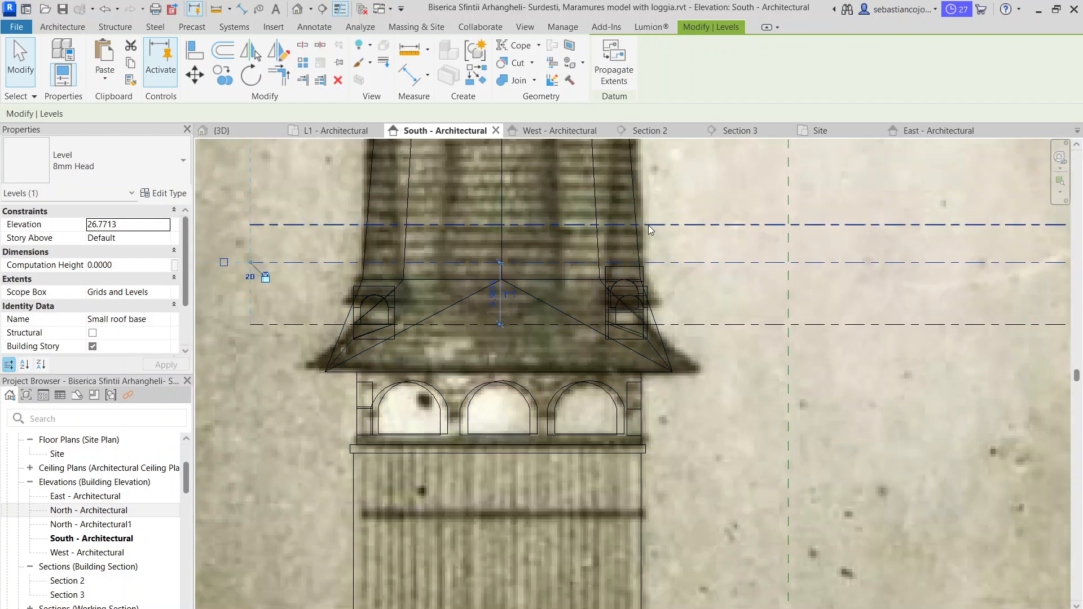
drag(648, 243, 648, 236)
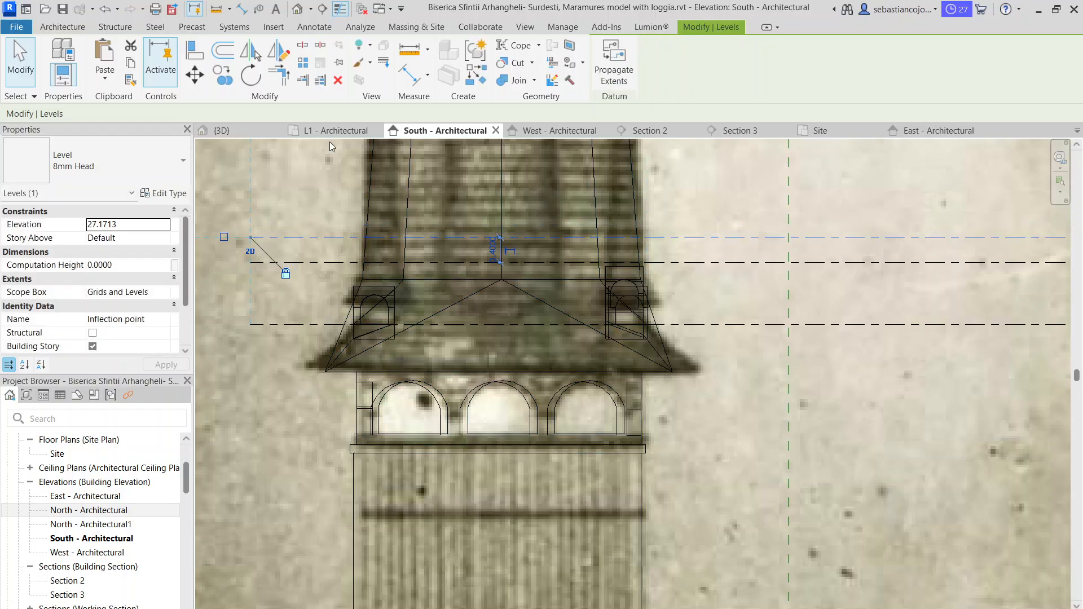
- Open the heightened corner turret's in-place model for editing in the 3D view
click(222, 130)
key(Escape)
scroll(532, 343, down, 1)
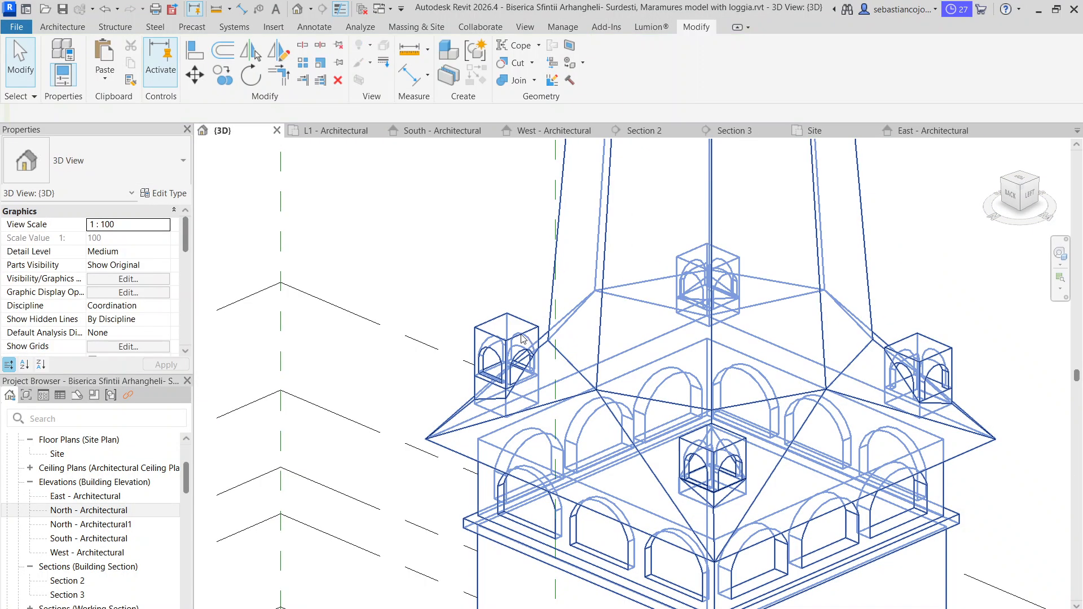
scroll(531, 343, up, 2)
click(520, 336)
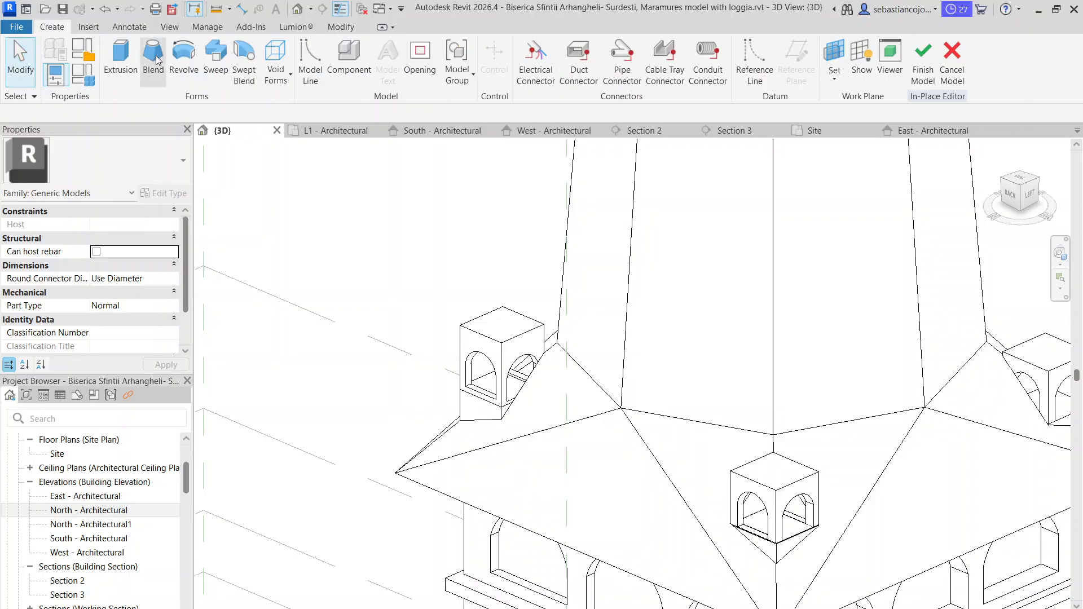
- Start a blend with its work plane on the turret's top face and draw a base rectangle matching that face
click(153, 62)
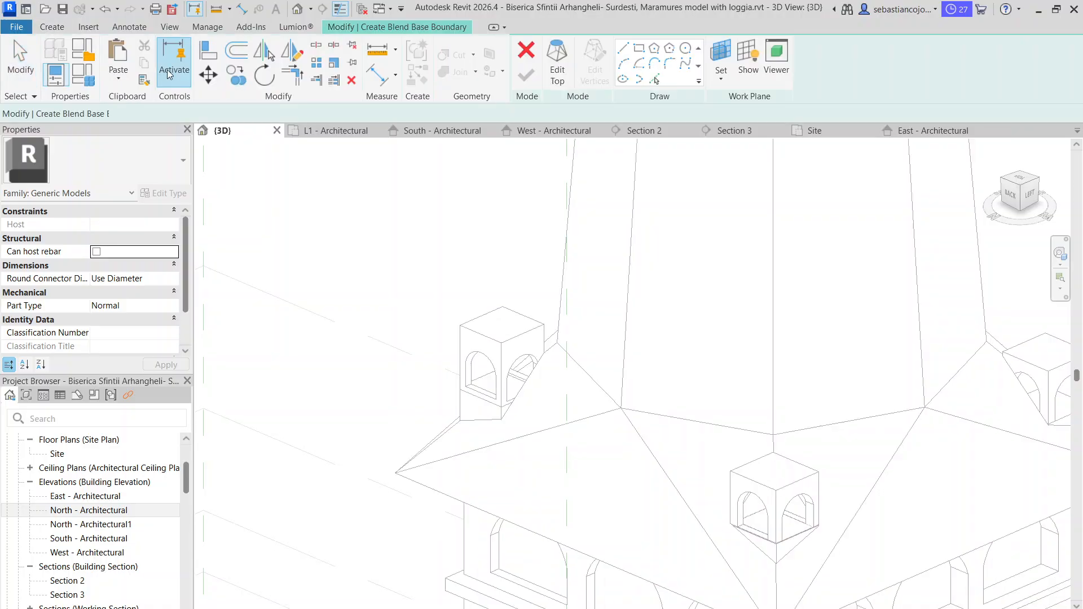
click(721, 78)
click(732, 129)
click(504, 329)
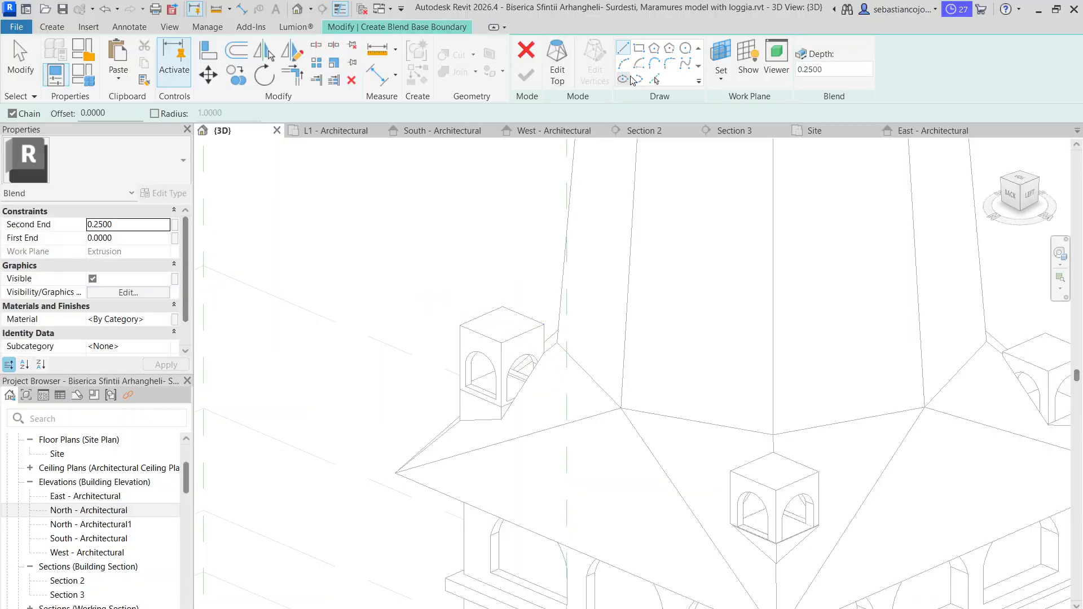
click(721, 78)
click(732, 130)
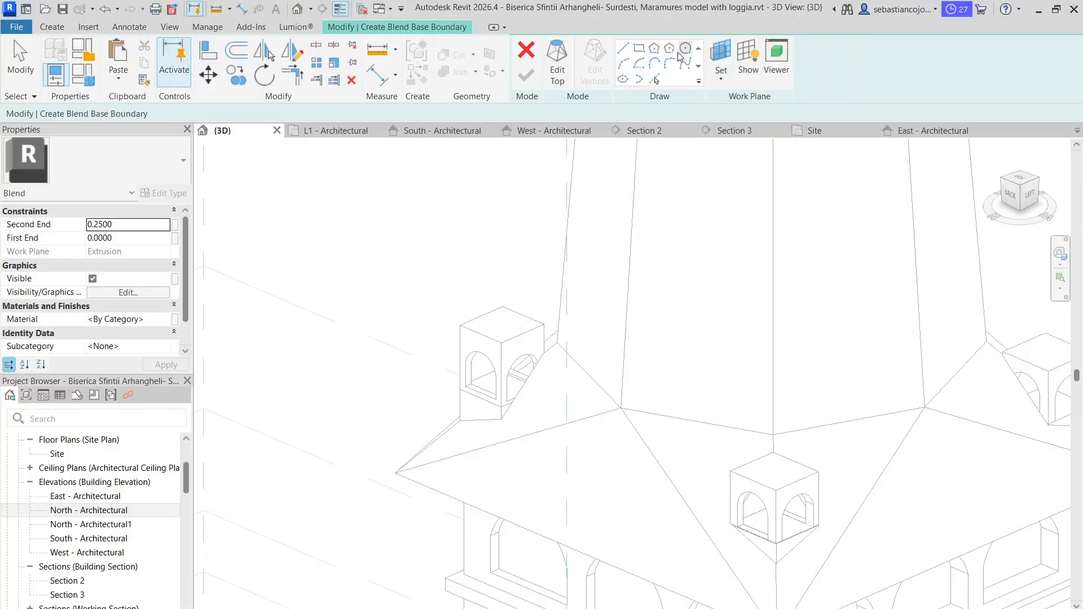
click(502, 307)
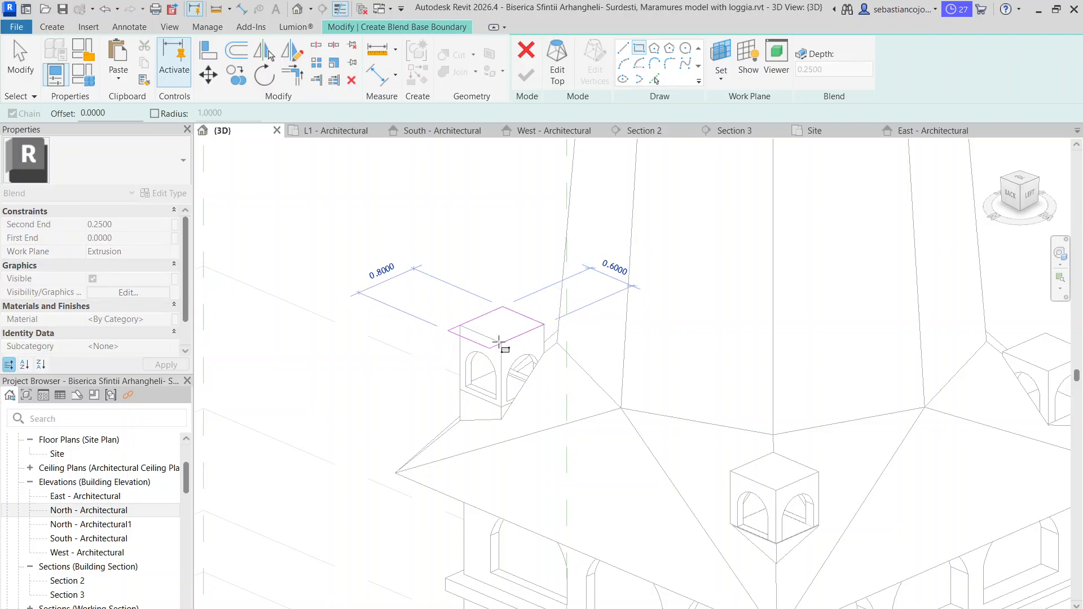
click(501, 343)
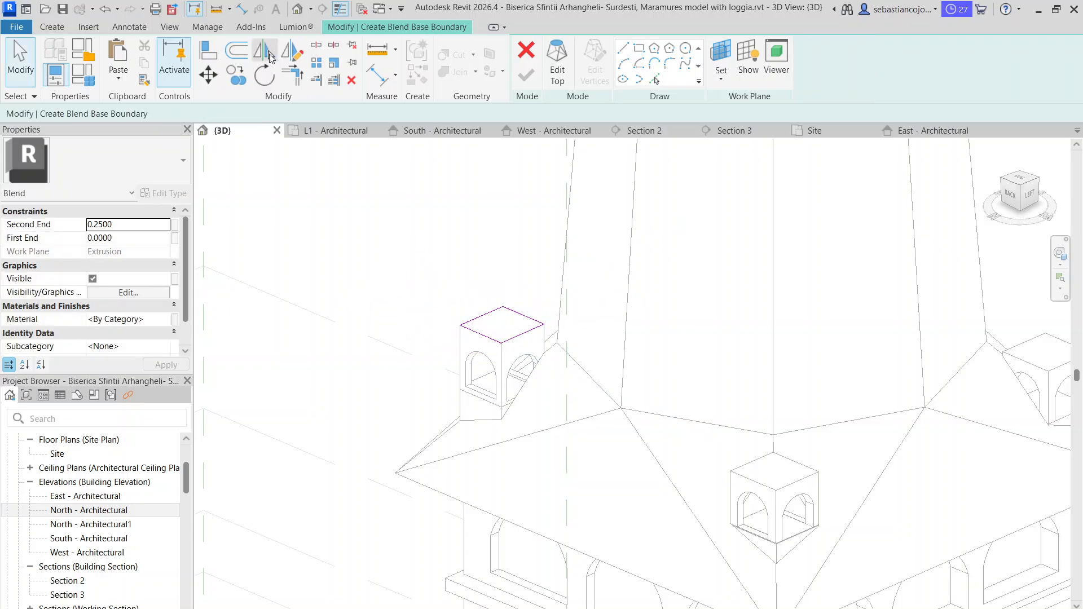
- Offset the blend's base rectangle outward by 0.15 and delete the inner rectangle
click(244, 57)
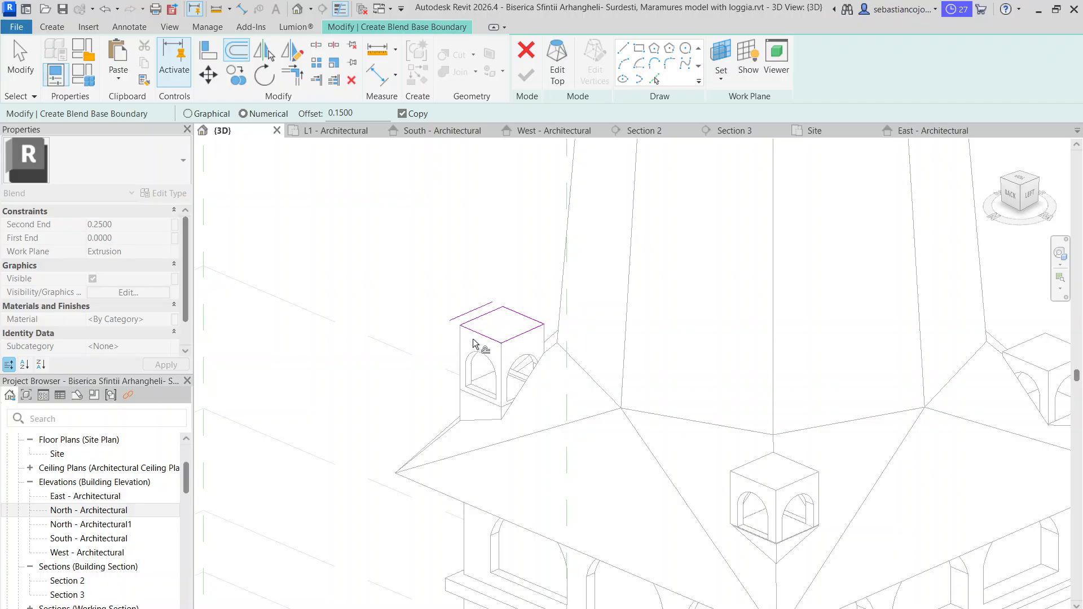
click(516, 330)
key(Escape)
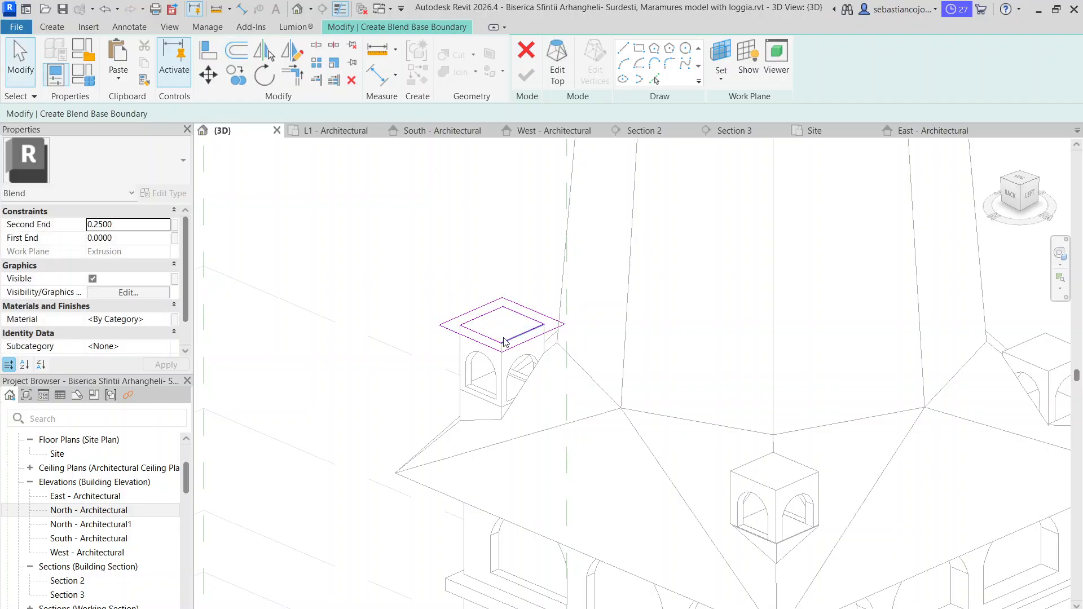
scroll(509, 343, up, 2)
click(509, 342)
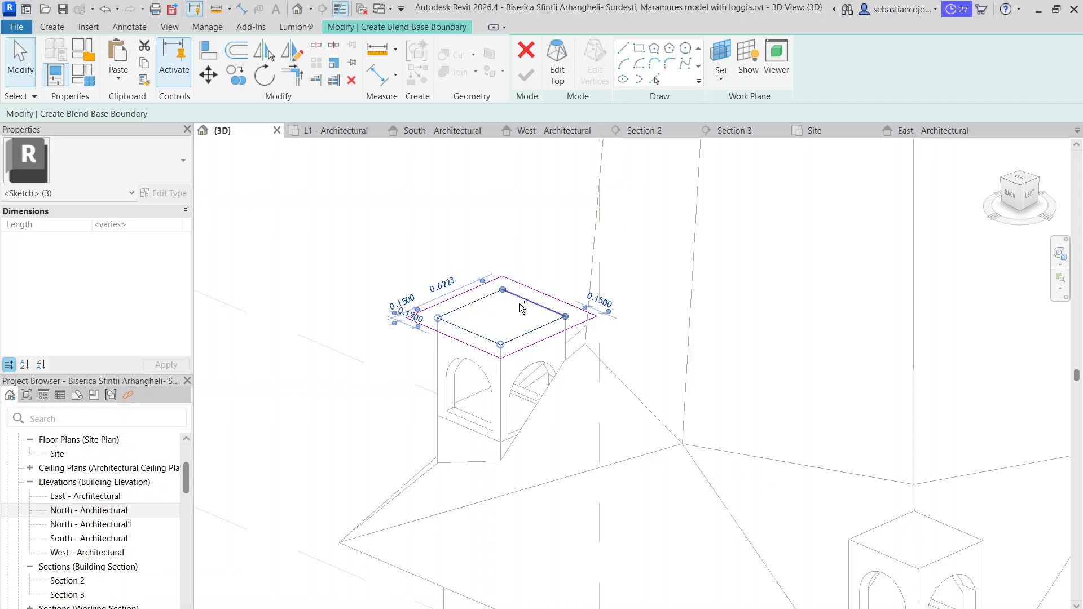
key(Escape)
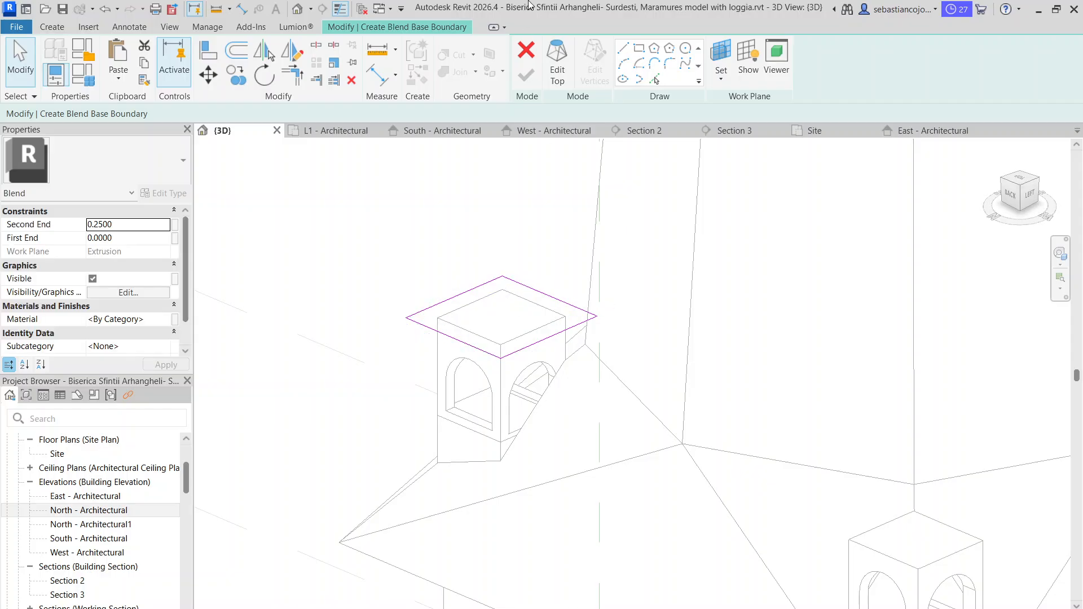
- Start the blend's top boundary and, from the South elevation, set its work plane to the Inflection point level
click(559, 62)
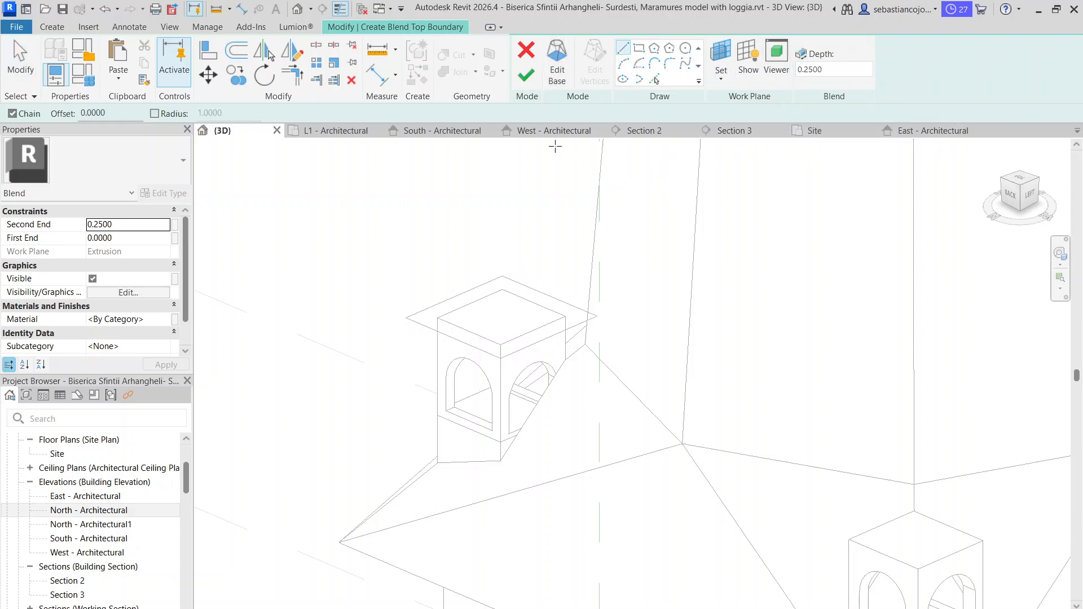
click(419, 132)
click(730, 82)
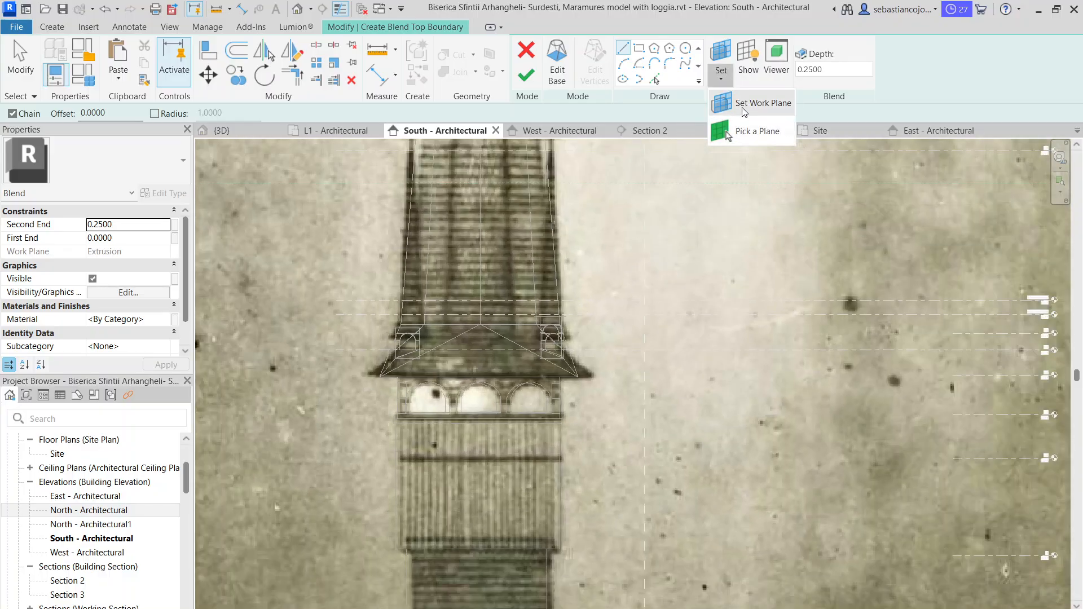
click(762, 102)
click(564, 327)
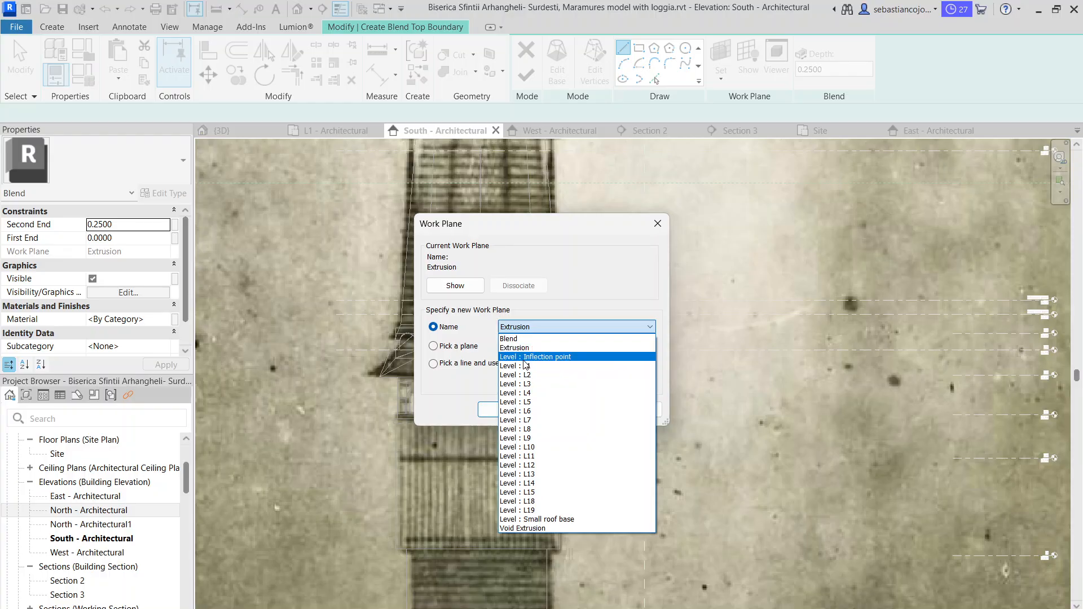
click(530, 357)
click(493, 411)
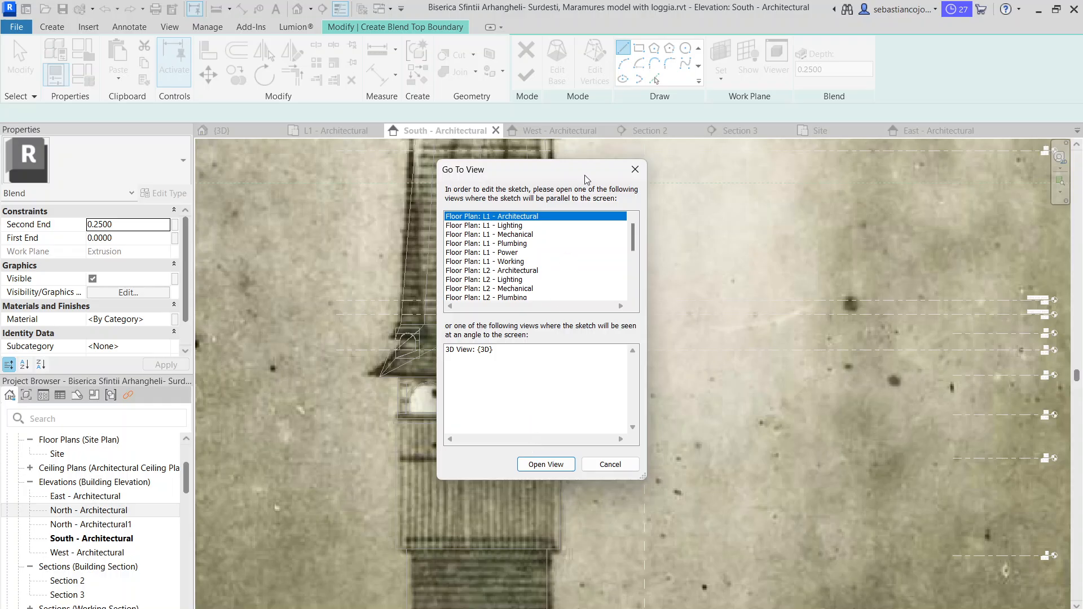
- Open the Site floor plan for sketching the blend's top boundary over the heightened turret
scroll(540, 284, down, 4)
scroll(546, 253, up, 3)
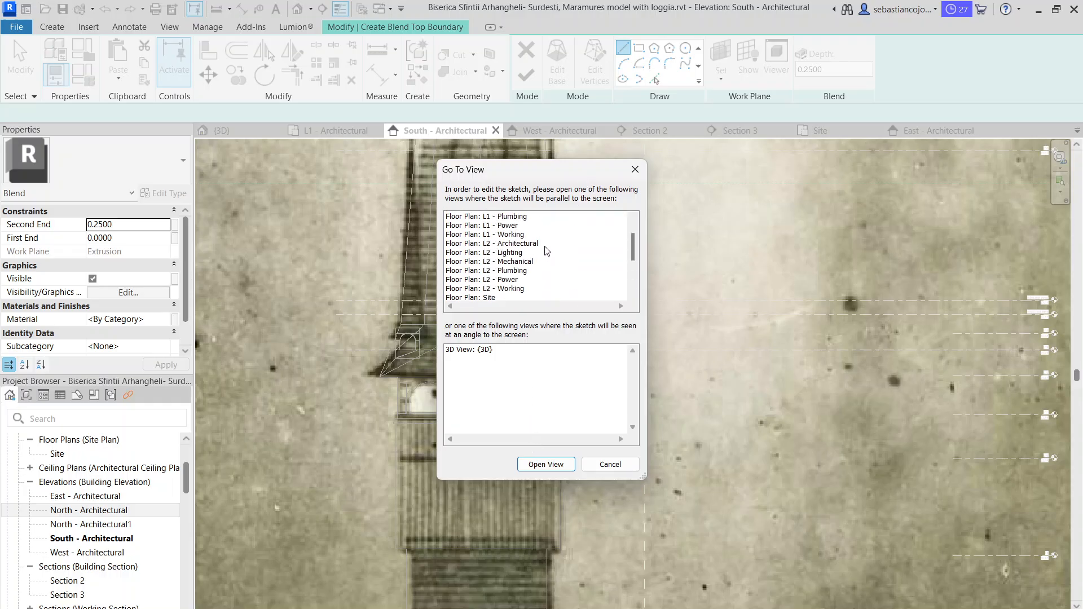
scroll(546, 252, down, 1)
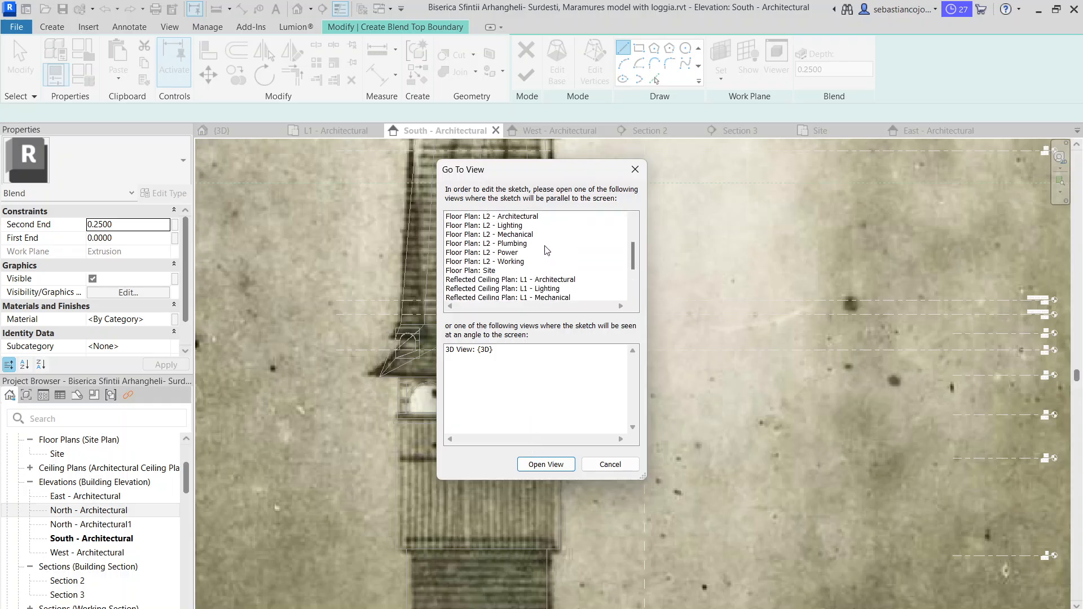
click(532, 465)
scroll(570, 406, down, 2)
scroll(587, 352, up, 5)
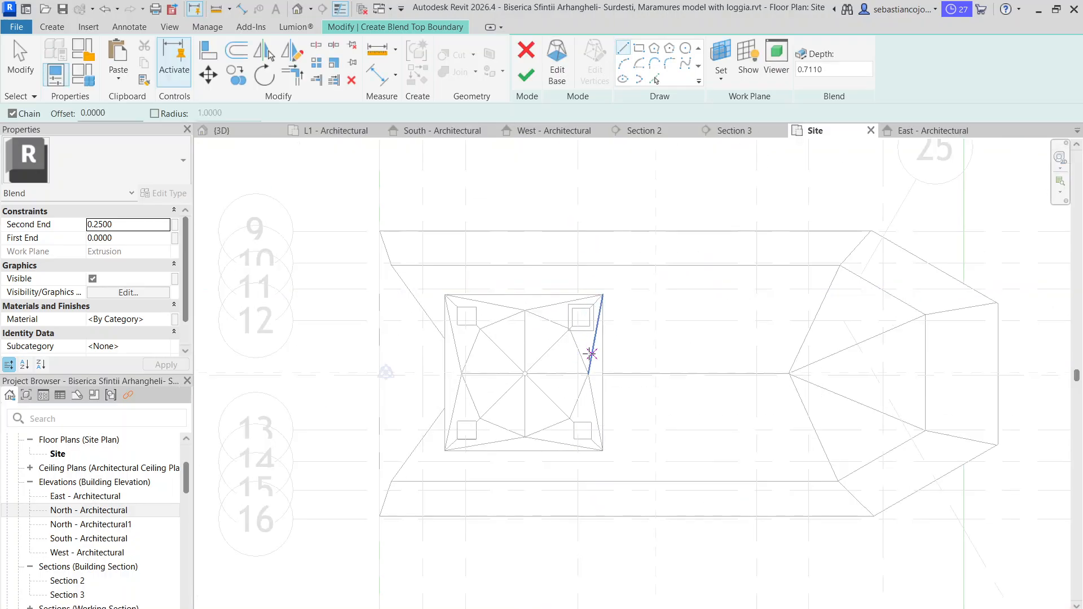
- Draw a circle with a radius of about 0.28 inside the turret's square as the blend's top boundary
click(686, 50)
scroll(556, 321, up, 2)
click(547, 322)
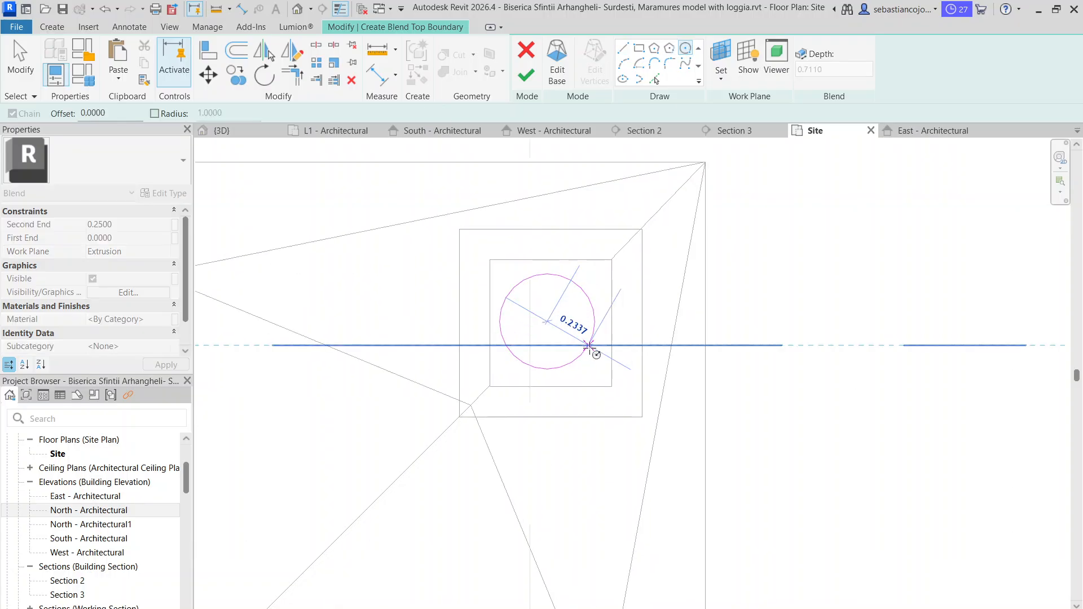
click(596, 351)
key(Escape)
- Move the top circle to the centre of the turret's square and finish the blend
scroll(581, 304, up, 2)
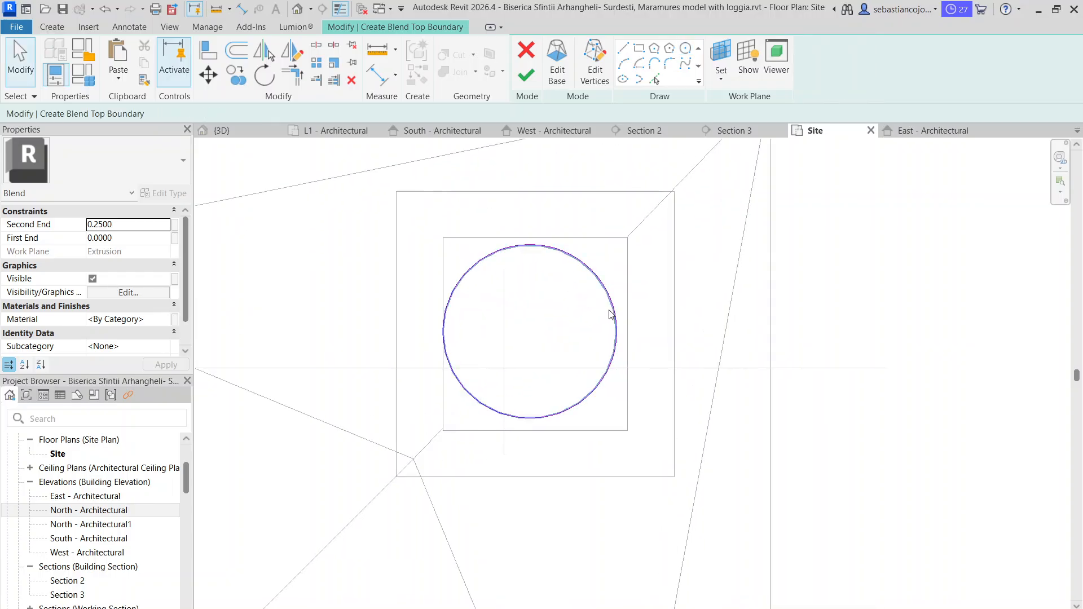
click(621, 316)
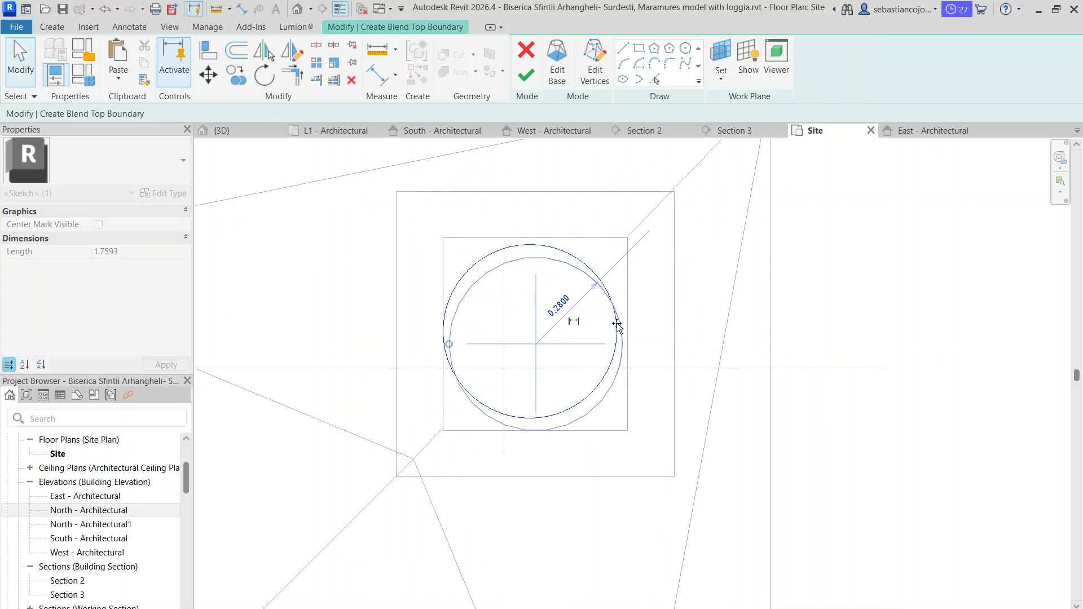
click(527, 75)
scroll(466, 310, down, 3)
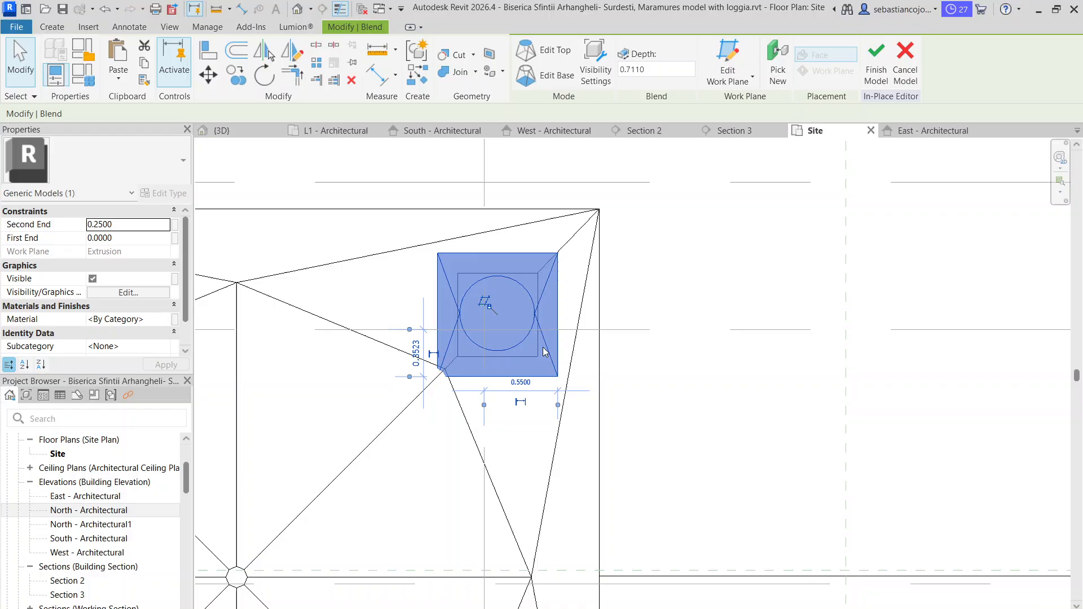
- Lower the top of the turret's roof blend in the 3D view to a depth of about 0.31
click(221, 130)
scroll(502, 234, down, 3)
scroll(503, 248, up, 3)
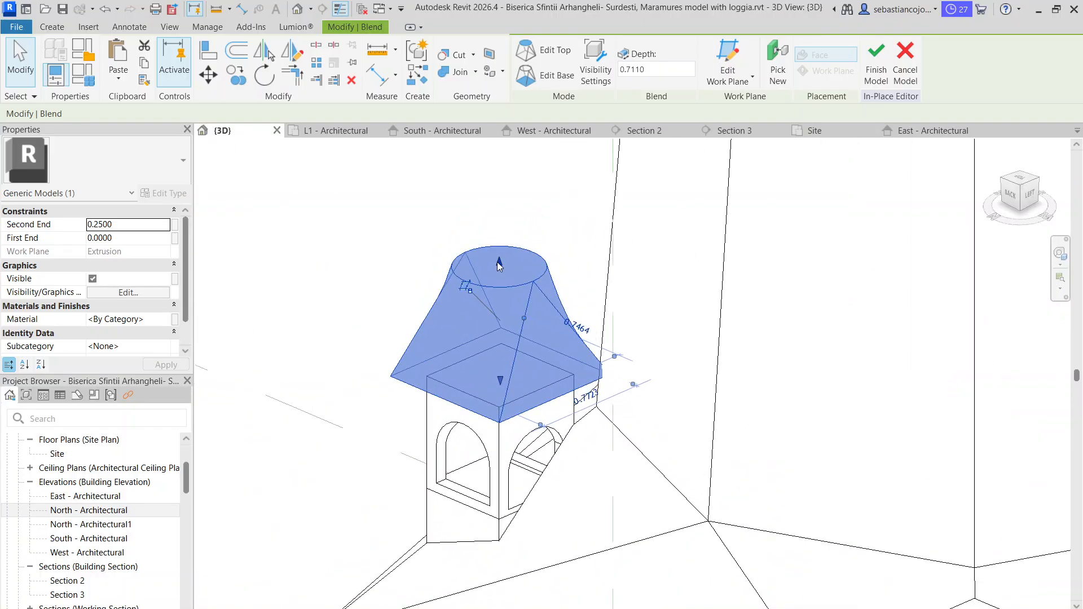
drag(496, 261, 498, 327)
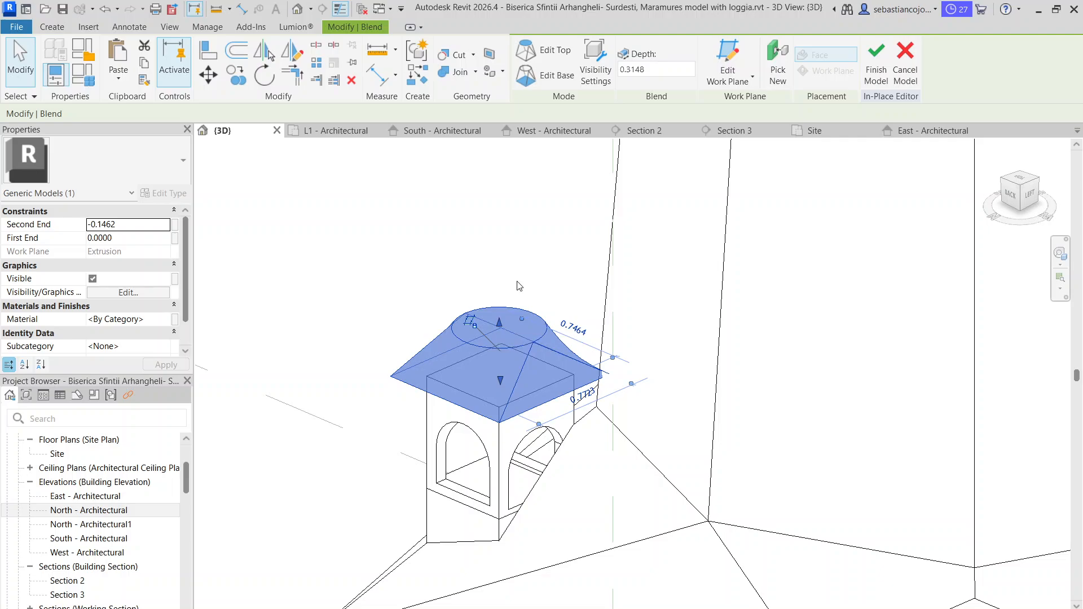
- Extend the top of the turret's box extrusion upward to raise the base of its roof
scroll(519, 285, down, 4)
key(Escape)
shift+middle_drag(512, 269, 569, 204)
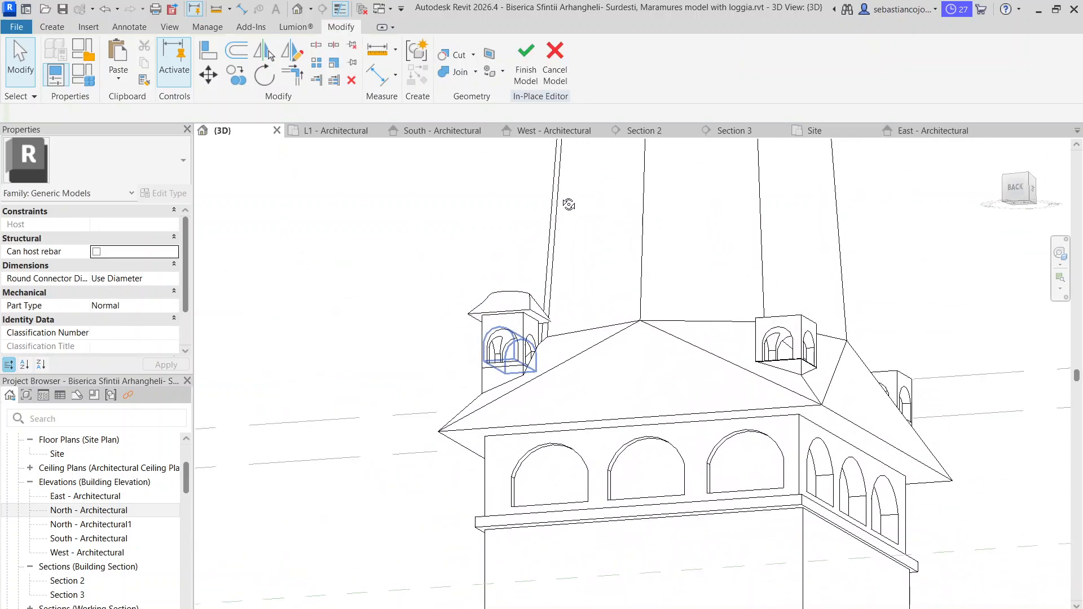
scroll(499, 327, up, 5)
click(496, 344)
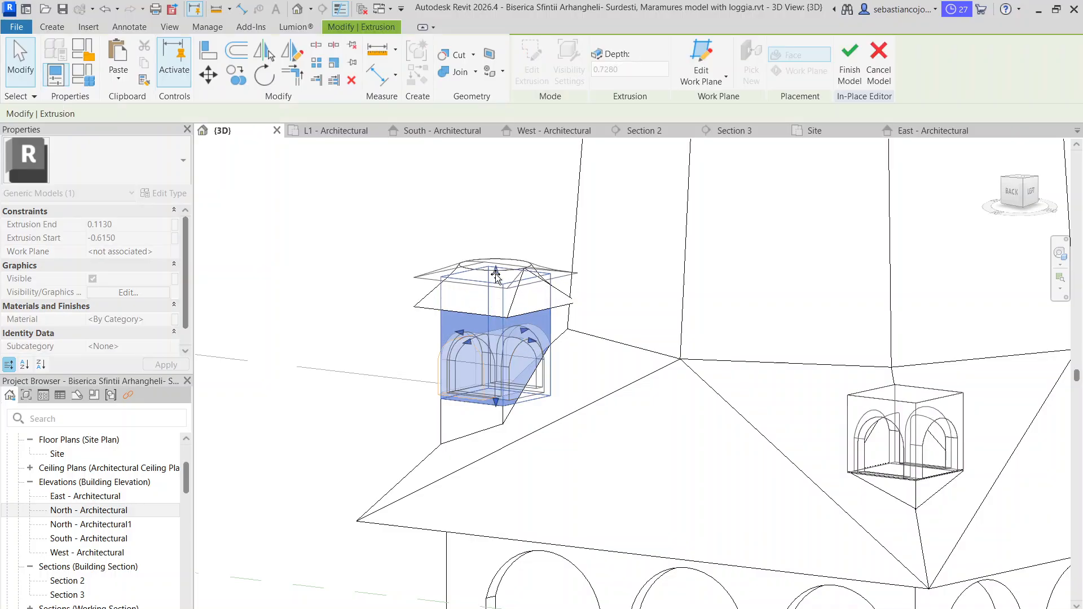
drag(496, 273, 496, 232)
- Raise the turret's box extrusion to a depth of about 1.21 and stretch its roof blend to a depth of about 0.37
click(503, 264)
click(506, 320)
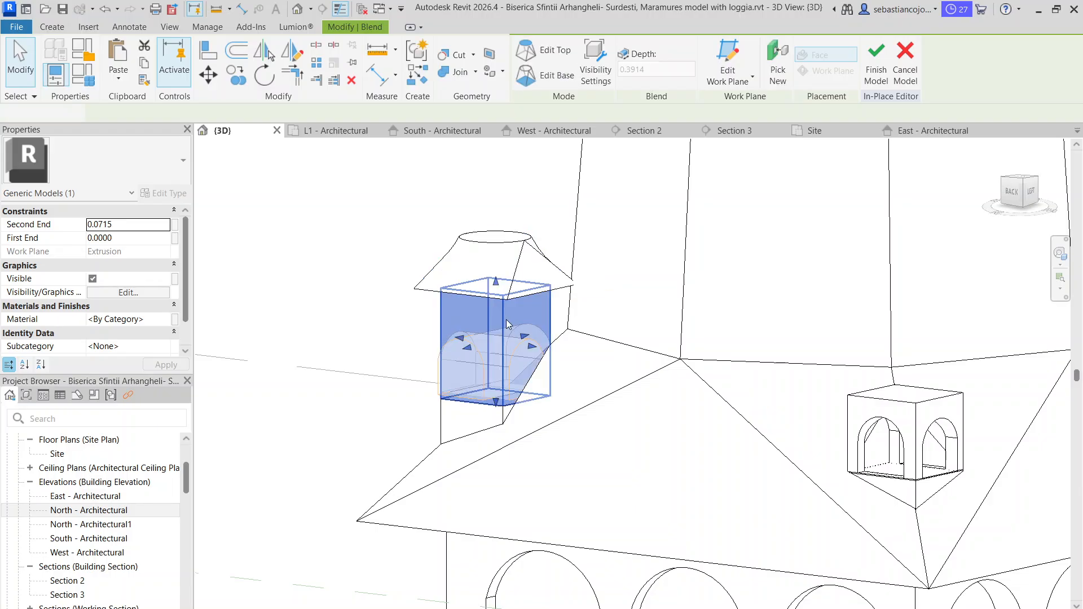
click(498, 257)
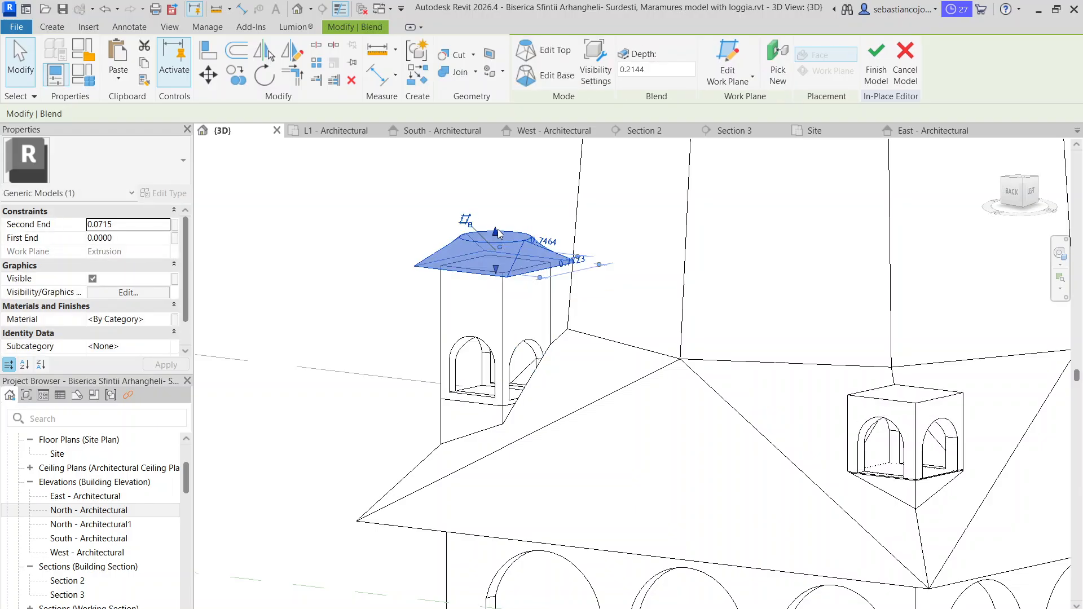
click(498, 239)
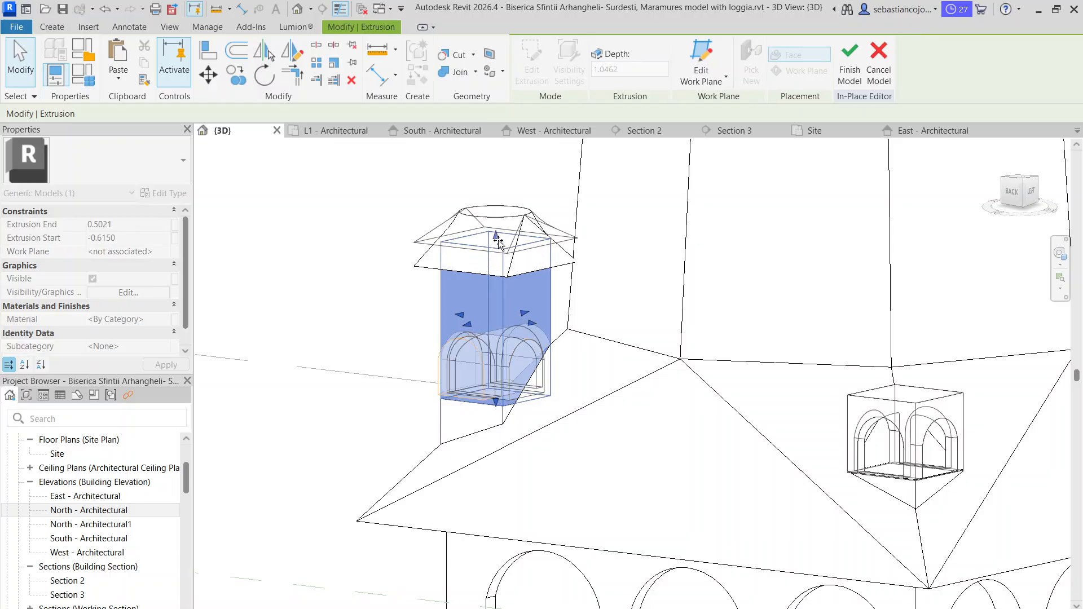
drag(497, 242, 497, 194)
click(501, 217)
scroll(540, 263, down, 3)
shift+middle_drag(606, 366, 581, 305)
scroll(576, 294, up, 3)
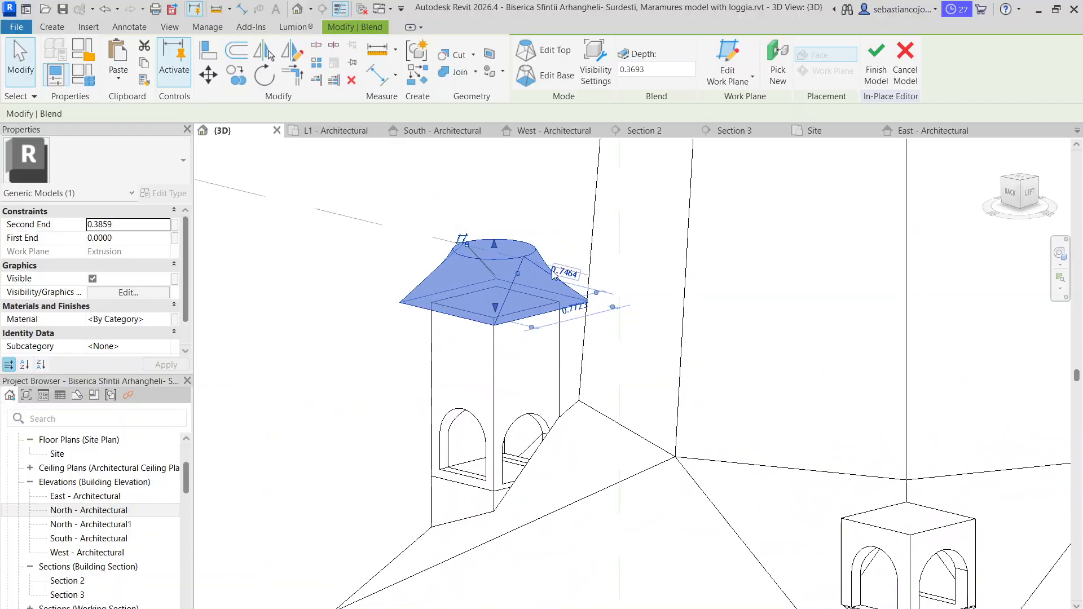
- Edit the roof blend's base boundary and offset copies of its four sides inward by 0.03
scroll(607, 291, up, 2)
mouse_move(434, 297)
mouse_down()
mouse_move(436, 276)
mouse_move(437, 296)
mouse_up()
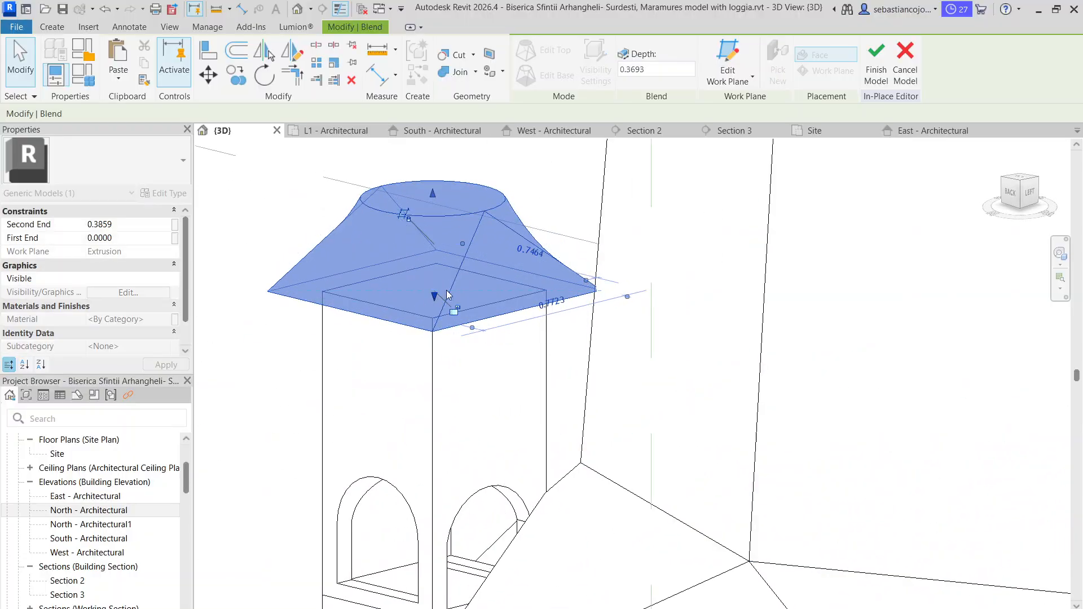
double_click(489, 316)
mouse_move(467, 277)
shift+middle_down()
mouse_move(507, 433)
mouse_move(392, 279)
shift+middle_up()
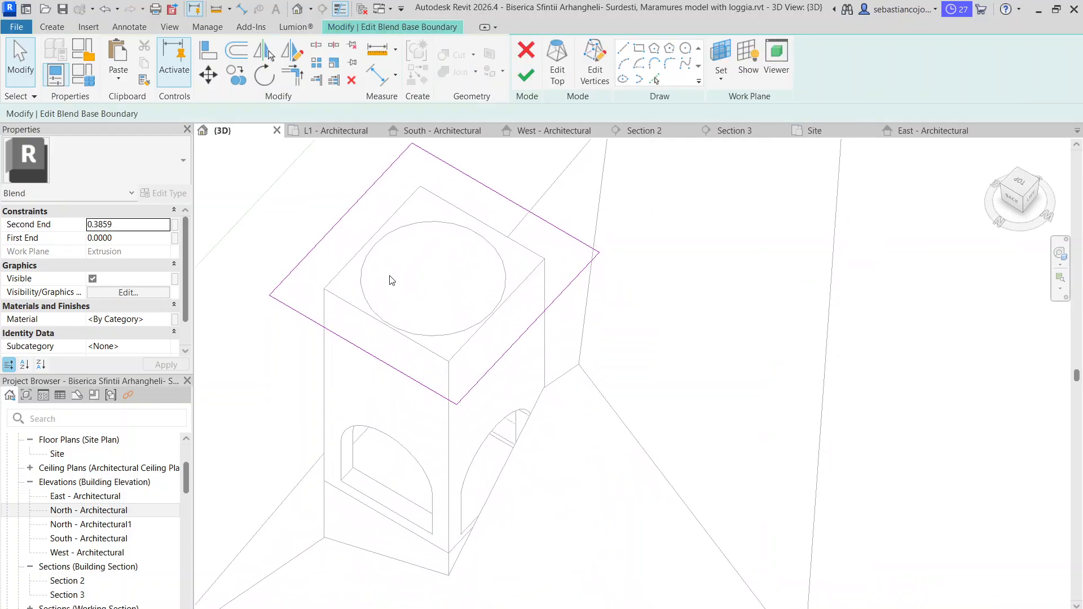
click(341, 228)
middle_drag(352, 233, 379, 275)
click(257, 172)
click(236, 50)
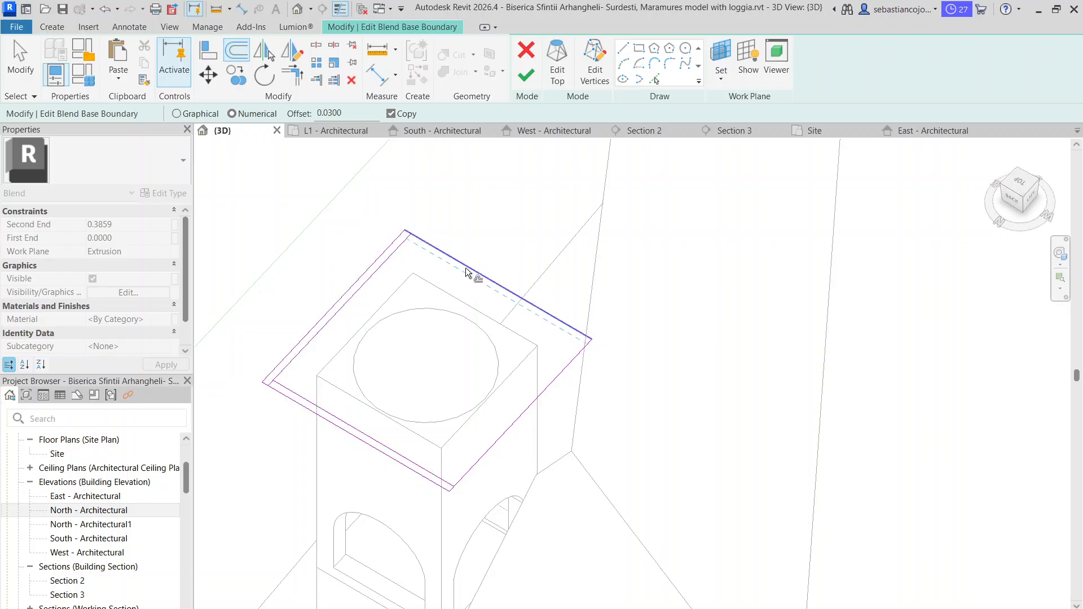
click(515, 412)
key(Escape)
scroll(551, 340, up, 1)
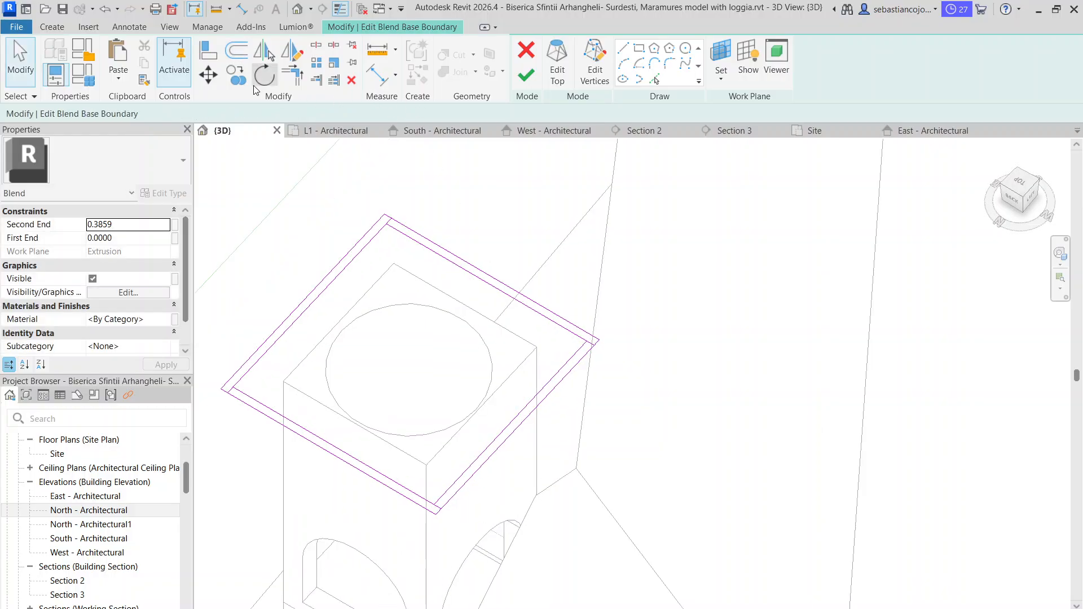
- Trim the inner offset lines so they meet at the corners as a closed rectangle
click(390, 239)
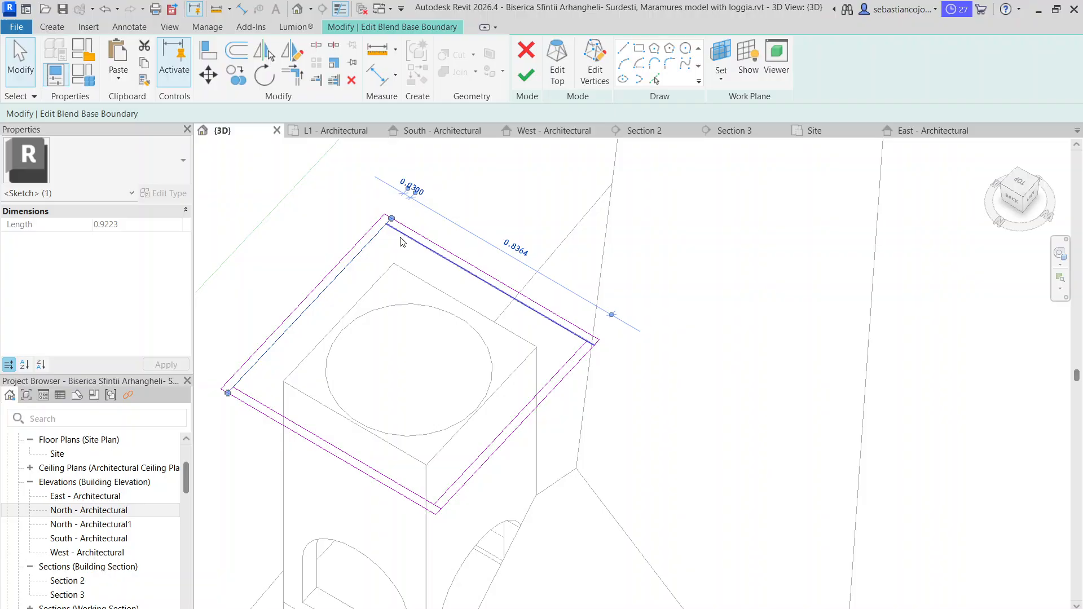
click(318, 301)
click(303, 83)
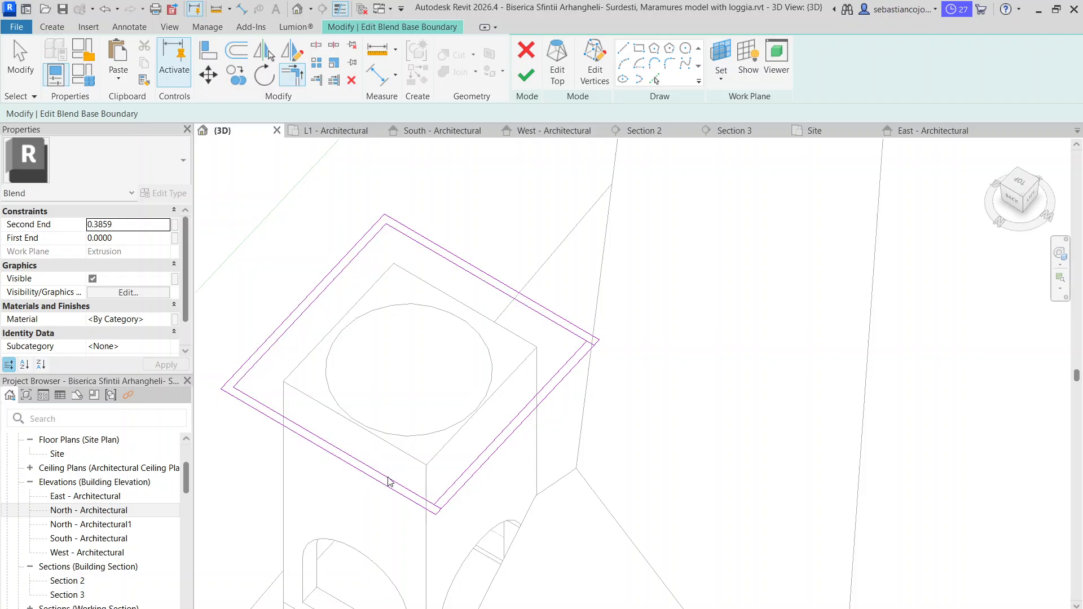
key(Escape)
click(398, 484)
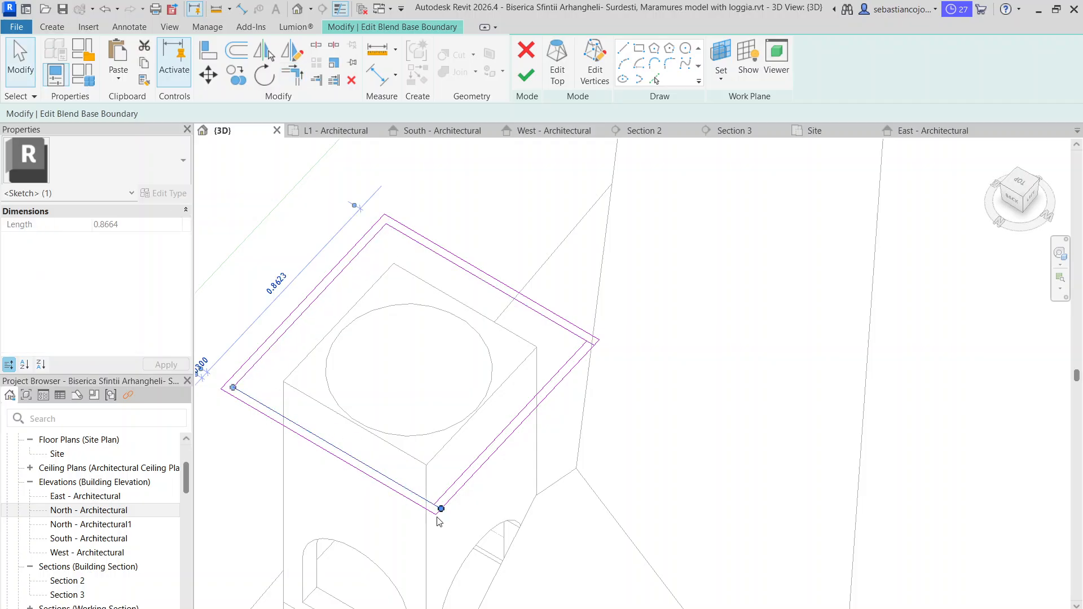
click(599, 321)
click(581, 348)
drag(586, 341, 586, 342)
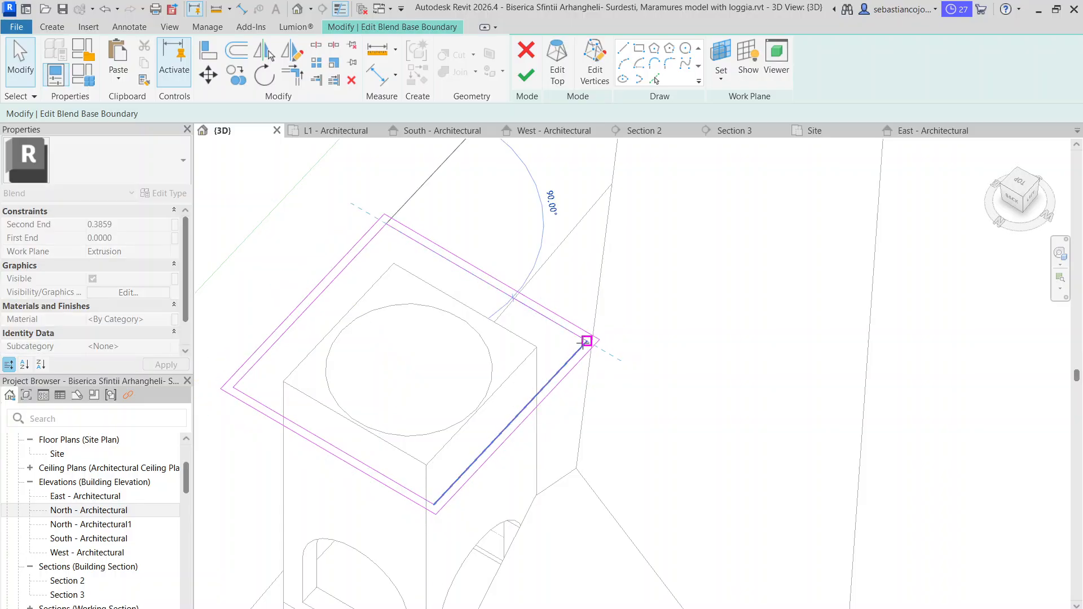
- Delete the four outer lines of the base boundary and finish the base sketch
click(586, 342)
ctrl+click(573, 323)
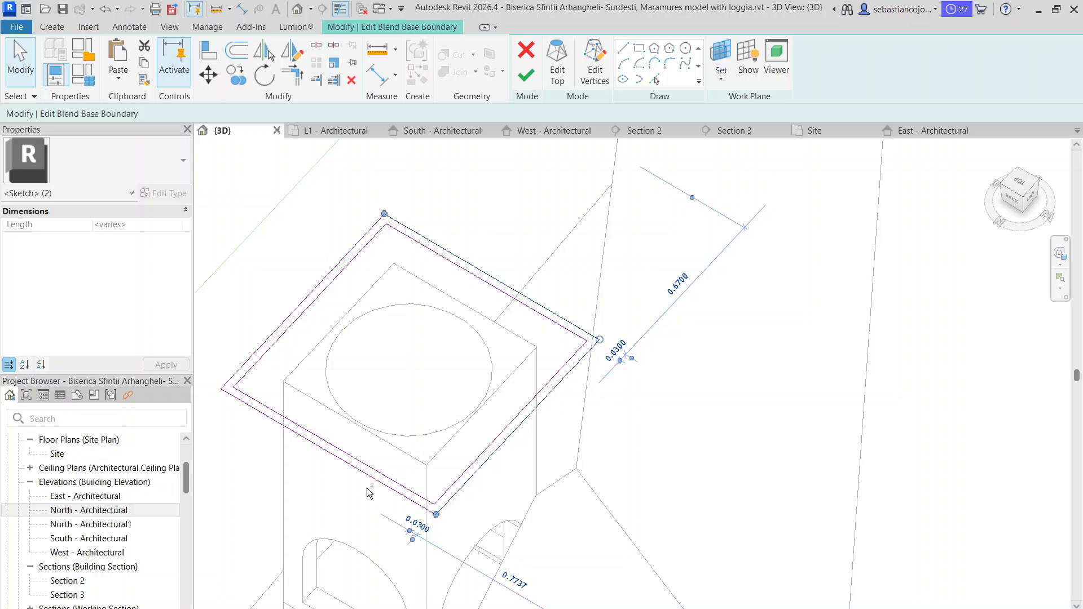
click(353, 466)
ctrl+click(271, 335)
ctrl+click(291, 317)
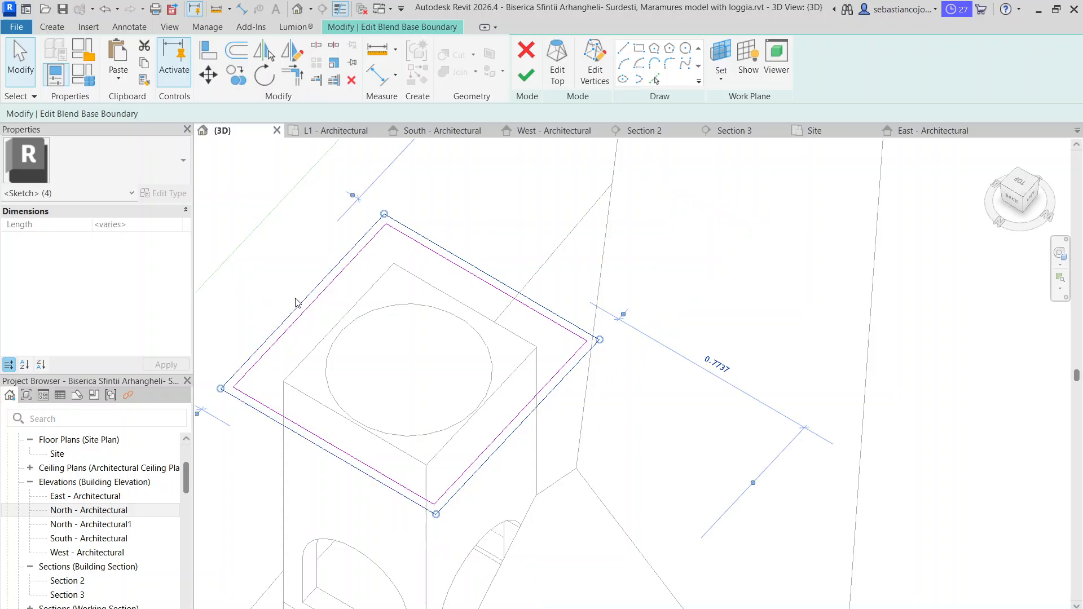
key(Delete)
click(526, 75)
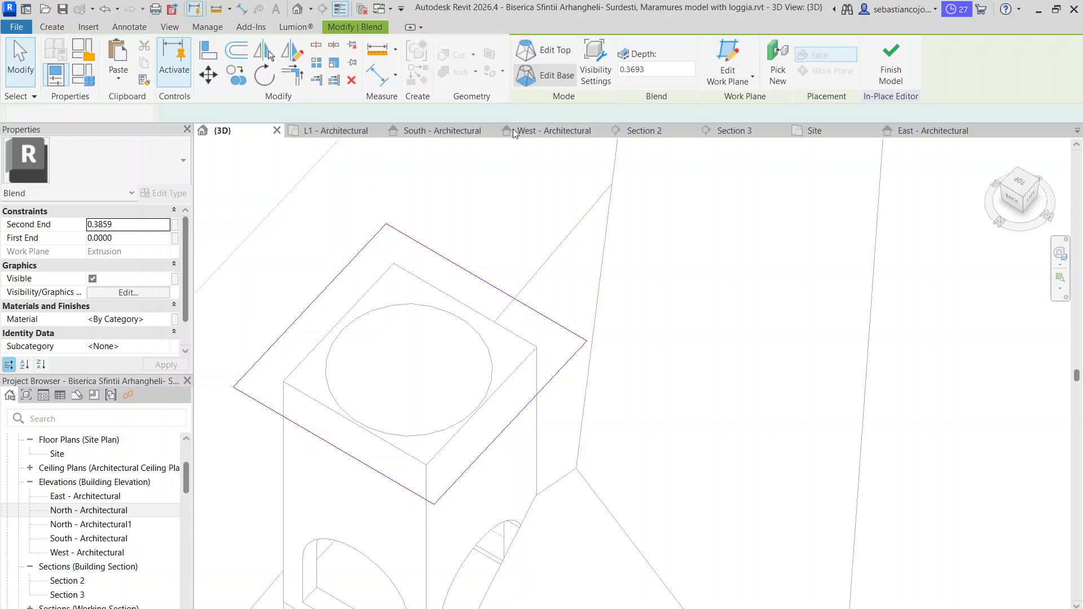
- Lower the top of the turret's box extrusion to a depth of about 1.02
scroll(580, 358, down, 4)
click(576, 361)
shift+middle_drag(576, 361, 480, 361)
scroll(479, 361, up, 3)
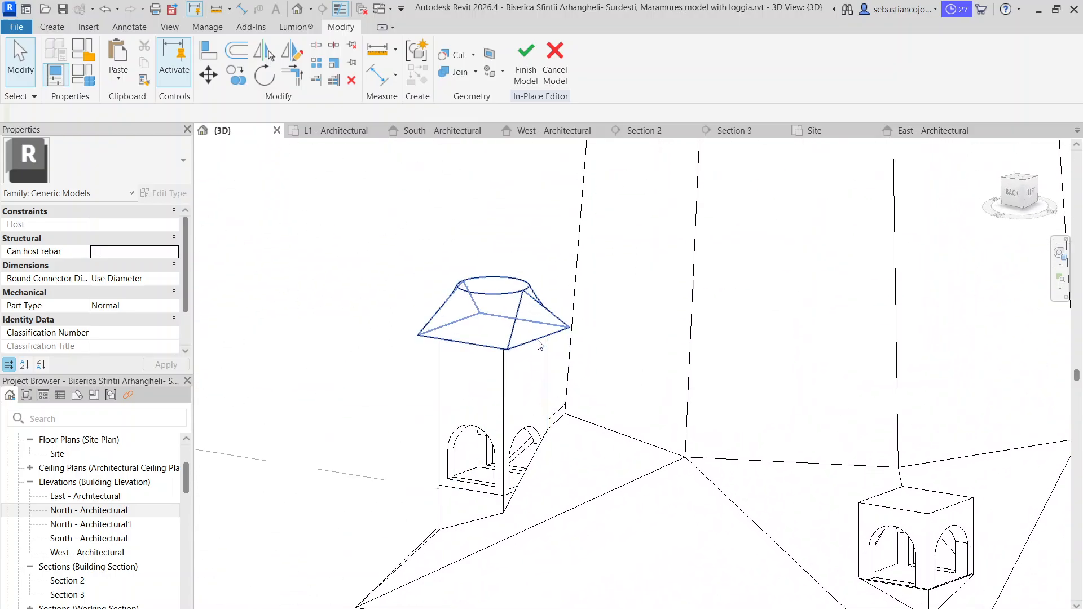
click(495, 382)
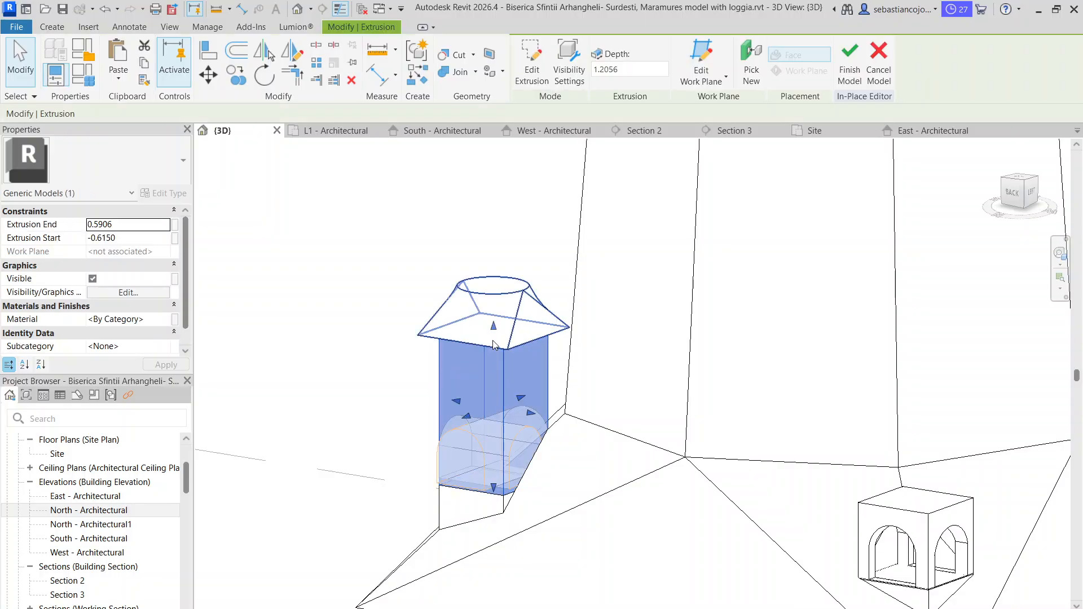
scroll(496, 343, up, 3)
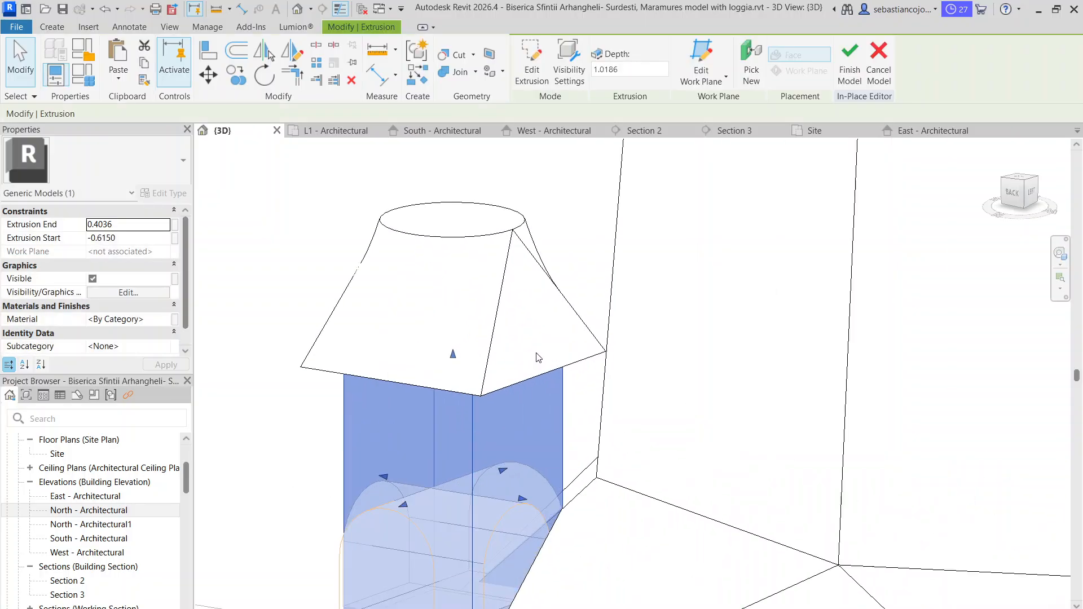
shift+middle_drag(495, 343, 635, 397)
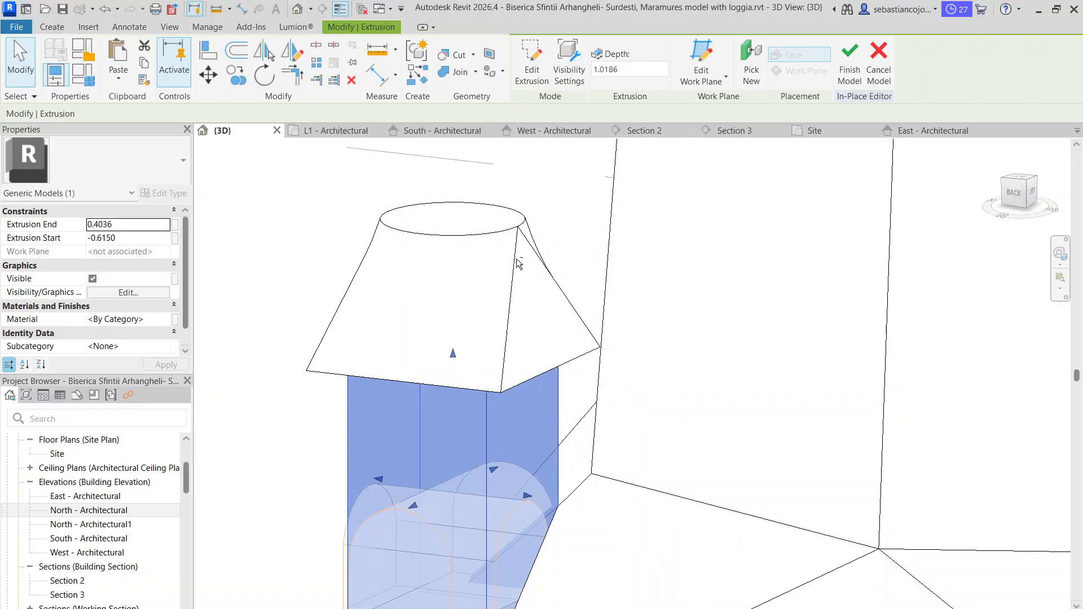
- Lower the top of the roof blend to a depth of about 0.28 and raise the box extrusion to a depth of about 1.09
click(468, 235)
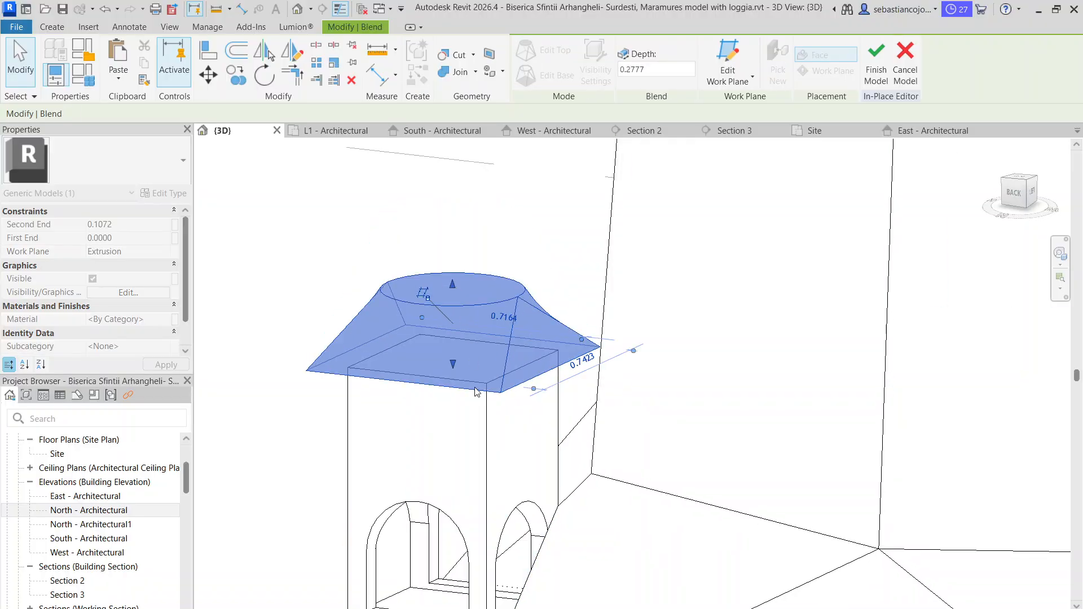
click(455, 346)
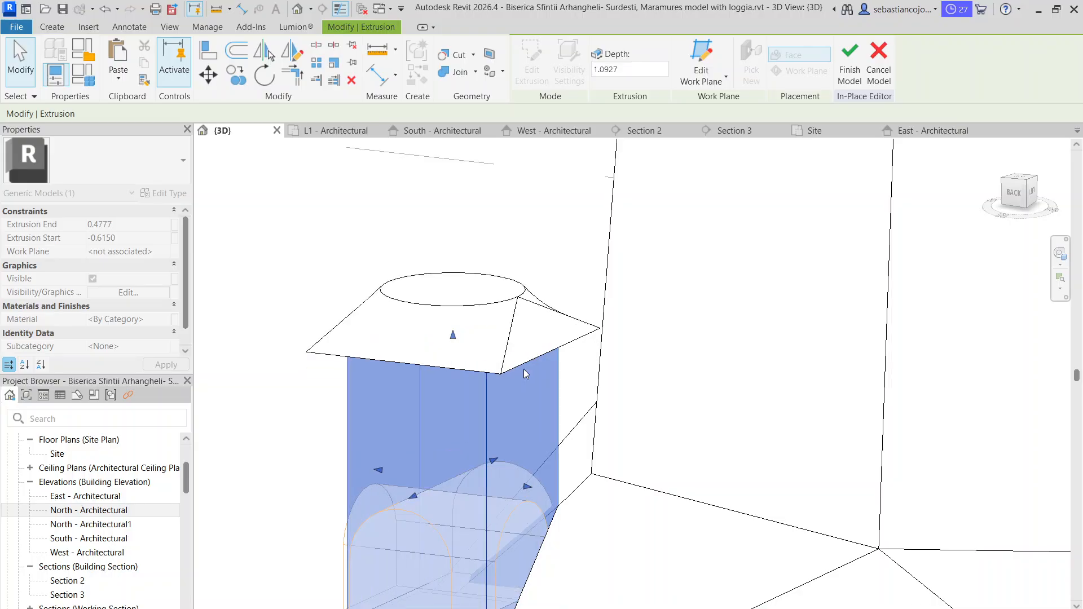
key(Escape)
scroll(477, 314, down, 5)
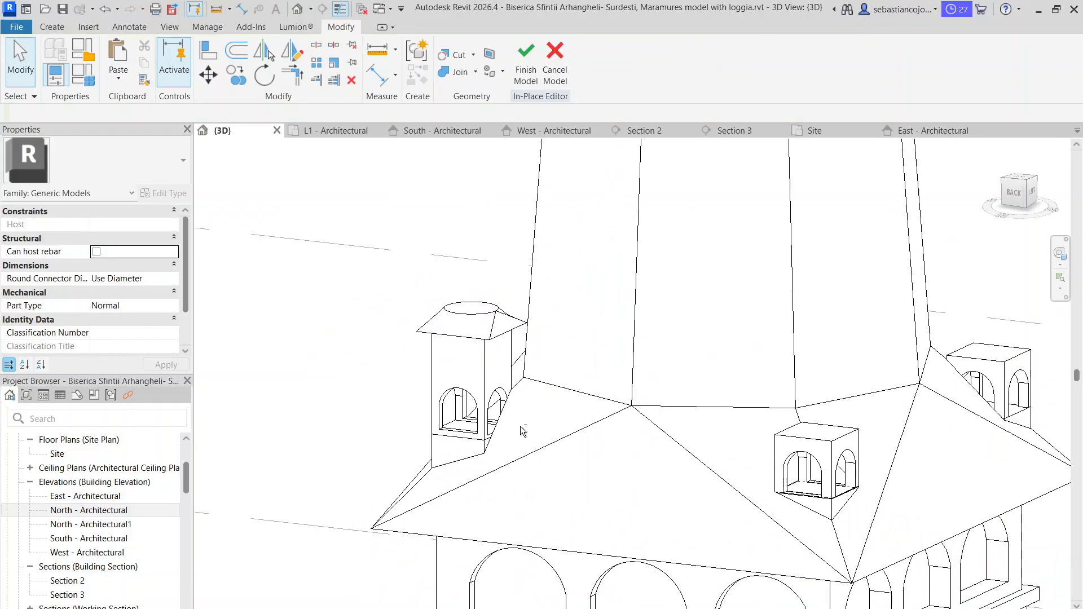
shift+middle_drag(520, 425, 543, 529)
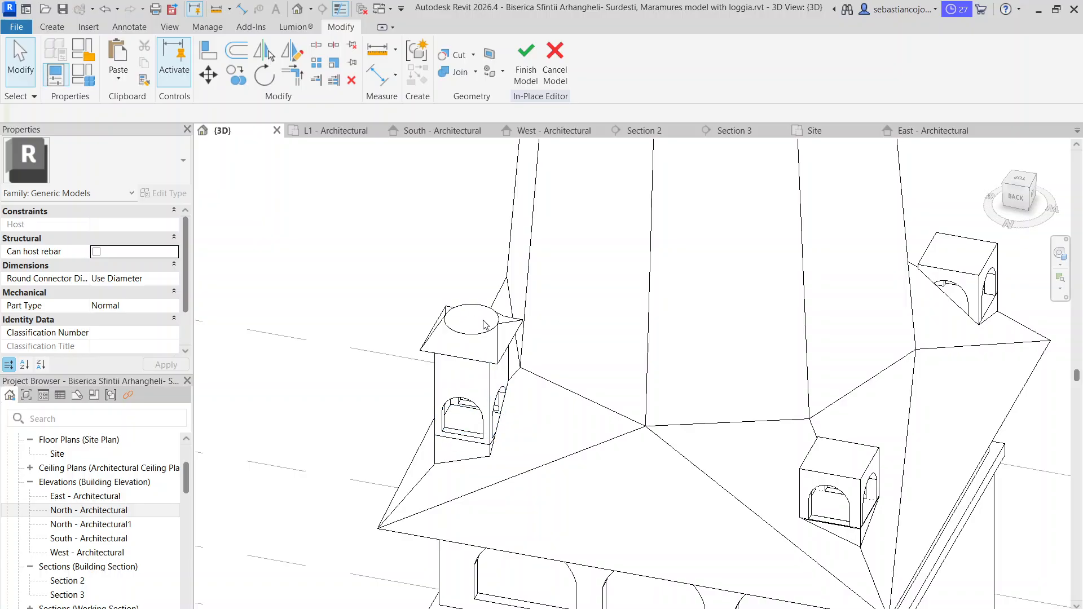
scroll(485, 327, down, 2)
scroll(481, 332, up, 4)
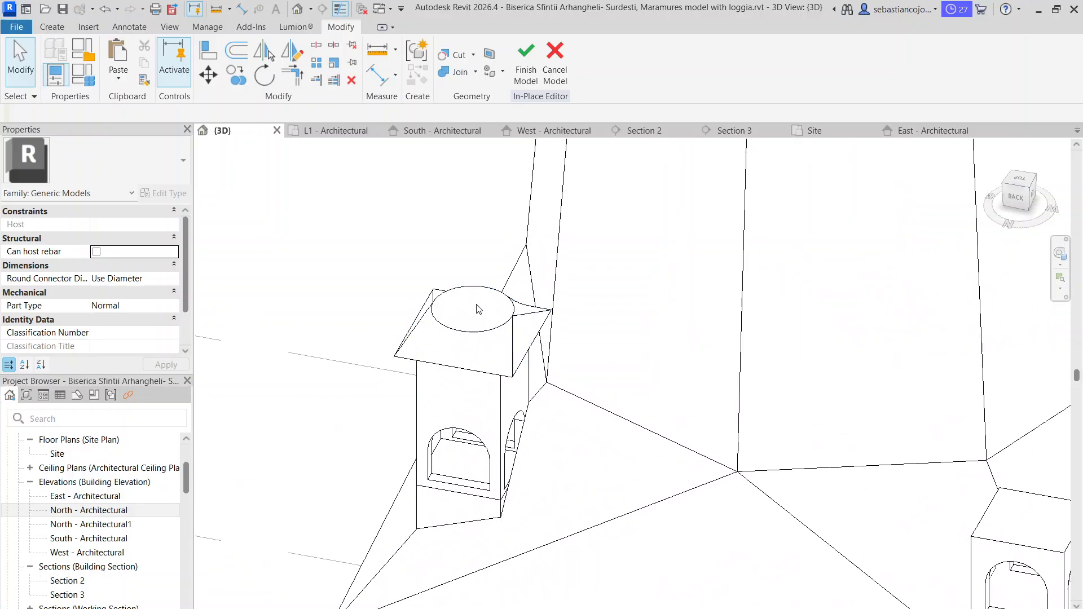
click(56, 29)
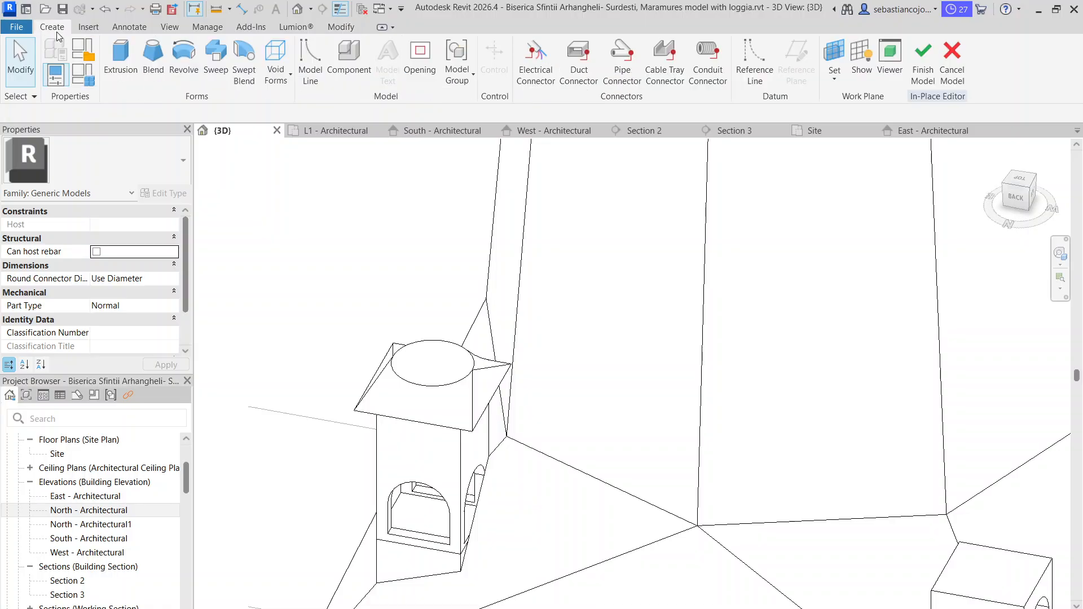
click(184, 60)
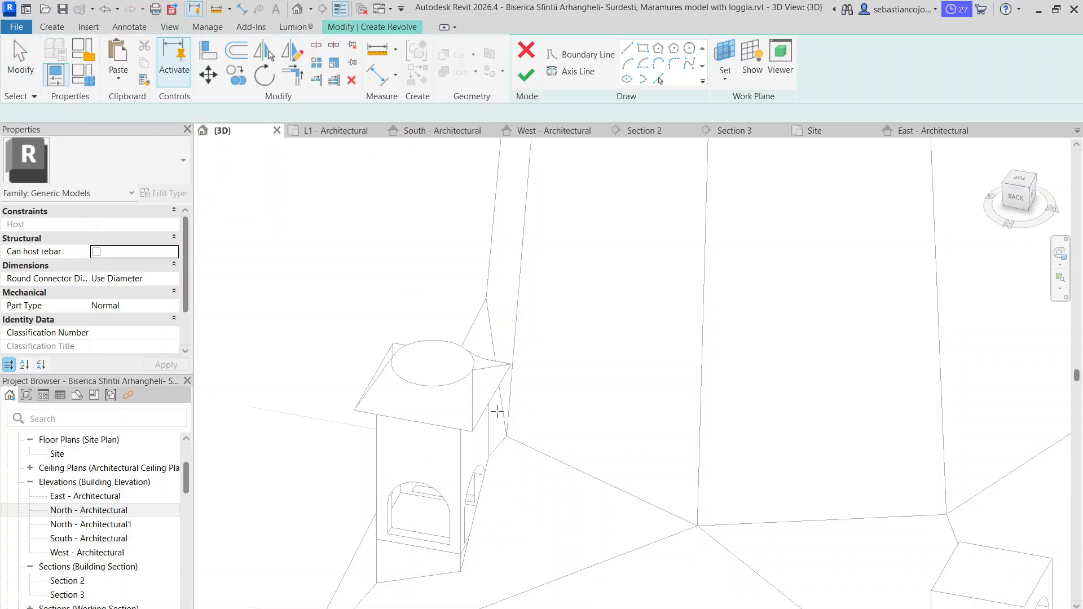
click(595, 59)
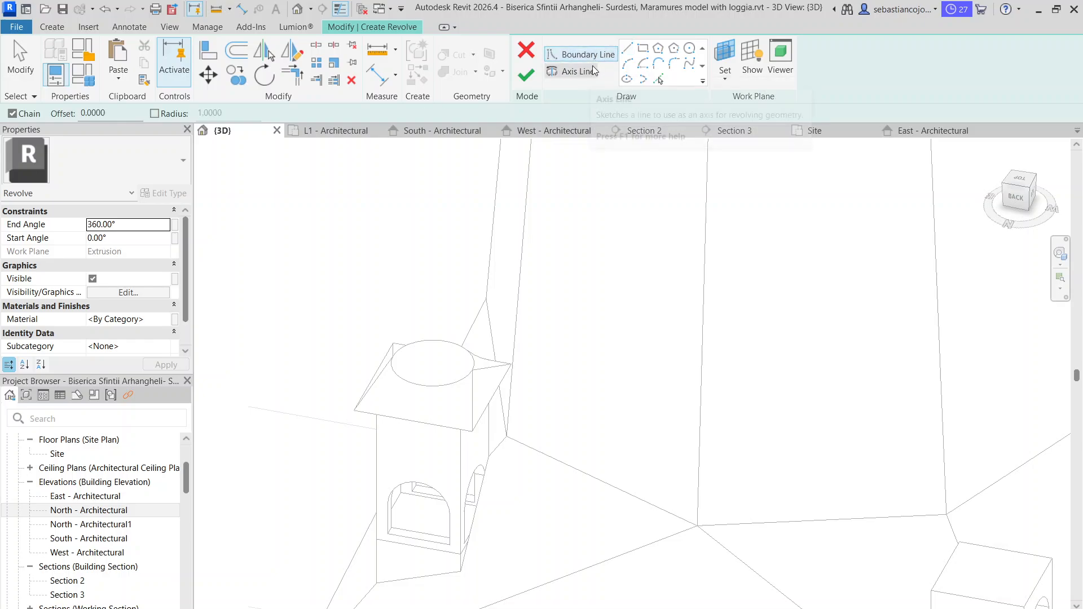
click(586, 71)
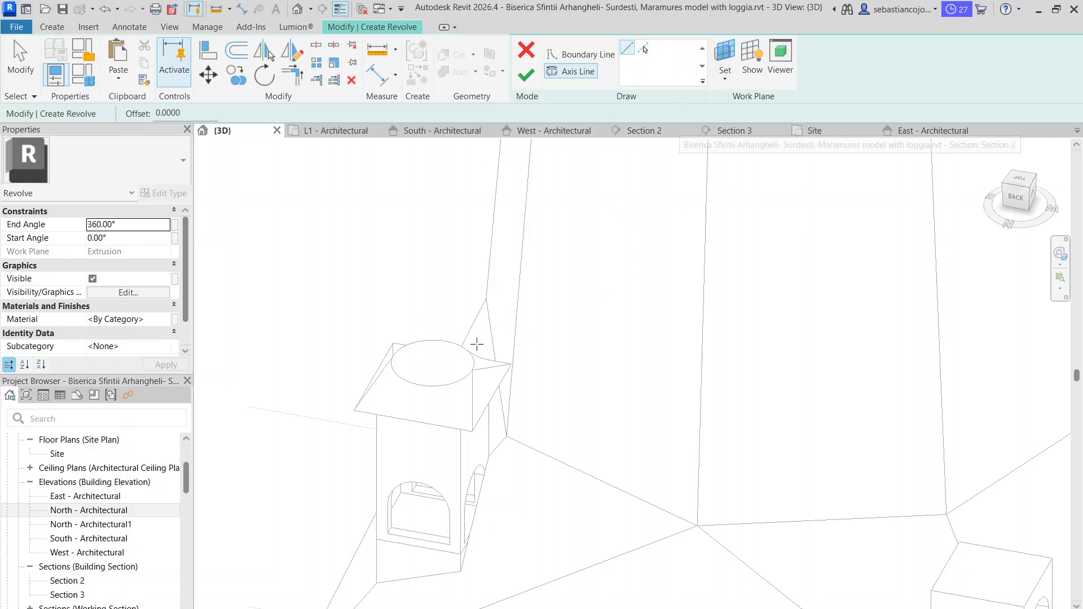
click(726, 80)
click(733, 134)
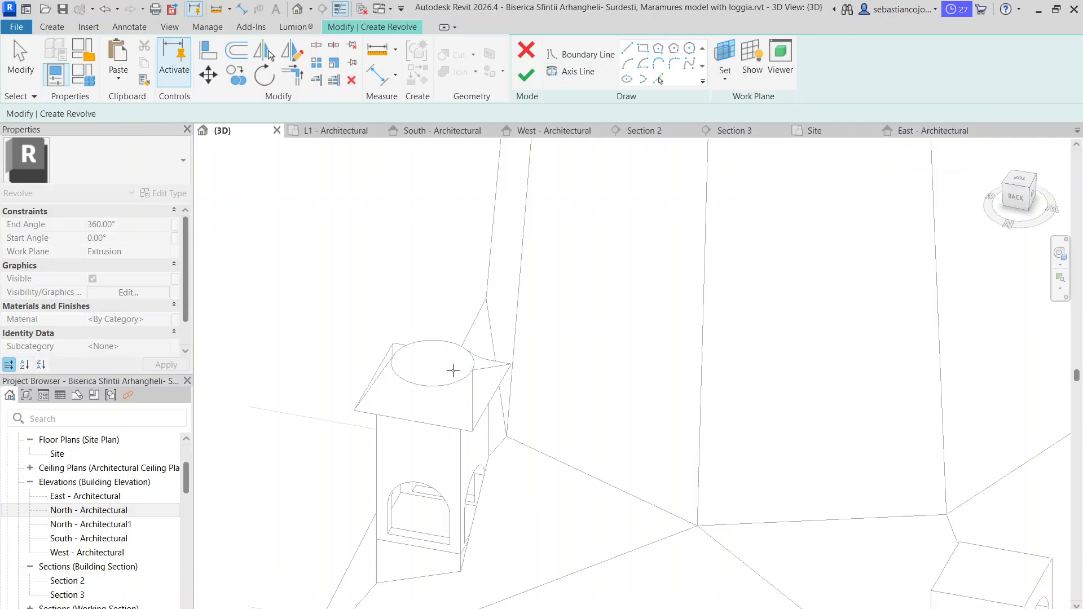
click(398, 361)
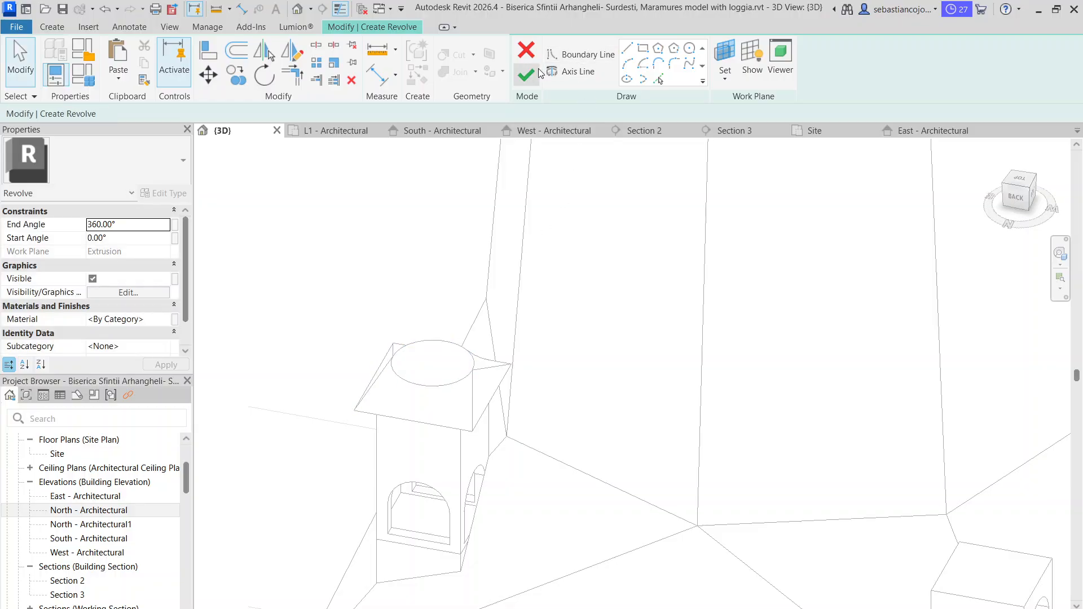
click(532, 54)
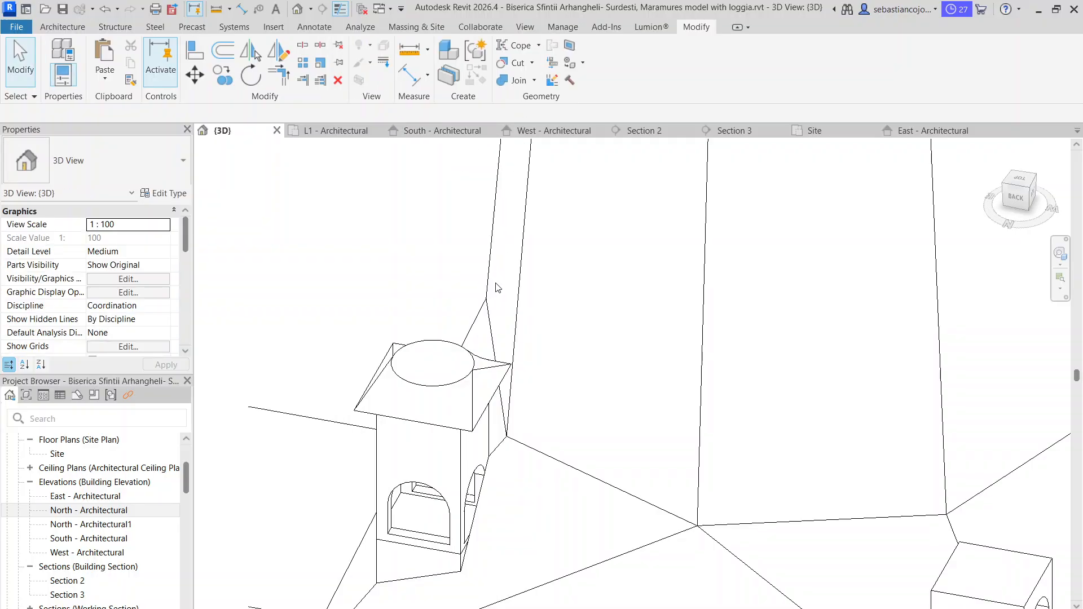
- Draw a horizontal reference plane in the Site plan through the centre of the turret roof's circle
click(329, 130)
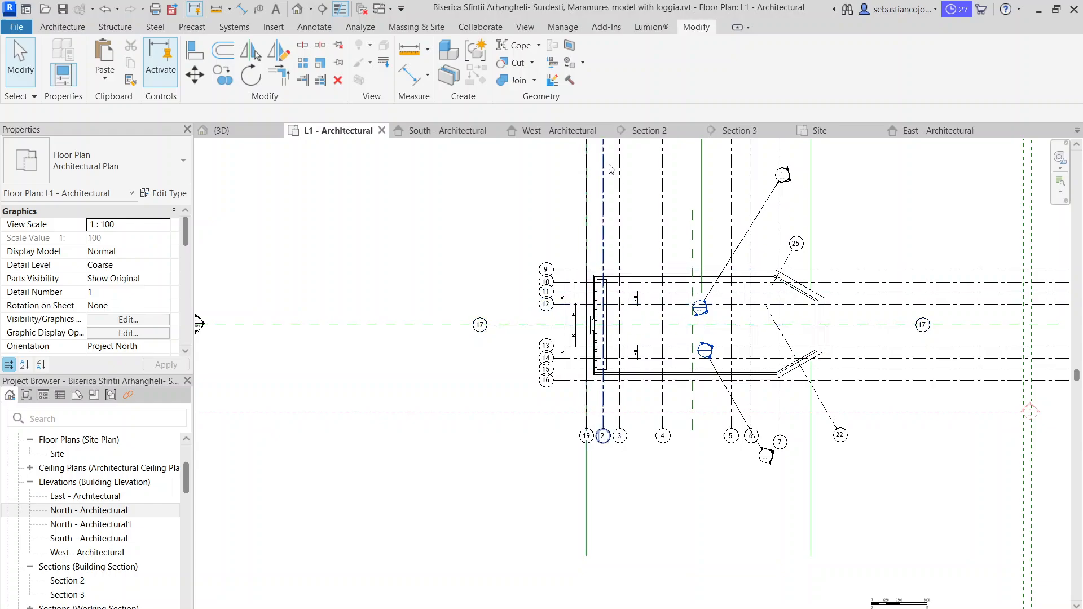
click(818, 130)
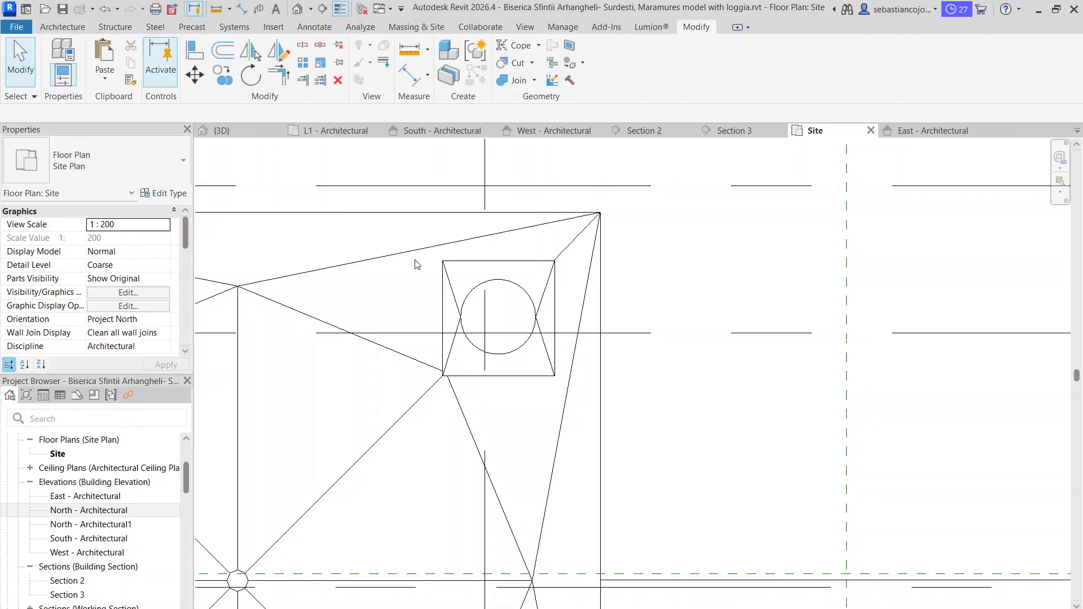
key(r)
key(p)
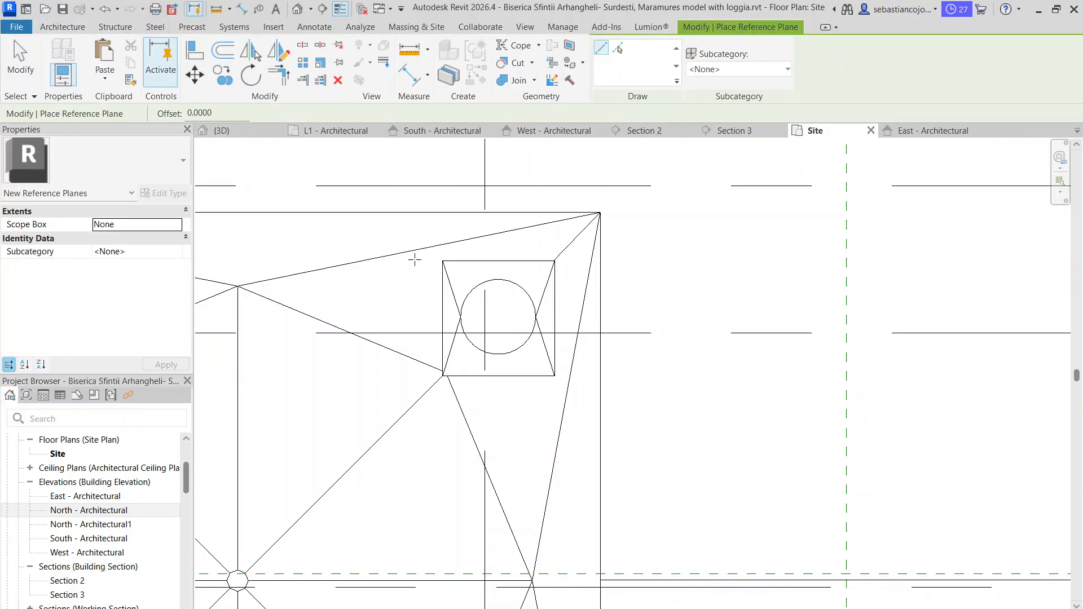
click(449, 313)
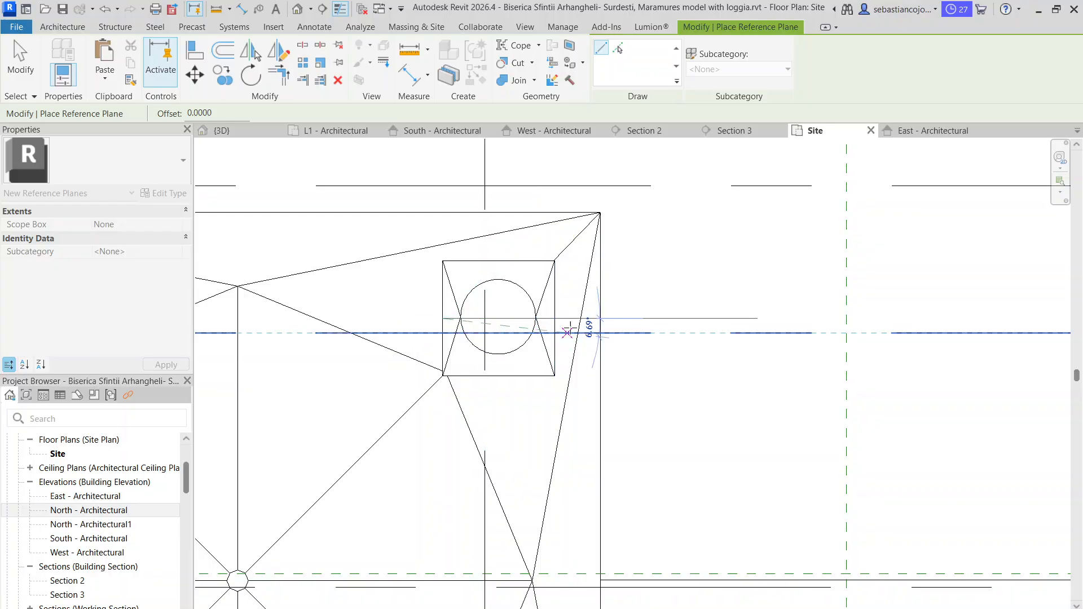
click(587, 318)
click(749, 318)
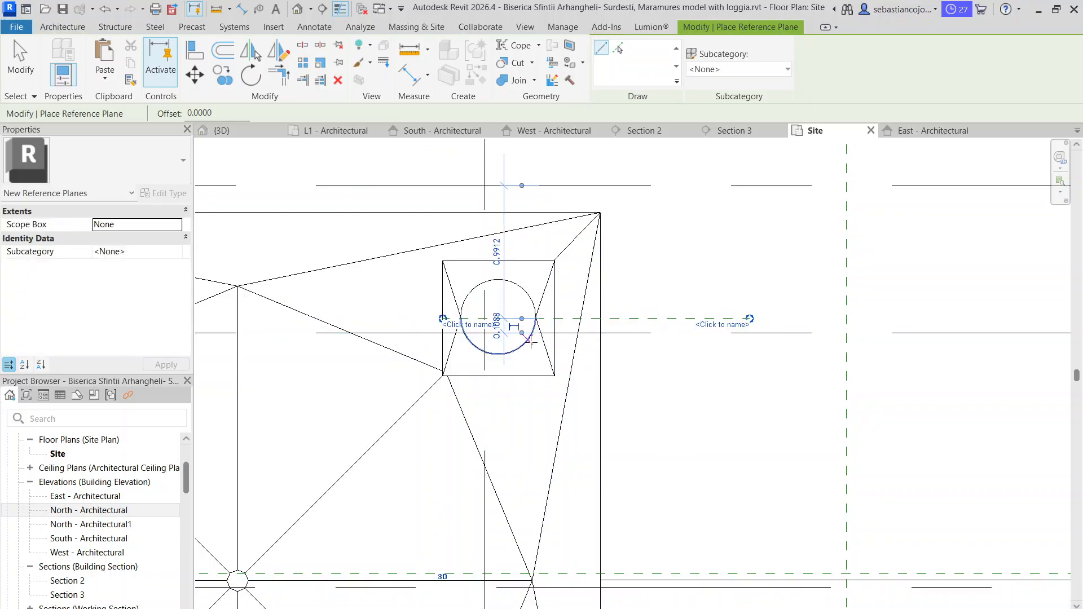
key(Escape)
key(Escape)
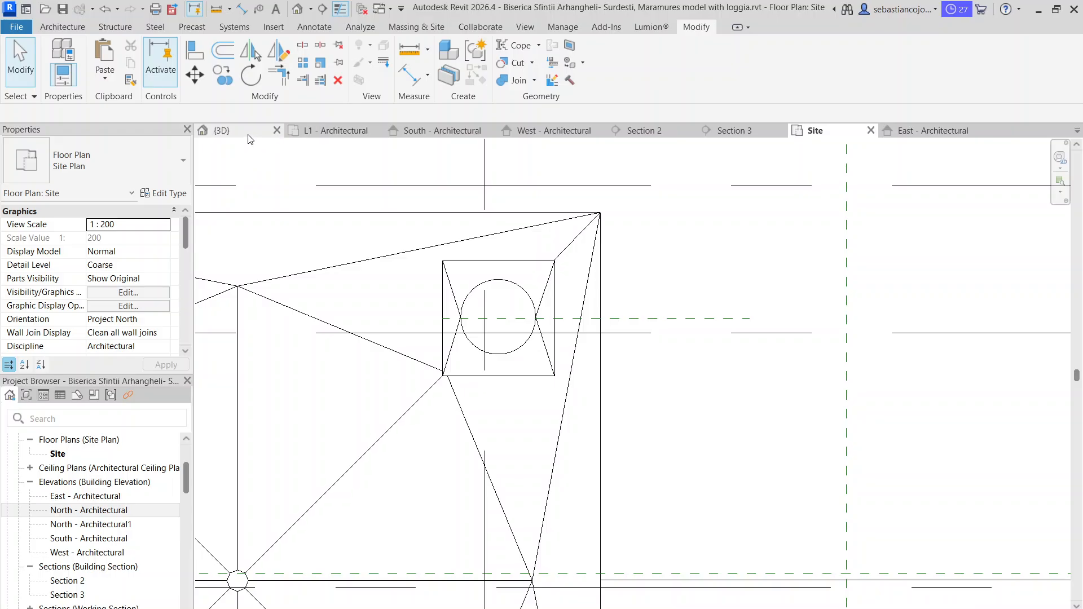
- Copy grid line 12 in the Site plan onto the reference plane through the turret's centre
click(221, 130)
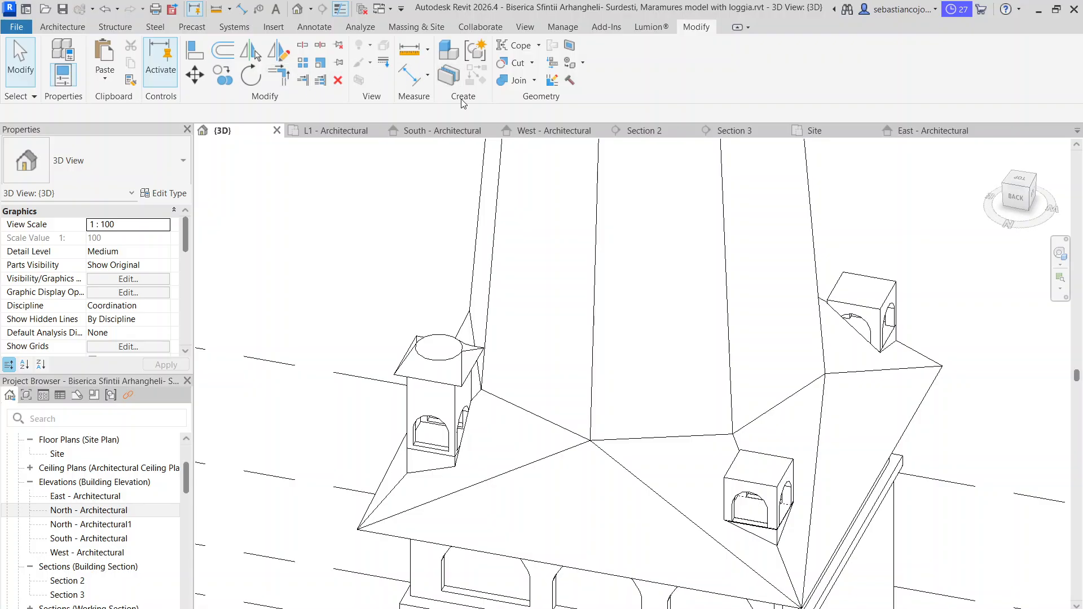
click(813, 130)
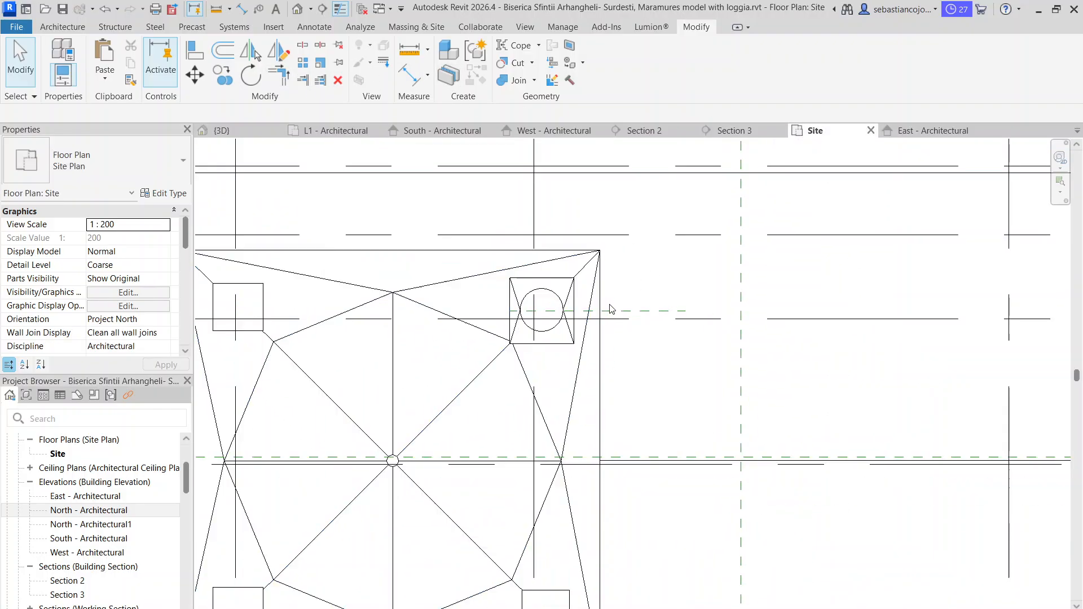
click(647, 316)
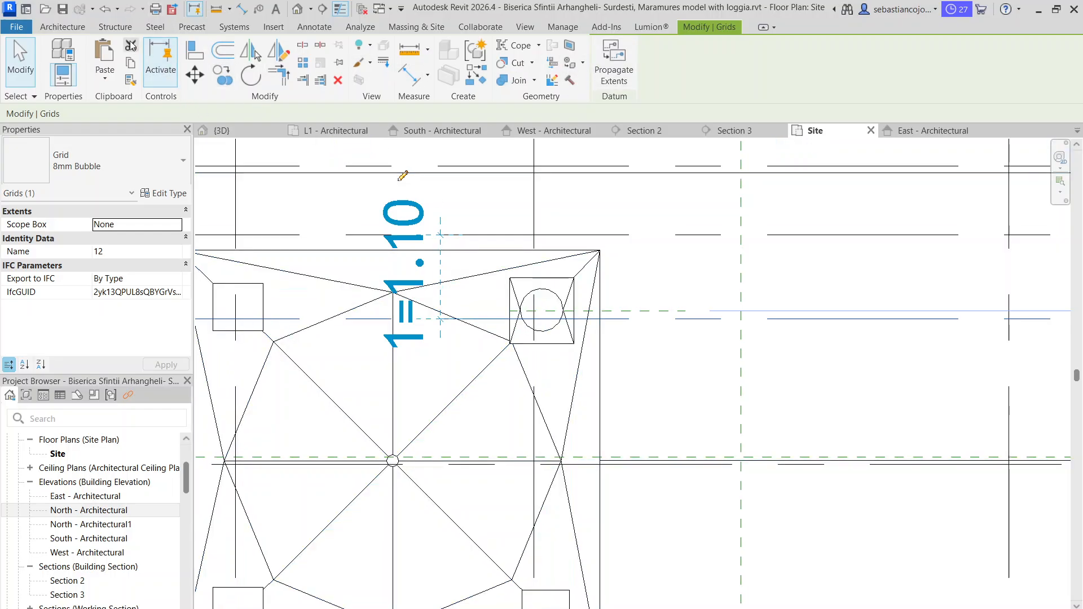
click(228, 79)
scroll(626, 308, up, 2)
click(625, 326)
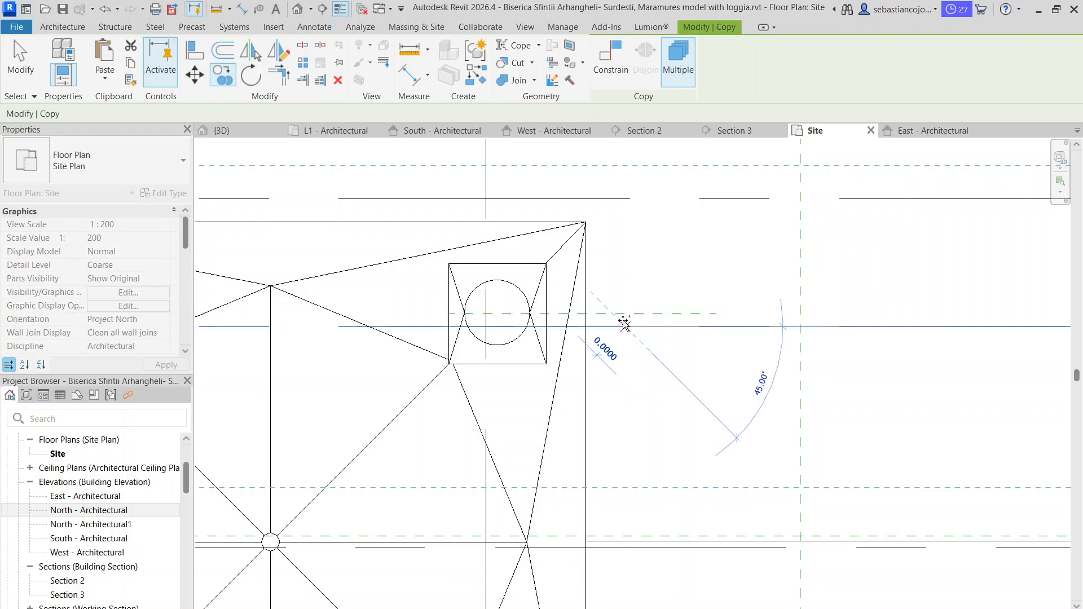
scroll(546, 306, down, 5)
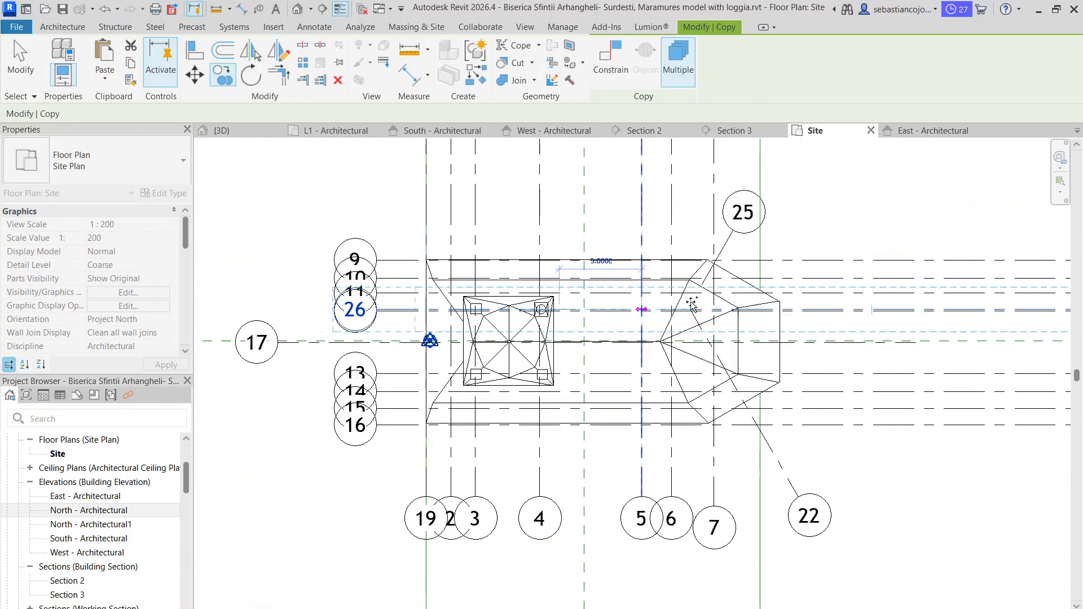
scroll(410, 322, up, 4)
click(346, 289)
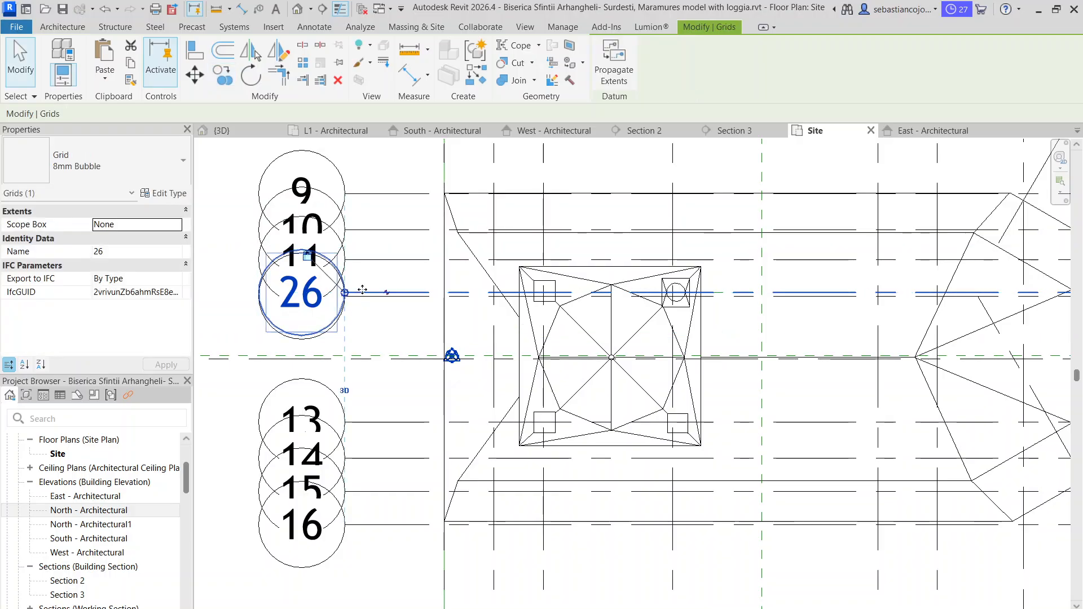
- Set the Site plan's view scale to 1:20
click(217, 608)
click(247, 487)
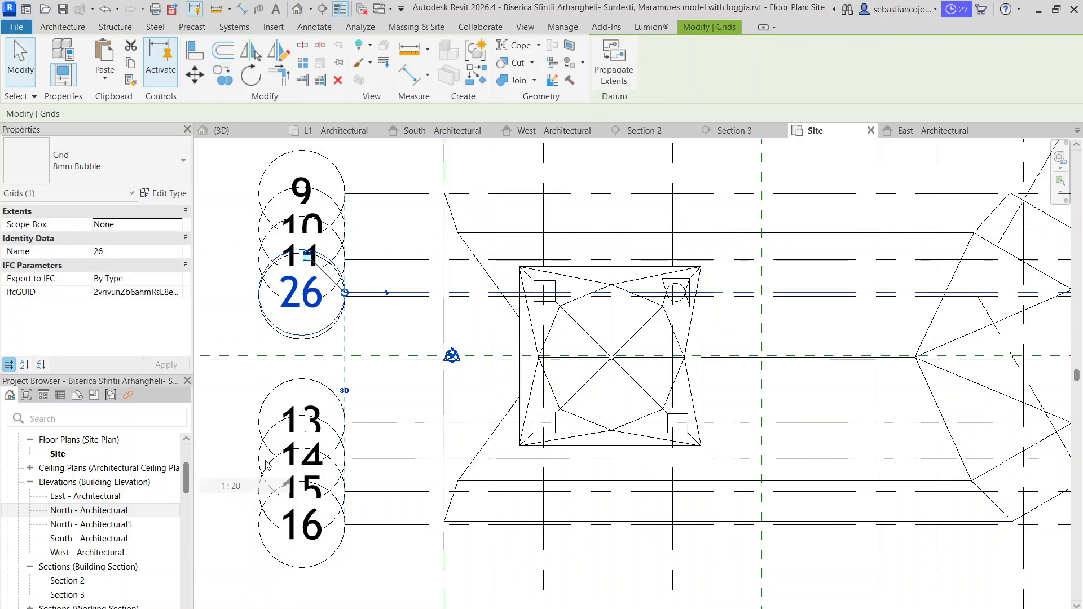
scroll(345, 290, up, 3)
scroll(439, 309, down, 3)
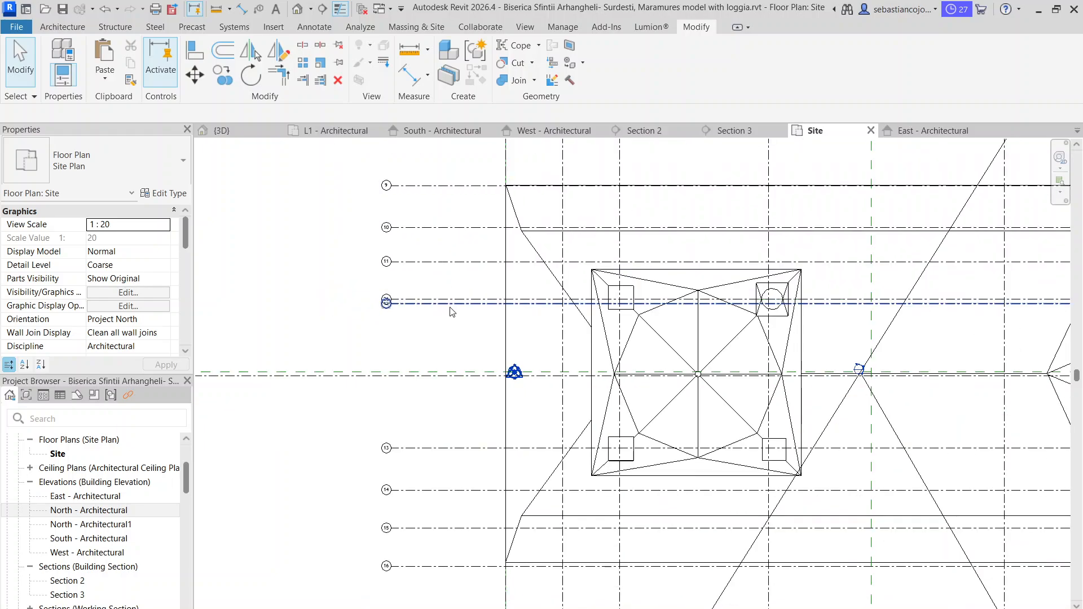
- Rename the copied grid line next to grid 12 as Roof
scroll(709, 294, up, 3)
middle_drag(450, 305, 952, 444)
double_click(421, 314)
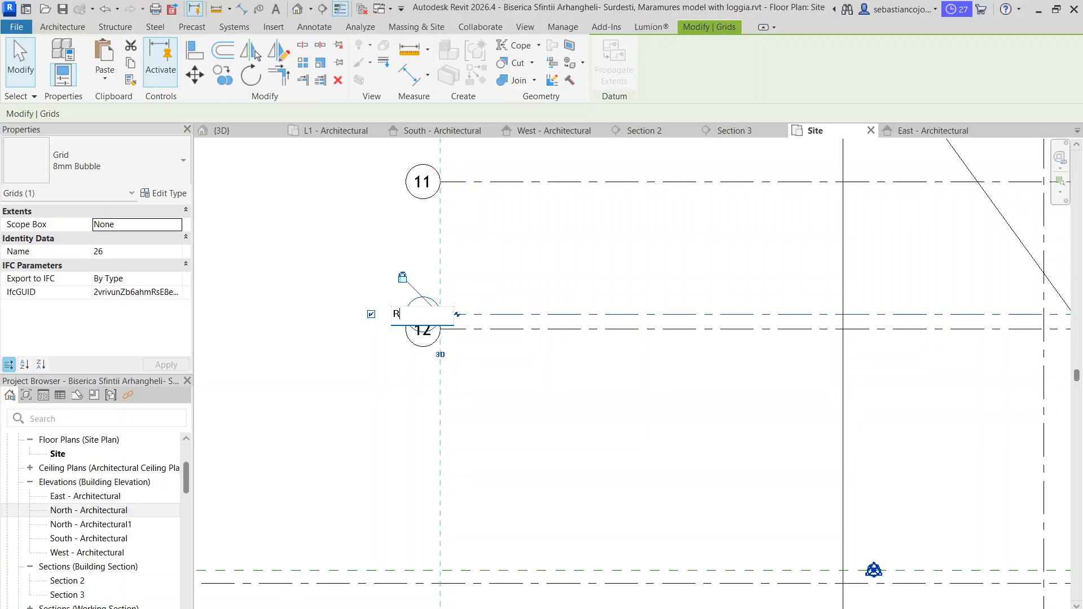
key(Return)
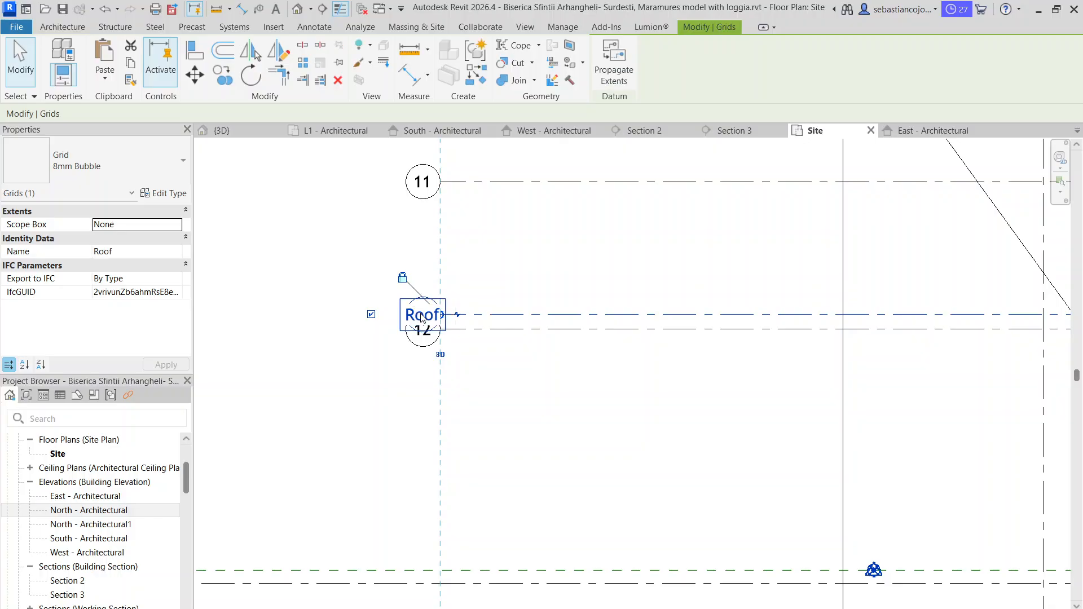
scroll(488, 252, down, 5)
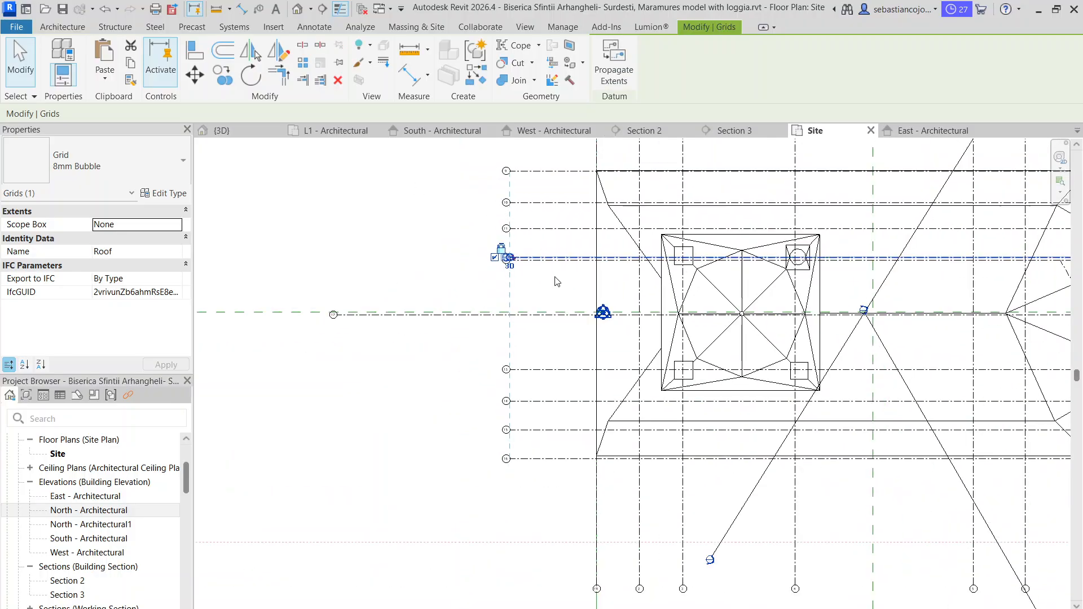
scroll(658, 285, up, 2)
click(658, 285)
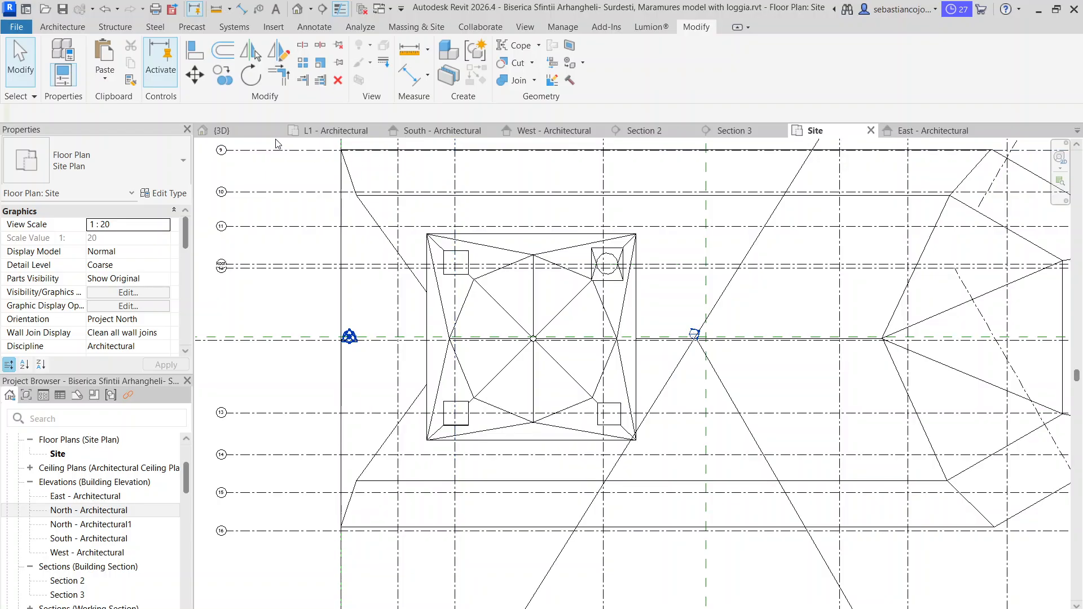
- Edit the tower's generic model in place in the 3D view and start a solid Revolve
click(255, 136)
scroll(451, 357, up, 3)
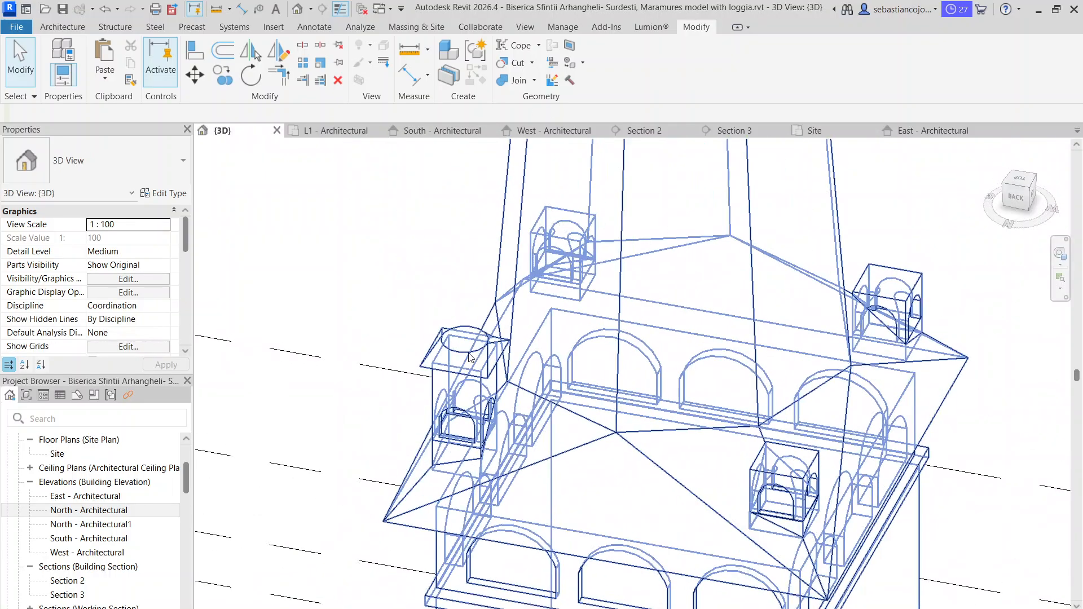
click(451, 357)
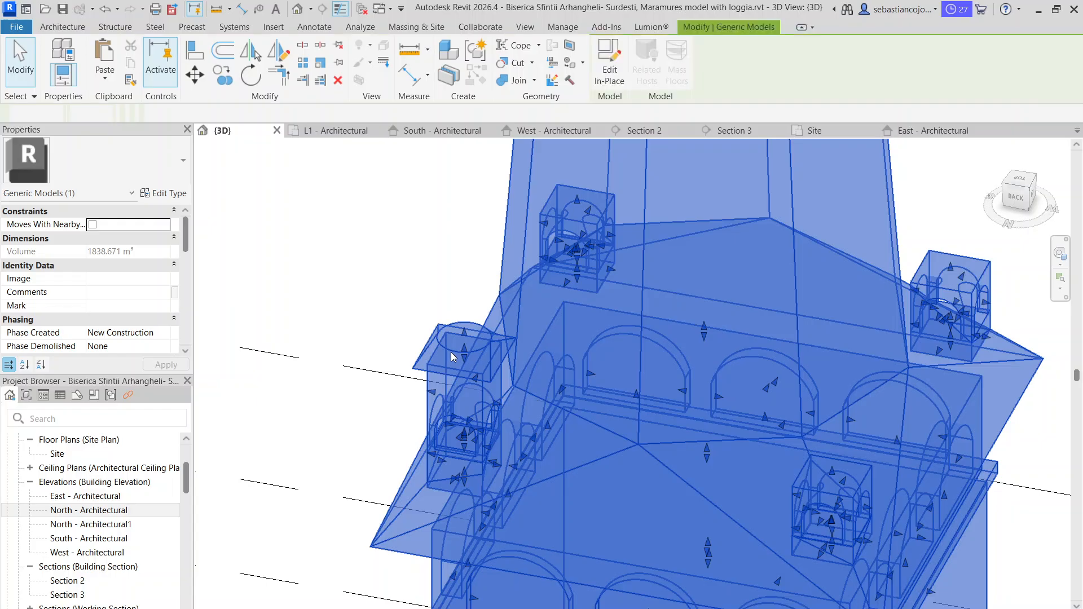
double_click(451, 352)
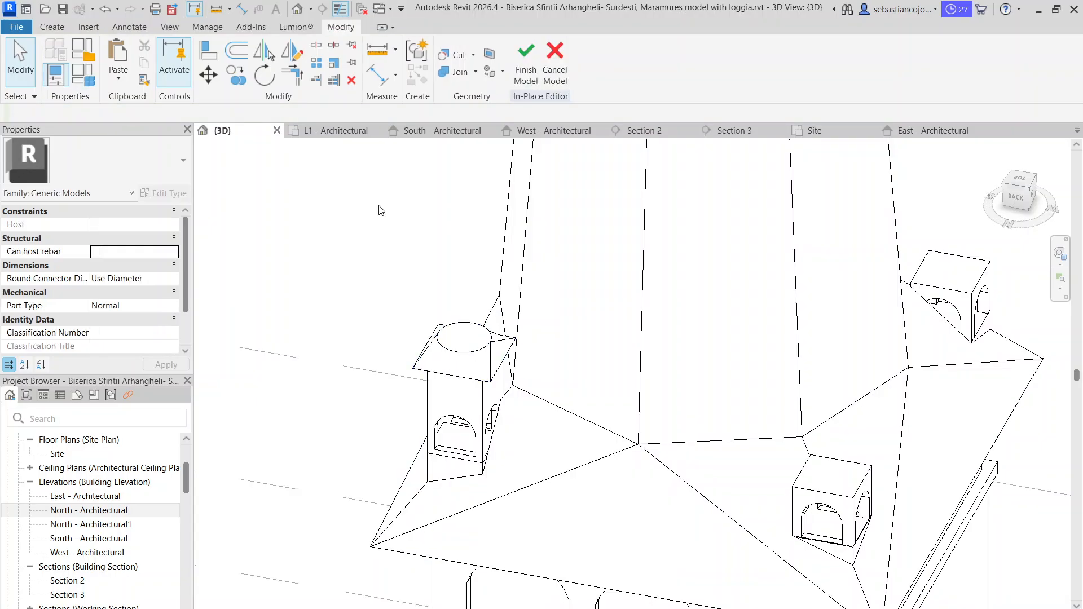
click(52, 26)
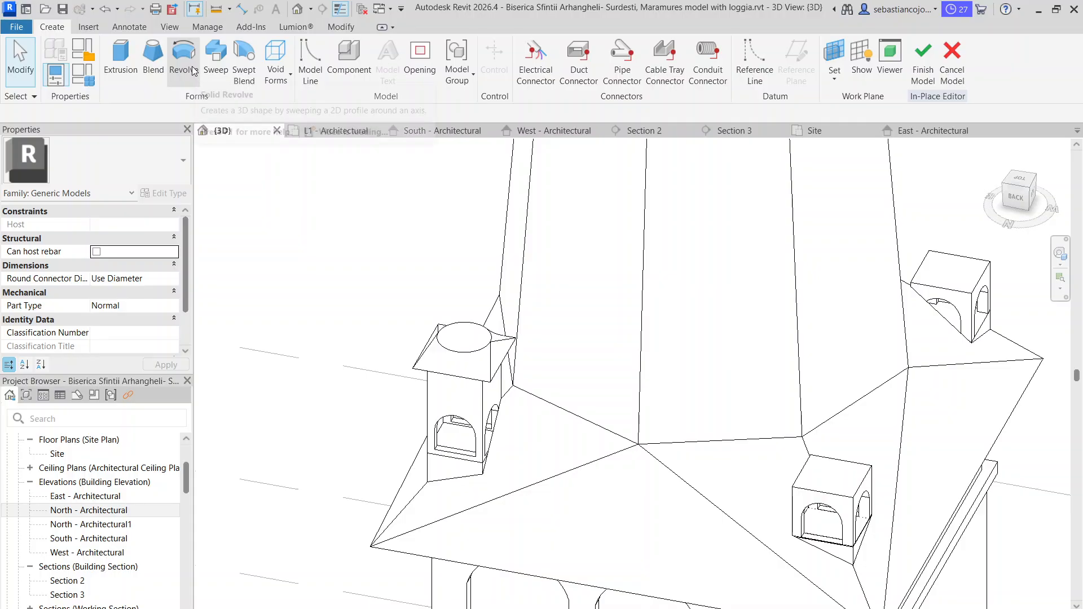
click(184, 62)
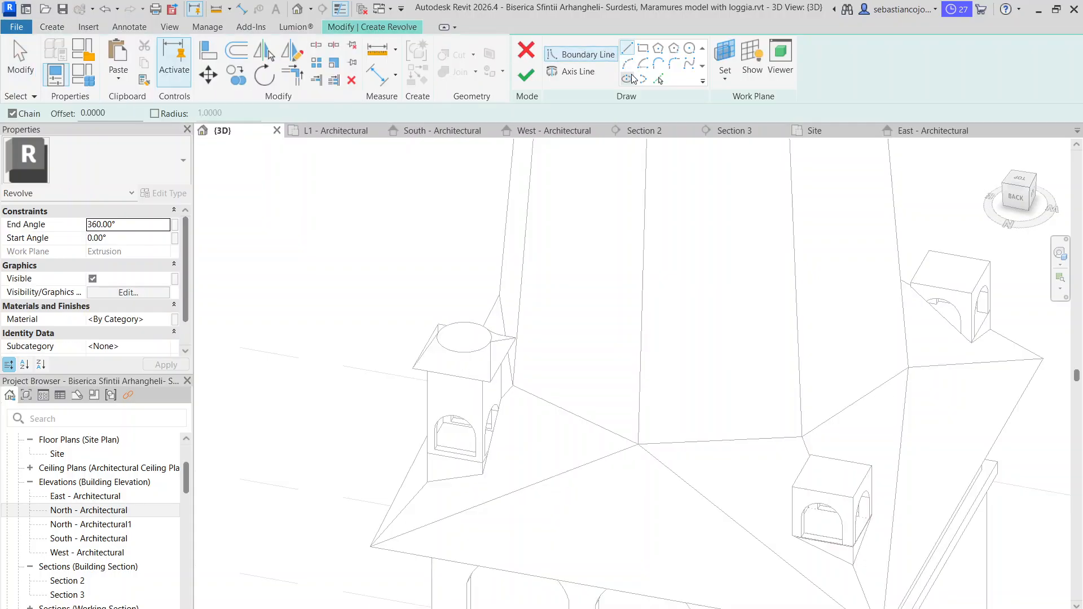
- Try to pick a work plane for the revolve around the turret roof's circular top
click(587, 70)
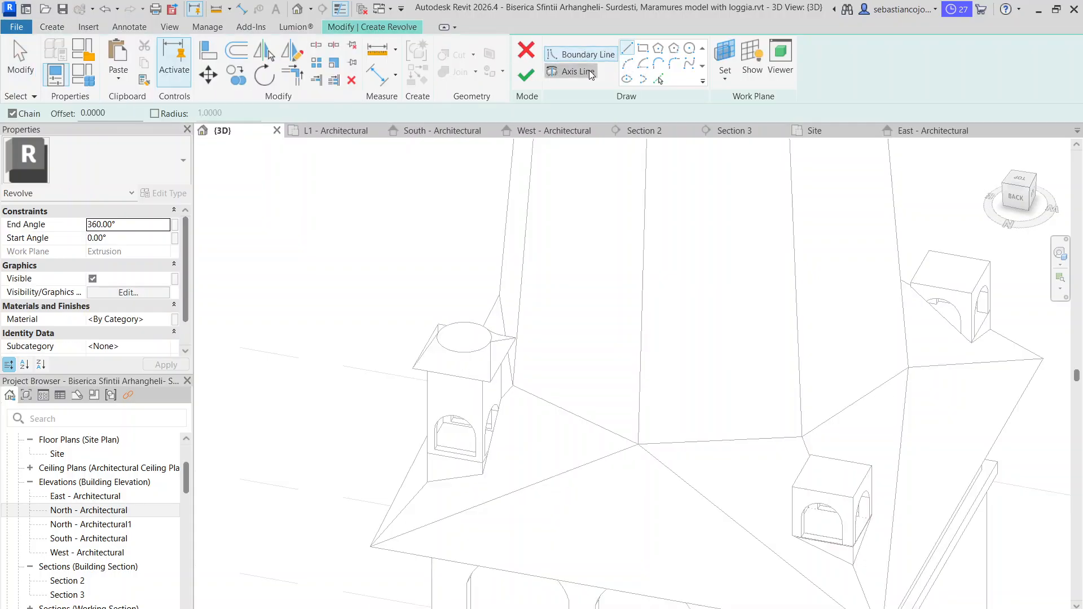
click(724, 80)
click(766, 130)
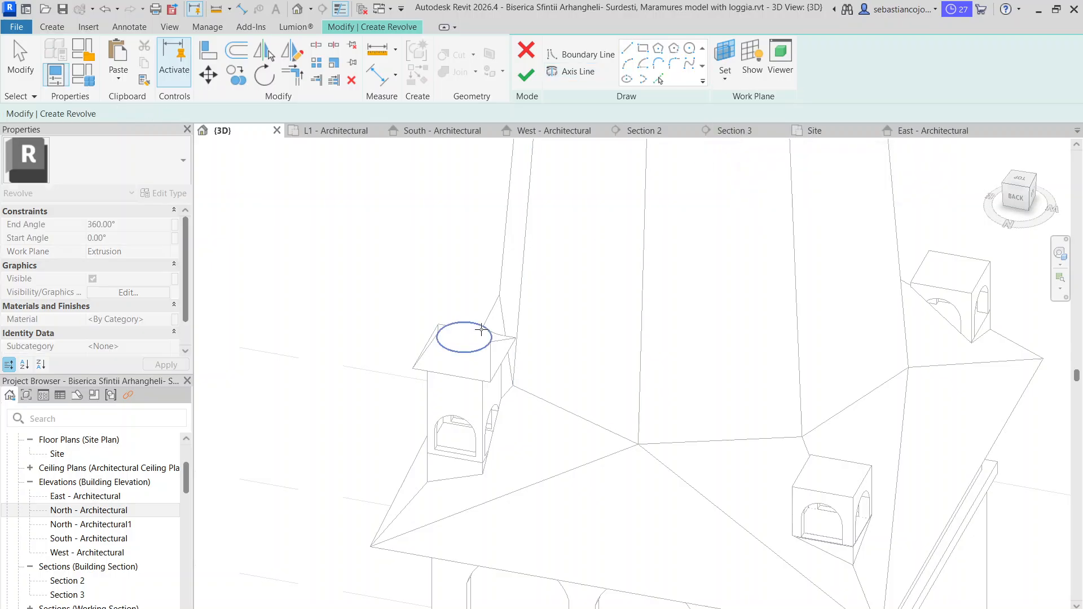
click(435, 338)
scroll(497, 350, down, 5)
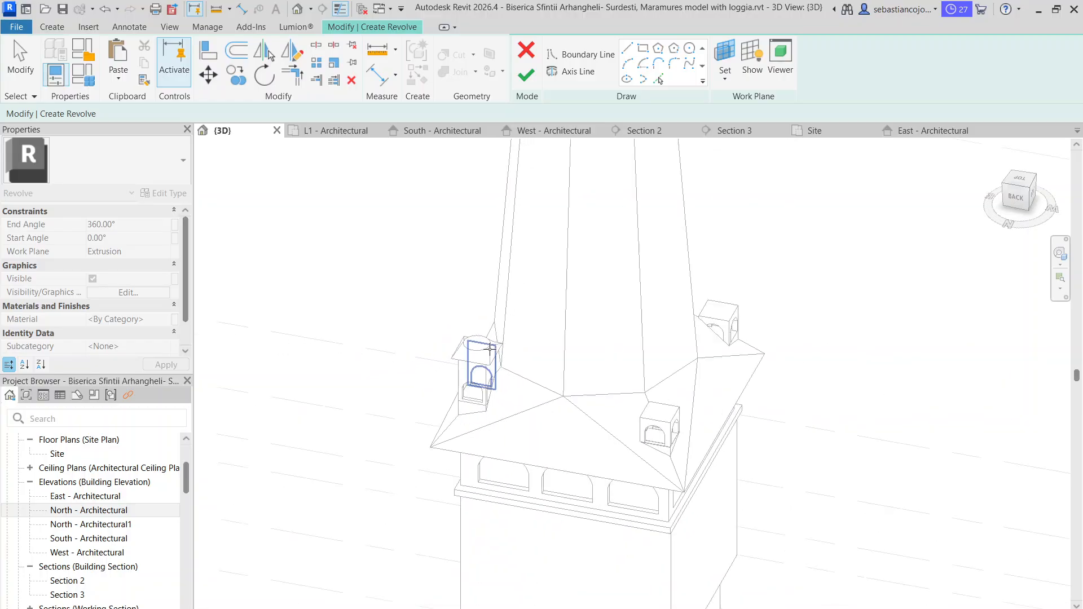
scroll(488, 382, up, 5)
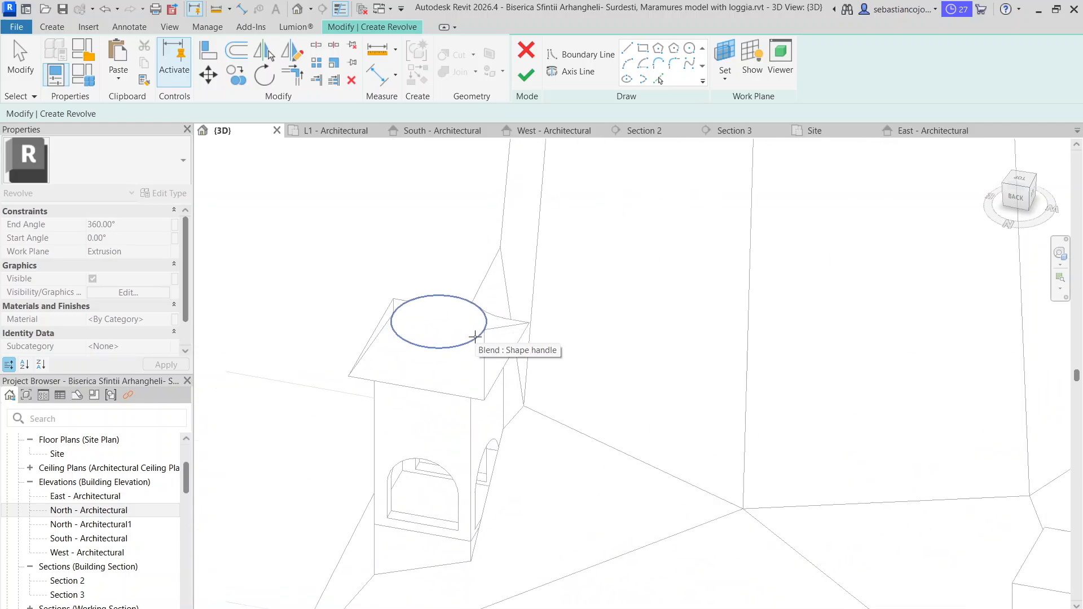
scroll(476, 337, down, 3)
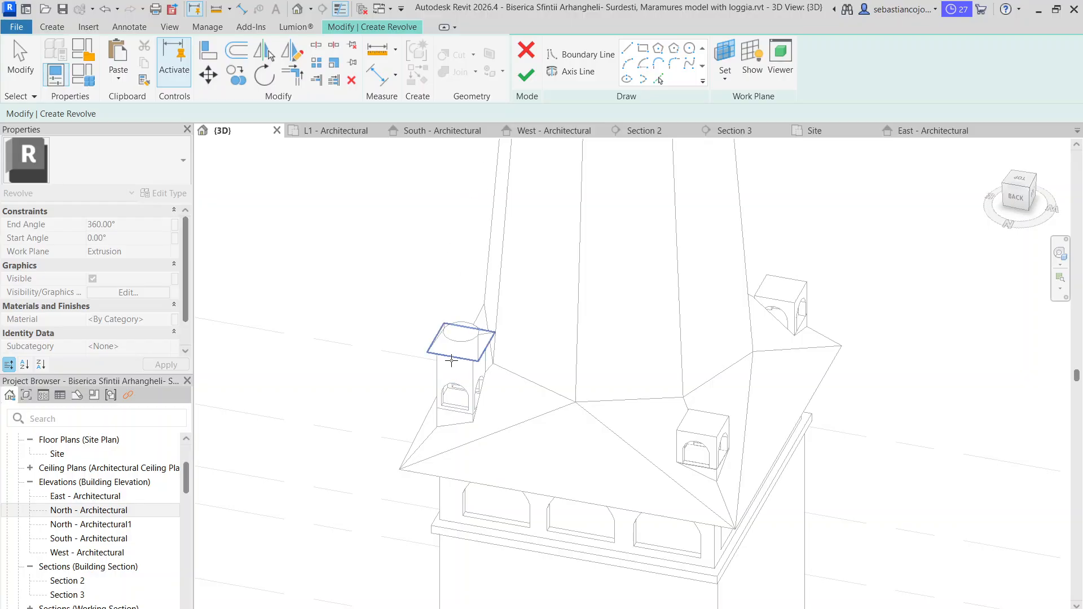
scroll(471, 336, up, 3)
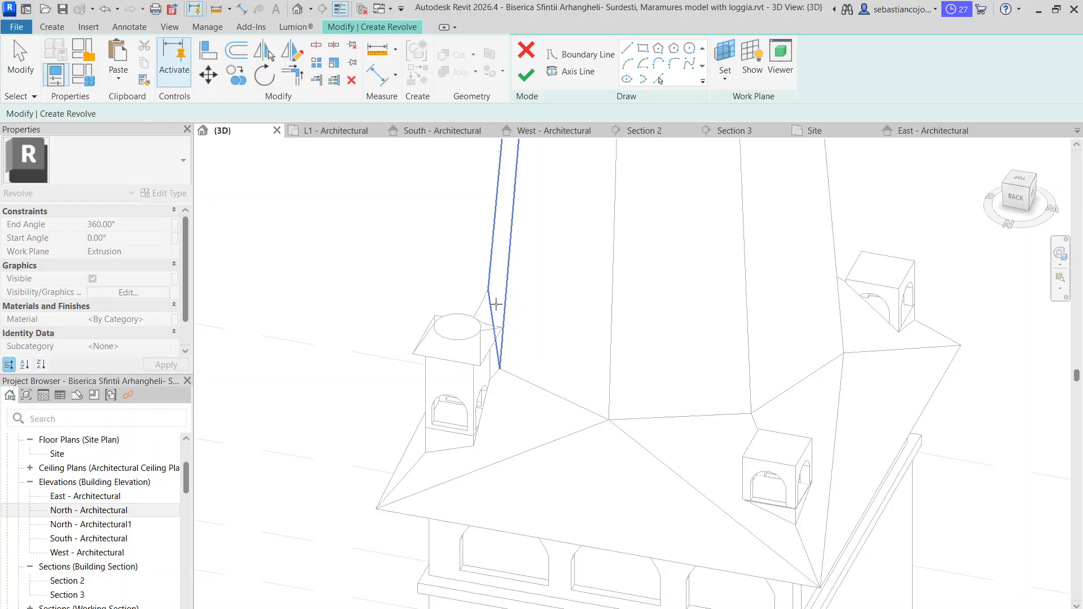
scroll(592, 276, down, 4)
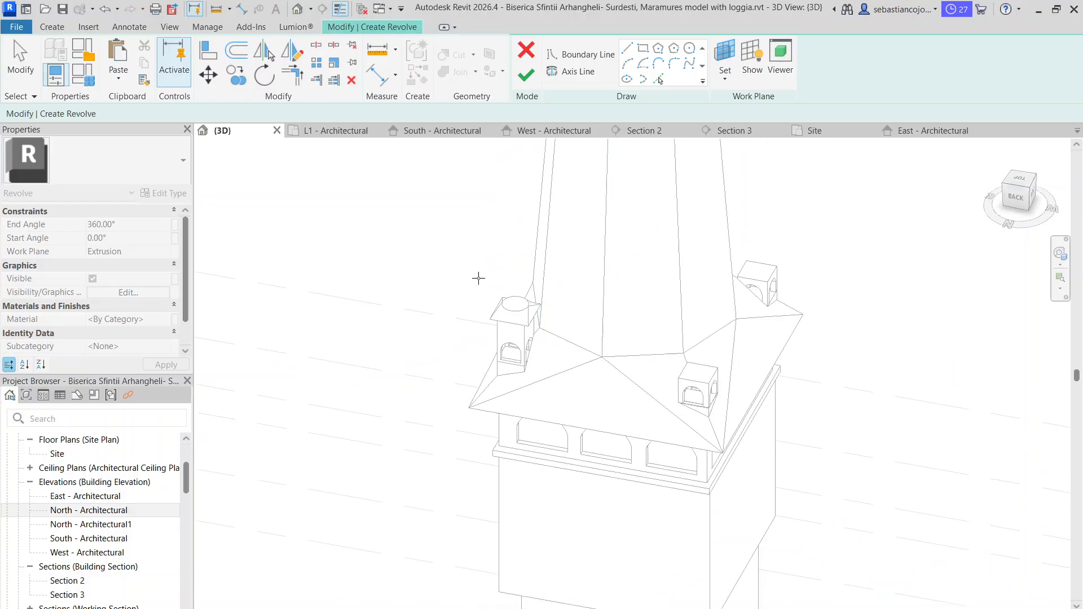
scroll(478, 279, up, 3)
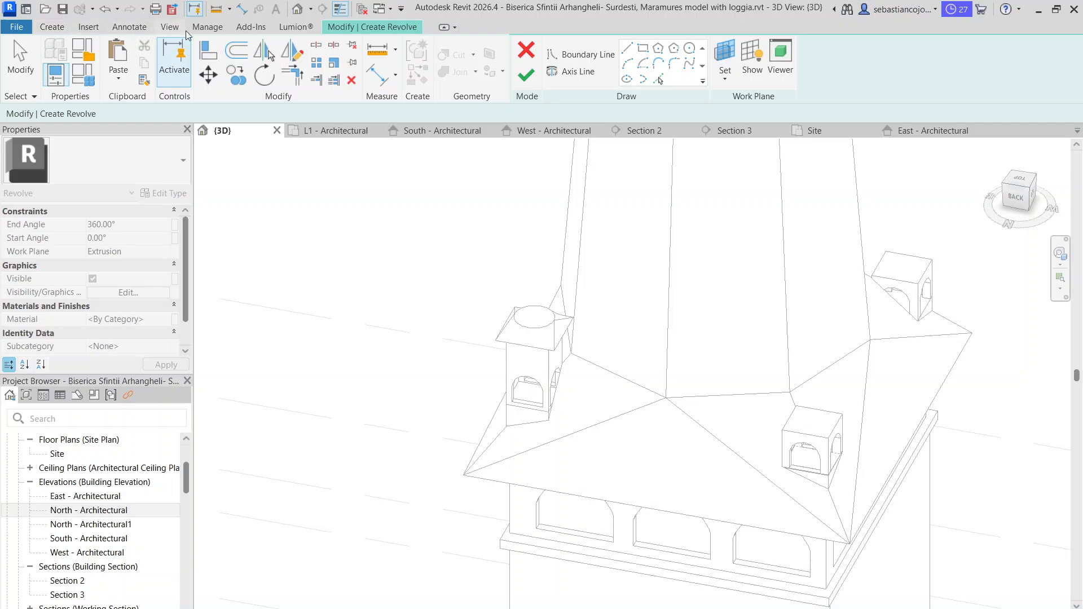
middle_drag(710, 365, 676, 354)
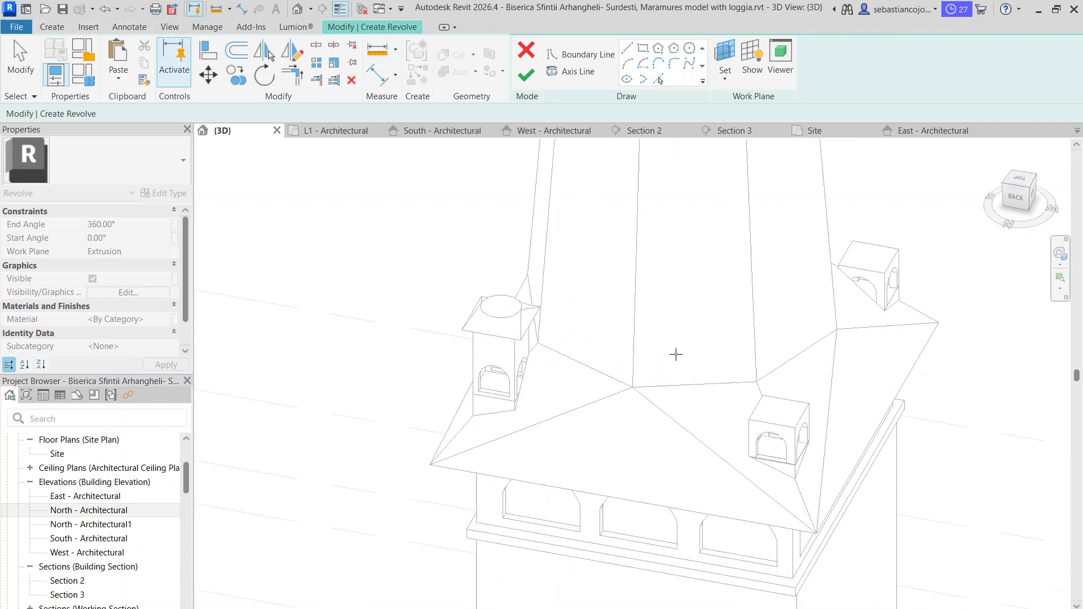
scroll(452, 344, up, 5)
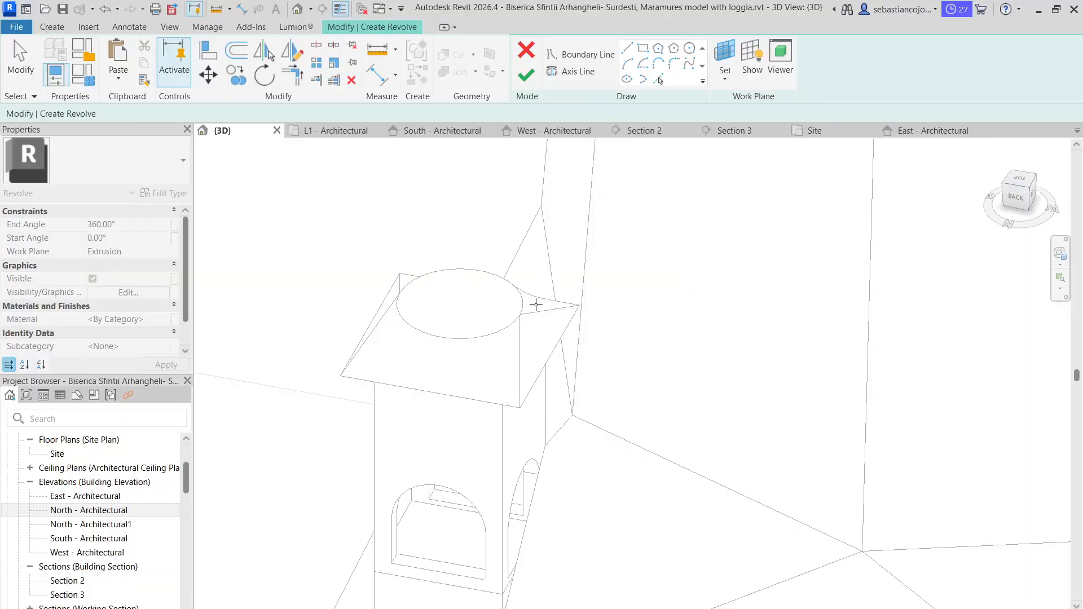
- Set the revolve's work plane to Grid : Roof
click(577, 76)
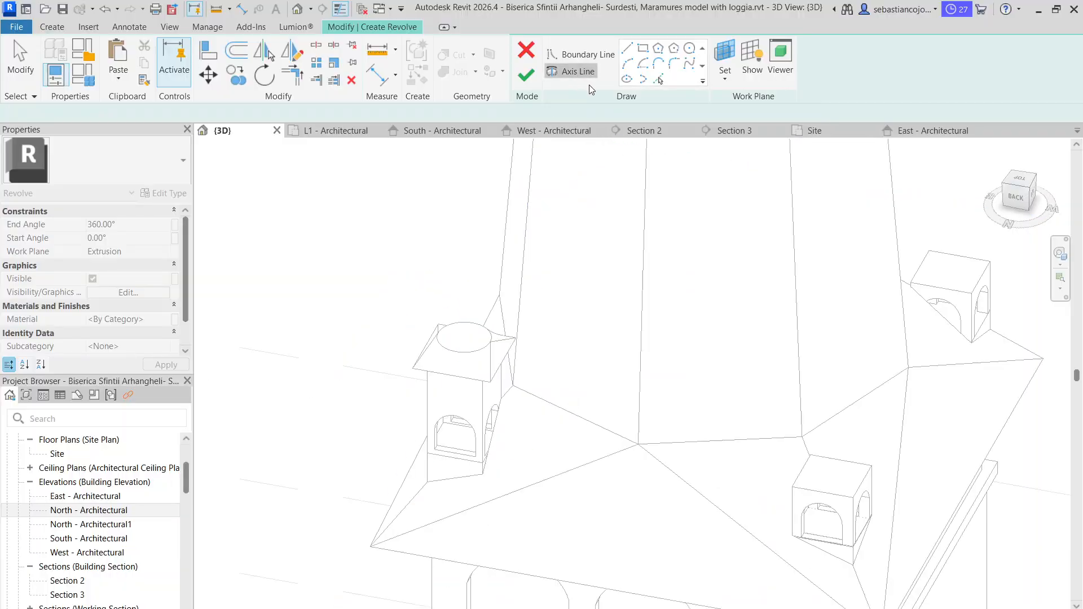
click(467, 342)
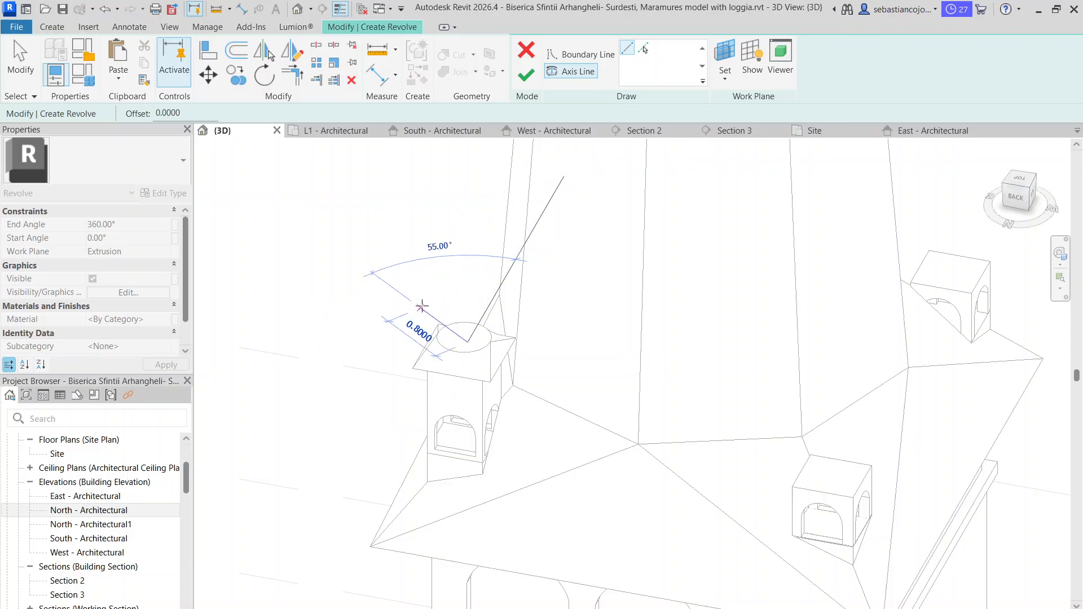
click(725, 77)
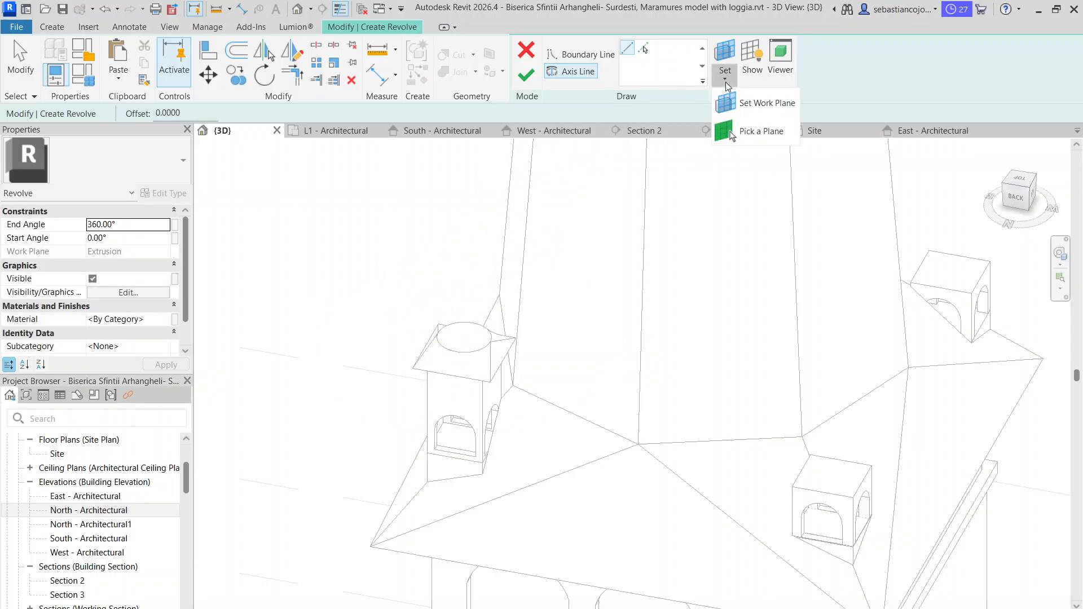
click(736, 110)
click(529, 327)
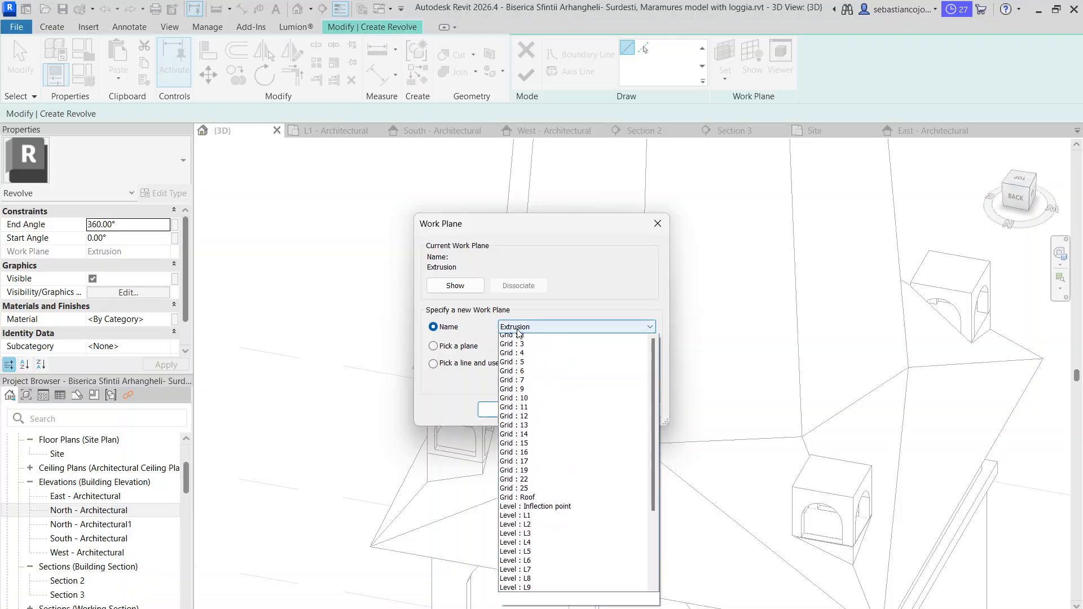
click(528, 487)
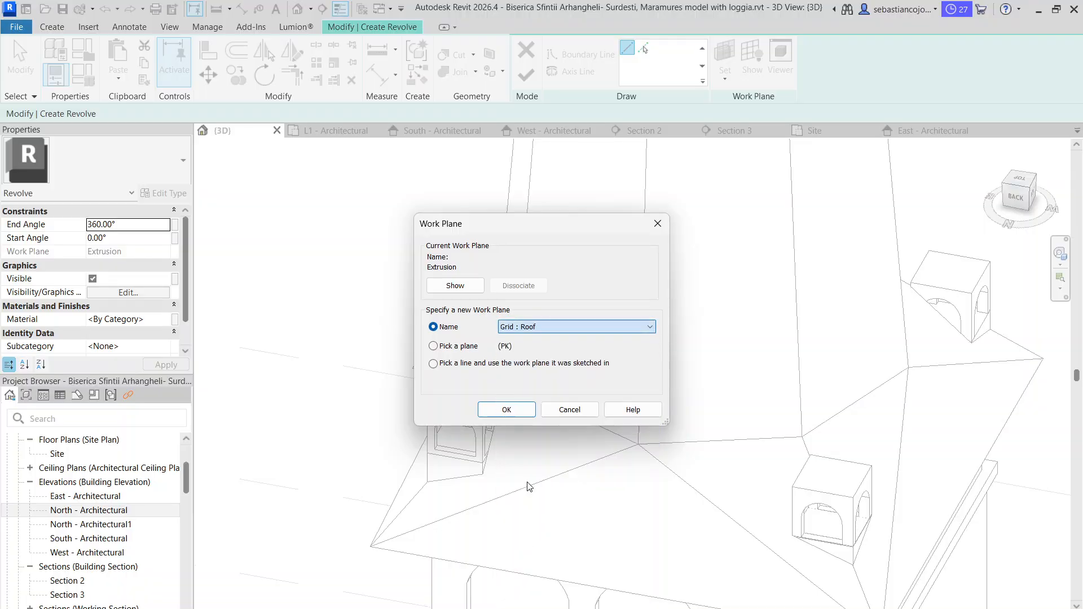
click(506, 409)
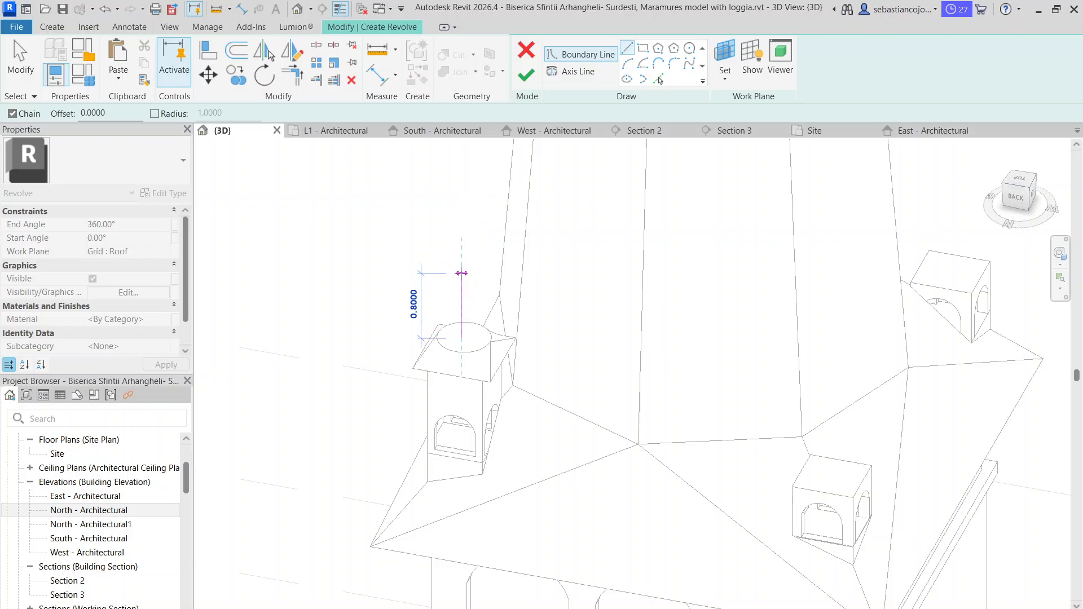
- Draw a vertical boundary line 0.8 long upward from the centre of the turret roof's circular top
click(462, 273)
key(Escape)
key(Escape)
- In the South elevation, stretch the vertical boundary line upward along the tower roof's edge and try to finish the revolve
scroll(489, 311, down, 5)
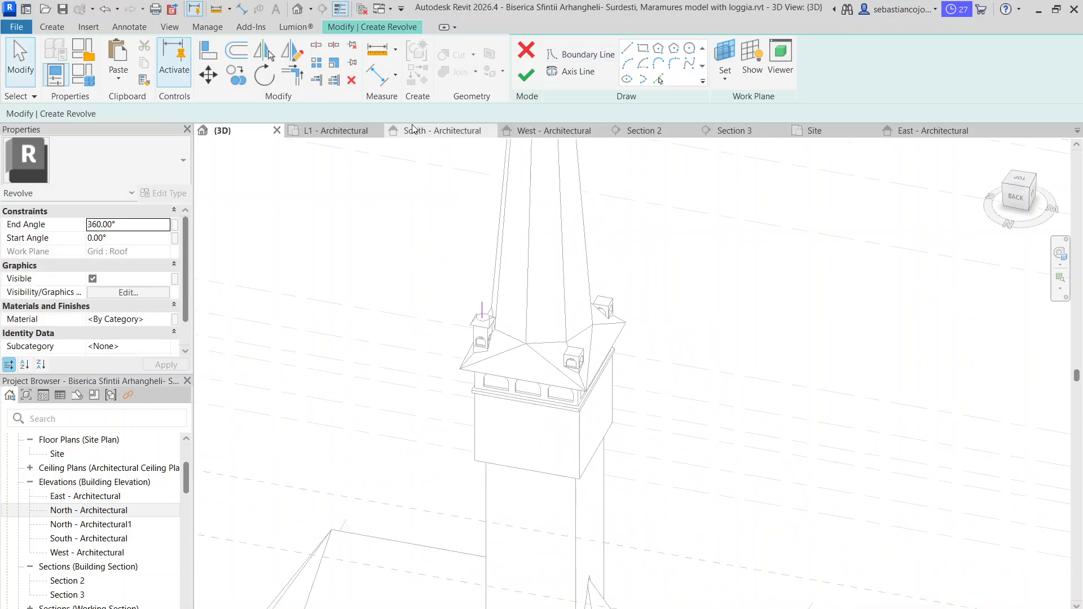
click(417, 130)
scroll(529, 295, up, 5)
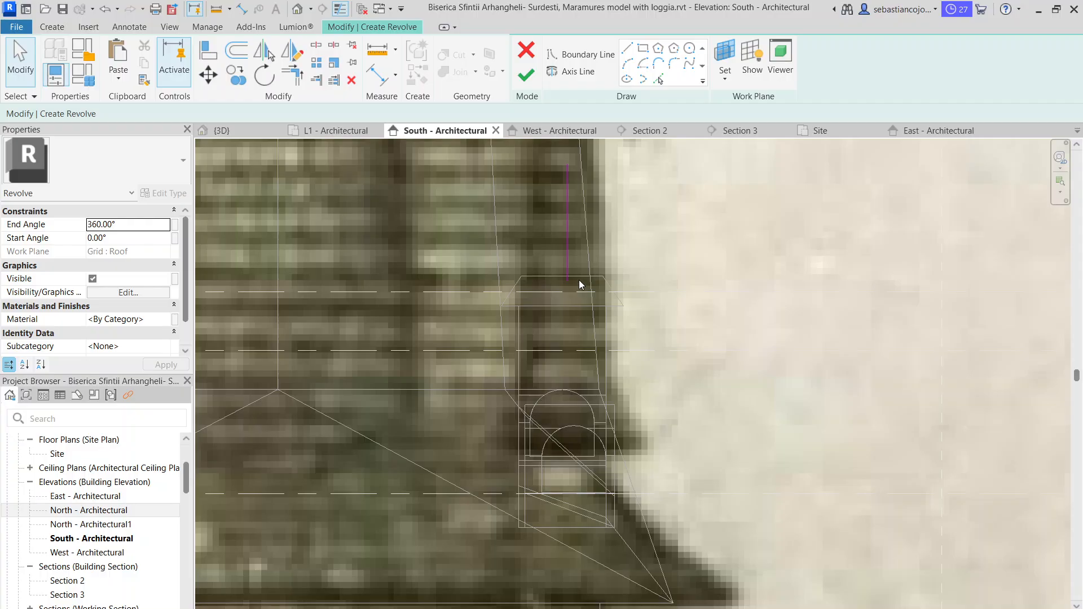
scroll(562, 251, up, 2)
click(563, 267)
scroll(563, 269, up, 3)
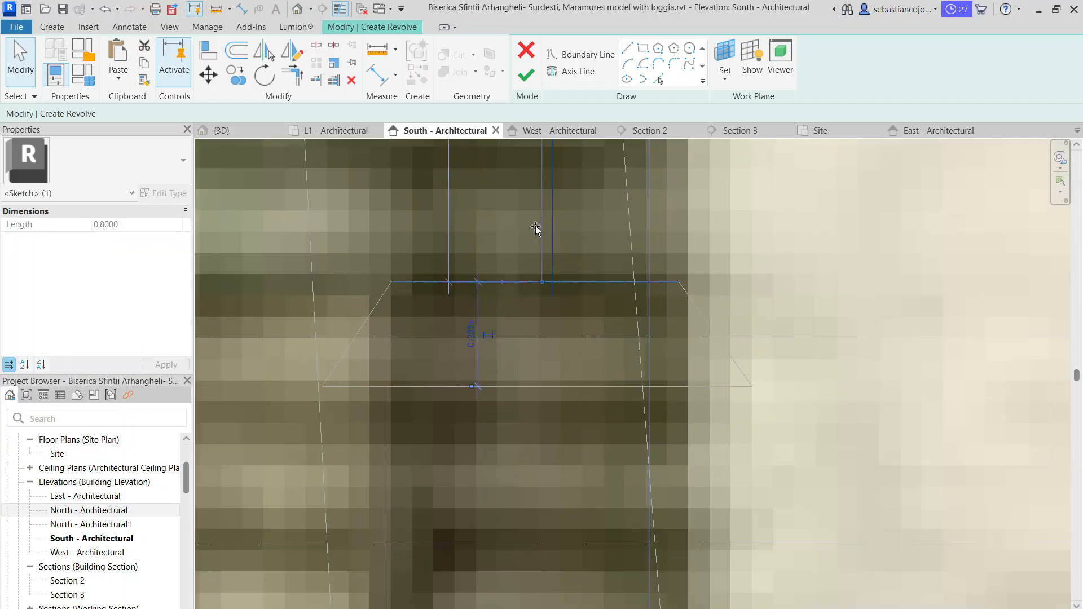
scroll(547, 292, down, 4)
click(547, 292)
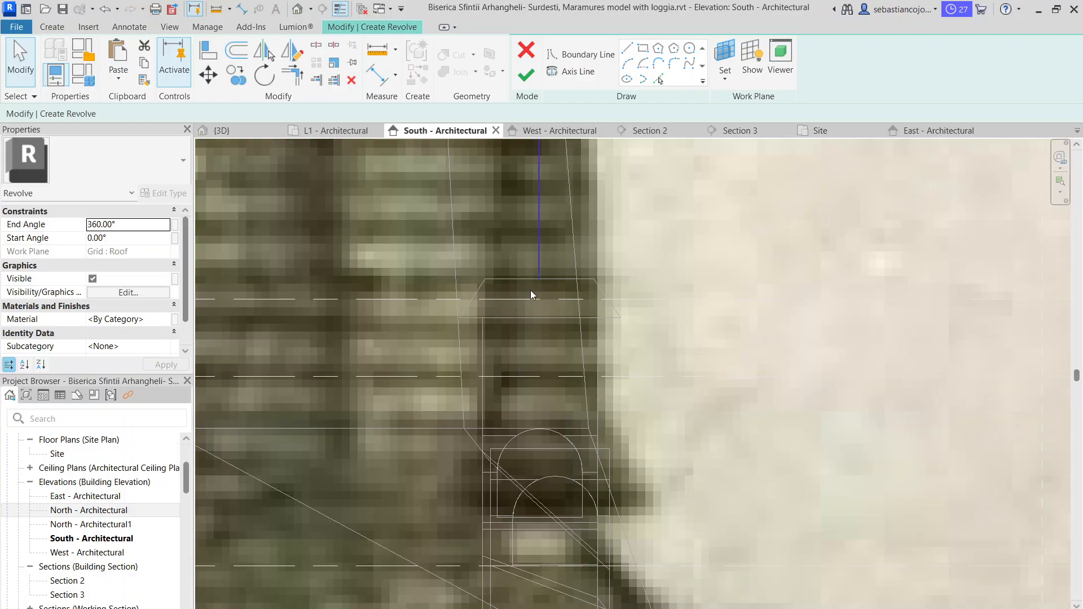
scroll(530, 293, down, 3)
scroll(564, 265, up, 2)
scroll(564, 270, down, 2)
click(532, 335)
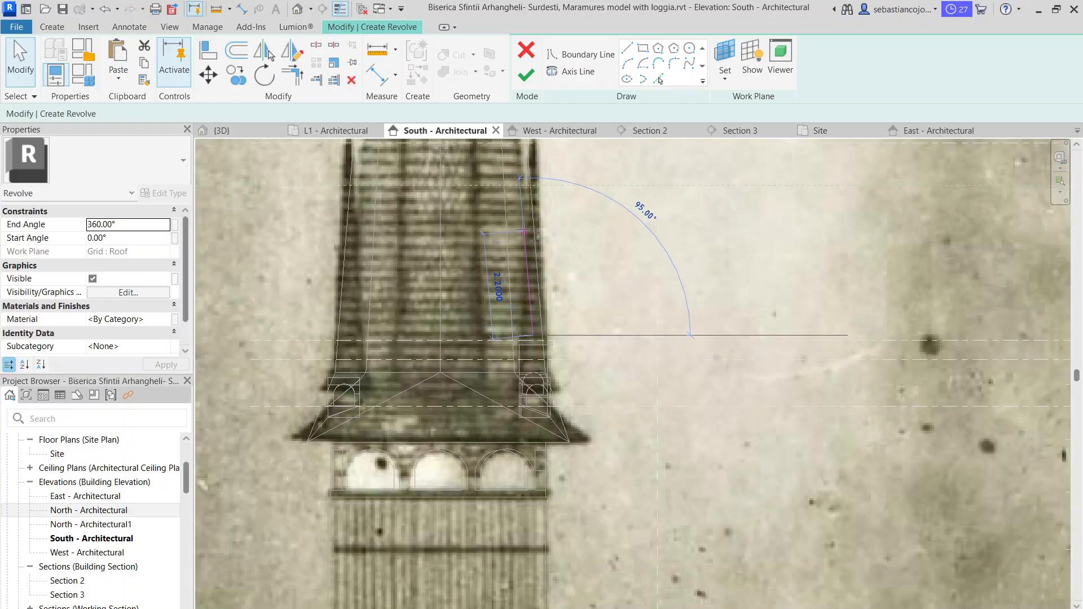
click(533, 192)
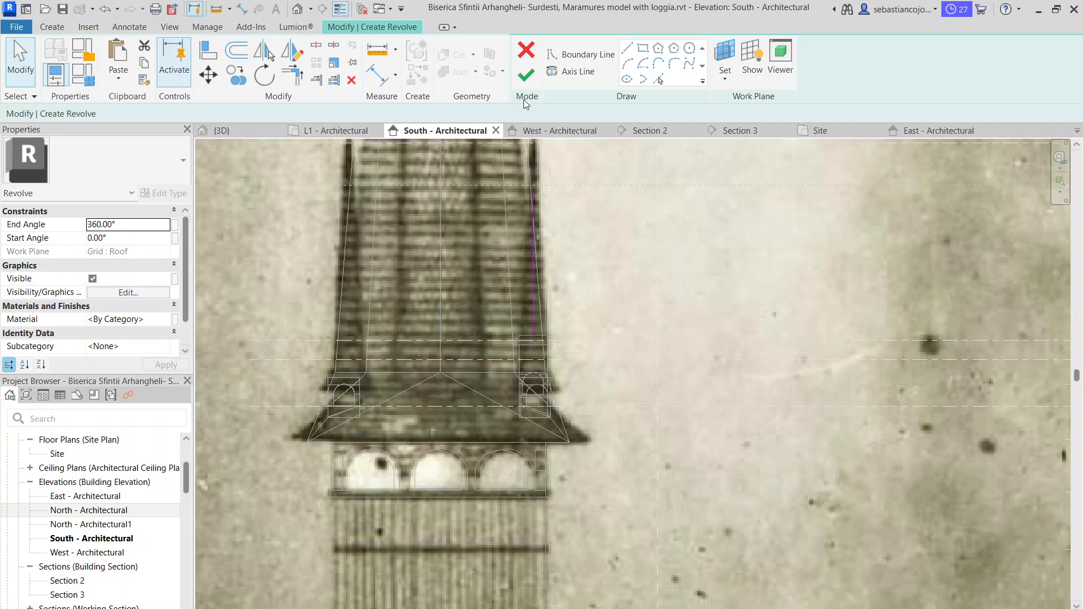
click(525, 78)
- In the South elevation, draw a vertical axis line for the revolve above the turret roof and move it onto the turret's centre
click(567, 74)
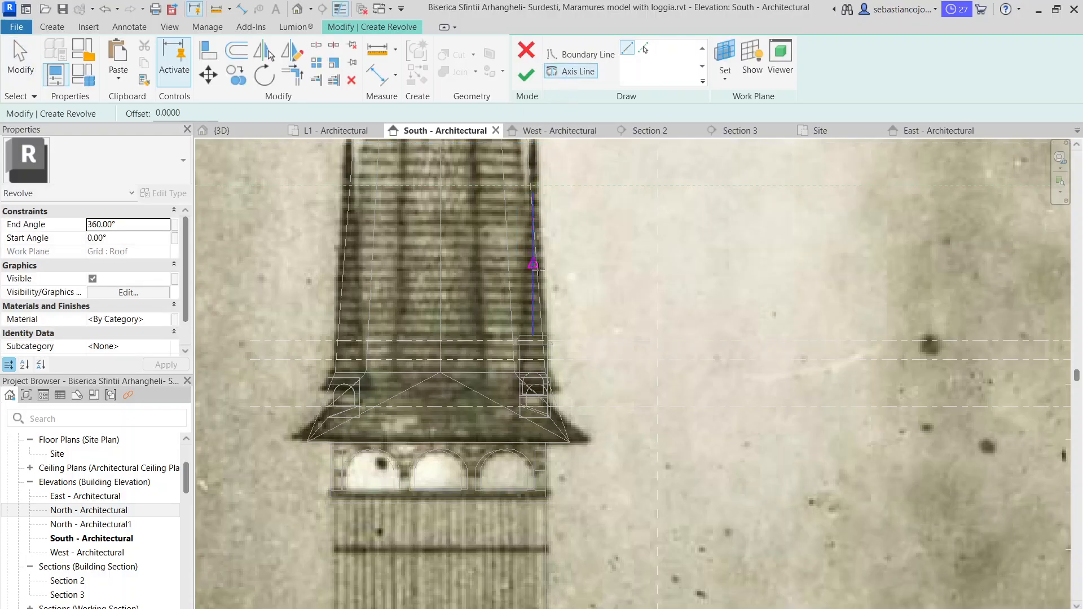
scroll(533, 265, up, 3)
click(542, 336)
scroll(551, 226, up, 2)
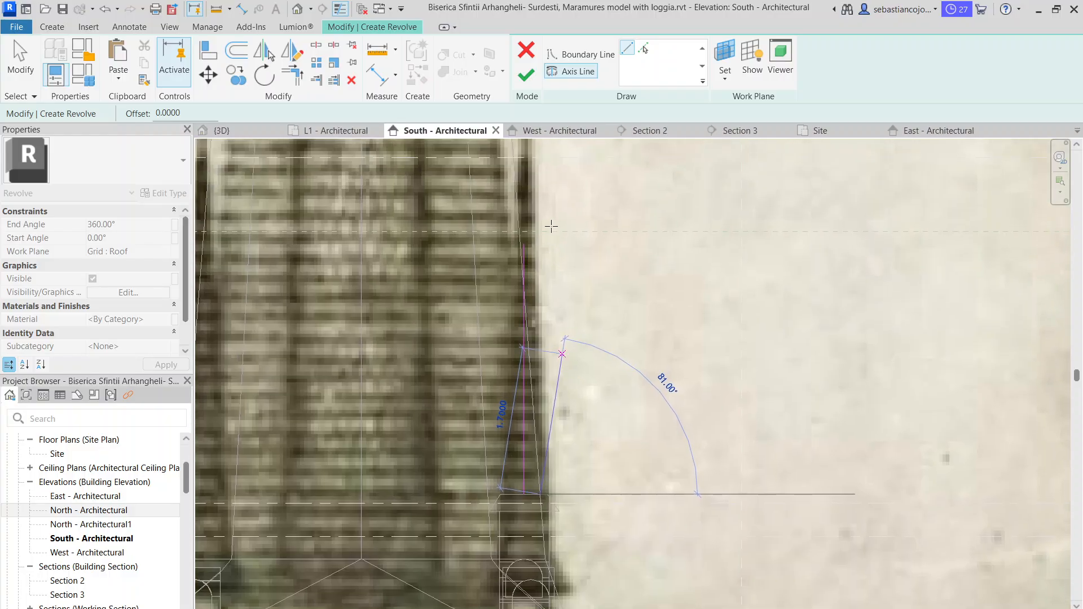
click(540, 236)
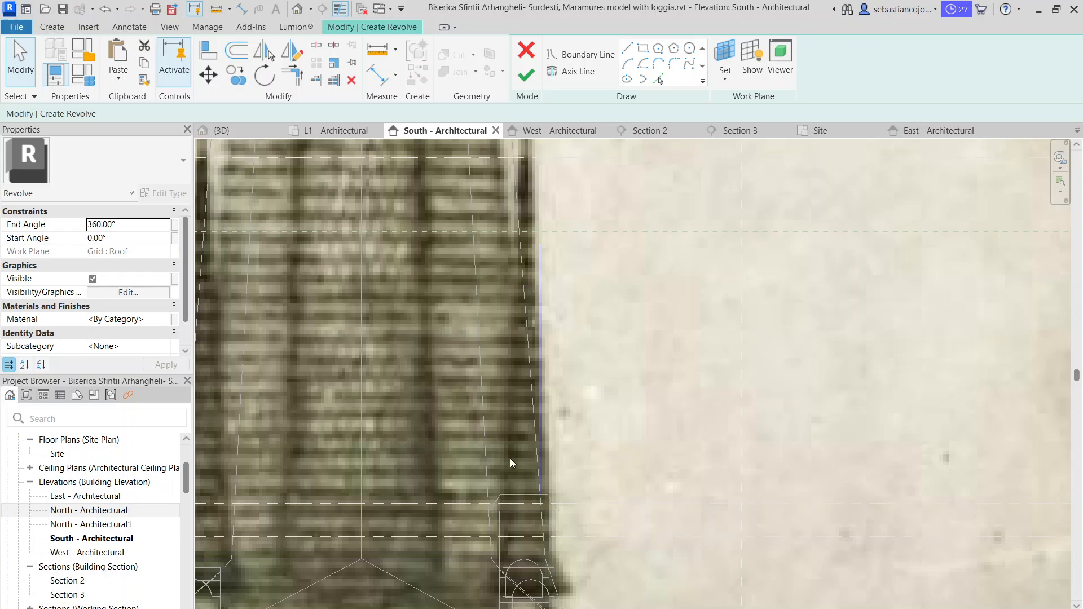
scroll(514, 468, up, 3)
click(564, 473)
drag(561, 482, 535, 482)
- Draw a sloping boundary line from the axis line's upper end to the edge of the turret roof's flat top and try to finish the revolve
scroll(557, 371, down, 2)
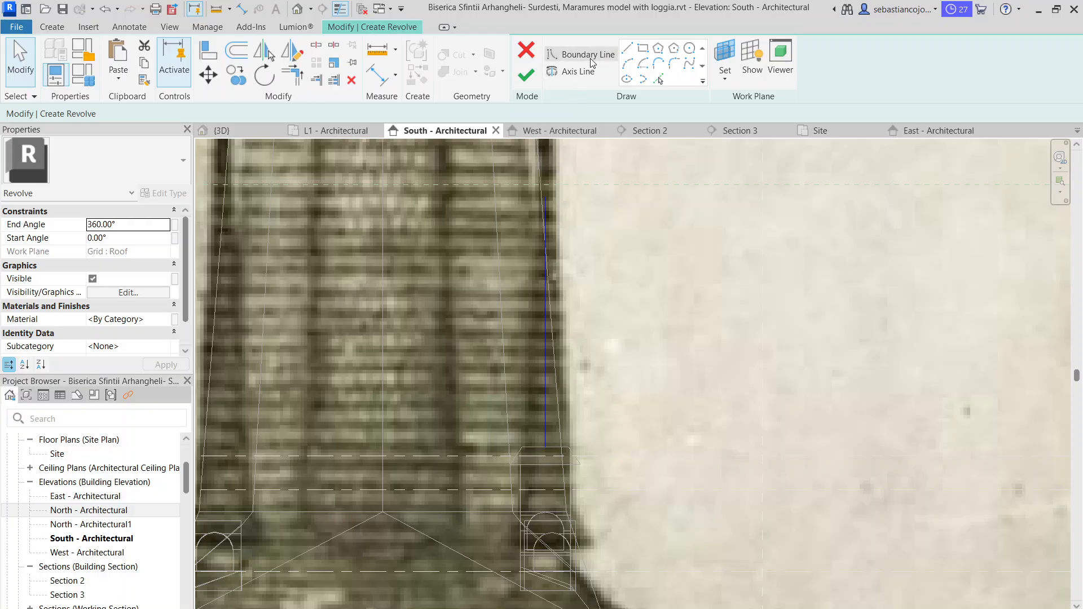
click(545, 197)
scroll(519, 448, up, 2)
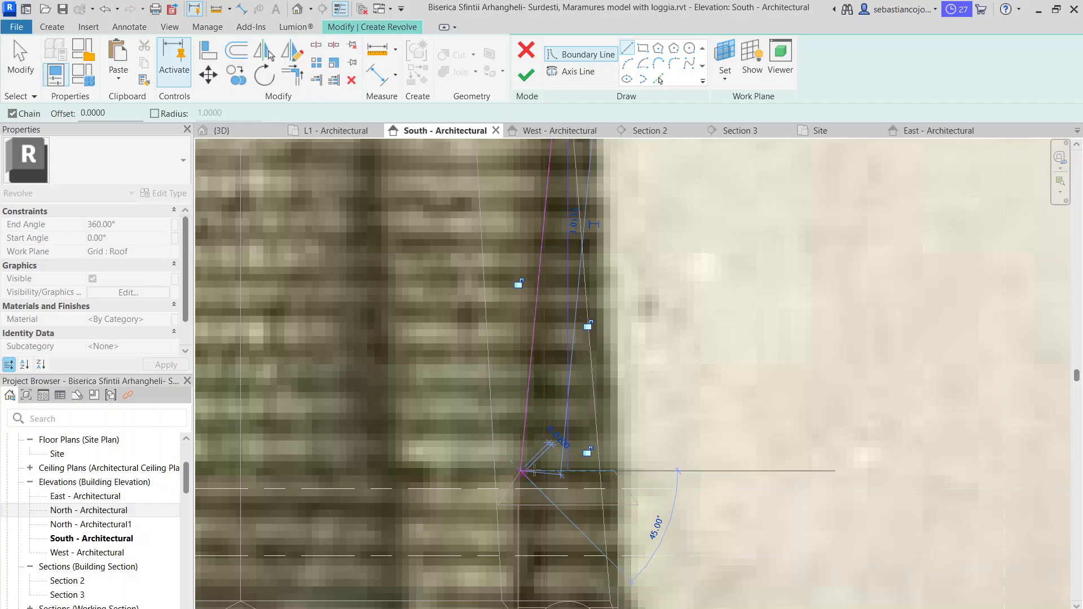
scroll(583, 312, down, 3)
key(Escape)
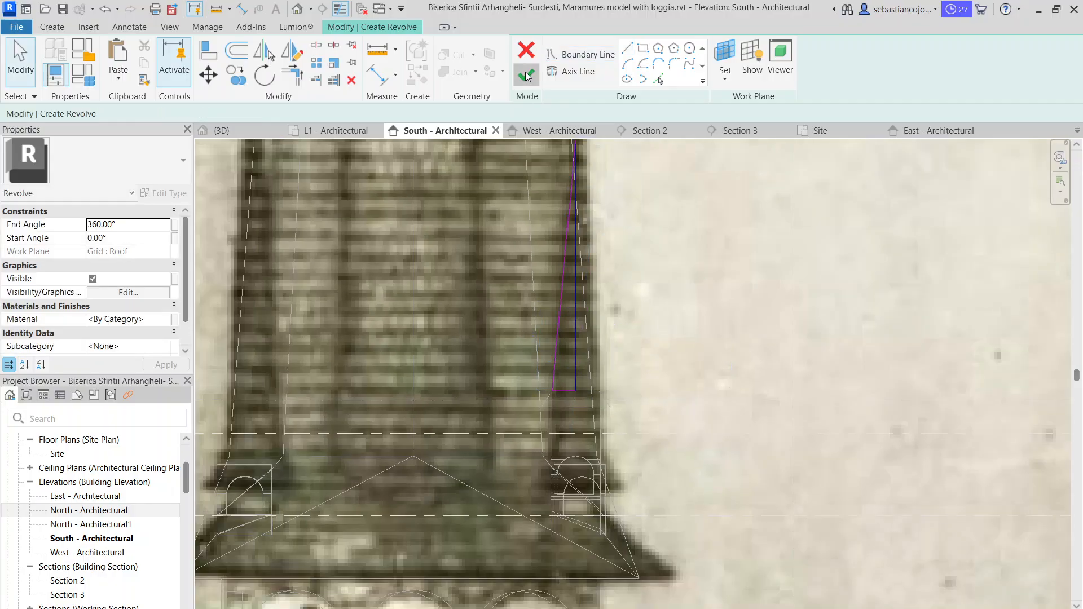
click(526, 75)
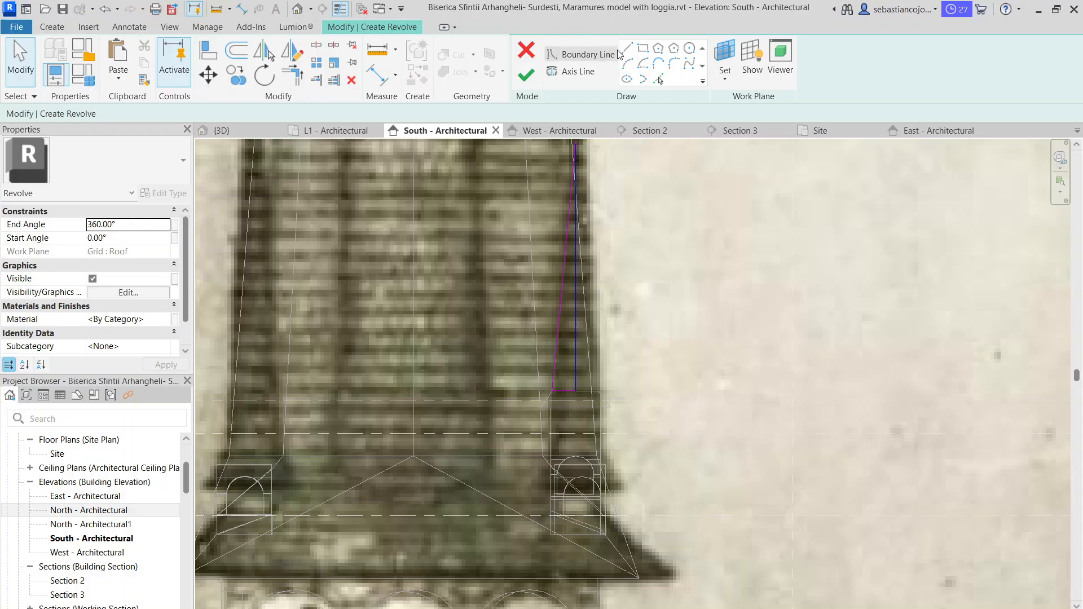
- Close the triangular profile with a base line and a vertical line along the axis, and finish the 360° revolve
click(575, 391)
middle_drag(576, 158, 581, 225)
click(579, 209)
key(Escape)
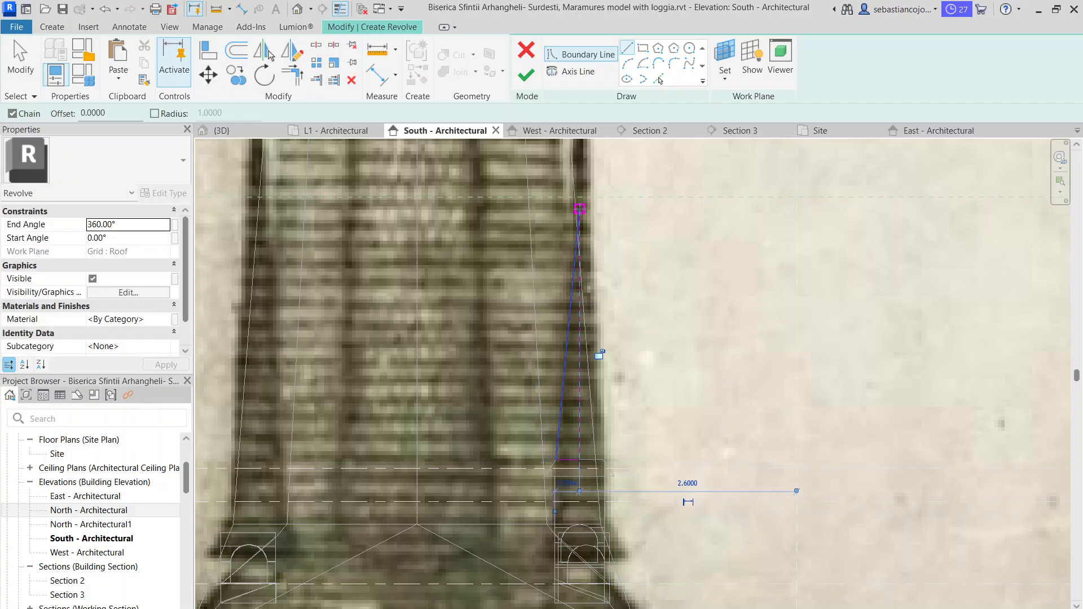
click(529, 83)
scroll(617, 282, down, 1)
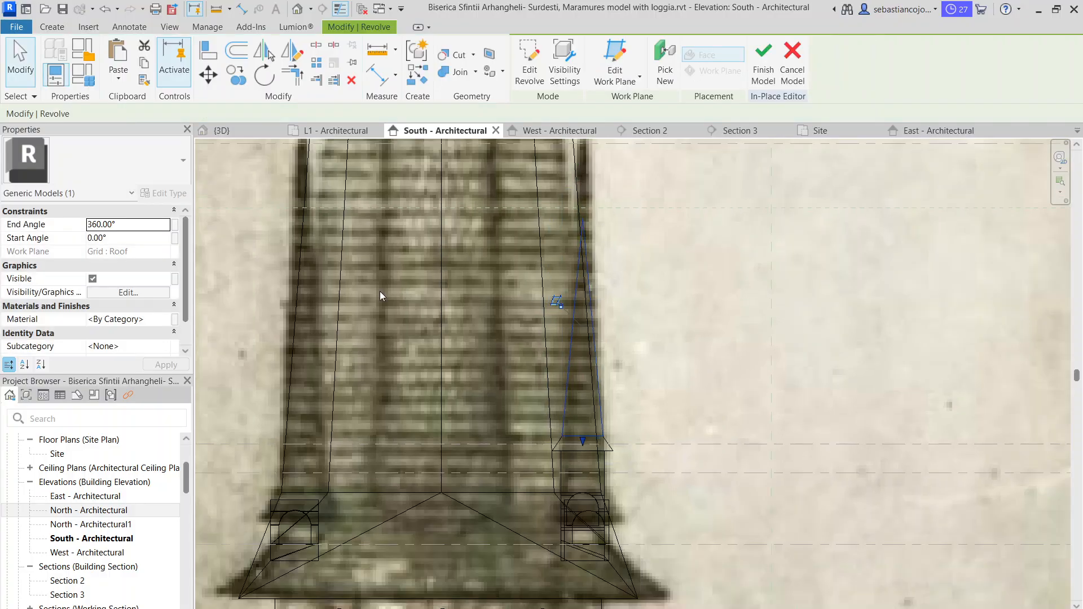
- Examine the revolved cone and the turret beneath it from several angles in the 3D view
click(222, 130)
click(382, 213)
scroll(537, 366, up, 4)
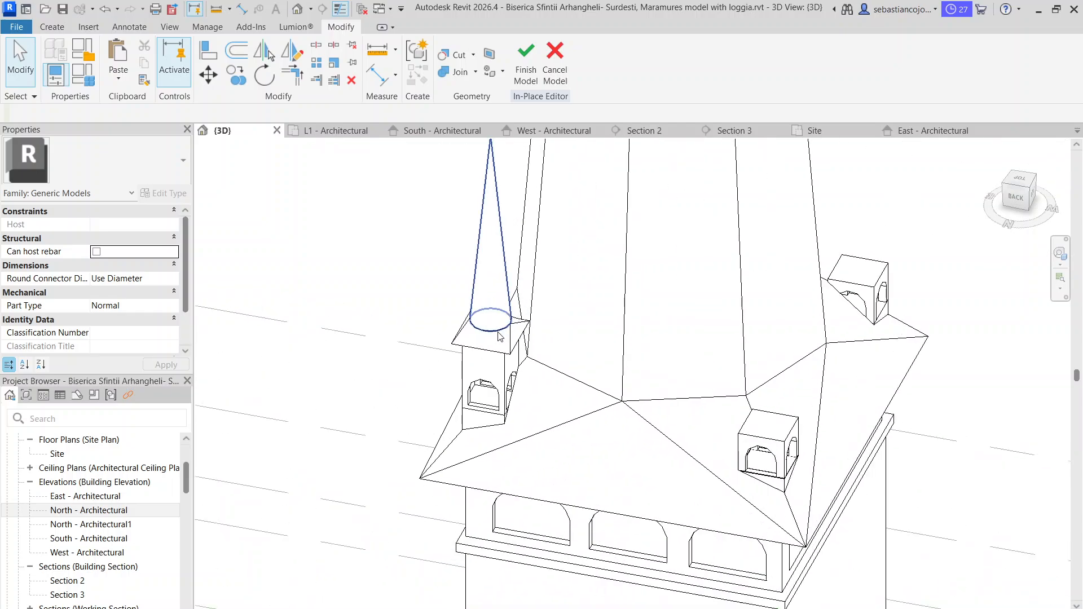
scroll(537, 366, down, 5)
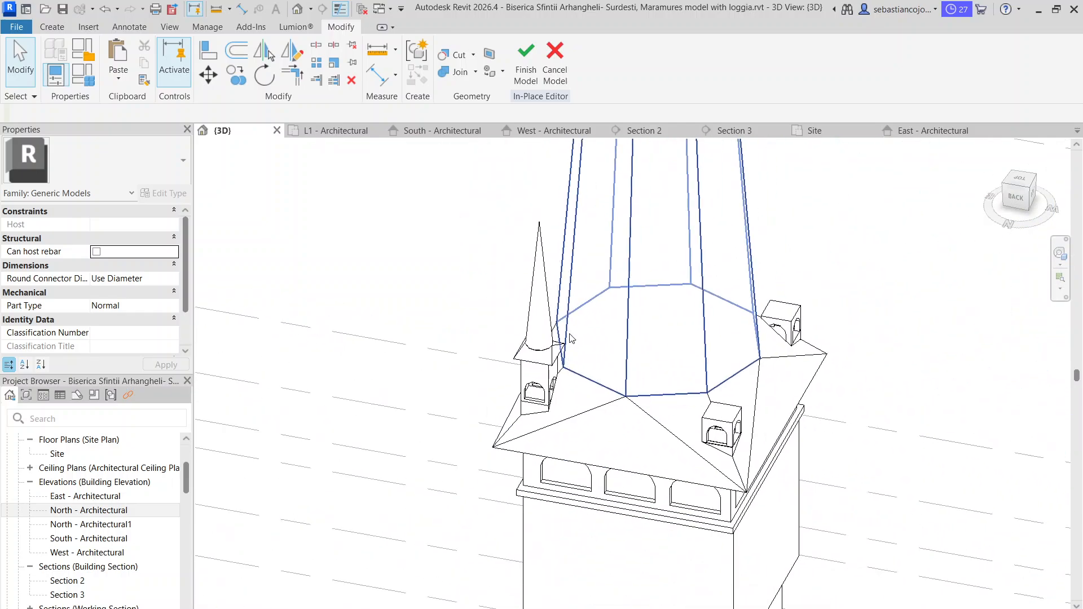
shift+middle_drag(546, 382, 513, 239)
scroll(513, 238, up, 5)
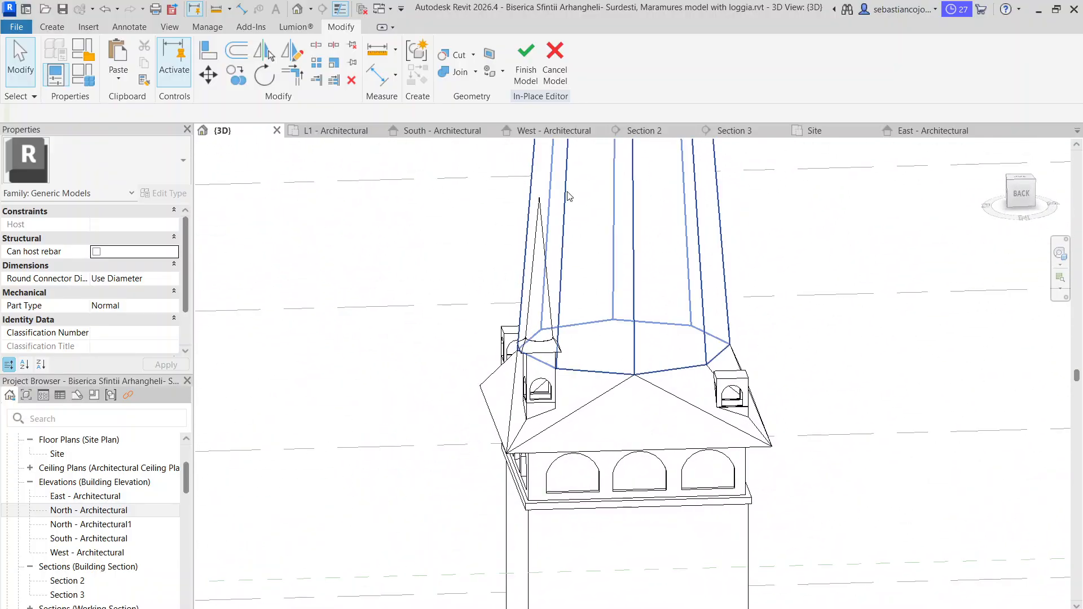
scroll(518, 197, down, 6)
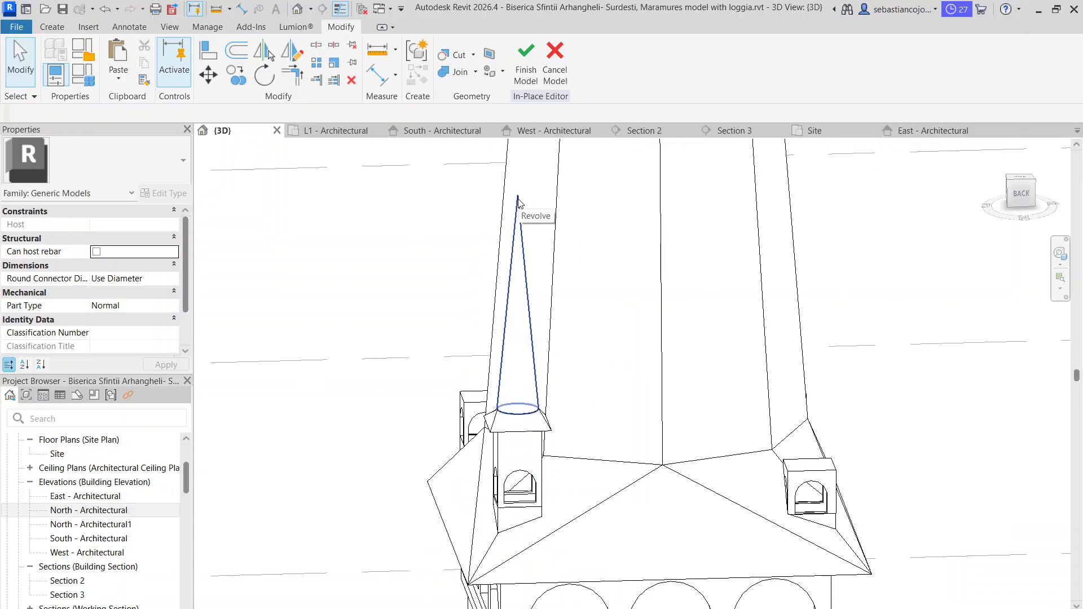
shift+middle_drag(536, 354, 488, 407)
scroll(515, 312, up, 6)
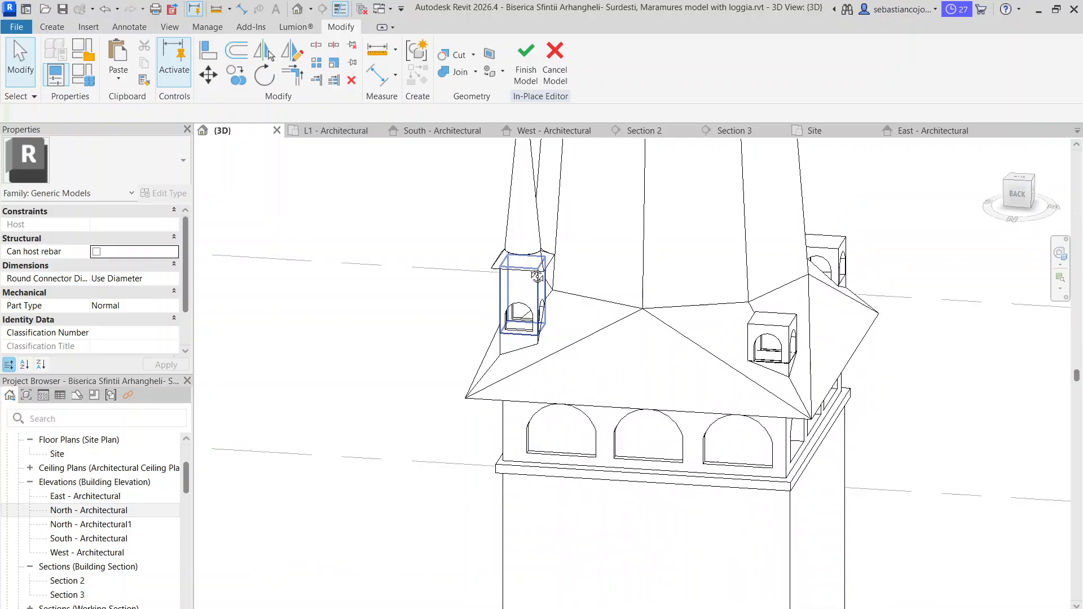
scroll(515, 316, up, 2)
scroll(531, 338, down, 4)
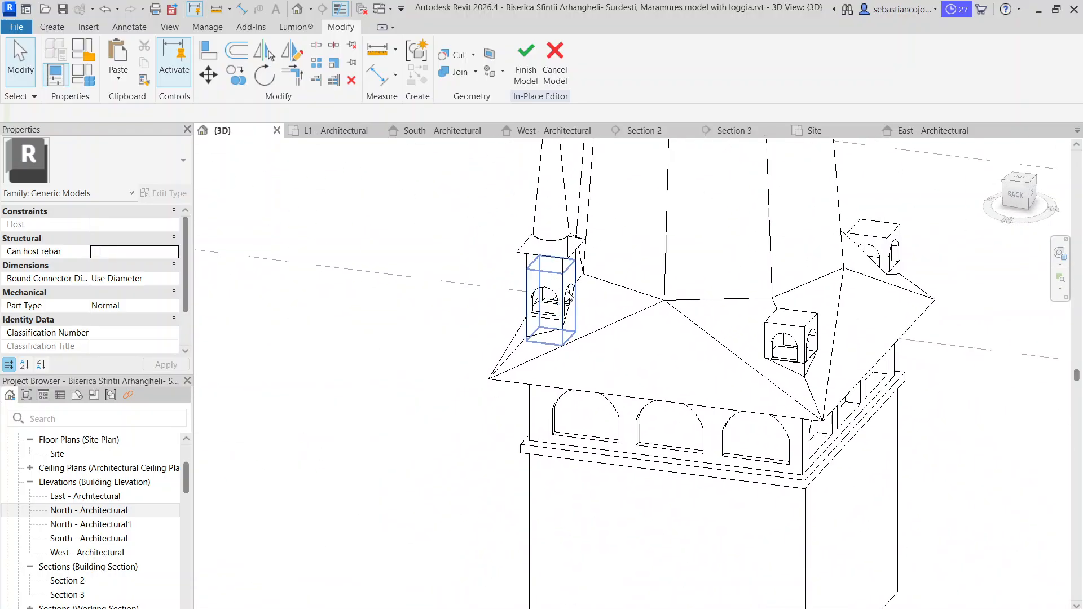
shift+middle_drag(532, 338, 585, 310)
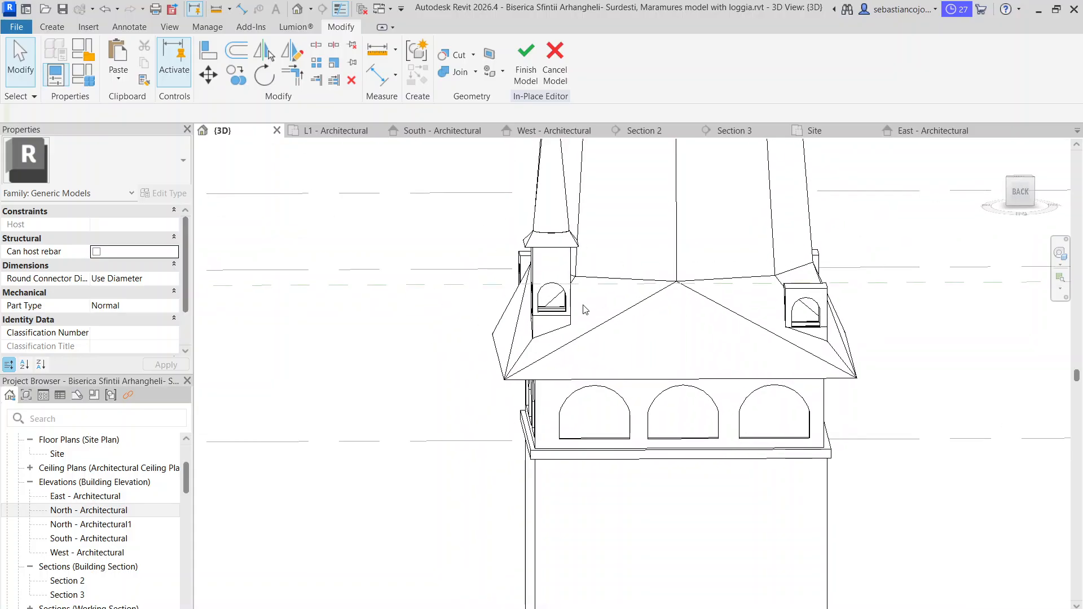
- Viewing the model from the back, move the turret's arched void extrusion up to just below the turret roof
click(1020, 194)
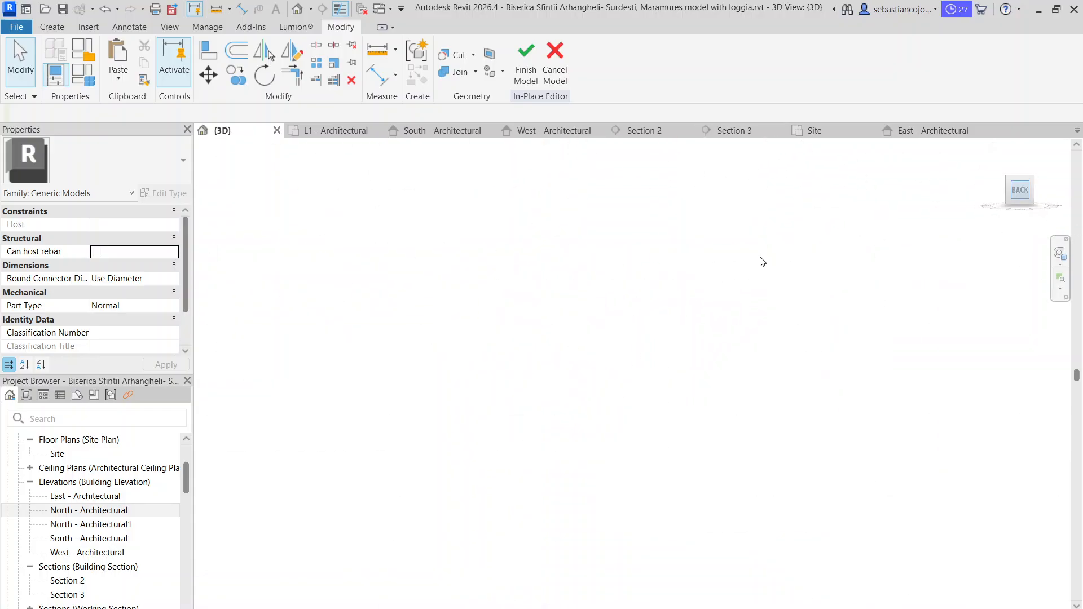
scroll(770, 401, up, 4)
scroll(770, 400, up, 5)
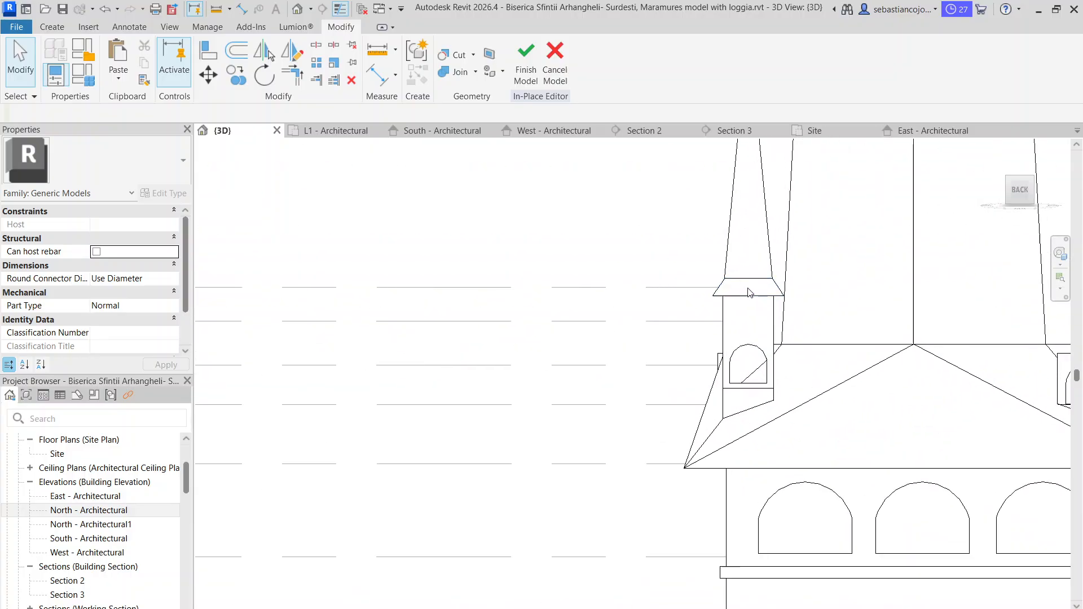
click(761, 357)
drag(762, 357, 764, 274)
scroll(764, 274, down, 3)
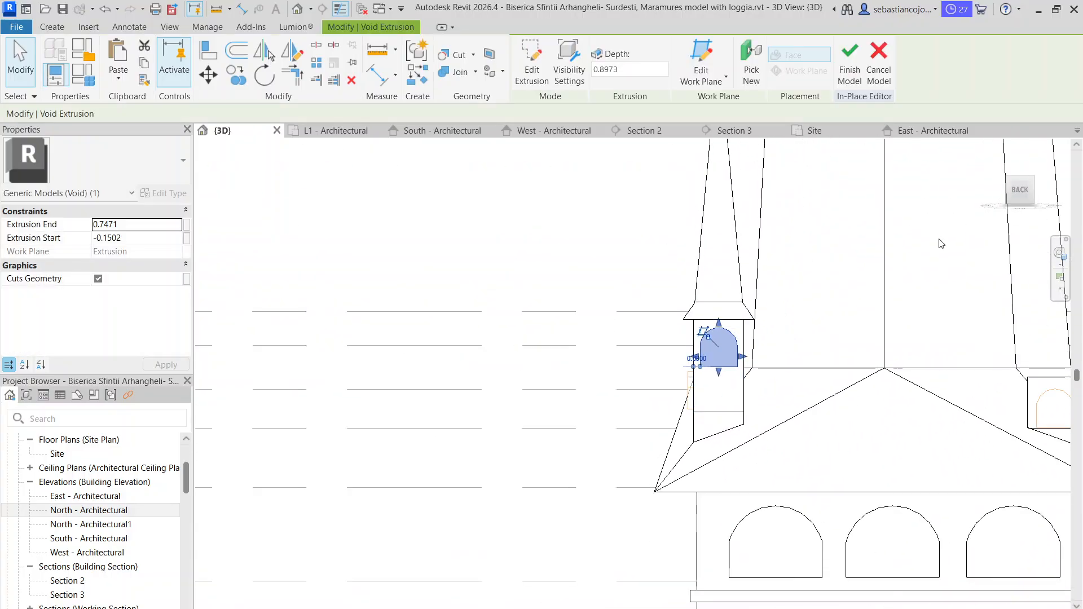
- Viewing the model from the right, move the turret's other arched void extrusion up to just below the turret roof
click(1003, 193)
scroll(657, 336, down, 5)
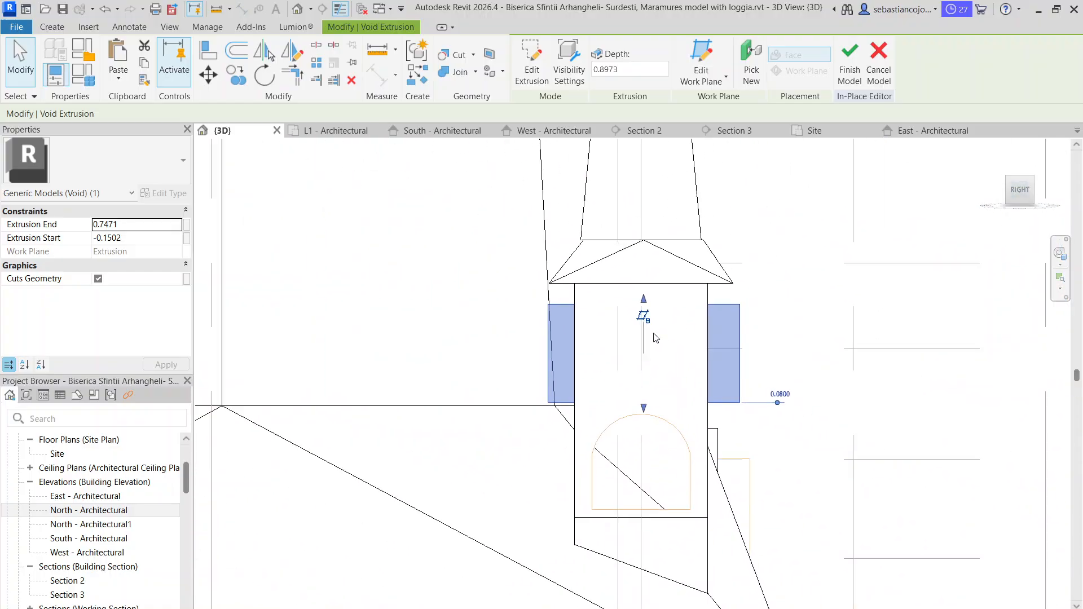
click(670, 422)
drag(670, 422, 677, 345)
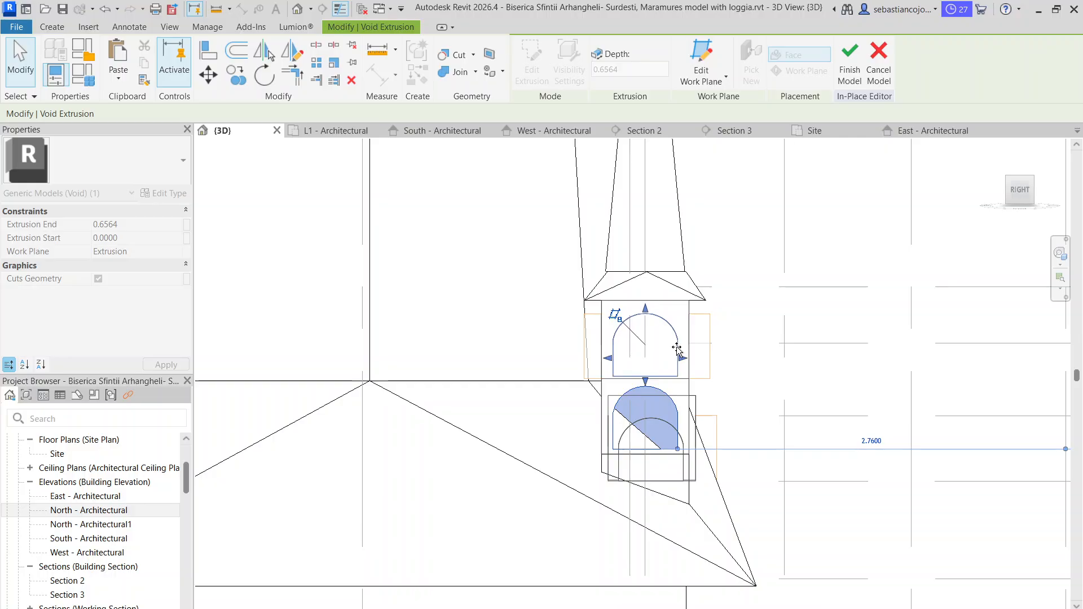
scroll(677, 349, down, 5)
click(718, 269)
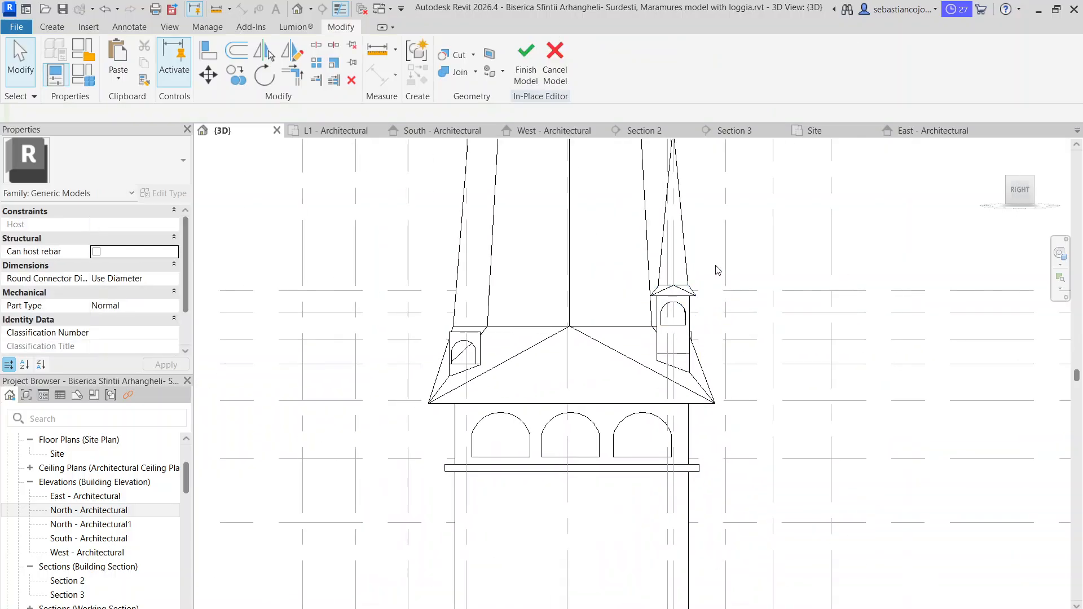
shift+middle_drag(776, 365, 437, 468)
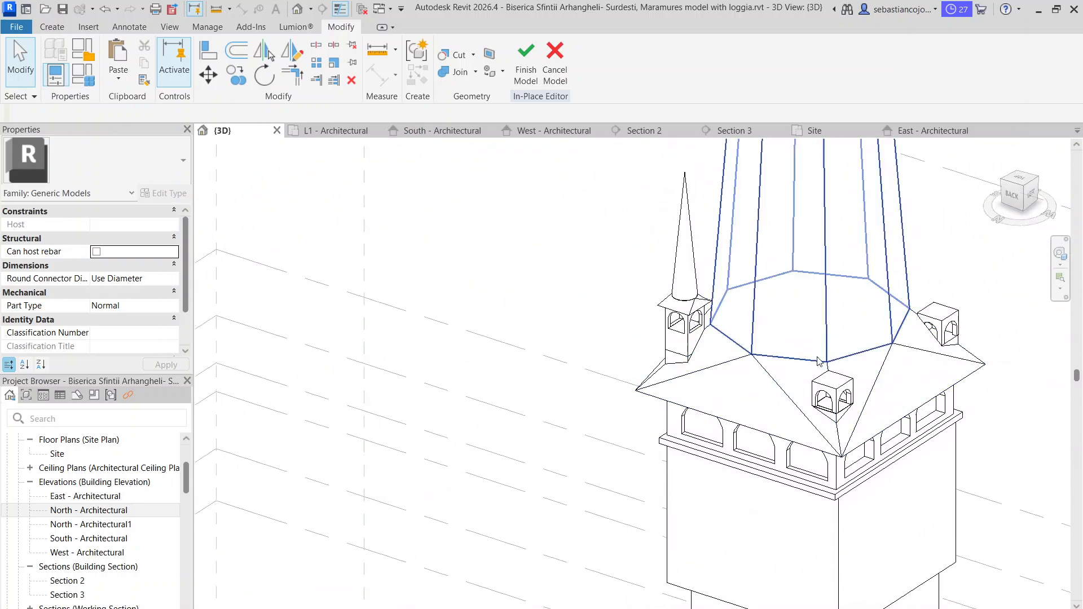
- Delete the box extrusions and arched void extrusions of the two unfinished corner turrets visible from the back
click(844, 399)
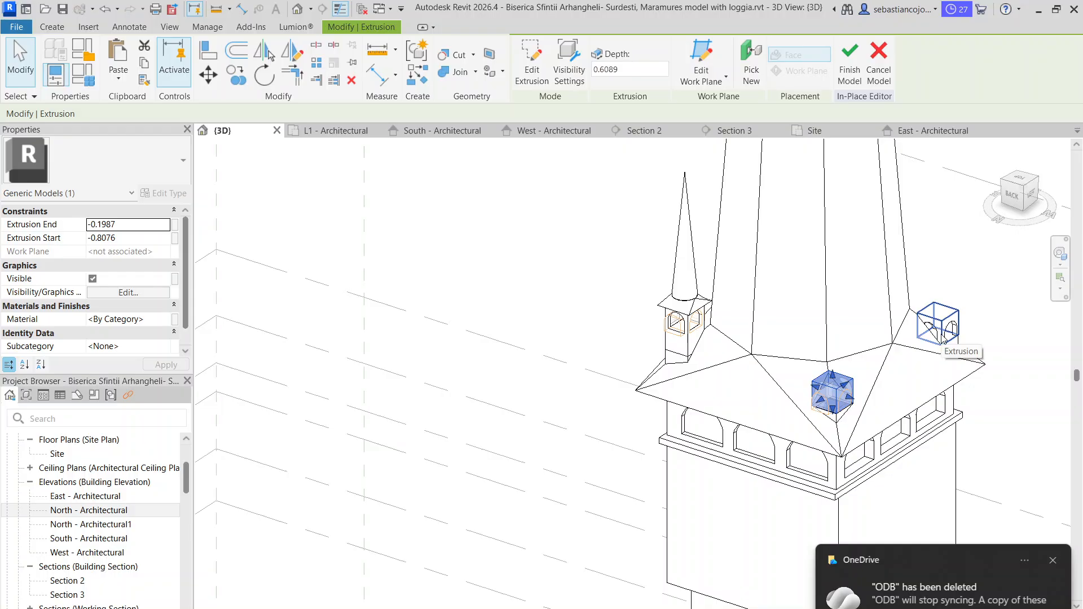
key(Escape)
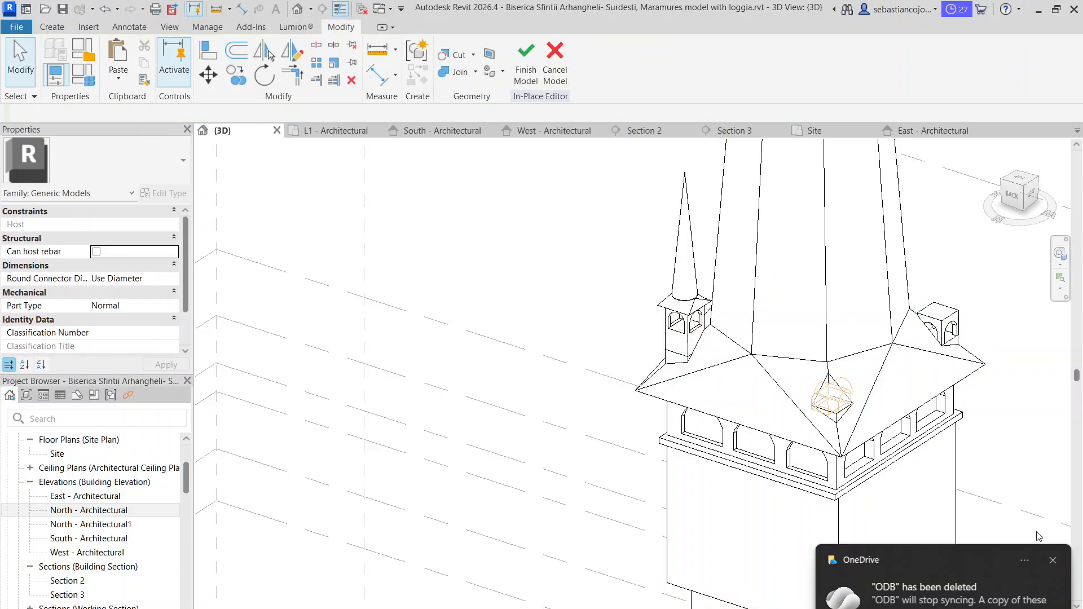
click(831, 396)
scroll(825, 395, up, 3)
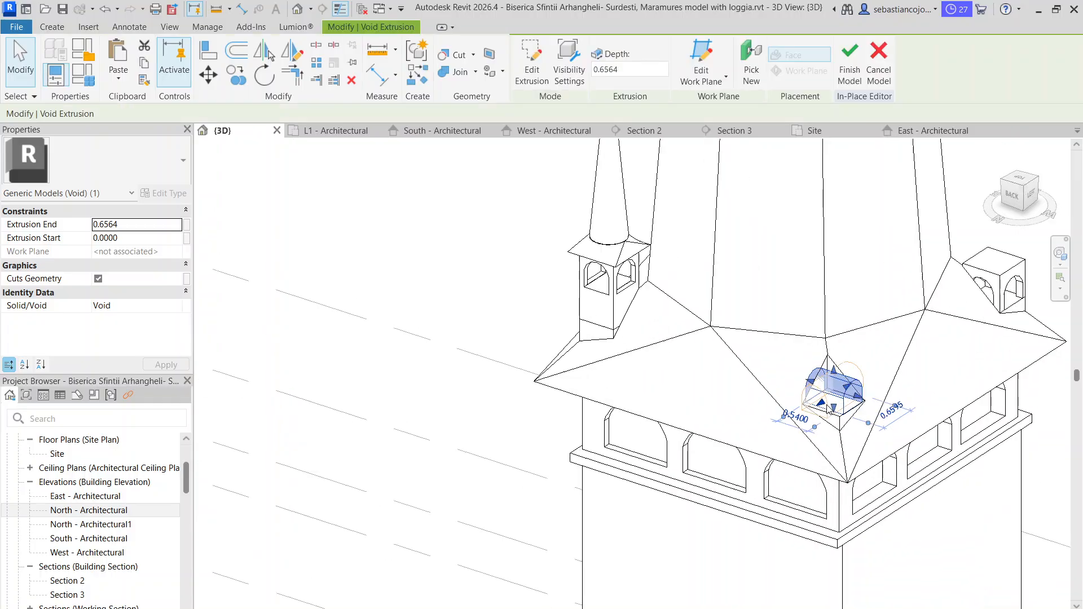
ctrl+click(815, 408)
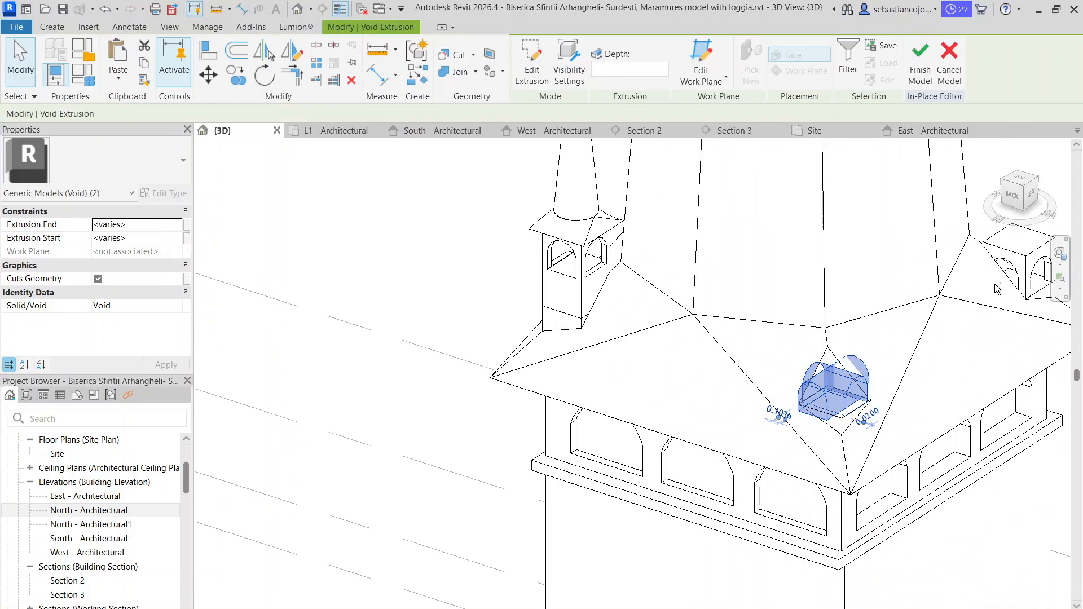
ctrl+click(1026, 263)
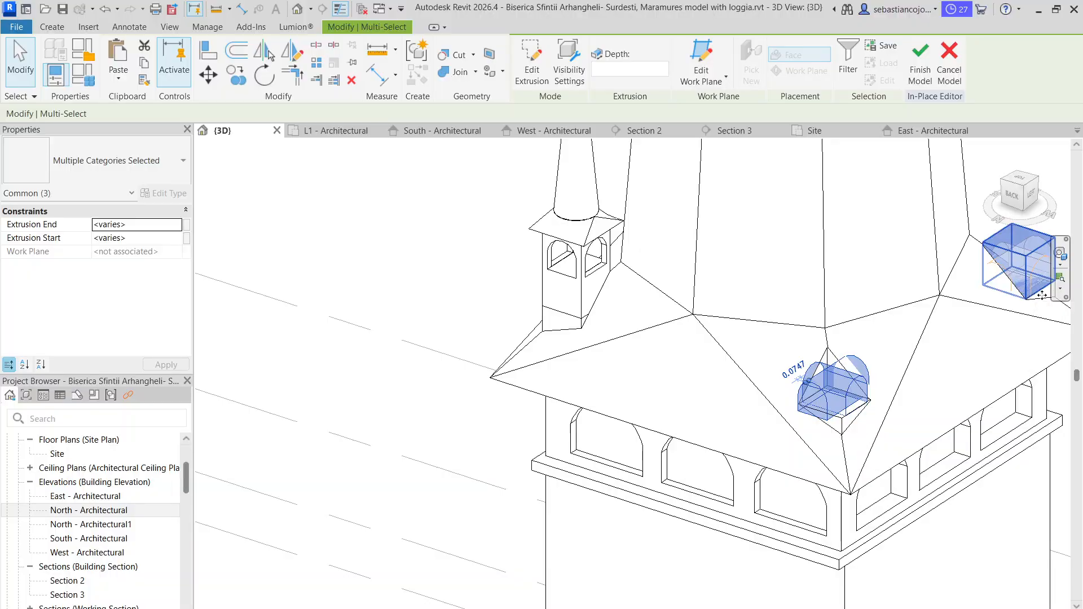
scroll(869, 344, up, 4)
ctrl+click(833, 326)
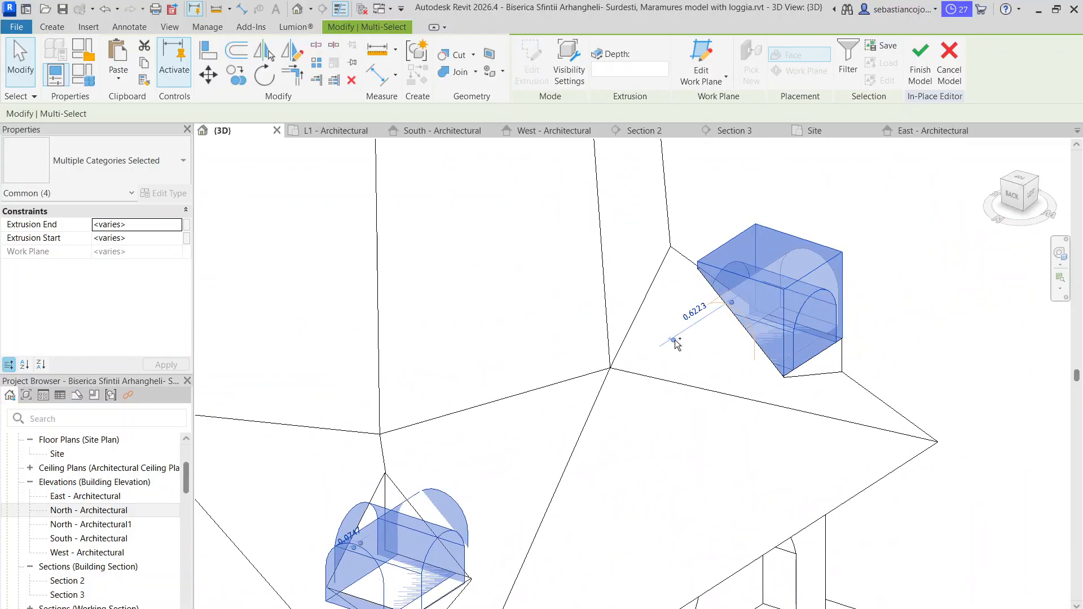
ctrl+click(749, 326)
key(Delete)
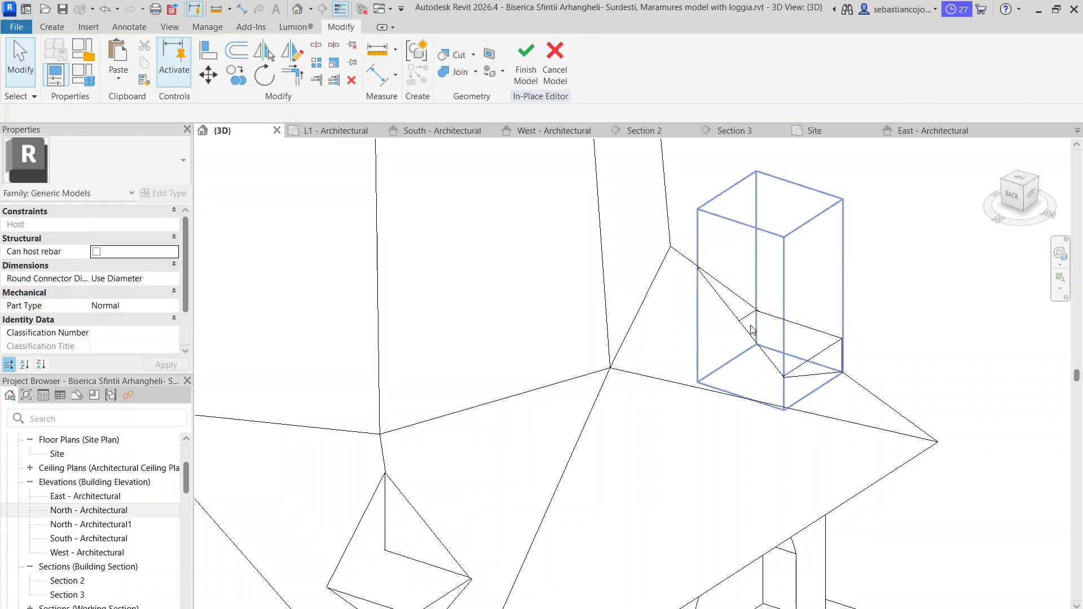
- Delete the remaining unfinished corner turret's box extrusion together with its two arched void extrusions
scroll(750, 330, down, 5)
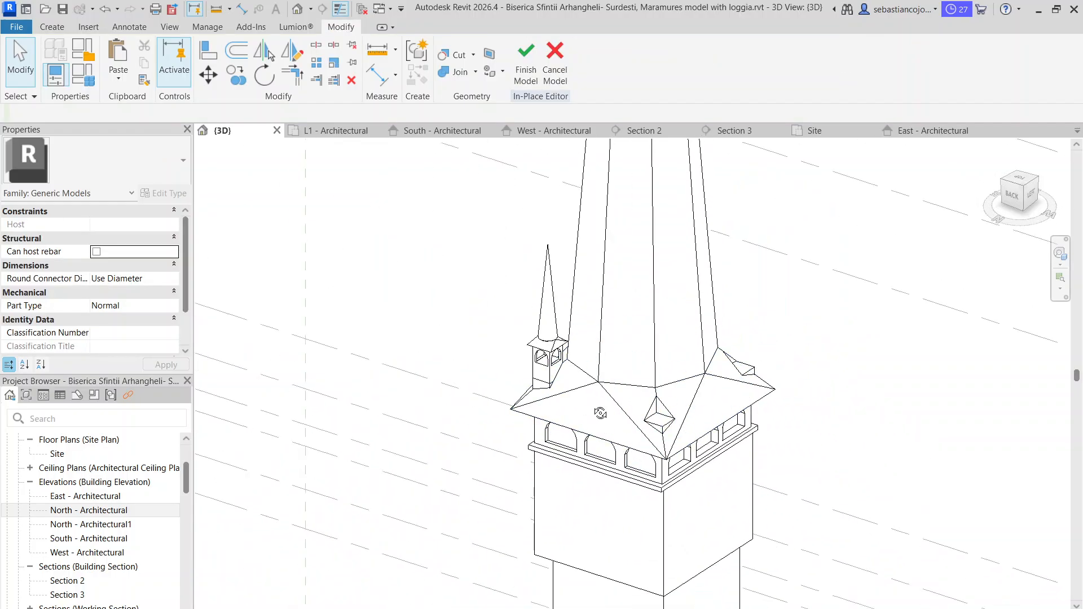
shift+middle_drag(600, 413, 621, 366)
scroll(519, 350, up, 3)
shift+middle_drag(519, 351, 576, 328)
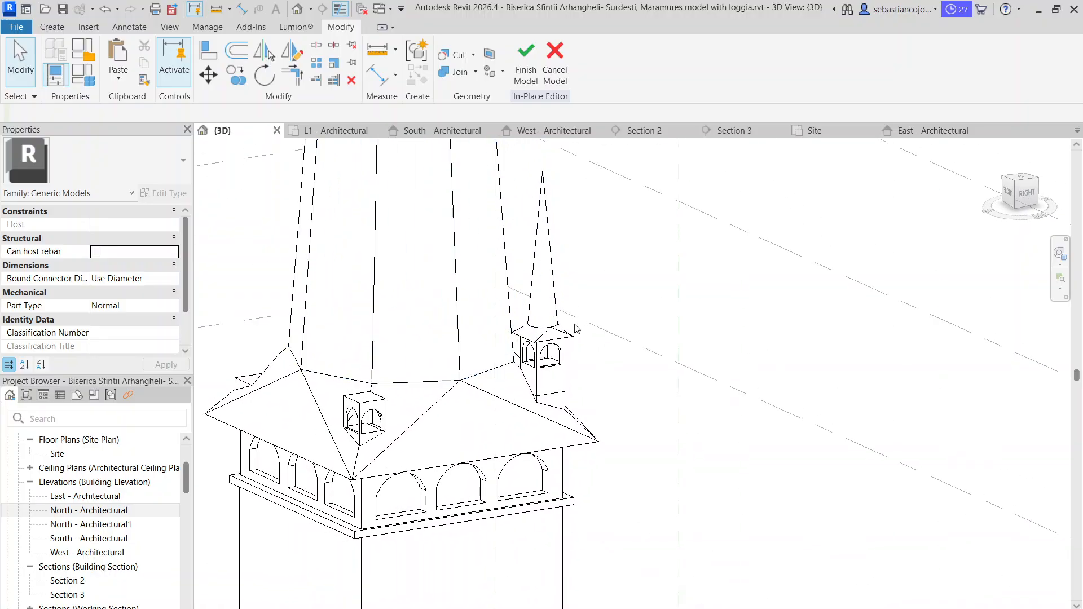
scroll(418, 389, down, 4)
scroll(429, 383, up, 5)
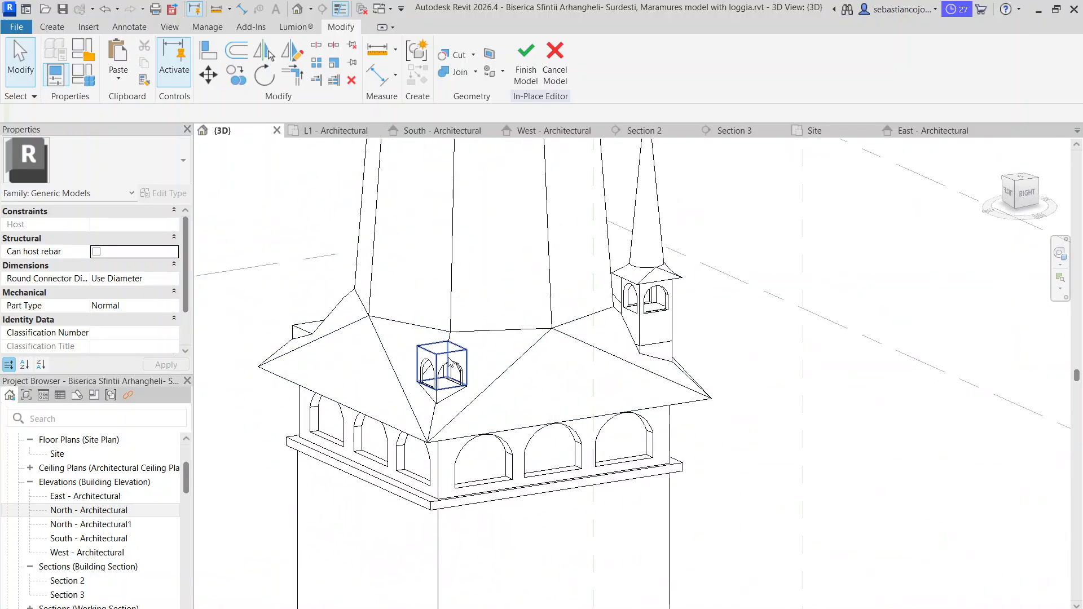
click(449, 364)
scroll(449, 364, up, 2)
scroll(404, 390, up, 3)
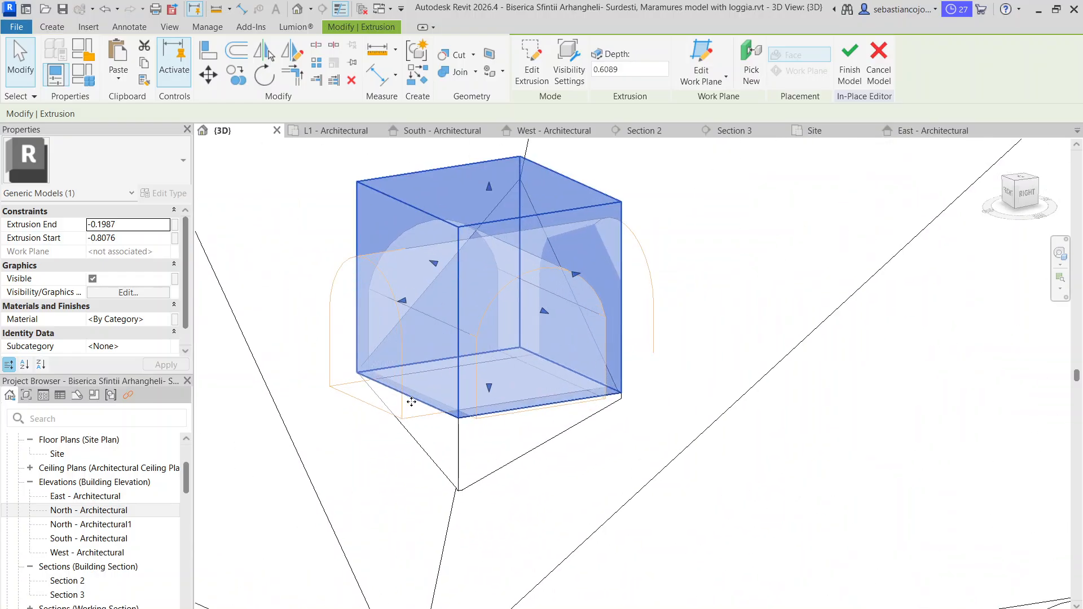
ctrl+click(409, 417)
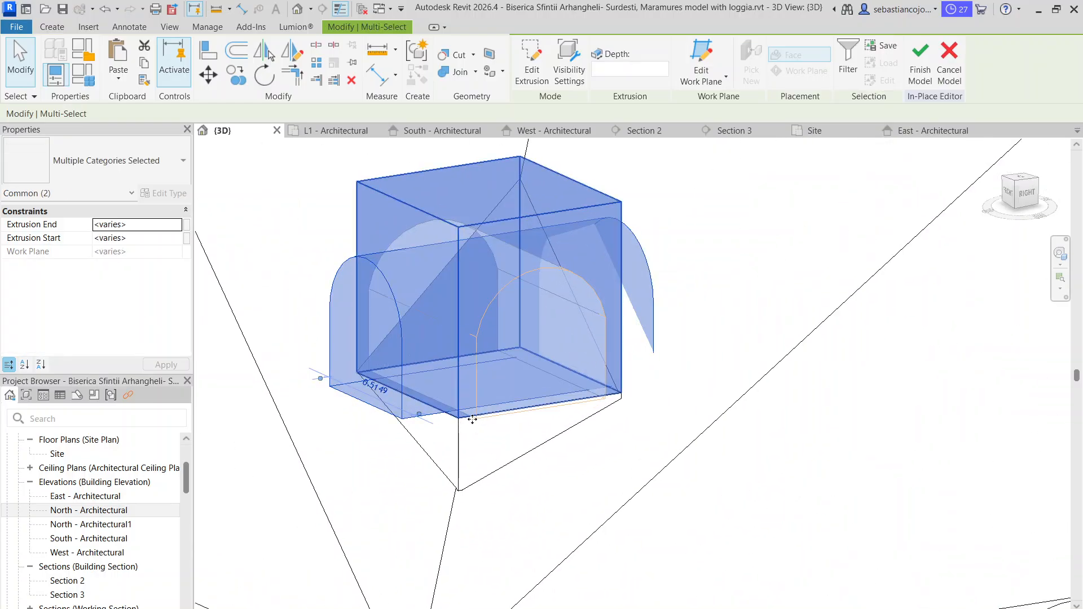
ctrl+click(478, 422)
key(Delete)
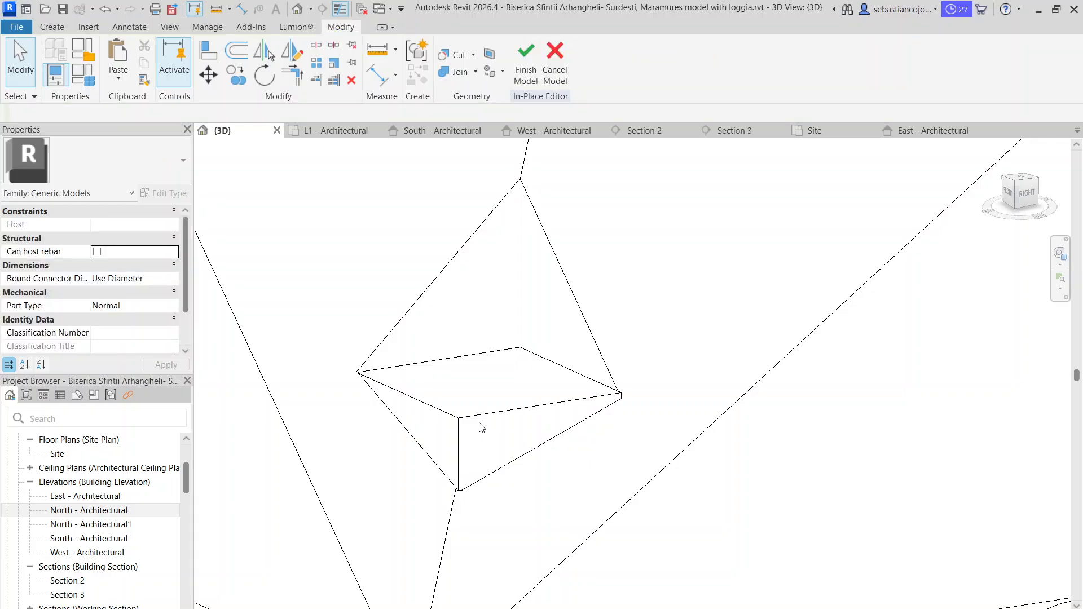
- Try to copy the finished turret's shaft, arched voids, roof and conical spire onto the neighbouring corner notch in the tower roof
scroll(479, 429, down, 6)
scroll(739, 345, up, 3)
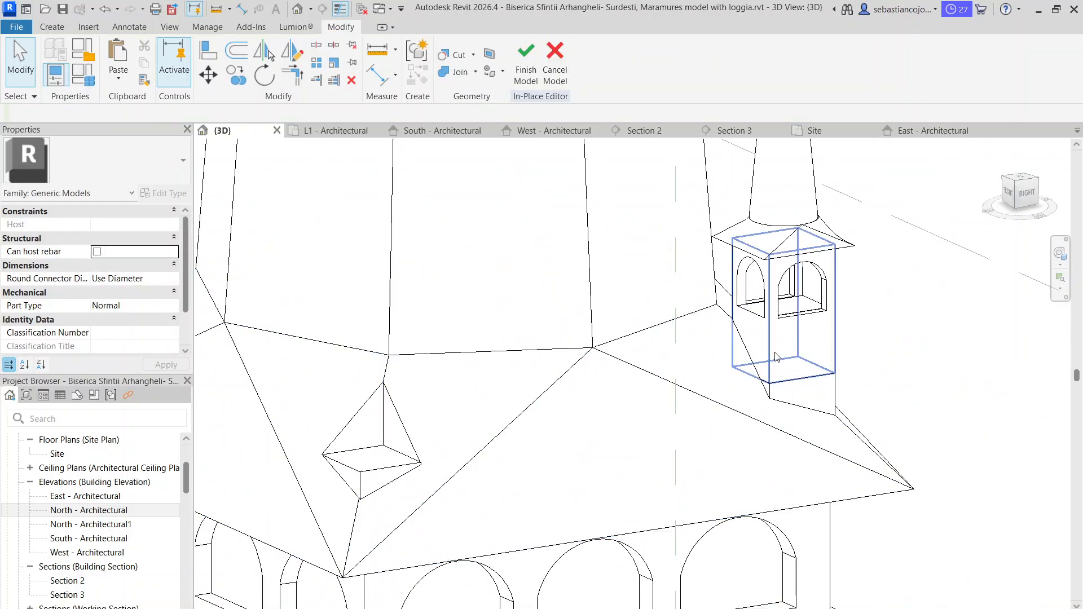
click(788, 302)
ctrl+click(784, 319)
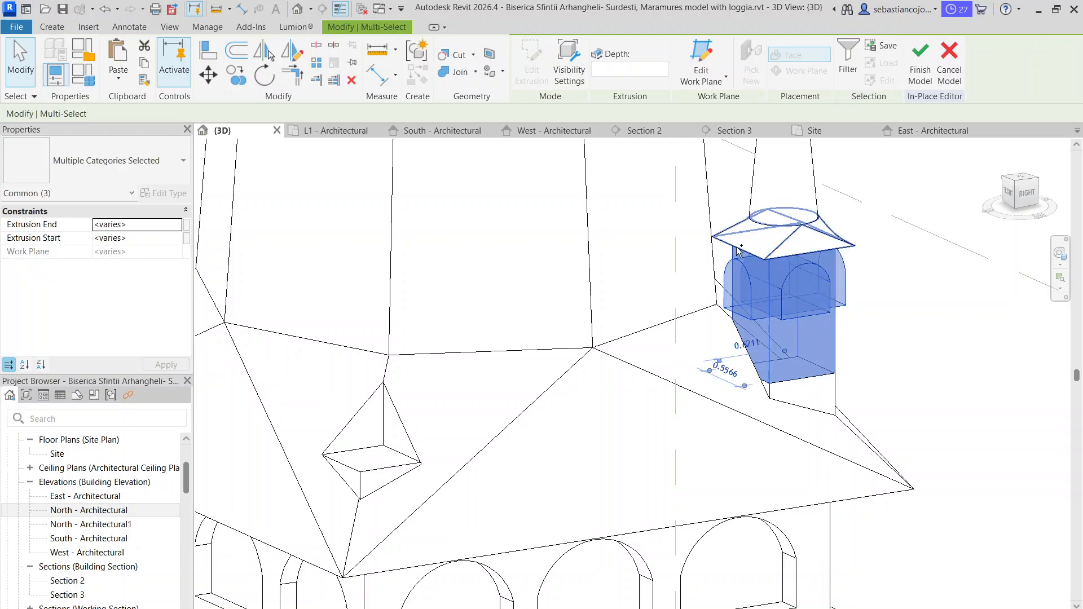
ctrl+click(764, 216)
ctrl+click(756, 203)
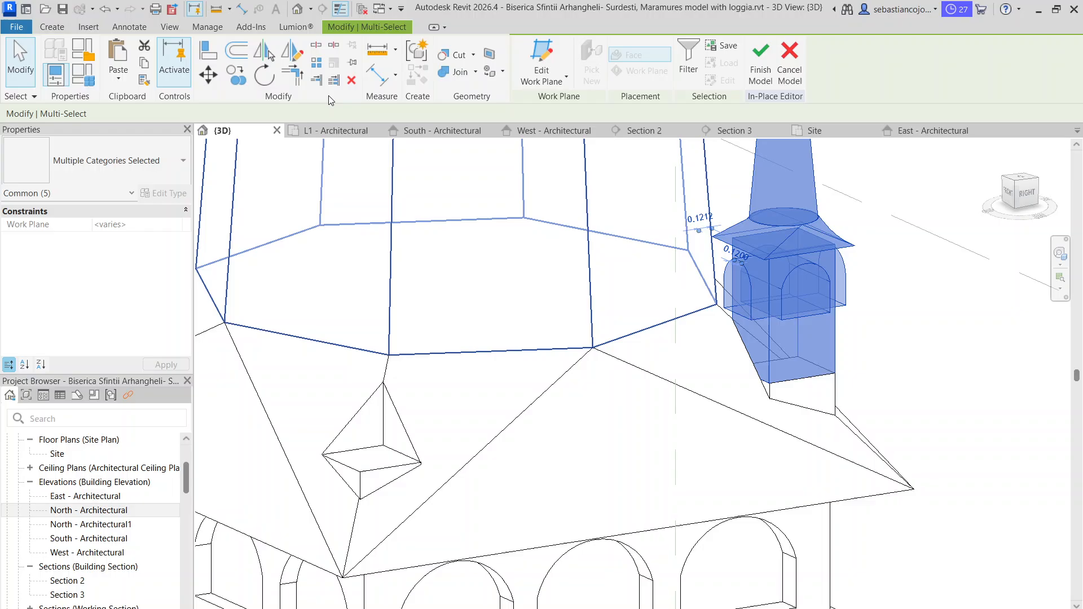
click(237, 75)
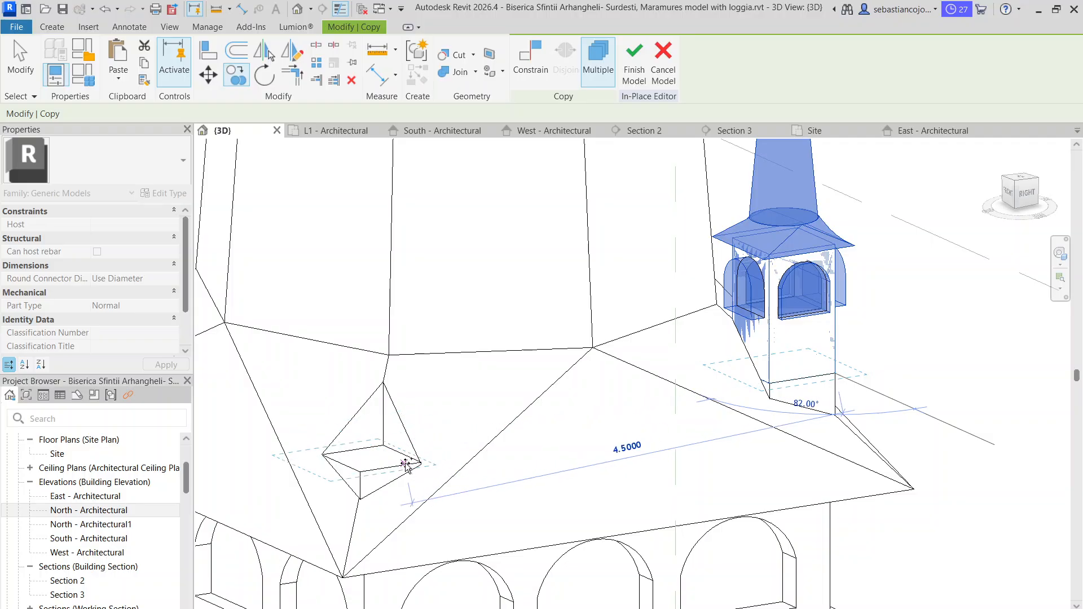
scroll(421, 464, up, 2)
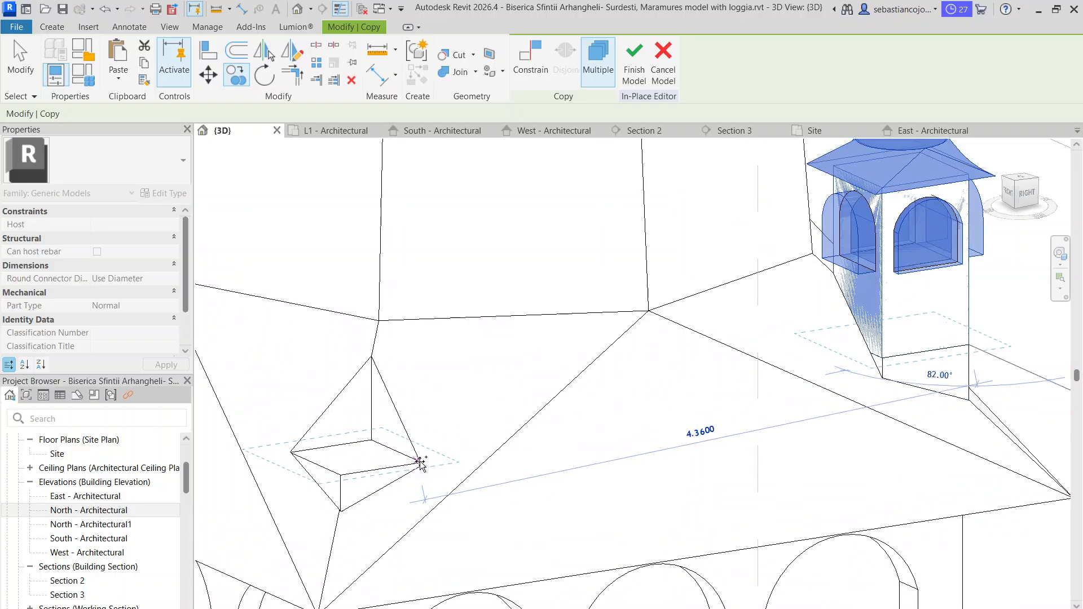
scroll(421, 463, up, 3)
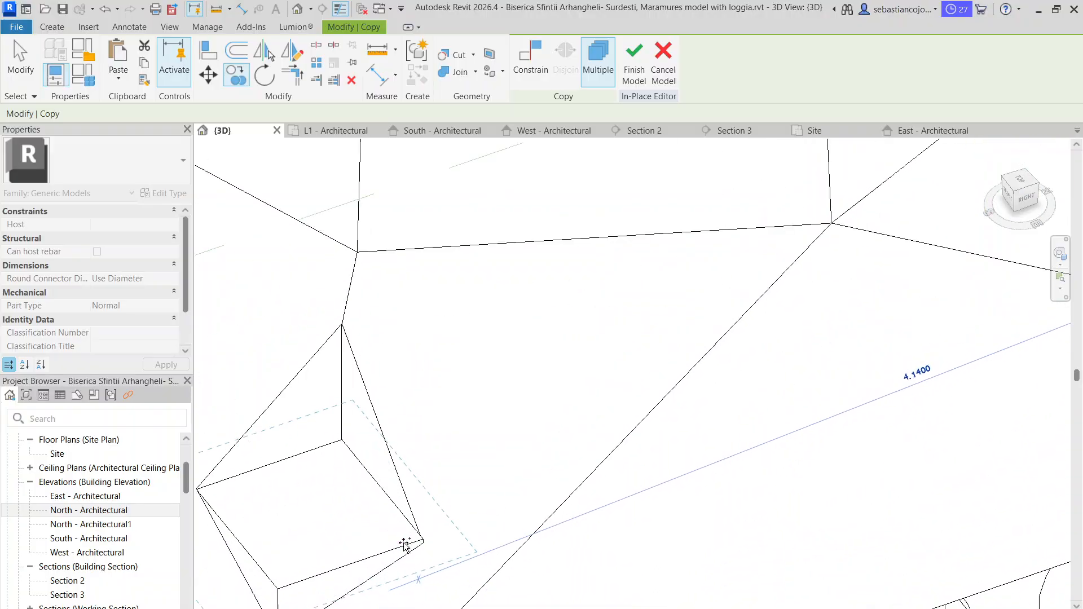
click(422, 537)
scroll(440, 464, down, 3)
scroll(427, 510, up, 8)
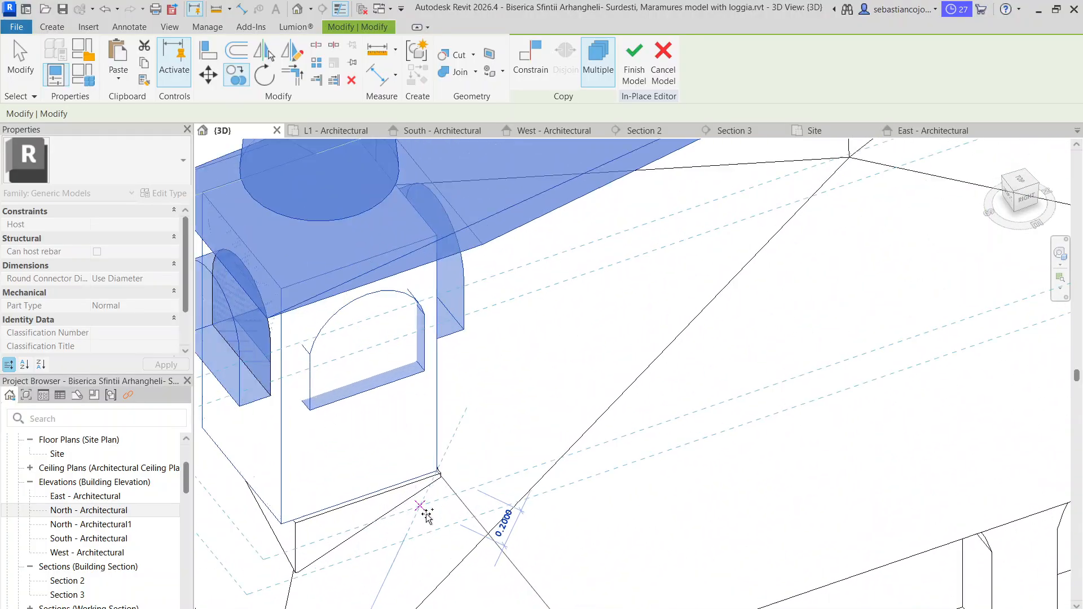
click(459, 450)
key(Escape)
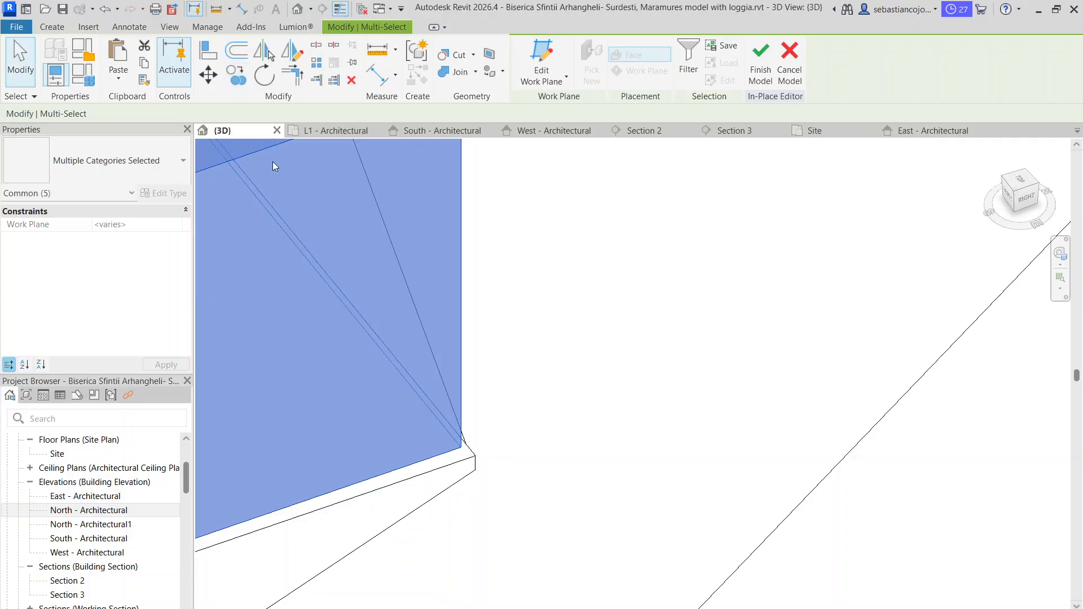
- Move the copied turret so its lower shaft corner meets the corner of the roof notch
click(214, 80)
click(461, 449)
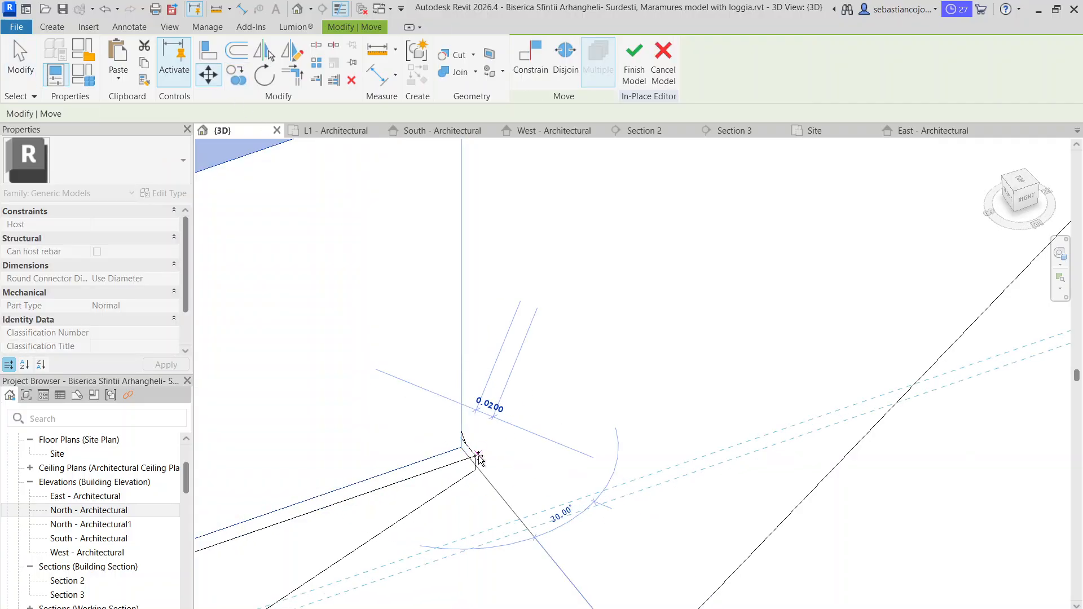
scroll(473, 458, up, 2)
click(472, 457)
scroll(512, 381, down, 6)
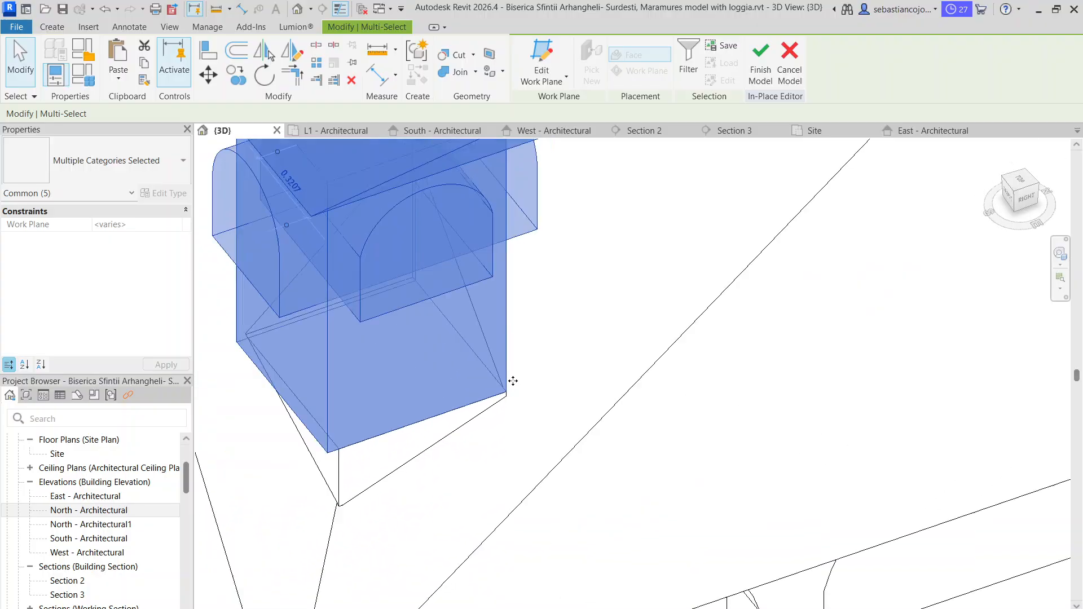
scroll(364, 360, down, 1)
scroll(366, 395, up, 1)
middle_drag(365, 409, 362, 384)
scroll(358, 383, up, 2)
- Adjust the copied turret's shaft faces to fit the notch and extend its base down to an Extrusion Start of -0.8076
key(Escape)
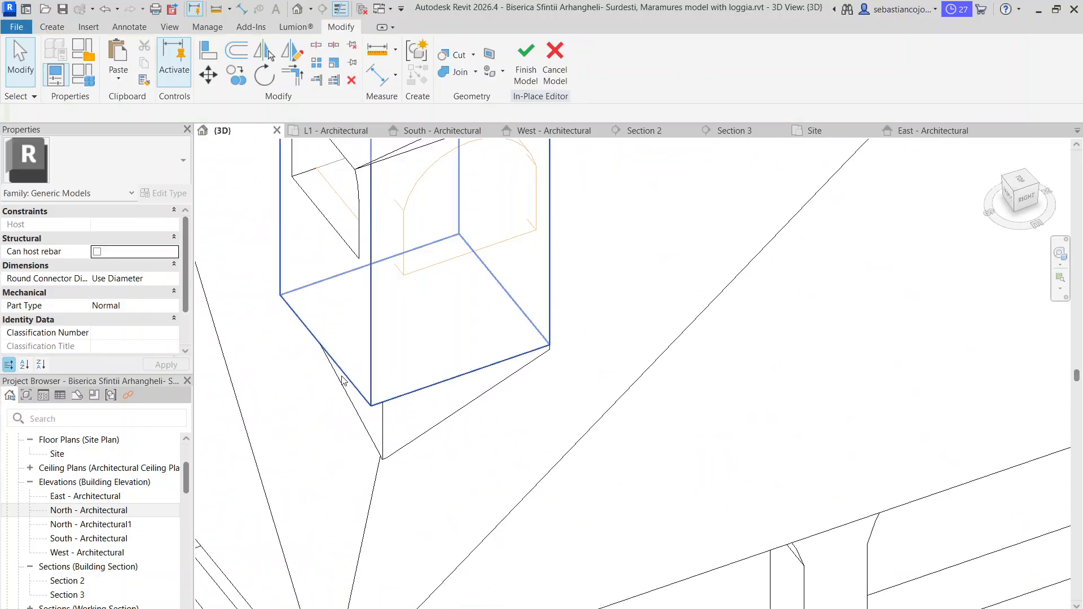
click(341, 369)
drag(323, 220, 342, 225)
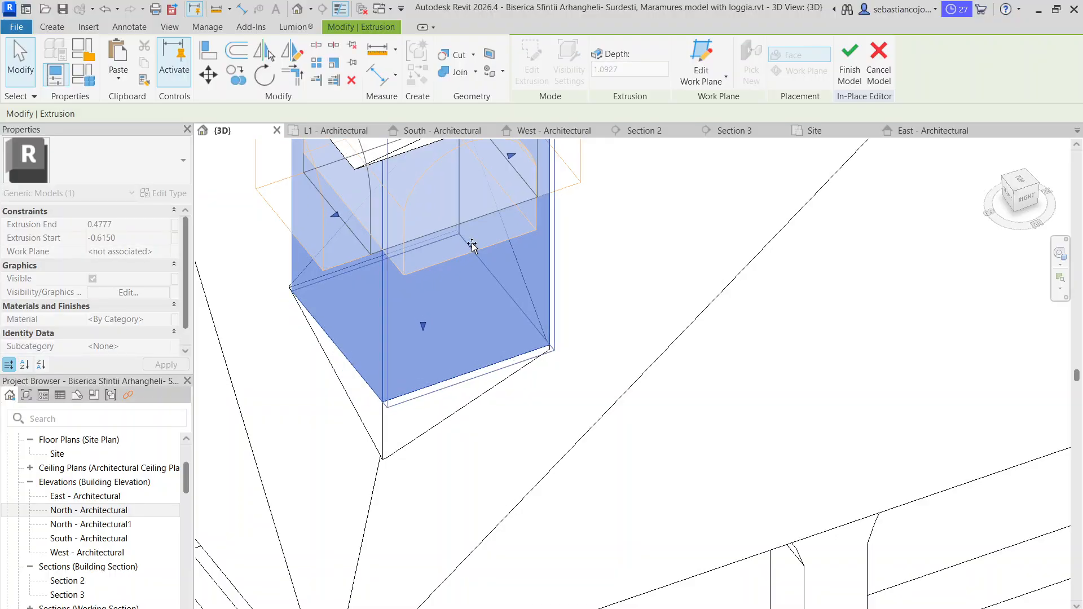
drag(471, 244, 468, 239)
mouse_move(423, 325)
mouse_down()
mouse_move(425, 312)
mouse_move(428, 335)
mouse_move(430, 316)
mouse_up()
scroll(430, 316, down, 3)
shift+middle_drag(411, 407, 455, 340)
scroll(455, 341, up, 3)
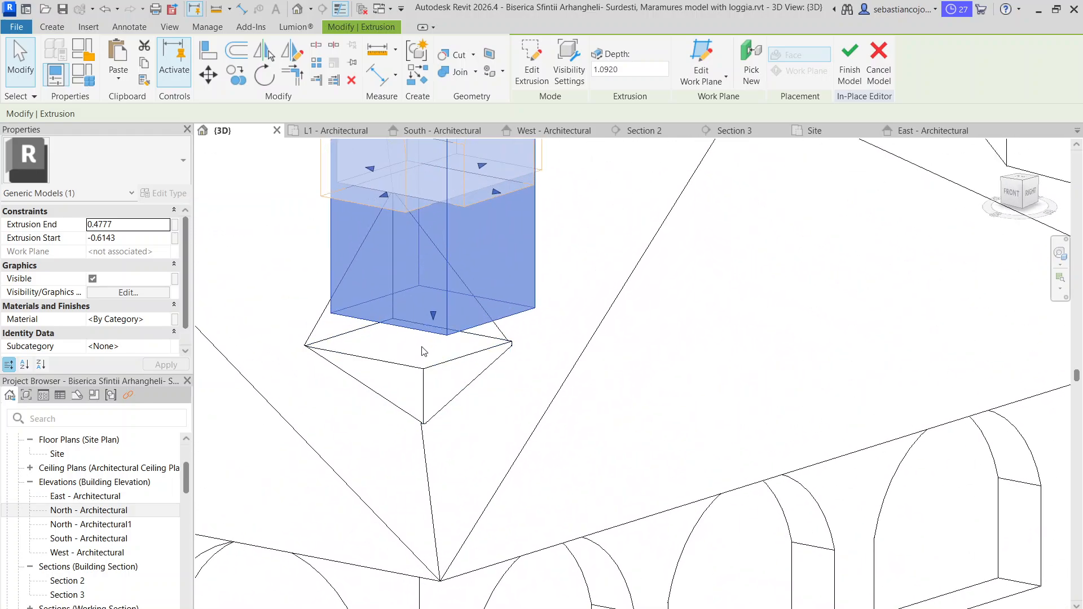
drag(436, 353, 436, 364)
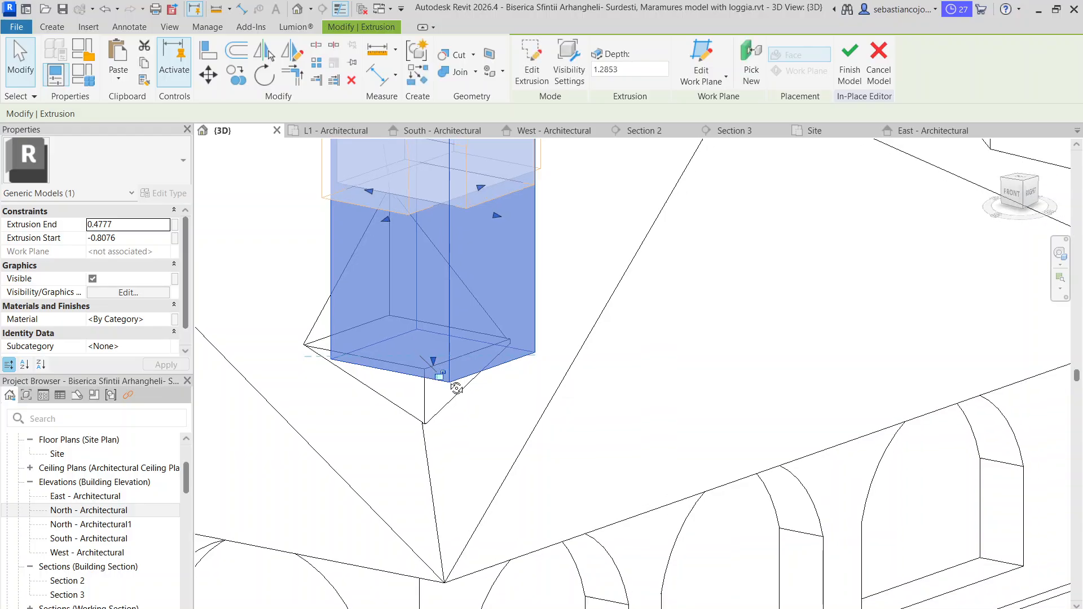
- Check the copied turret's fit from several angles, and undo the shaft adjustments and the copy
shift+middle_drag(449, 380, 453, 410)
scroll(445, 348, down, 4)
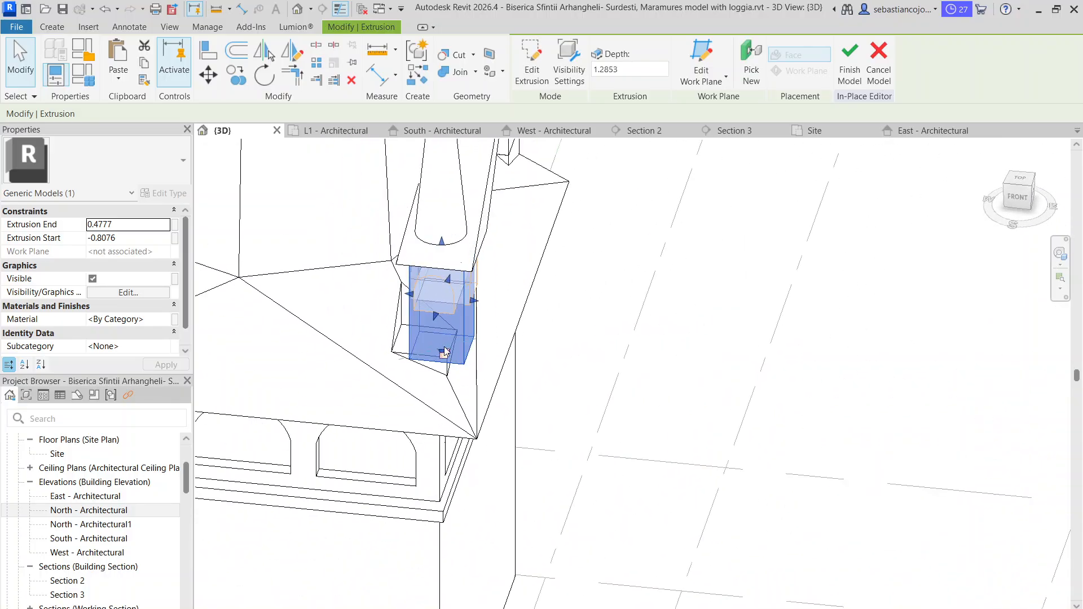
shift+middle_drag(443, 307, 443, 223)
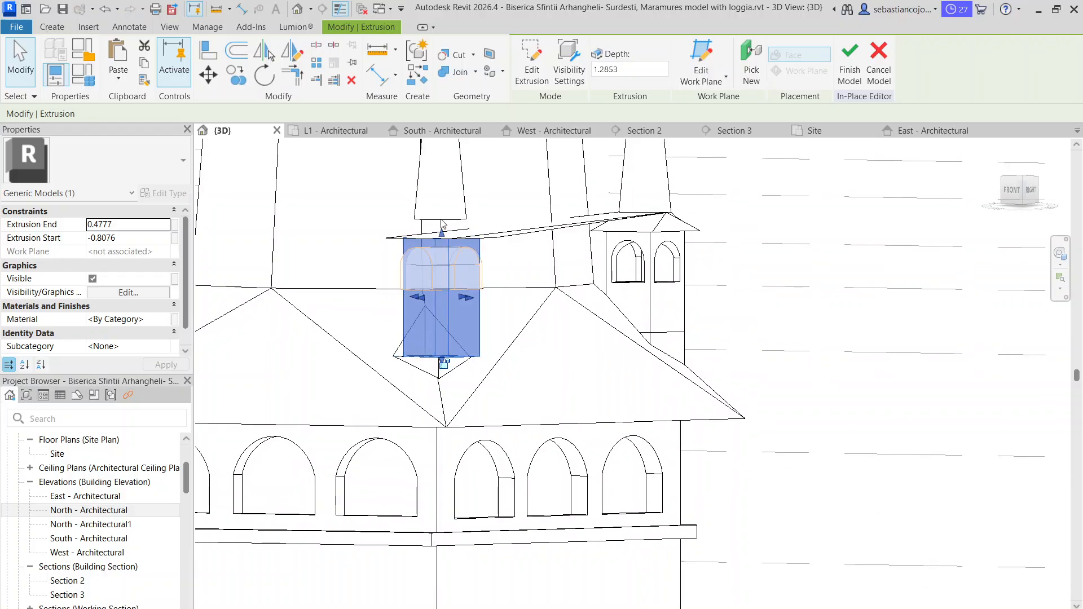
scroll(560, 304, up, 5)
key(Escape)
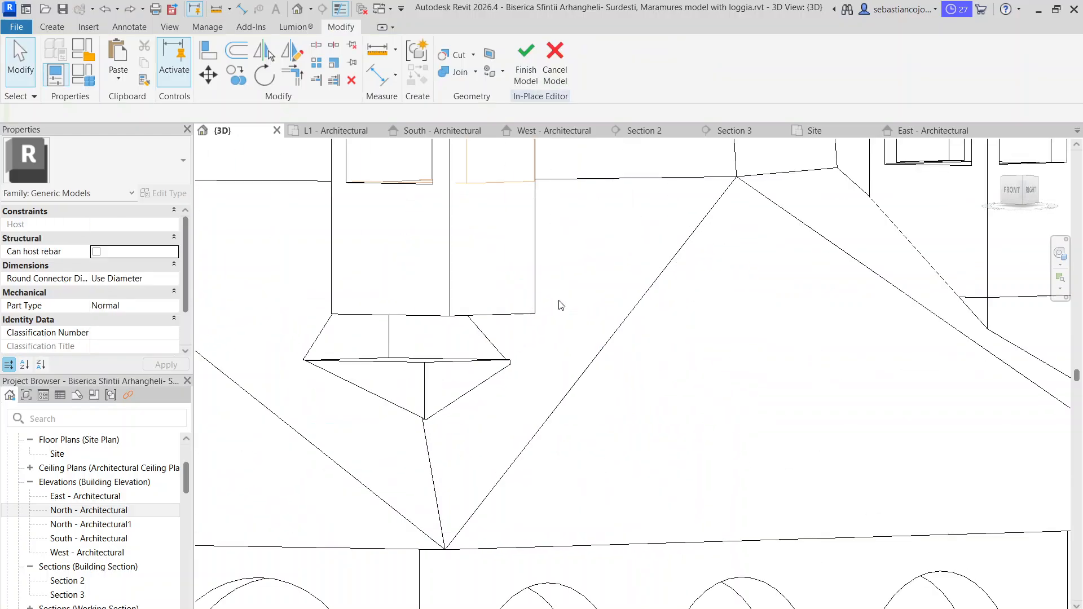
scroll(560, 305, down, 3)
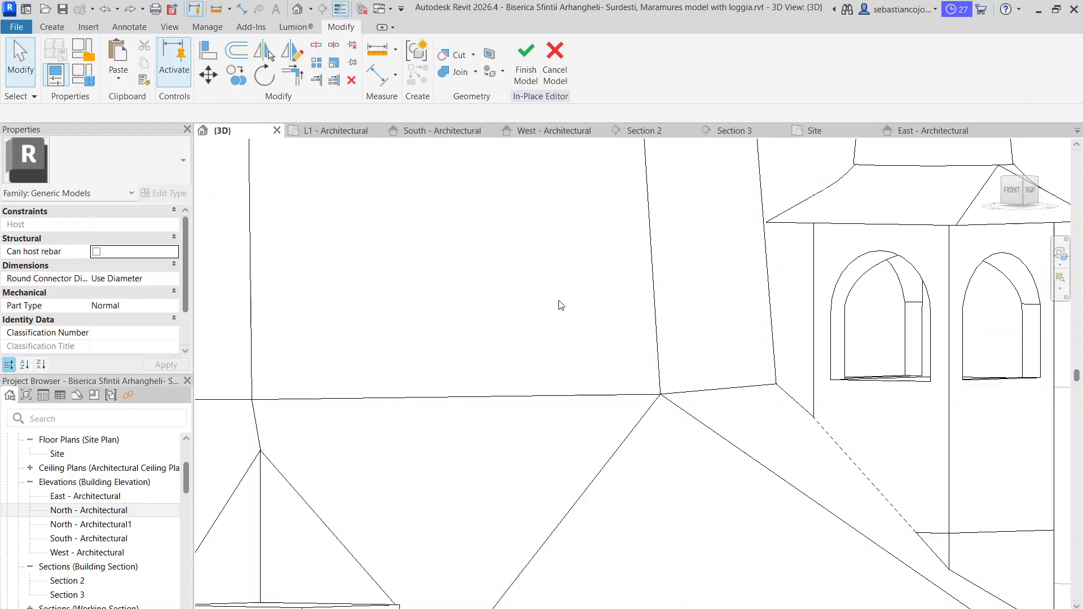
scroll(562, 314, down, 4)
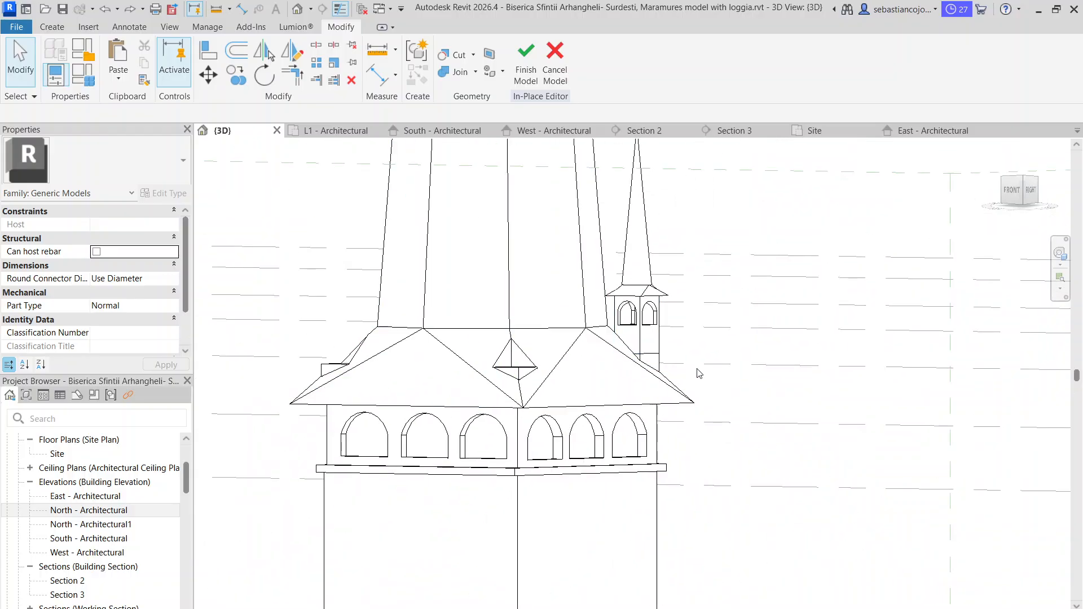
shift+middle_drag(698, 373, 725, 341)
scroll(761, 367, up, 2)
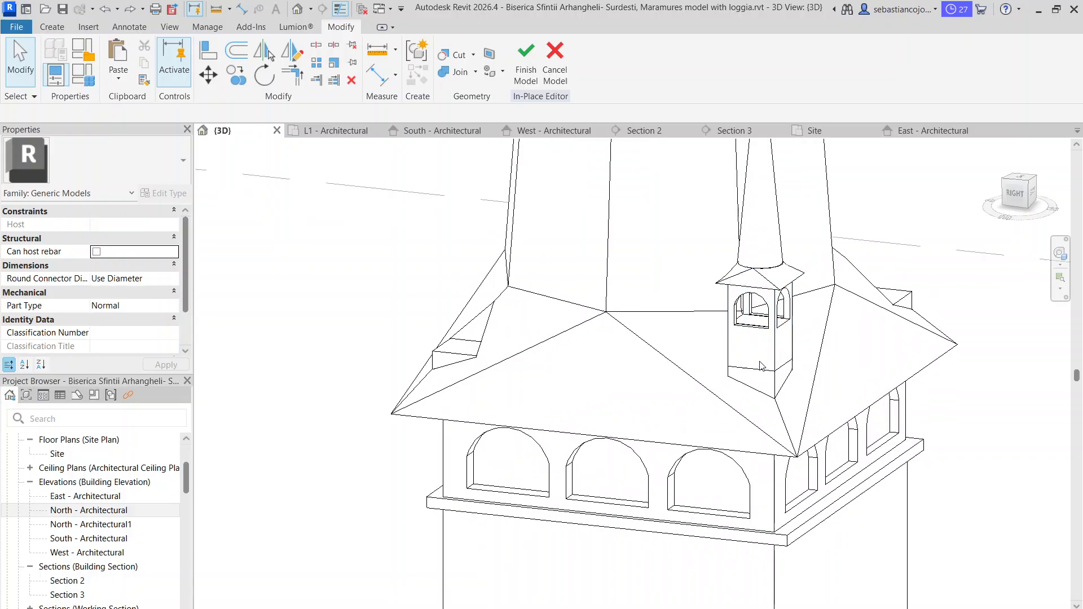
click(776, 285)
scroll(768, 261, up, 2)
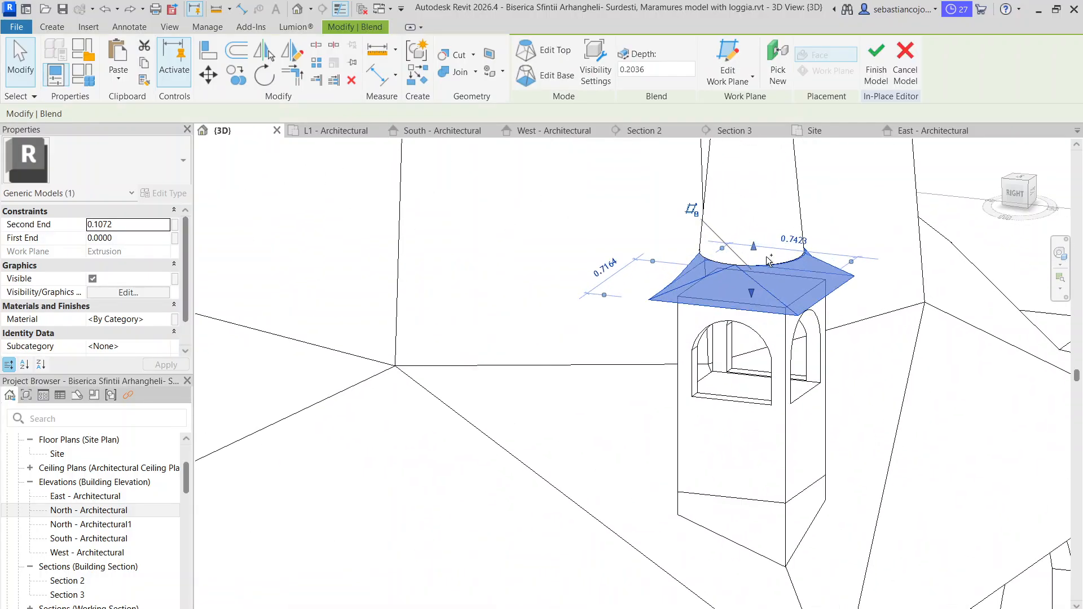
ctrl+click(704, 252)
scroll(708, 259, up, 2)
scroll(709, 276, down, 4)
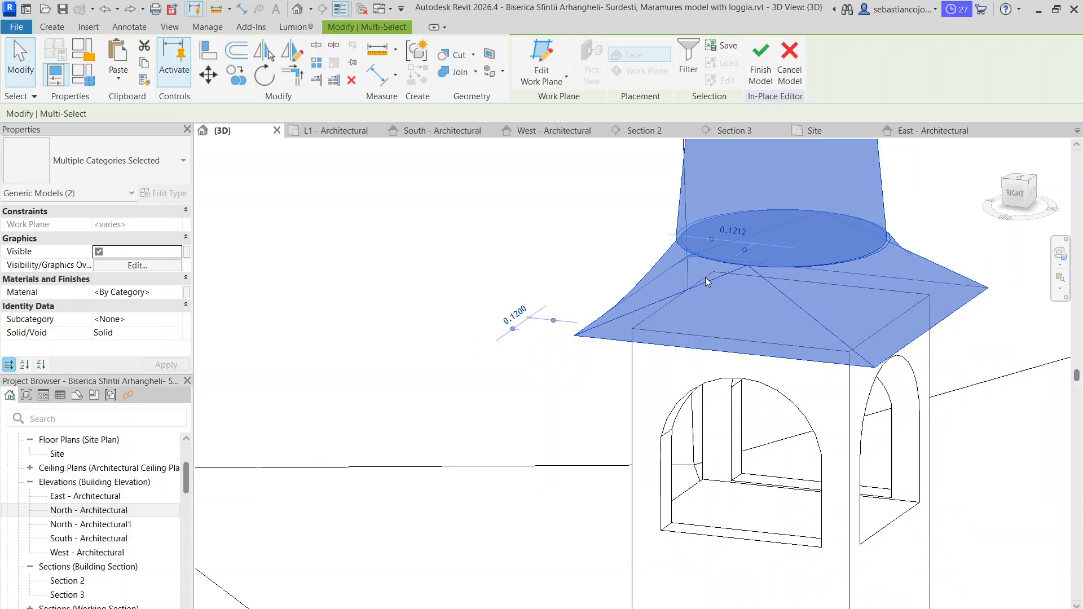
key(Escape)
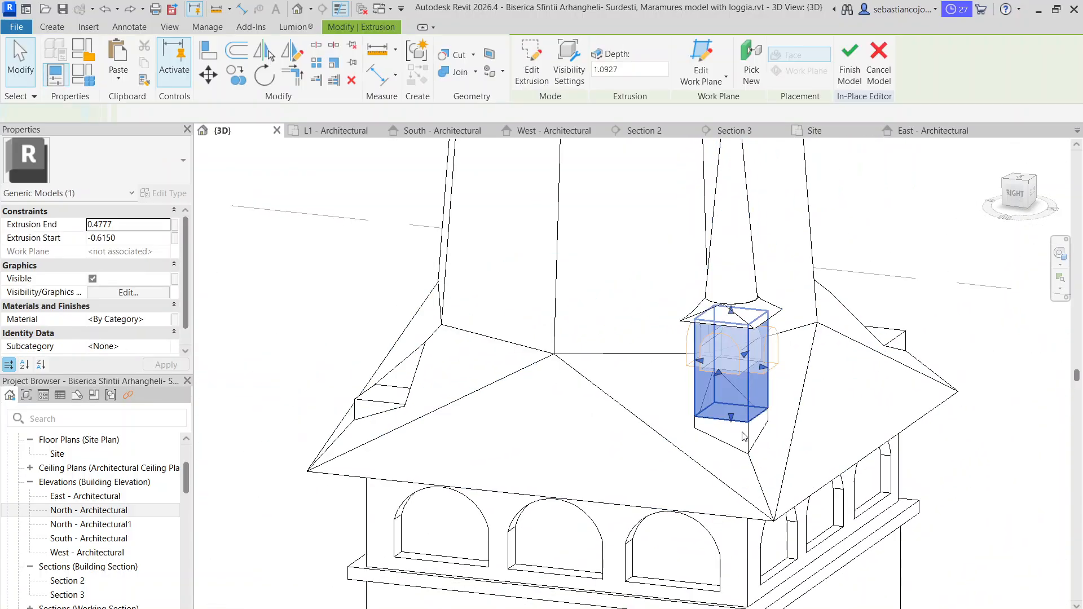
- Copy the finished turret's shaft and its two arched voids to the neighbouring corner notch of the tower roof
double_click(750, 394)
click(526, 77)
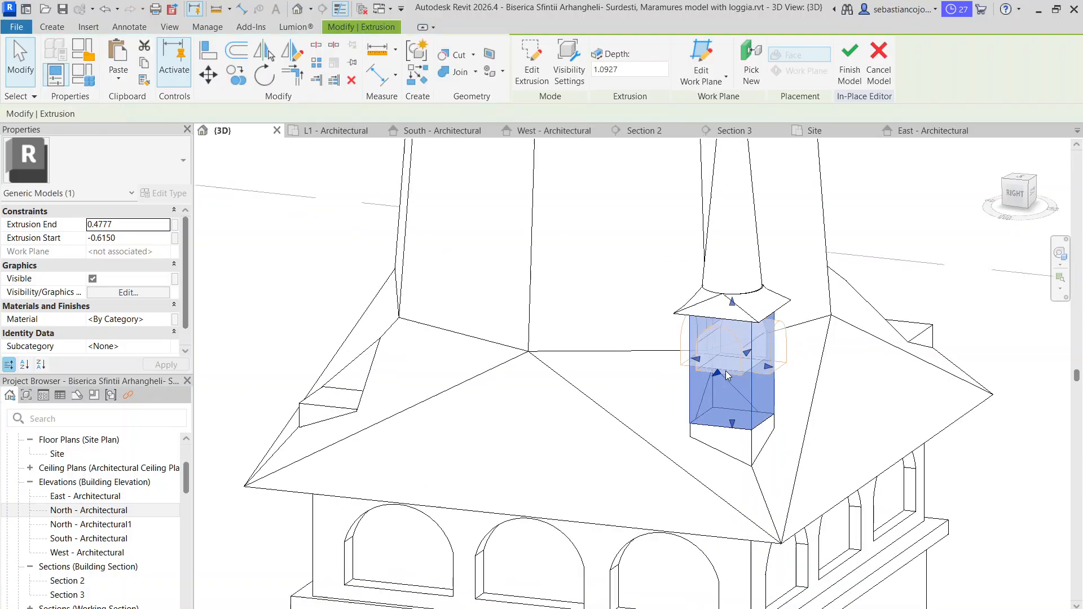
scroll(724, 368, up, 3)
click(802, 367)
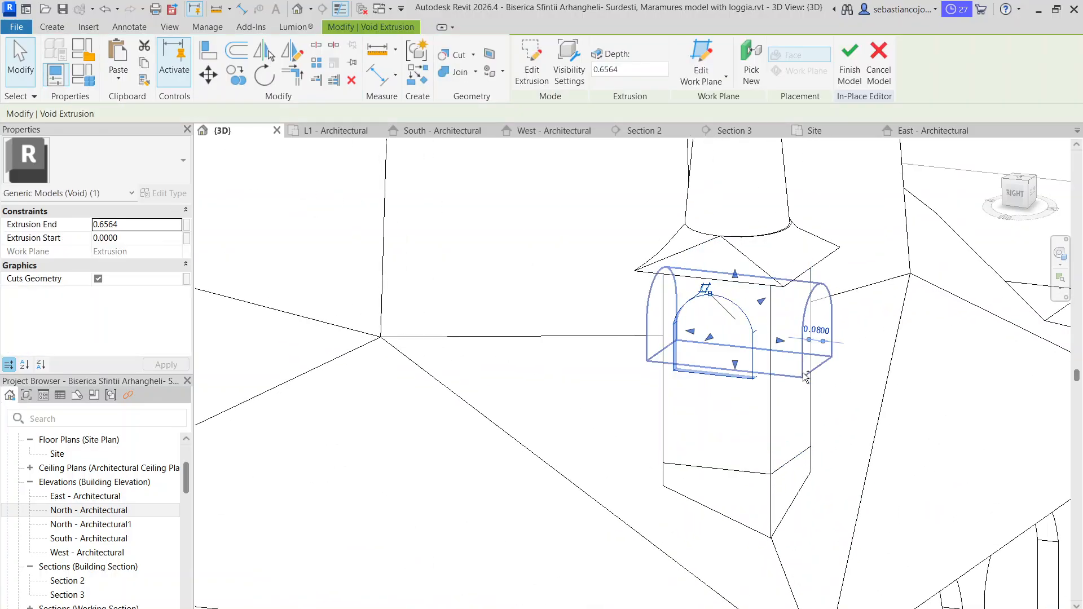
ctrl+click(754, 367)
ctrl+click(771, 413)
scroll(749, 361, down, 3)
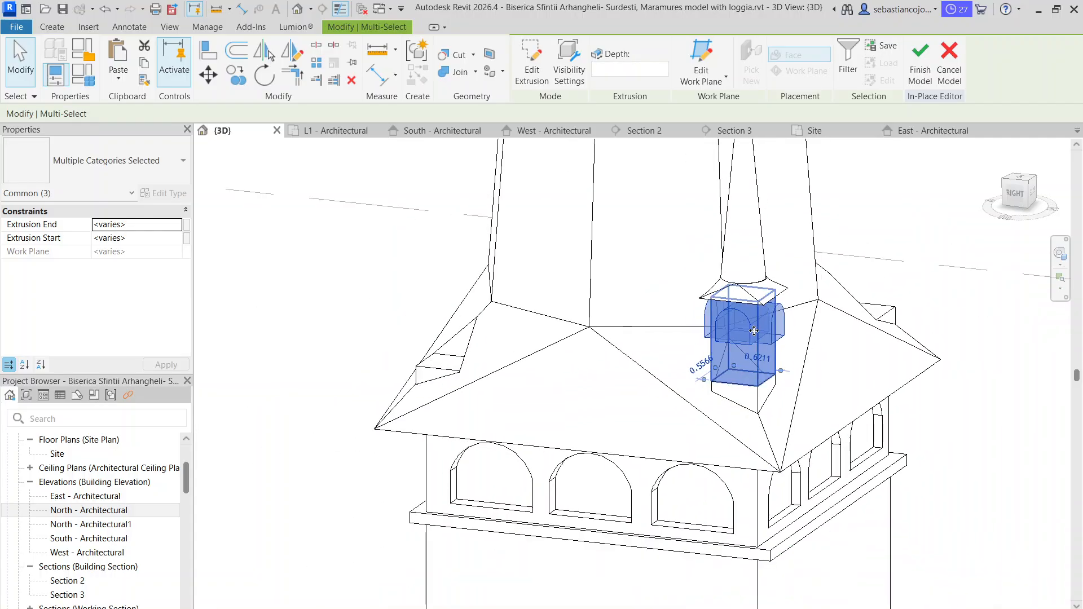
click(244, 78)
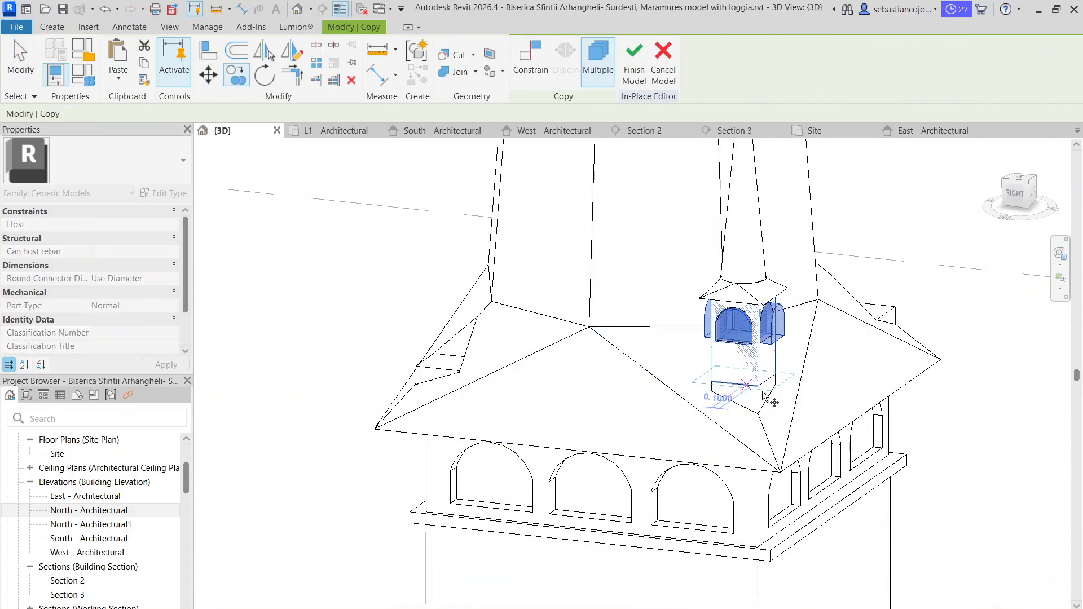
scroll(451, 370, up, 2)
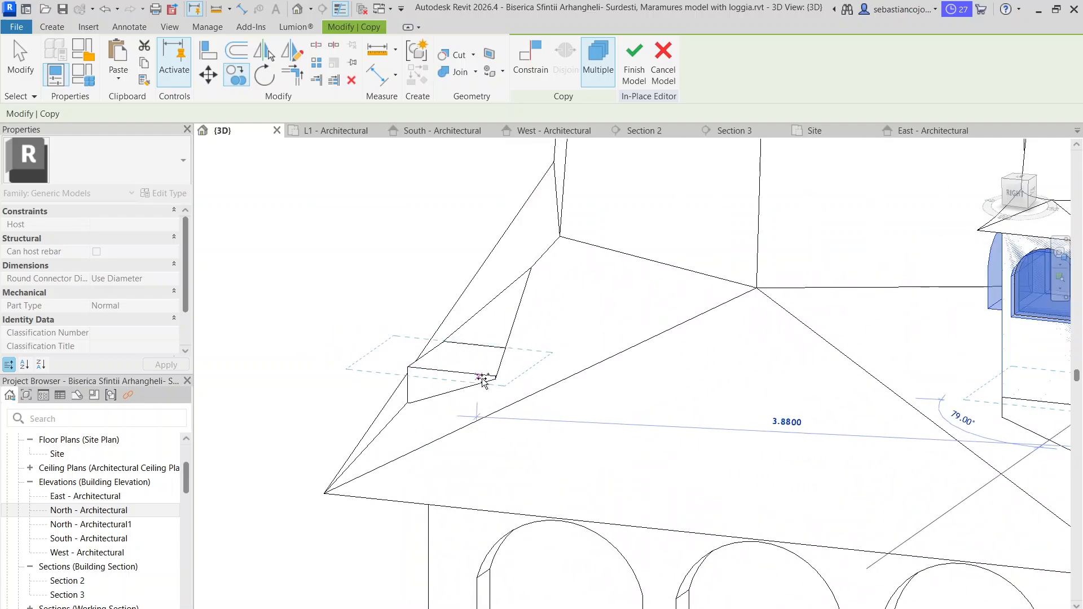
click(494, 370)
scroll(461, 407, down, 2)
scroll(611, 442, up, 2)
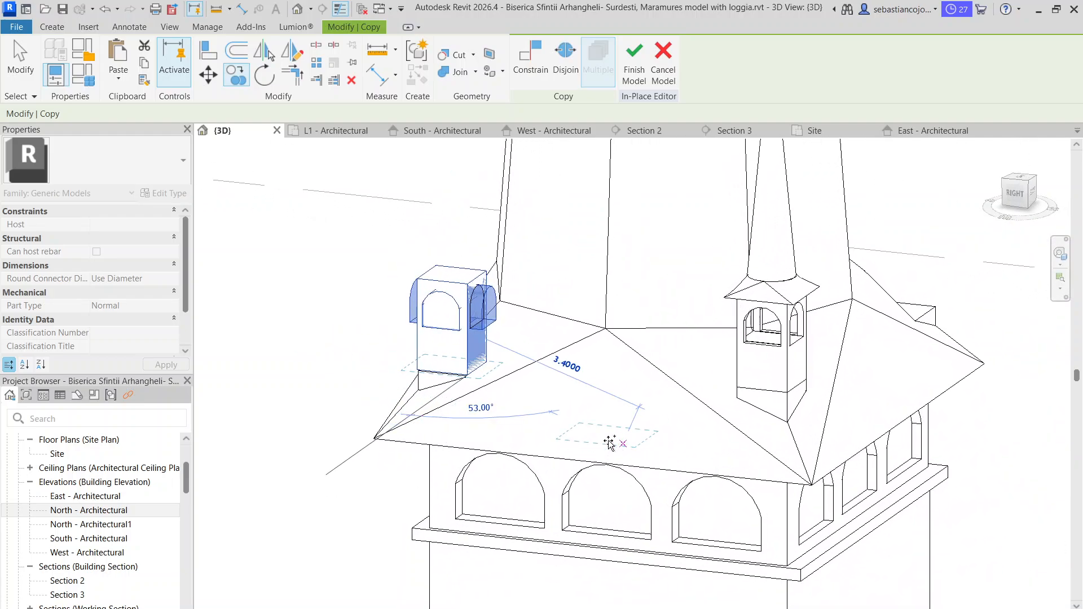
- Raise the notch's base block to an Extrusion End of 0.4246, level with the bottom of the copied shaft
shift+middle_drag(611, 443, 783, 465)
scroll(370, 364, up, 3)
key(Escape)
scroll(302, 392, up, 4)
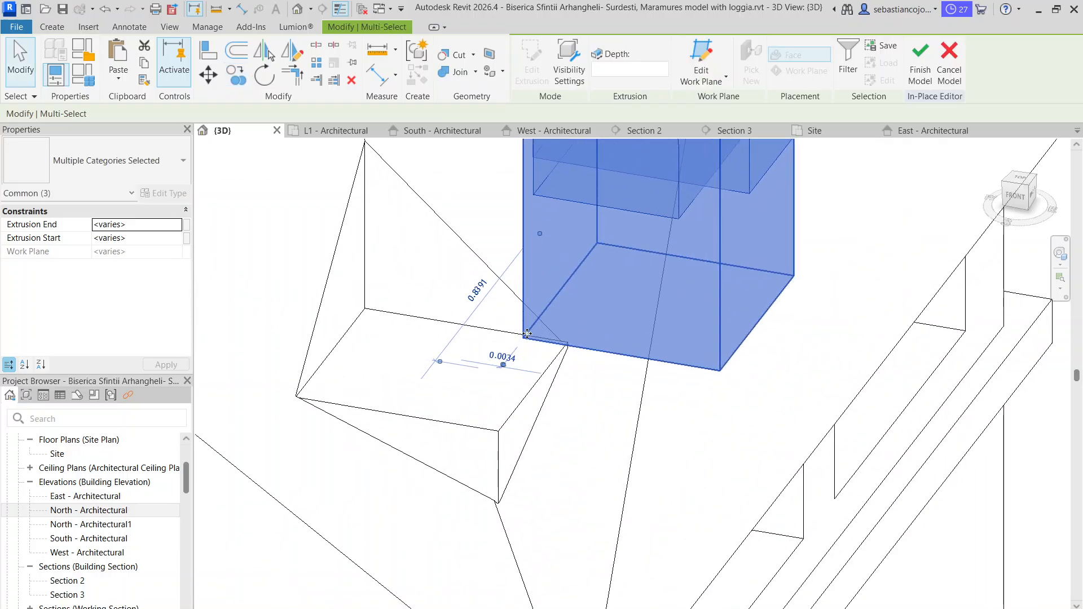
shift+middle_drag(300, 393, 471, 430)
scroll(472, 430, down, 5)
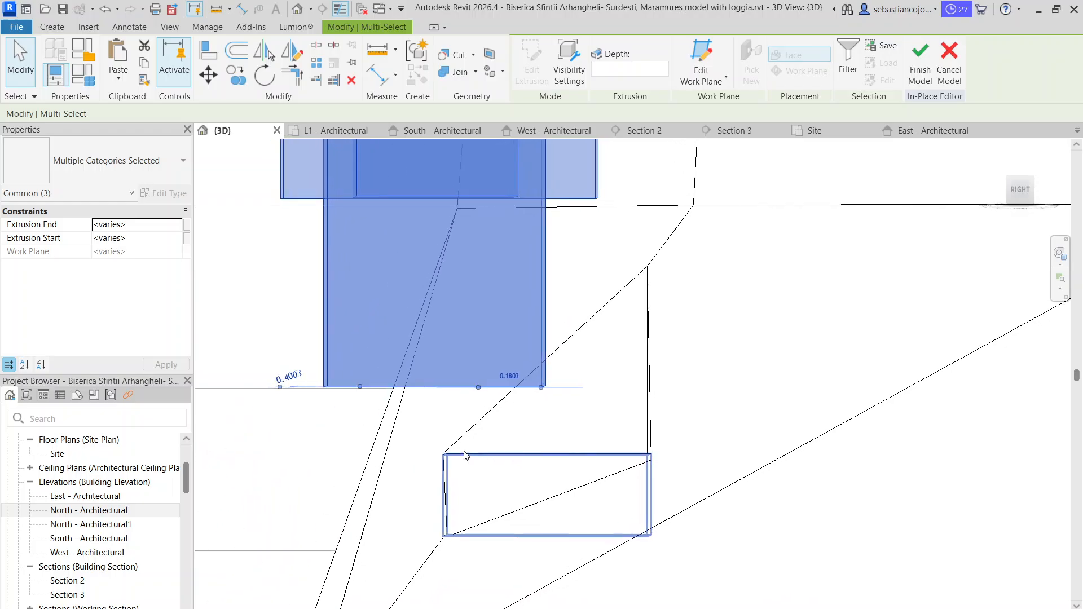
scroll(474, 427, up, 4)
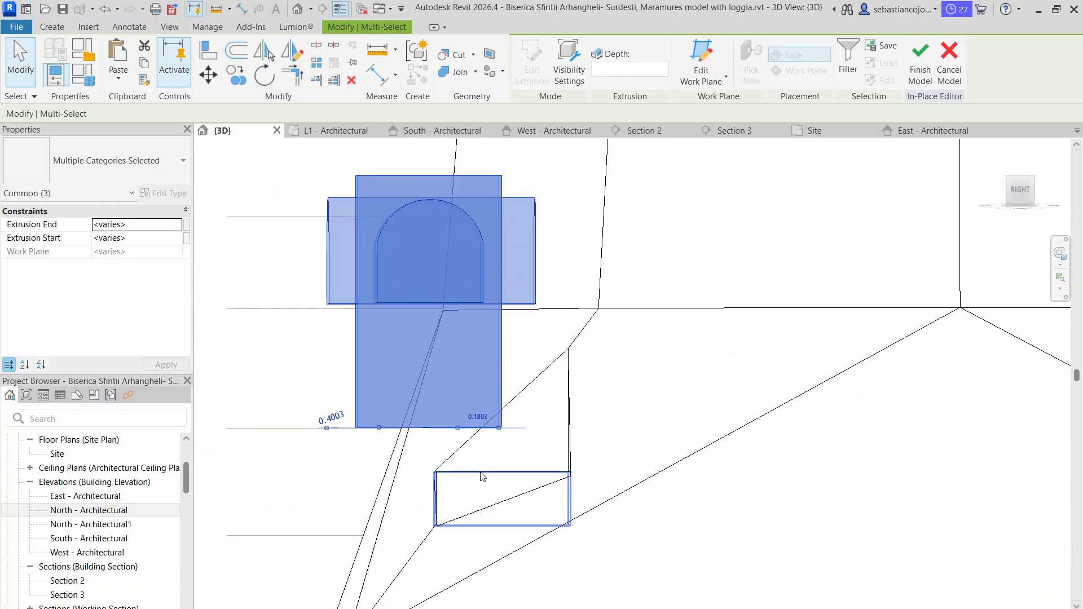
click(480, 472)
drag(503, 468, 506, 431)
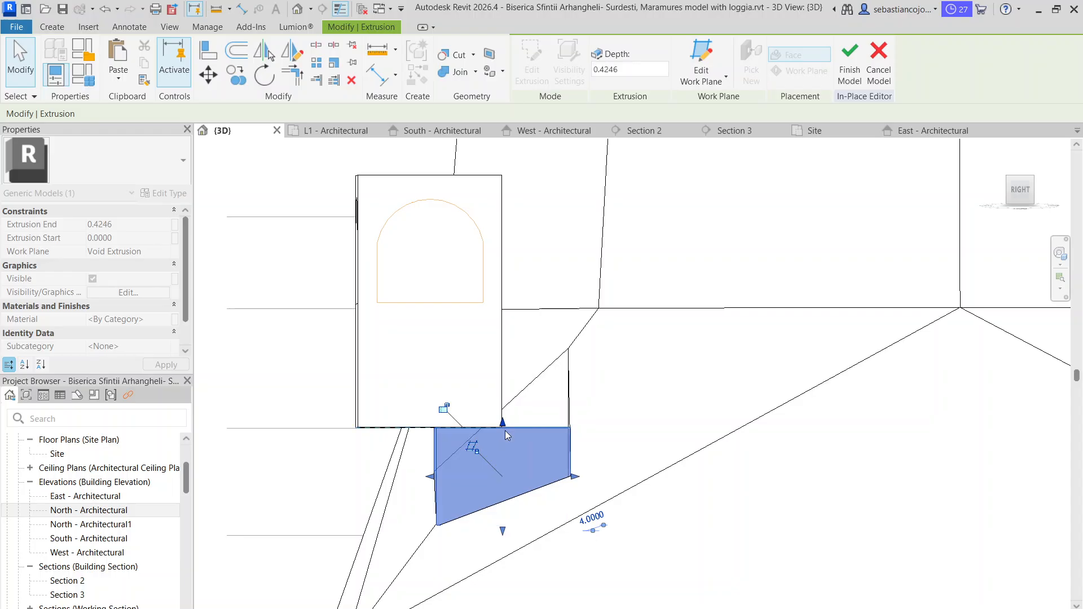
scroll(505, 431, down, 4)
scroll(485, 367, up, 3)
- Slide the copied shaft and its arched voids sideways over the raised base block
drag(344, 257, 536, 476)
scroll(524, 451, up, 4)
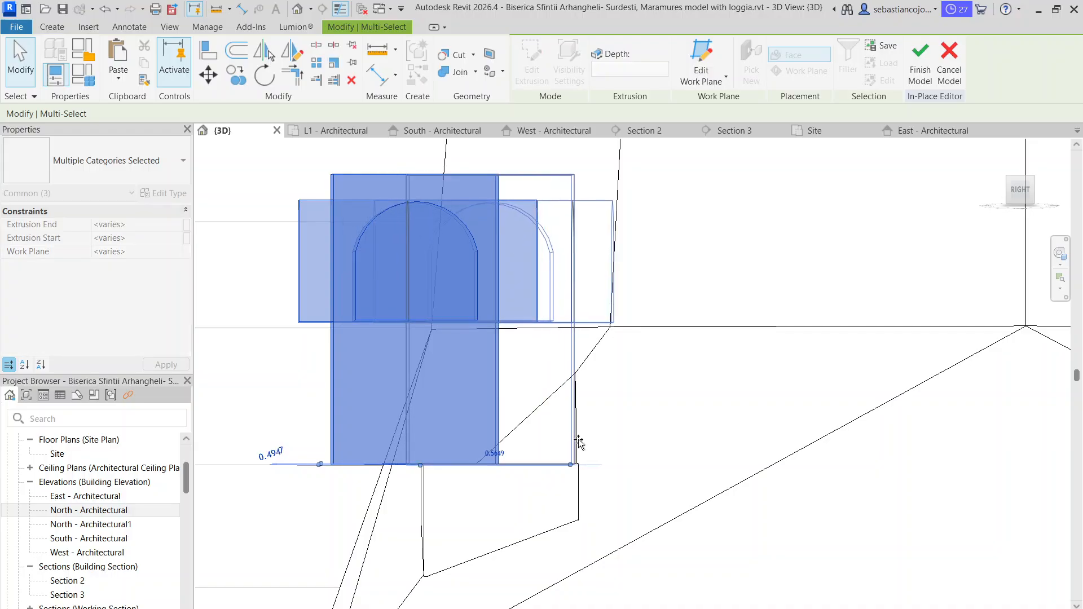
shift+middle_drag(515, 486, 662, 586)
scroll(485, 517, up, 1)
shift+middle_drag(486, 517, 396, 445)
scroll(396, 446, up, 1)
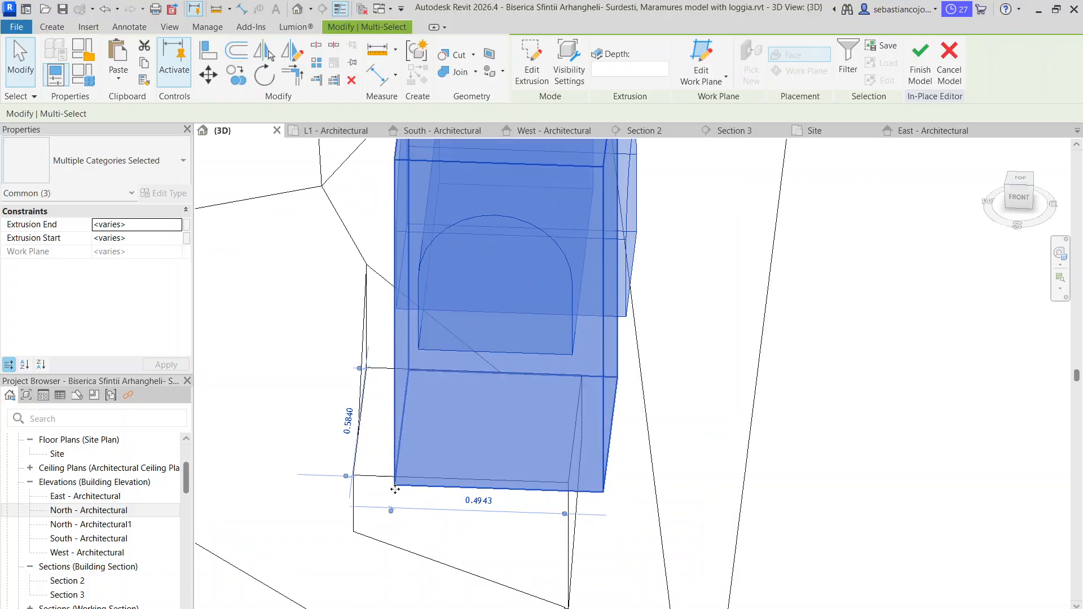
- Move the copied shaft and voids so the shaft's lower corner meets the base block's top corner
scroll(395, 487, up, 3)
key(m)
key(v)
click(395, 482)
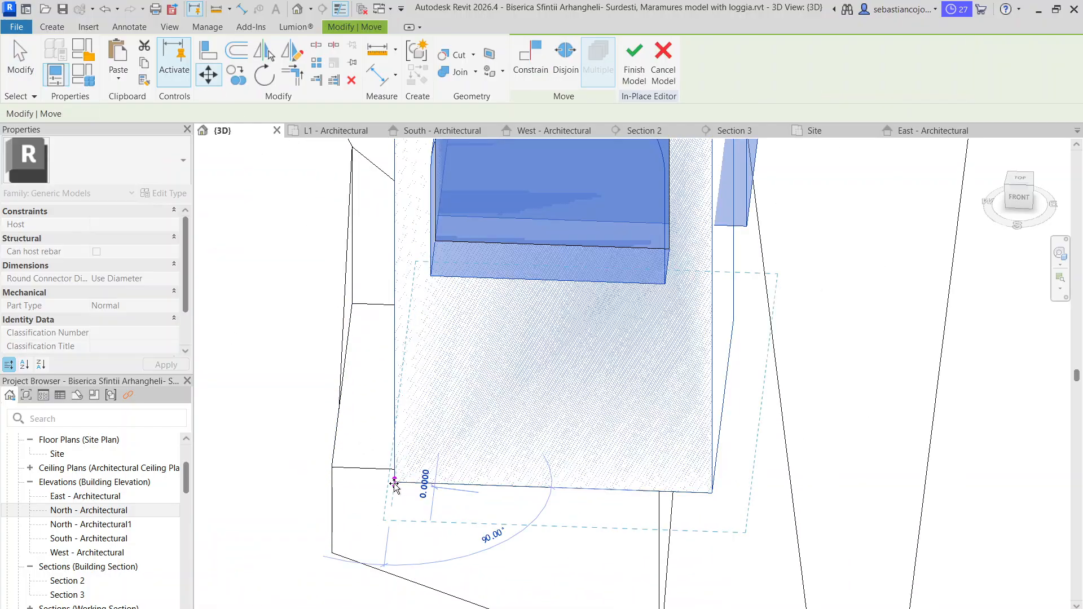
click(336, 463)
scroll(339, 463, up, 3)
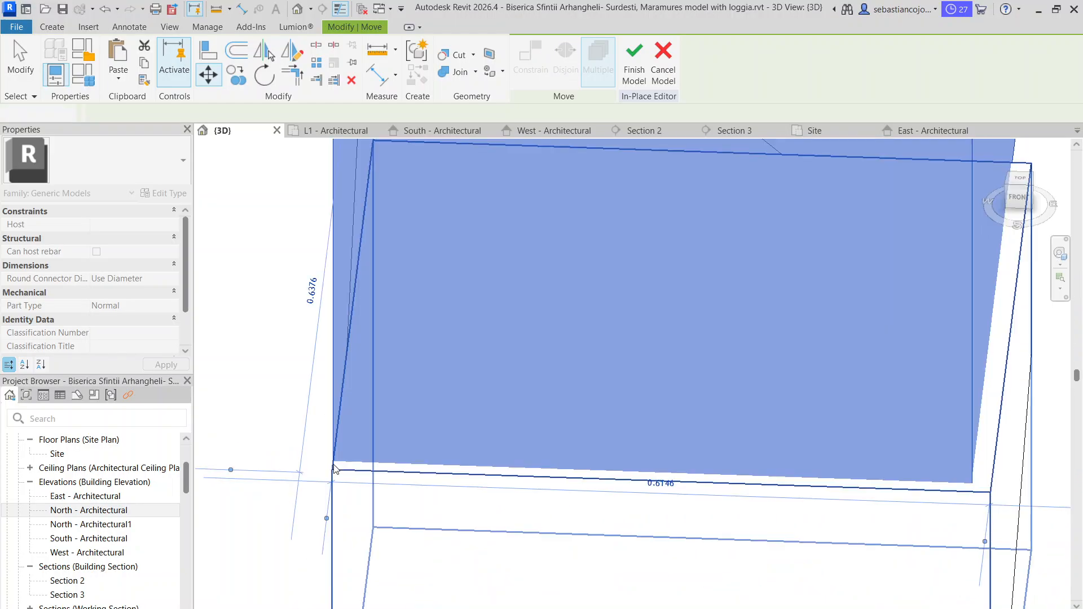
- Close the remaining small gap by moving the shaft and voids exactly onto the base block's corner
mouse_move(342, 462)
shift+middle_down()
mouse_move(357, 481)
mouse_move(334, 469)
shift+middle_up()
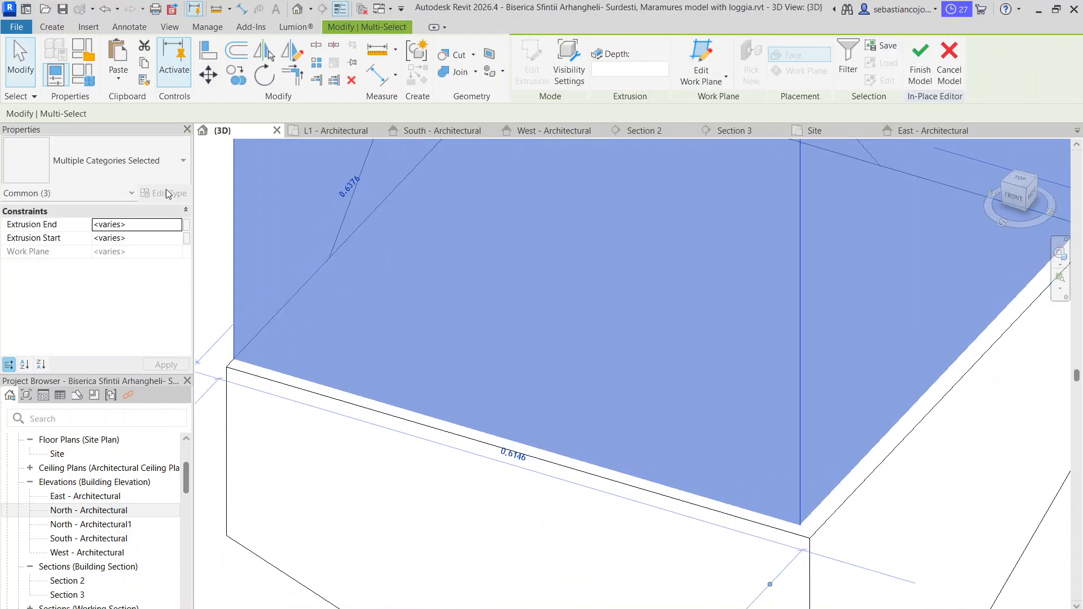
click(208, 83)
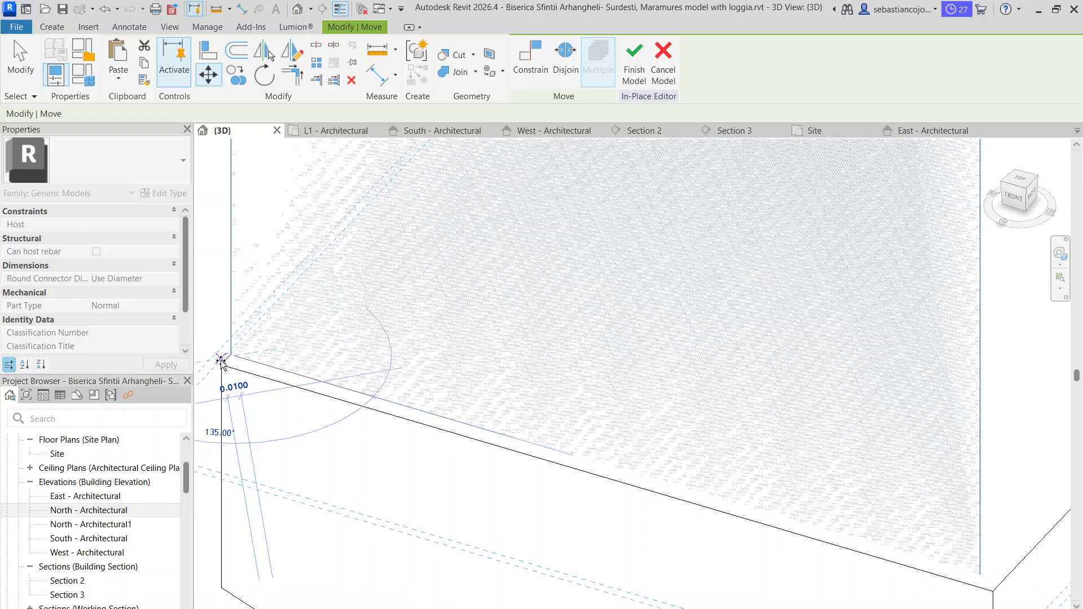
click(222, 365)
scroll(264, 361, down, 3)
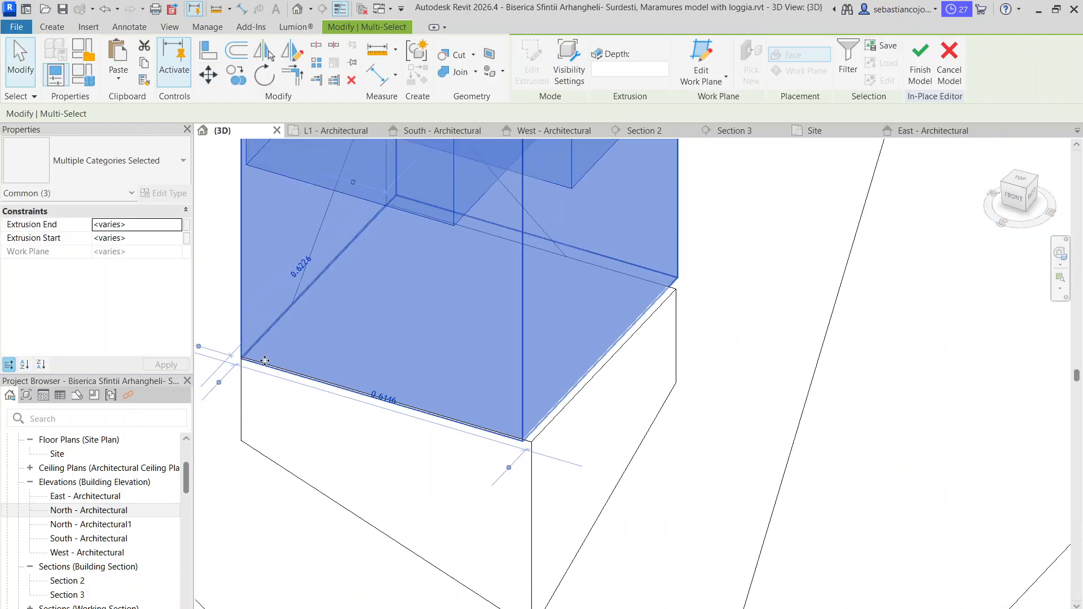
- Align the copied shaft's side faces with the base block and fit its bottom with an Extrusion Start of -0.6107
scroll(581, 452, down, 3)
shift+middle_drag(581, 452, 467, 376)
click(646, 343)
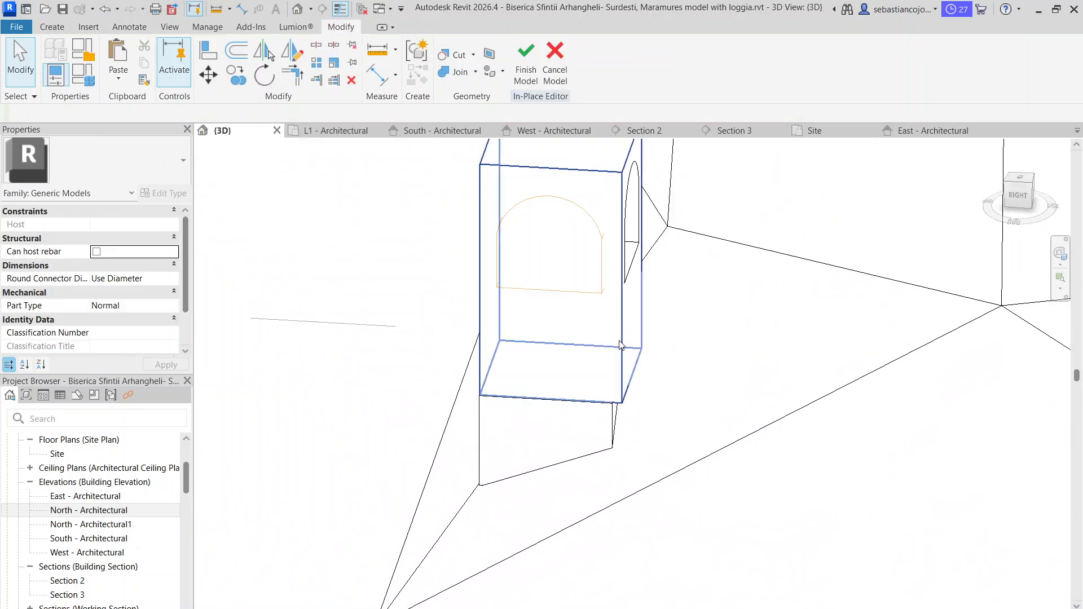
click(631, 339)
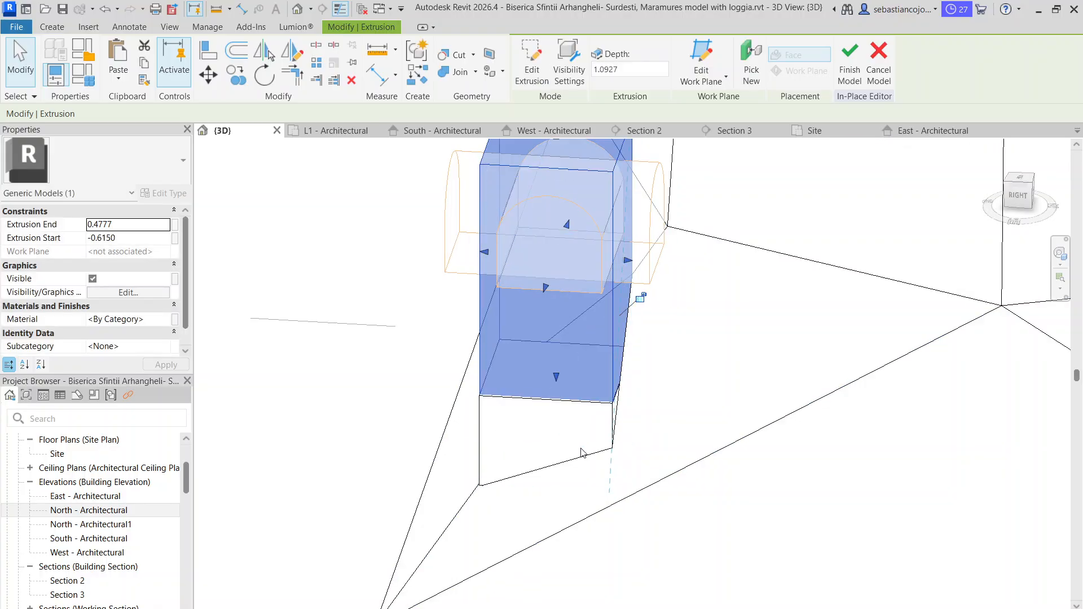
scroll(632, 268, down, 3)
shift+middle_drag(633, 268, 641, 393)
scroll(641, 394, up, 2)
drag(587, 362, 581, 358)
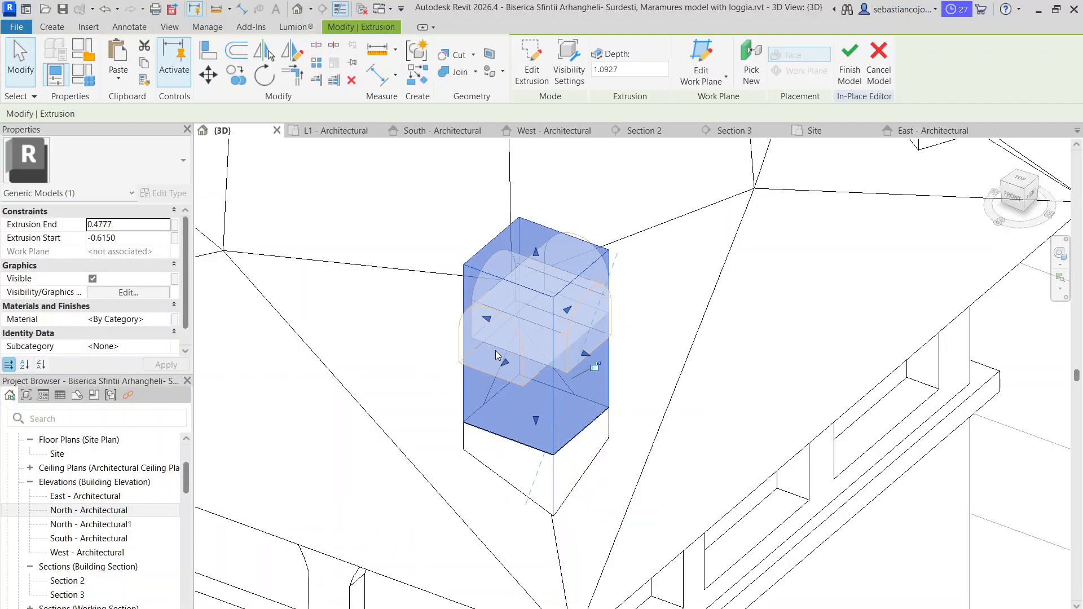
drag(507, 361, 507, 361)
scroll(560, 415, up, 3)
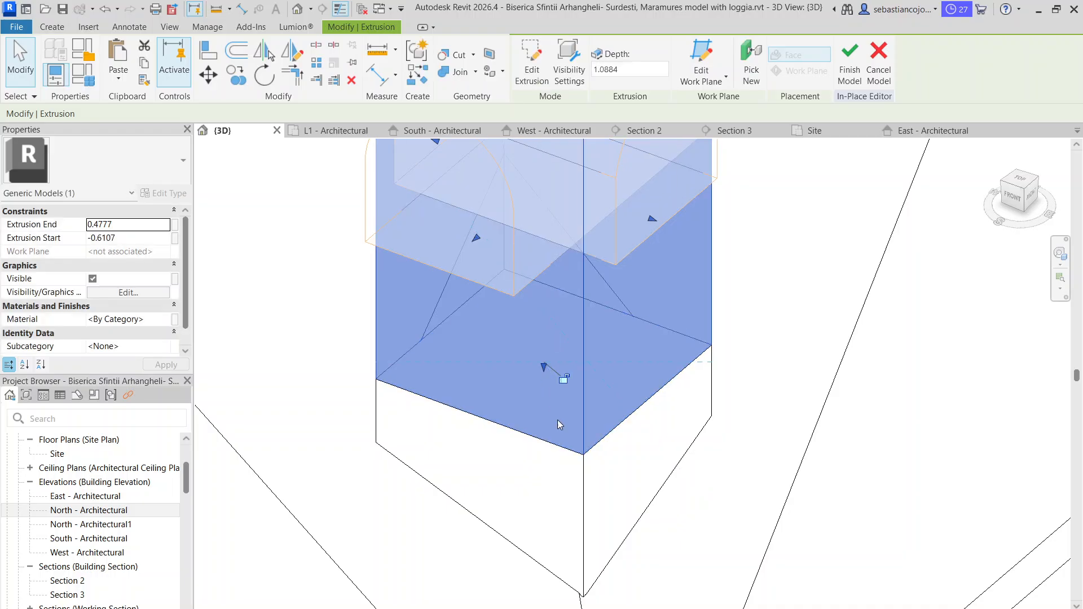
click(584, 479)
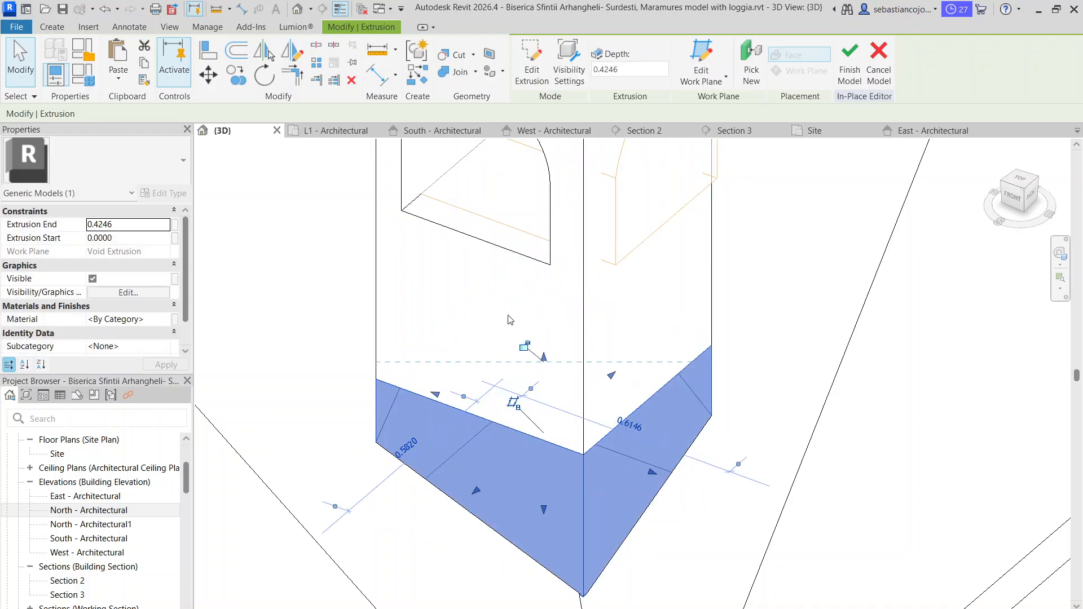
key(Escape)
- Cut the copied shaft with the arched void that does not yet open through it
scroll(538, 363, down, 5)
scroll(532, 371, up, 1)
click(551, 340)
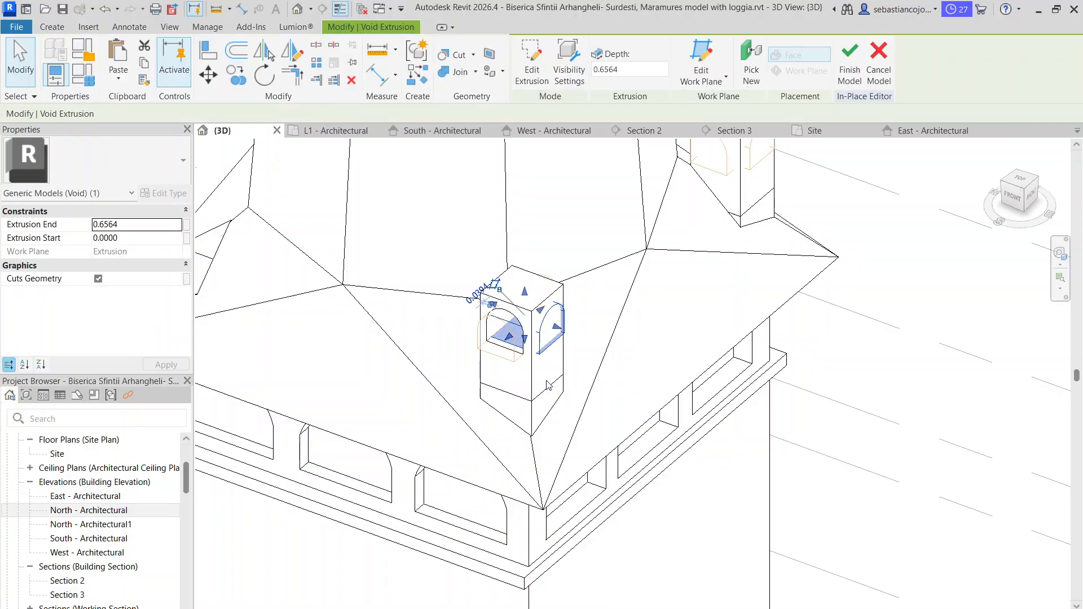
click(640, 385)
shift+middle_drag(639, 385, 533, 341)
scroll(535, 348, up, 4)
click(537, 348)
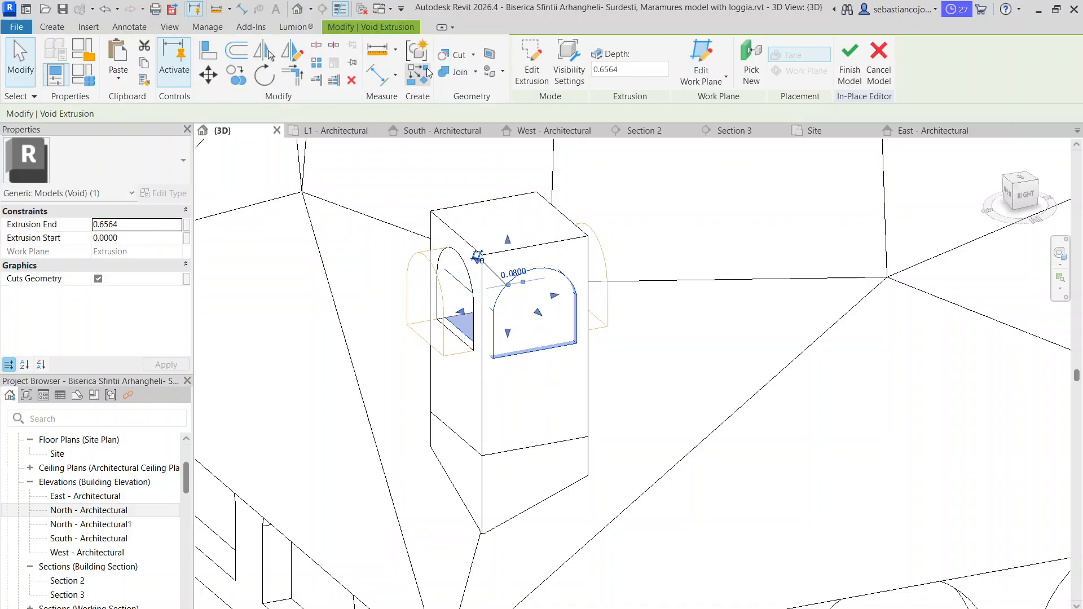
click(445, 59)
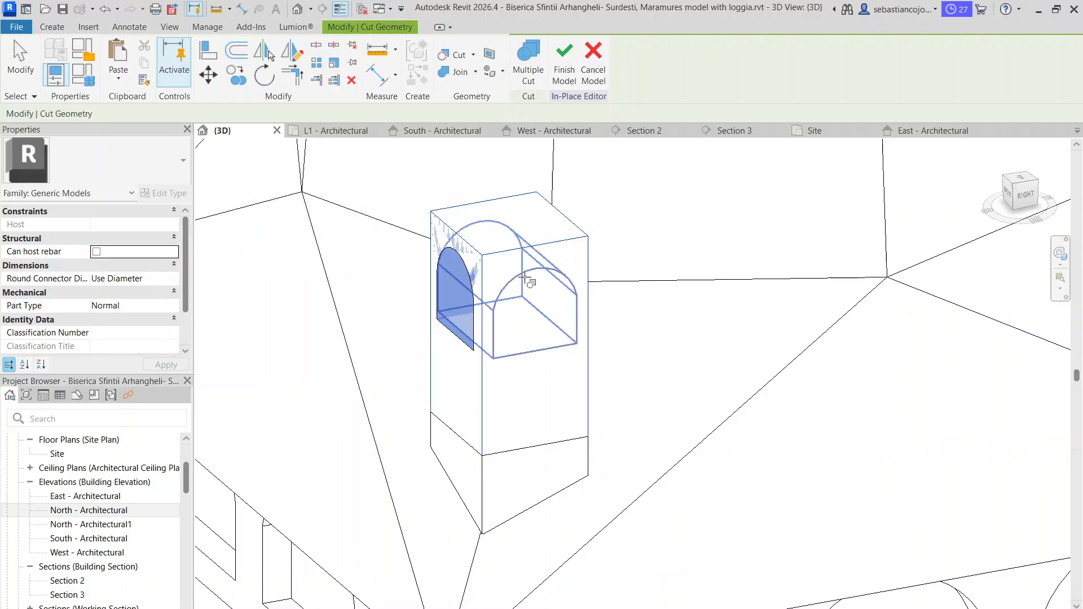
scroll(530, 350, down, 5)
click(530, 349)
scroll(646, 379, down, 2)
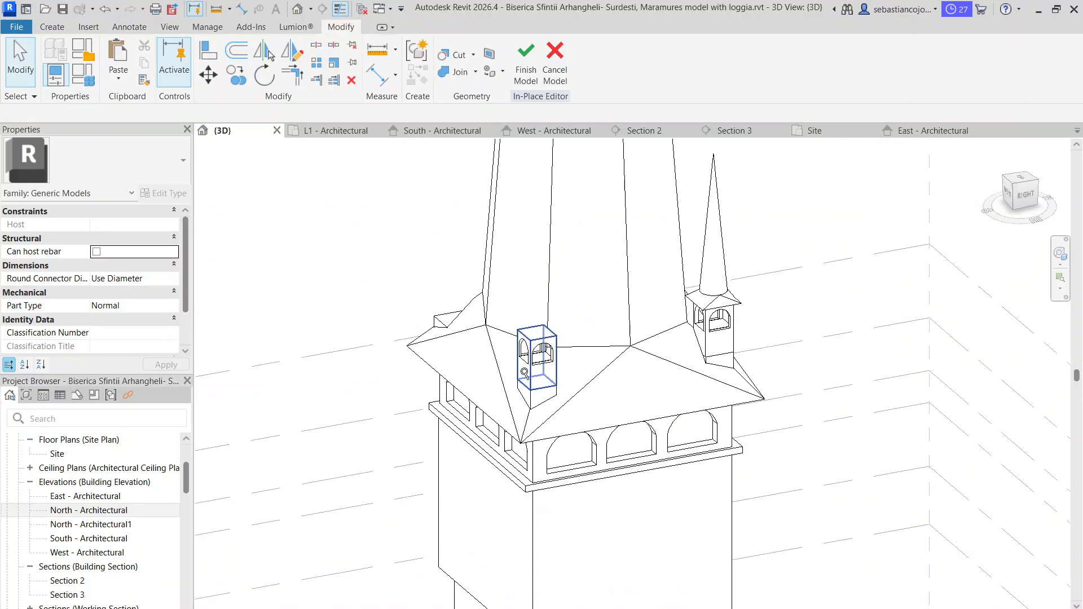
- Raise the base block of the other front corner notch to an Extrusion End of 0.4246, level with the new turret's base
shift+middle_drag(646, 379, 575, 340)
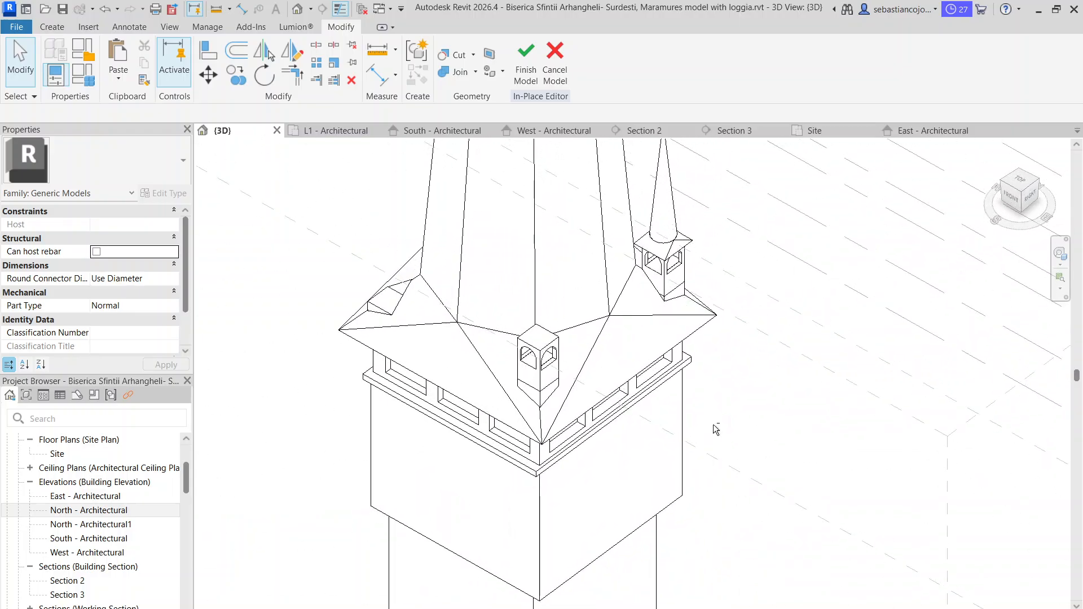
scroll(639, 451, down, 2)
shift+middle_drag(639, 450, 621, 299)
scroll(551, 421, up, 4)
click(1018, 194)
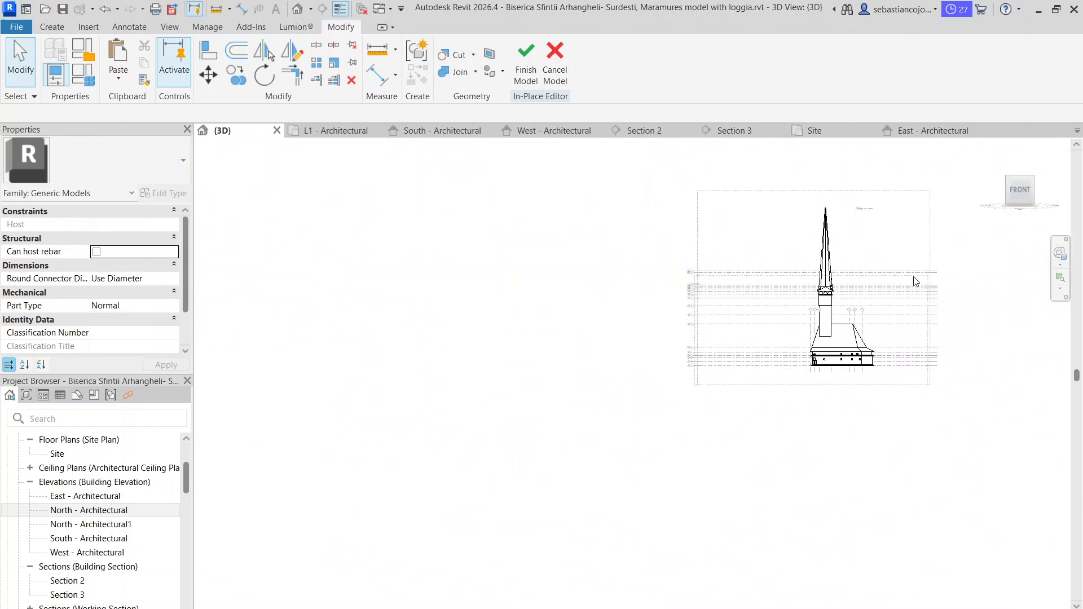
click(429, 372)
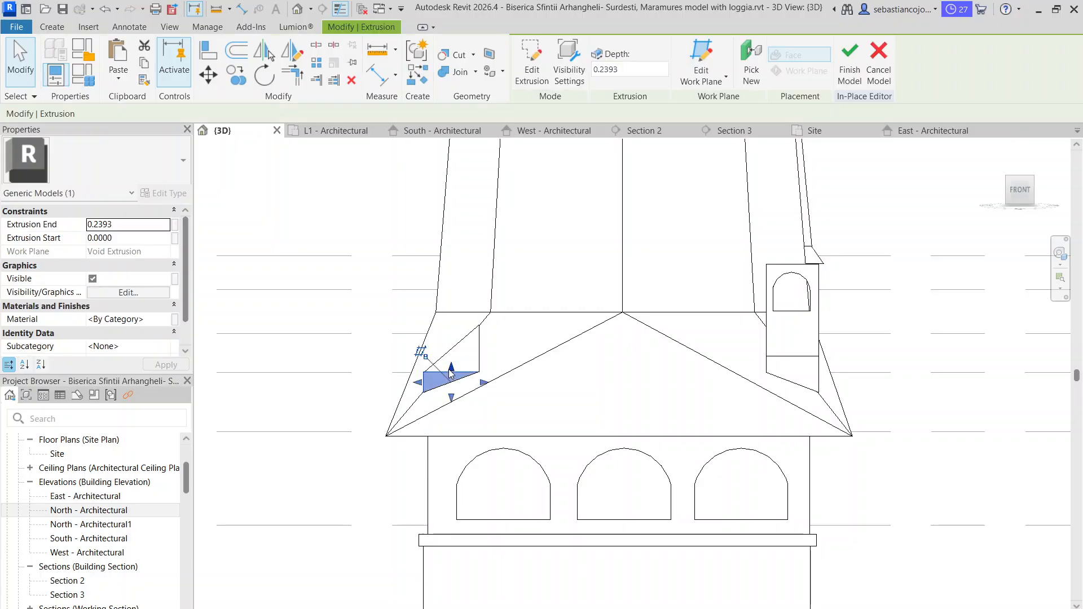
drag(768, 363, 767, 361)
- Raise the rear-left corner's base block to an Extrusion End of 0.4246, level with the front-left block
scroll(706, 394, down, 3)
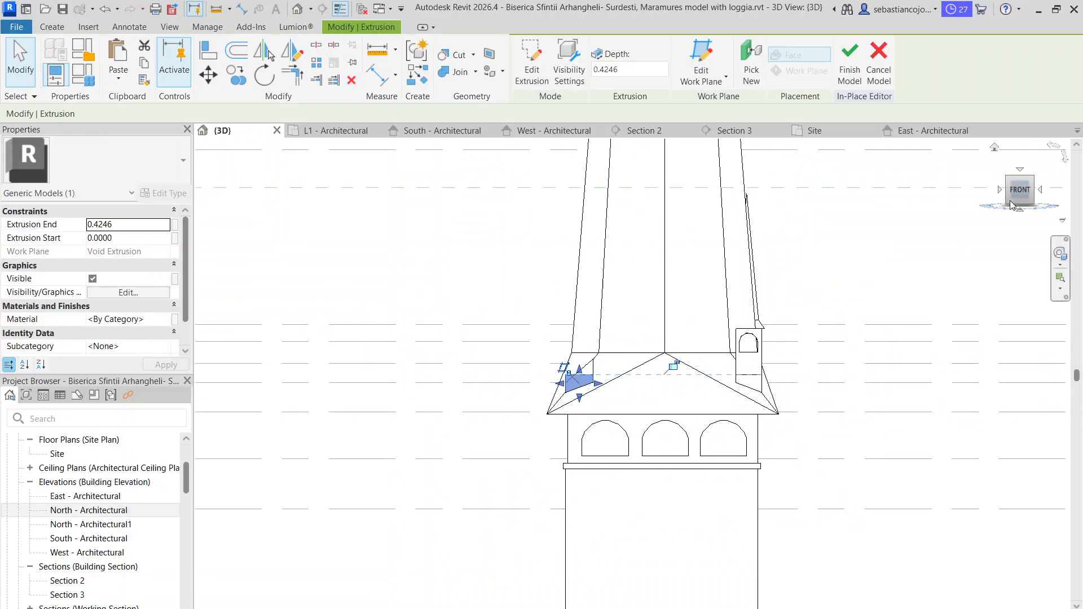
click(999, 192)
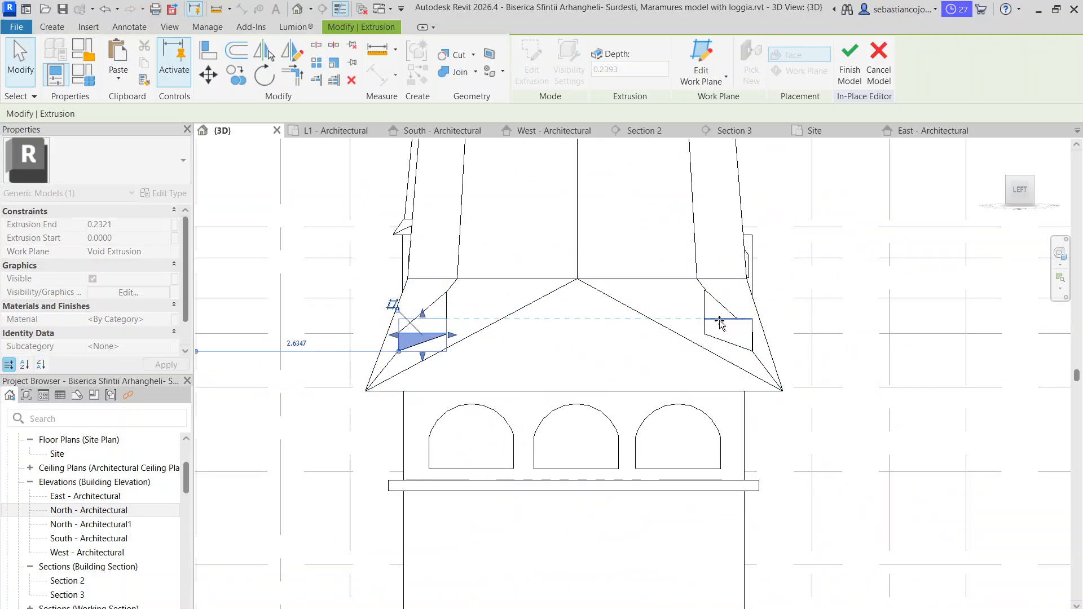
shift+middle_drag(643, 333, 738, 318)
scroll(738, 318, up, 3)
click(1034, 190)
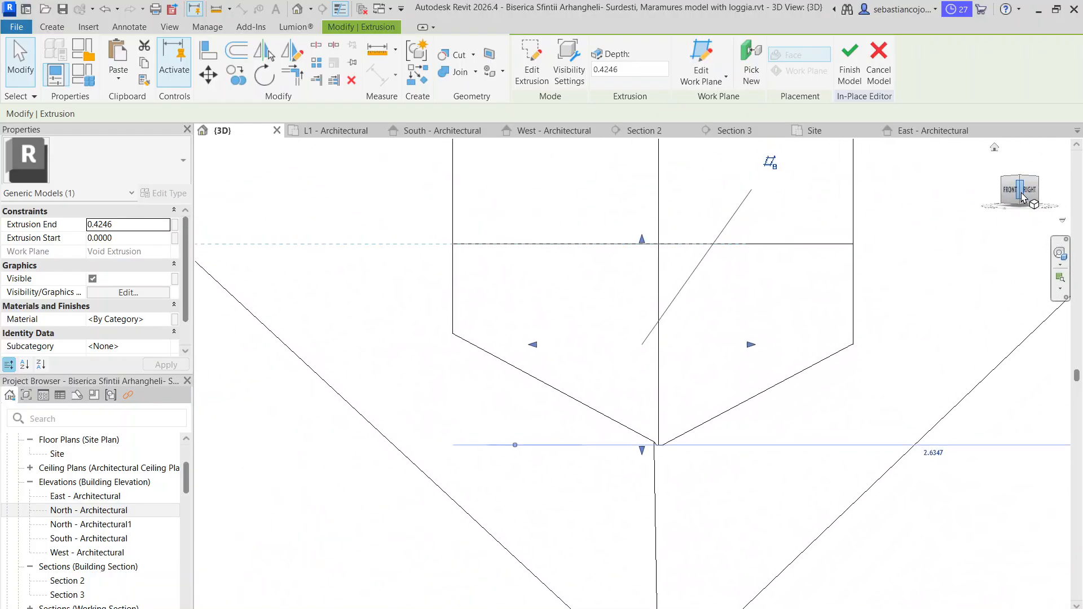
scroll(613, 355, down, 5)
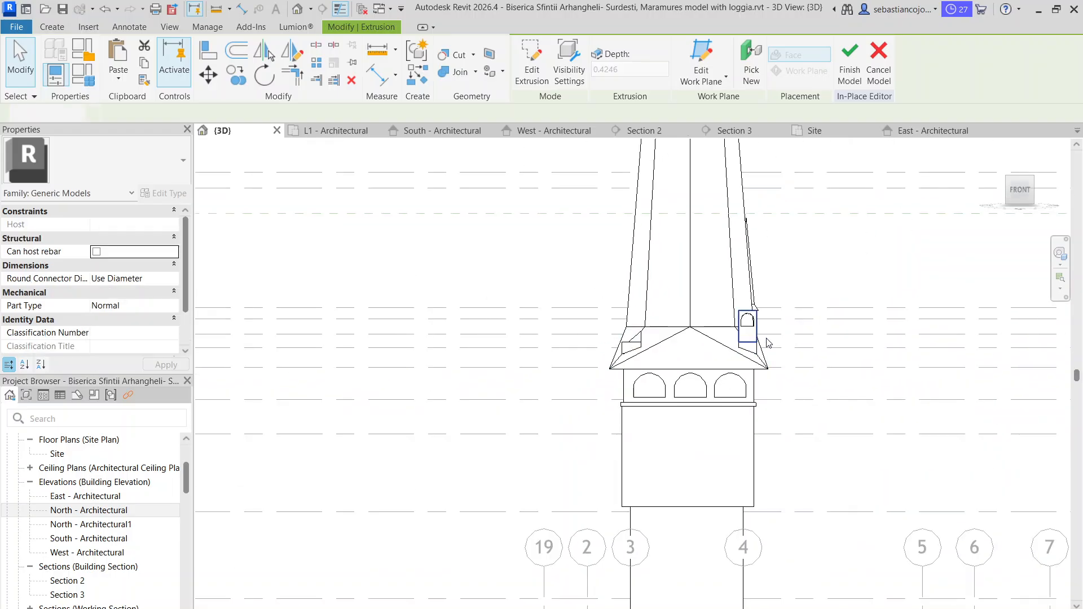
key(Escape)
- Copy the front-right turret's shaft and both arched voids onto the front-left base block
scroll(735, 293, up, 5)
click(735, 294)
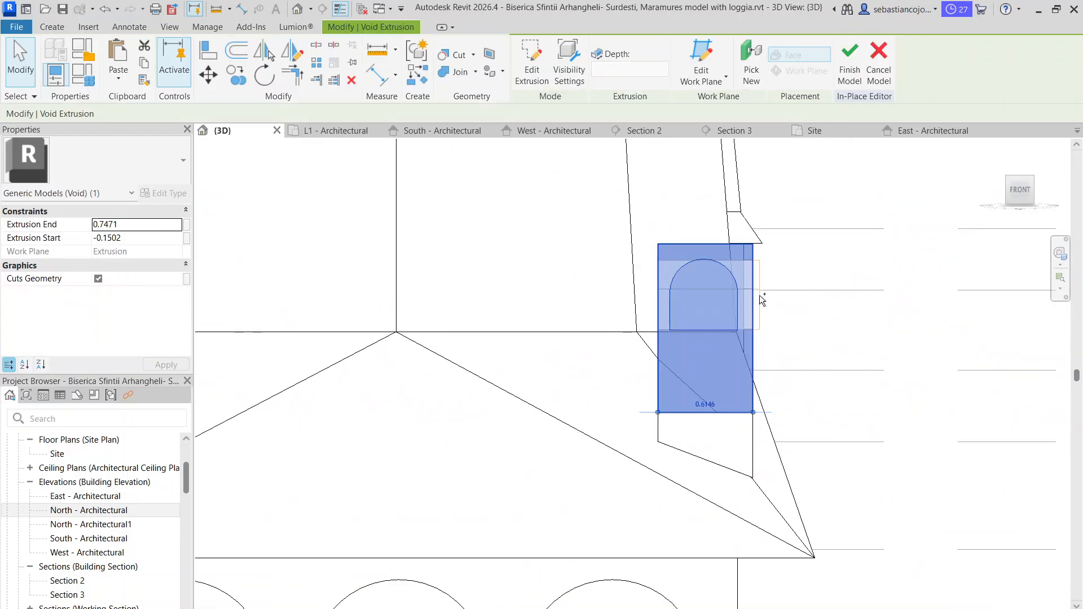
ctrl+click(761, 298)
ctrl+click(755, 305)
scroll(727, 338, down, 3)
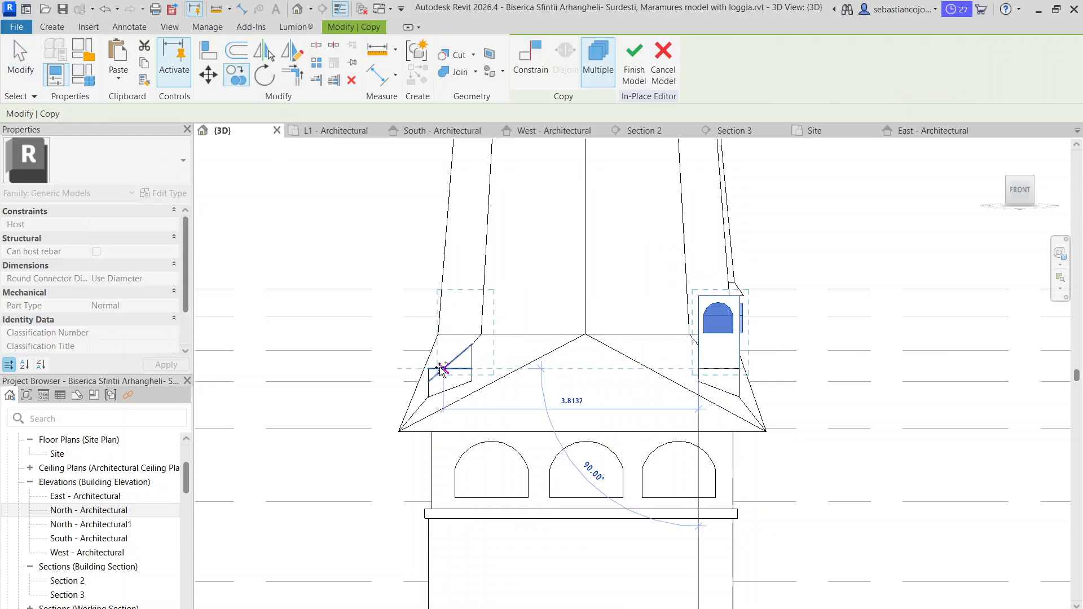
scroll(441, 370, down, 4)
shift+middle_drag(445, 361, 765, 373)
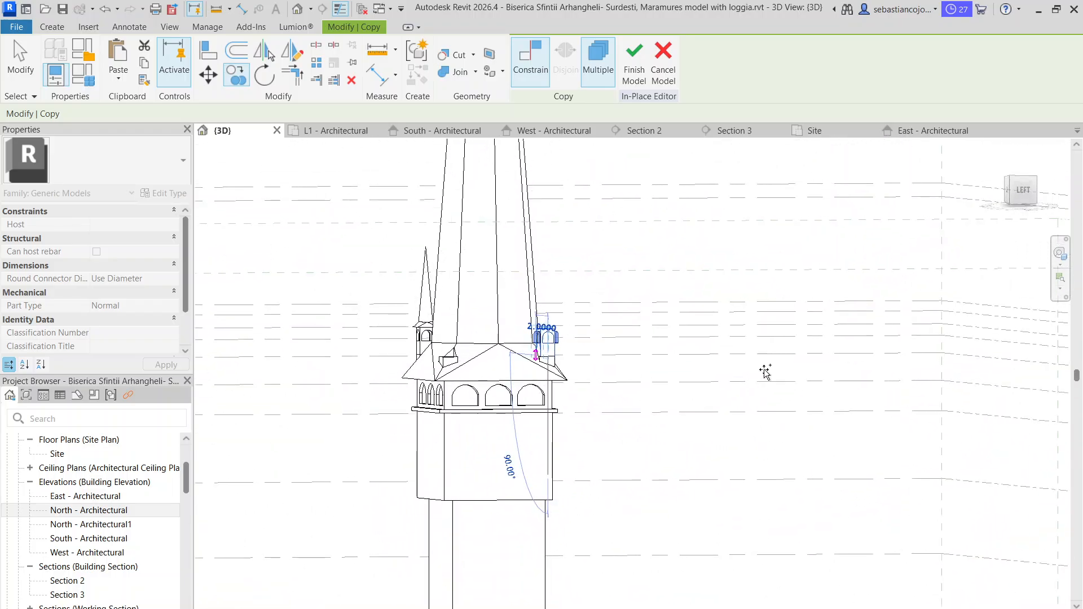
click(1020, 191)
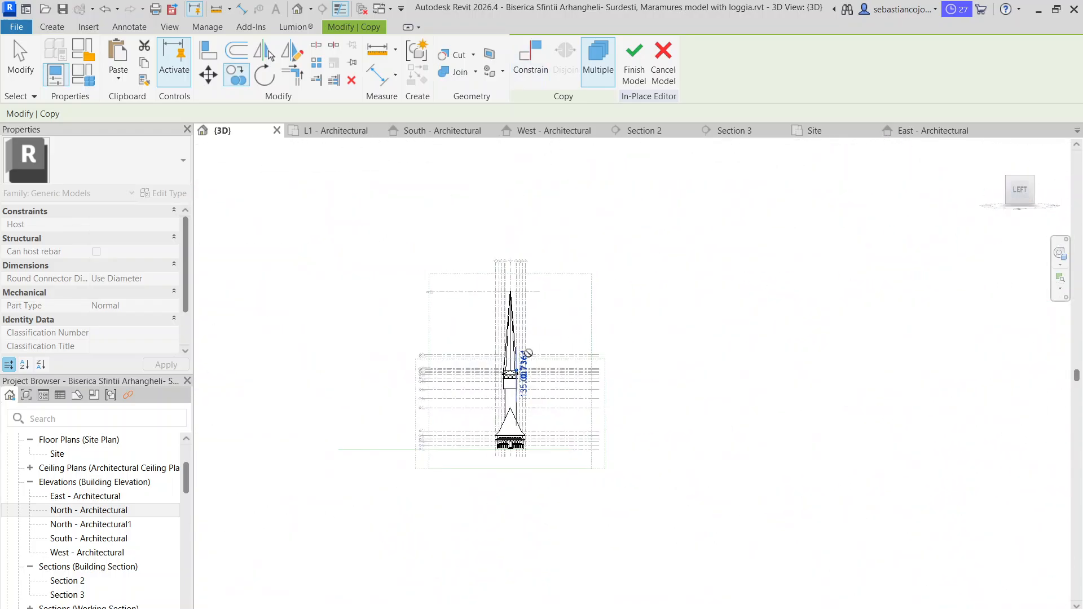
scroll(846, 372, up, 5)
key(Escape)
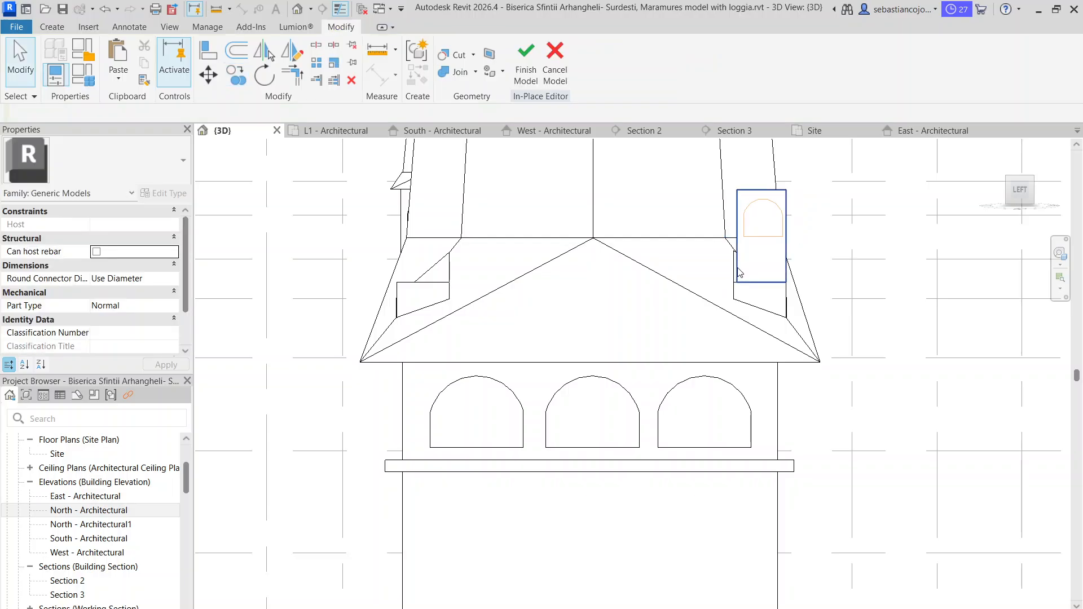
- Copy the front-left shaft with its two arched voids onto the rear-left base block
scroll(740, 276, up, 2)
scroll(741, 276, down, 3)
click(741, 216)
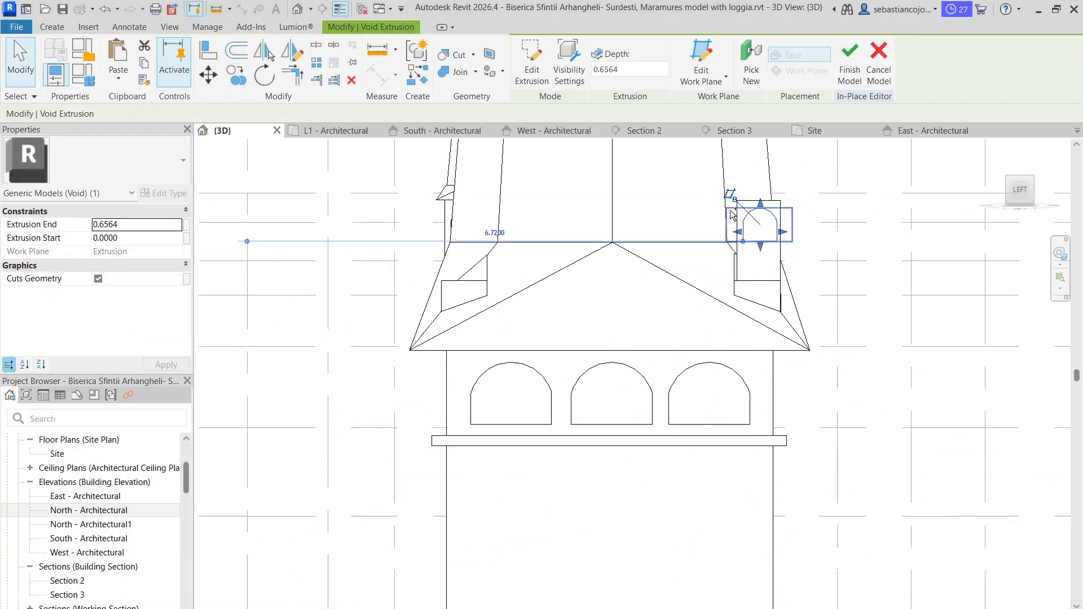
ctrl+click(715, 198)
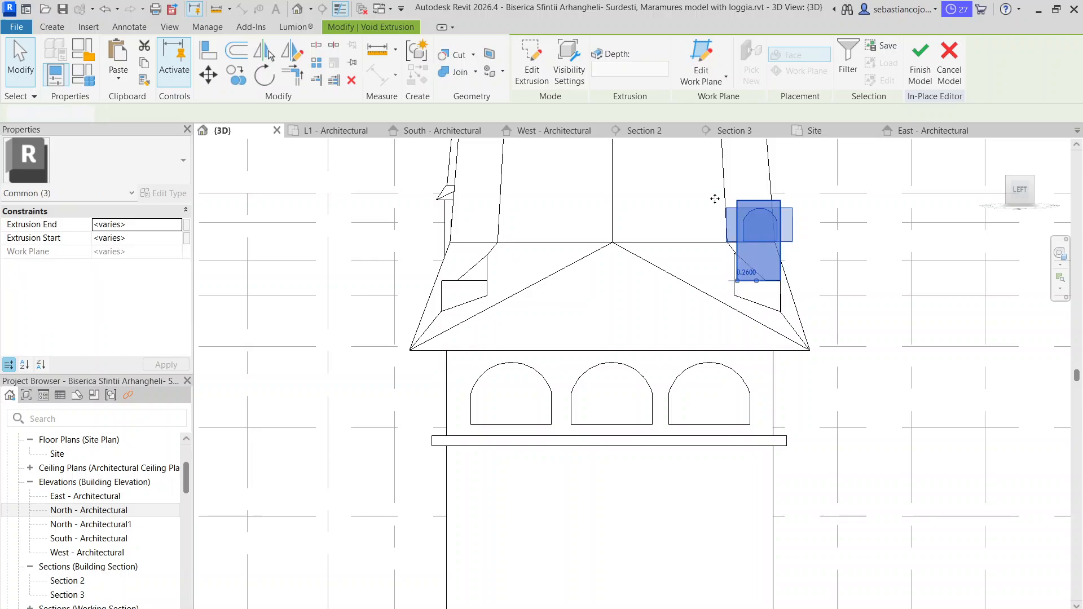
click(237, 75)
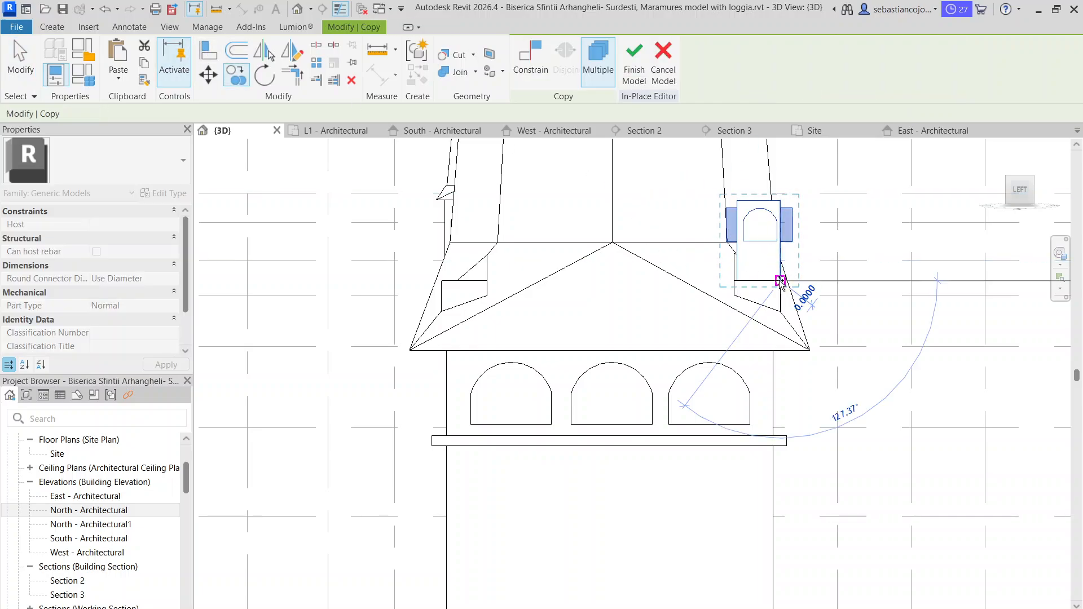
click(487, 280)
scroll(487, 280, down, 2)
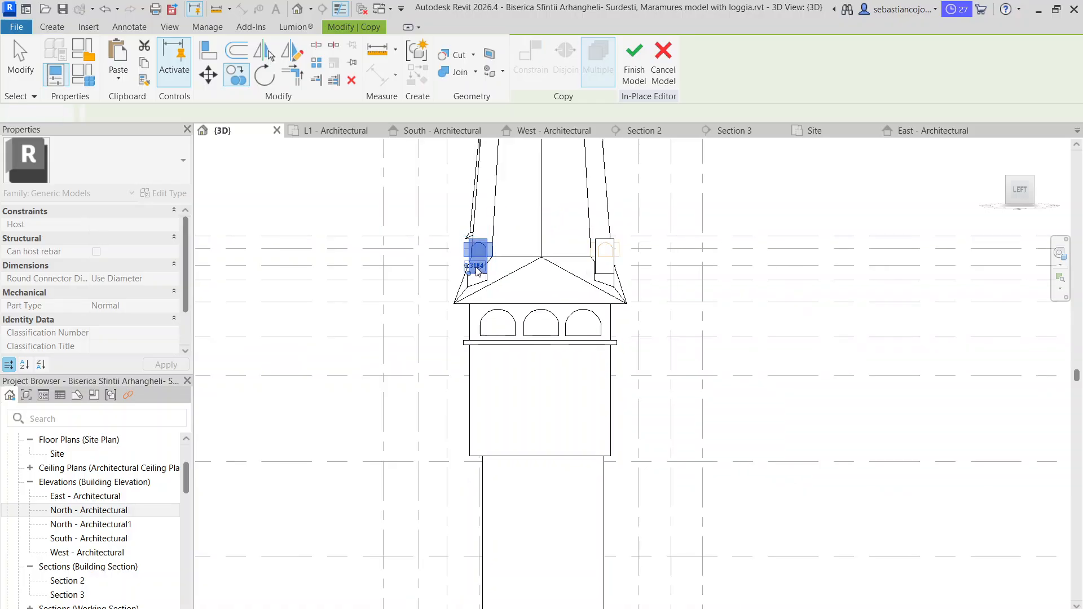
- Stretch the side faces of the front-left and rear-left shafts to match the edges of their base blocks
scroll(468, 242, up, 2)
click(461, 237)
drag(462, 238, 461, 253)
scroll(462, 253, down, 2)
scroll(670, 287, up, 3)
click(669, 287)
click(697, 226)
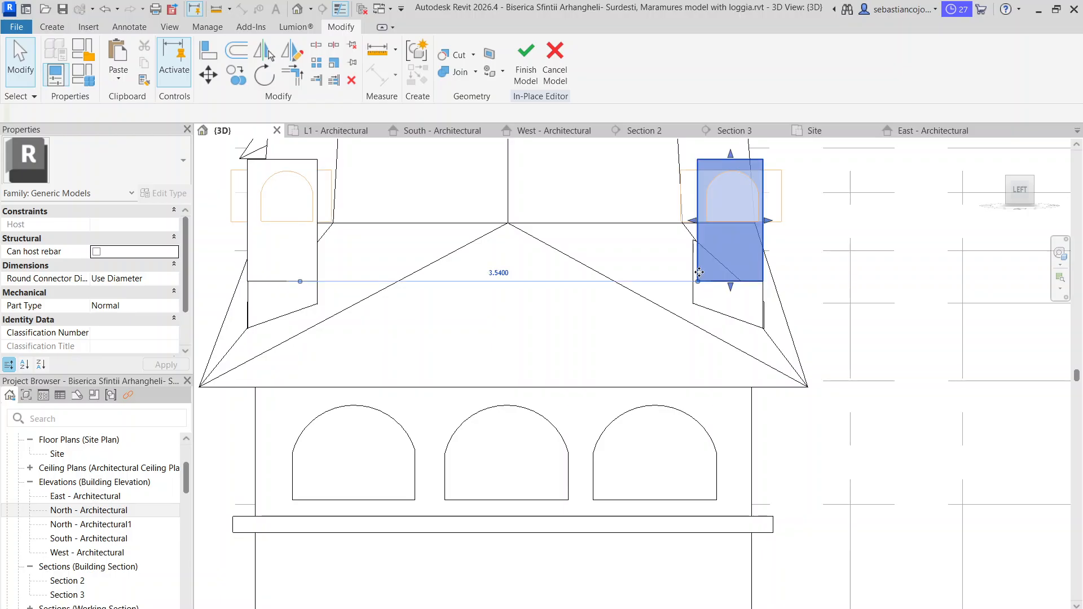
key(Escape)
scroll(706, 204, up, 3)
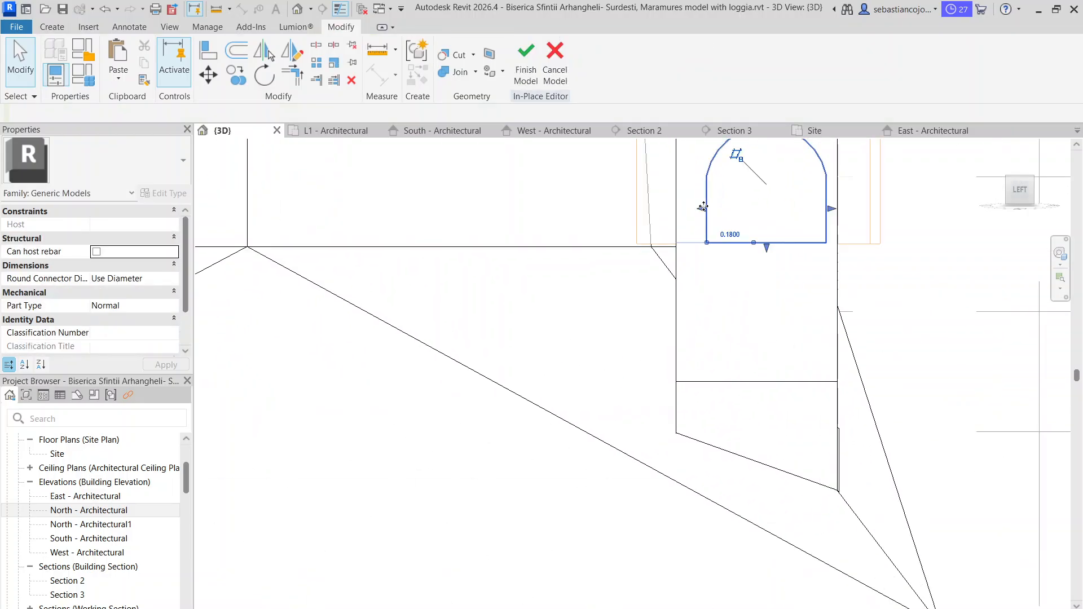
- Shift the arched void of each left-side turret sideways to centre it on its adjusted shaft
click(701, 208)
scroll(698, 208, down, 4)
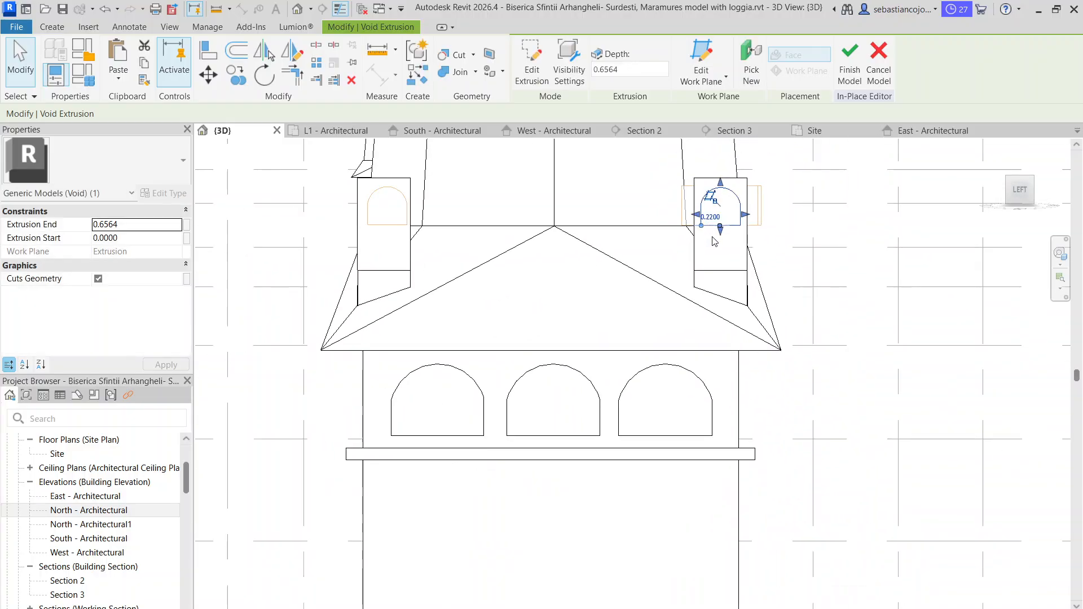
key(Escape)
scroll(369, 212, up, 3)
click(357, 207)
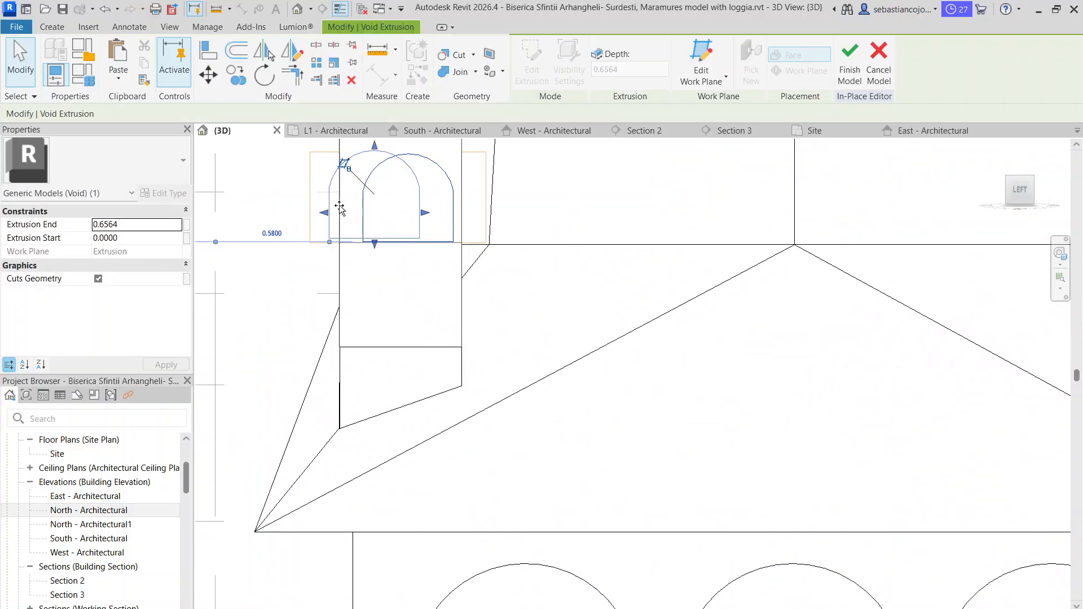
scroll(362, 212, down, 4)
key(Escape)
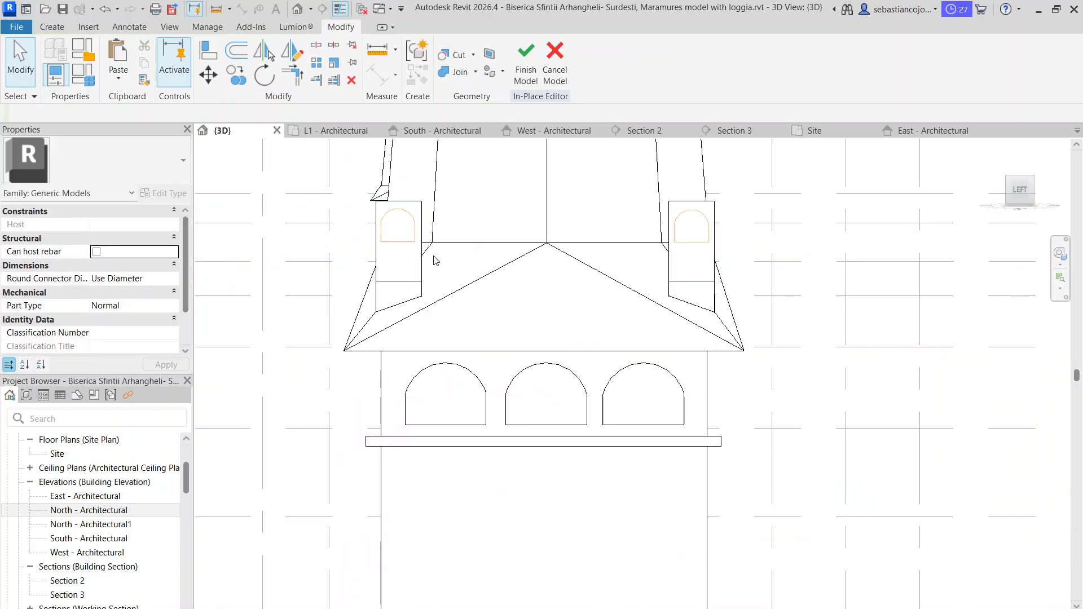
- Cut the rear-left and front-left shafts with their arched voids and finish the in-place model
shift+middle_drag(435, 259, 507, 276)
scroll(573, 281, up, 3)
scroll(572, 281, up, 1)
click(572, 281)
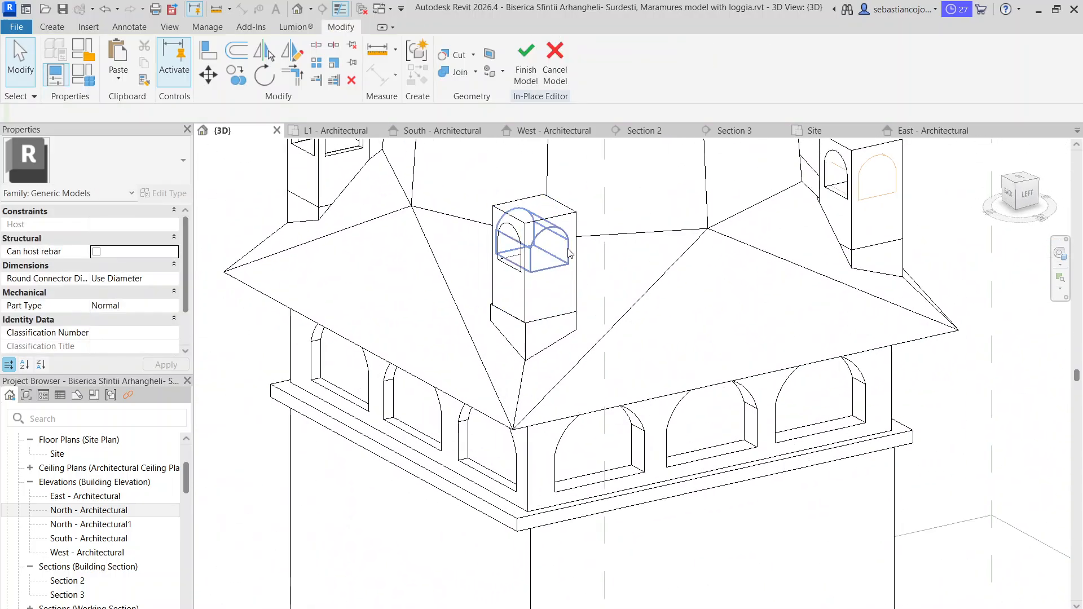
click(452, 54)
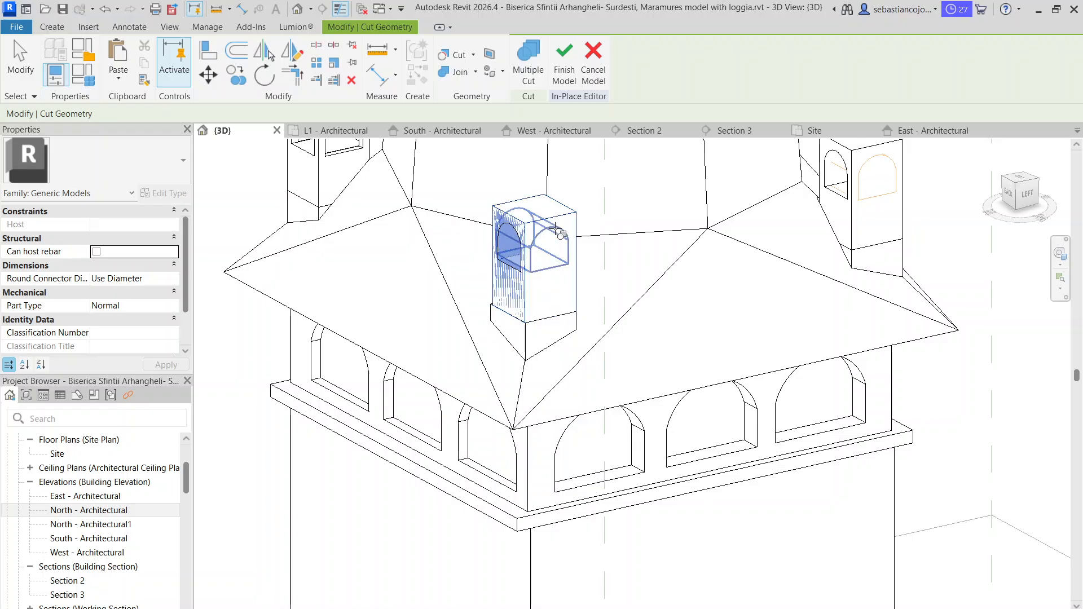
middle_drag(560, 275, 425, 300)
scroll(748, 180, up, 2)
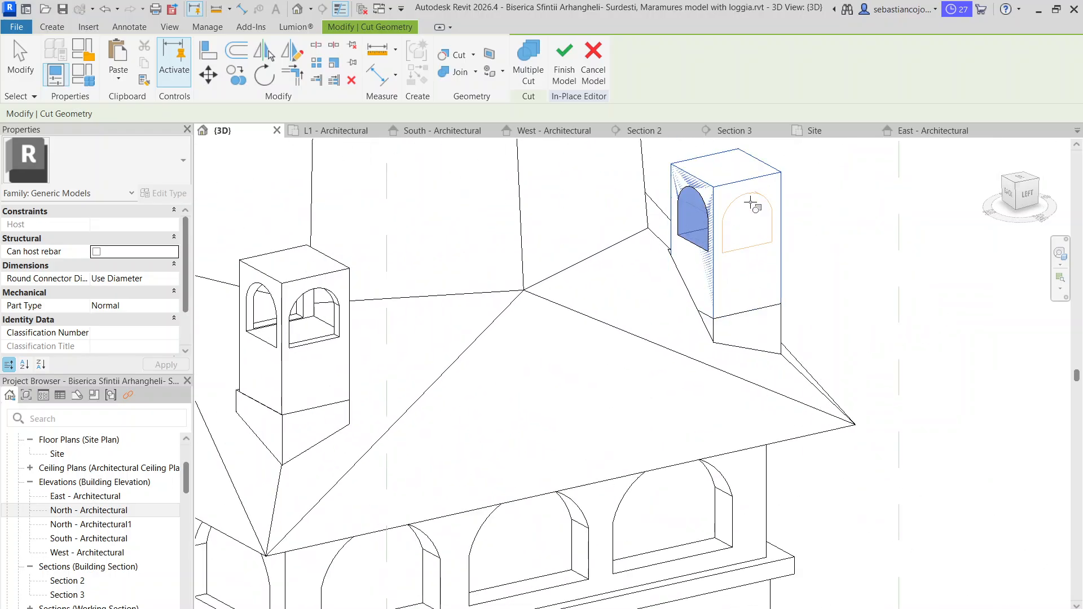
scroll(753, 192, down, 5)
shift+middle_drag(821, 290, 750, 268)
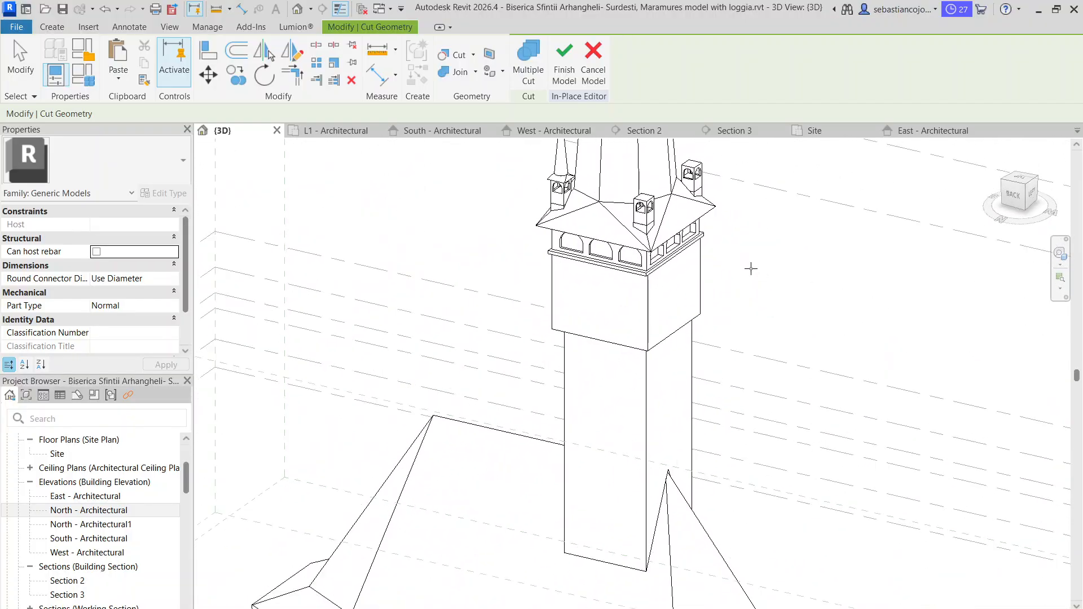
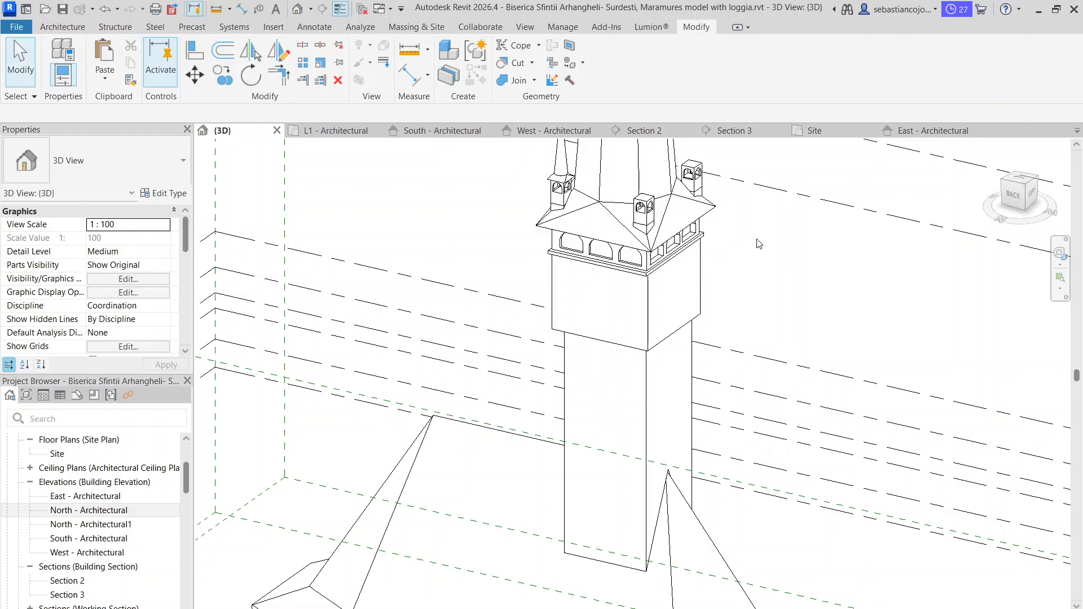
- Reopen the church tower's generic model for in-place editing
scroll(759, 244, down, 3)
shift+middle_drag(758, 244, 756, 375)
scroll(702, 331, up, 5)
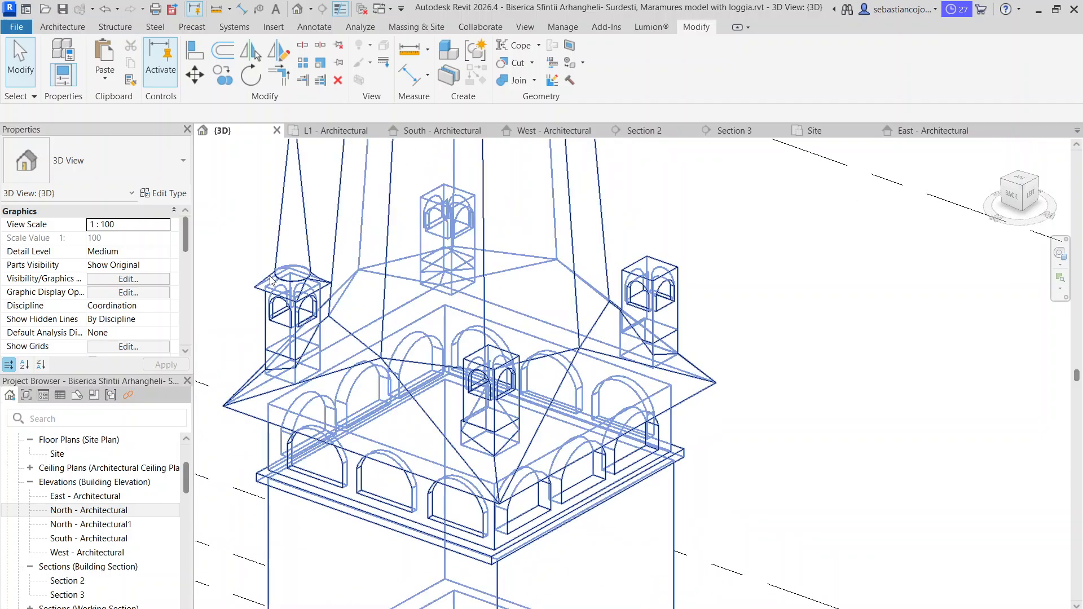
click(315, 290)
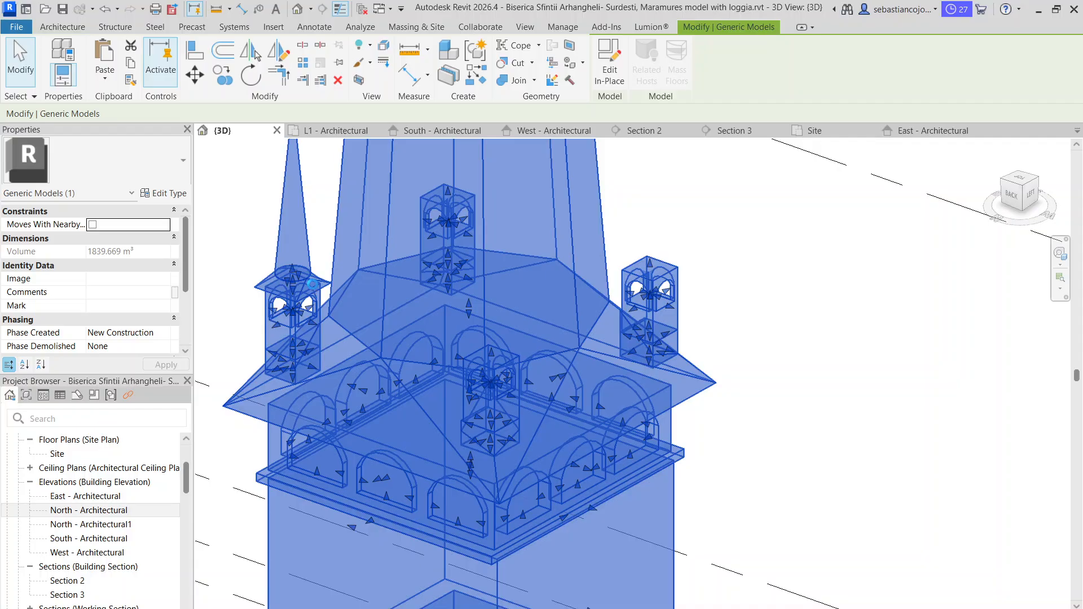
double_click(436, 297)
- Copy the finished turret's flared roof blend onto the top of the rear-left turret shaft
scroll(436, 296, down, 6)
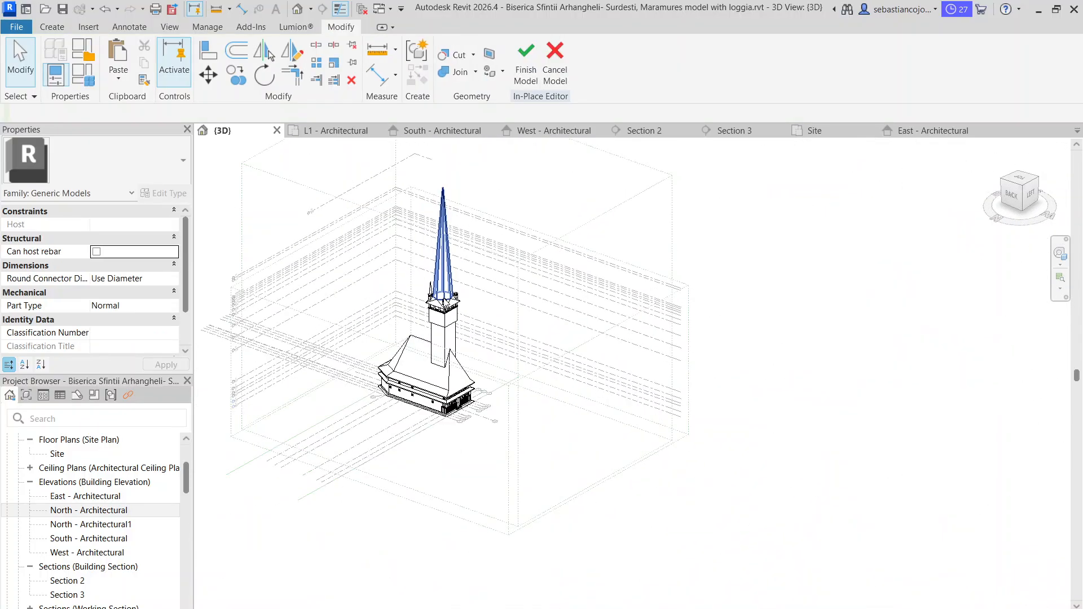
scroll(440, 337, up, 2)
scroll(429, 240, up, 5)
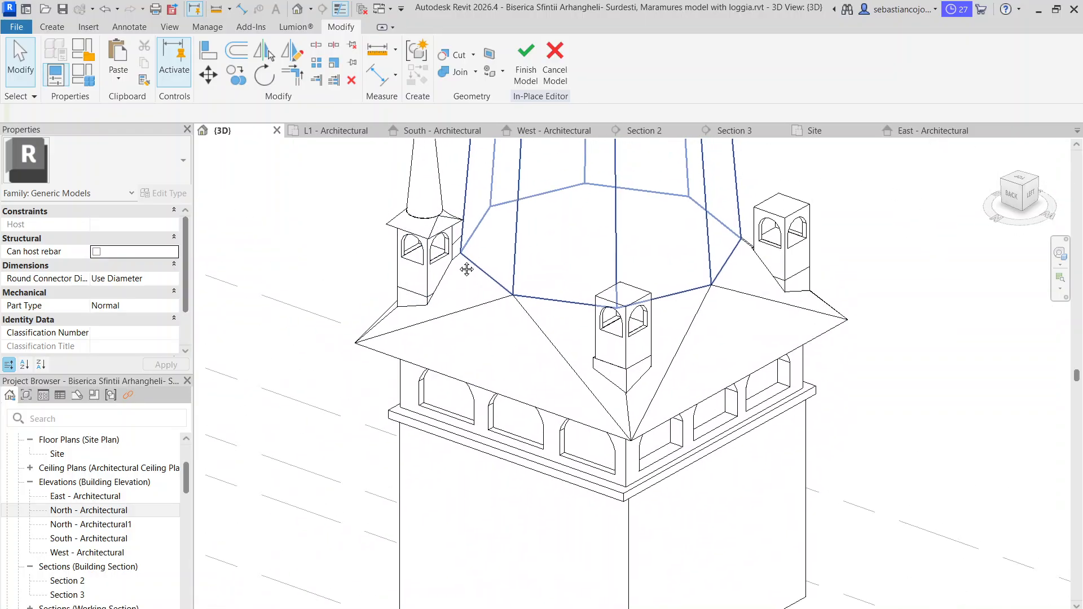
click(439, 277)
scroll(440, 281, up, 2)
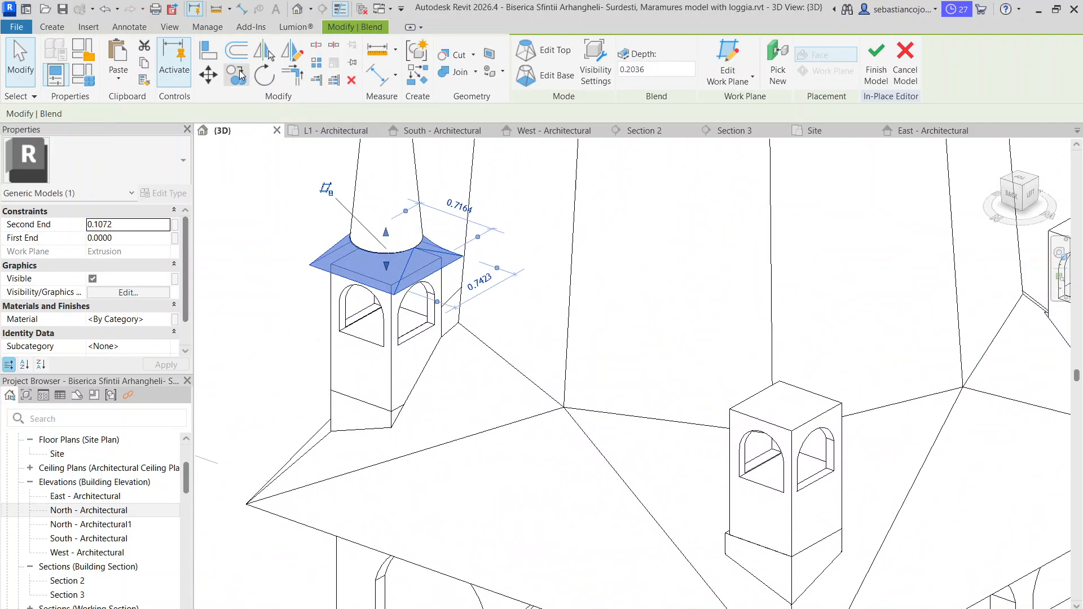
click(240, 75)
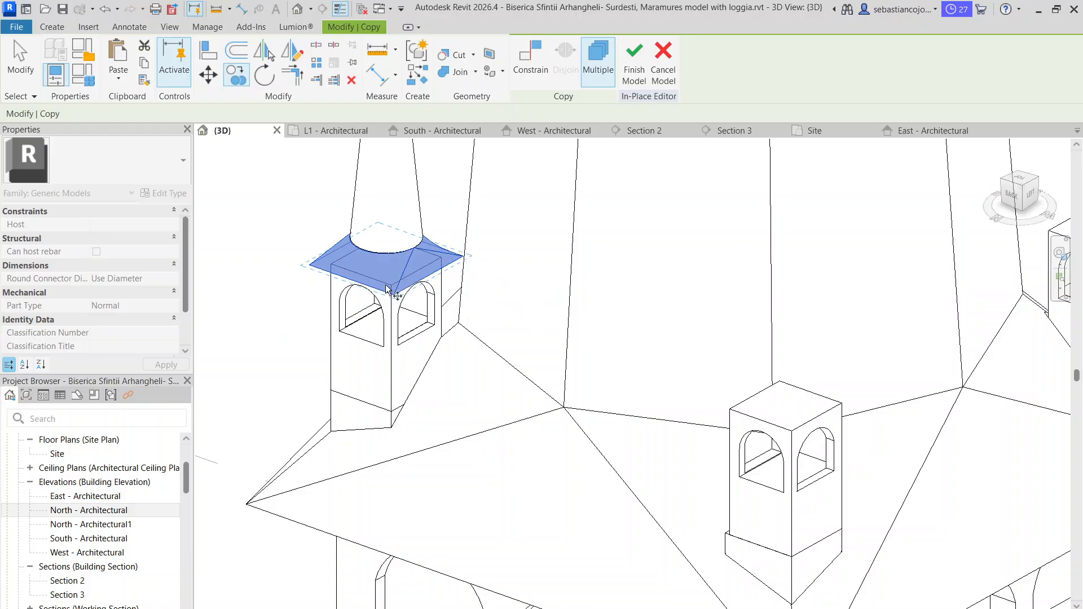
click(794, 411)
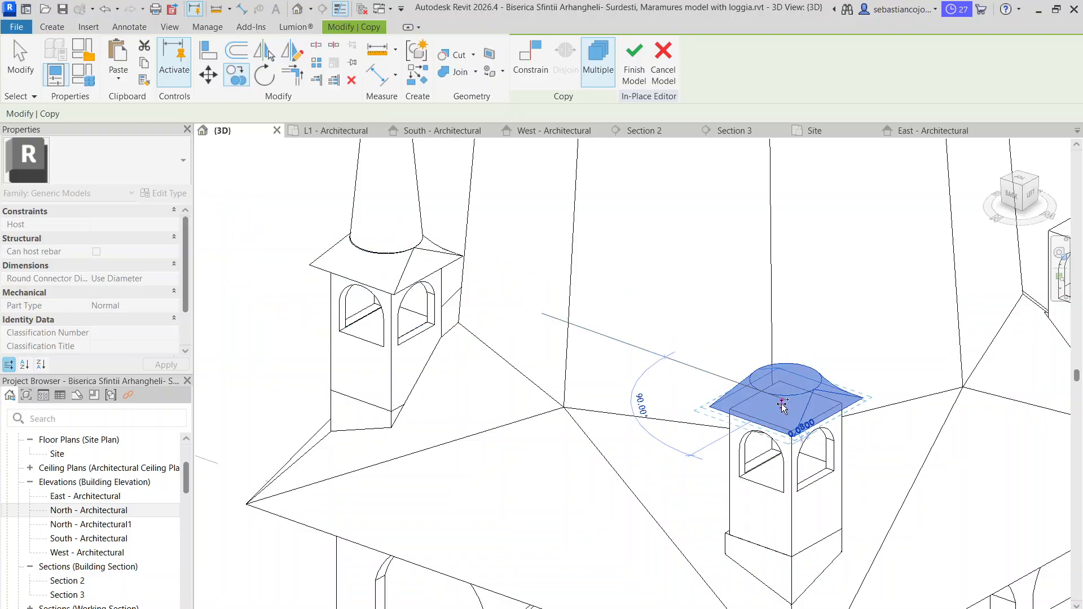
- Place further copies of the flared roof blend on the front-left and front-right turret shafts
scroll(779, 370, down, 3)
scroll(898, 327, up, 3)
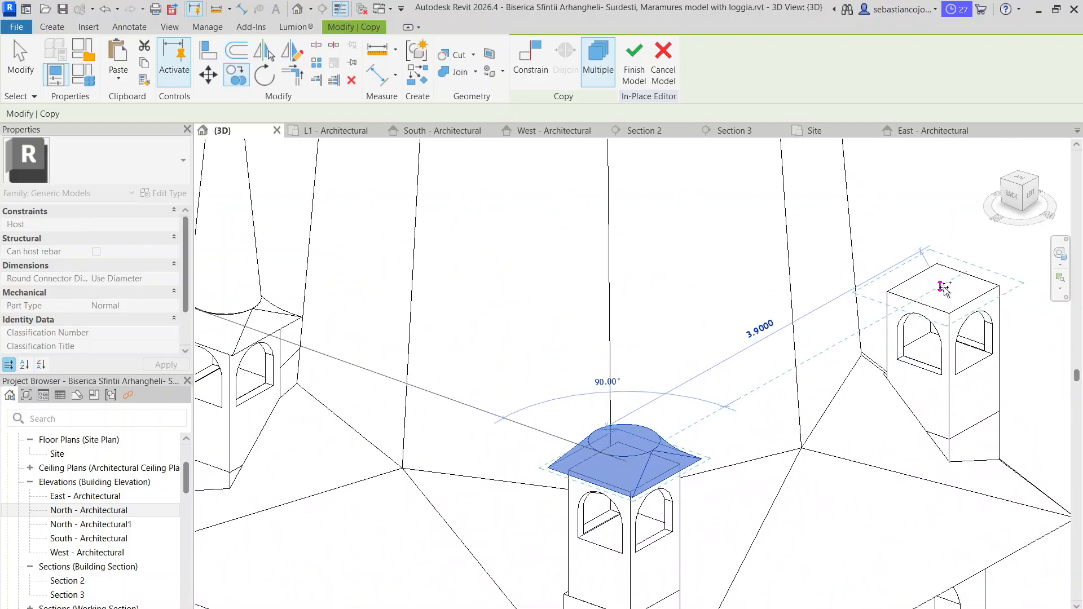
scroll(943, 288, down, 5)
shift+middle_drag(944, 290, 953, 387)
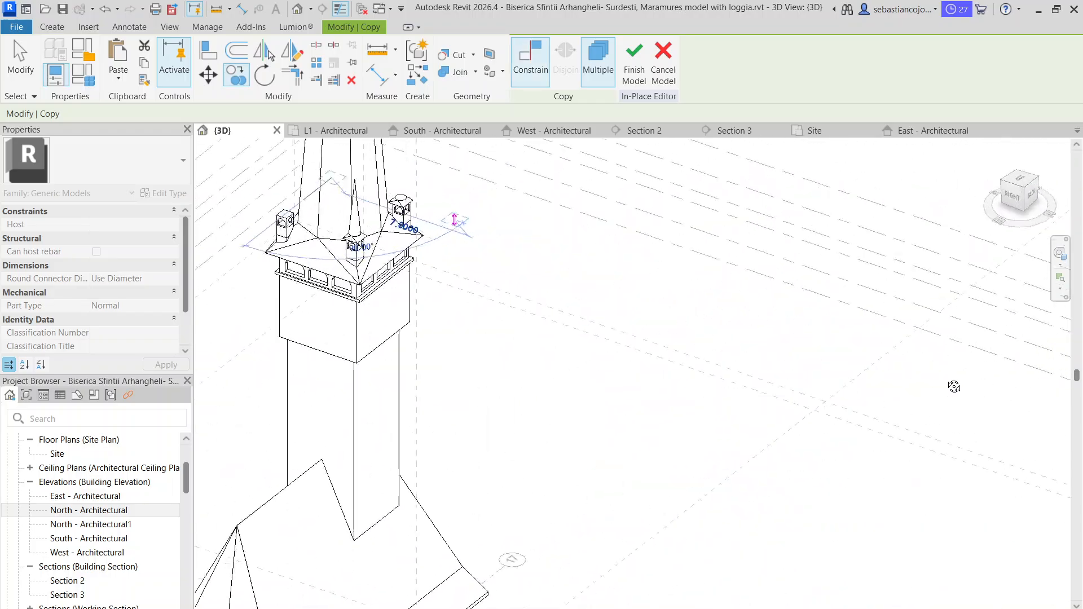
scroll(952, 385, down, 2)
scroll(651, 299, up, 3)
scroll(573, 277, up, 5)
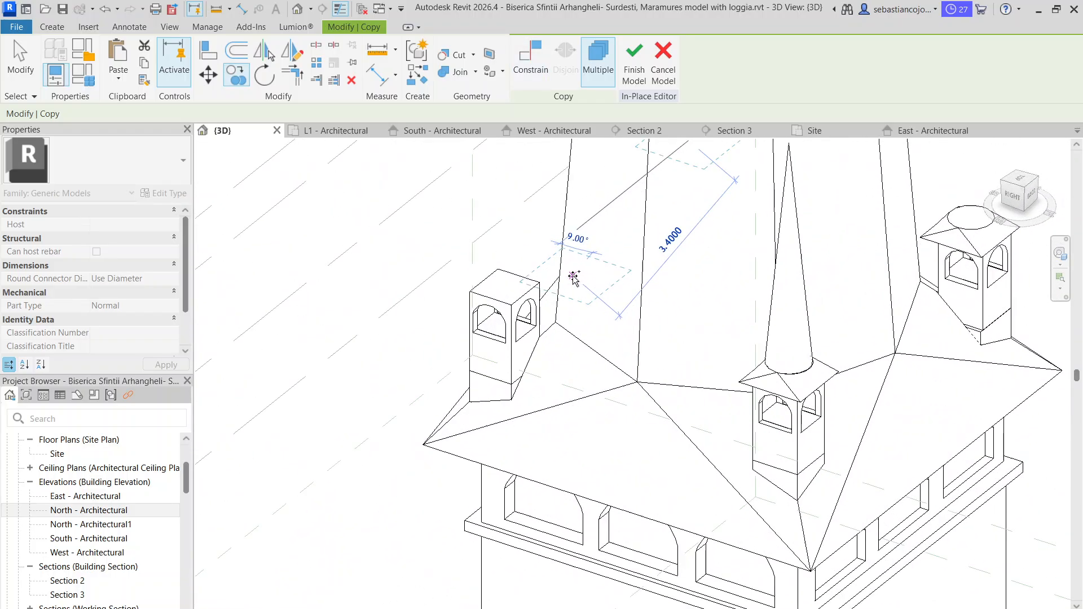
click(482, 292)
scroll(500, 288, down, 5)
key(Escape)
key(Escape)
- Inspect the copied flared roof blends on the front turrets from several angles
scroll(507, 288, up, 7)
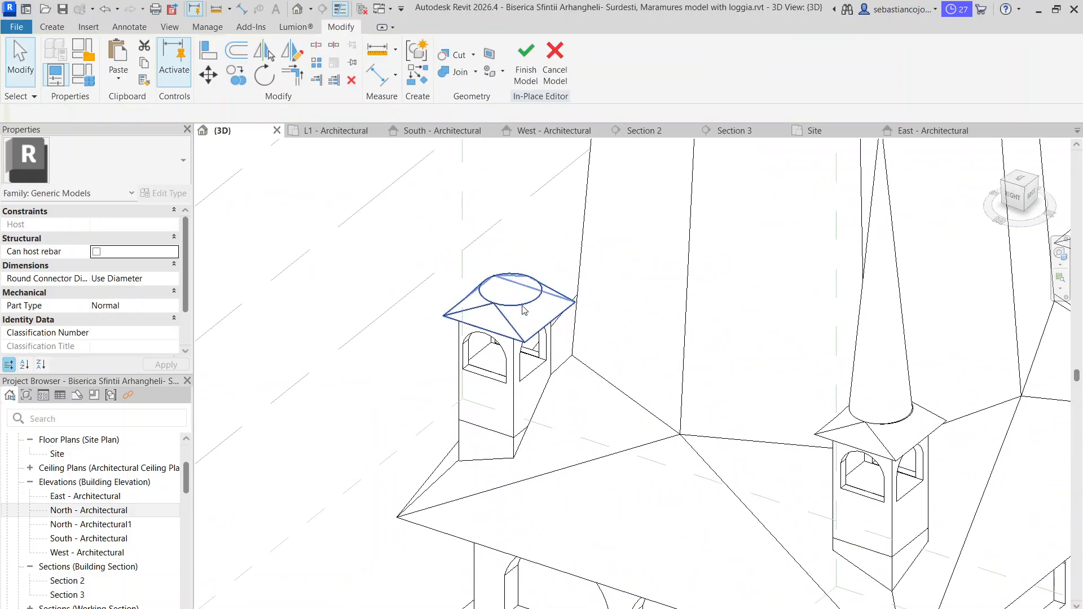
click(561, 321)
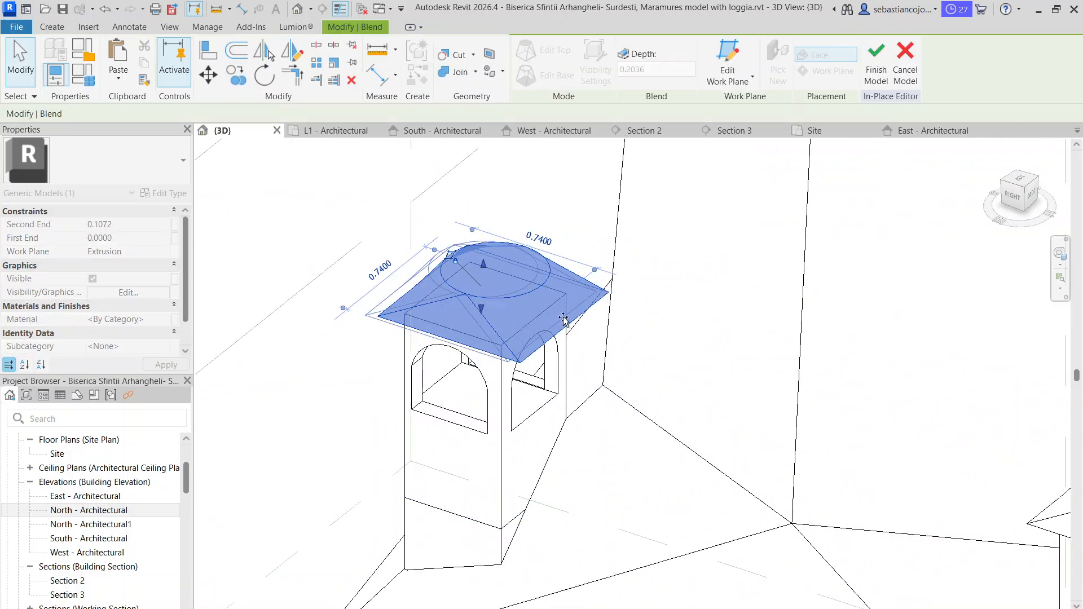
scroll(564, 320, down, 7)
shift+middle_drag(581, 382, 855, 340)
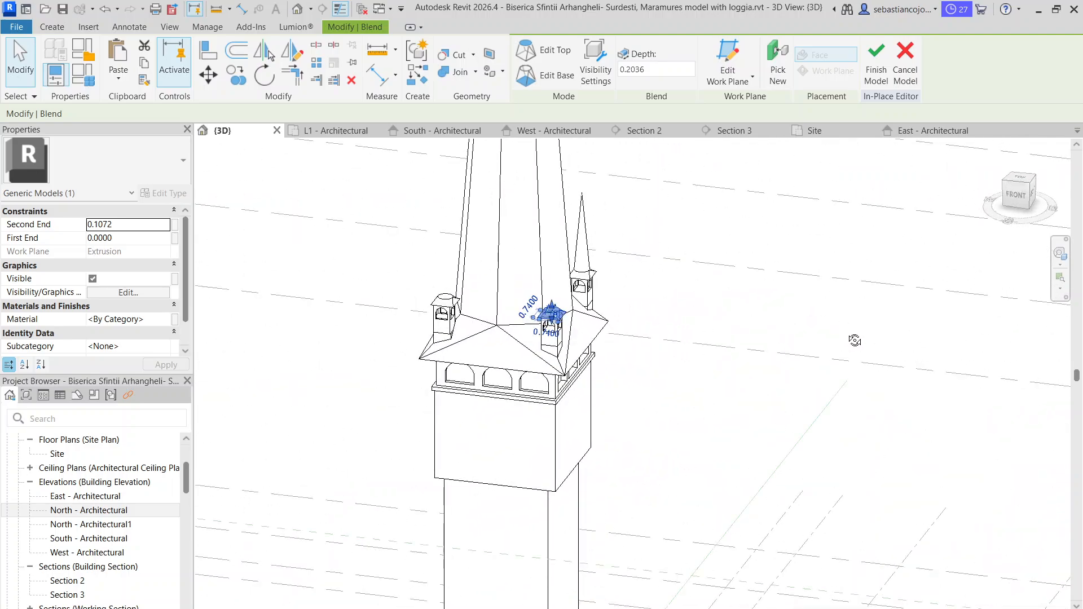
key(Escape)
scroll(451, 308, up, 6)
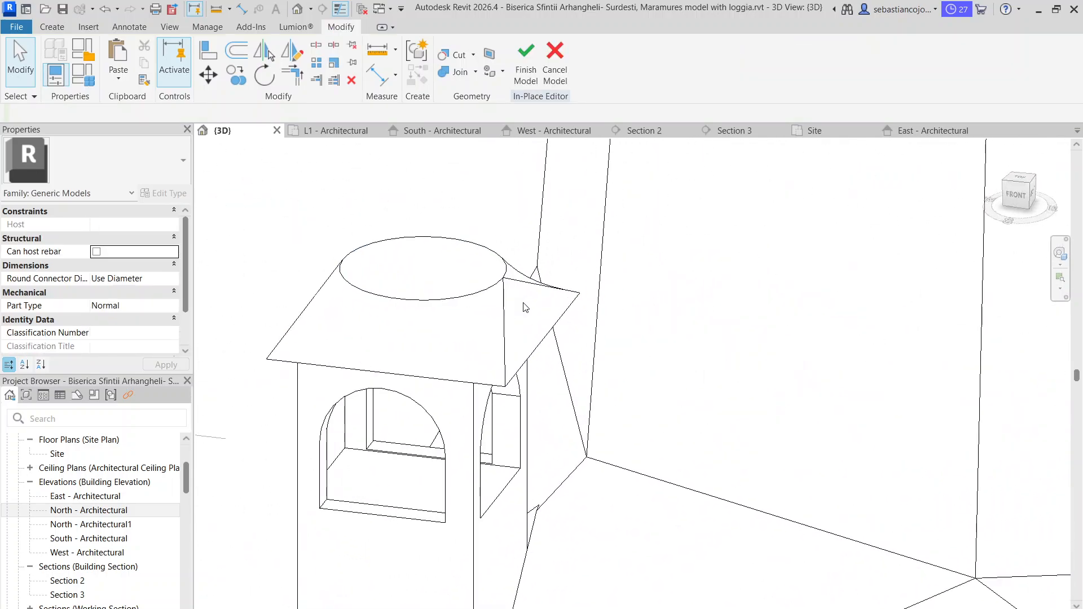
- Check in the Site plan how the four flared roof blends line up with the turret shafts and tower roof edges
click(814, 130)
scroll(472, 237, up, 3)
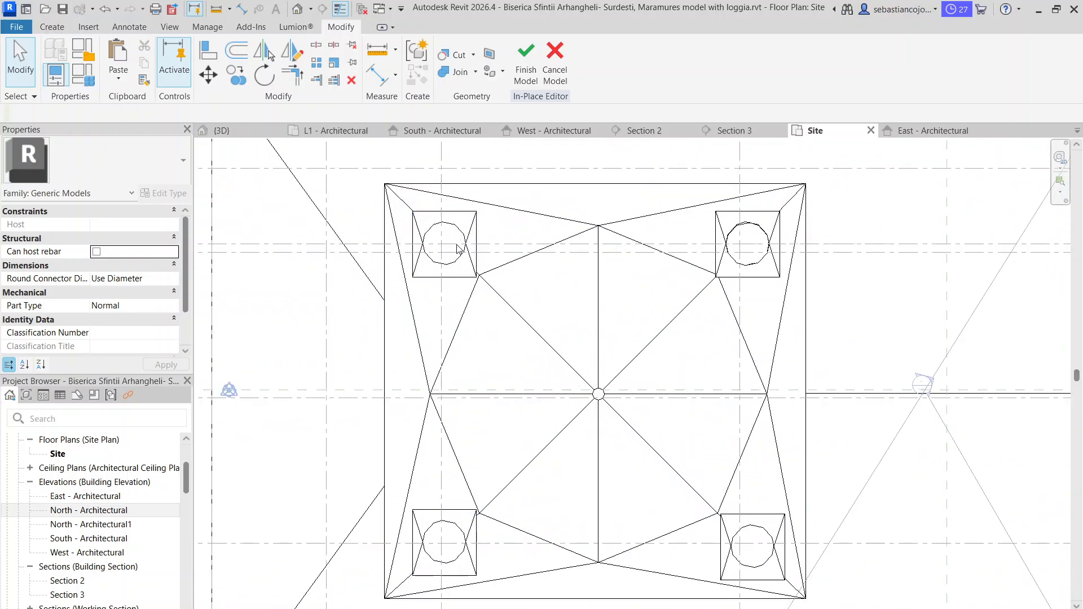
scroll(496, 357, down, 1)
scroll(648, 213, up, 4)
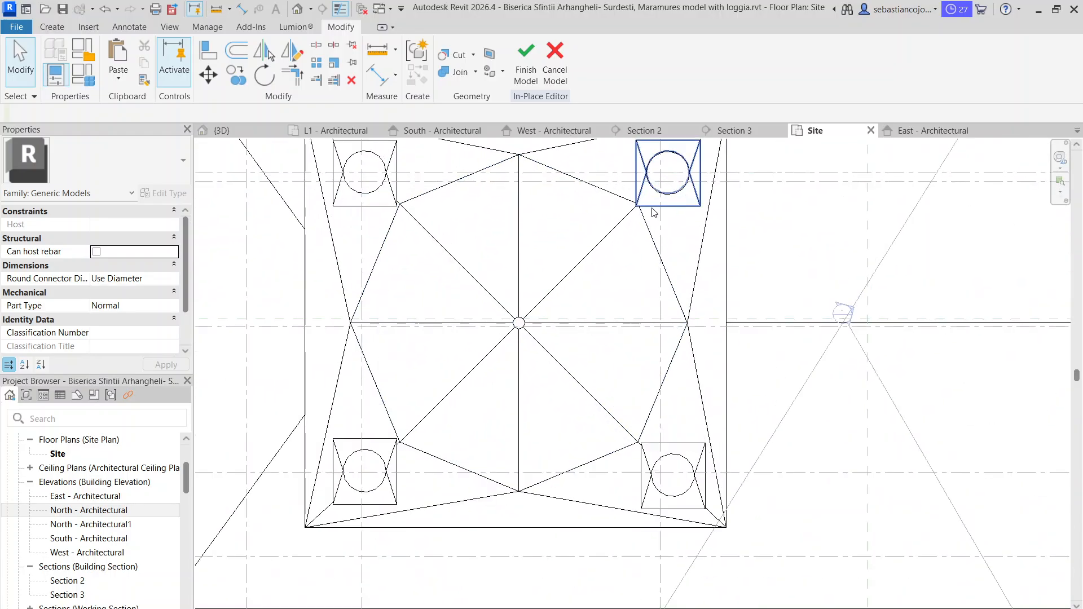
scroll(652, 213, up, 3)
click(638, 198)
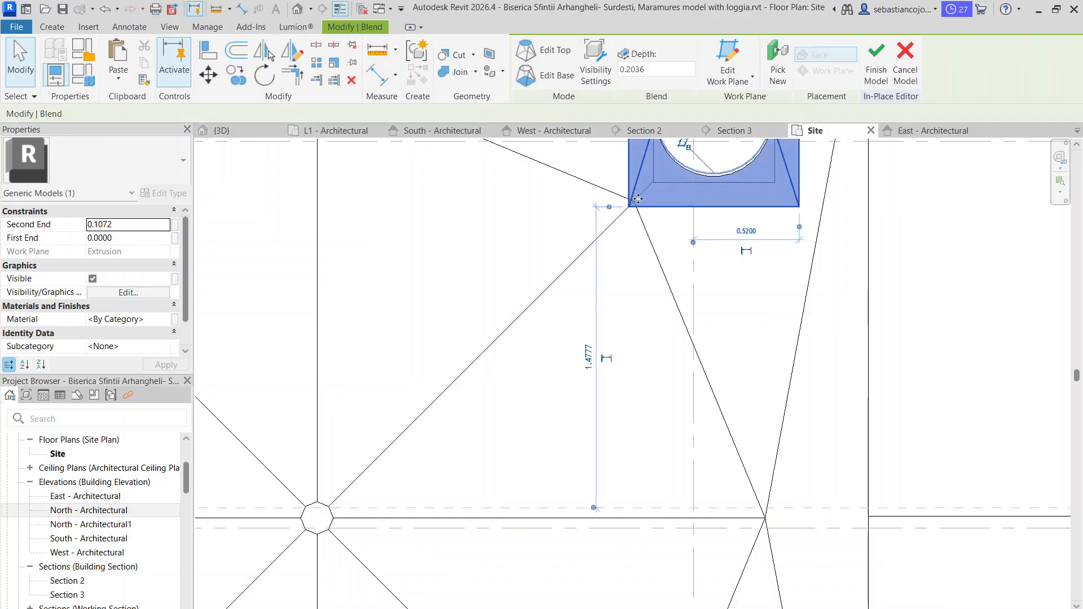
scroll(643, 202, down, 4)
scroll(682, 183, up, 4)
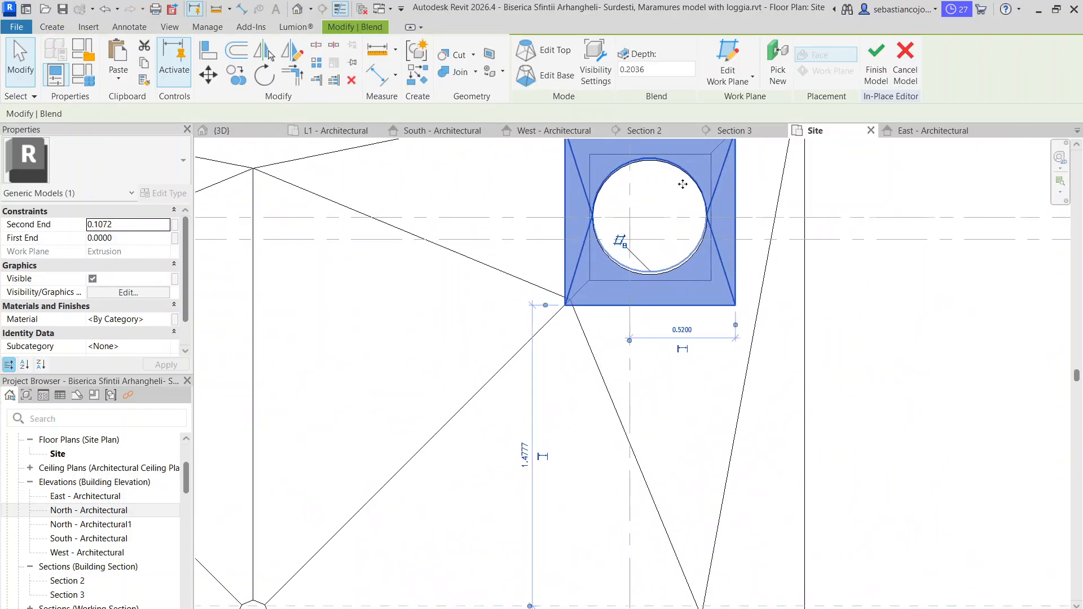
scroll(660, 254, down, 3)
click(626, 316)
click(260, 131)
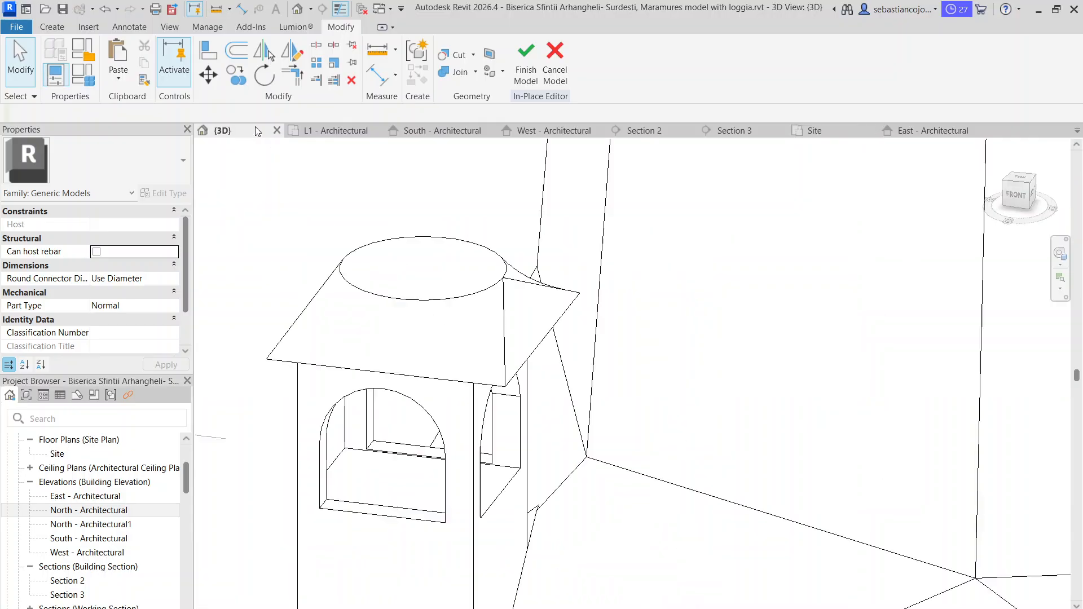
- Extend the front-left turret's roof blend down onto its shaft, bringing its First End to about -0.0043
scroll(528, 273, down, 1)
scroll(528, 274, down, 5)
scroll(525, 275, up, 3)
shift+middle_drag(525, 299, 490, 269)
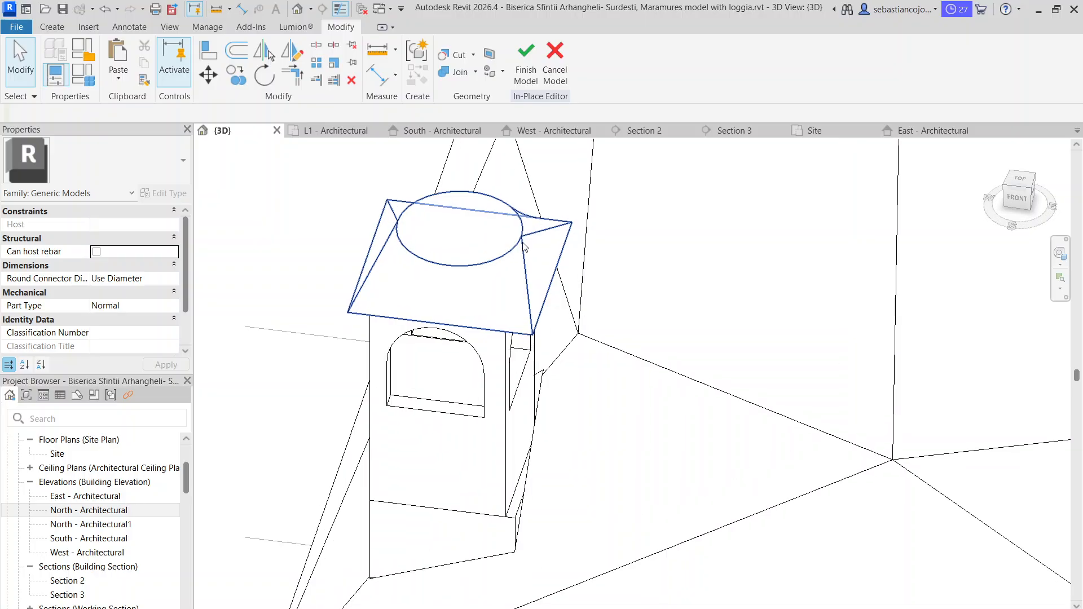
click(503, 241)
scroll(531, 316, down, 4)
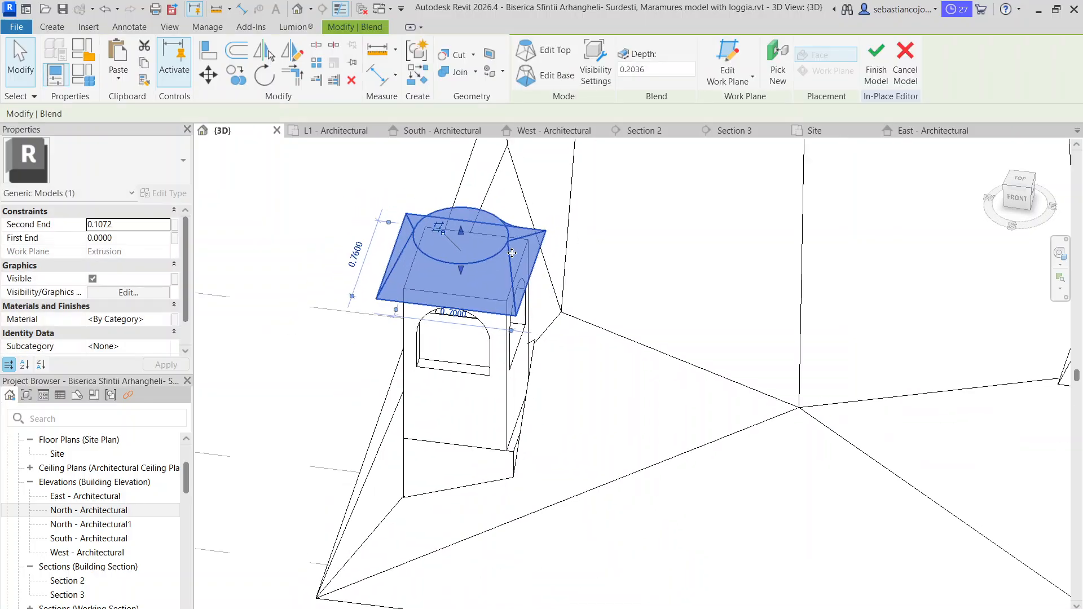
shift+middle_drag(531, 316, 561, 198)
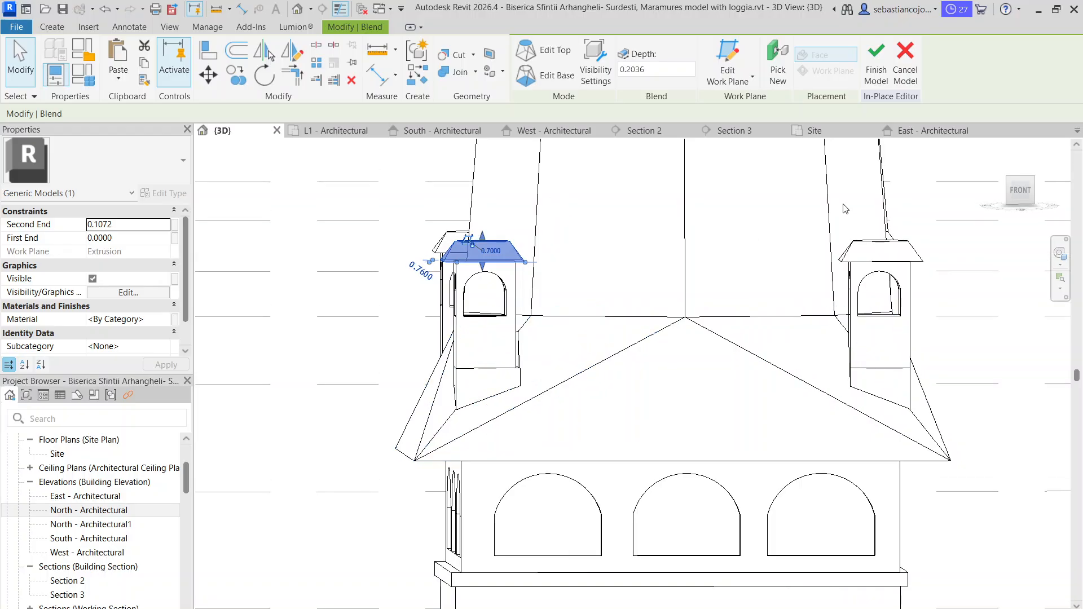
click(1023, 192)
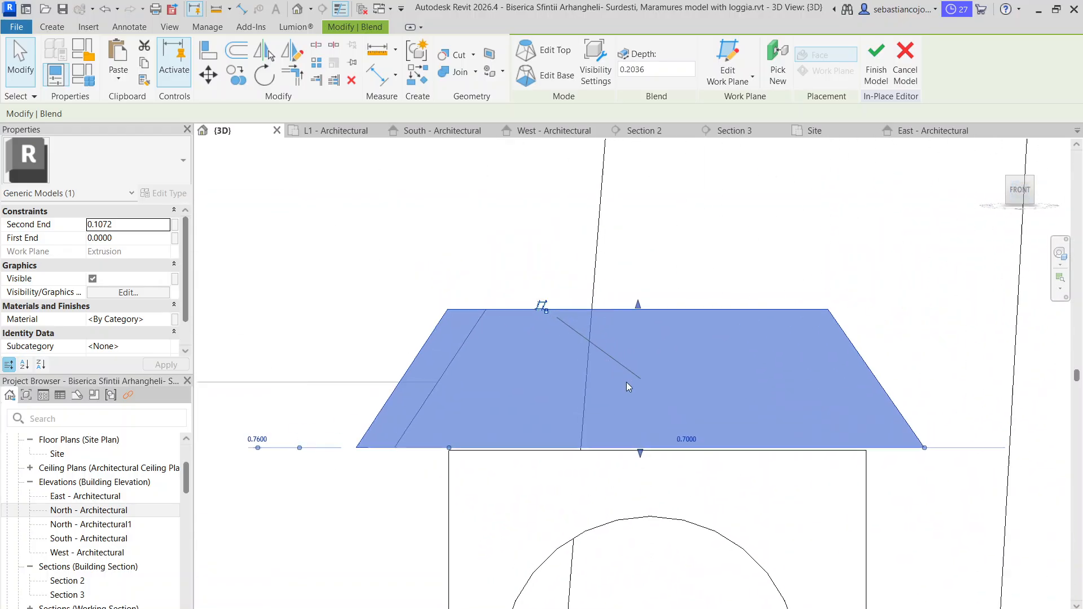
scroll(414, 217, down, 4)
scroll(414, 217, down, 3)
scroll(491, 207, up, 5)
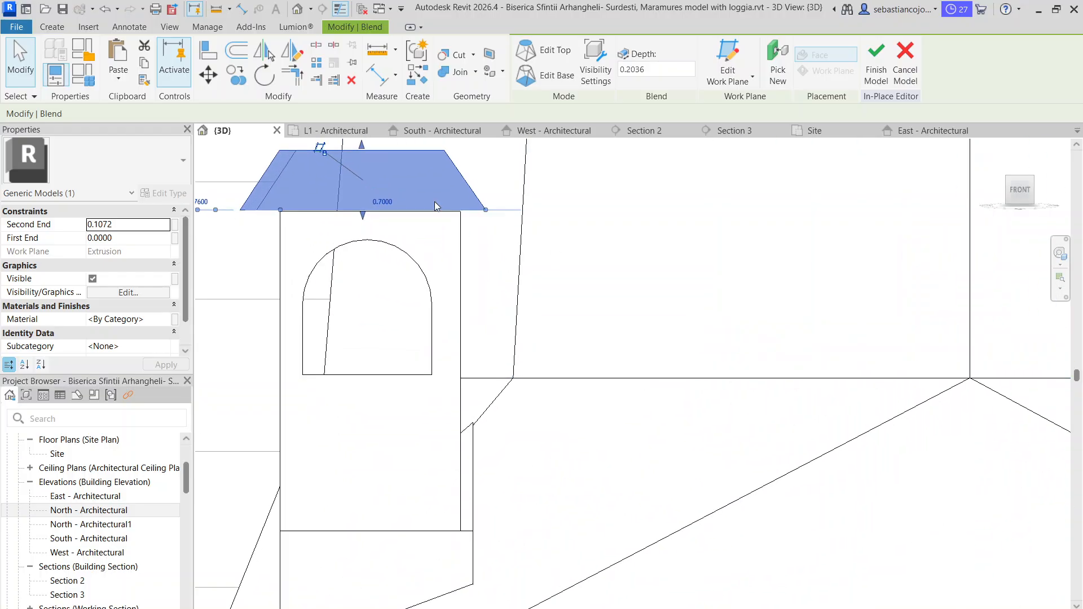
drag(490, 207, 505, 208)
scroll(348, 215, down, 4)
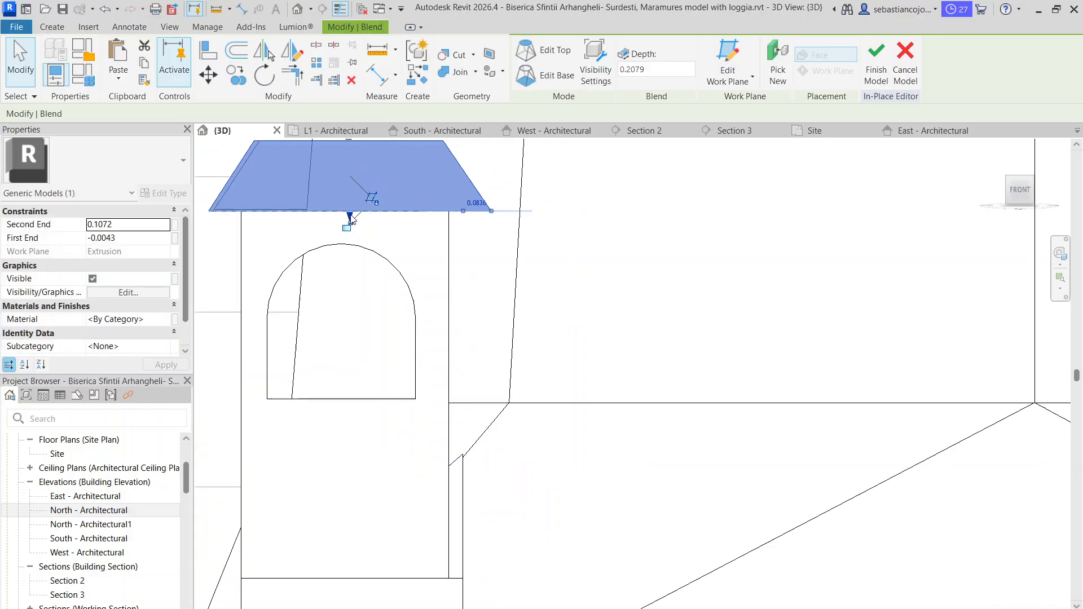
scroll(516, 243, down, 3)
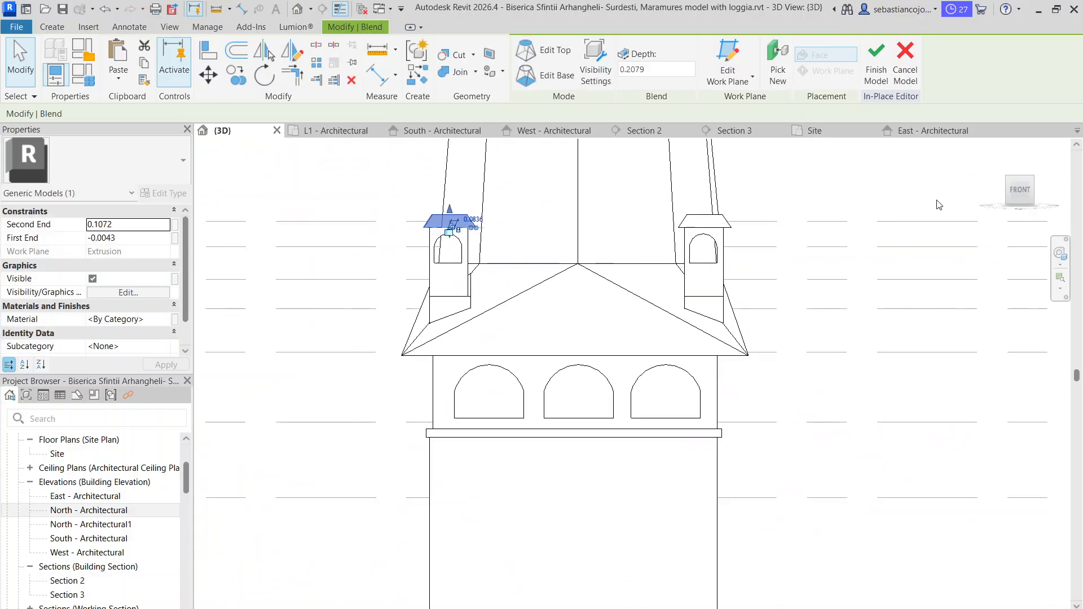
- Extend the rear-left turret's roof blend down onto its shaft, bringing its First End to about -0.0043
click(999, 191)
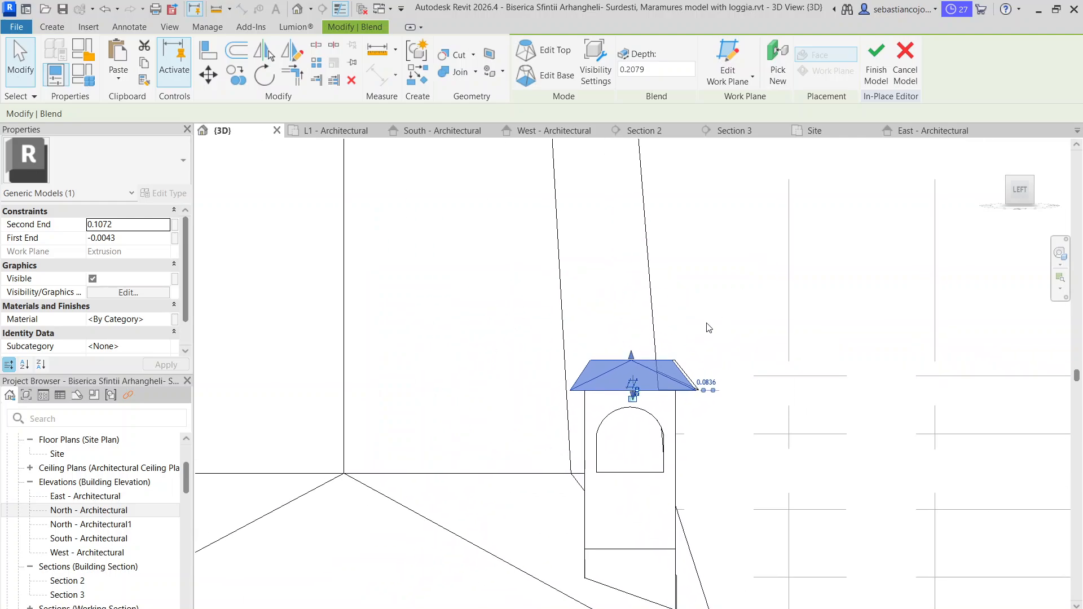
middle_drag(656, 411, 805, 239)
scroll(807, 239, down, 2)
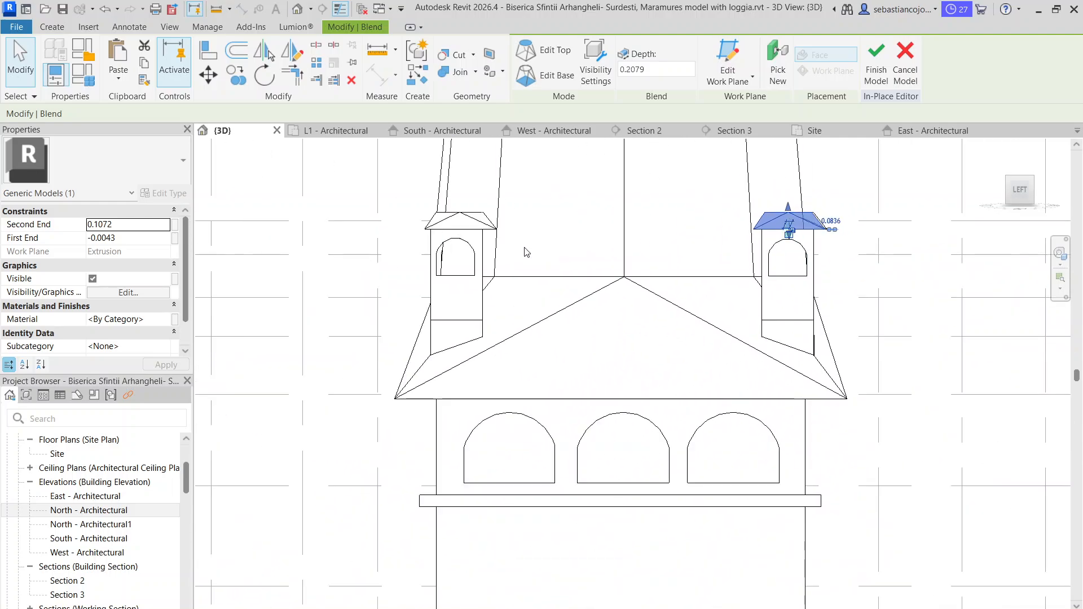
scroll(481, 230, up, 5)
click(481, 231)
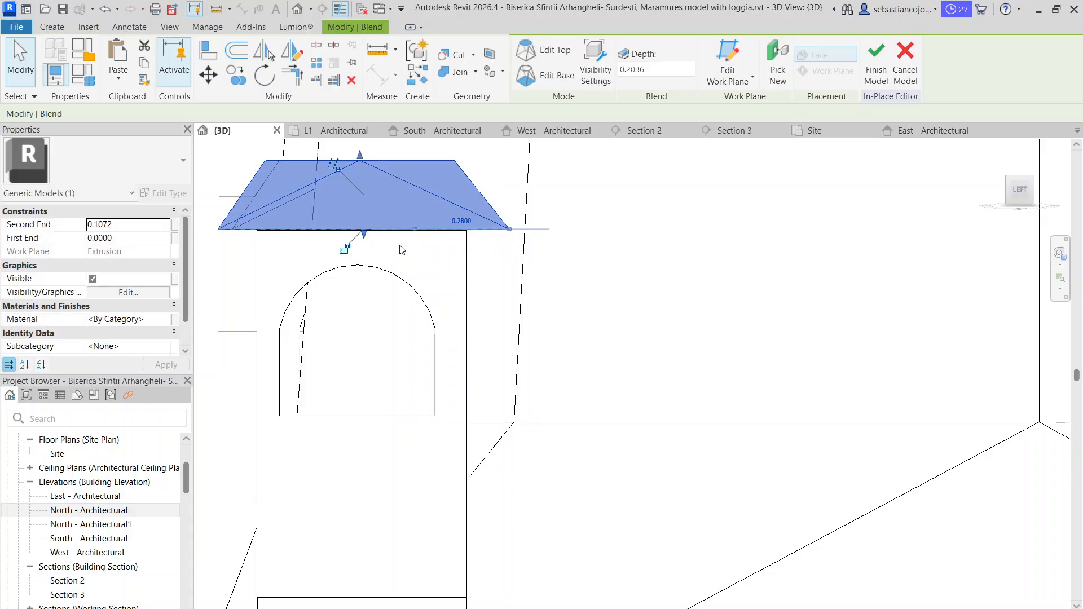
scroll(390, 244, down, 4)
click(999, 190)
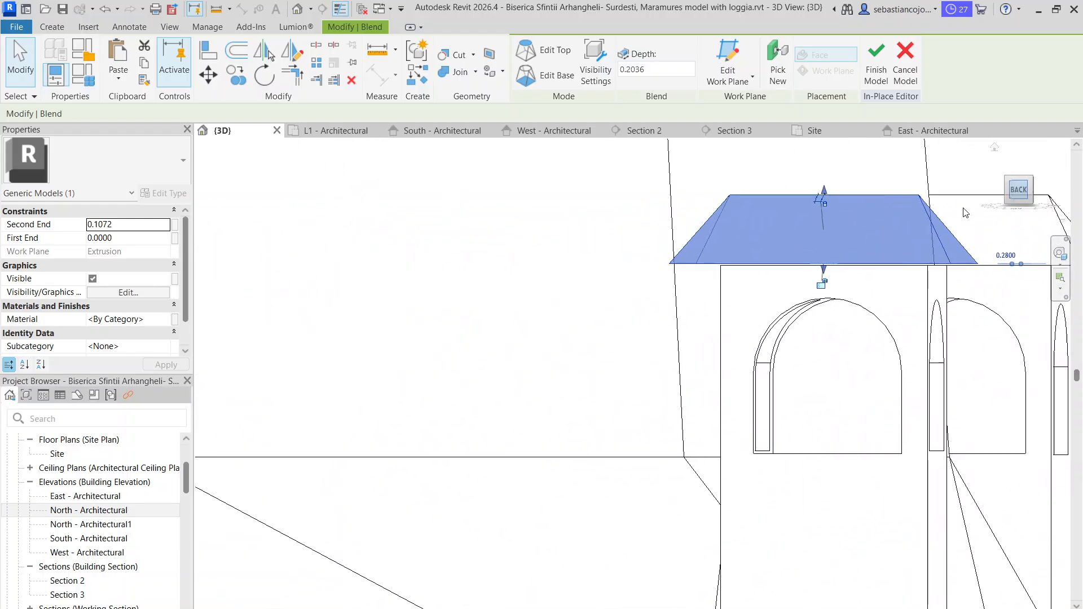
mouse_move(697, 359)
mouse_down()
mouse_move(722, 352)
mouse_move(712, 354)
mouse_up()
drag(595, 409, 576, 413)
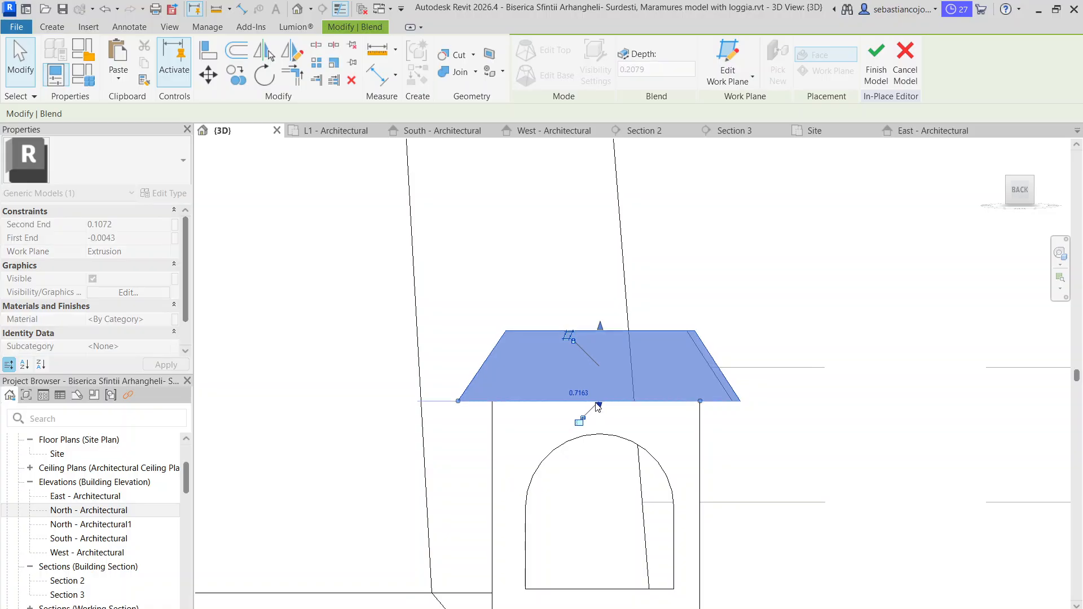
scroll(638, 302, down, 3)
scroll(654, 302, down, 4)
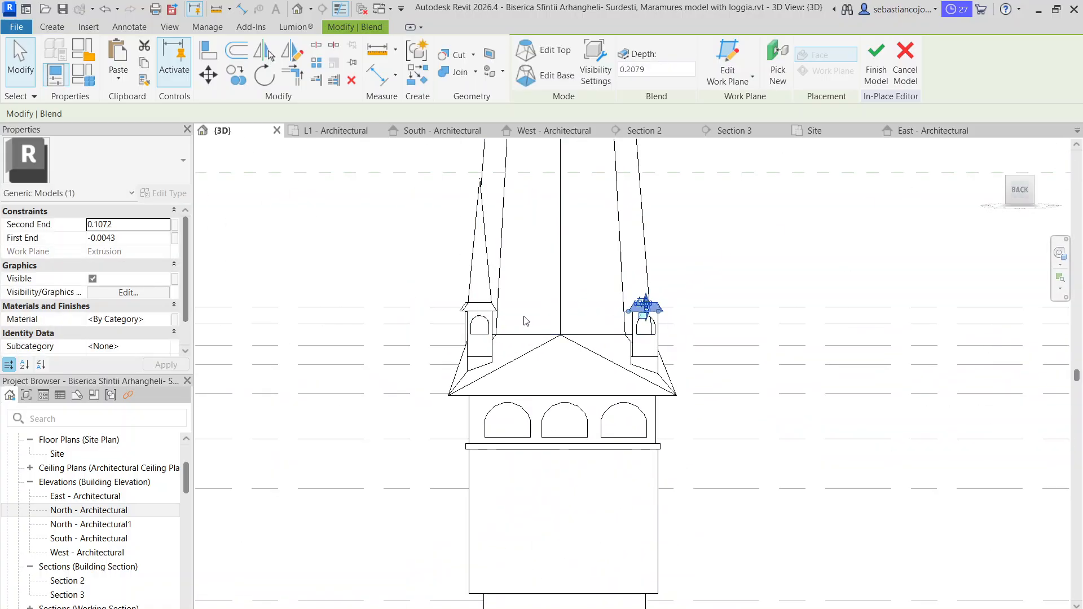
scroll(633, 270, down, 4)
shift+middle_drag(668, 333, 576, 394)
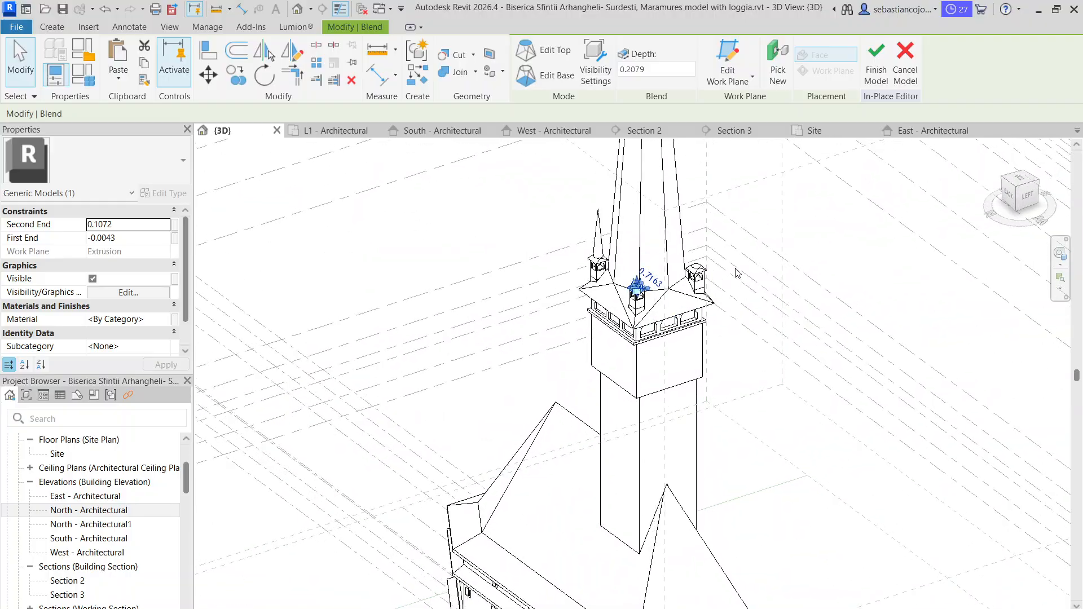
click(762, 255)
- Try to copy the finished turret's spire onto the rear-left turret in the 3D view, and undo the copy
scroll(632, 270, up, 4)
click(554, 219)
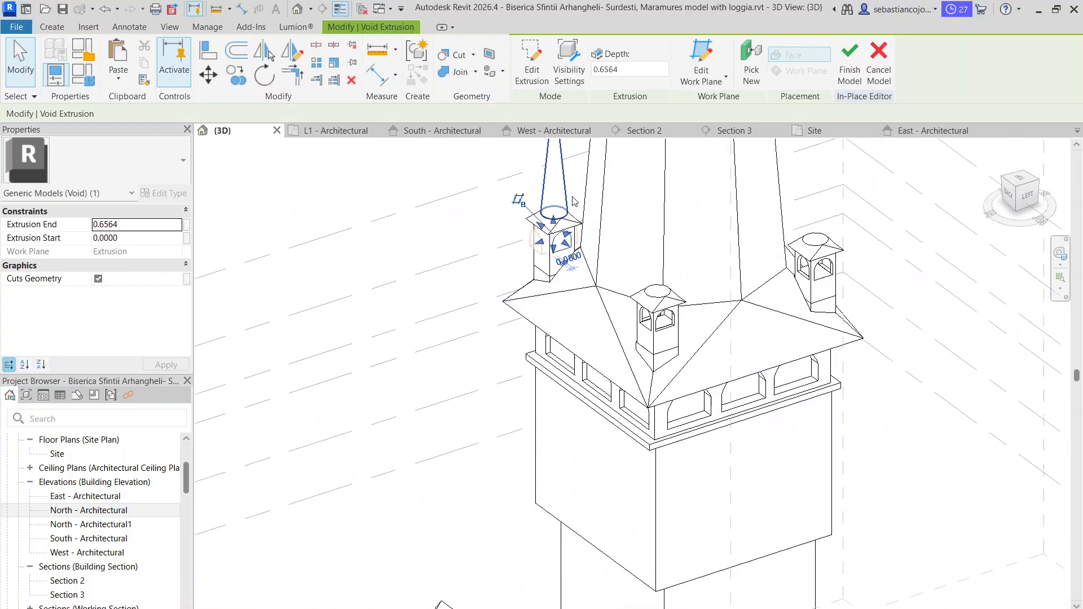
scroll(550, 220, up, 2)
click(237, 77)
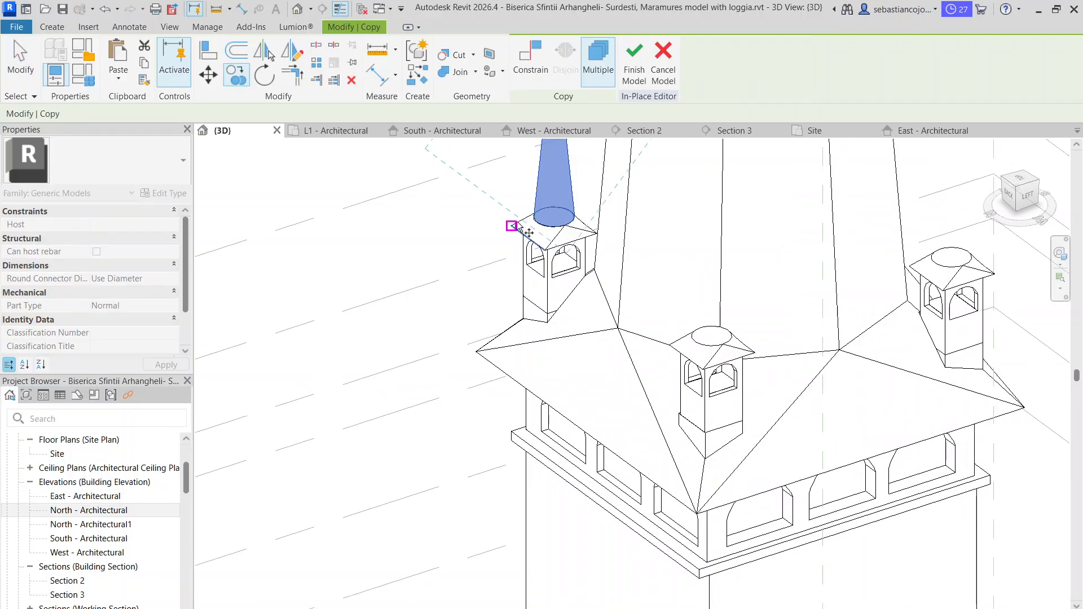
scroll(567, 221, up, 2)
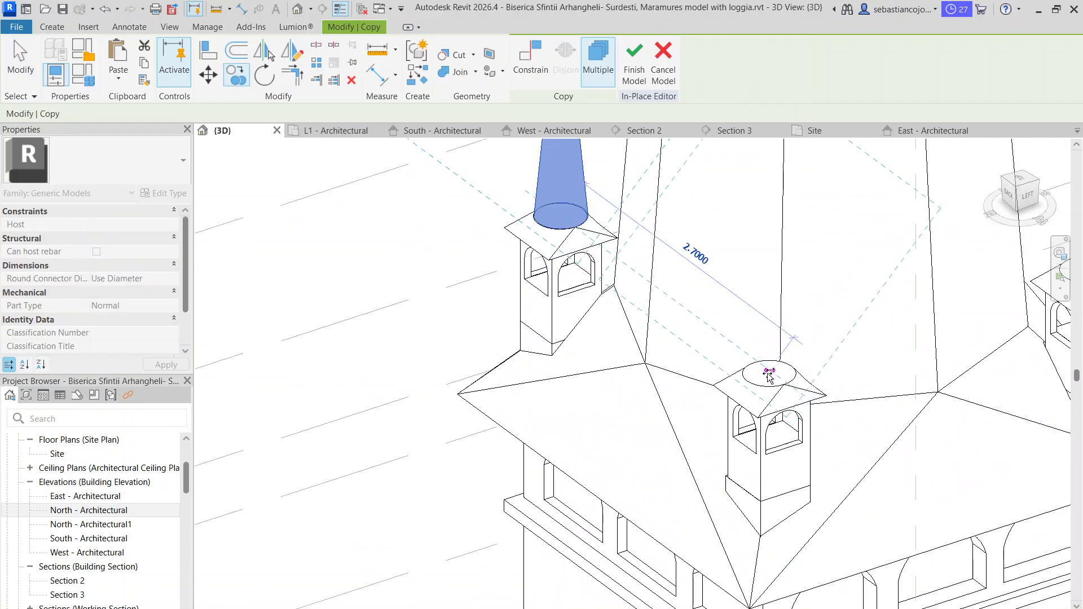
click(769, 373)
scroll(762, 364, down, 6)
key(Escape)
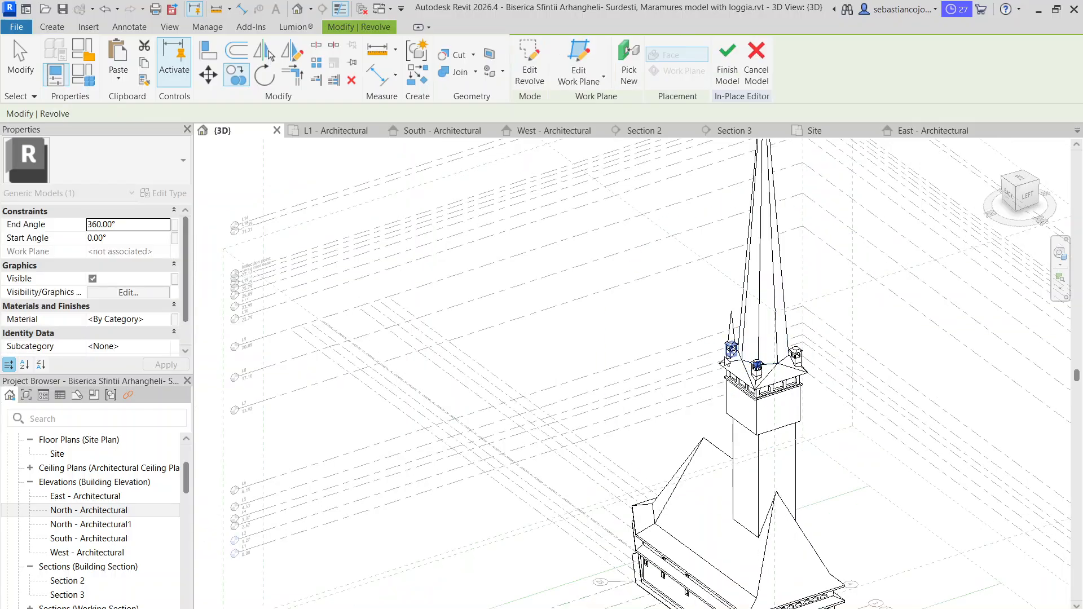
shift+middle_drag(763, 365, 906, 339)
scroll(828, 373, up, 3)
shift+middle_drag(828, 372, 913, 392)
key(ctrl+z)
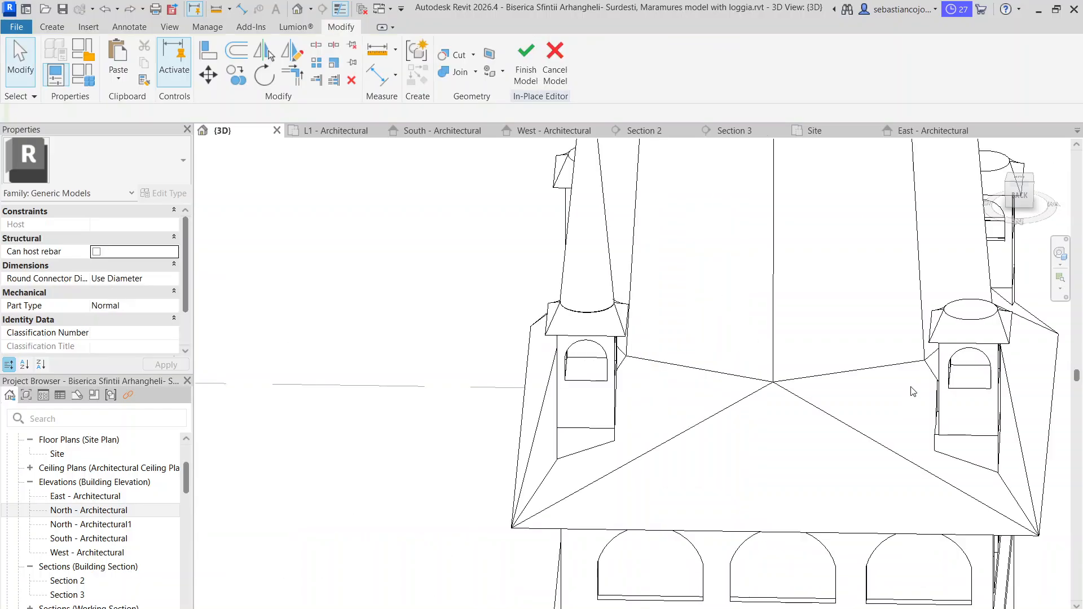
- Copy the finished turret's revolved spire onto the rear-left turret in the Site plan
click(597, 269)
click(814, 130)
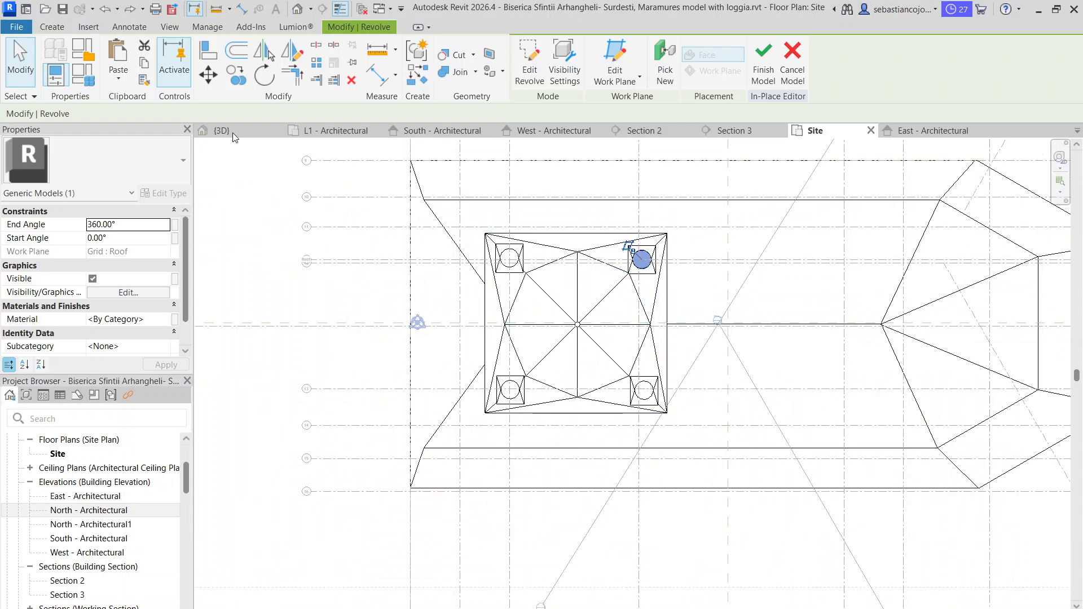
click(236, 74)
scroll(640, 260, up, 3)
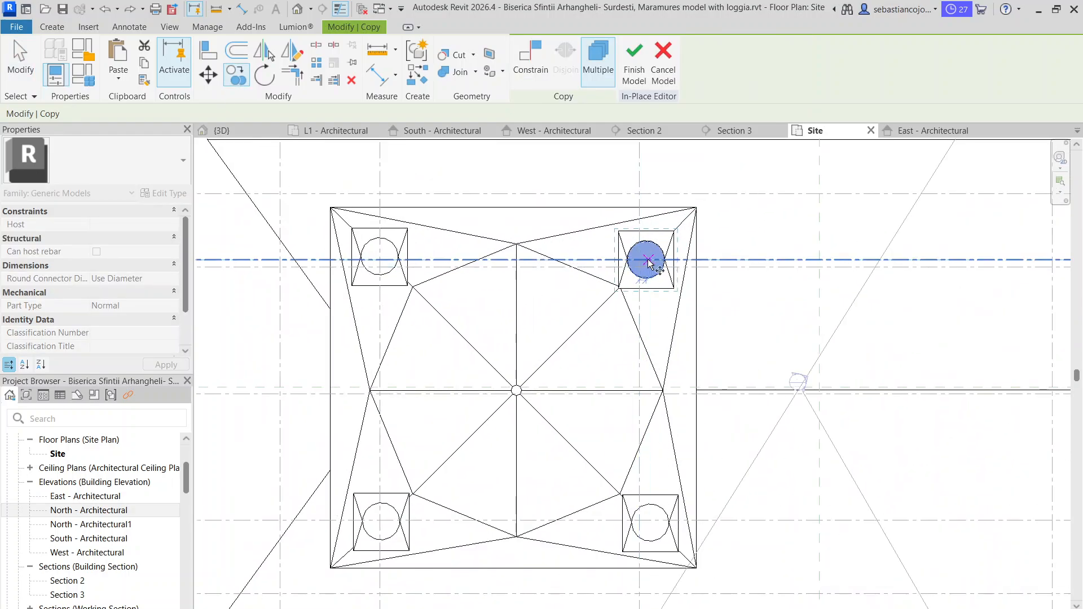
click(381, 256)
scroll(388, 251, up, 5)
key(Escape)
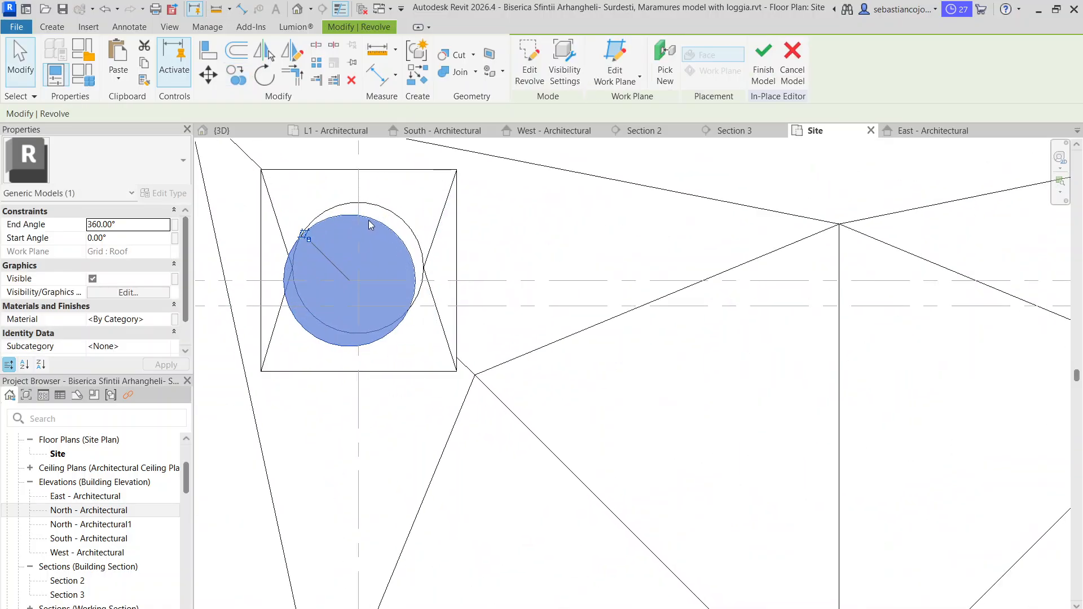
- Move the copied spire sideways to centre it on the round top of the rear-left turret's roof blend
click(370, 212)
click(380, 222)
scroll(372, 221, up, 3)
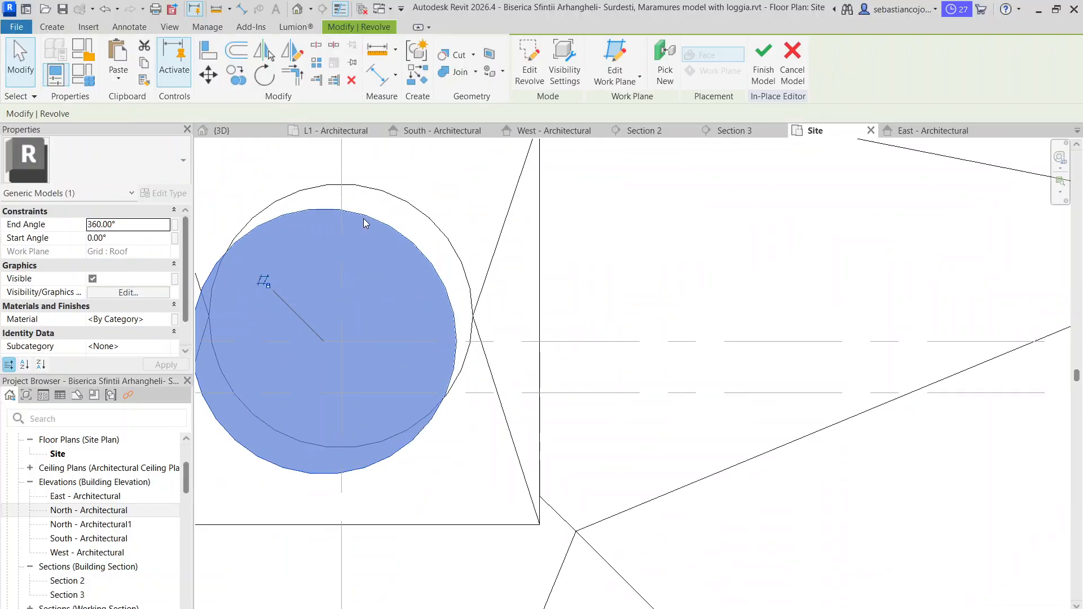
drag(358, 209, 378, 201)
key(m)
key(v)
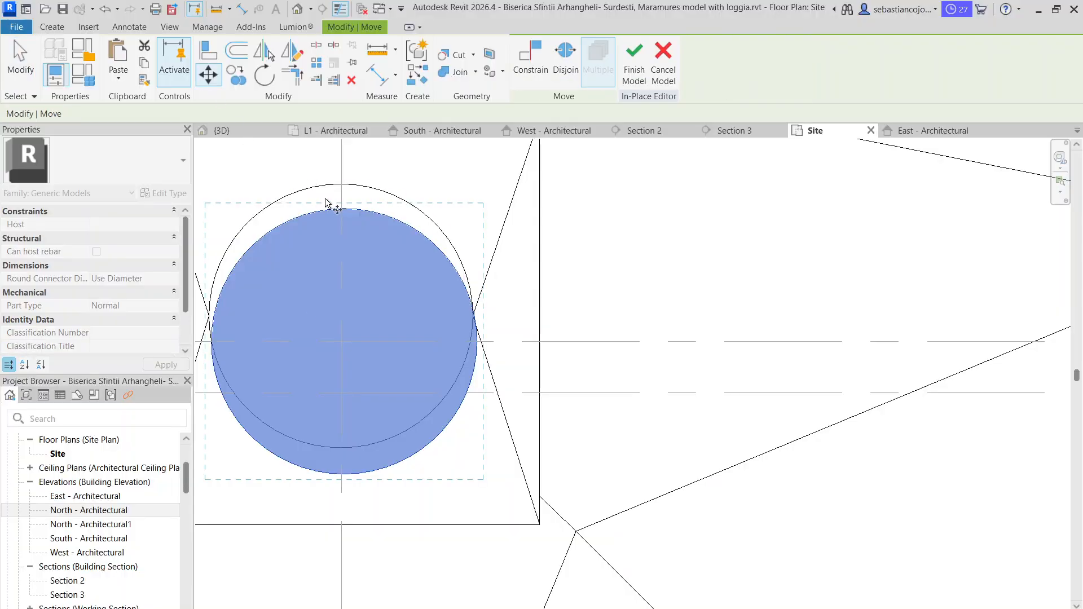
click(326, 202)
click(338, 181)
click(350, 213)
click(348, 210)
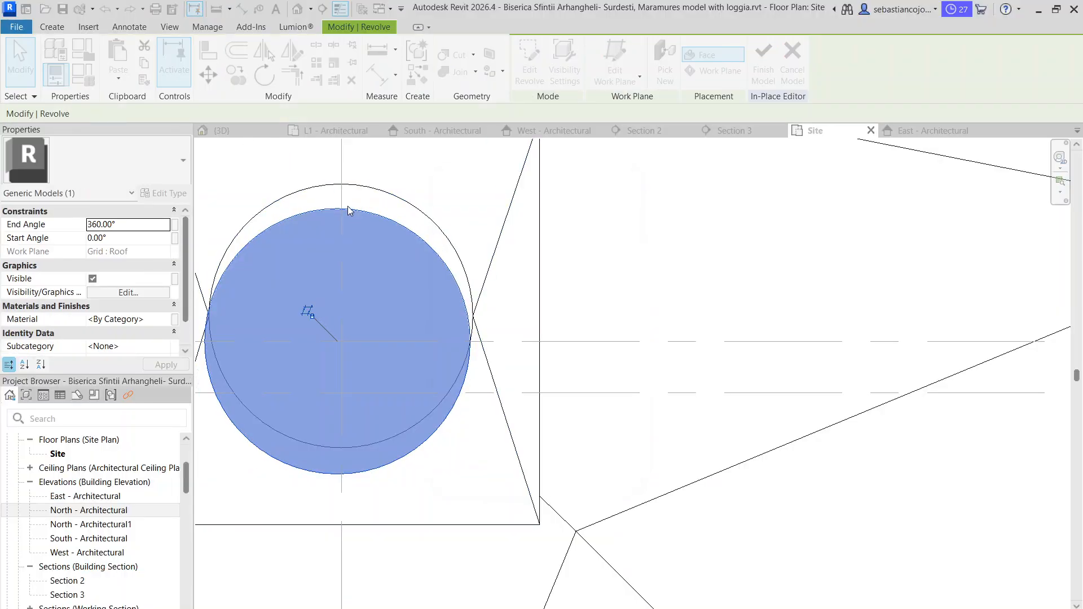
key(Escape)
scroll(483, 266, down, 4)
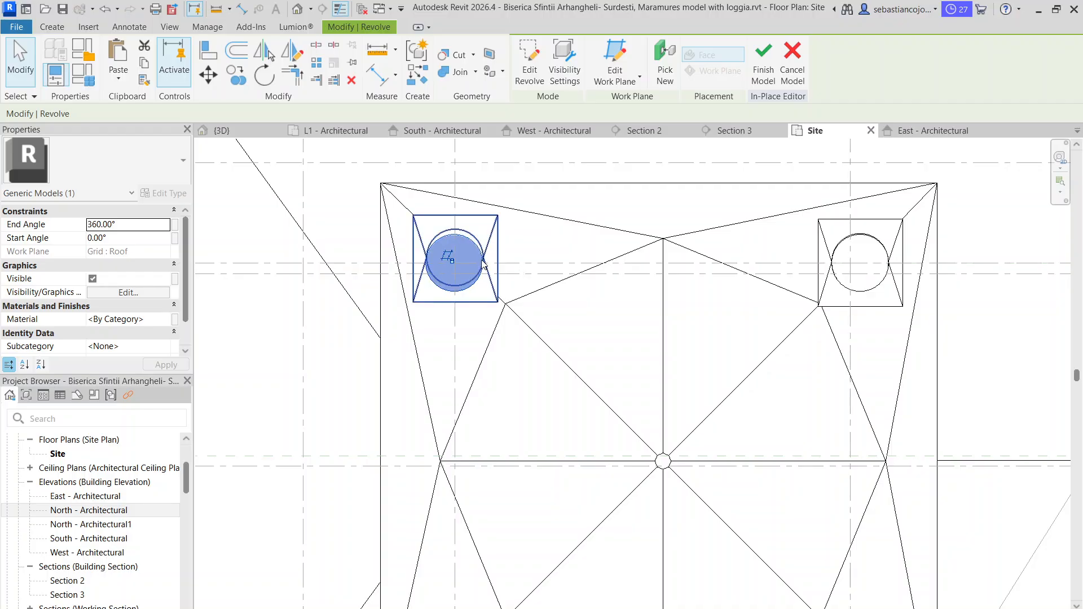
- Delete the copied revolved spire from the rear-left turret in the Site plan and return to the 3D view of that turret
double_click(485, 261)
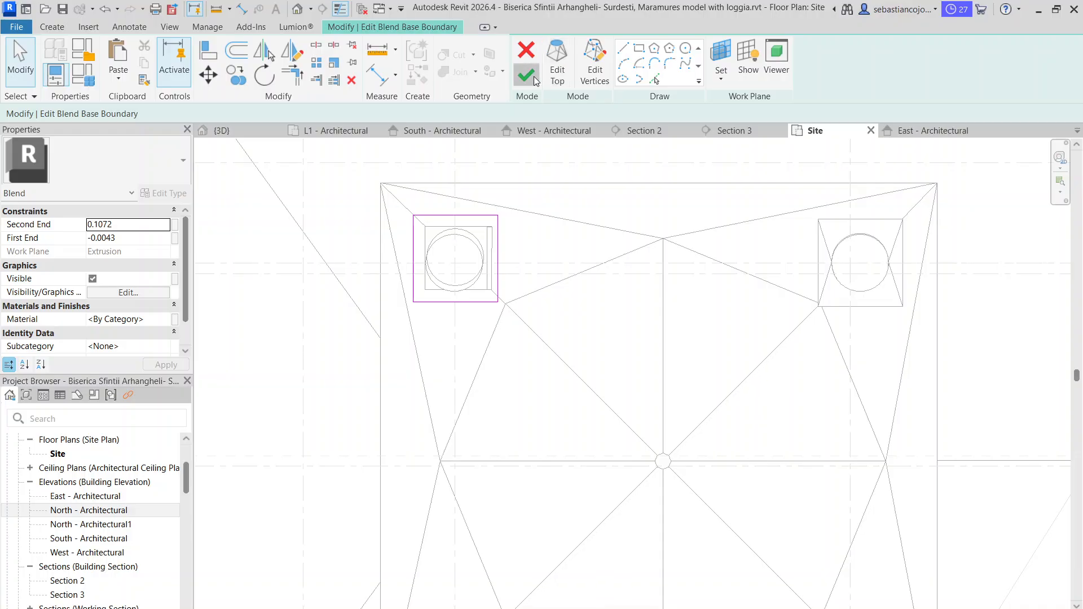
click(535, 81)
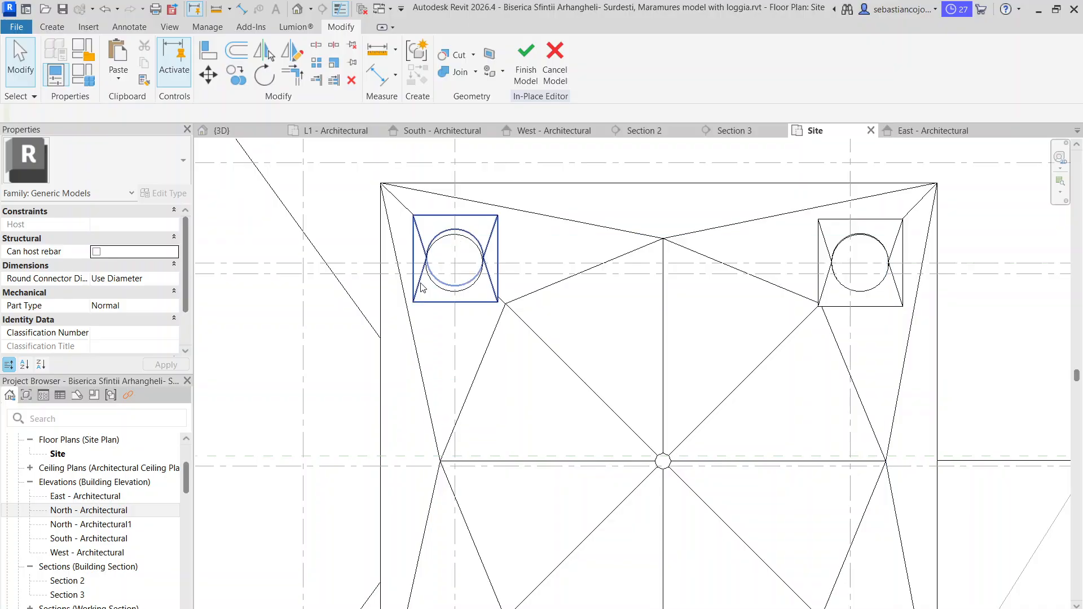
click(437, 291)
click(437, 293)
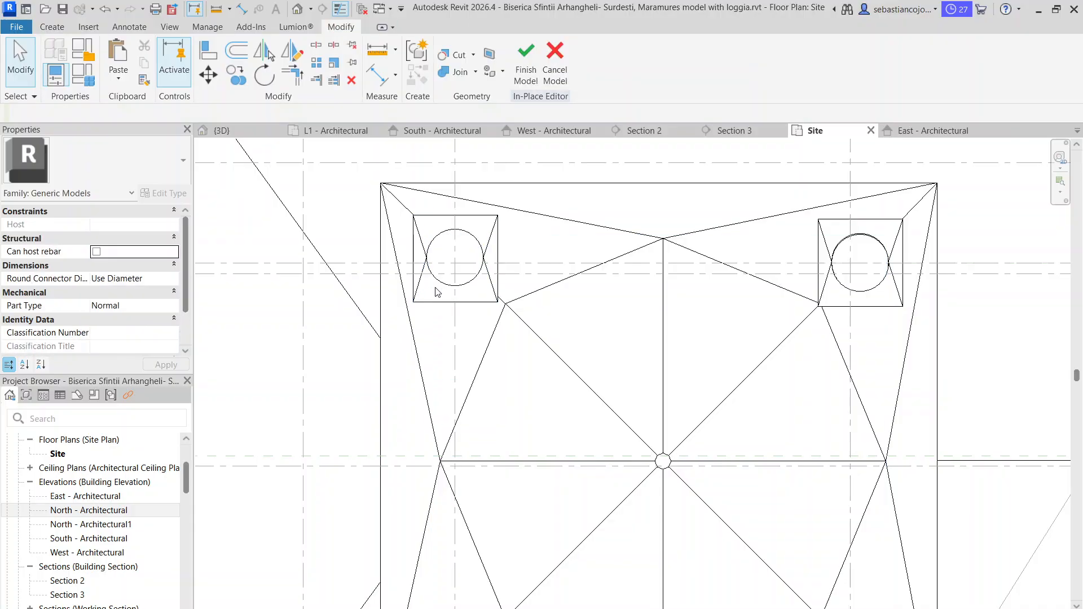
scroll(435, 292, down, 3)
click(220, 130)
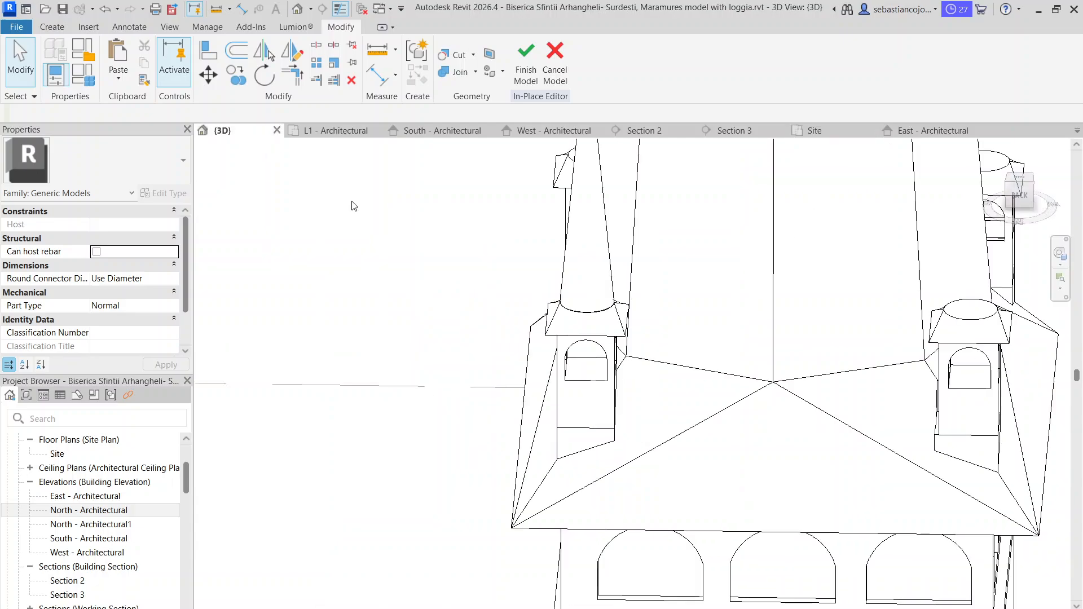
scroll(508, 332, down, 3)
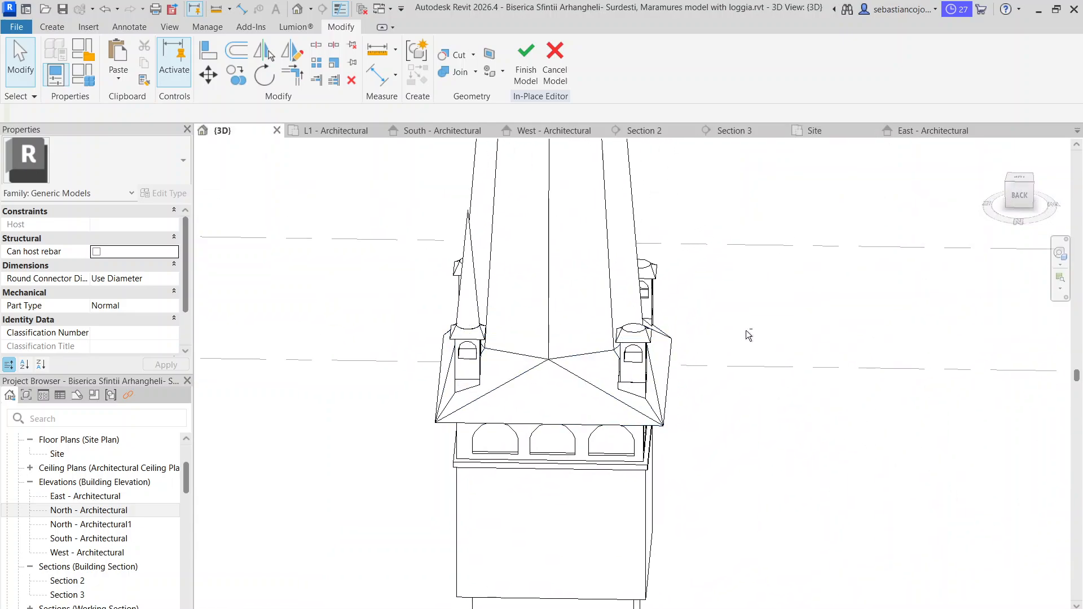
shift+middle_drag(746, 333, 657, 398)
scroll(657, 399, up, 5)
click(524, 366)
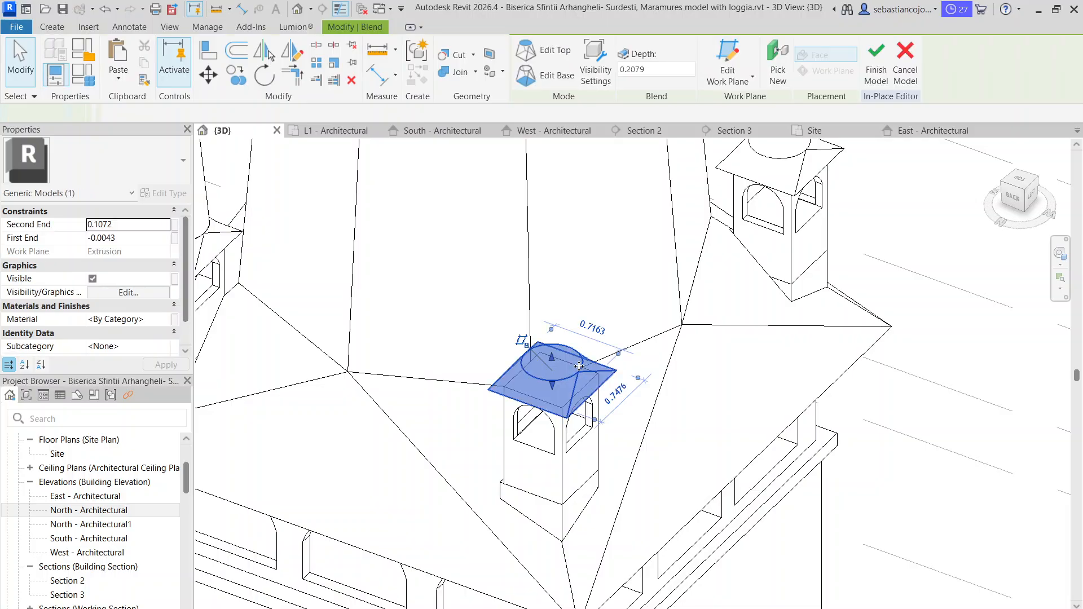
click(655, 80)
click(62, 29)
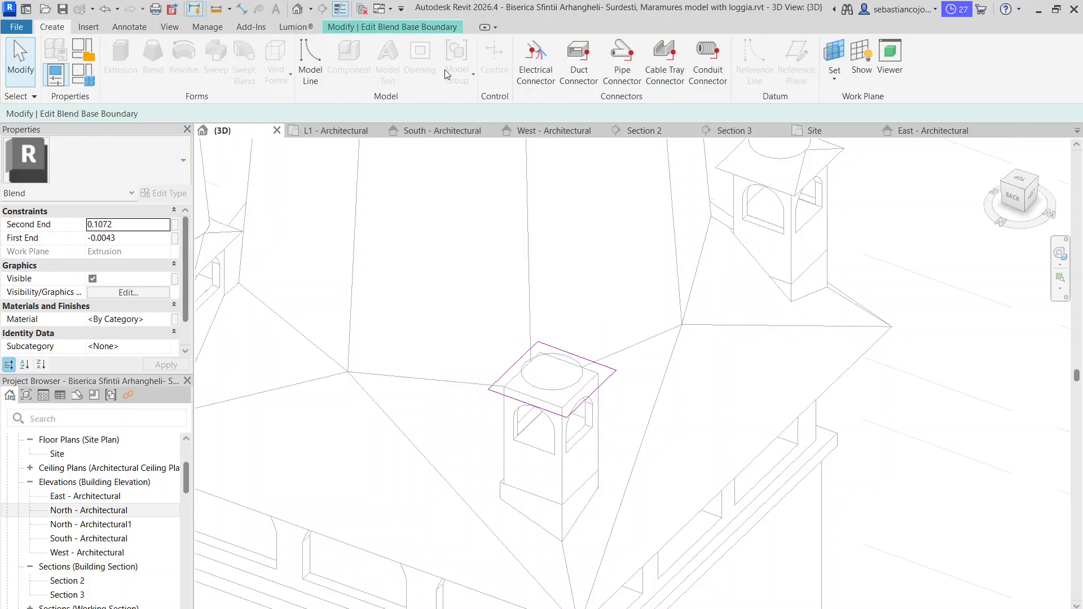
click(420, 29)
click(525, 76)
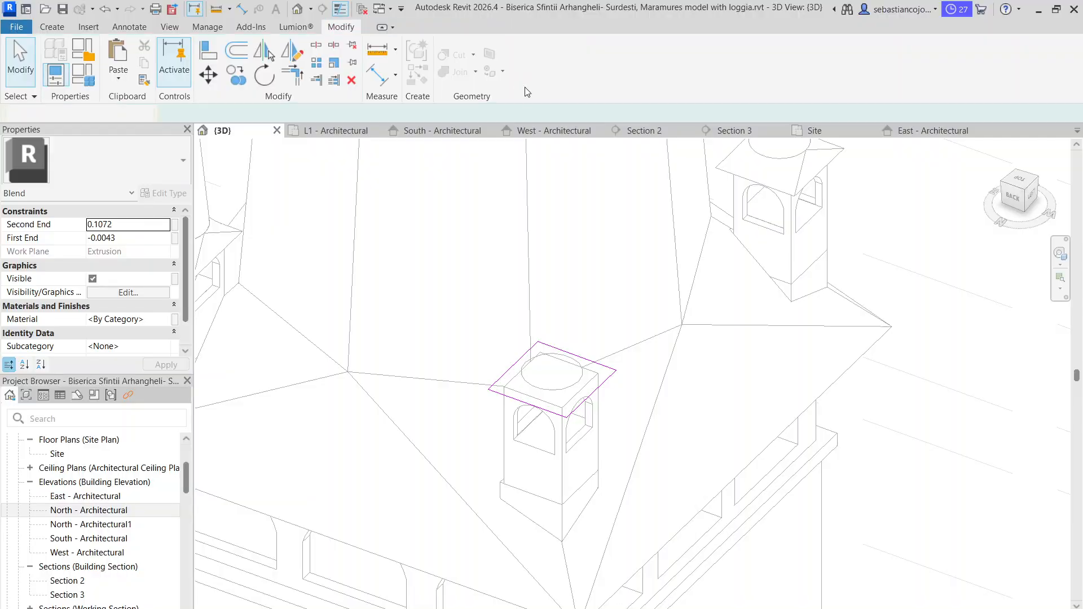
scroll(72, 38, up, 7)
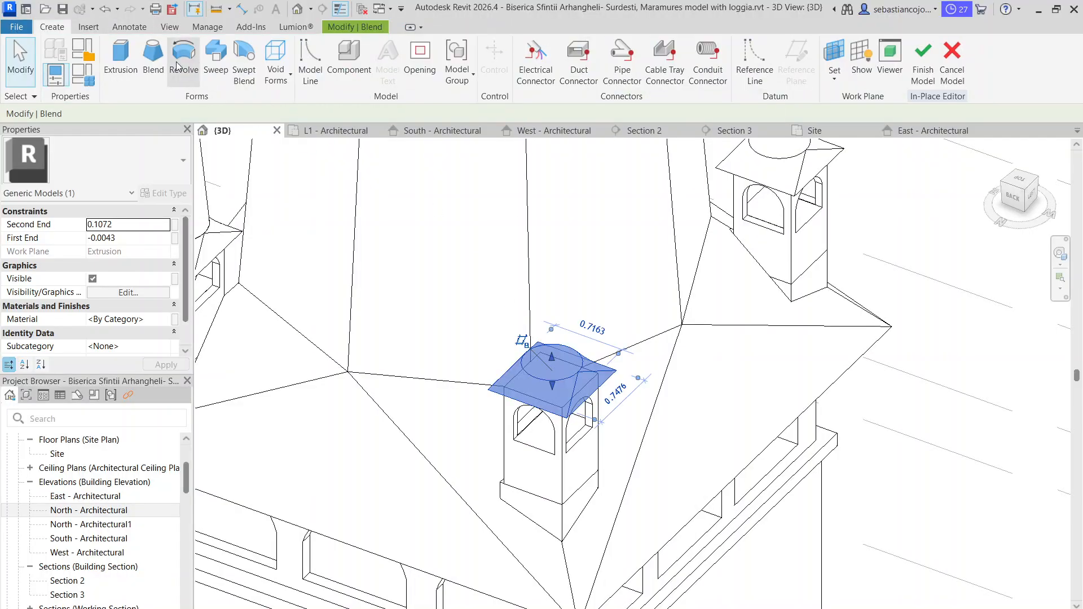
- Start a new blend and set up a 36-sided inscribed polygon for its base boundary
click(153, 56)
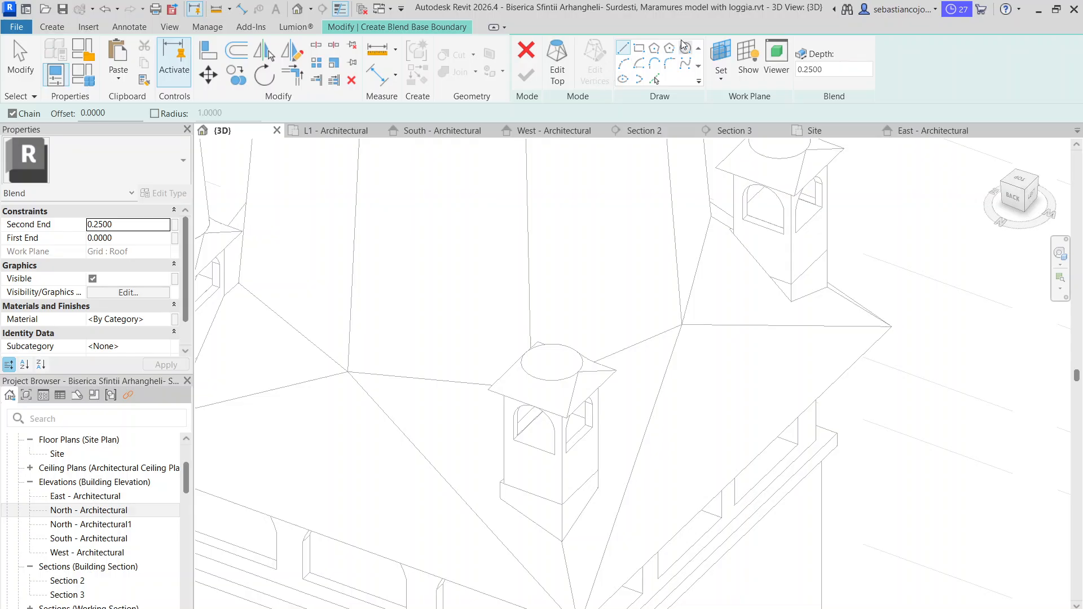
click(654, 49)
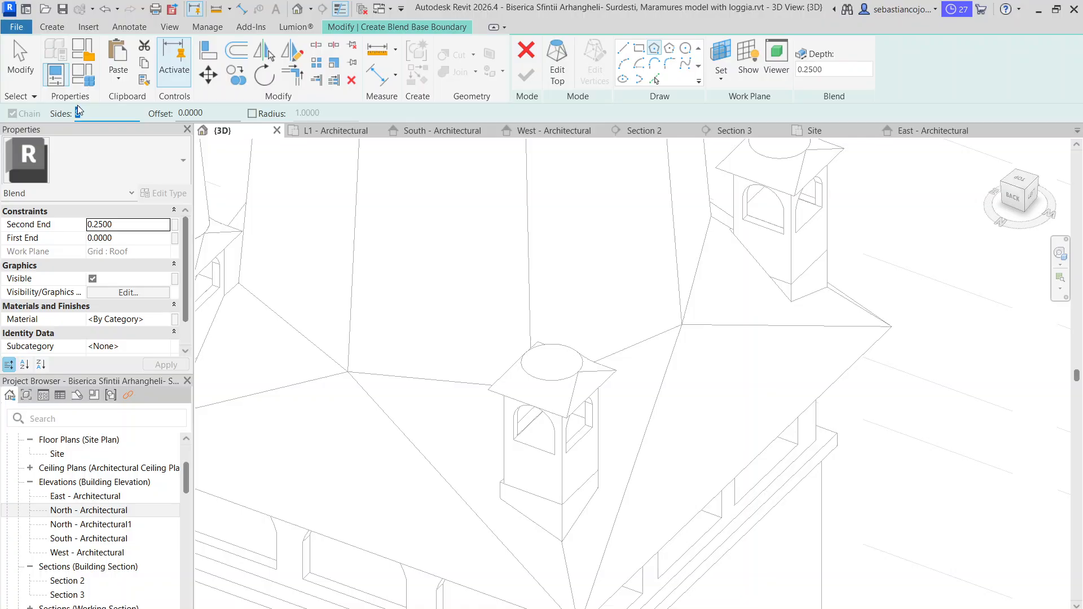
text(64)
key(Return)
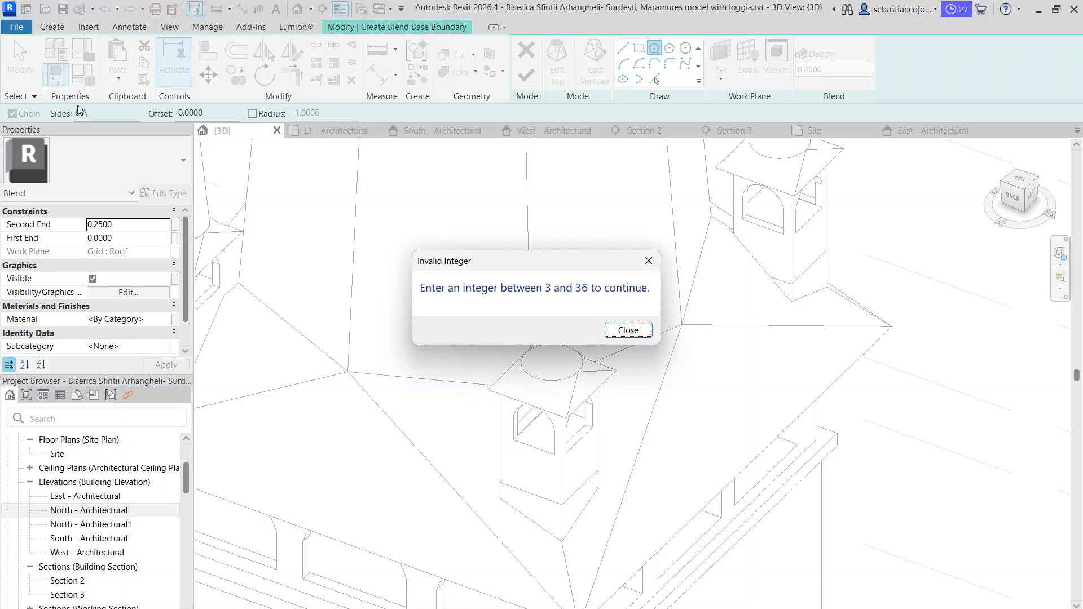
key(Return)
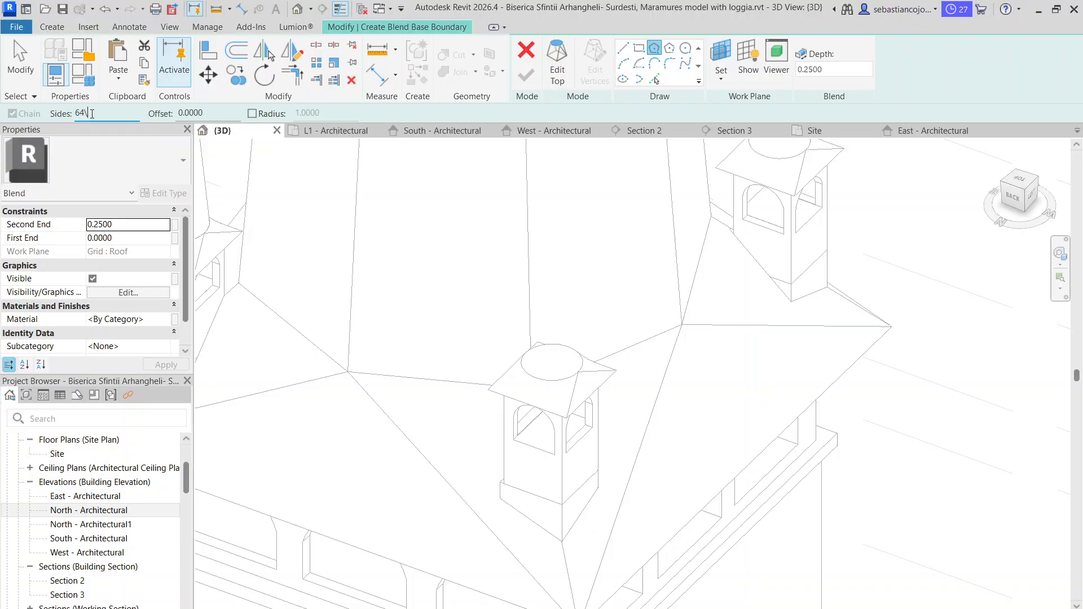
key(Return)
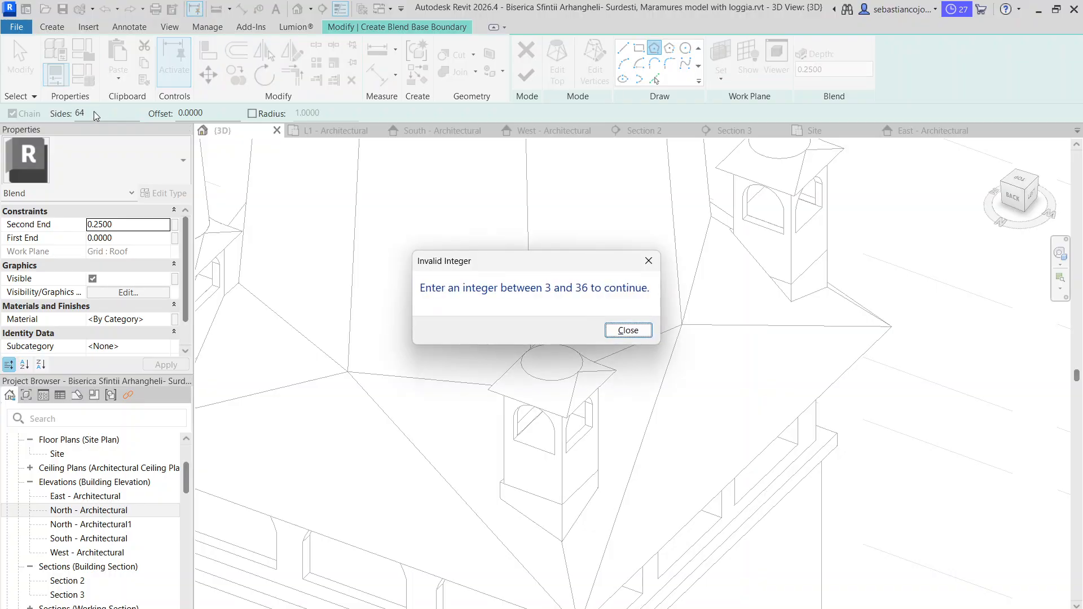
key(Return)
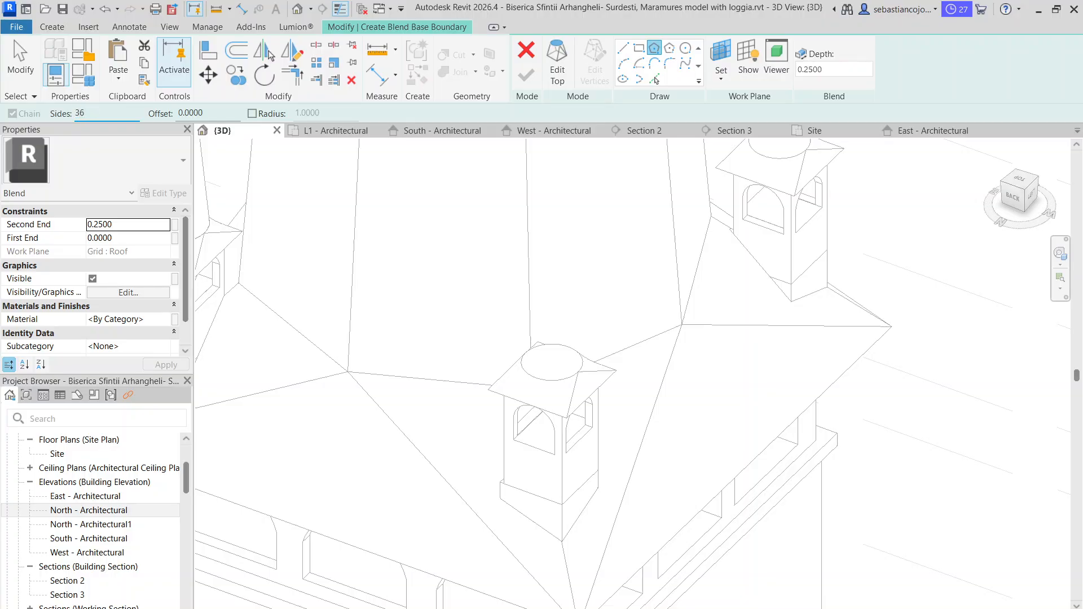
scroll(555, 368, up, 3)
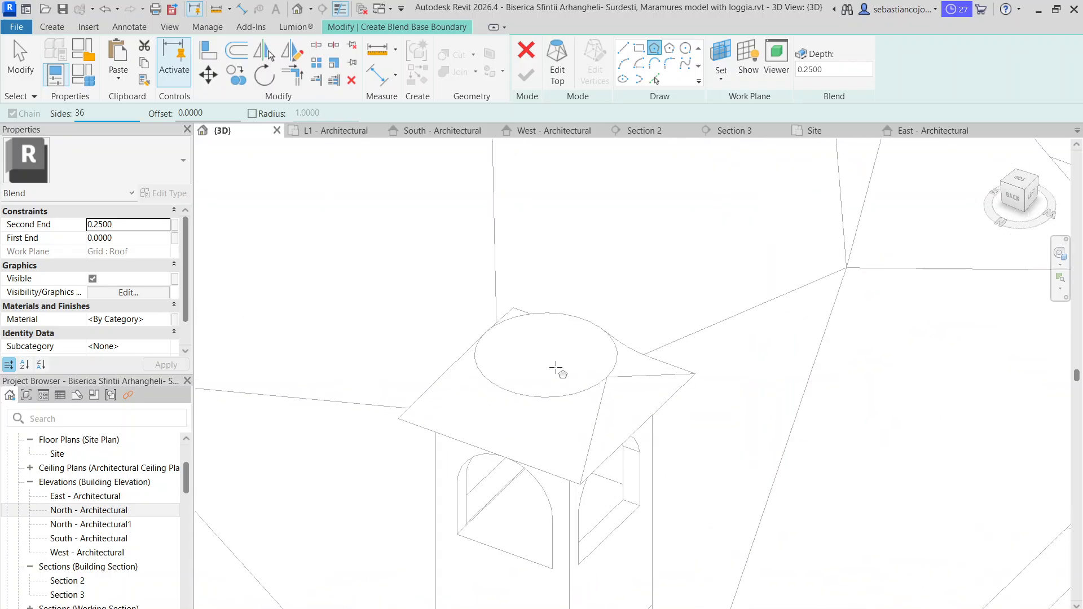
- Set the work plane to the round top of the rear-left turret's roof blend and sketch the 36-sided base polygon there
click(721, 81)
click(735, 130)
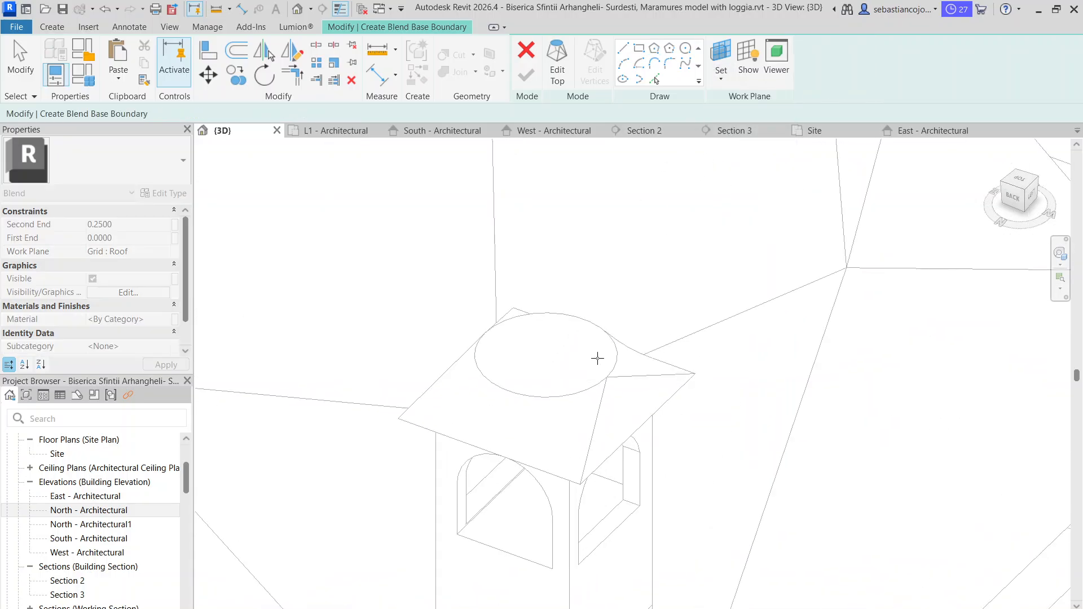
click(614, 355)
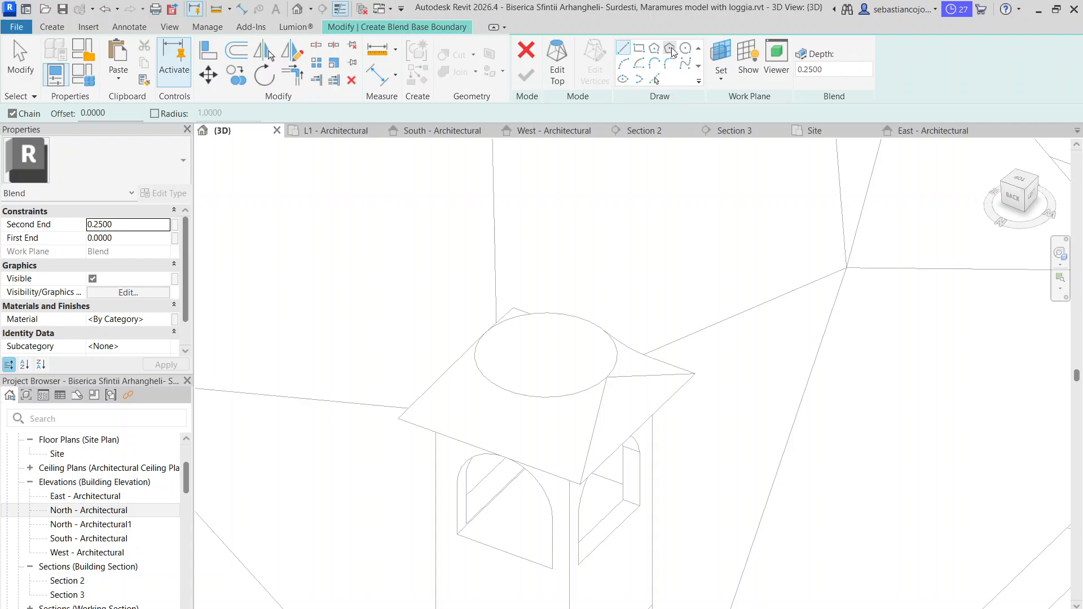
click(545, 352)
scroll(614, 375, up, 2)
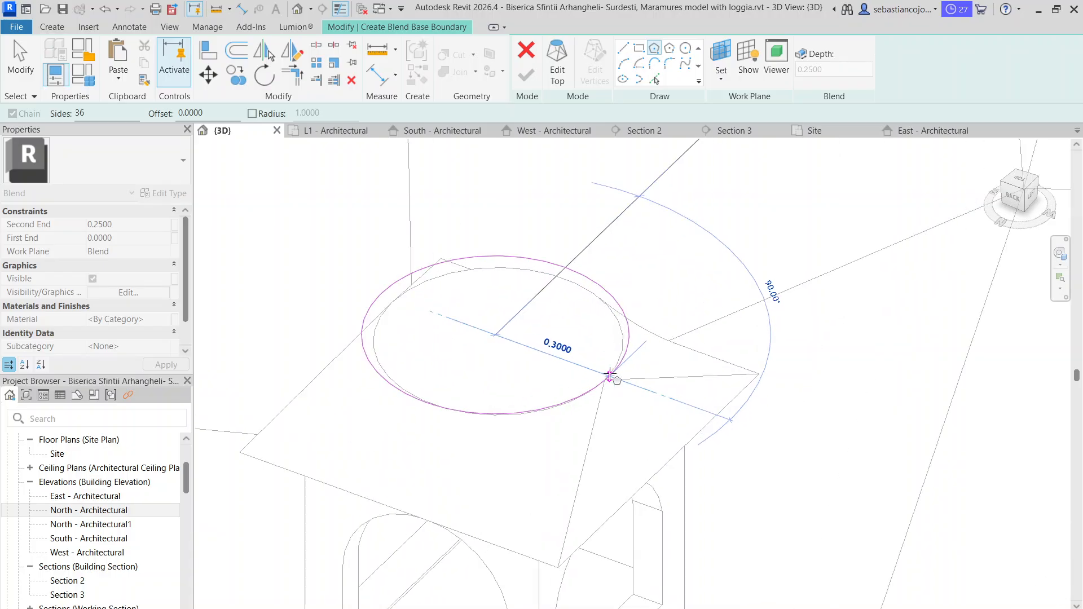
click(610, 375)
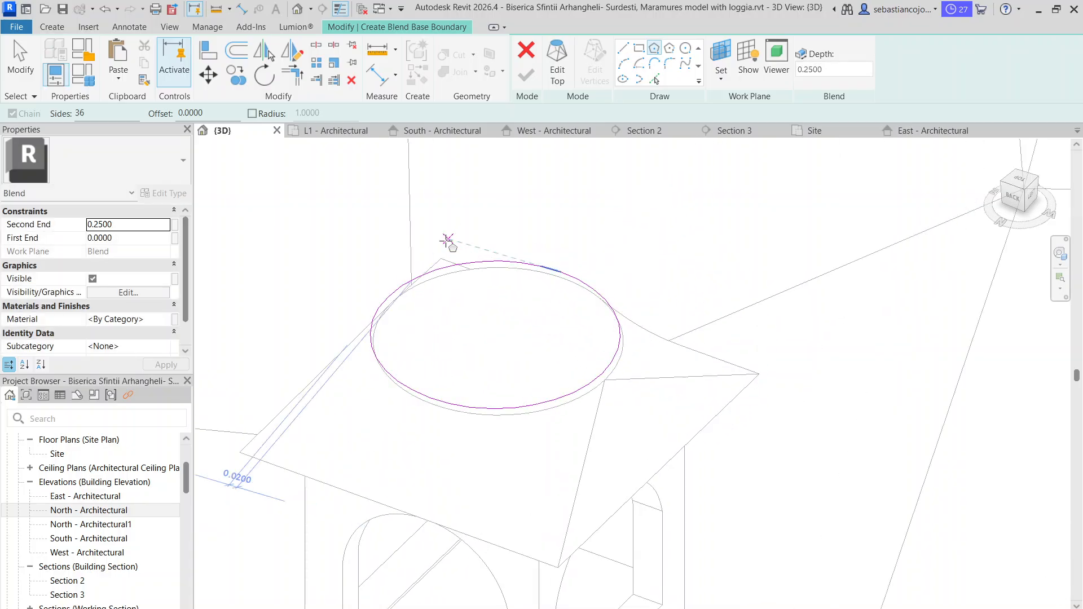
key(Escape)
key(Escape)
- Select the whole polygon in the Site plan and move it onto the round top of the rear-left turret's roof
drag(302, 265, 717, 470)
scroll(675, 314, down, 3)
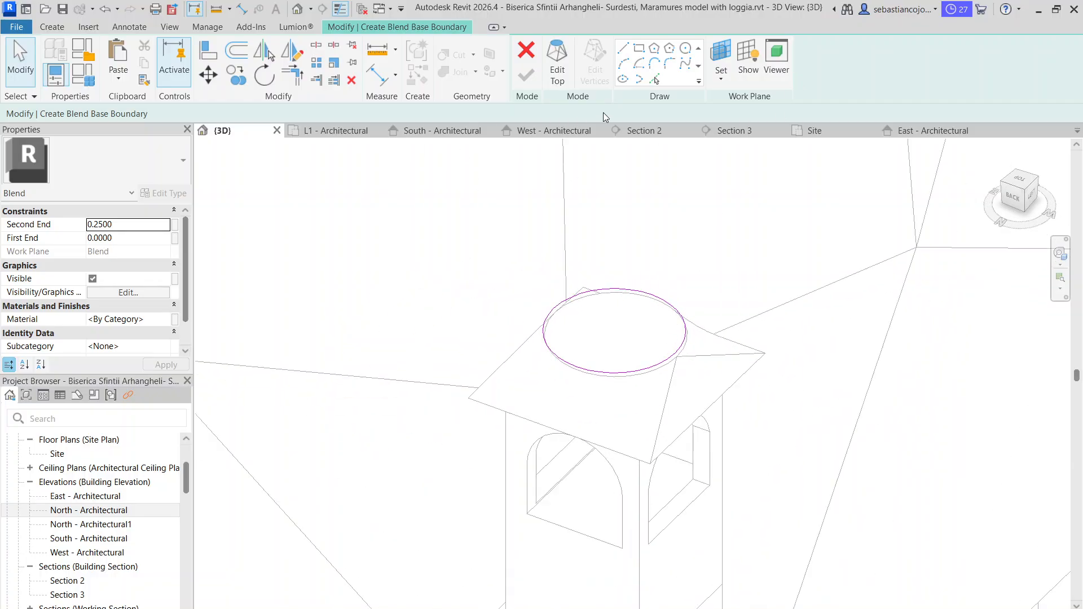
click(811, 130)
scroll(446, 251, up, 4)
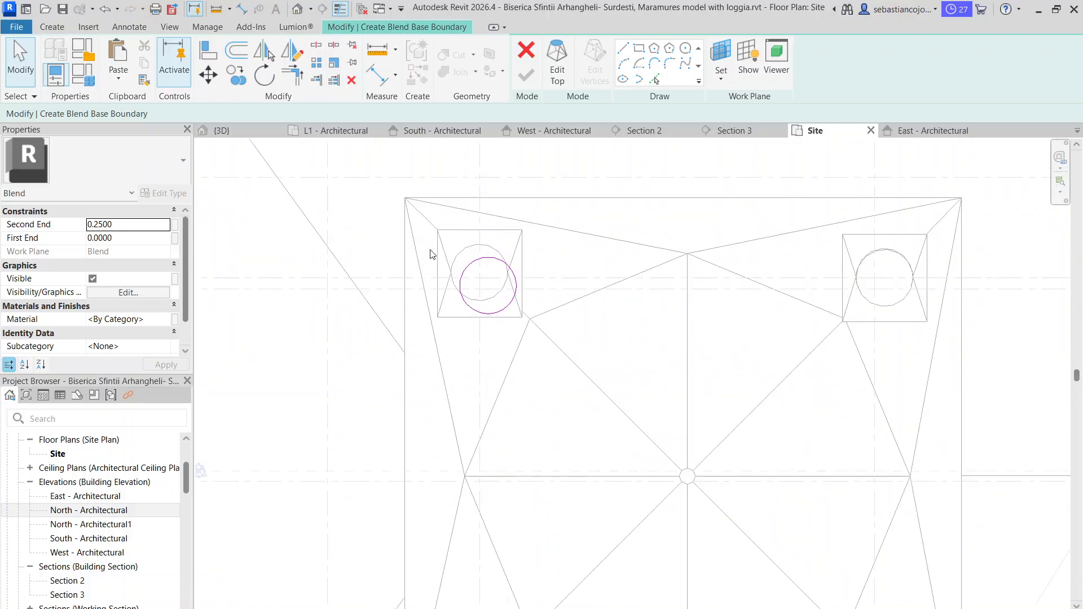
key(Tab)
click(597, 319)
scroll(600, 320, up, 4)
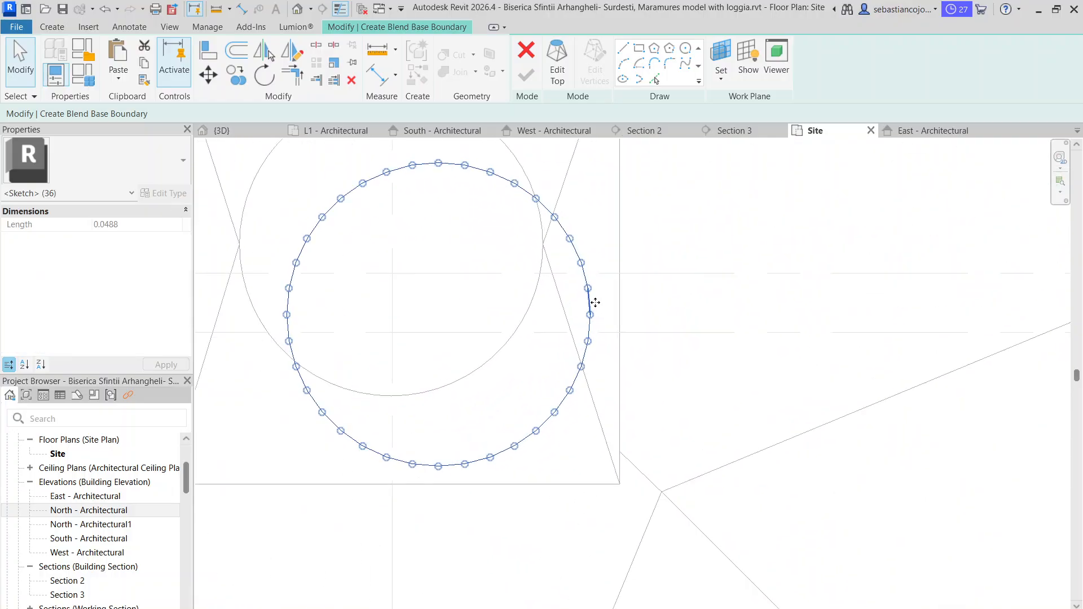
drag(561, 257, 551, 237)
scroll(485, 268, down, 3)
scroll(445, 209, up, 6)
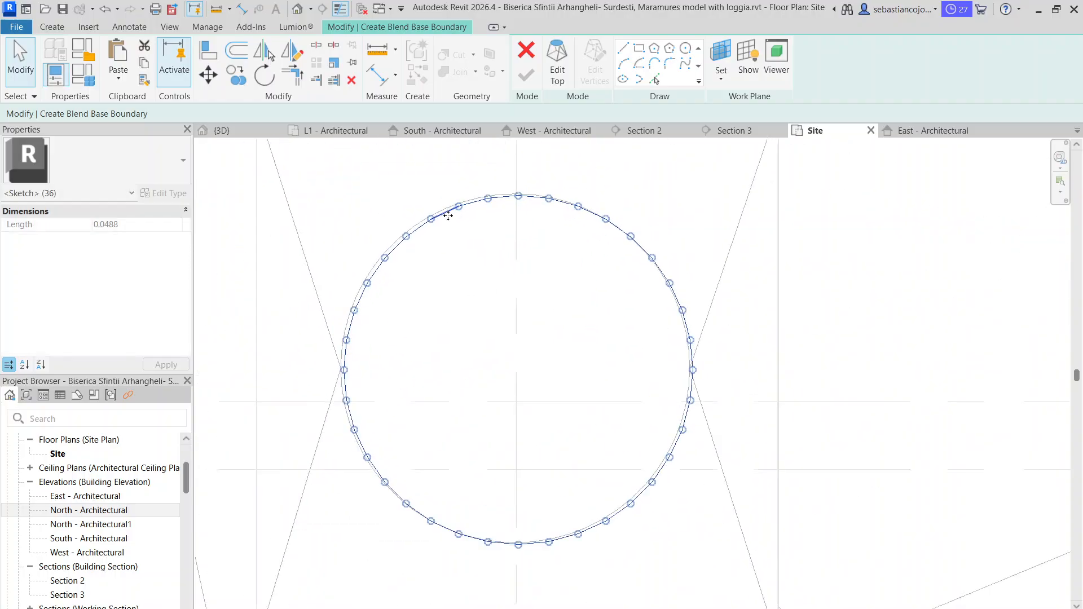
- Nudge the base polygon until it sits centred within the circular edge of the turret's roof blend
drag(435, 179, 444, 214)
scroll(455, 246, down, 5)
scroll(418, 327, up, 6)
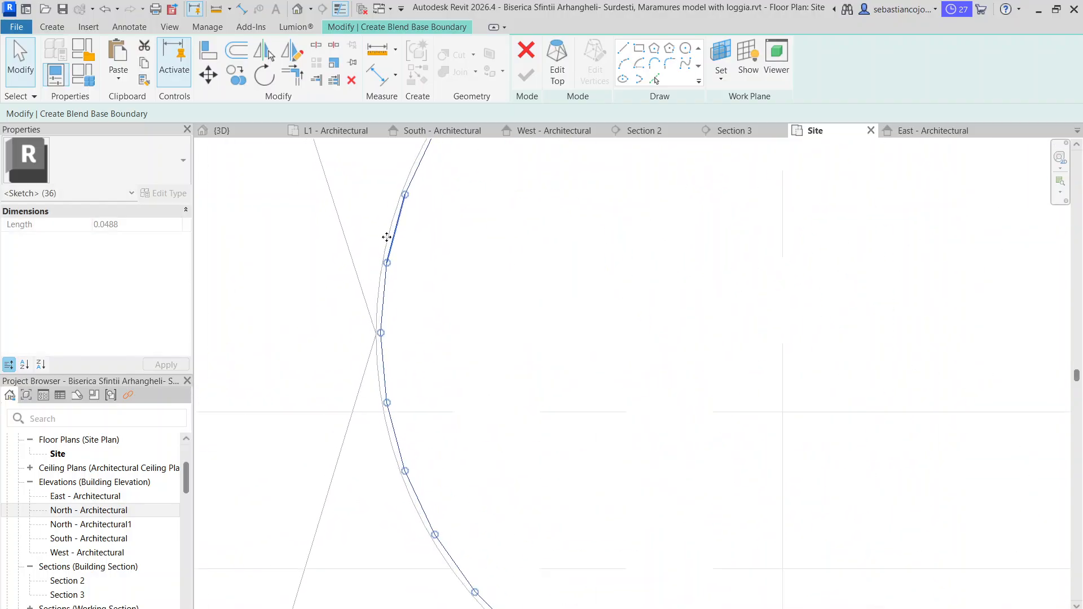
drag(387, 237, 394, 237)
scroll(471, 346, down, 6)
key(Escape)
scroll(511, 341, down, 4)
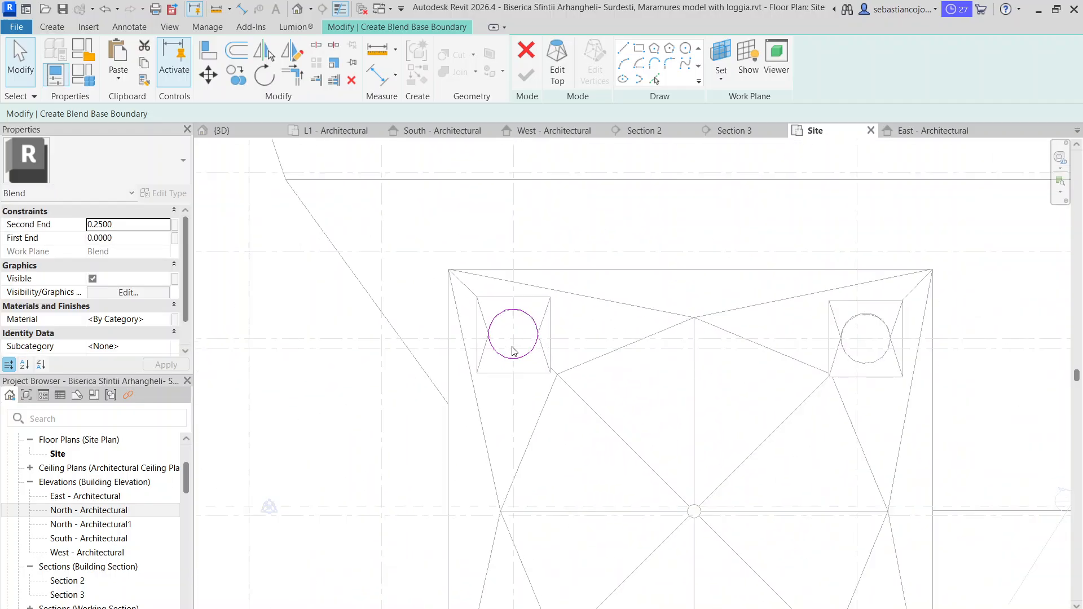
- Switch to the blend's top boundary and try to set its work plane to Level : L15
click(557, 62)
click(721, 76)
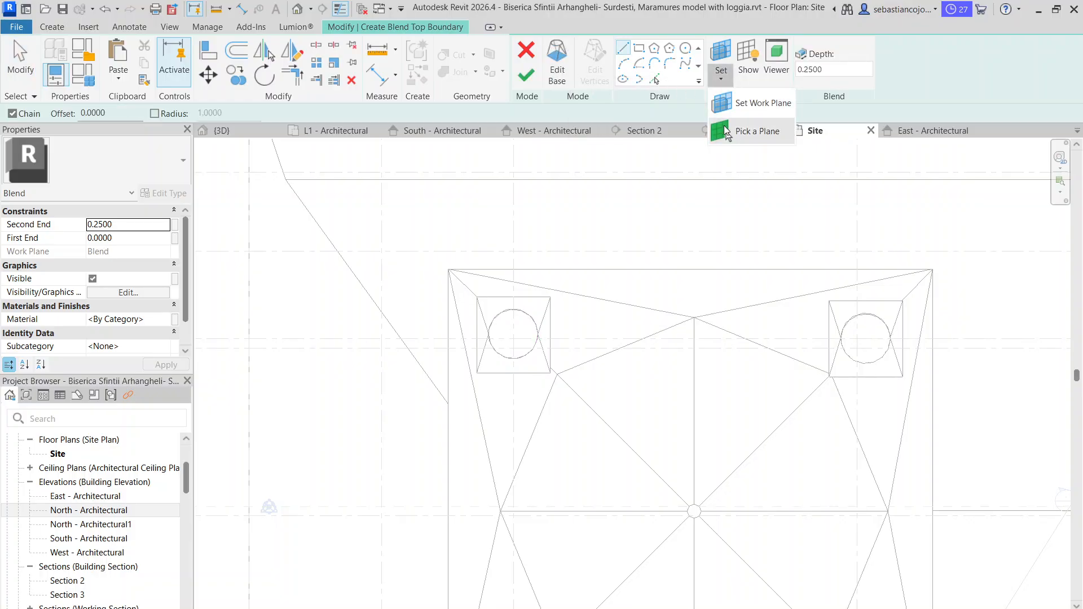
click(752, 102)
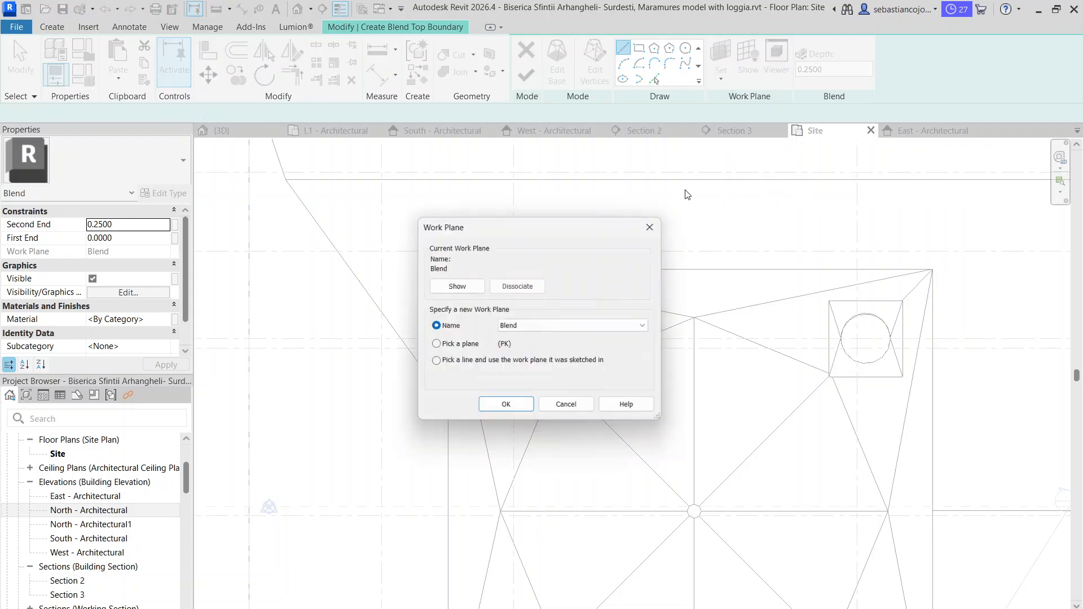
click(543, 326)
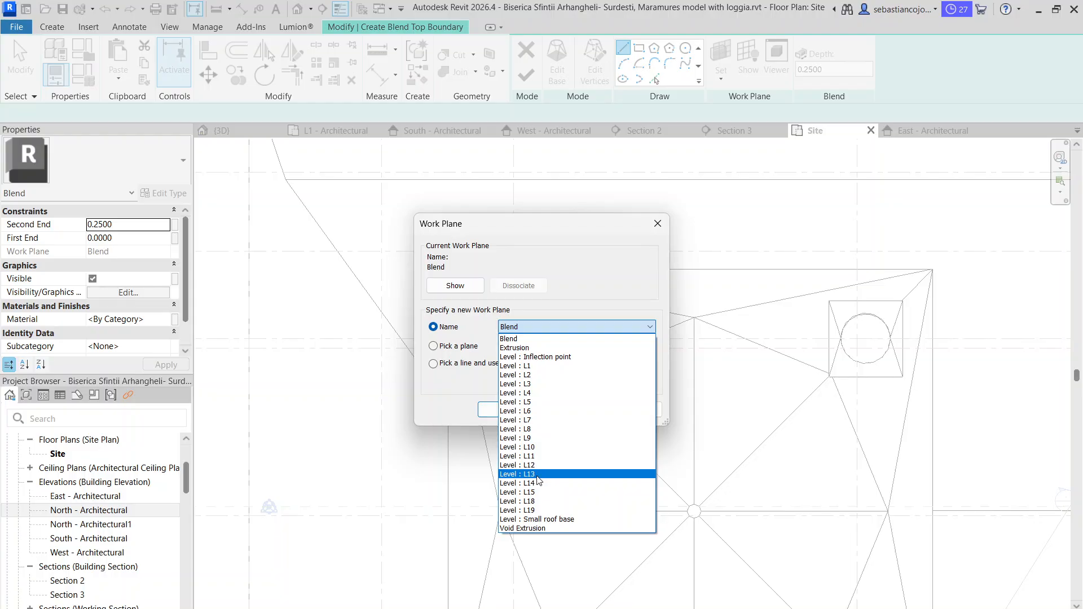
click(533, 492)
click(503, 411)
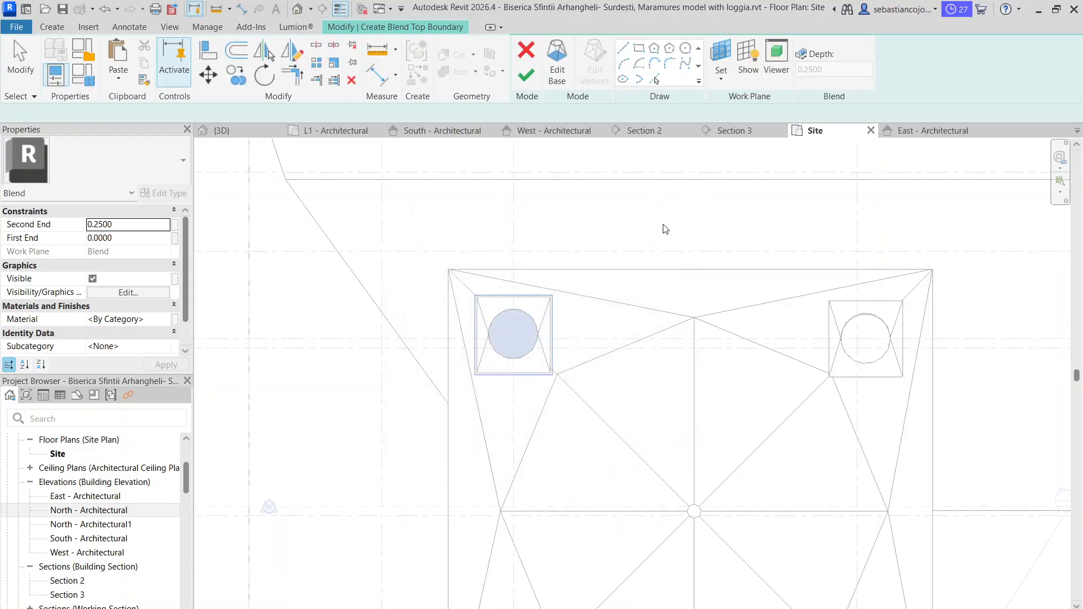
- From the South - Architectural elevation, set the top boundary's work plane to the named level near the tips of the corner spires
click(420, 131)
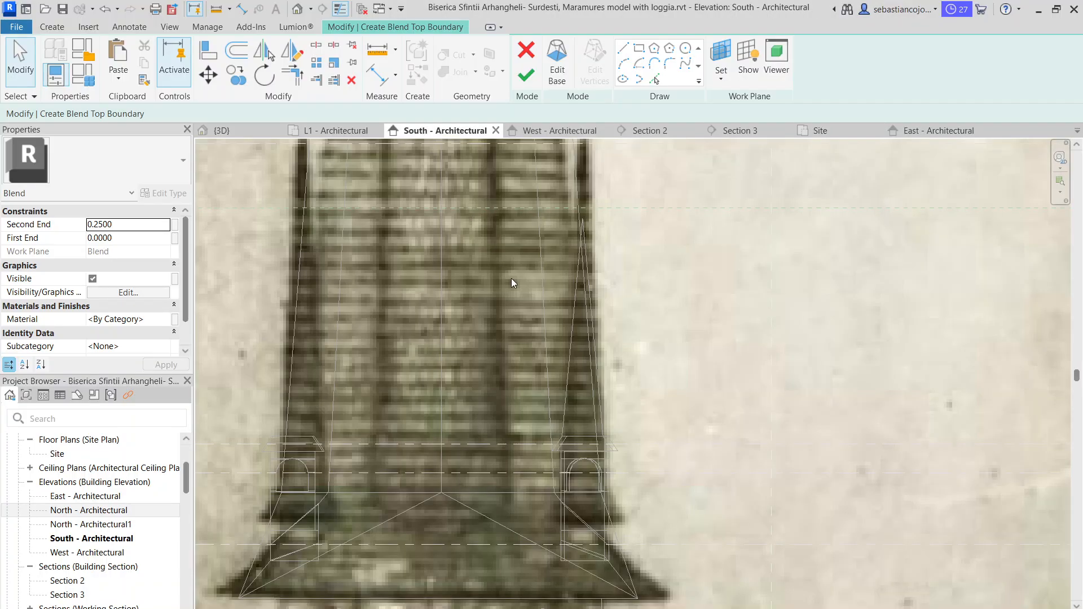
scroll(536, 283, down, 4)
scroll(682, 296, up, 3)
scroll(553, 335, down, 2)
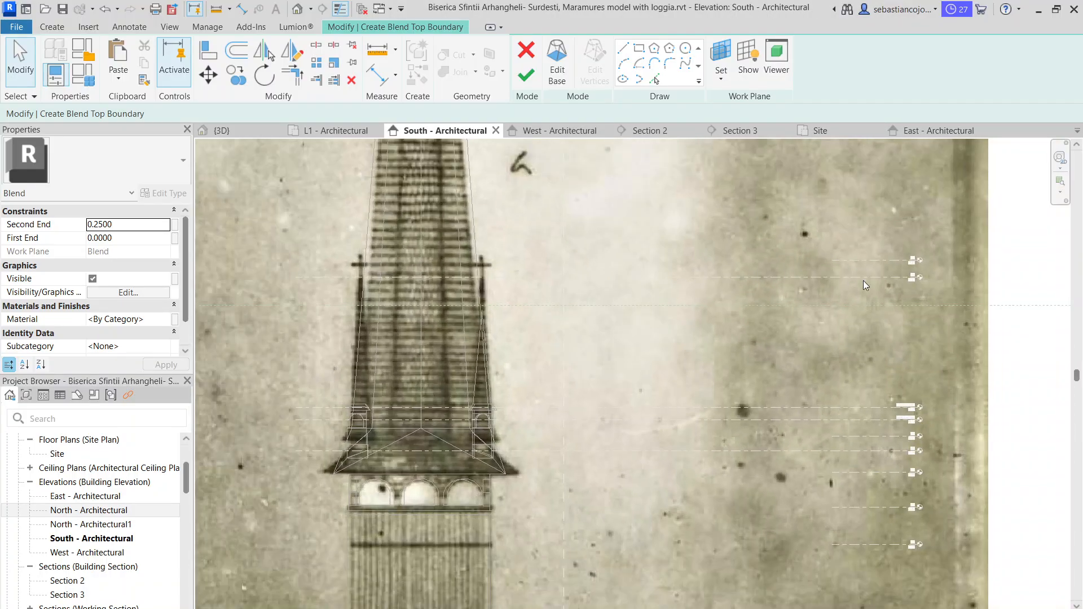
scroll(919, 268, up, 4)
scroll(919, 269, down, 2)
scroll(916, 269, down, 2)
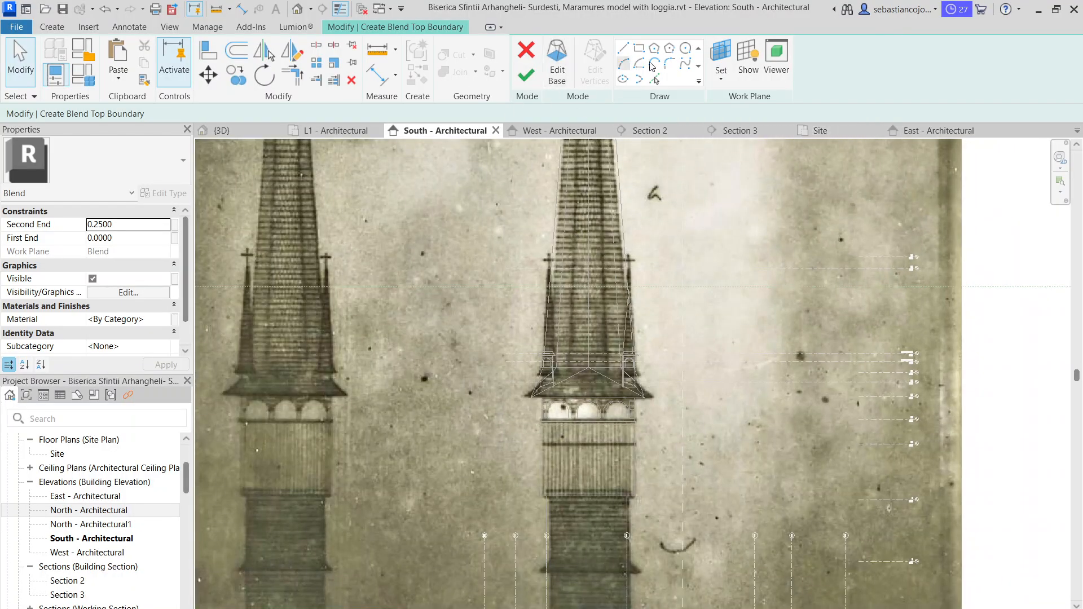
click(721, 74)
click(756, 100)
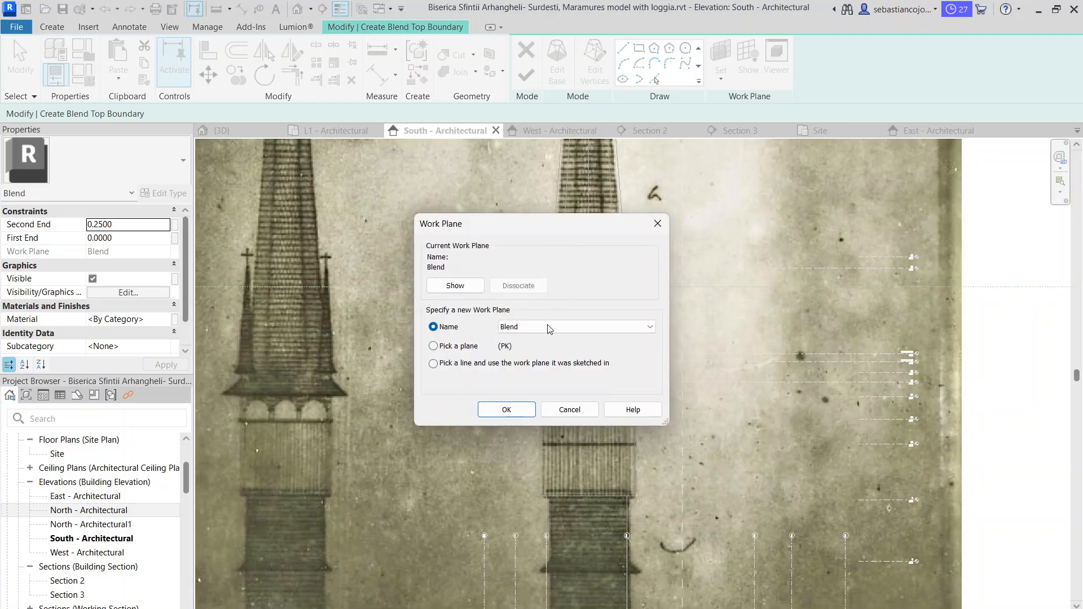
click(550, 329)
click(518, 501)
click(510, 410)
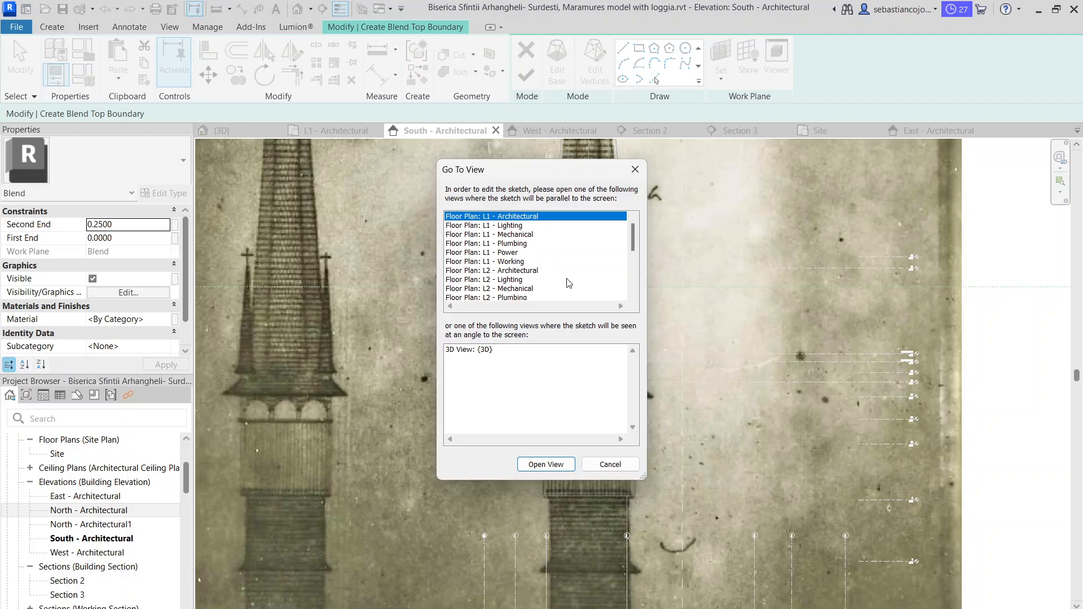
- Choose Floor Plan: Site as the view for editing the top boundary sketch and open it
scroll(564, 282, down, 7)
click(497, 216)
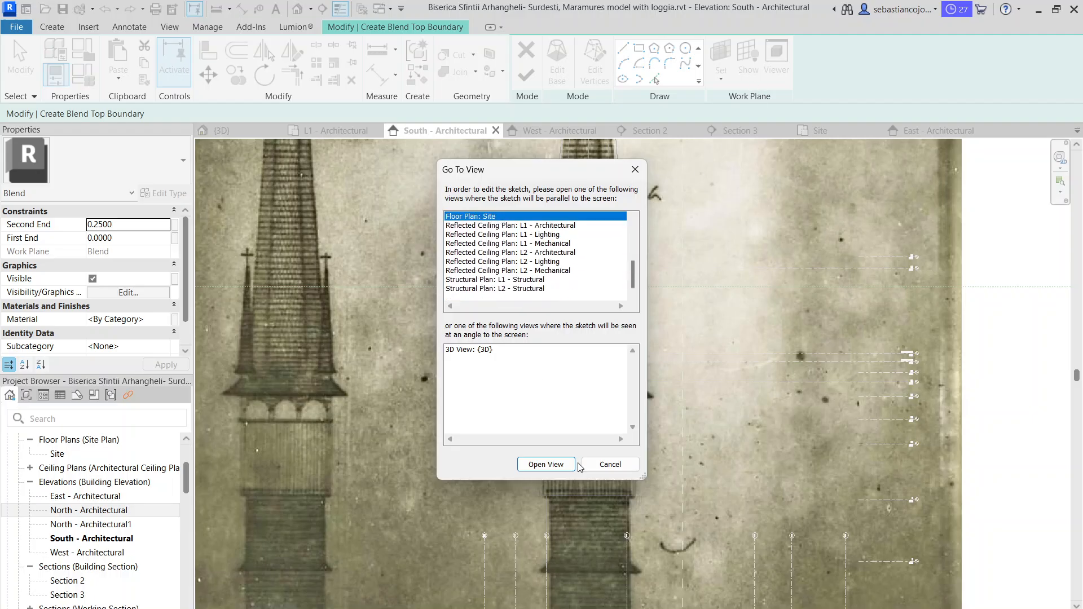
click(545, 464)
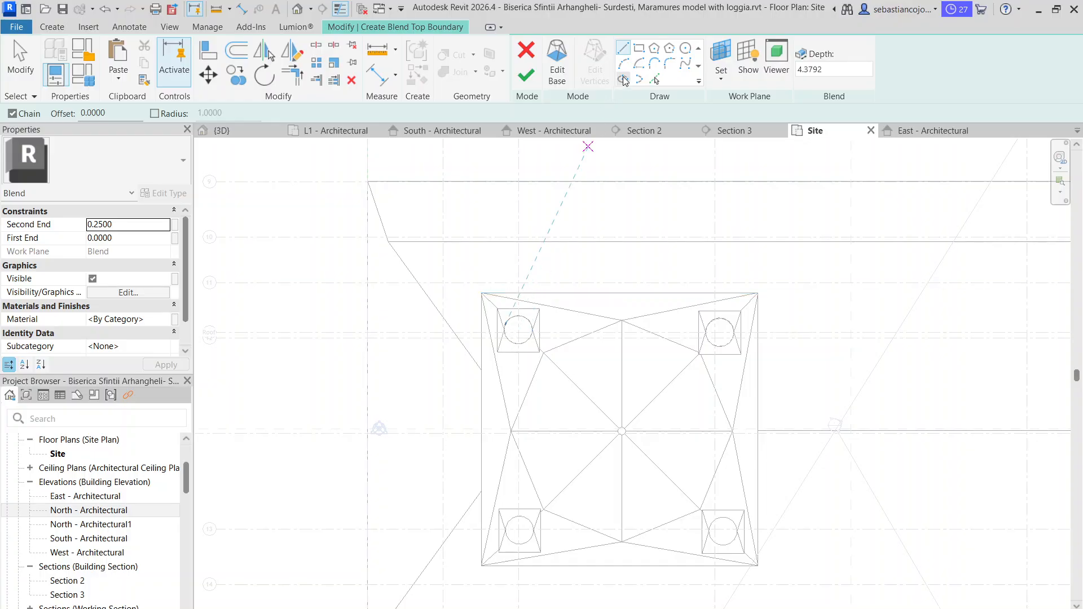
- Sketch a 36-sided polygon of about 0.06 radius at the centre of the rear-left turret's round top and finish the blend
click(657, 50)
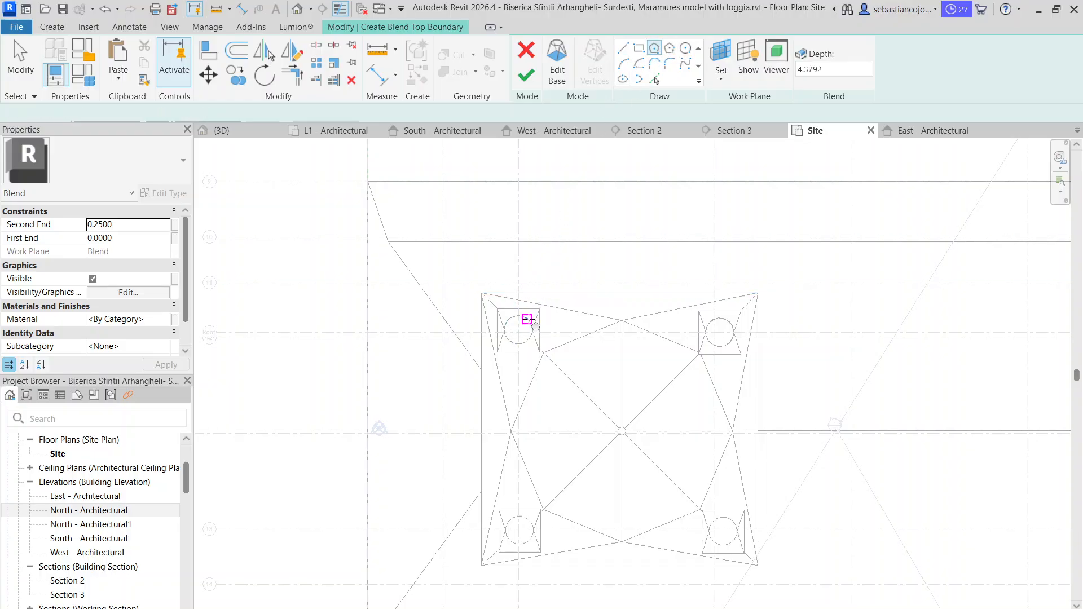
scroll(519, 325, up, 8)
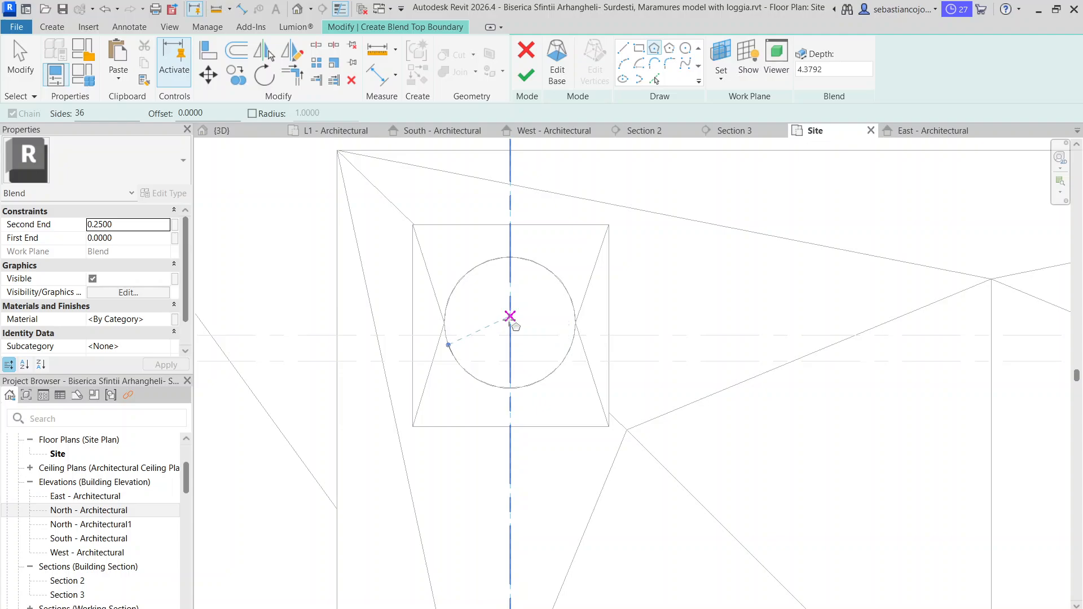
scroll(509, 316, up, 3)
click(510, 325)
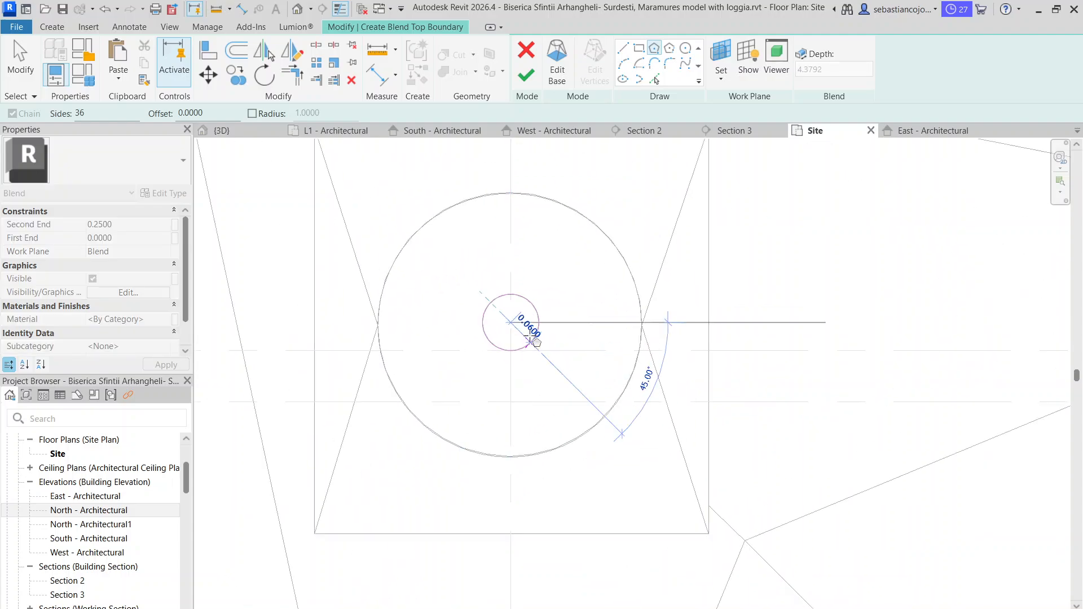
click(530, 334)
scroll(529, 330, up, 3)
key(Escape)
key(Escape)
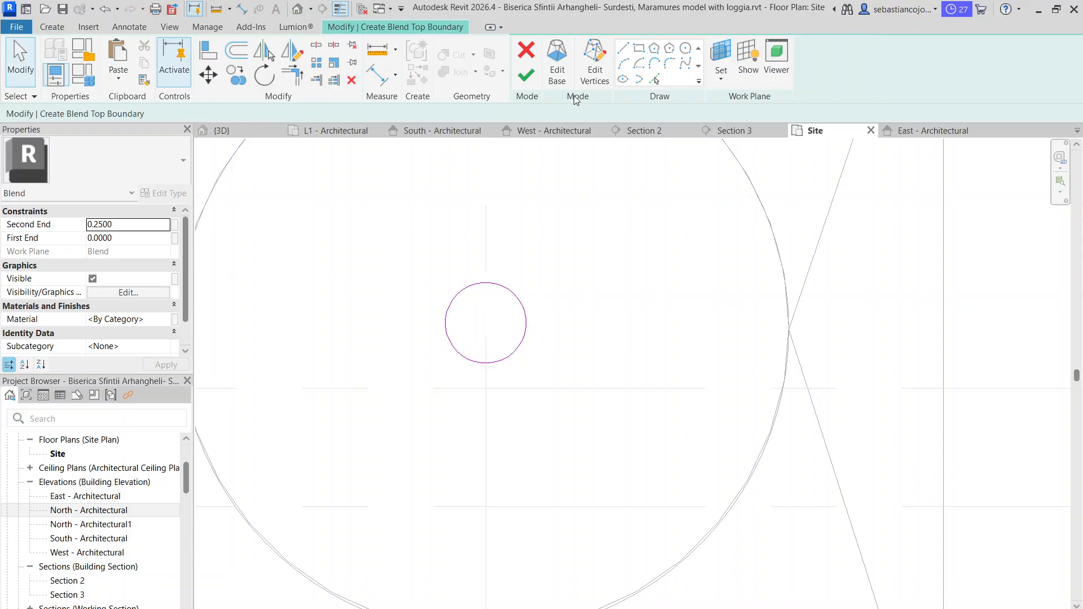
click(527, 76)
scroll(485, 322, down, 3)
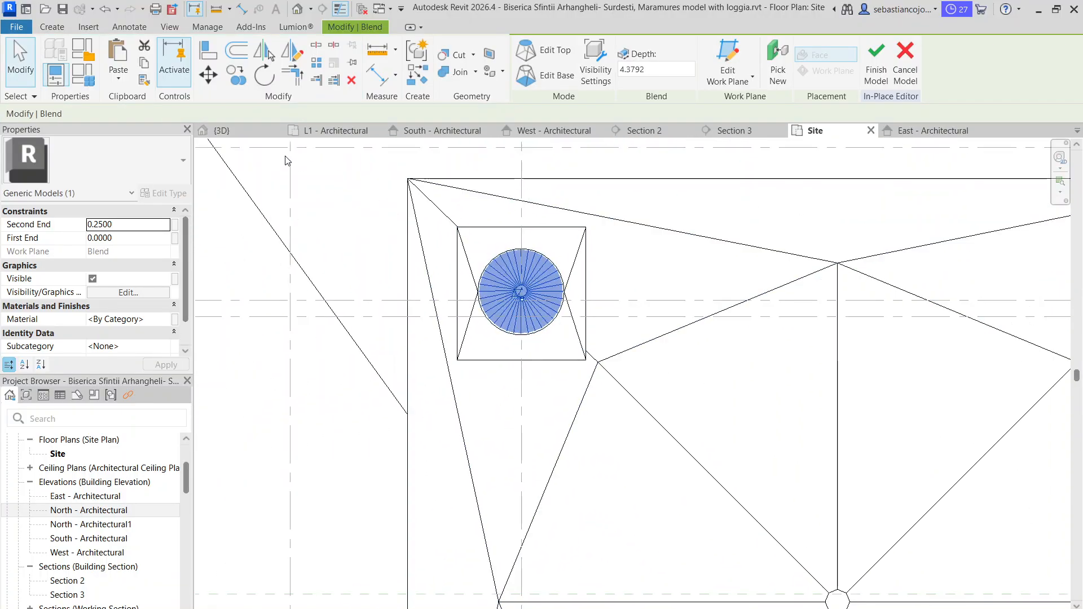
- Check the new spire on the rear-left turret in the 3D view and finish the in-place model
click(220, 131)
scroll(625, 288, down, 3)
click(659, 282)
scroll(658, 282, down, 4)
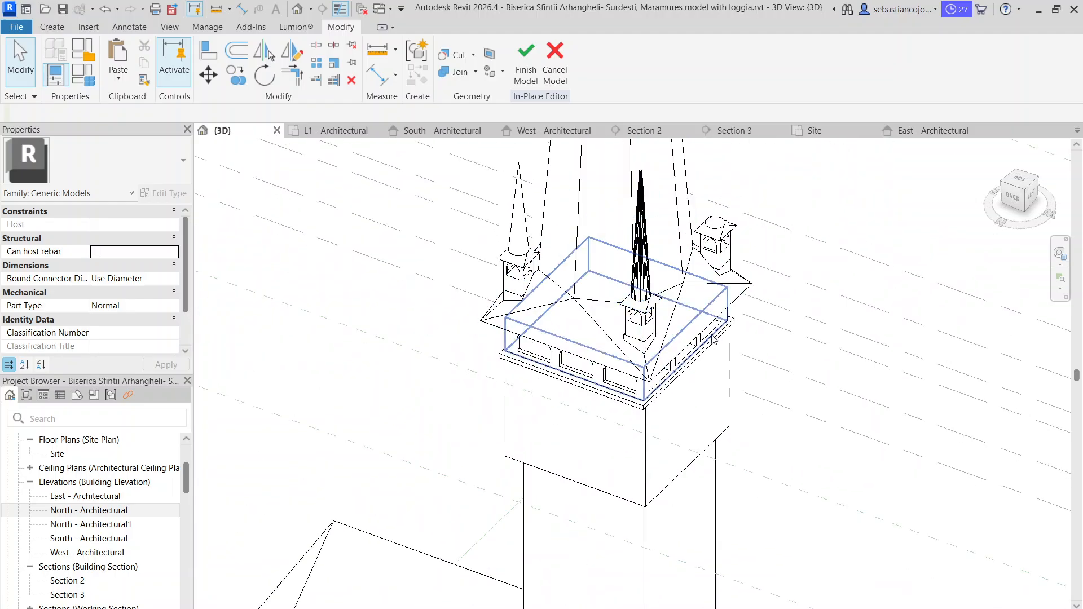
scroll(689, 285, up, 3)
scroll(667, 339, down, 3)
shift+middle_drag(674, 322, 555, 317)
scroll(584, 272, down, 2)
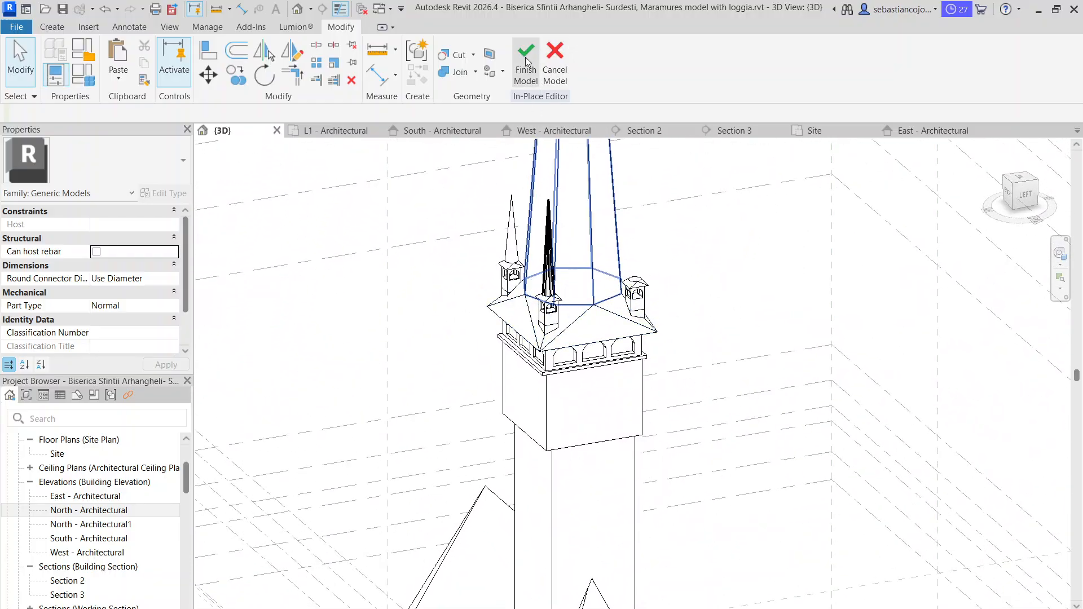
click(526, 61)
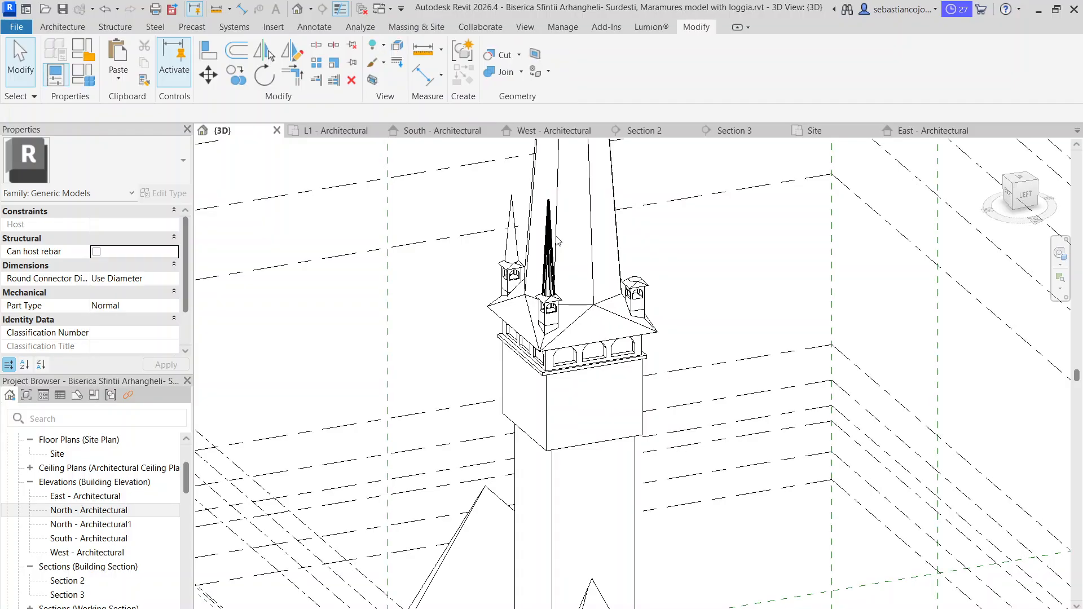
- Examine the new spire's tip and proportions against the other corner turrets around the tower roof in 3D
scroll(558, 296, up, 3)
click(566, 304)
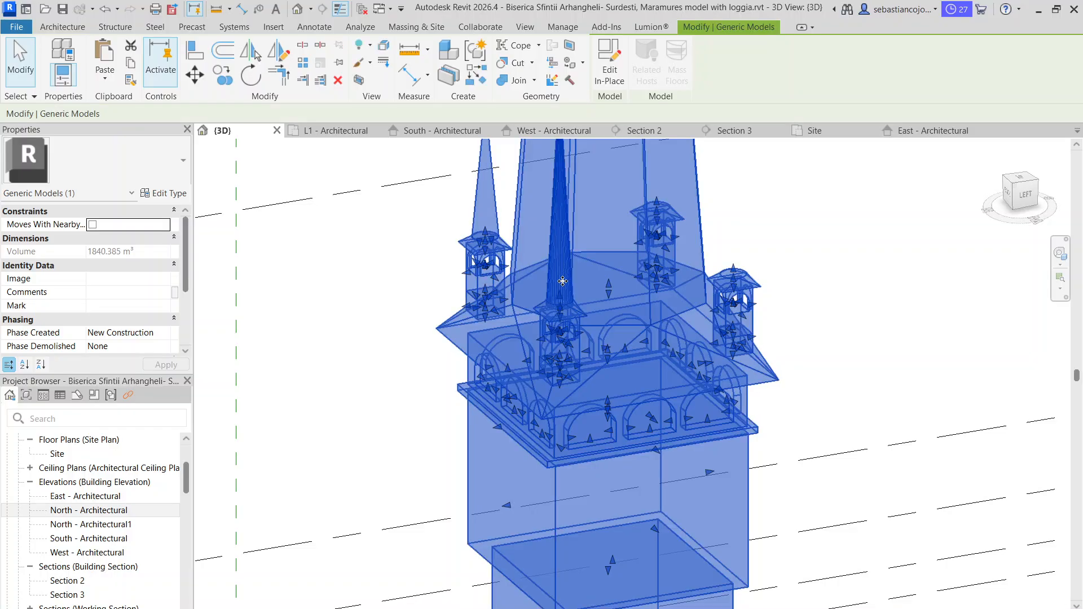
key(Escape)
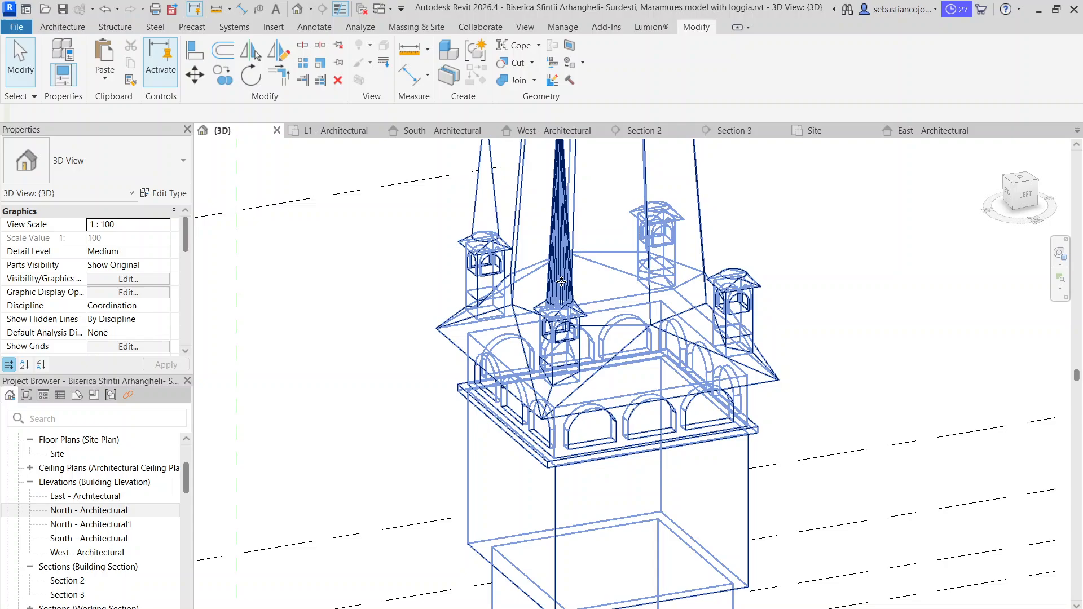
key(Escape)
scroll(582, 270, down, 2)
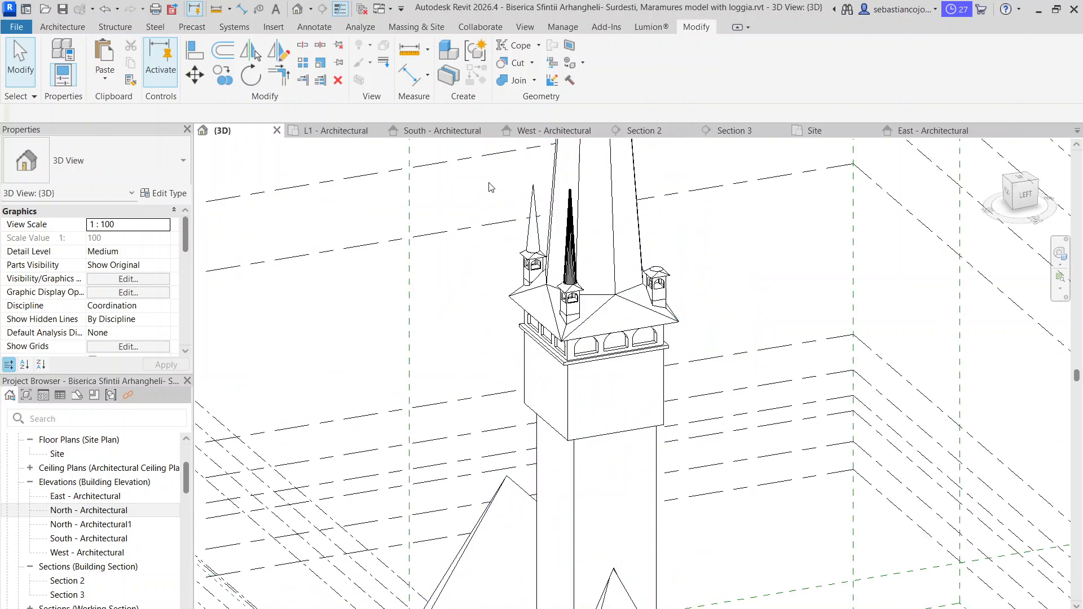
scroll(564, 394, up, 5)
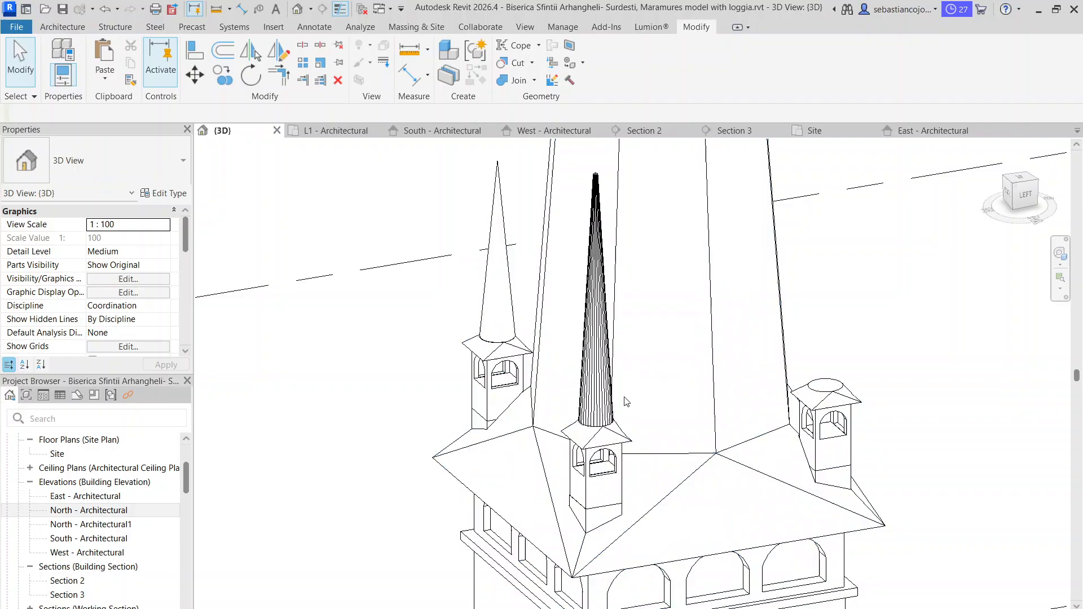
scroll(618, 387, up, 2)
middle_drag(614, 402, 581, 507)
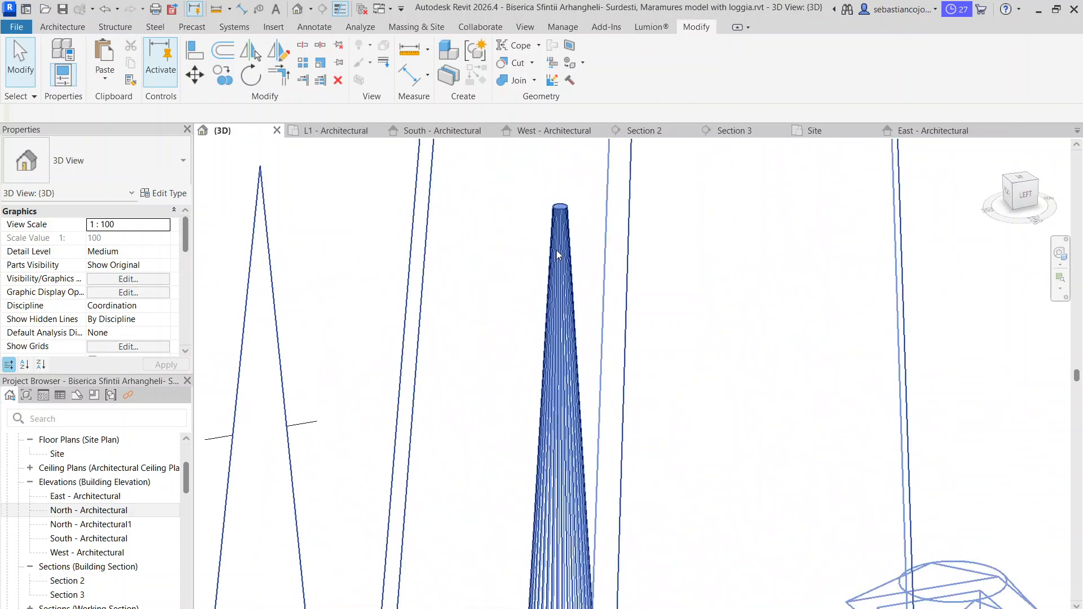
scroll(555, 254, down, 4)
scroll(616, 350, down, 3)
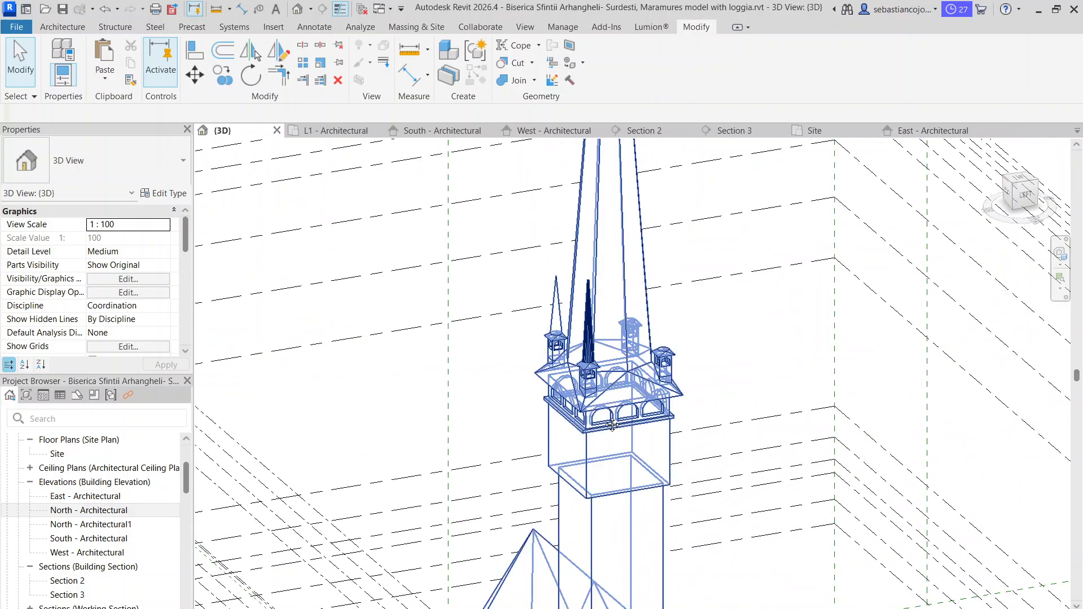
middle_drag(611, 420, 634, 363)
shift+middle_drag(718, 507, 784, 363)
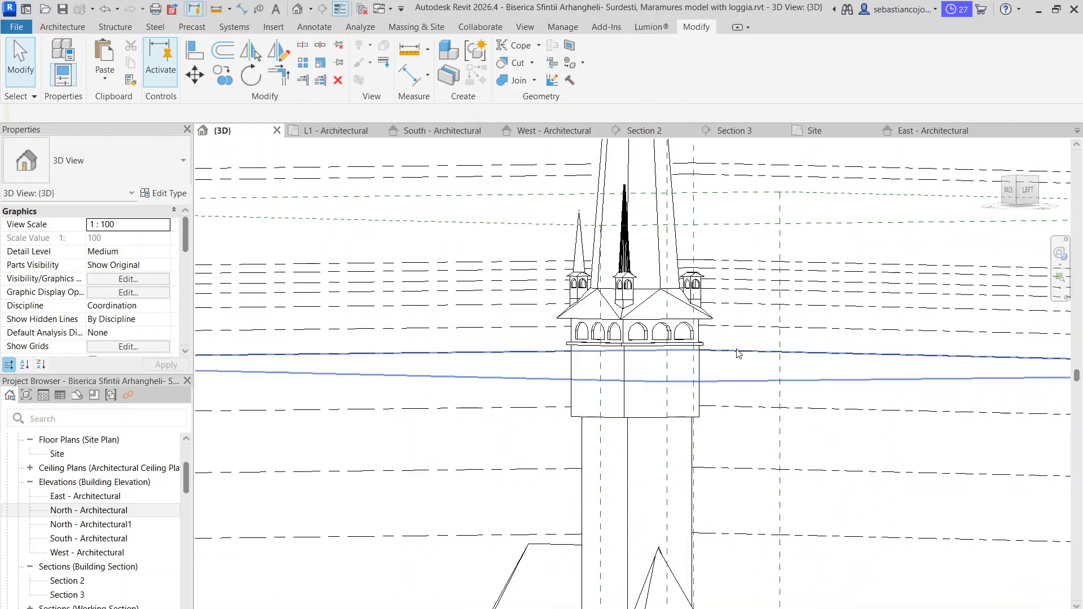
- Reopen the tower model for in-place editing in the South elevation and lower the new spire's tip to the level line
click(454, 131)
scroll(623, 290, up, 3)
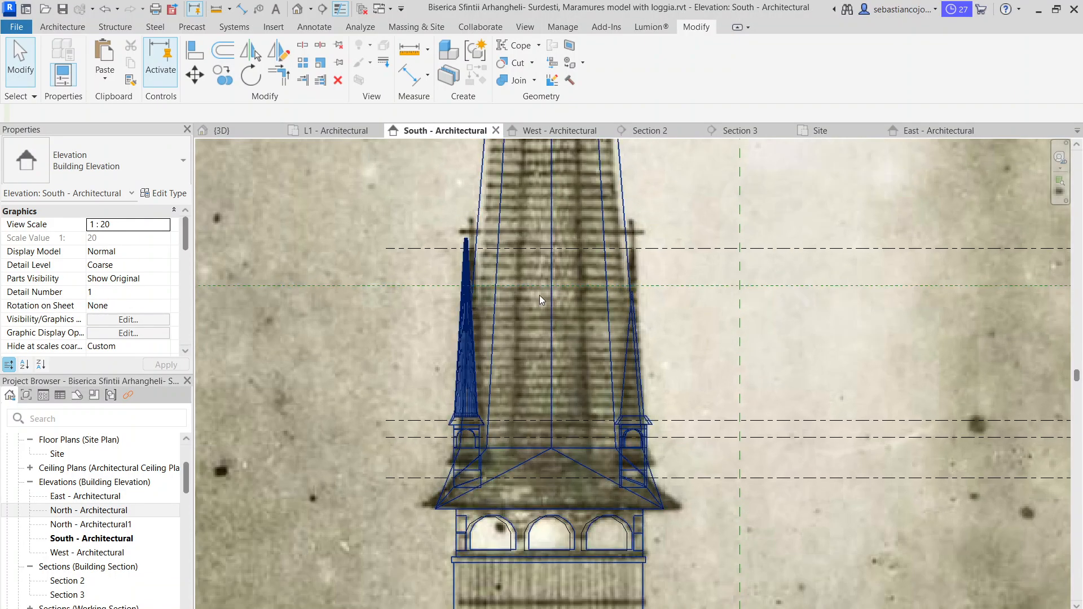
double_click(462, 246)
scroll(467, 244, up, 3)
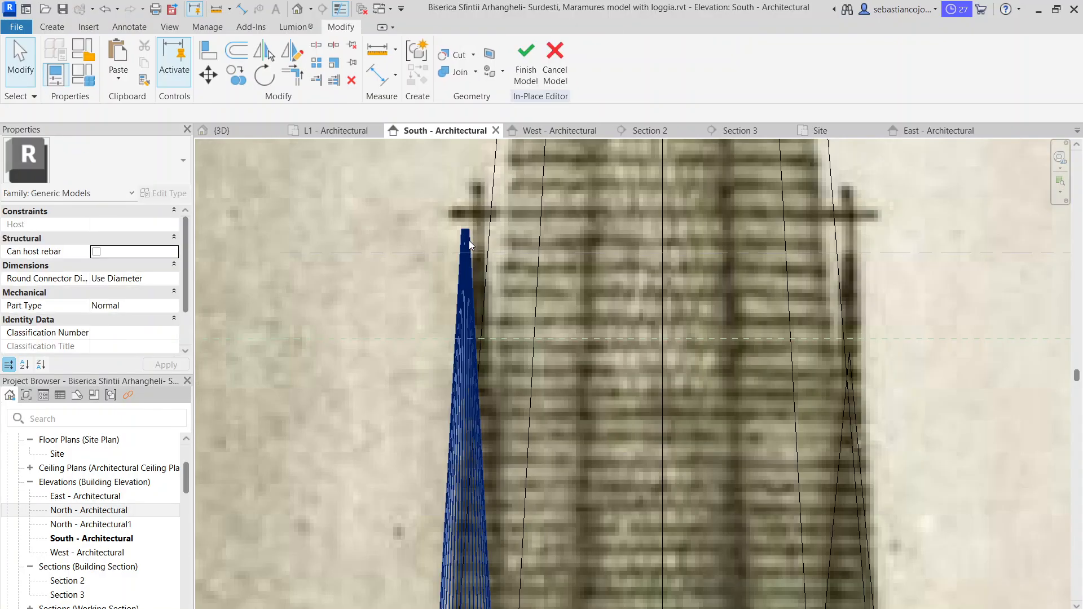
click(472, 239)
scroll(437, 387, up, 2)
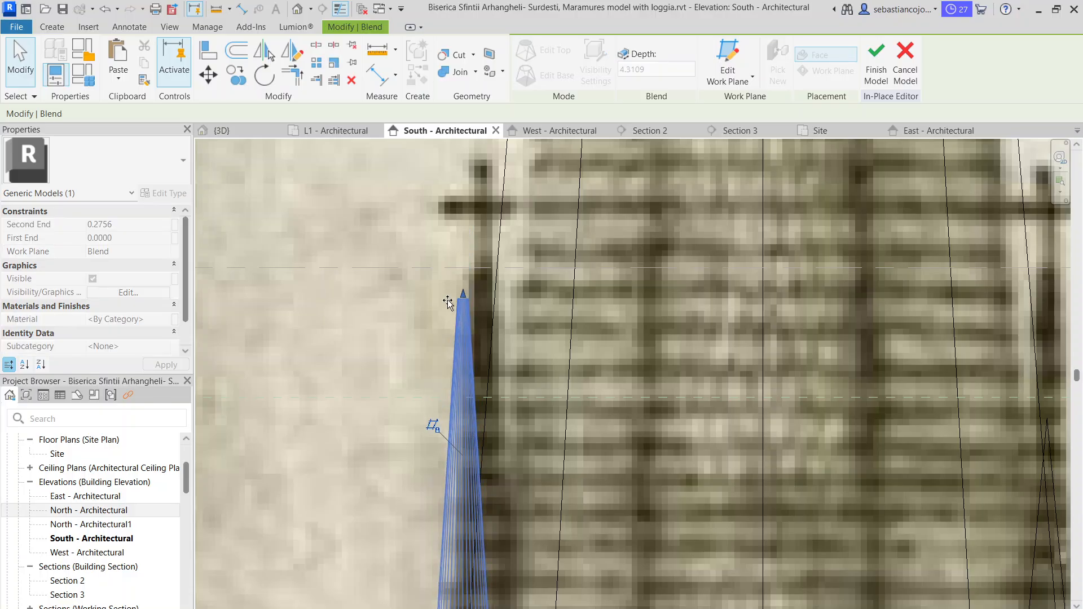
drag(456, 280, 467, 265)
scroll(470, 260, down, 5)
key(Escape)
scroll(470, 341, up, 2)
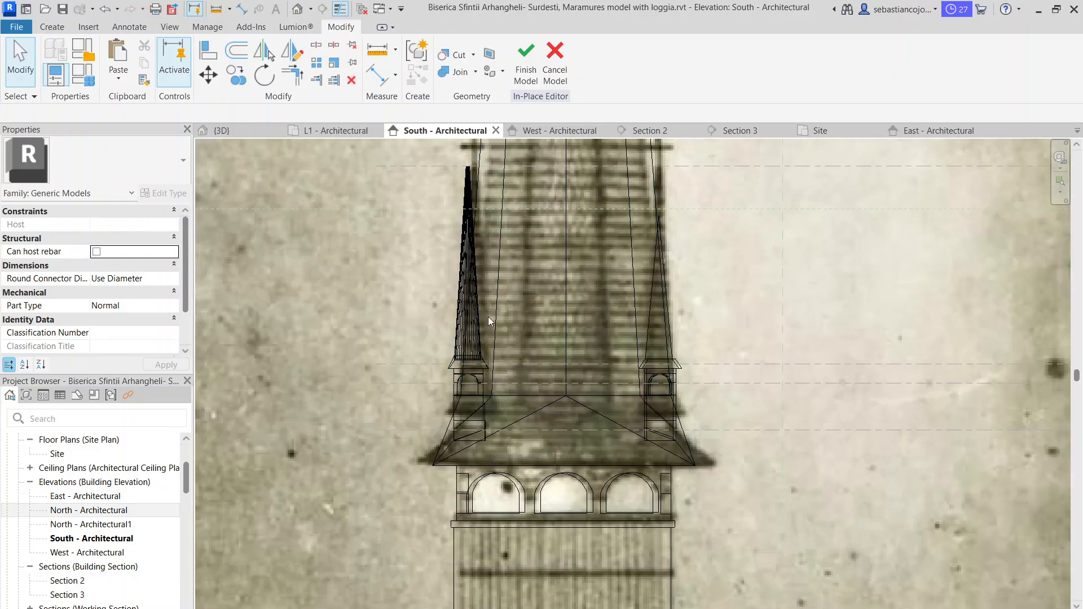
- Copy the spire about 4.00 across from the left turret to the centre of the opposite turret's roof in the South elevation
click(478, 320)
click(236, 78)
scroll(462, 339, up, 4)
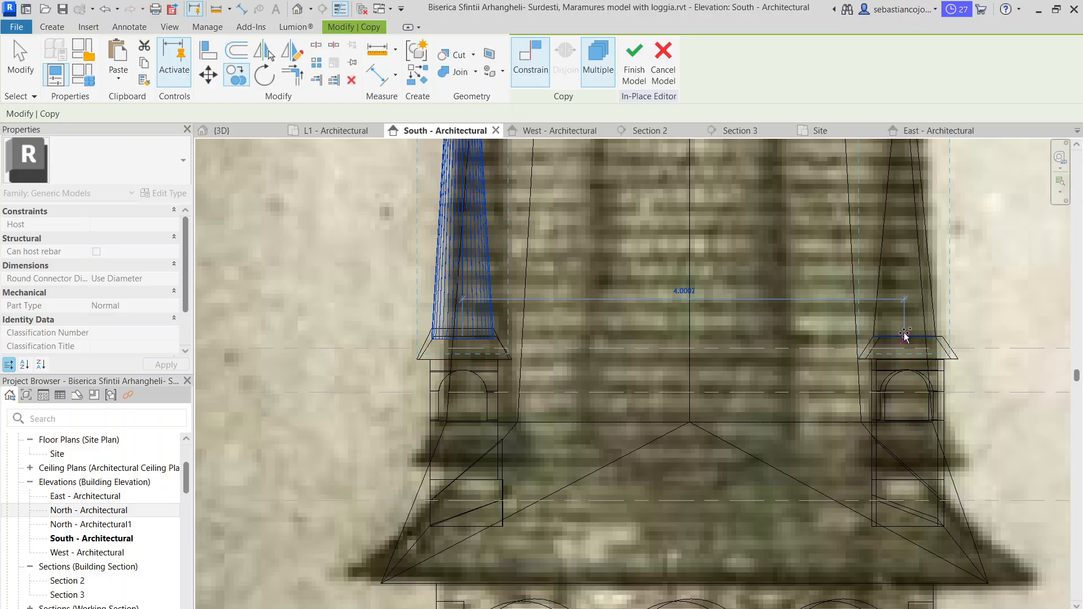
click(905, 337)
scroll(712, 366, down, 4)
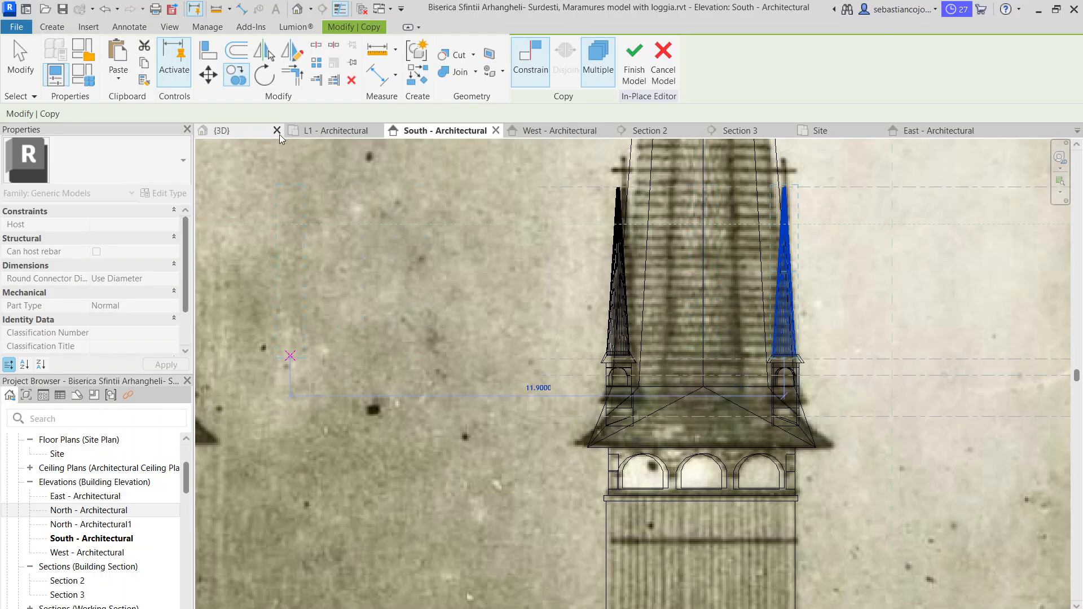
- In the 3D view, try to lower the round top of the rear-left turret's roof blend to the spire's base
click(265, 131)
scroll(593, 266, up, 5)
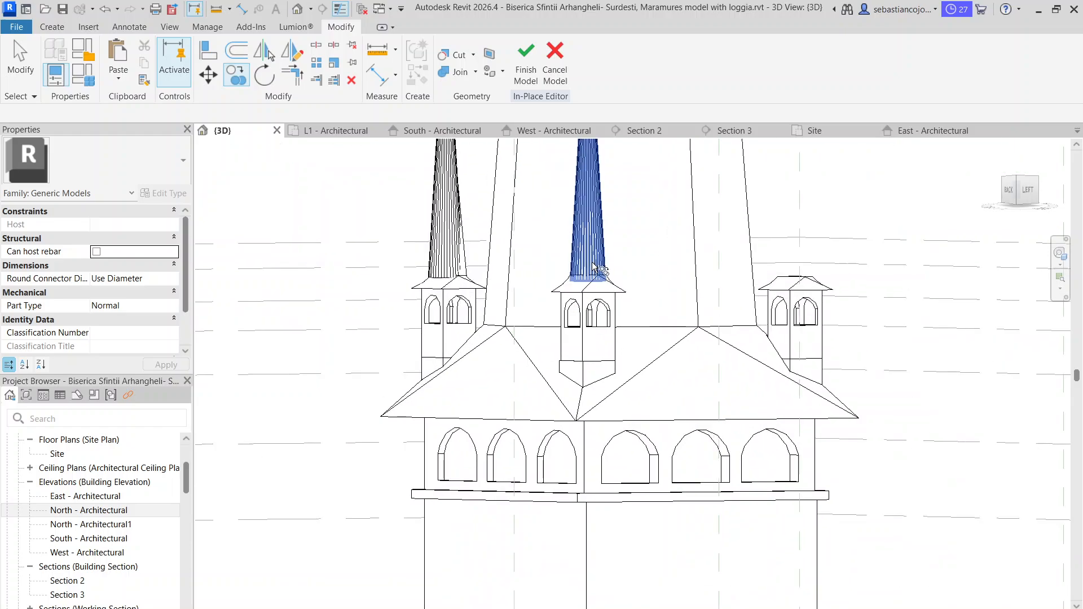
scroll(592, 273, up, 3)
click(590, 282)
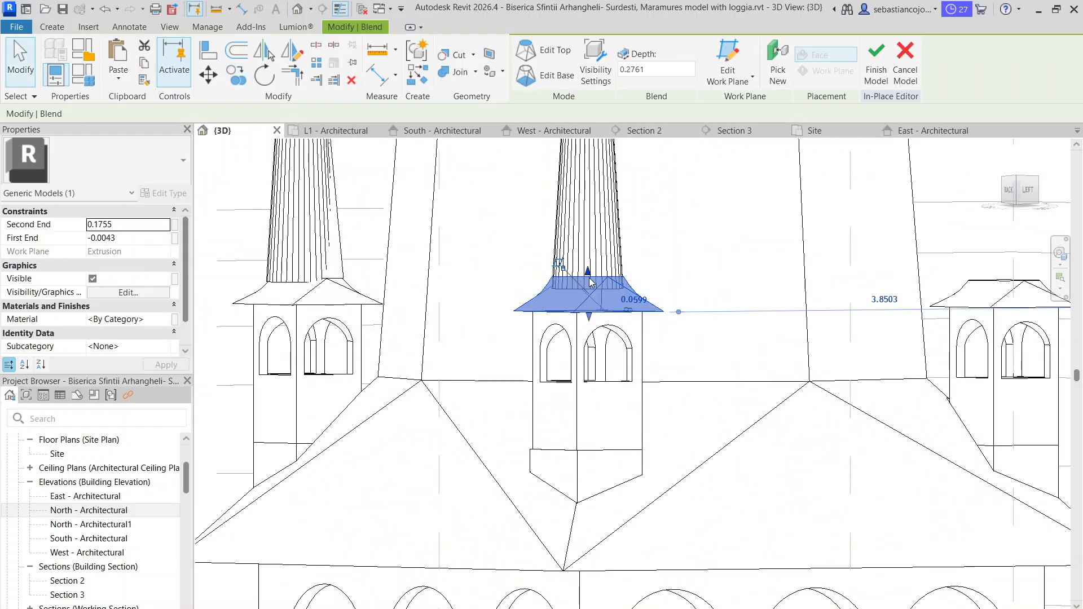
key(Escape)
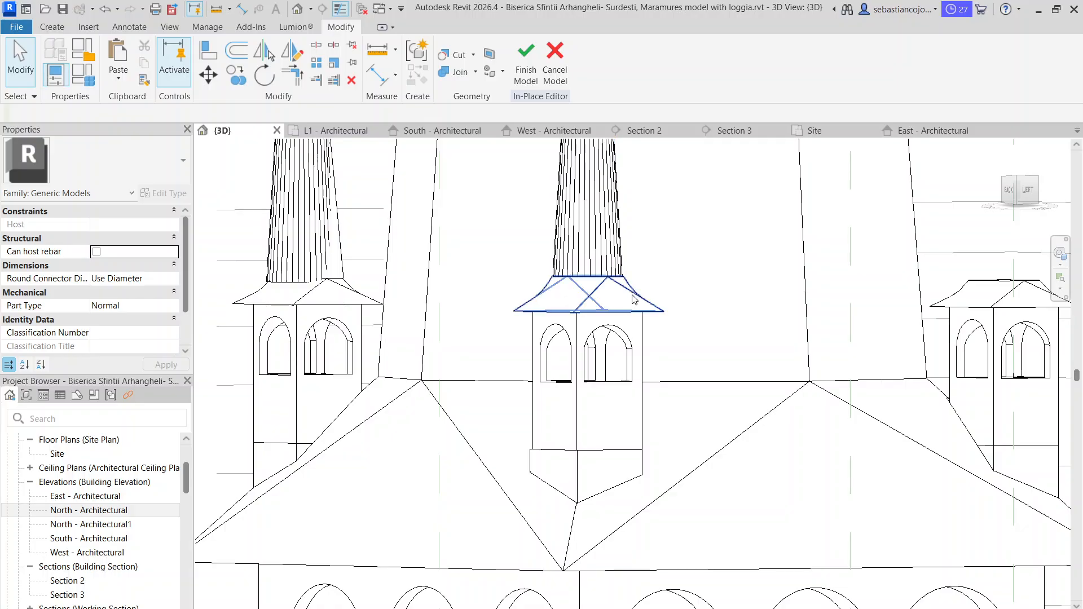
click(634, 299)
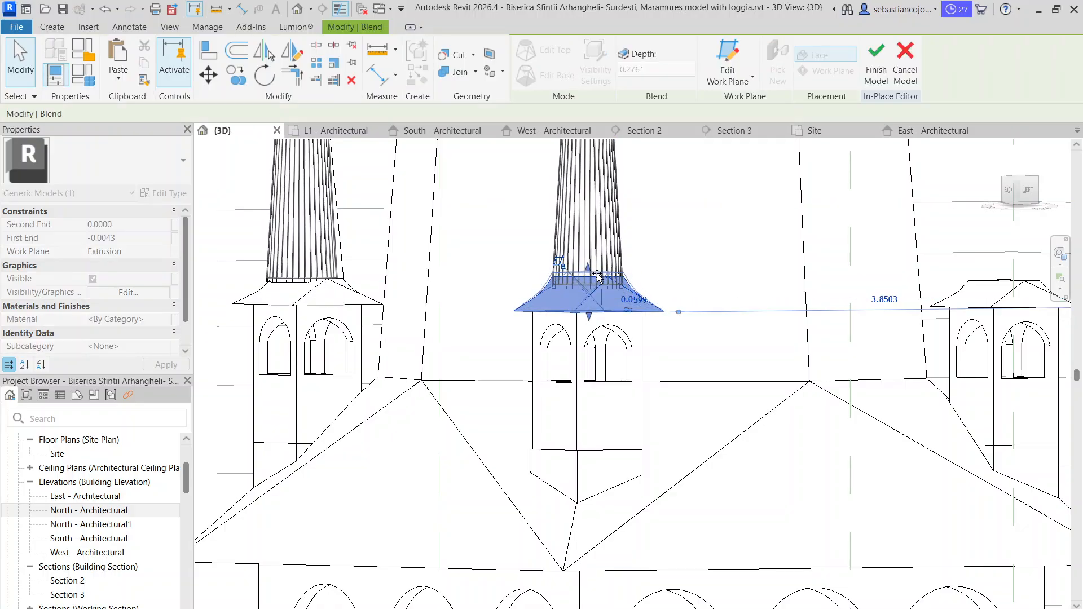
key(Escape)
- Adjust the extents of the rear-left turret's roof blend where it meets the spire's base, with its First End at 0.0000
click(587, 286)
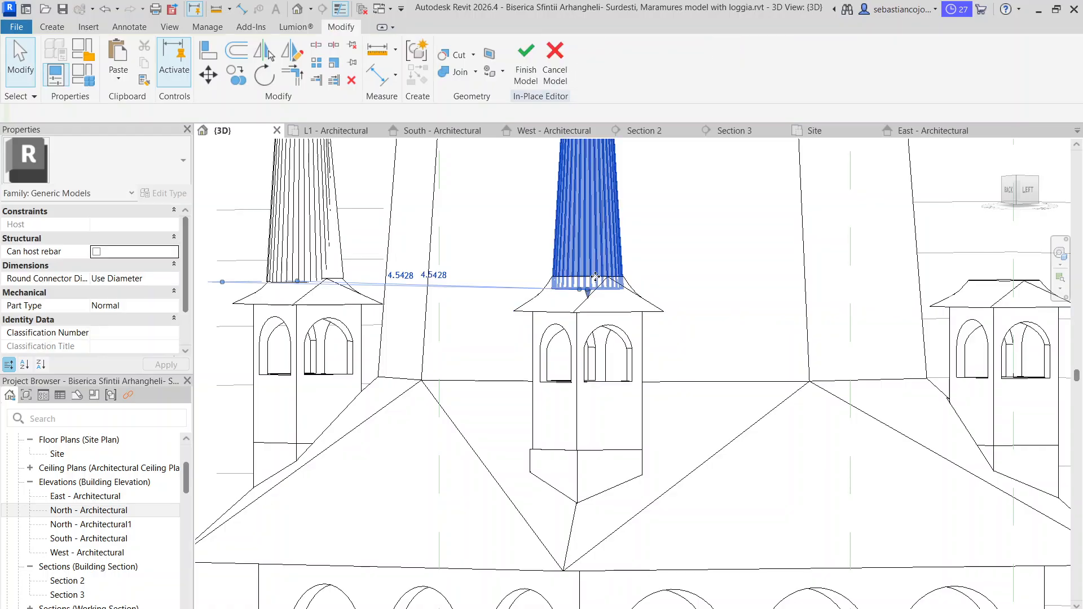
click(585, 311)
scroll(597, 286, up, 3)
mouse_move(577, 263)
mouse_down()
mouse_move(565, 293)
mouse_move(577, 277)
mouse_up()
key(Escape)
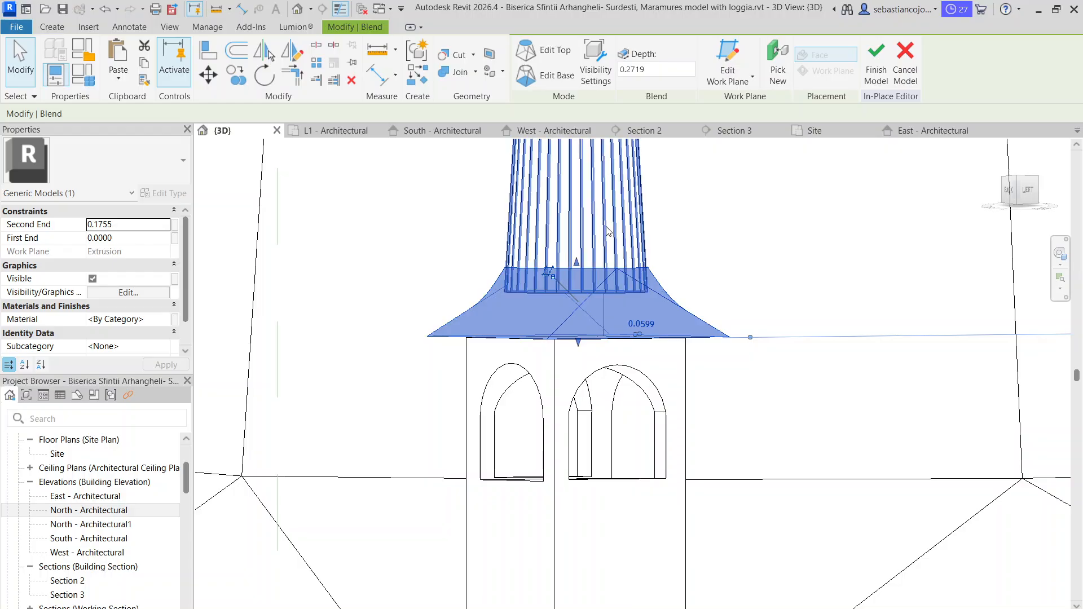
click(575, 270)
key(Escape)
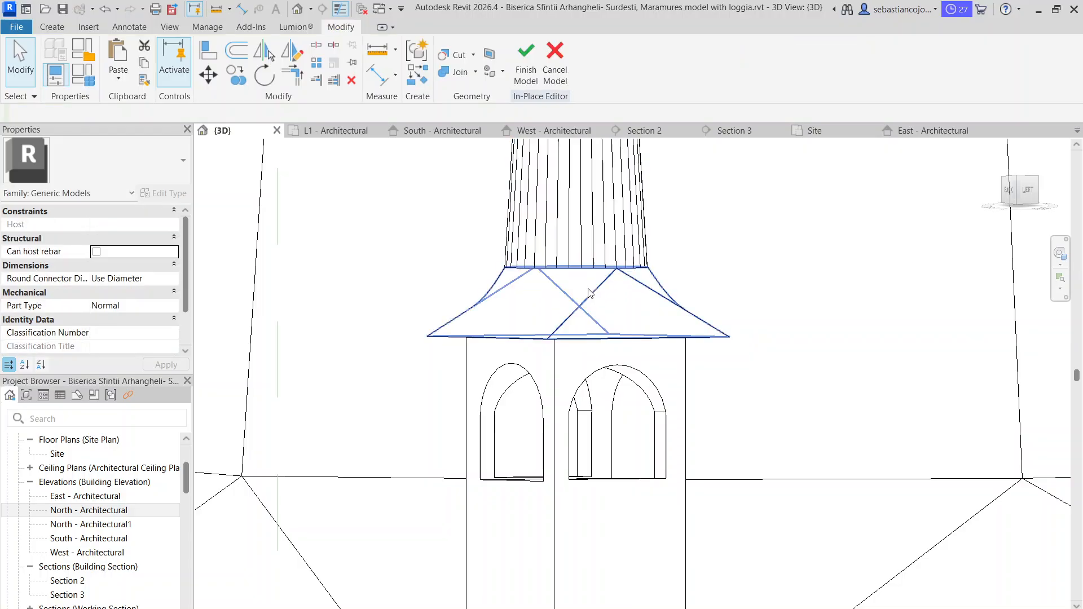
- Check where the spires meet the flared roofs of the corner turrets
click(646, 284)
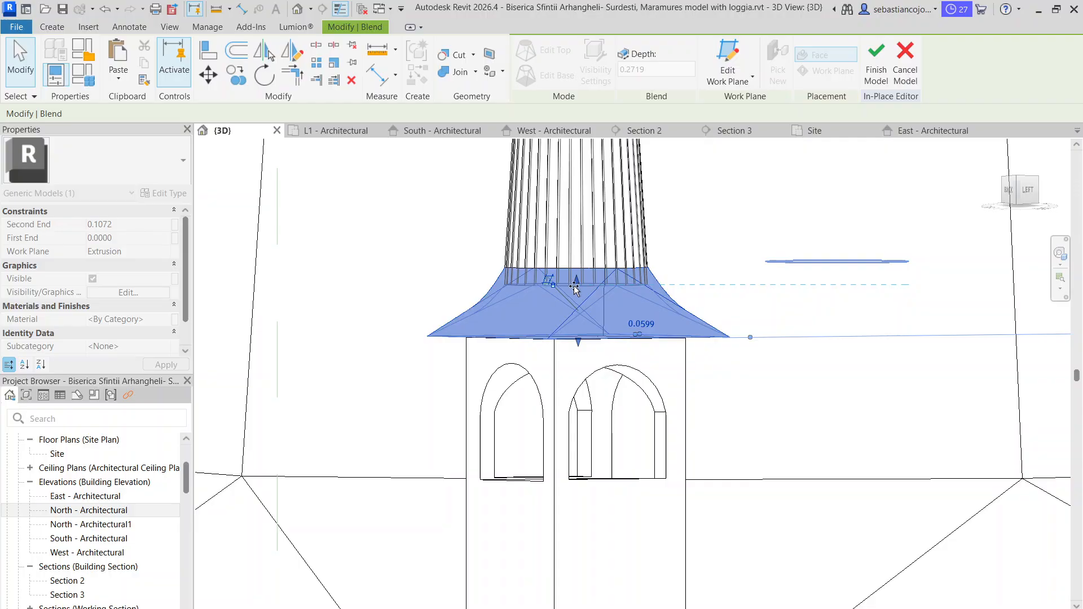
scroll(574, 290, down, 1)
scroll(574, 290, down, 5)
key(Escape)
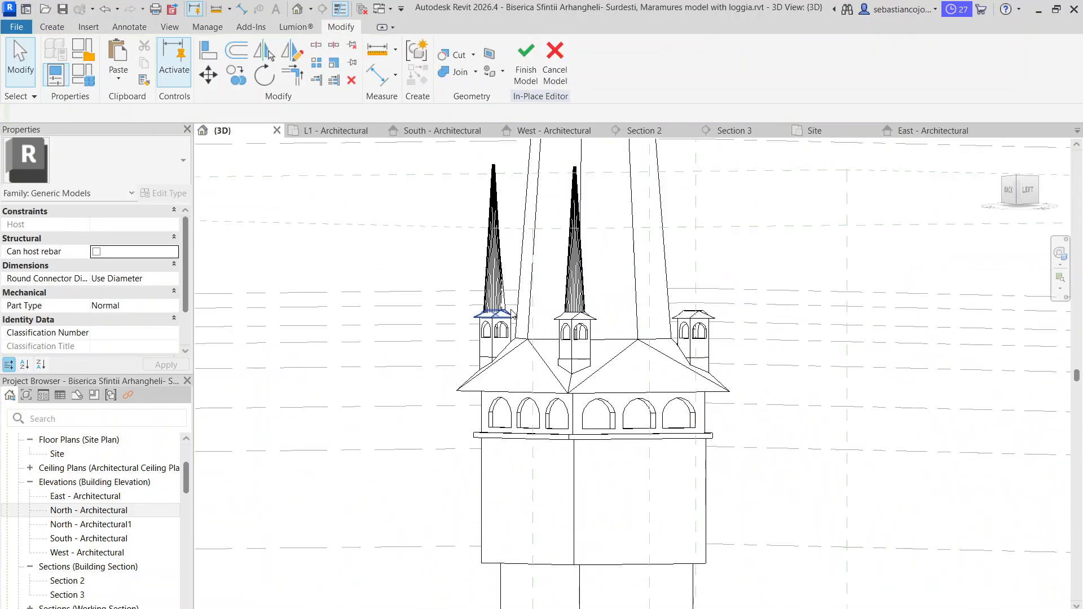
scroll(512, 314, up, 4)
click(504, 309)
key(Escape)
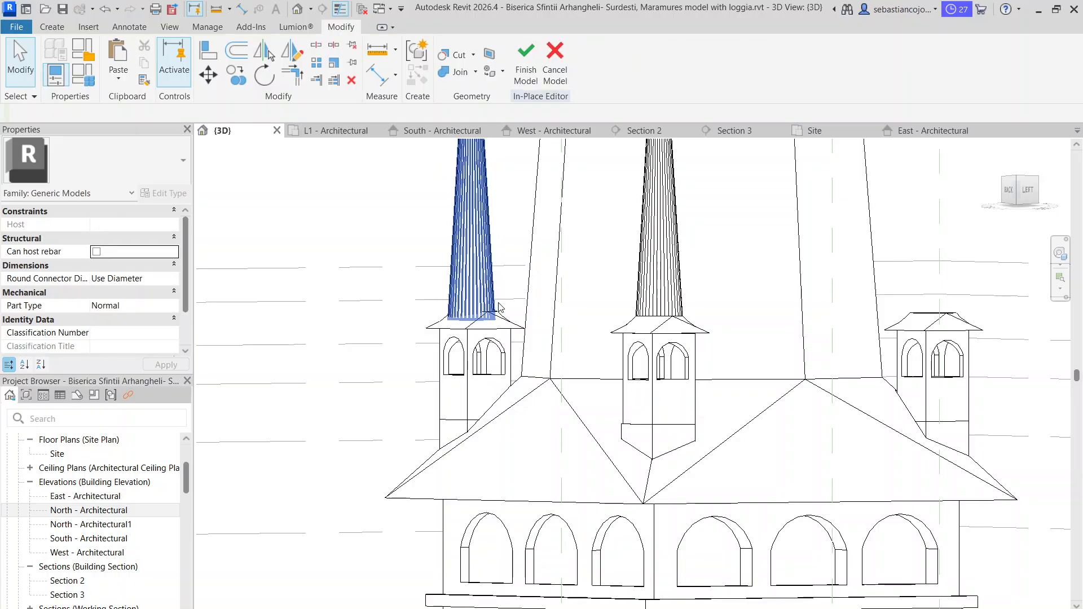
scroll(583, 307, down, 3)
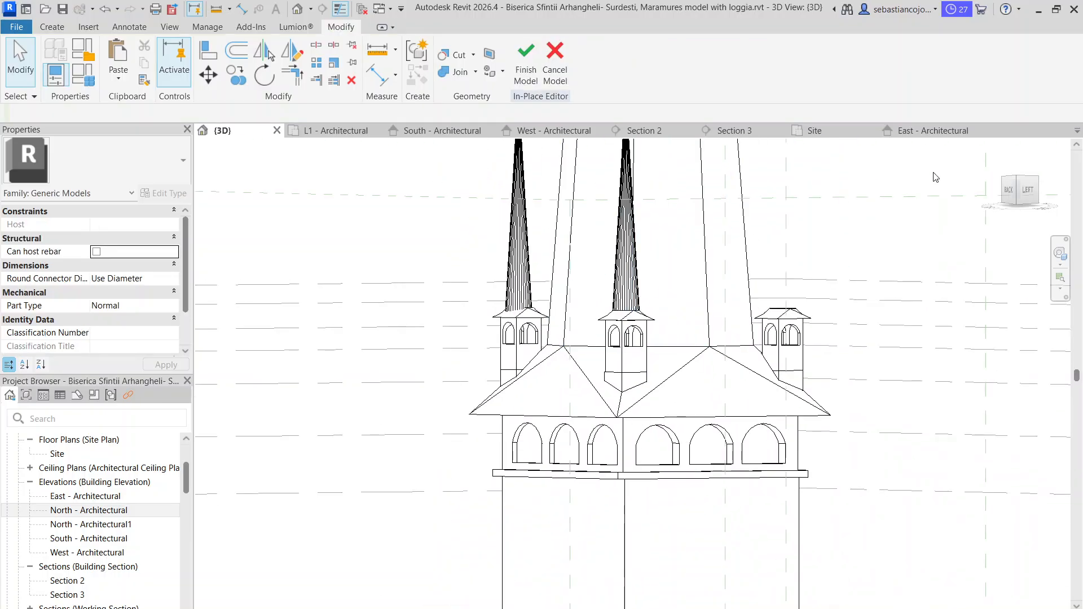
- From the Left view, copy the left turret's spire from its base centre to the centre of the opposite turret's roof
click(1025, 195)
scroll(653, 399, up, 7)
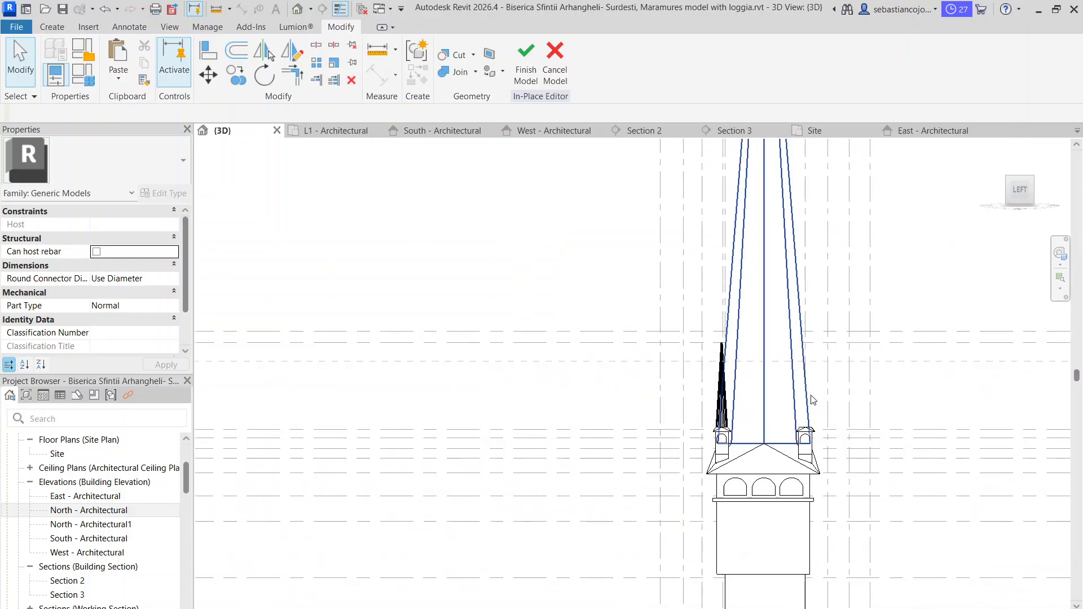
middle_drag(686, 464, 667, 398)
click(641, 395)
scroll(620, 339, up, 2)
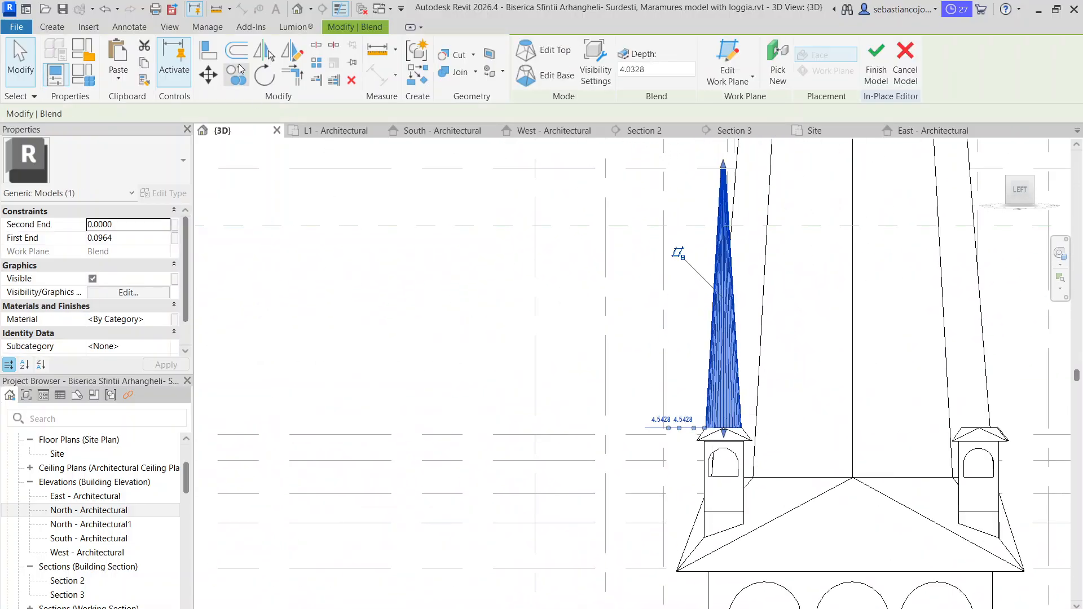
key(c)
key(o)
middle_drag(610, 337, 283, 244)
scroll(283, 245, up, 1)
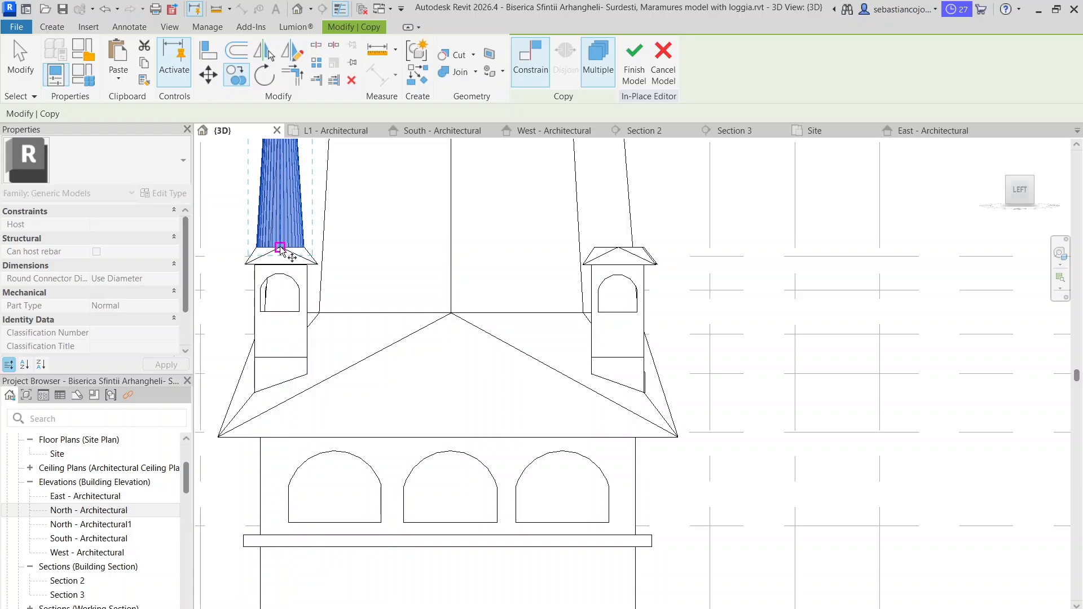
click(282, 248)
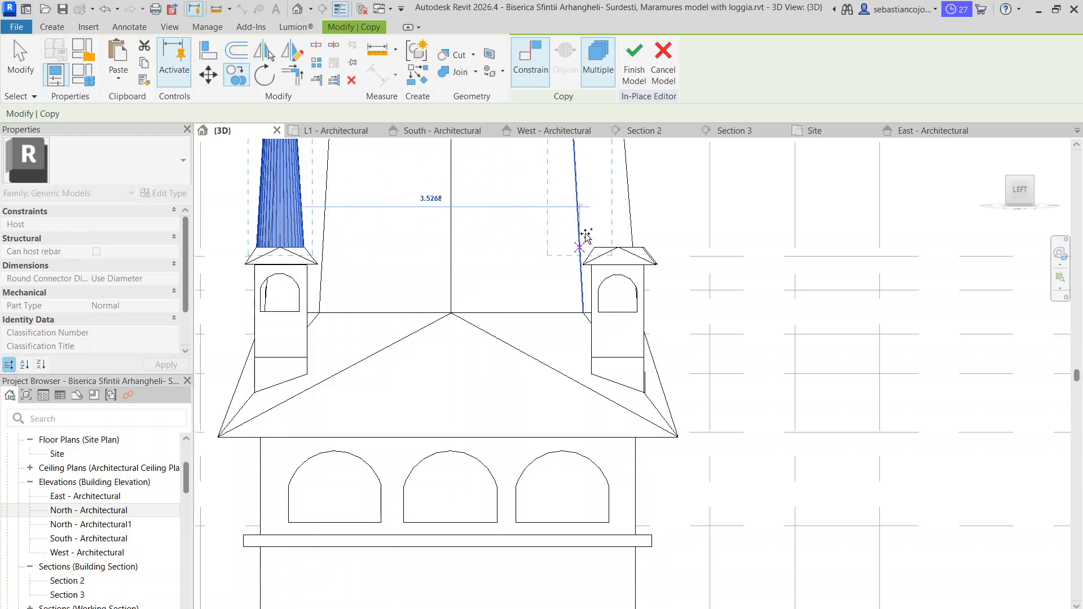
click(619, 247)
scroll(619, 247, down, 5)
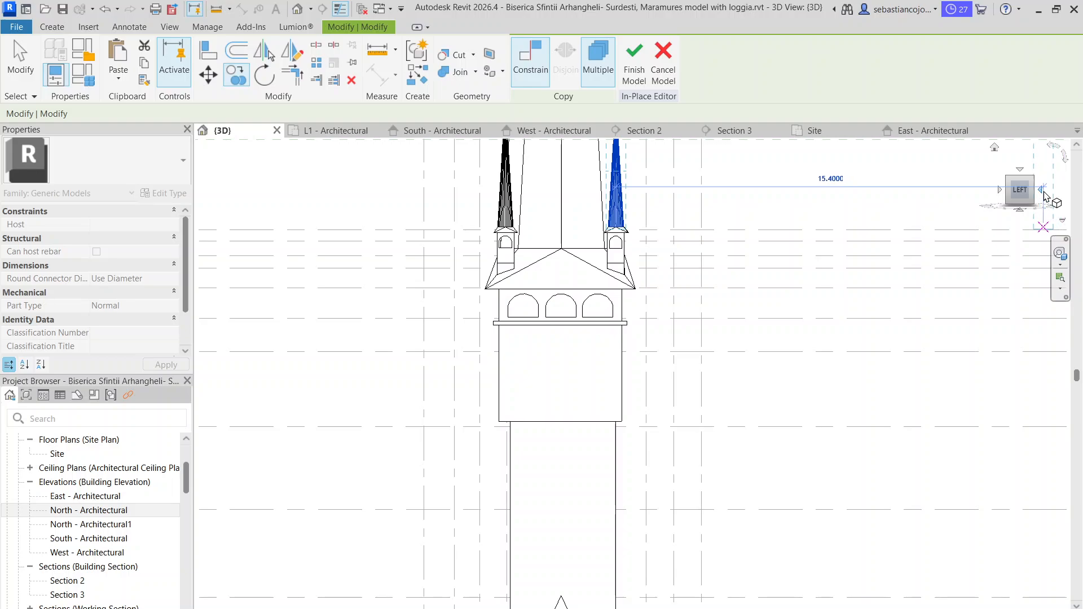
- From the Front view, copy the left turret's spire to the centre of the opposite turret's roof and finish the in-place model
click(1040, 191)
scroll(452, 247, down, 5)
middle_drag(257, 232, 608, 384)
scroll(609, 385, up, 4)
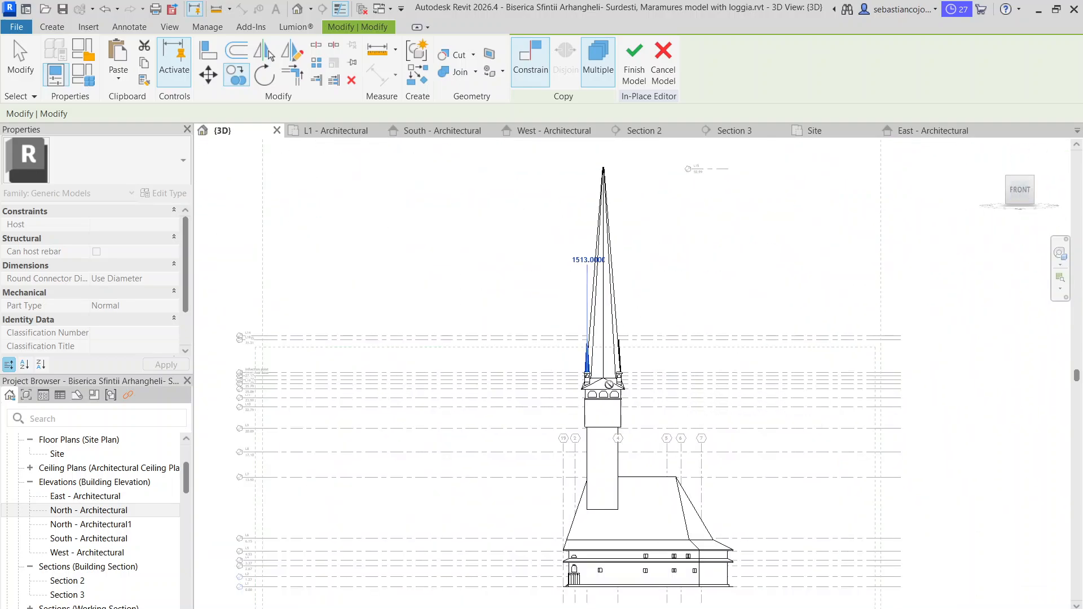
scroll(605, 379, up, 6)
key(Escape)
key(Escape)
click(502, 313)
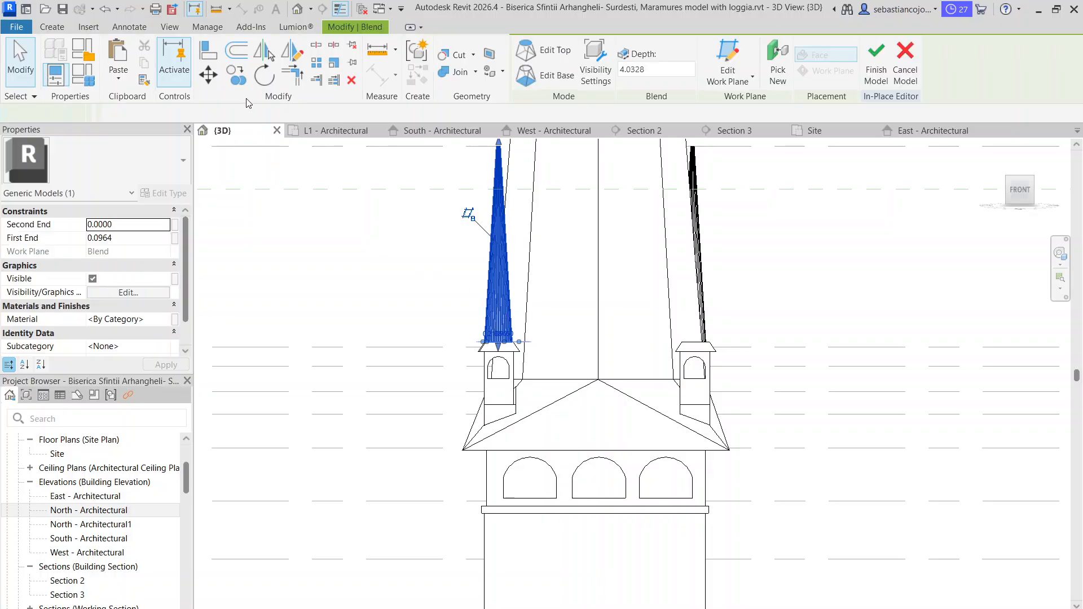
click(238, 78)
click(525, 75)
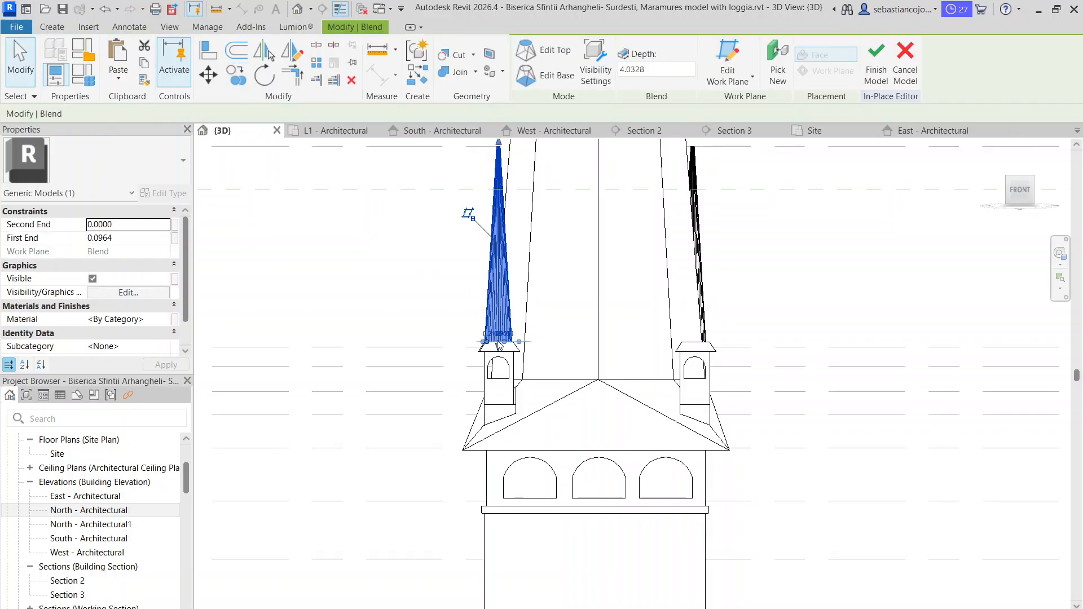
scroll(498, 347, up, 4)
click(238, 78)
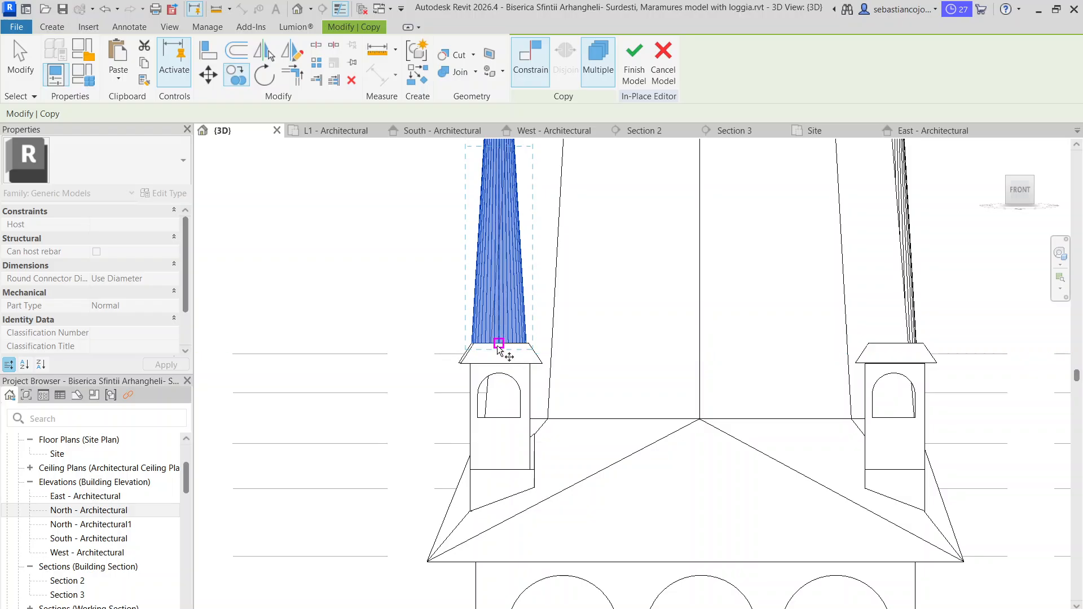
click(499, 344)
click(896, 344)
scroll(693, 367, down, 6)
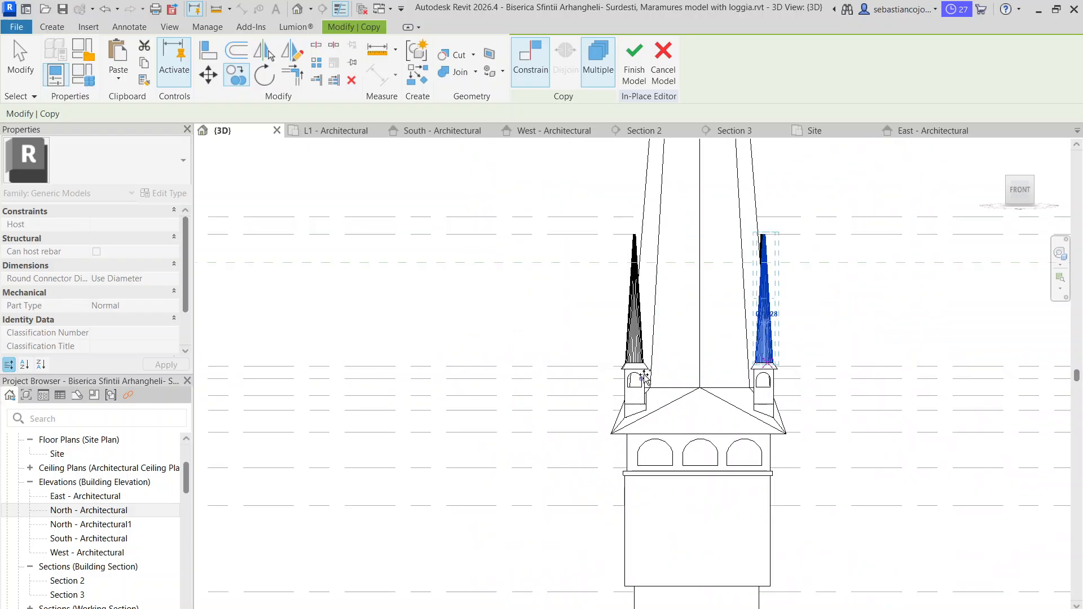
key(Escape)
click(527, 62)
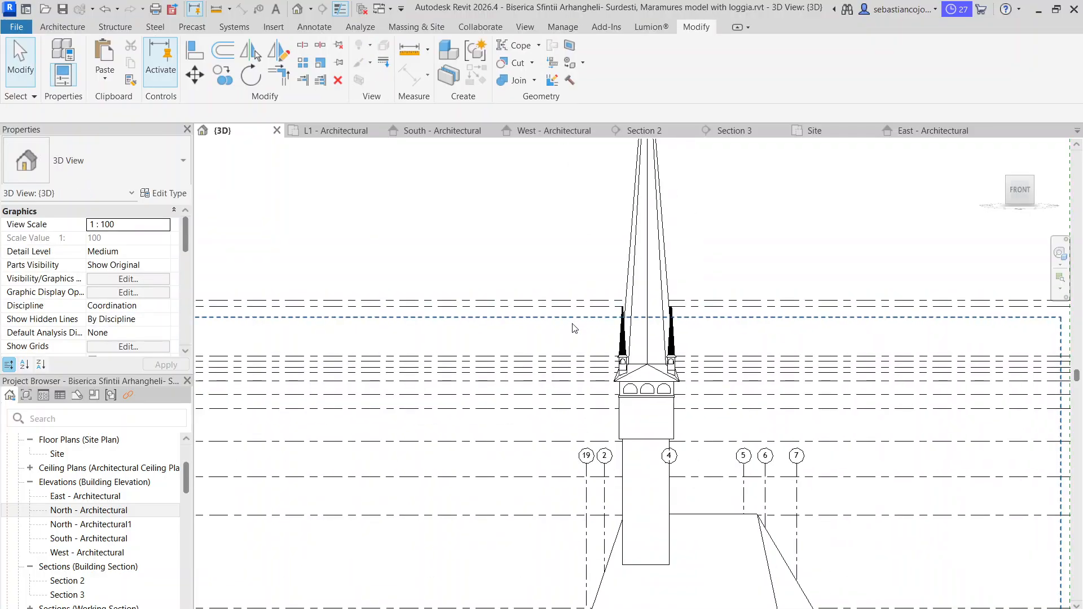
- Examine the corner turrets with their spires and the whole church from an angled 3D view
scroll(573, 324, down, 4)
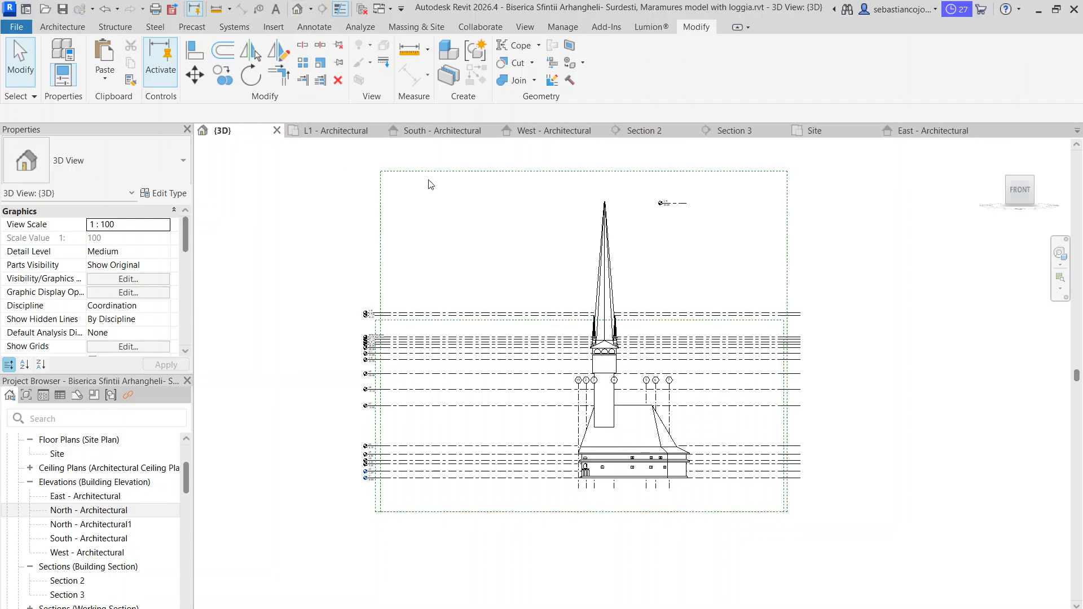
scroll(532, 290, down, 3)
shift+middle_drag(532, 290, 634, 459)
scroll(588, 349, up, 7)
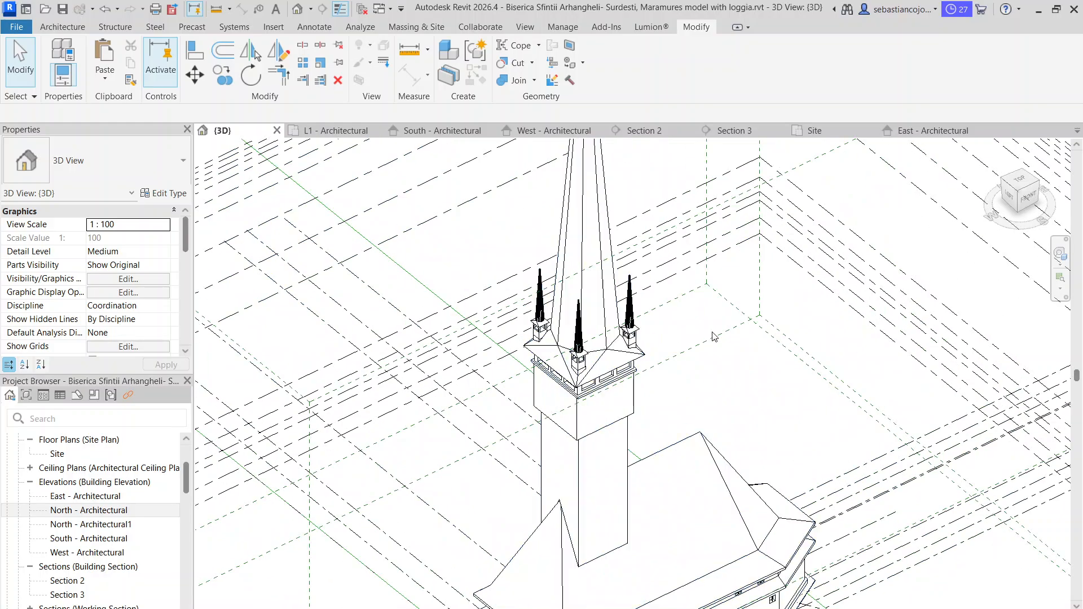
scroll(666, 294, up, 5)
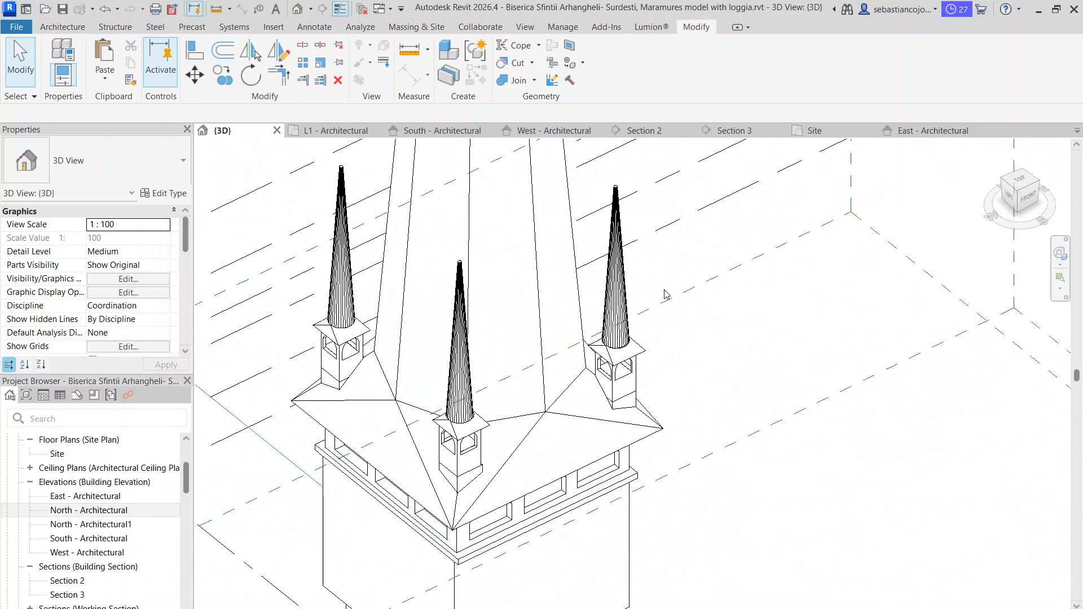
scroll(666, 296, down, 6)
scroll(671, 467, up, 1)
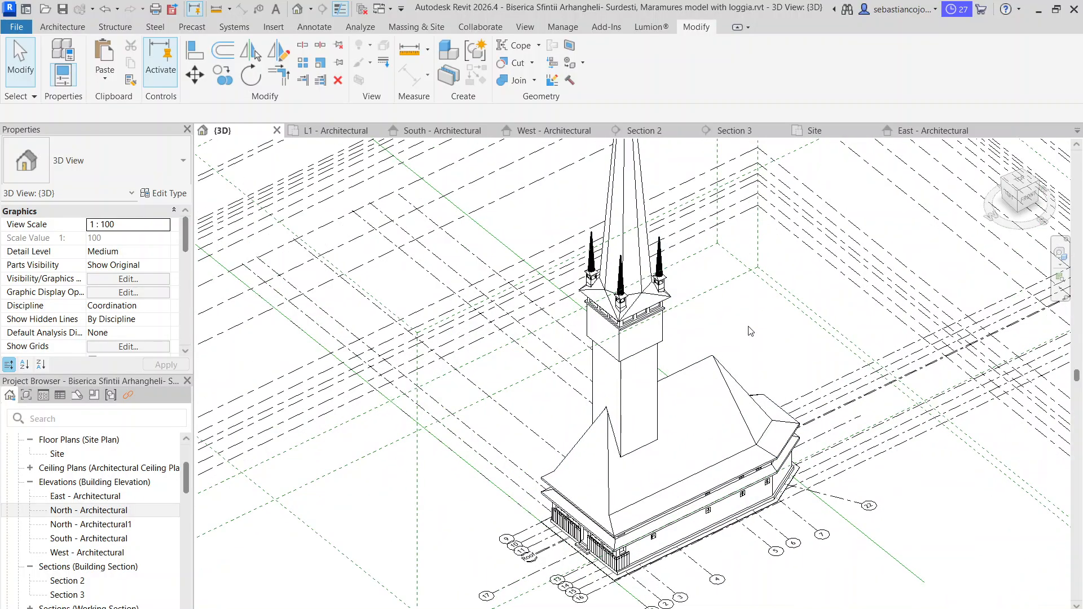
shift+middle_drag(750, 331, 699, 401)
scroll(643, 422, down, 2)
shift+middle_drag(646, 424, 688, 441)
scroll(626, 278, up, 2)
scroll(626, 282, down, 1)
middle_drag(698, 482, 670, 344)
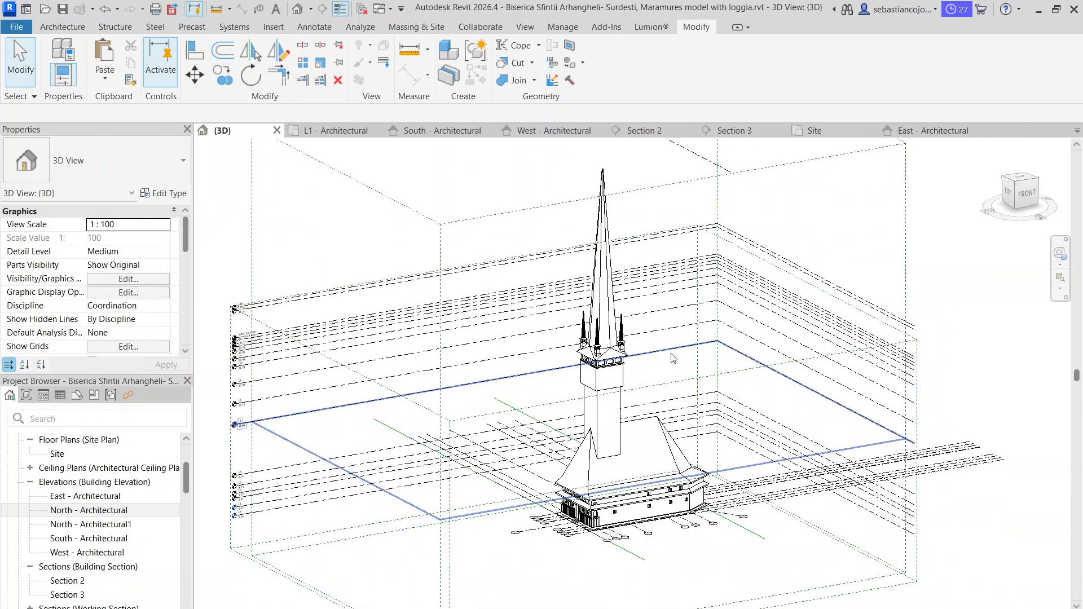
shift+middle_drag(679, 393, 706, 426)
scroll(773, 393, up, 1)
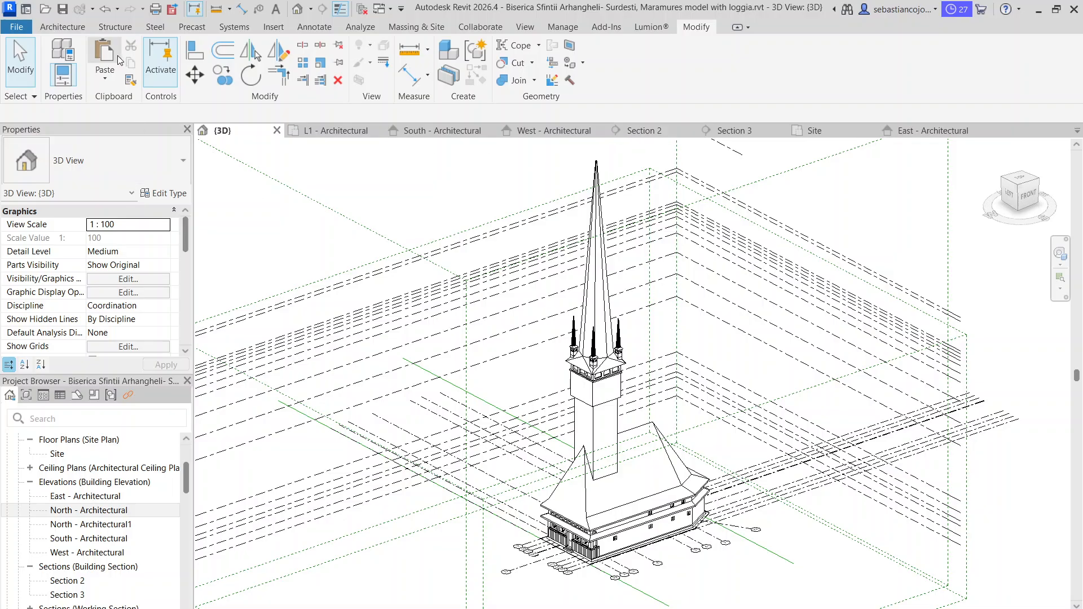
- Save the project in Downloads under the new name "Roofs model - Biserica Sfintii Arhangheli- Surdesti, Maramures model with loggia.rvt"
click(25, 26)
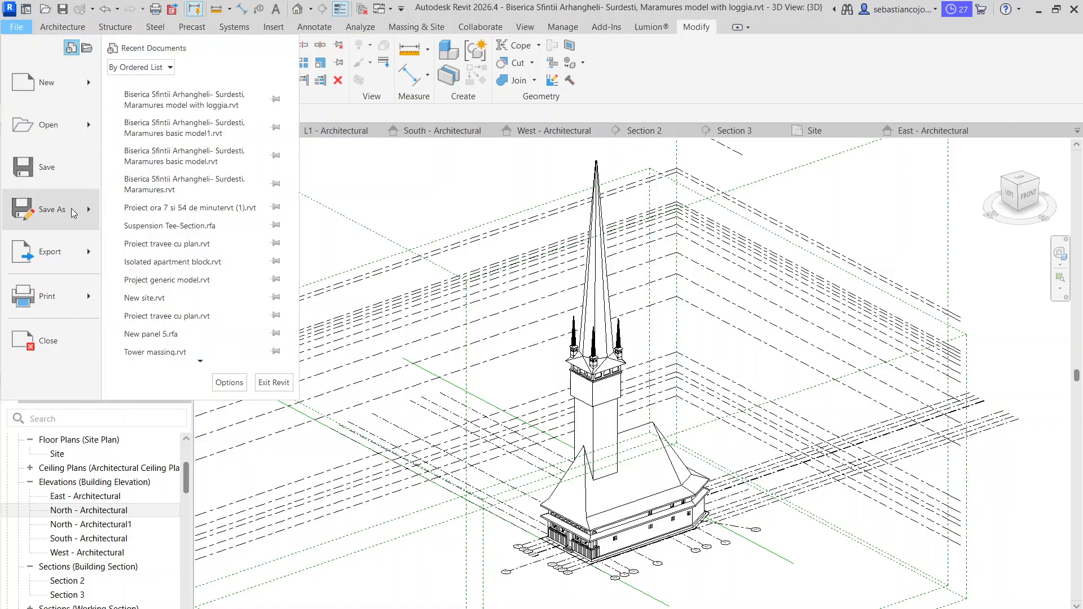
click(213, 167)
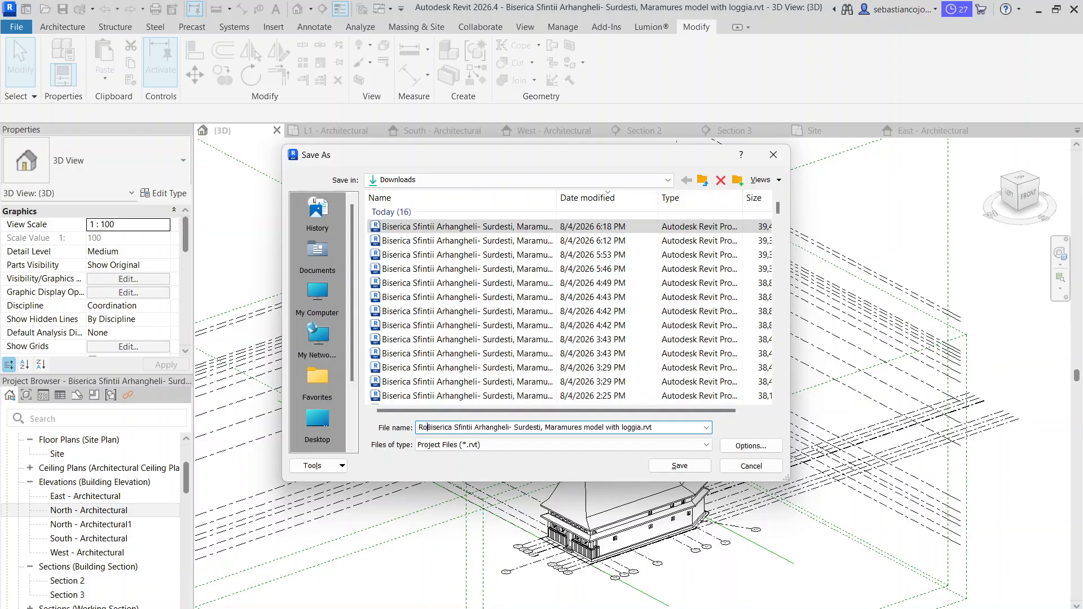
text(fs model -)
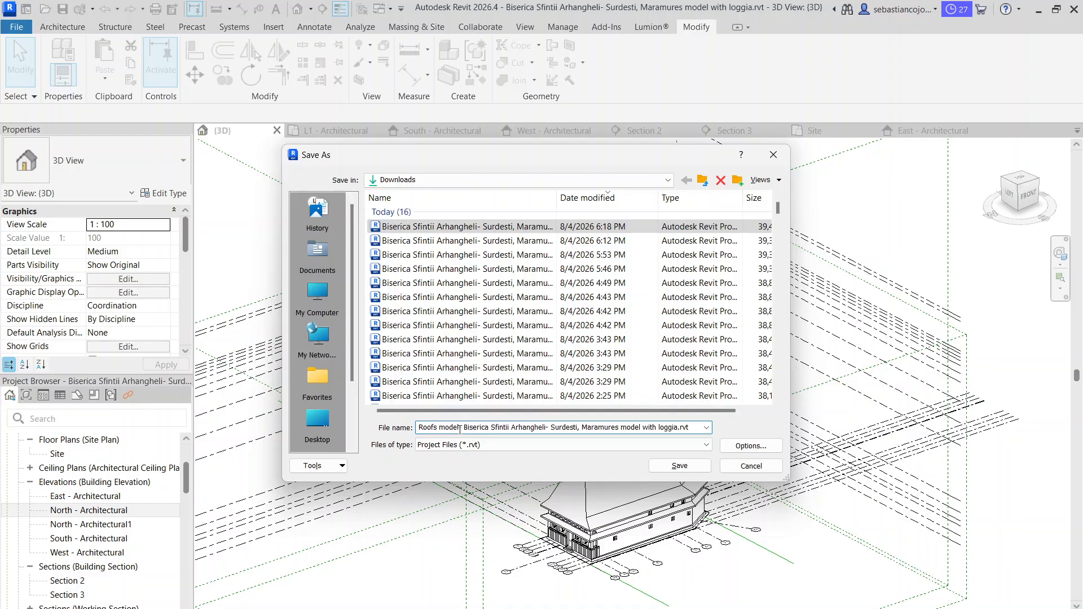
click(680, 466)
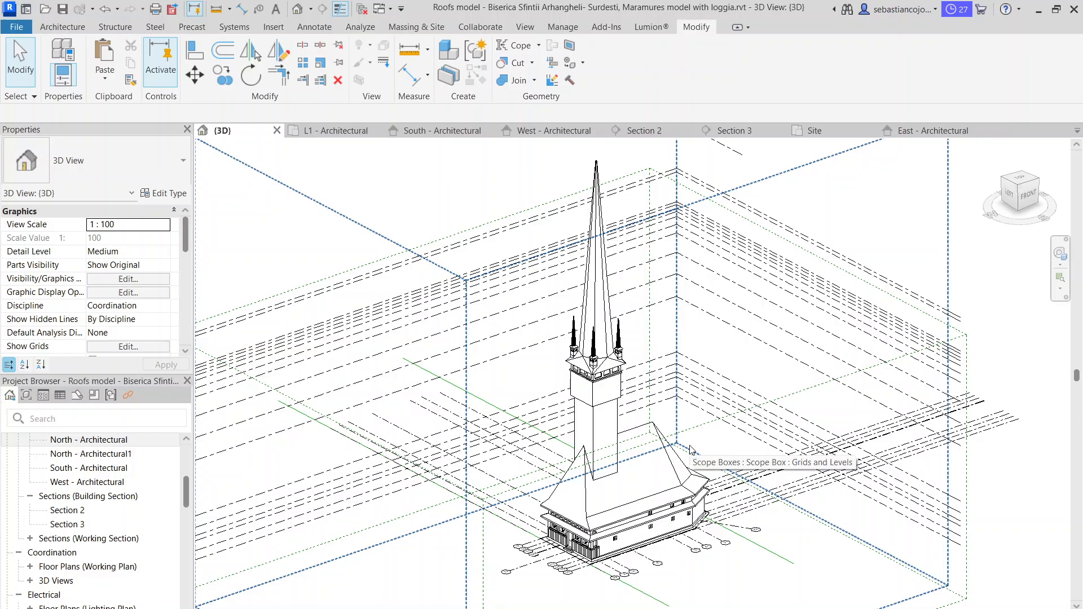
- Review the saved roofs model in 3D, looking closely at the tower's corner spires and the overall church
scroll(560, 280, up, 5)
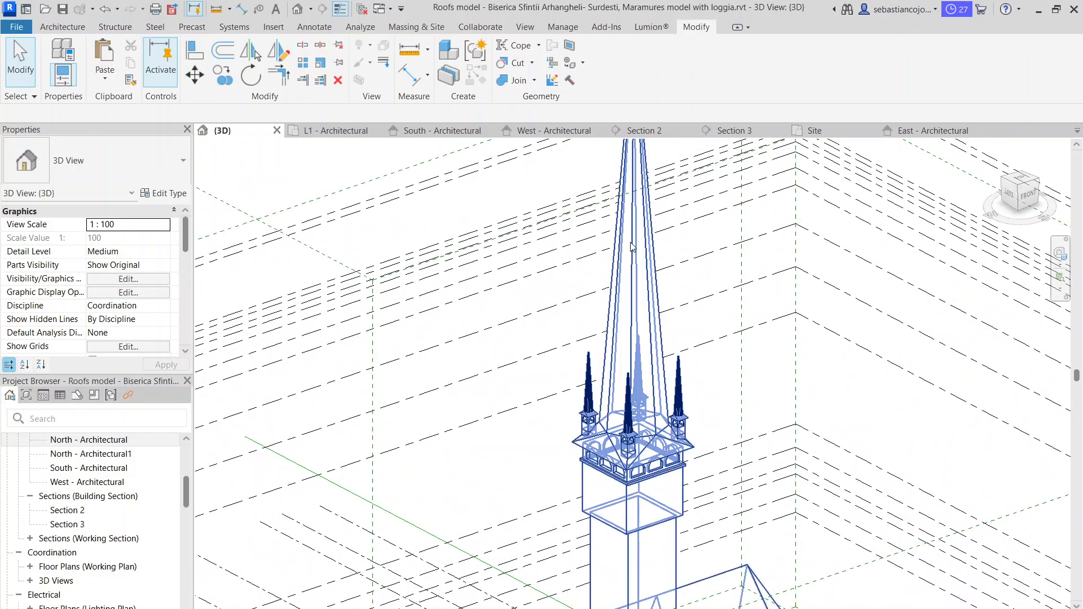
scroll(564, 451, down, 7)
middle_drag(615, 507, 587, 366)
scroll(548, 181, up, 1)
scroll(548, 181, up, 3)
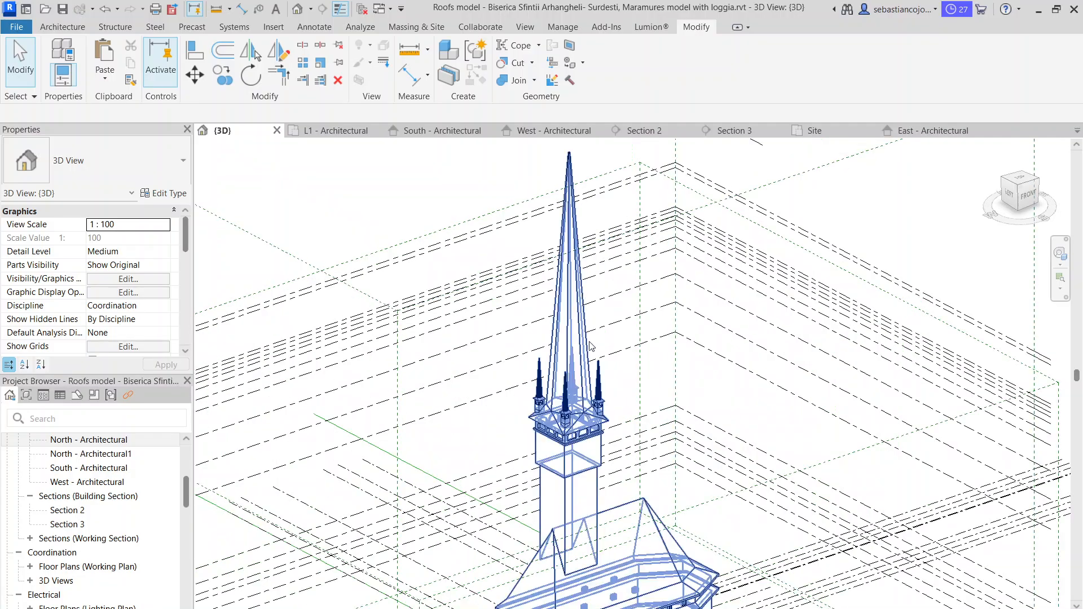
scroll(657, 148, down, 1)
middle_drag(654, 480, 690, 452)
scroll(639, 416, up, 2)
scroll(689, 452, down, 4)
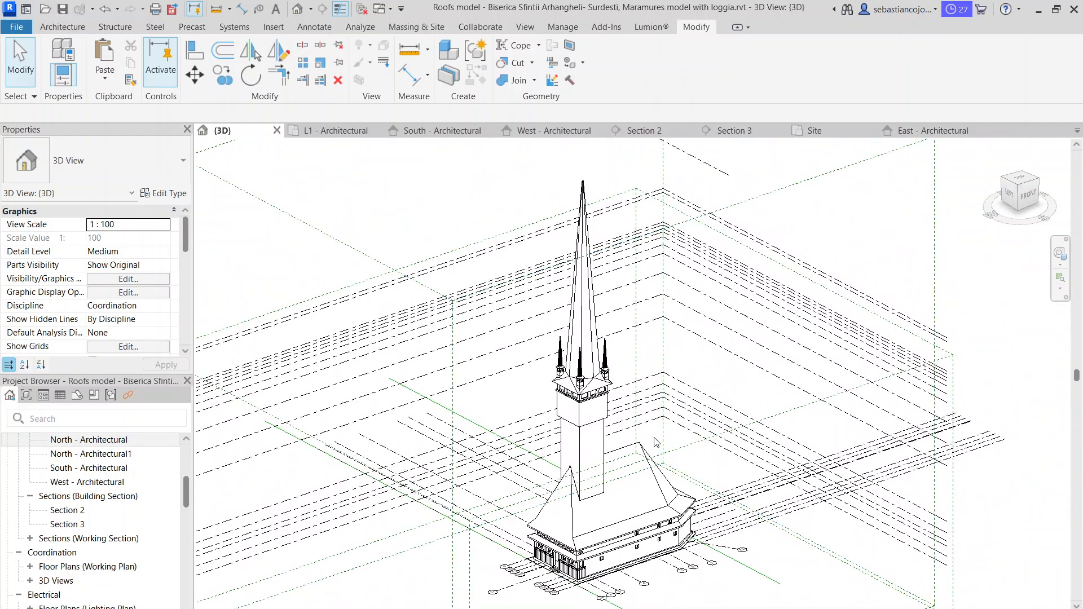
middle_drag(655, 443, 639, 427)
scroll(638, 426, up, 1)
scroll(585, 347, up, 6)
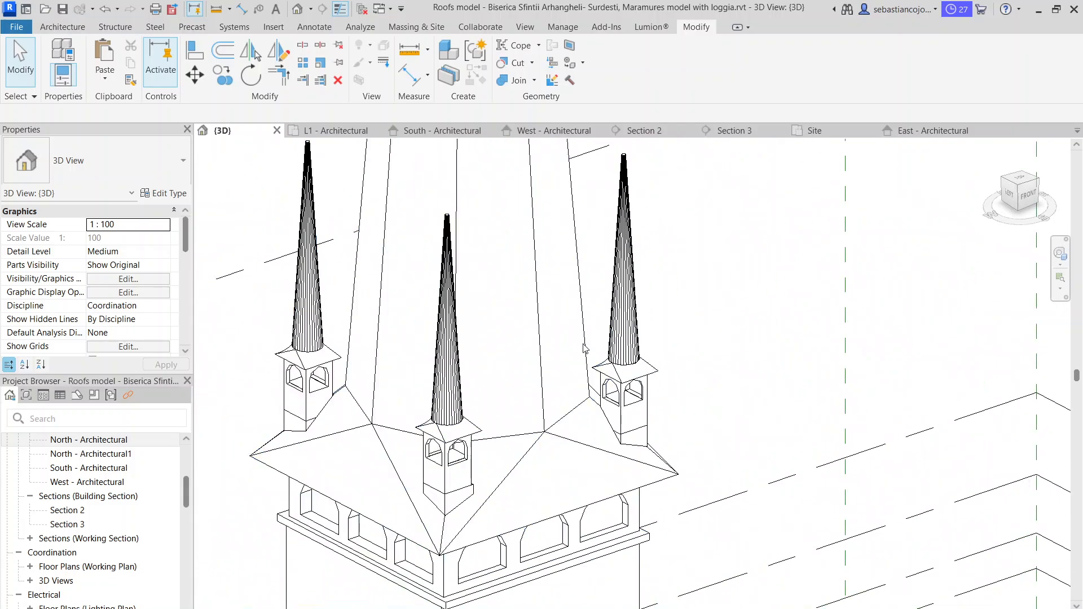
scroll(775, 385, down, 2)
middle_drag(788, 411, 823, 468)
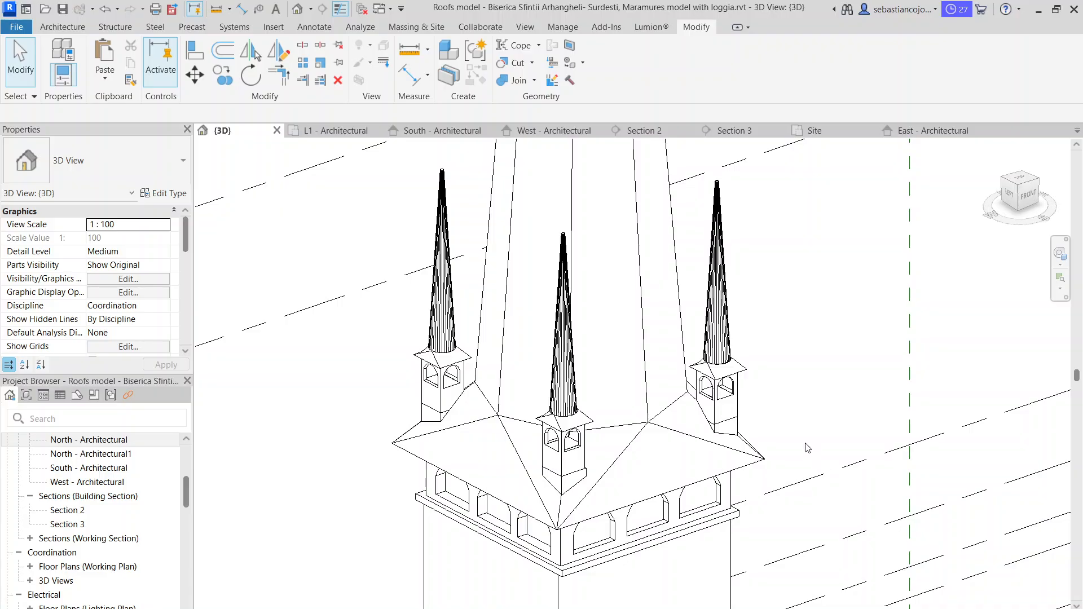
scroll(807, 447, down, 8)
middle_drag(739, 451, 660, 480)
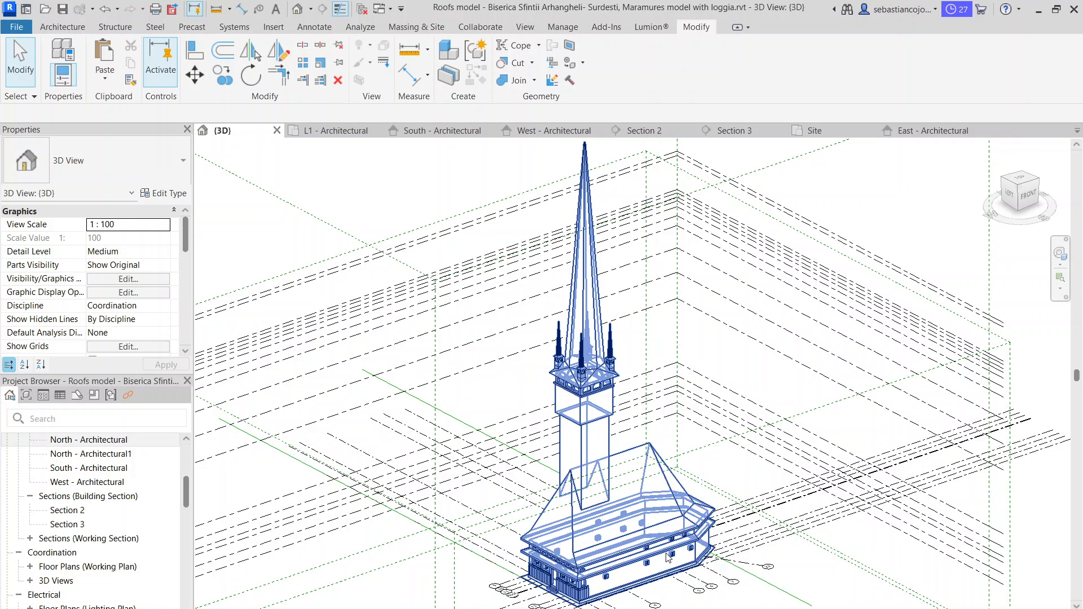
middle_drag(777, 530, 739, 496)
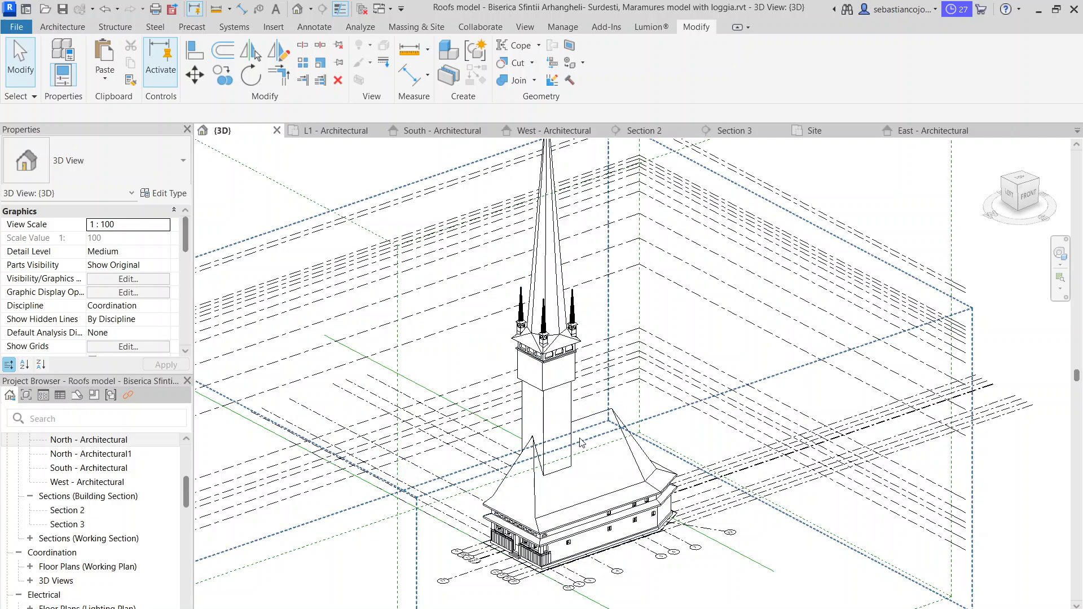
scroll(683, 451, down, 2)
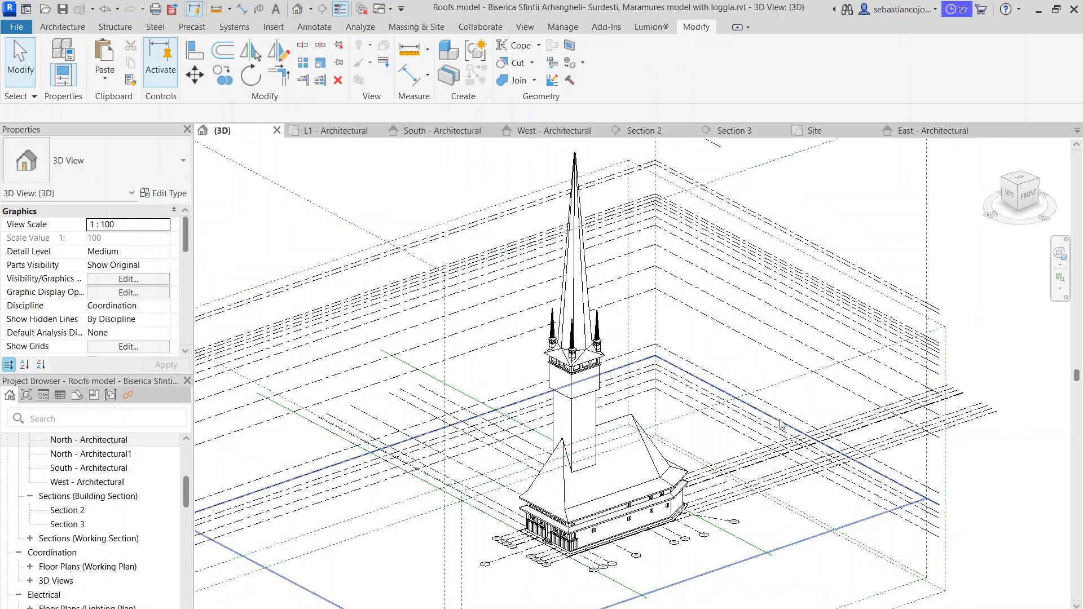